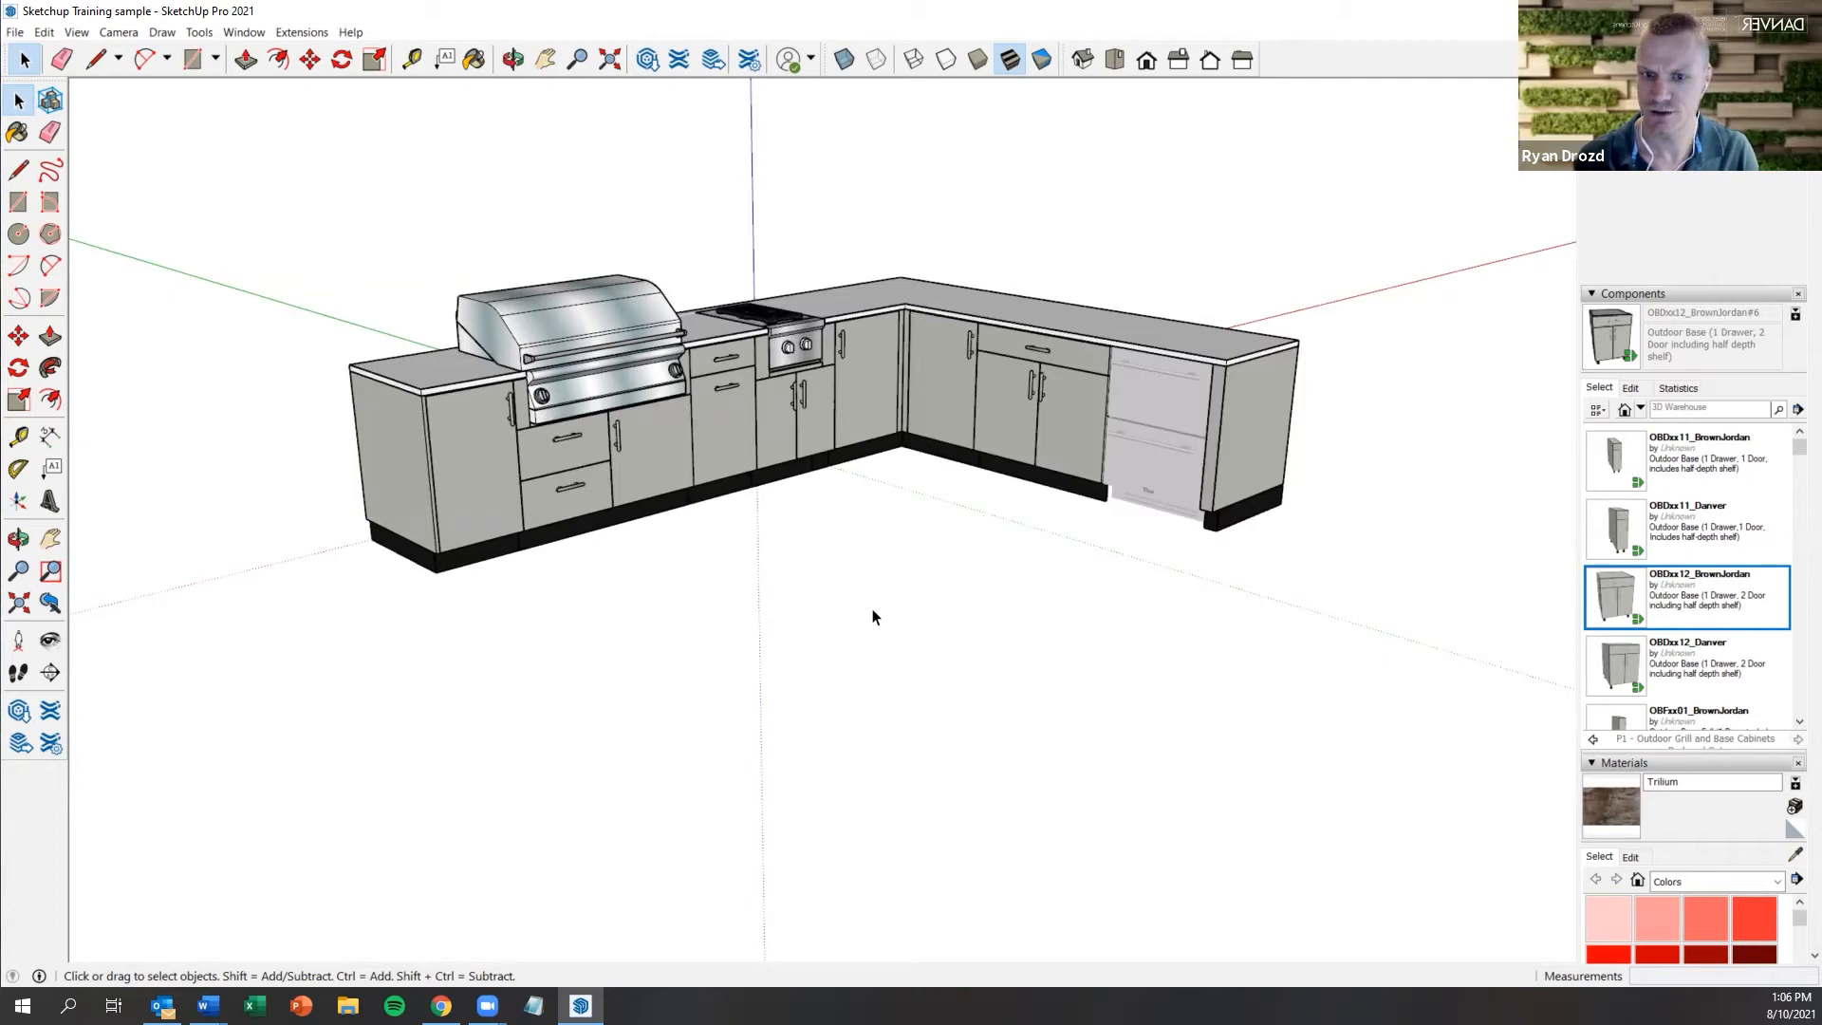
mouse_move(847, 620)
middle_down()
mouse_move(721, 602)
mouse_move(846, 633)
middle_up()
scroll(754, 595, up, 2)
scroll(754, 594, down, 1)
scroll(839, 539, down, 1)
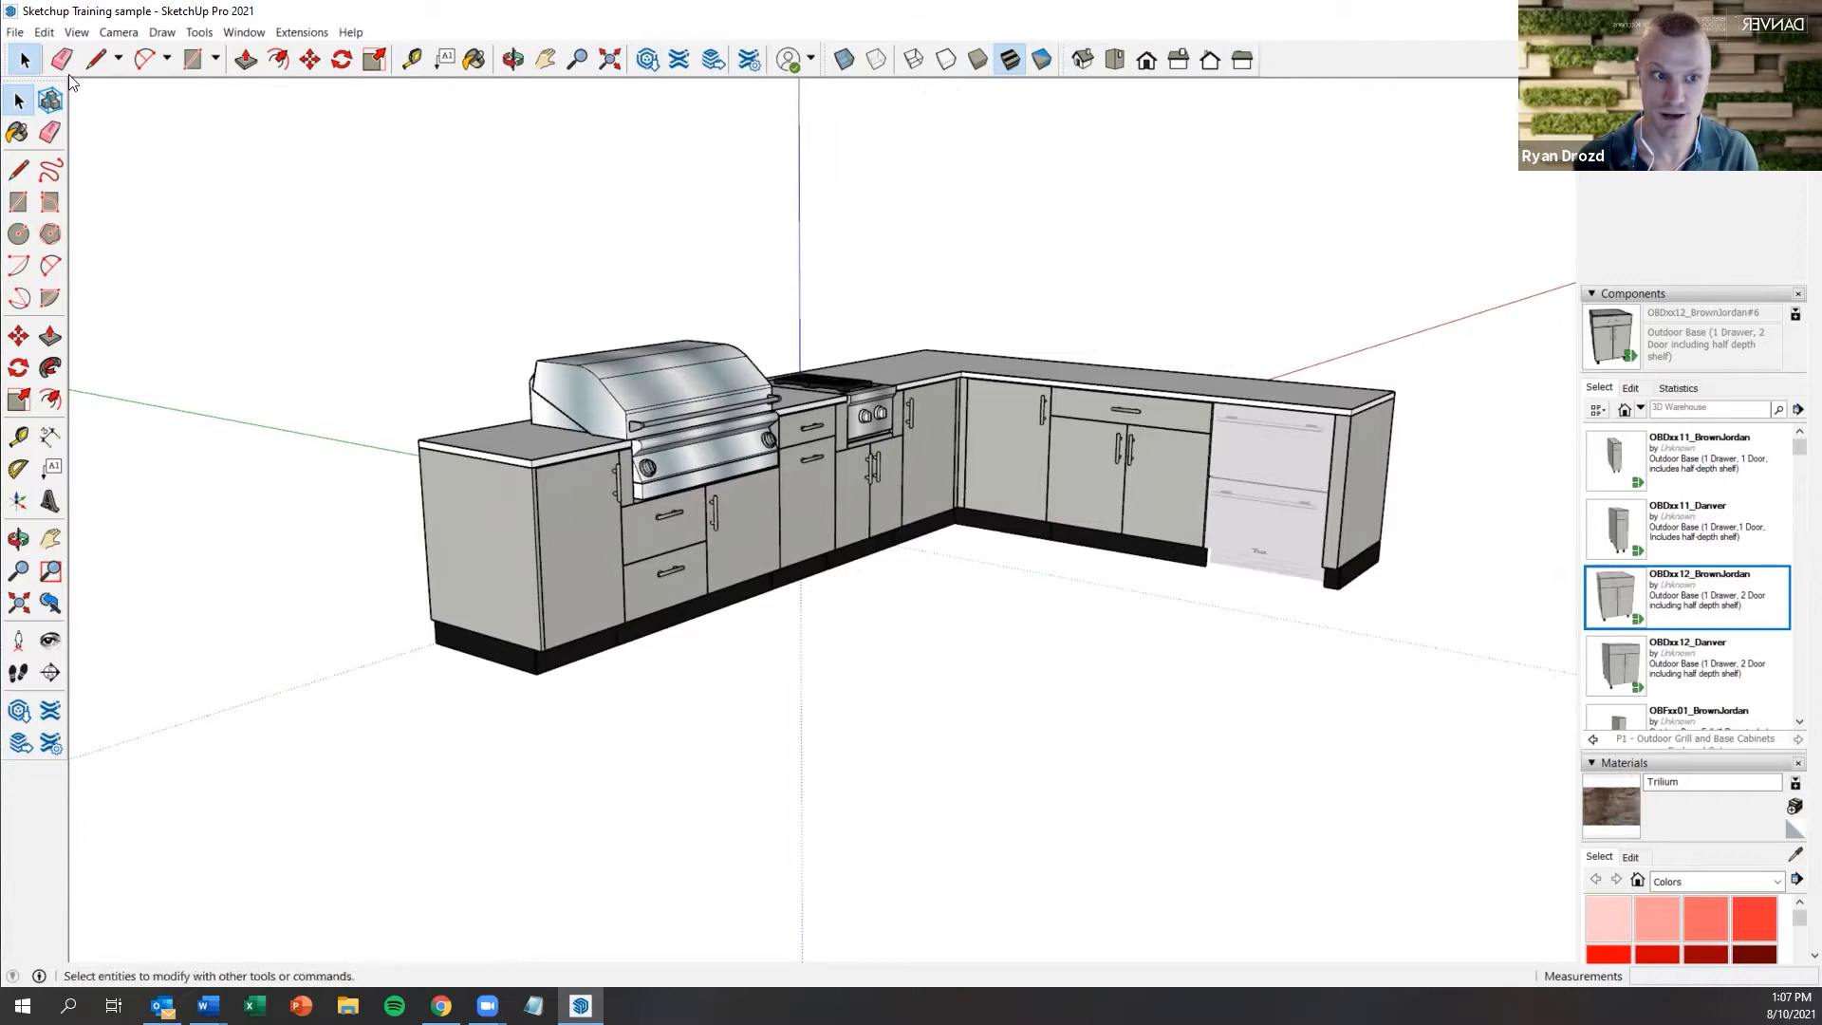
Turn the Large Tool Set toolbar off and back on
right_click(1401, 60)
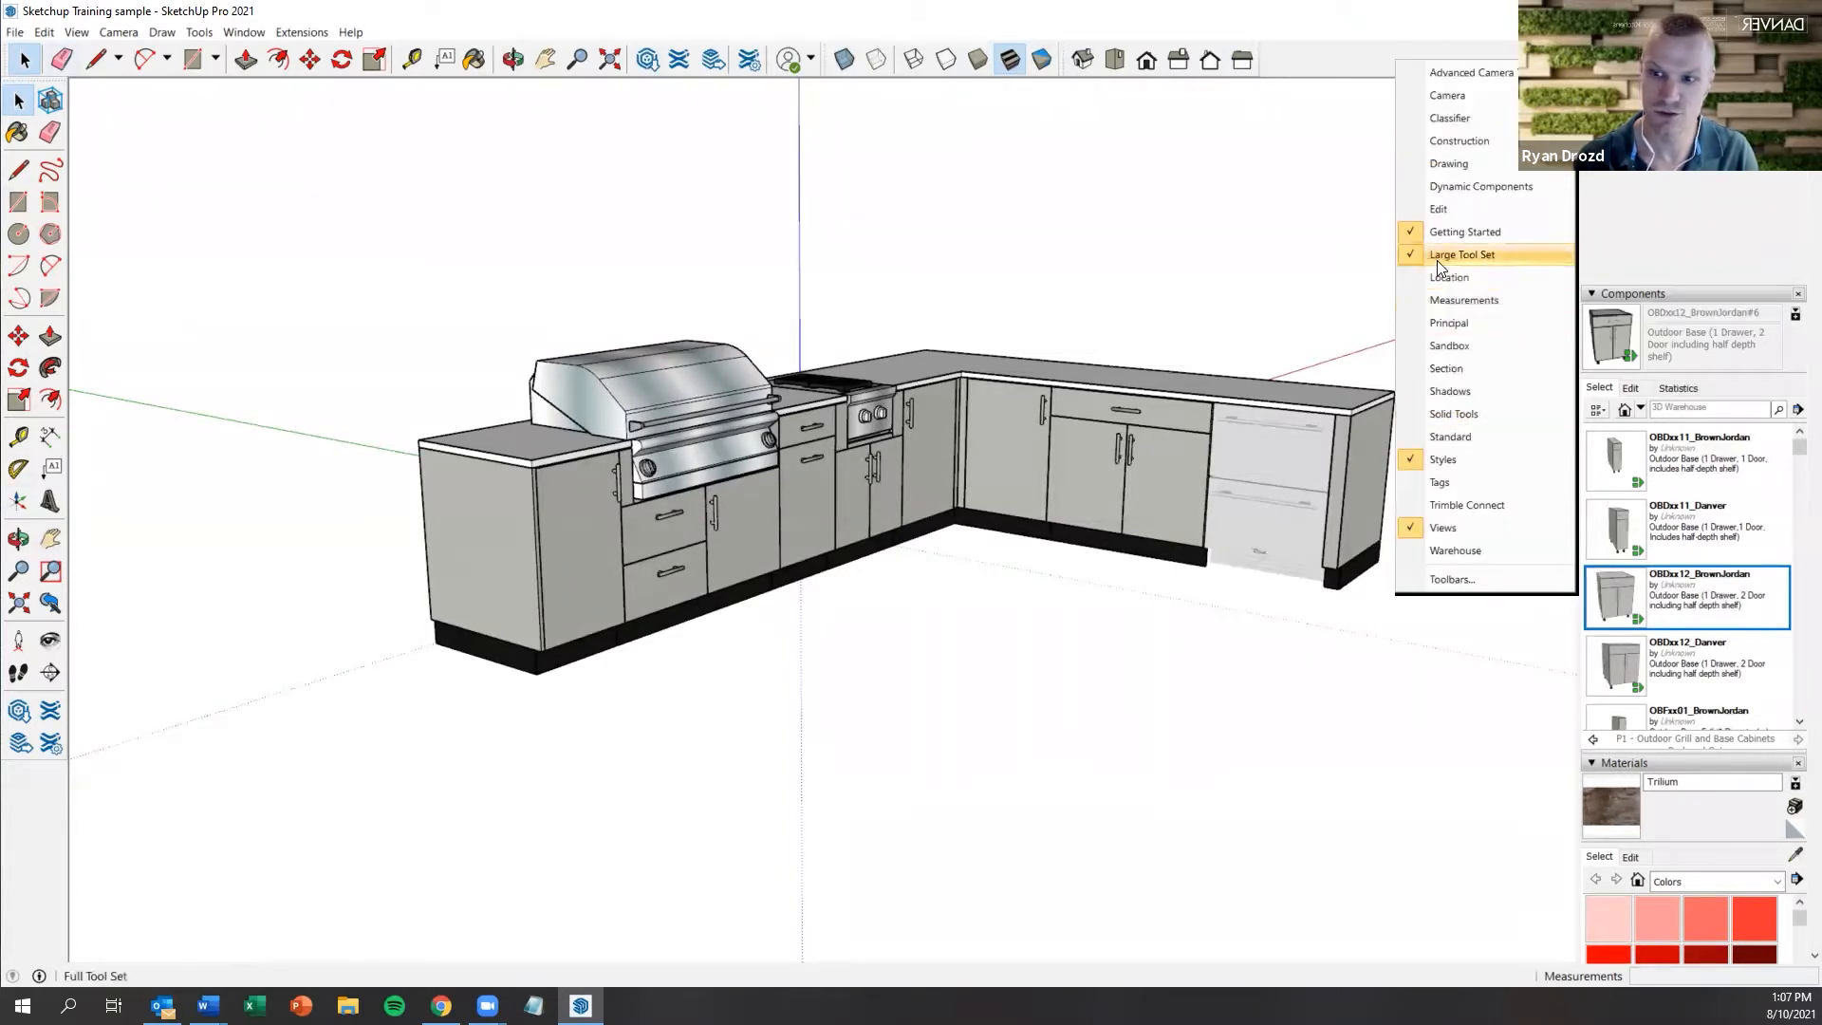
right_click(1328, 56)
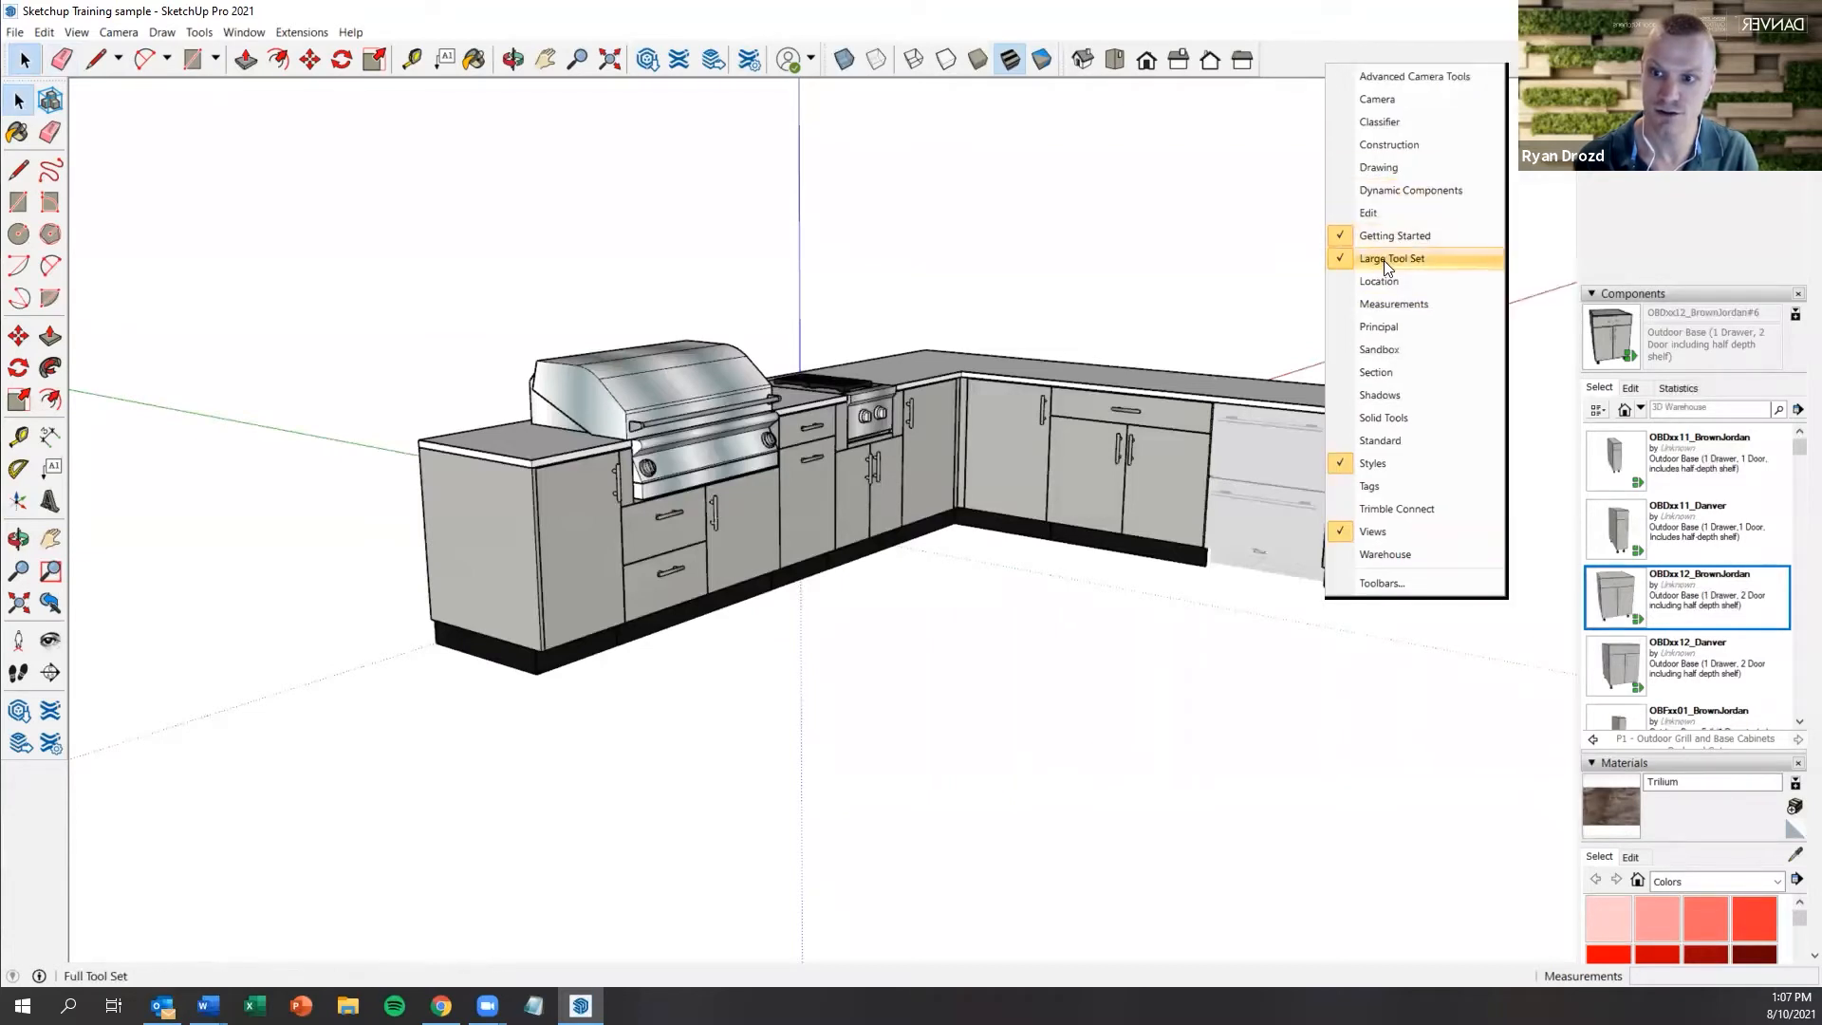
click(1387, 259)
right_click(1303, 59)
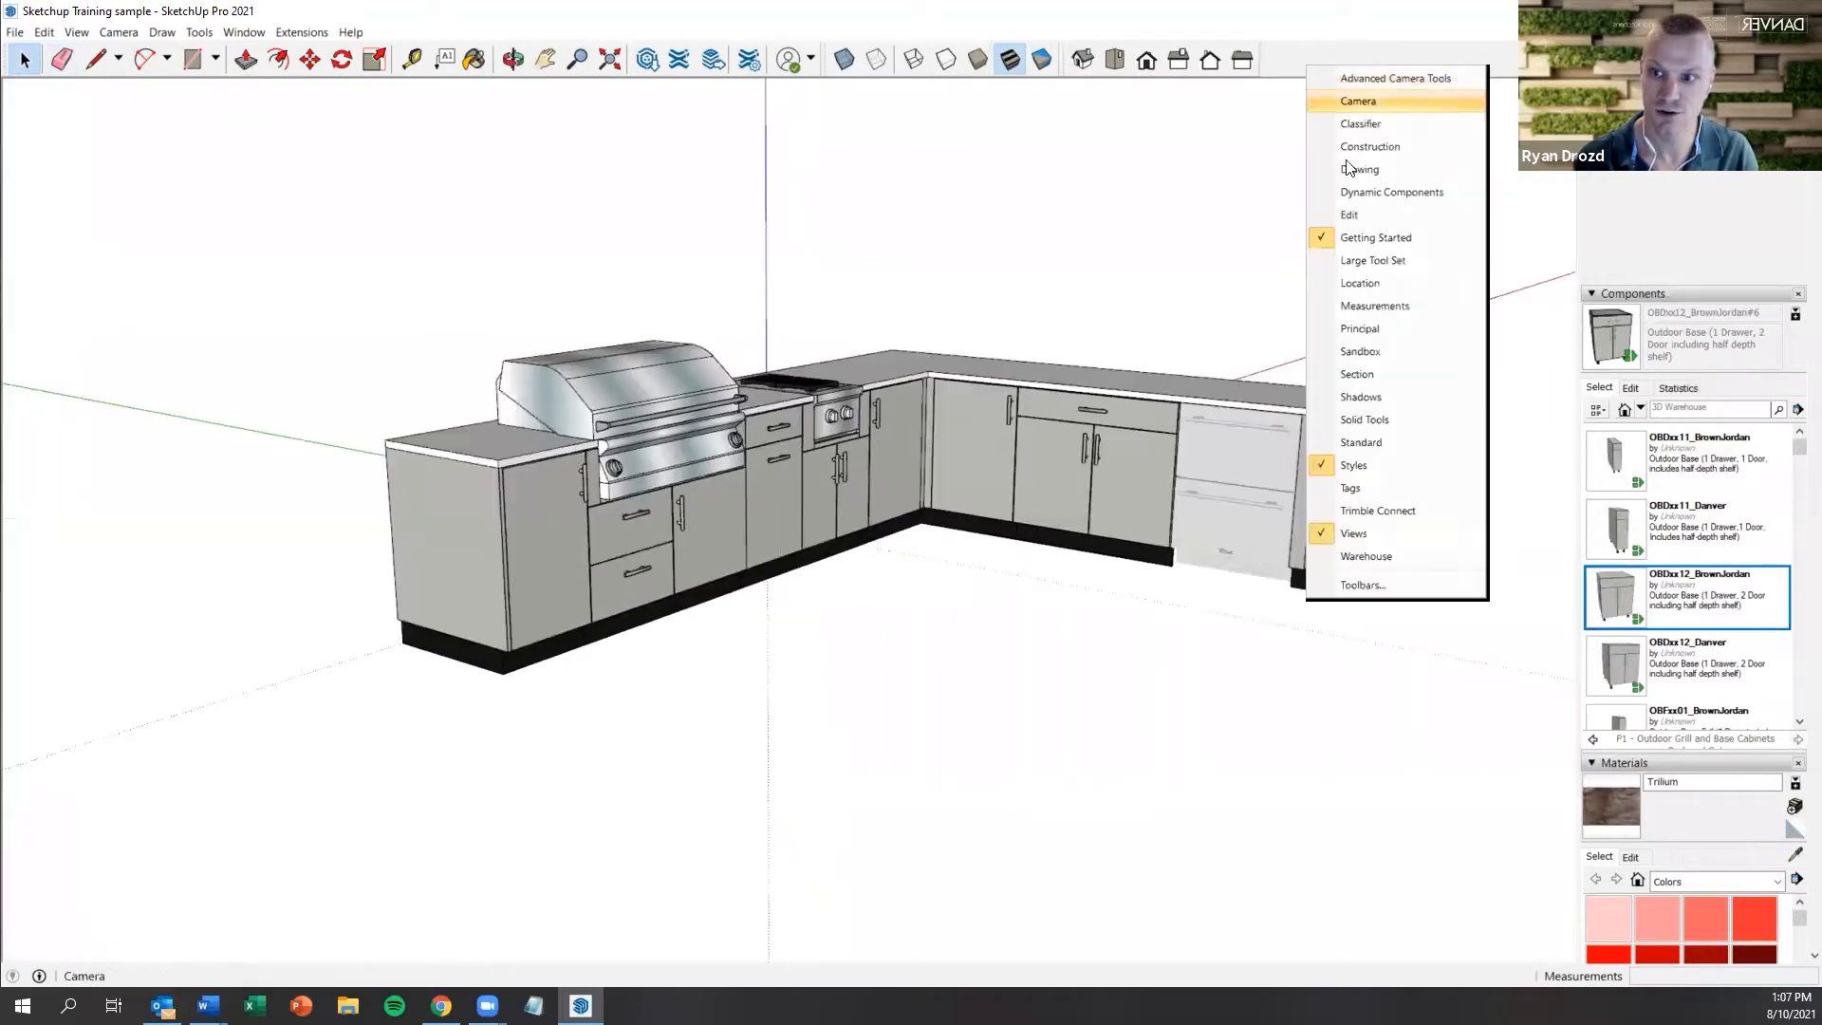
click(1356, 257)
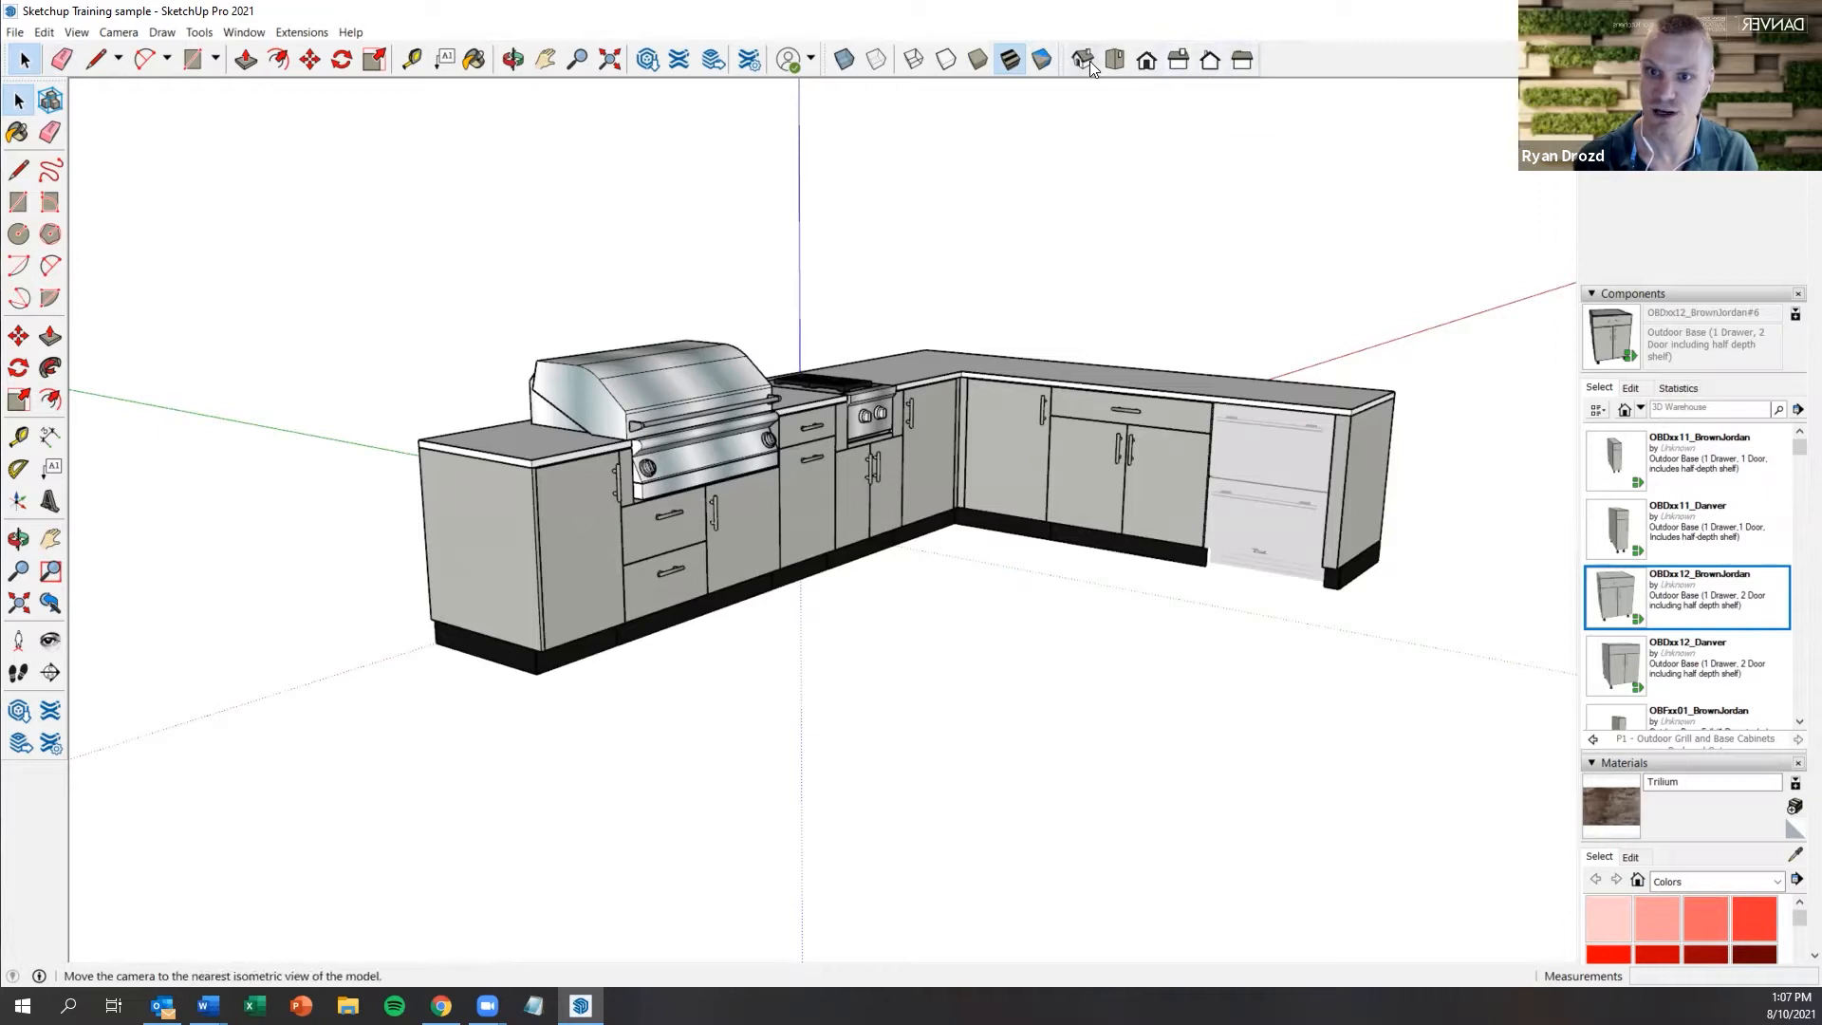
Open the full Toolbars dialog to examine the available toolbars
right_click(1351, 57)
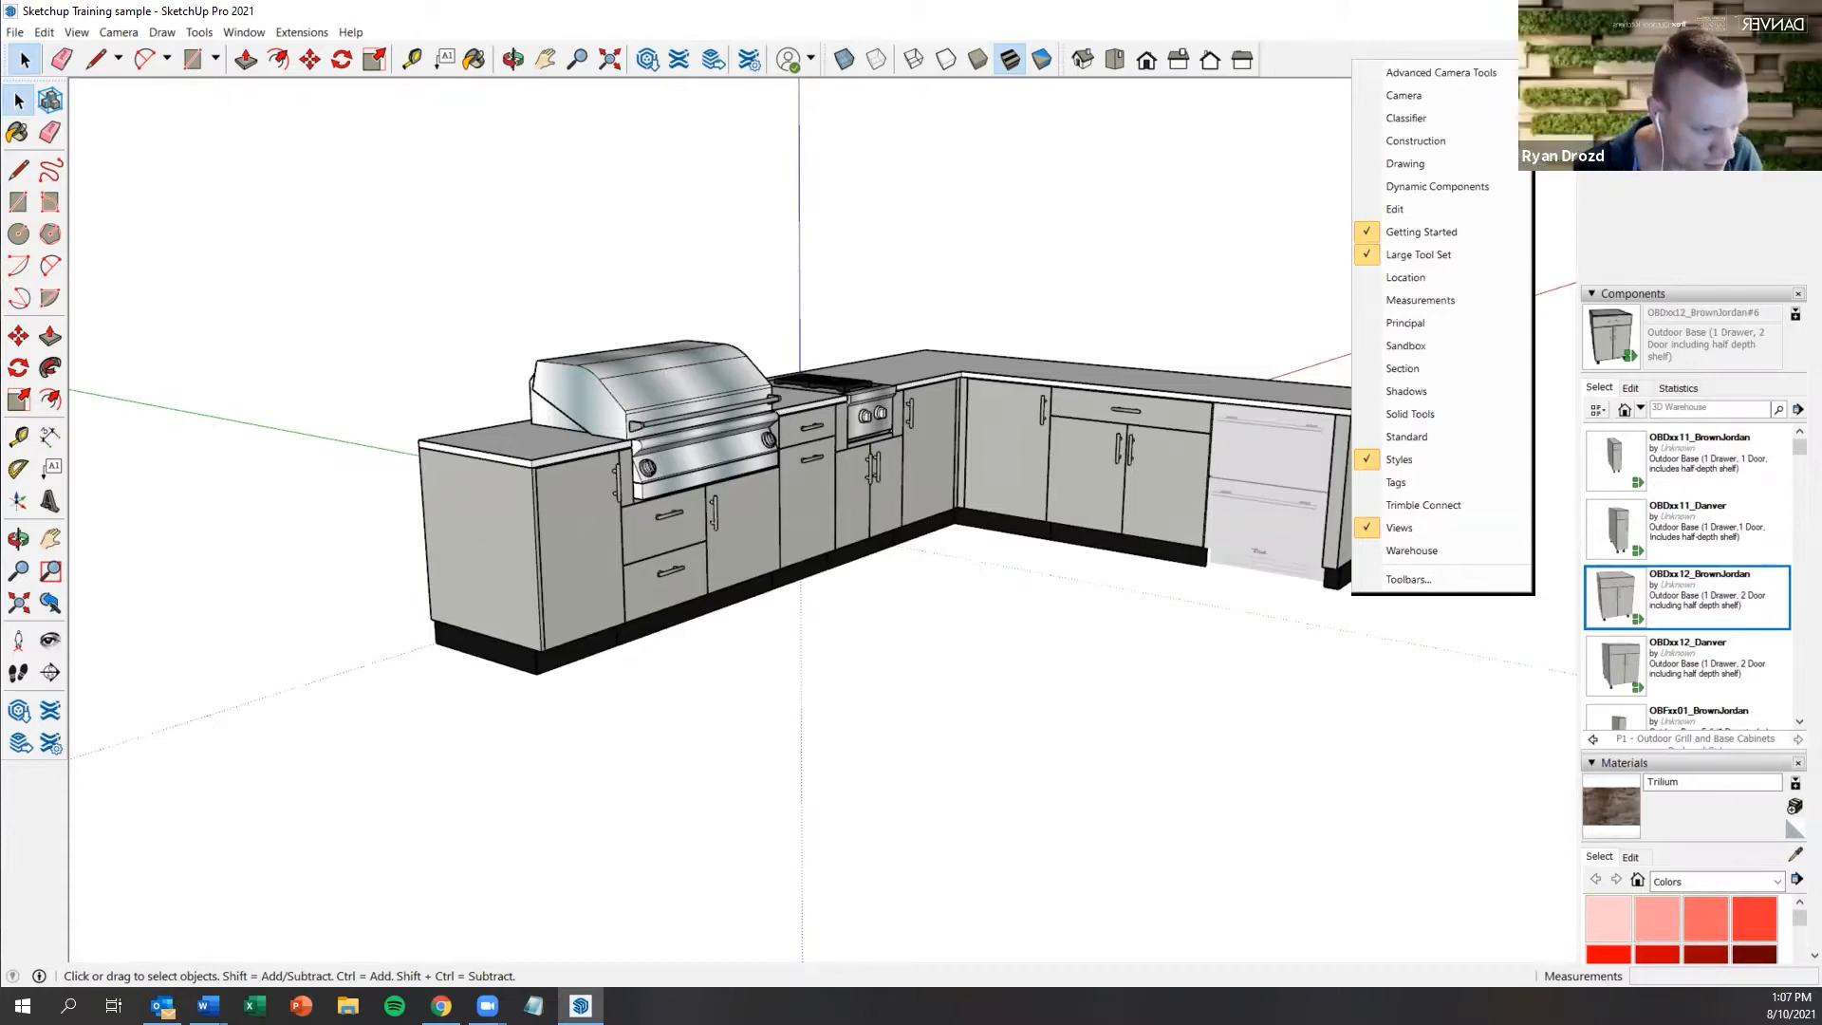
click(1408, 579)
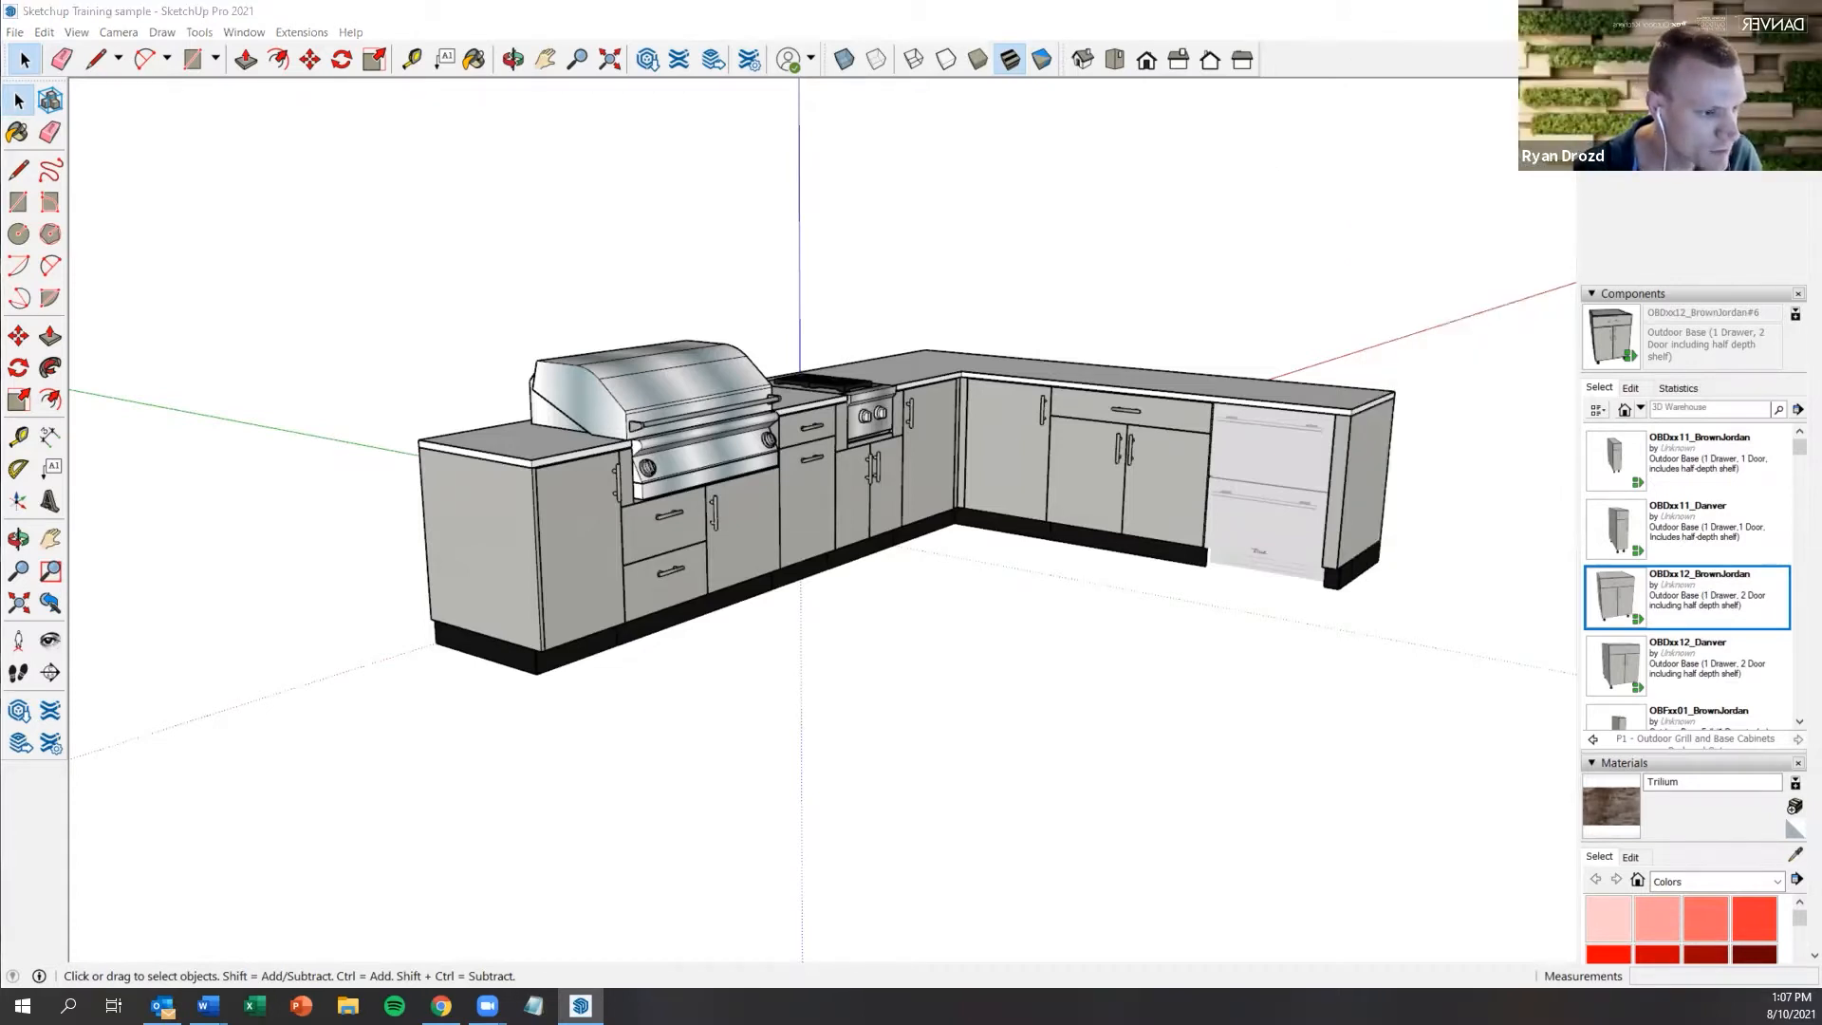
click(1011, 756)
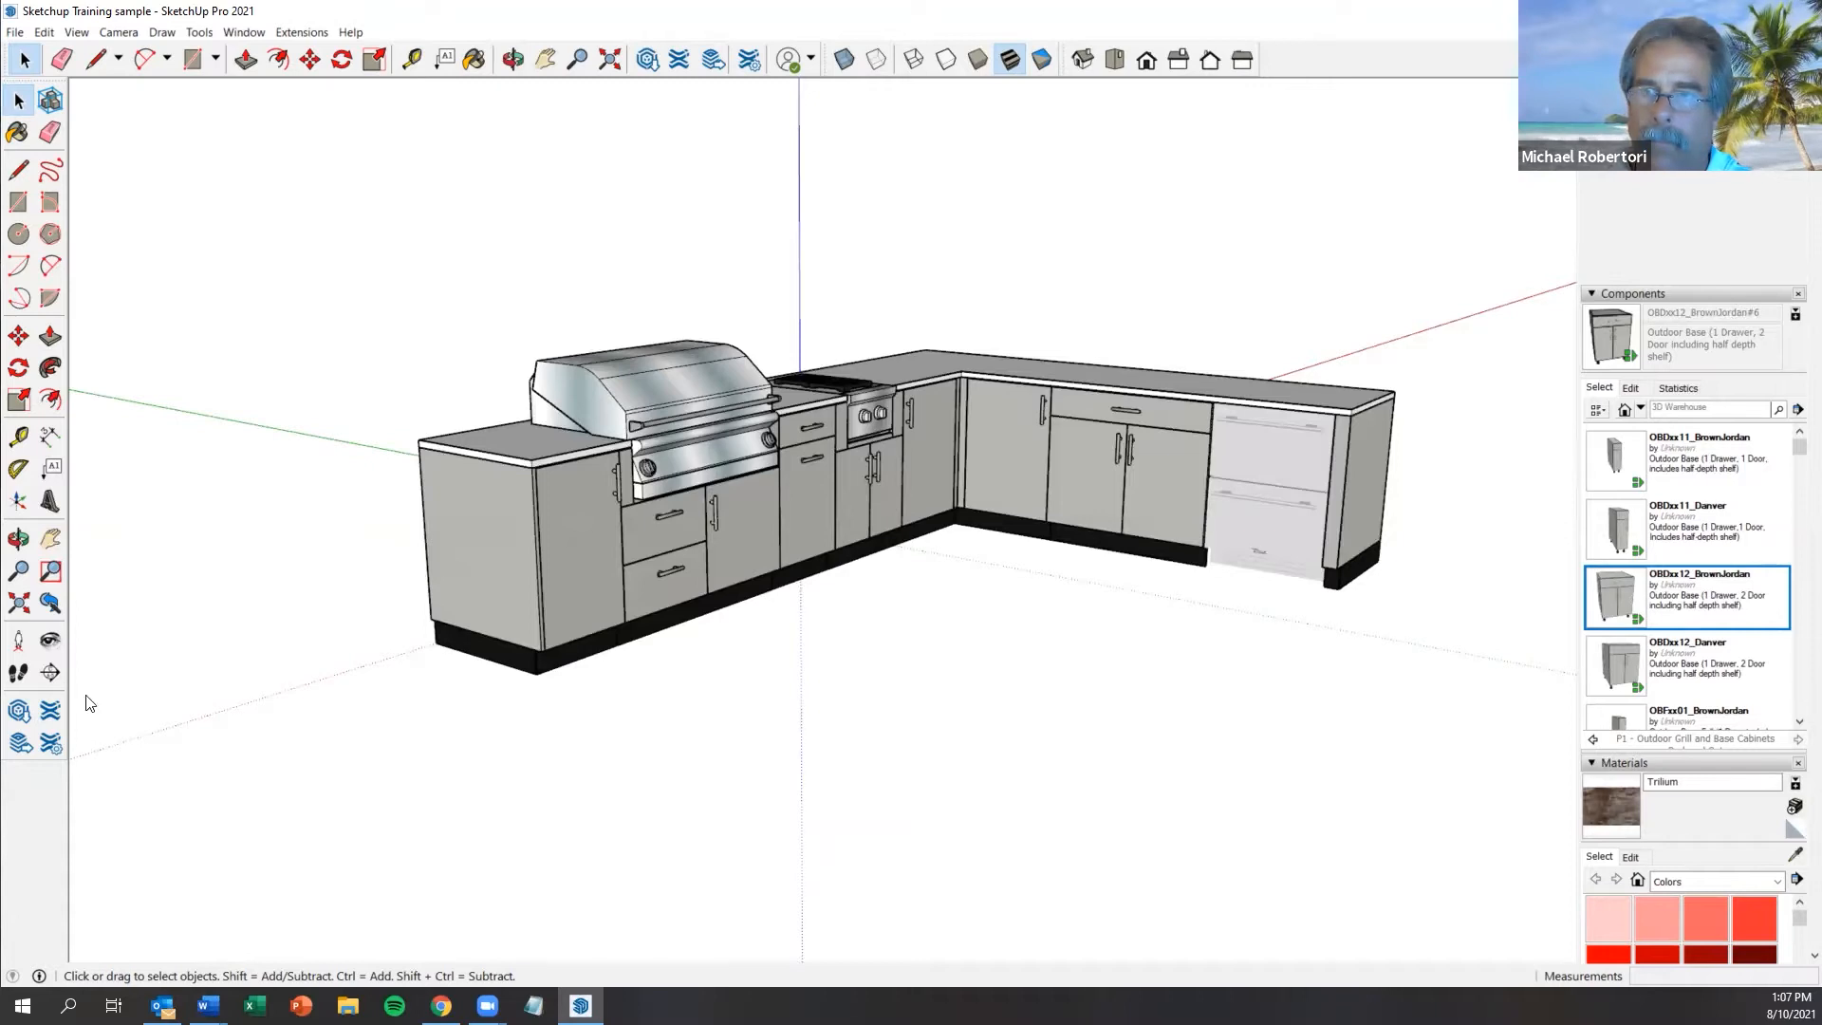
Window-select the grill, cooktop and adjoining cabinets, and clear the selection
middle_drag(470, 504, 583, 500)
scroll(561, 446, up, 3)
drag(459, 293, 1205, 751)
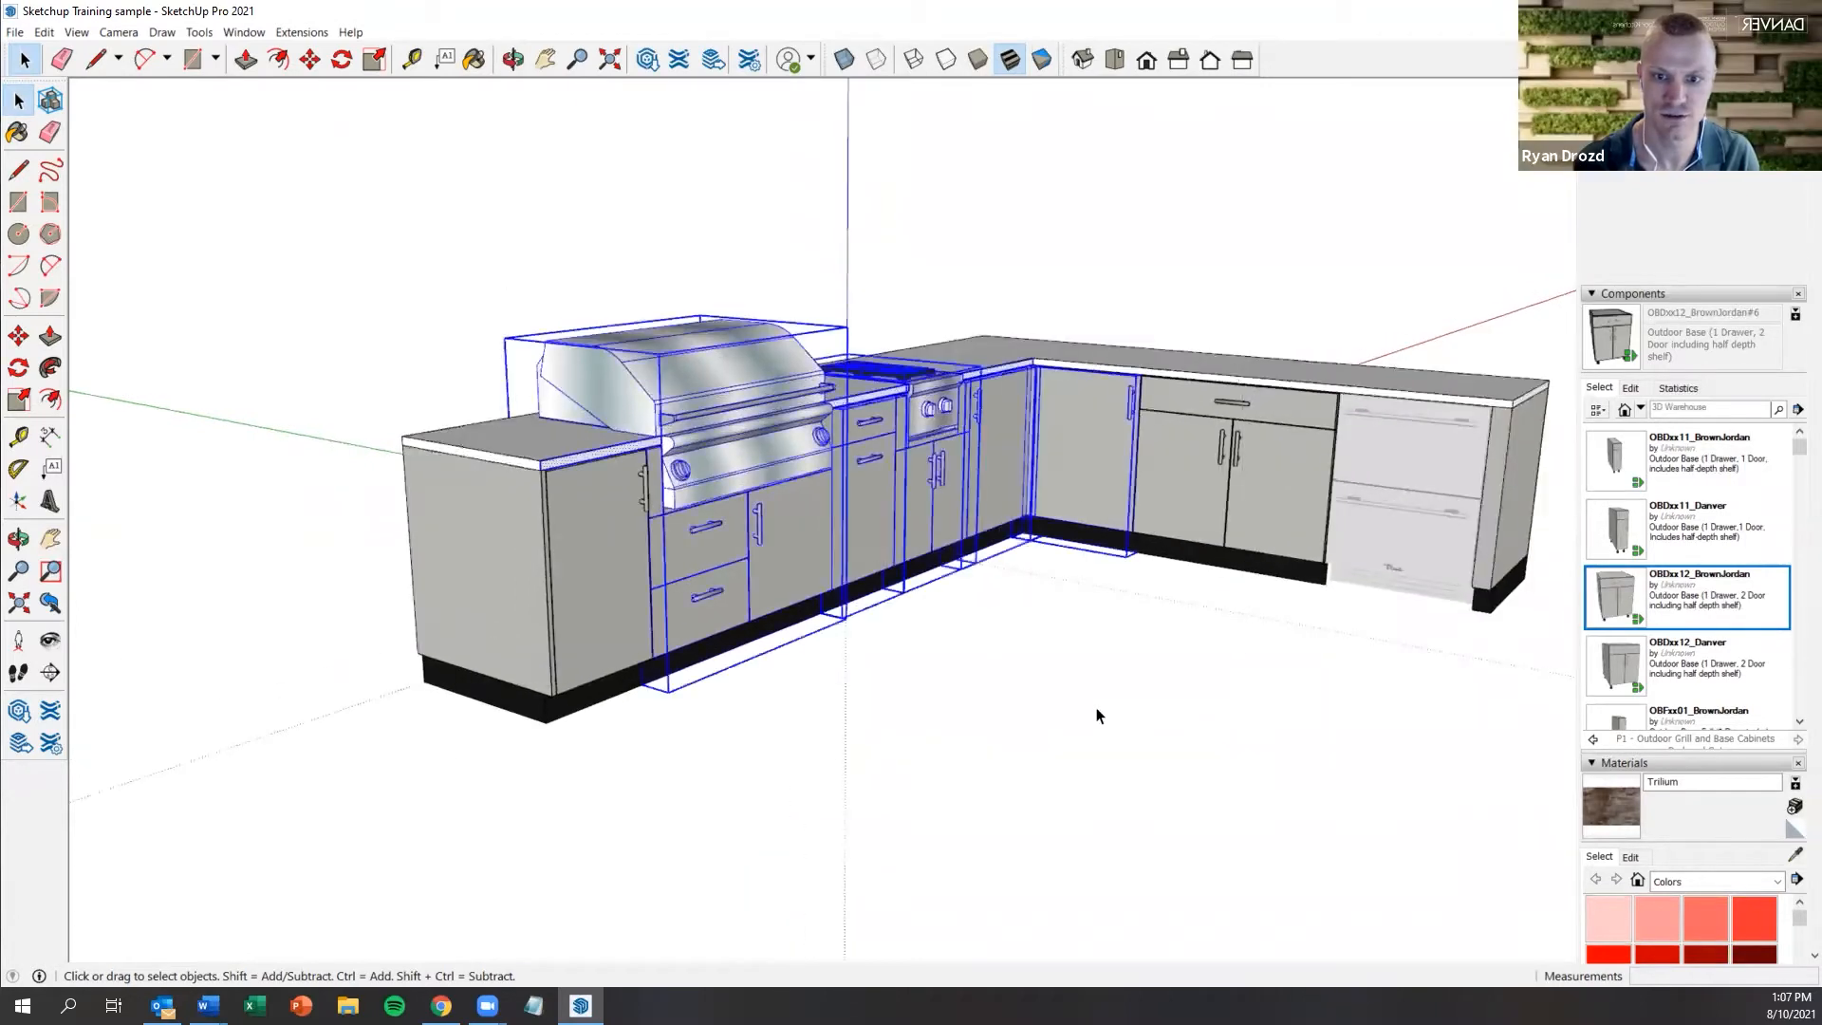
click(1044, 714)
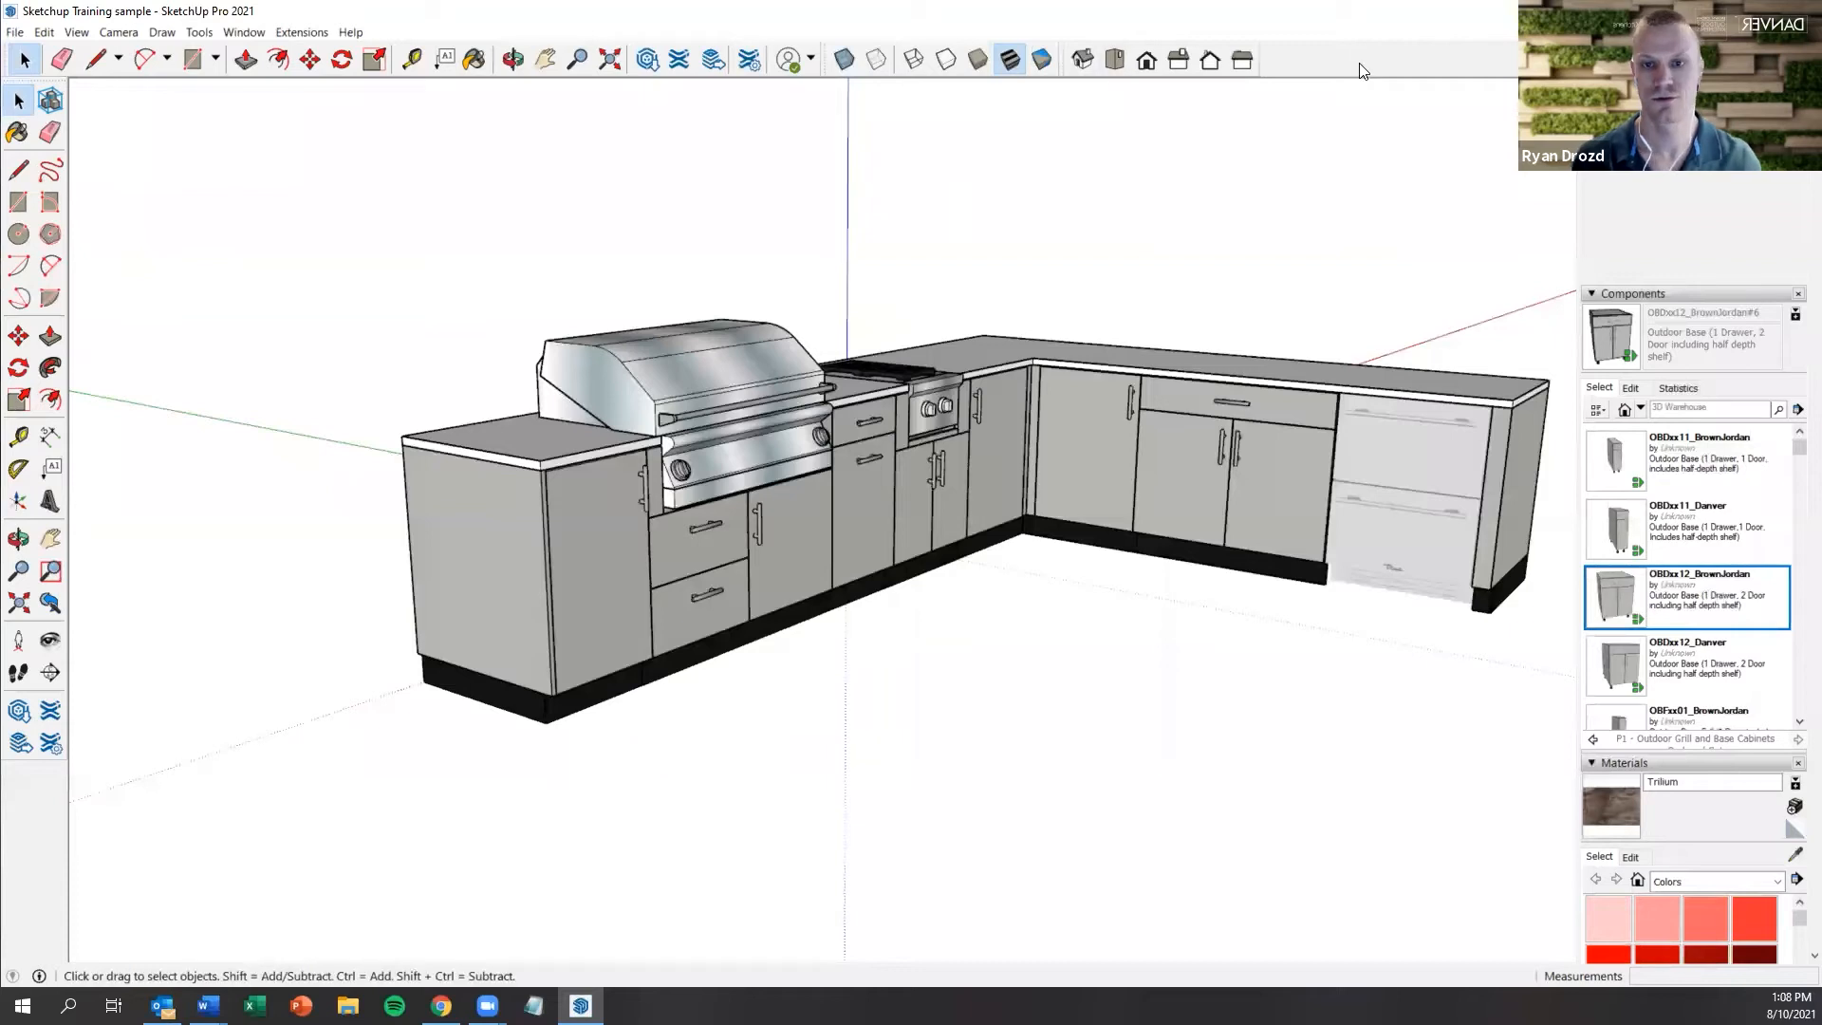
Turn the Views toolbar off and back on, and switch the camera to the isometric view
right_click(1302, 61)
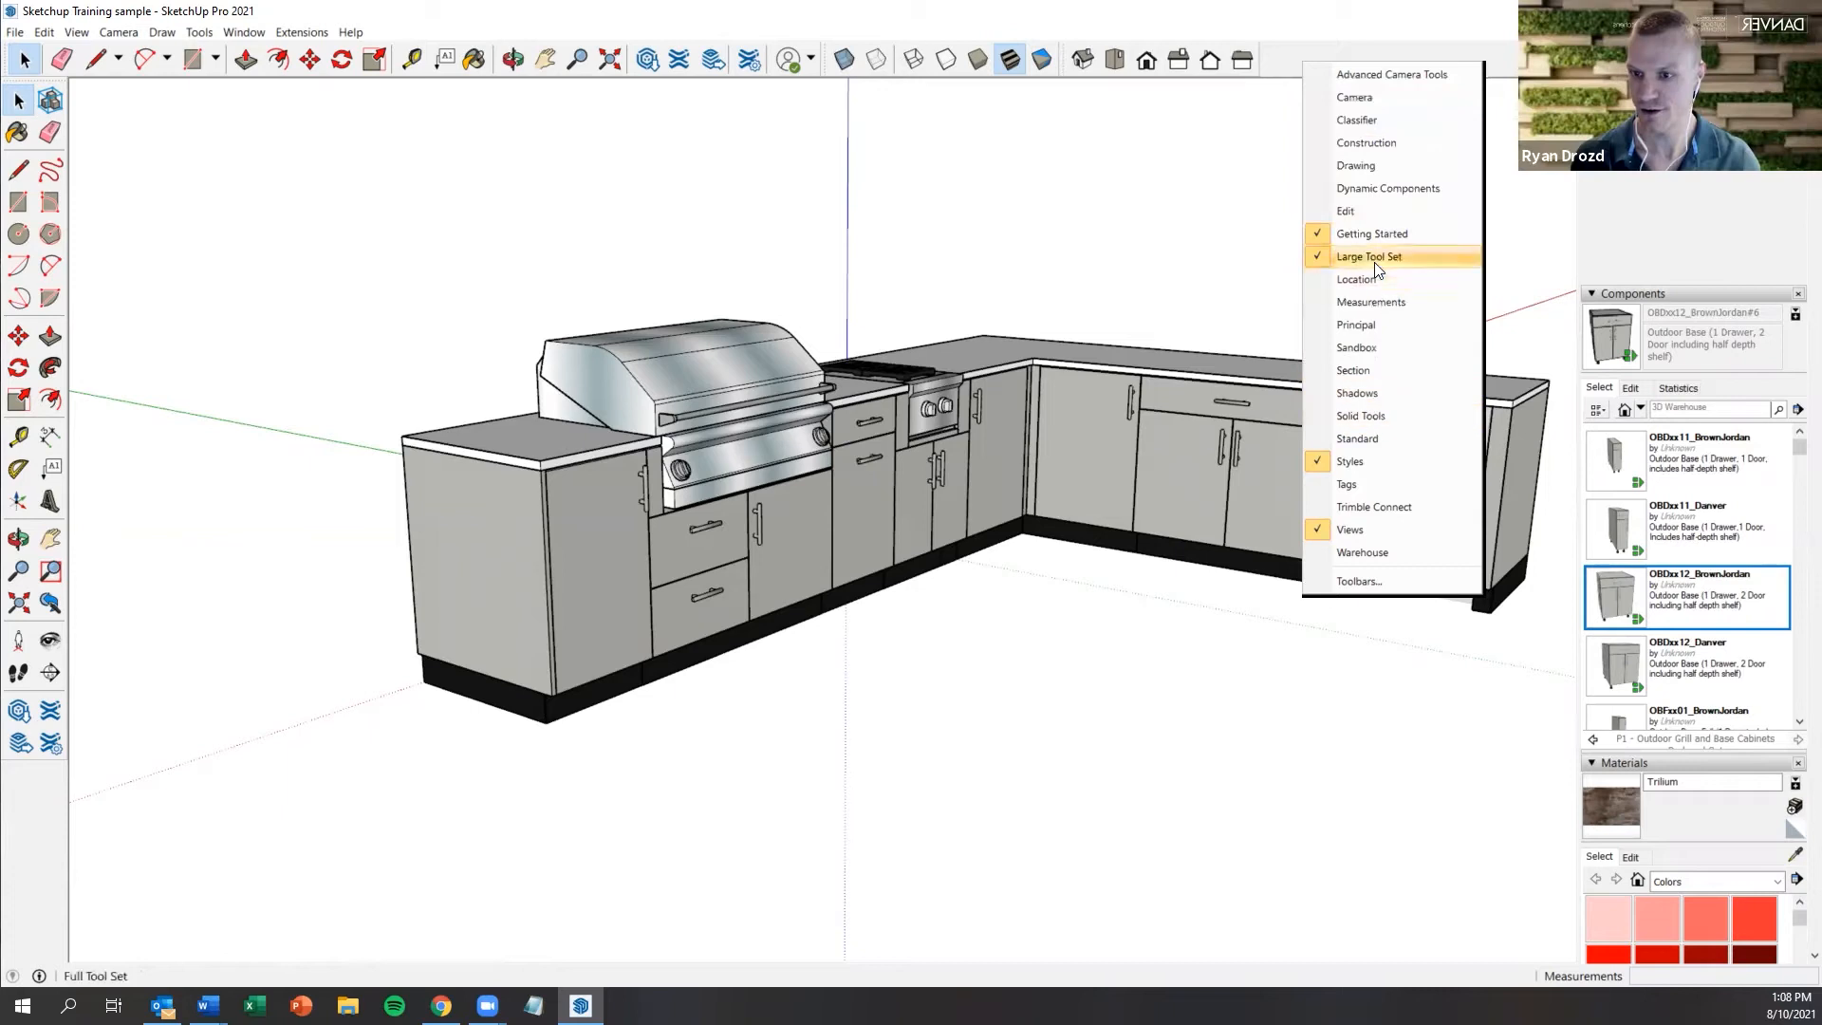
click(1362, 529)
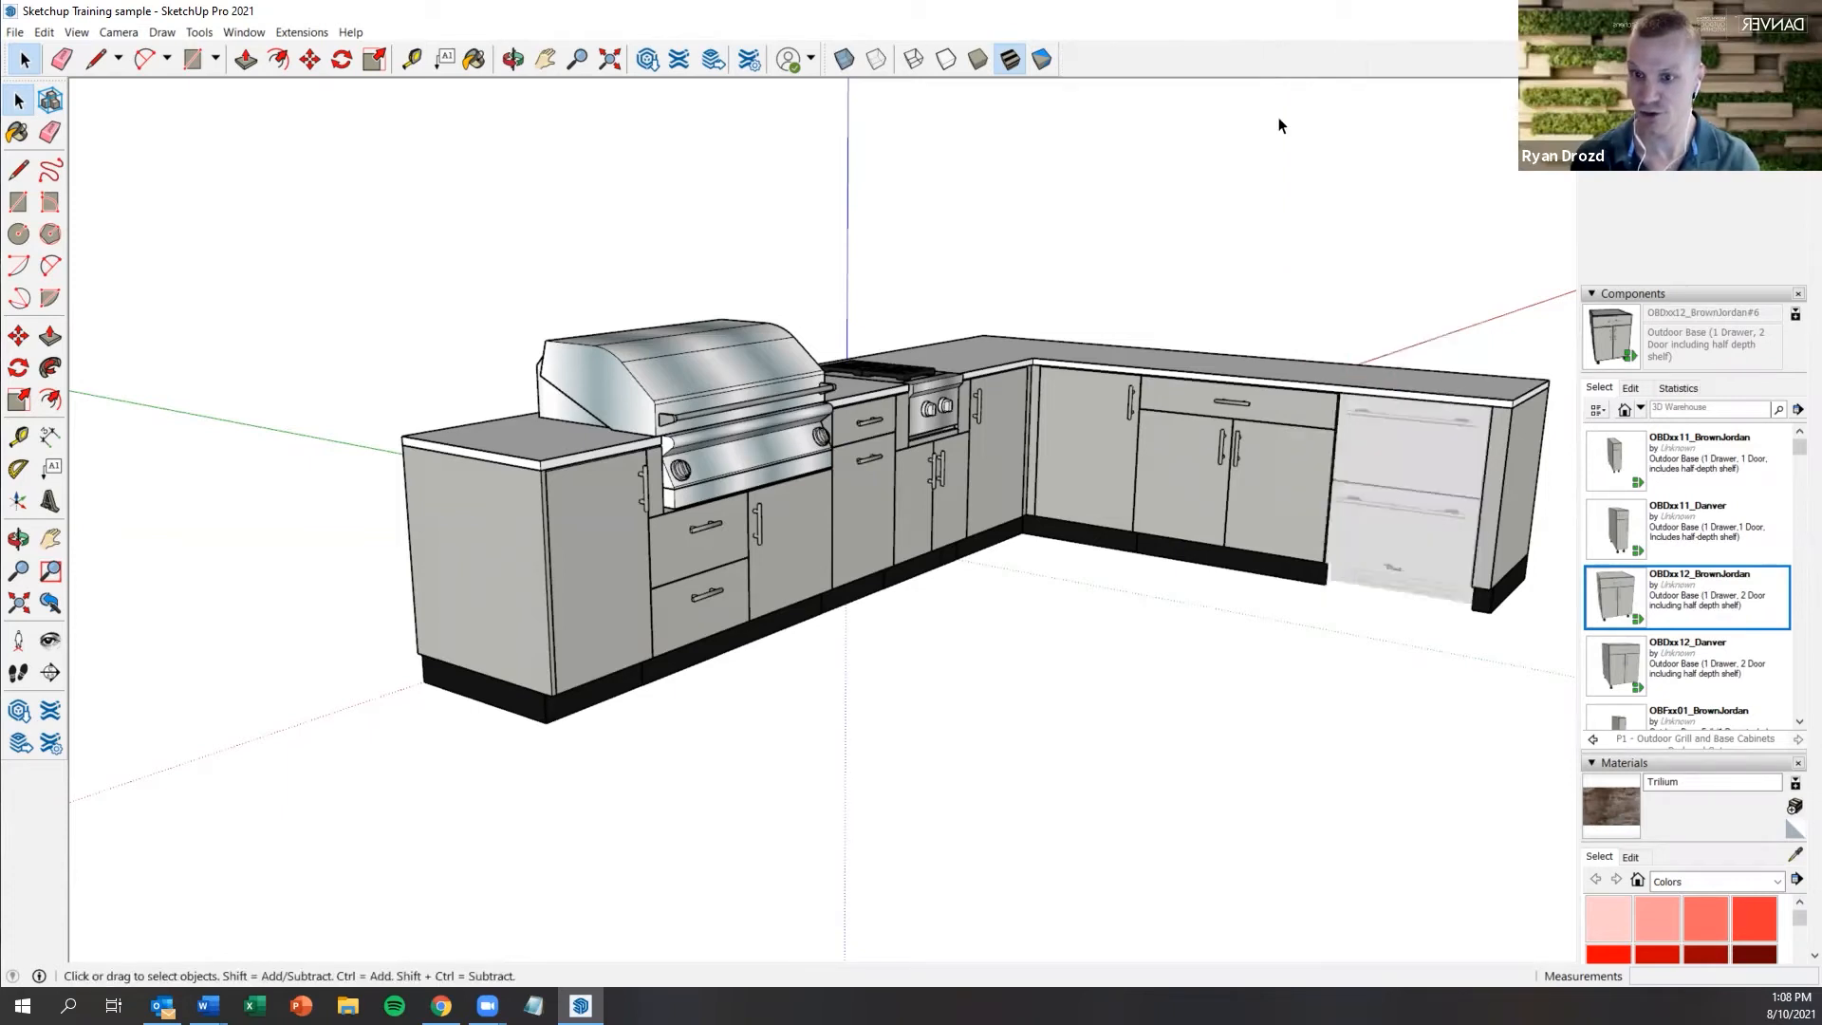
right_click(1186, 57)
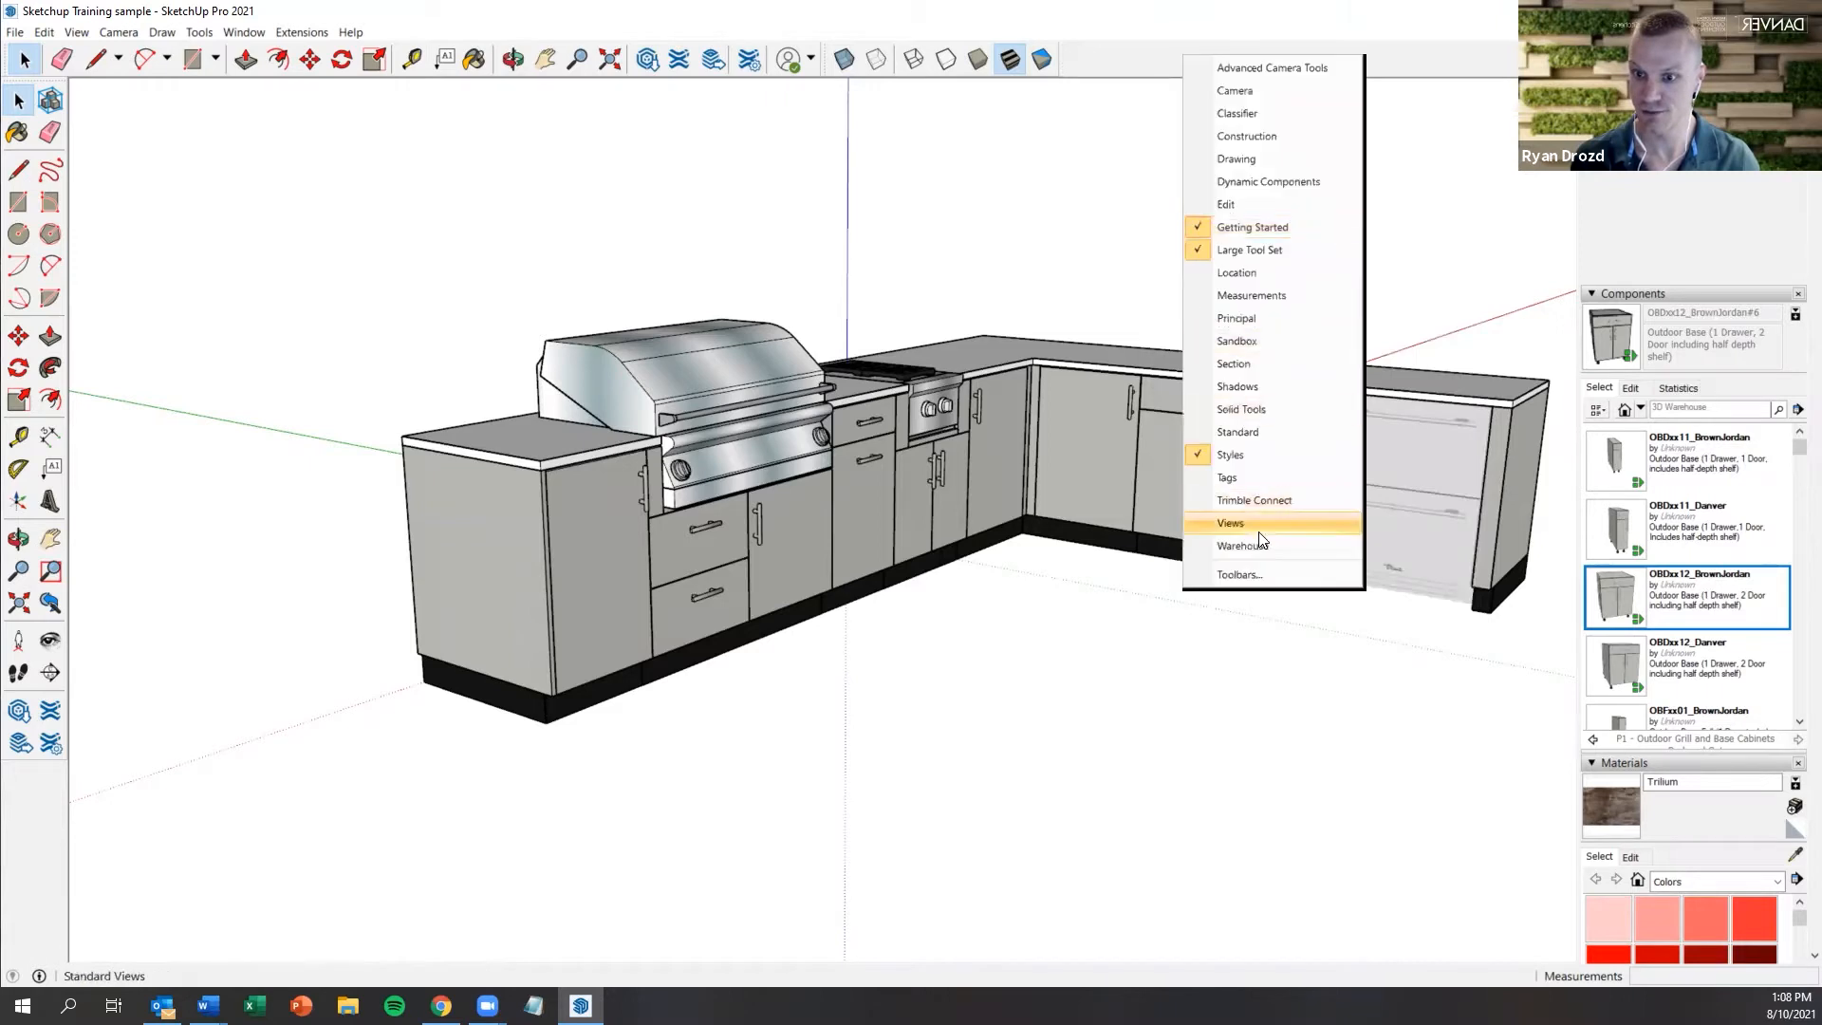
click(1260, 527)
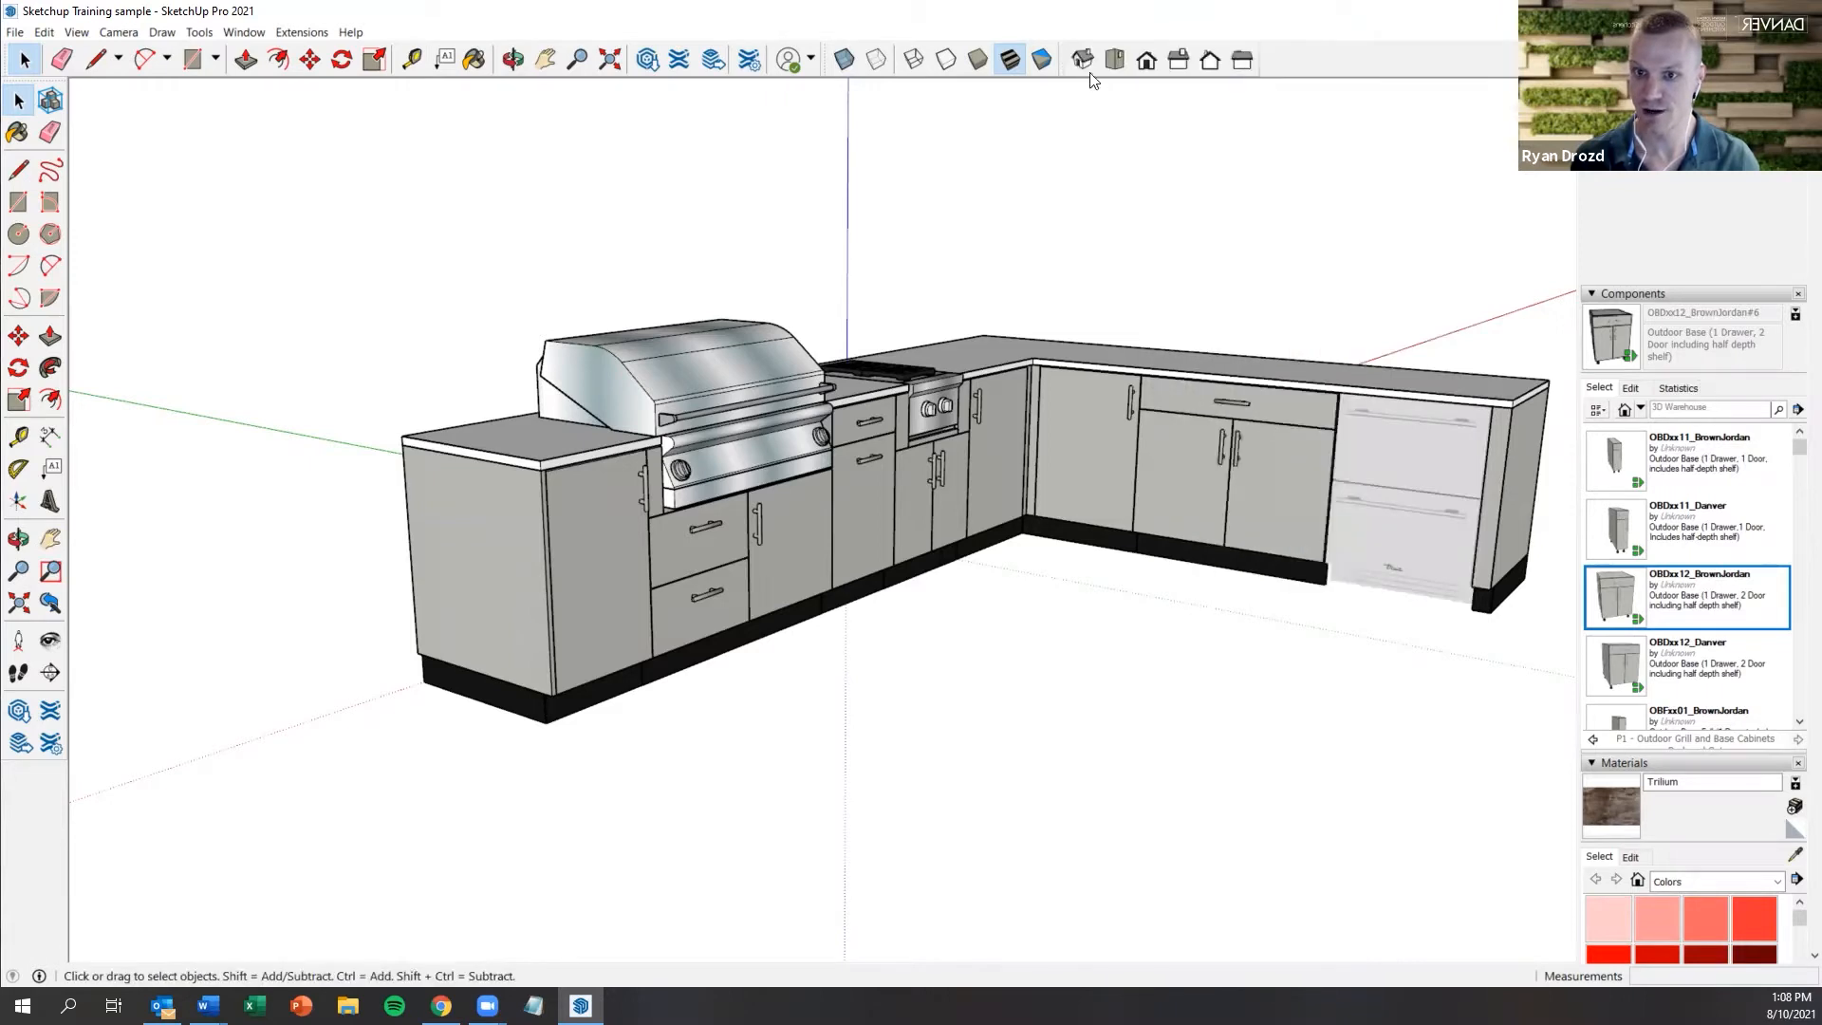
click(1084, 61)
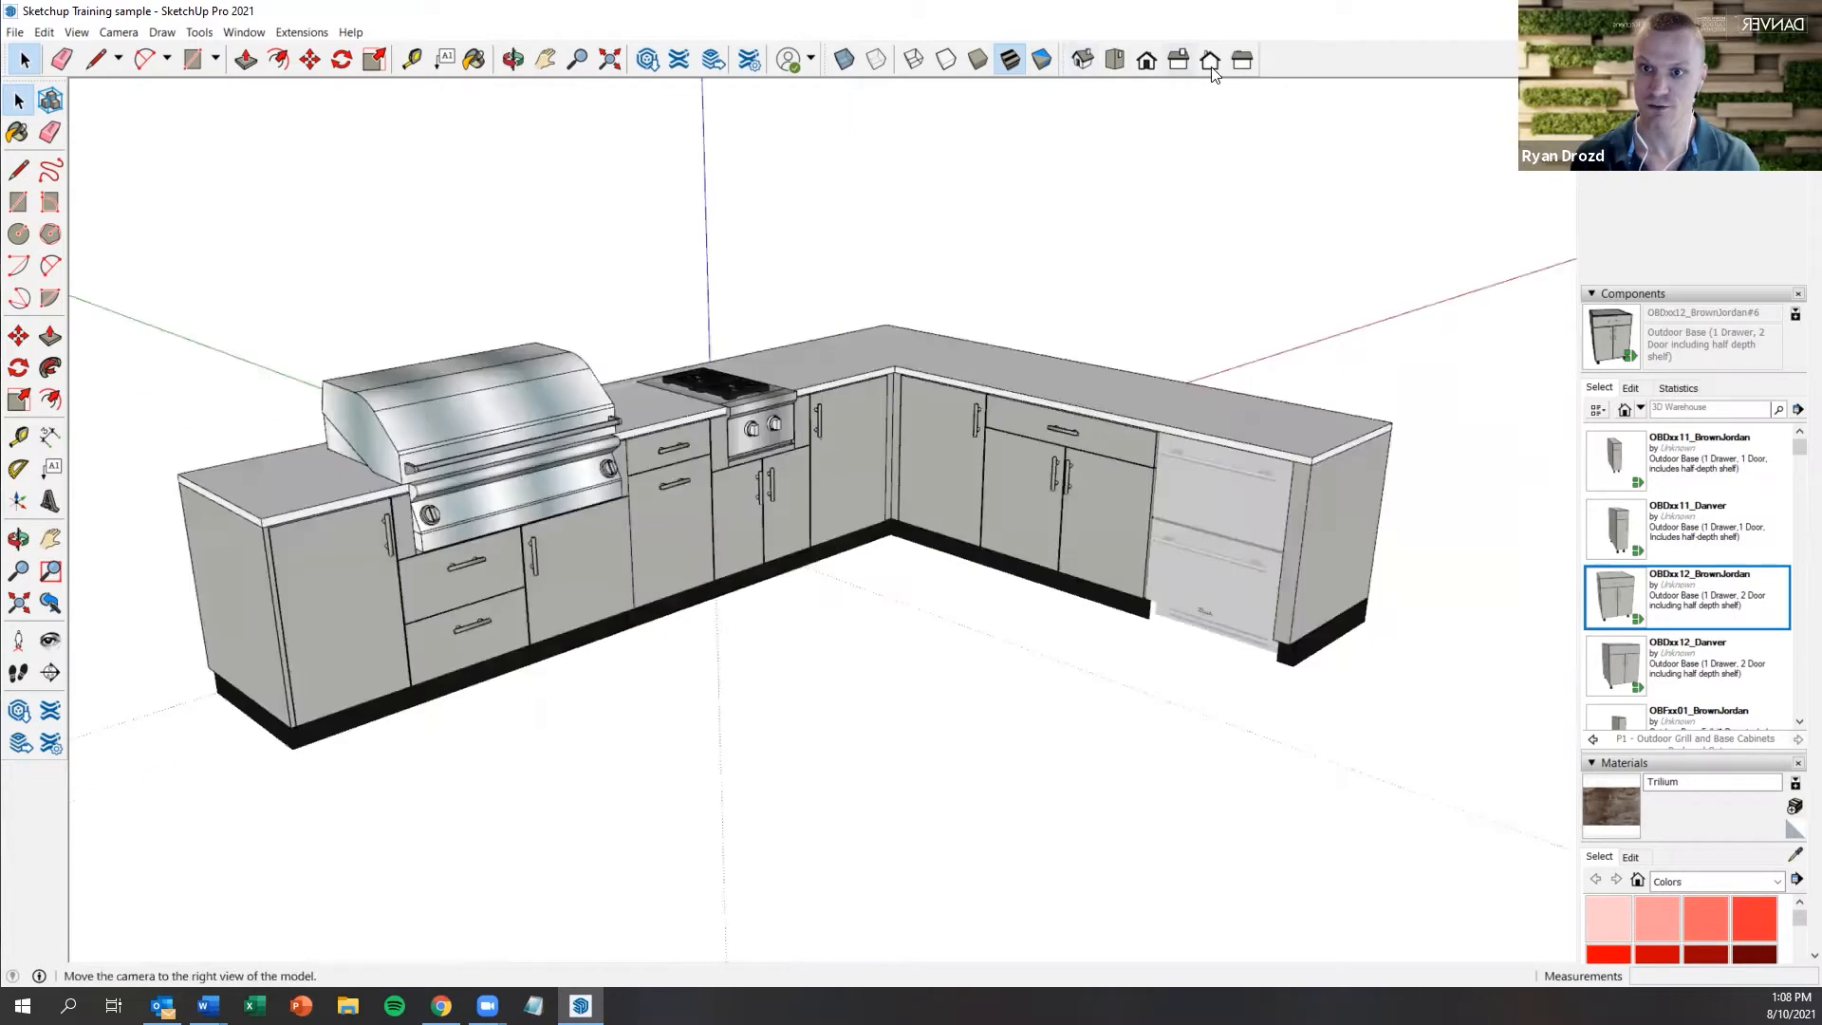
Turn the Styles toolbar off and back on
right_click(1309, 57)
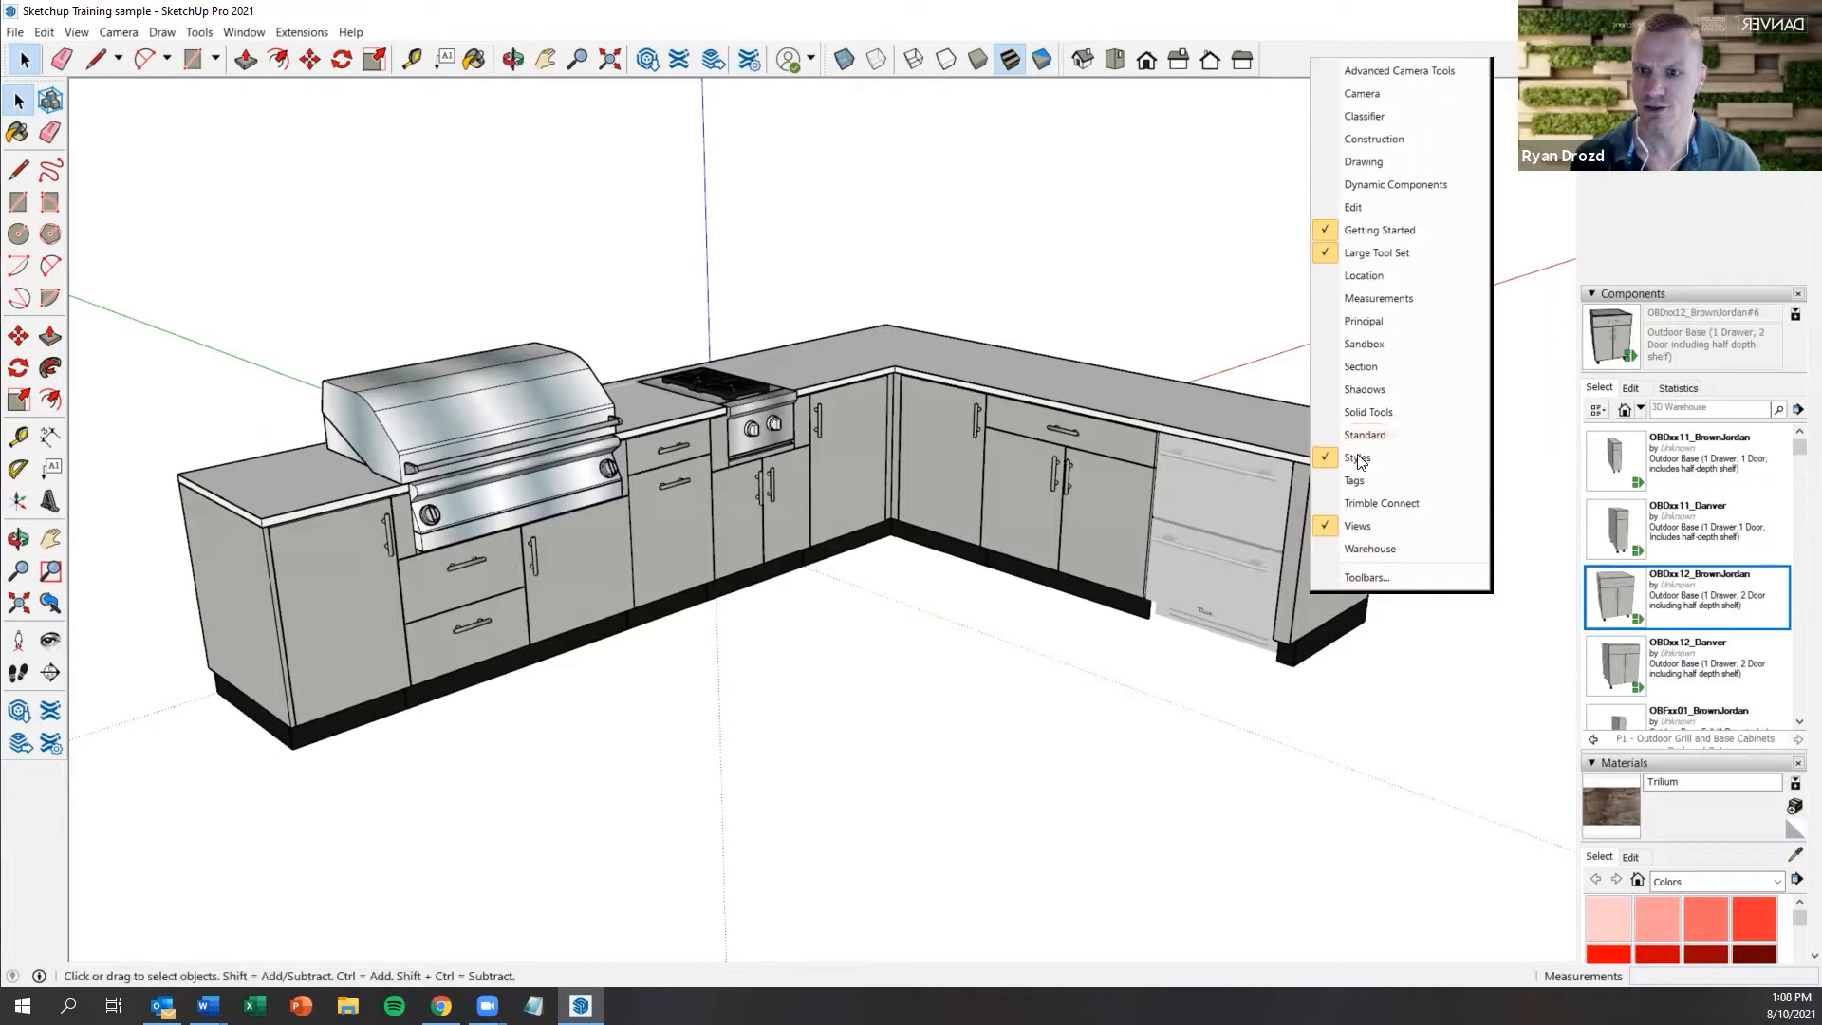
right_click(1279, 58)
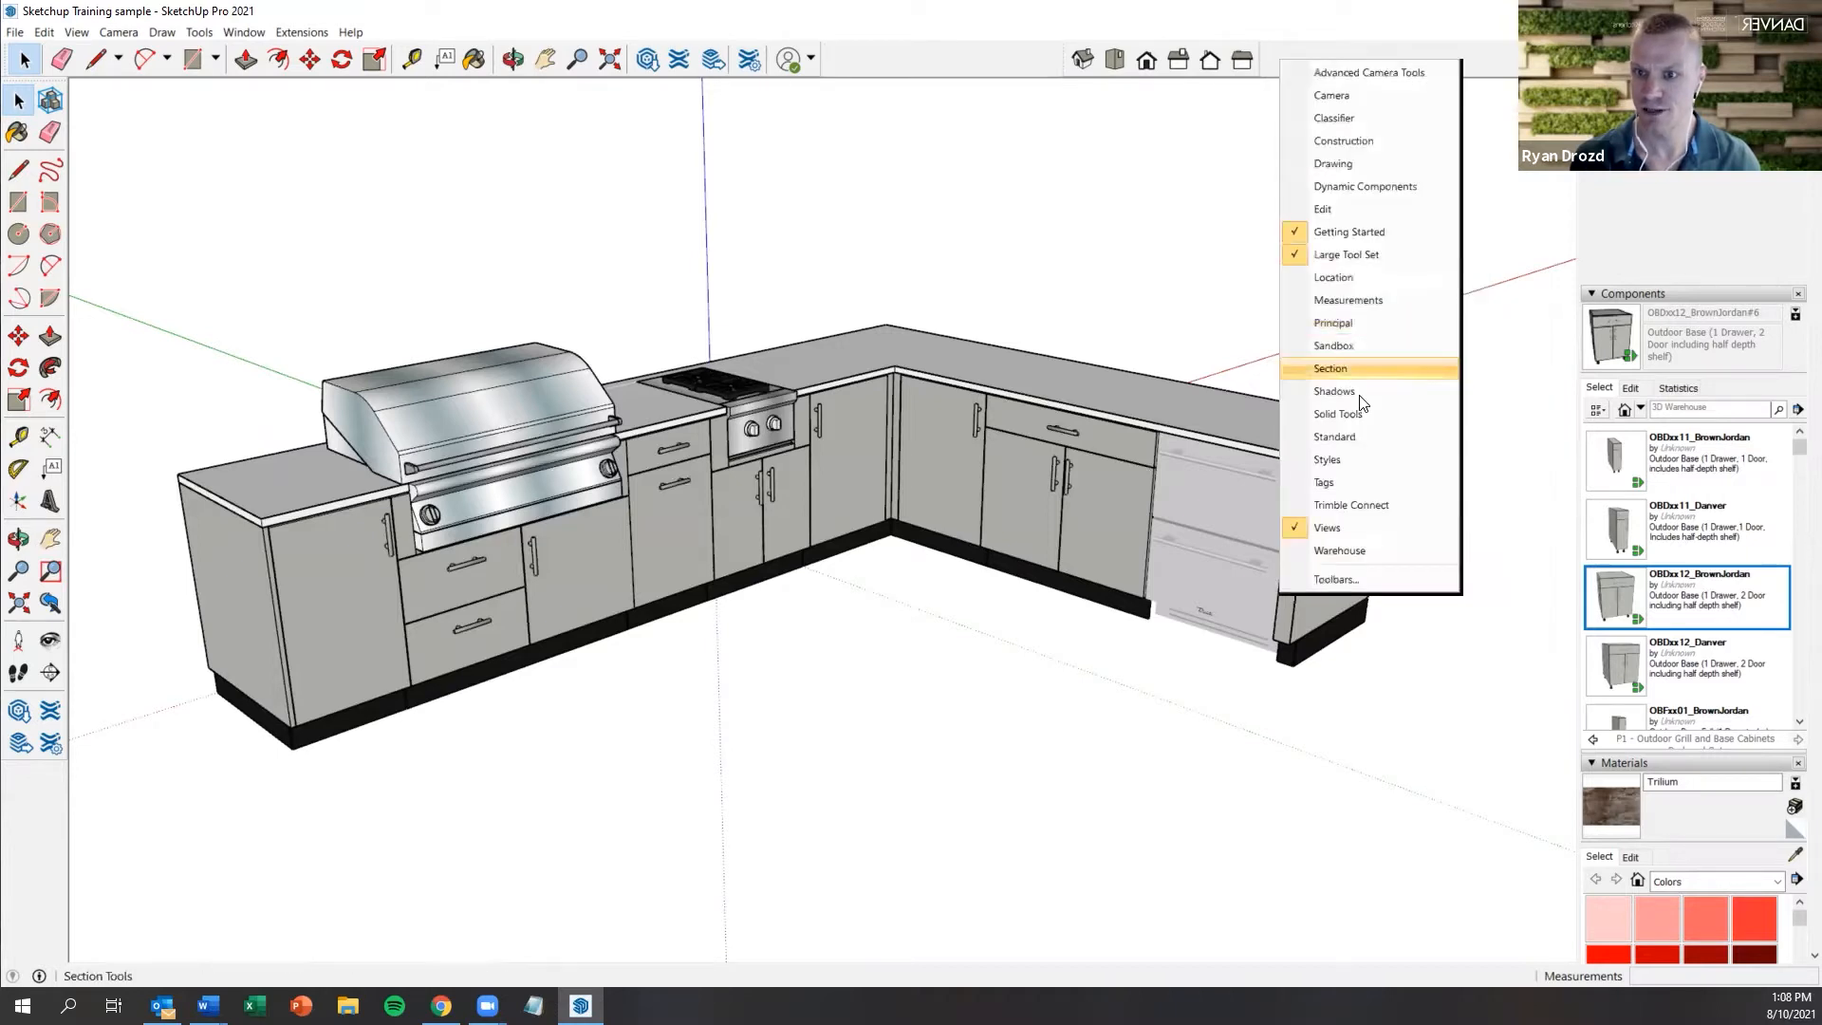
click(1352, 459)
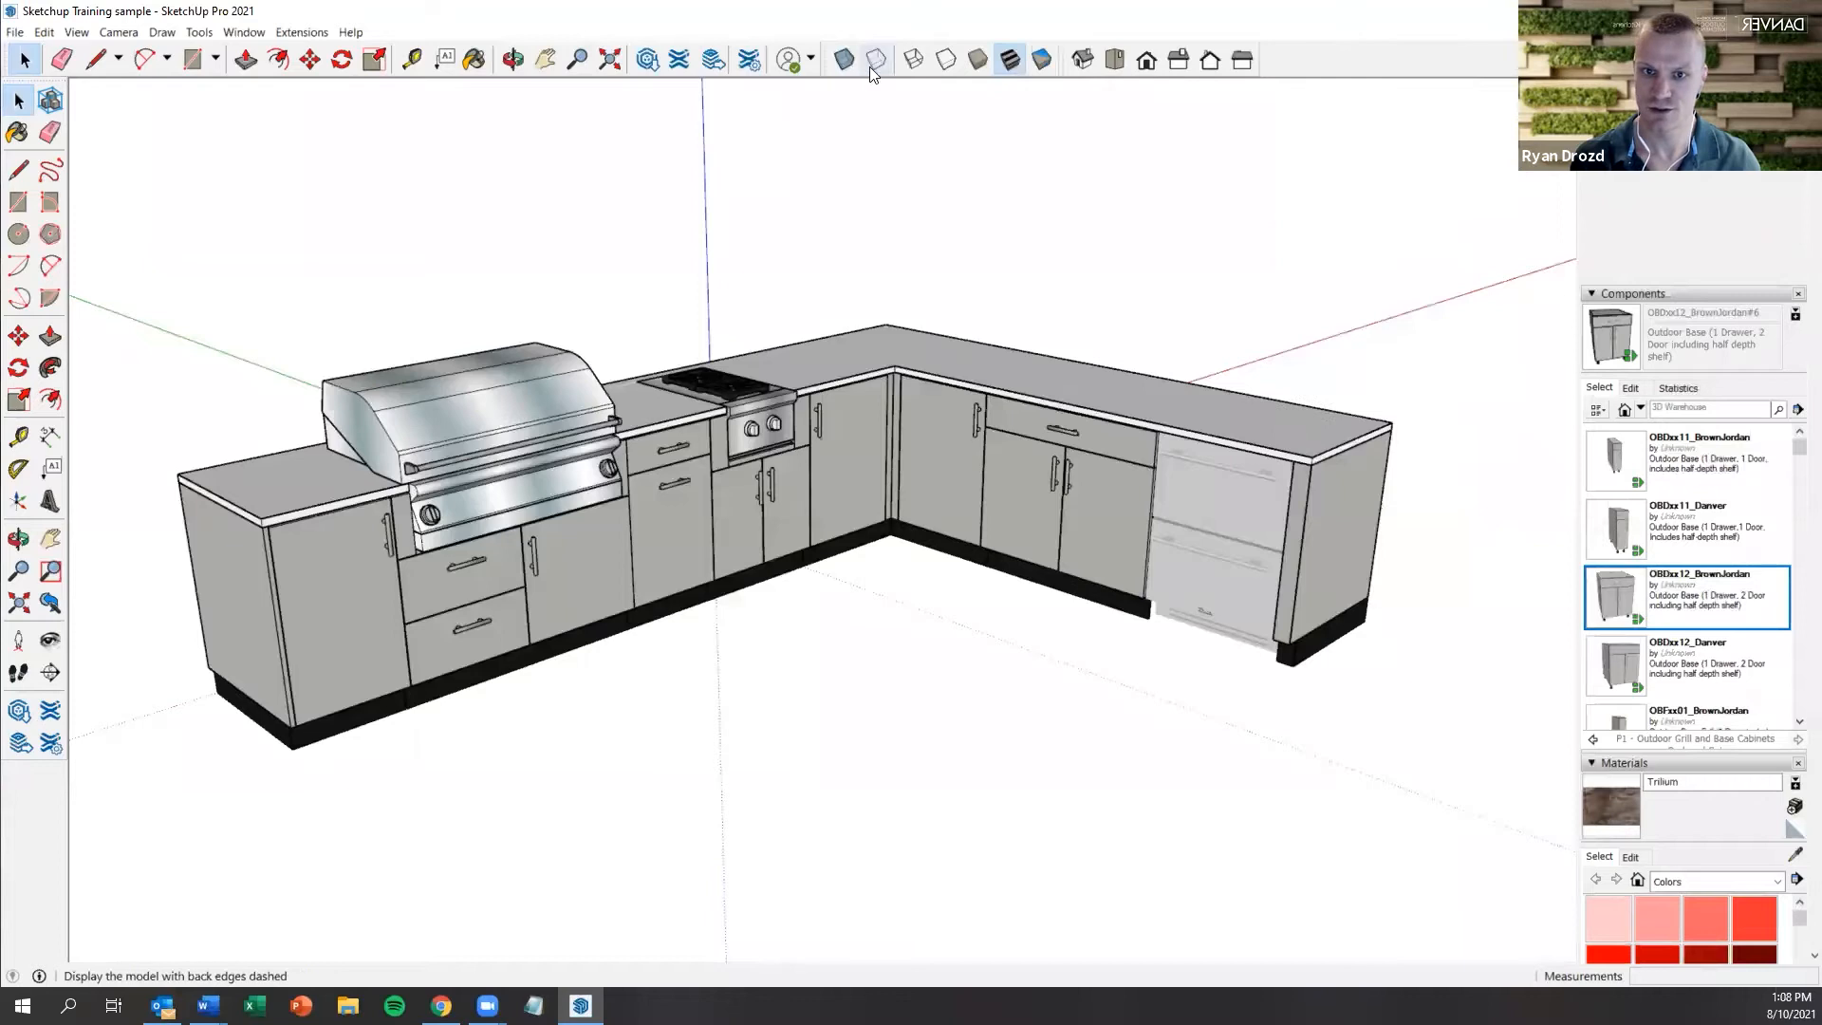
Compare the Hidden Line and Shaded face styles on the outdoor kitchen, and leave the model in Shaded
click(945, 59)
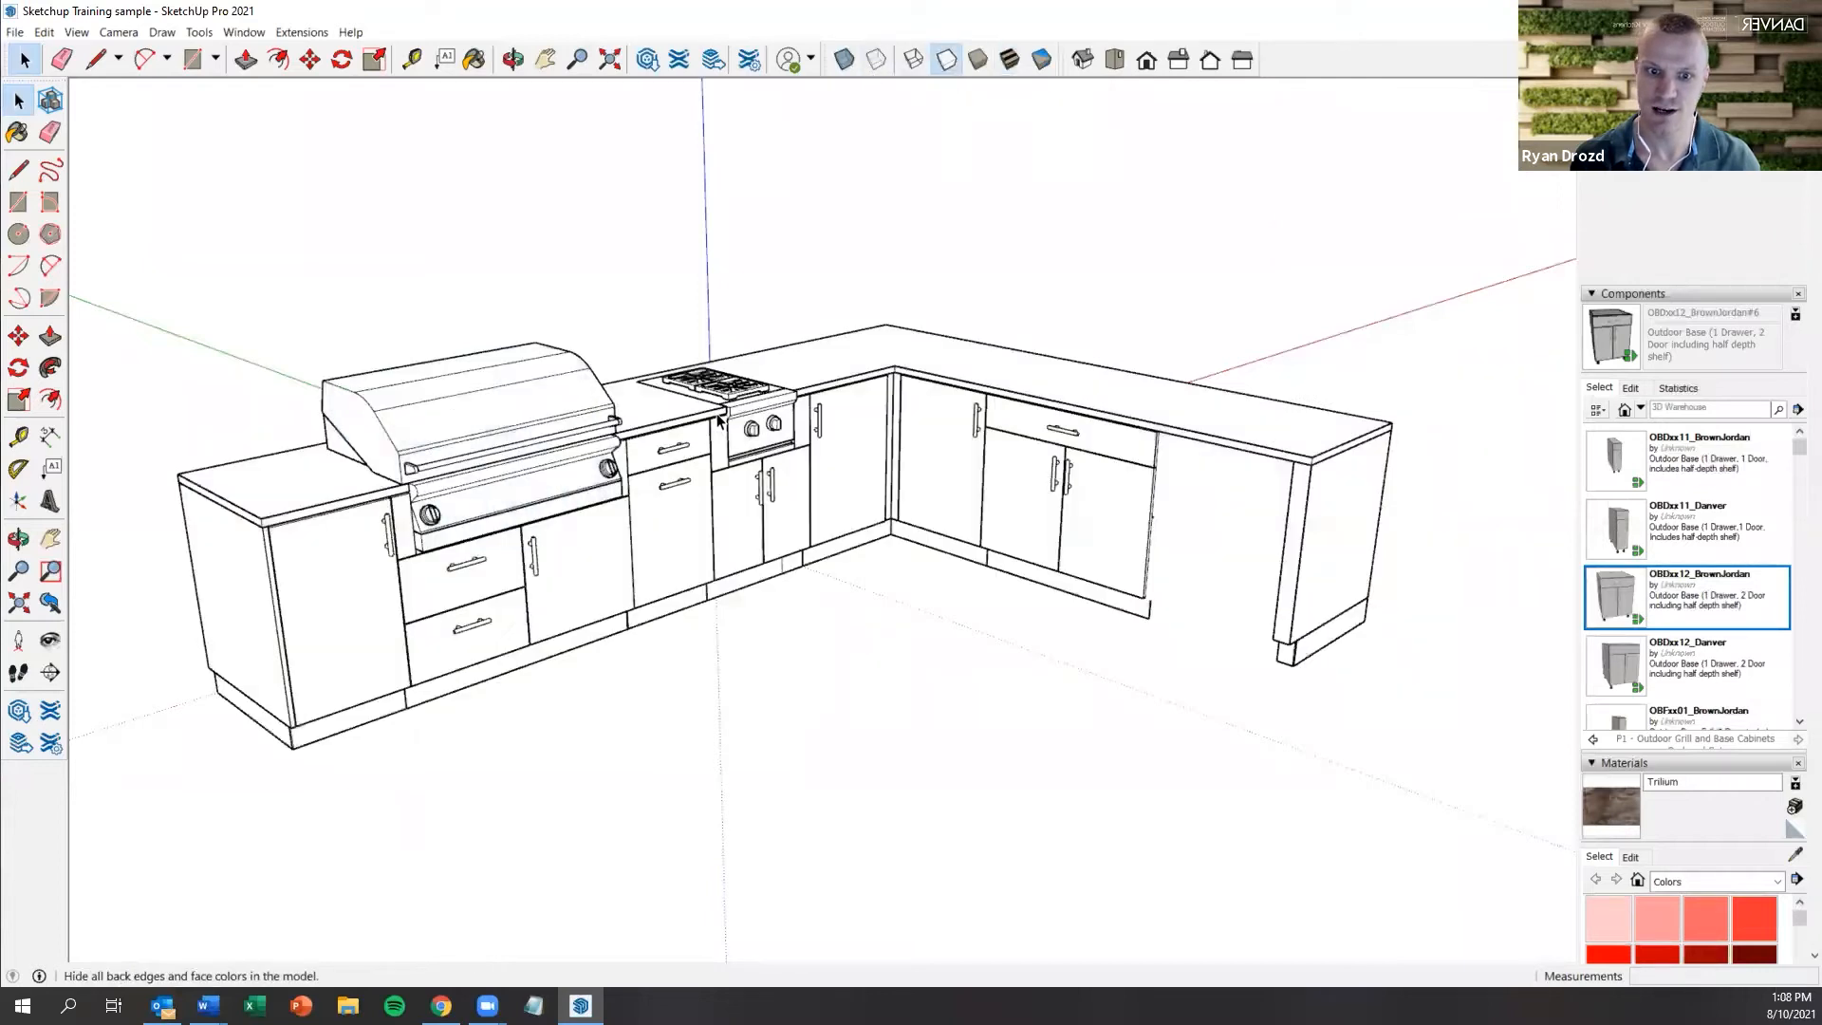
click(985, 64)
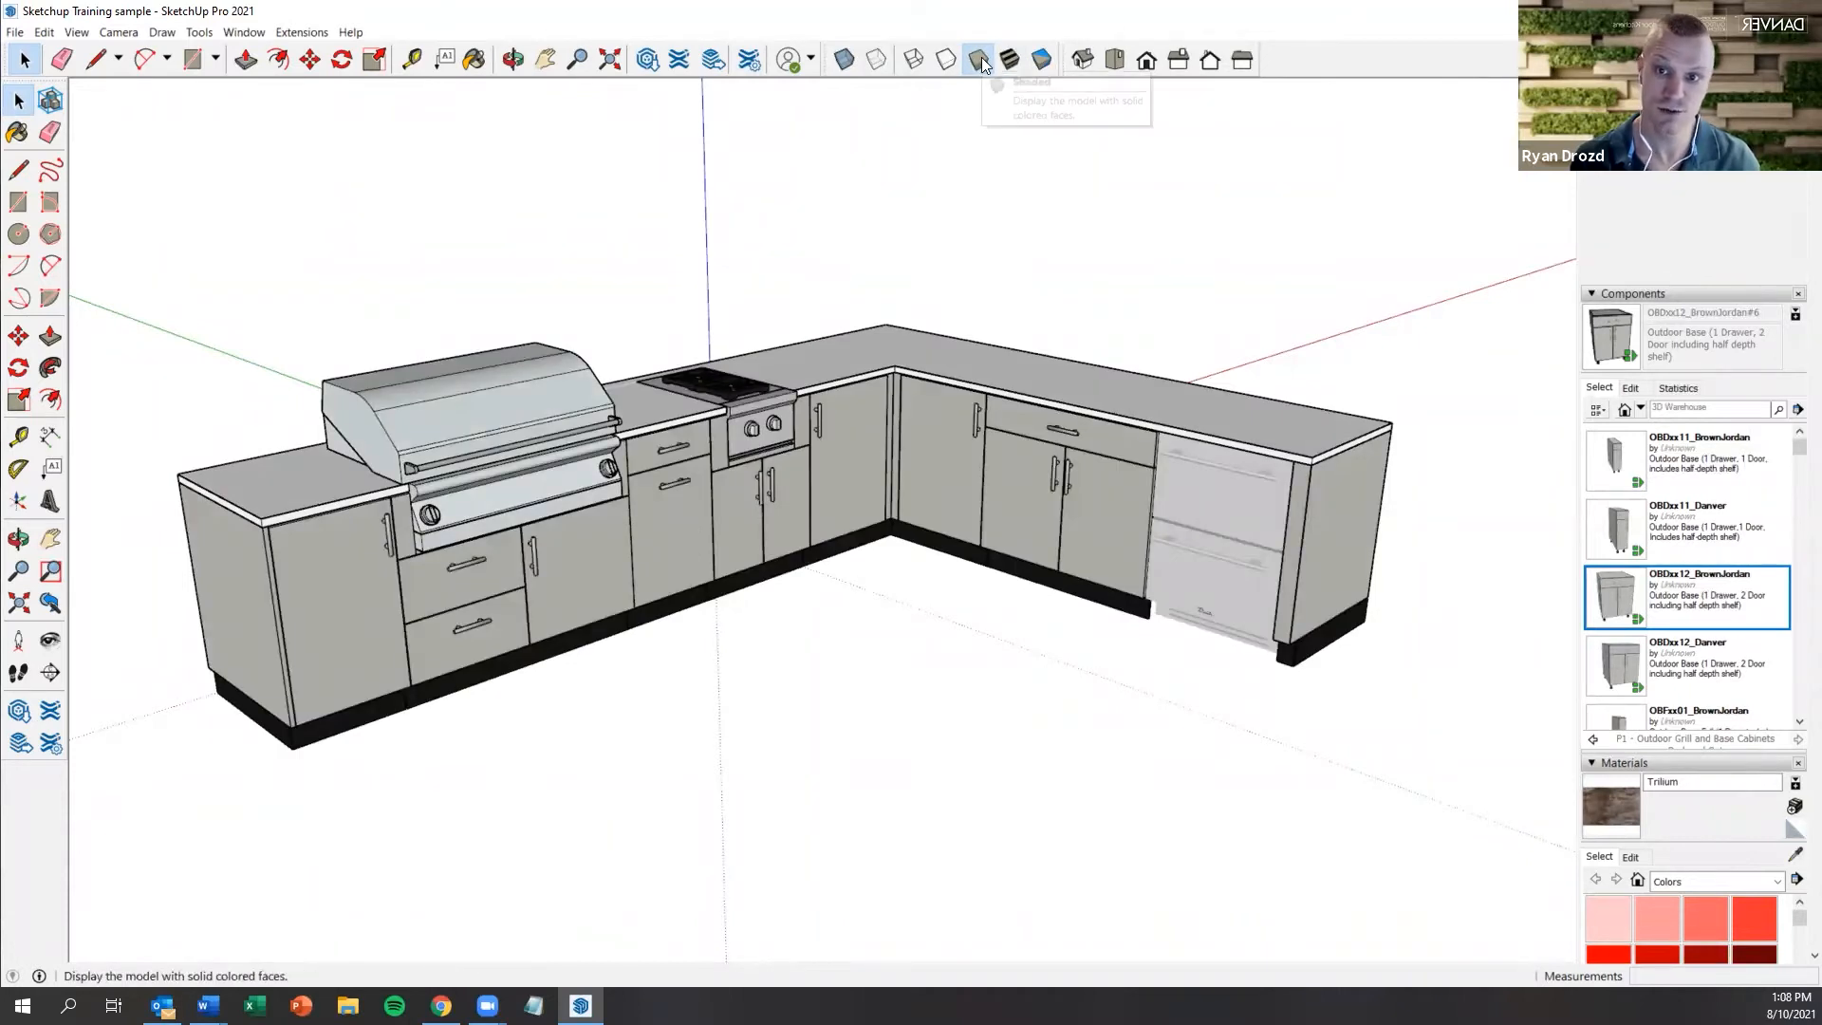
click(947, 59)
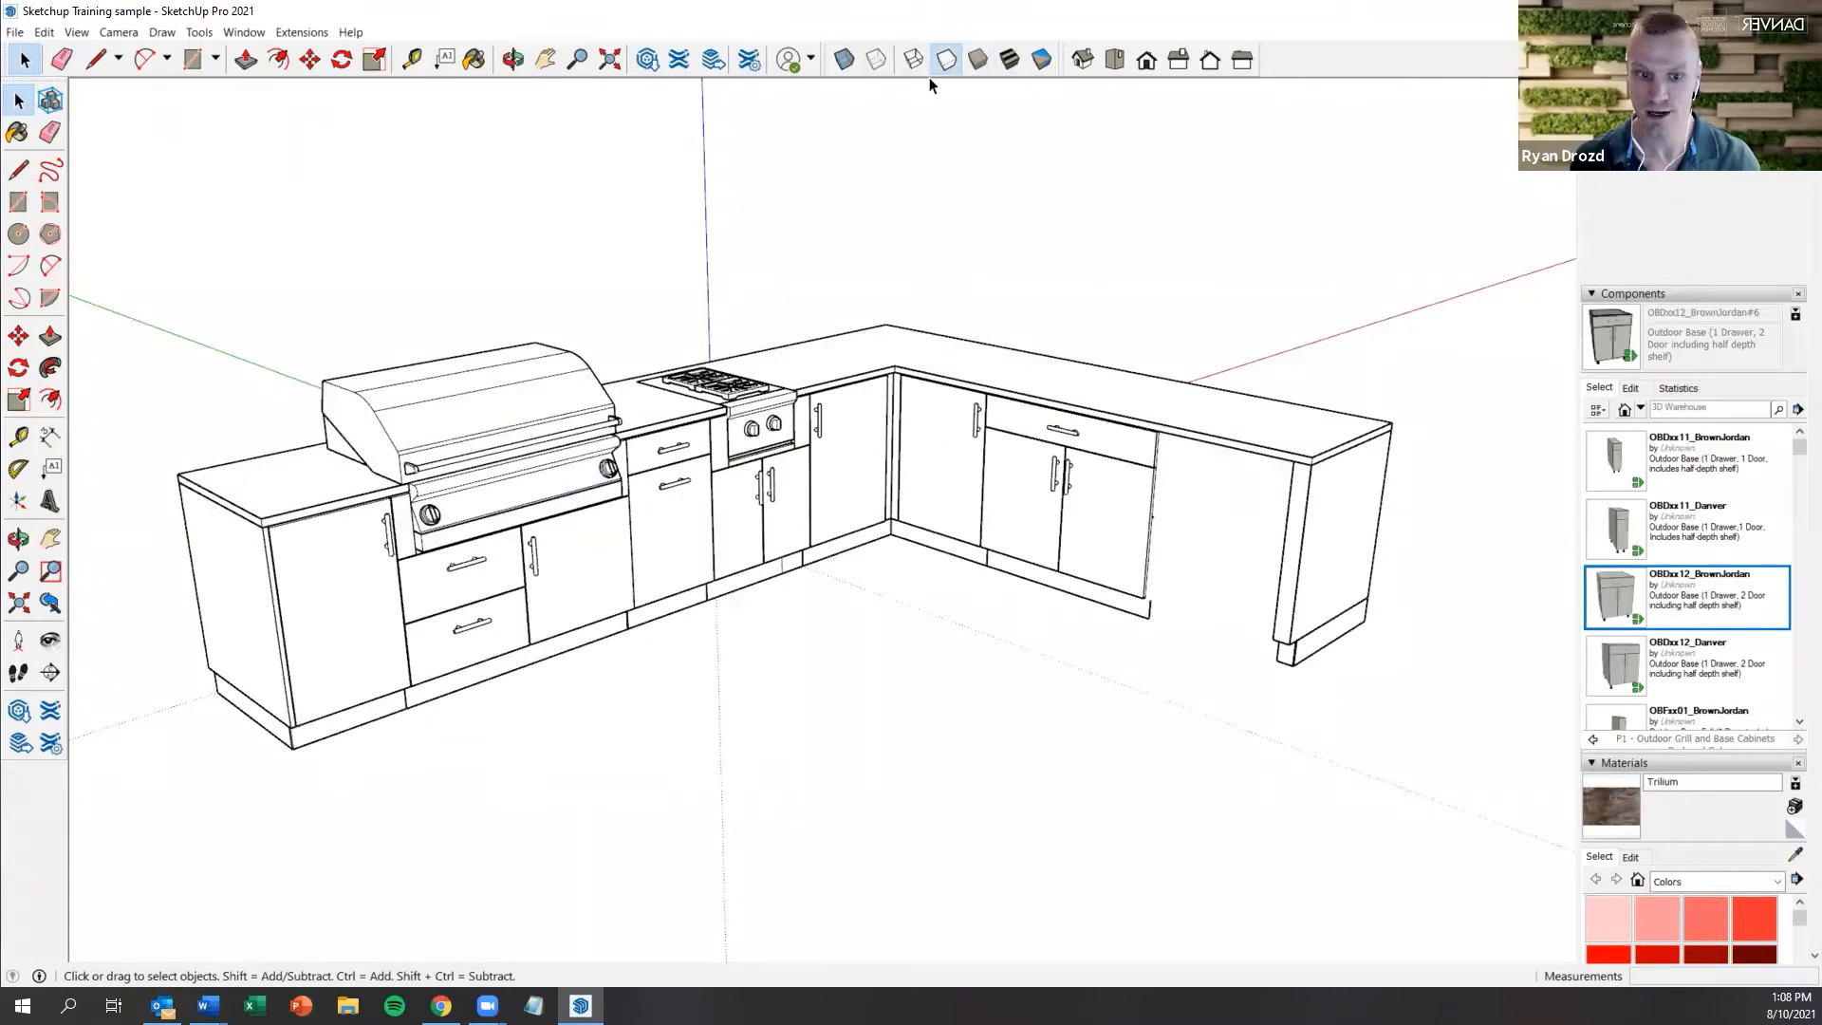
click(985, 62)
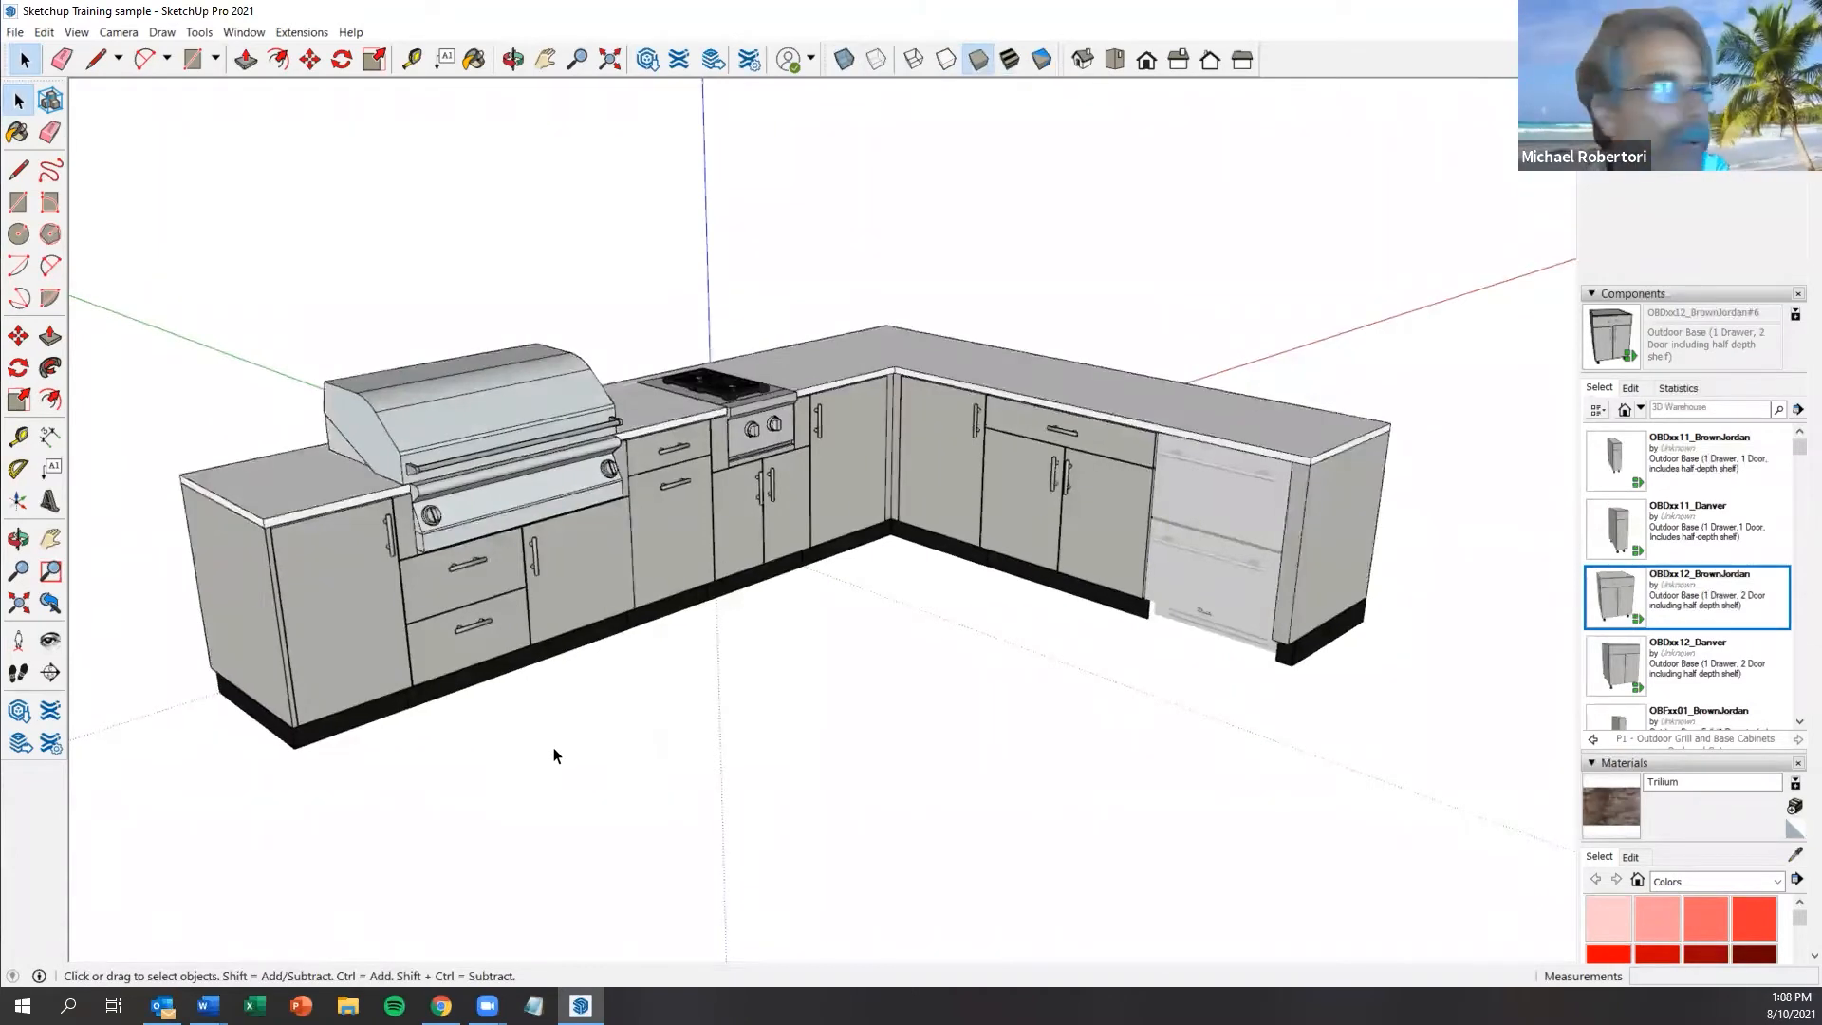
scroll(555, 748, down, 1)
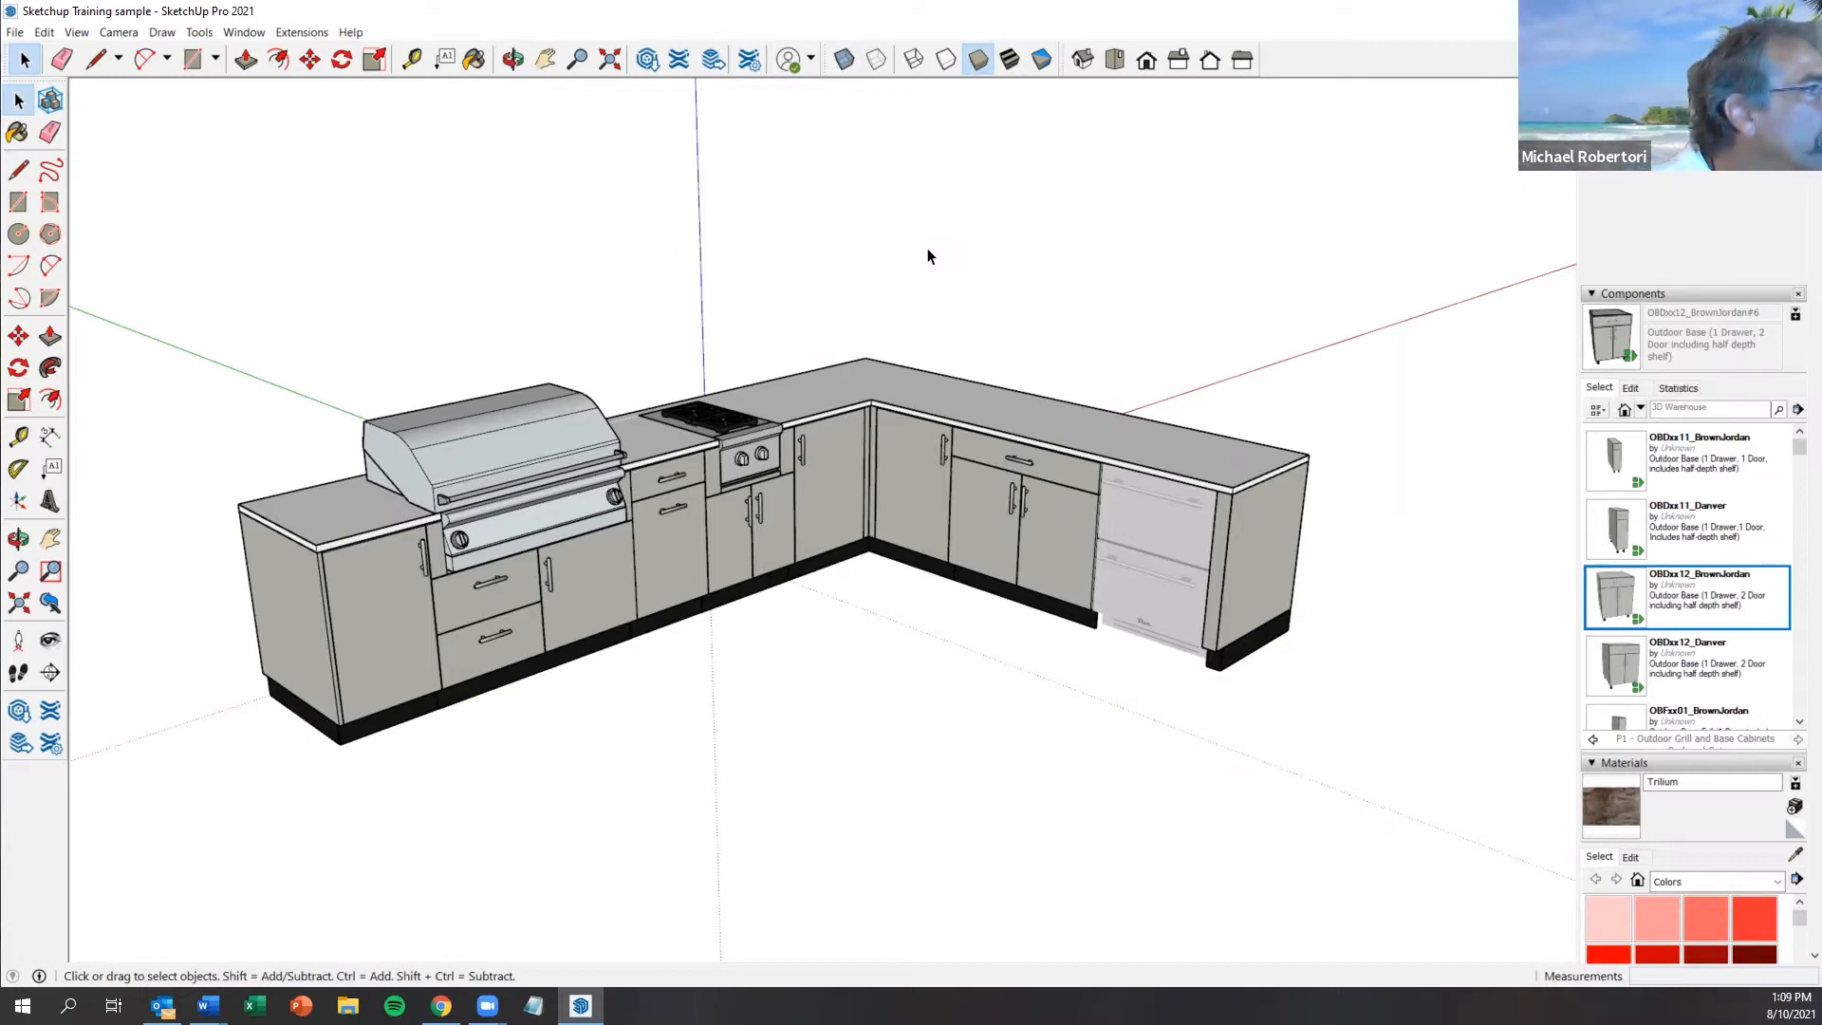
right_click(1351, 57)
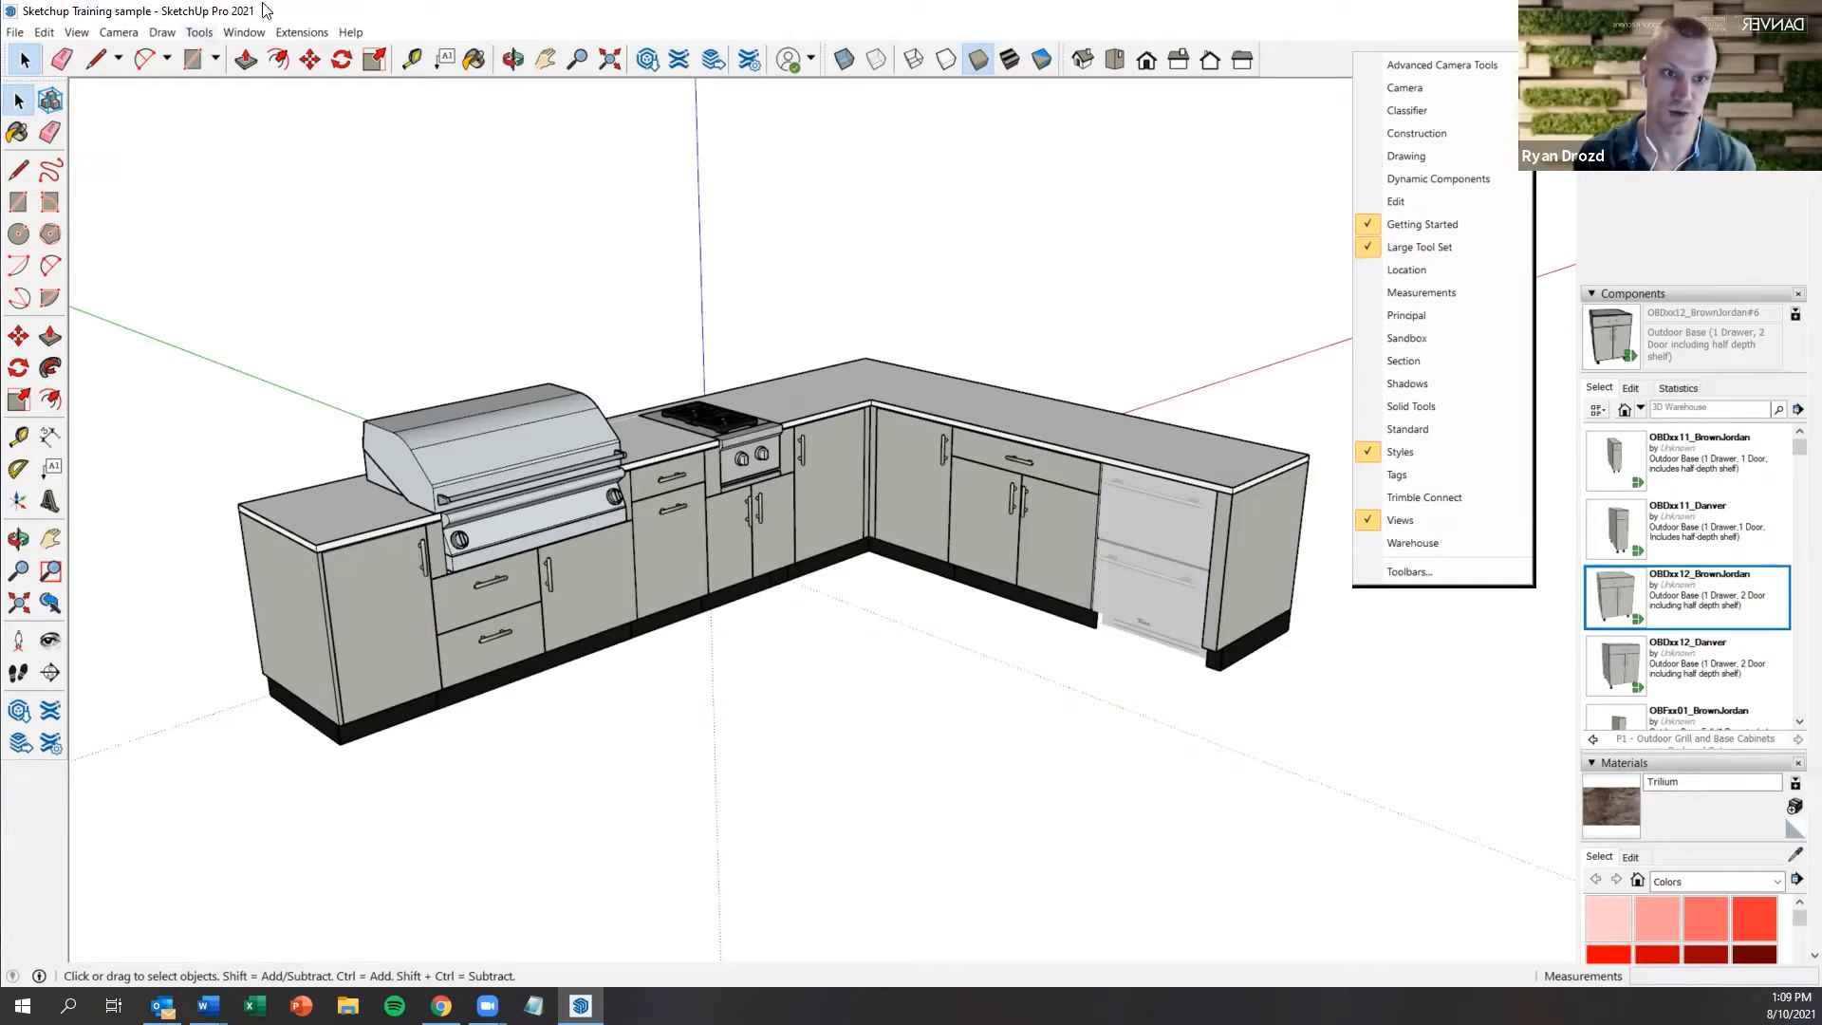
click(76, 306)
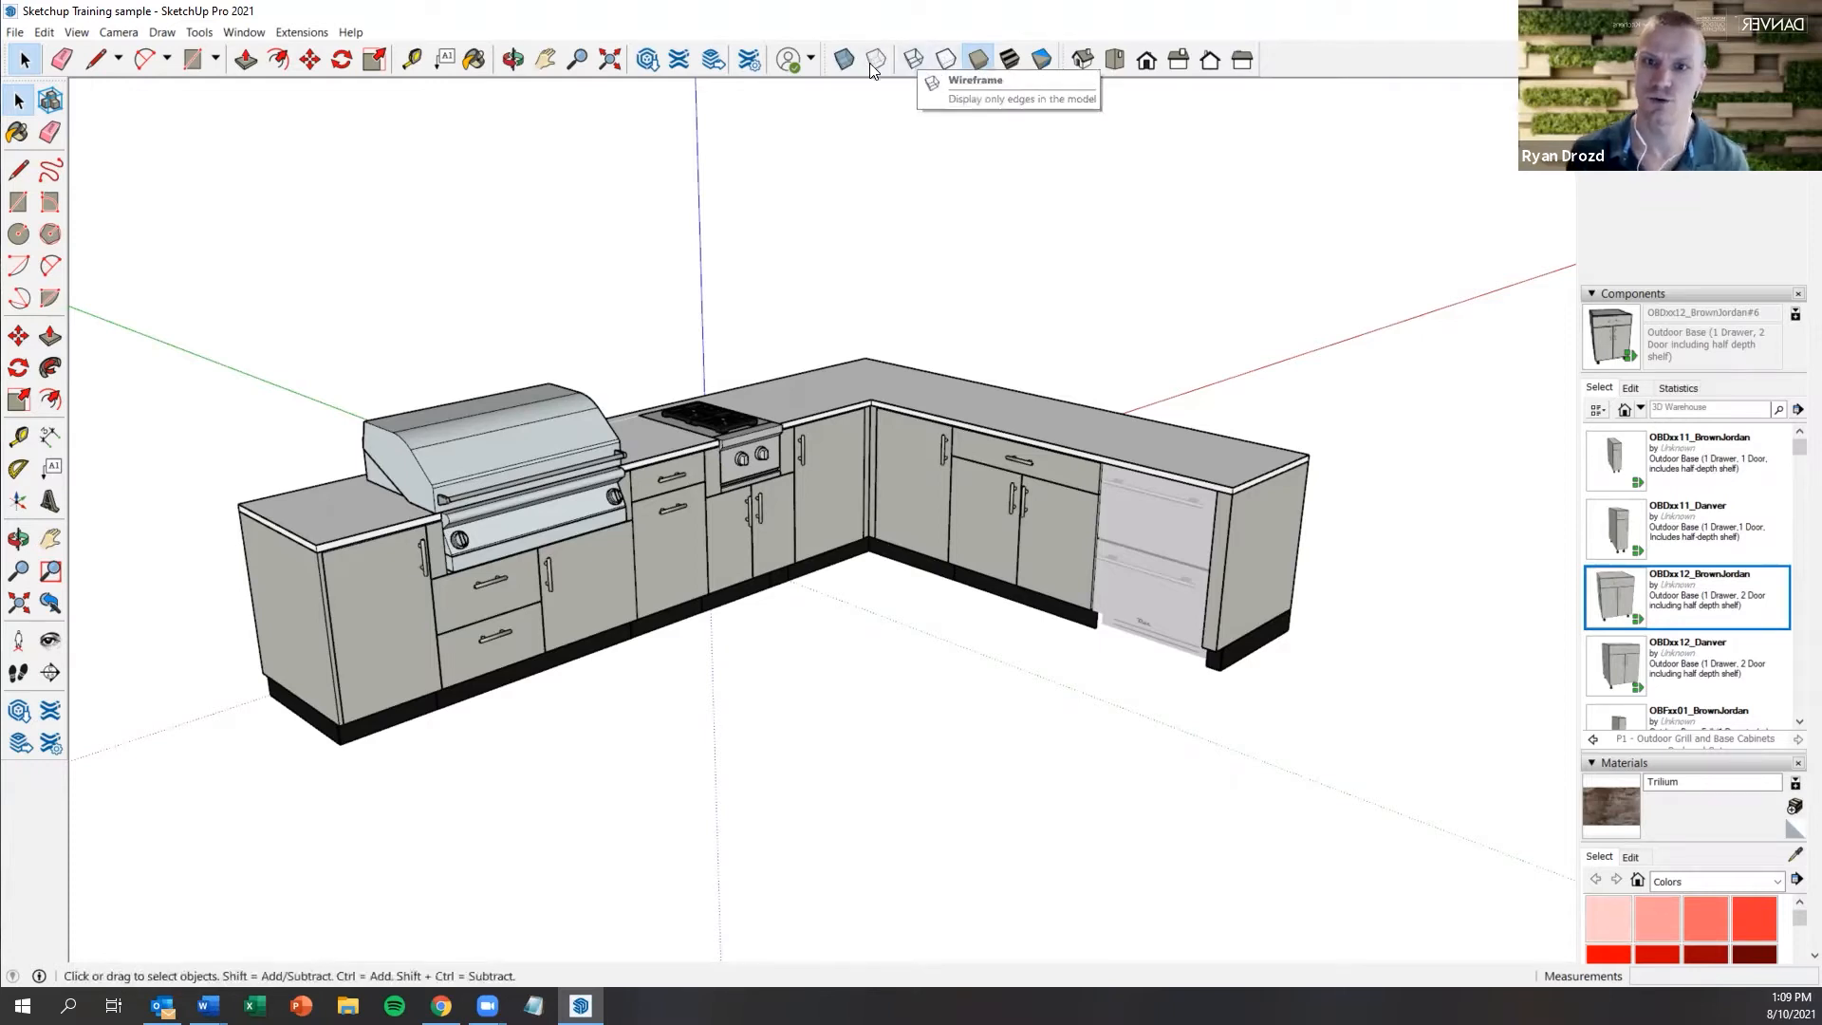
Switch the face style to Hidden Line and return it to Shaded
click(945, 62)
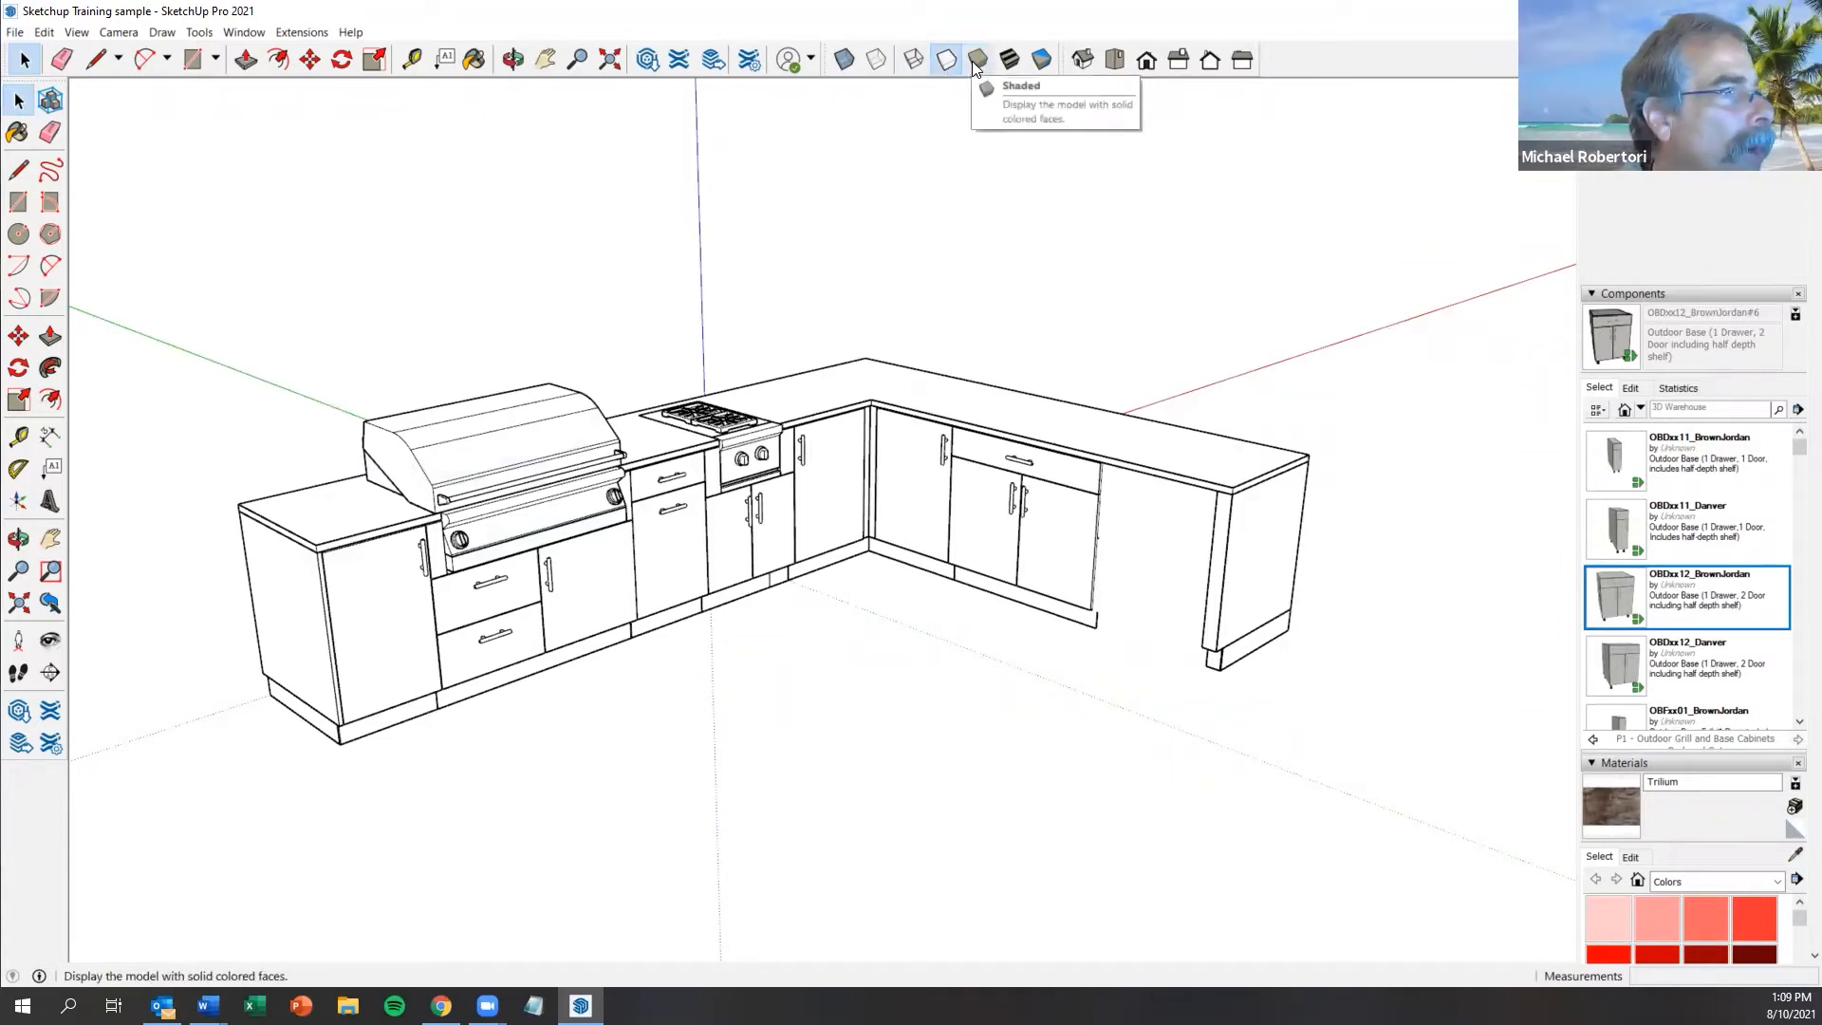
click(975, 60)
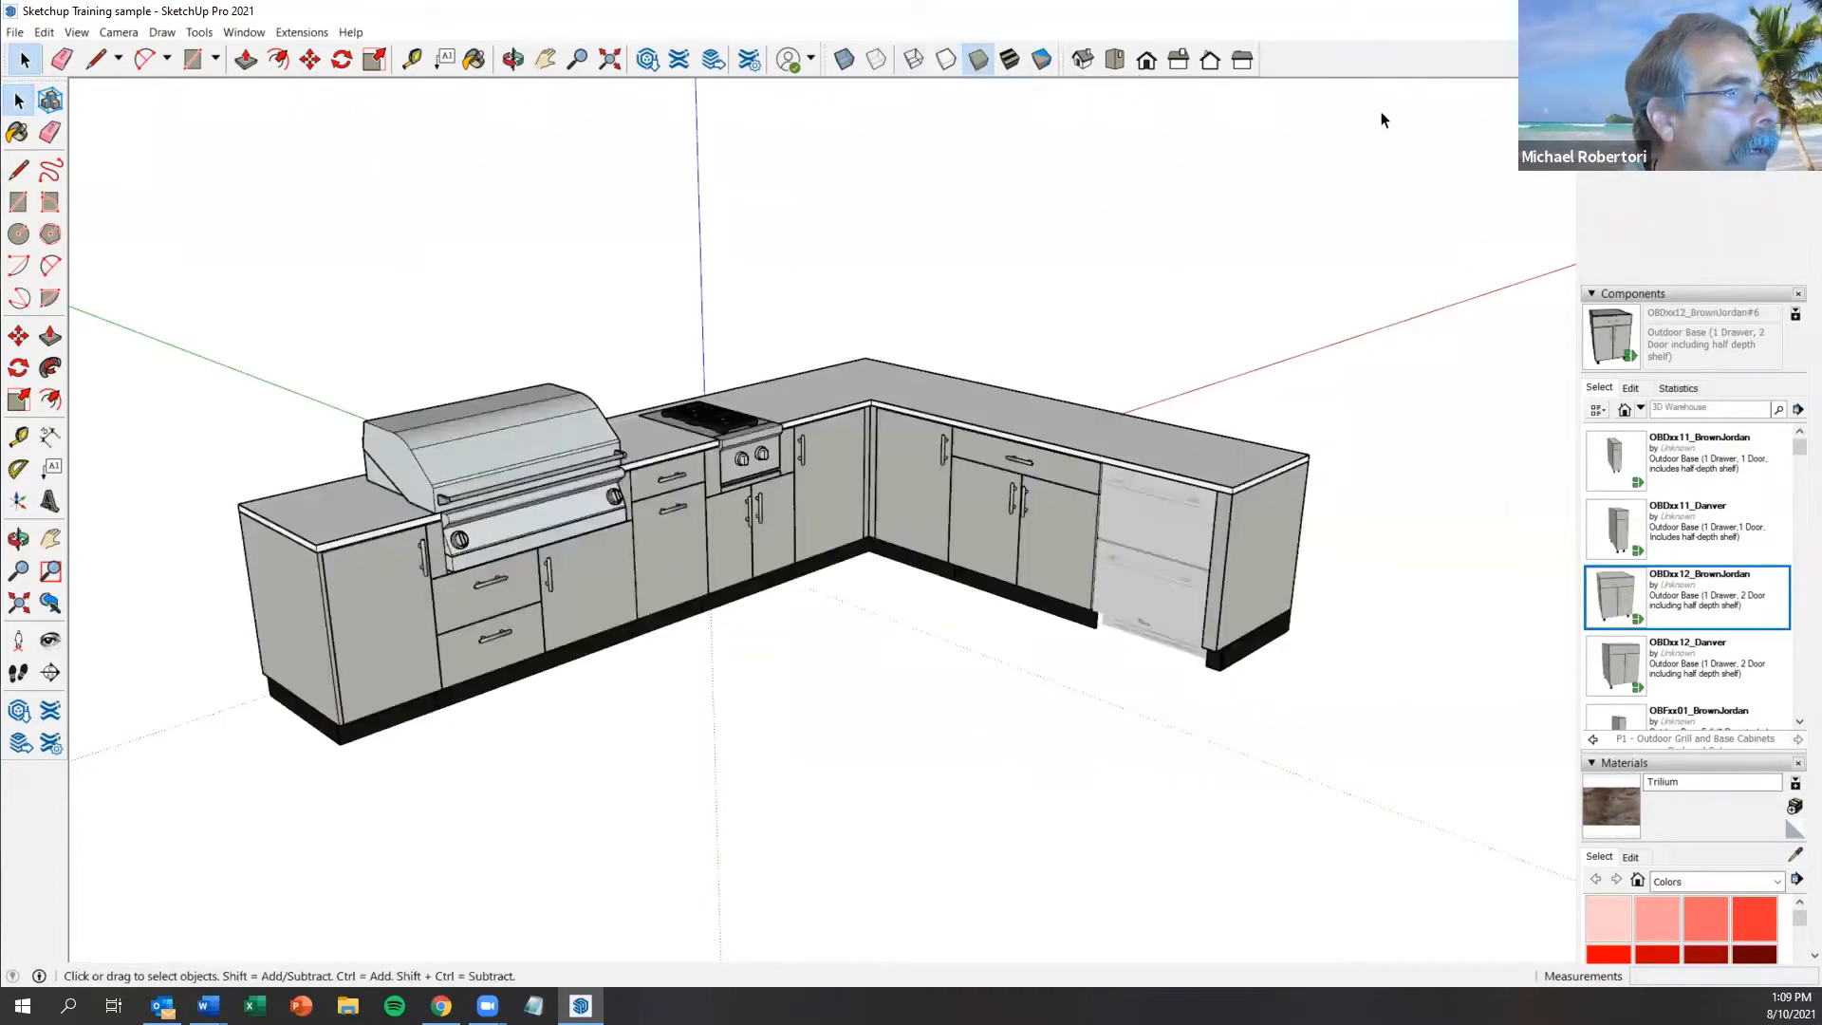
right_click(1331, 57)
click(1296, 61)
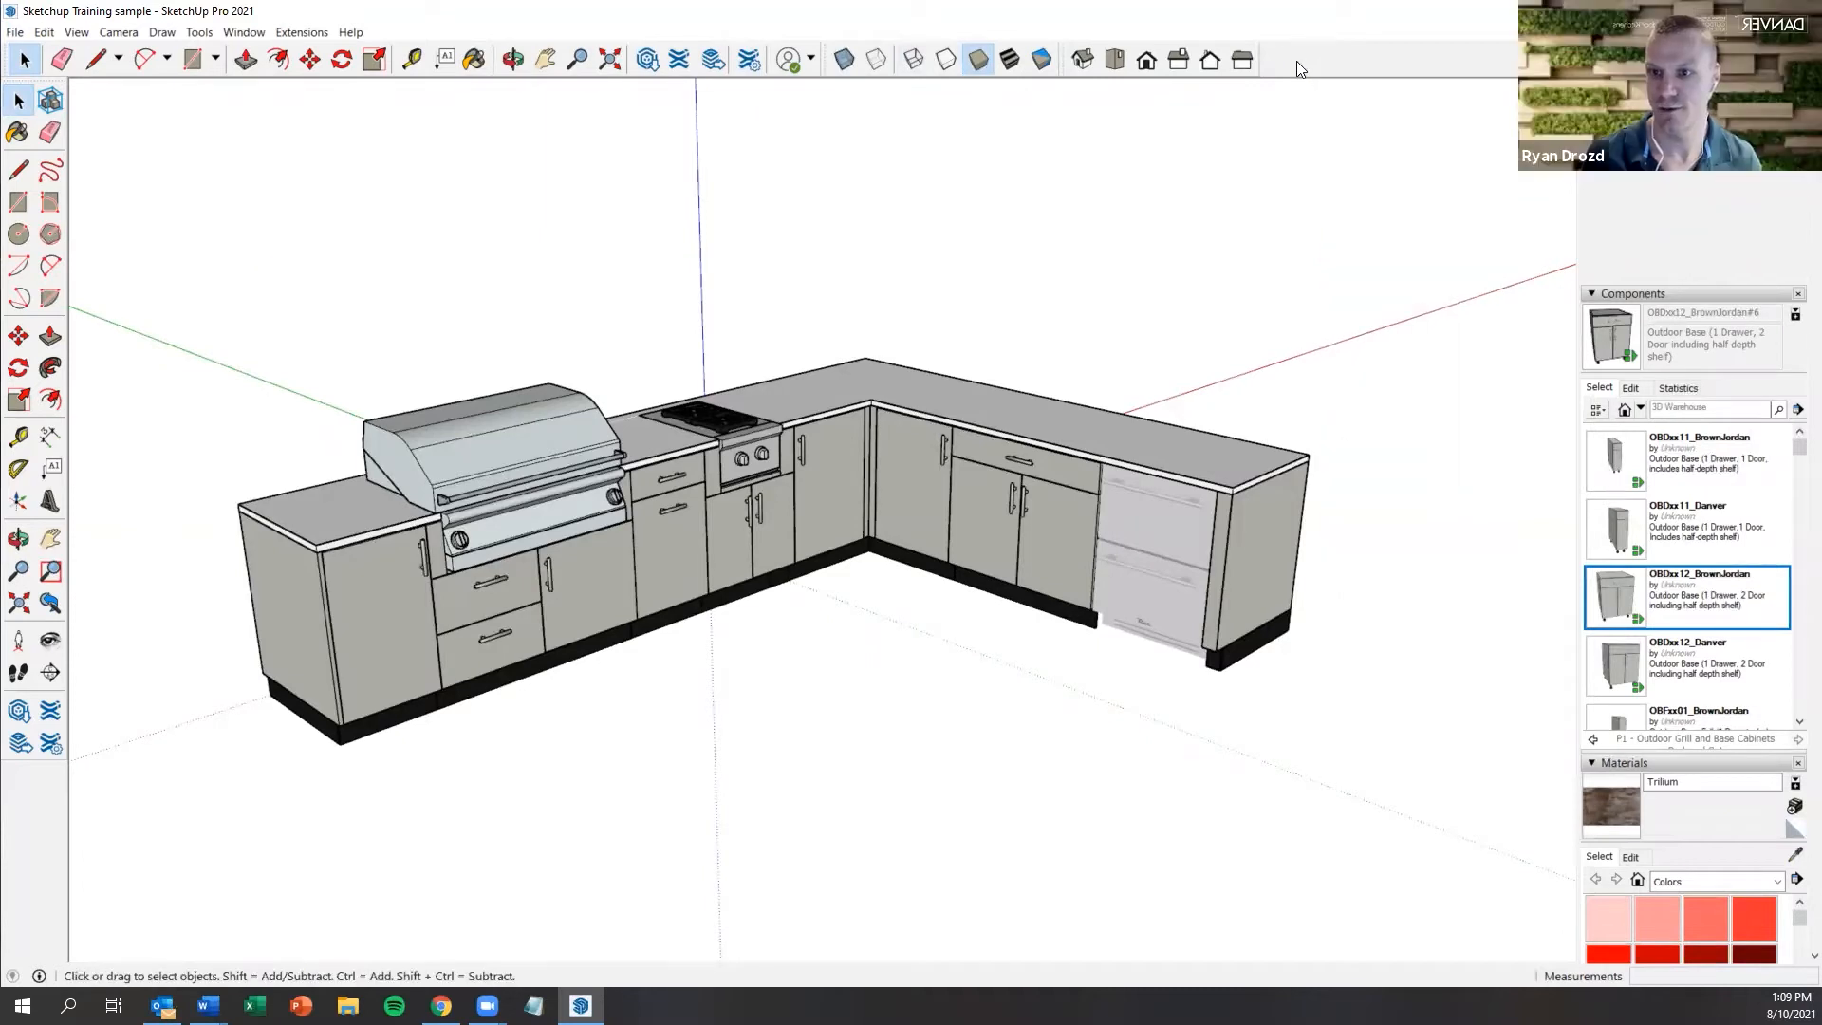
right_click(1296, 61)
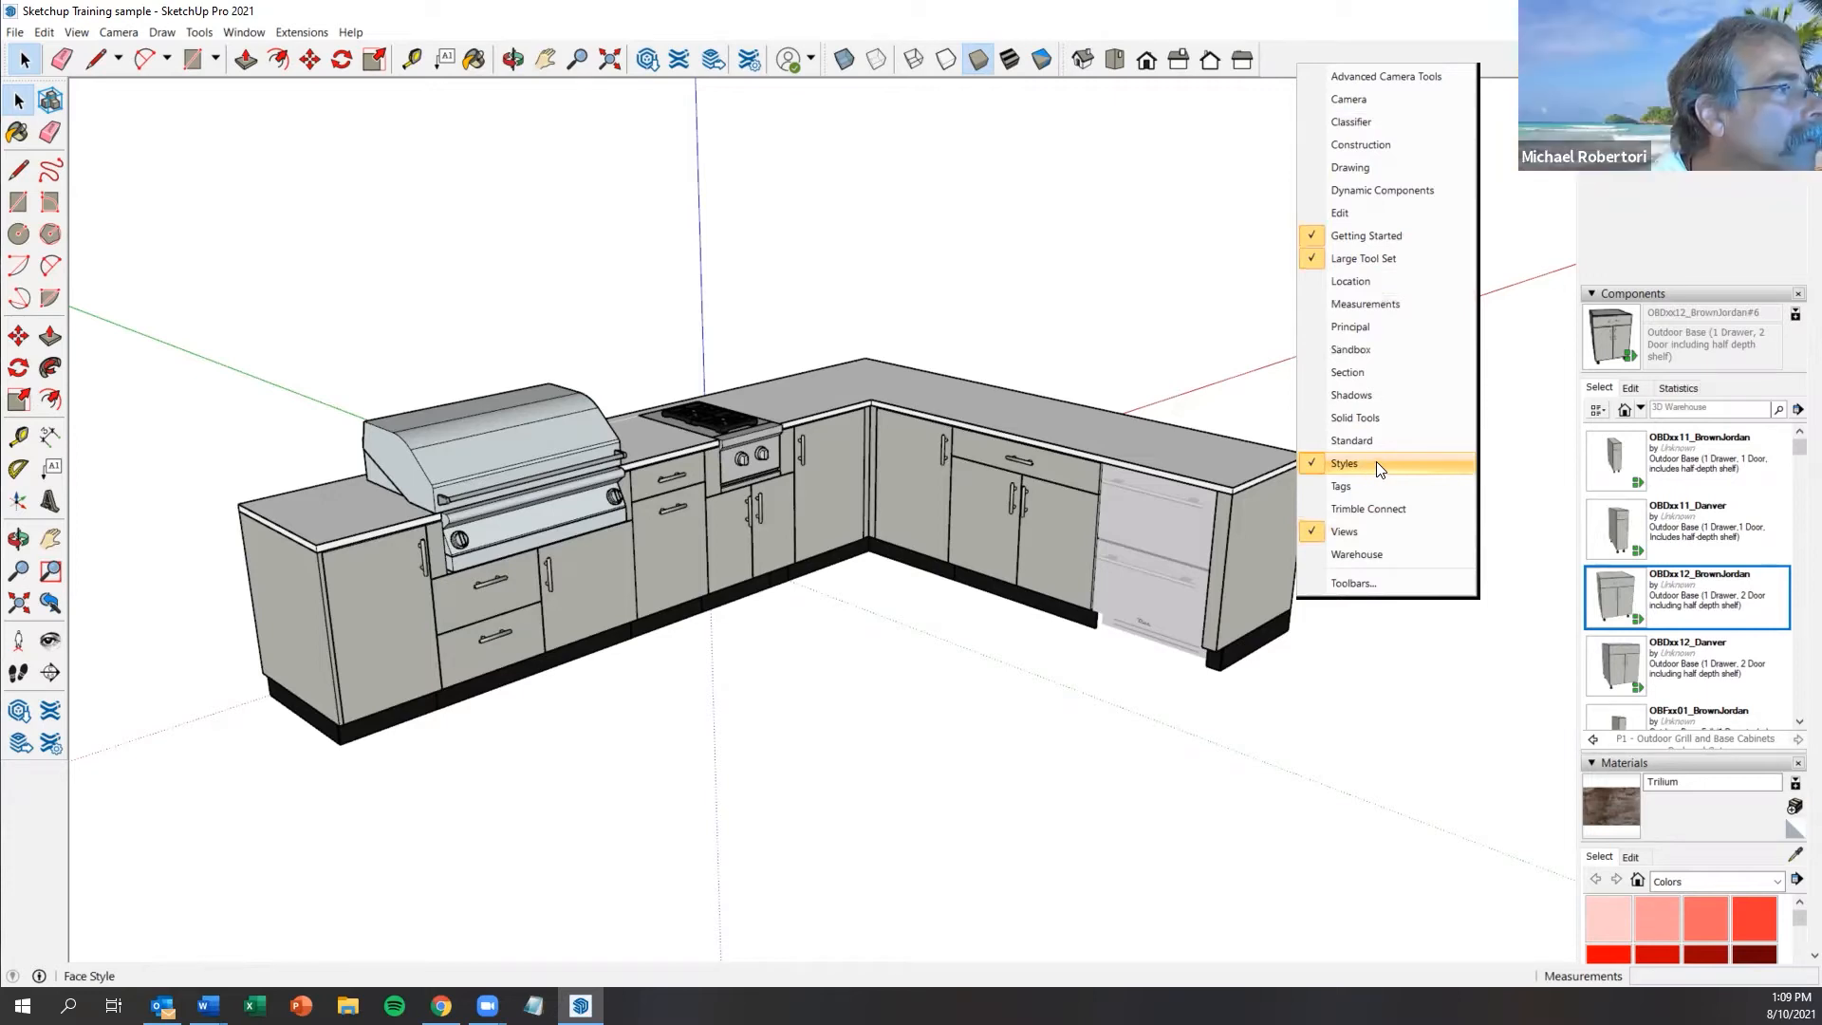
click(1280, 60)
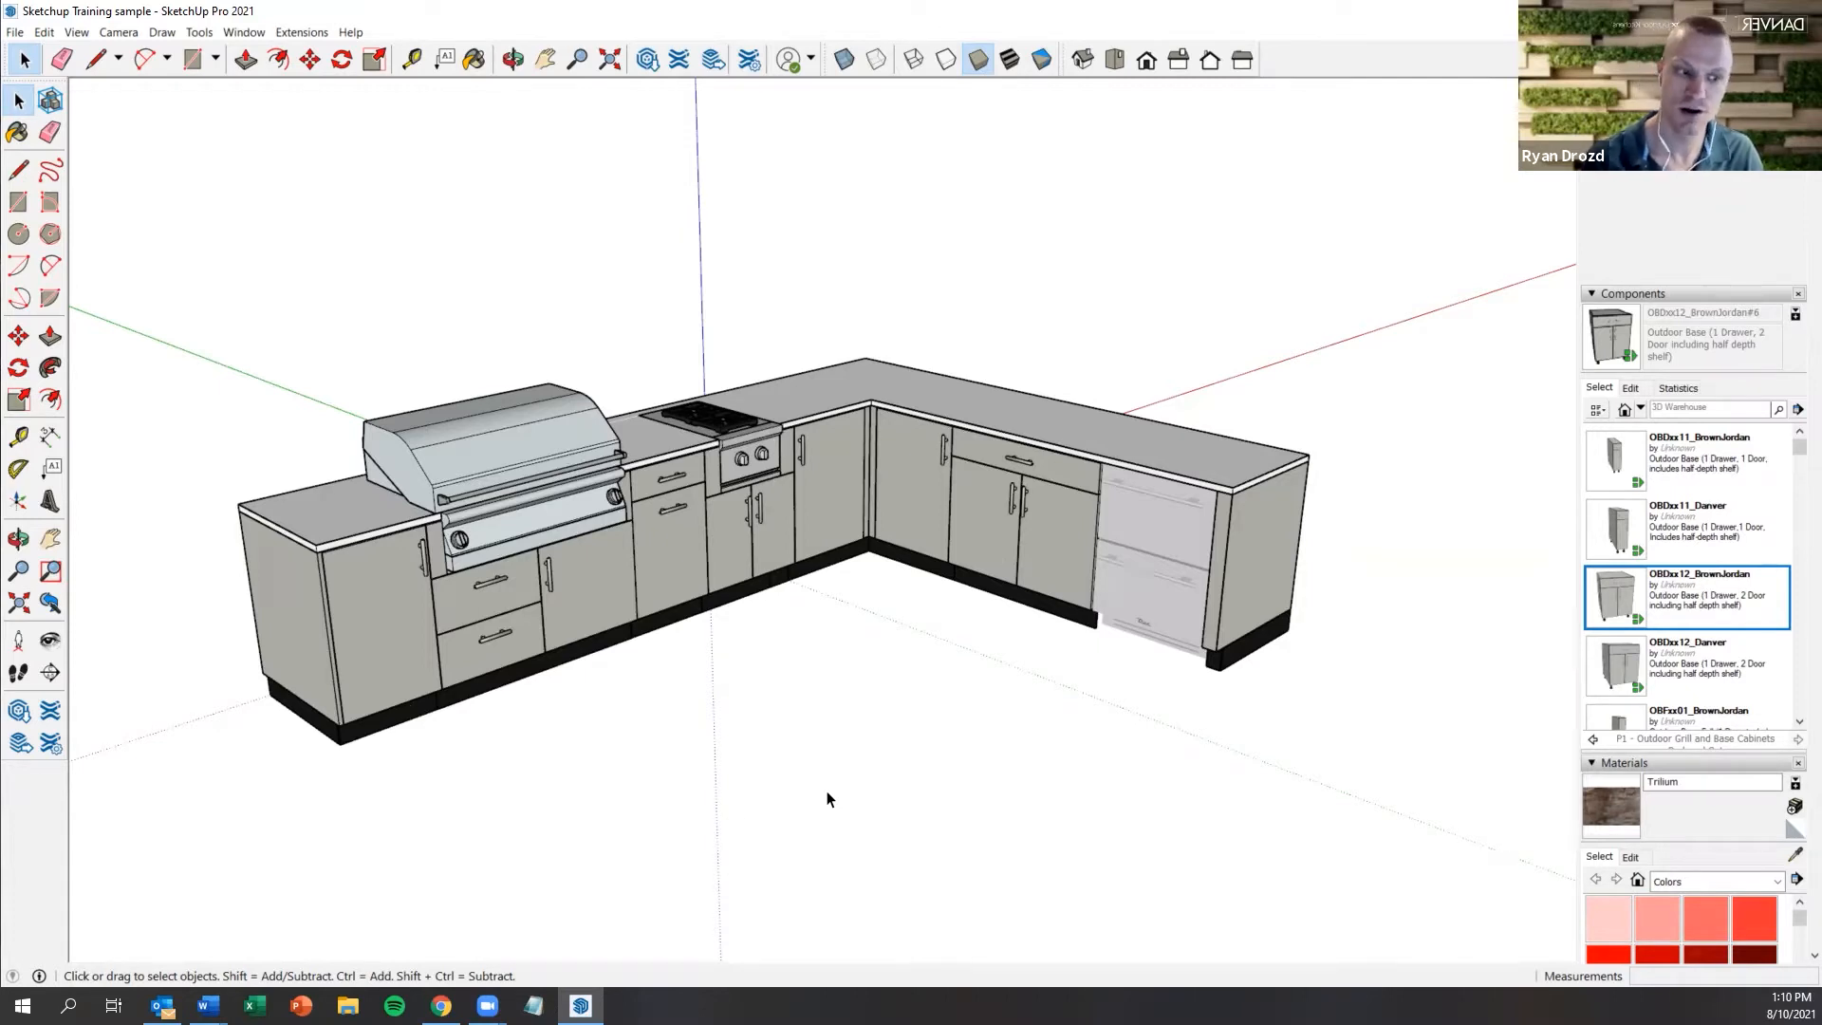
scroll(742, 825, down, 5)
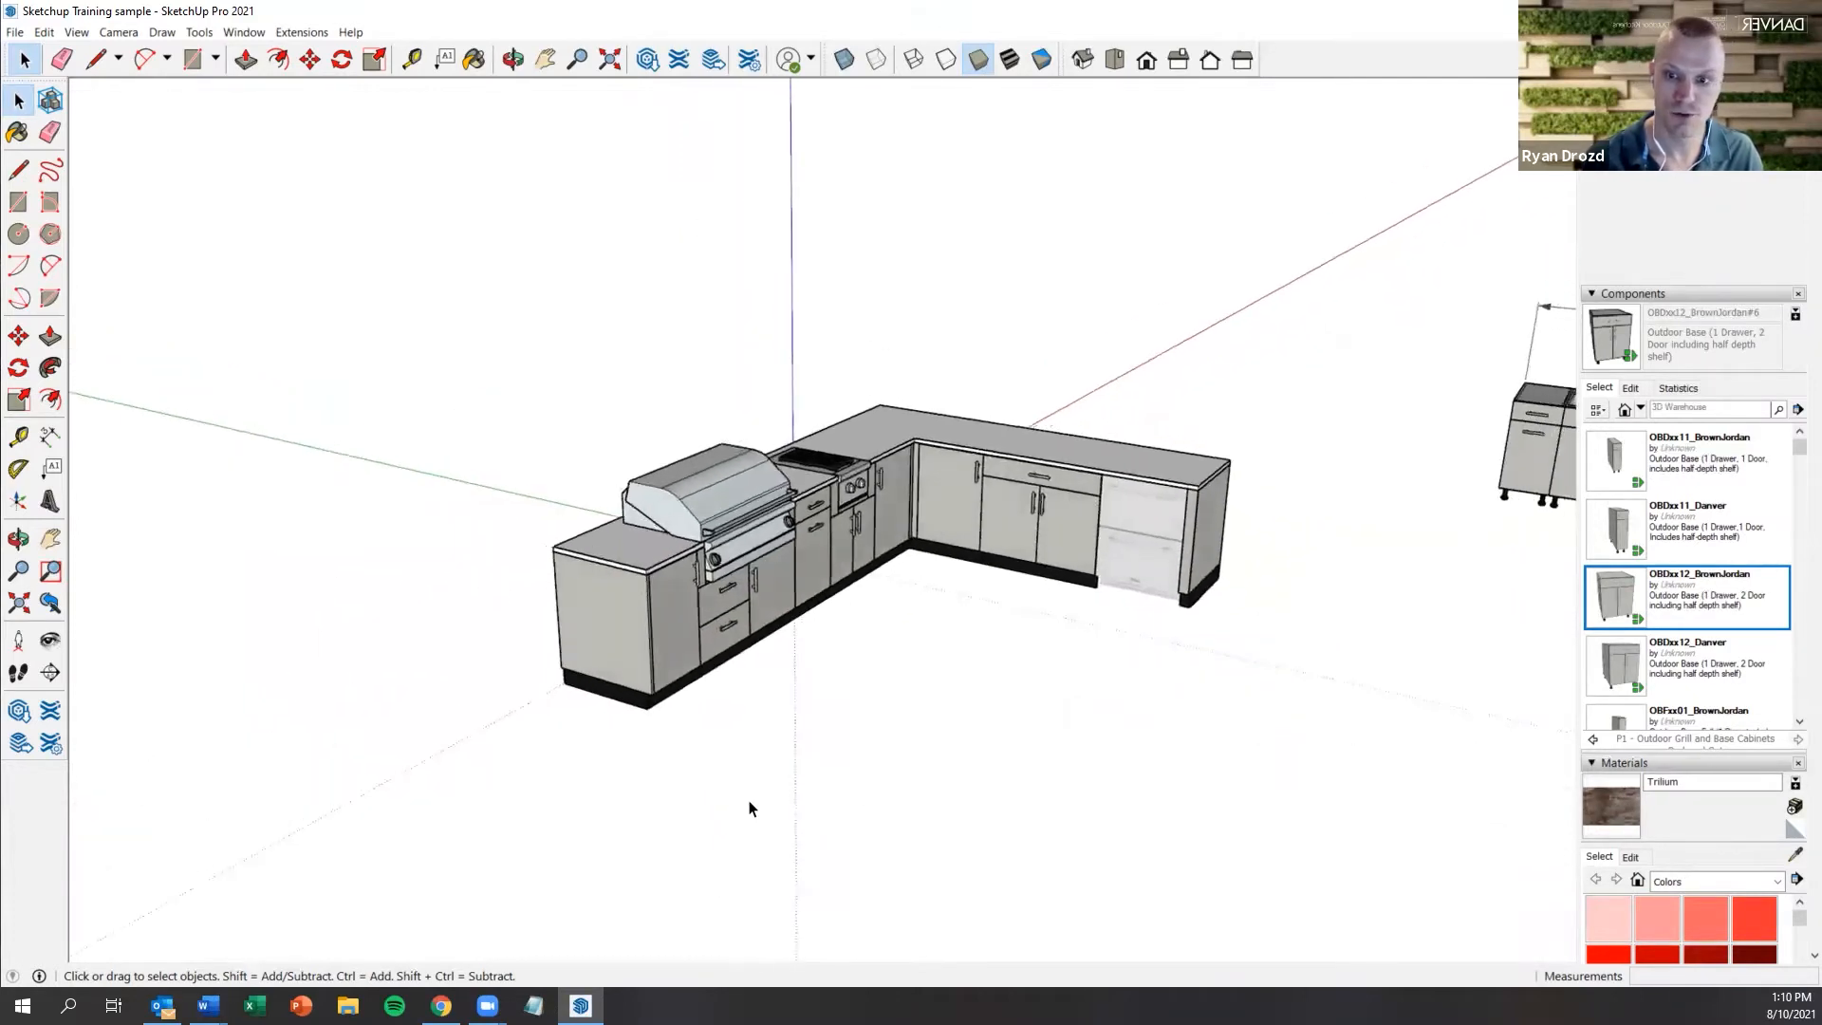
middle_drag(749, 801, 581, 681)
scroll(560, 680, up, 4)
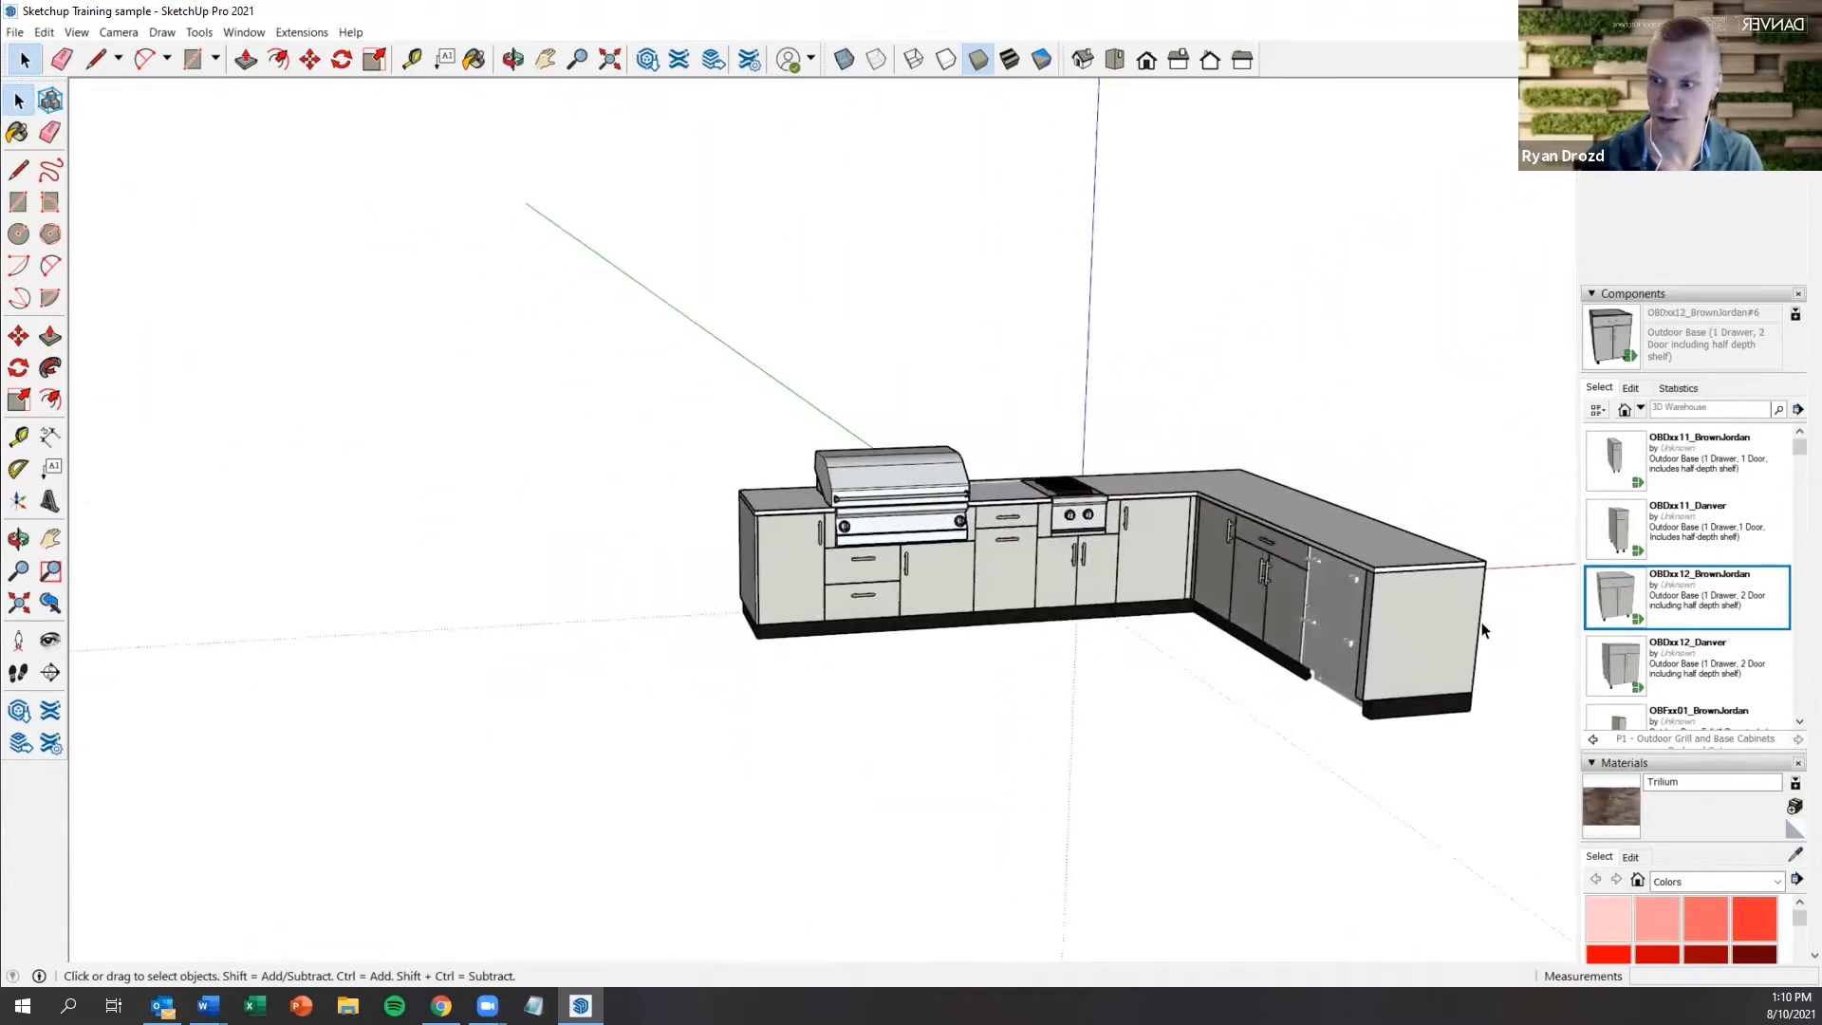
Browse the Sketchup Libraries folder on the Desktop for the P1, P2 and P3 local component collections, and cancel with P1 - Outdoor Grill and Base Cabinets selected
click(1797, 409)
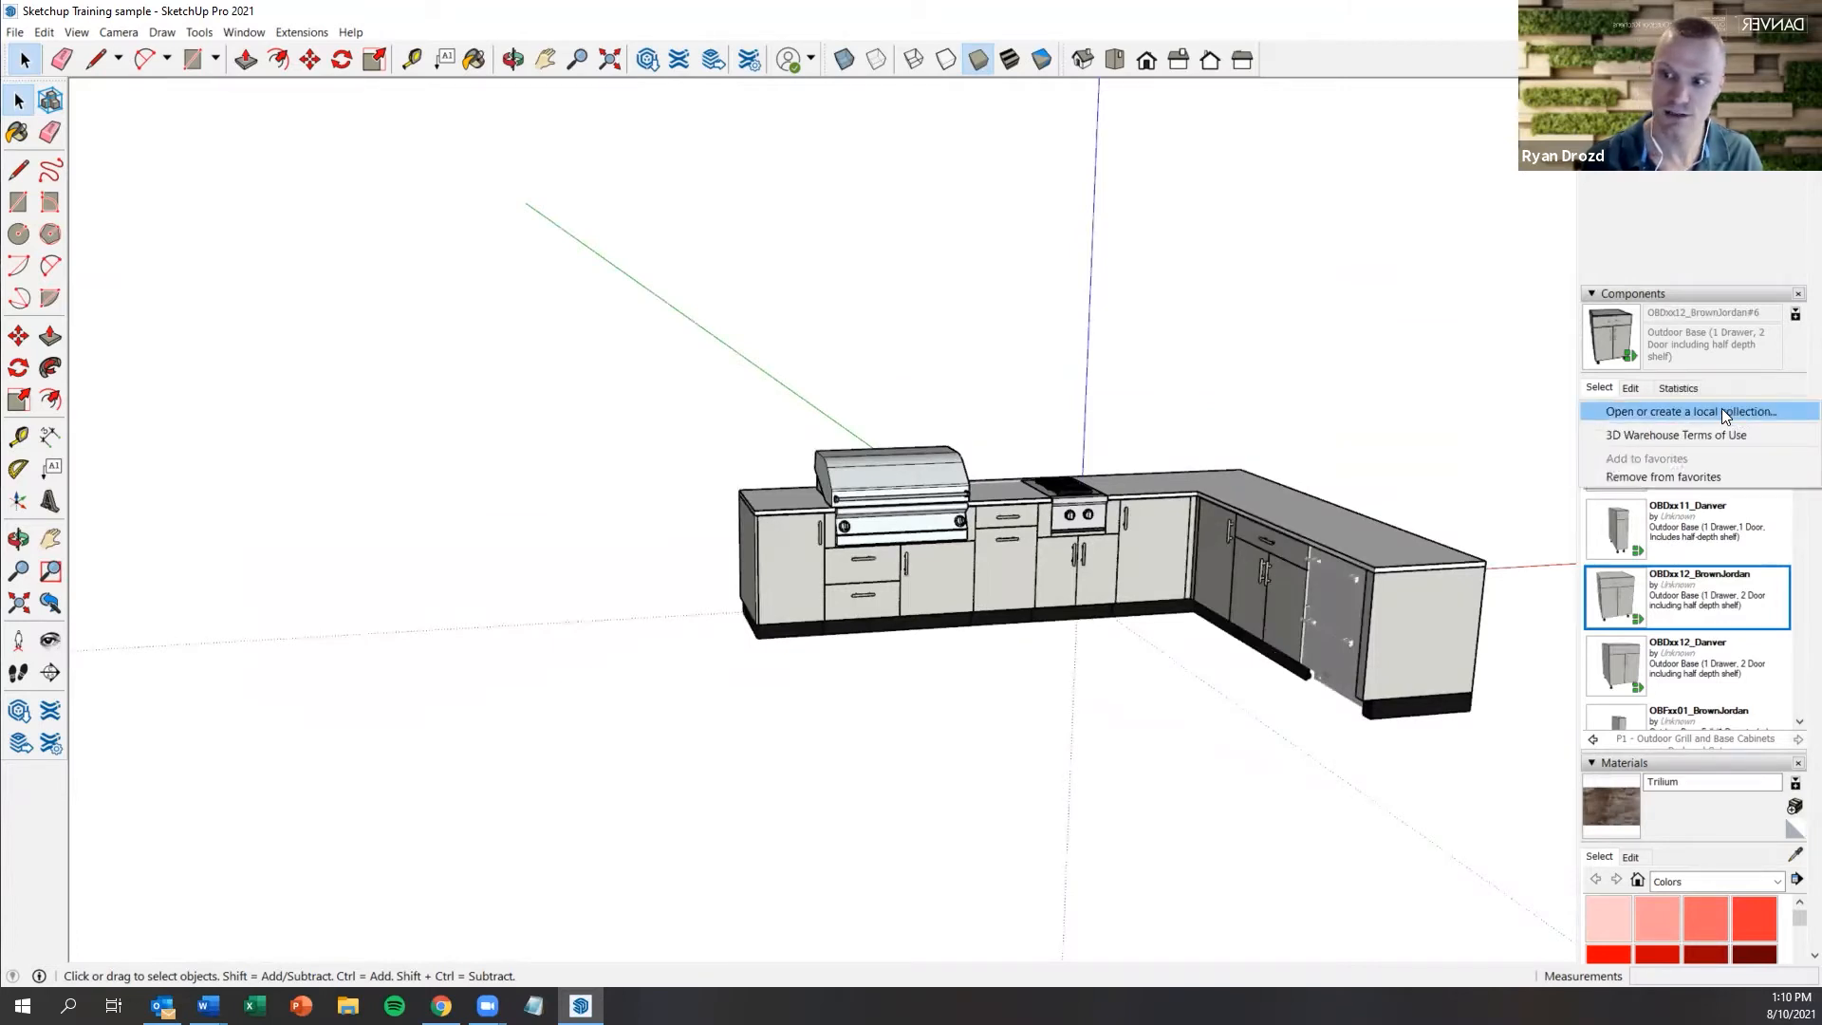
click(1721, 411)
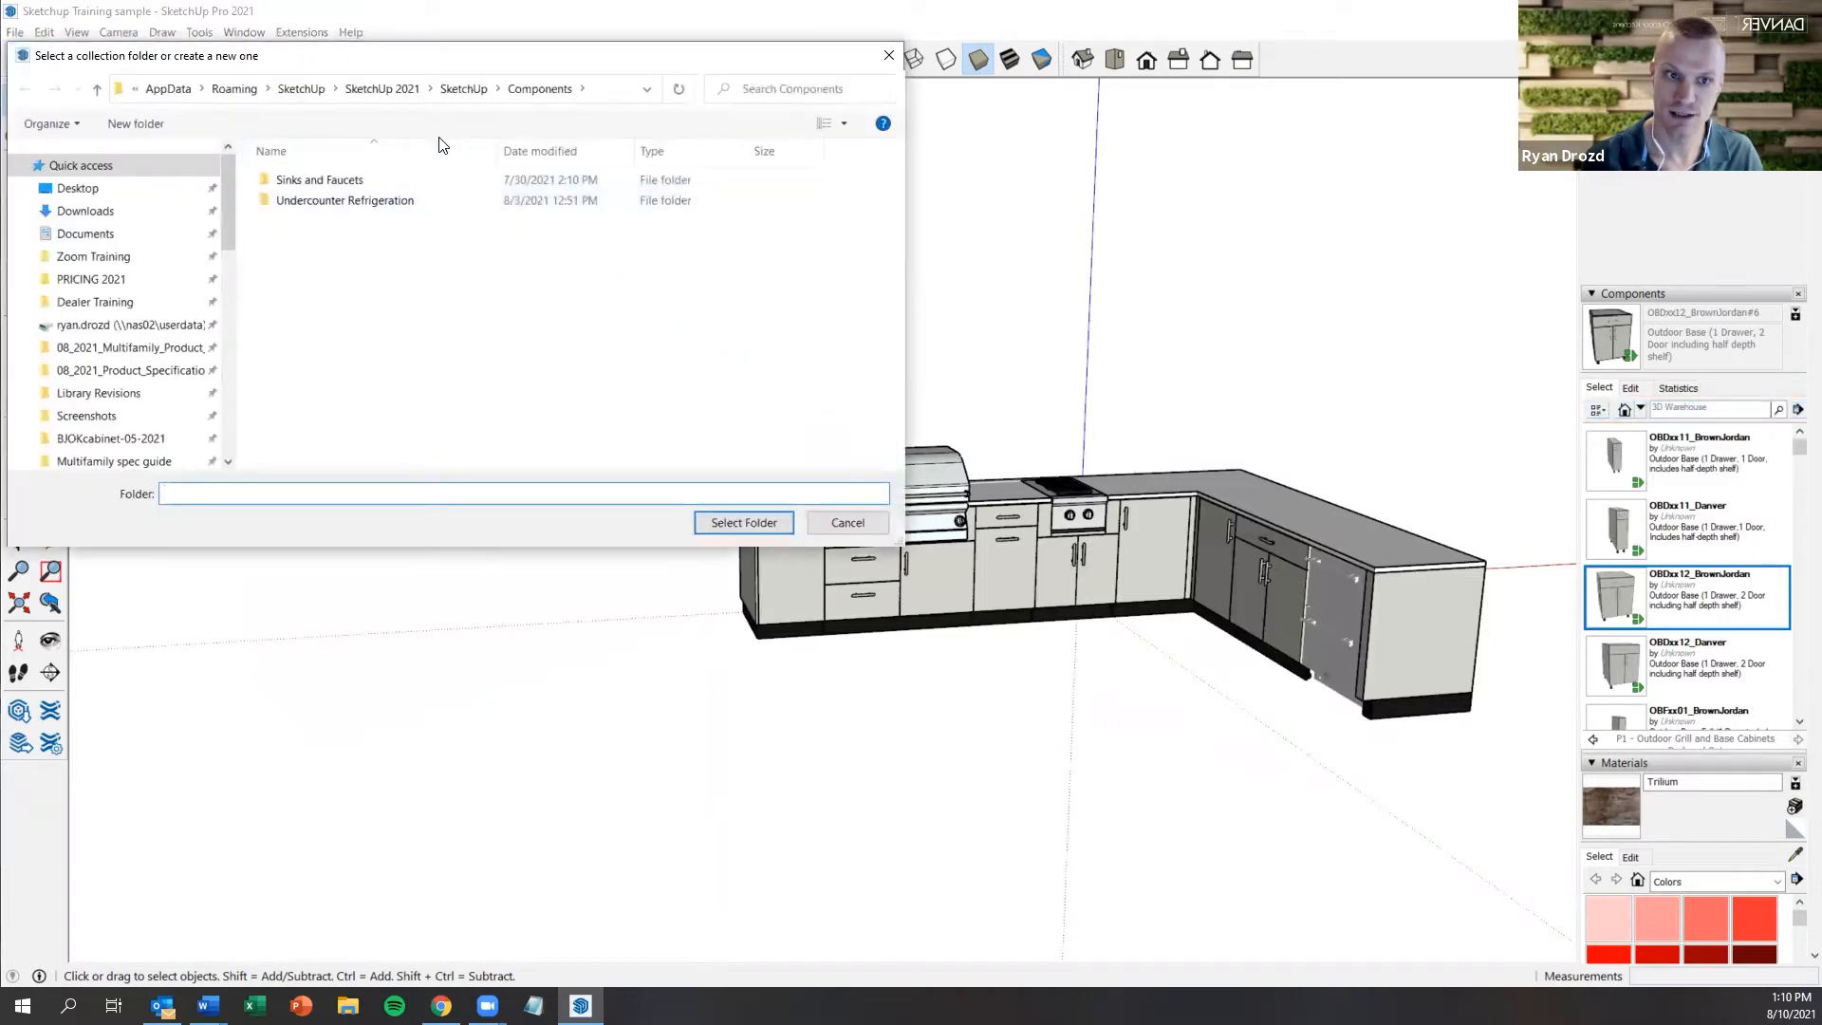
click(138, 193)
click(354, 185)
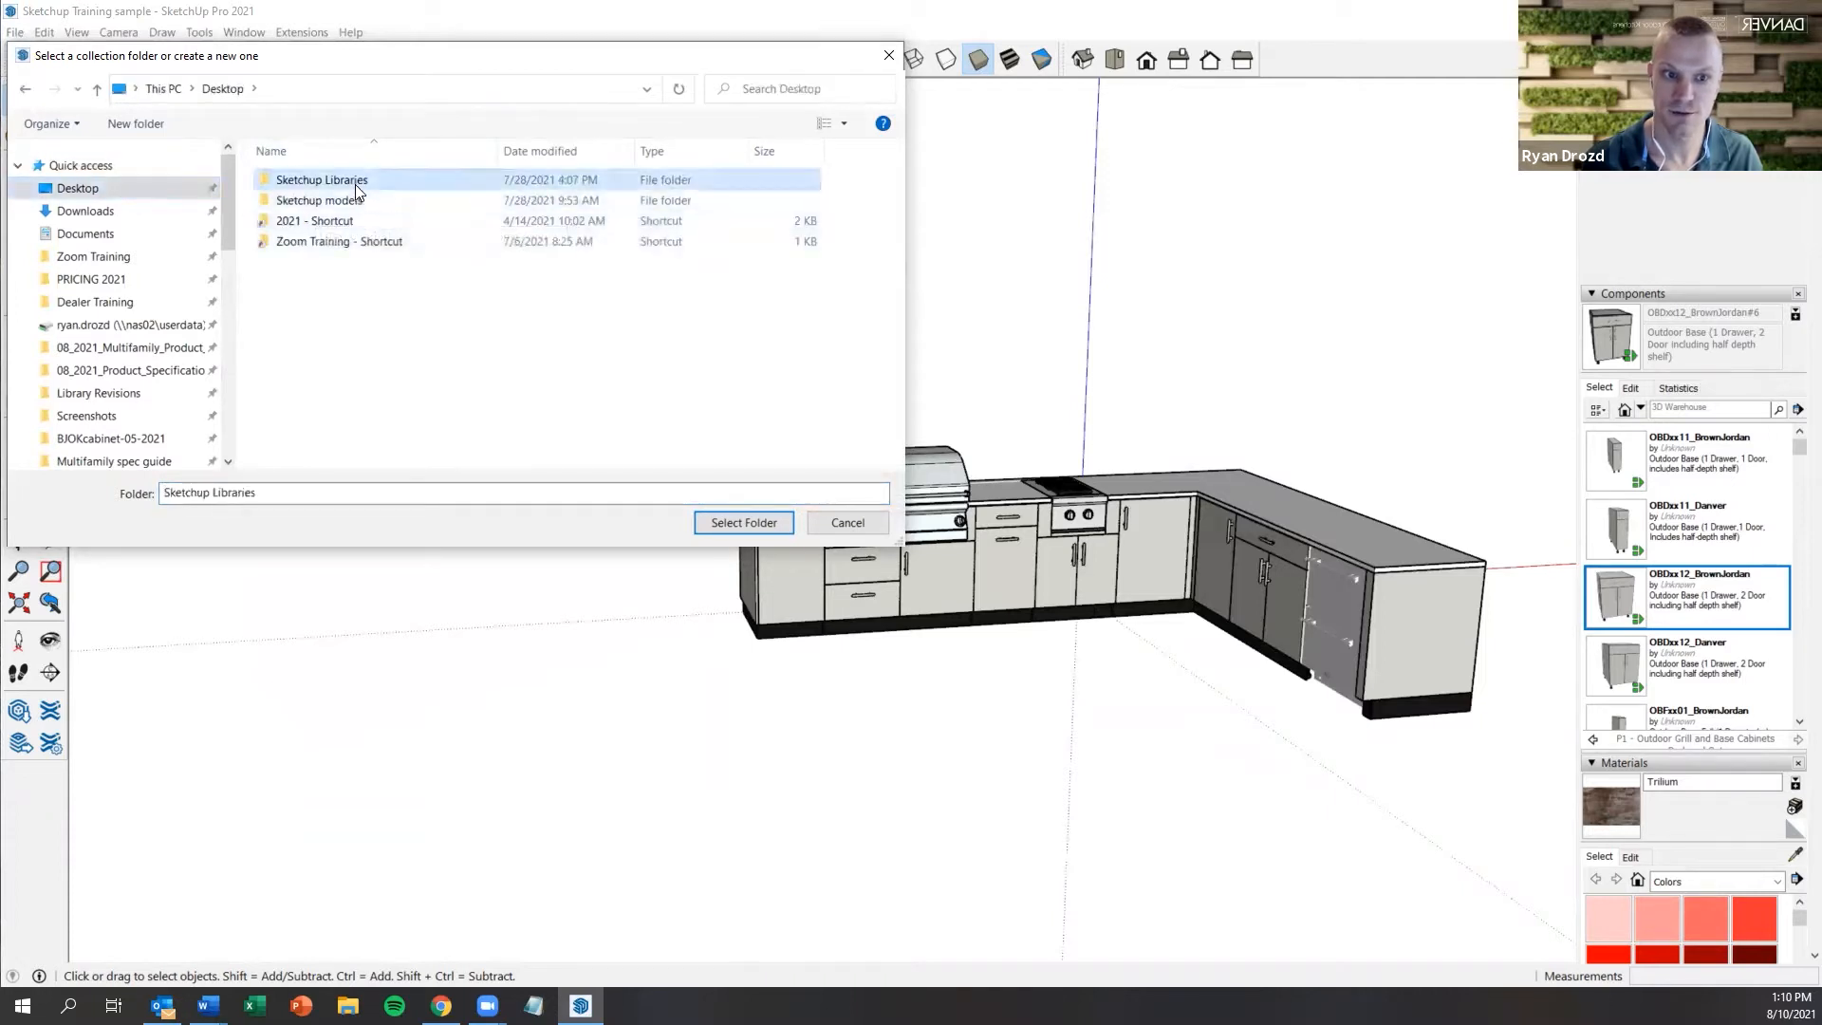
double_click(355, 184)
click(334, 269)
click(333, 284)
click(333, 306)
click(336, 265)
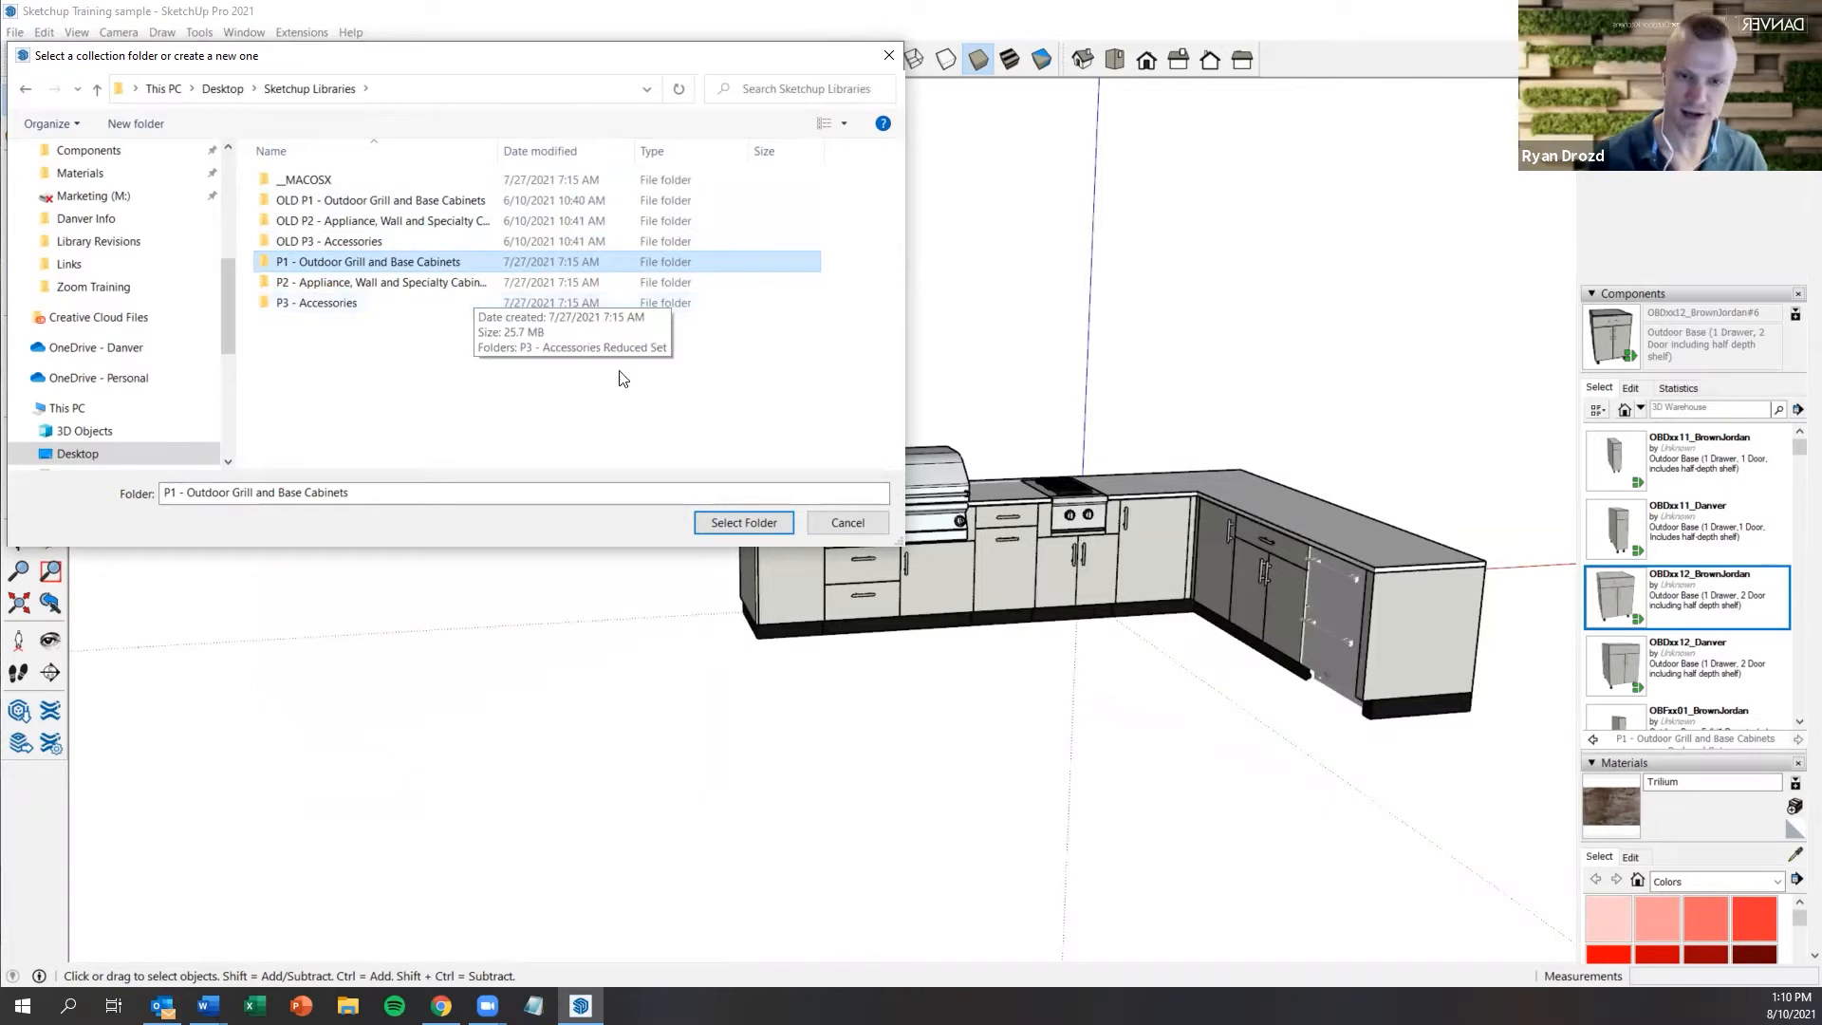
click(847, 523)
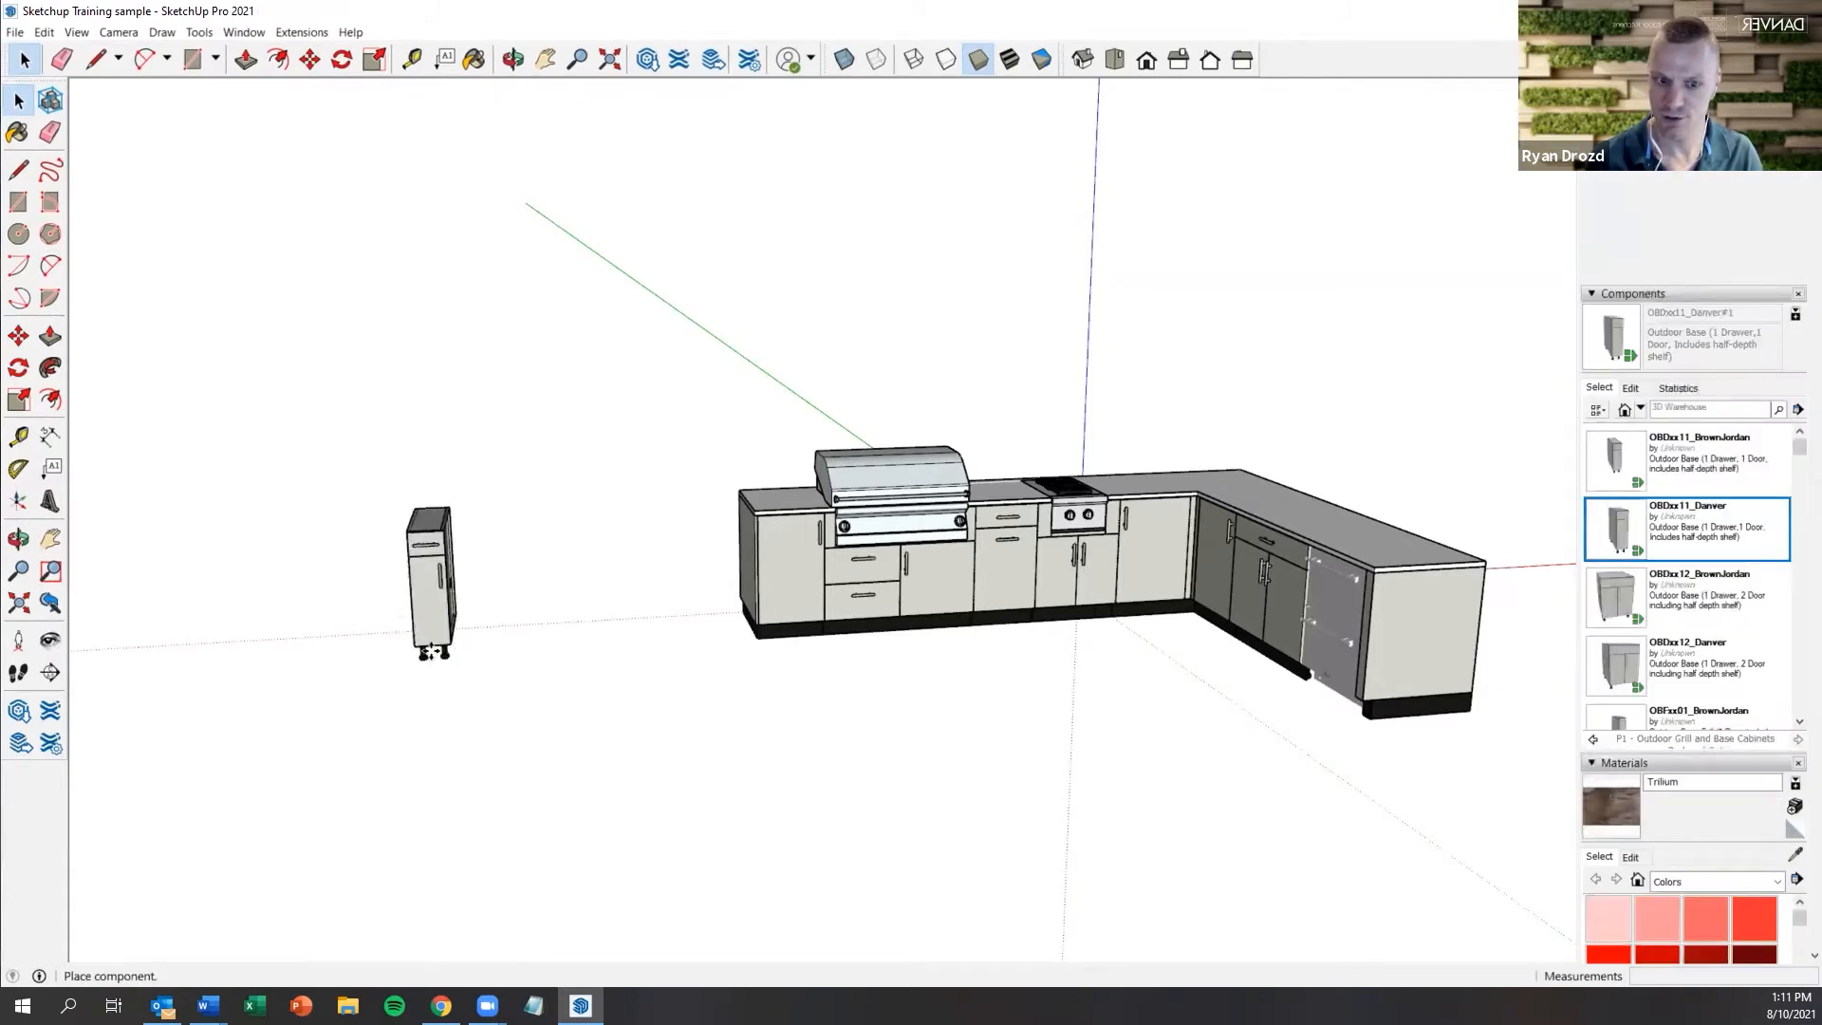
Place an OBDxx11_Danver outdoor base cabinet in the empty space beside the grill end of the kitchen
click(439, 678)
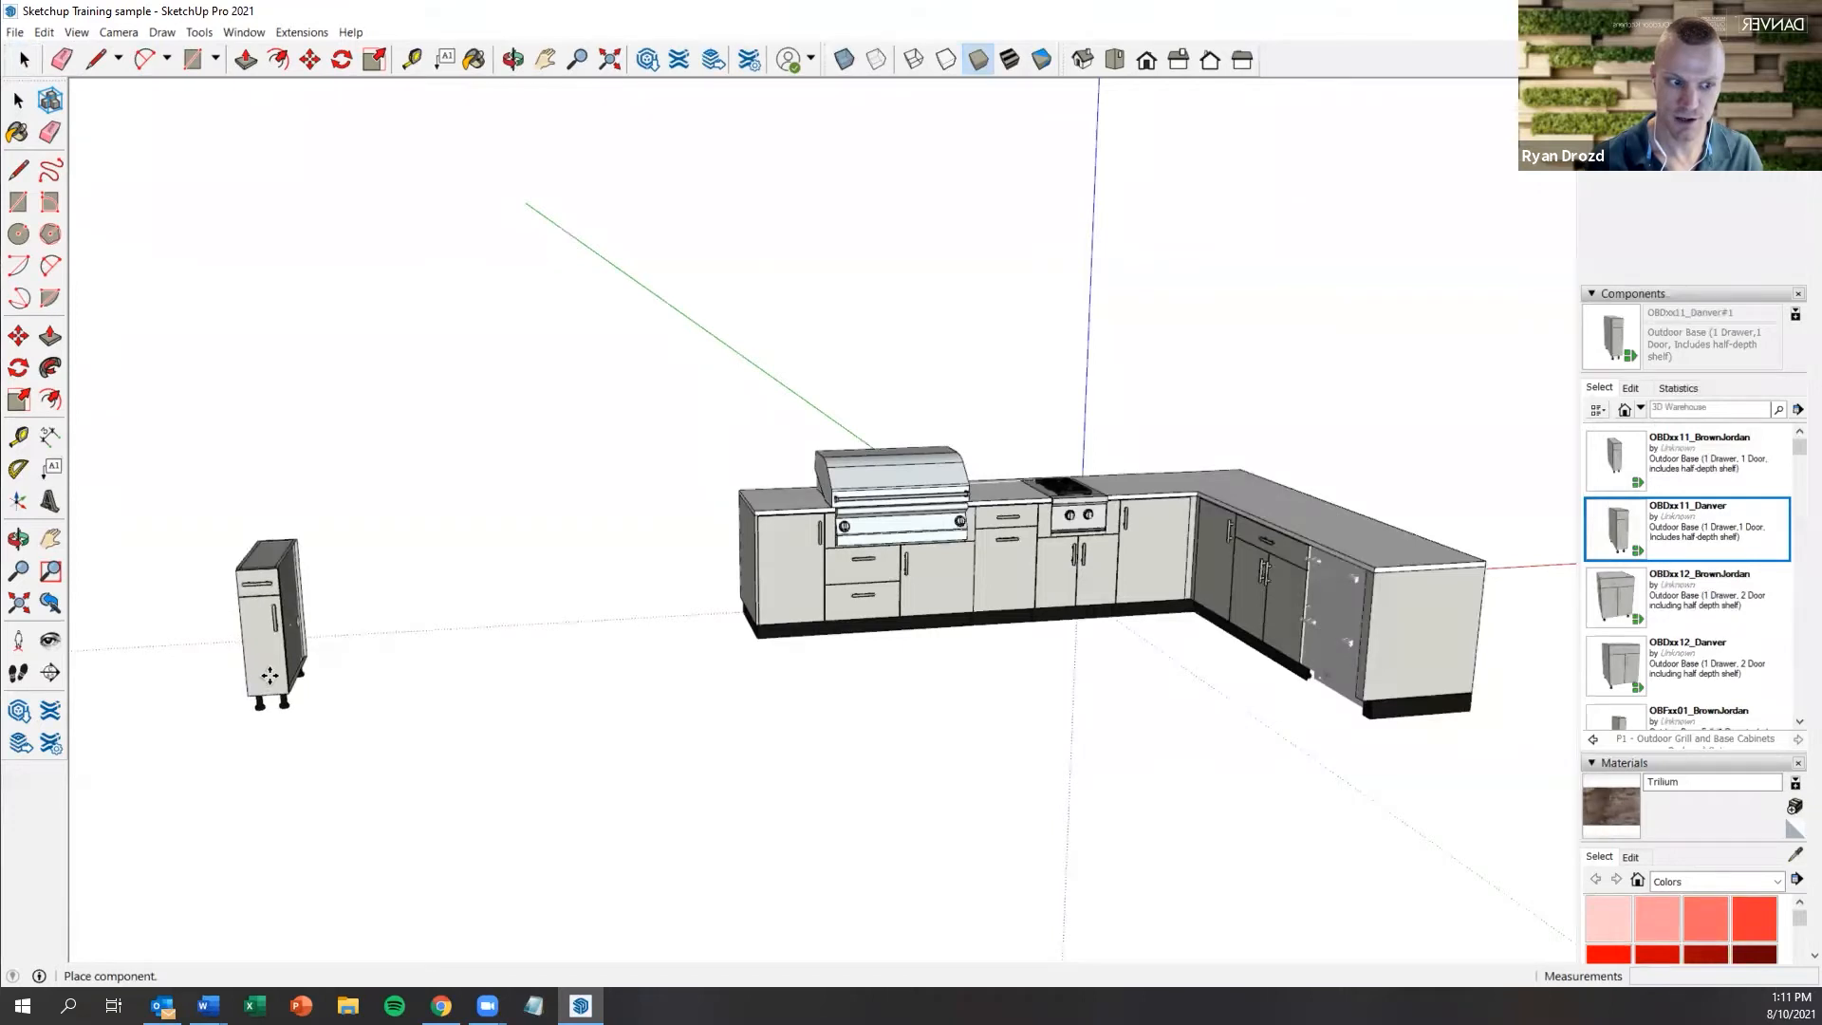
click(269, 674)
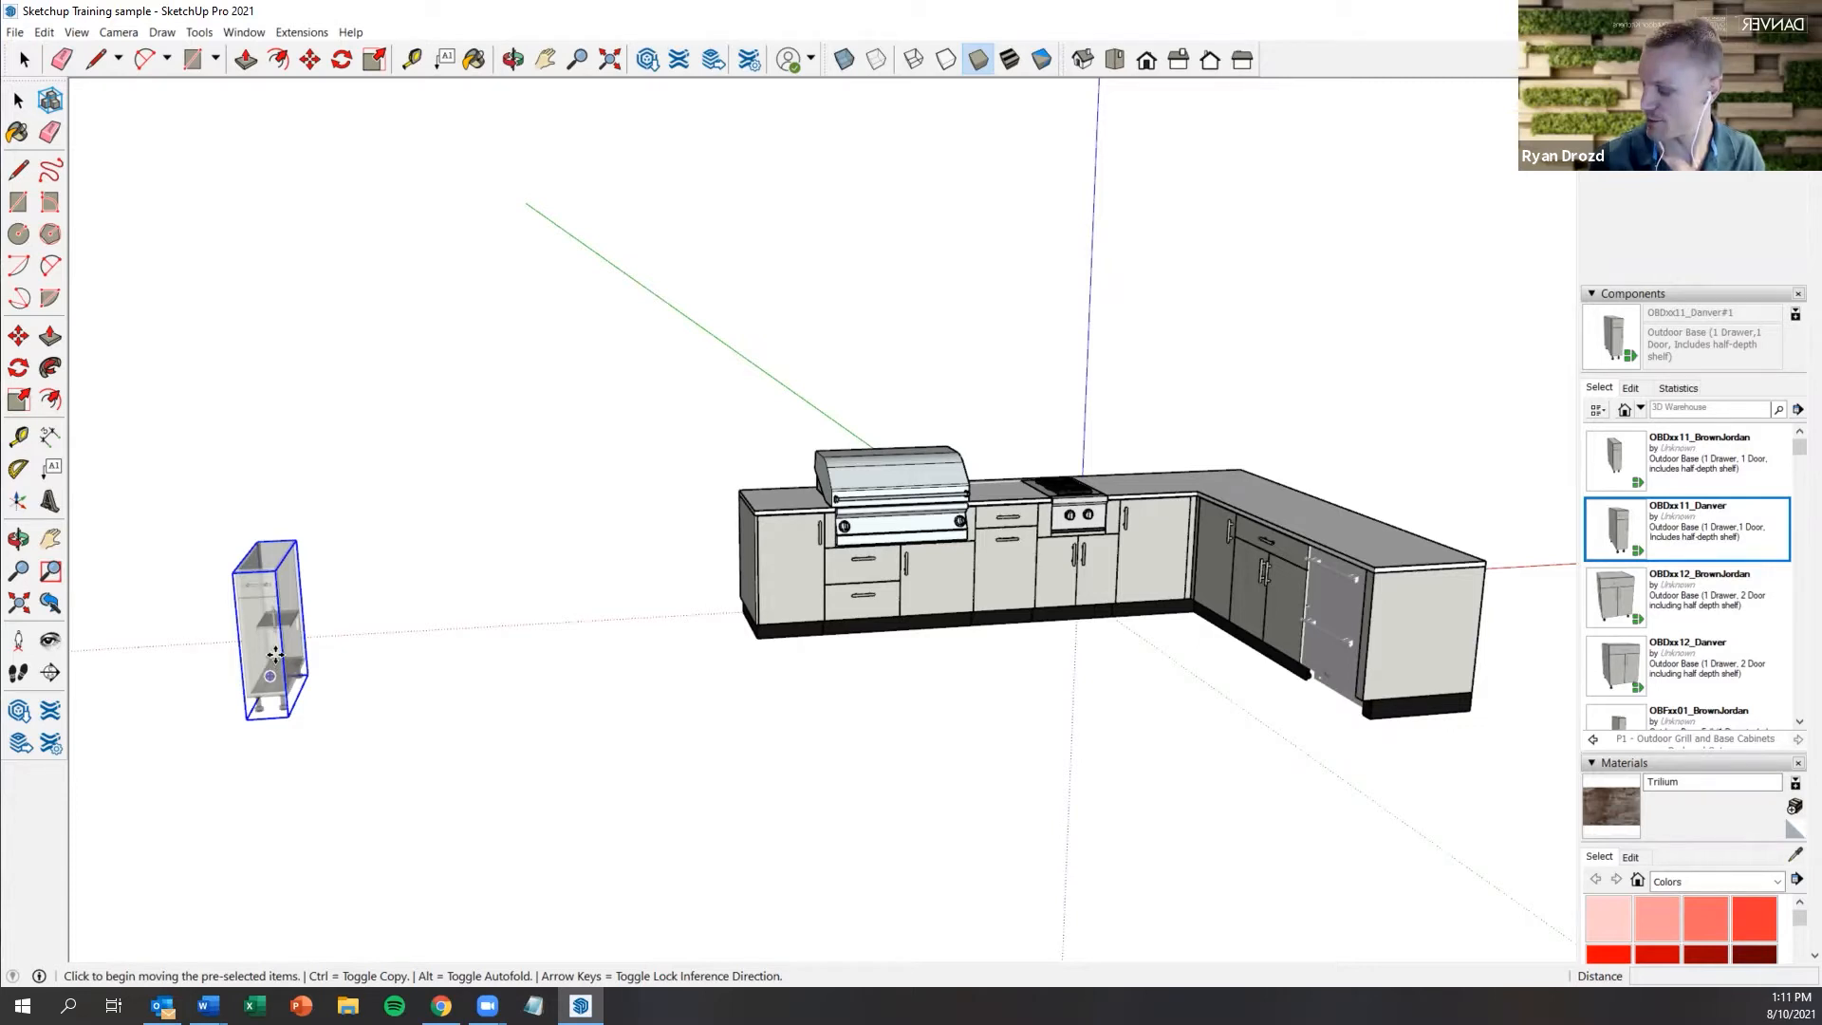
drag(276, 655, 279, 653)
Open the dynamic component options of the placed base cabinet and choose a cabinet width of 24"
right_click(281, 655)
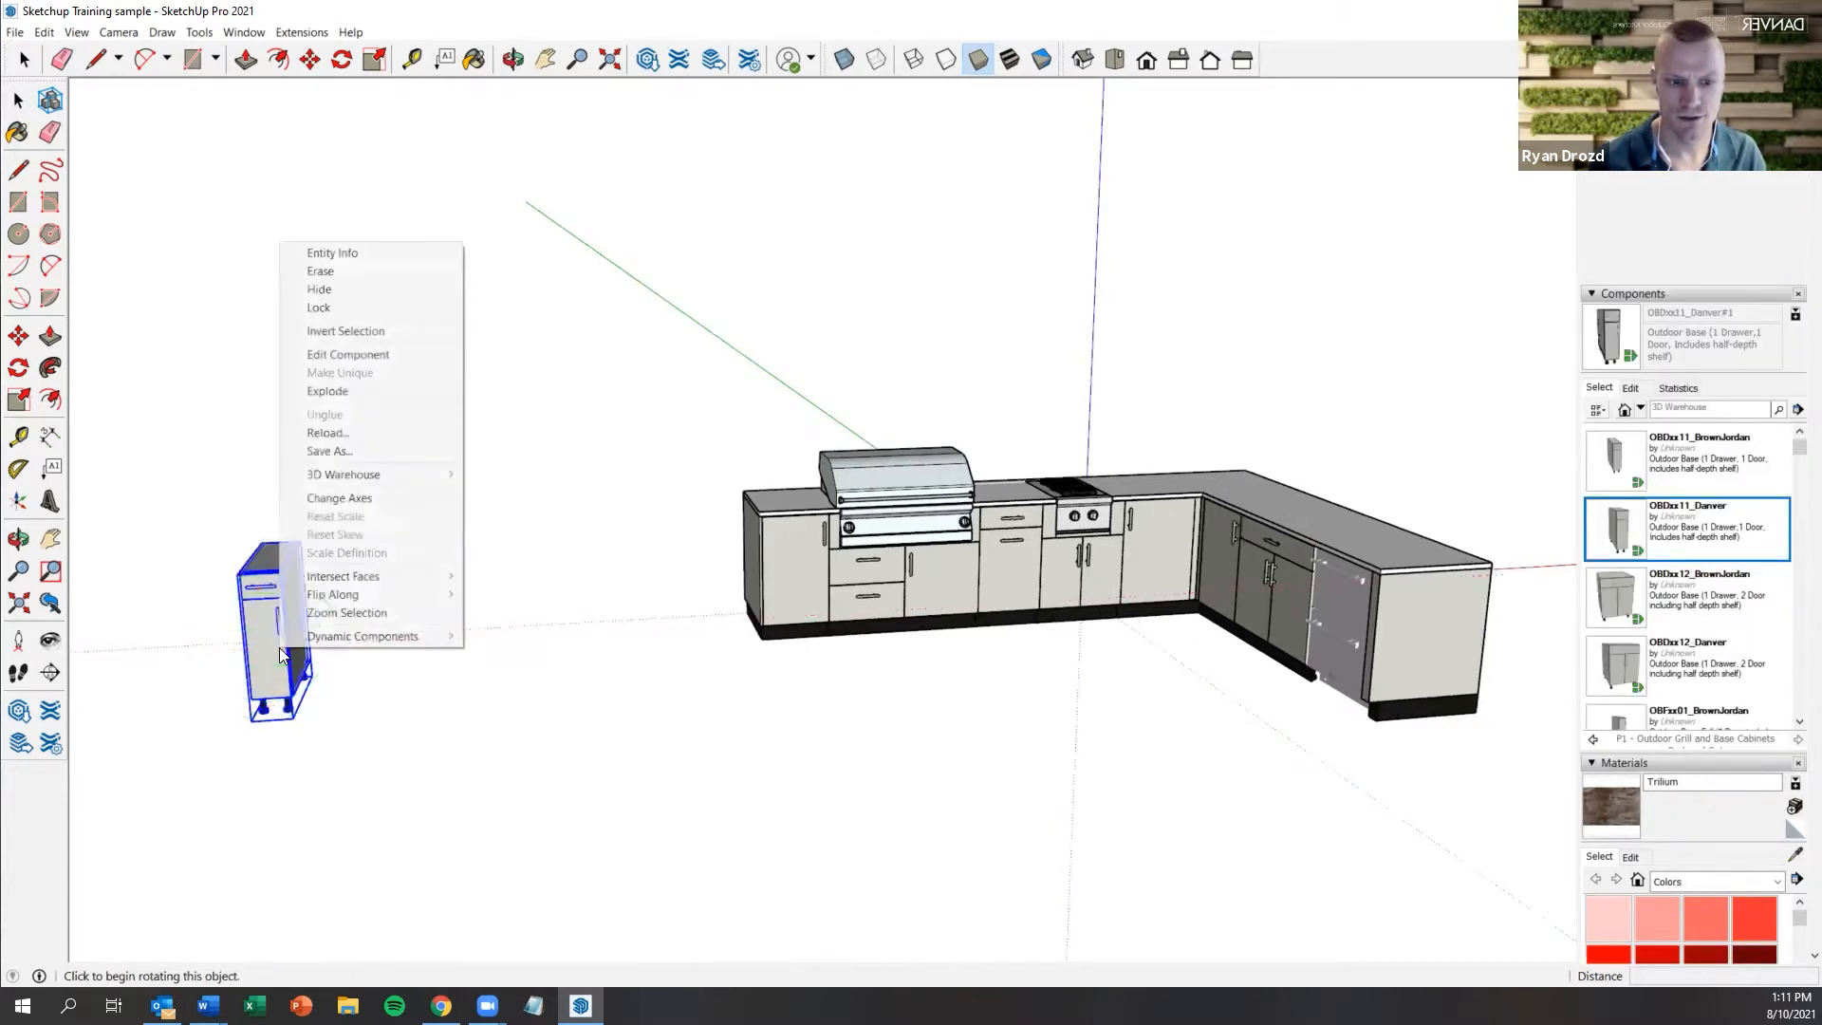
mouse_move(314, 638)
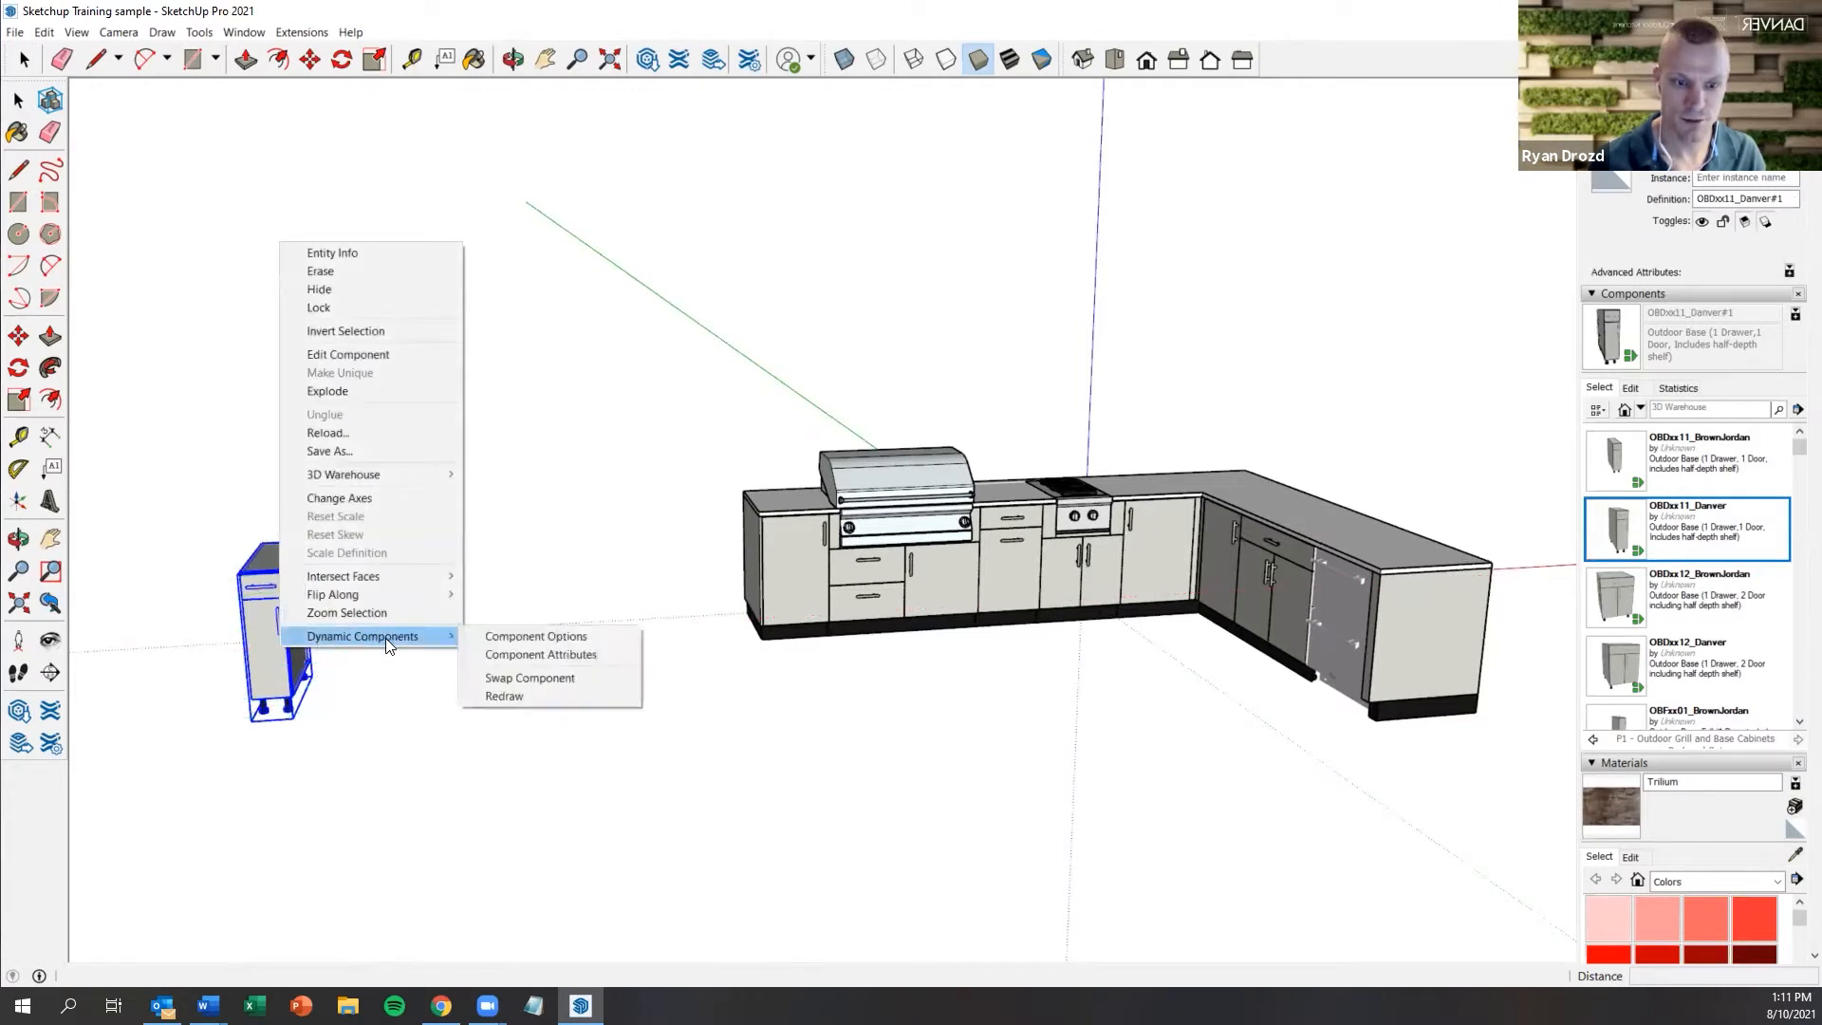
click(541, 638)
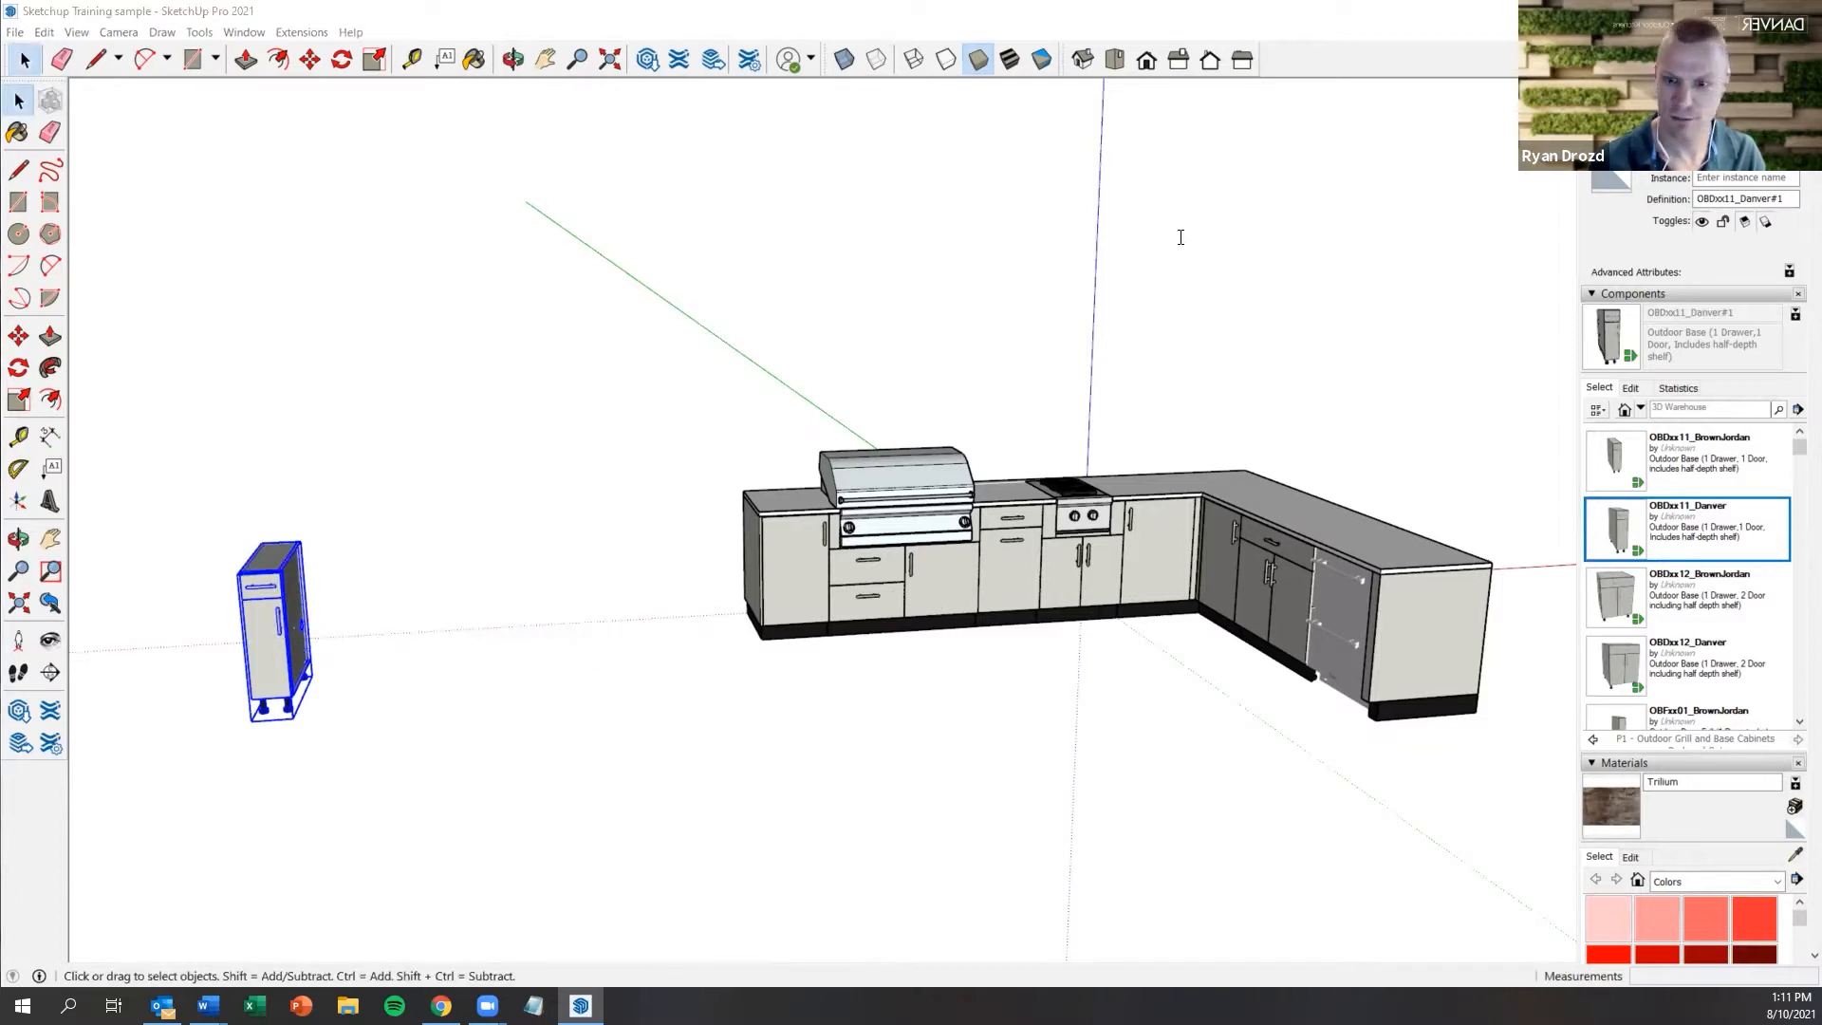
click(1142, 500)
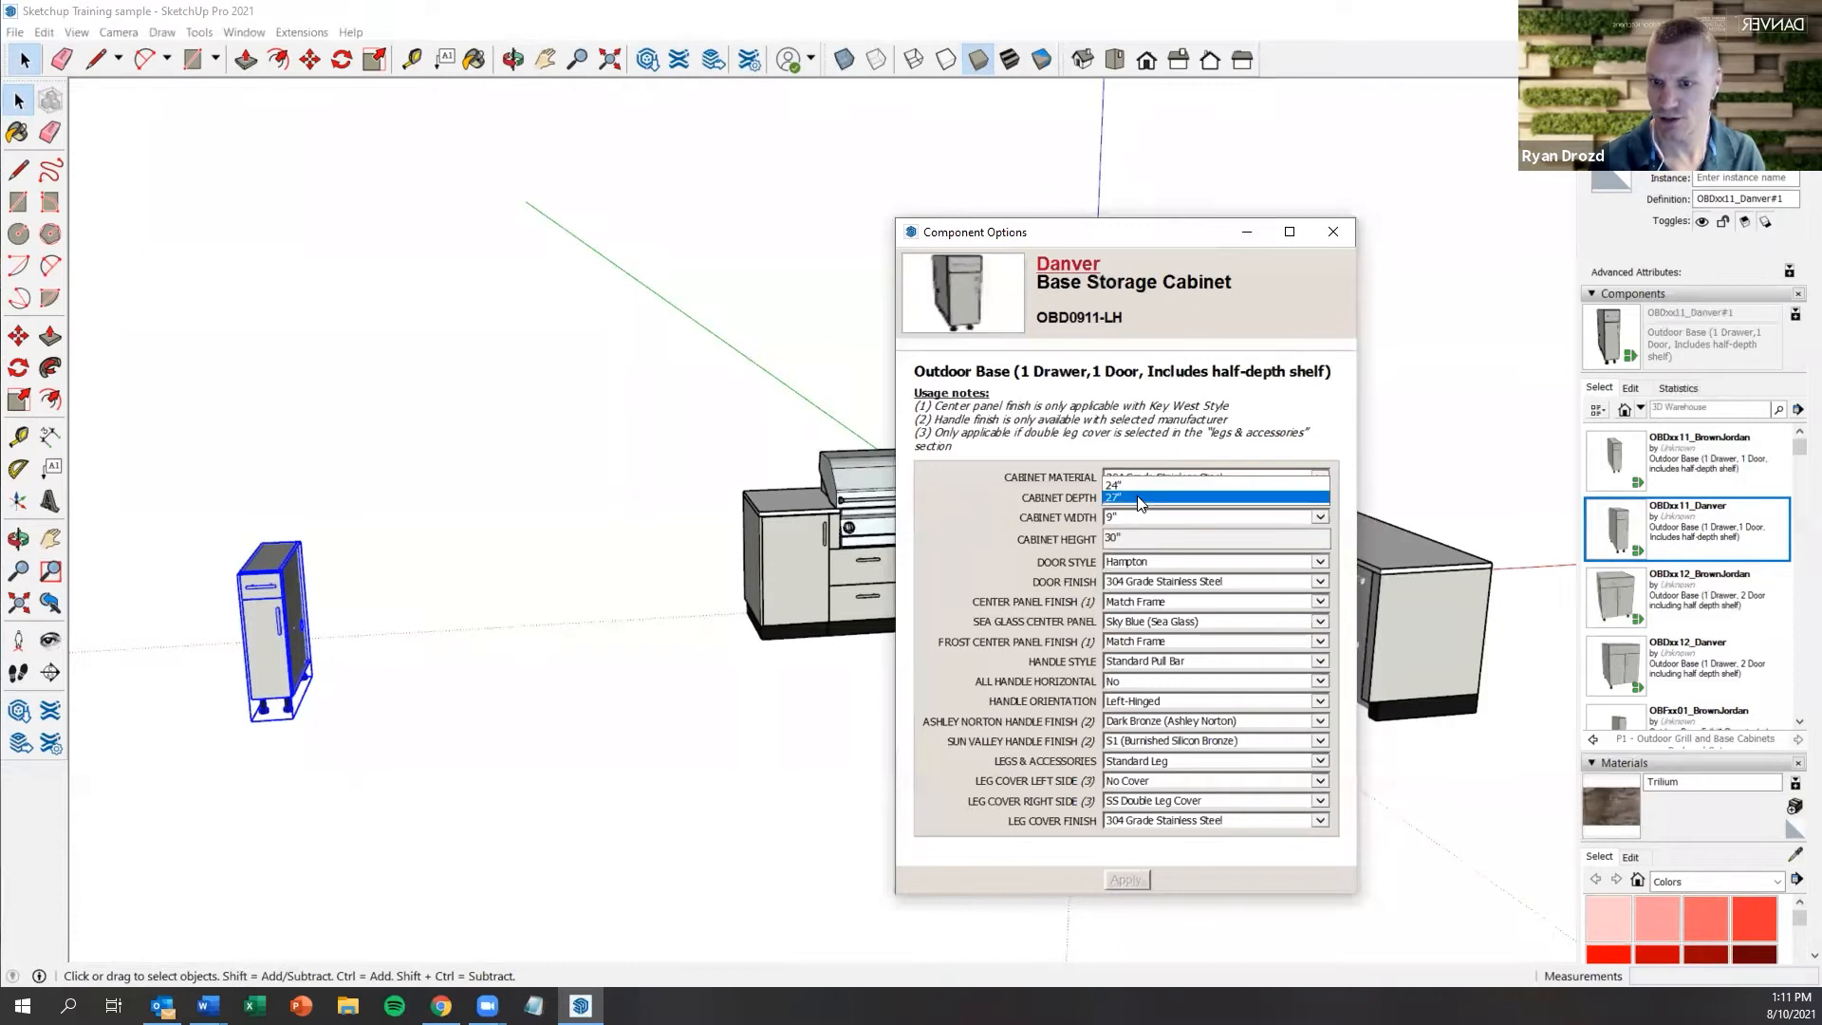
click(1117, 517)
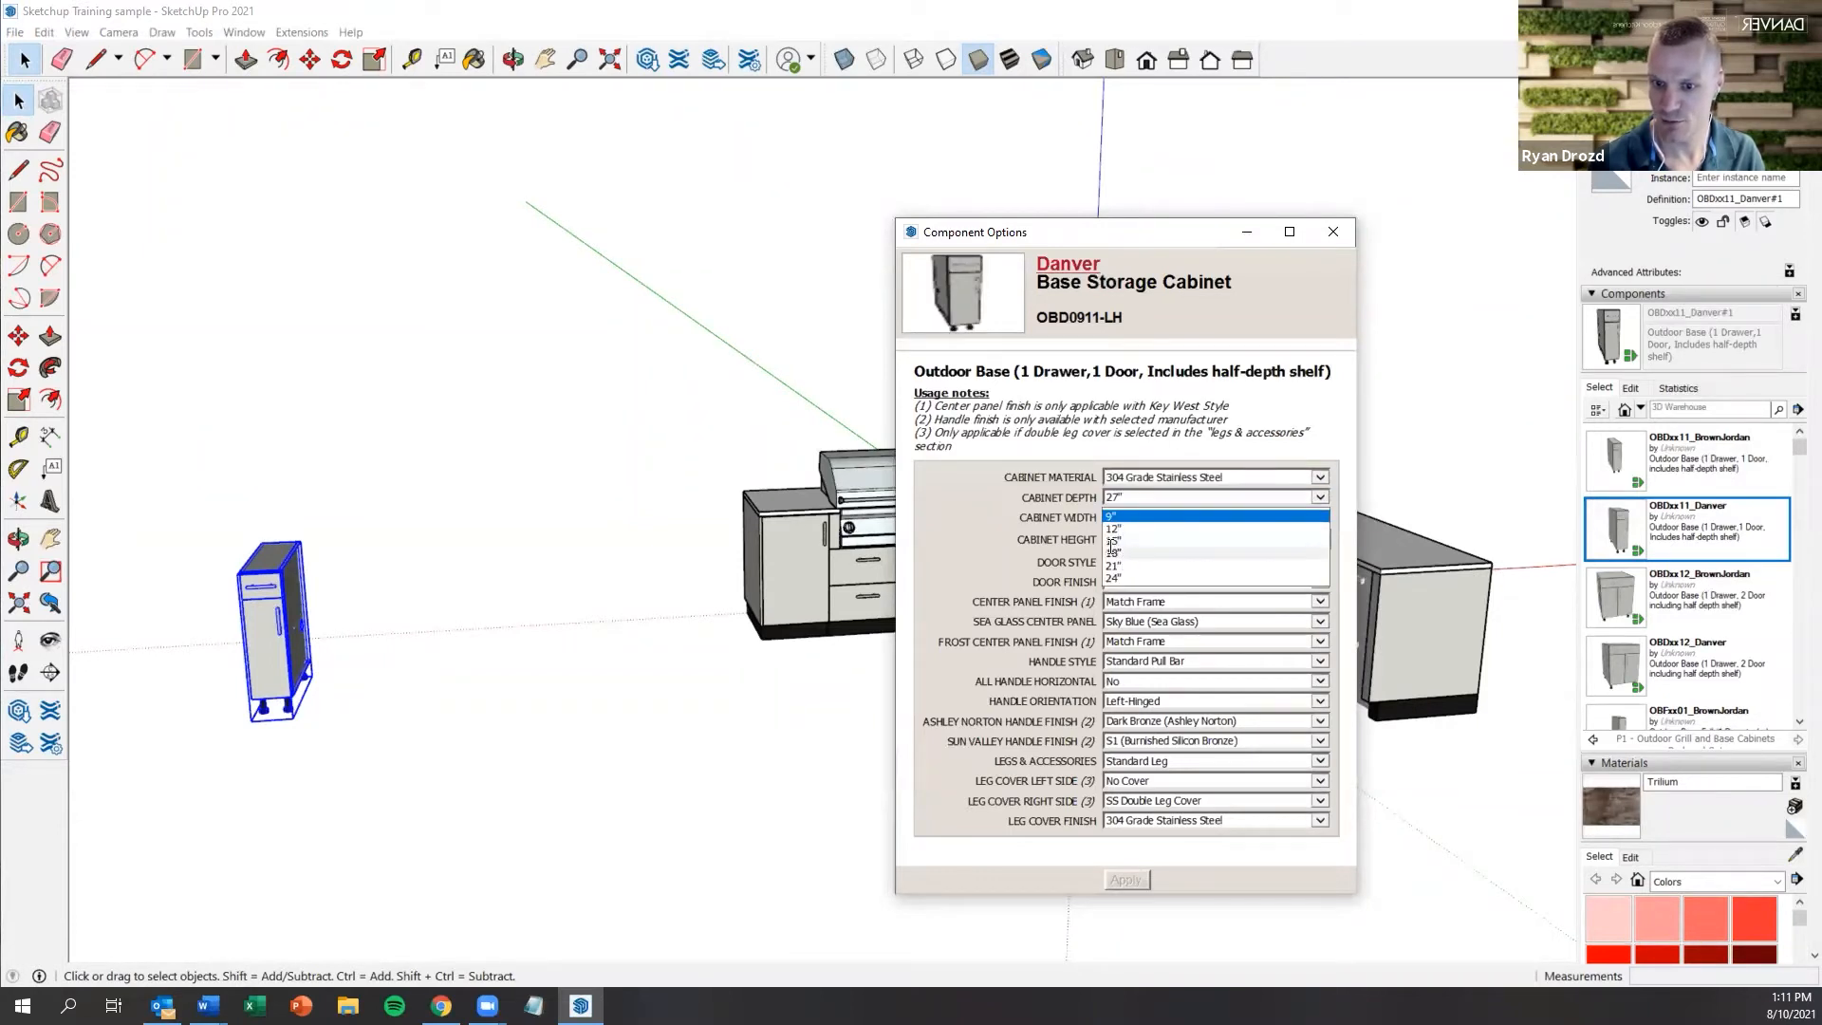
click(1117, 577)
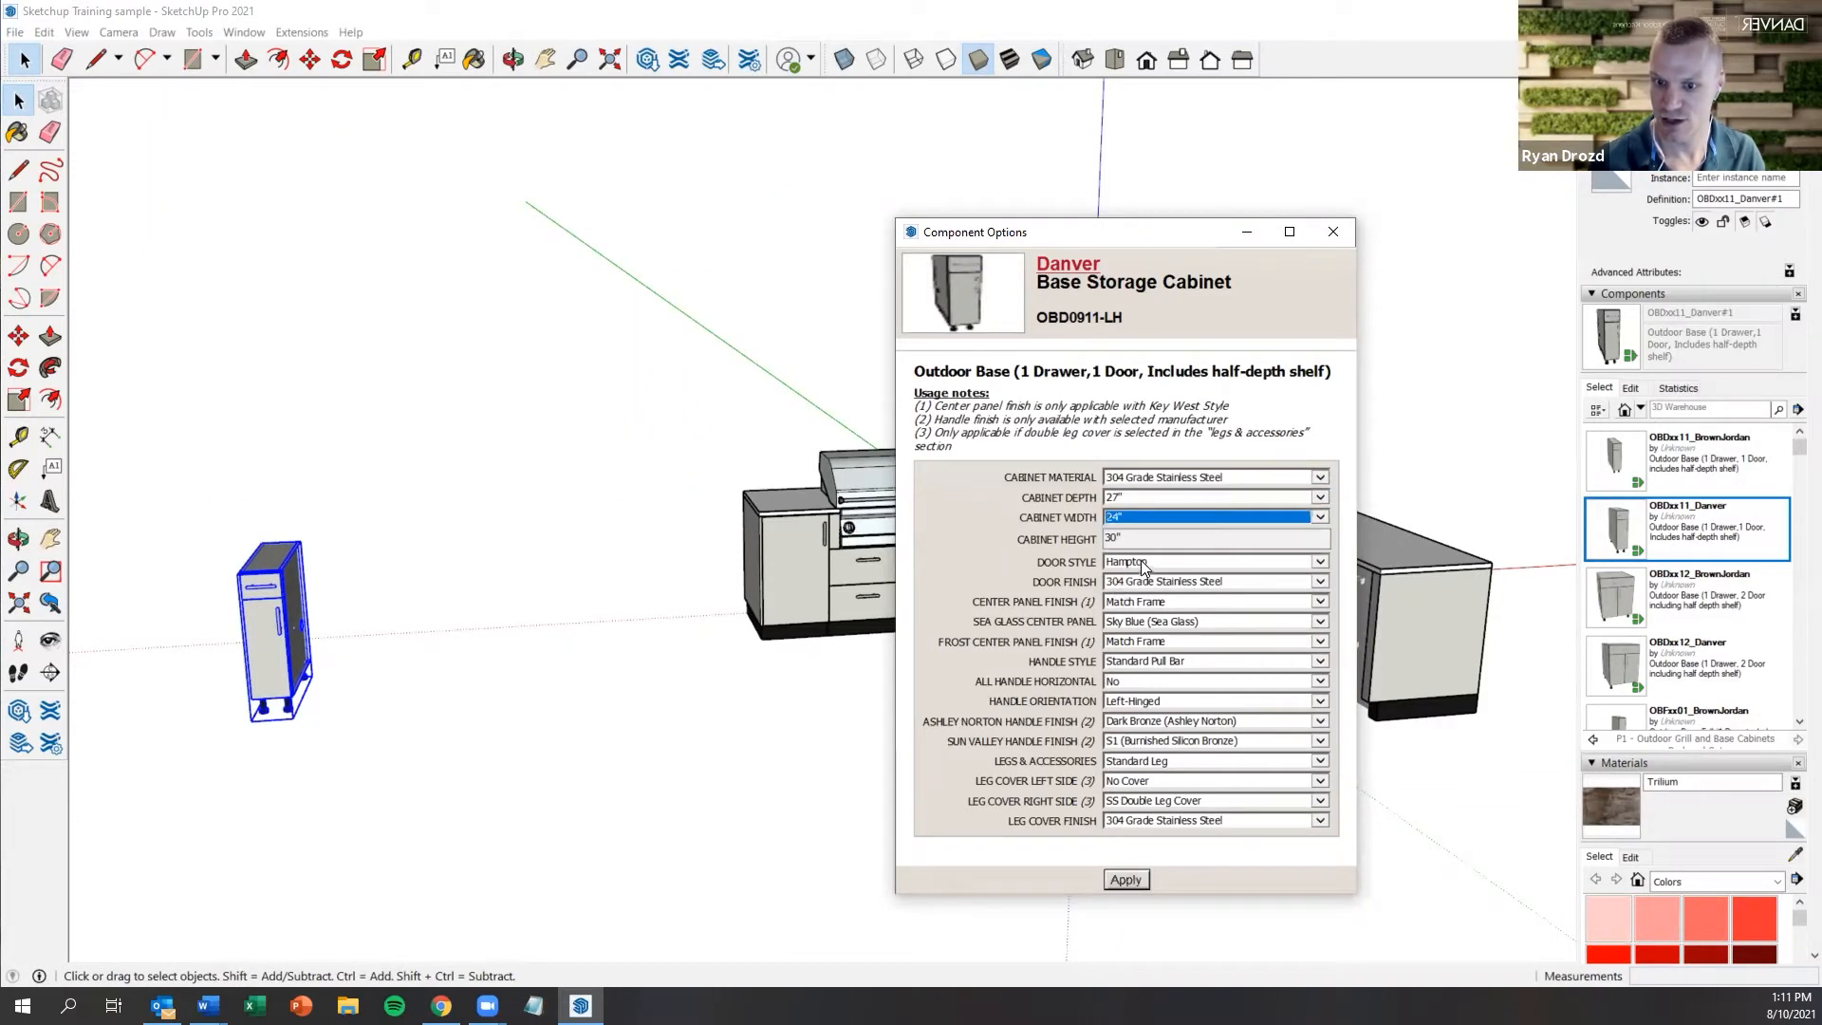
Review the available choices for door style, center panel finish, handle orientation, and legs and accessories in the cabinet's component options
click(1146, 565)
click(1068, 613)
click(1153, 605)
click(1050, 637)
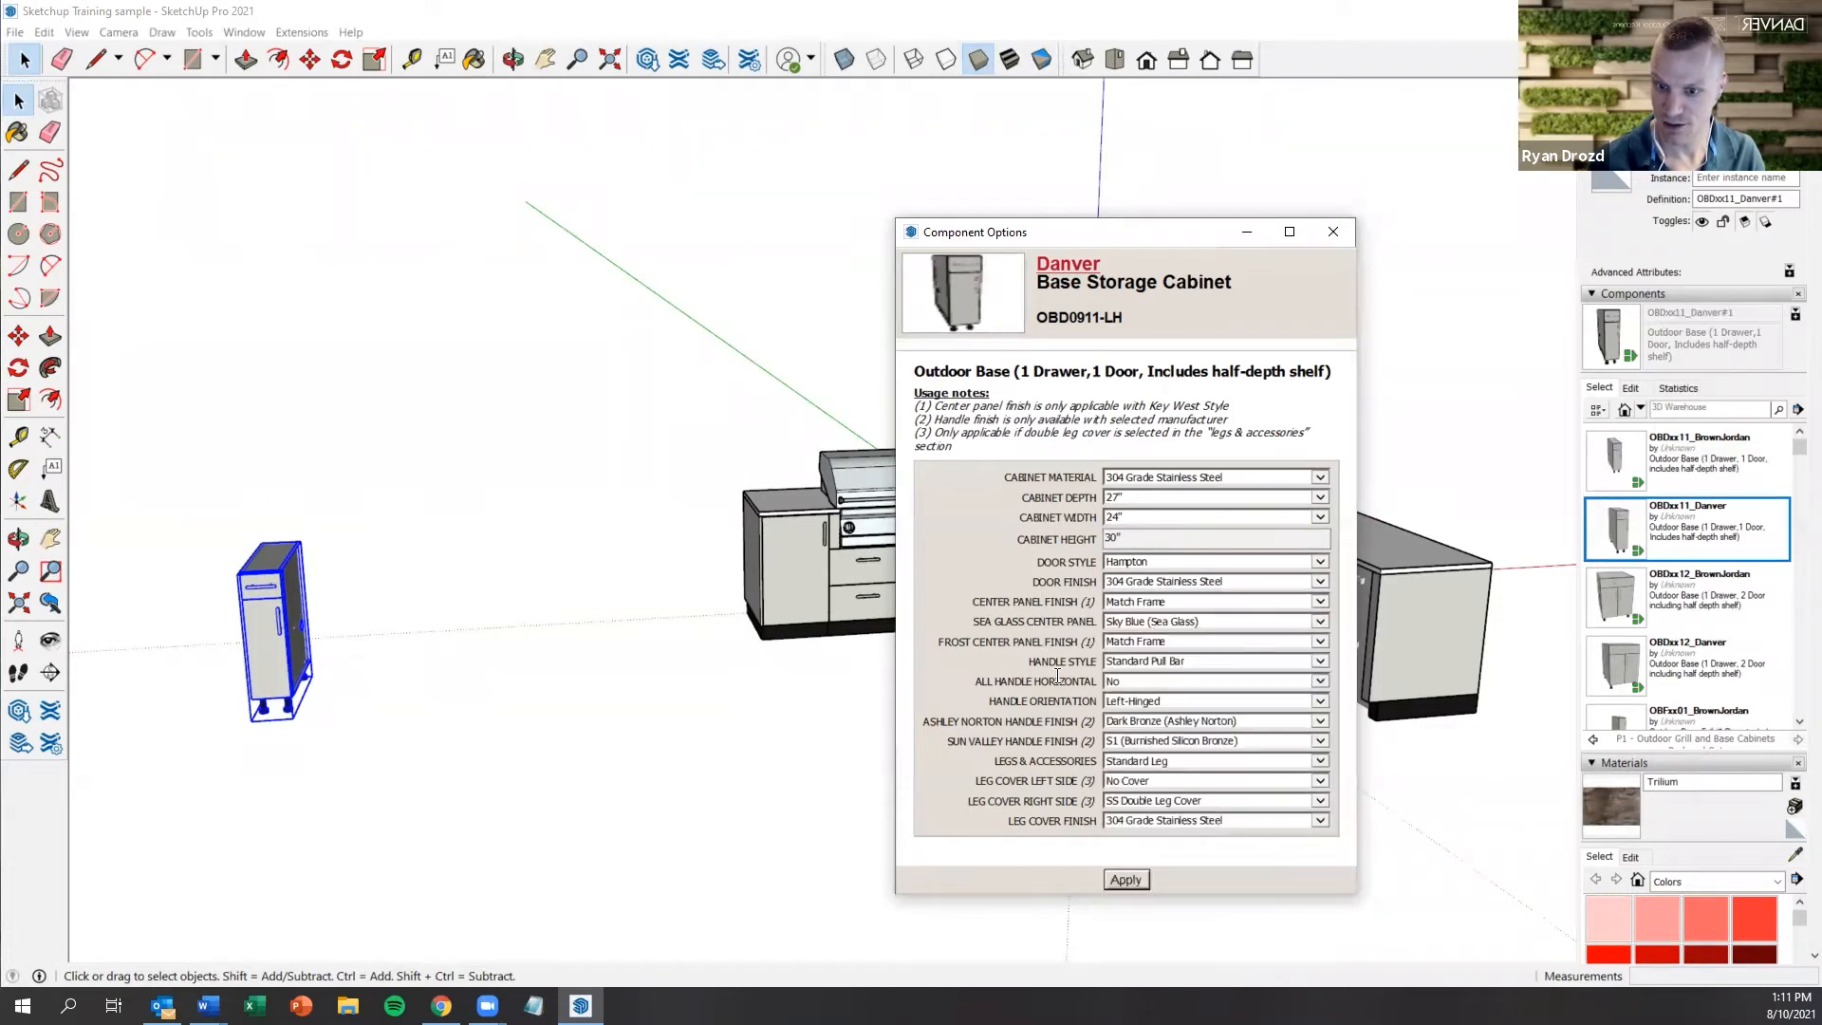
click(1165, 700)
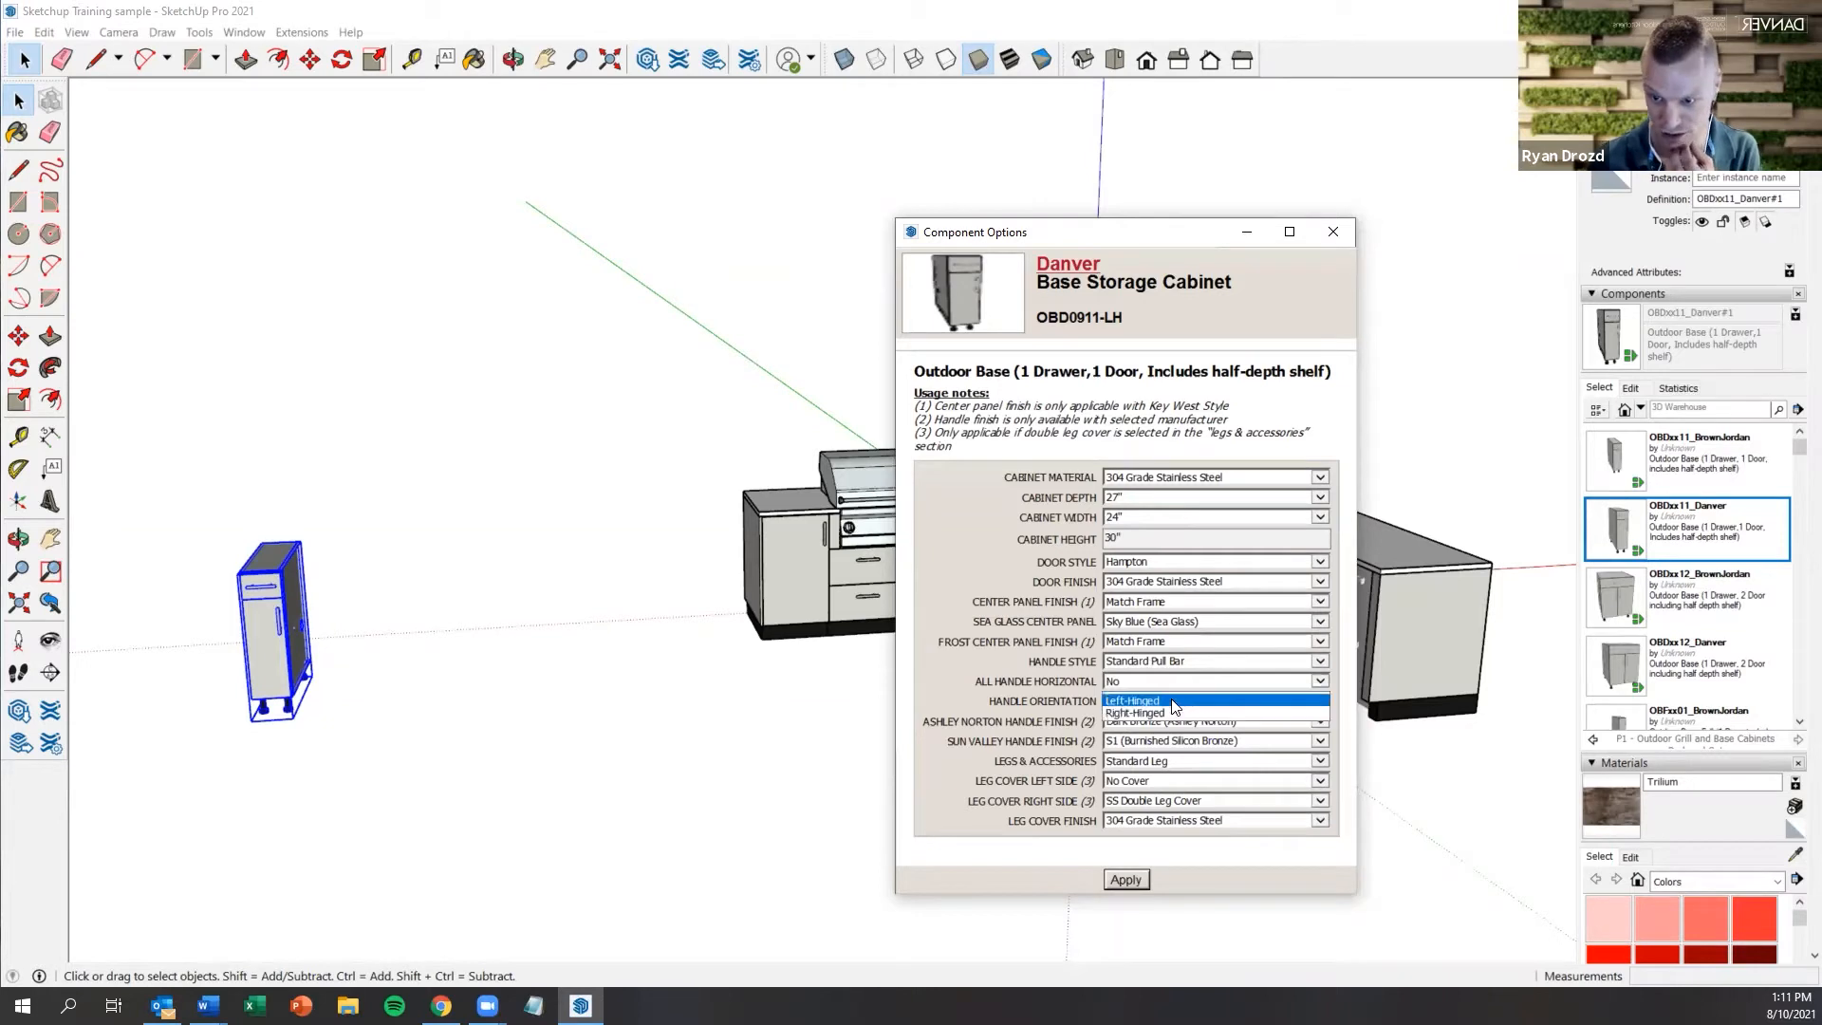
click(1045, 694)
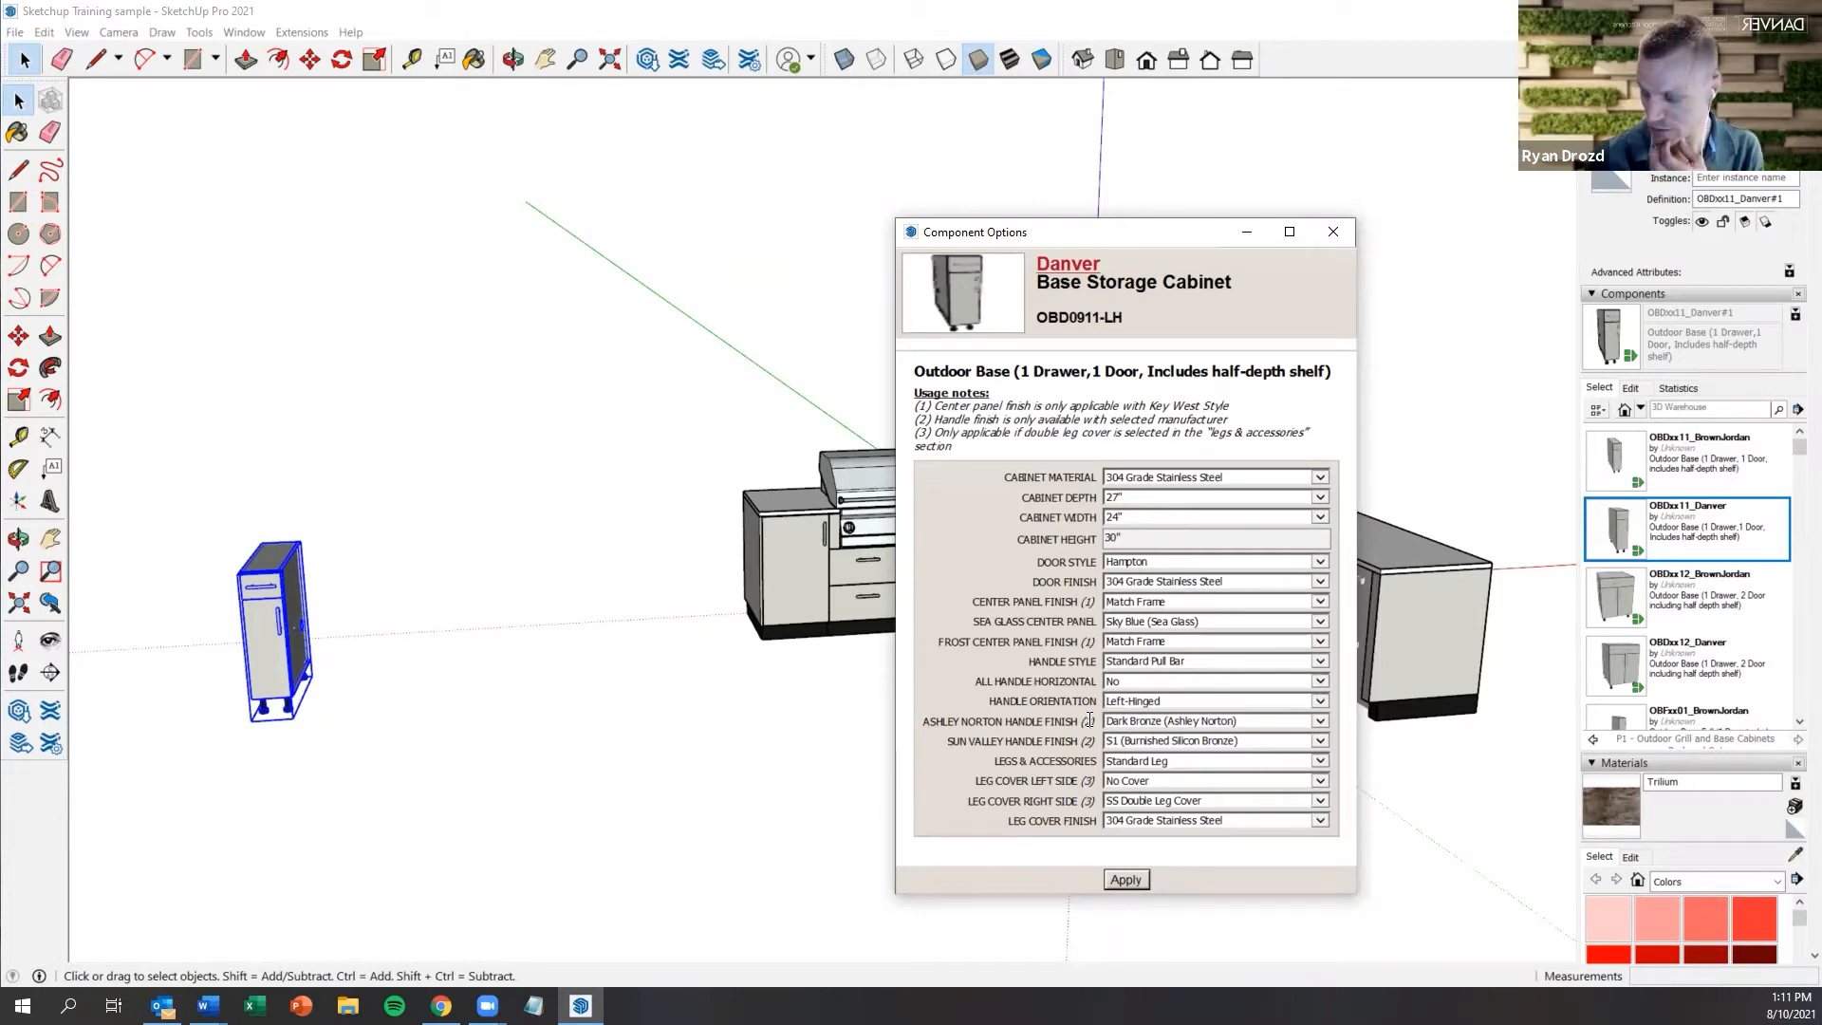
click(1166, 762)
click(1071, 758)
Set the cabinet's legs and accessories to Standard Leg w/ Black 4.38" H Toe Kick, apply the options and close them
click(1133, 759)
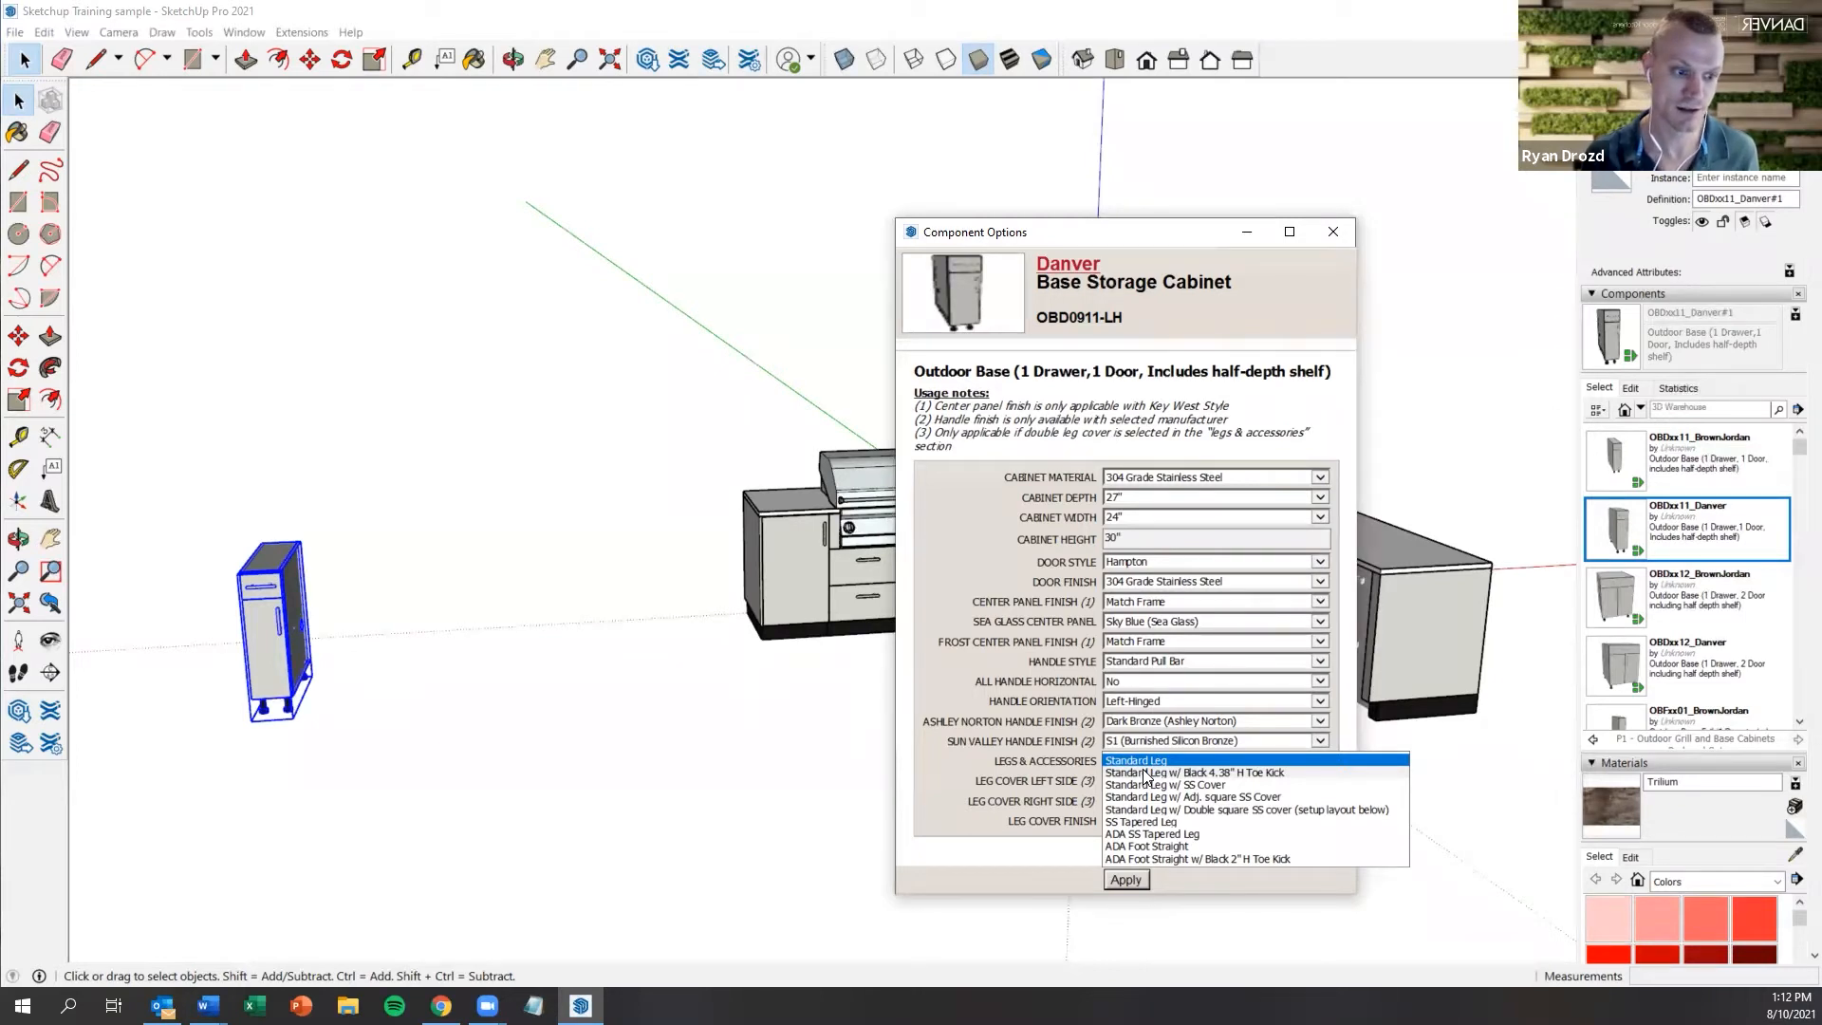
click(1145, 774)
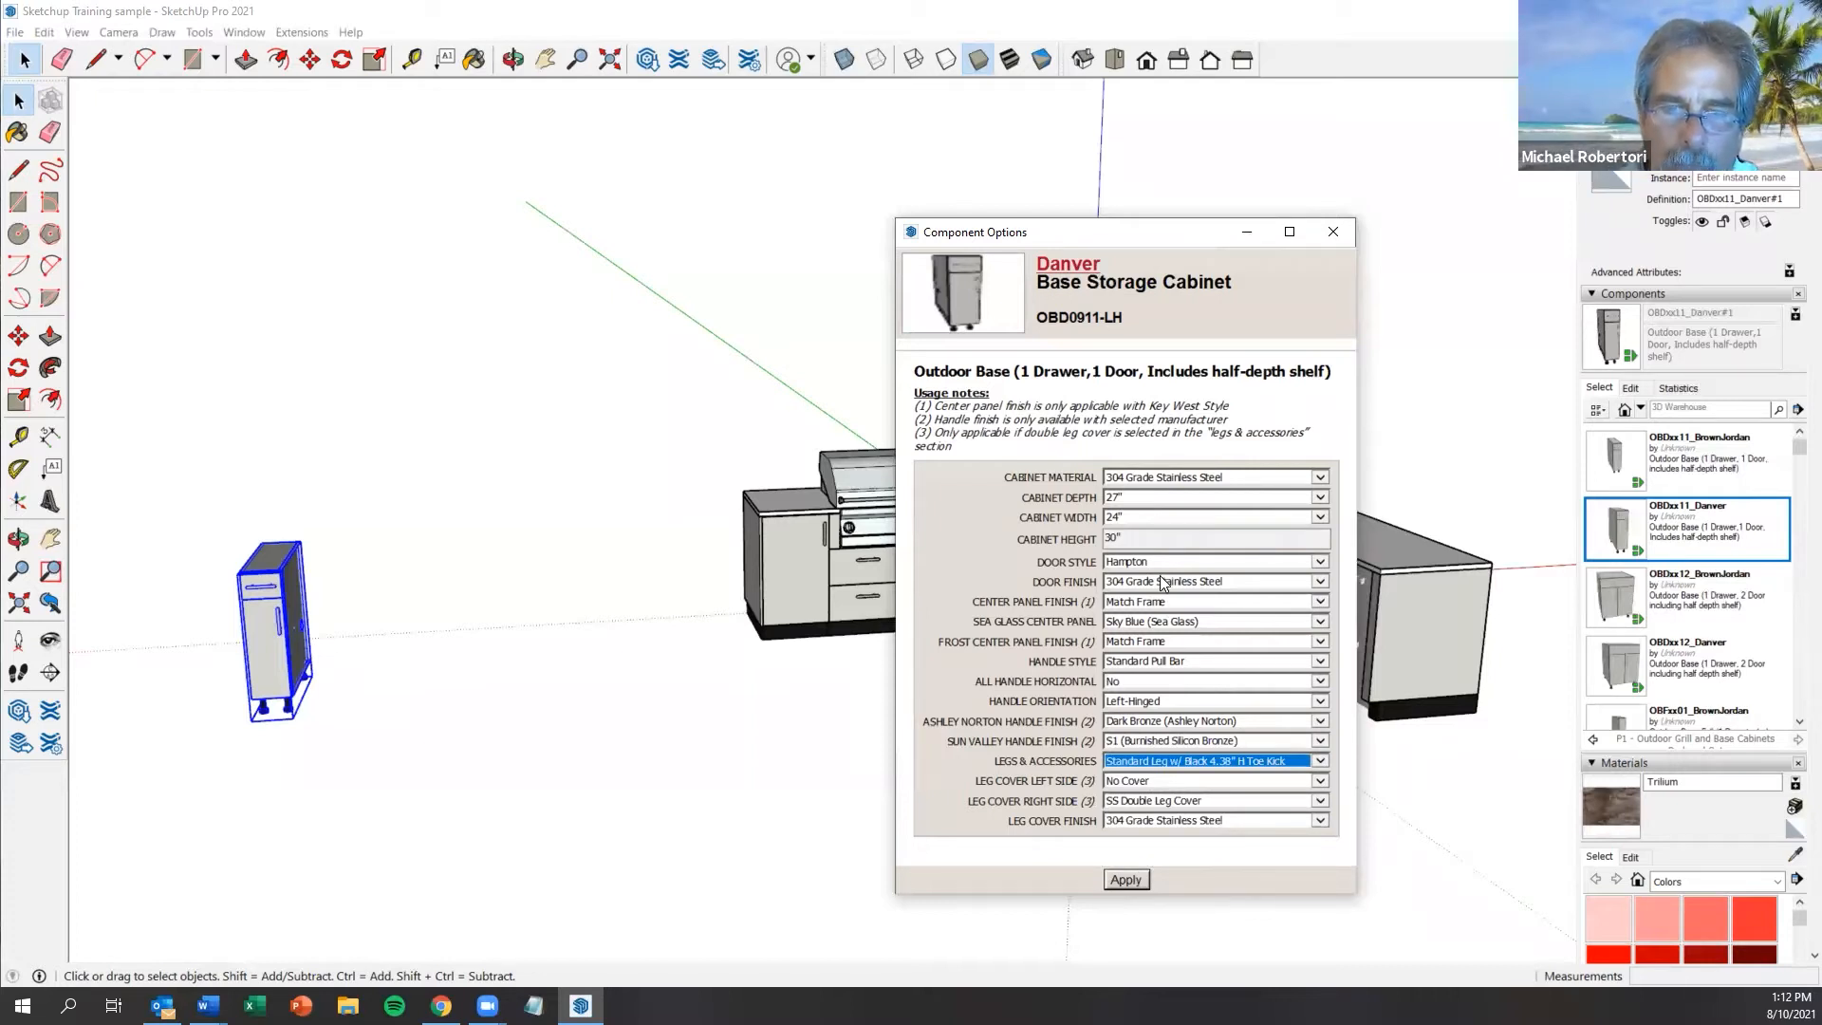
click(1177, 762)
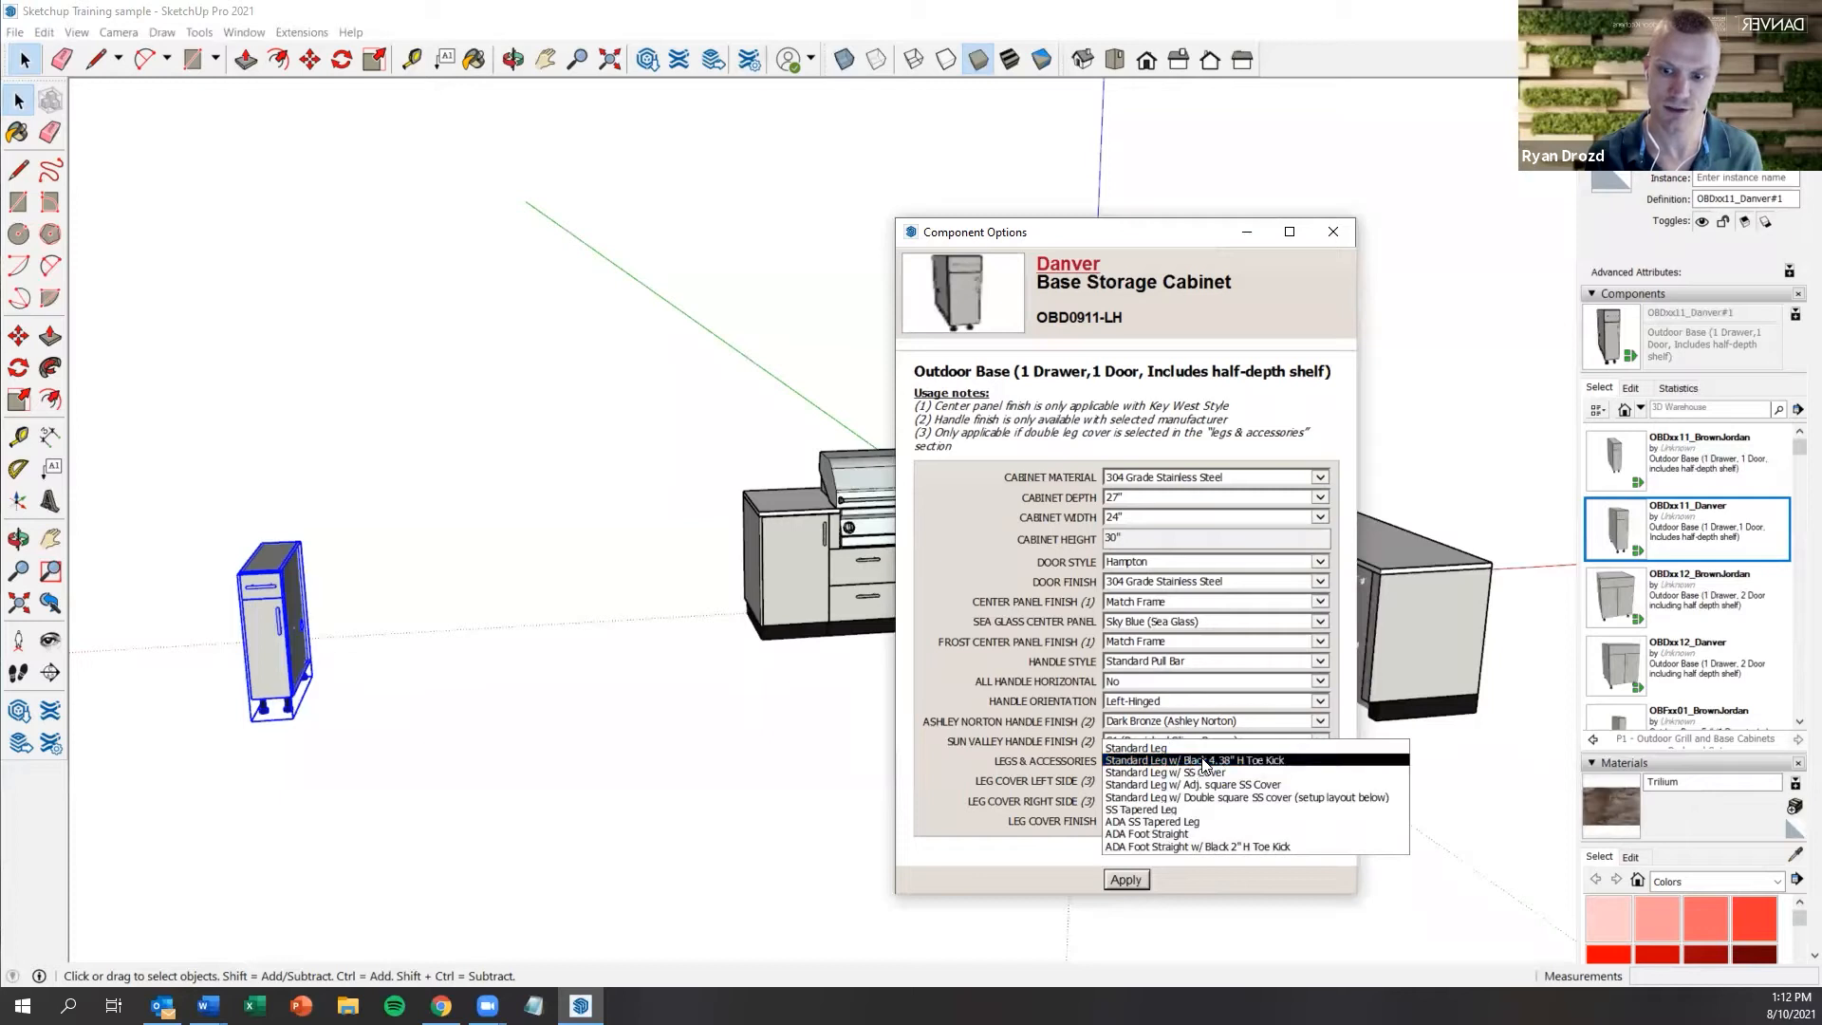
click(1203, 761)
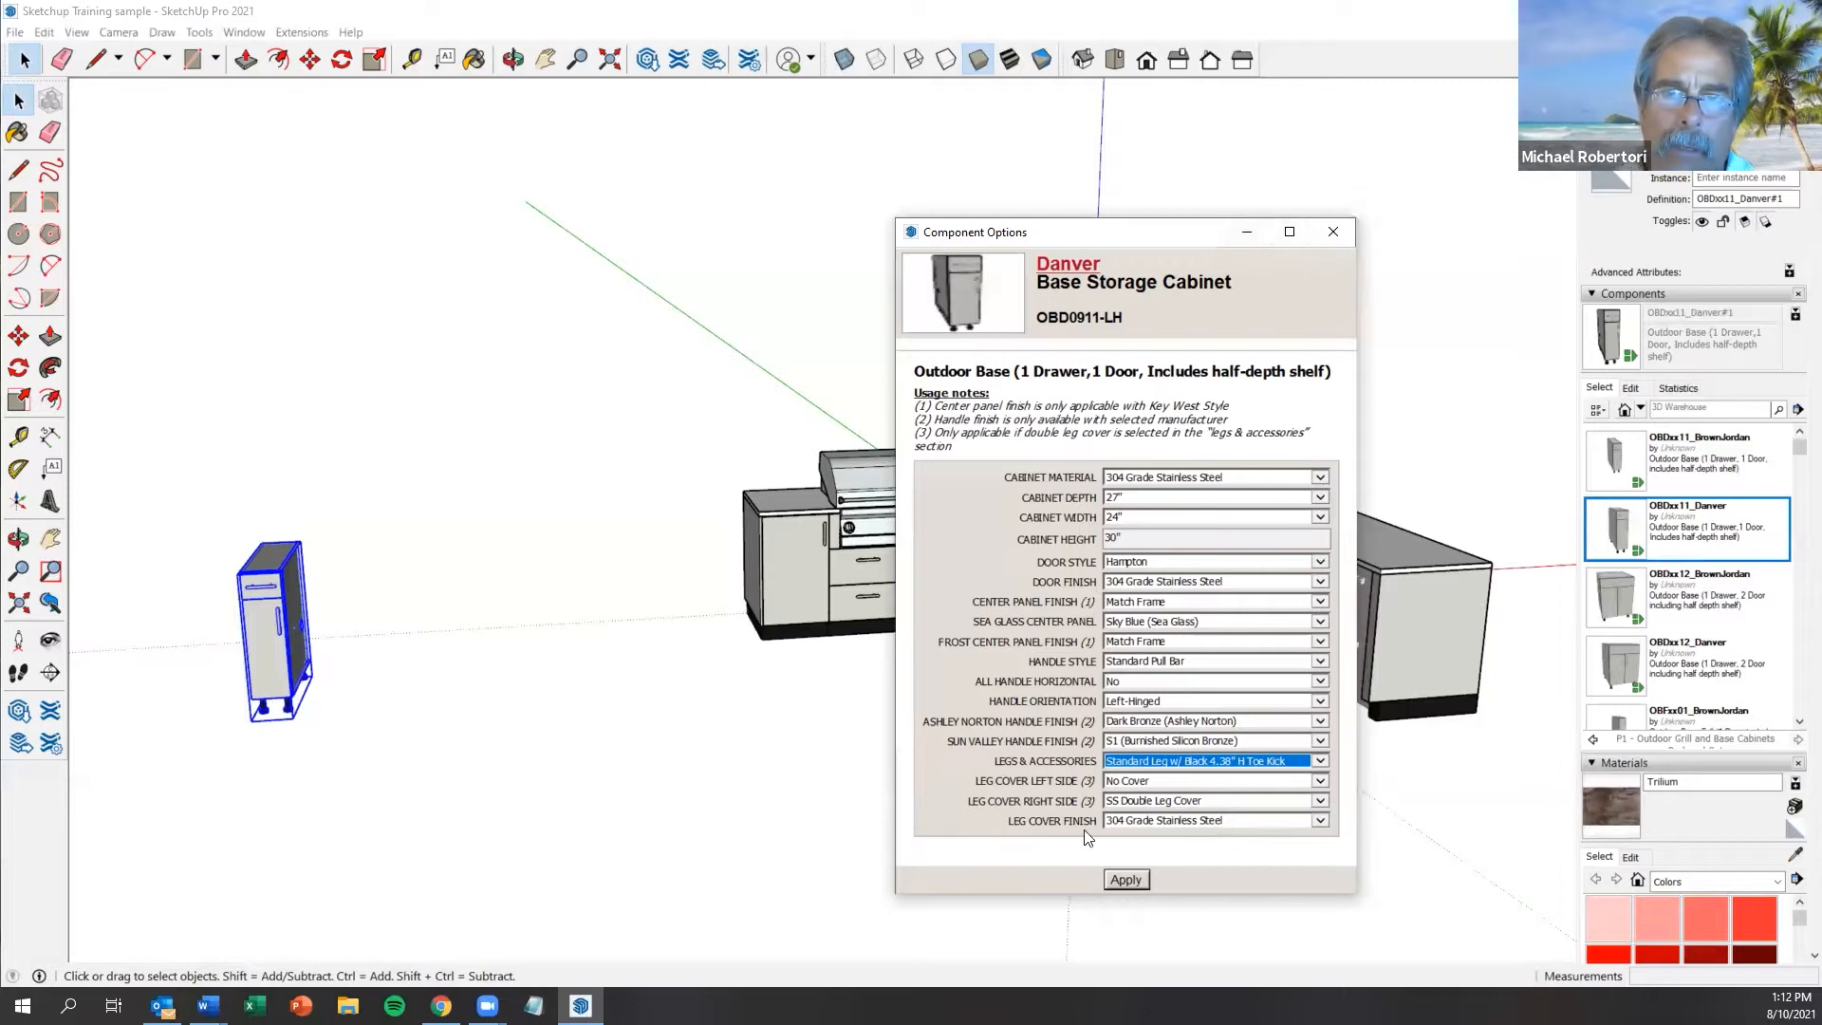
click(1123, 880)
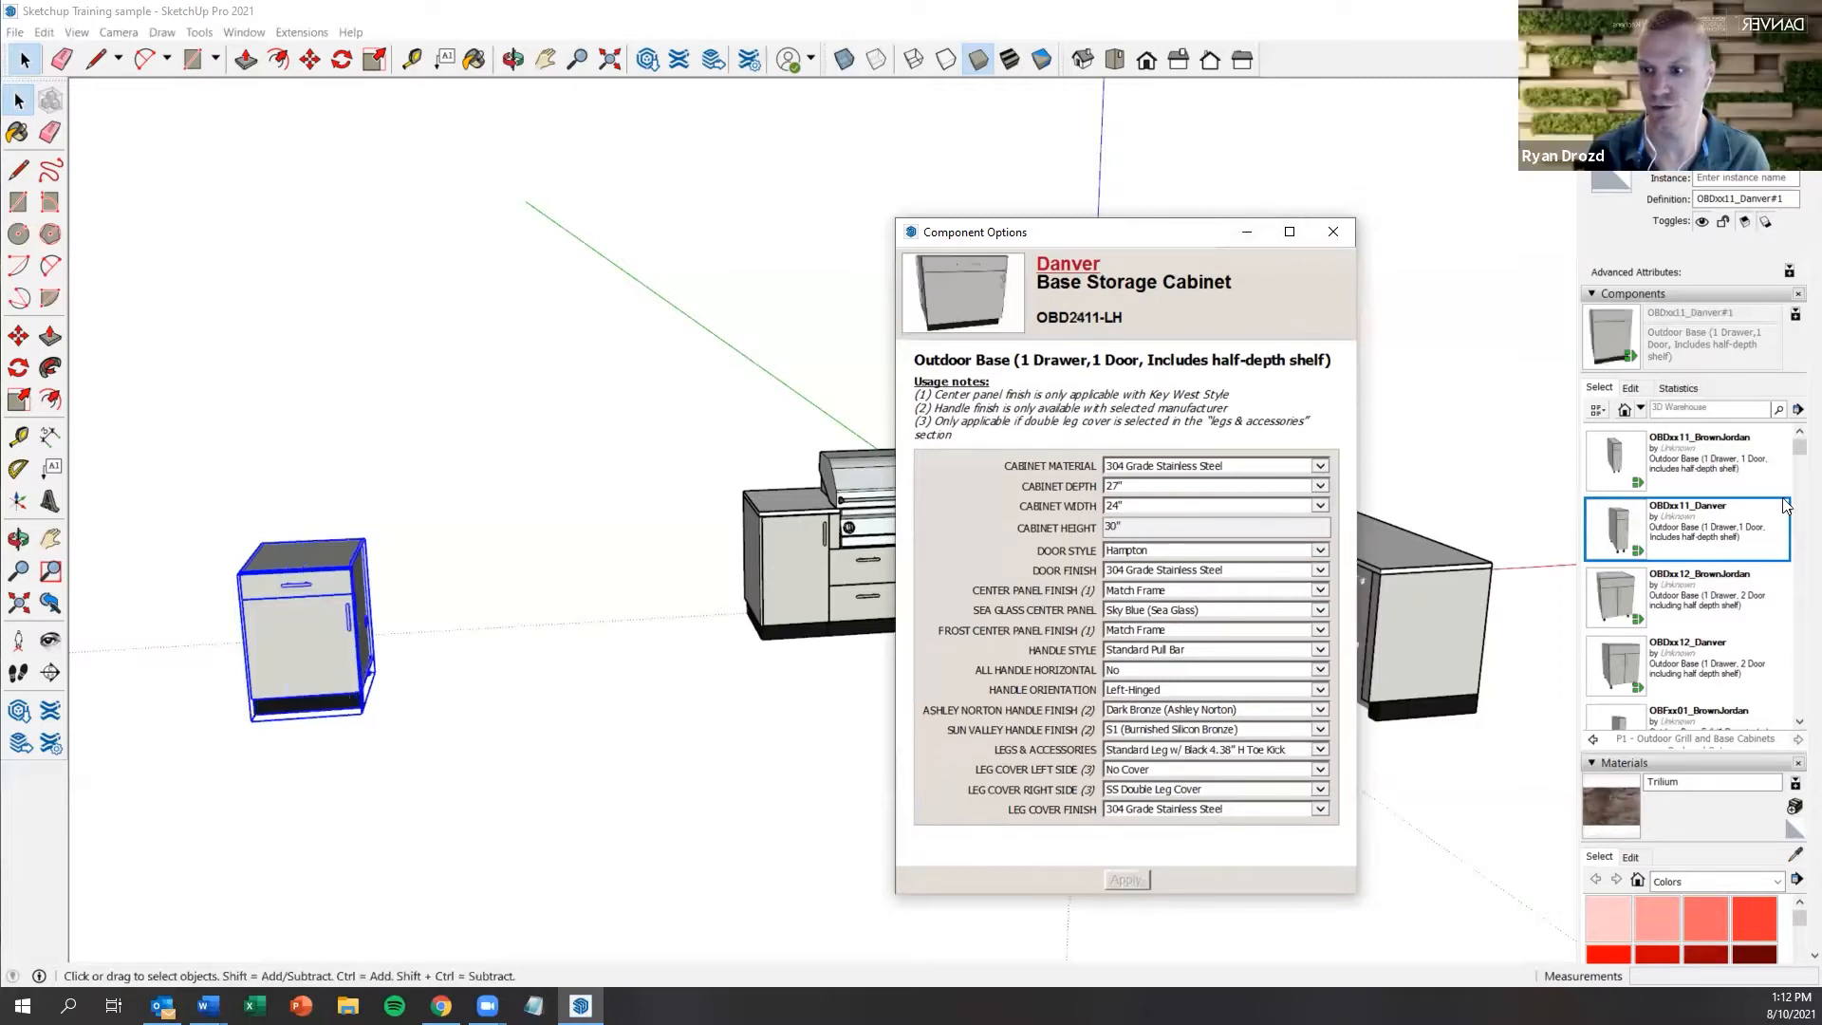
click(1334, 232)
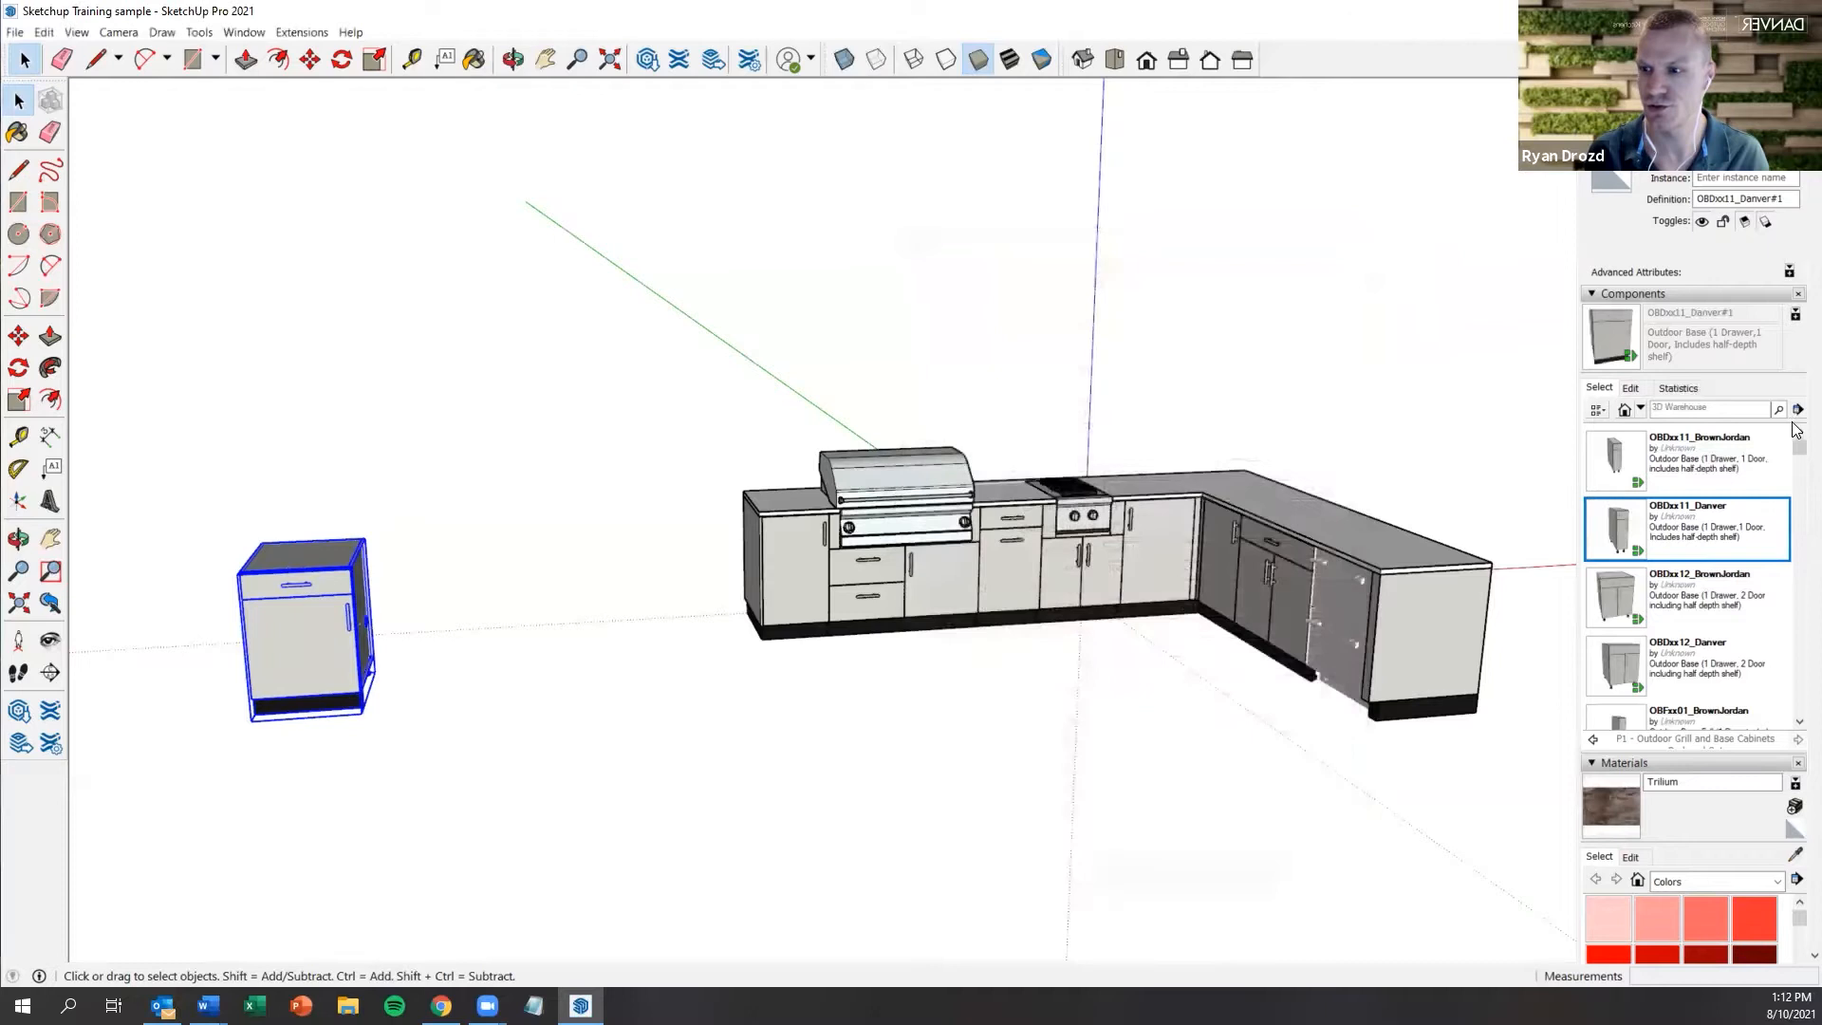
Revisit how to open a local collection, locating Sketchup Libraries on the Desktop and cancelling the folder selection
click(1793, 409)
click(1788, 377)
click(1794, 407)
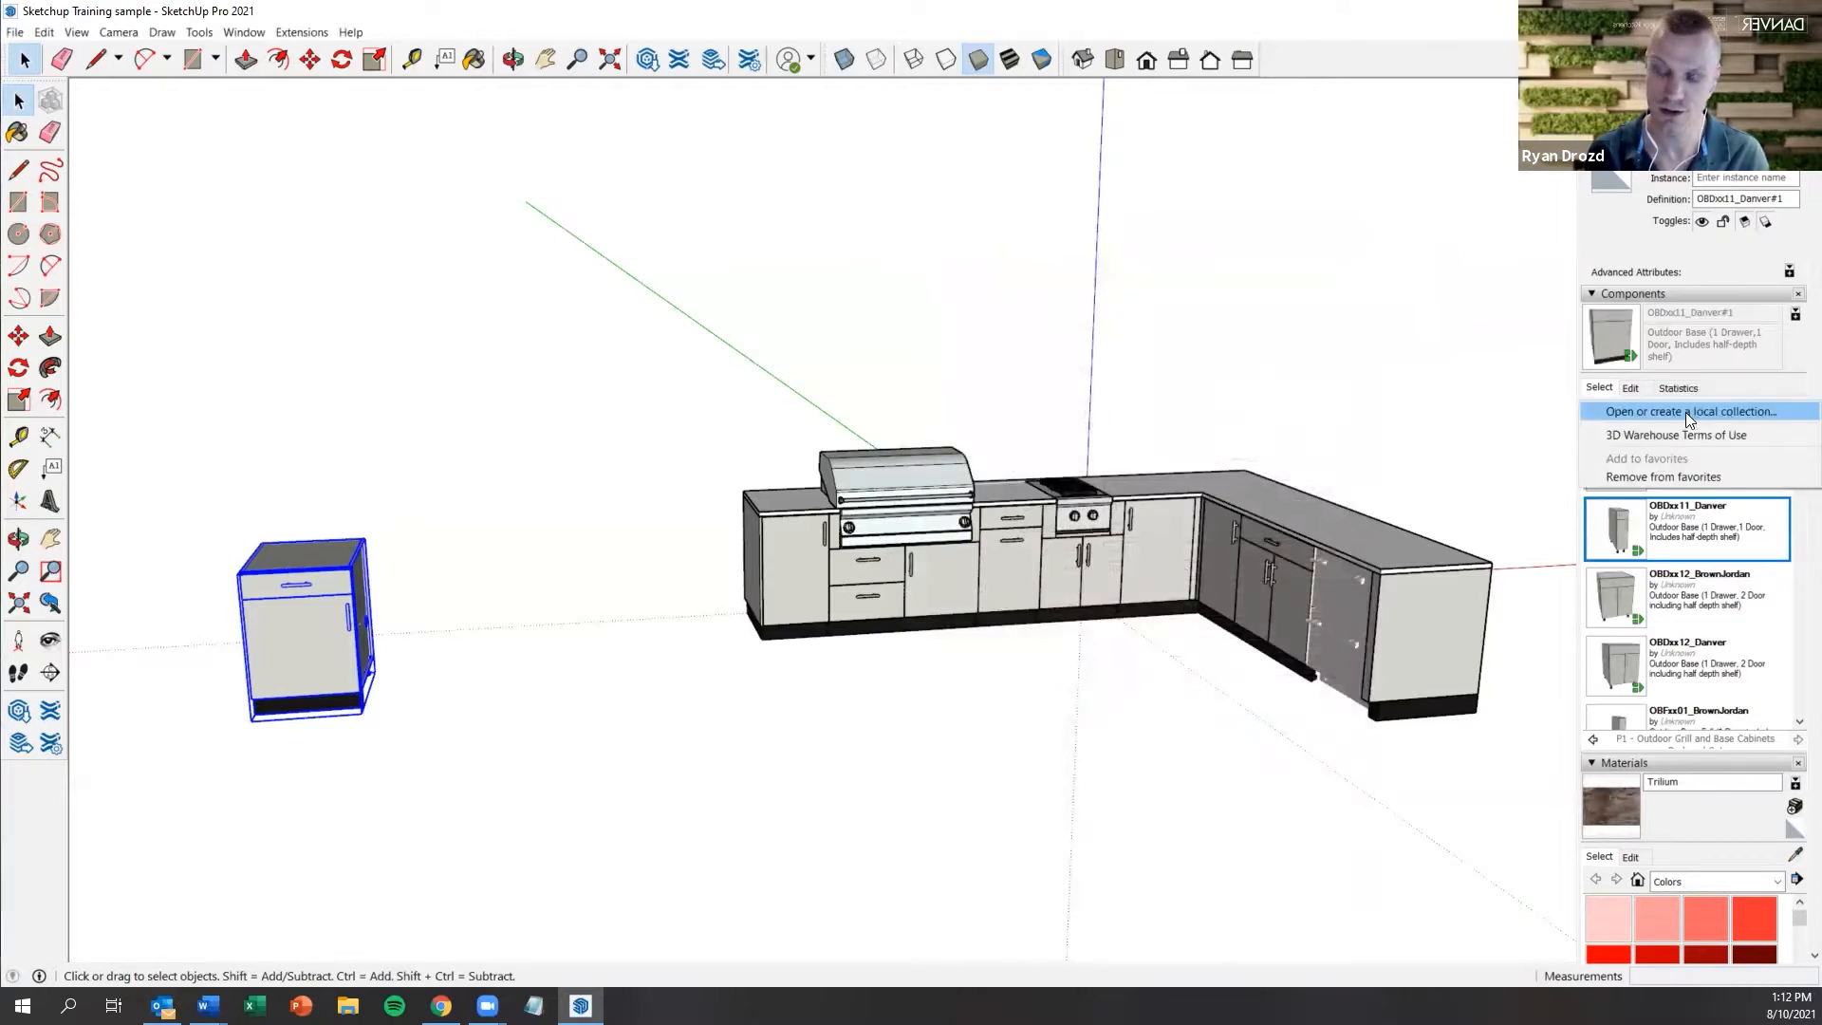
click(1685, 412)
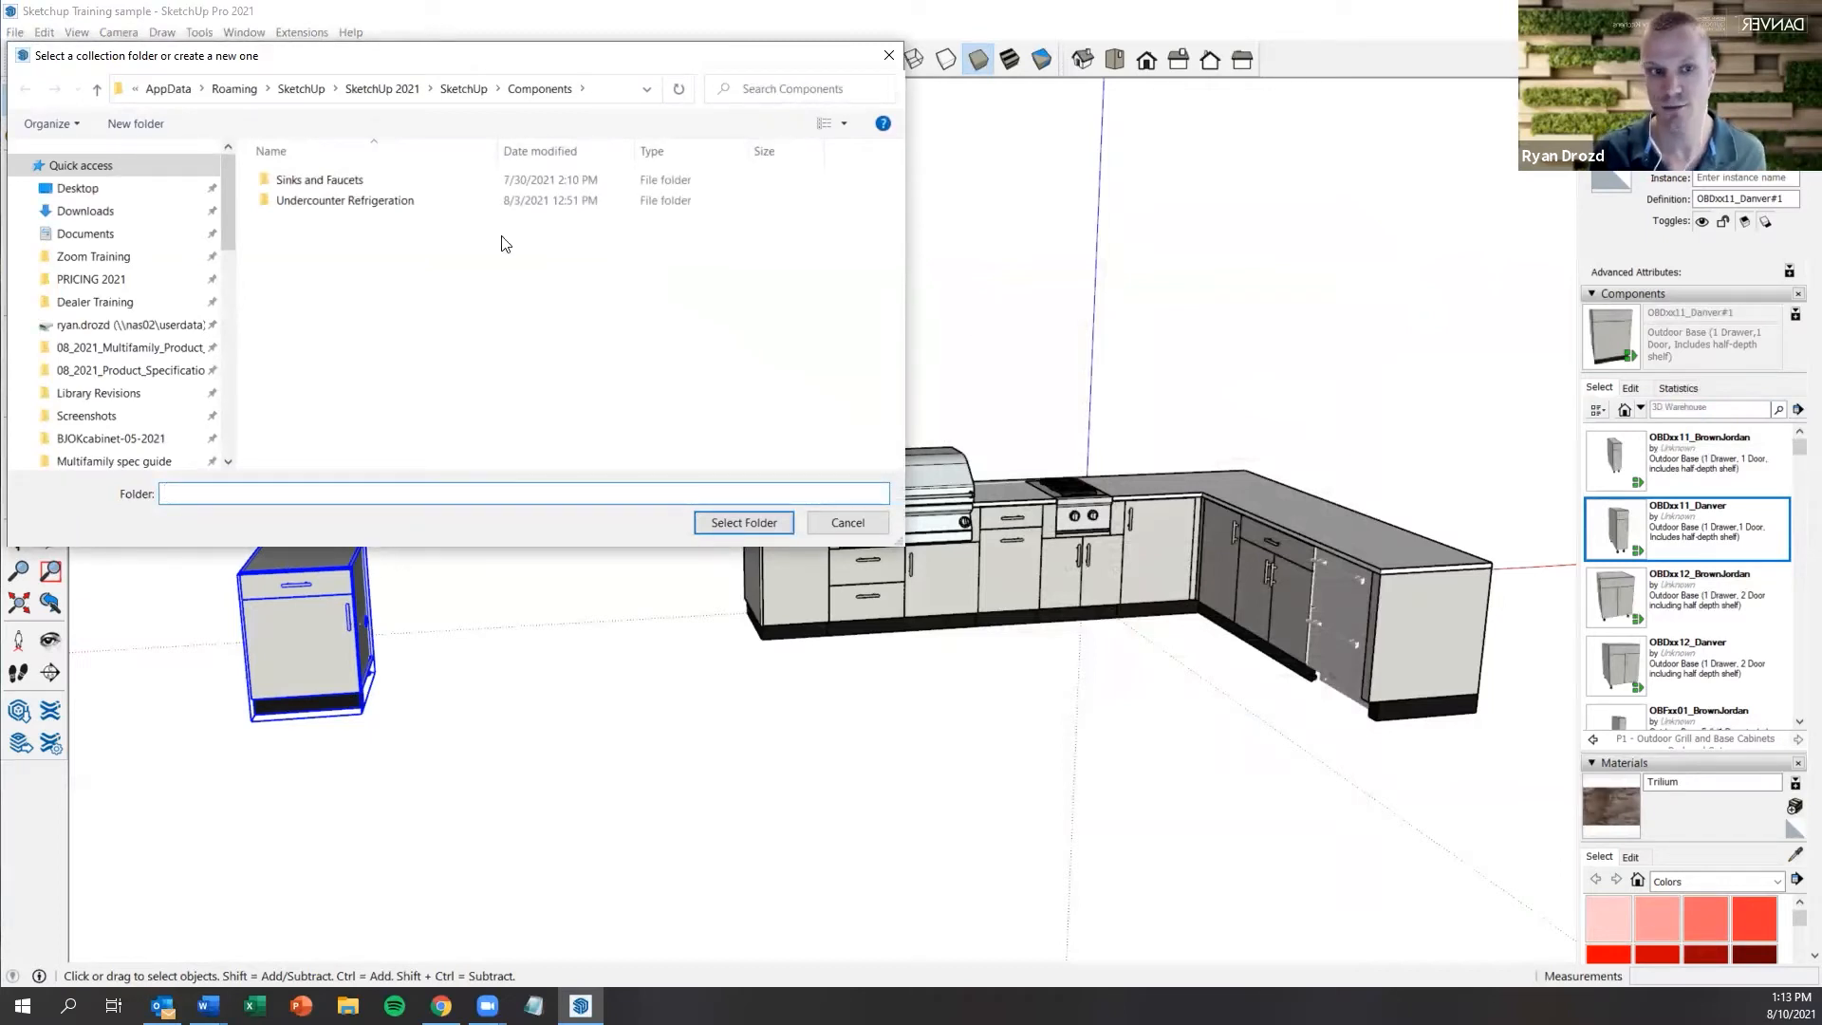
click(132, 188)
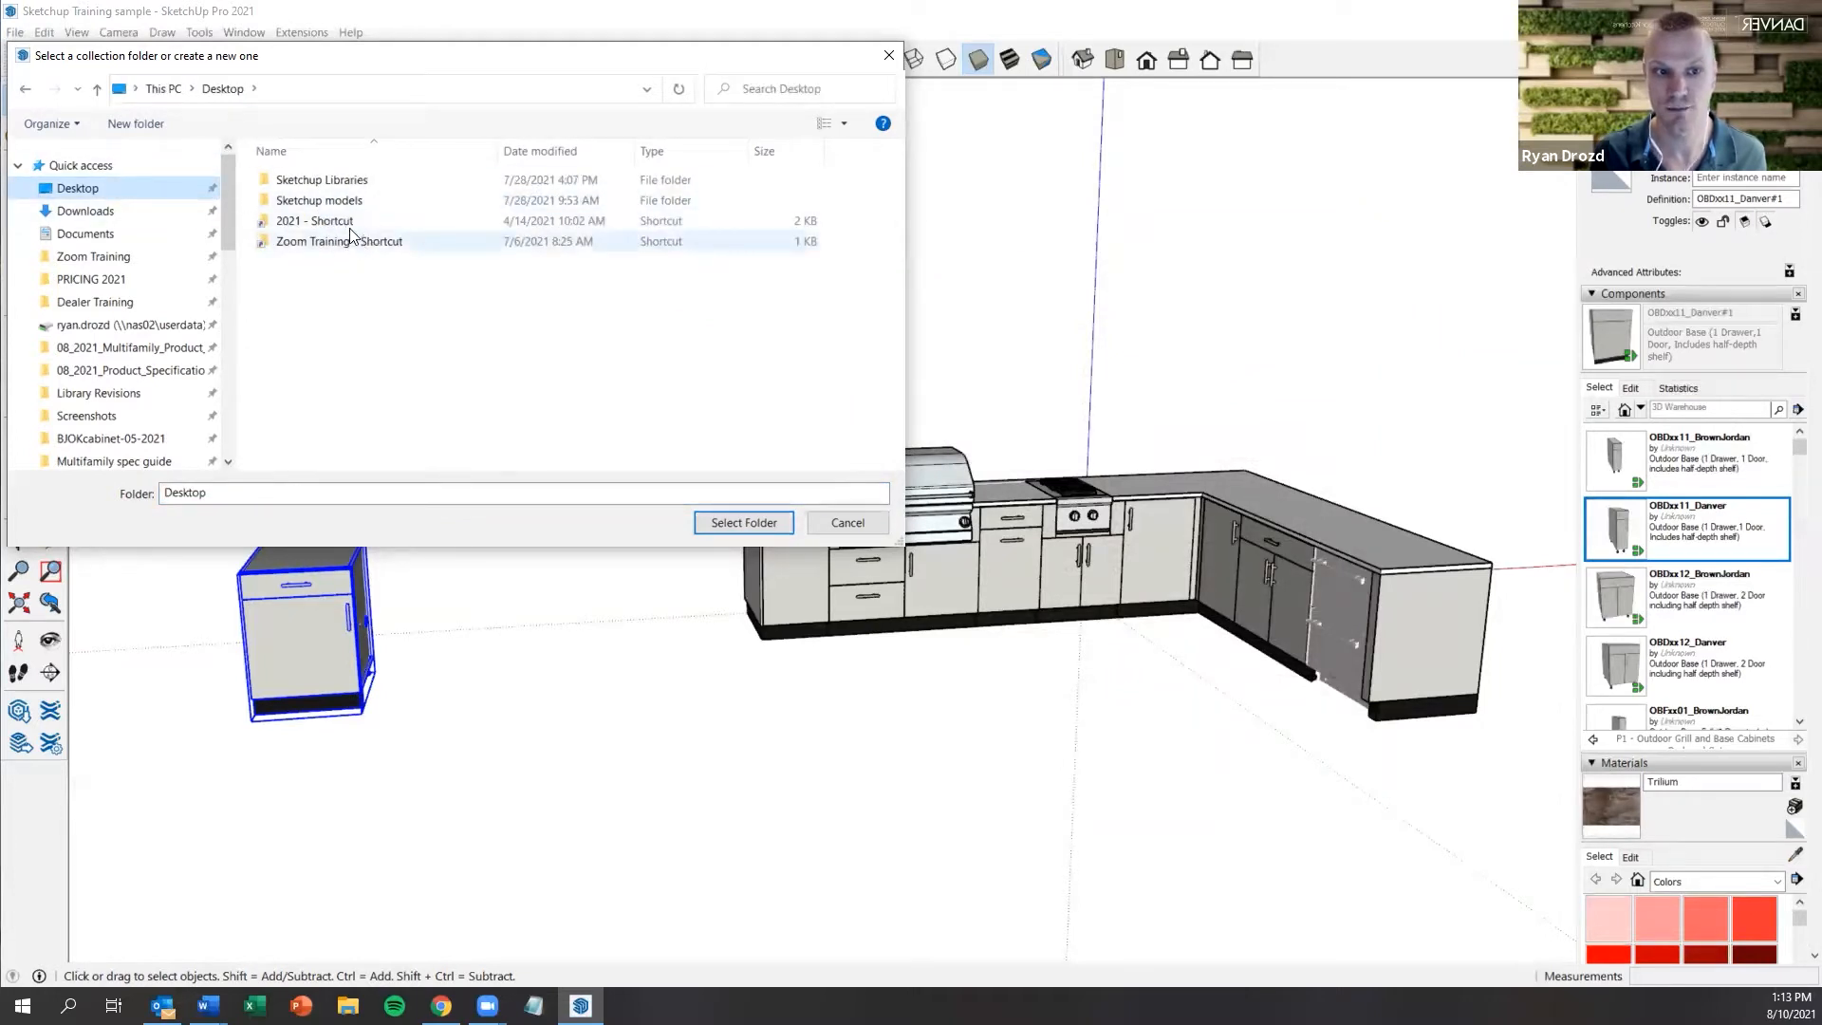
click(323, 180)
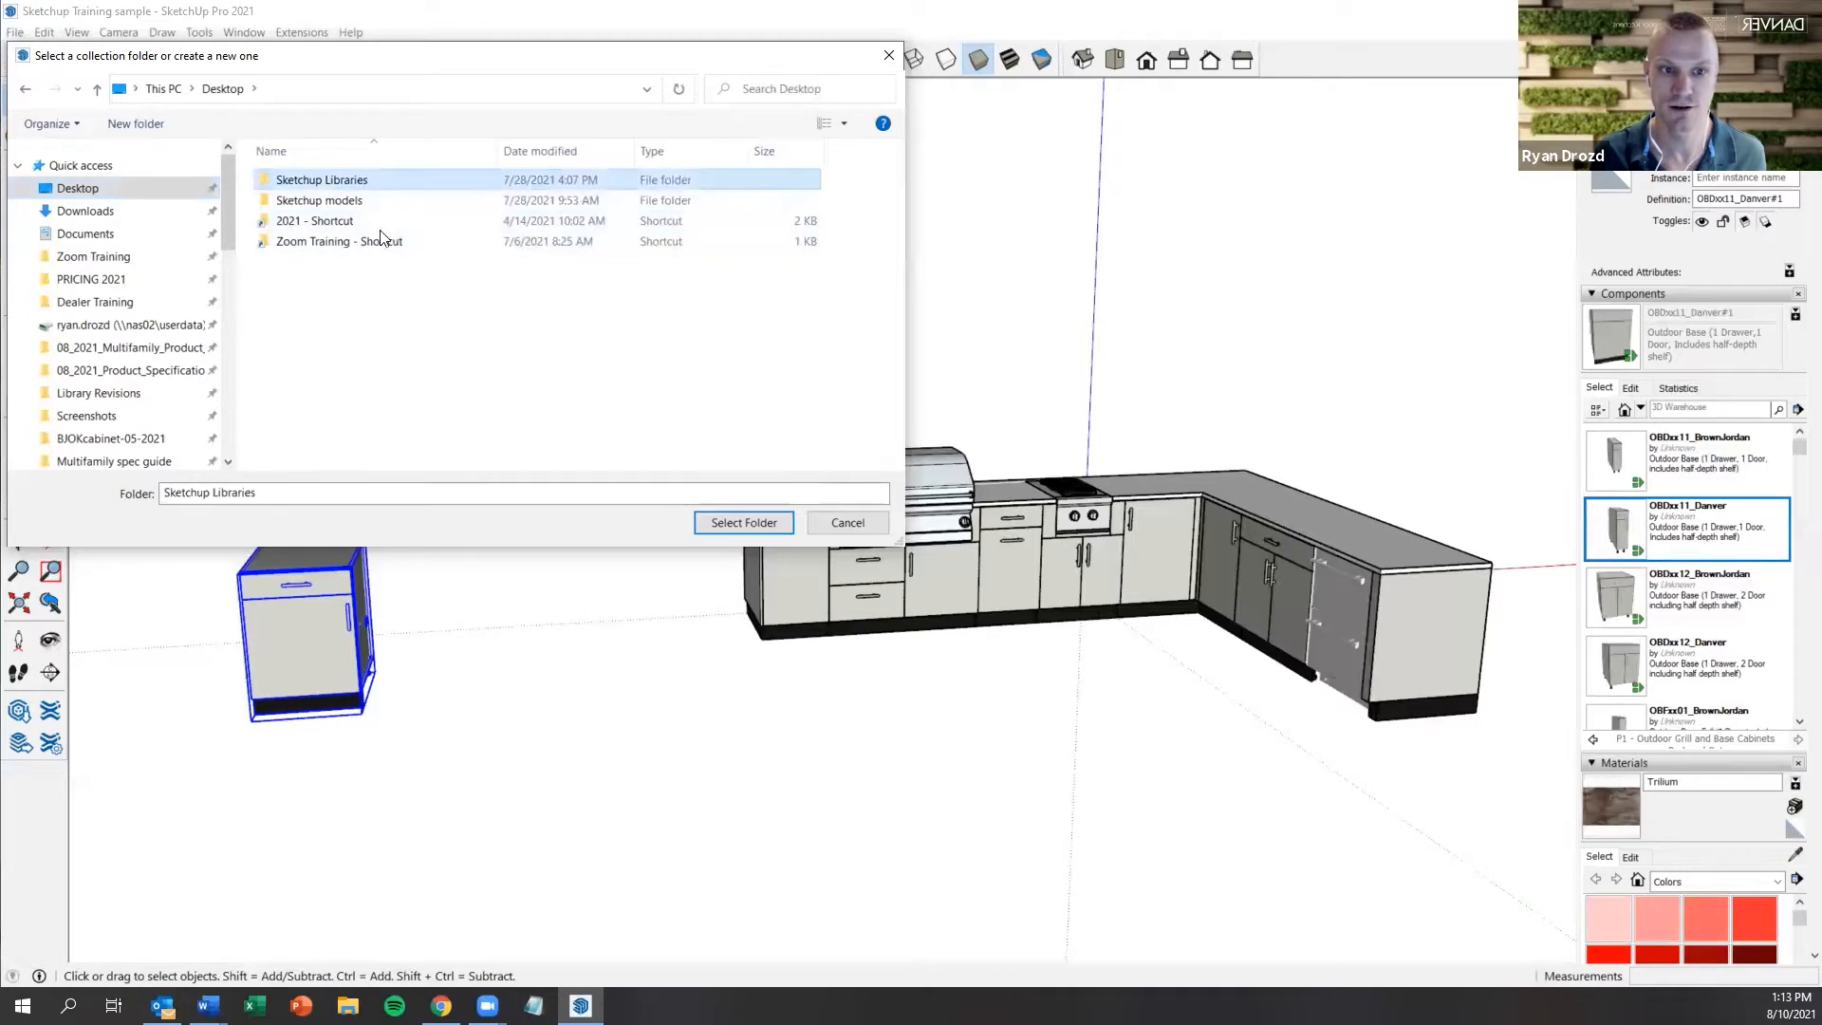
click(825, 522)
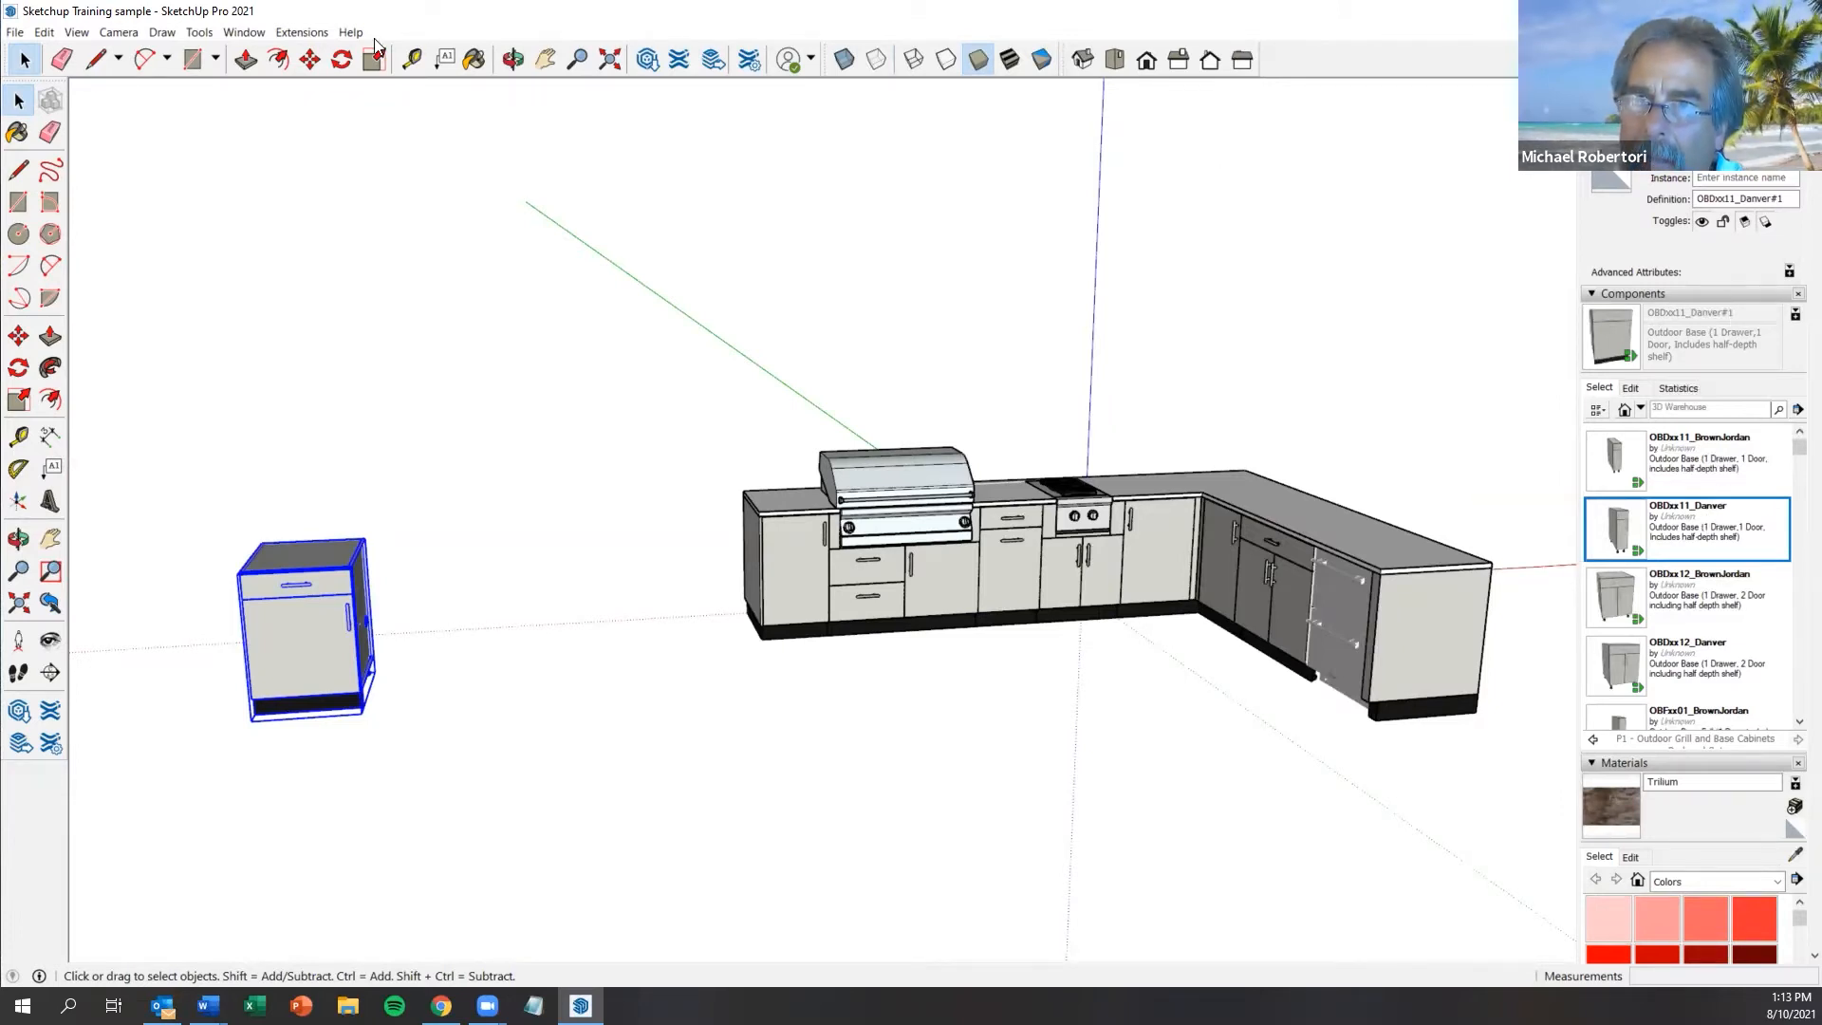
Examine the Components entry of the default tray and the command for opening or creating a local collection
click(200, 32)
mouse_move(264, 38)
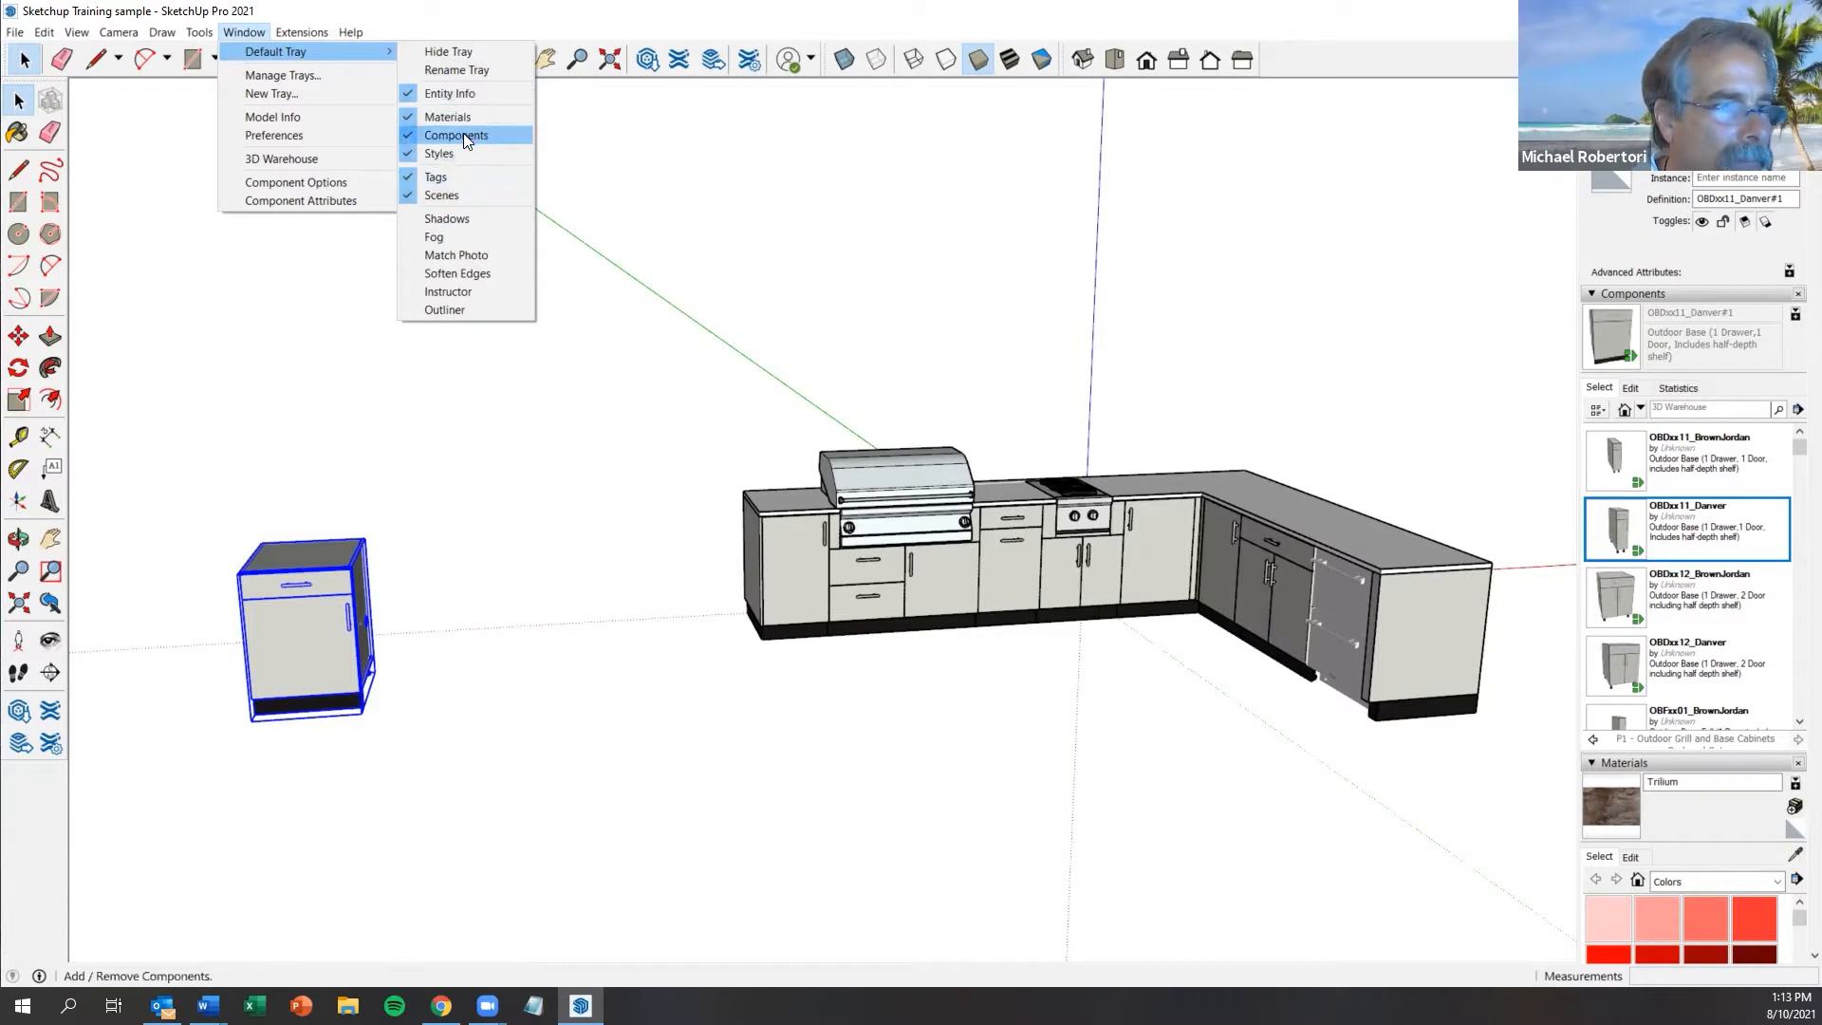
click(1797, 410)
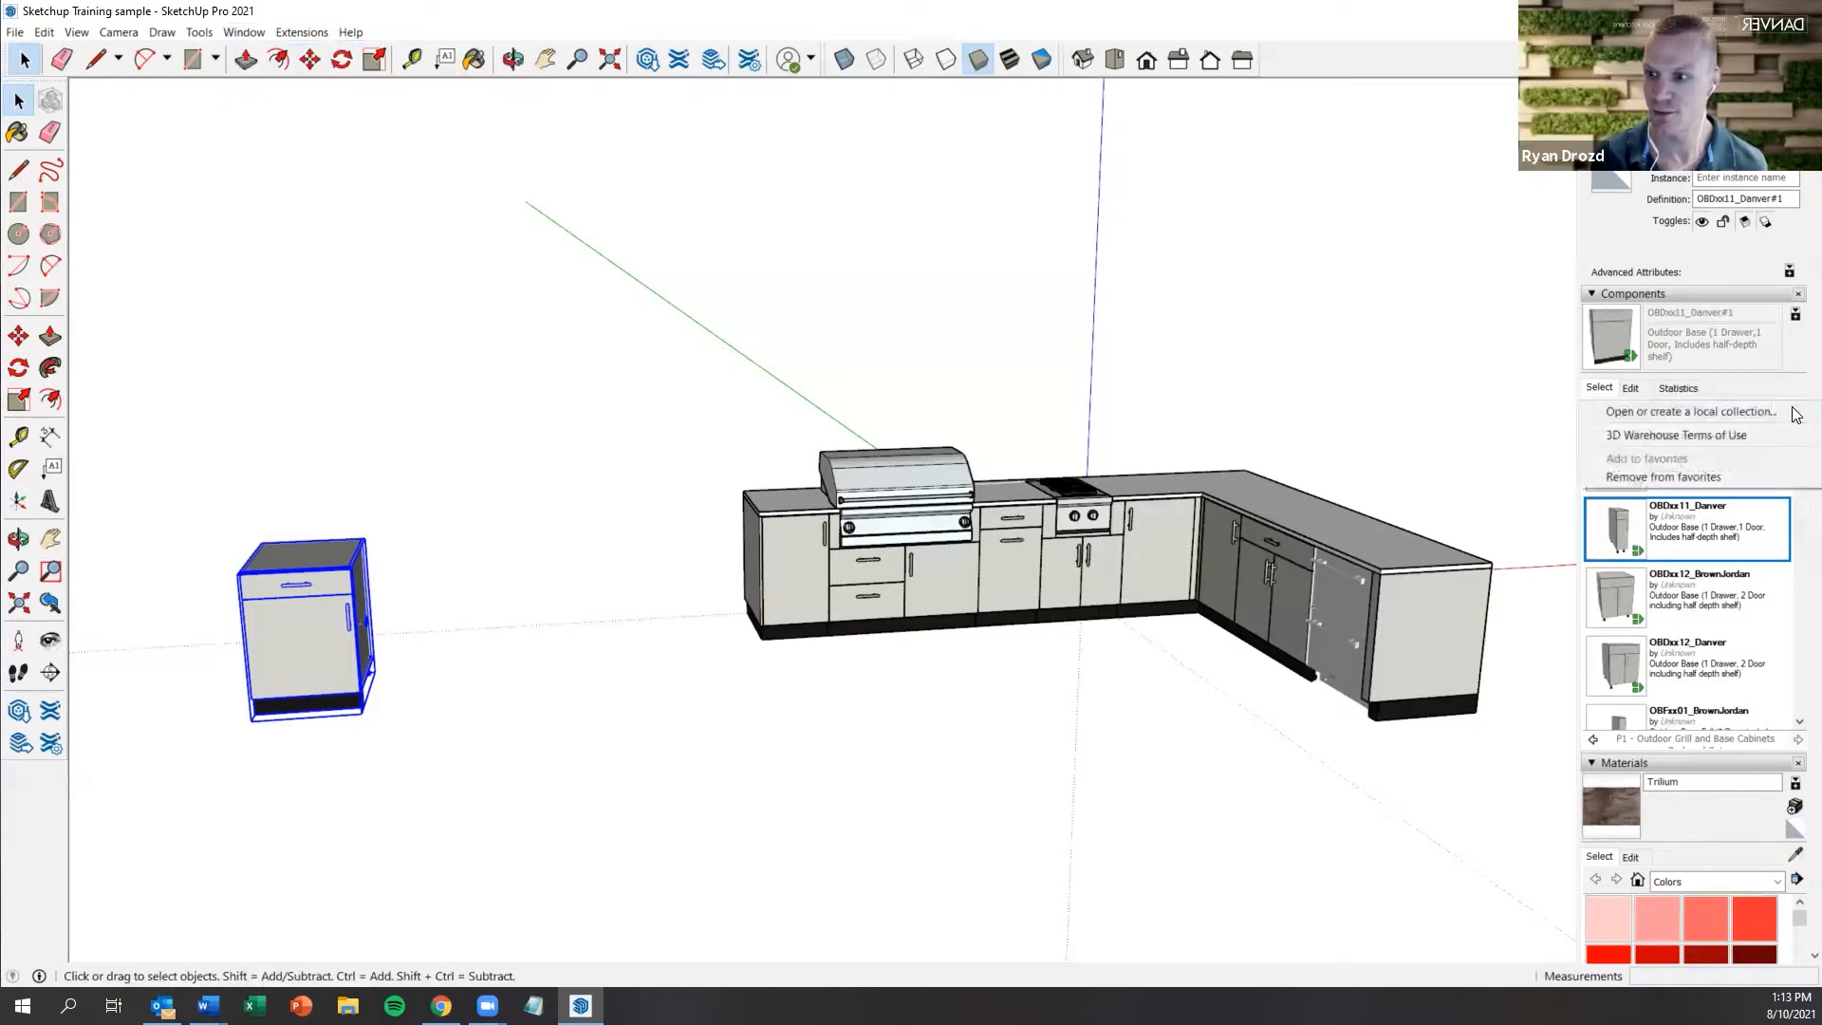
click(1763, 359)
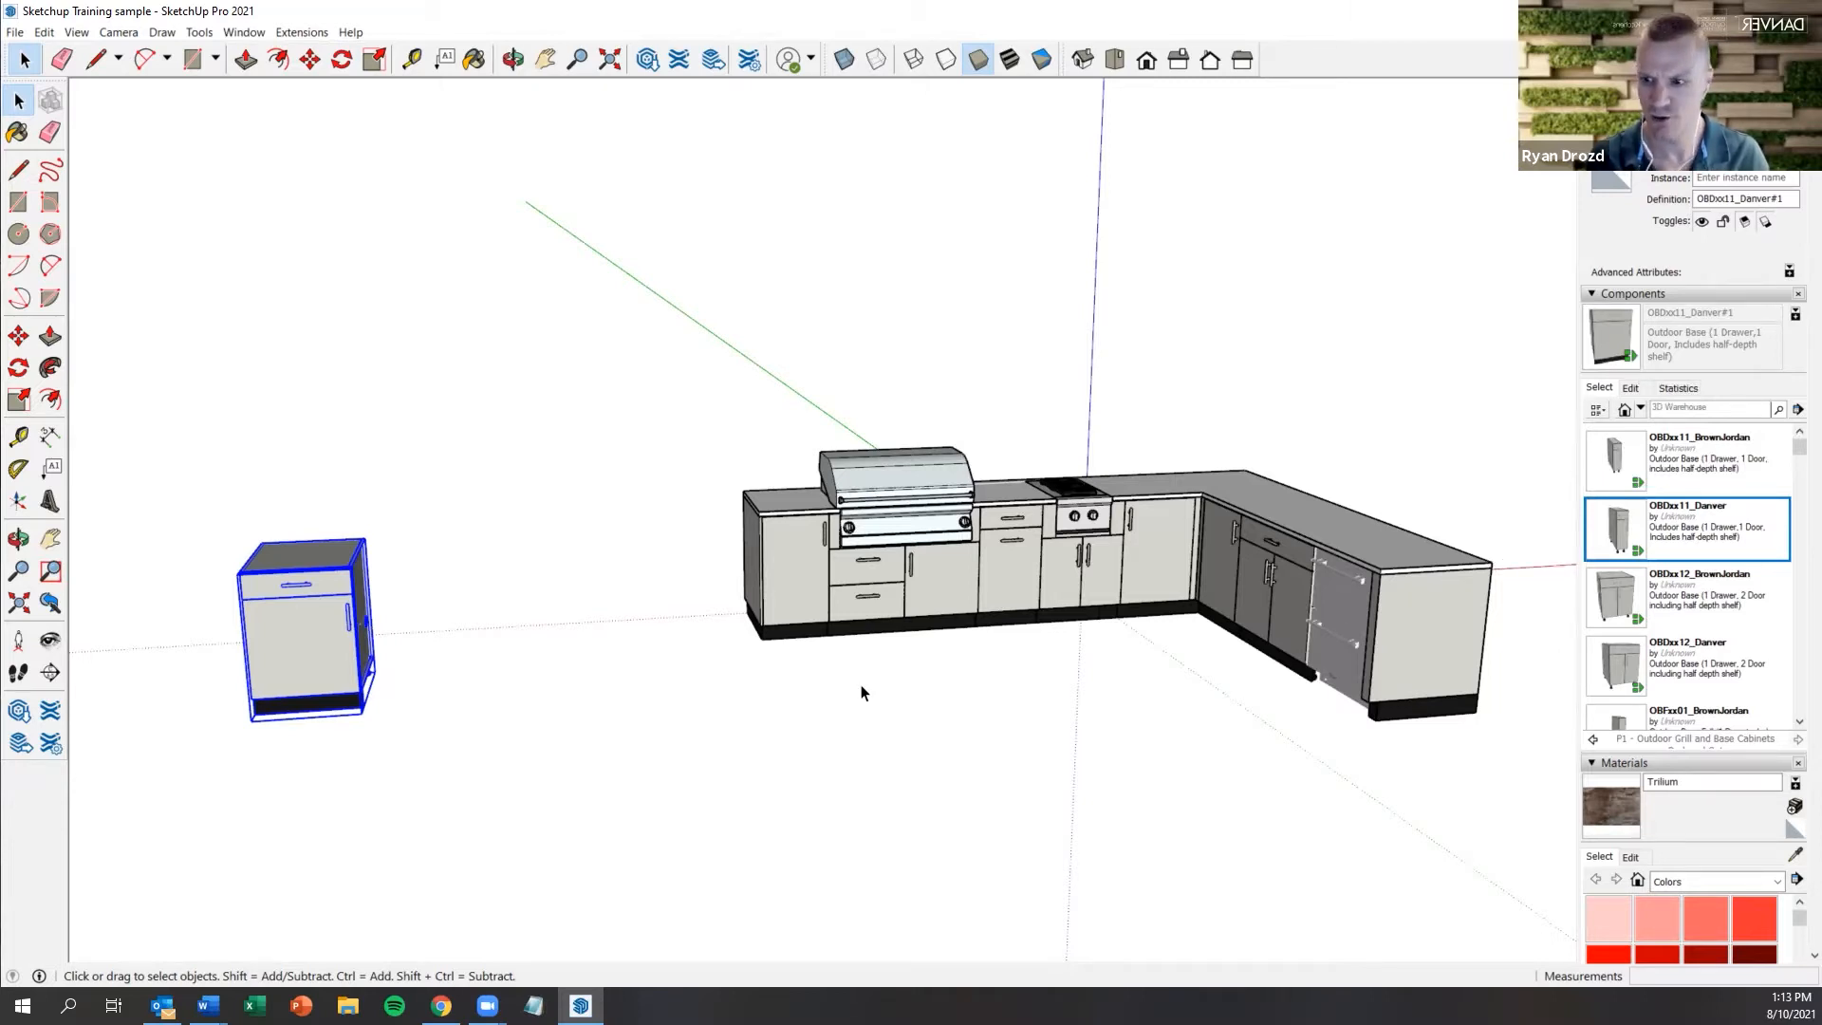
Examine the placed cabinet from its other side and review the list of favorite and recent component collections
scroll(376, 730, down, 1)
middle_drag(376, 731, 435, 718)
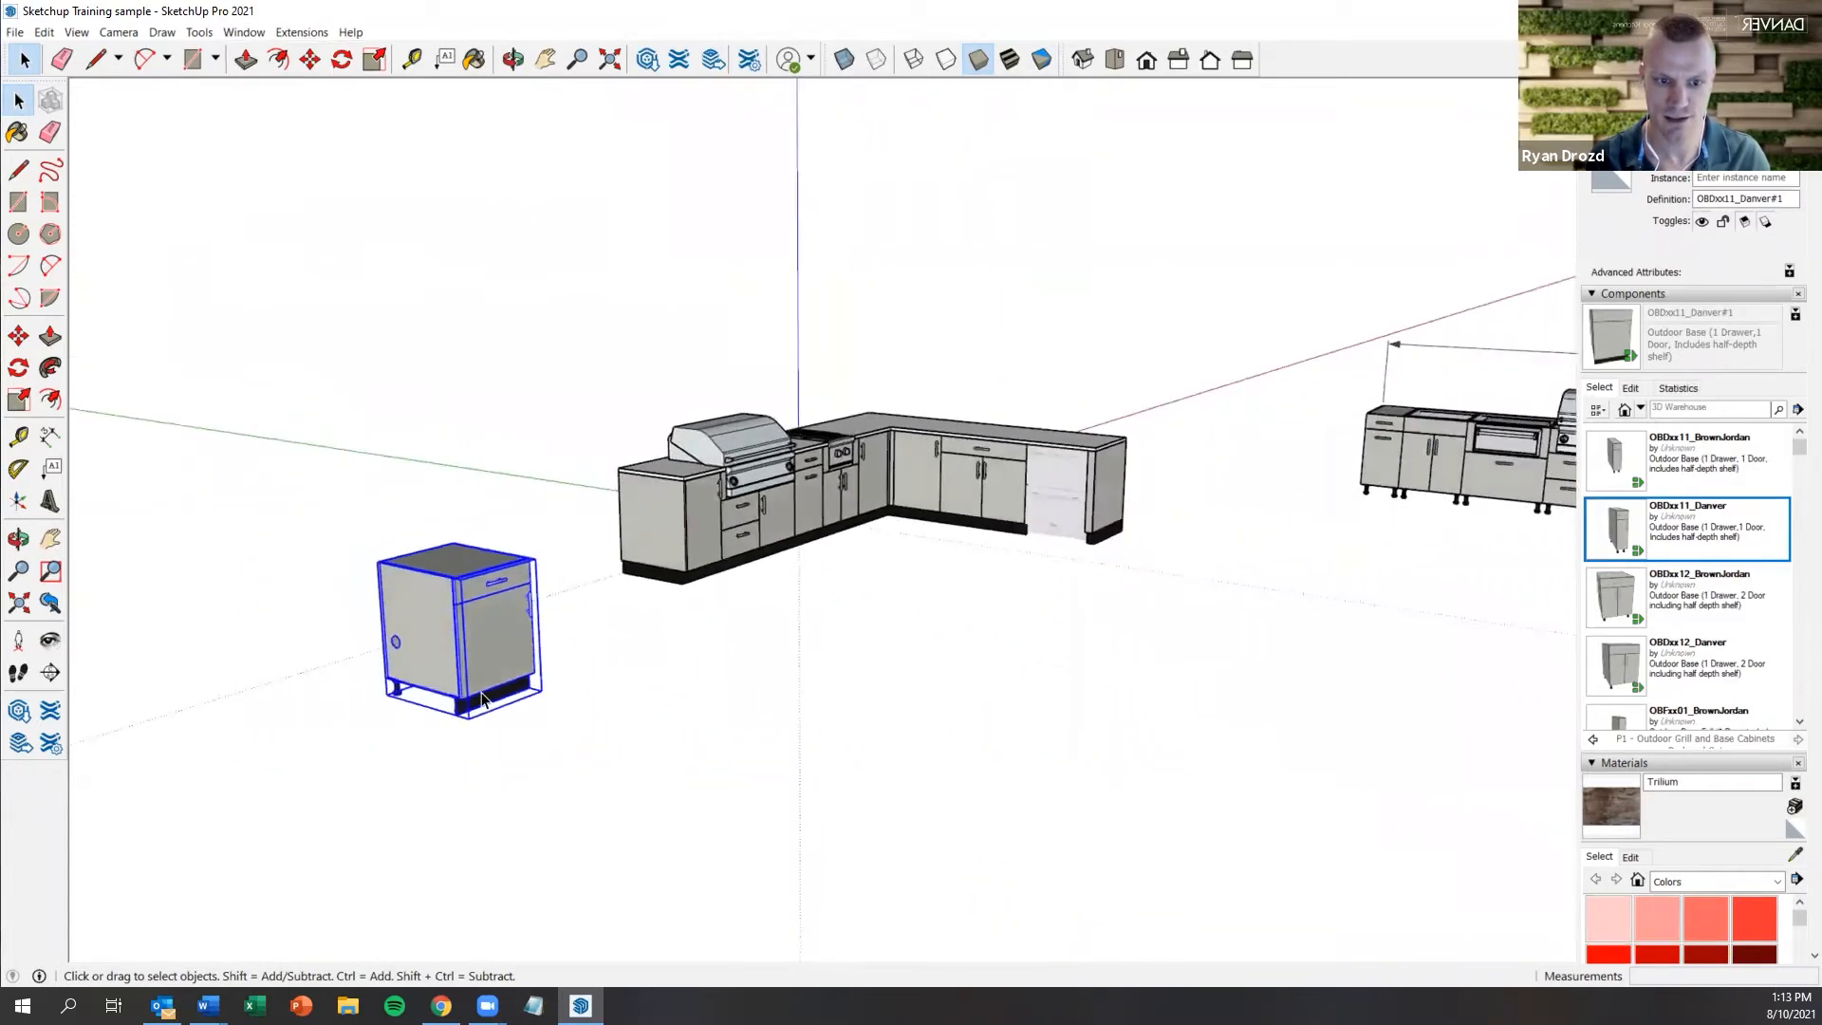
scroll(435, 718, up, 1)
click(1641, 409)
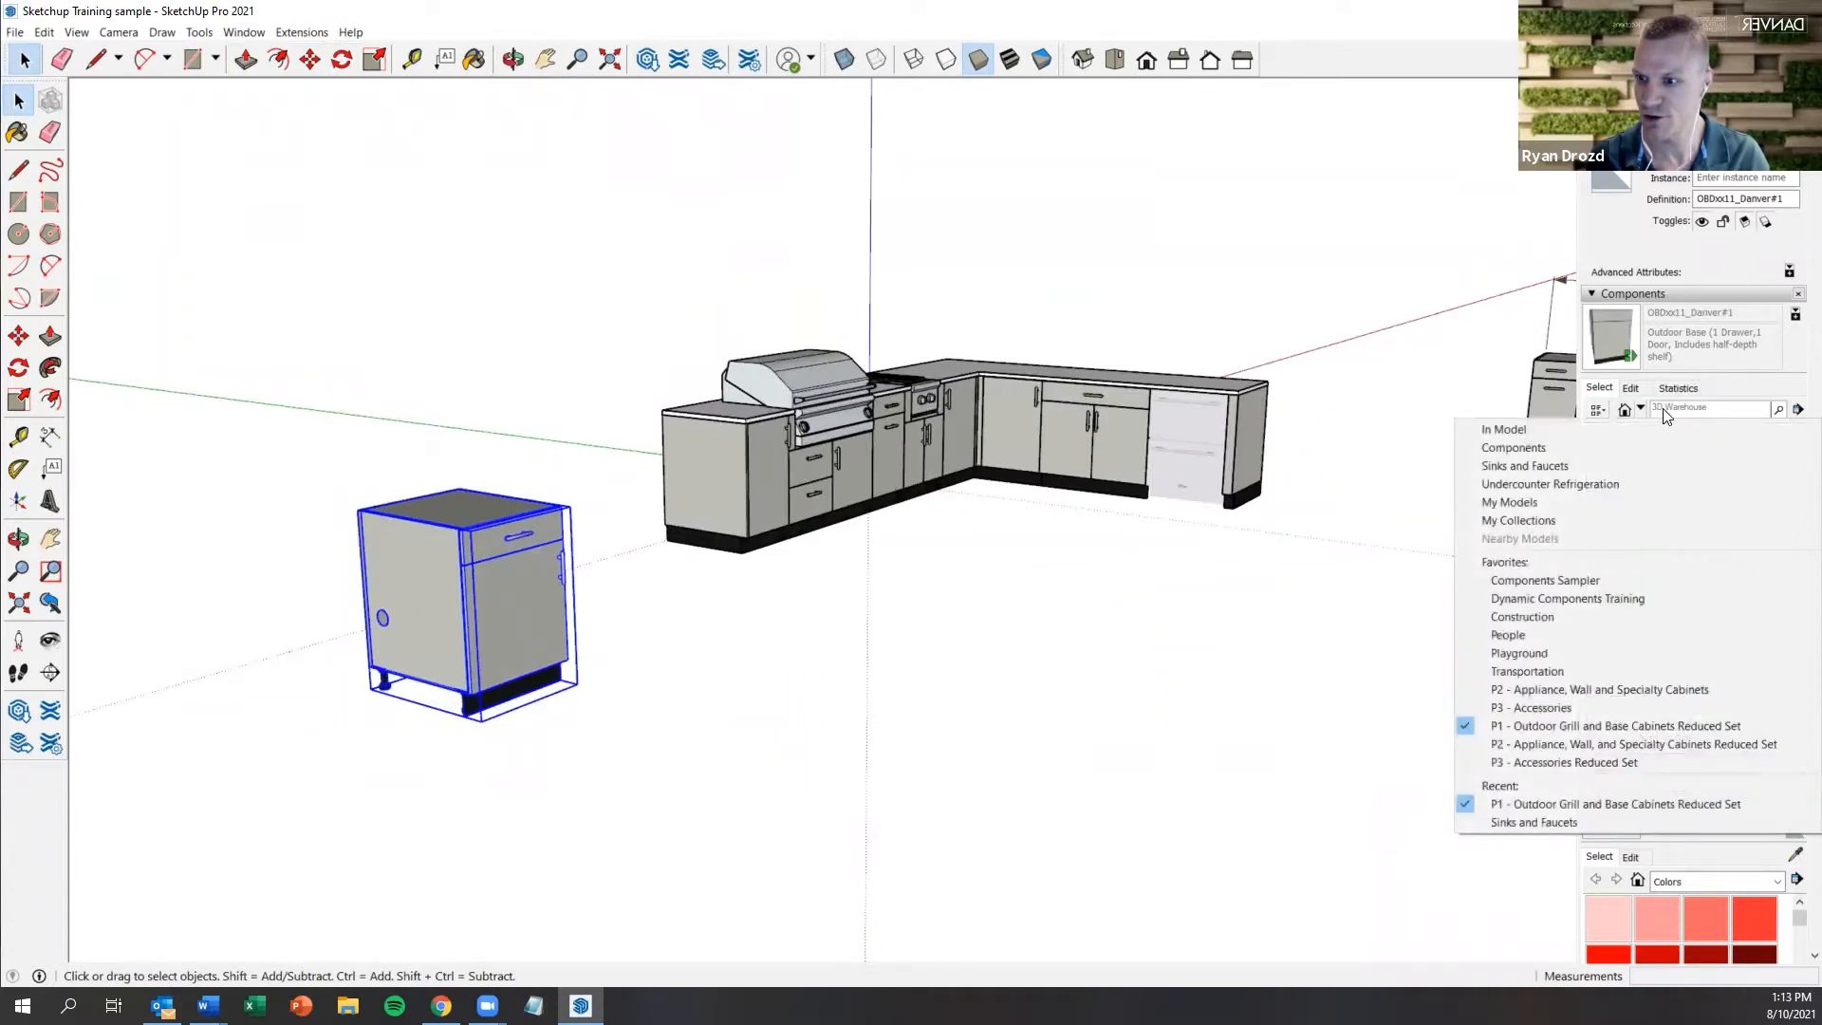
click(1665, 406)
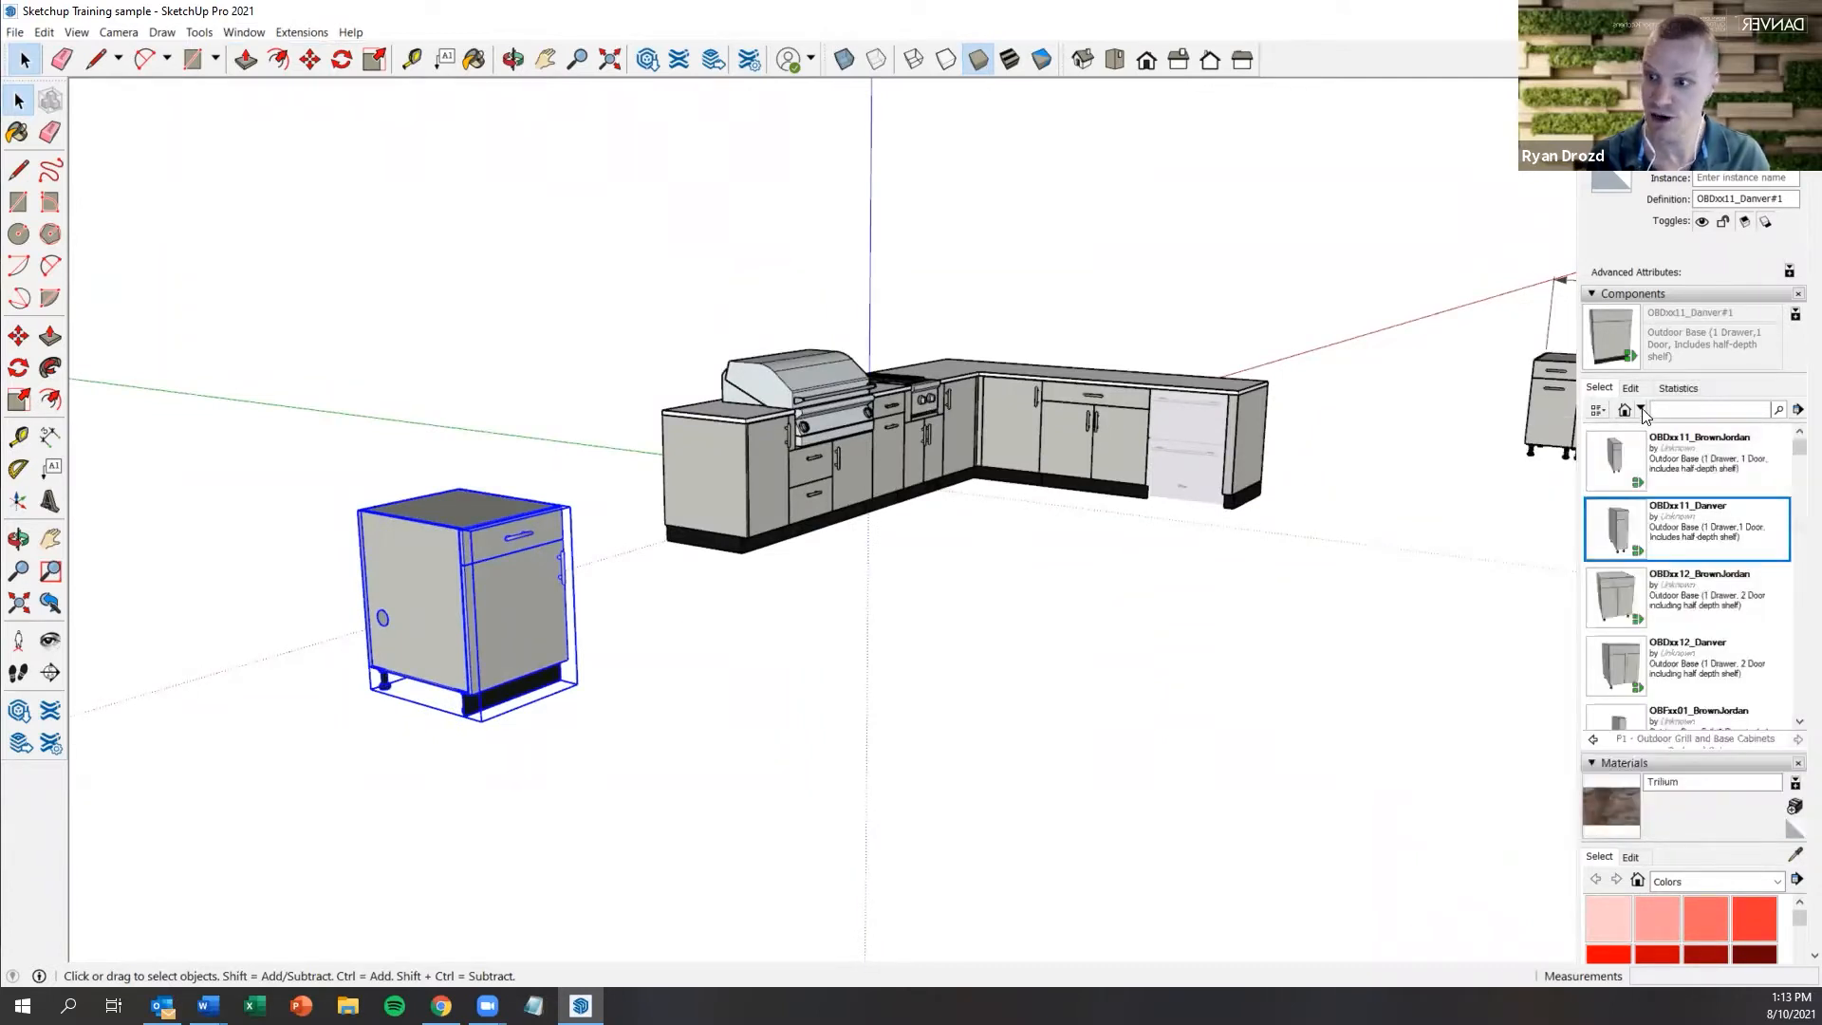
Switch the component library to the P3 - Accessories Reduced Set collection
click(1641, 410)
click(1639, 411)
click(1640, 410)
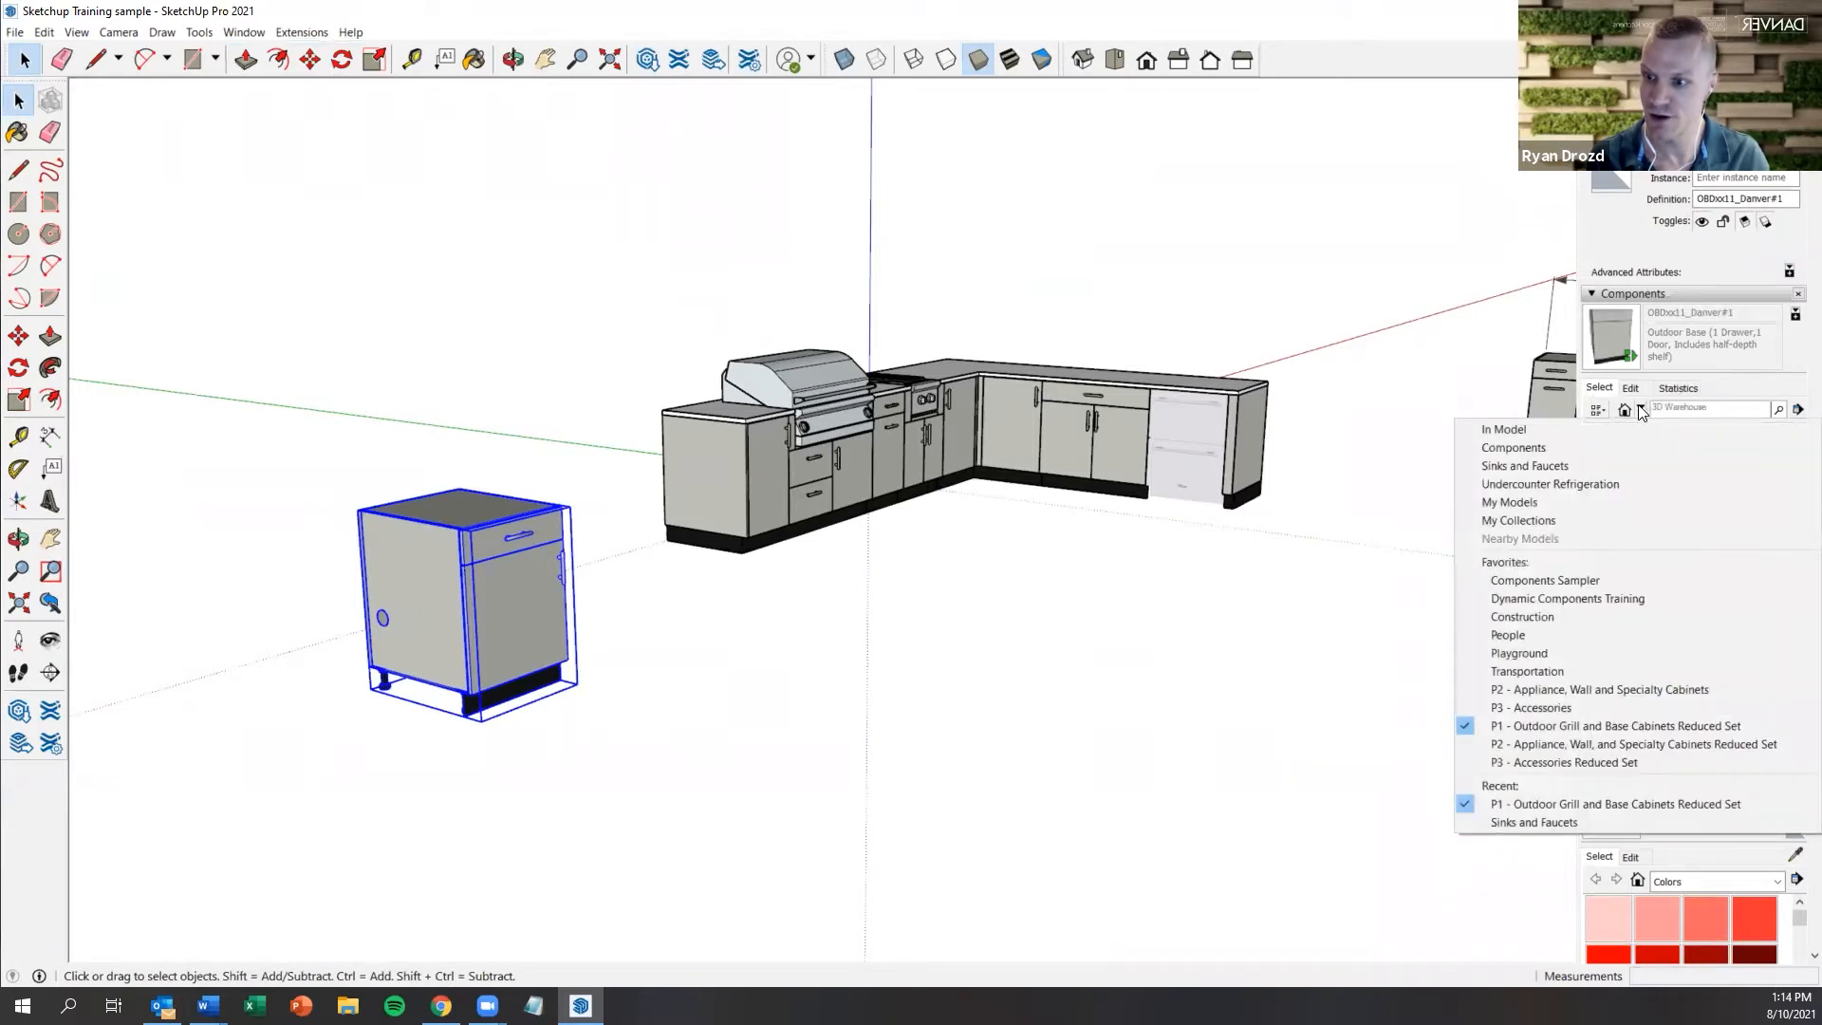
click(1527, 763)
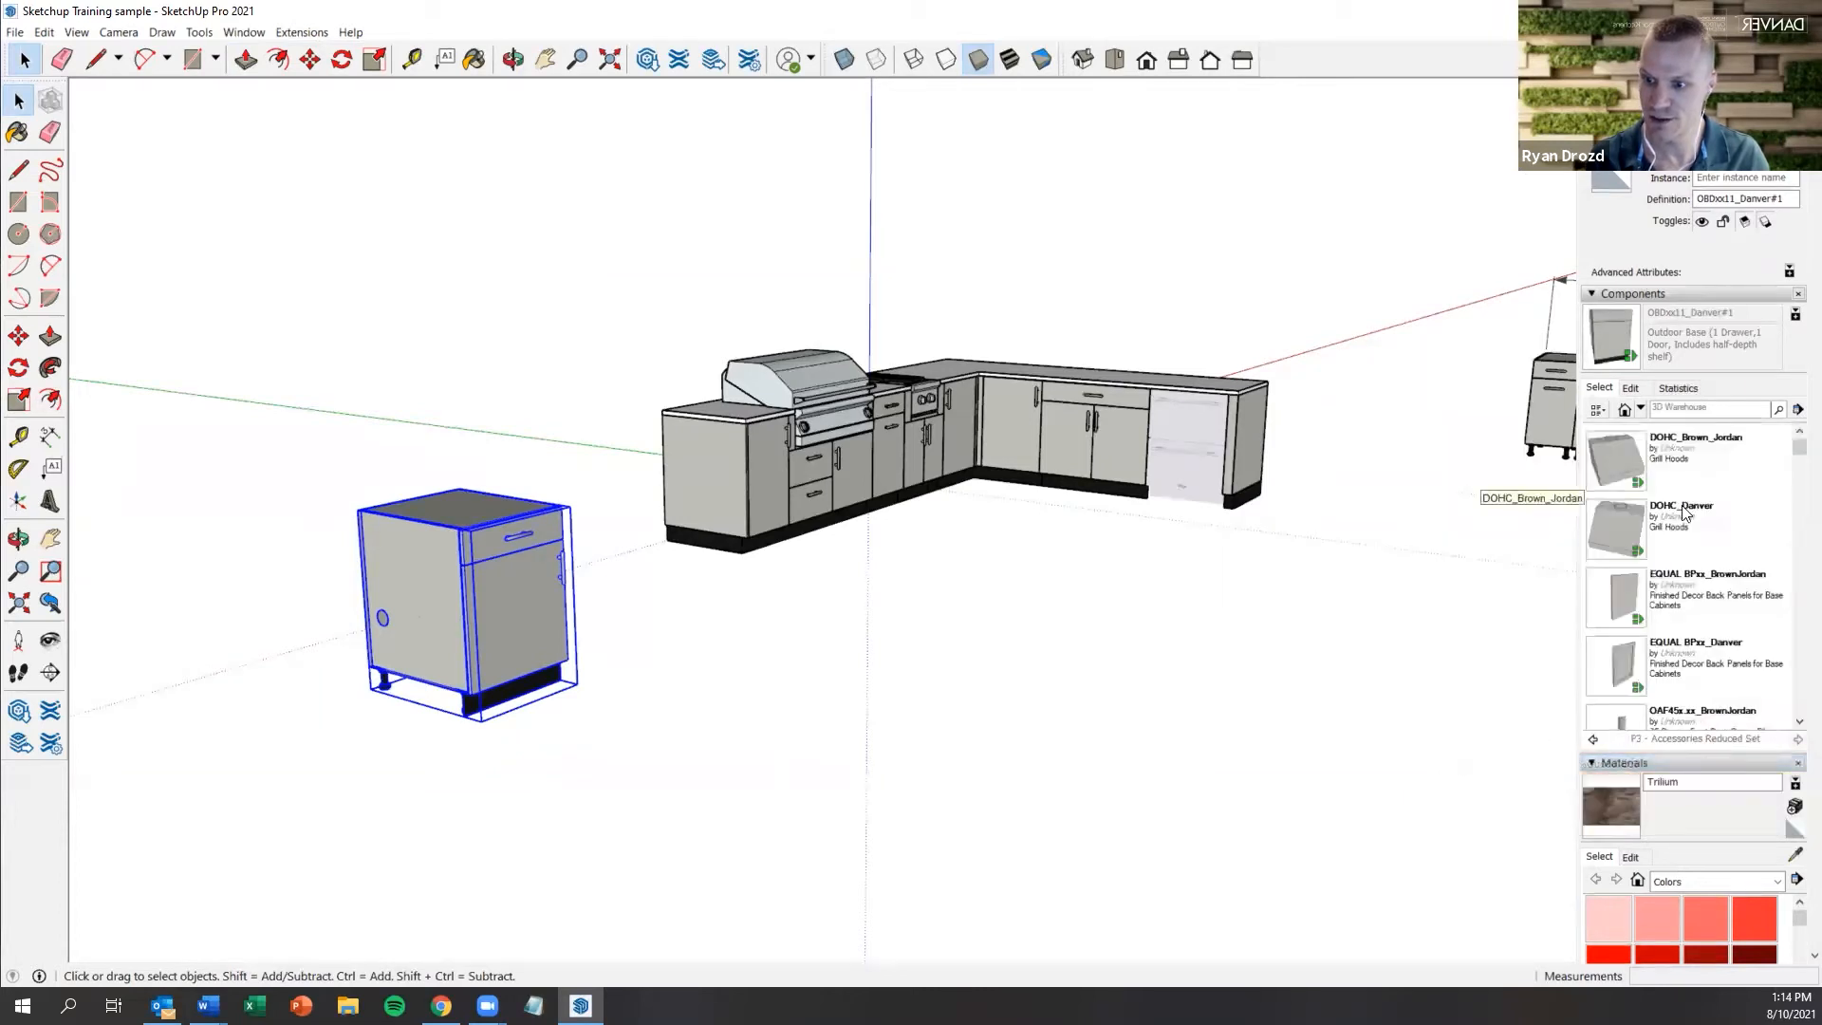
Find the OSPxx_BrownJordan finished side panel among the accessories and place it against the exposed left side of the standalone cabinet
scroll(1725, 534, down, 10)
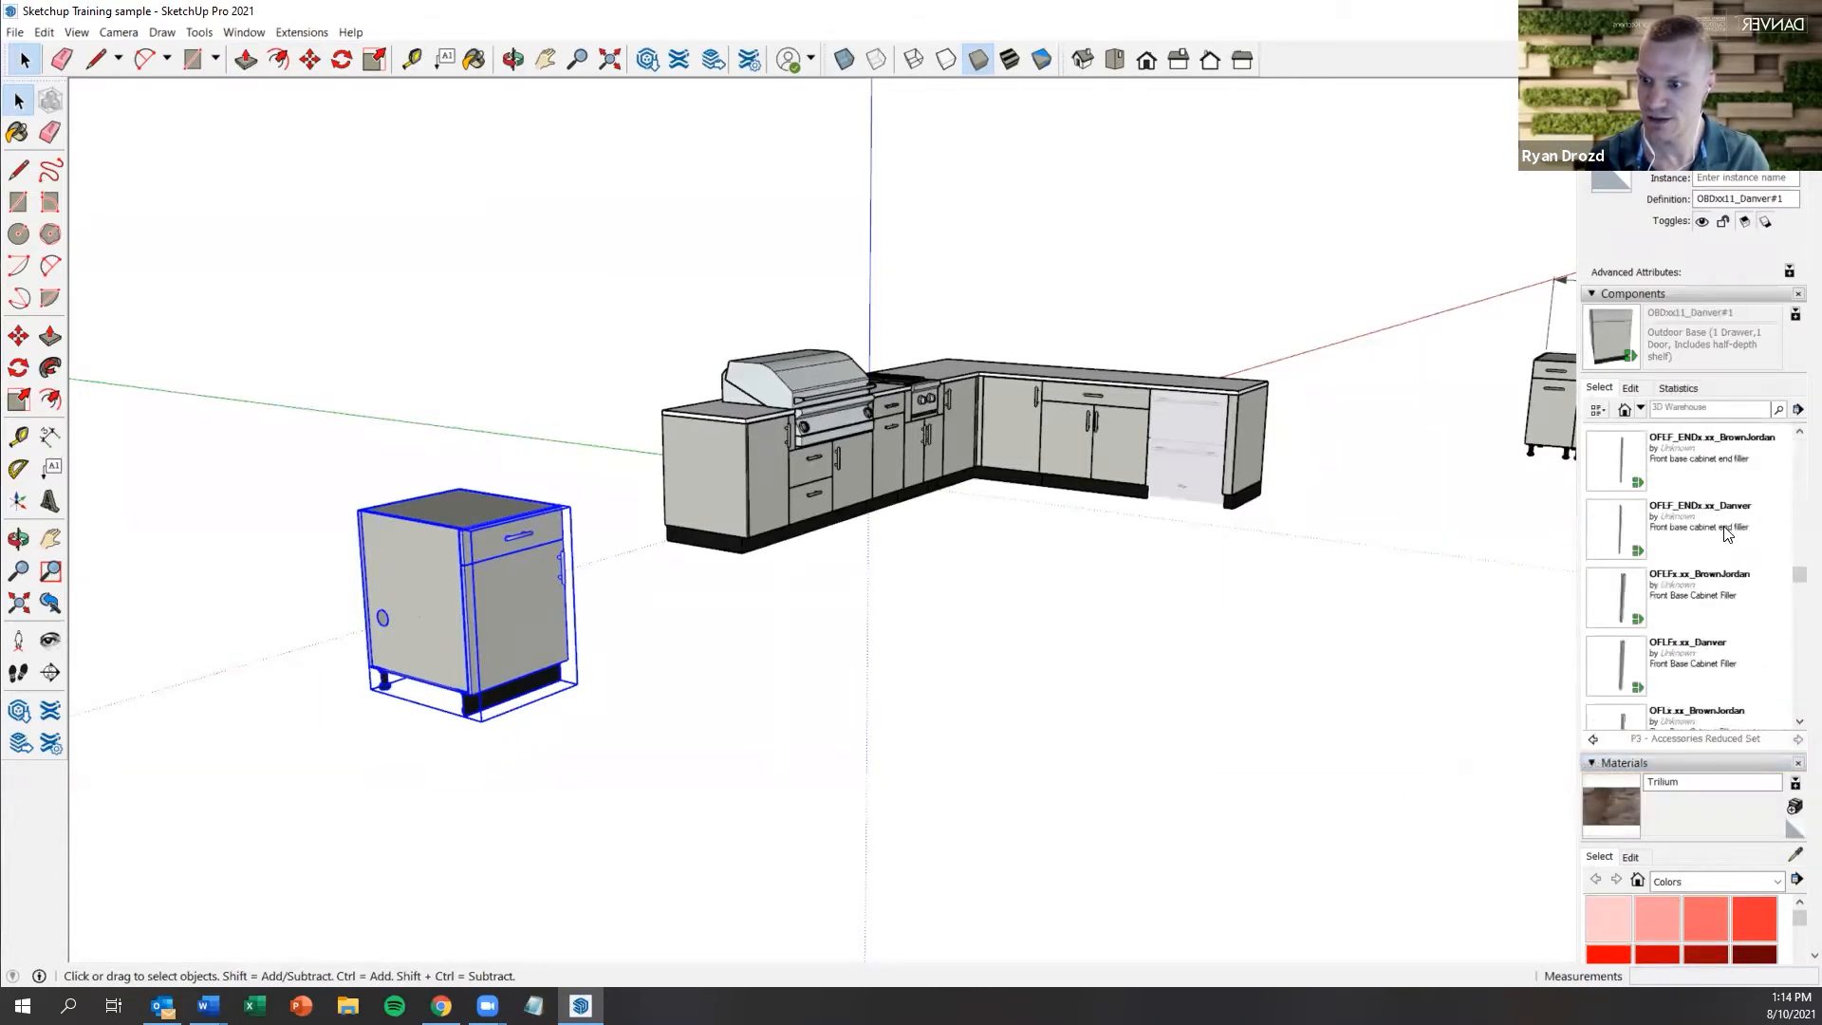
scroll(1725, 534, up, 3)
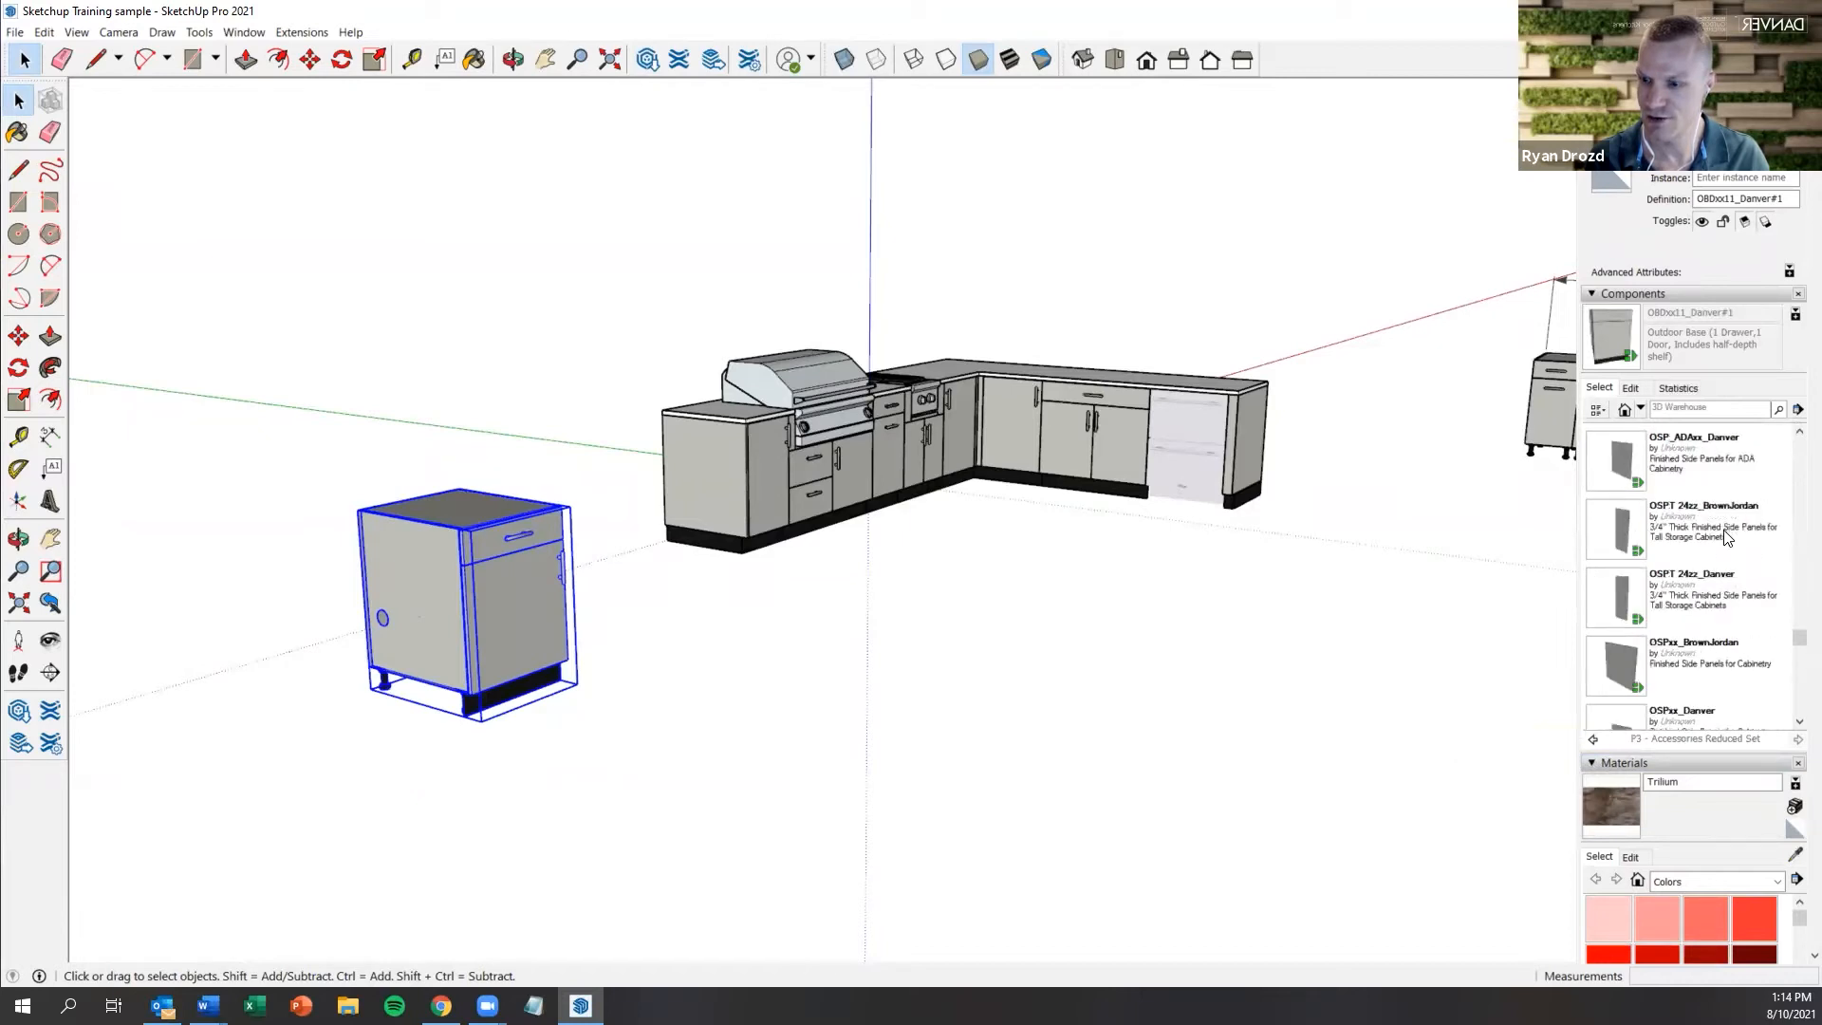
scroll(1725, 580, down, 1)
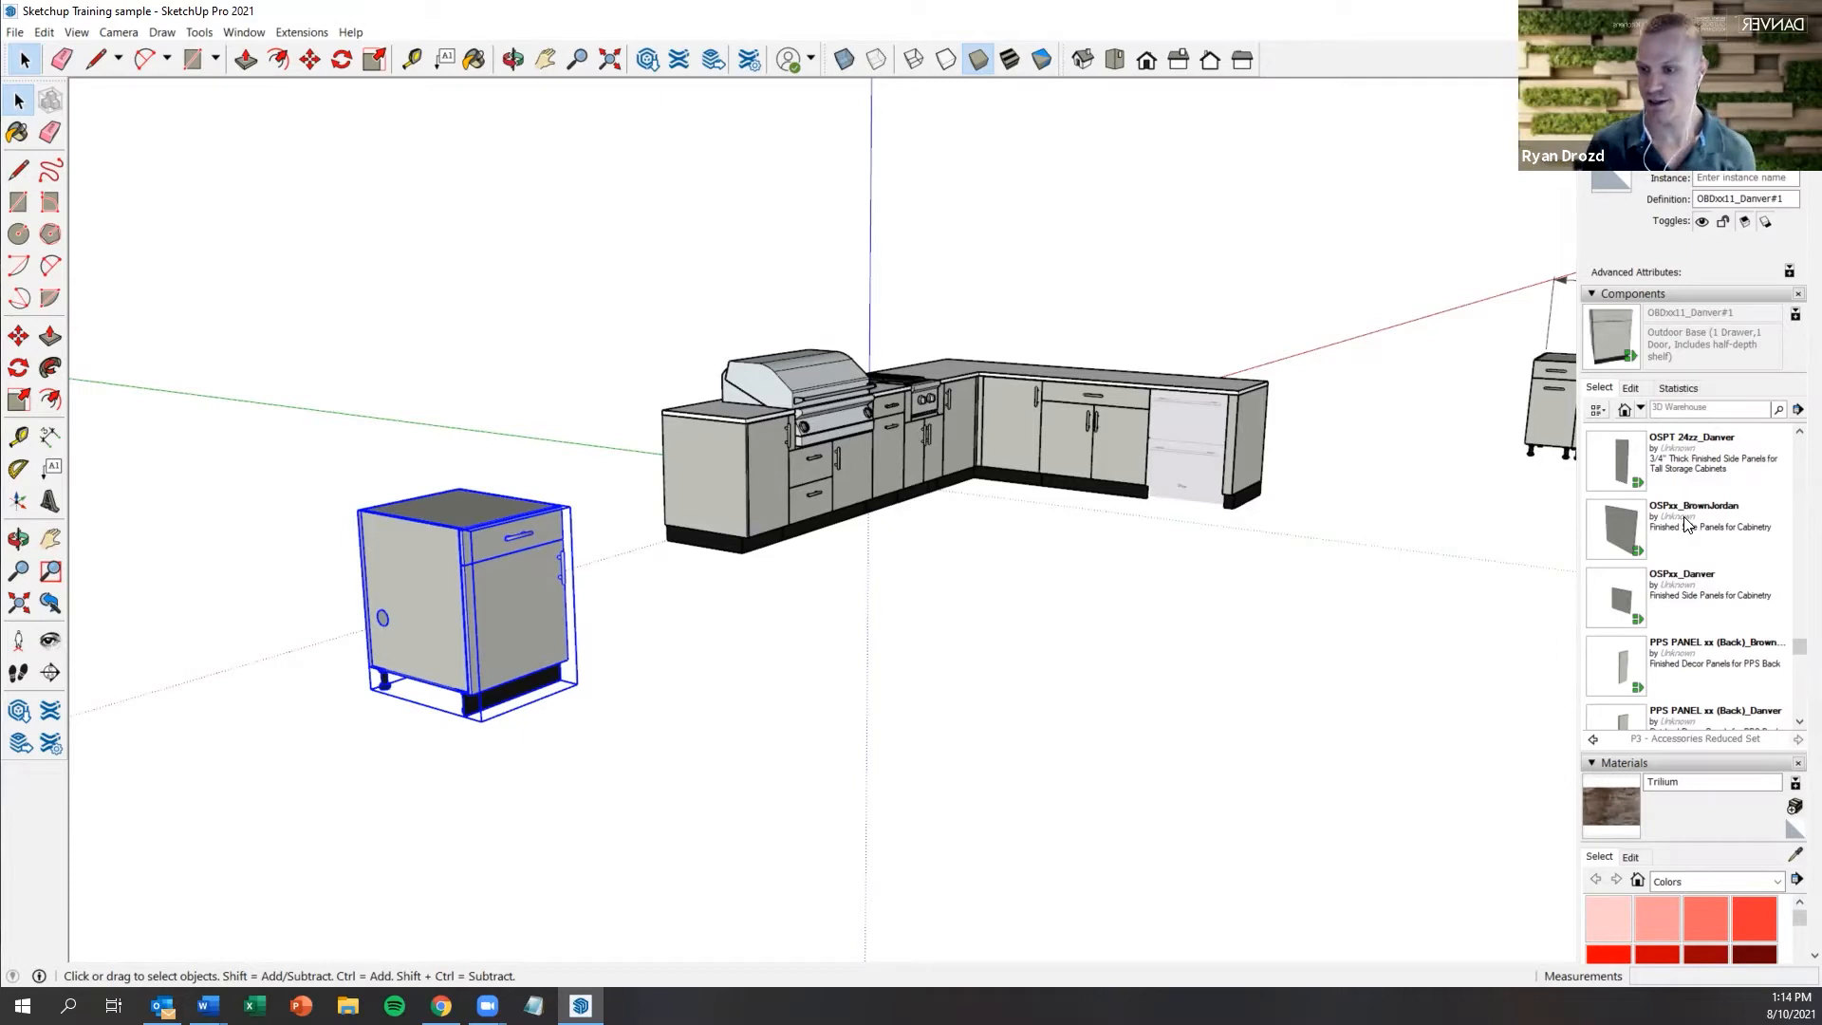
click(1686, 525)
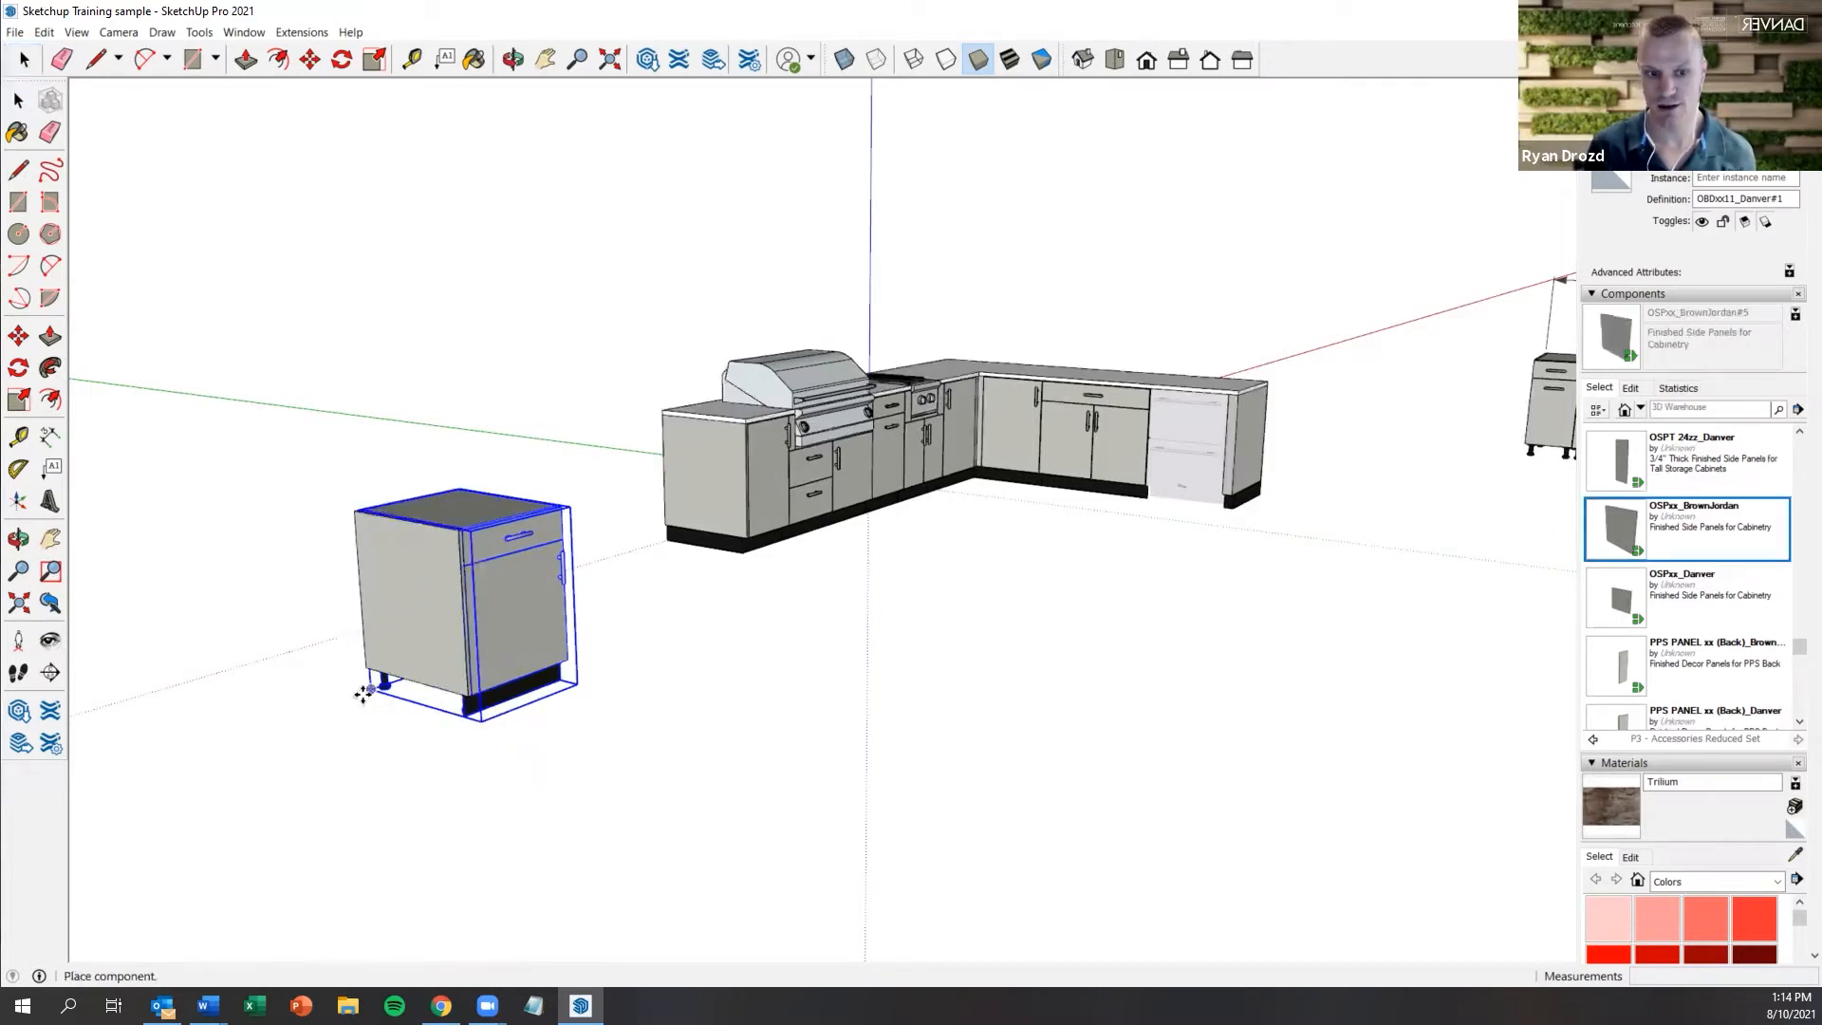
click(360, 688)
Move the side panel by its top rear corner to snap it onto the cabinet's matching top rear corner
key(m)
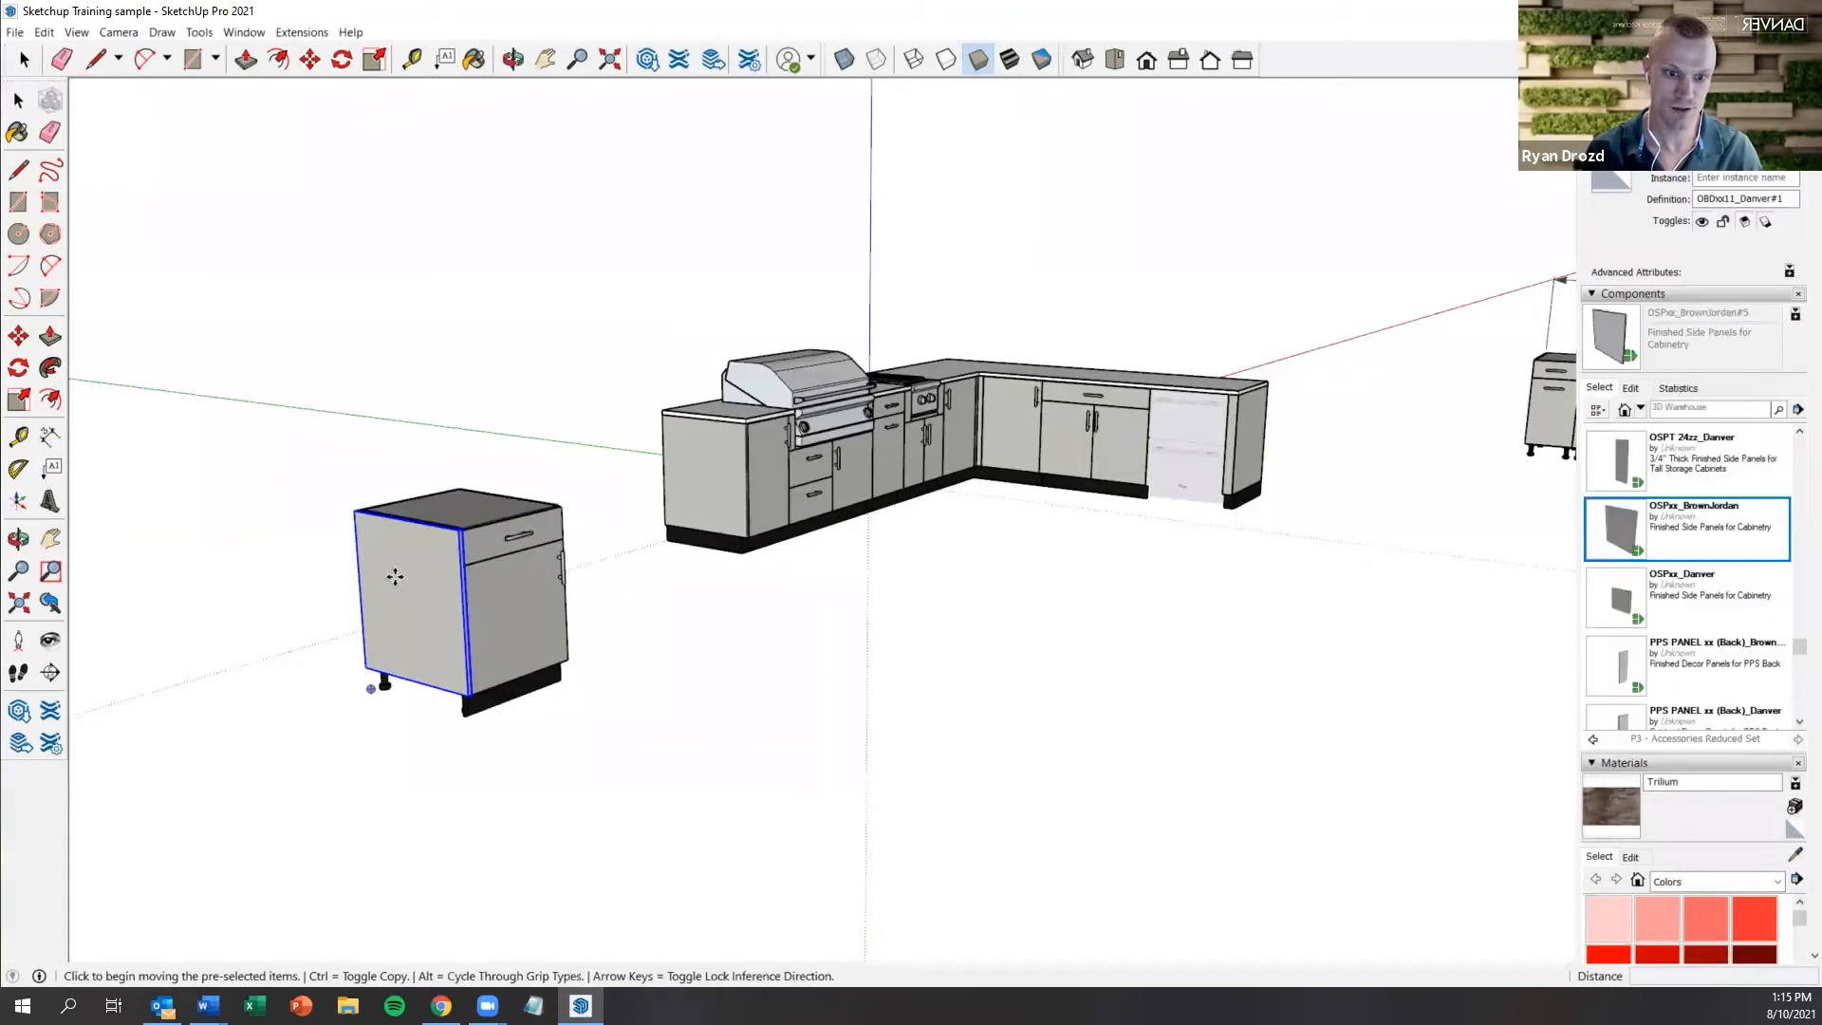
scroll(391, 565, up, 3)
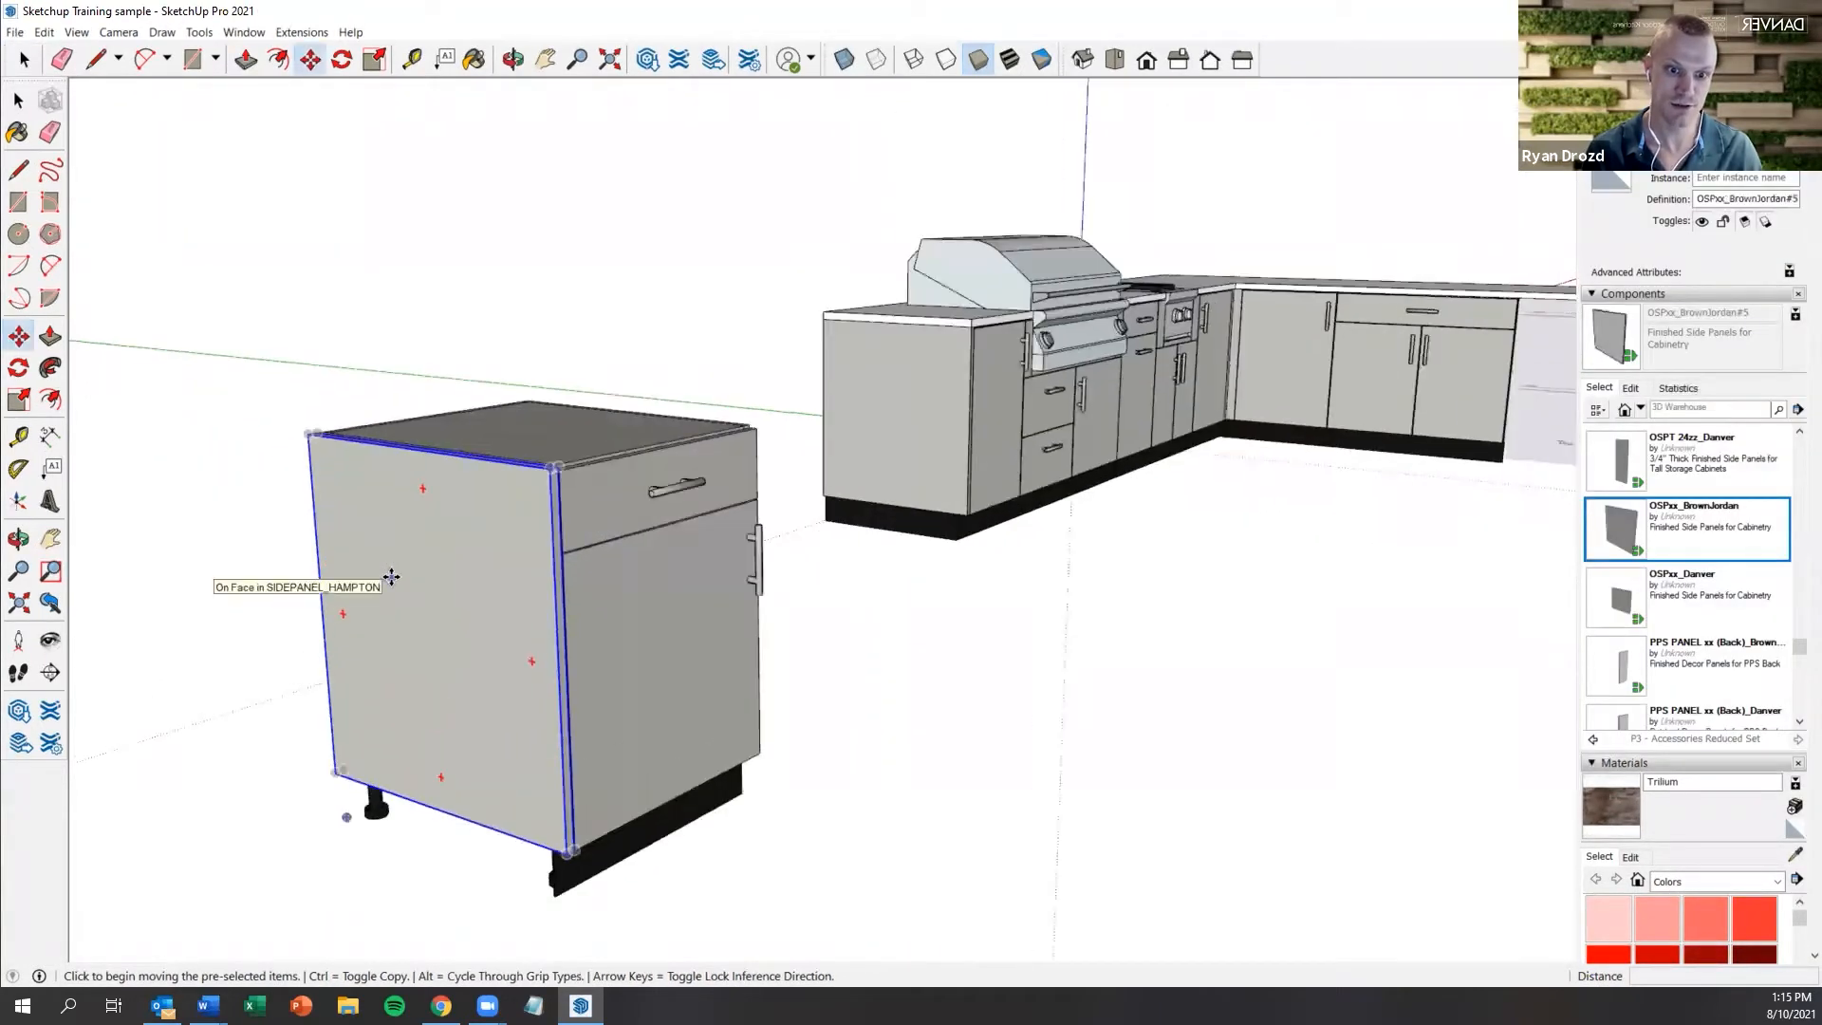
mouse_move(512, 573)
middle_down()
mouse_move(370, 712)
mouse_move(338, 564)
mouse_move(296, 527)
middle_up()
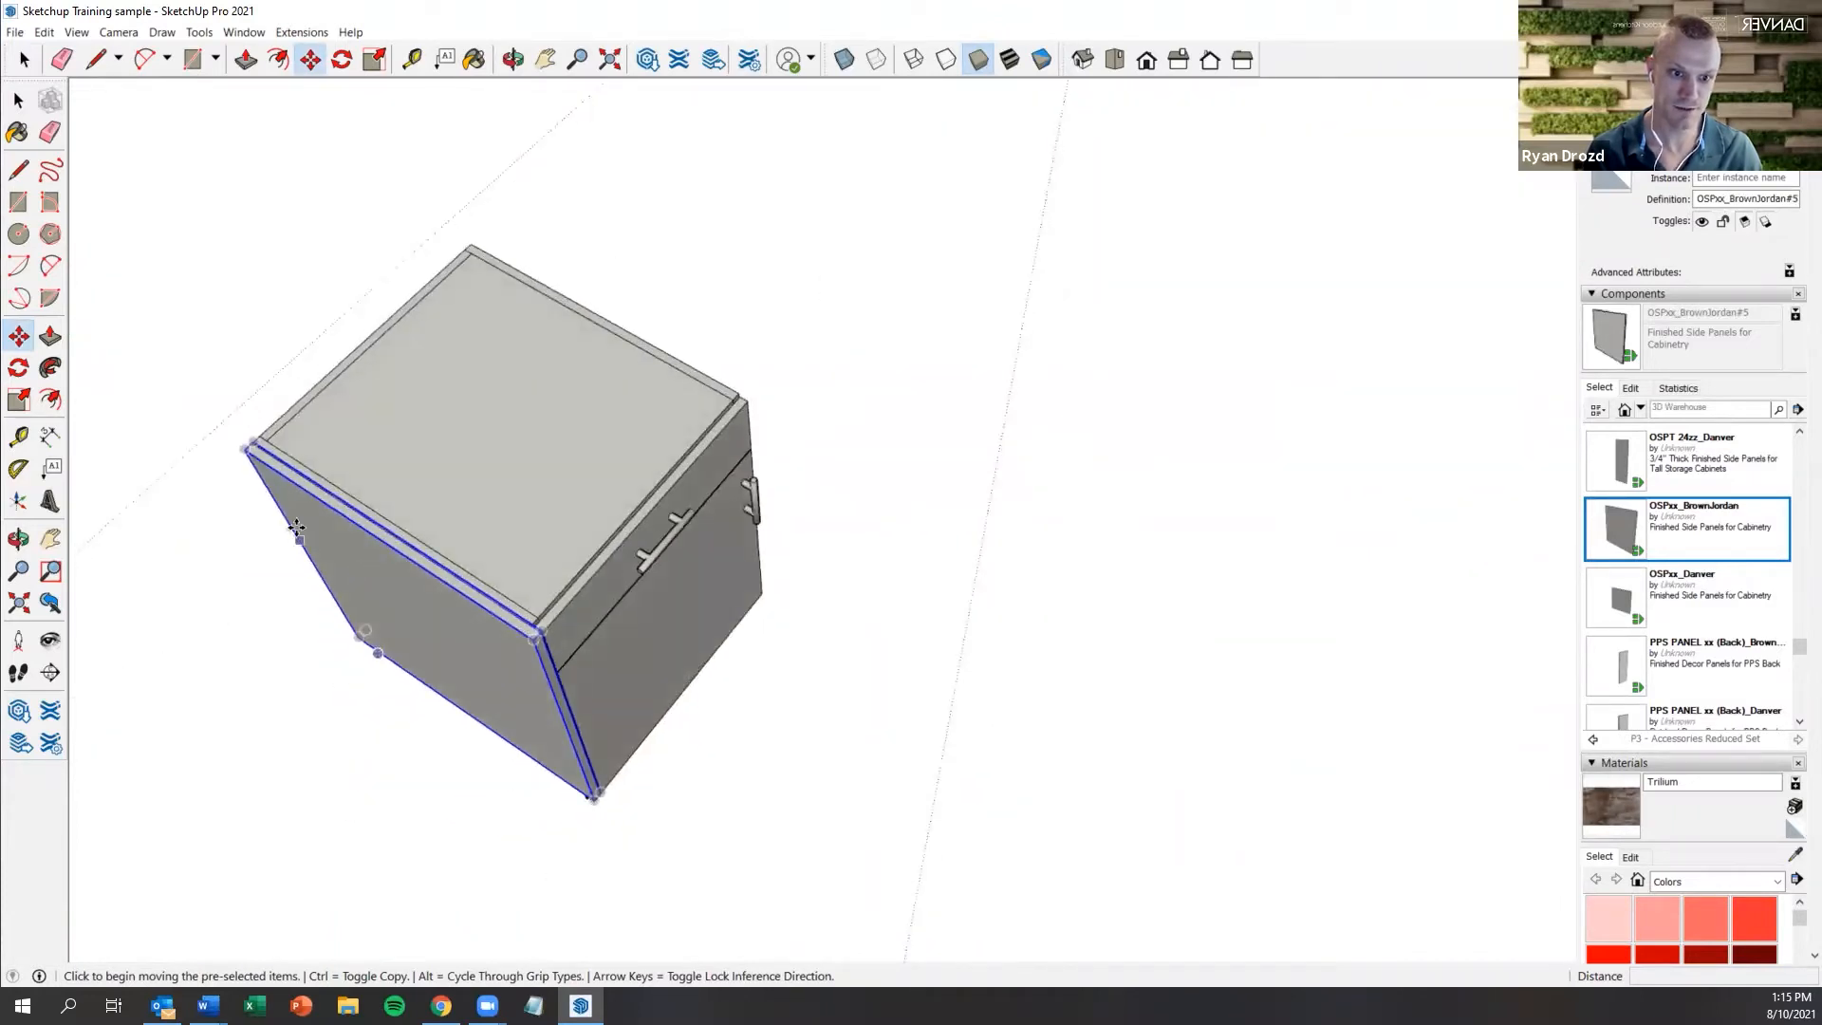
scroll(252, 432, up, 2)
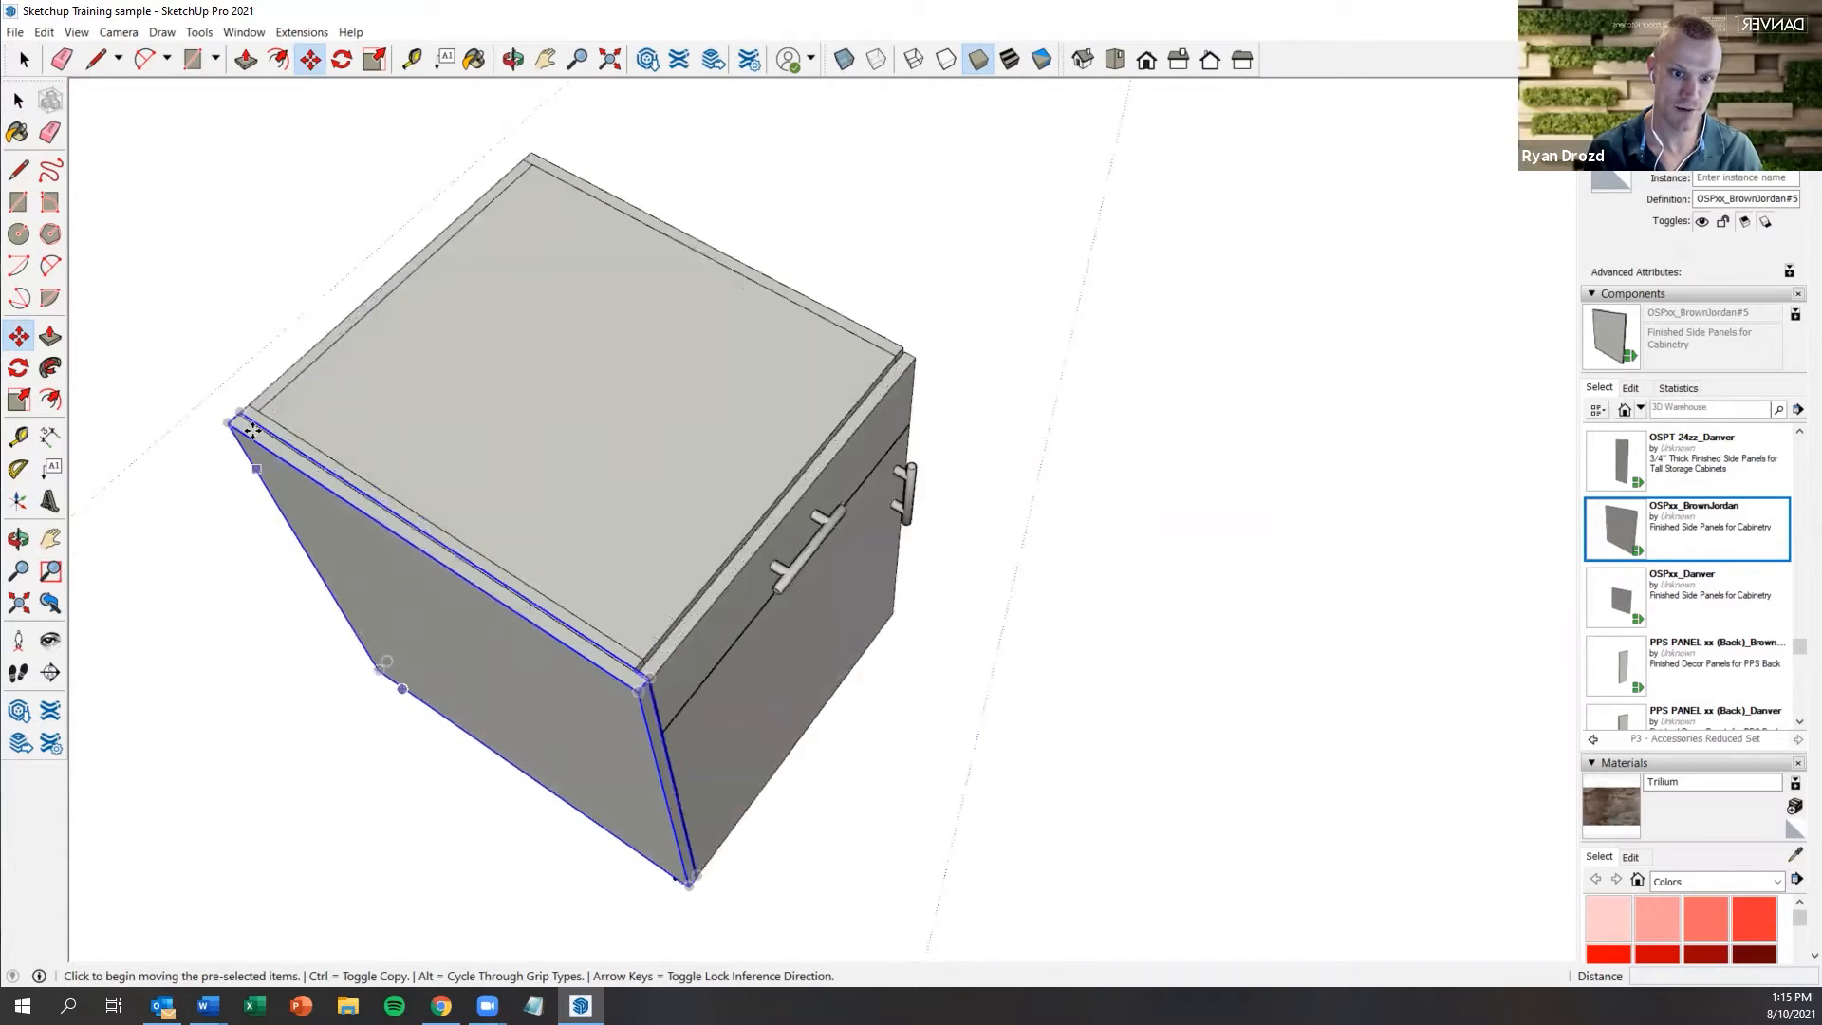
scroll(233, 426, up, 1)
scroll(233, 424, up, 1)
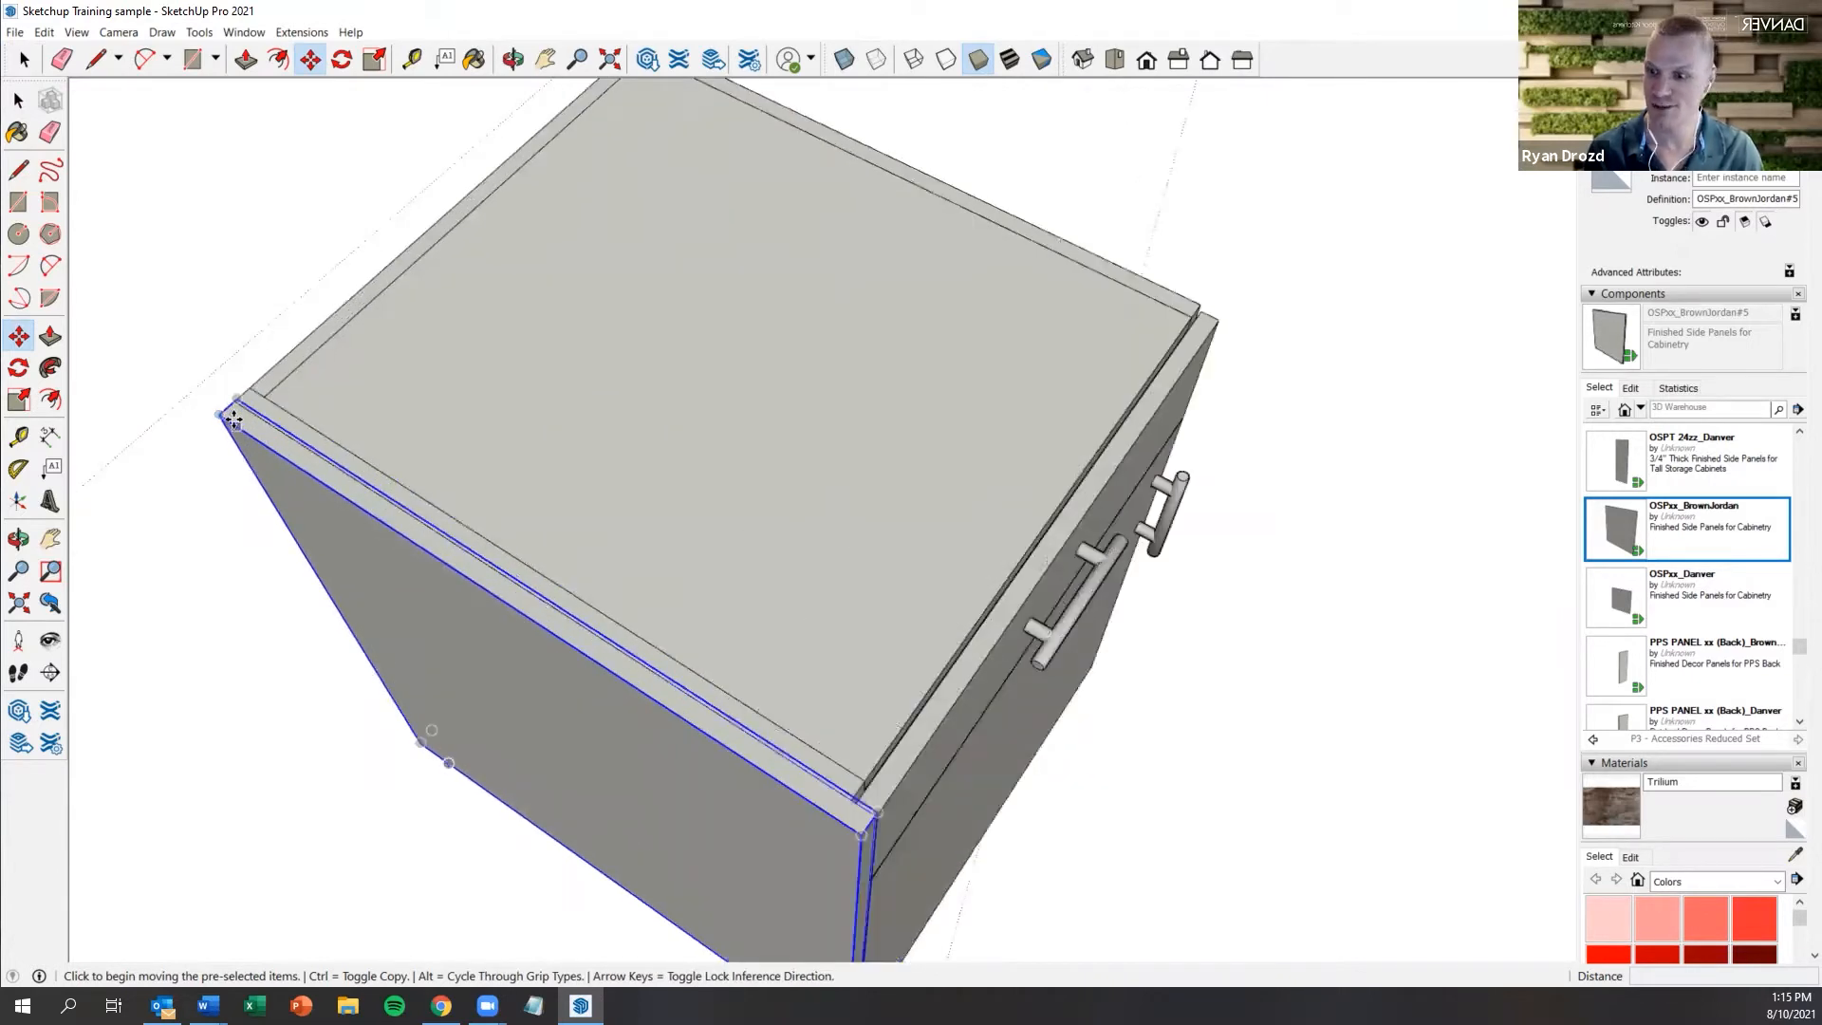
scroll(231, 404, up, 1)
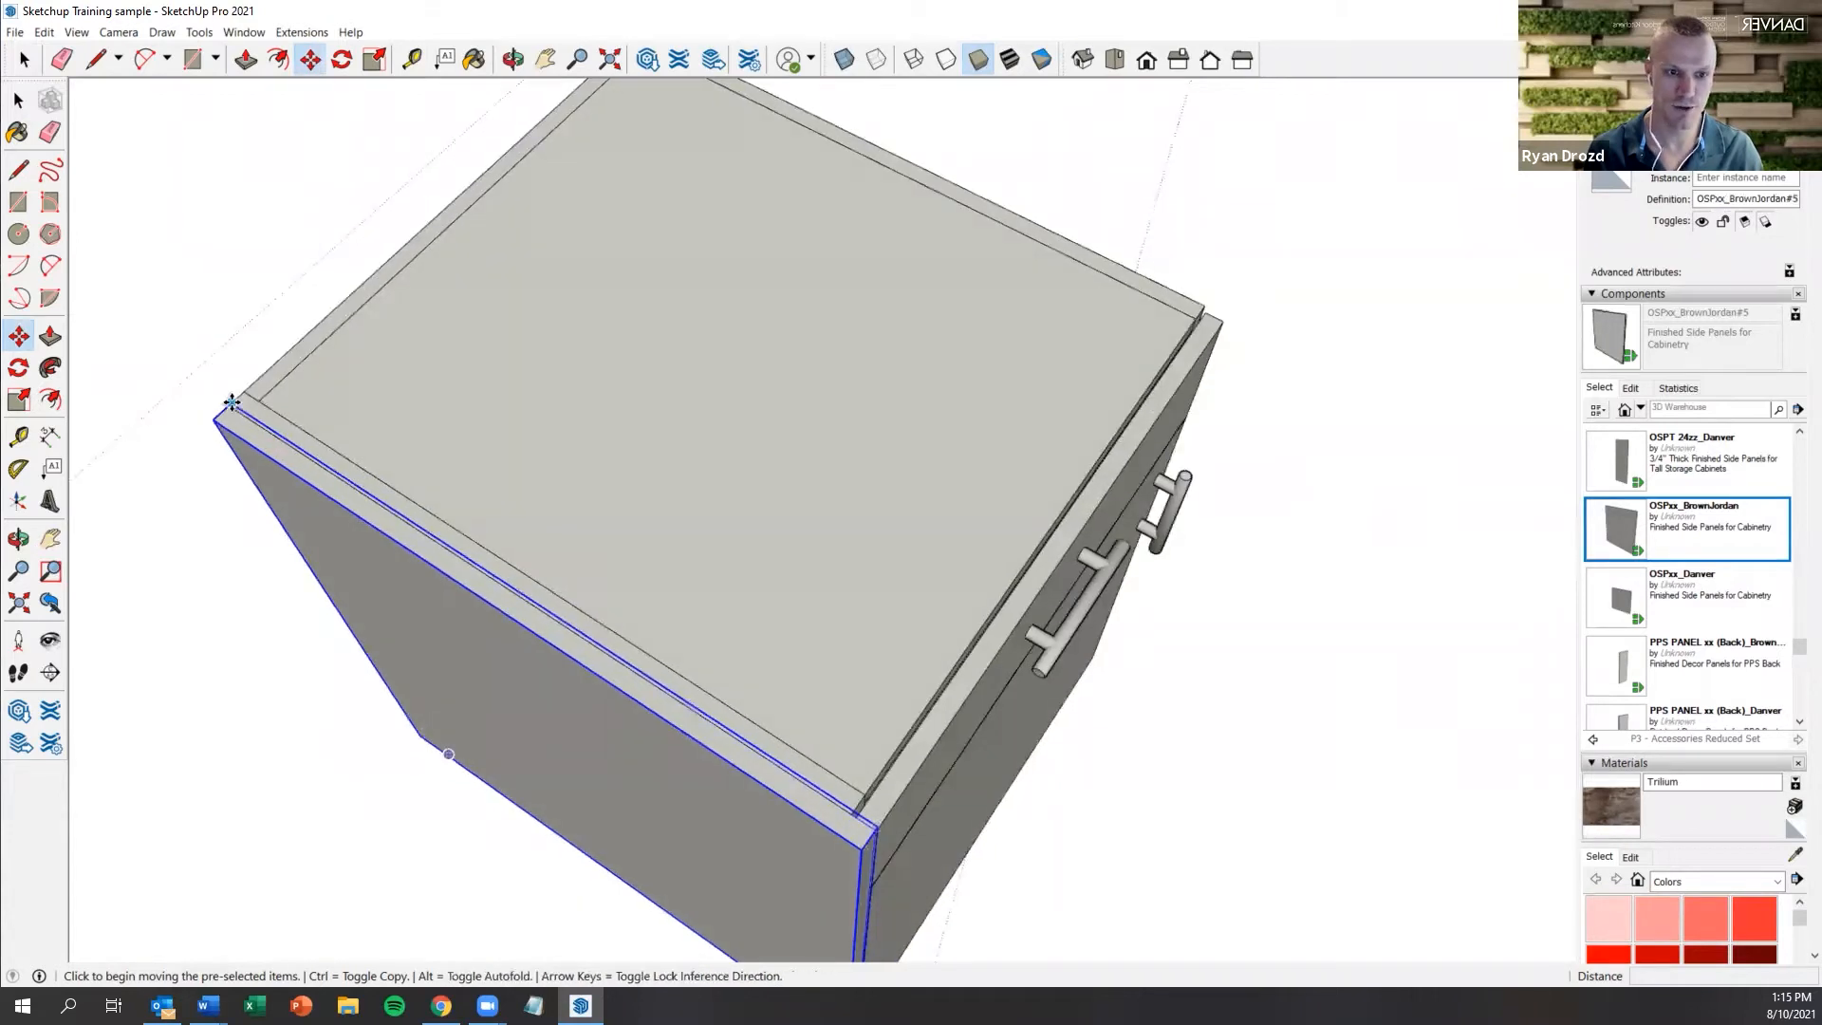
scroll(245, 448, up, 1)
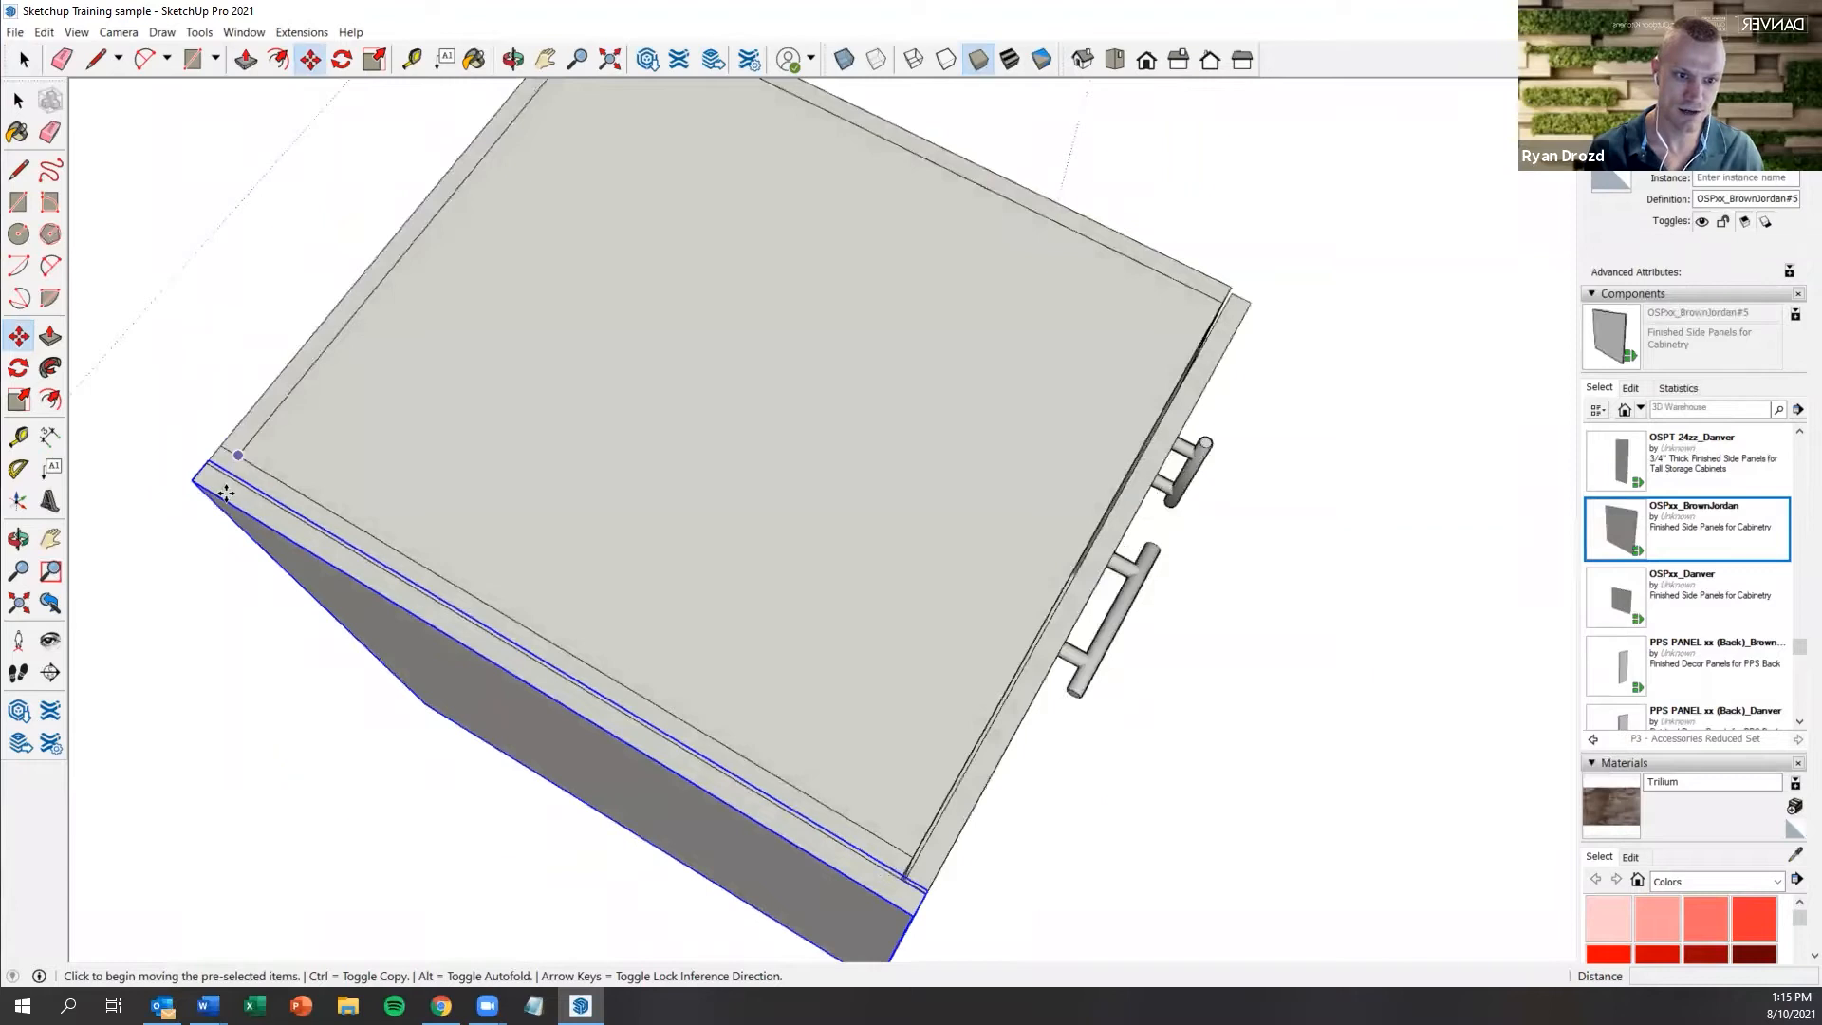
middle_drag(215, 495, 213, 511)
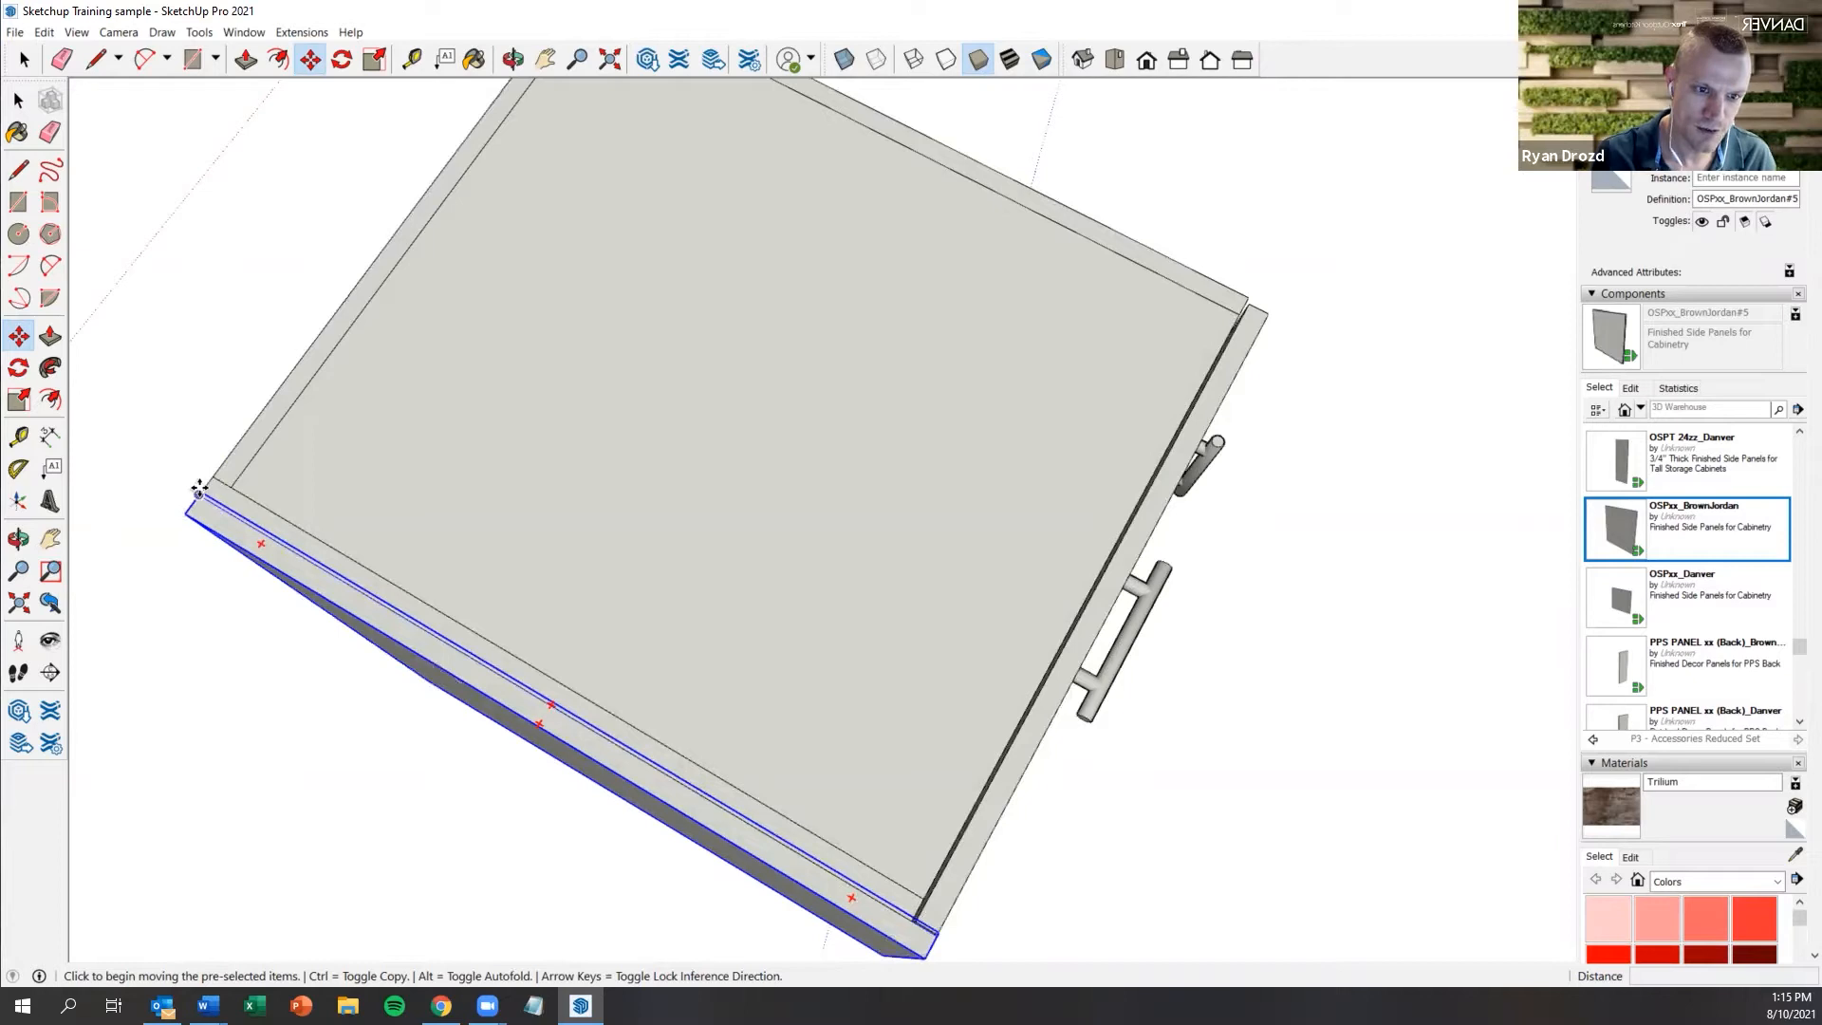
click(193, 497)
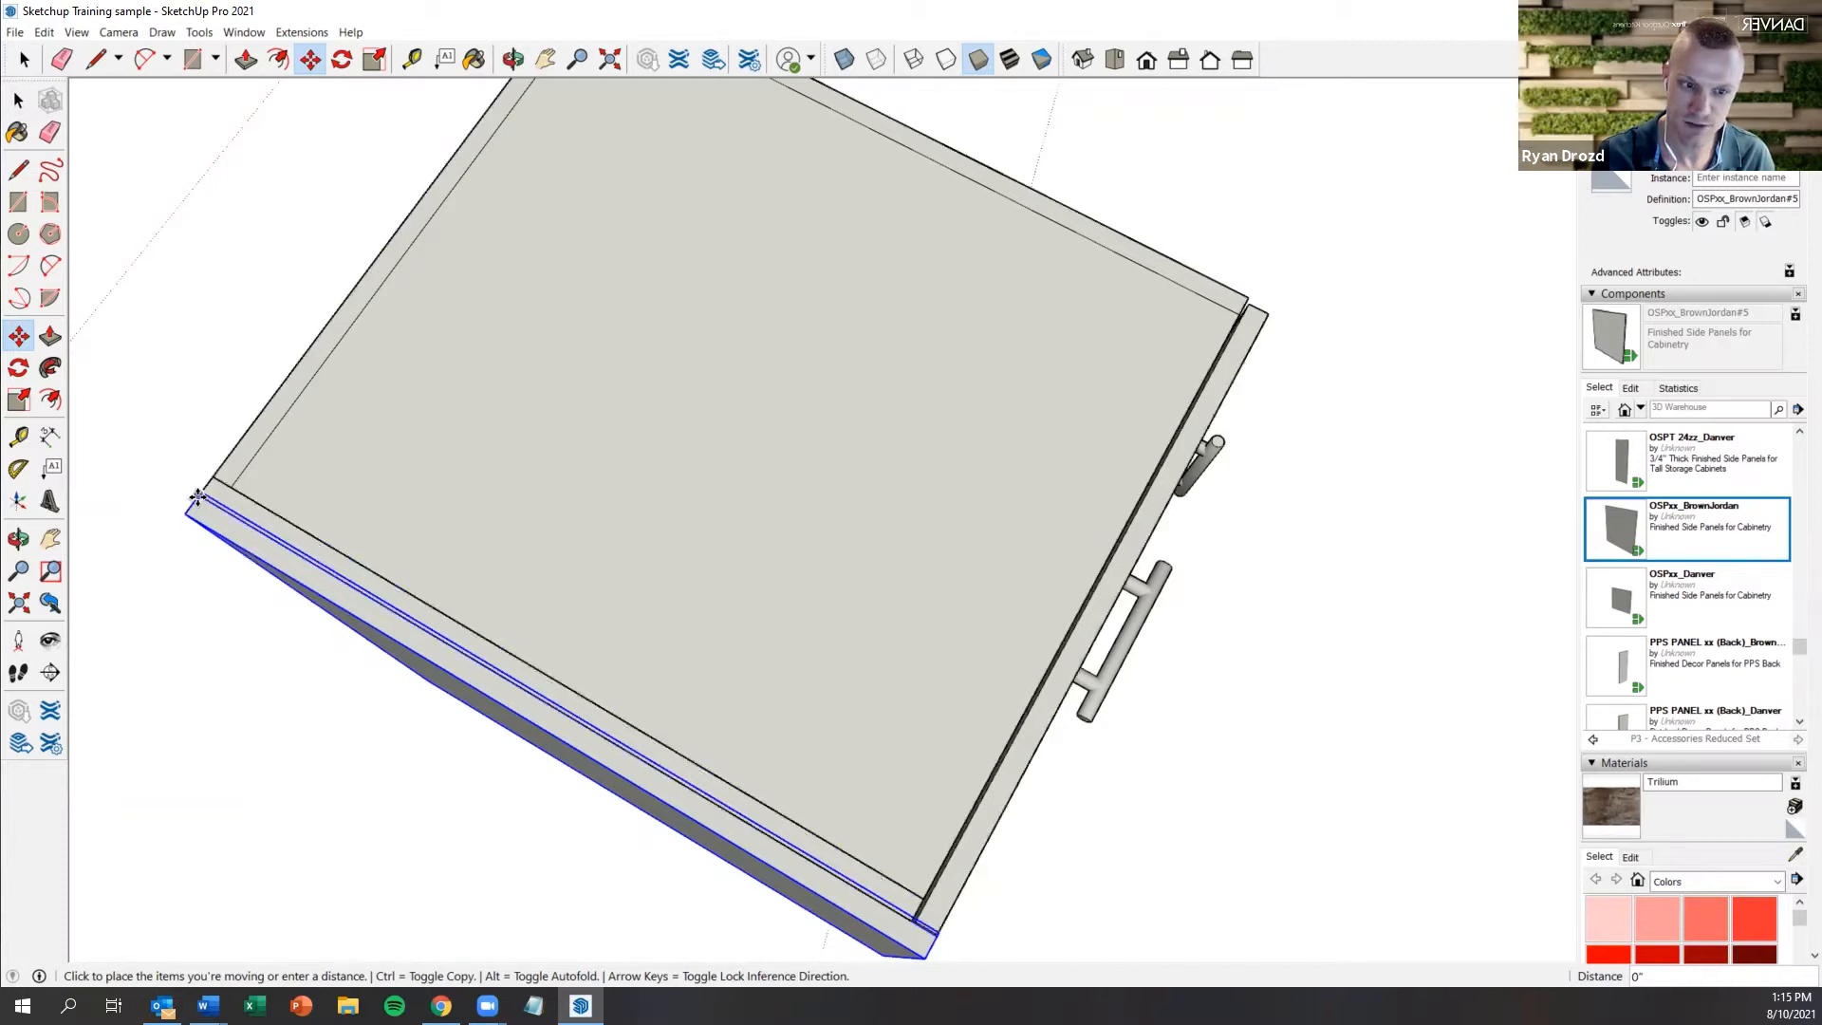
click(198, 496)
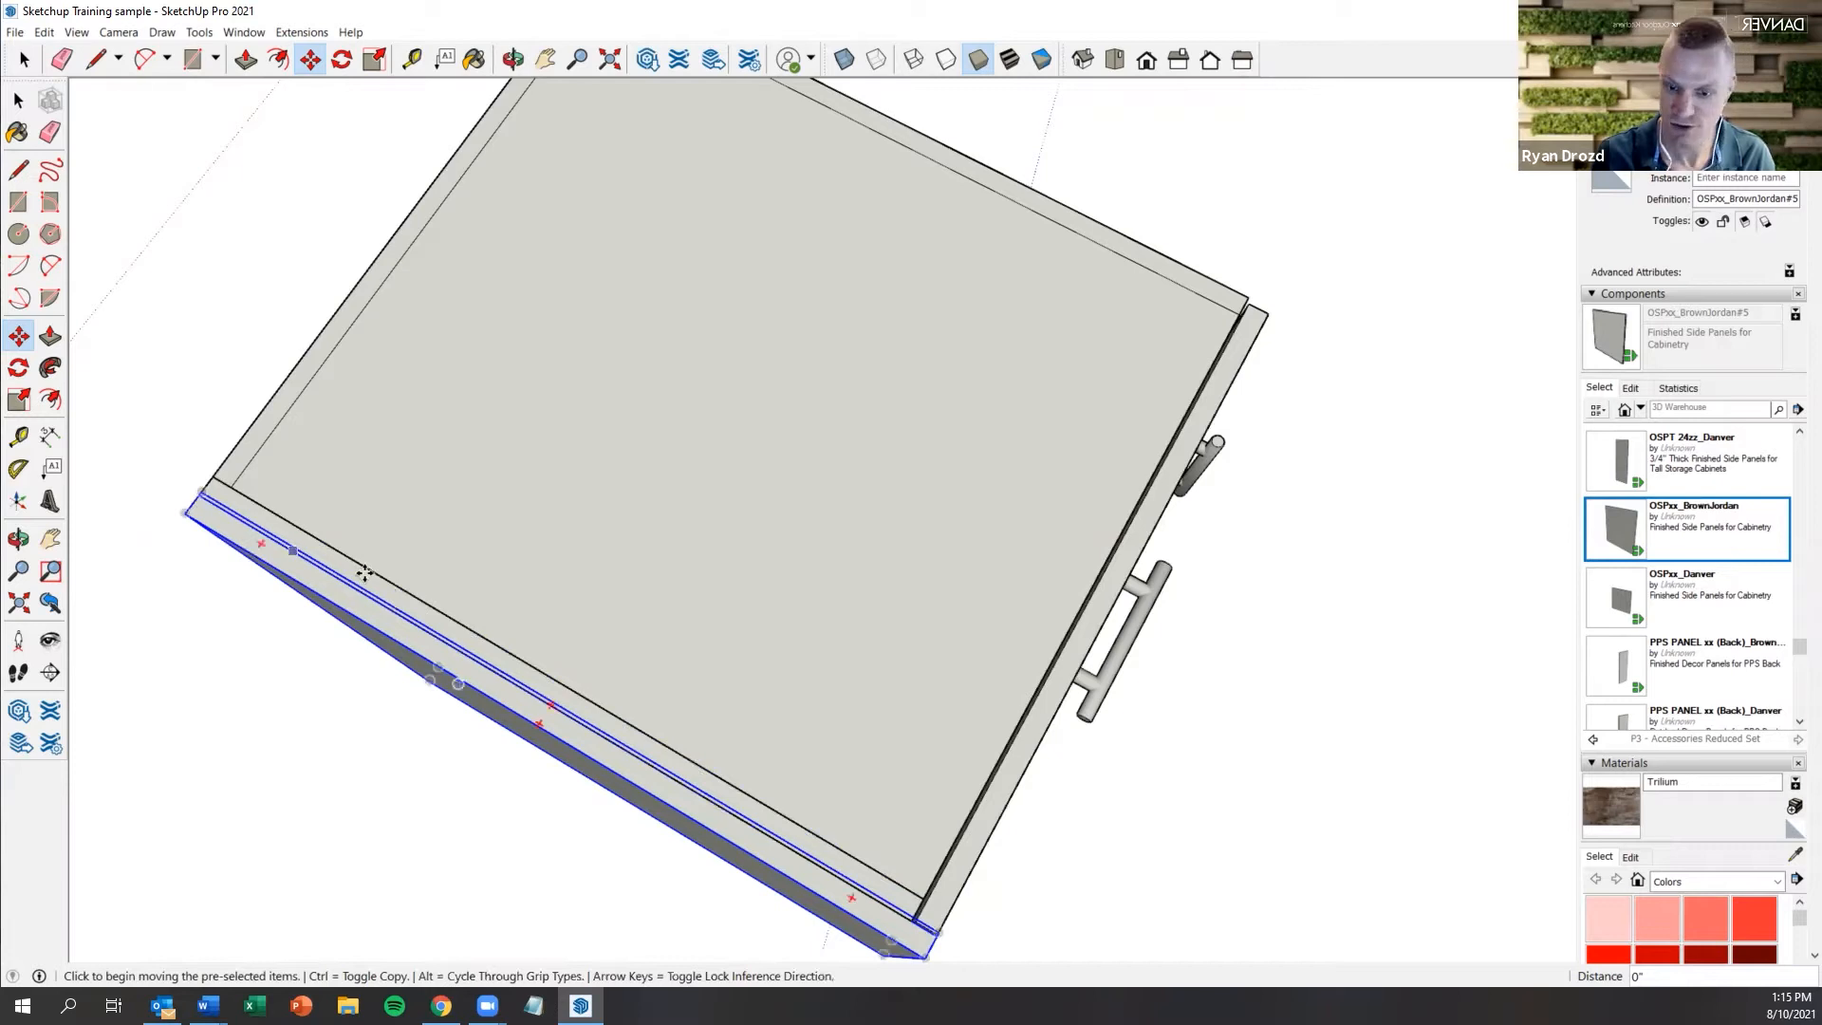
middle_drag(366, 568, 453, 599)
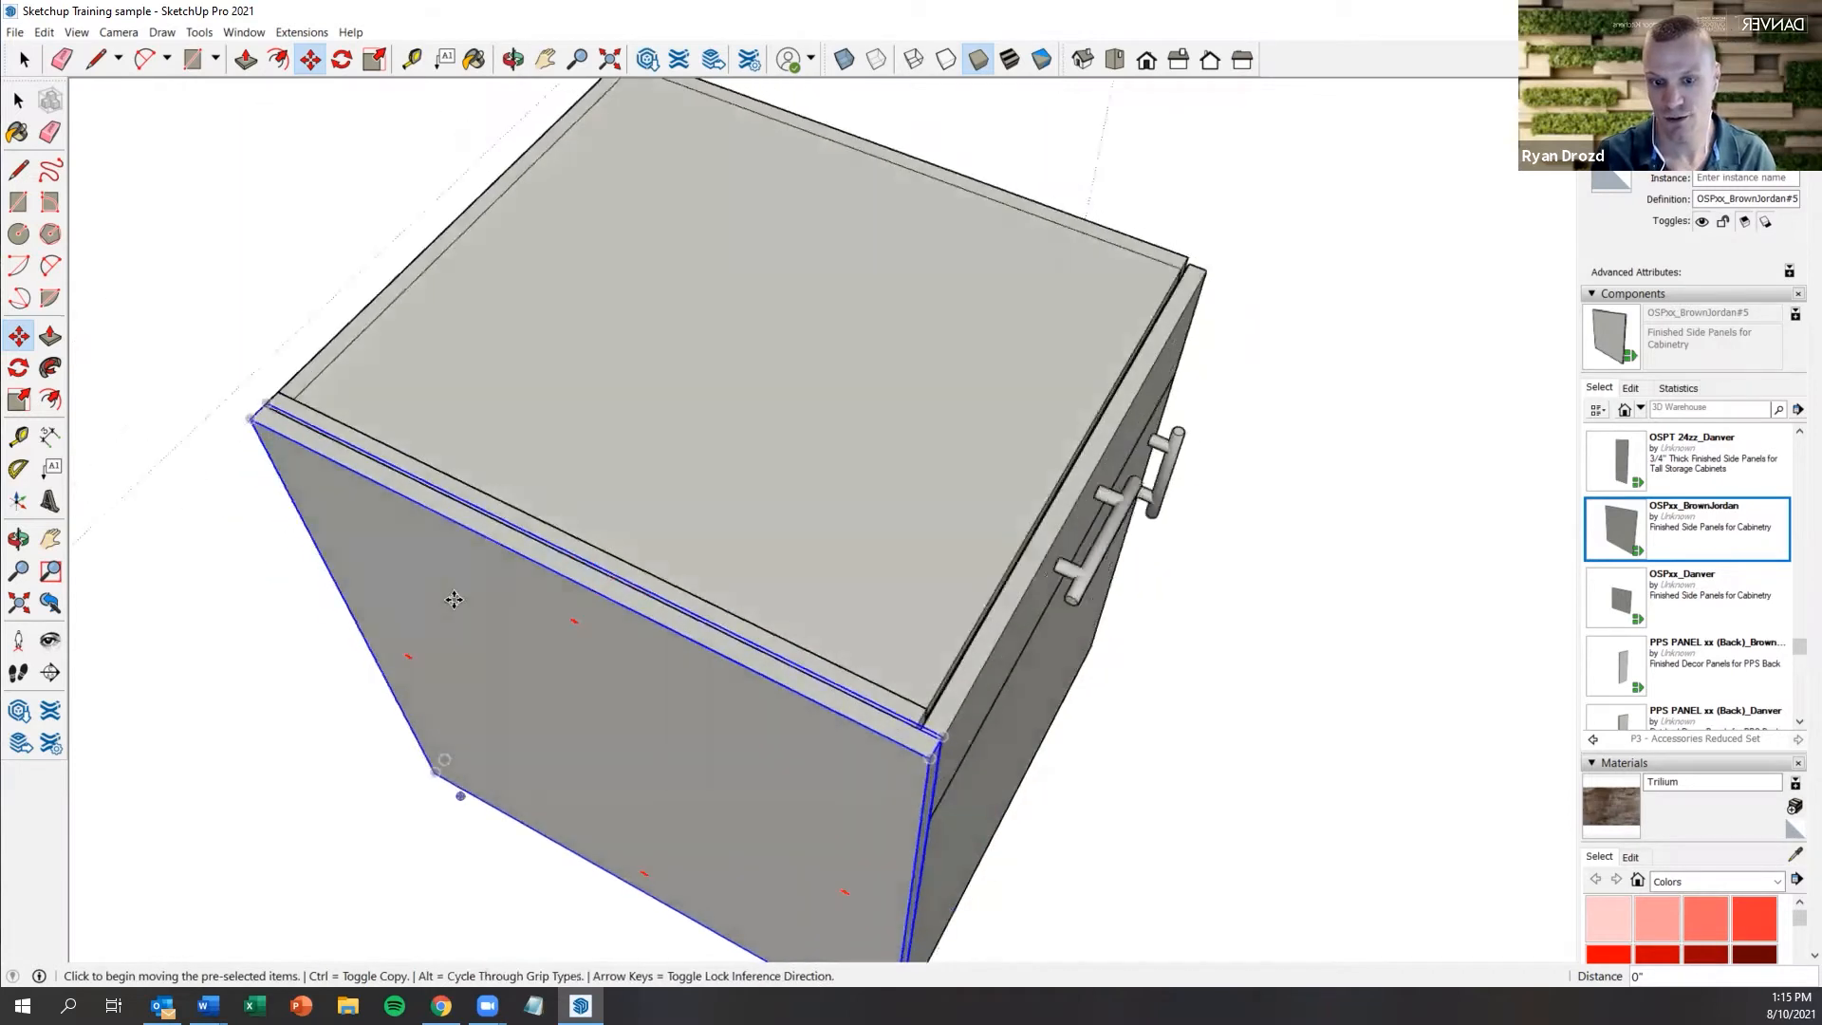
scroll(604, 628, down, 2)
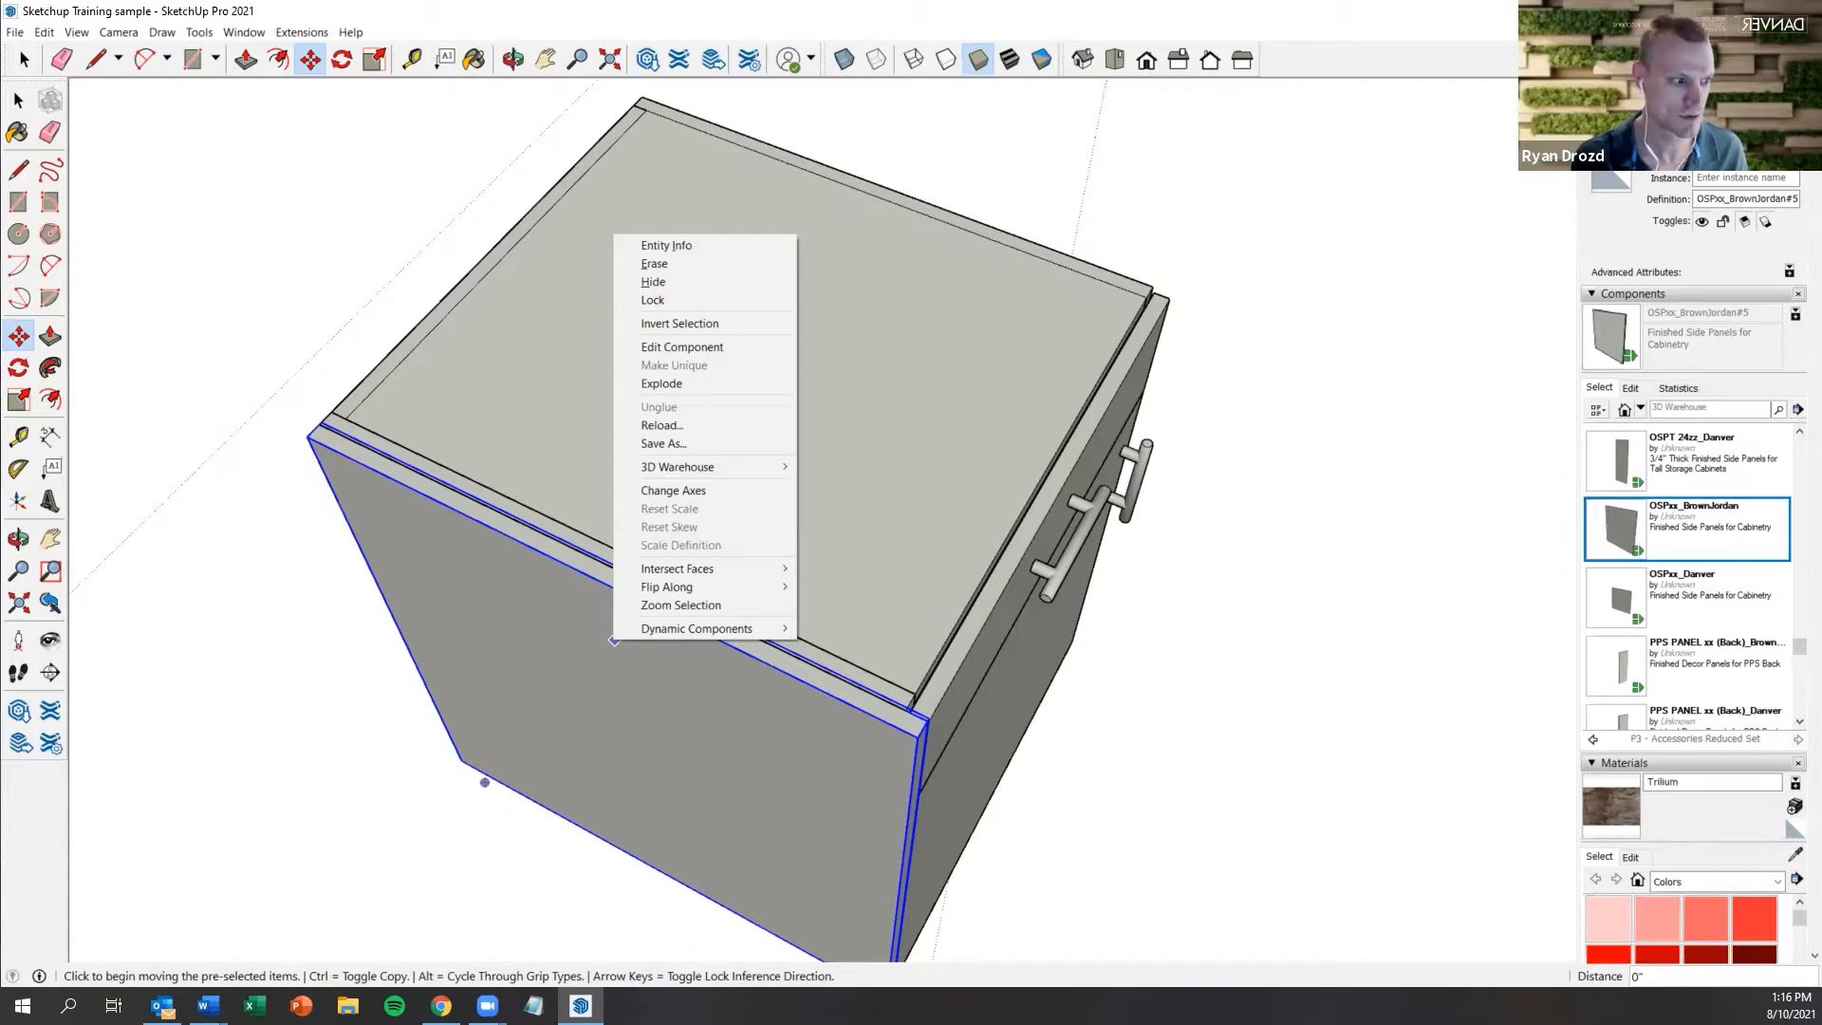
click(847, 15)
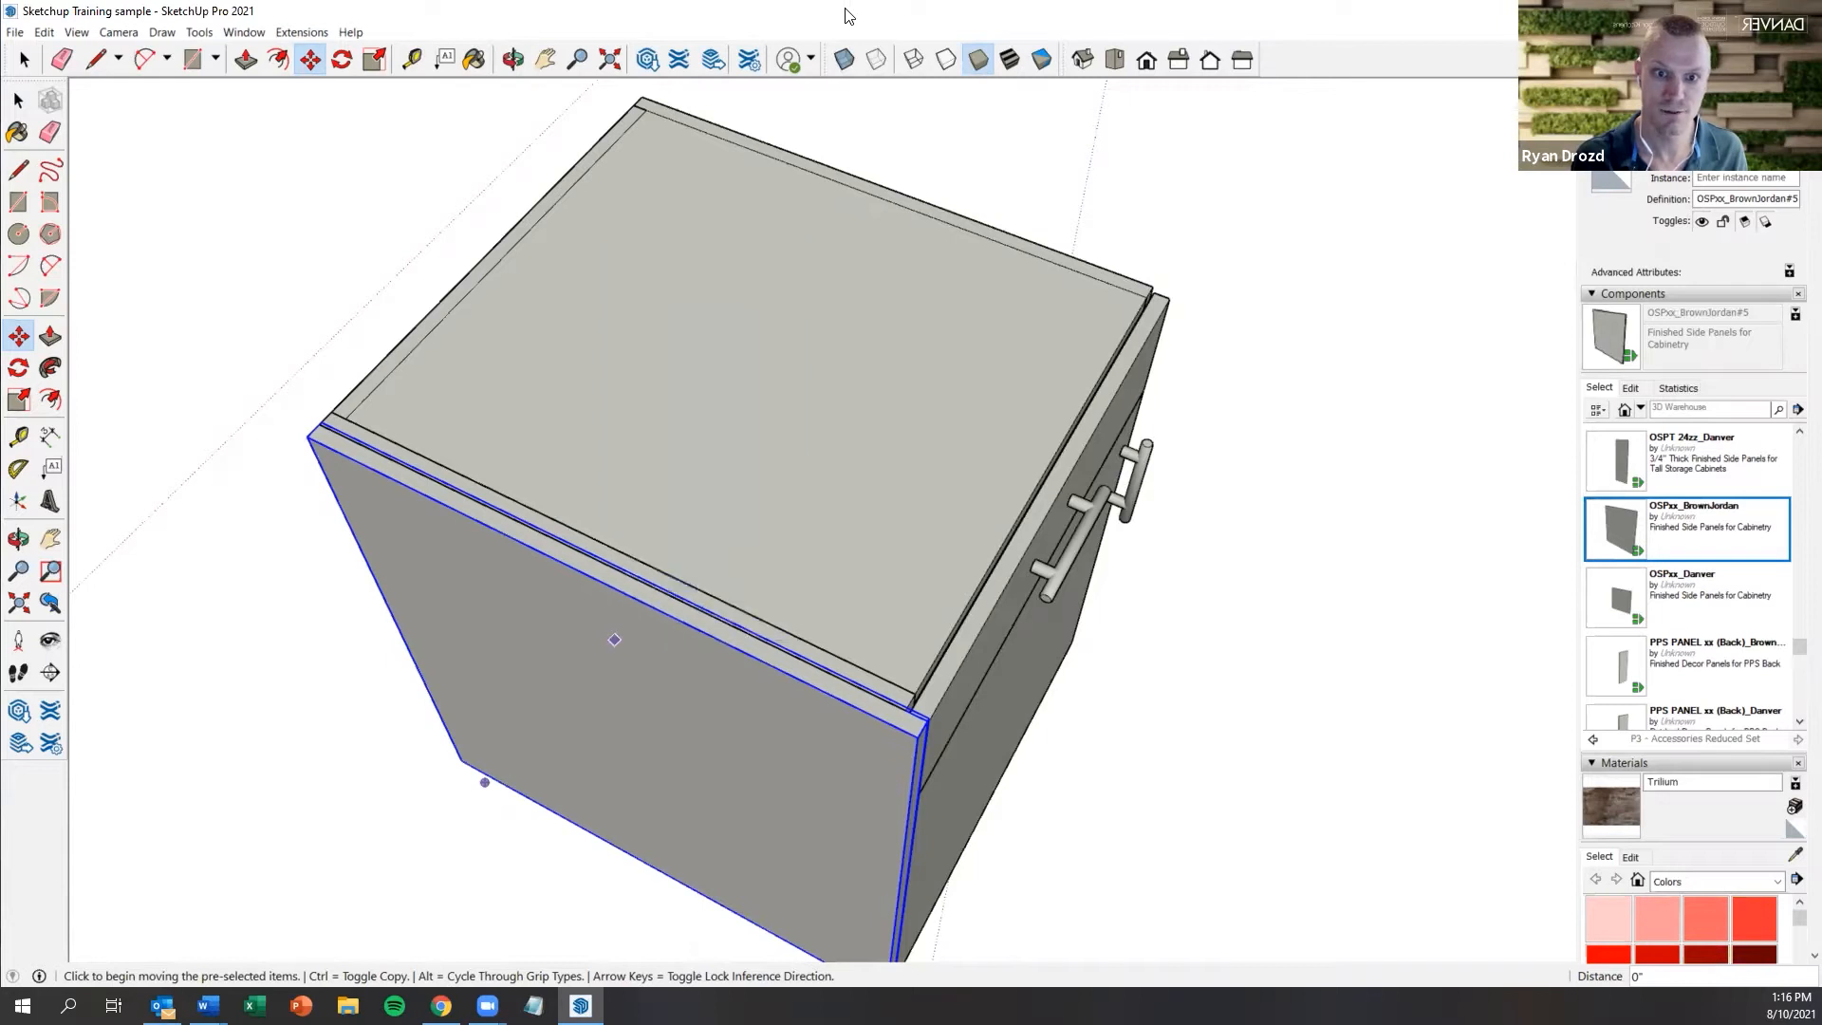
click(1713, 12)
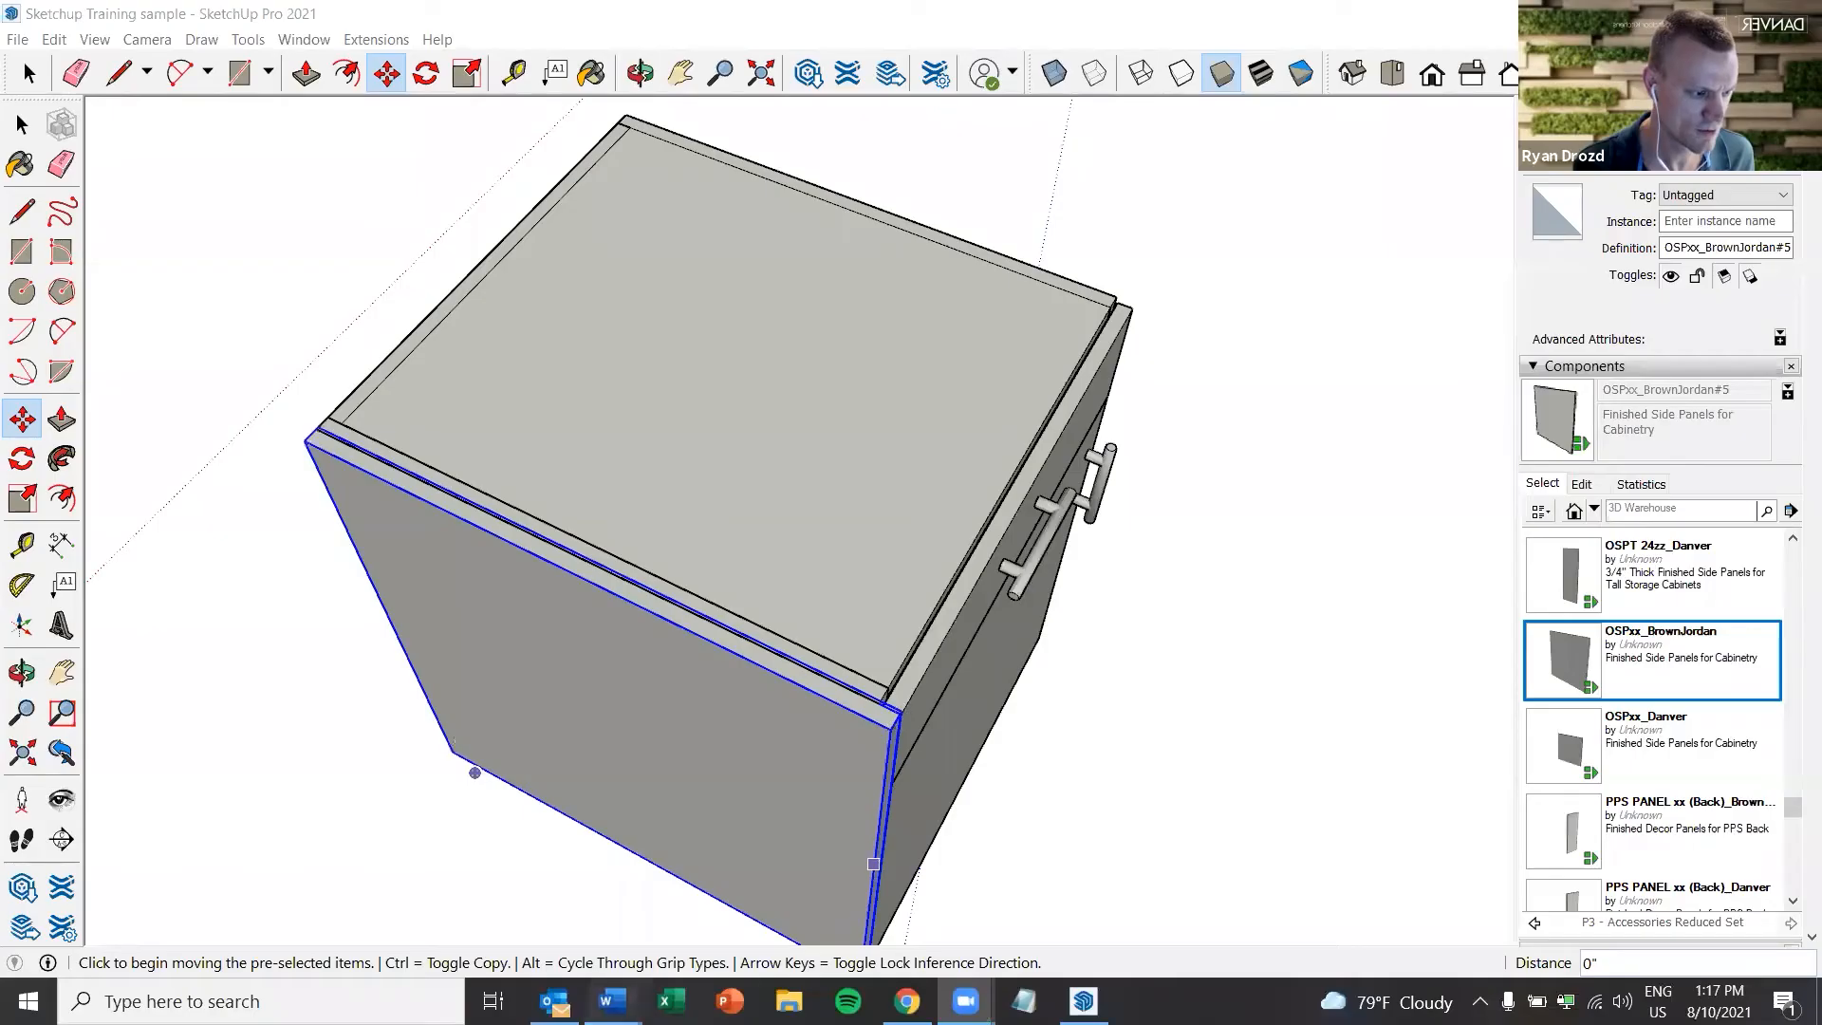
mouse_move(612, 1001)
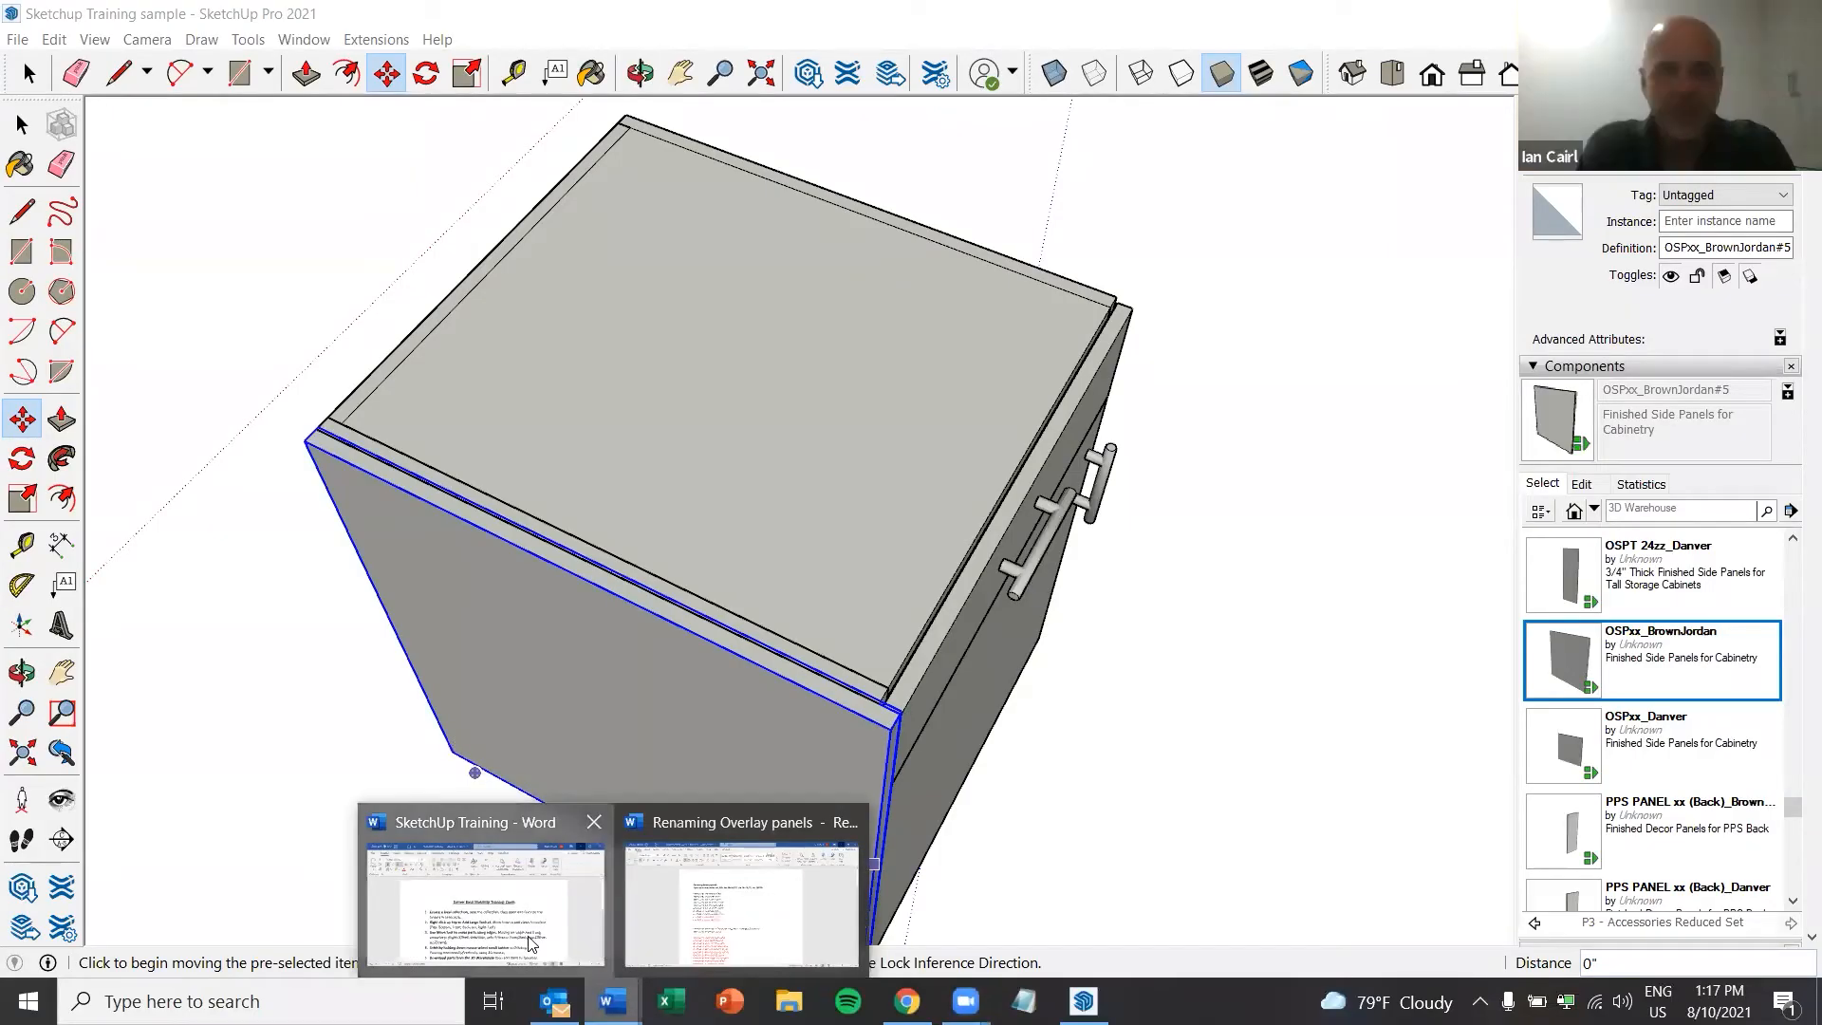
click(485, 902)
drag(803, 81, 1821, 81)
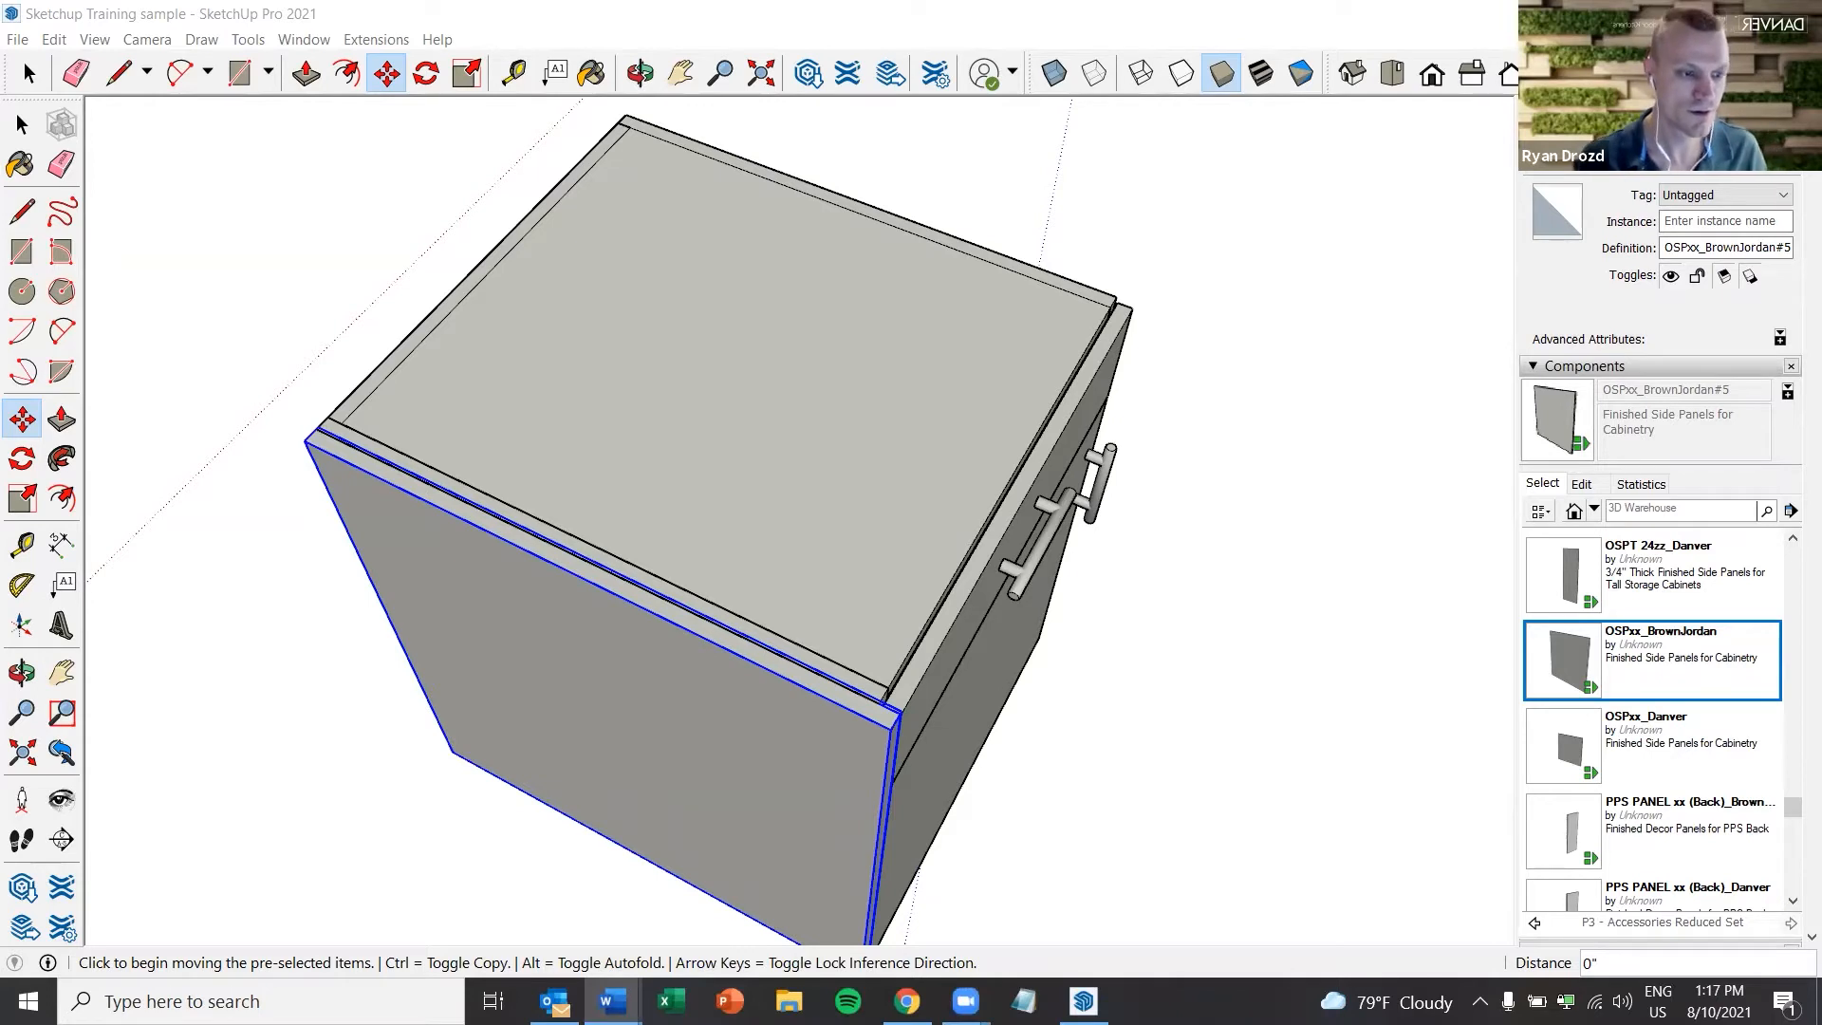
Set the side panel's orientation to Right Side and its toe kick to Standard Leg w/ Black 4.38" H Toe Kick, apply and close the options
right_click(747, 696)
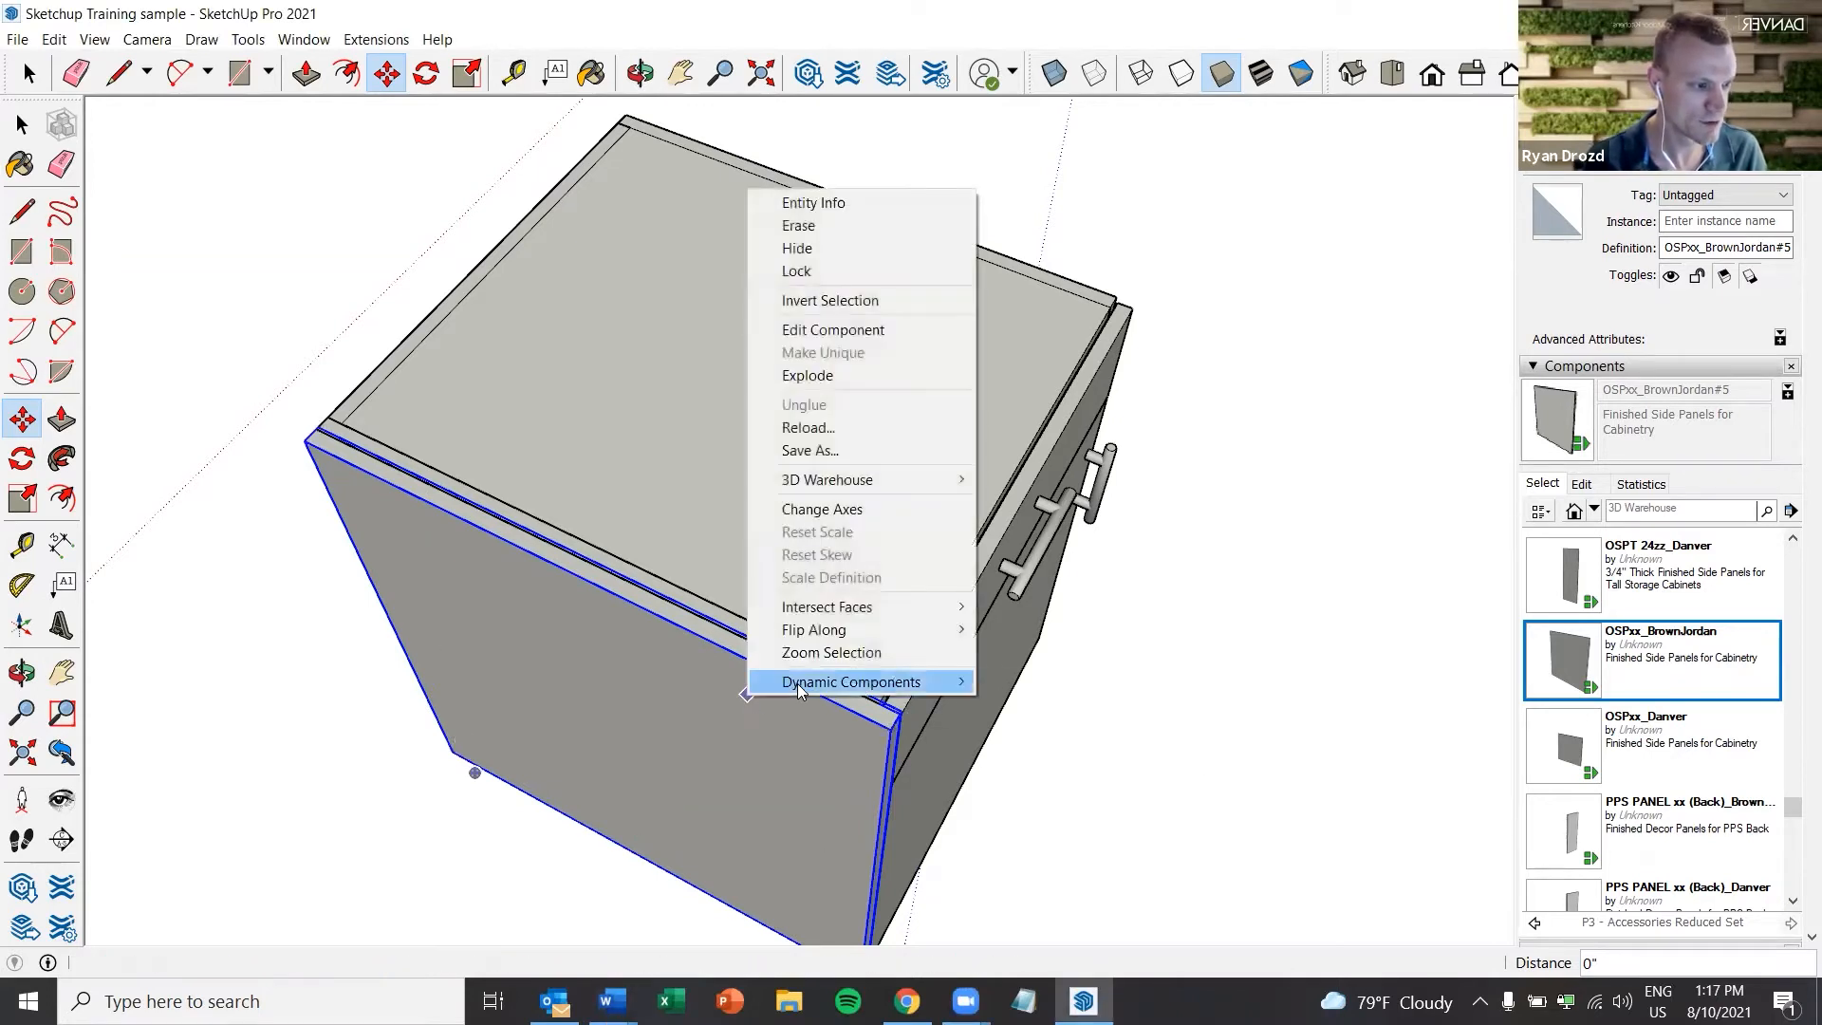
mouse_move(797, 683)
click(1103, 681)
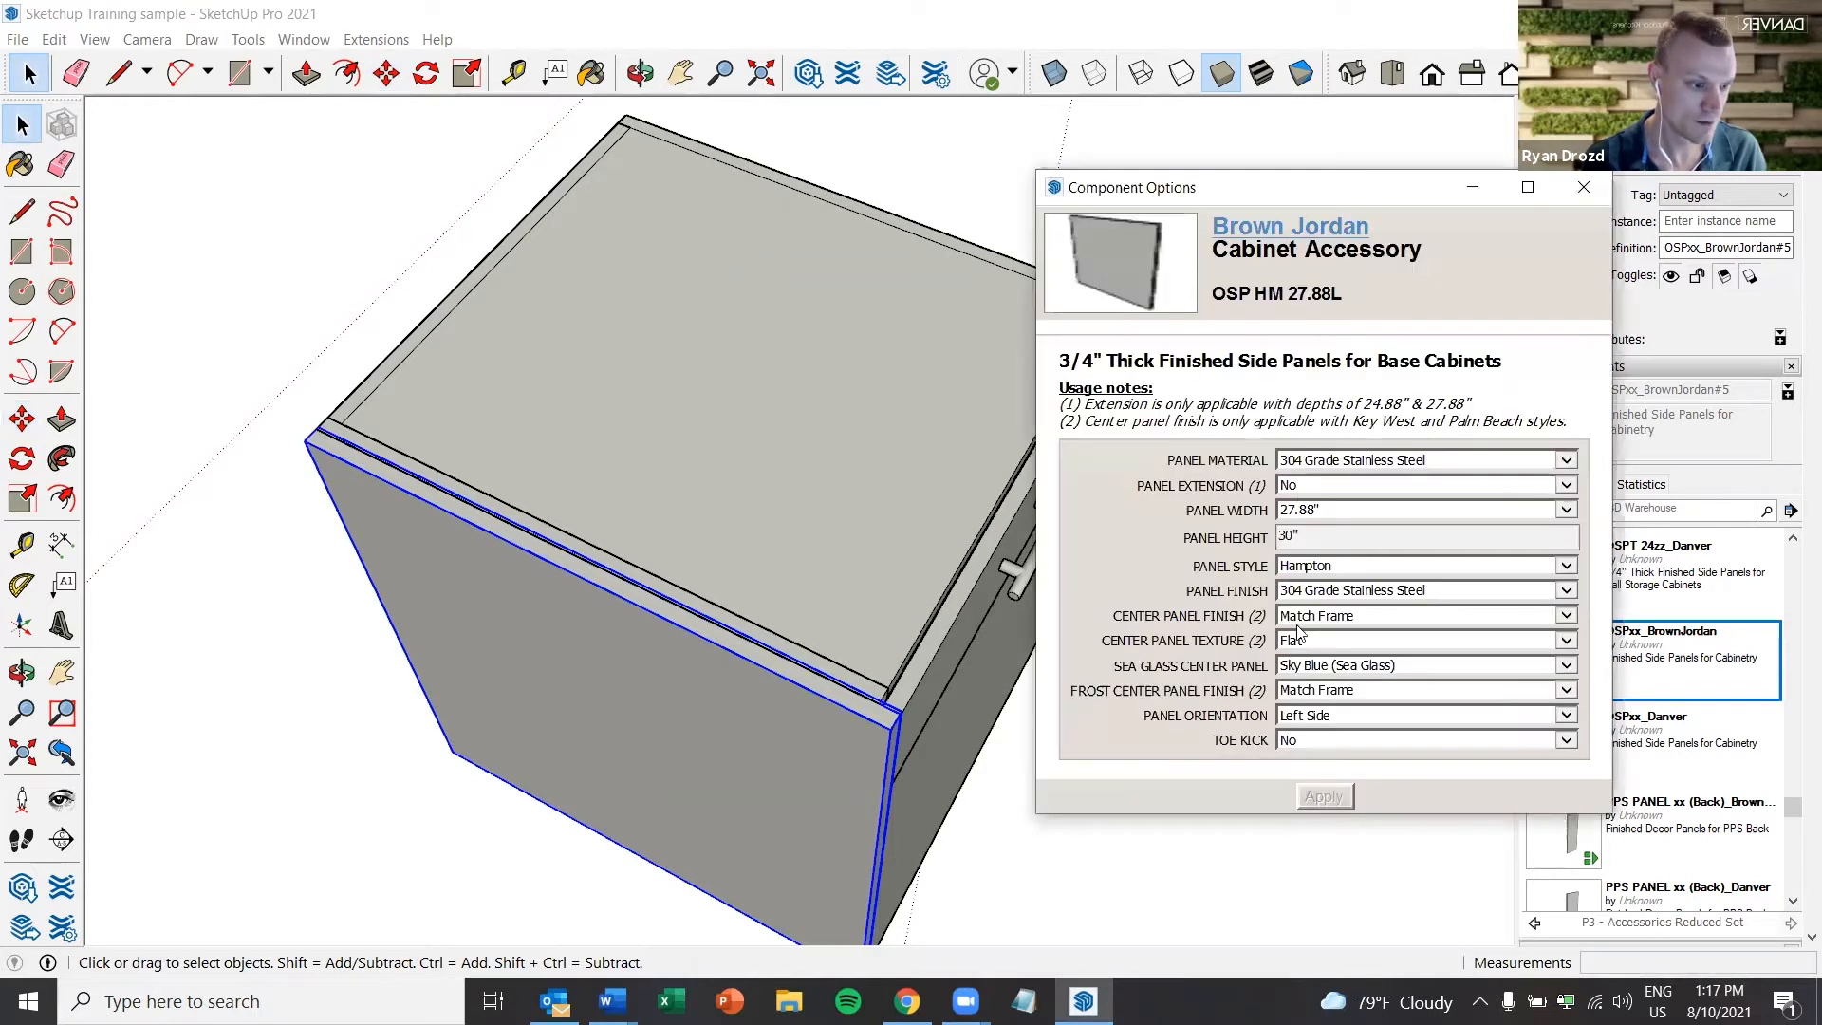
click(1303, 721)
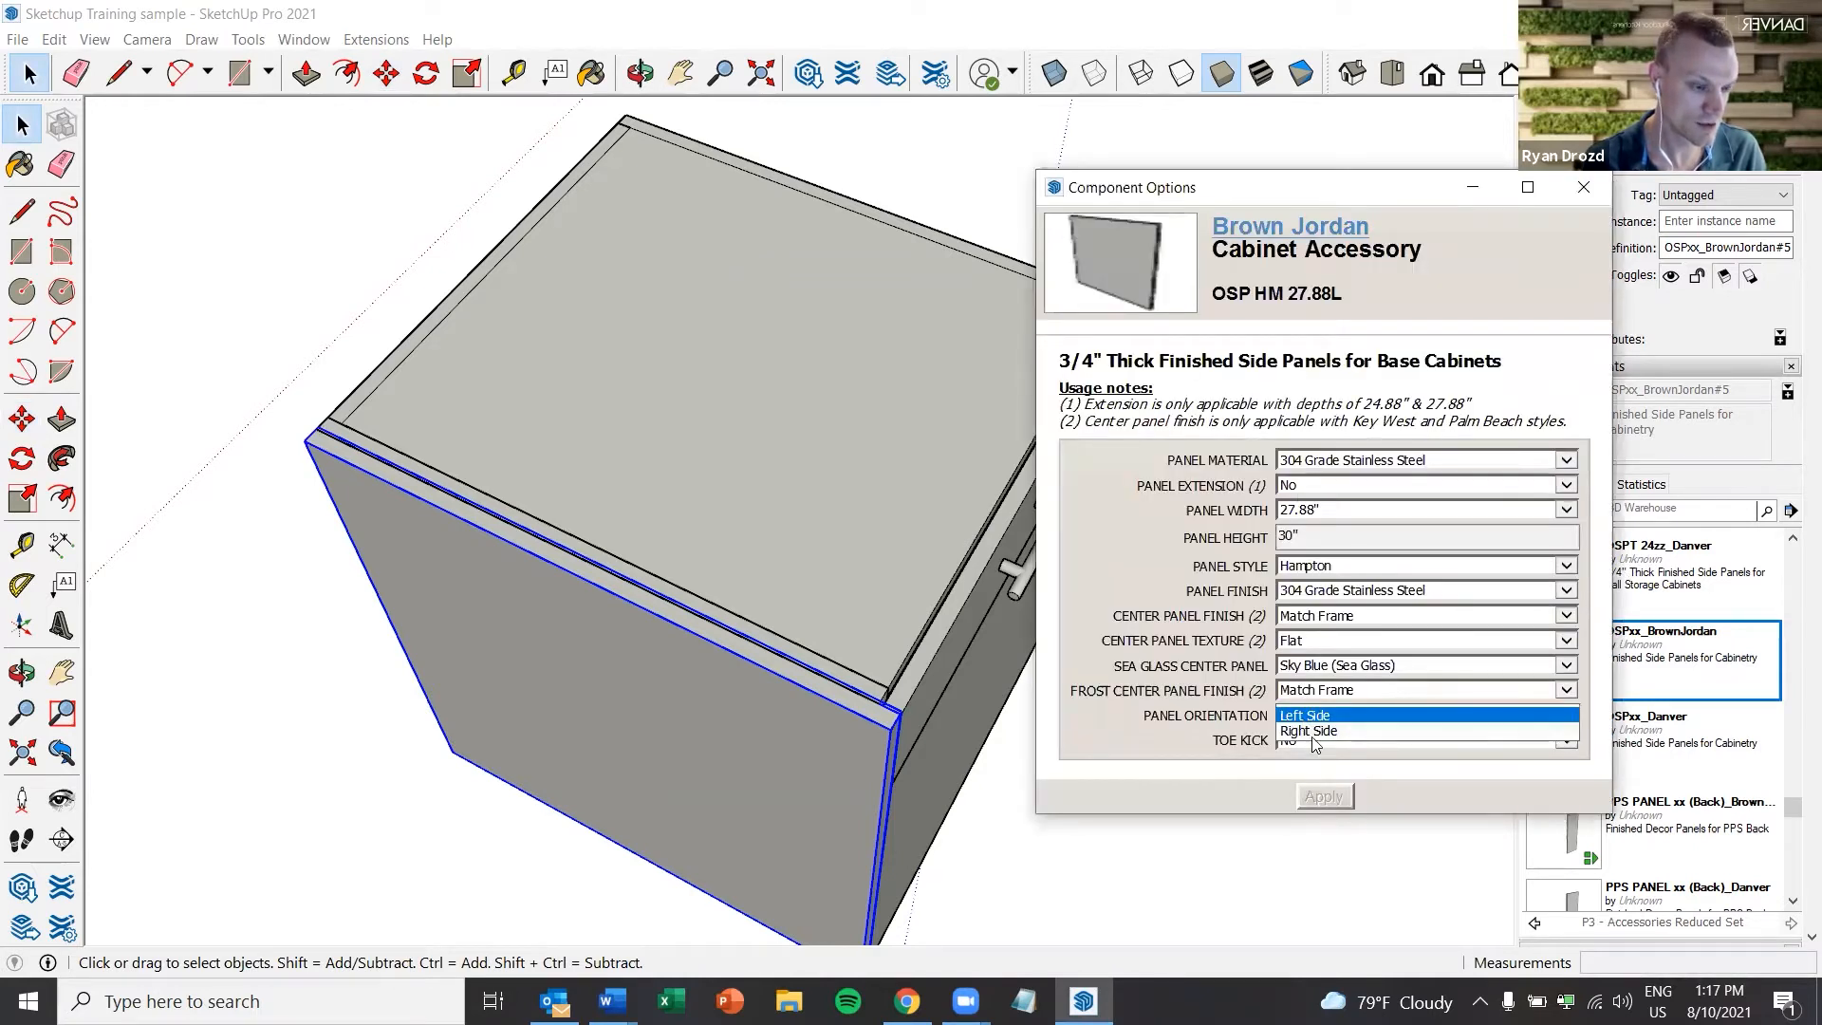
click(1307, 731)
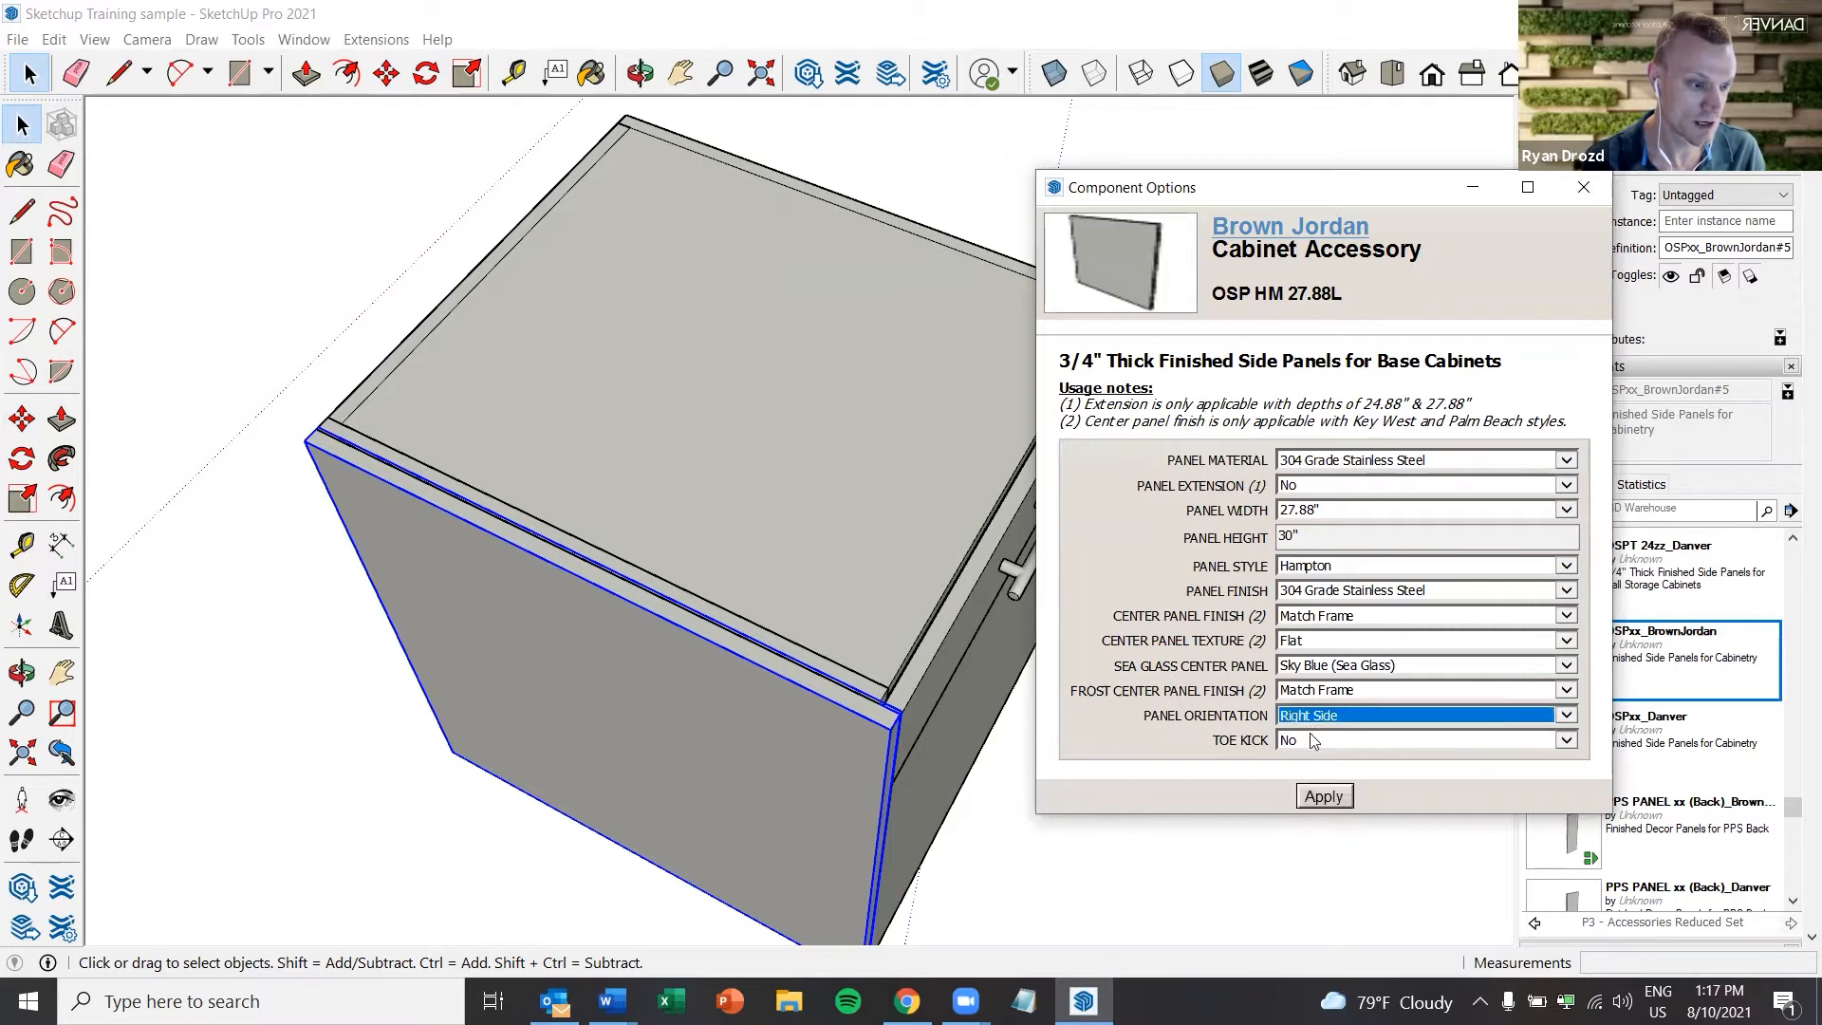
click(1321, 743)
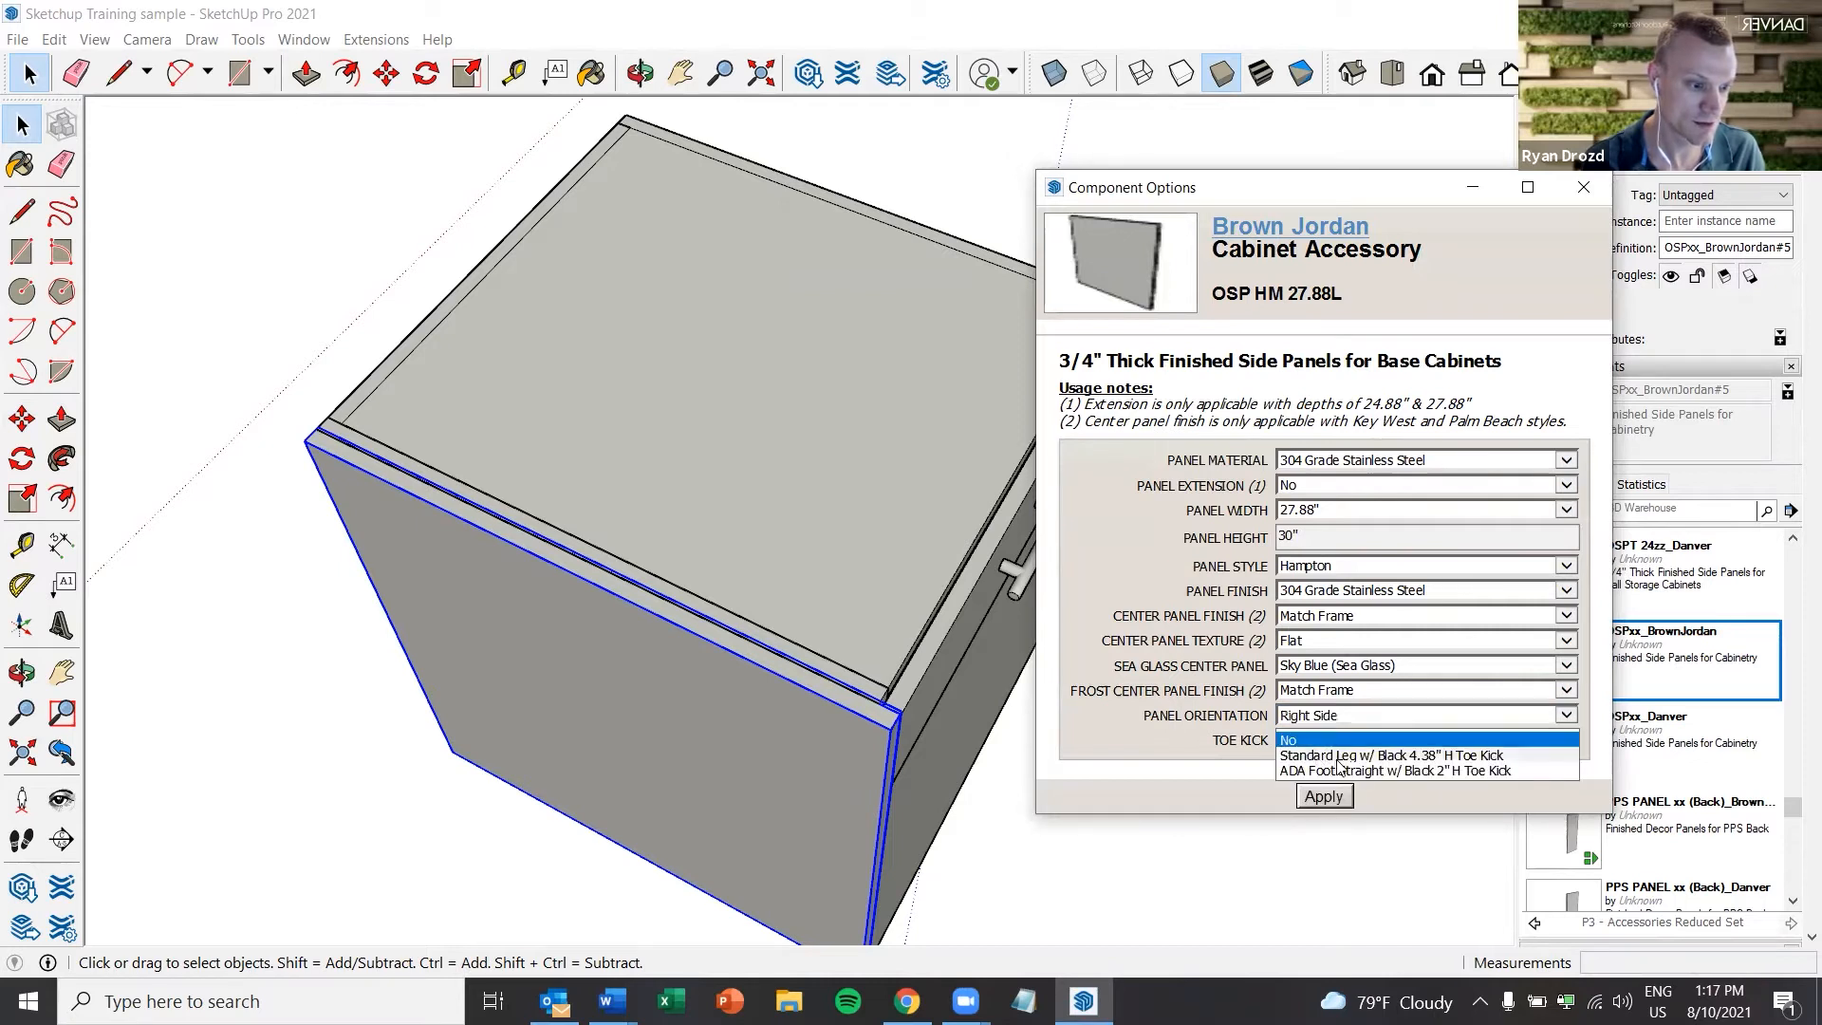
click(1339, 756)
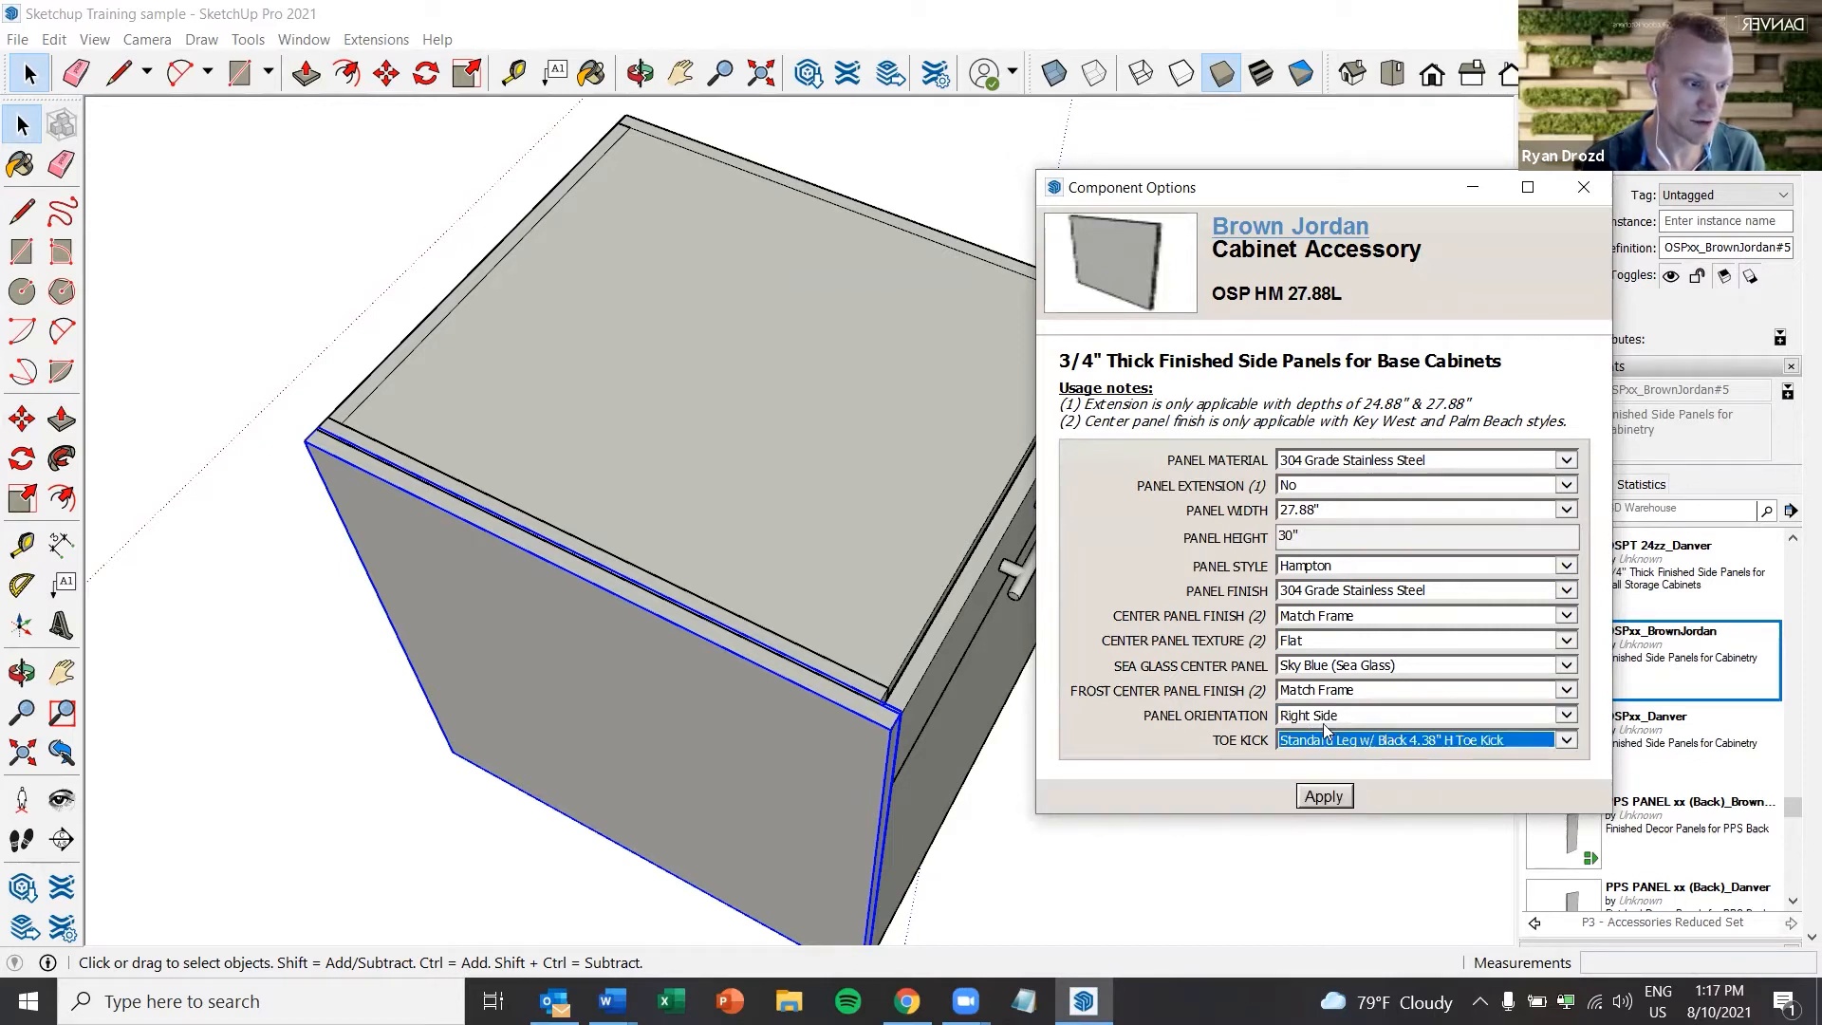
click(1325, 723)
click(1288, 799)
click(1332, 797)
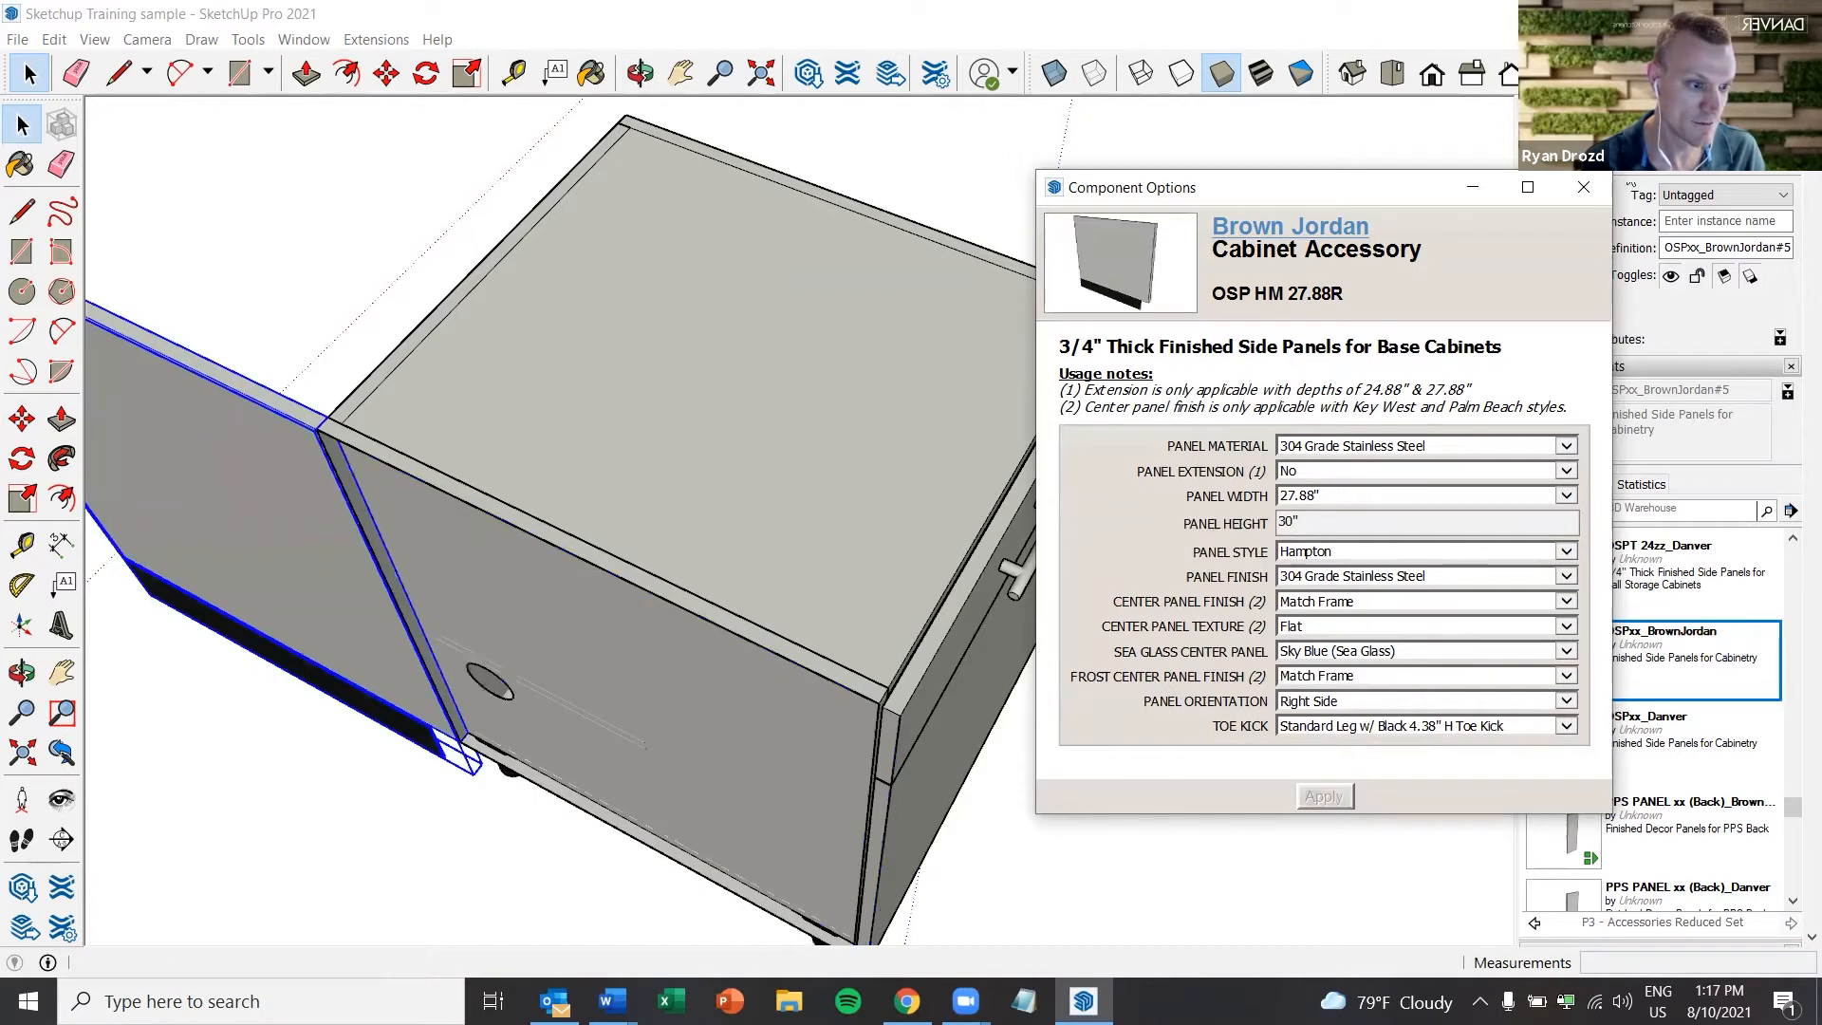
click(1582, 187)
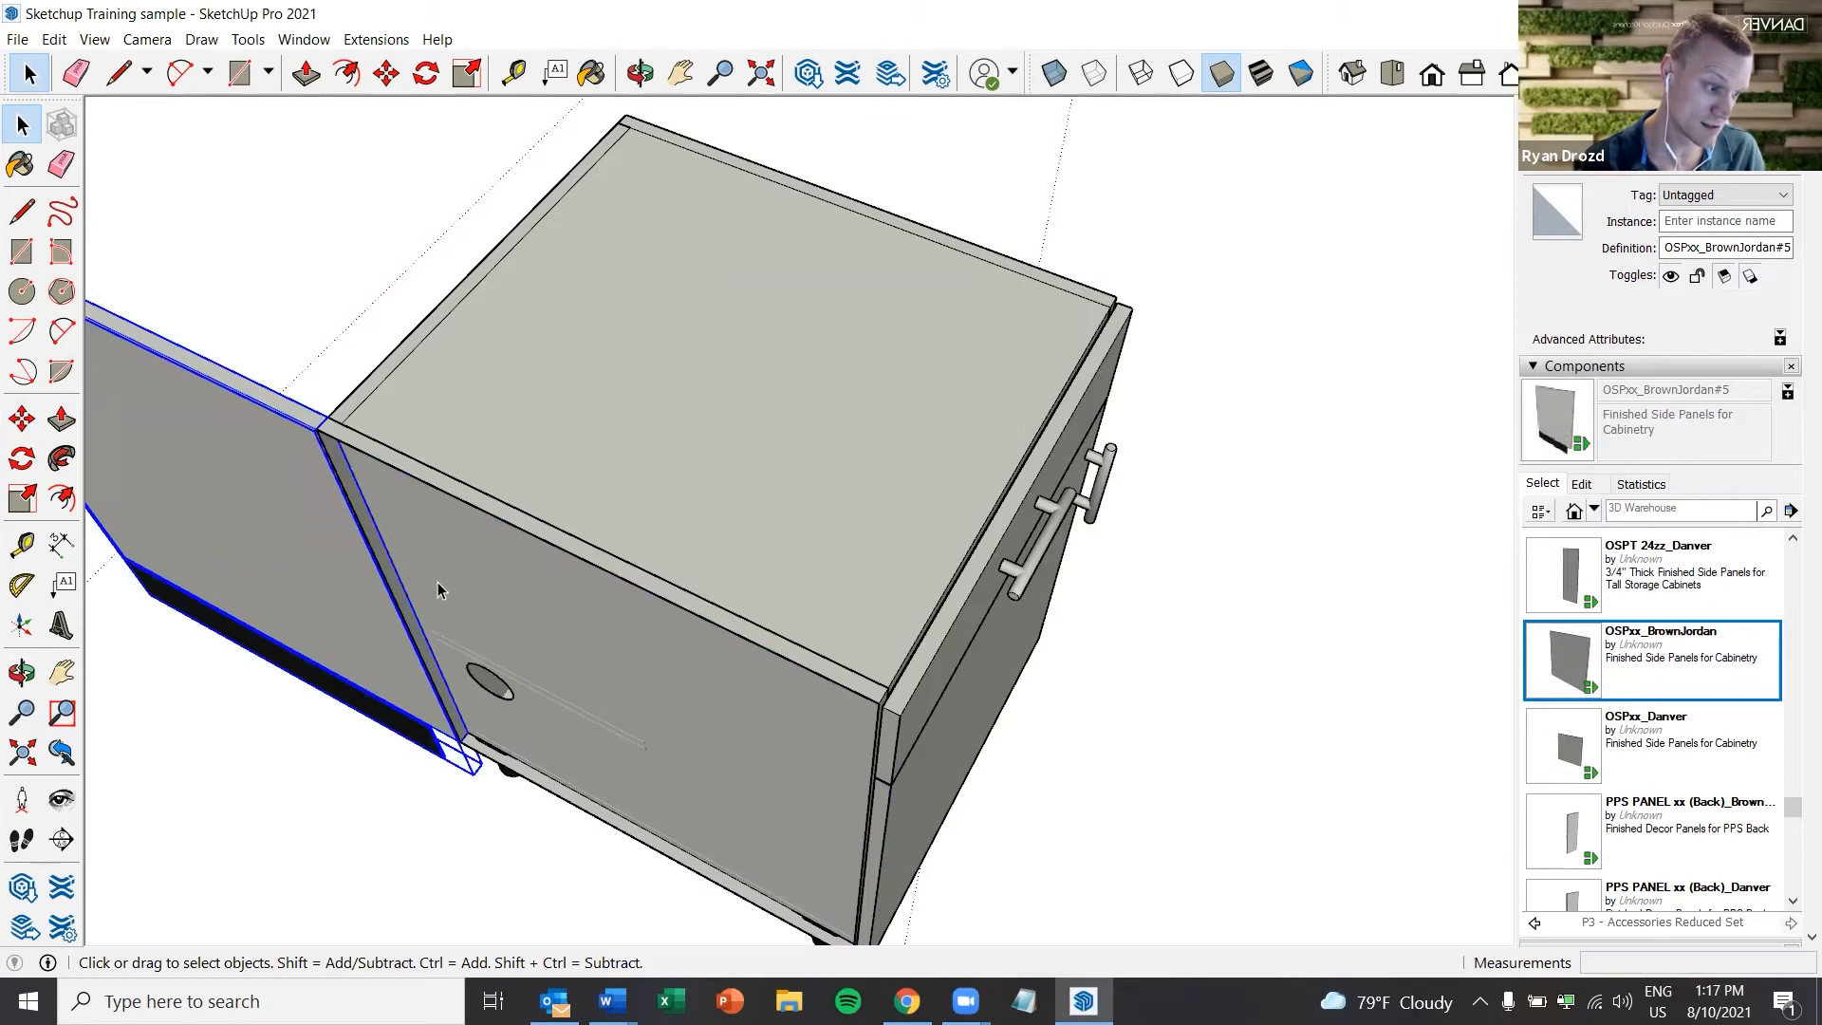
Move the finished side panel by its free top rear corner to snap onto the top rear corner of the cabinet's opposite side
scroll(484, 577, down, 2)
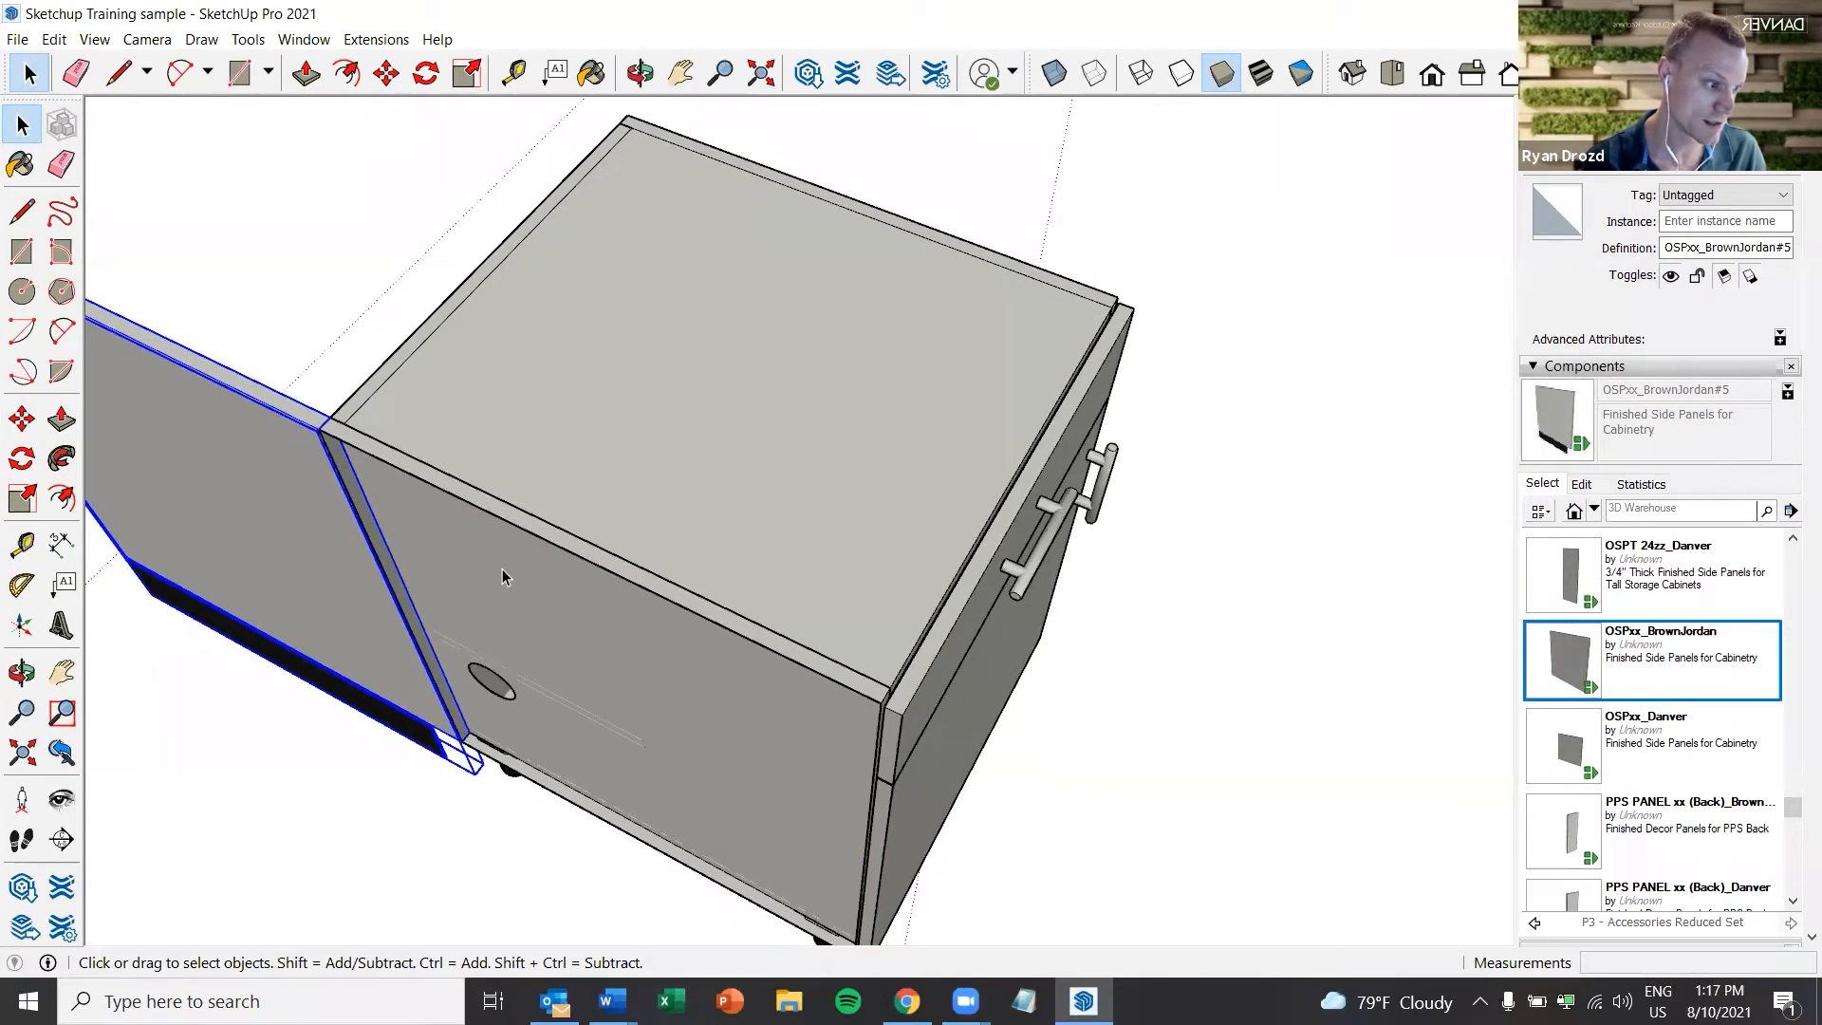
scroll(512, 575, down, 1)
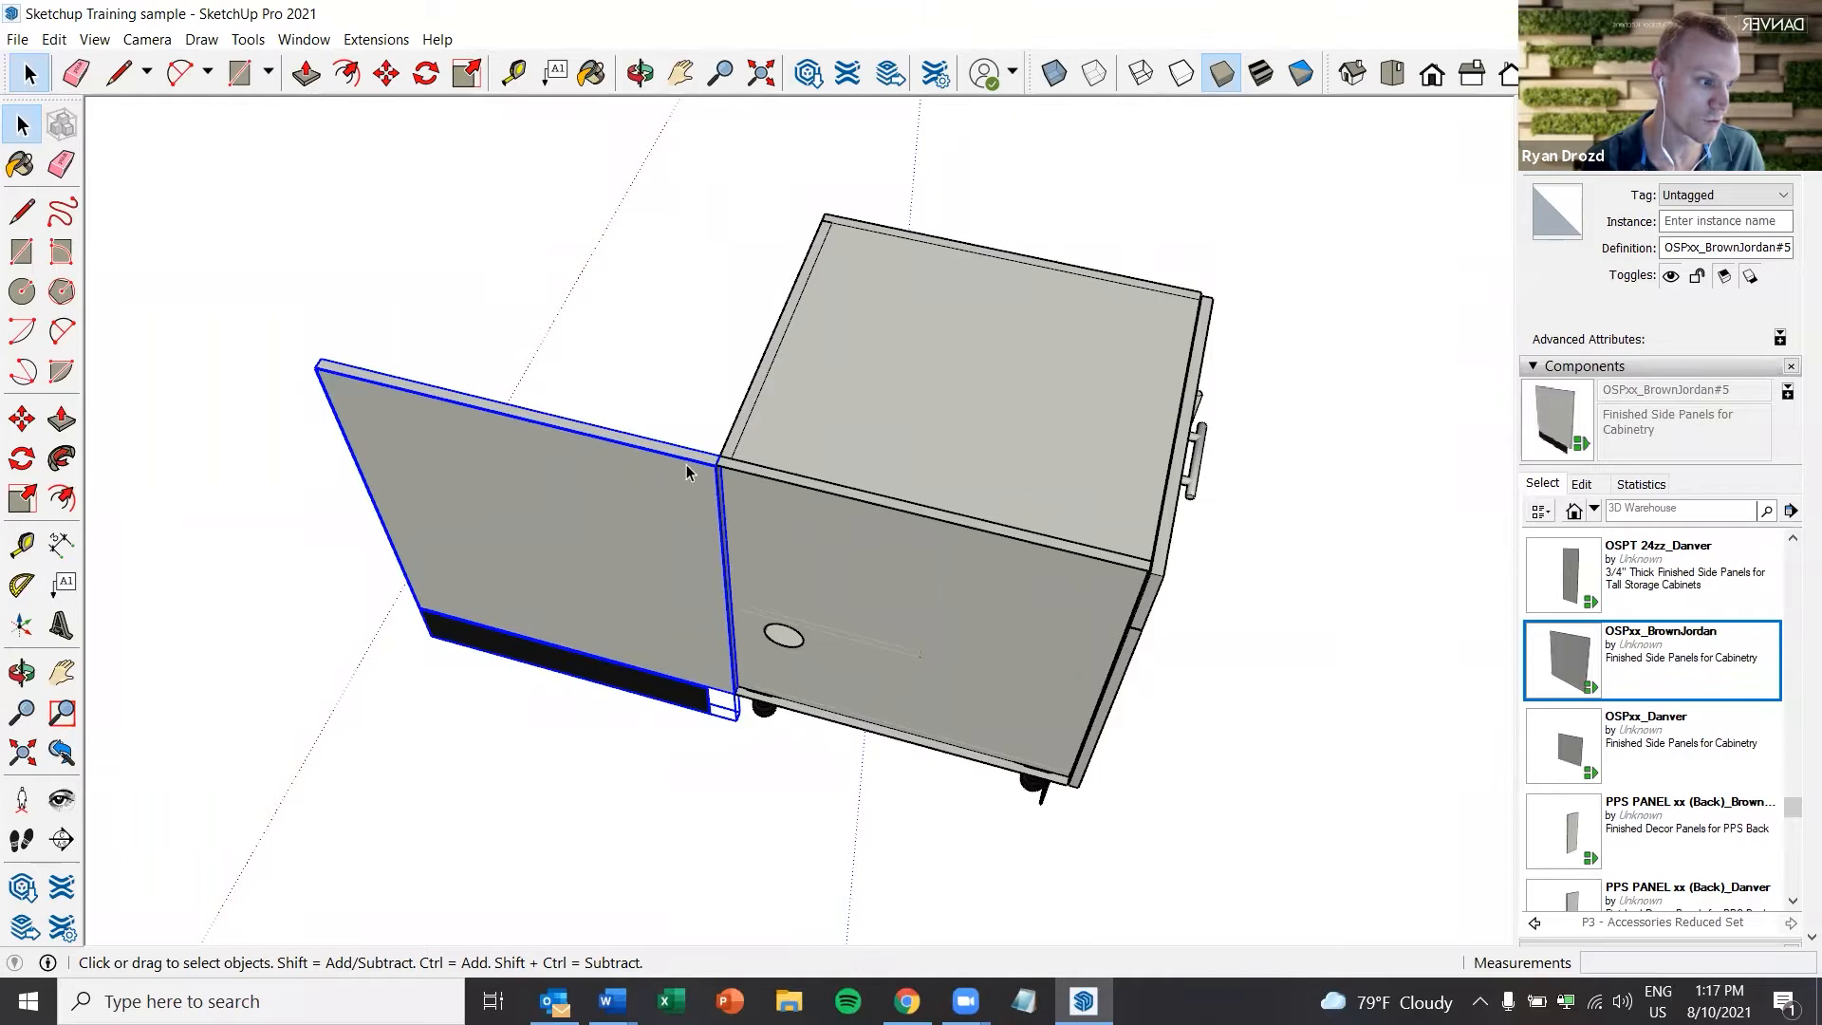
middle_drag(779, 474, 613, 603)
right_click(613, 603)
key(Escape)
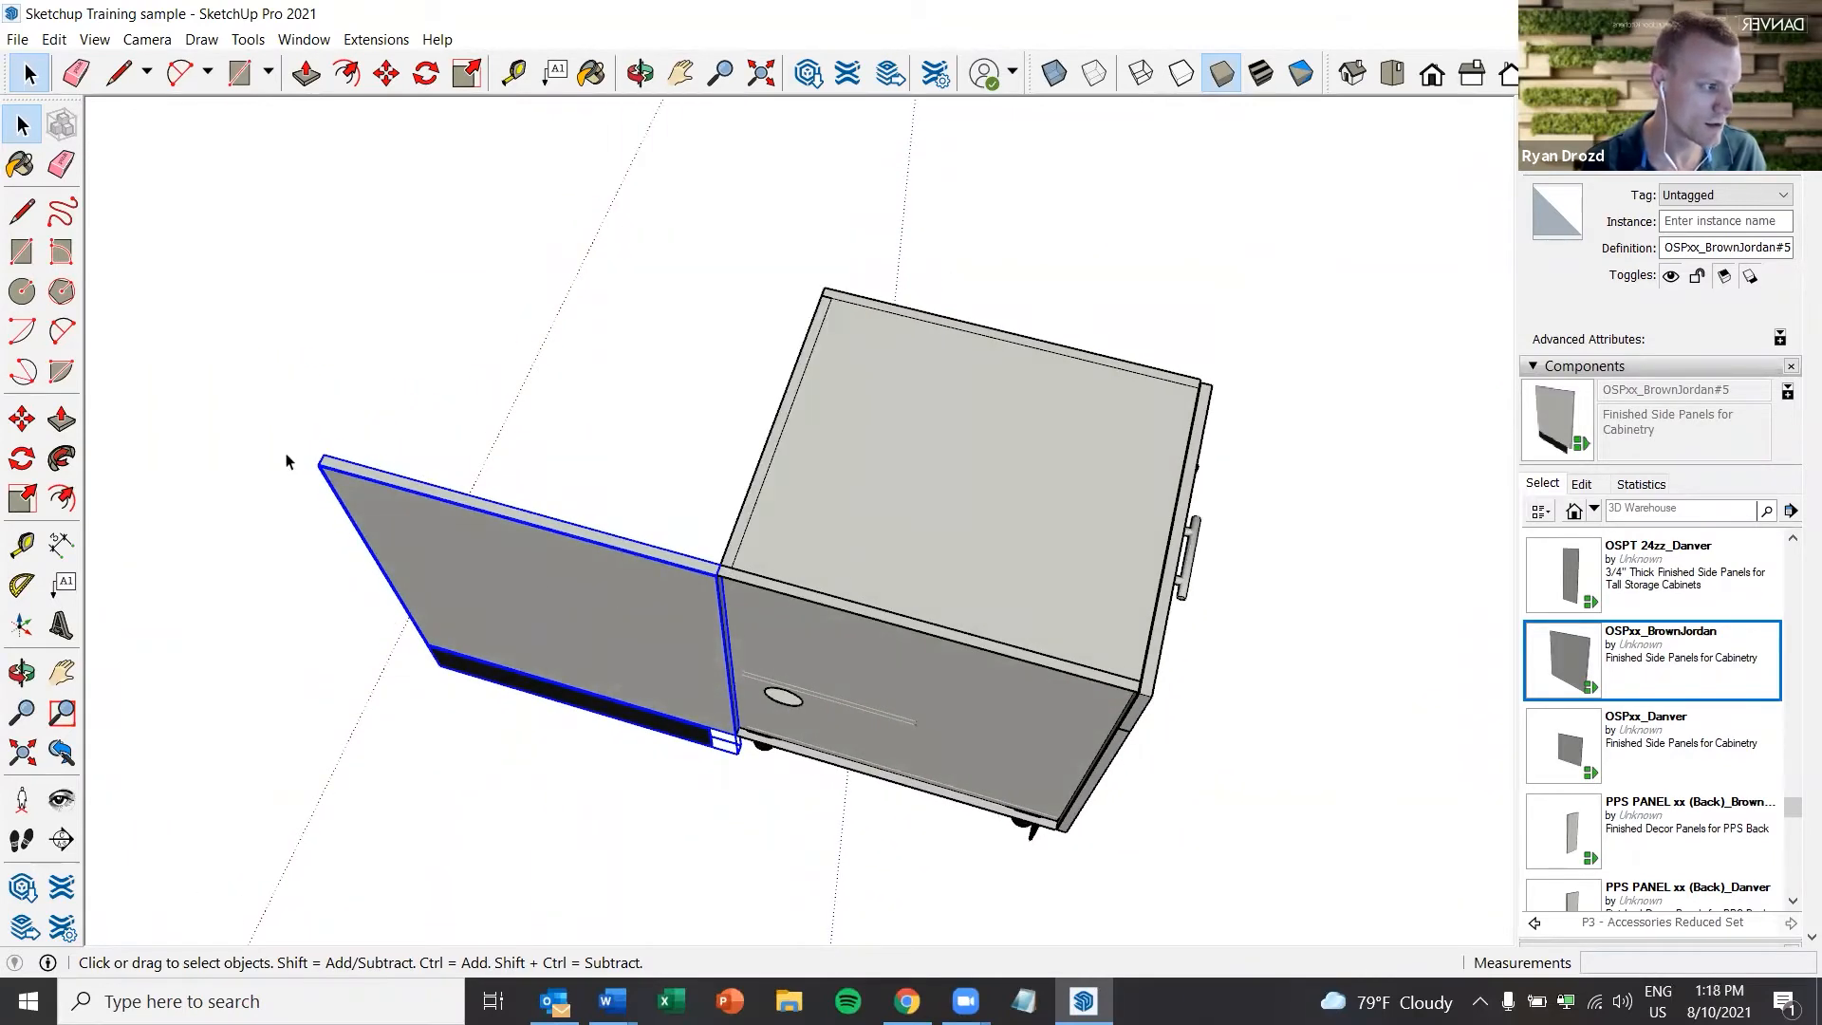
click(24, 420)
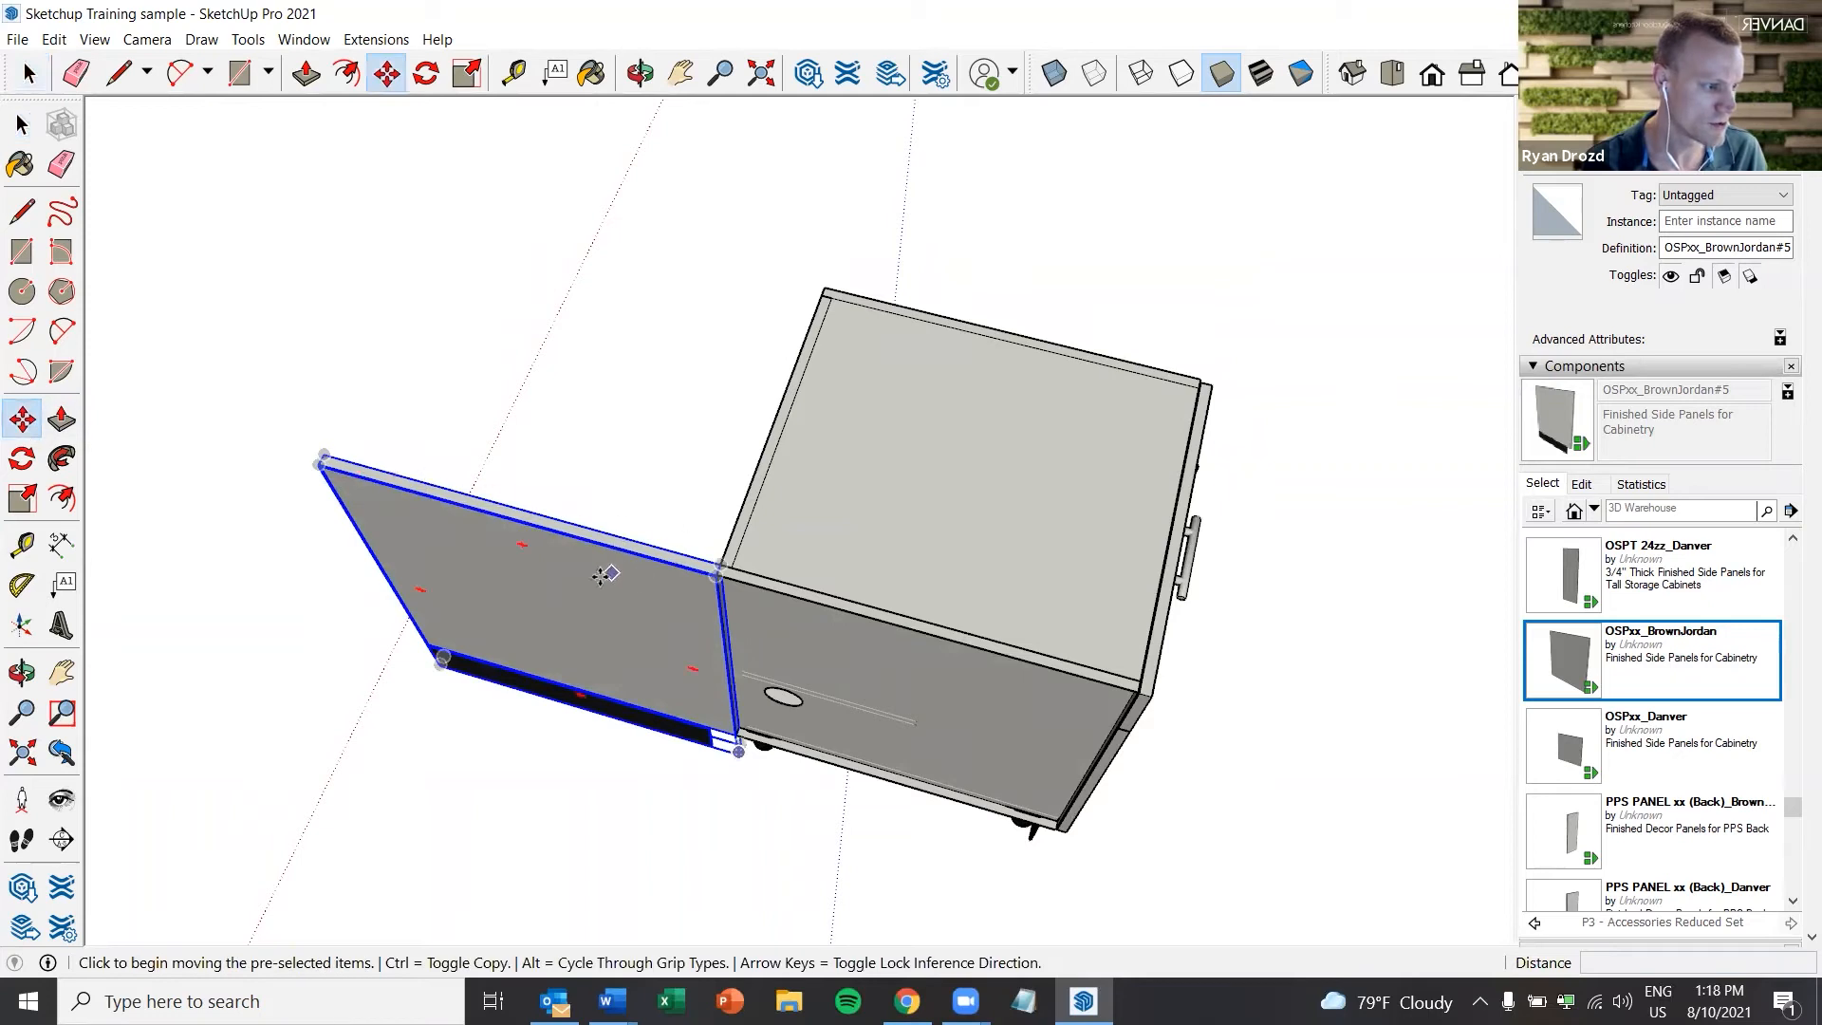
click(321, 467)
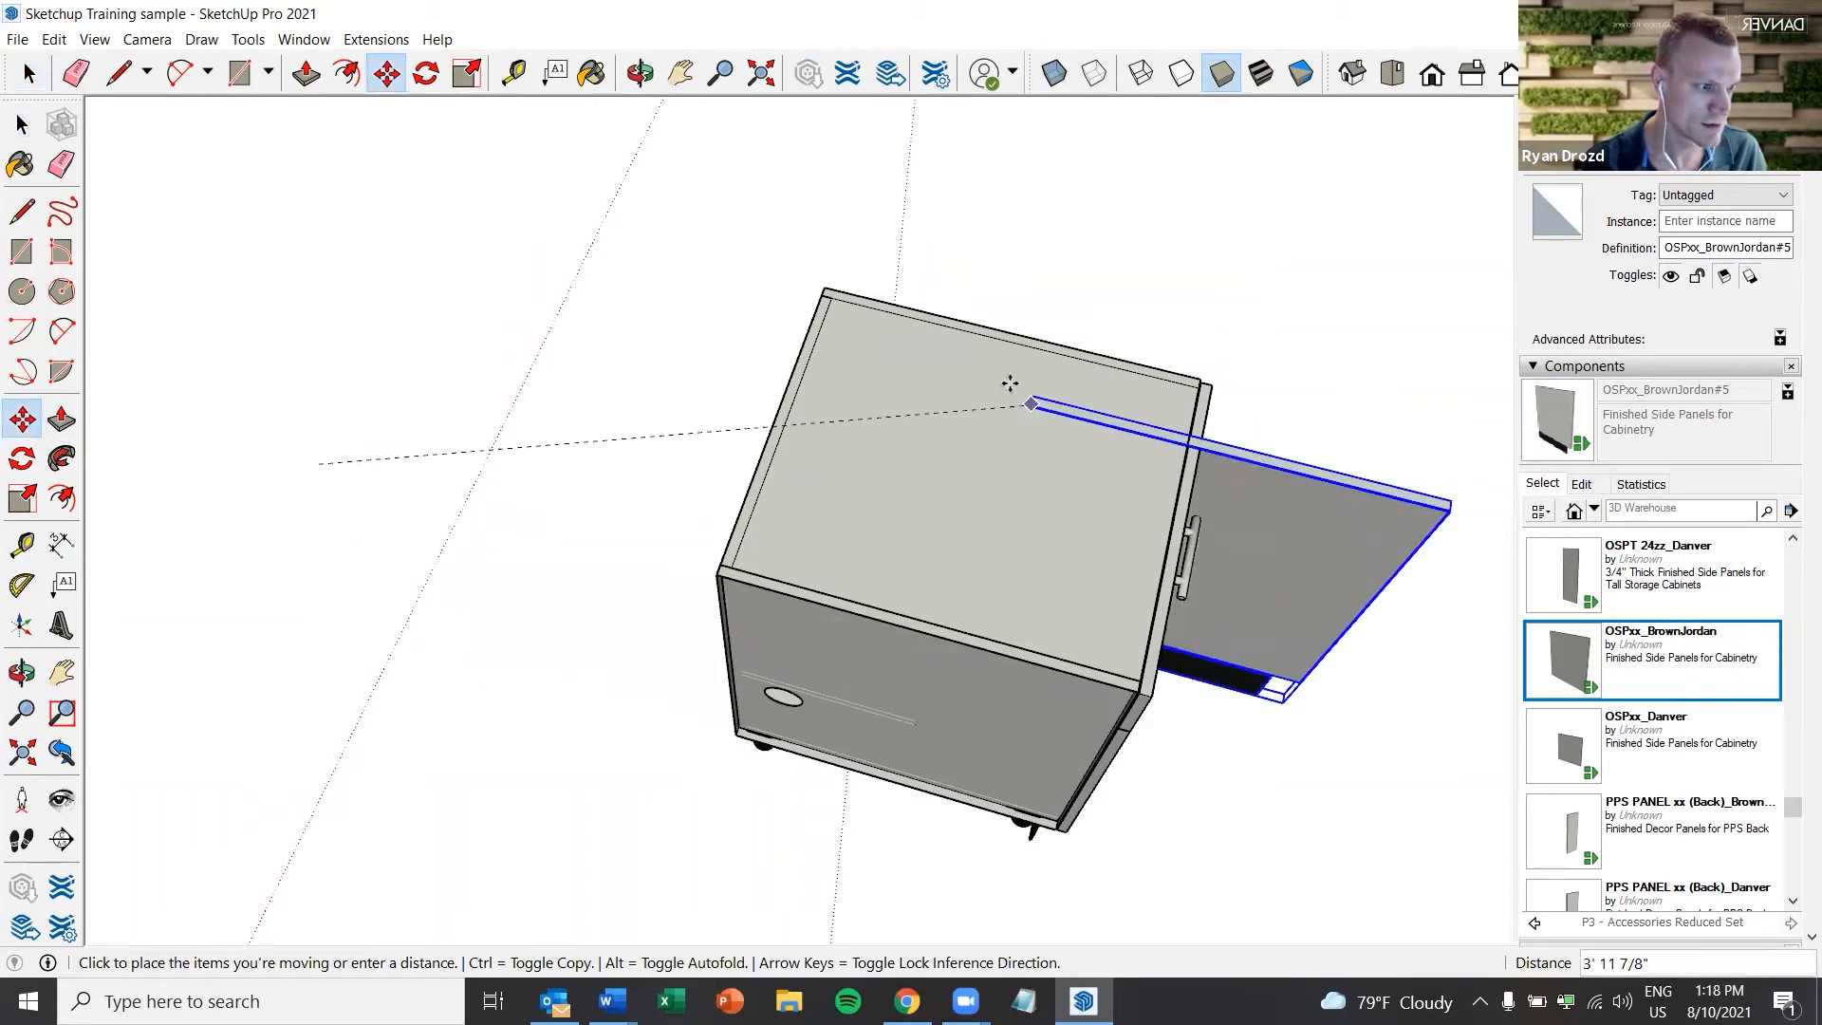
scroll(836, 281, up, 5)
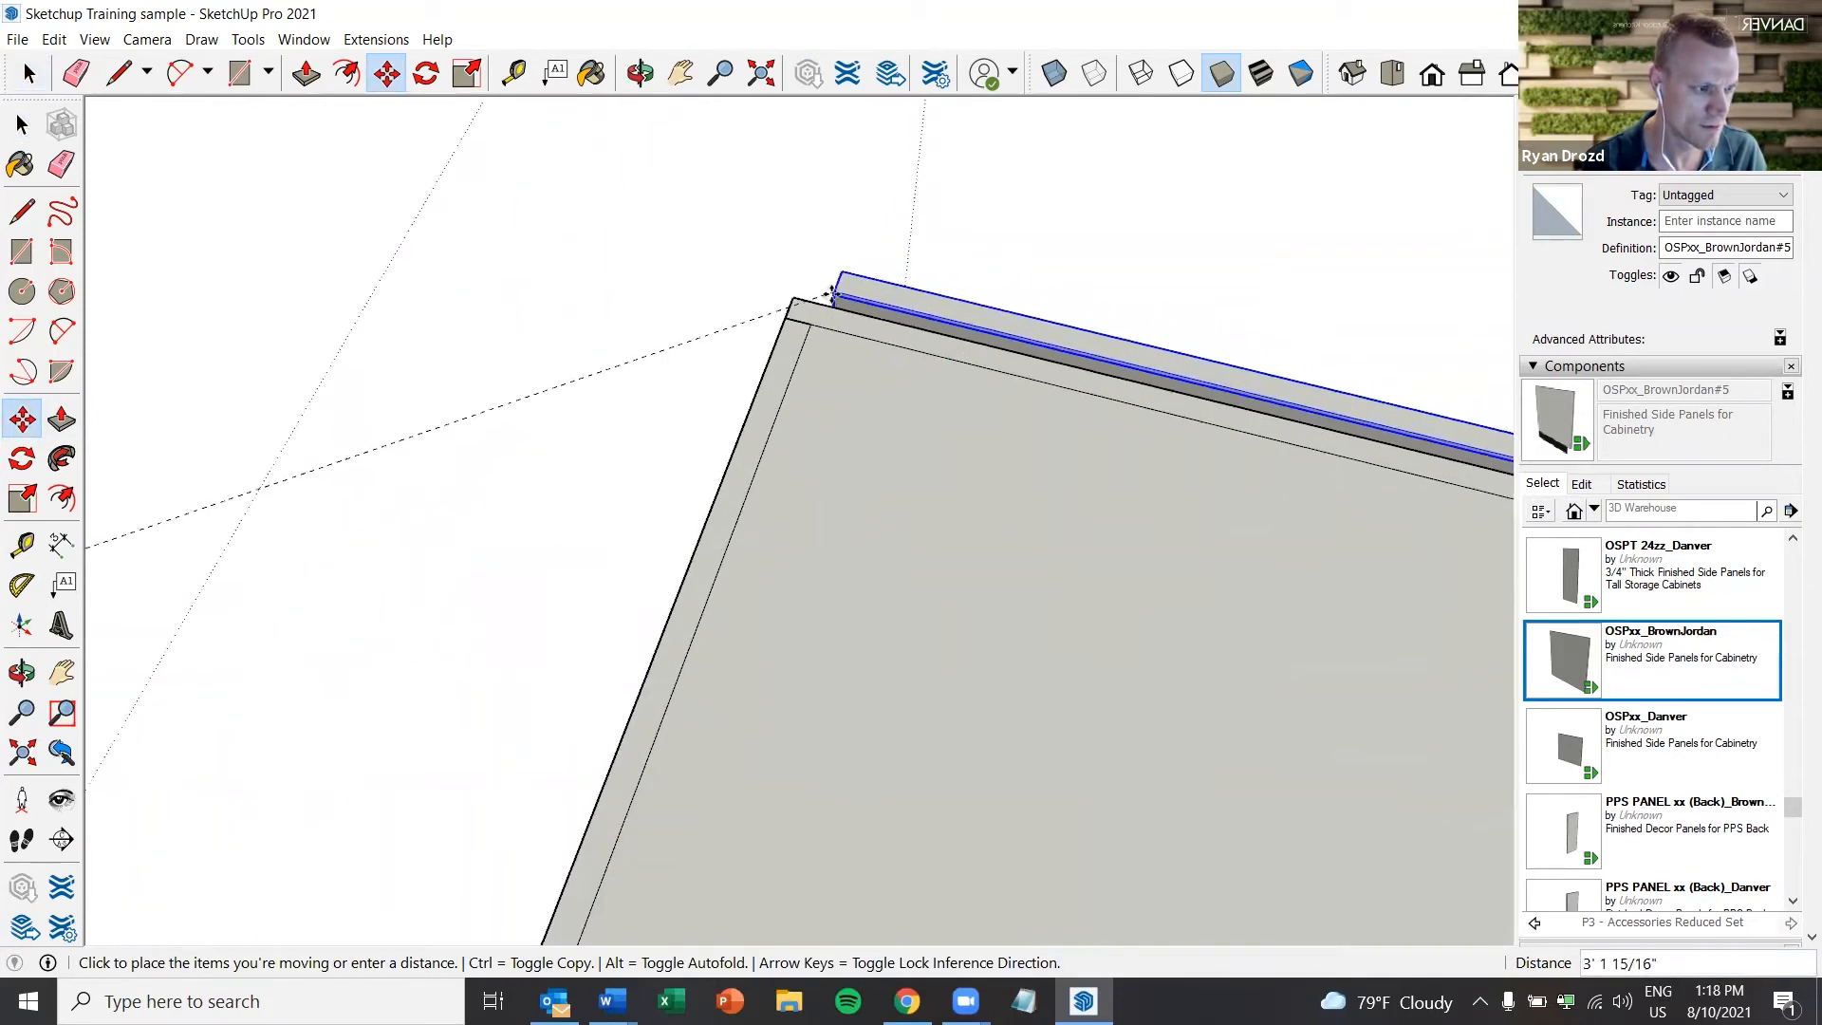
mouse_move(723, 390)
middle_down()
mouse_move(724, 484)
mouse_move(697, 553)
middle_up()
scroll(704, 553, down, 5)
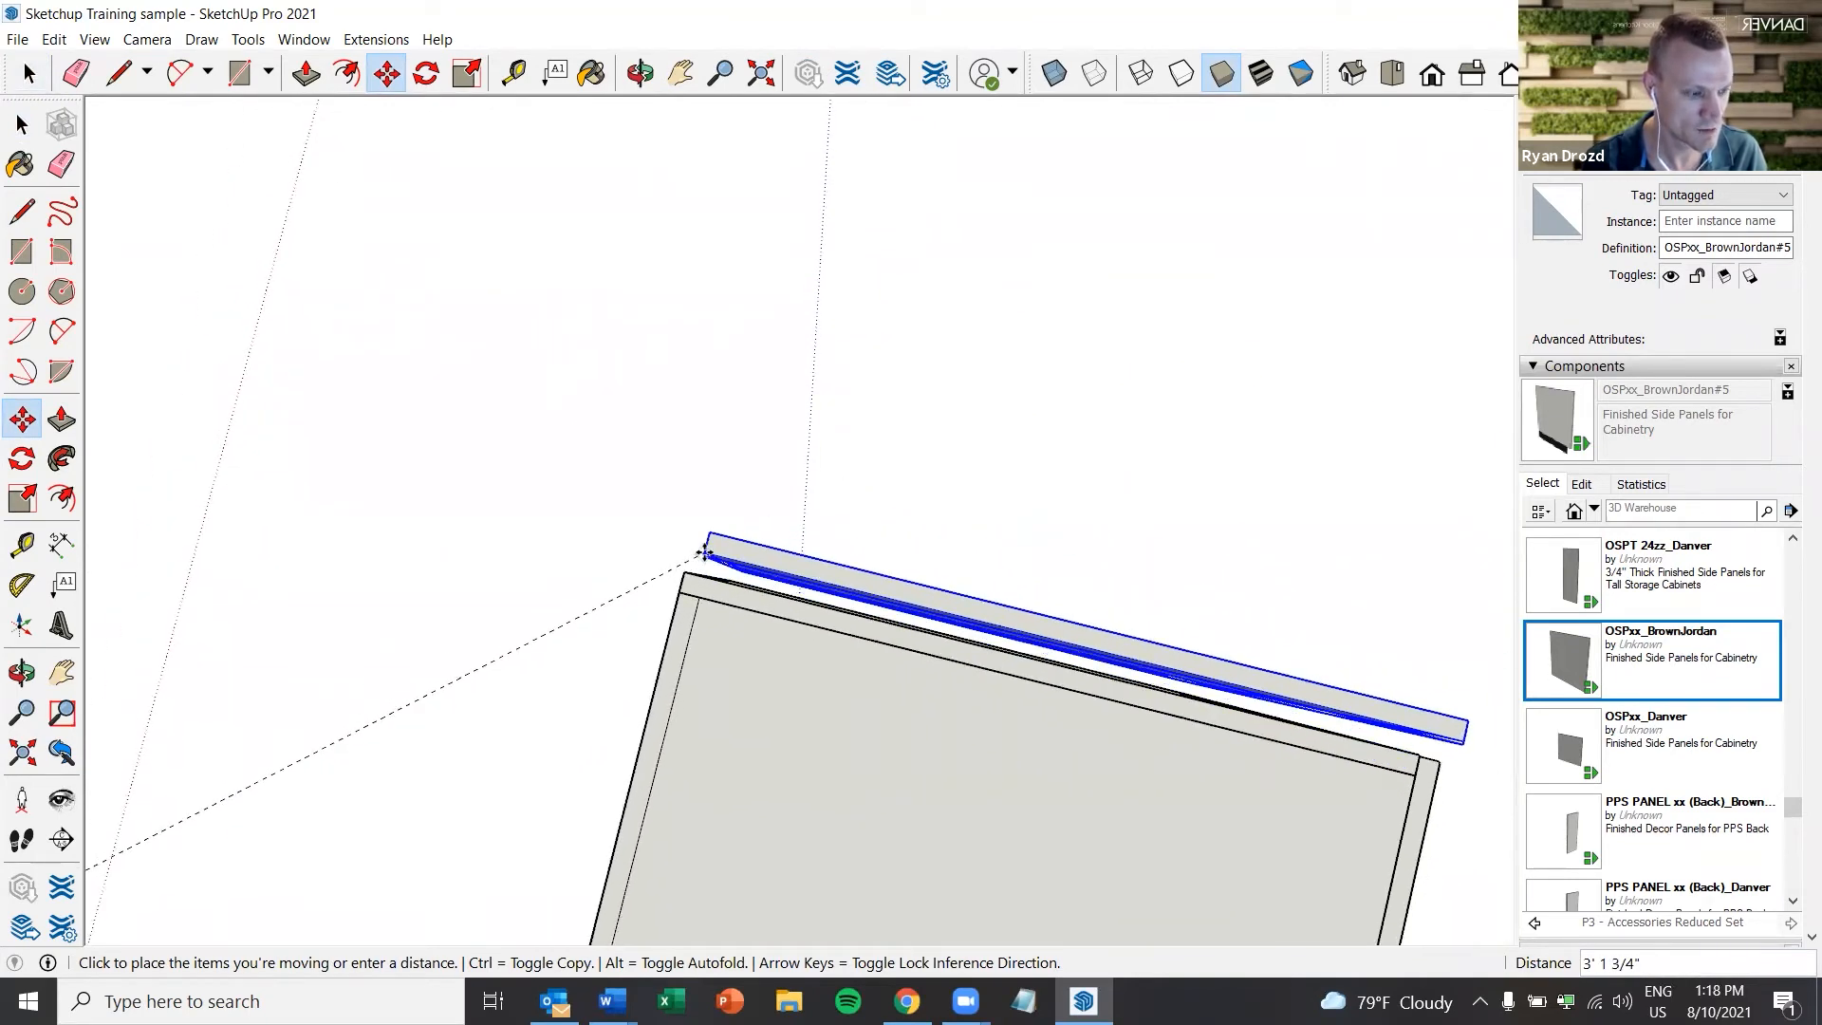
middle_drag(704, 550, 697, 735)
scroll(702, 223, up, 5)
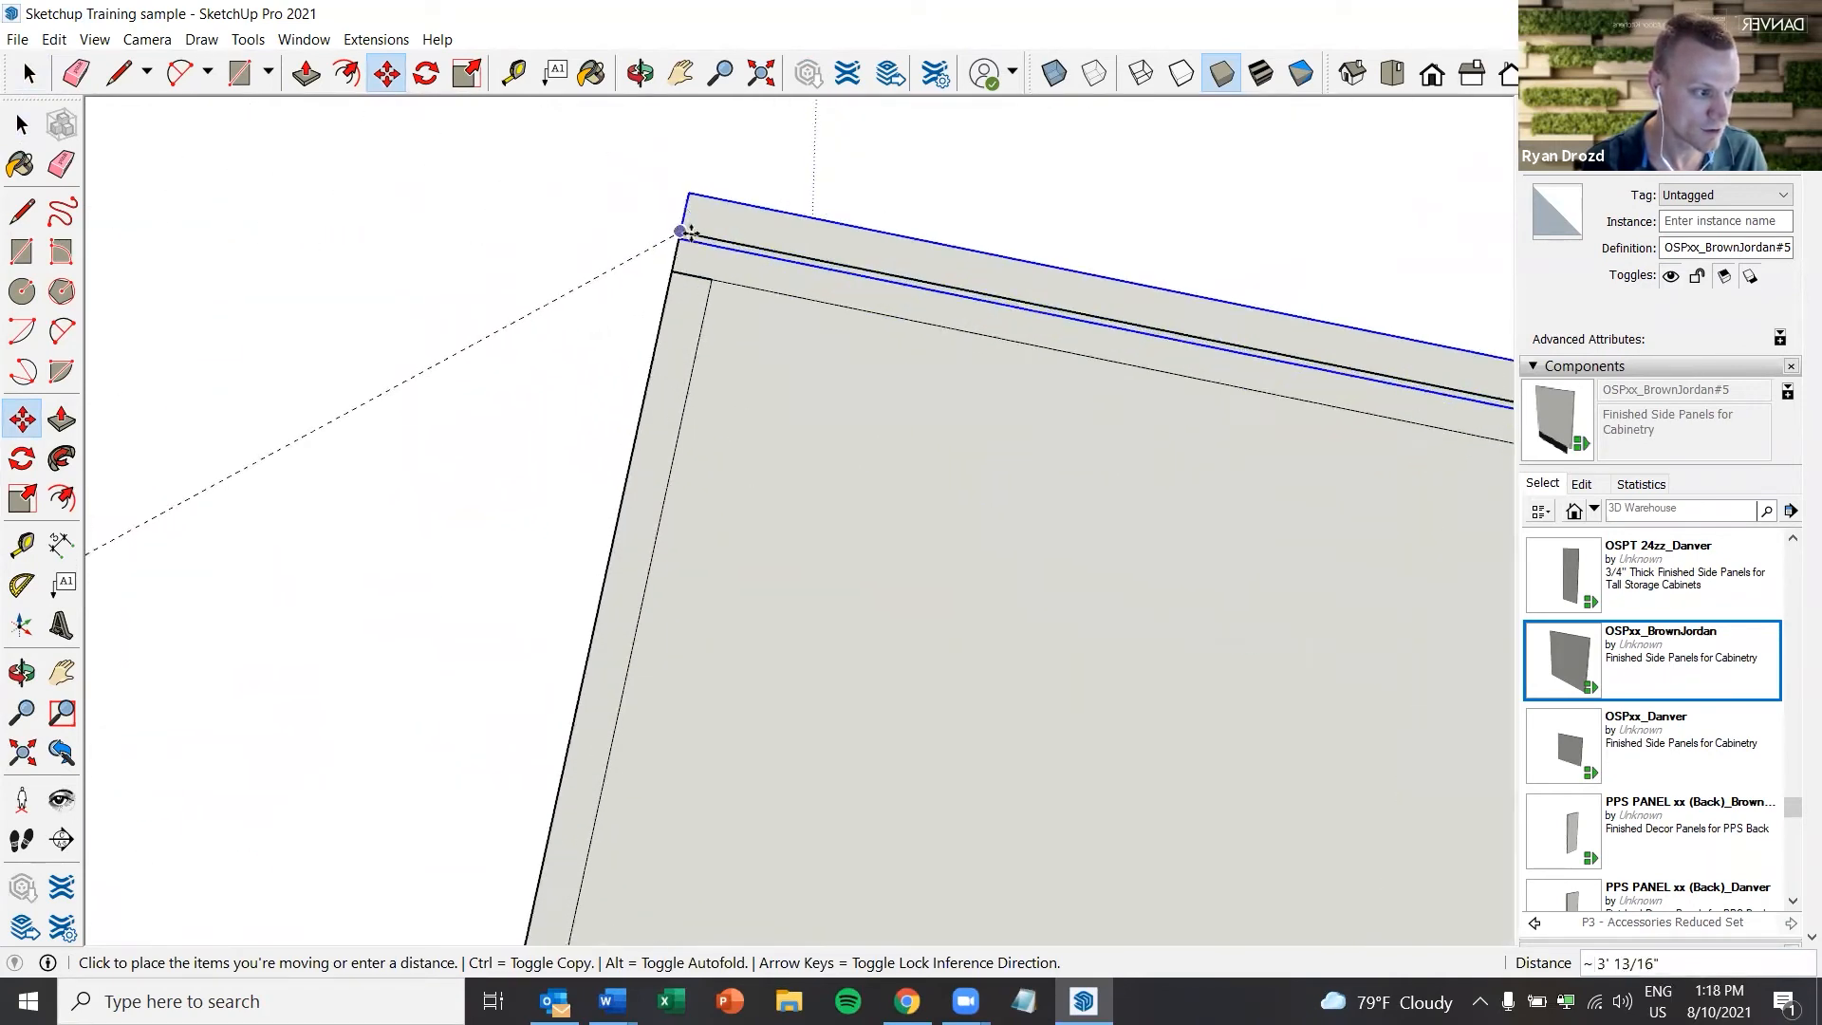
middle_drag(634, 169, 626, 232)
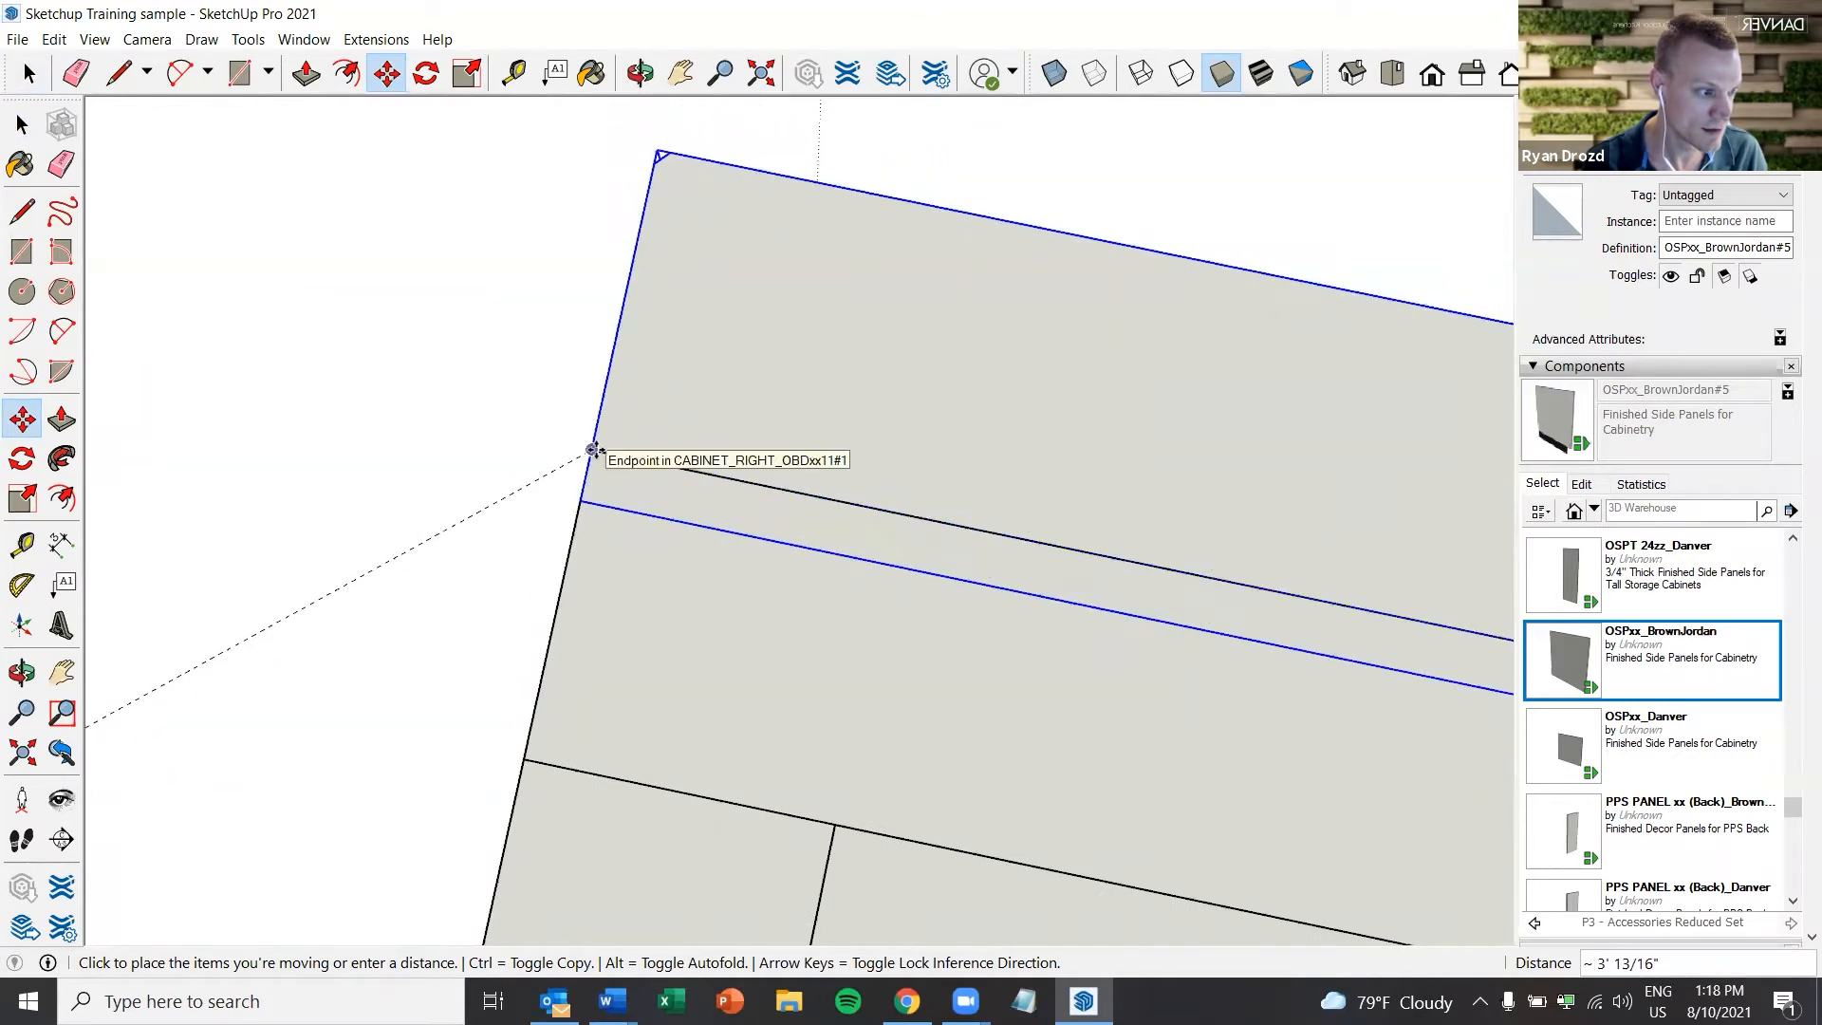
click(594, 449)
scroll(1110, 616, down, 3)
scroll(1110, 616, down, 5)
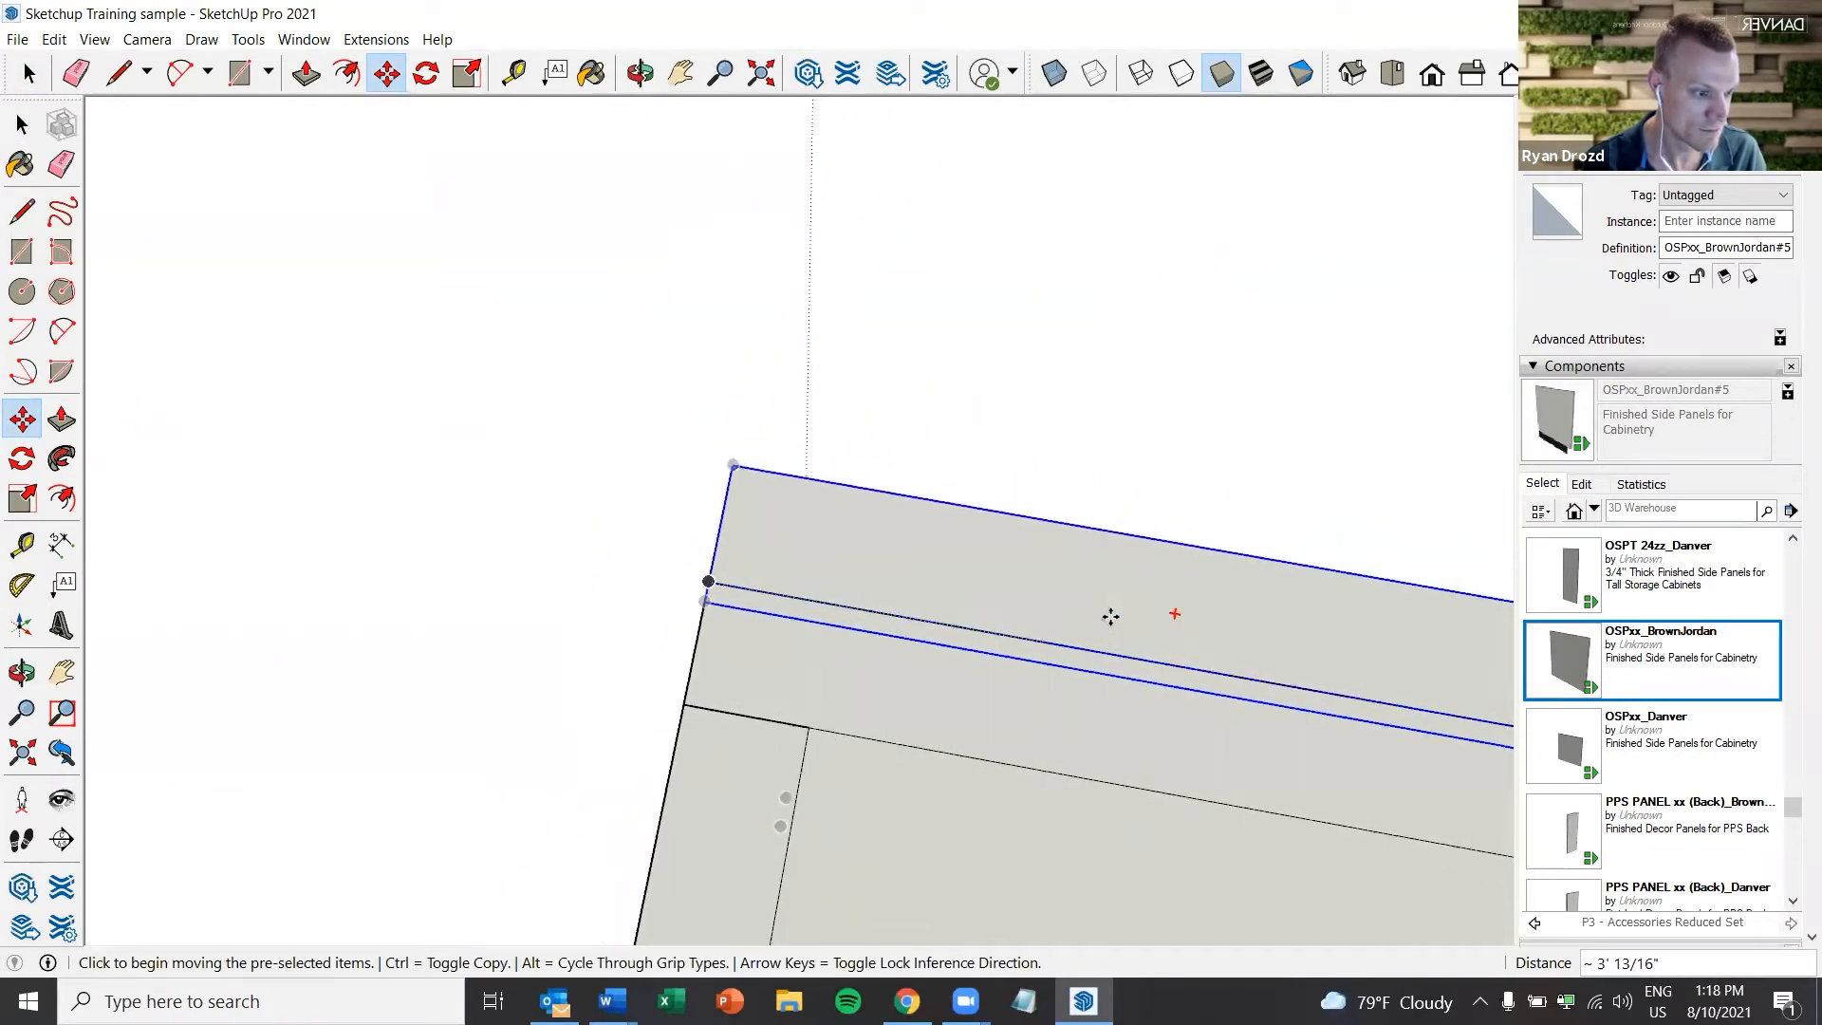
Move the side panel about 6 9/16" away from the cabinet's side
middle_drag(1131, 690, 998, 626)
scroll(998, 626, up, 2)
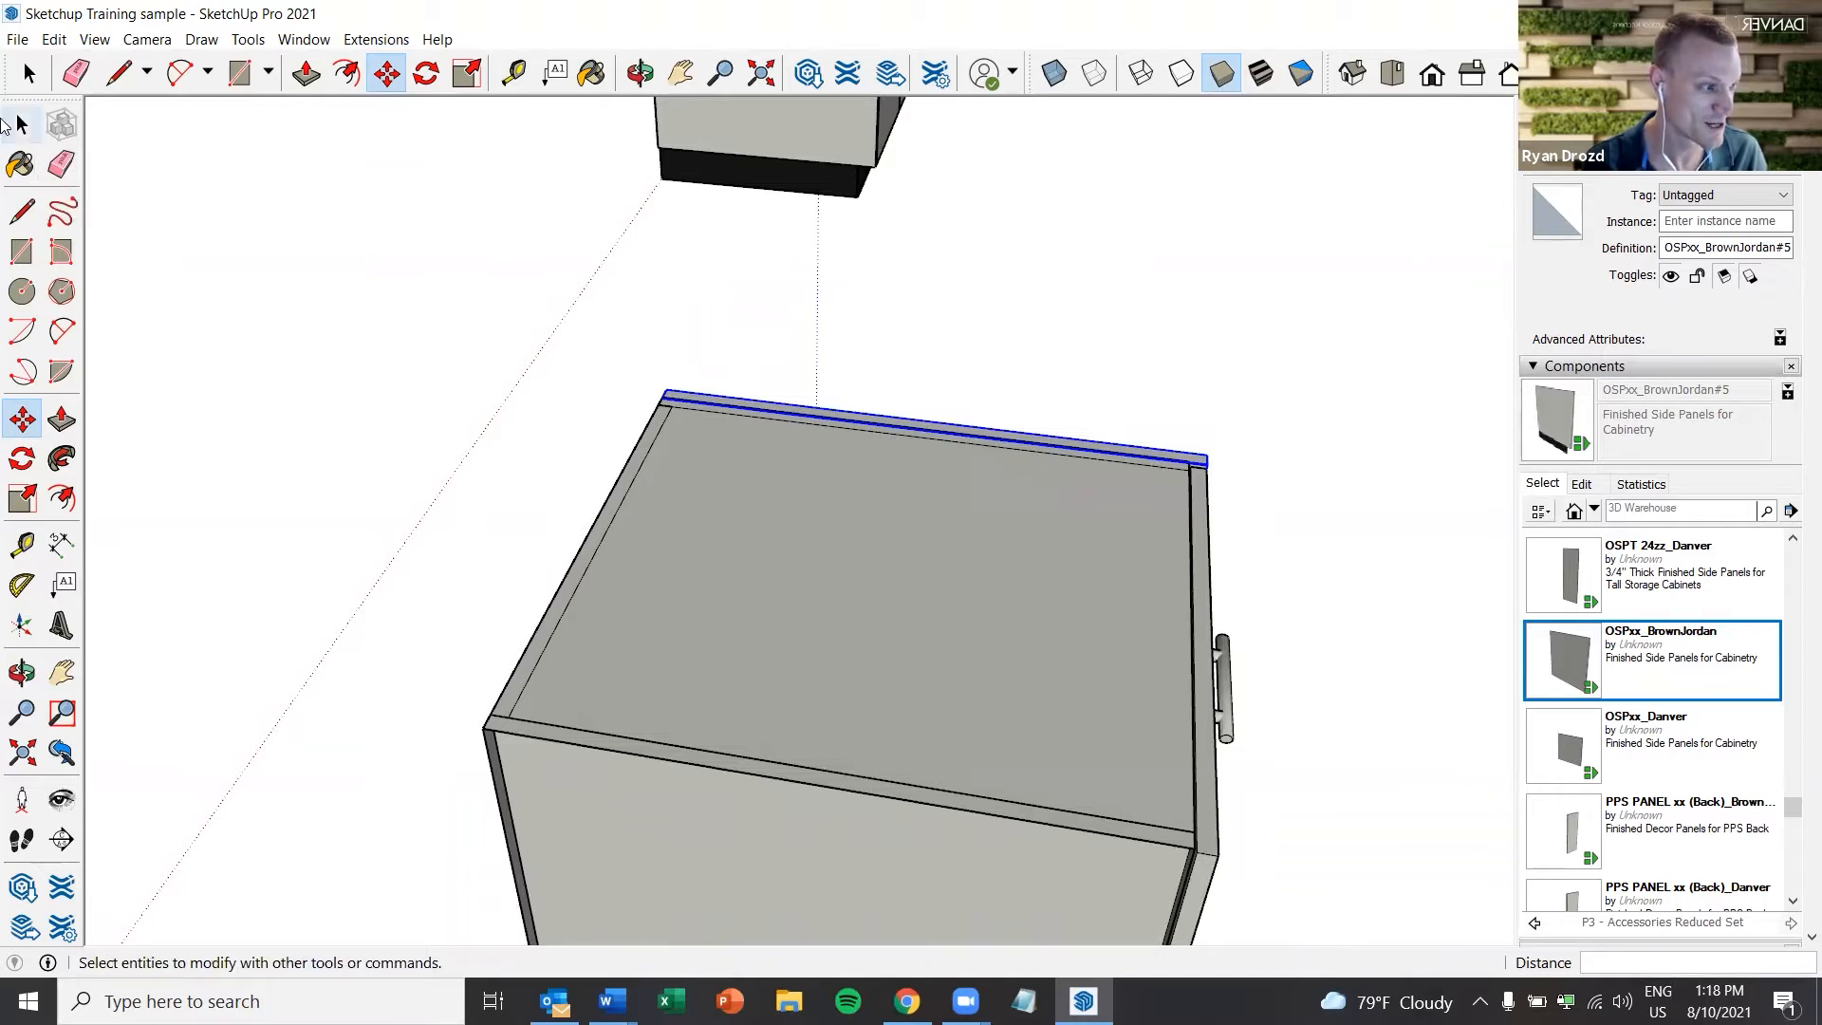
click(528, 255)
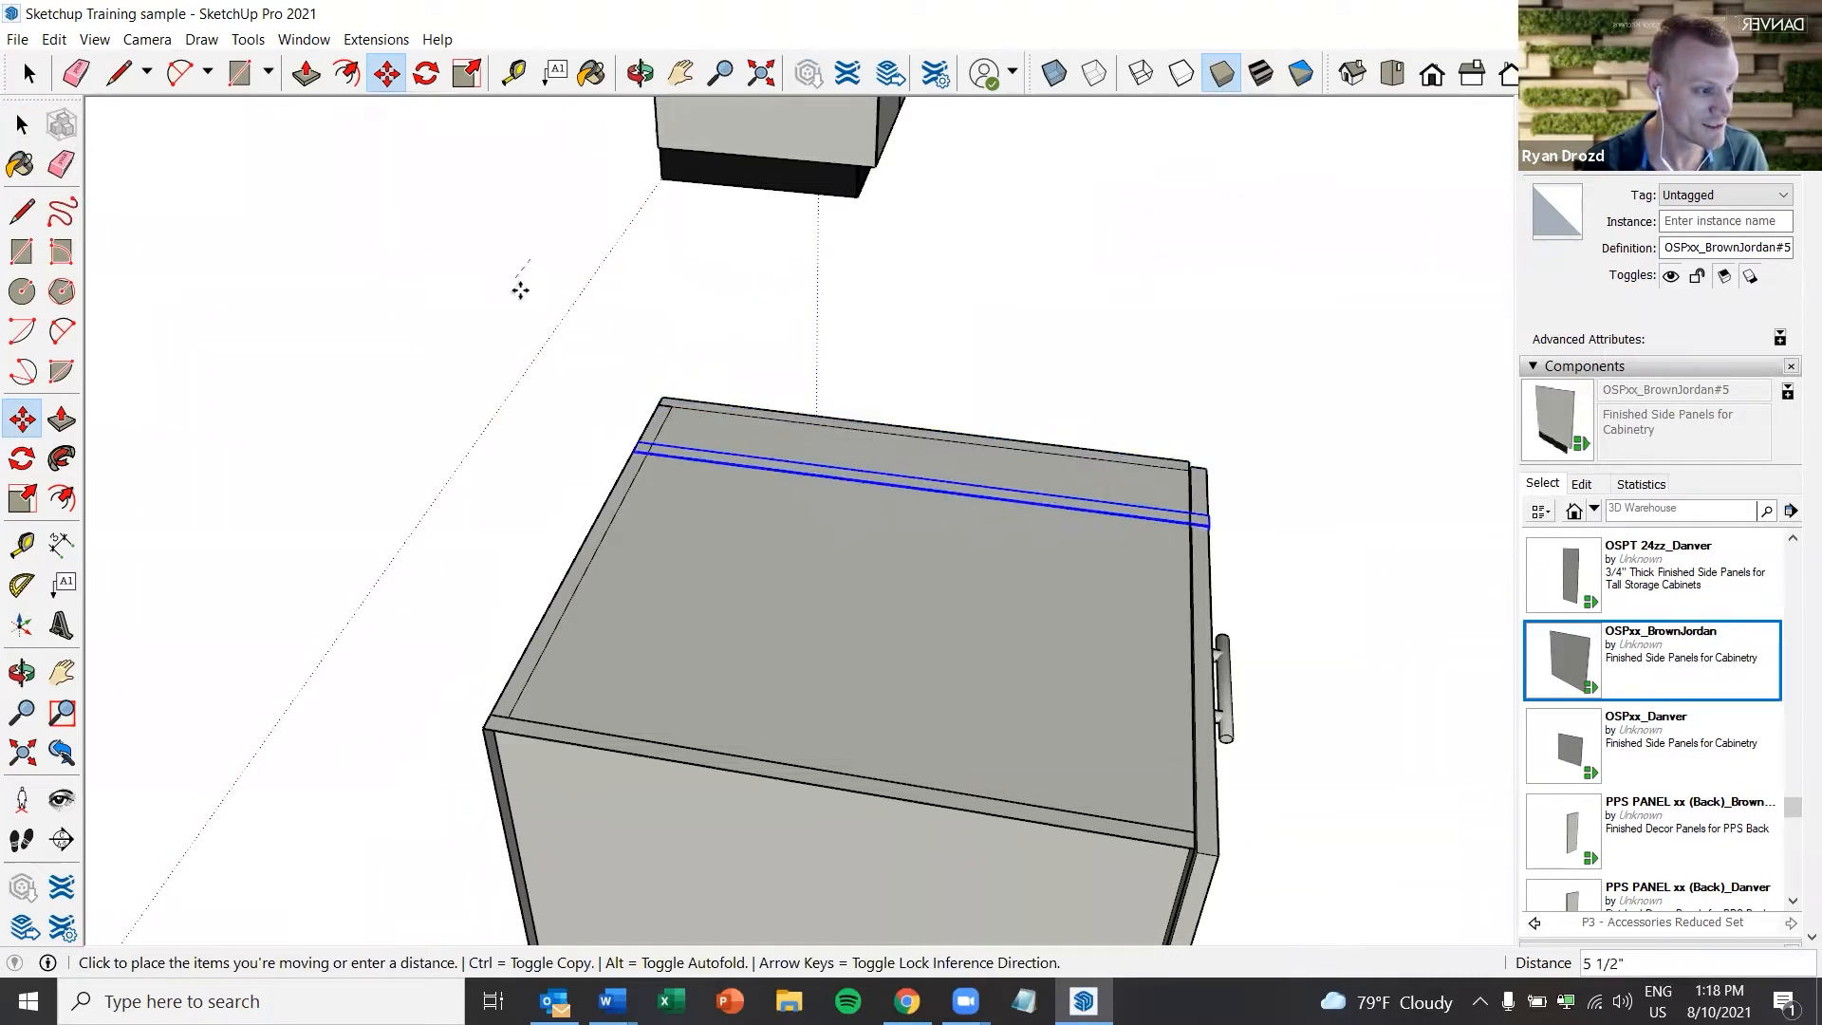
click(541, 226)
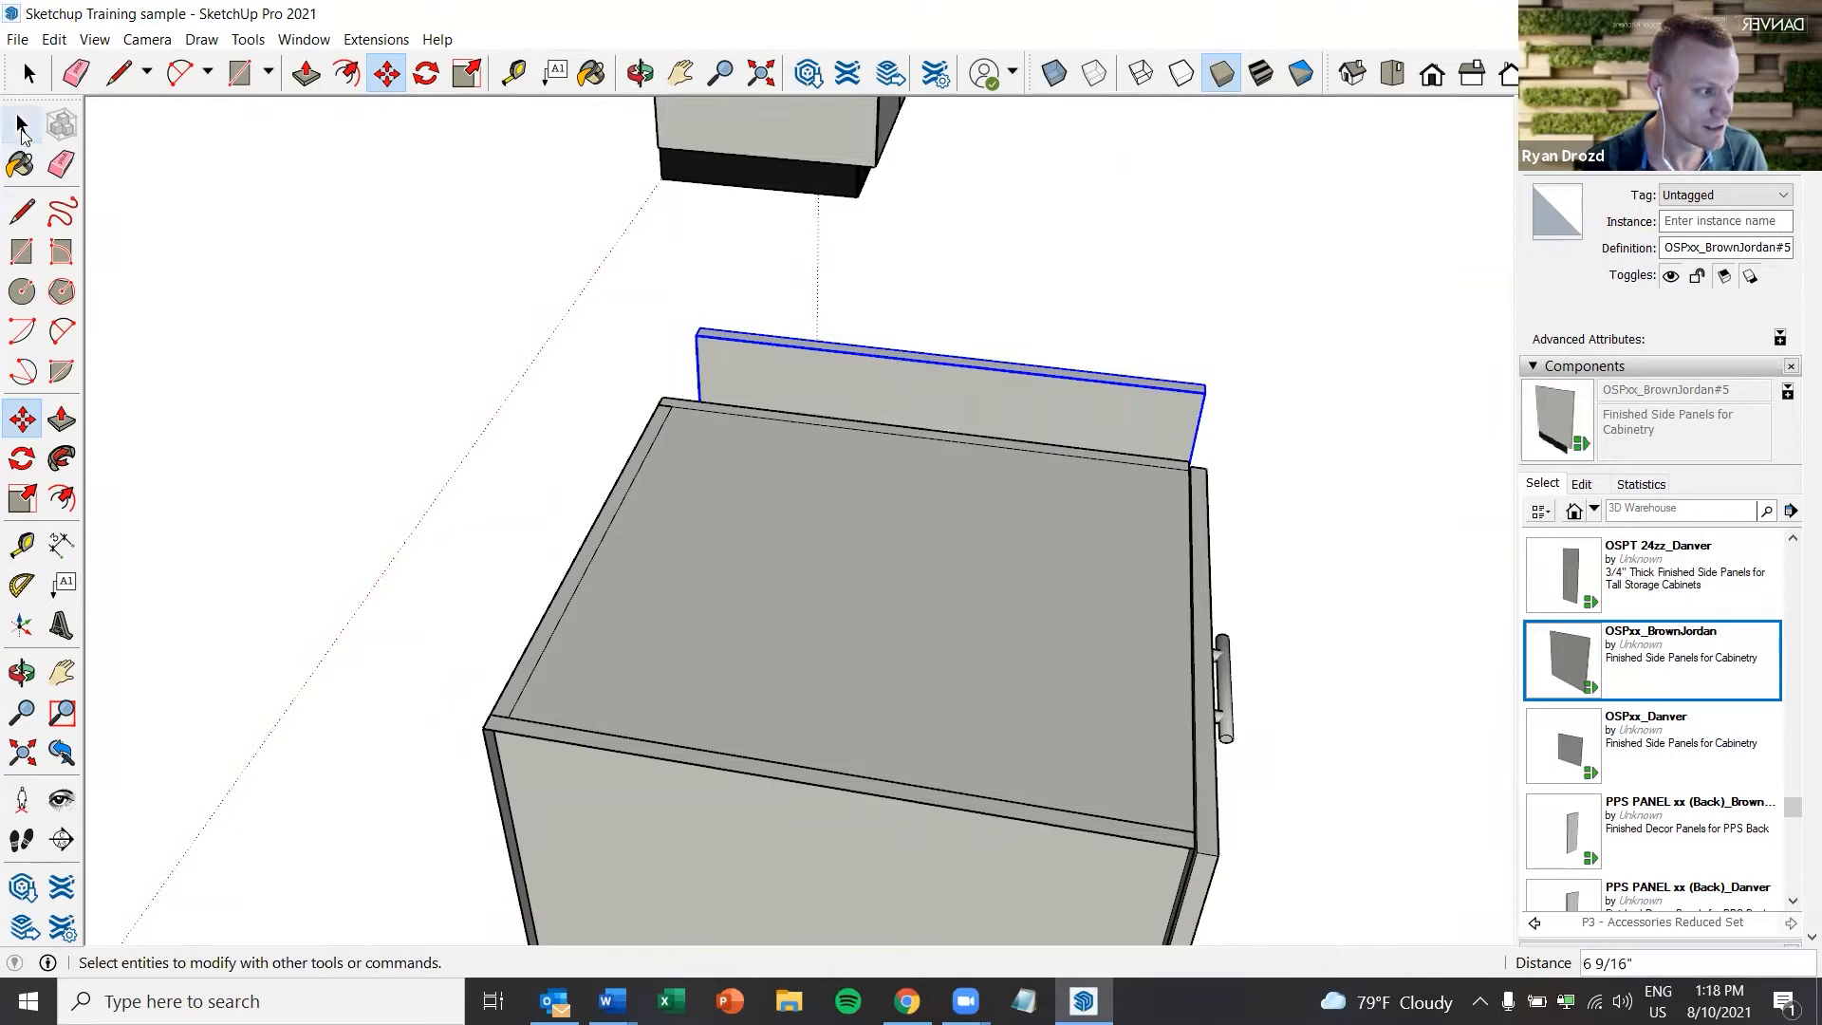
click(23, 125)
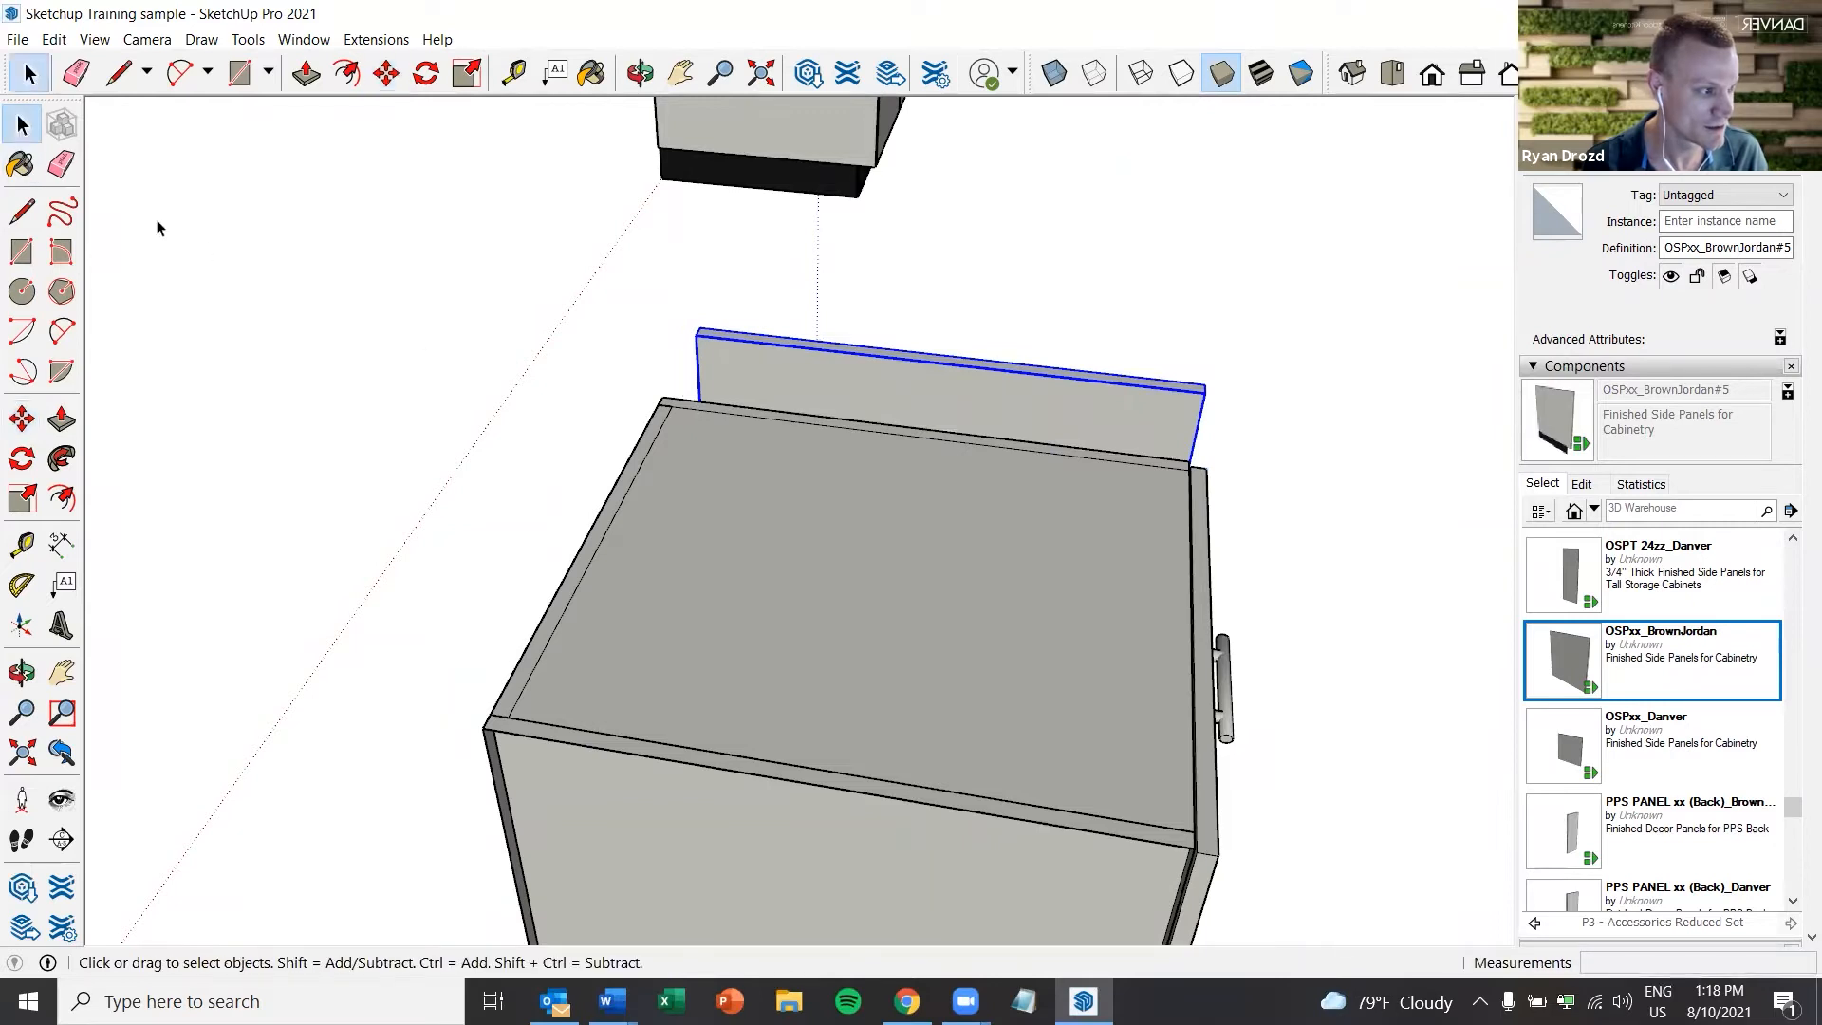
Move the offset side panel by its top rear corner back onto the cabinet's matching top rear corner
click(21, 418)
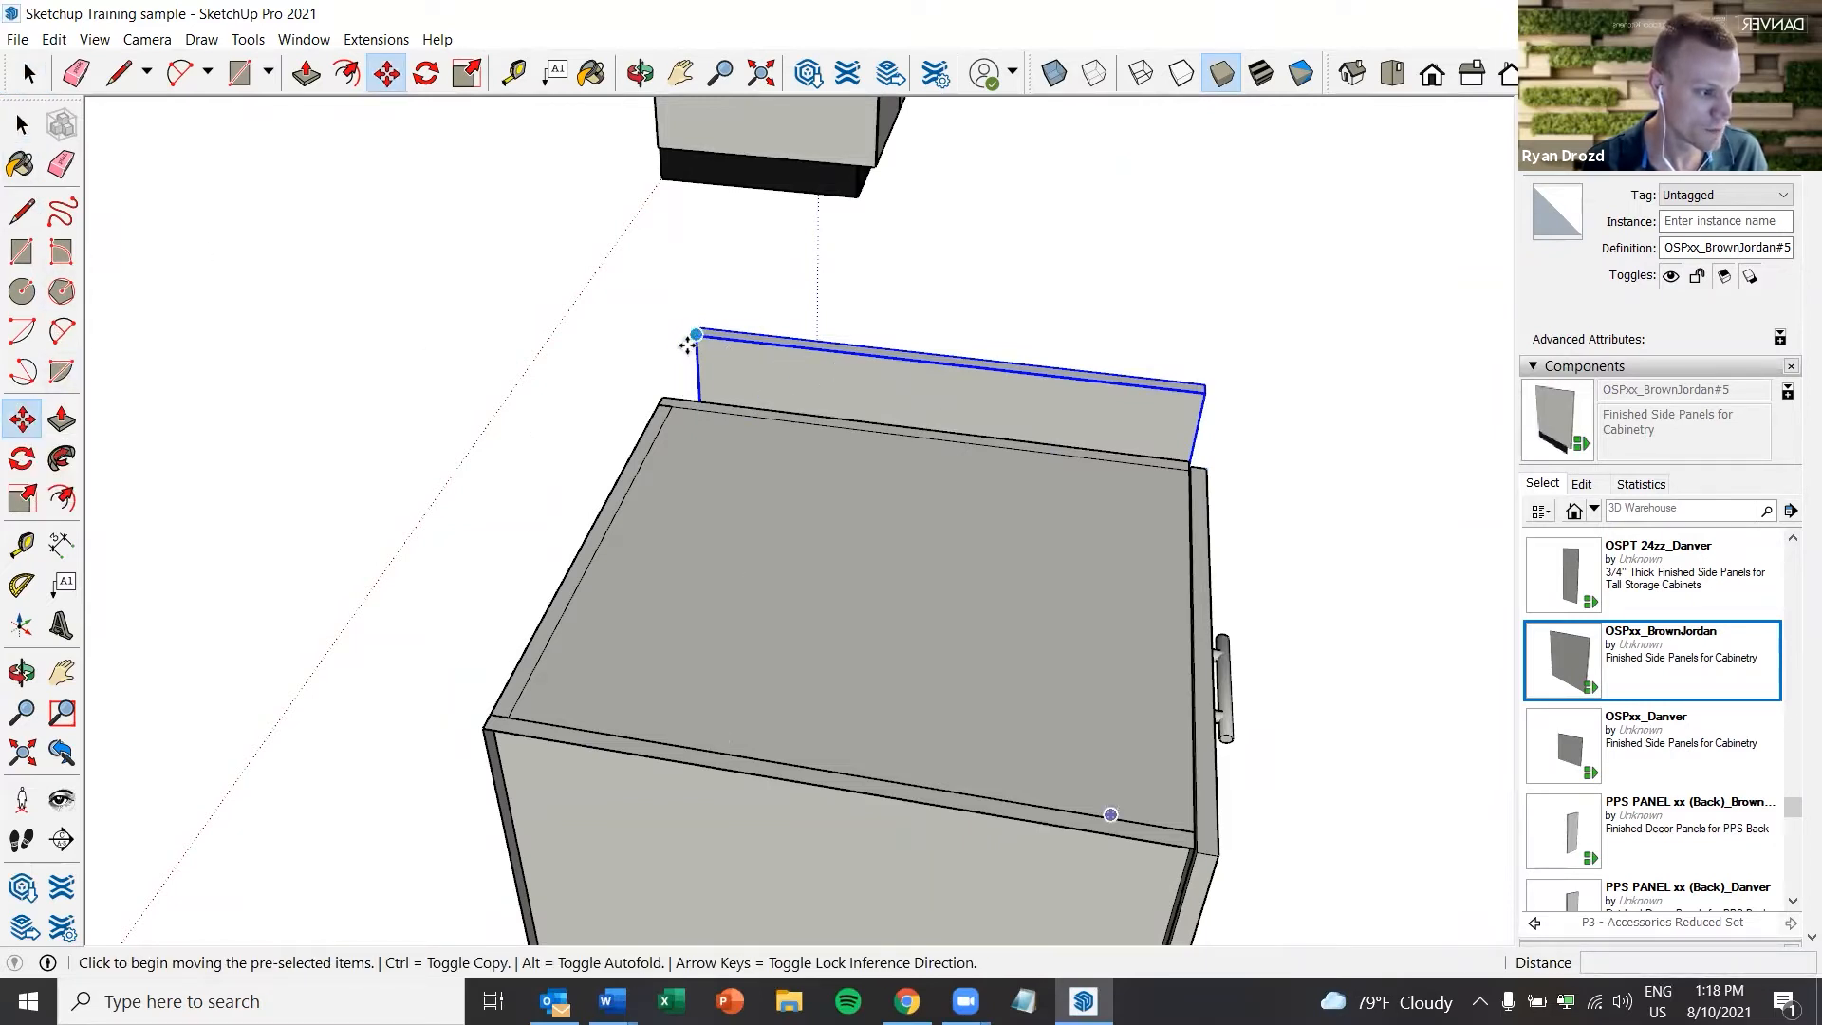
scroll(700, 359, up, 5)
scroll(750, 370, up, 4)
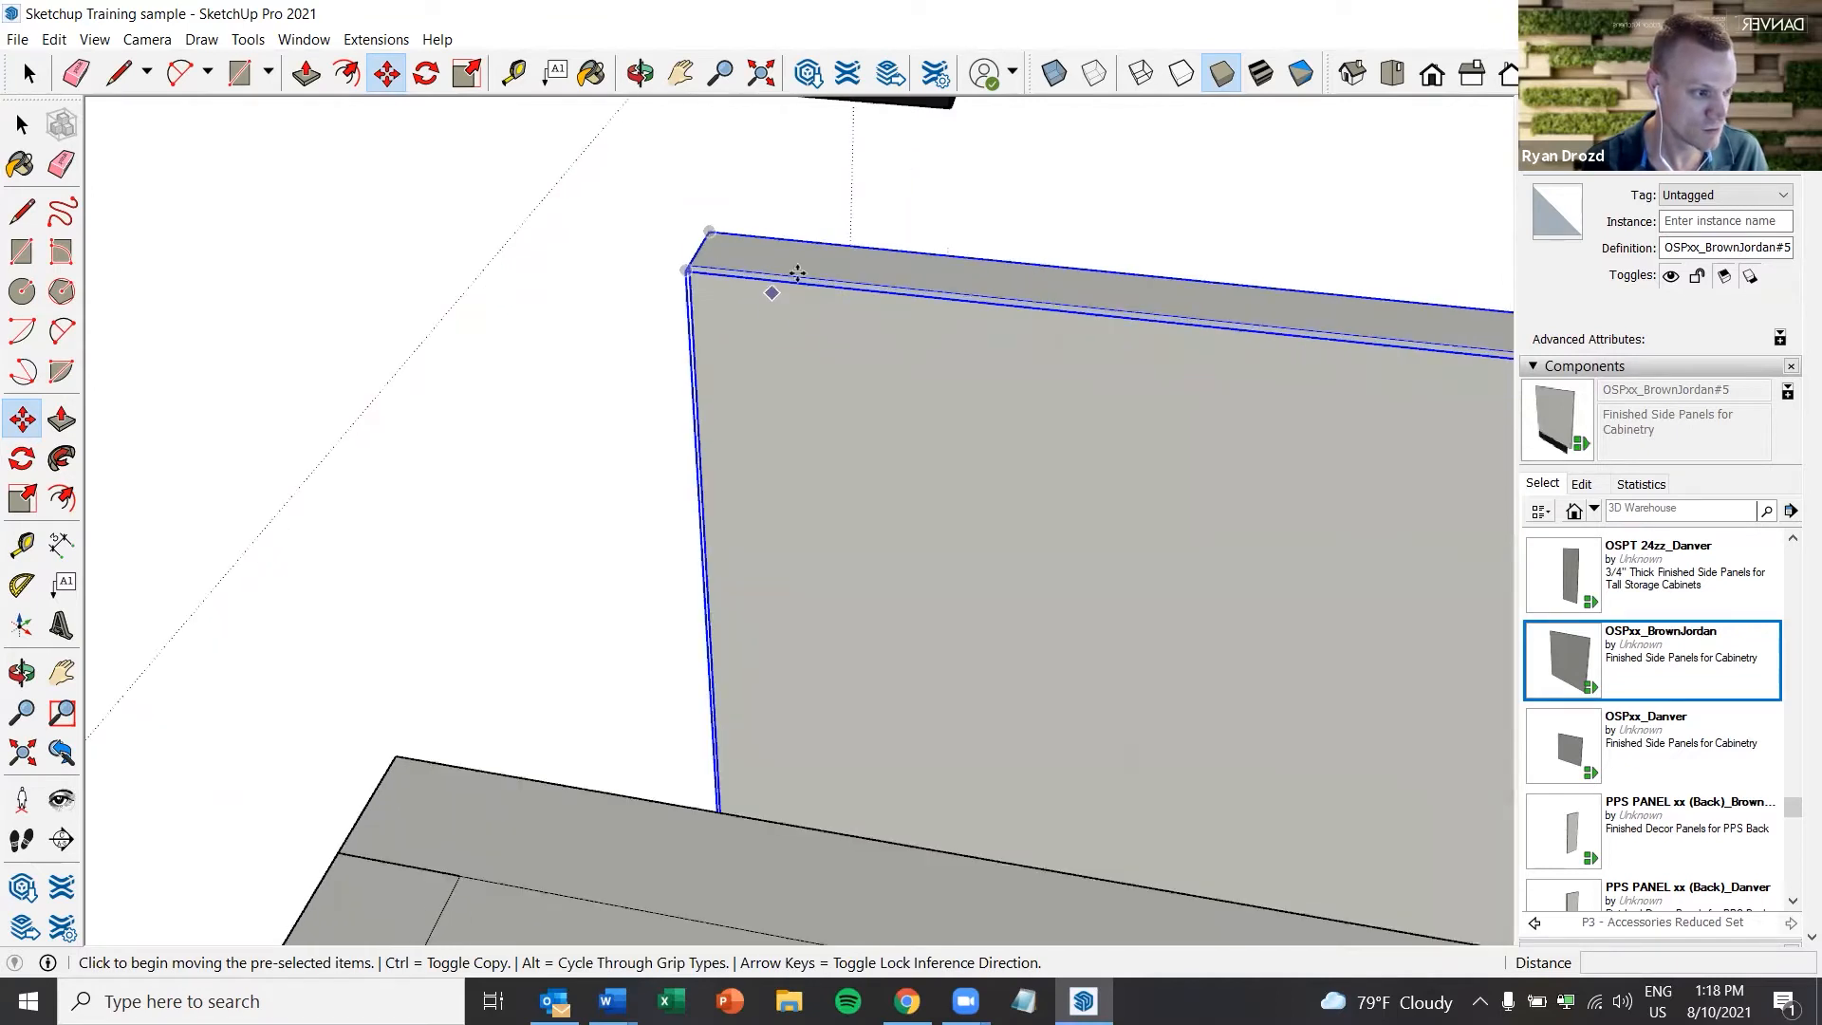
middle_drag(748, 370, 760, 575)
click(62, 672)
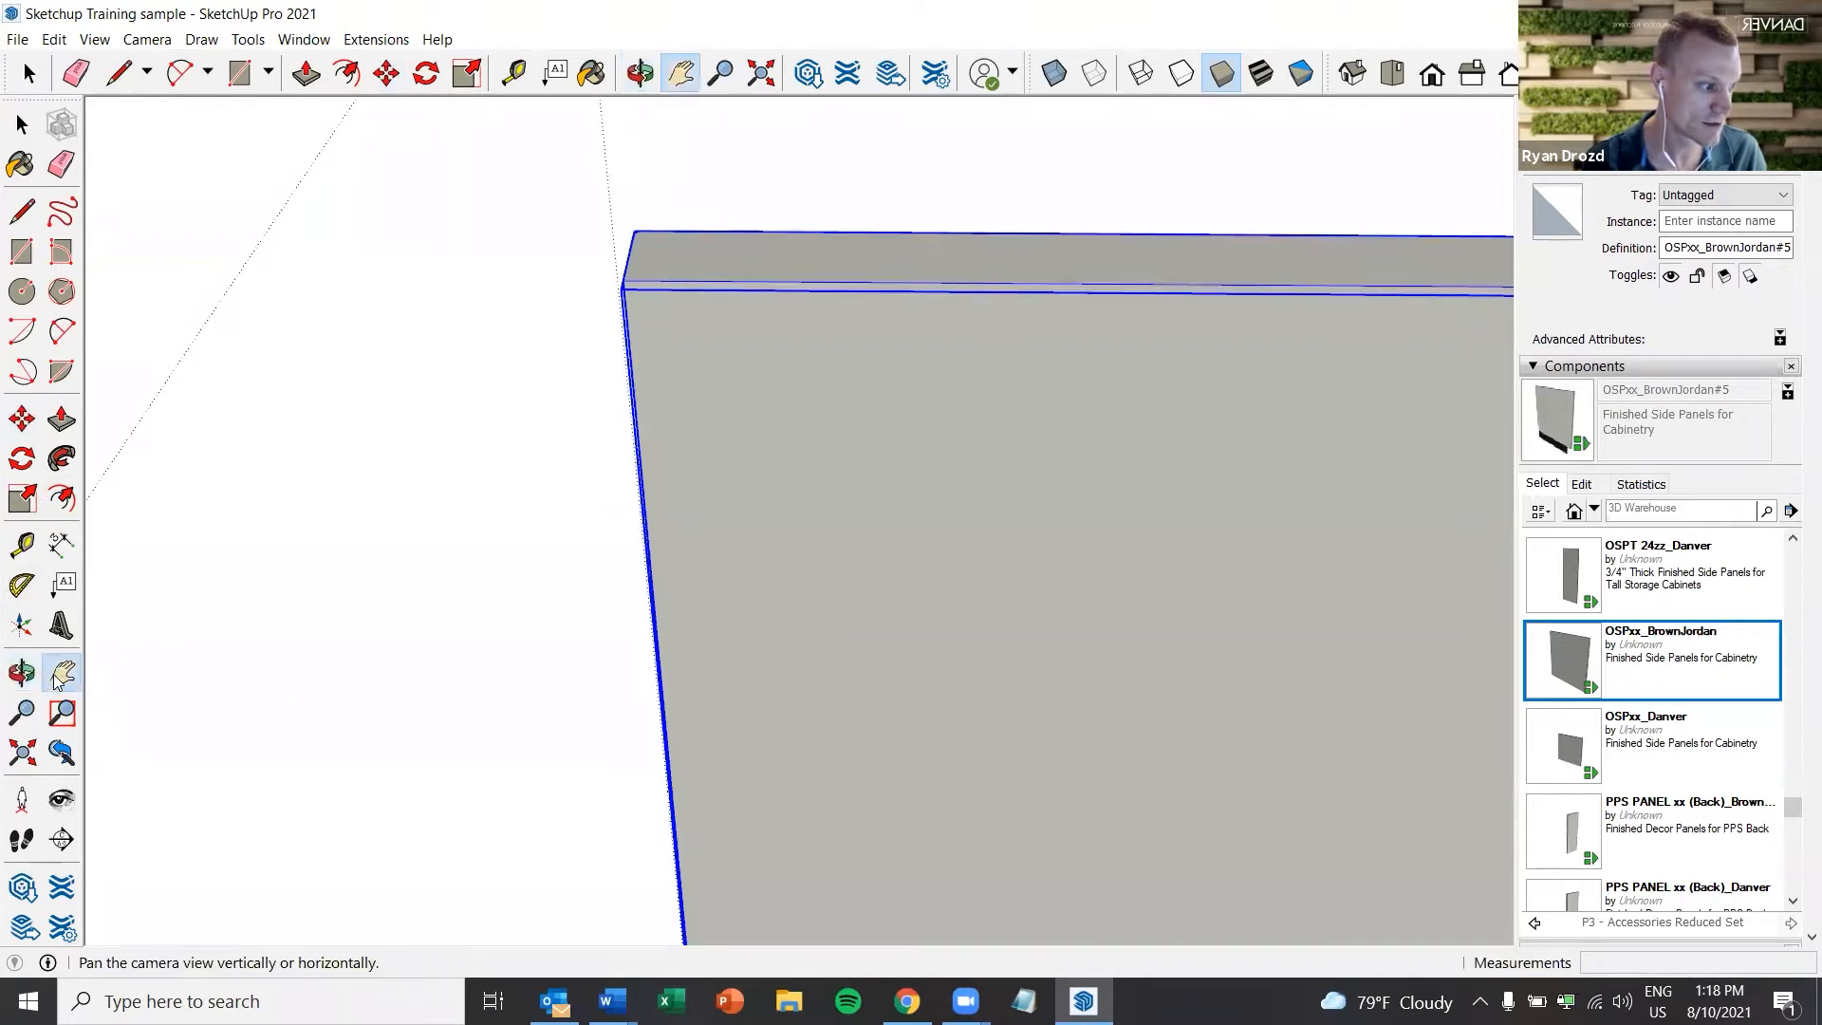
drag(1177, 536, 621, 410)
scroll(866, 455, down, 6)
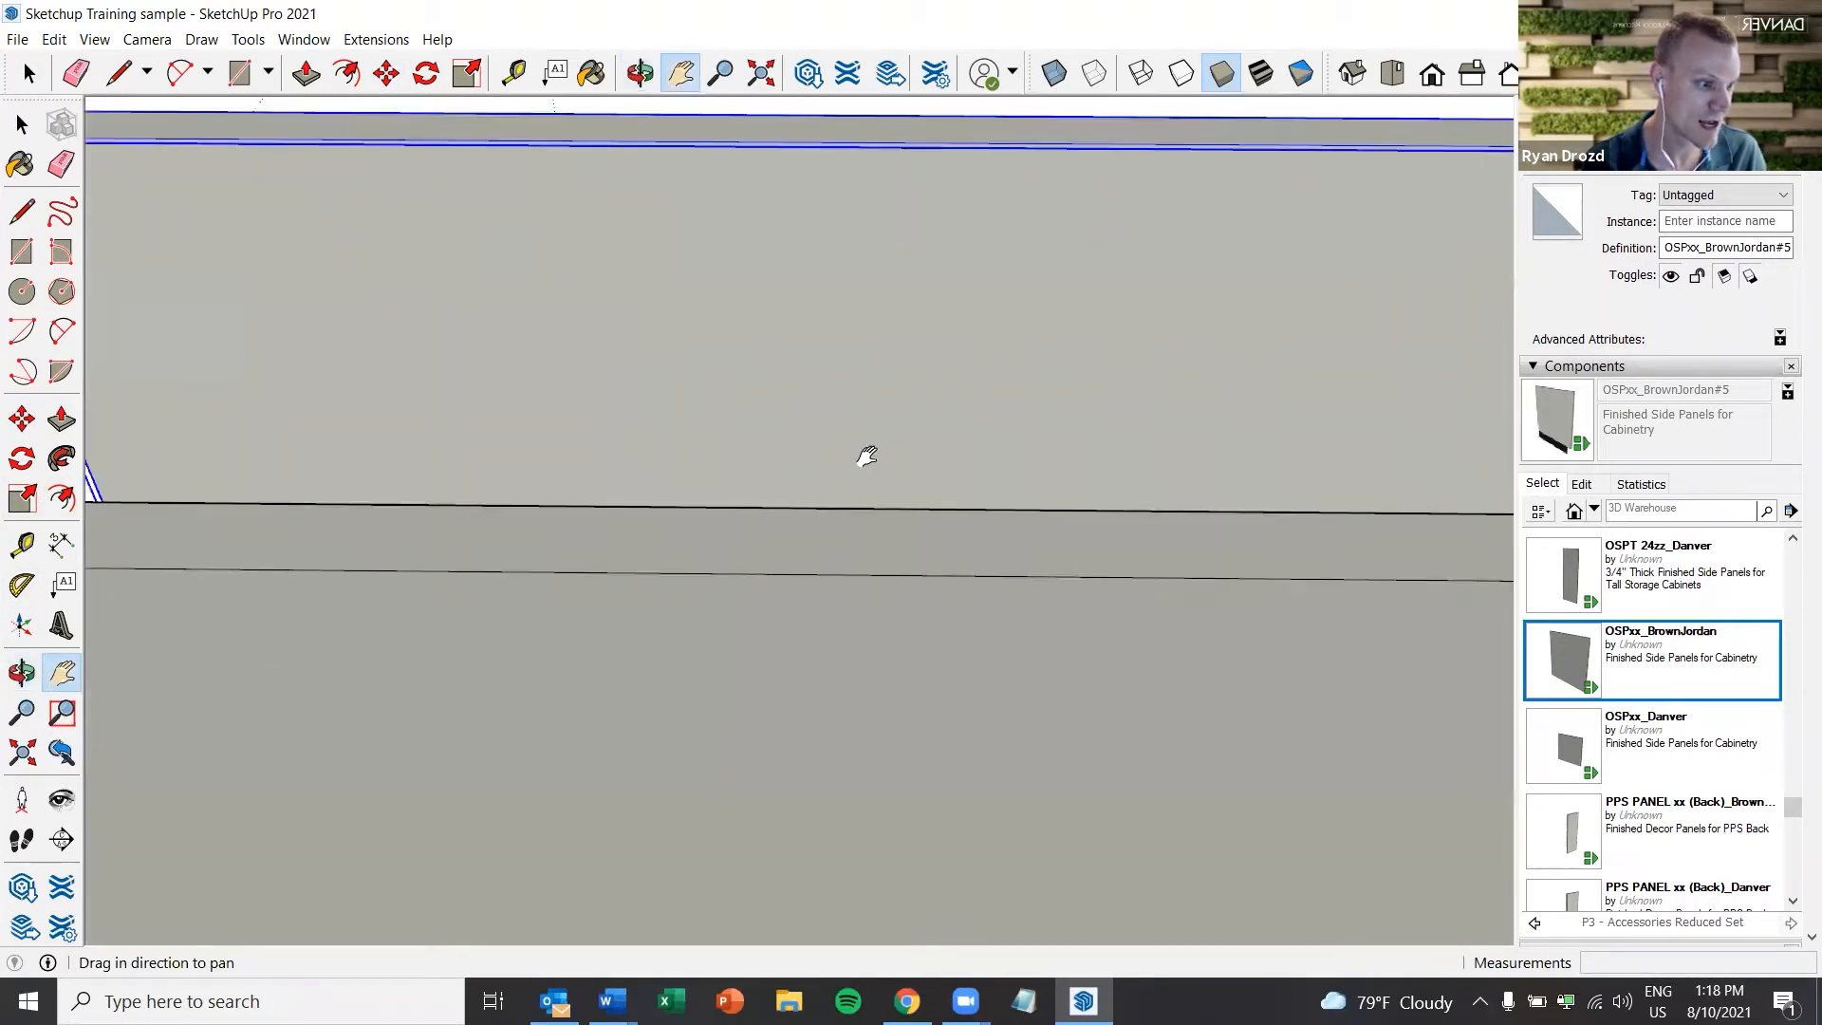
drag(866, 455, 484, 435)
drag(1148, 514, 1091, 522)
drag(379, 494, 745, 532)
middle_drag(745, 533, 742, 523)
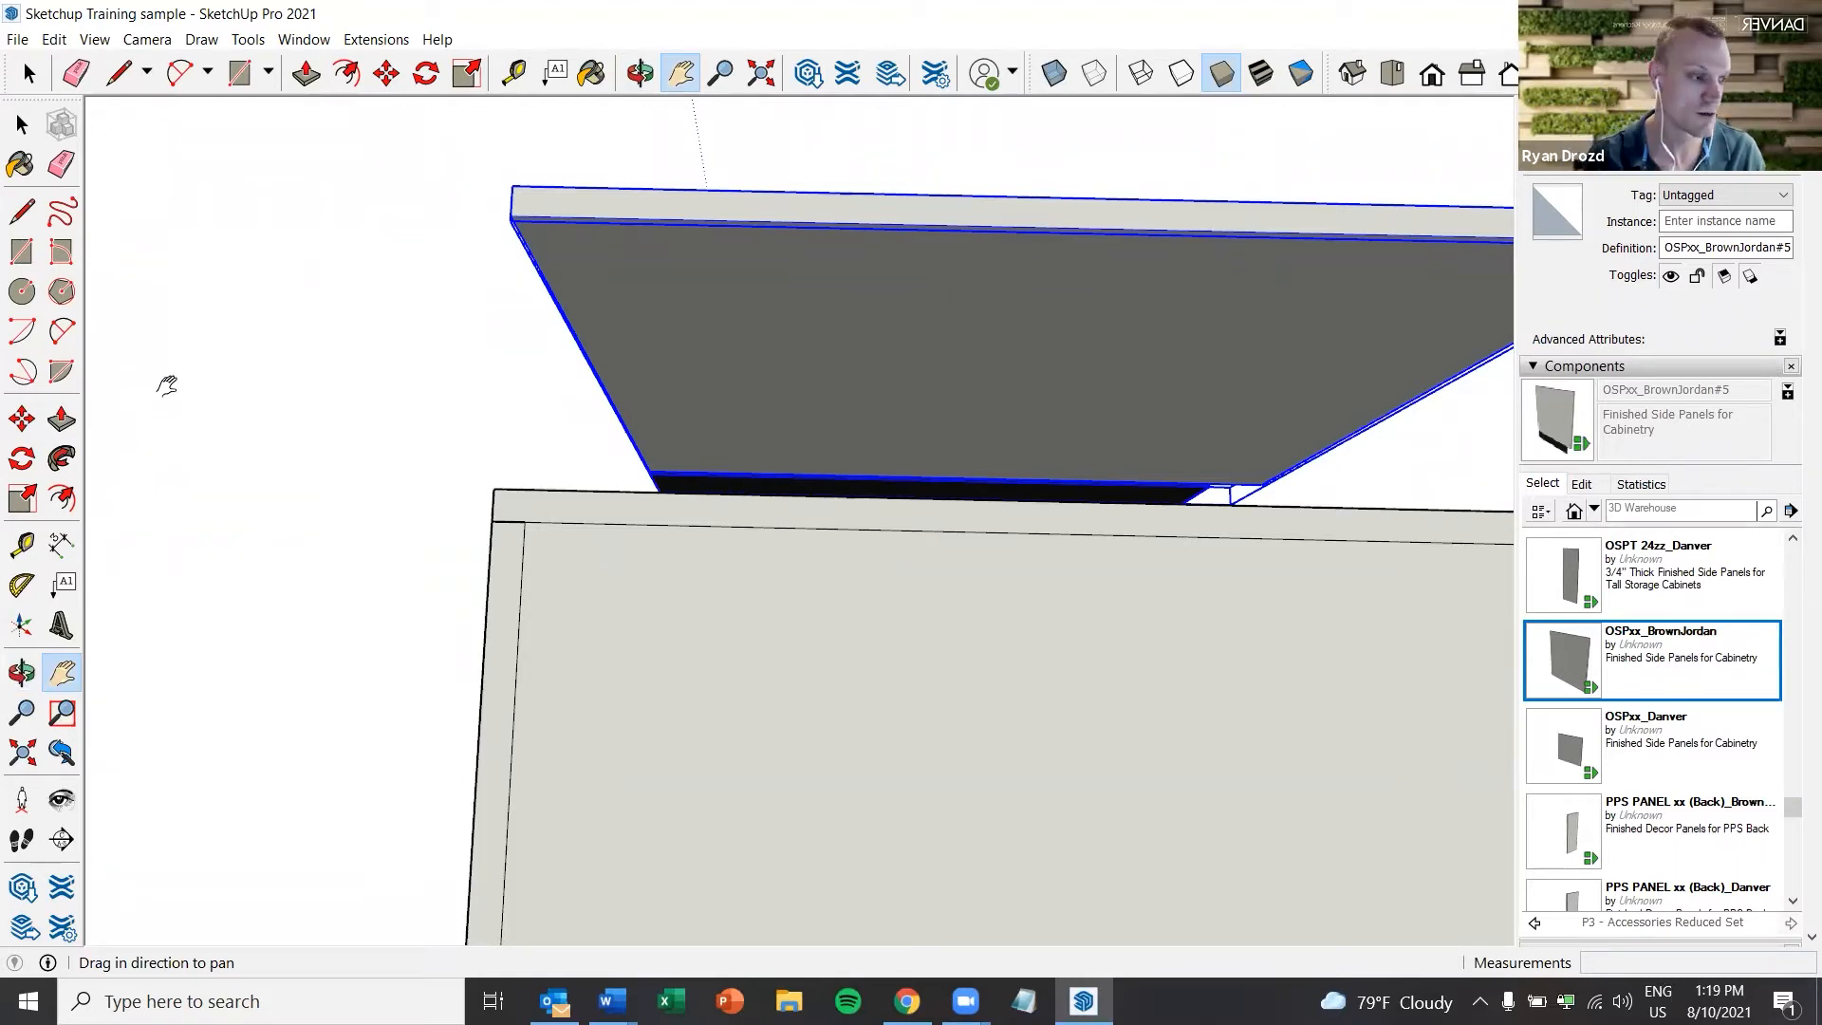
key(space)
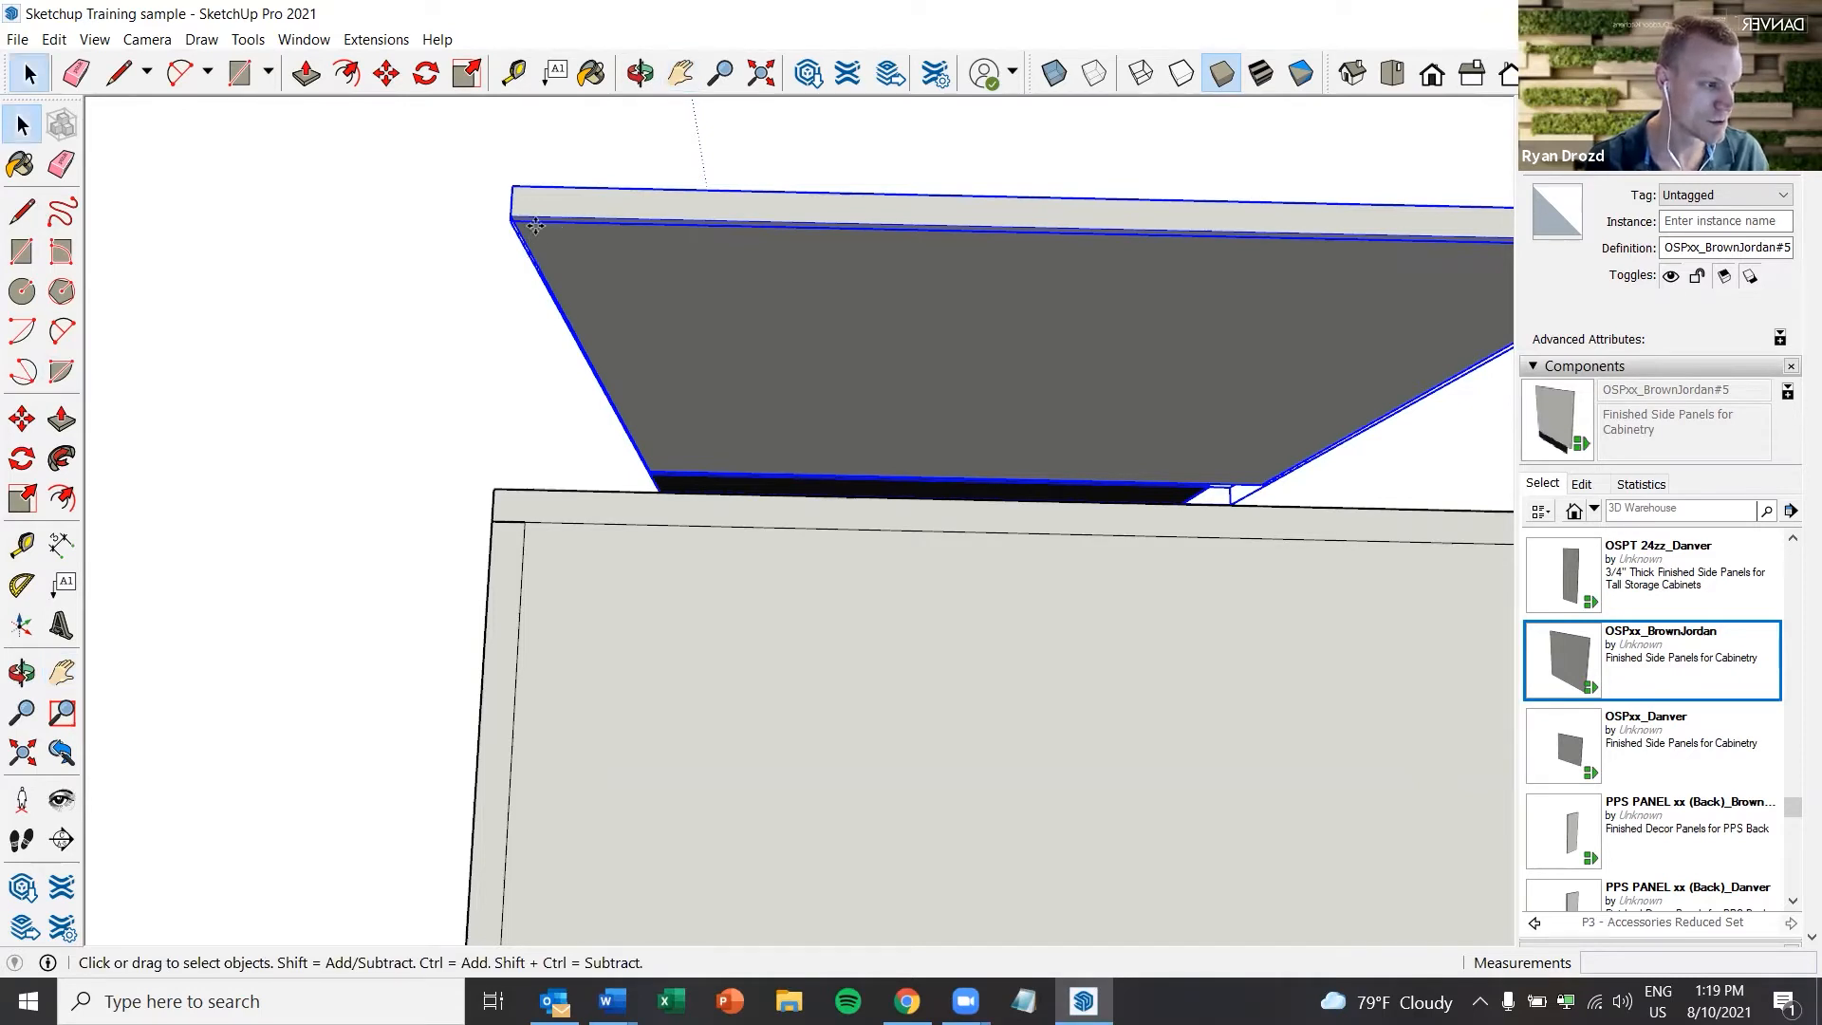
key(m)
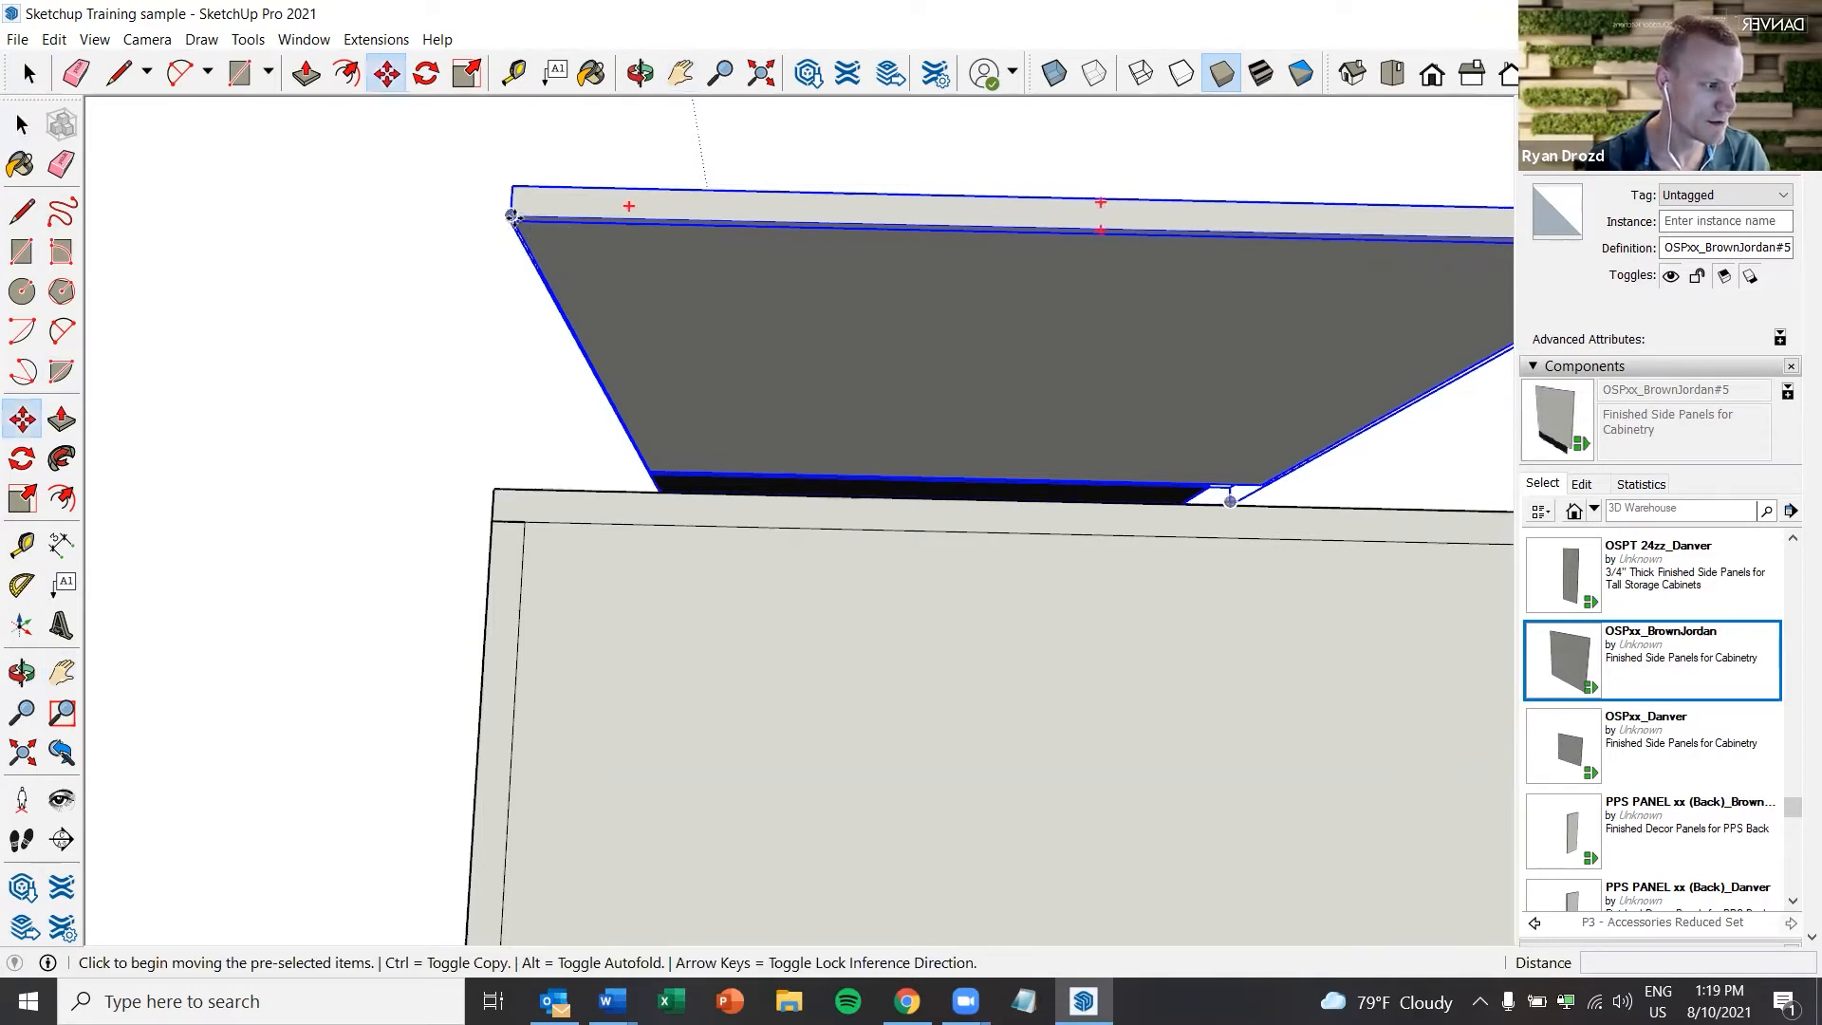
click(506, 329)
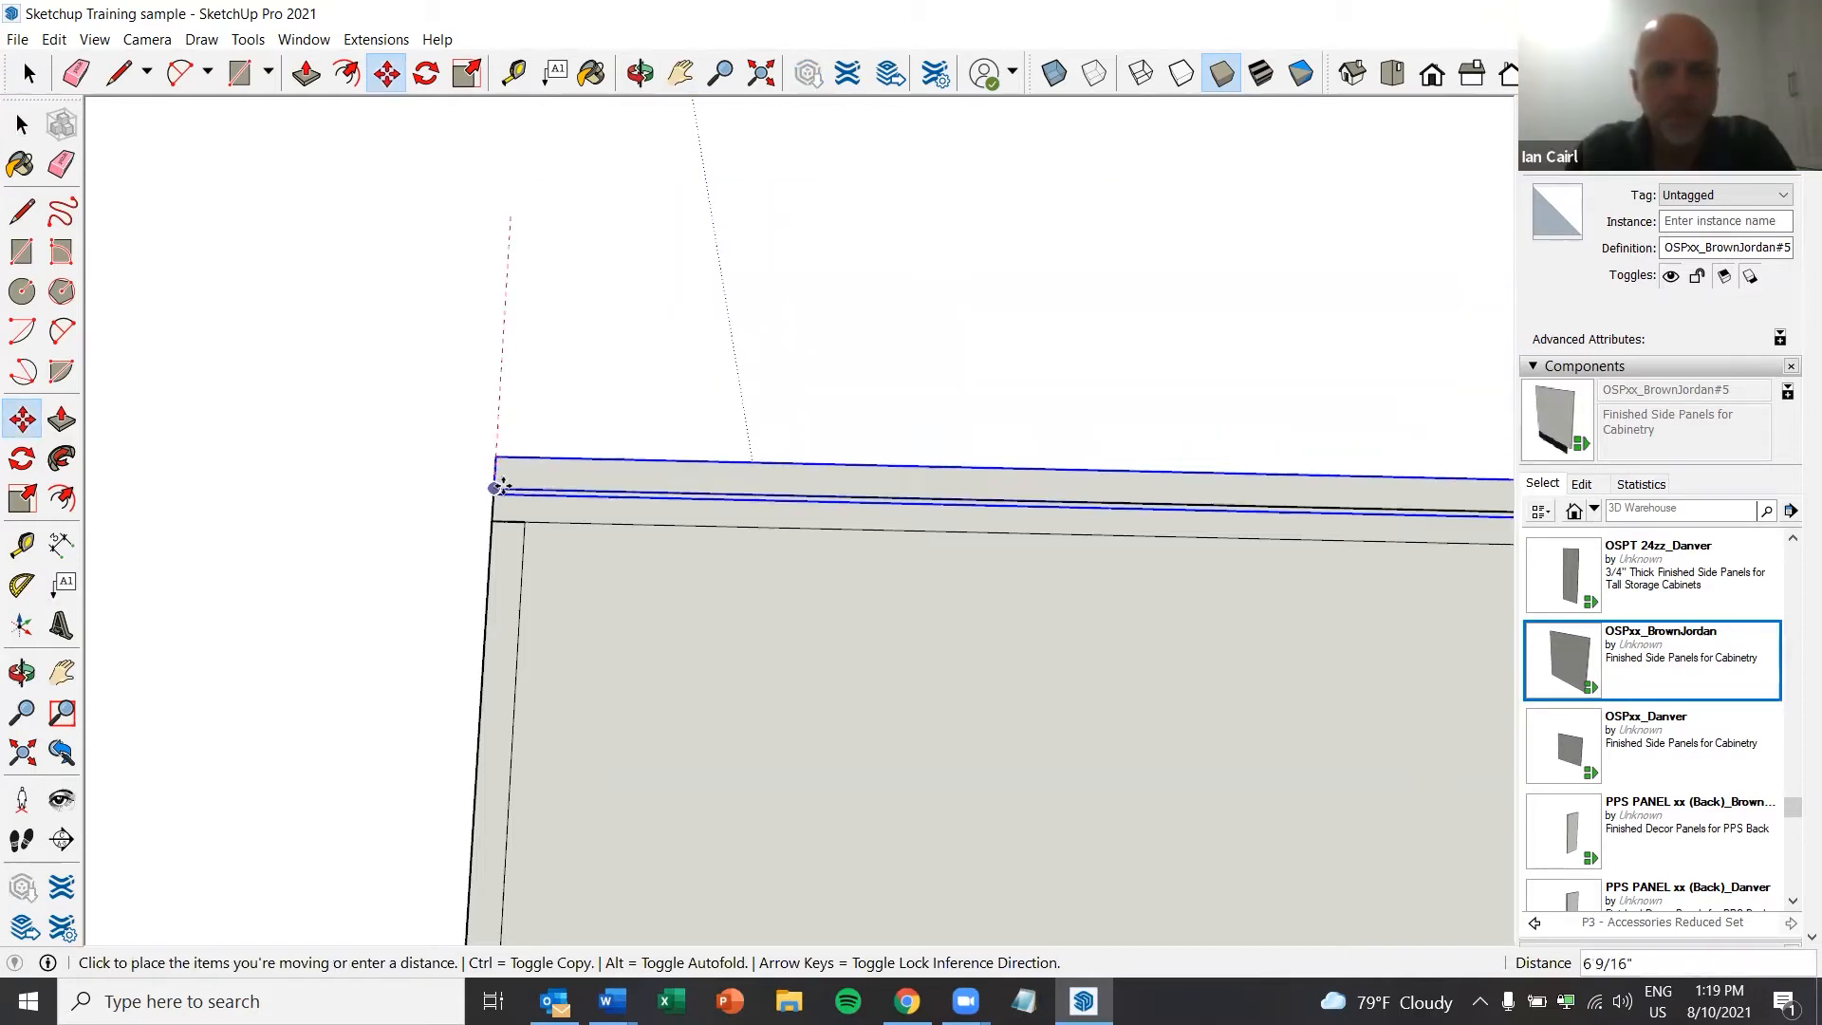
click(500, 486)
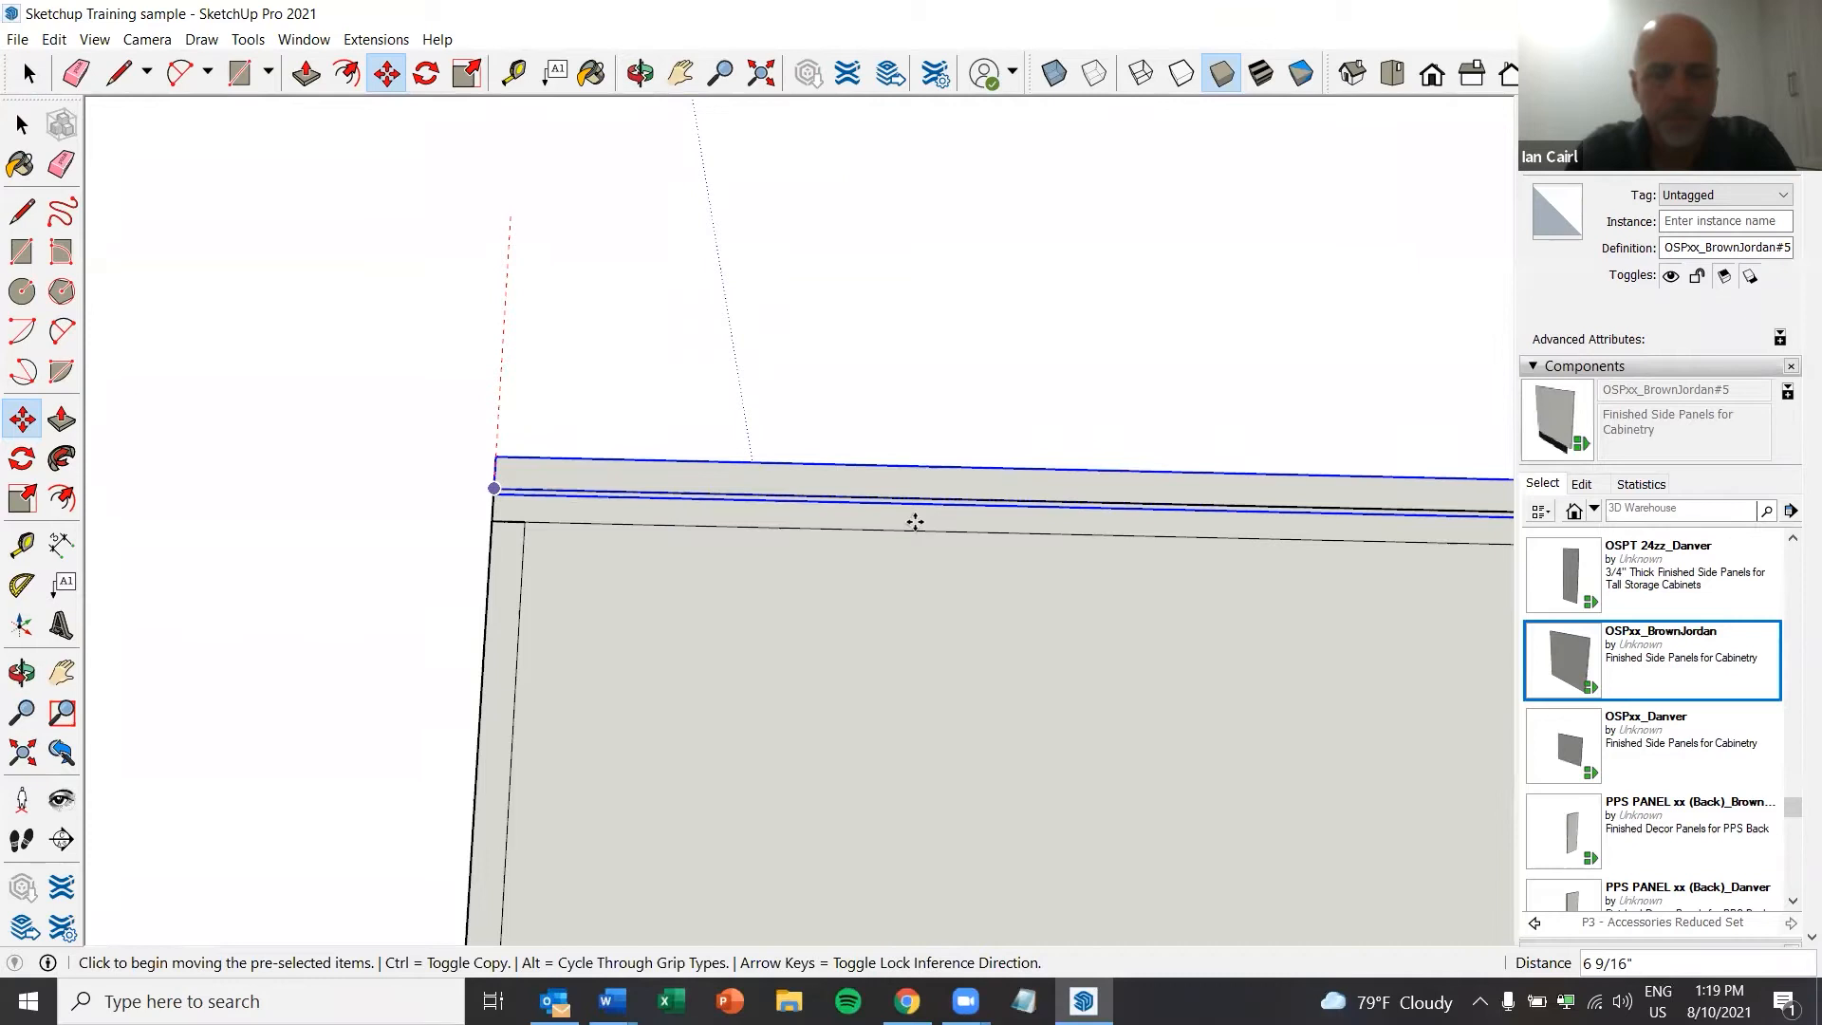
middle_drag(914, 522, 903, 415)
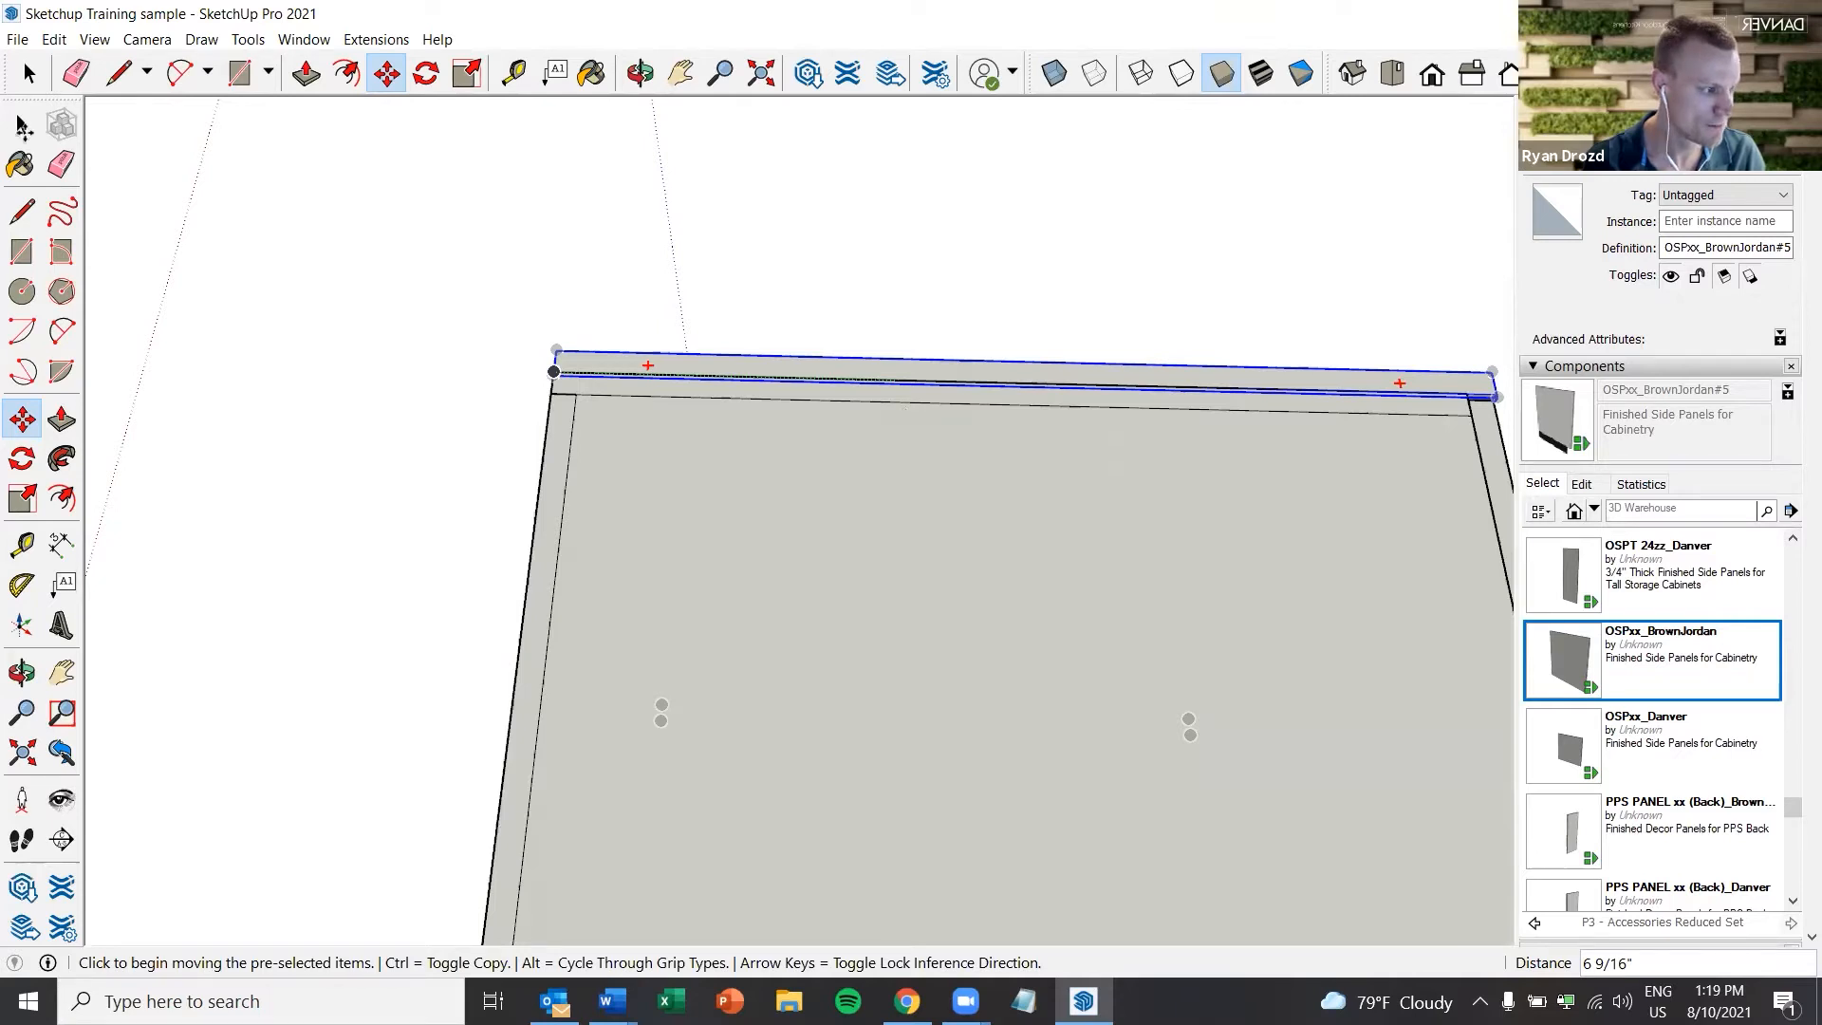
Move the side panel 2' across the cabinet's width to its opposite exposed side
scroll(154, 330, down, 3)
scroll(260, 438, down, 2)
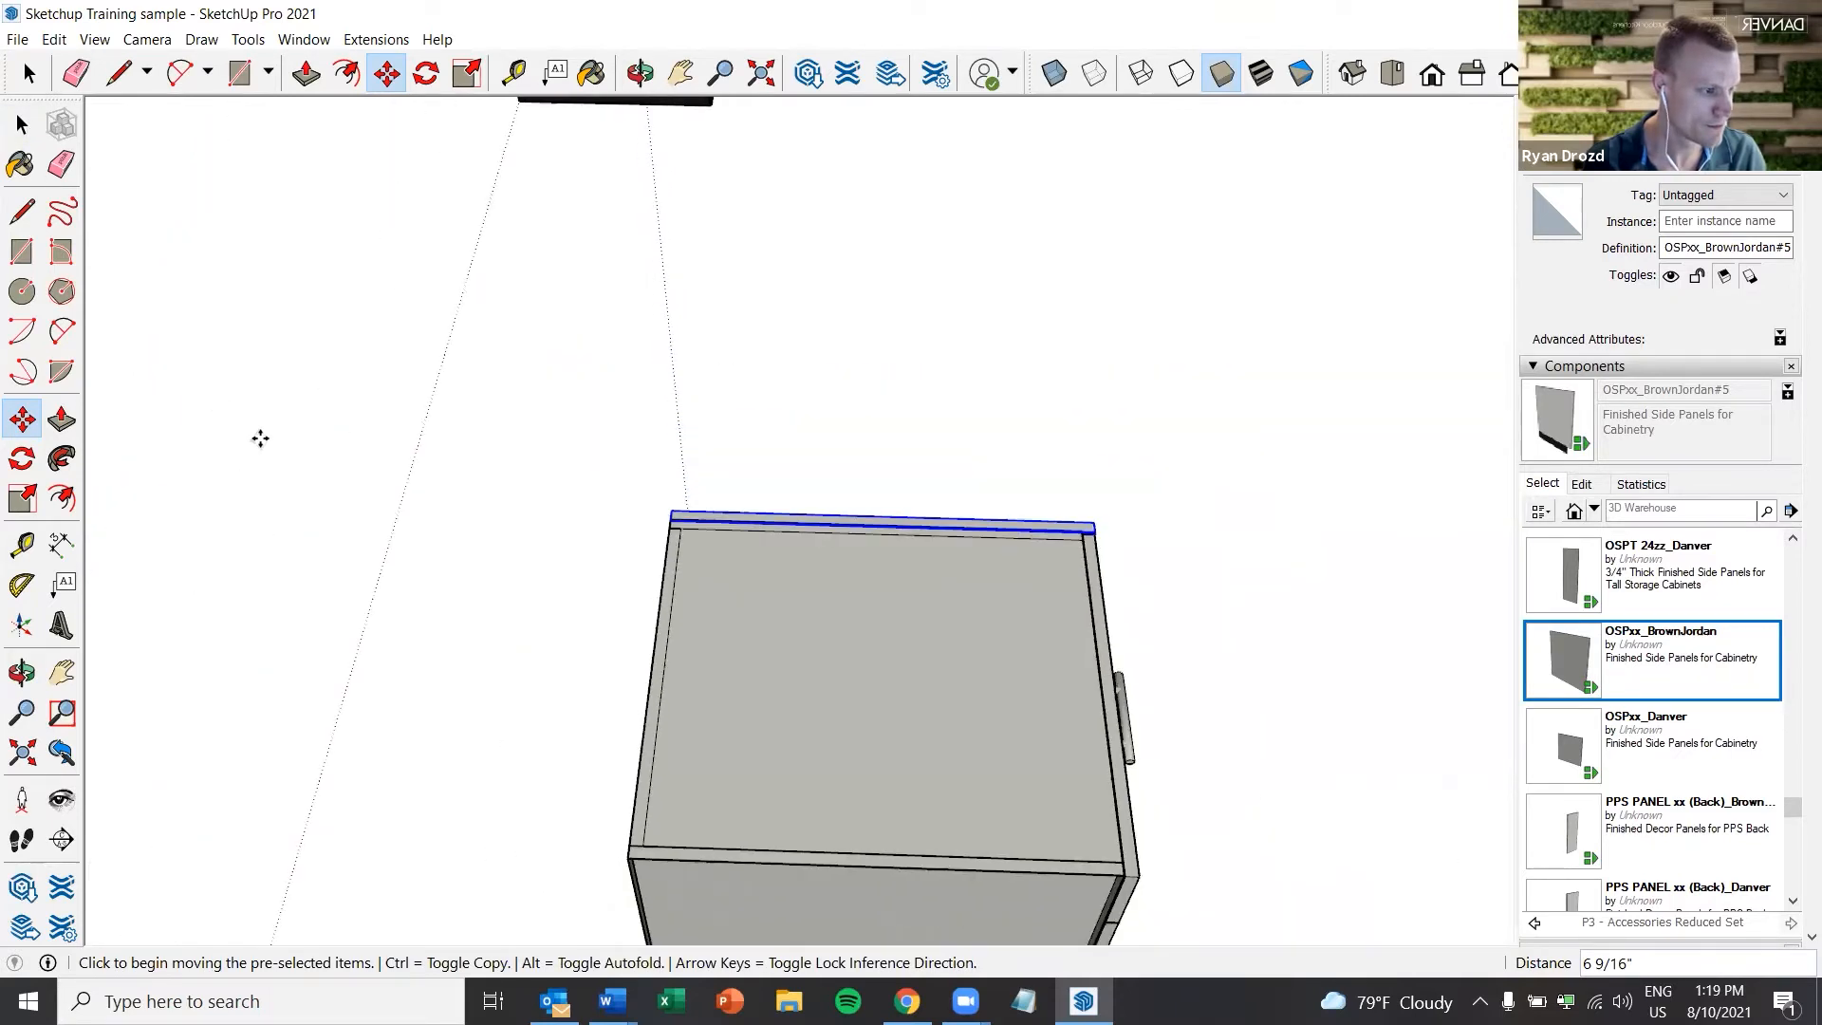
scroll(260, 438, down, 5)
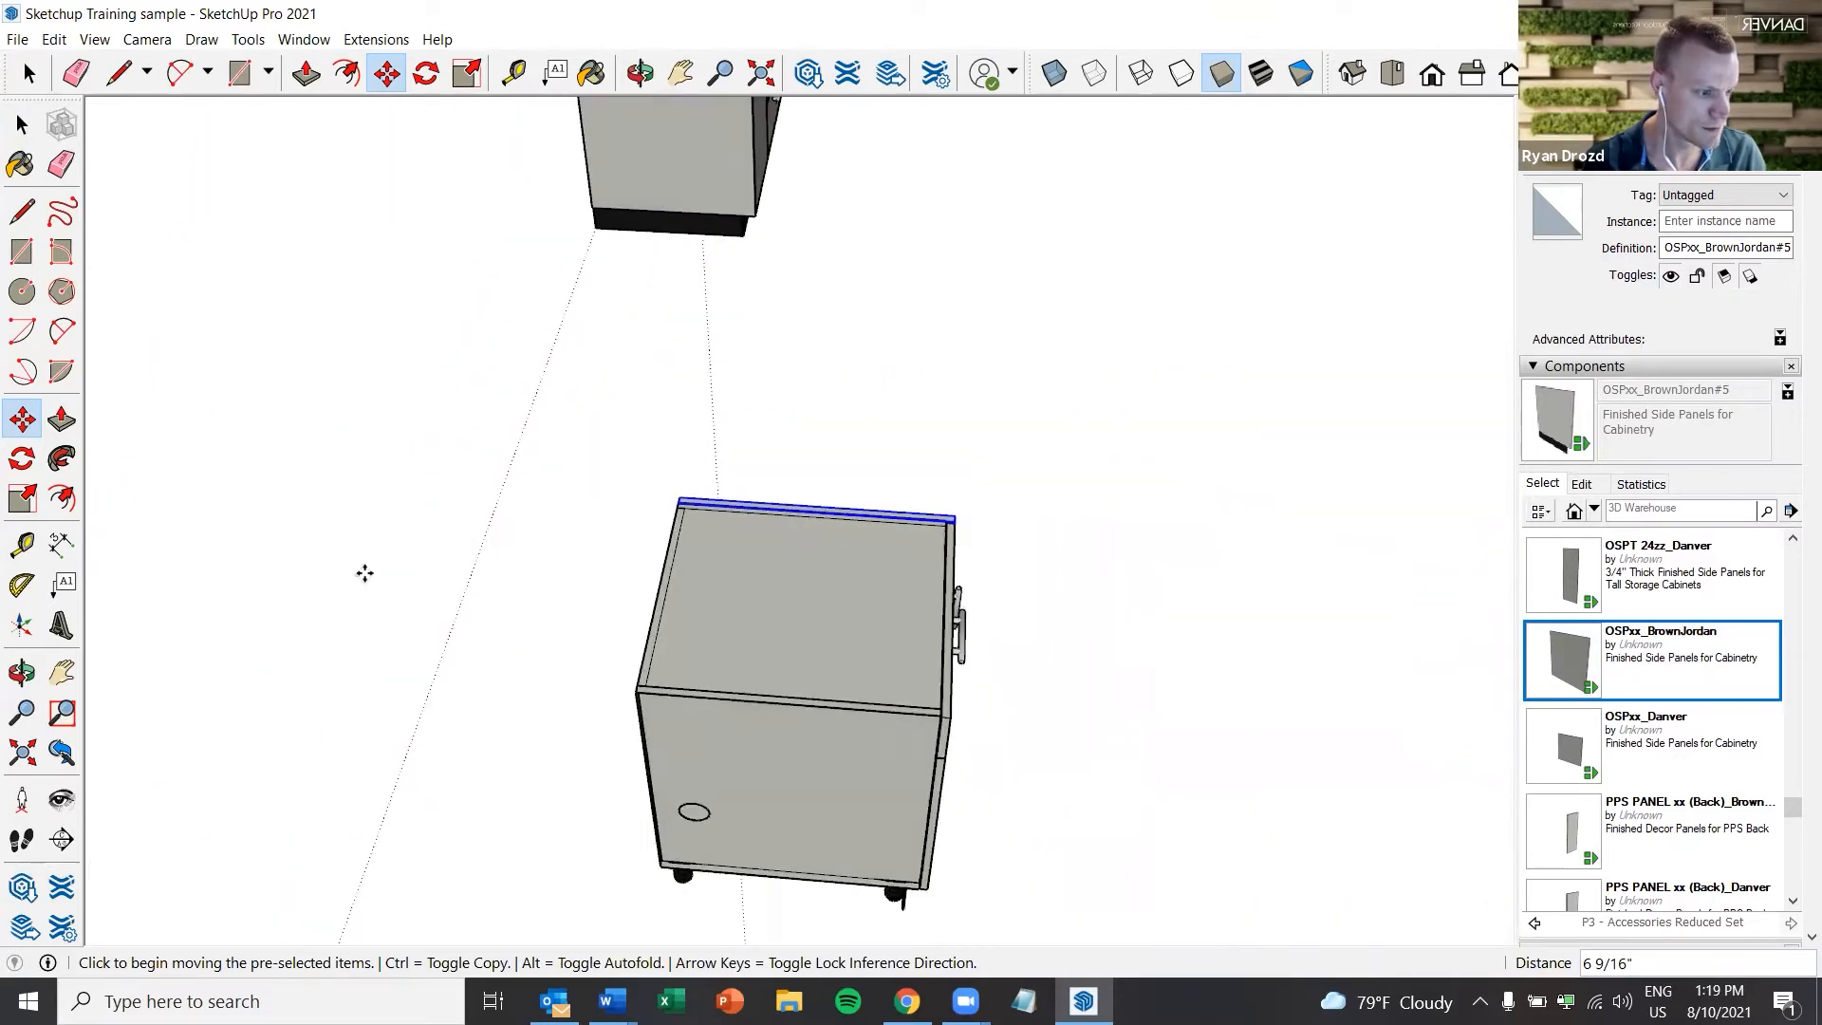
middle_drag(400, 630, 452, 664)
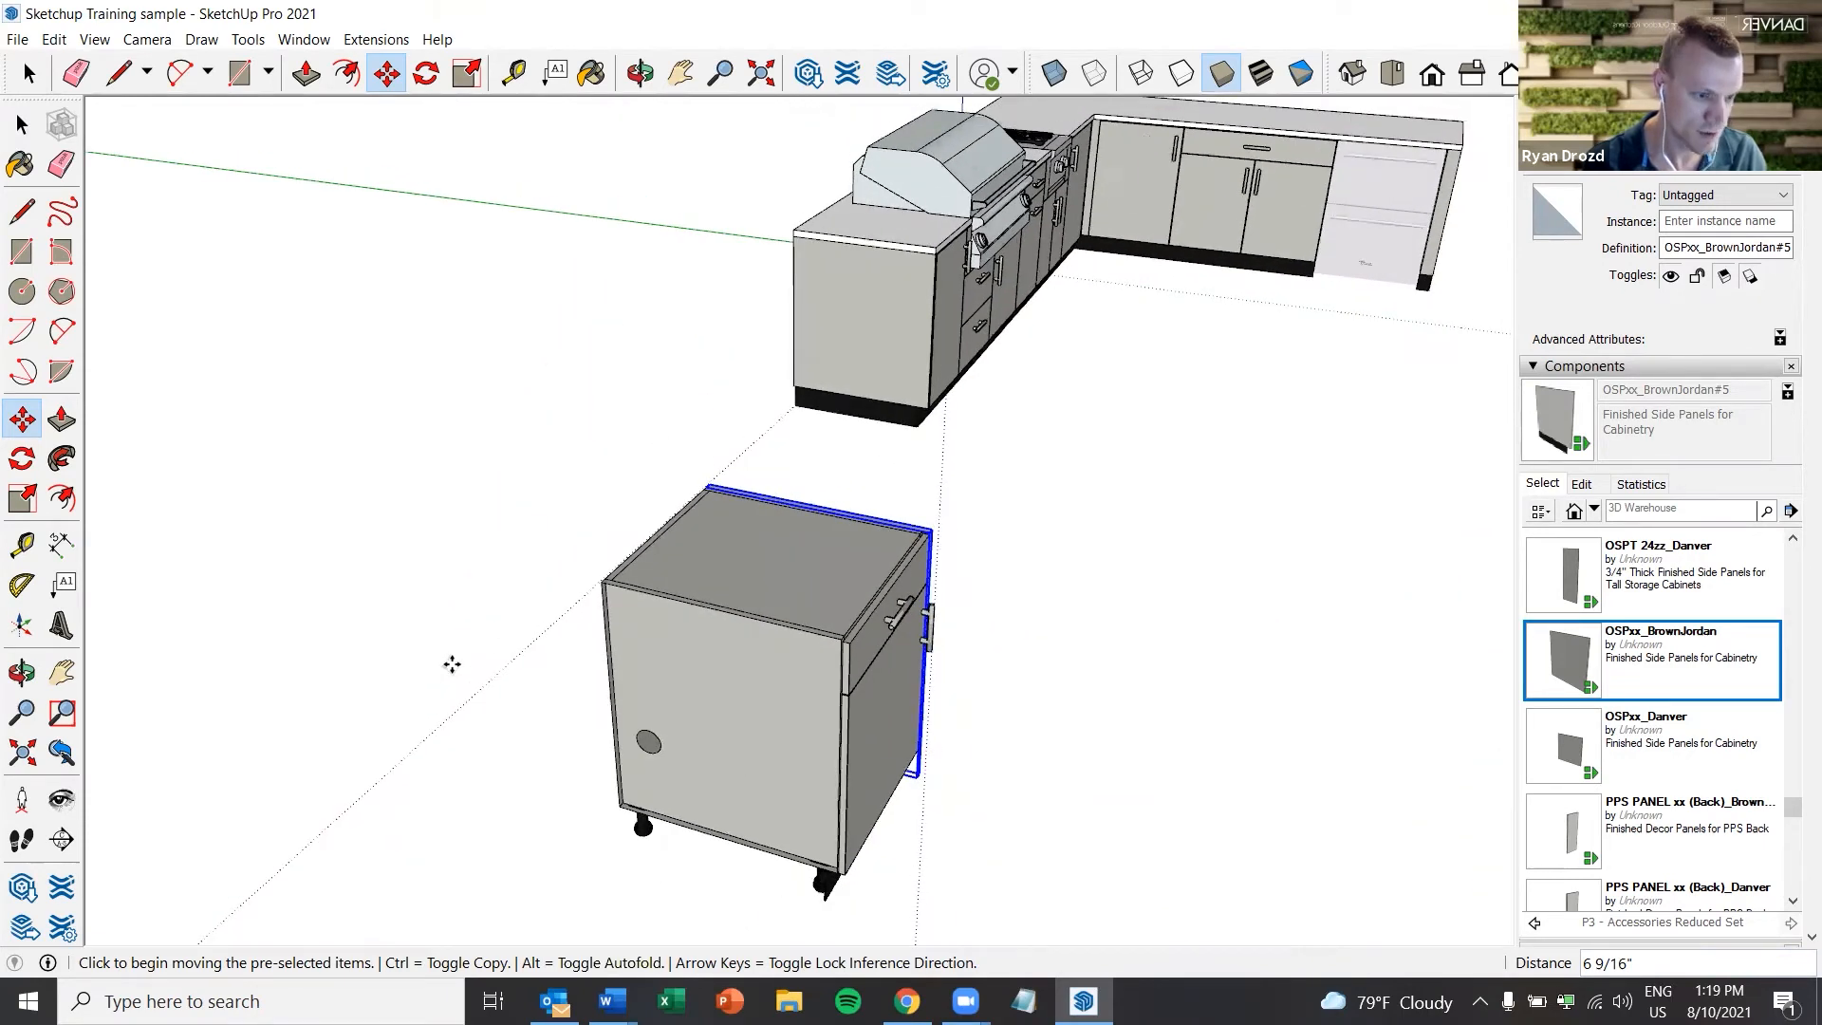
scroll(1651, 719, down, 2)
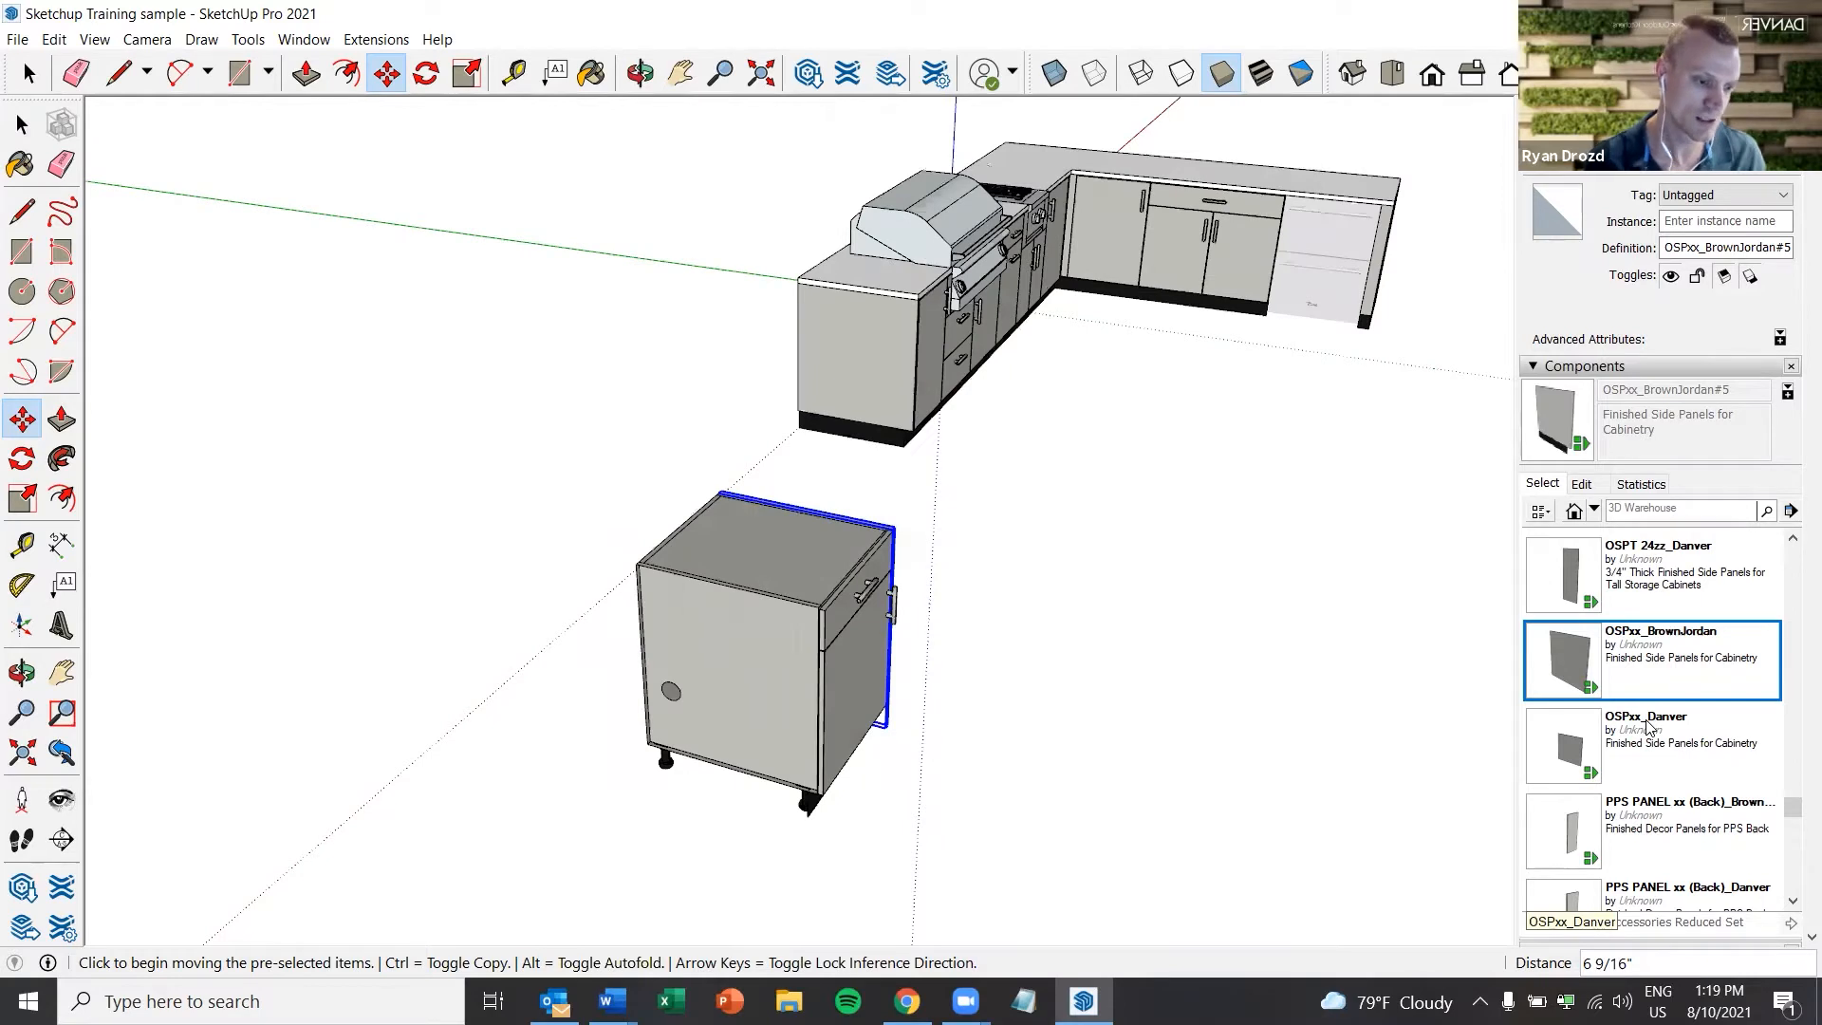
scroll(1649, 754, up, 5)
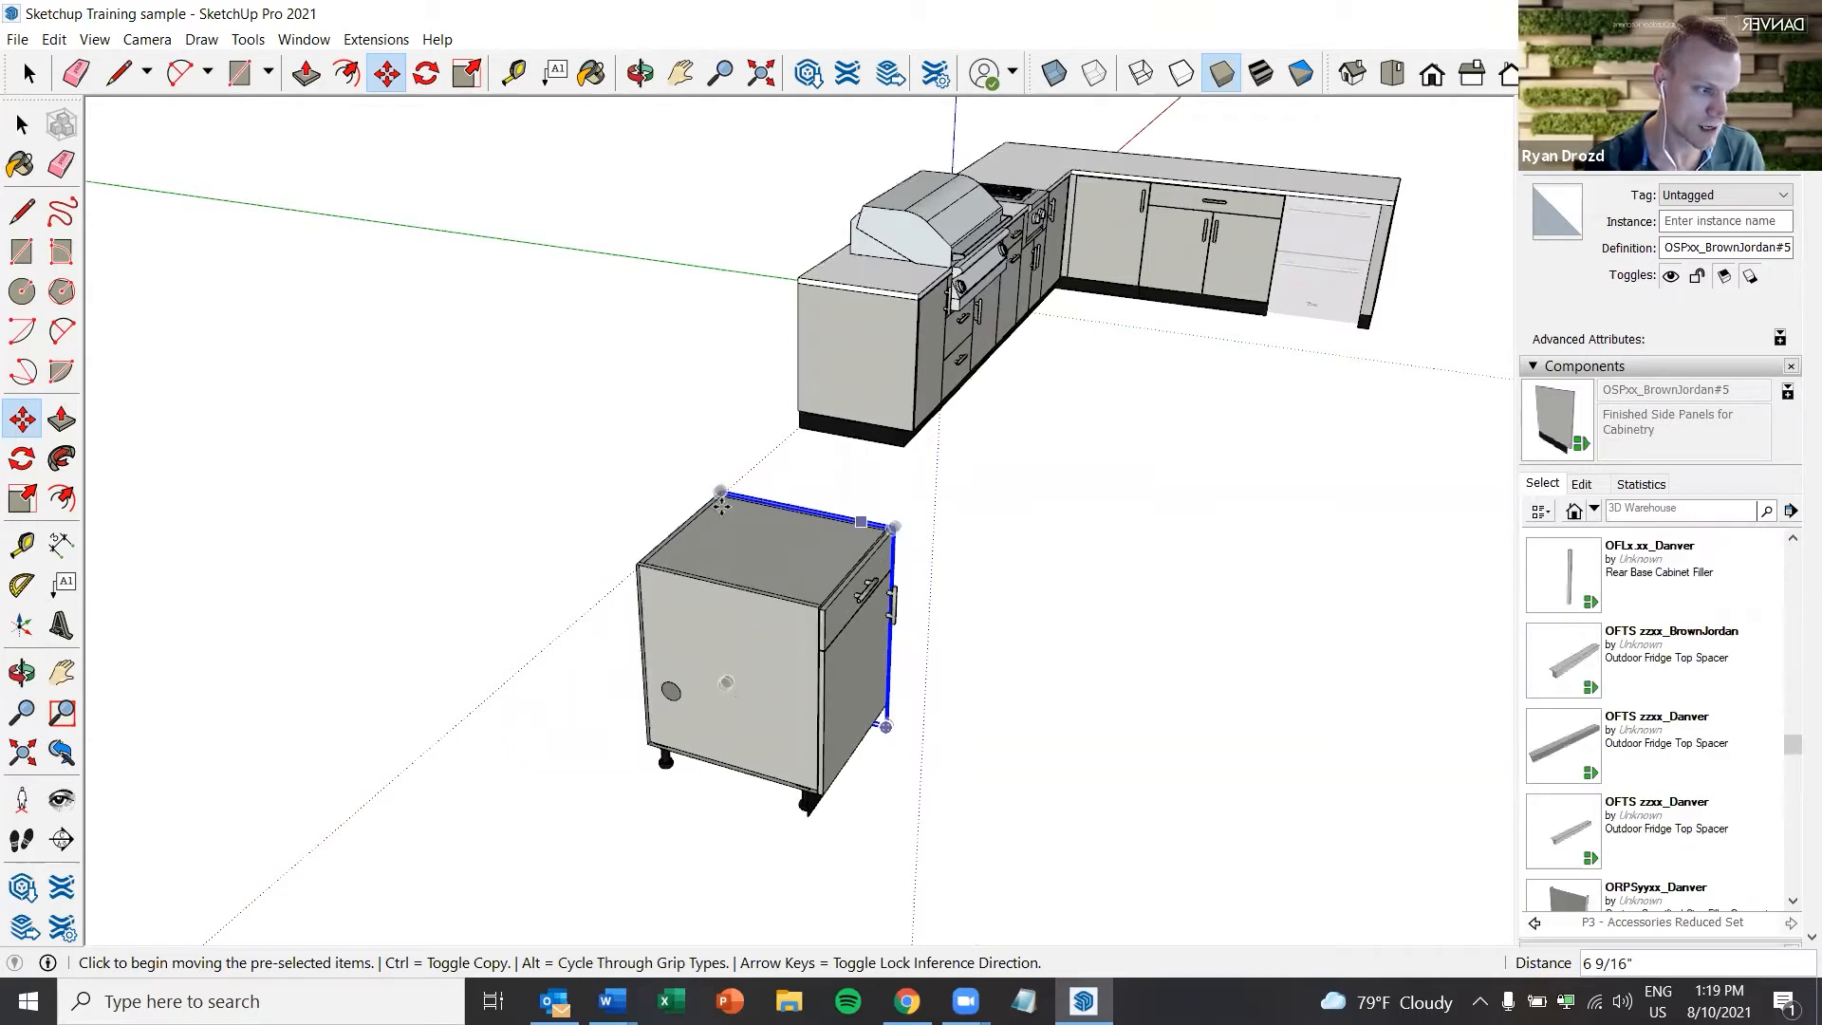
click(648, 663)
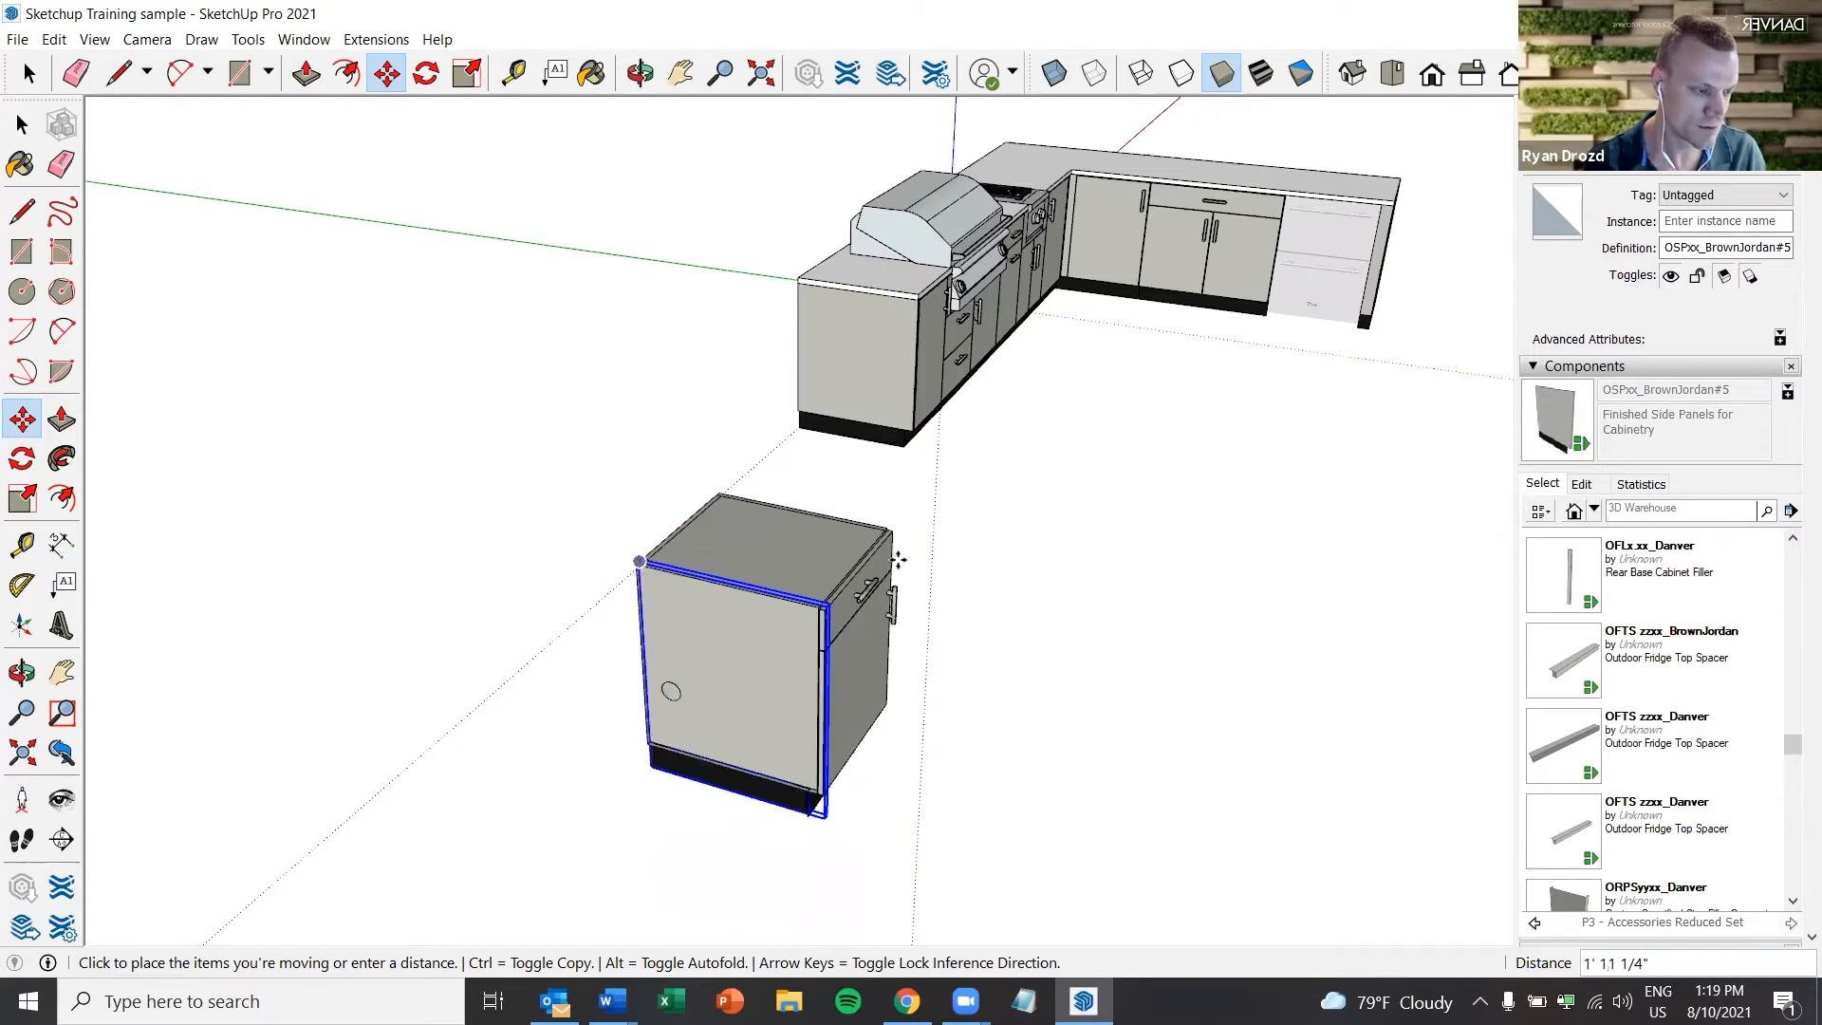
text(2')
key(Return)
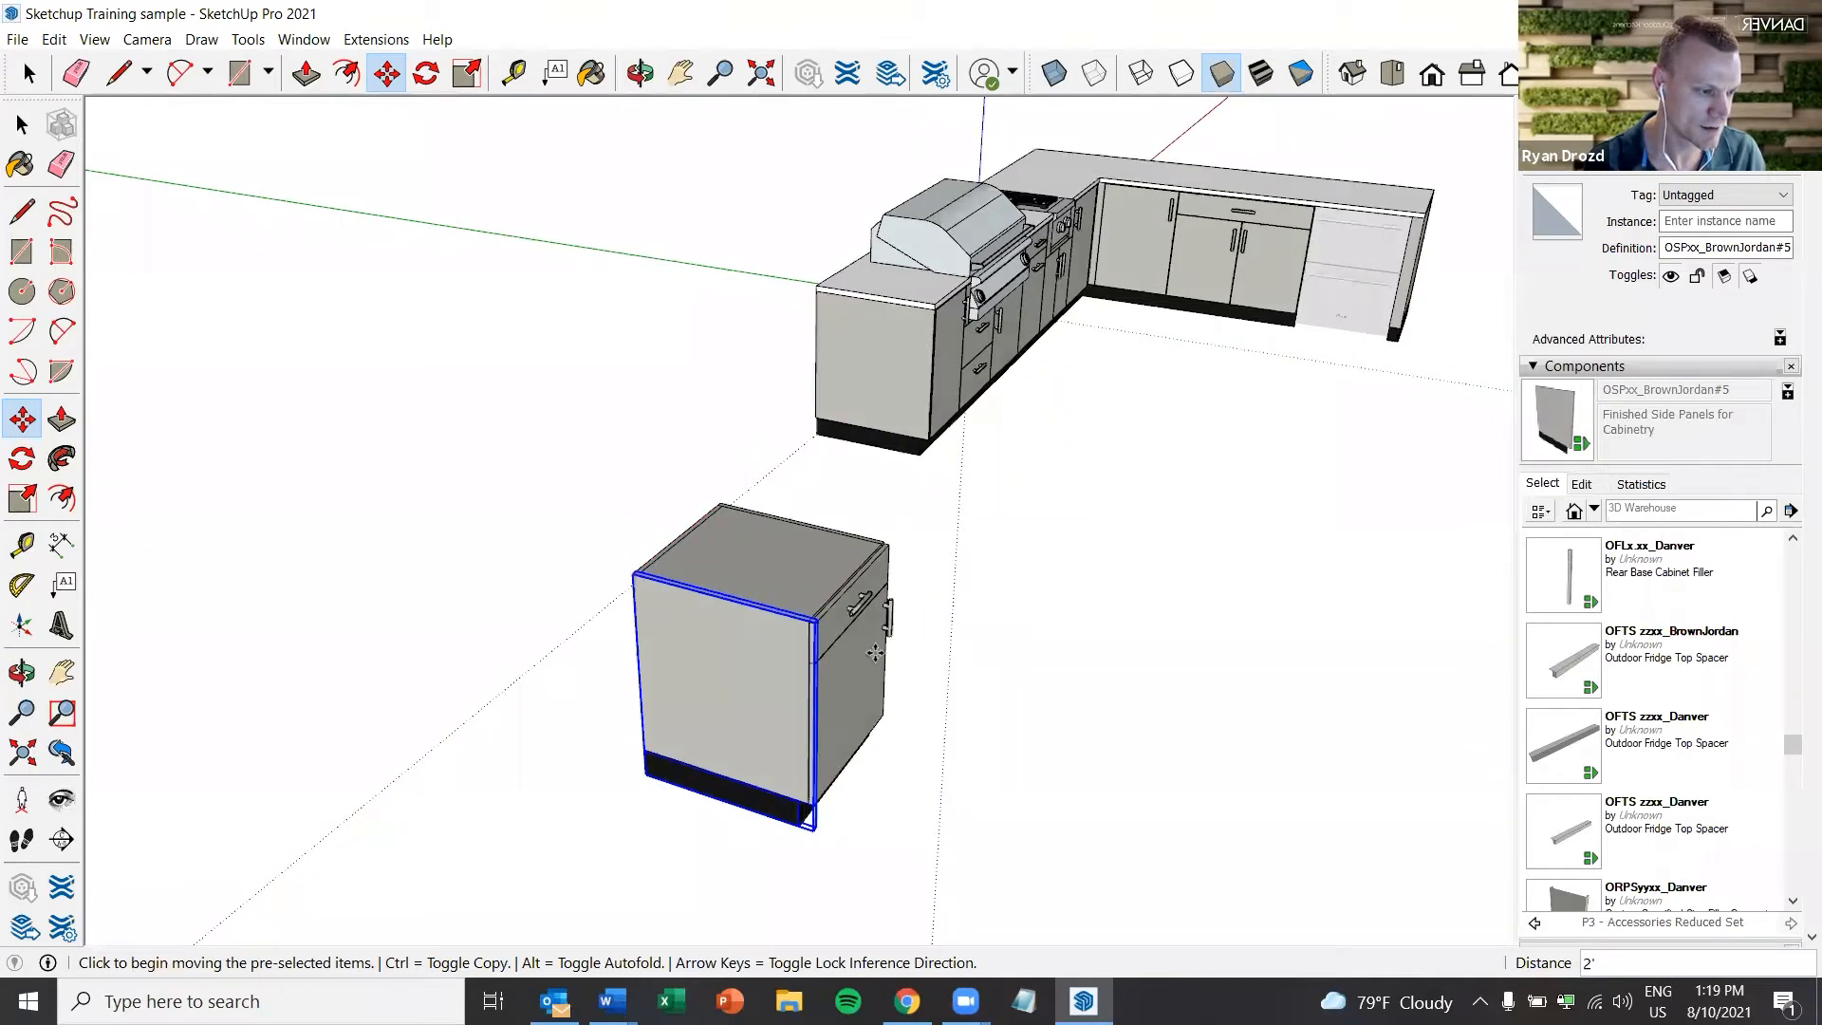
Find the OAF90x_BrownJordan 90 degree front base corner filler among the accessories and place it beside the standalone cabinet's front
middle_drag(875, 653, 872, 654)
scroll(871, 654, up, 2)
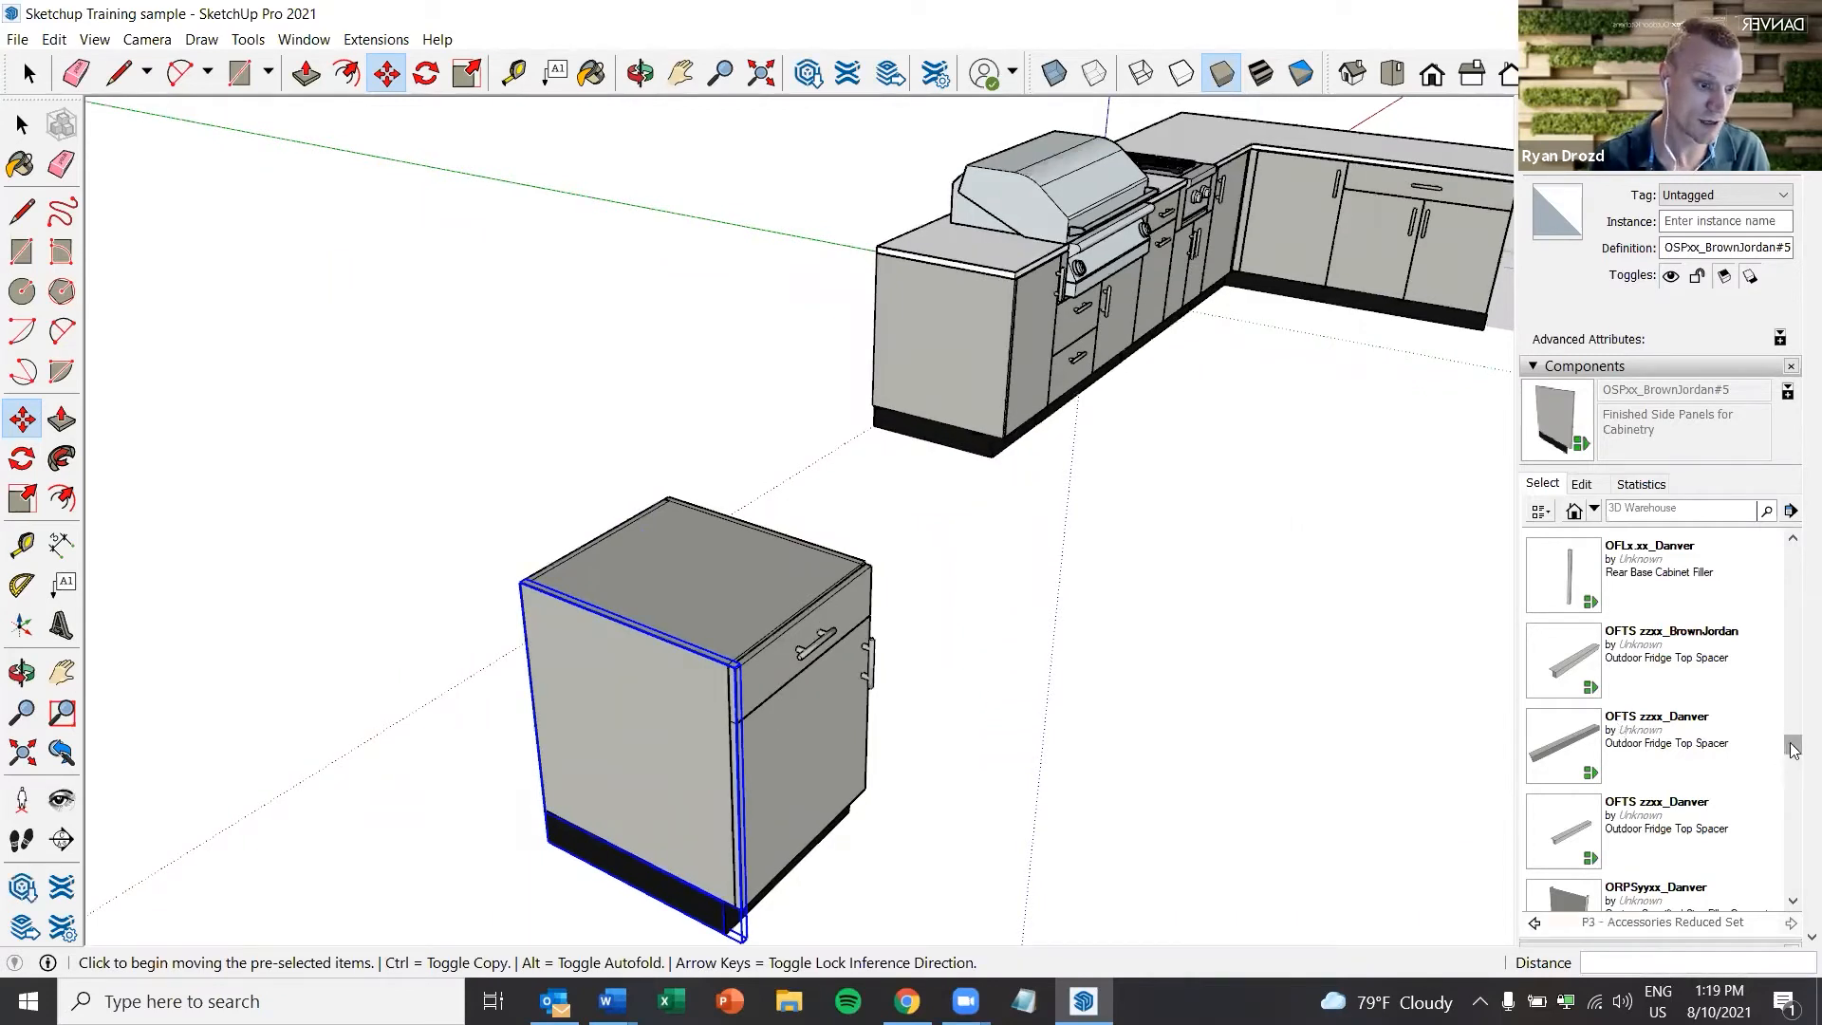
drag(1792, 749, 1792, 592)
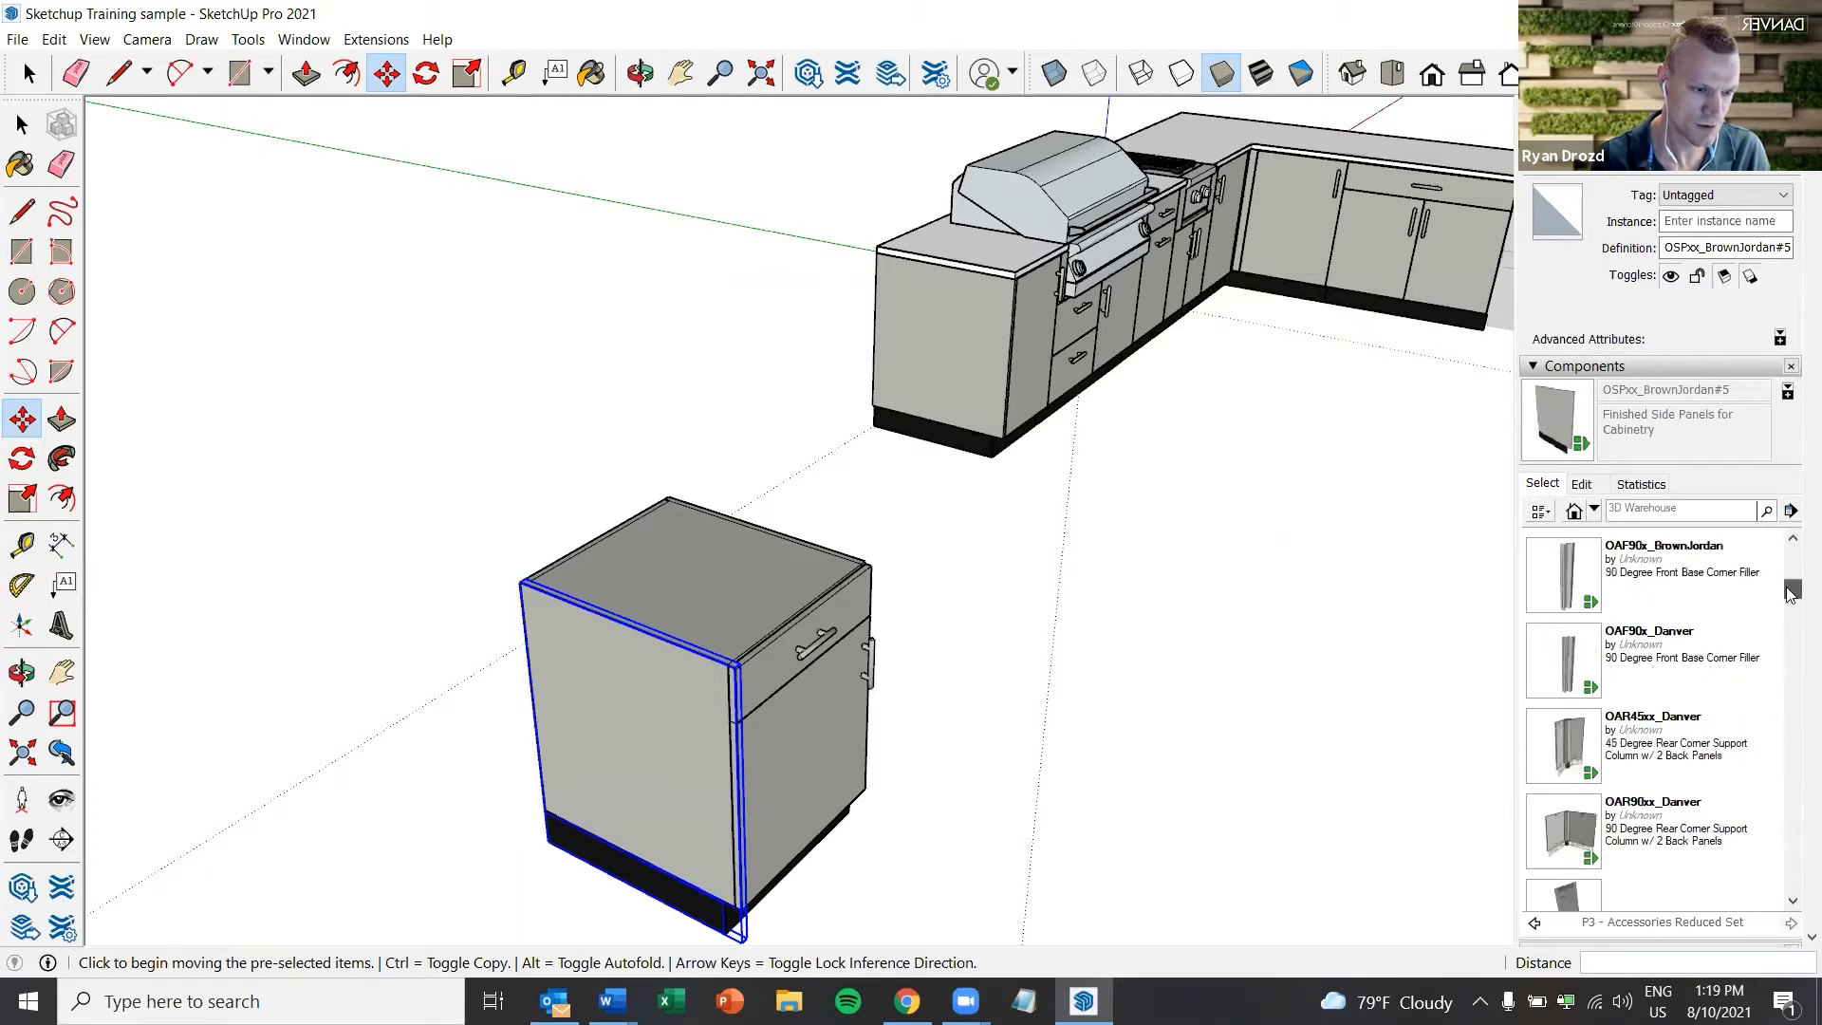
scroll(1719, 768, up, 1)
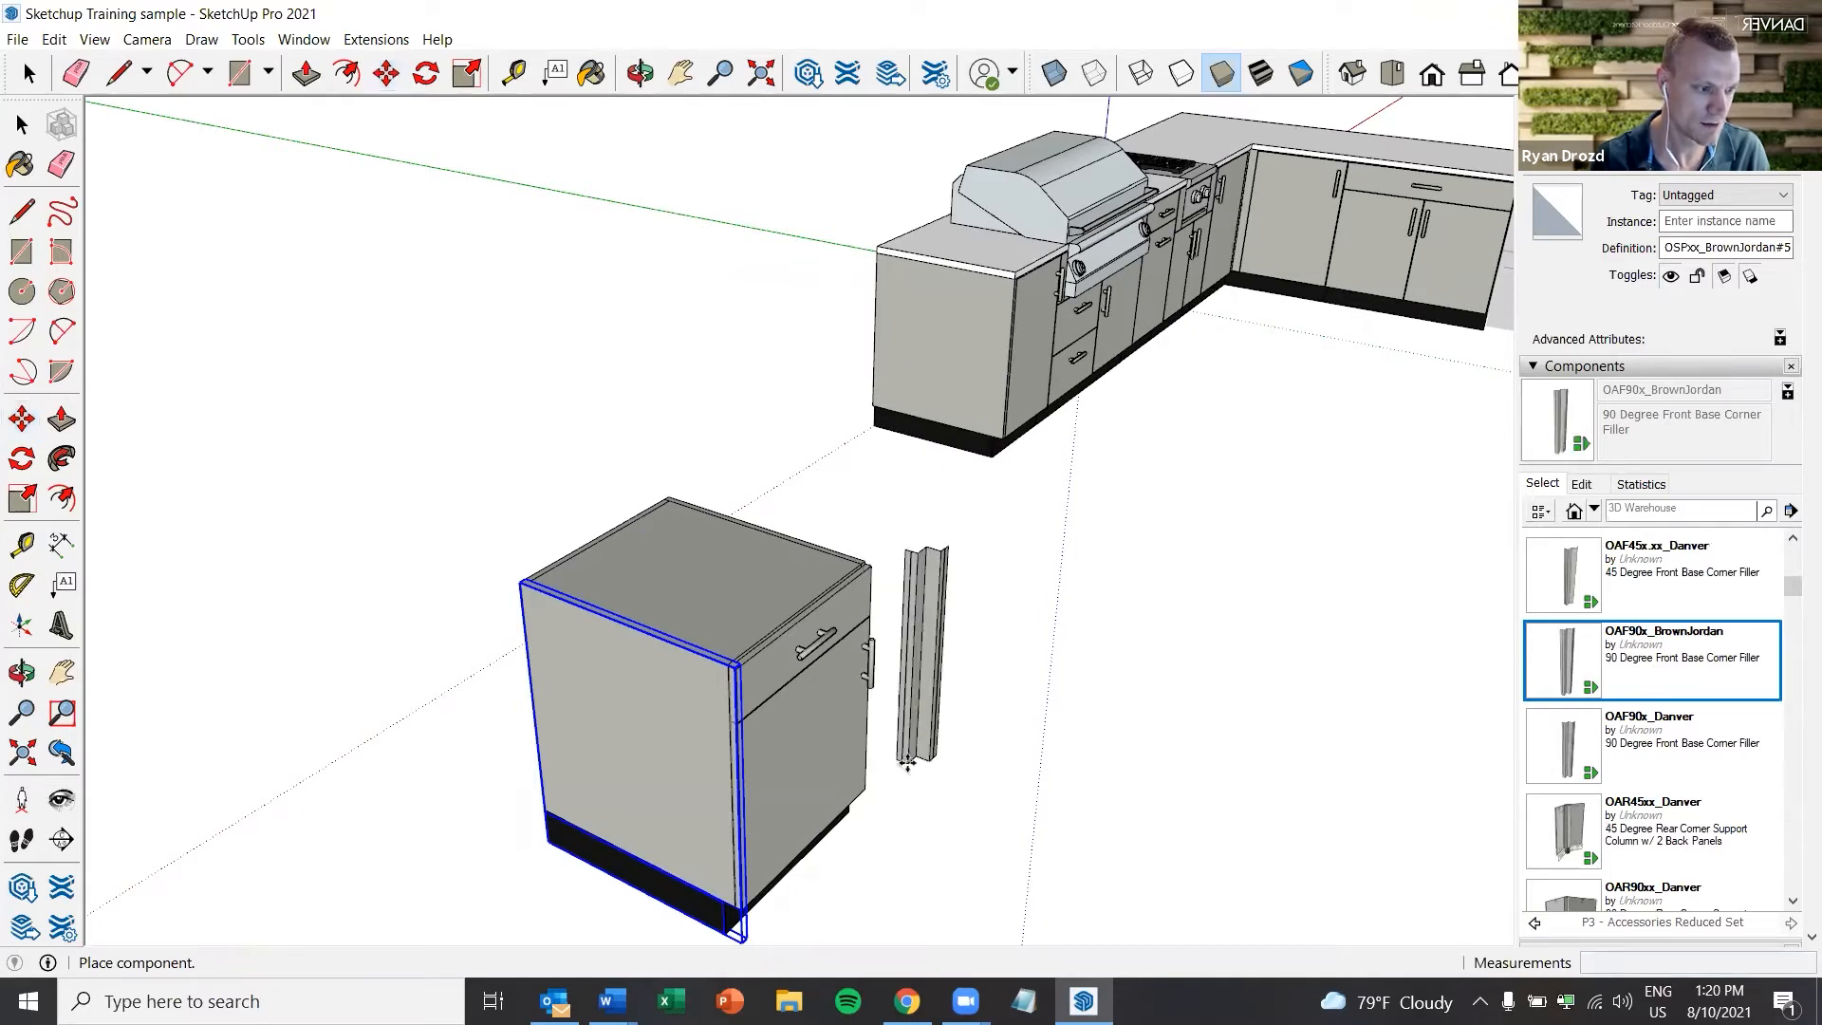
click(903, 765)
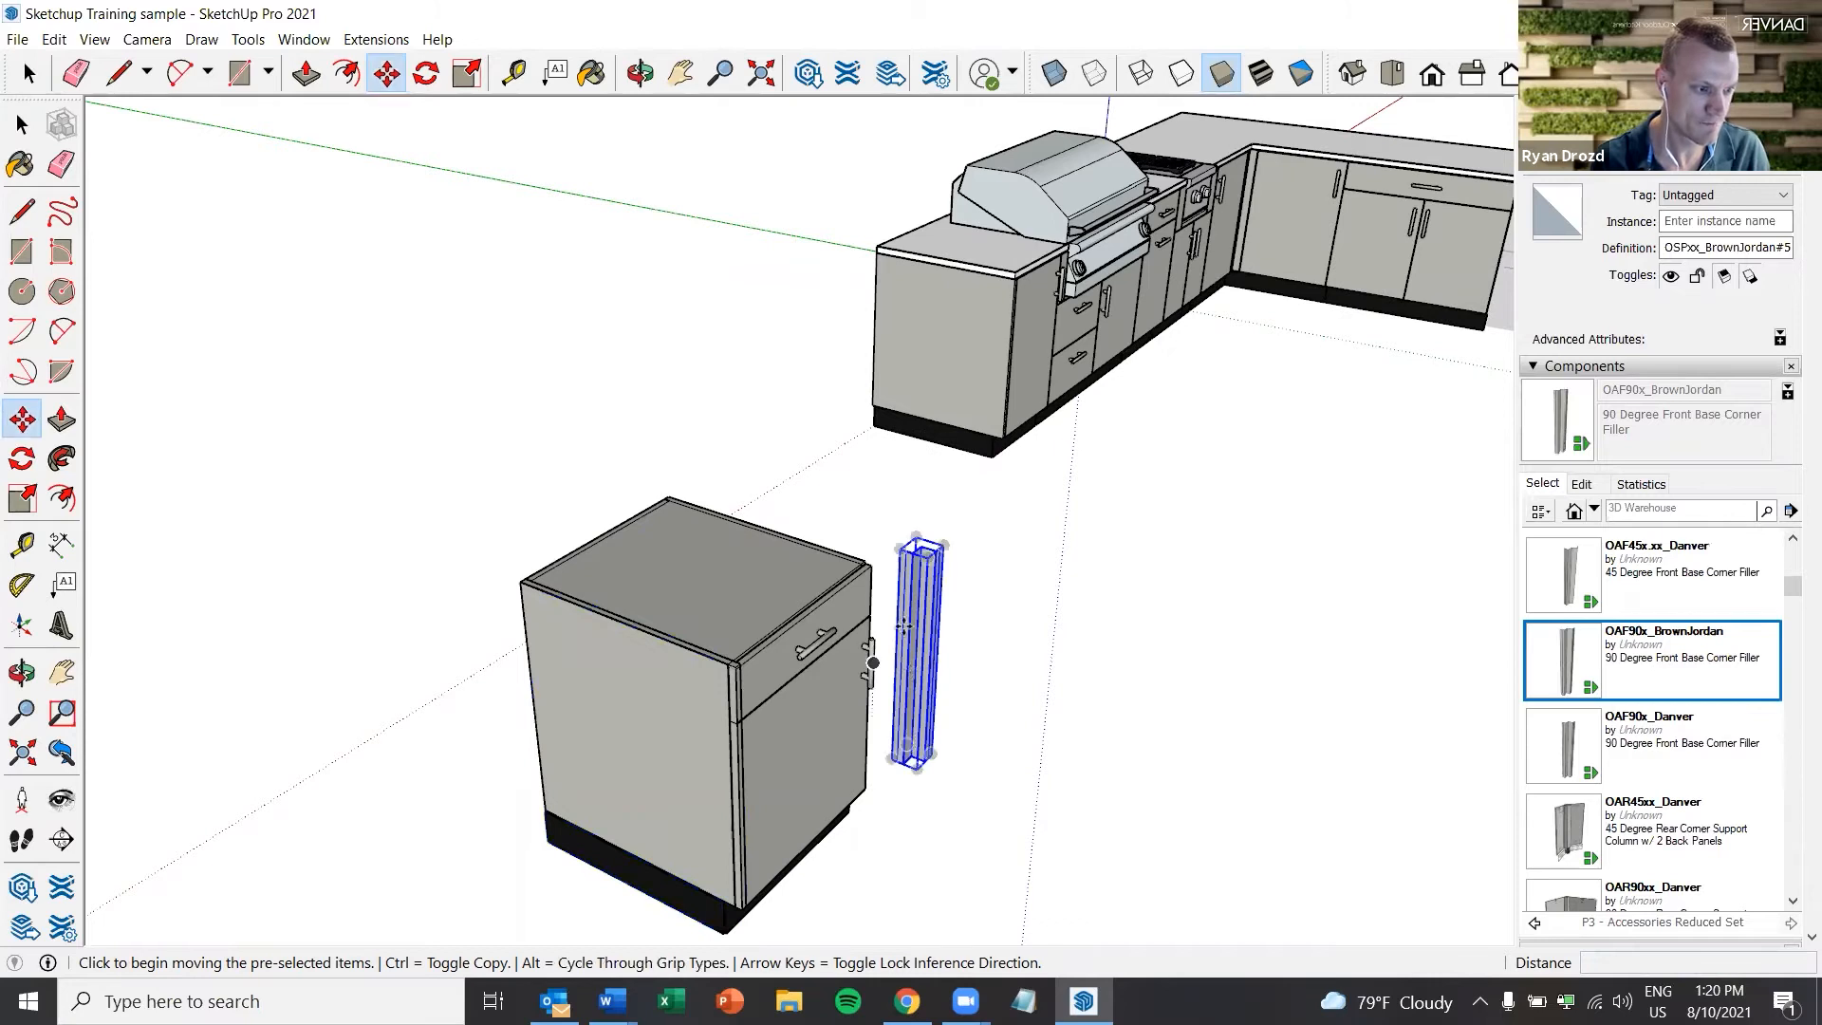
Move the 90 degree corner filler about 1' 7/16" by its top inner corner onto the matching endpoint of the cabinet's drawer front
scroll(906, 629, up, 3)
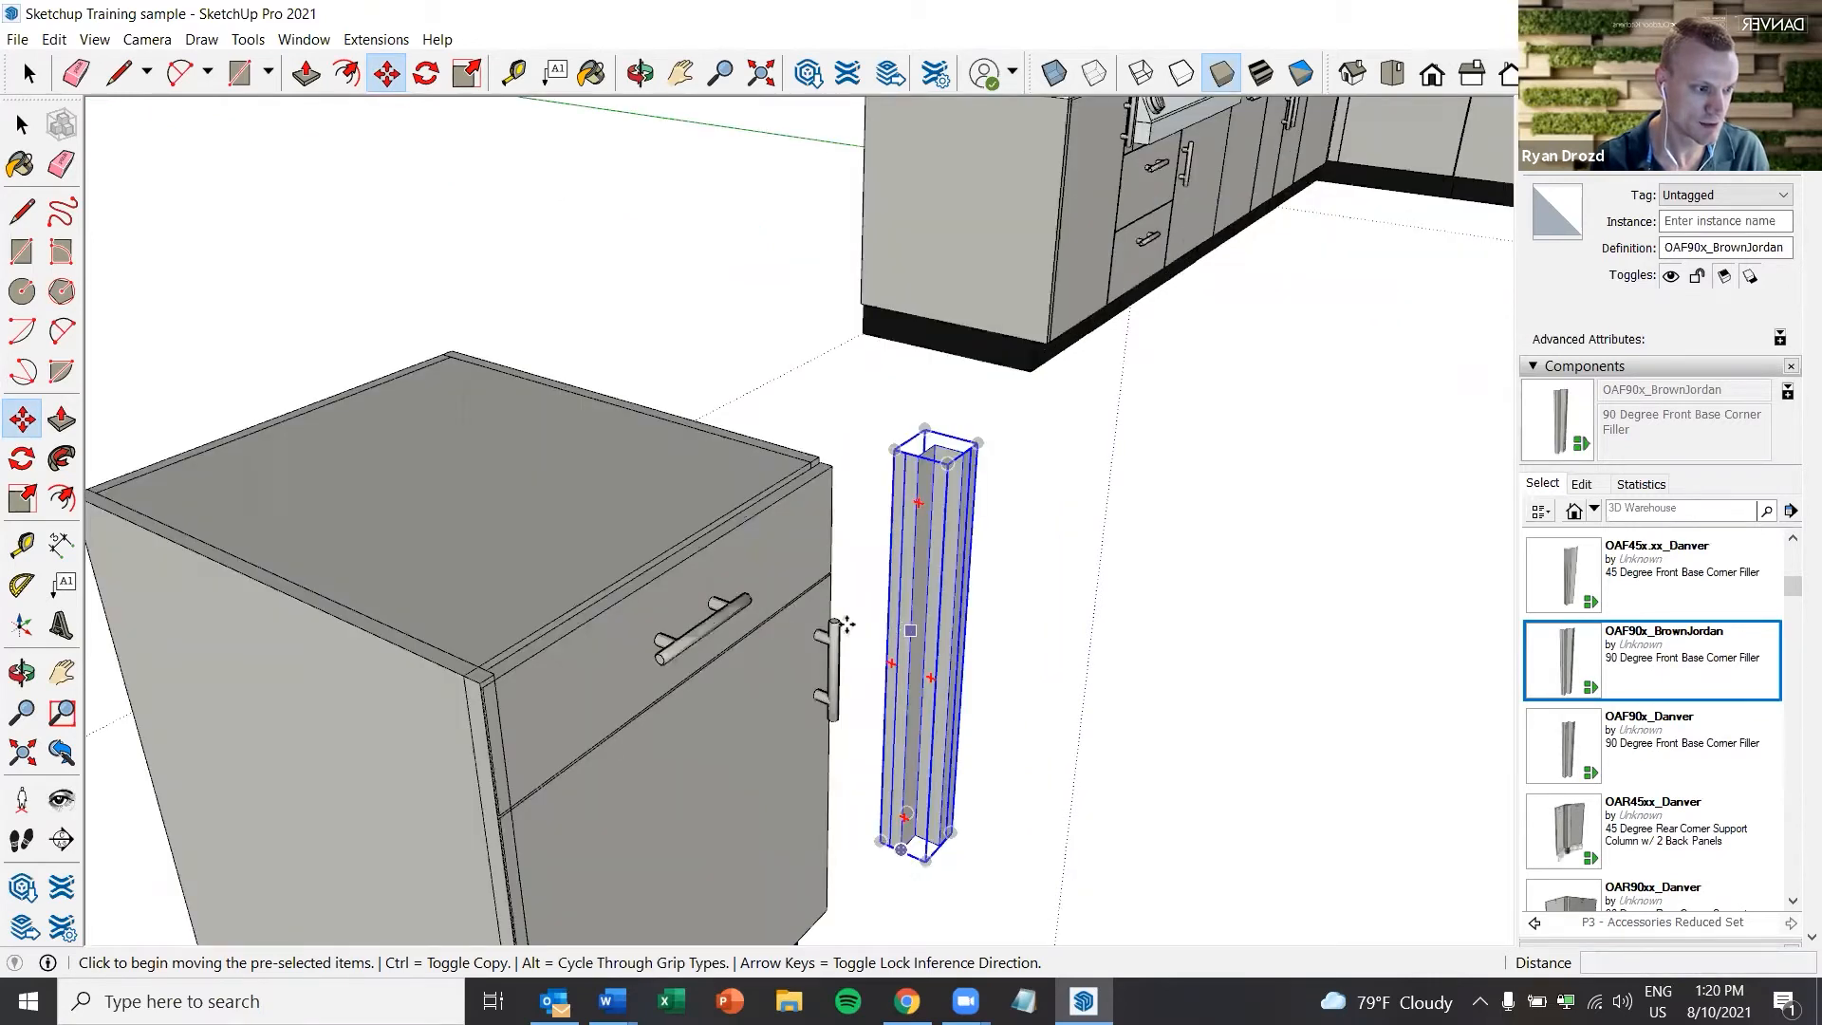
scroll(846, 624, up, 1)
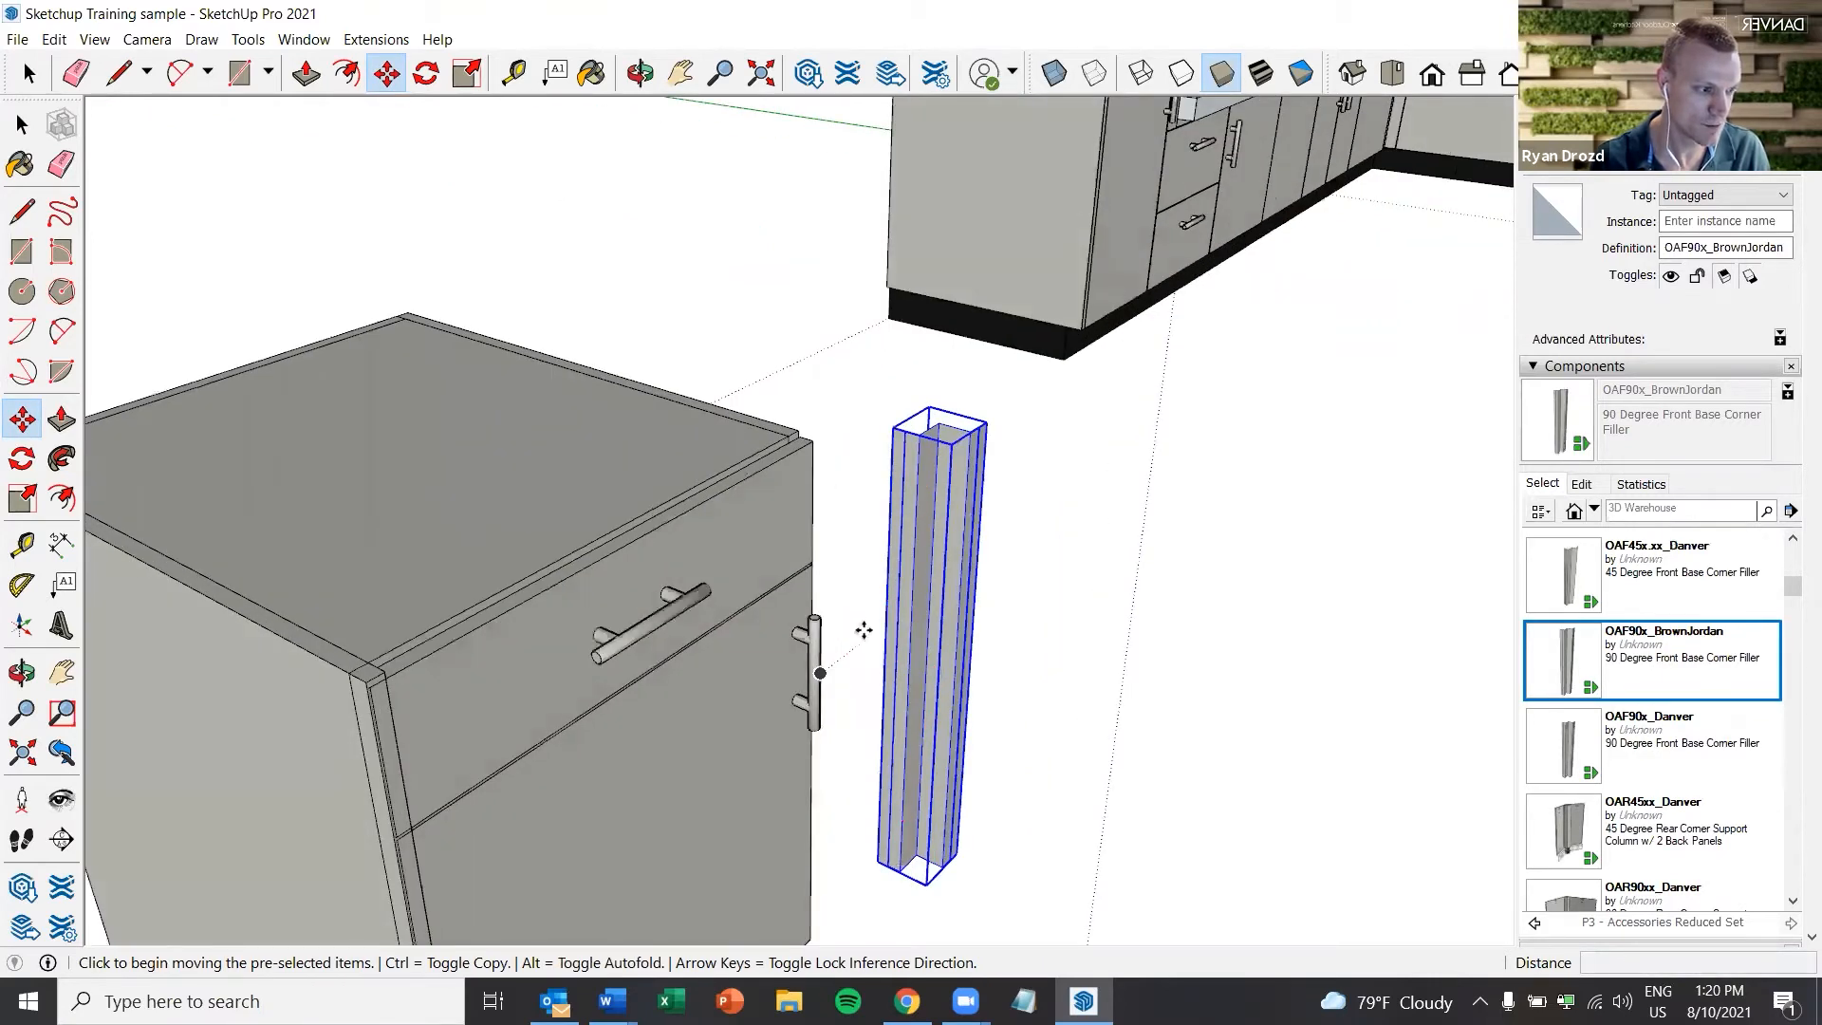
middle_drag(864, 630, 859, 683)
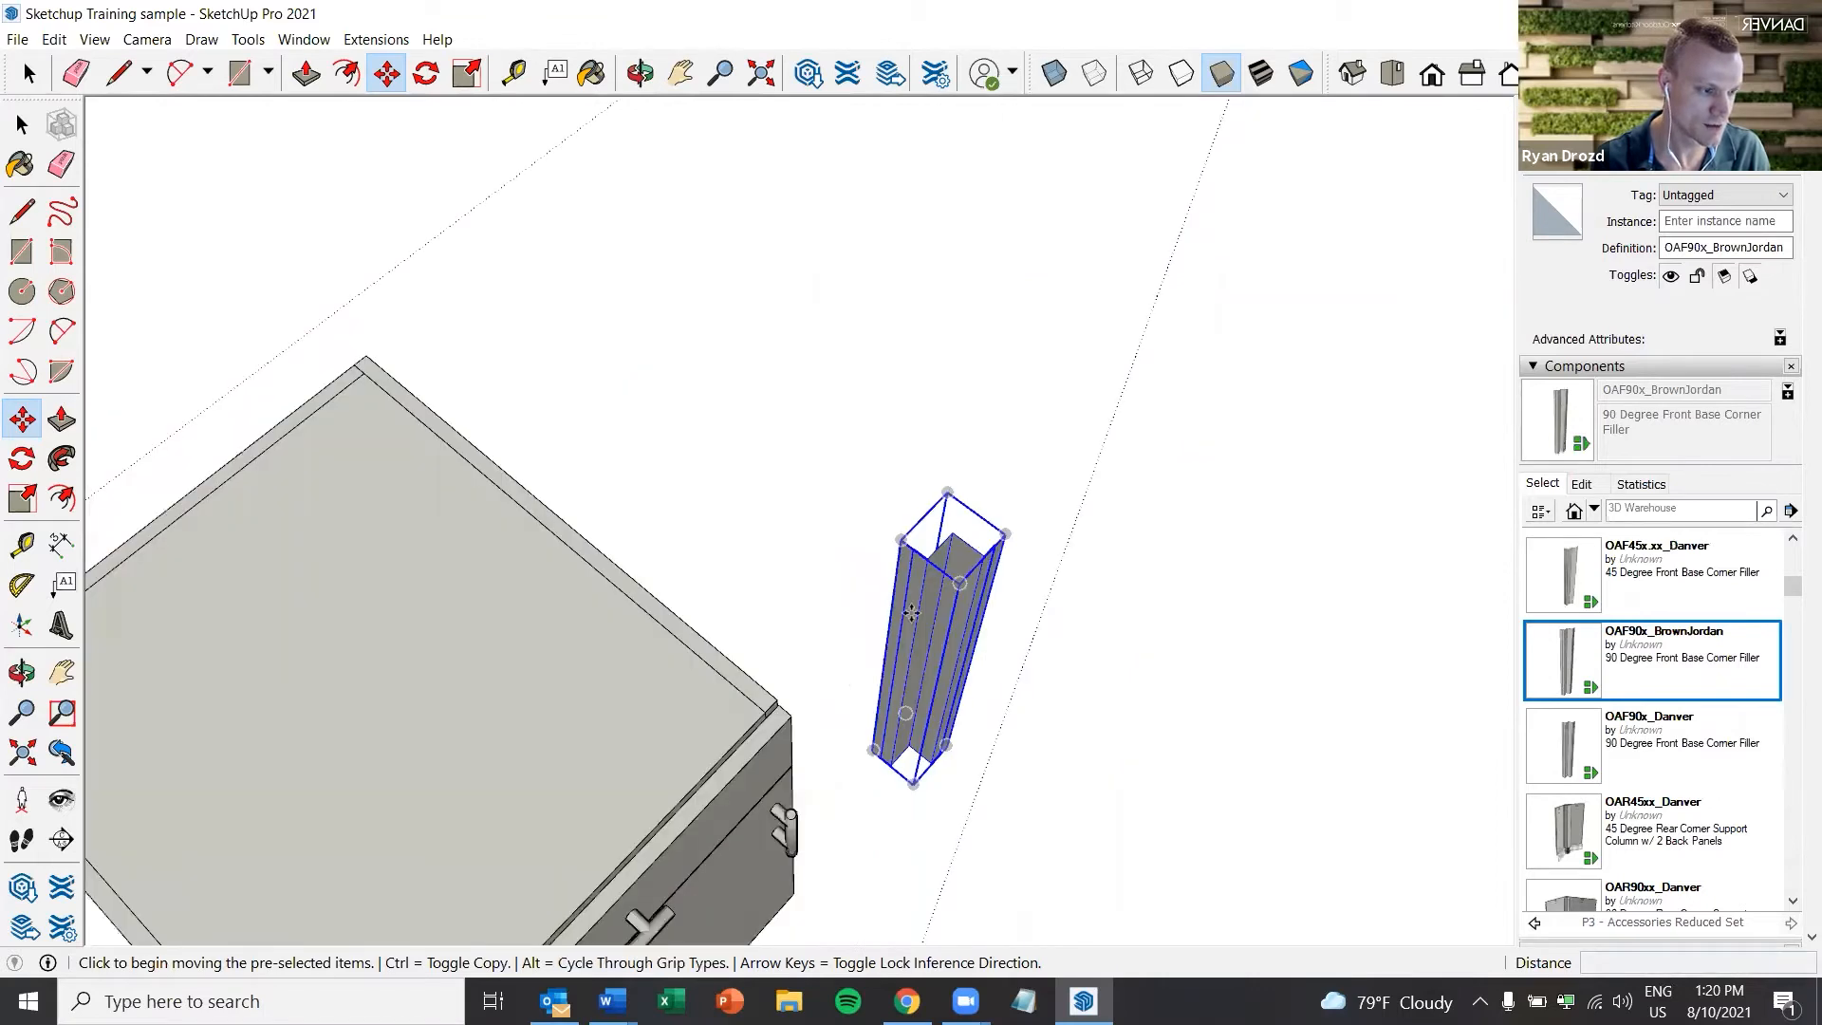
middle_drag(911, 613, 910, 621)
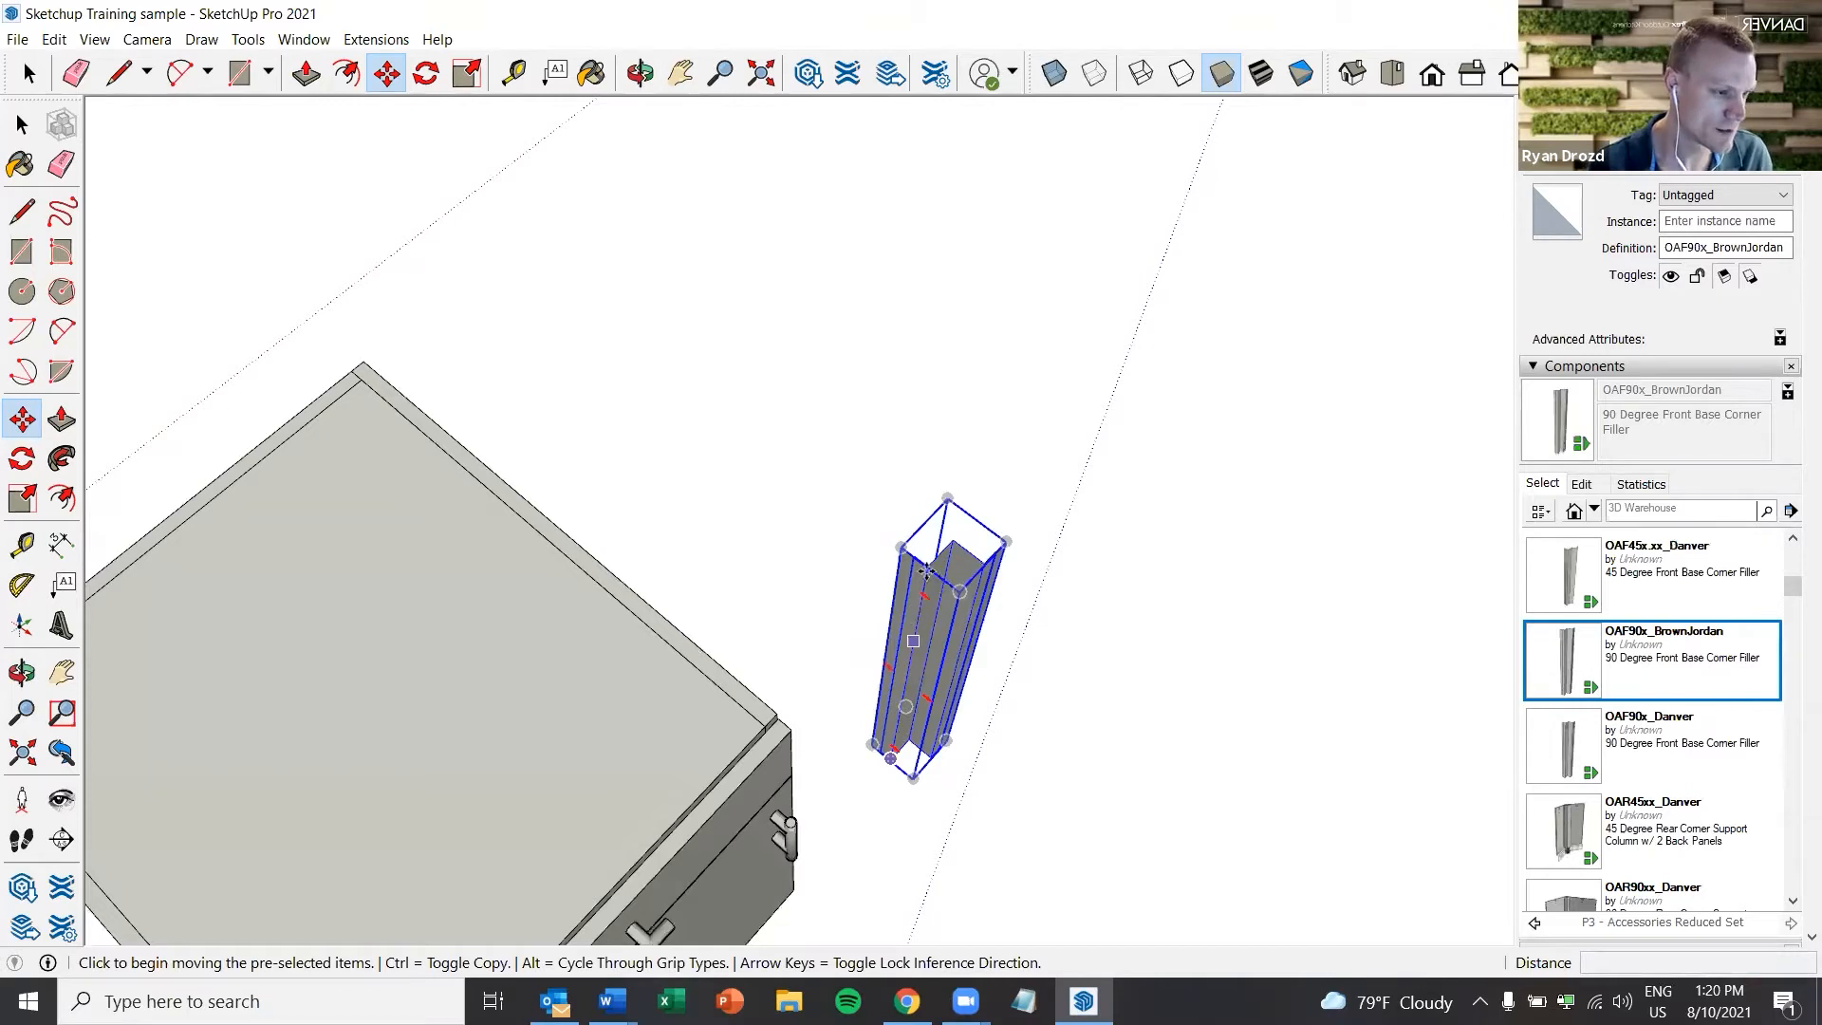
scroll(909, 622, up, 2)
scroll(889, 498, up, 3)
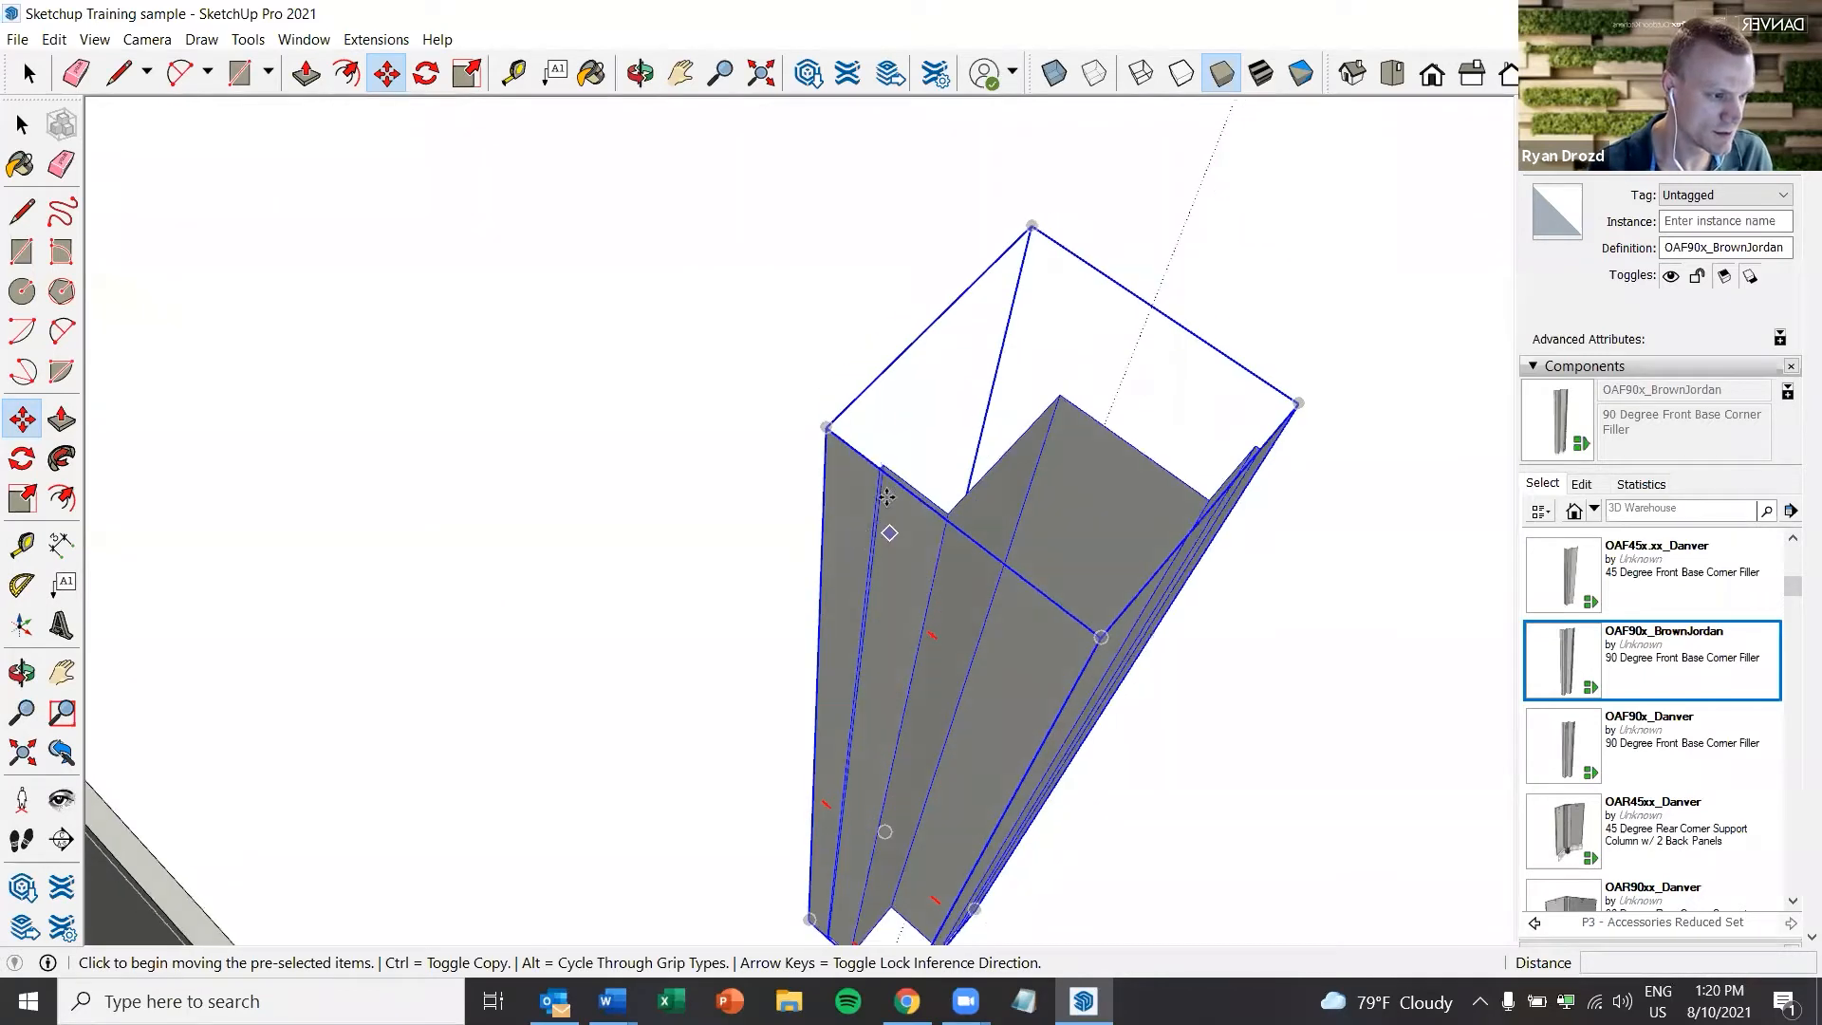
middle_drag(952, 713, 955, 755)
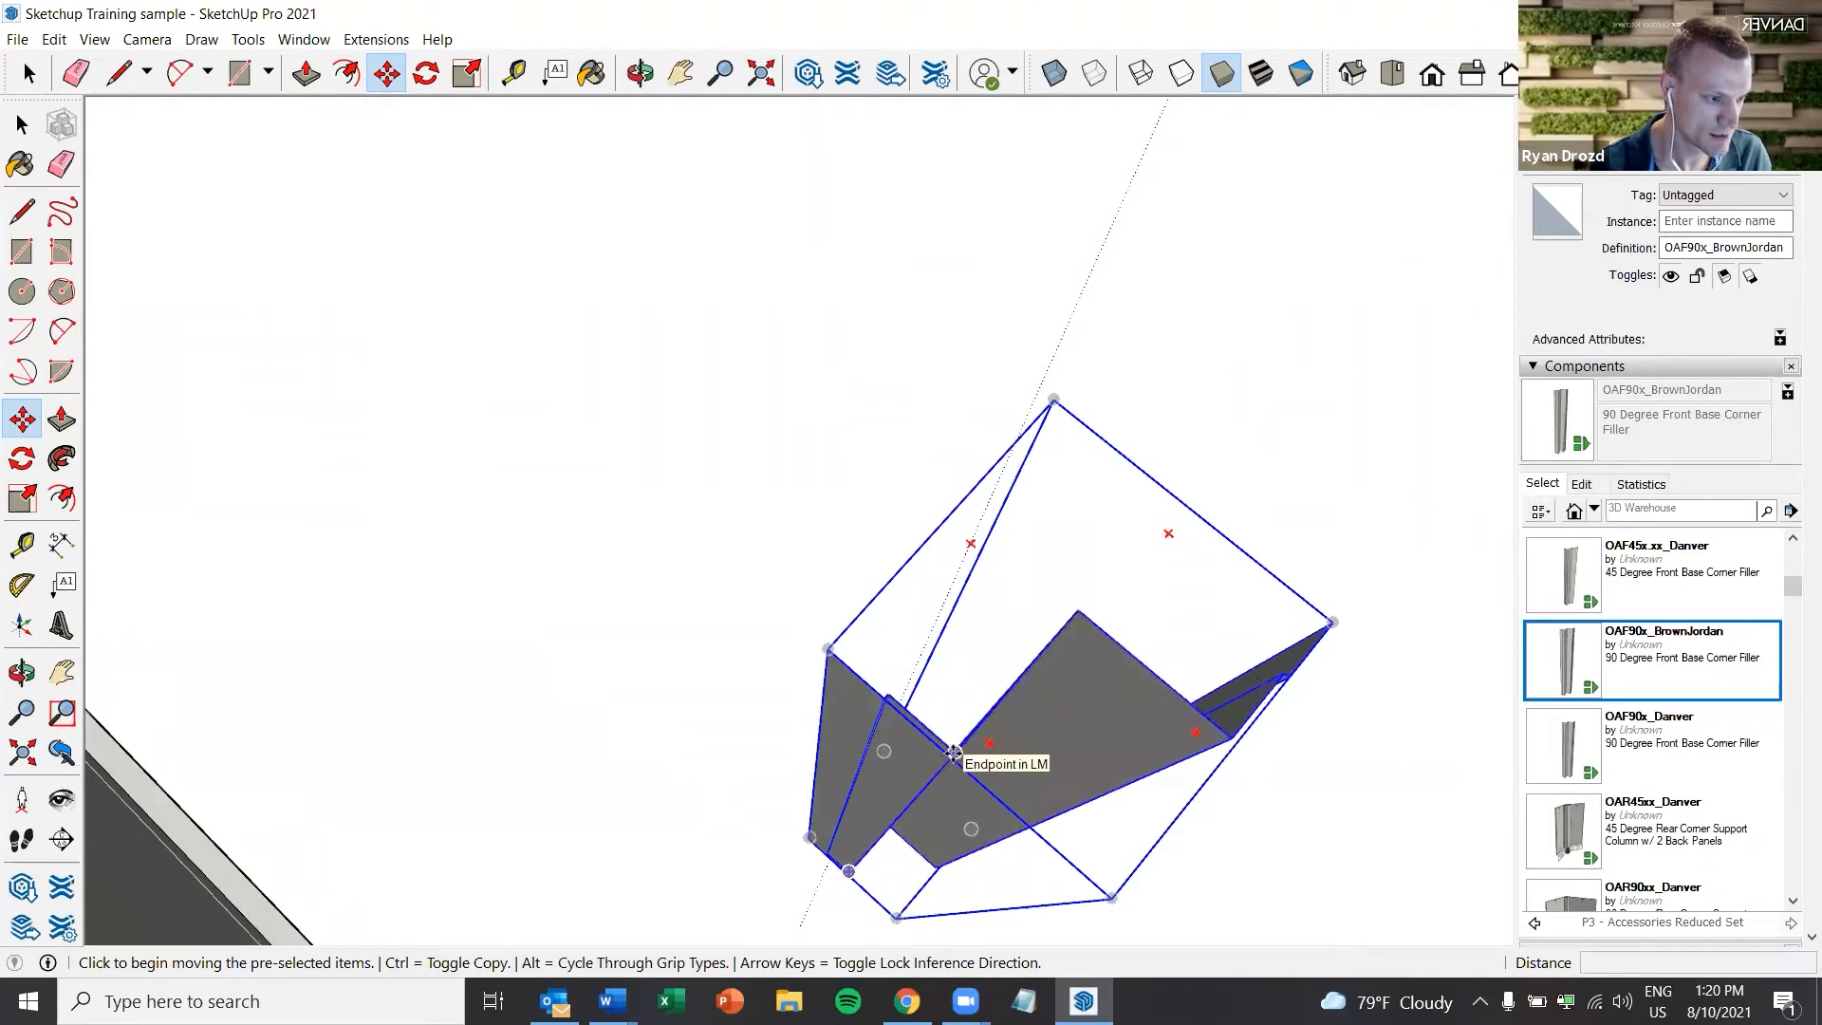
click(871, 771)
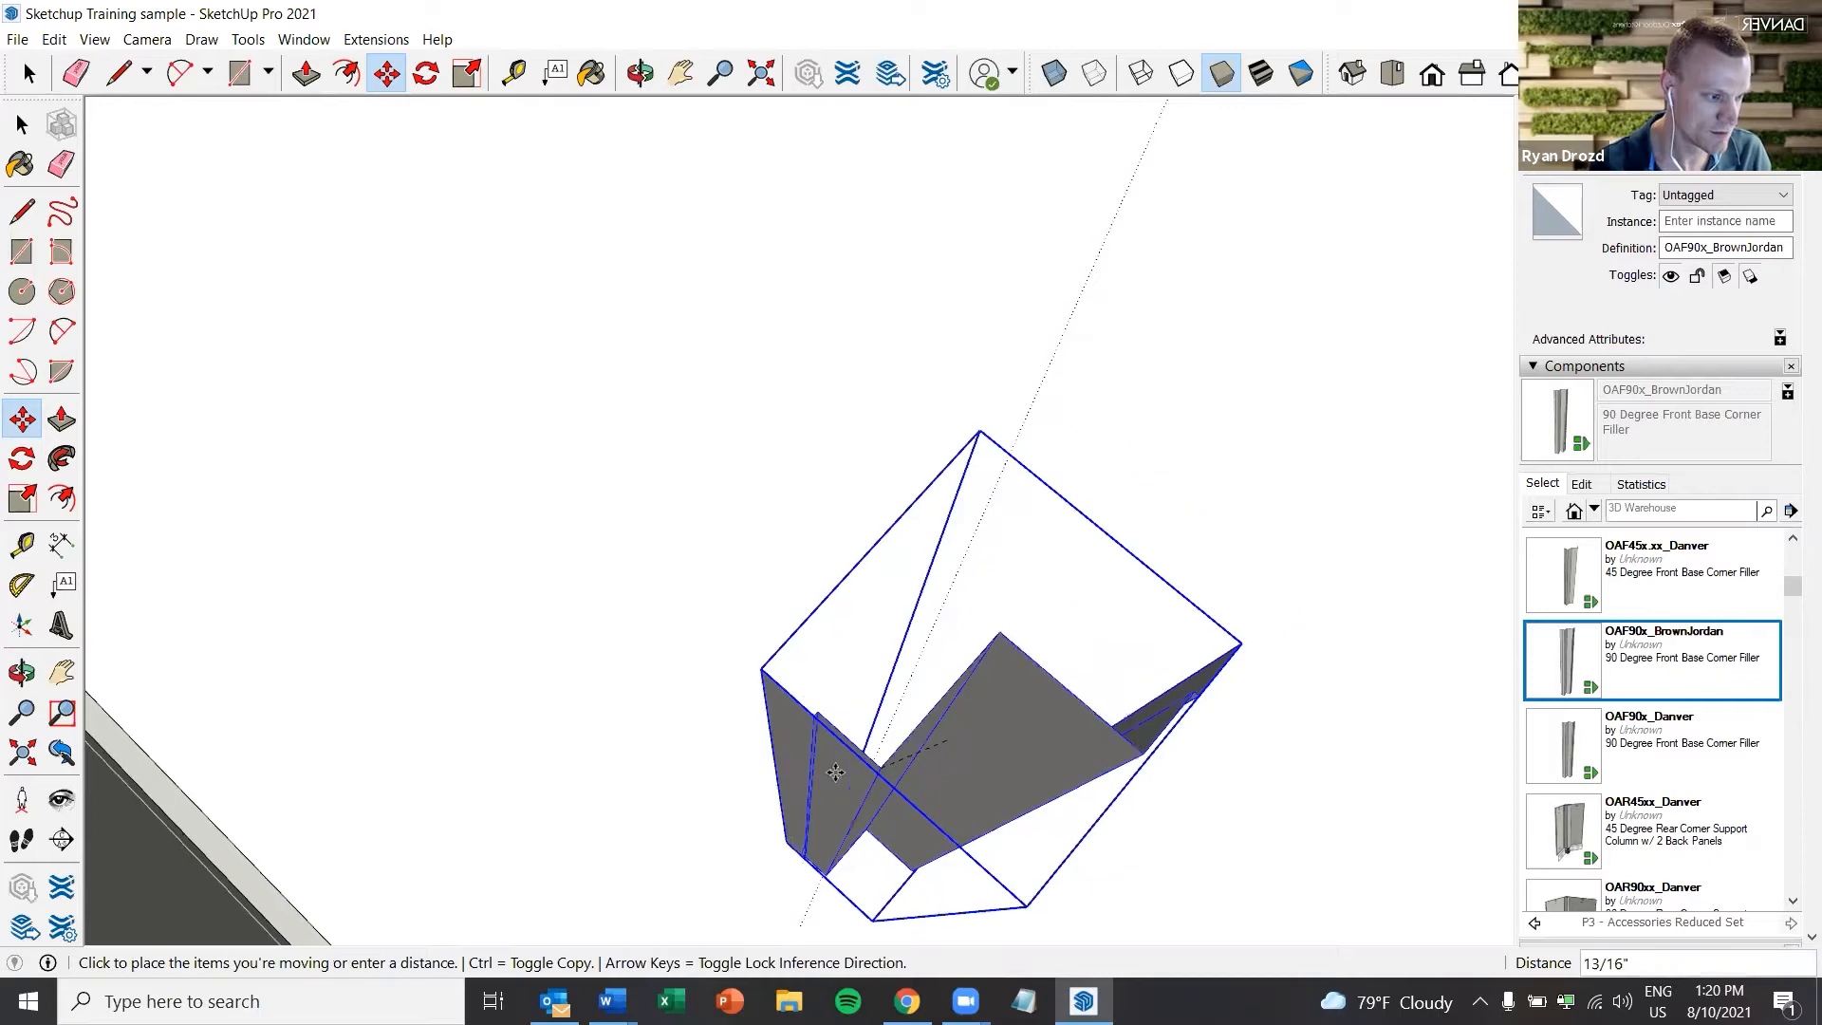
scroll(731, 795, down, 3)
scroll(660, 796, down, 3)
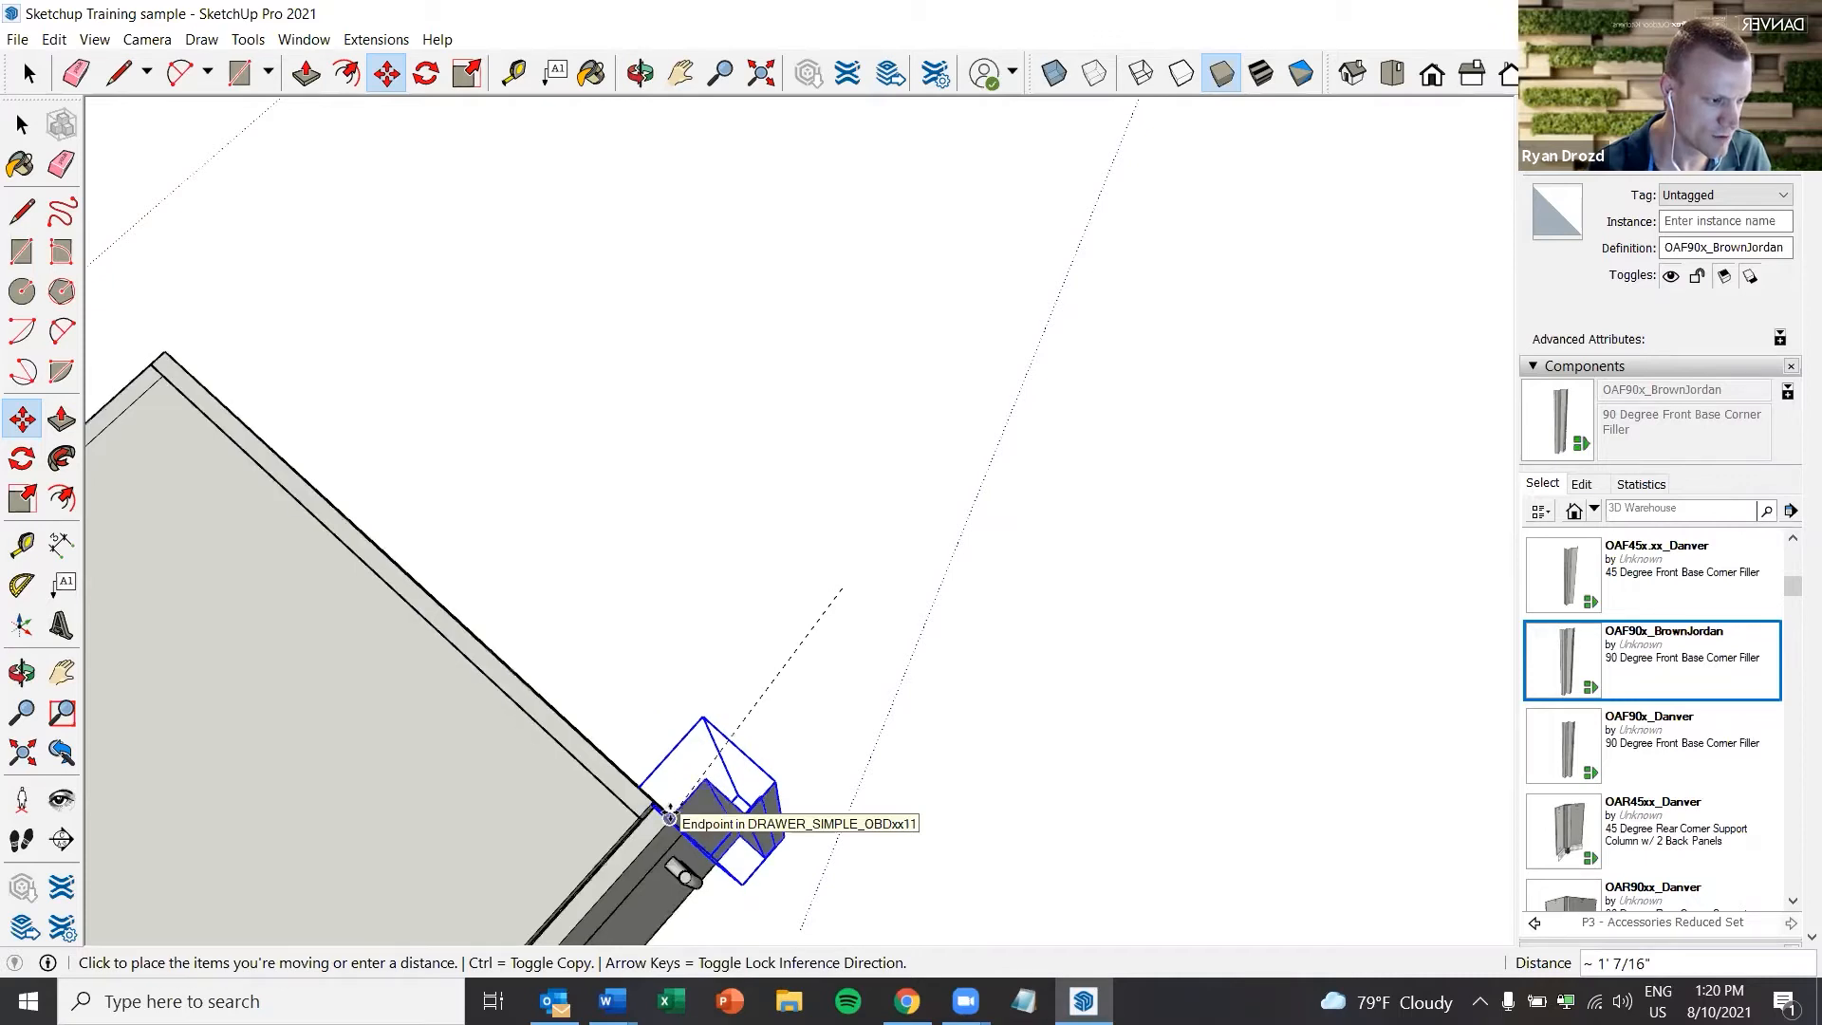
click(670, 818)
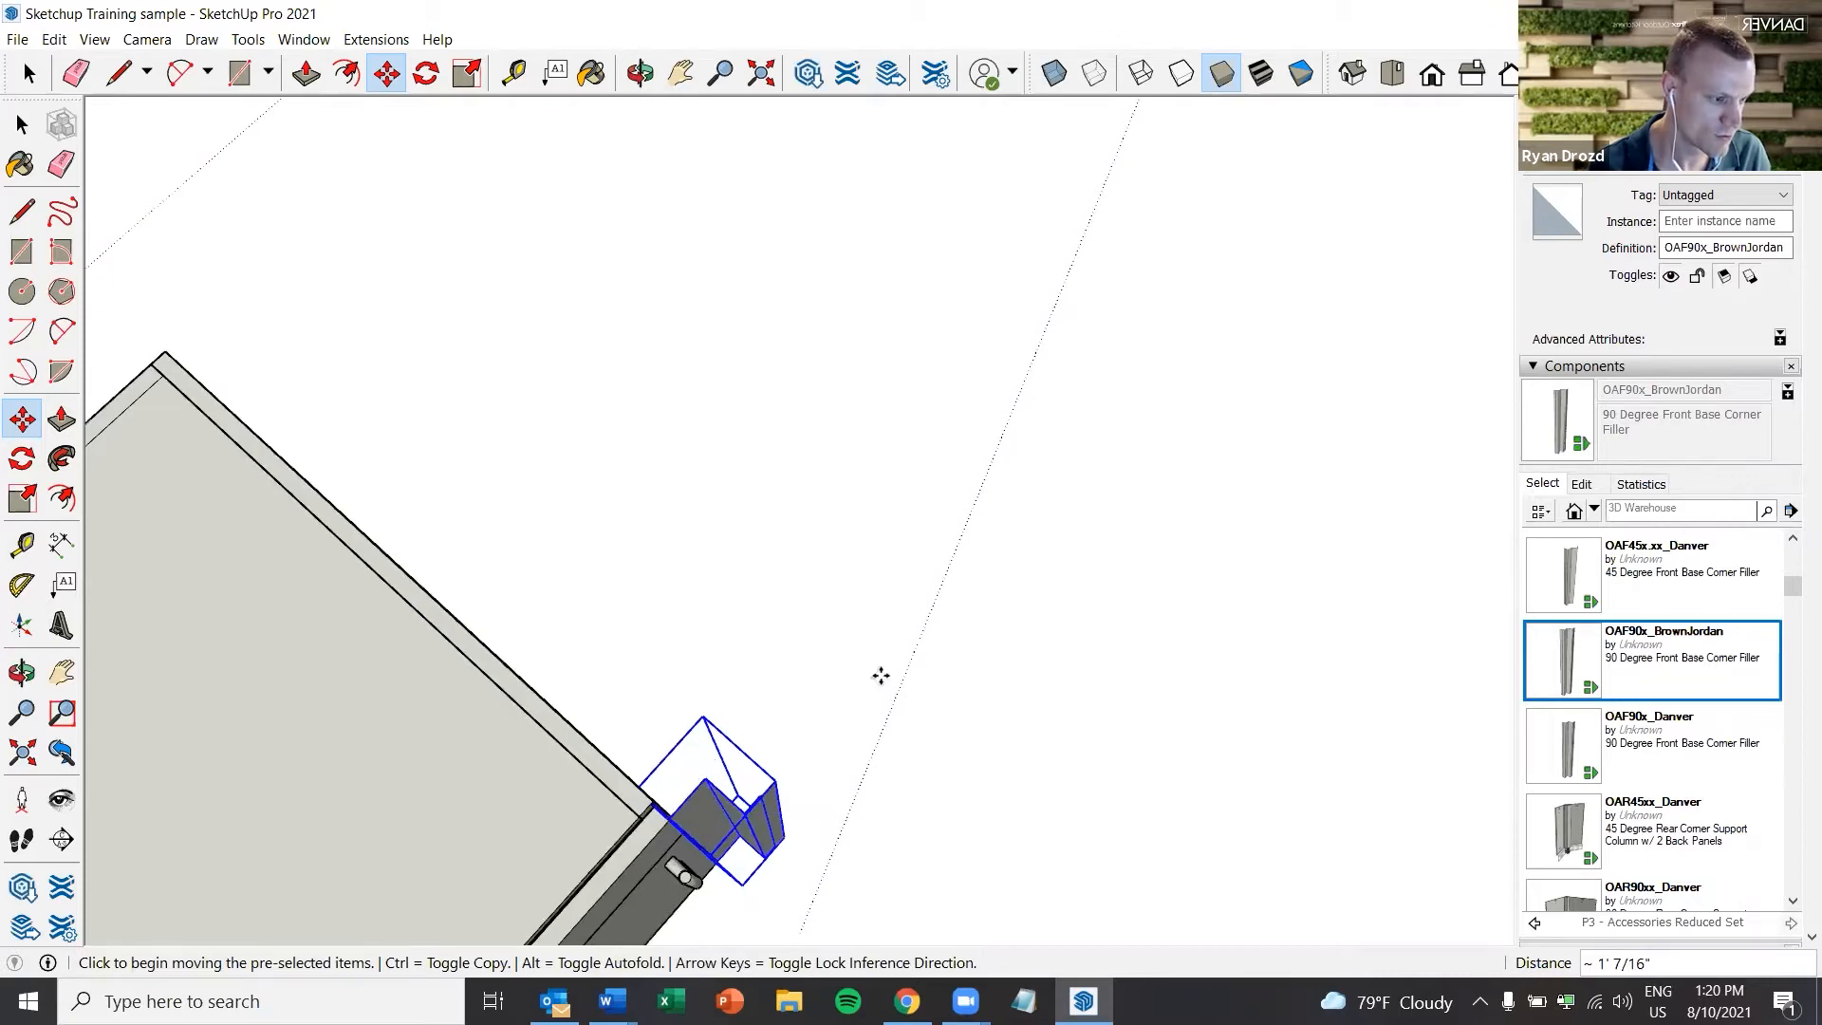
Shift the corner filler 1/8" outward from the drawer front's edge and inspect its fit against the cabinet
middle_drag(763, 748, 777, 497)
scroll(718, 729, up, 3)
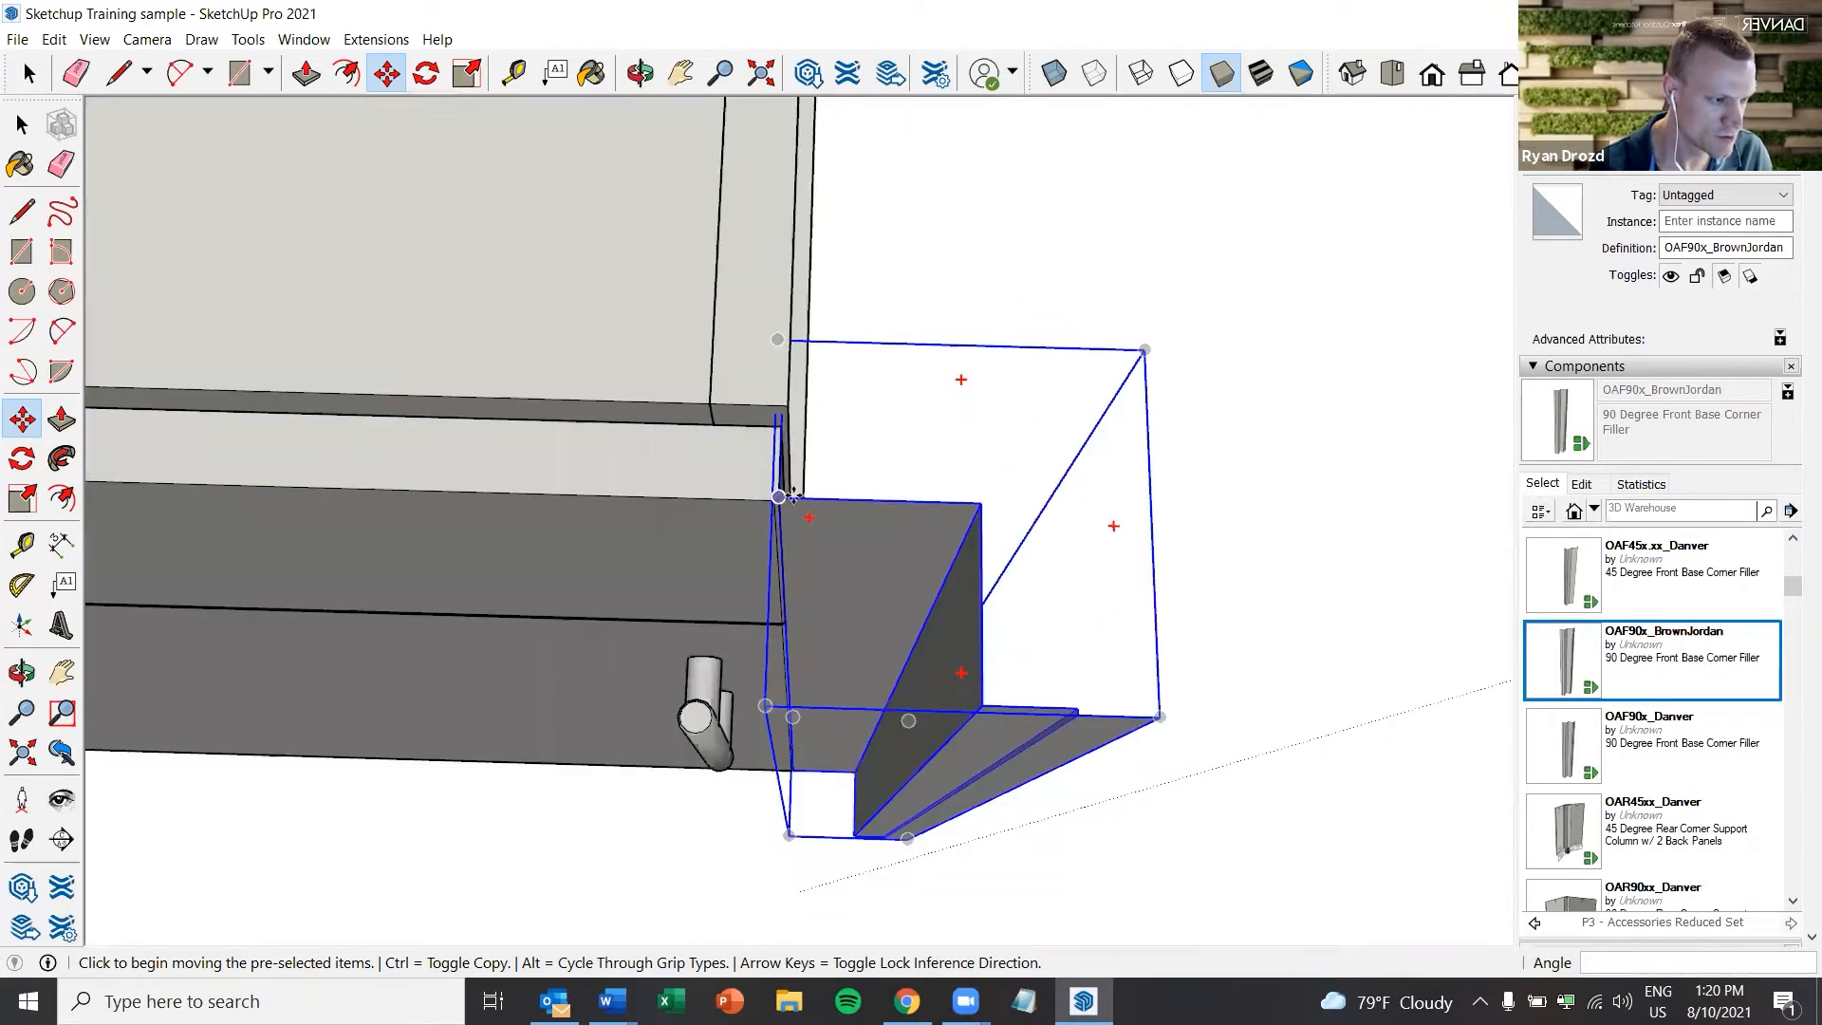
click(779, 495)
click(792, 495)
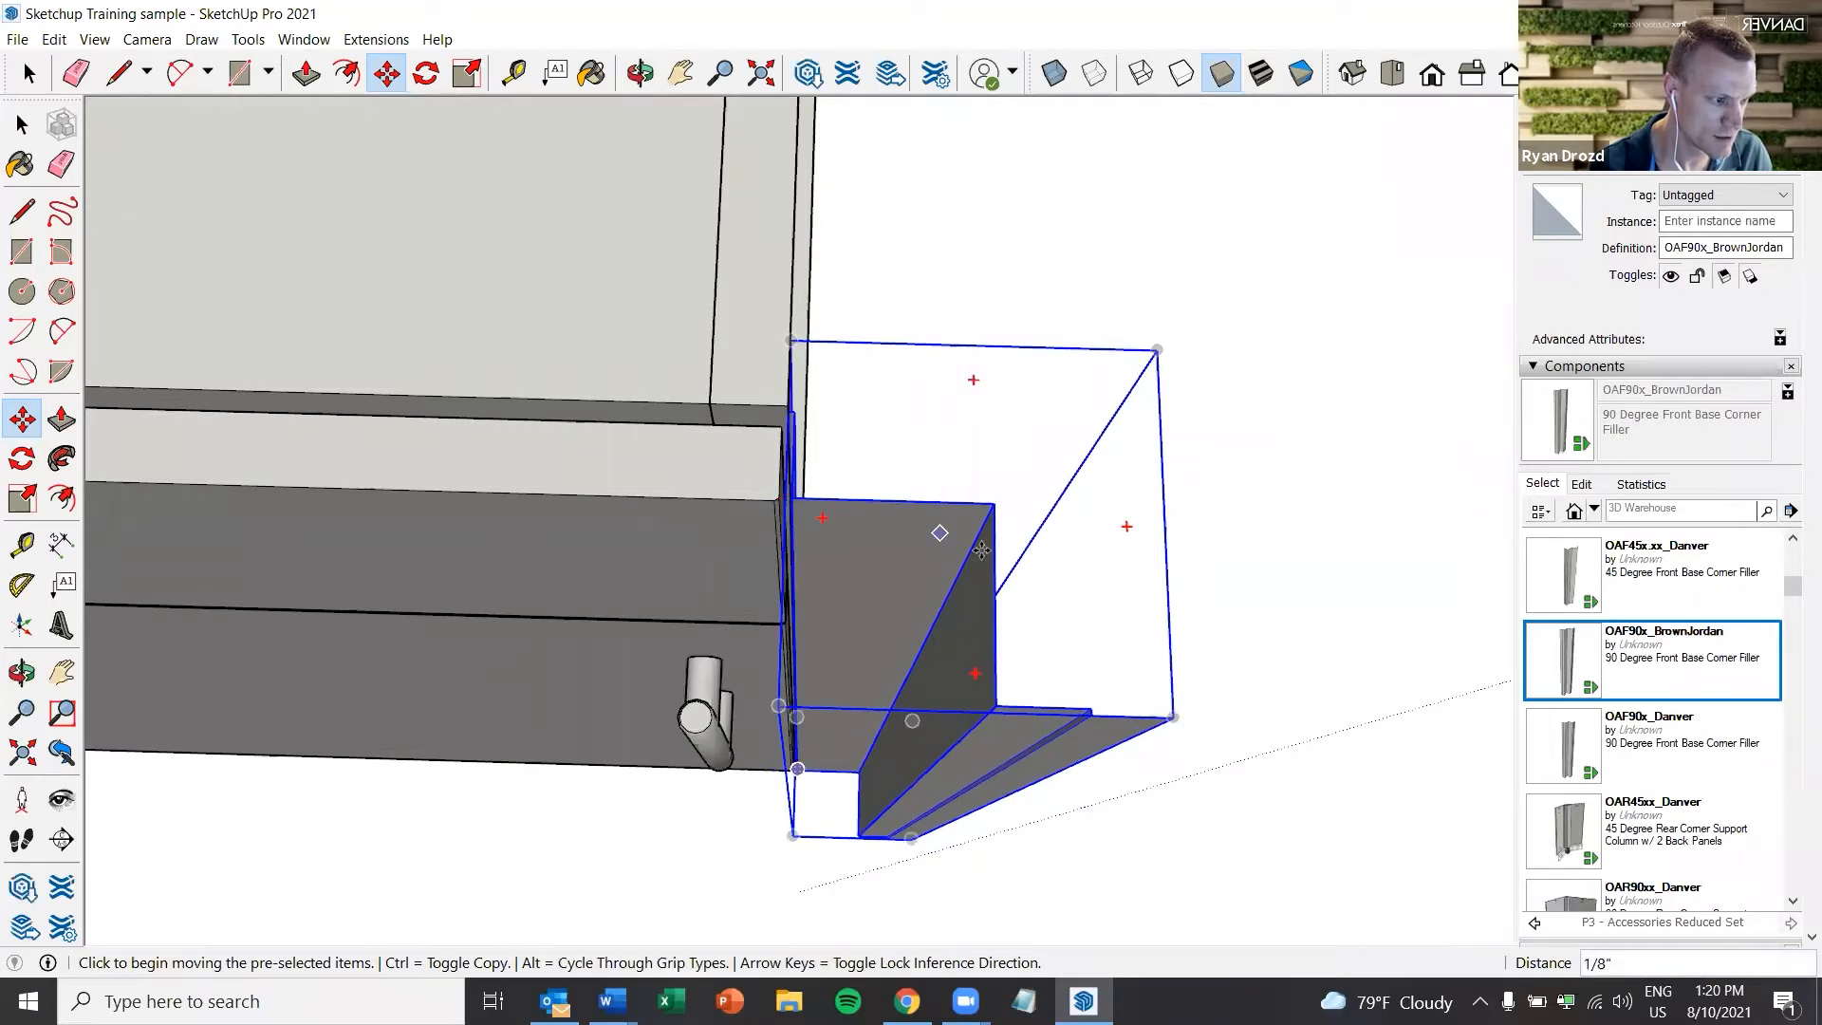
mouse_move(889, 587)
middle_down()
mouse_move(880, 650)
mouse_move(857, 581)
mouse_move(886, 576)
mouse_move(866, 585)
middle_up()
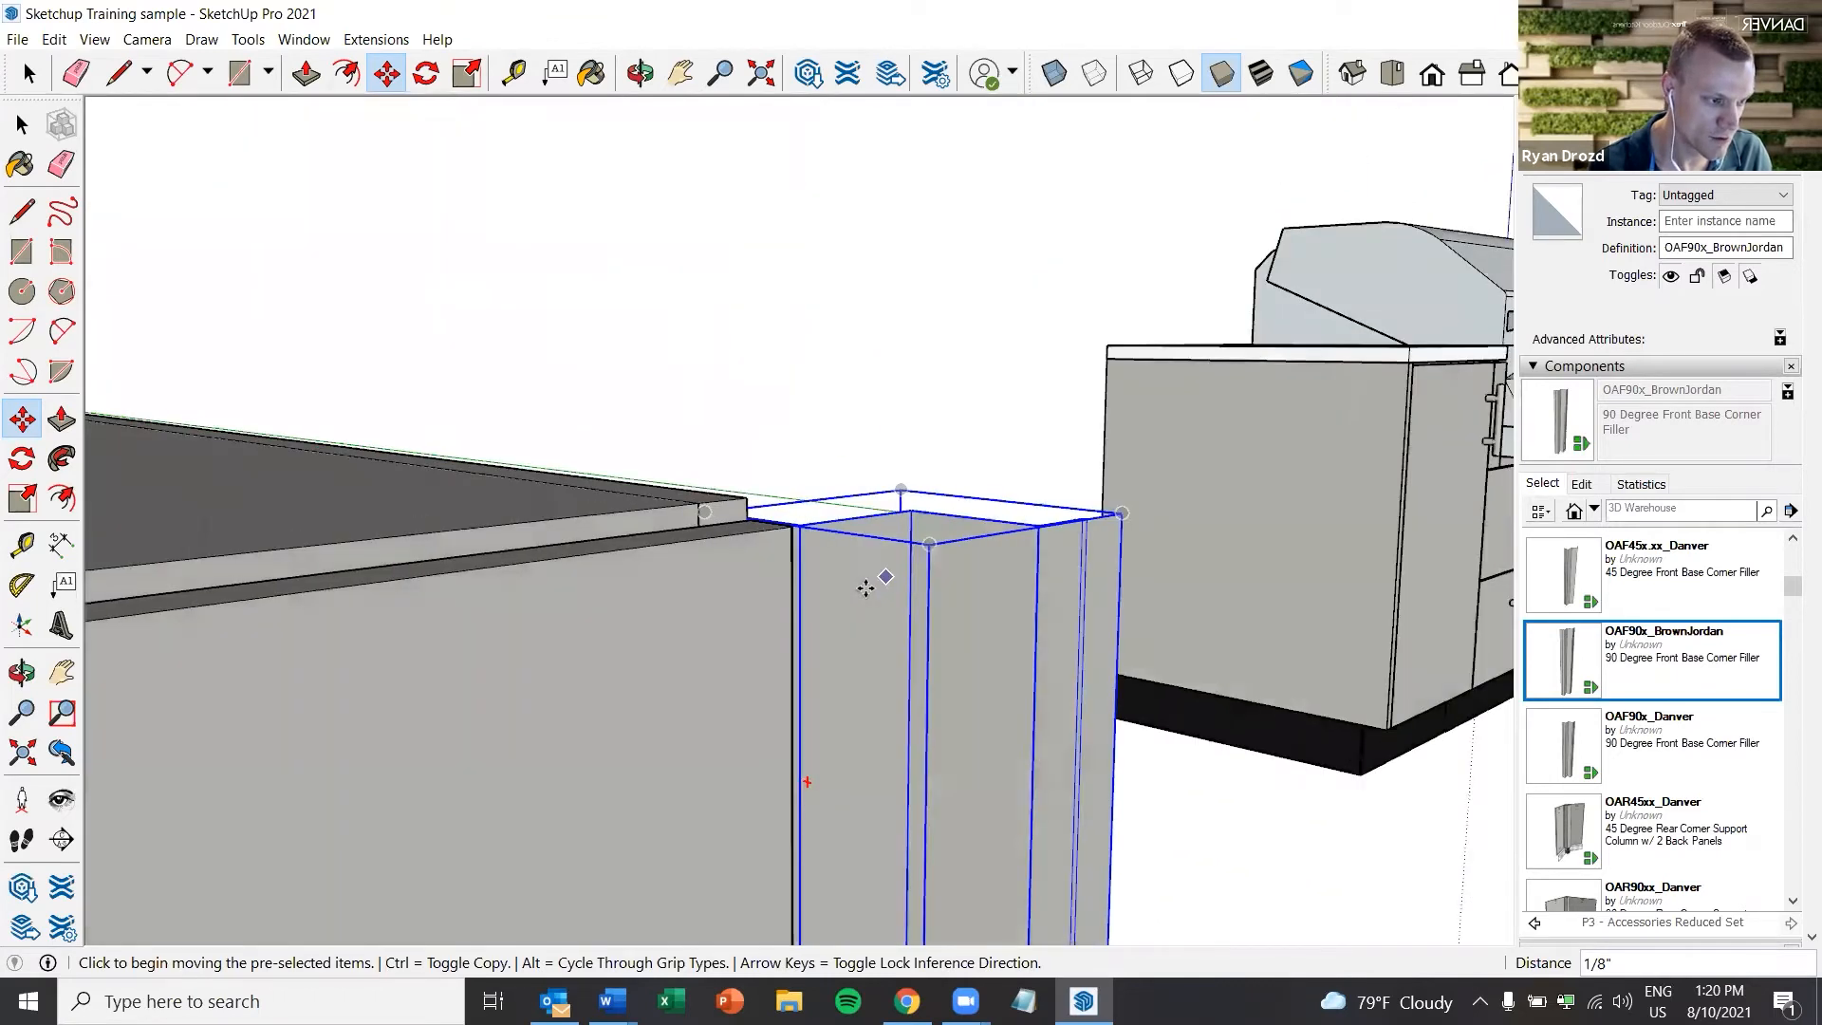
middle_drag(818, 659, 806, 630)
middle_drag(947, 774, 959, 772)
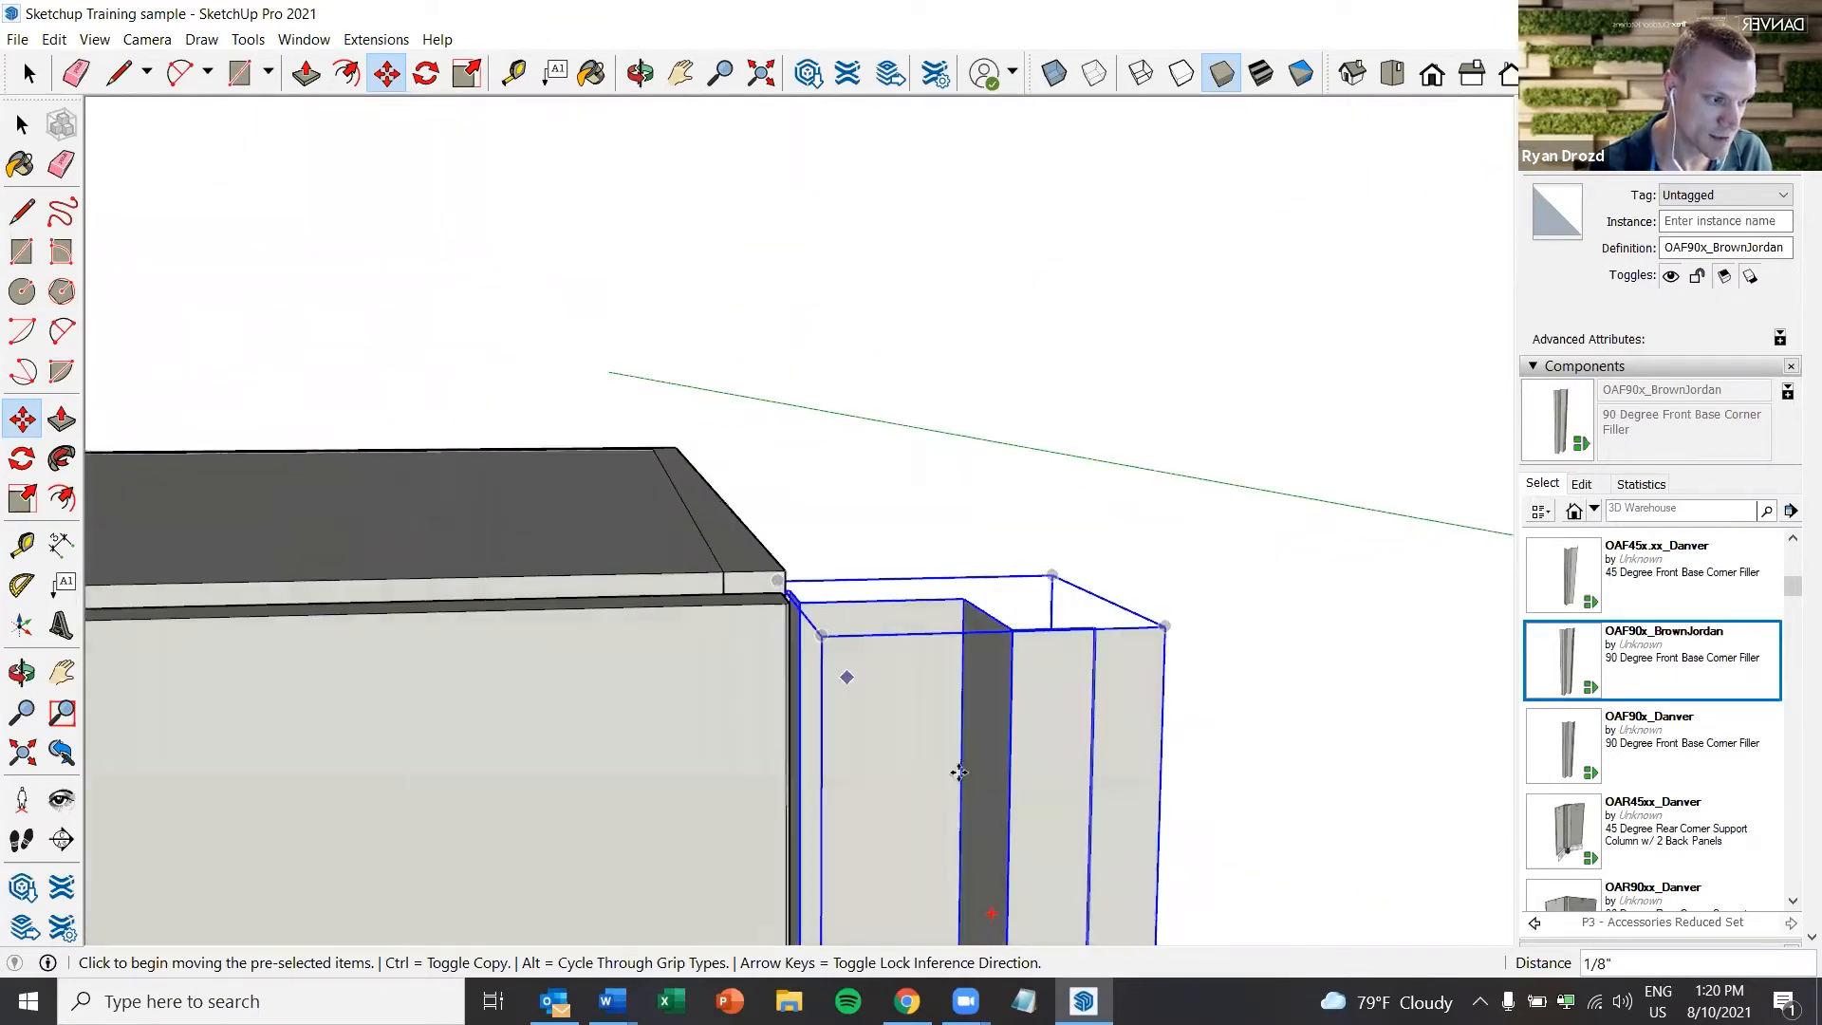
scroll(958, 772, down, 3)
scroll(959, 773, down, 2)
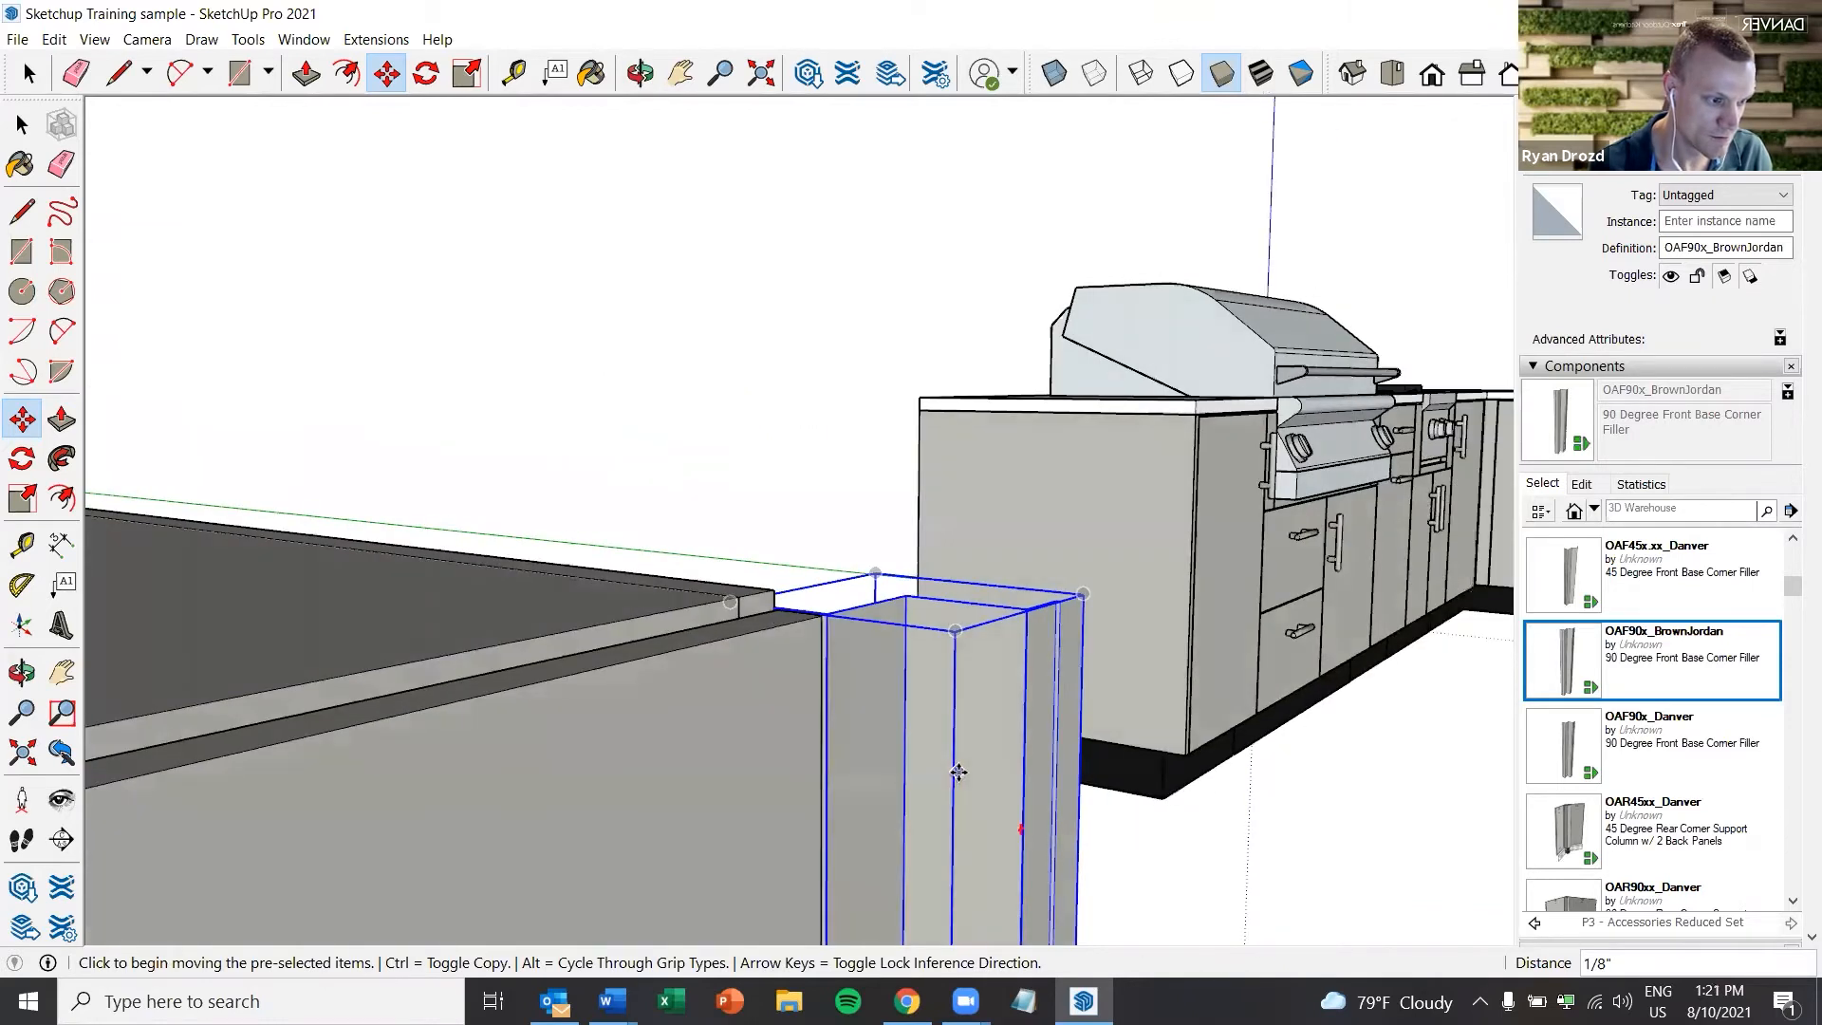
middle_drag(959, 772, 958, 820)
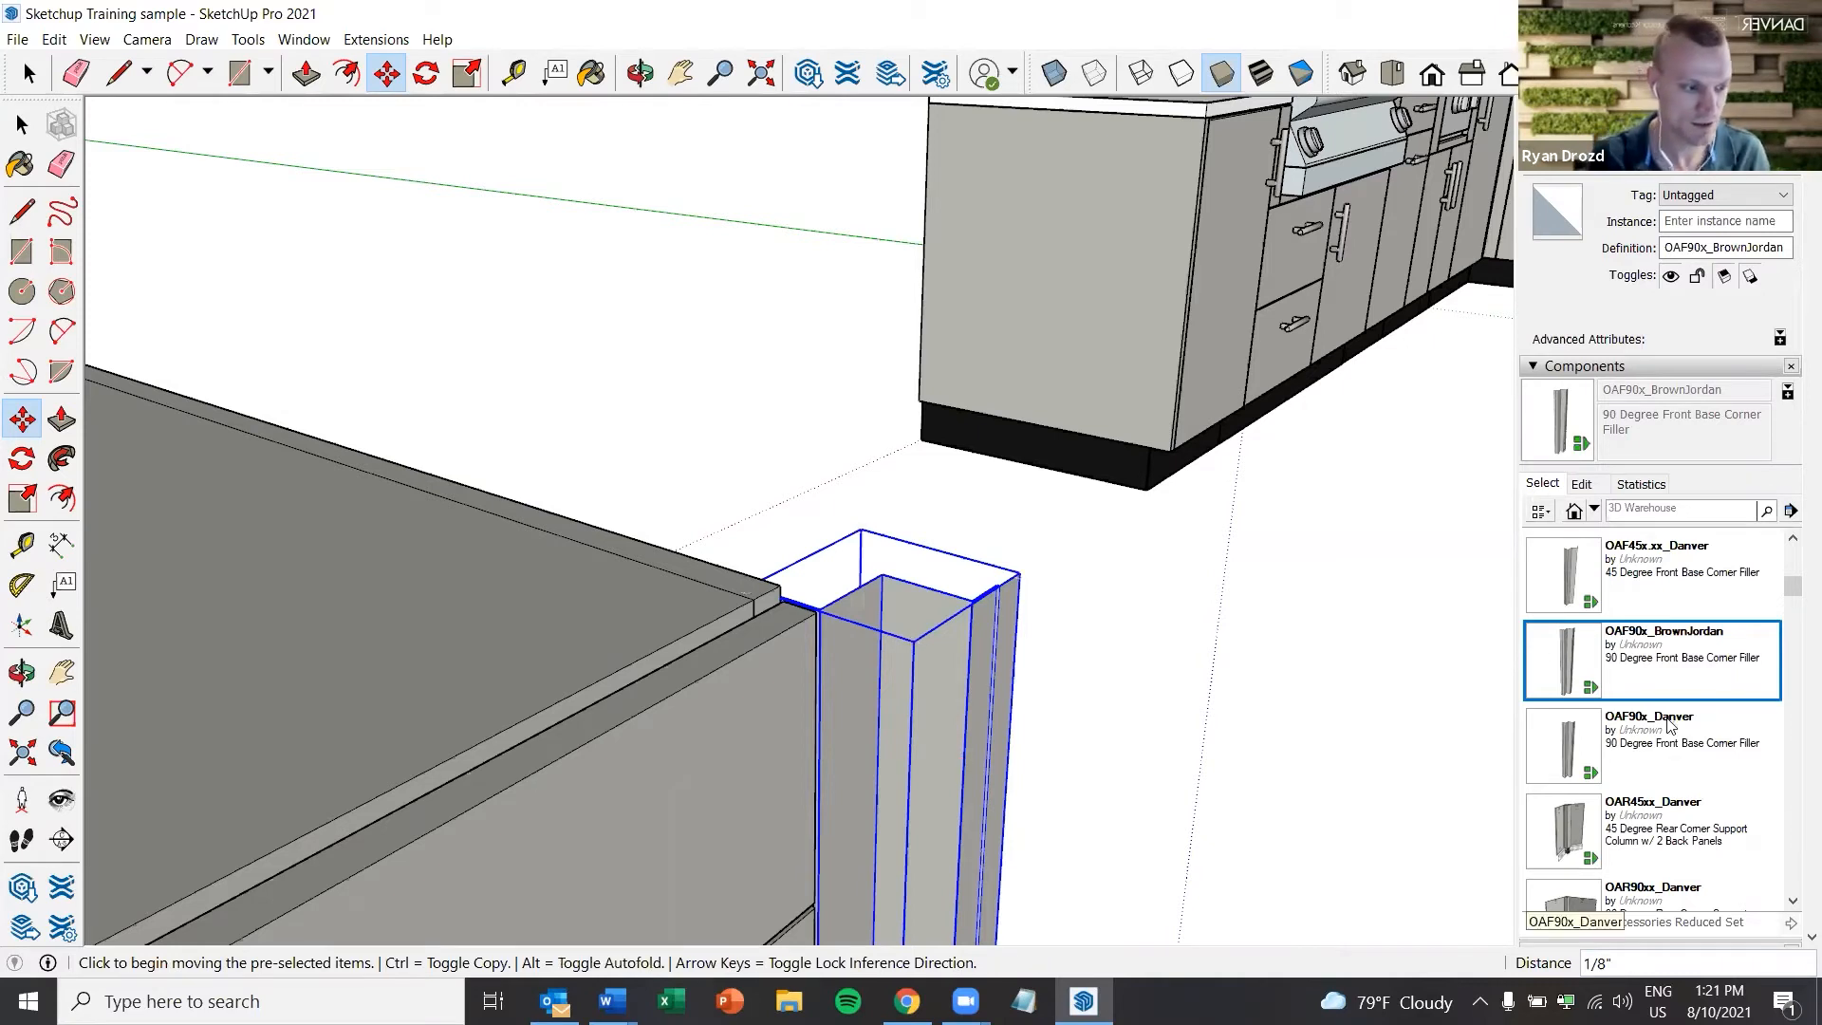
Switch to the P1 - Outdoor Grill and Base Cabinets Reduced Set library and place the OBMxx30_Danver three-drawer base cabinet beside the corner filler
scroll(1643, 709, down, 2)
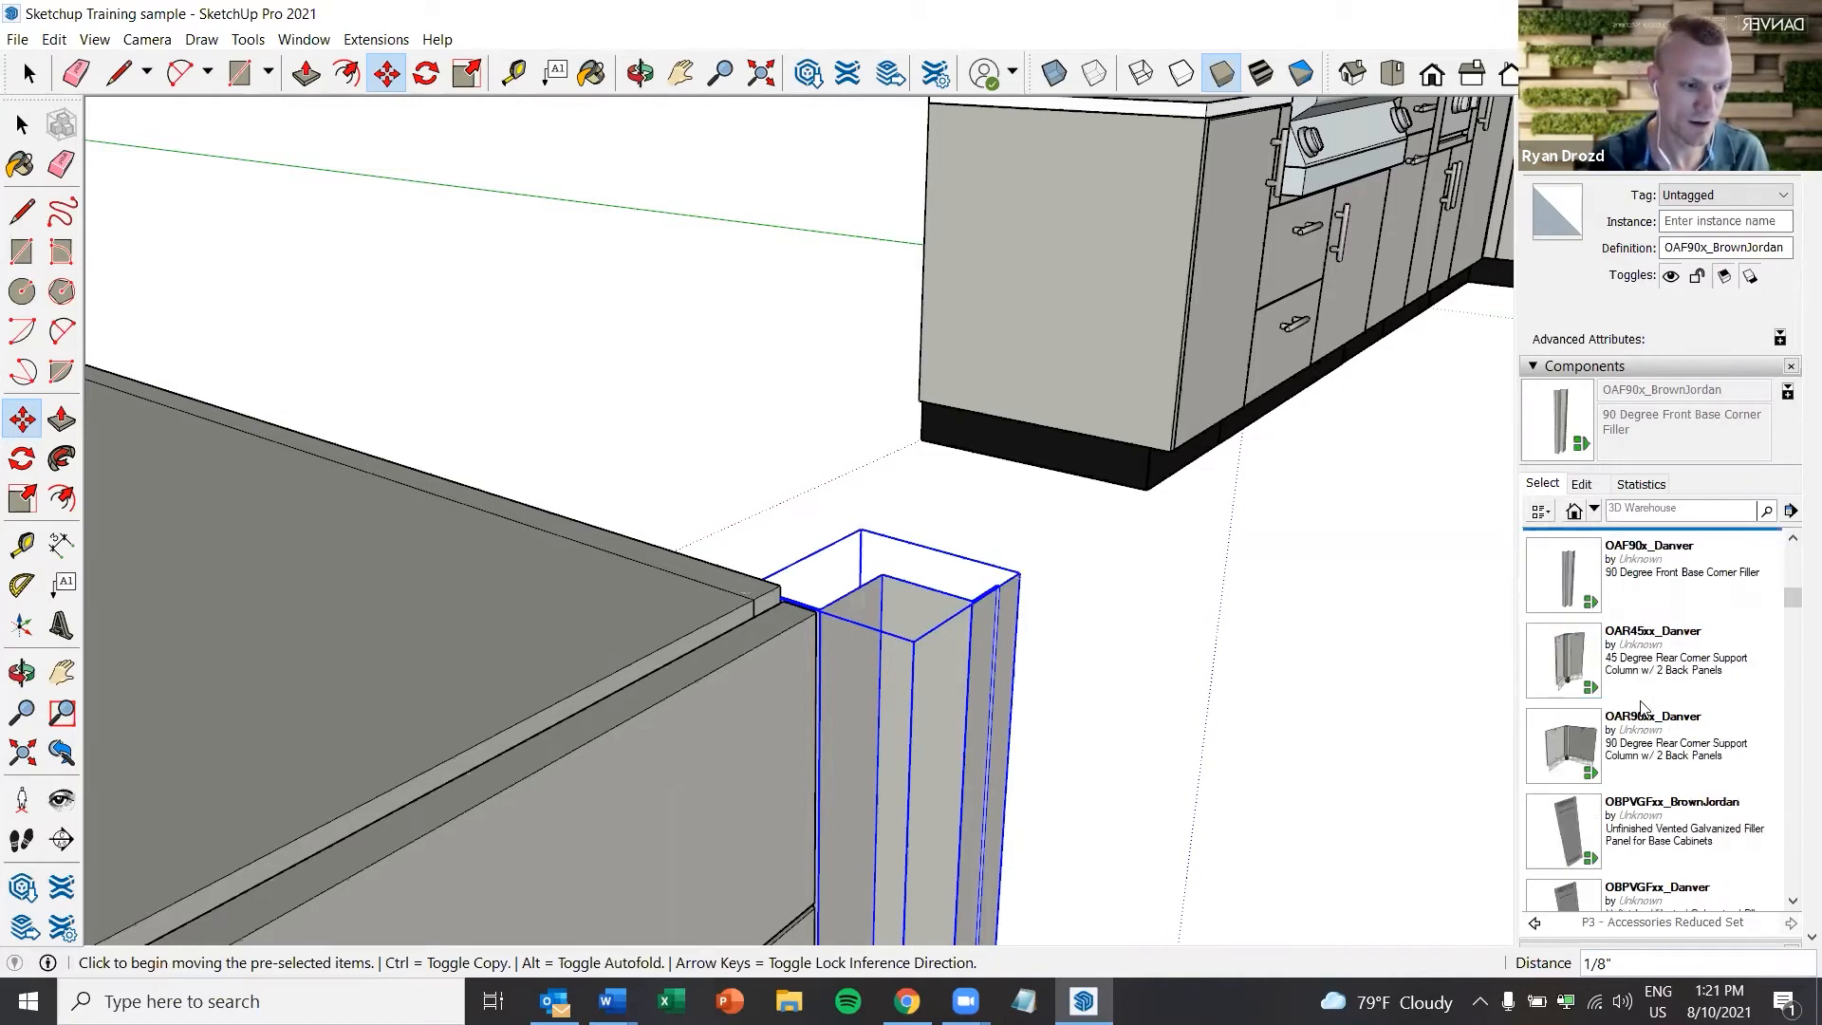
scroll(1643, 708, down, 1)
scroll(1636, 716, down, 5)
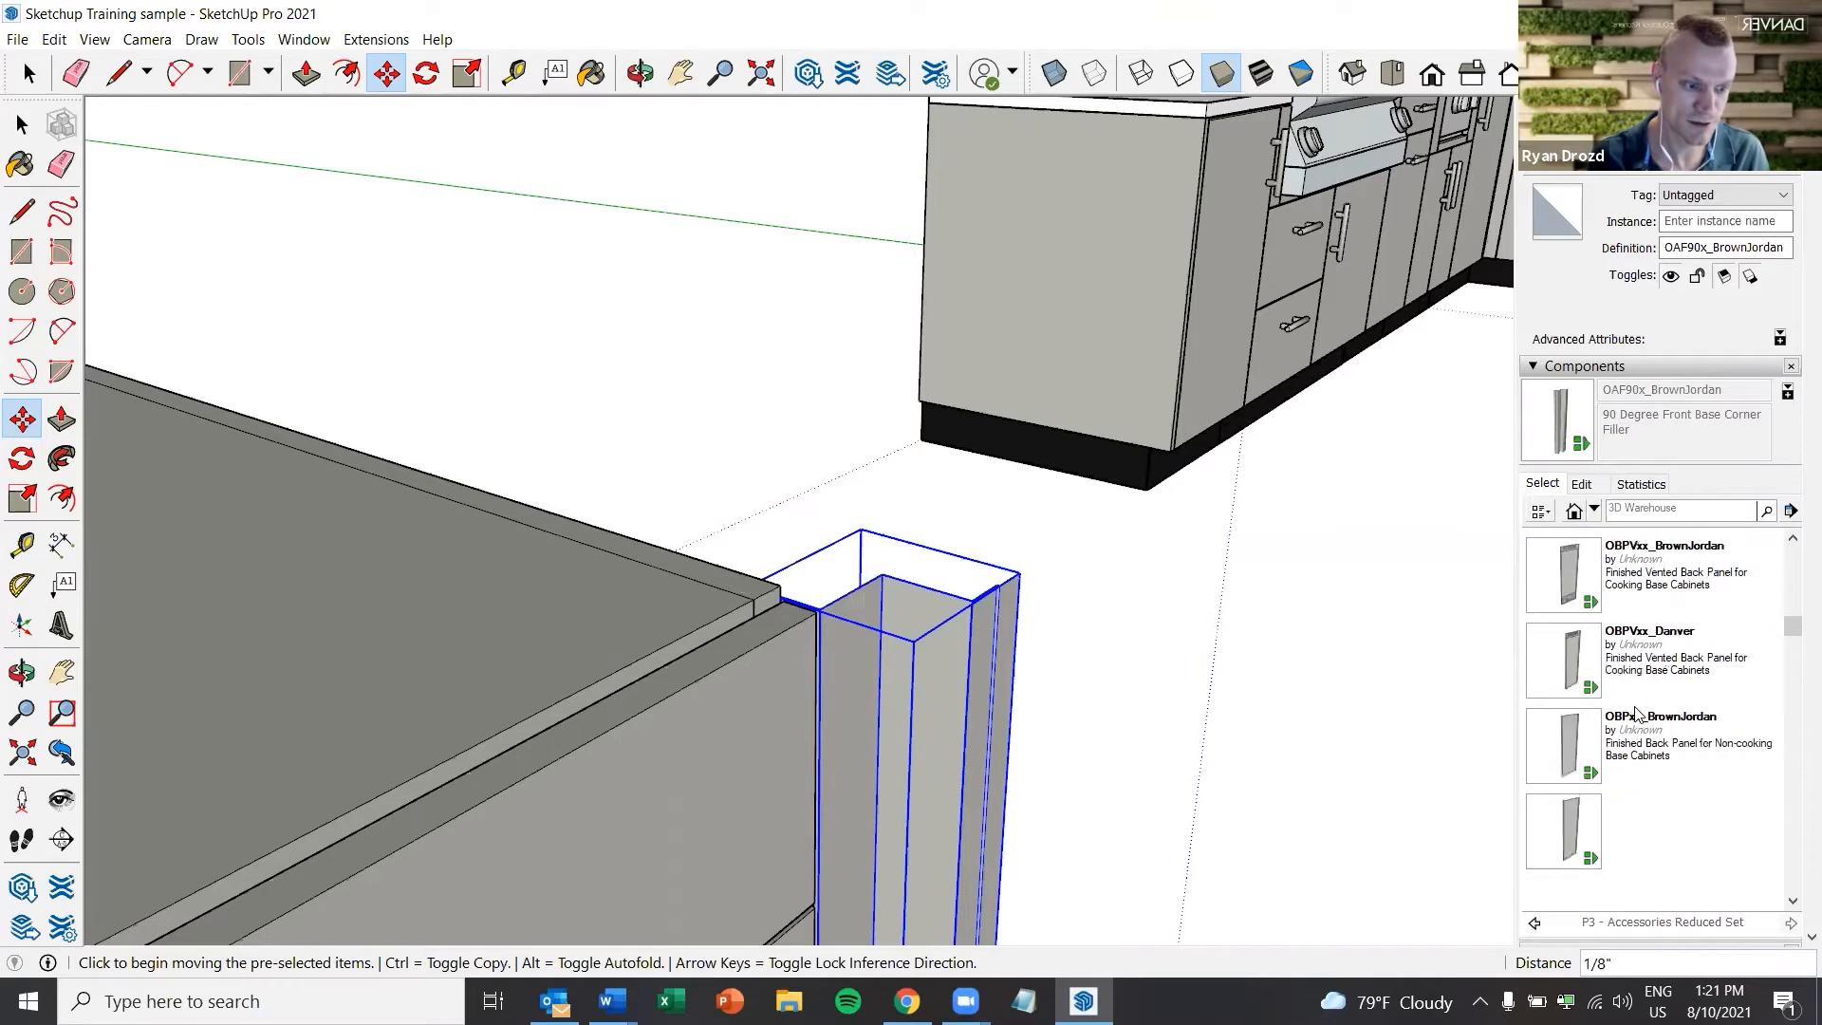
click(1595, 509)
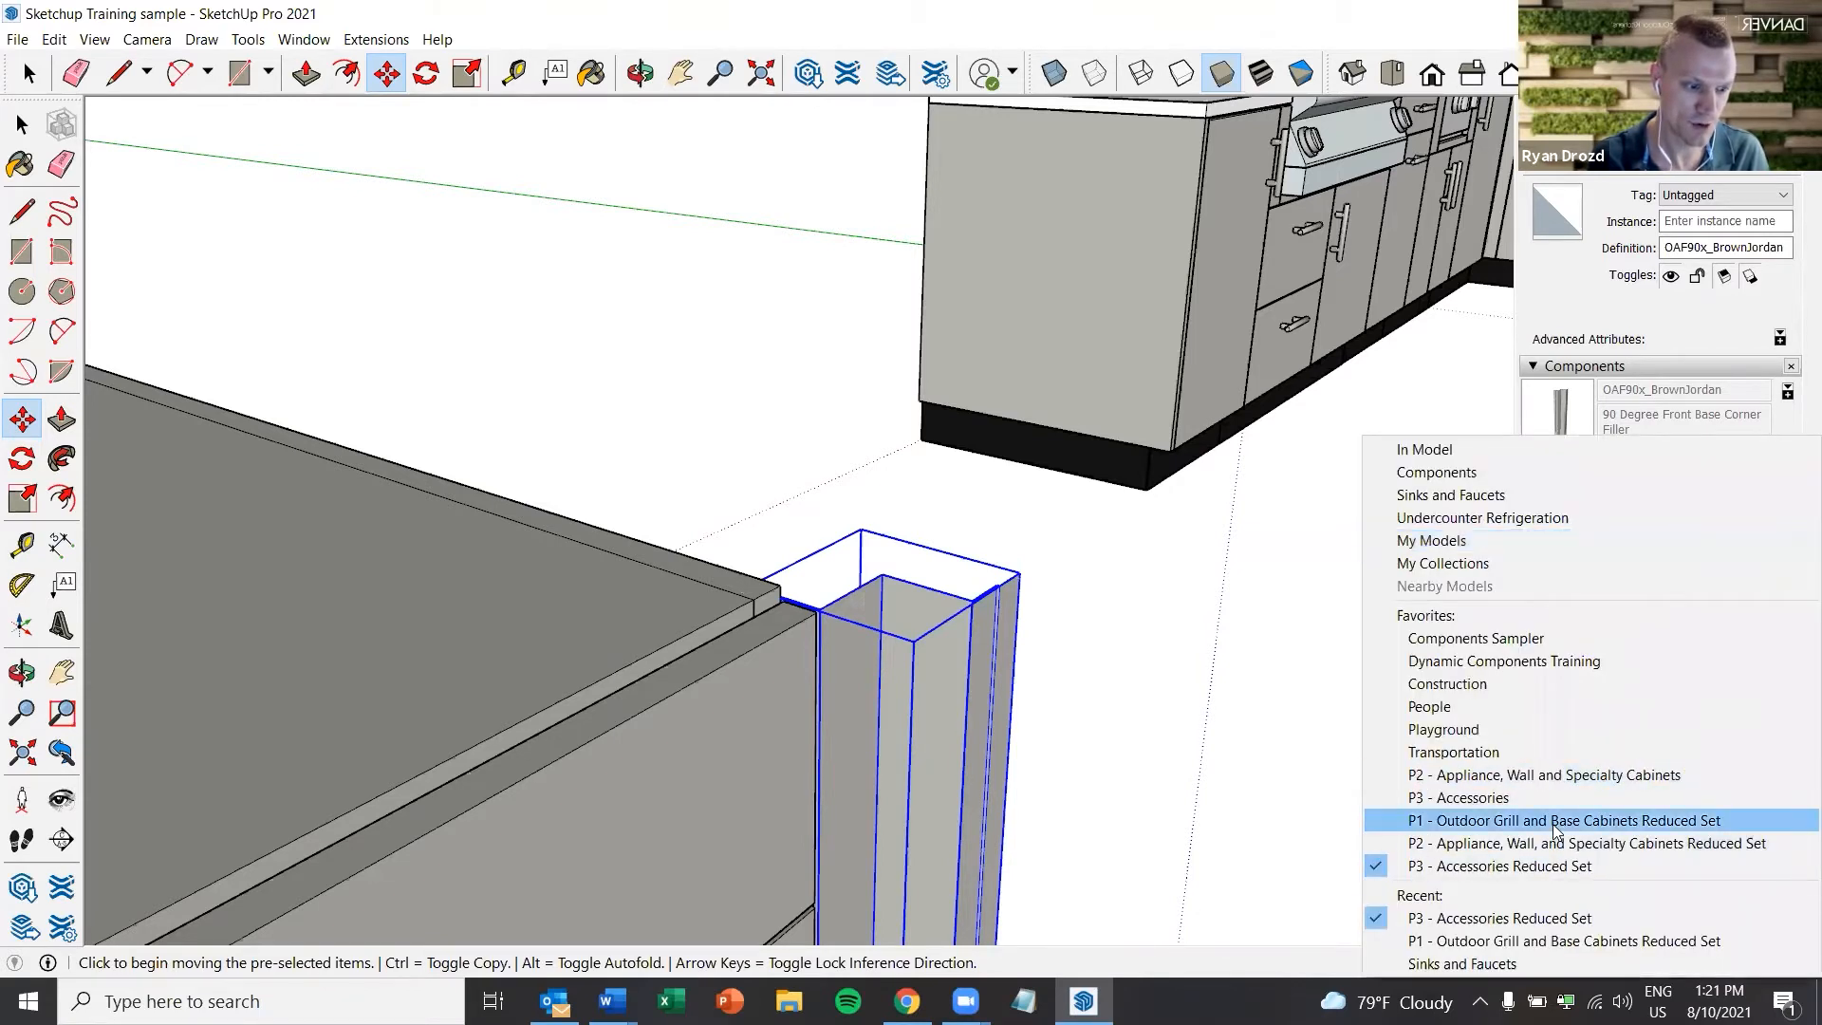
click(1554, 821)
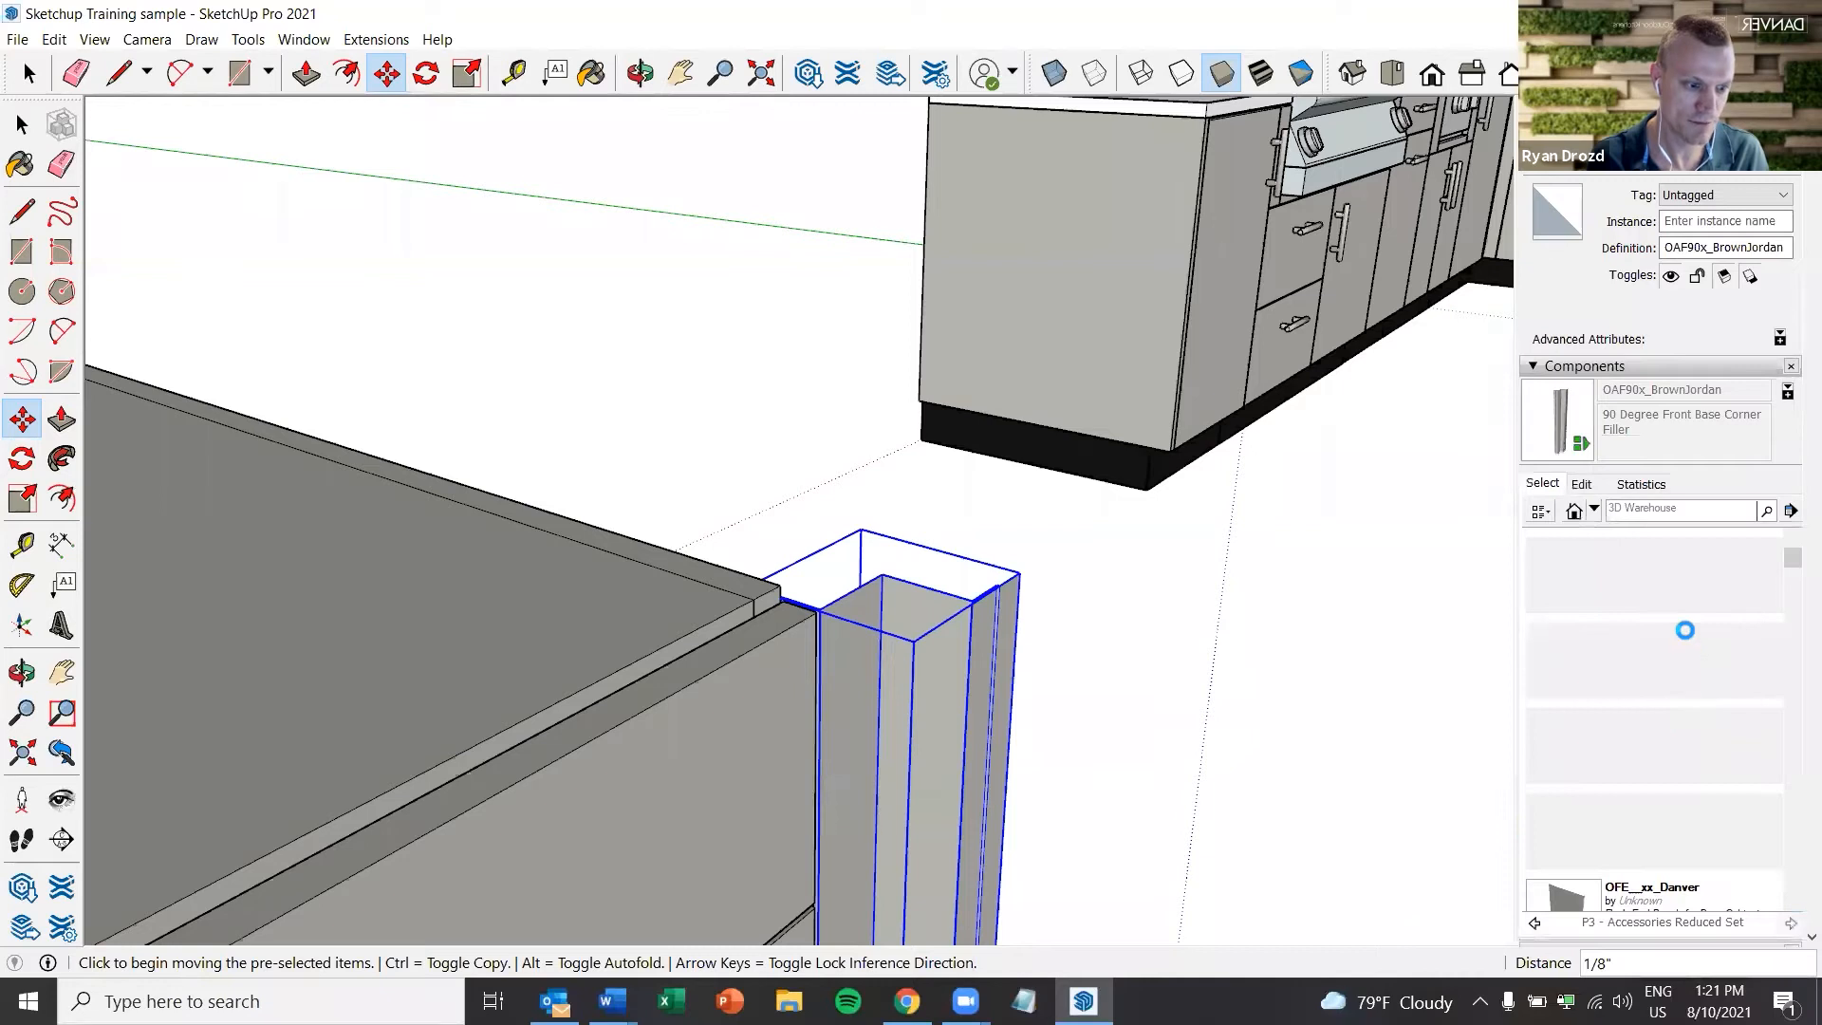
scroll(1640, 672, down, 5)
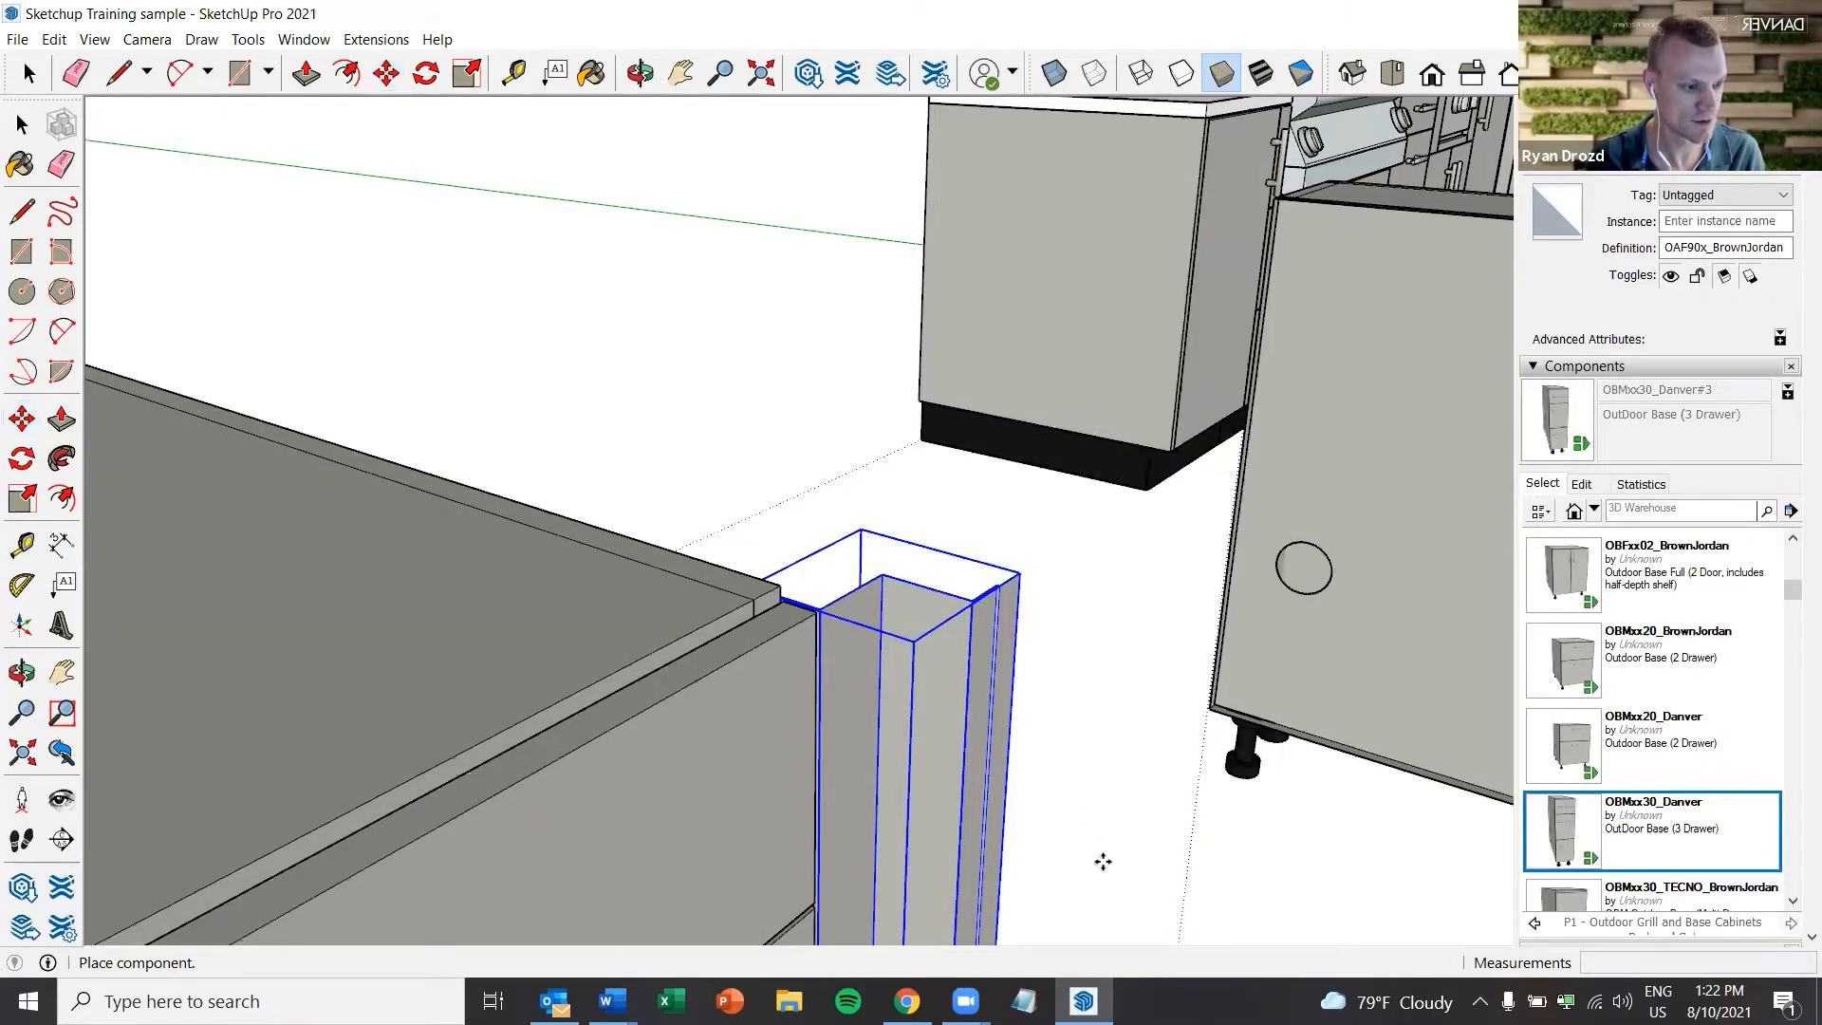
scroll(1073, 860, down, 5)
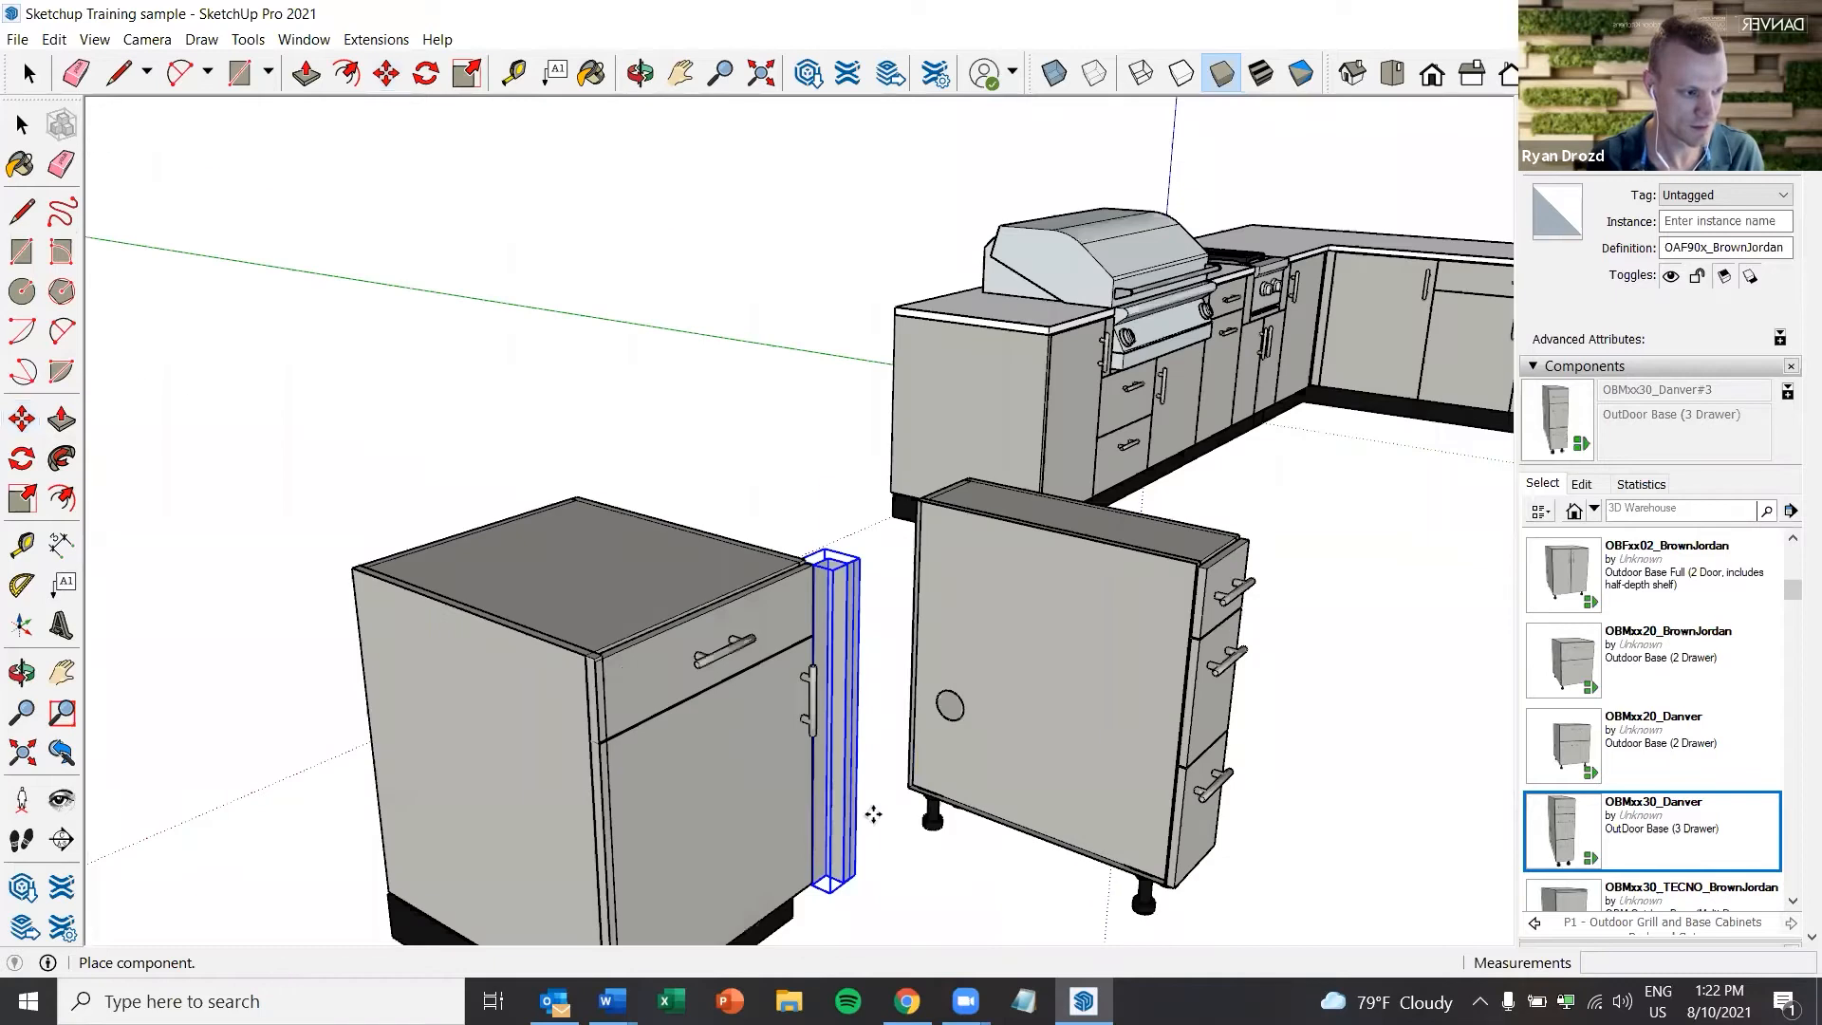
click(1108, 830)
Rotate the three-drawer cabinet 90 degrees about its vertical axis so its drawers face perpendicular to the first cabinet's front
middle_drag(1109, 830, 941, 887)
scroll(1008, 742, up, 3)
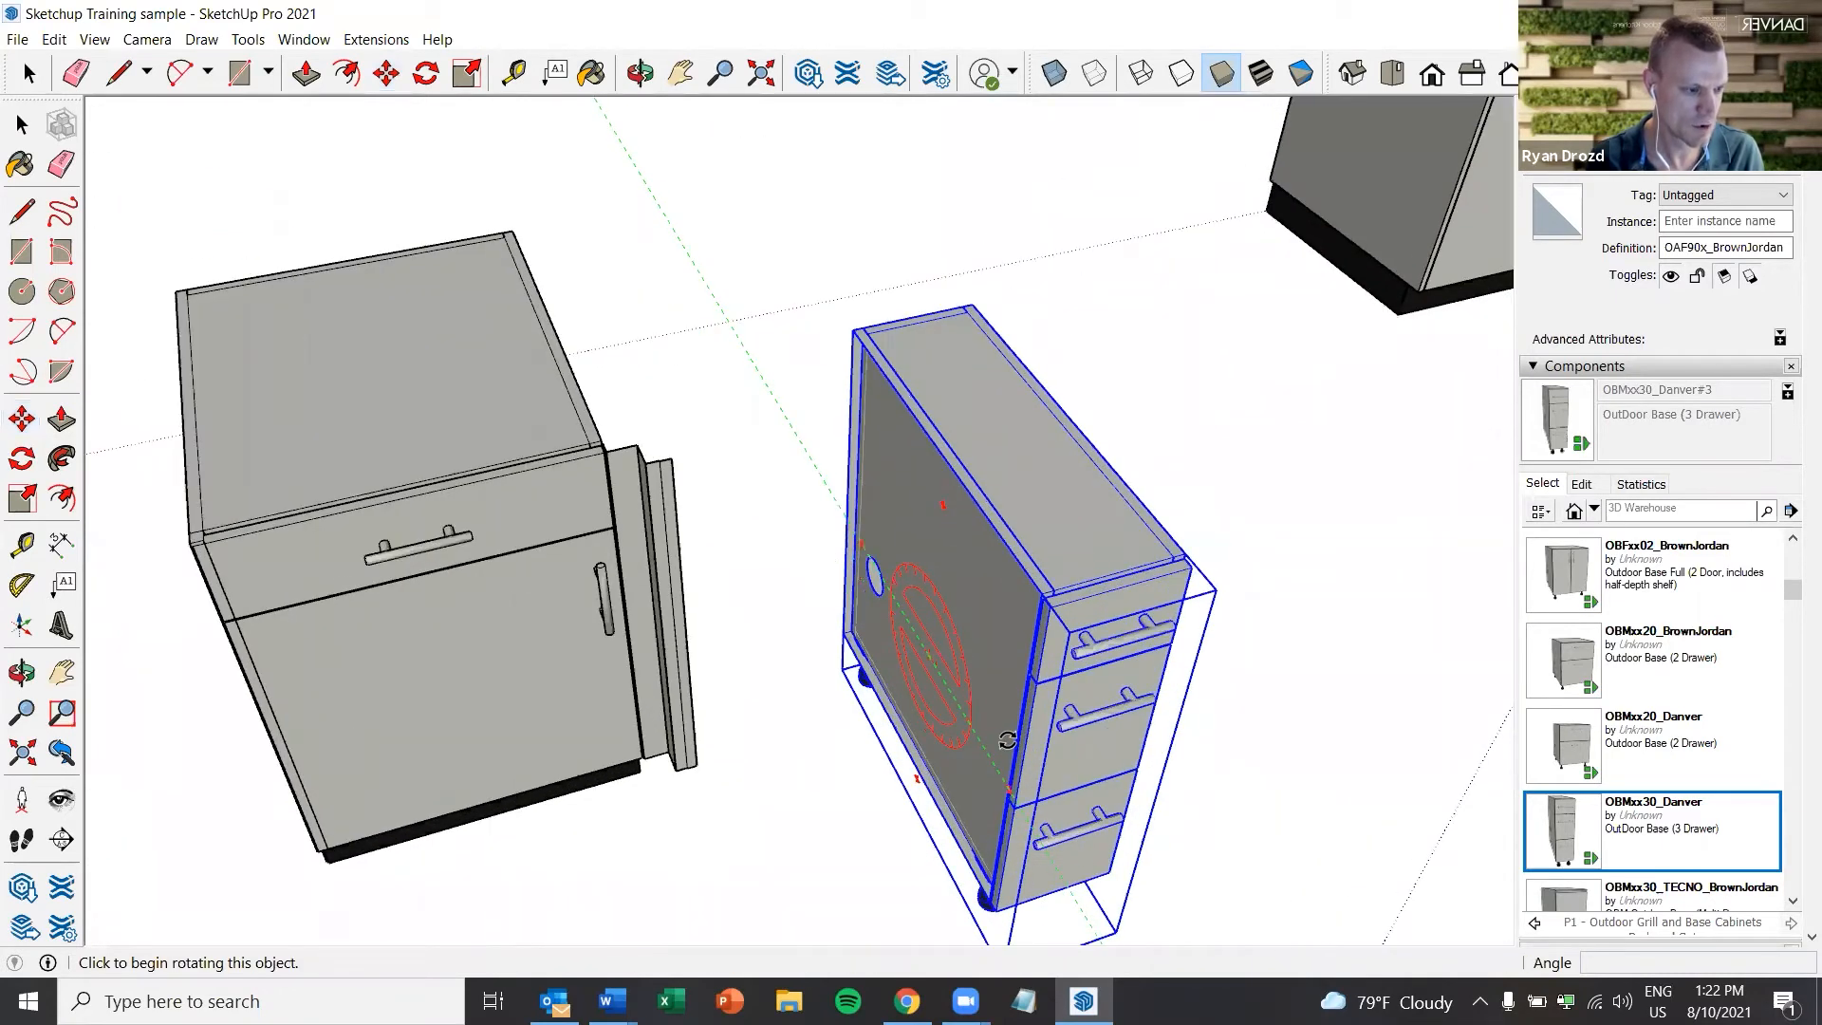
key(m)
scroll(1008, 740, up, 1)
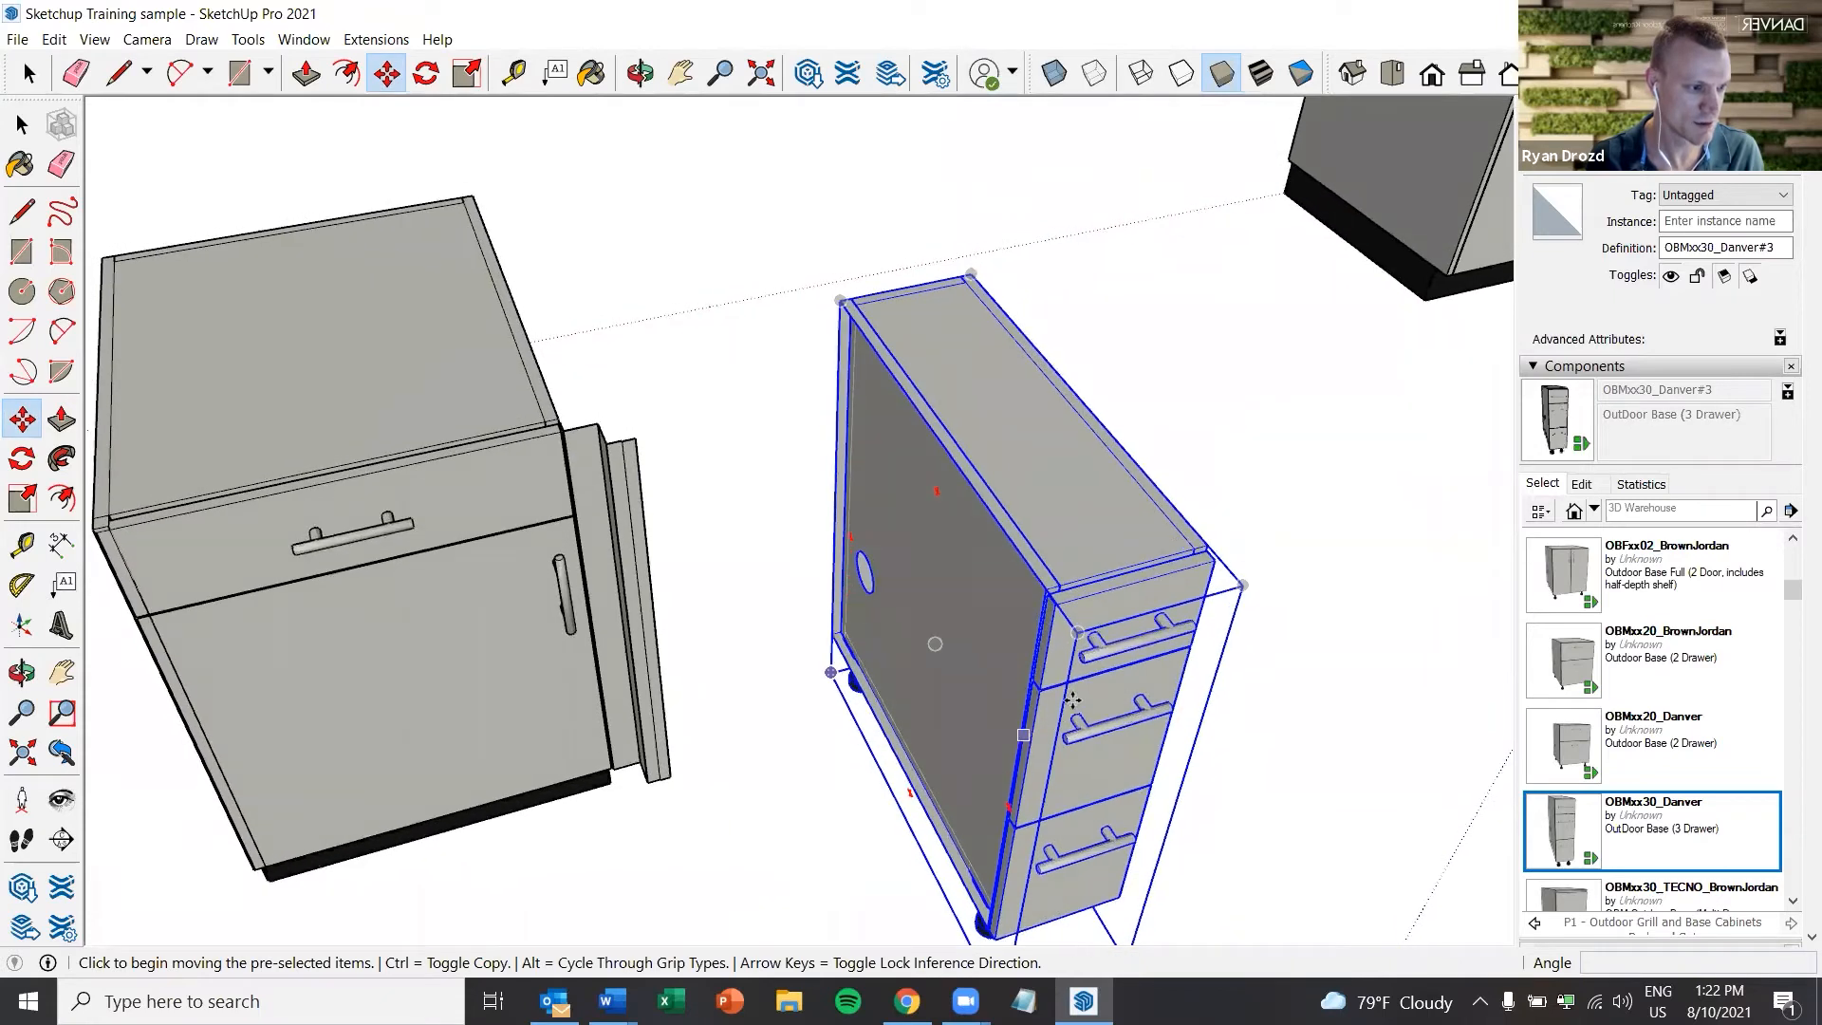
middle_drag(1072, 699, 968, 537)
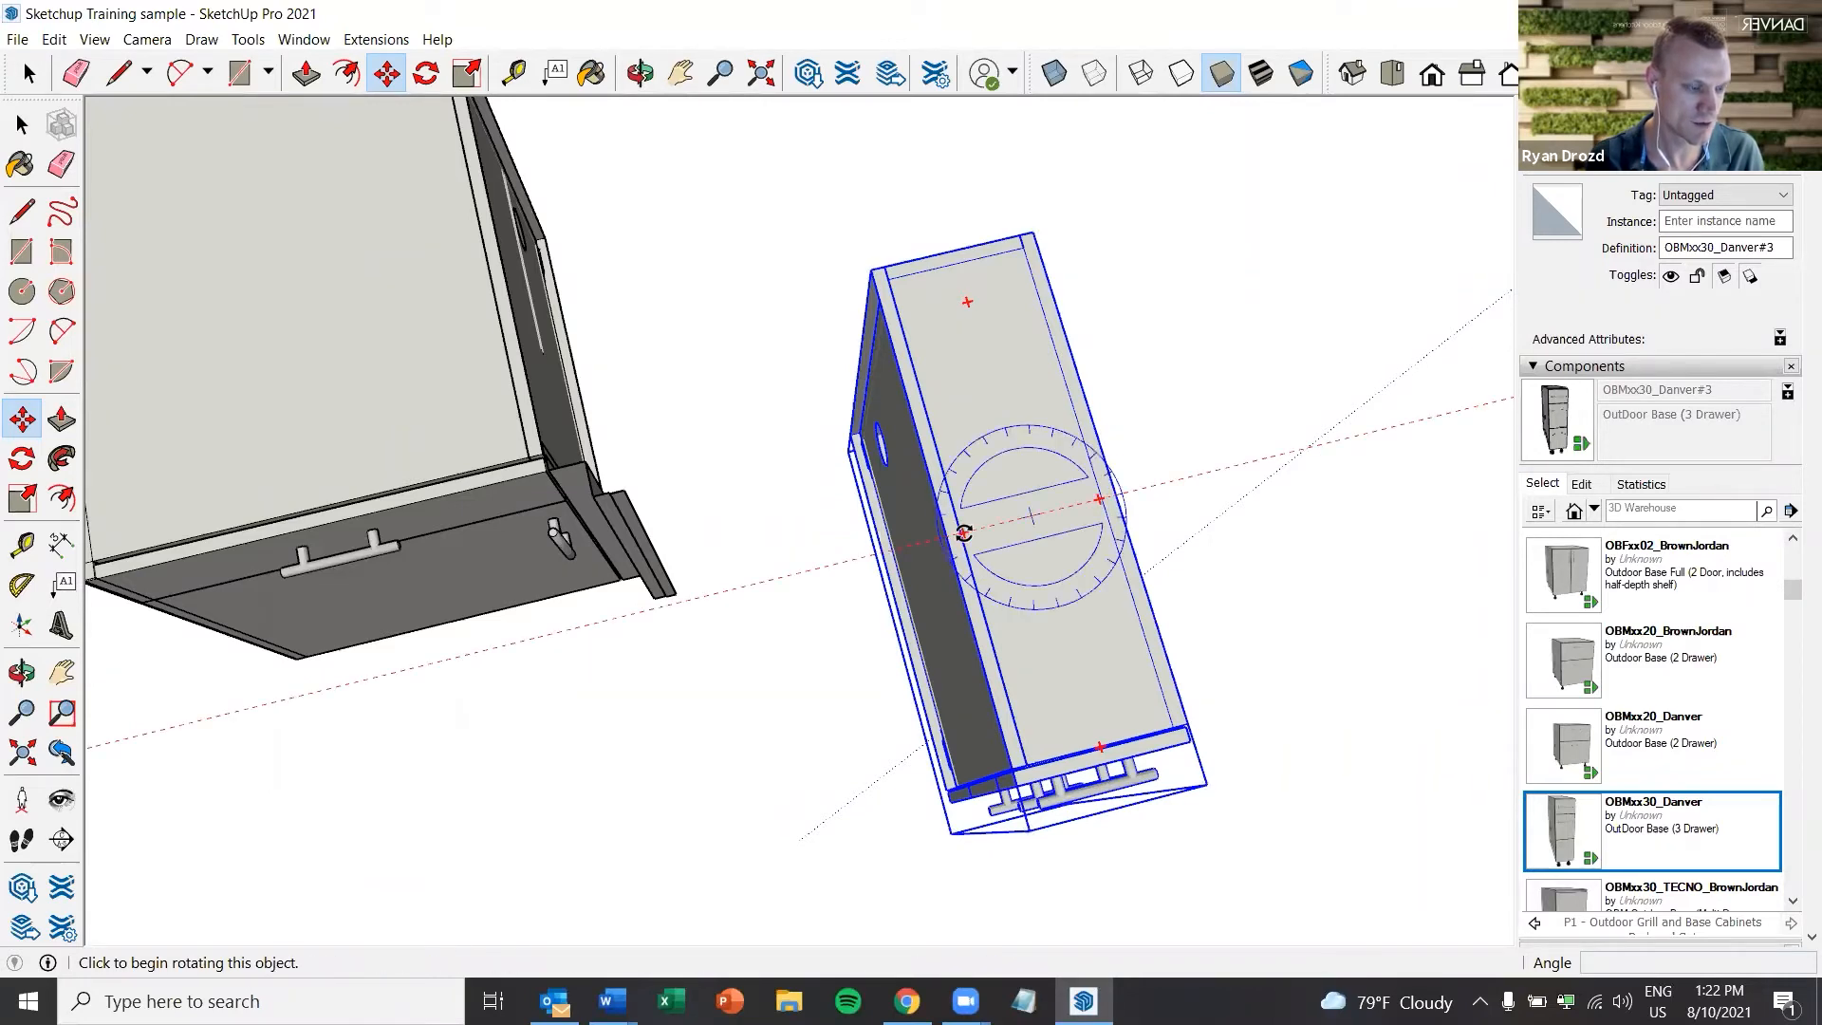
click(963, 533)
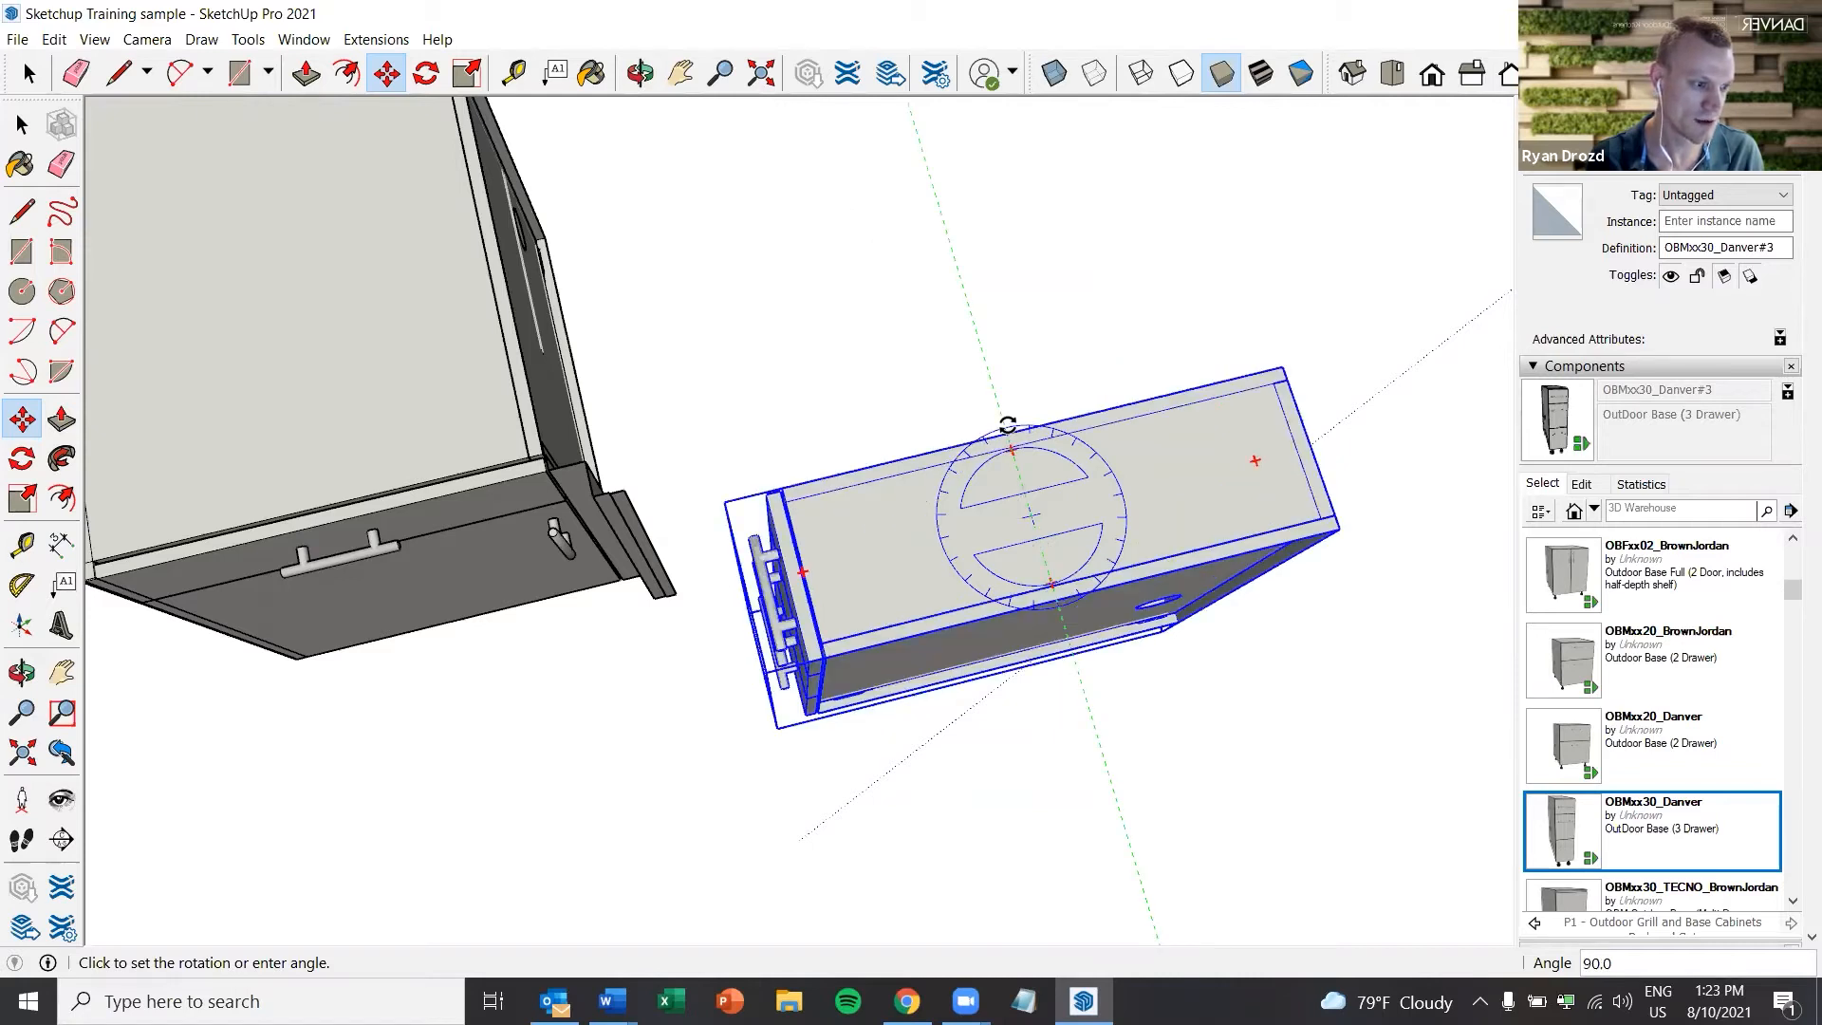
click(1059, 593)
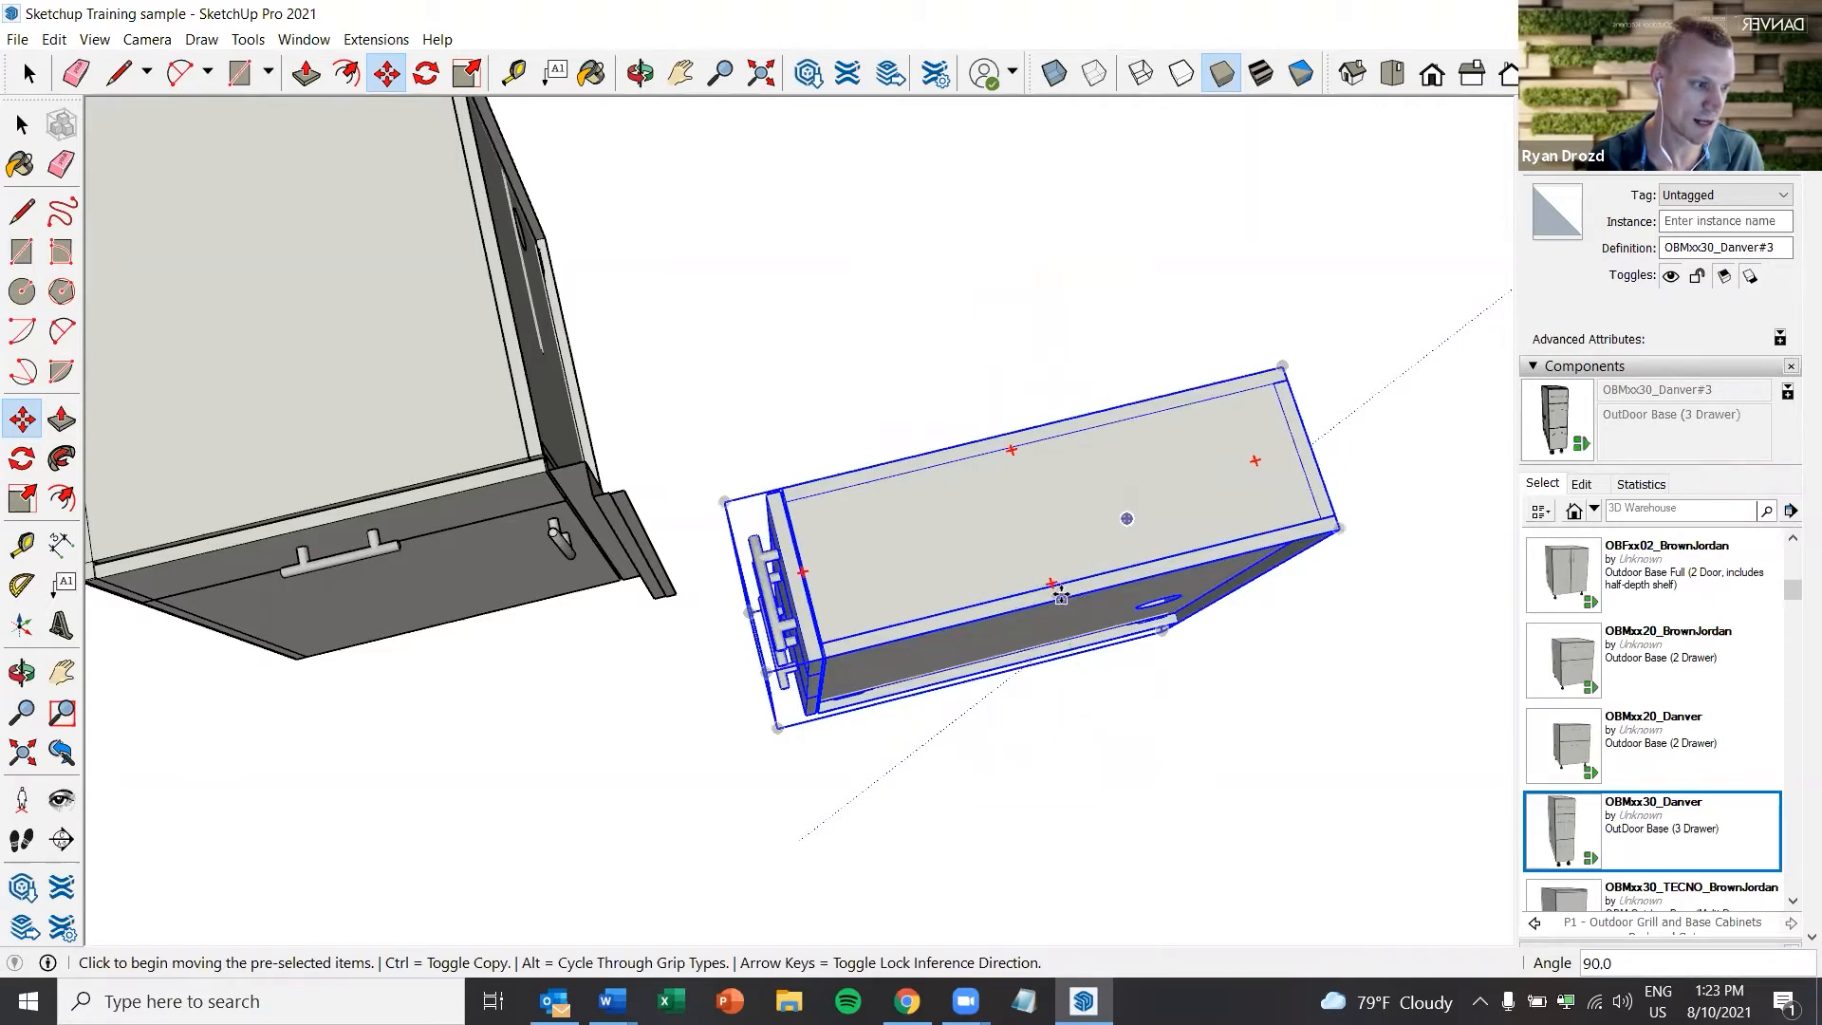
Move the three-drawer cabinet about 8 15/16" by its drawer front's top corner onto the corner filler's free top corner
middle_drag(867, 582, 1026, 707)
scroll(968, 683, up, 5)
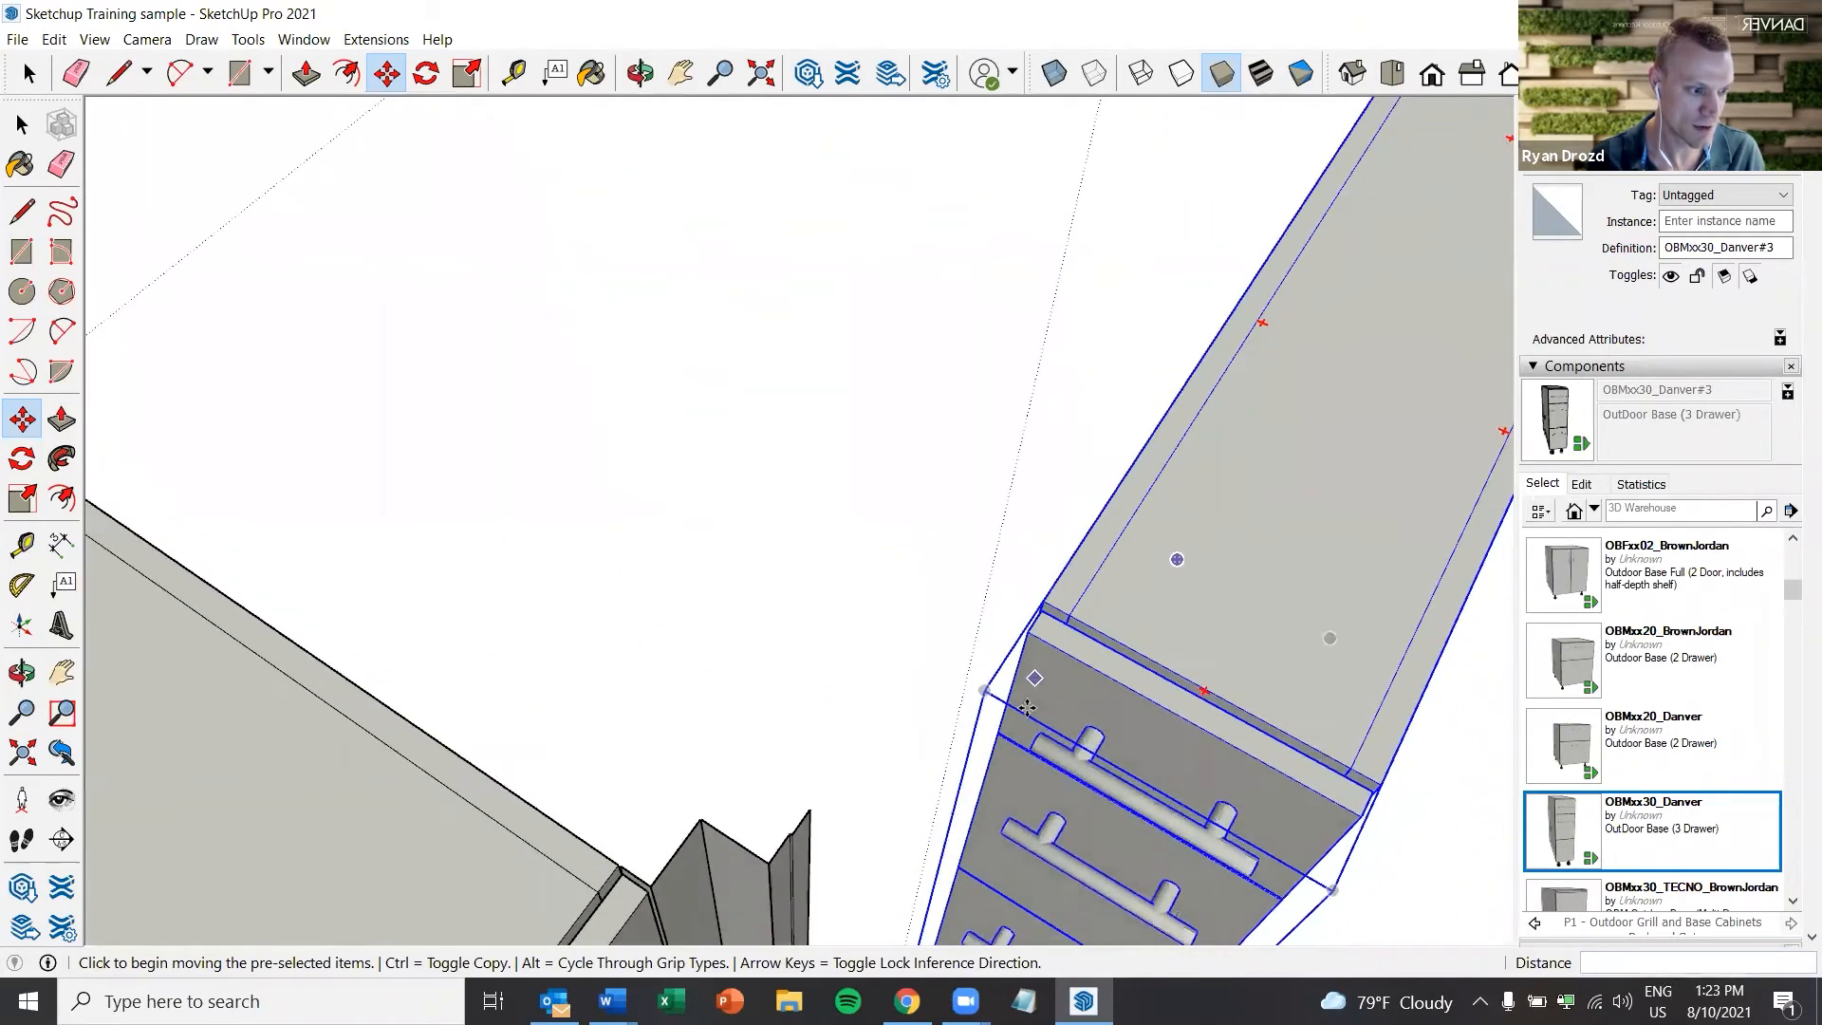
scroll(1026, 708, down, 4)
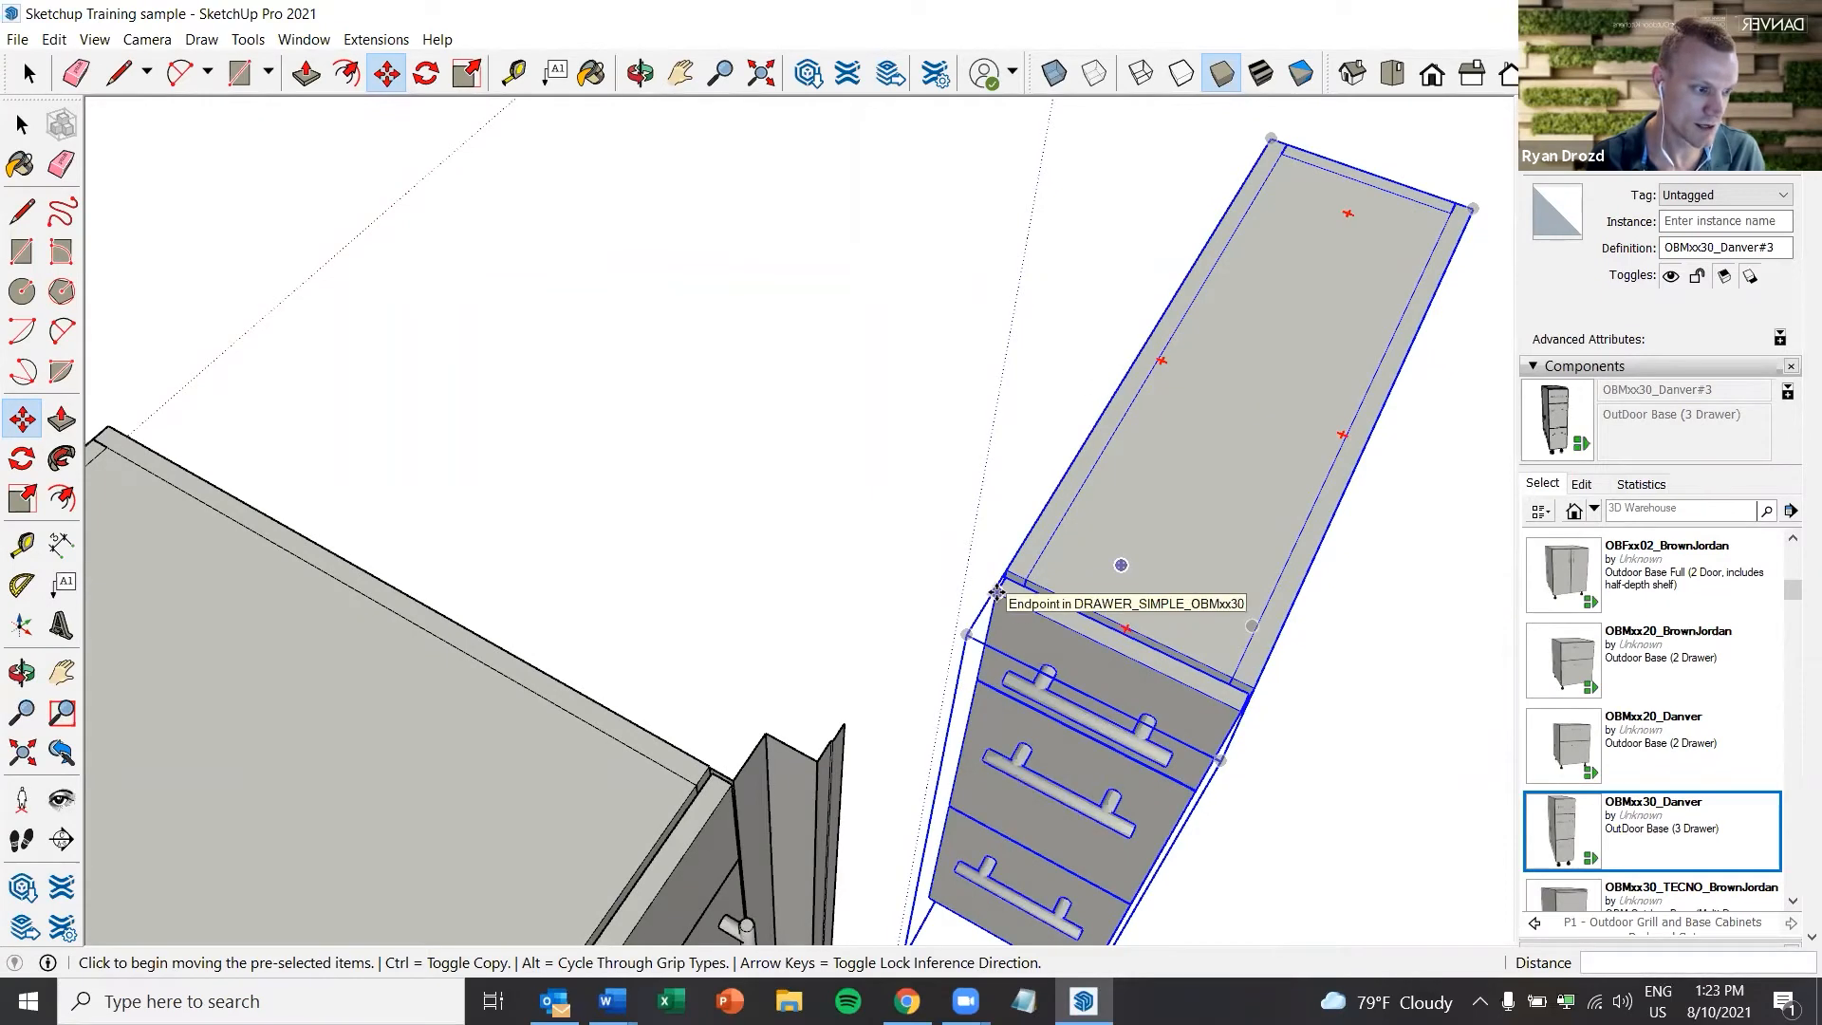
click(996, 592)
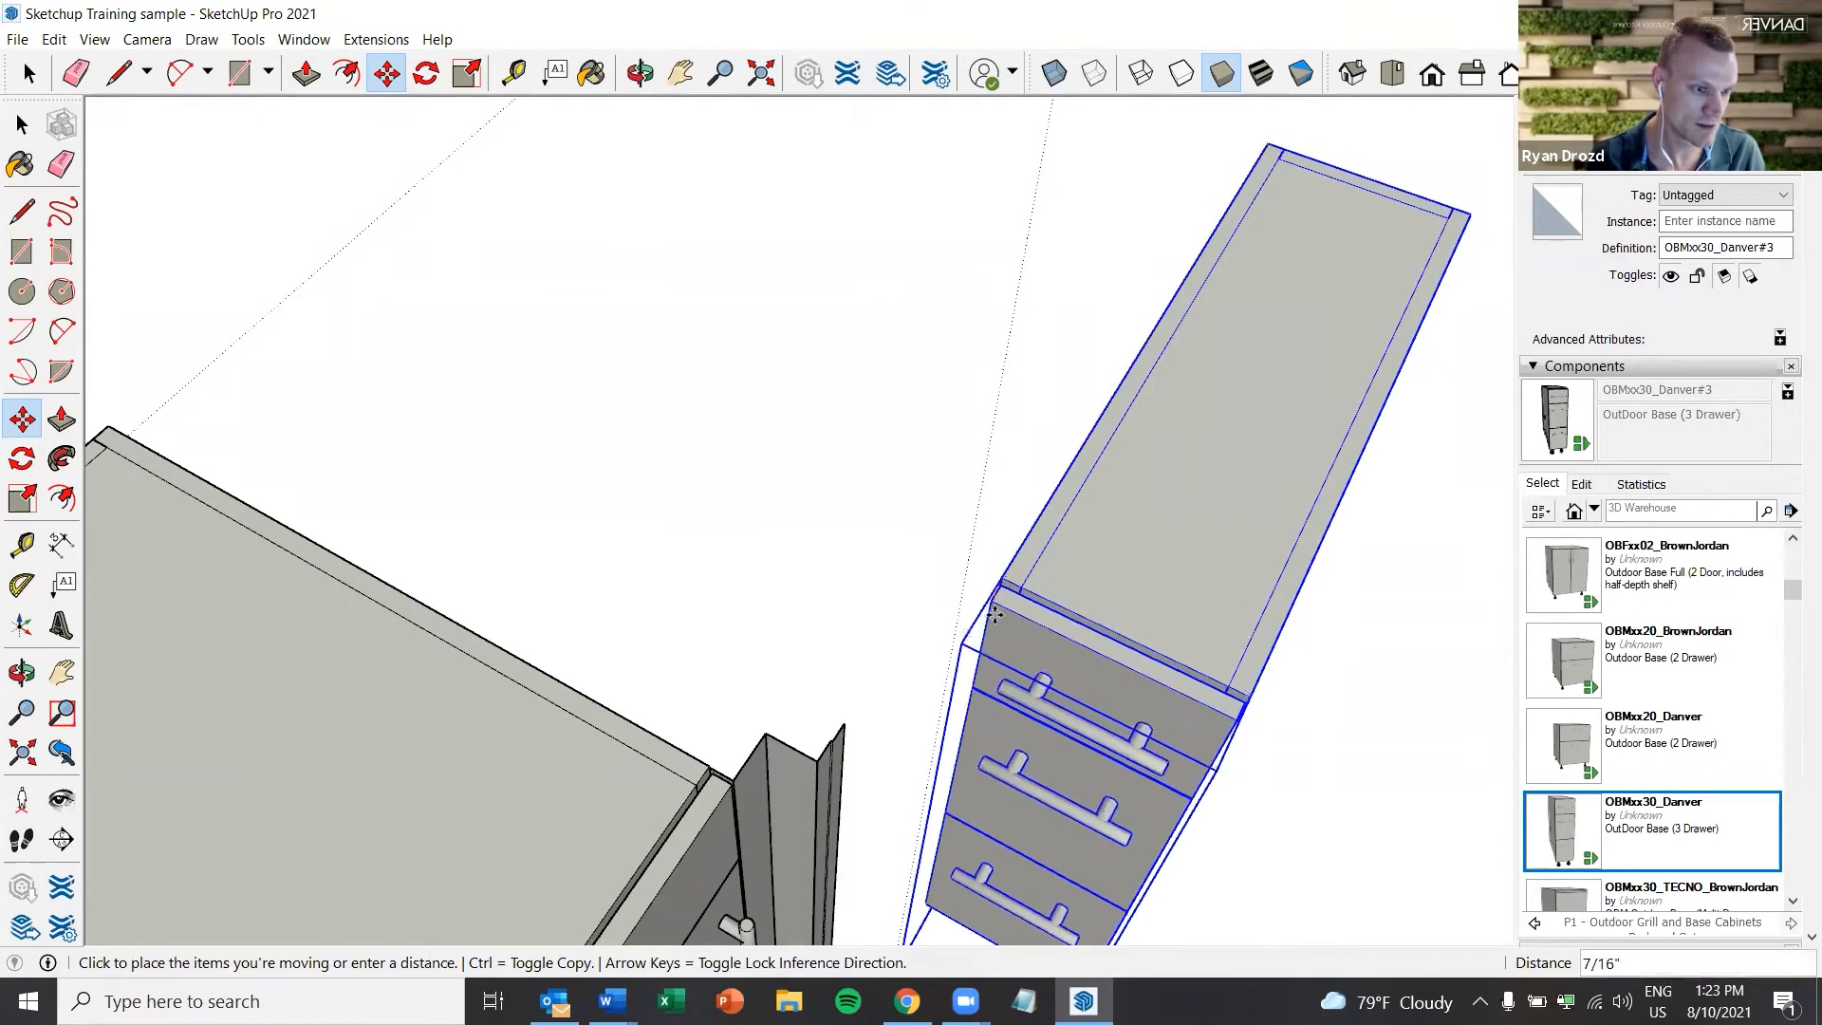
click(818, 760)
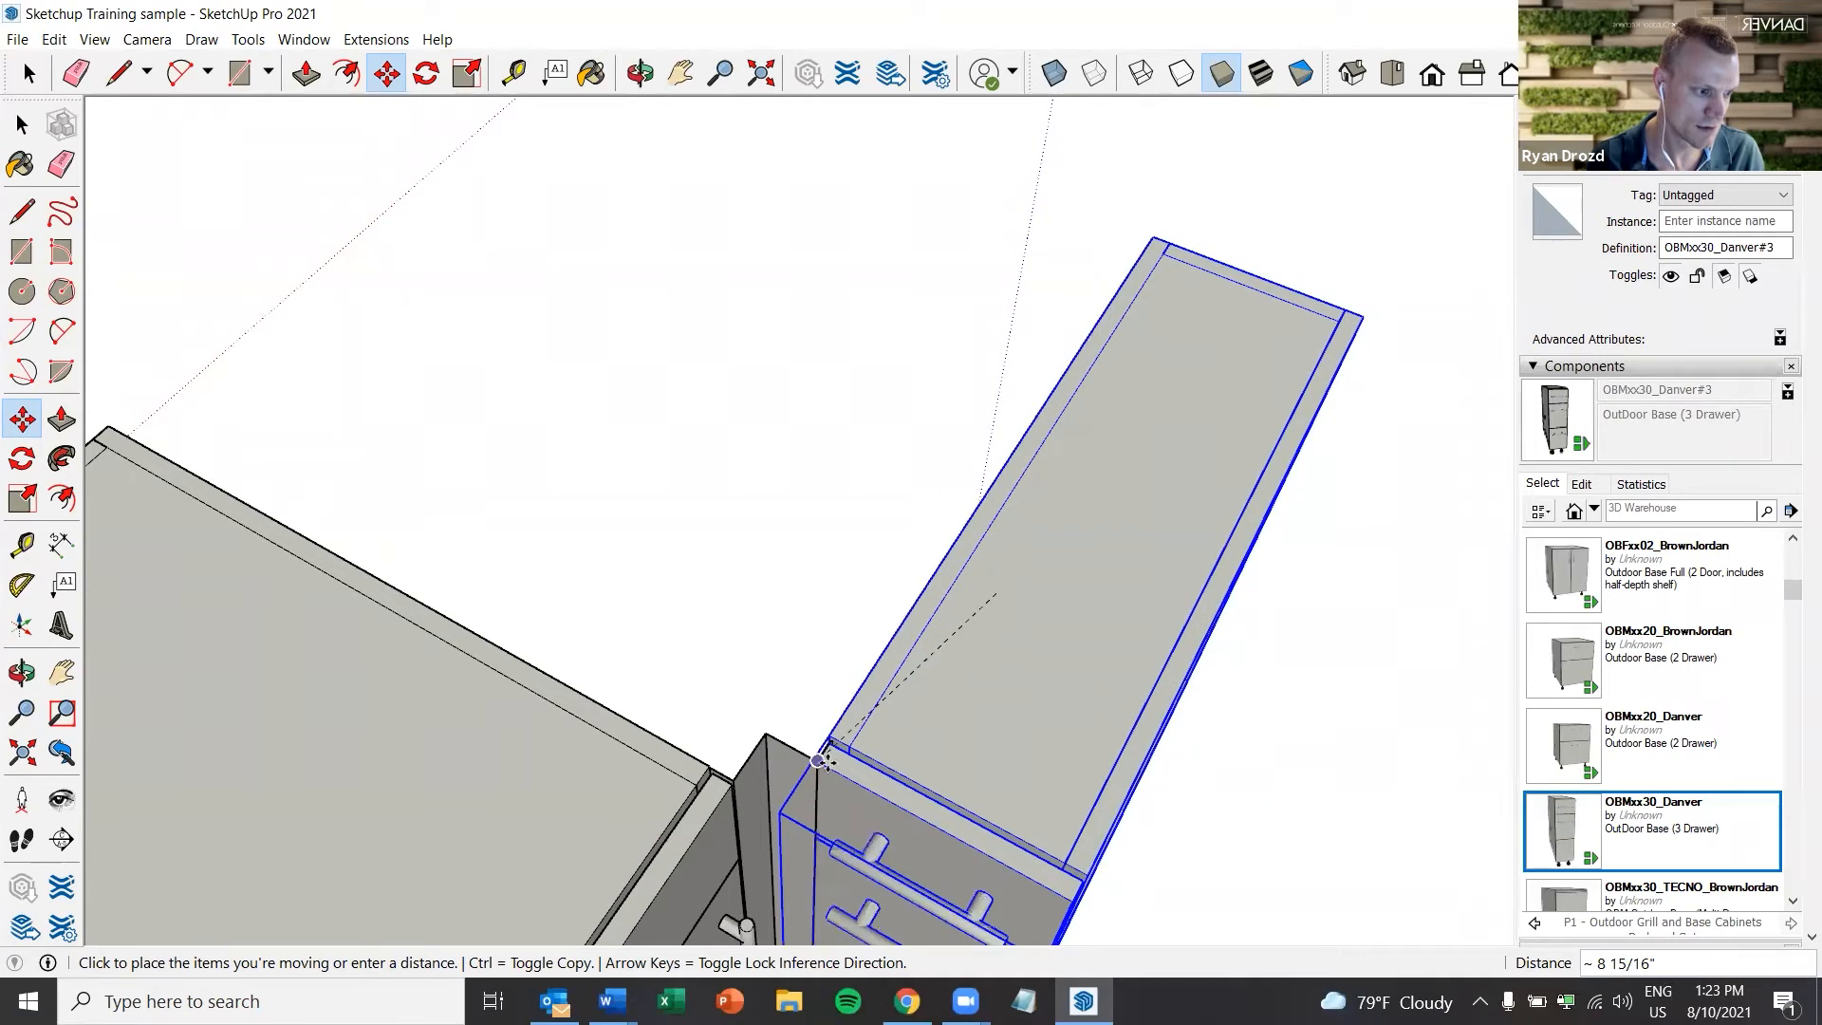
Move the three-drawer cabinet 3/16" along the red axis away from the corner filler and inspect the fit
scroll(954, 836, down, 1)
middle_drag(954, 835, 1007, 679)
scroll(1008, 679, up, 1)
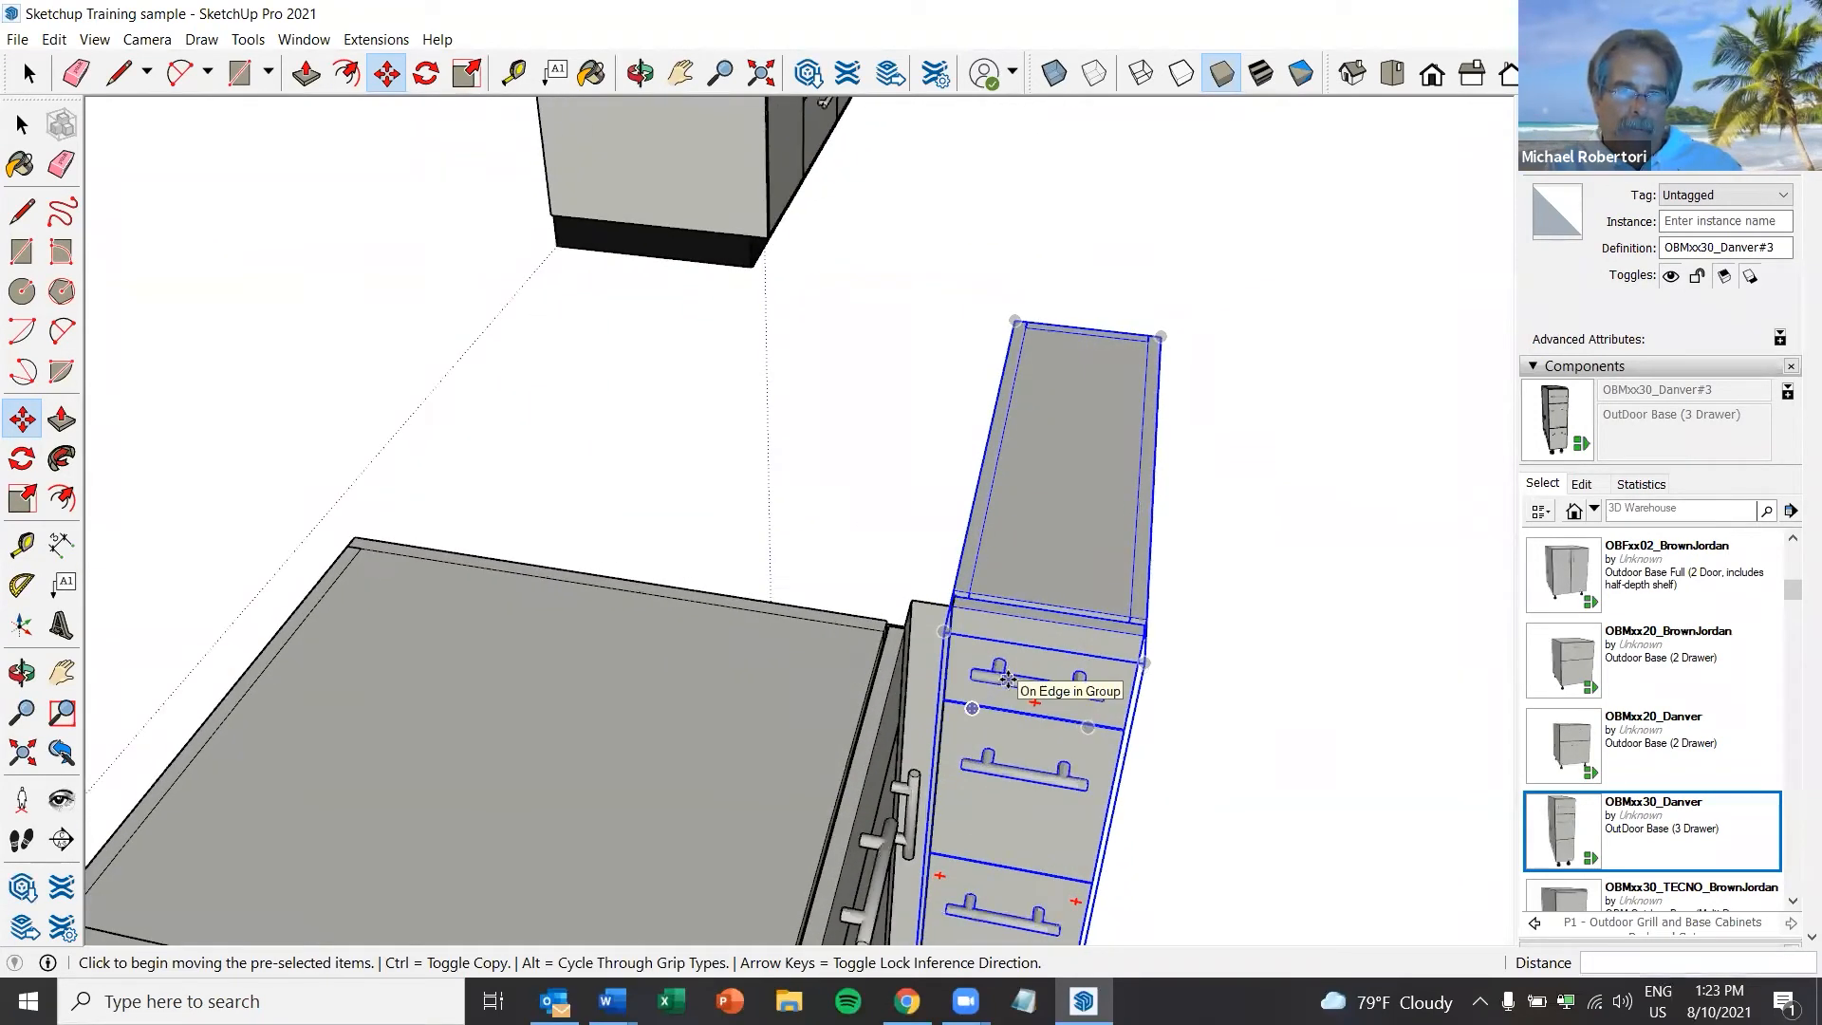
scroll(1007, 680, up, 2)
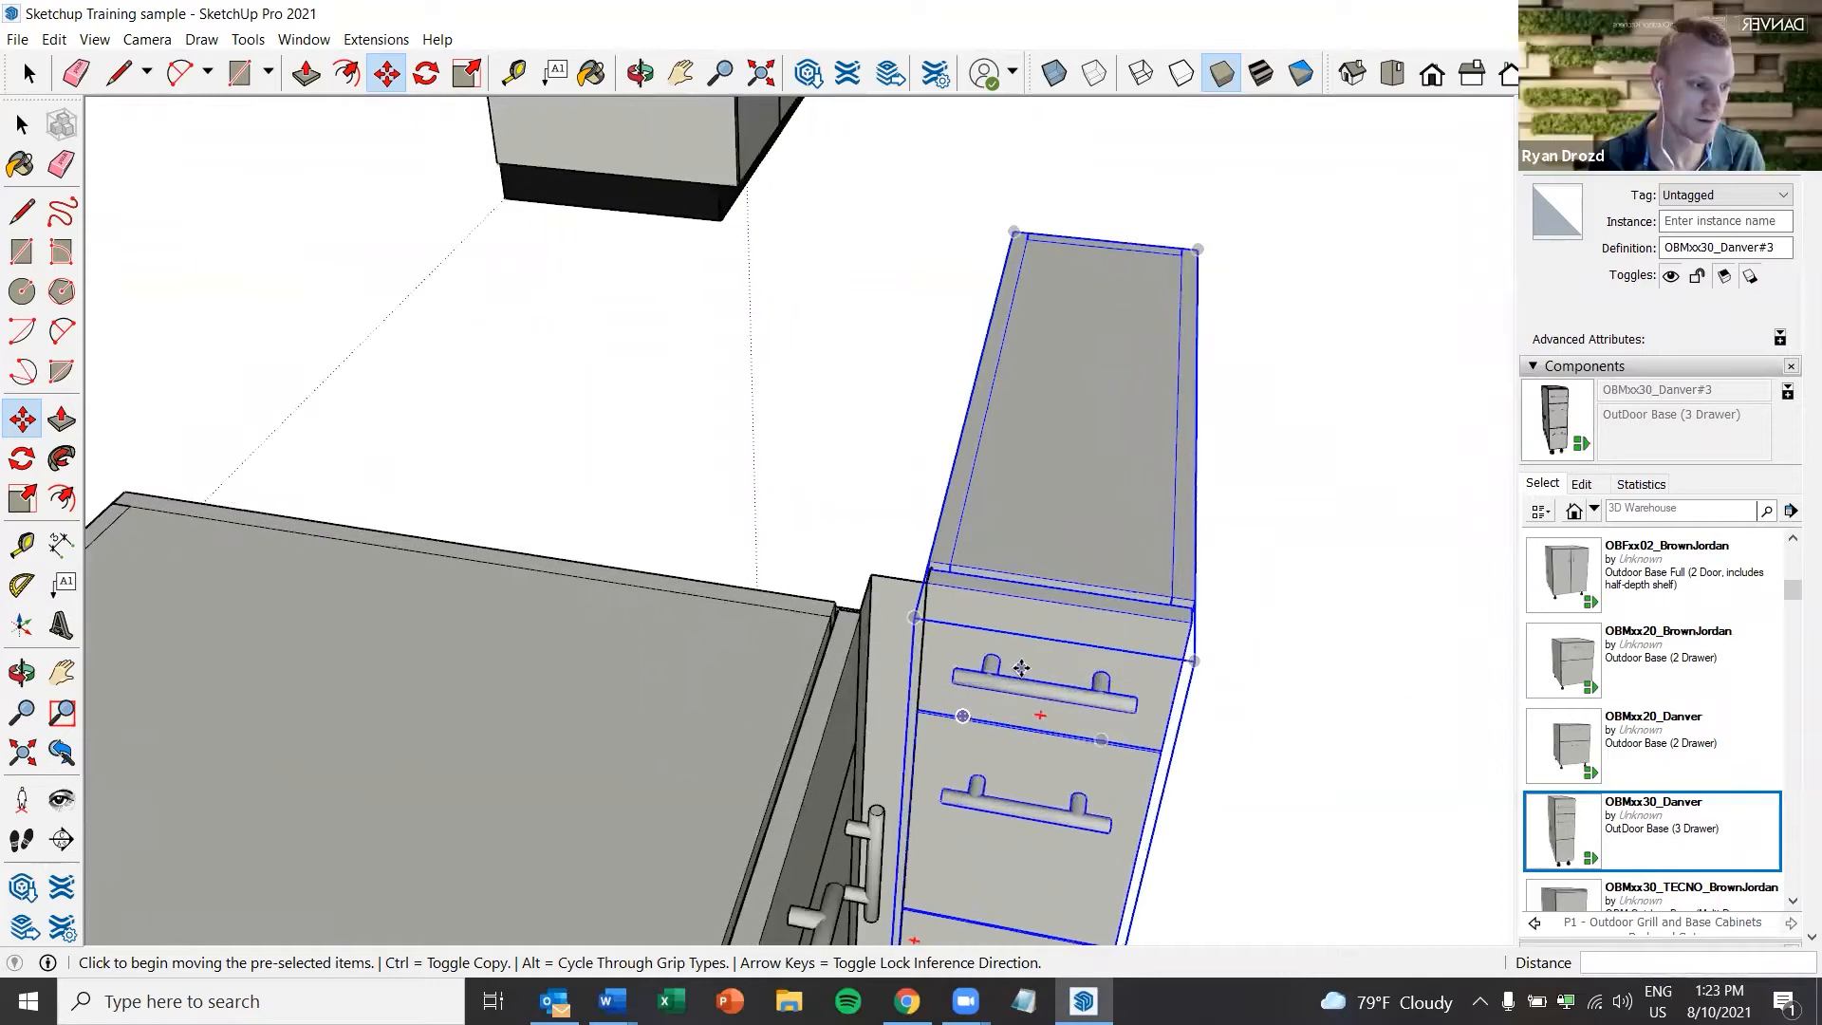
scroll(984, 635, up, 4)
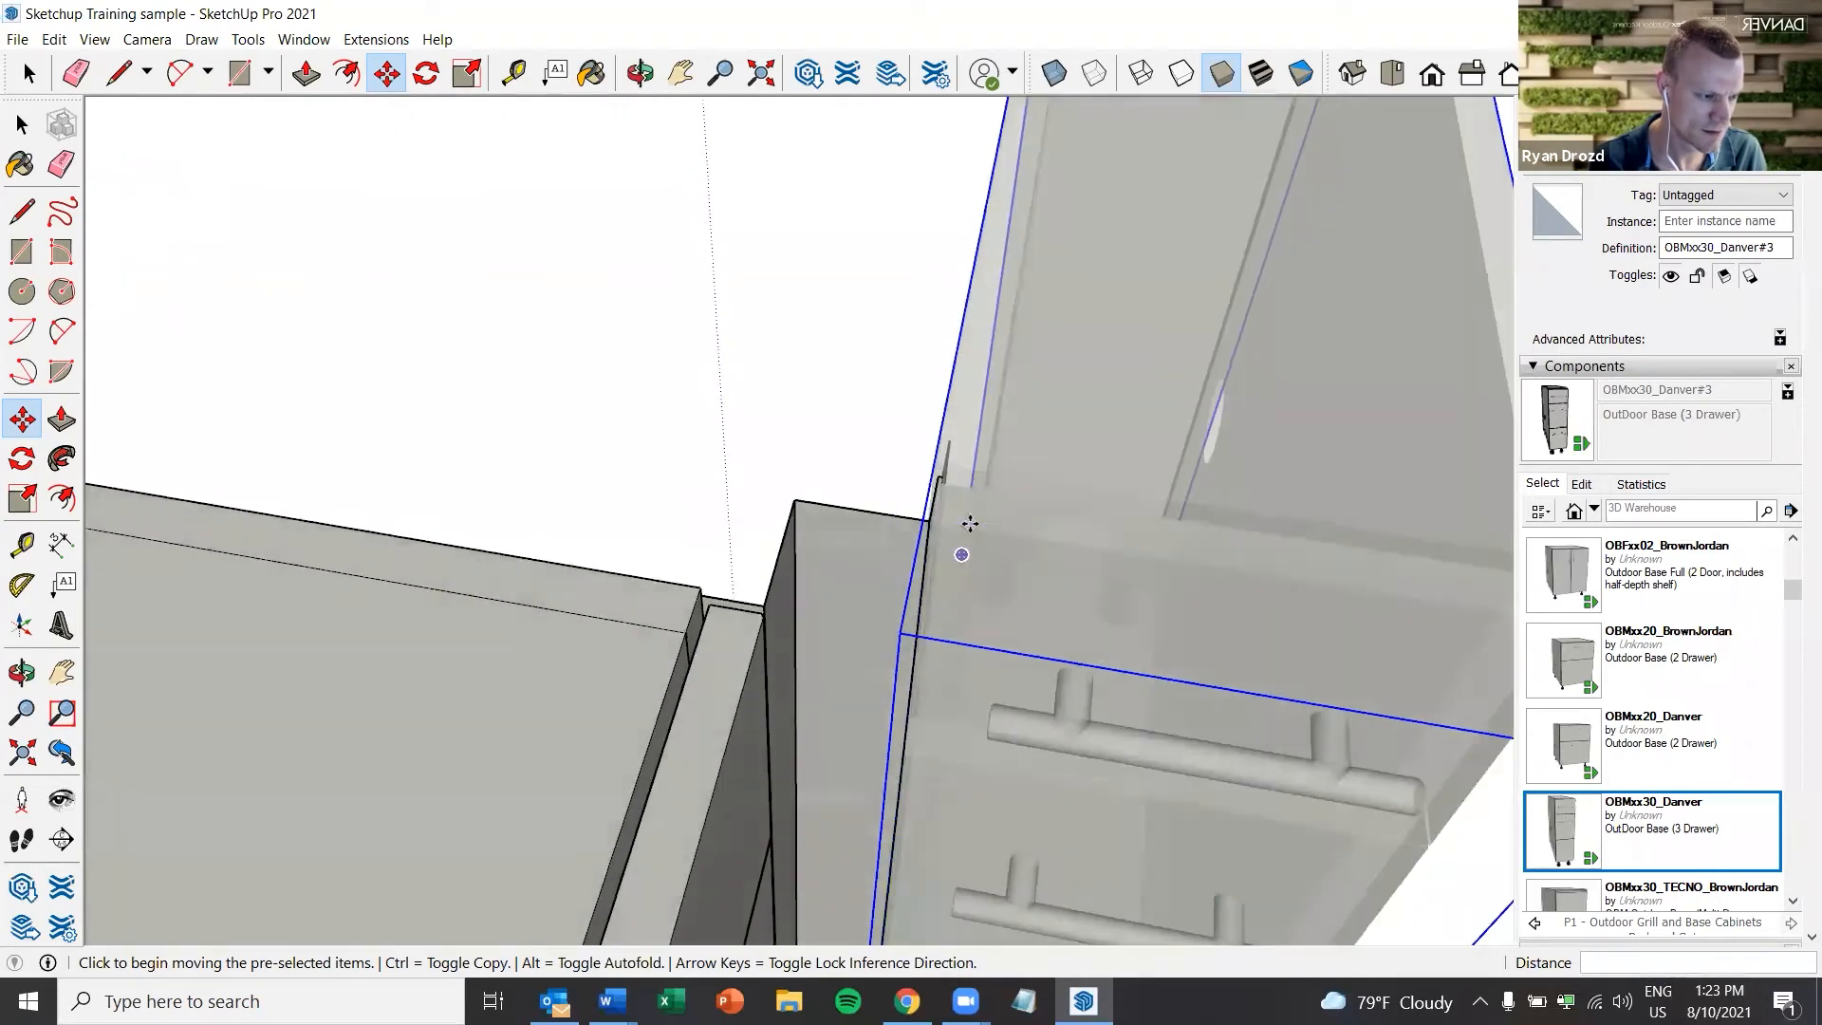
scroll(954, 503, down, 2)
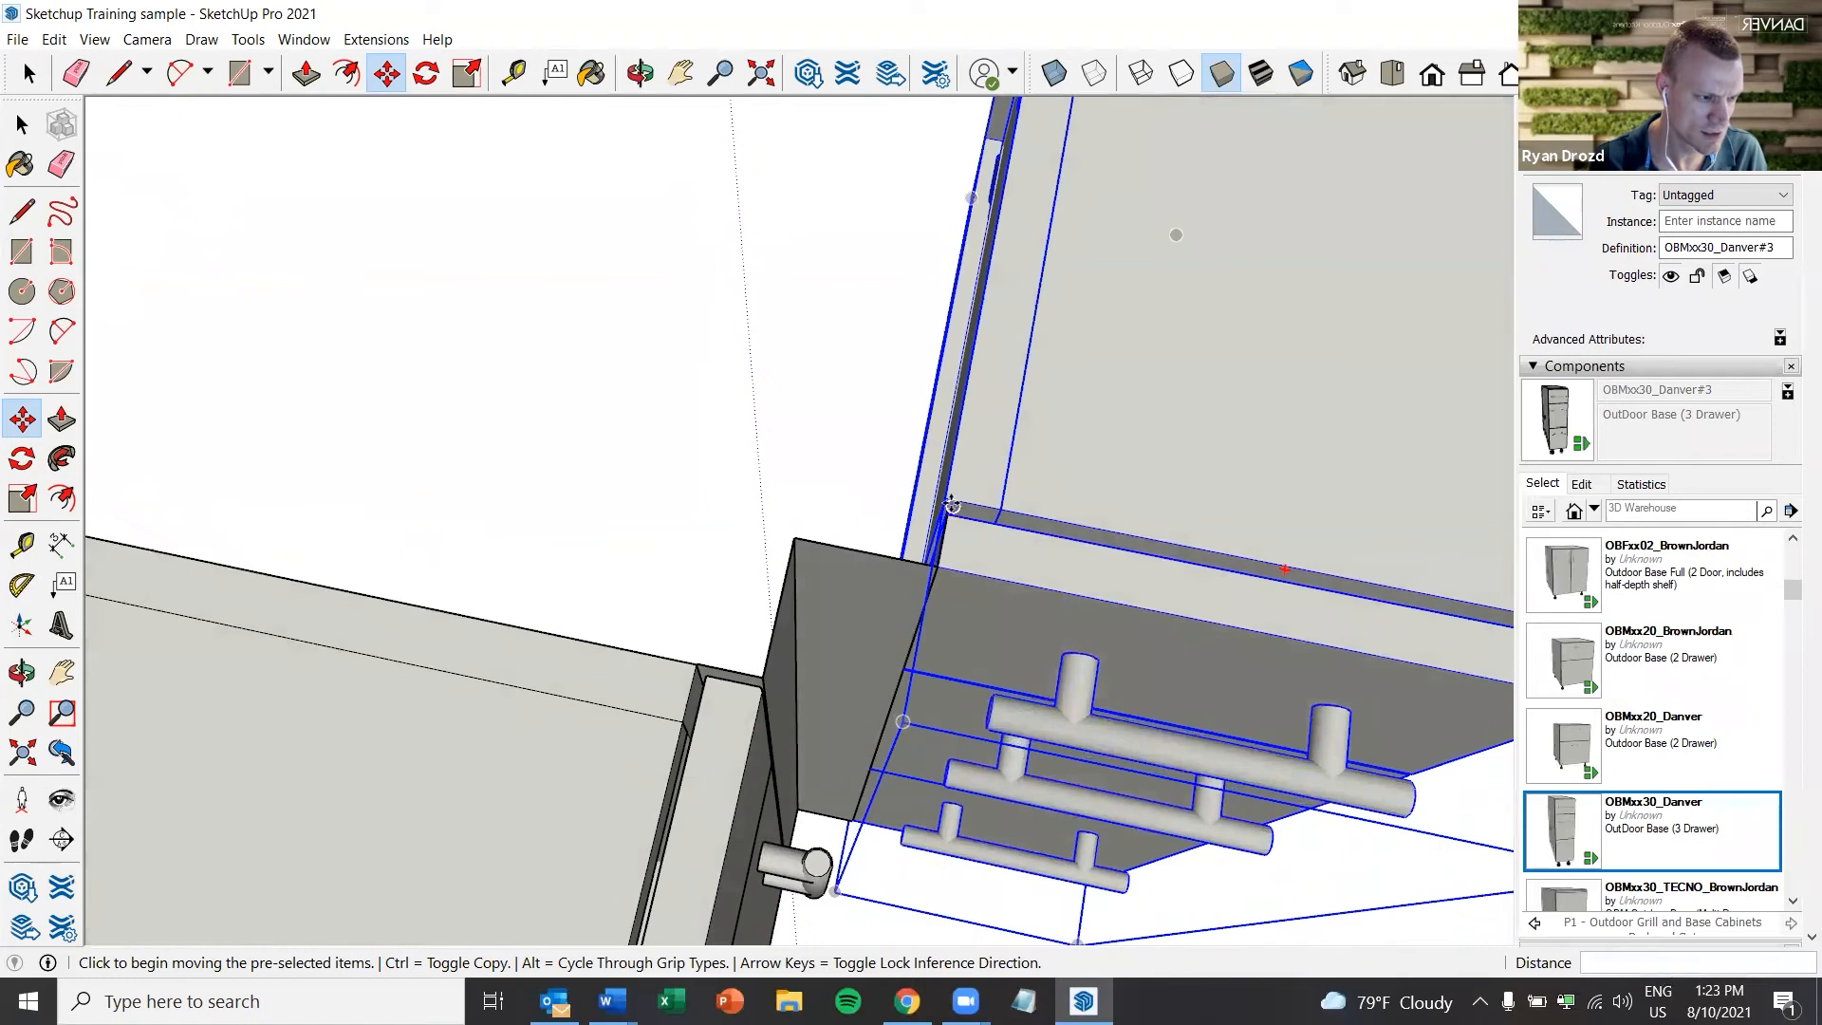
click(947, 513)
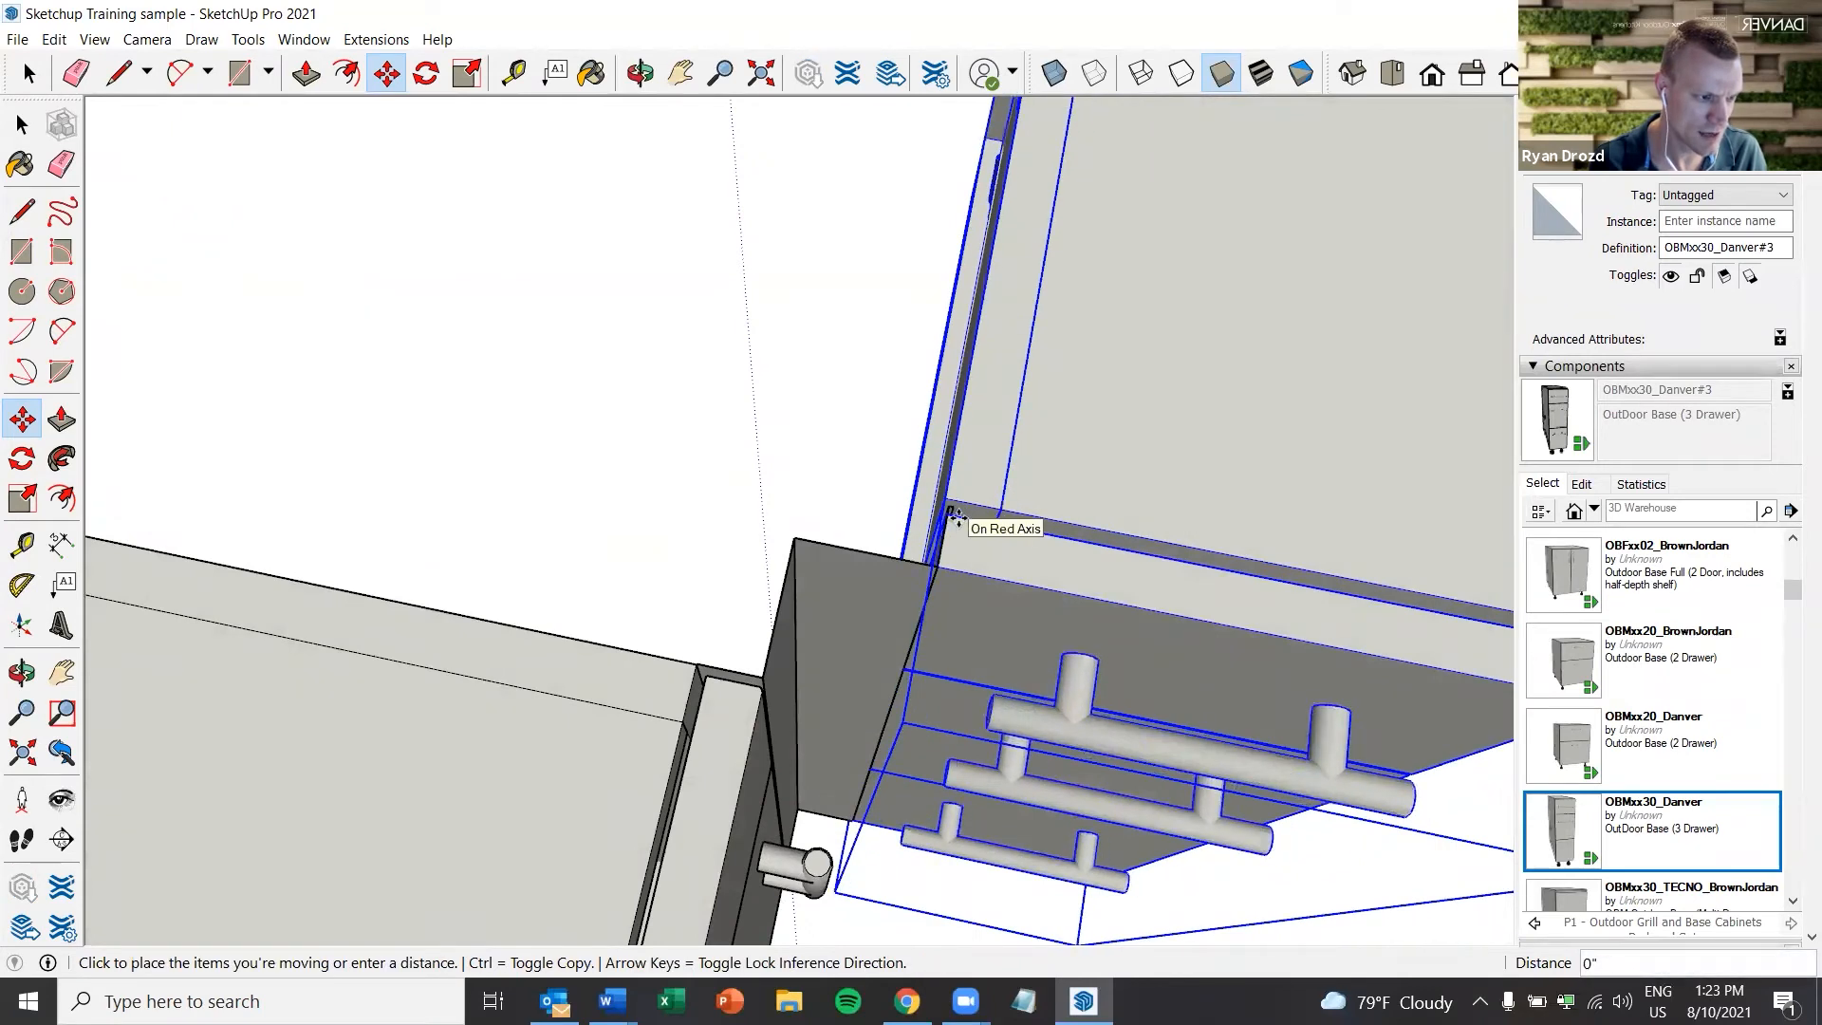
click(956, 517)
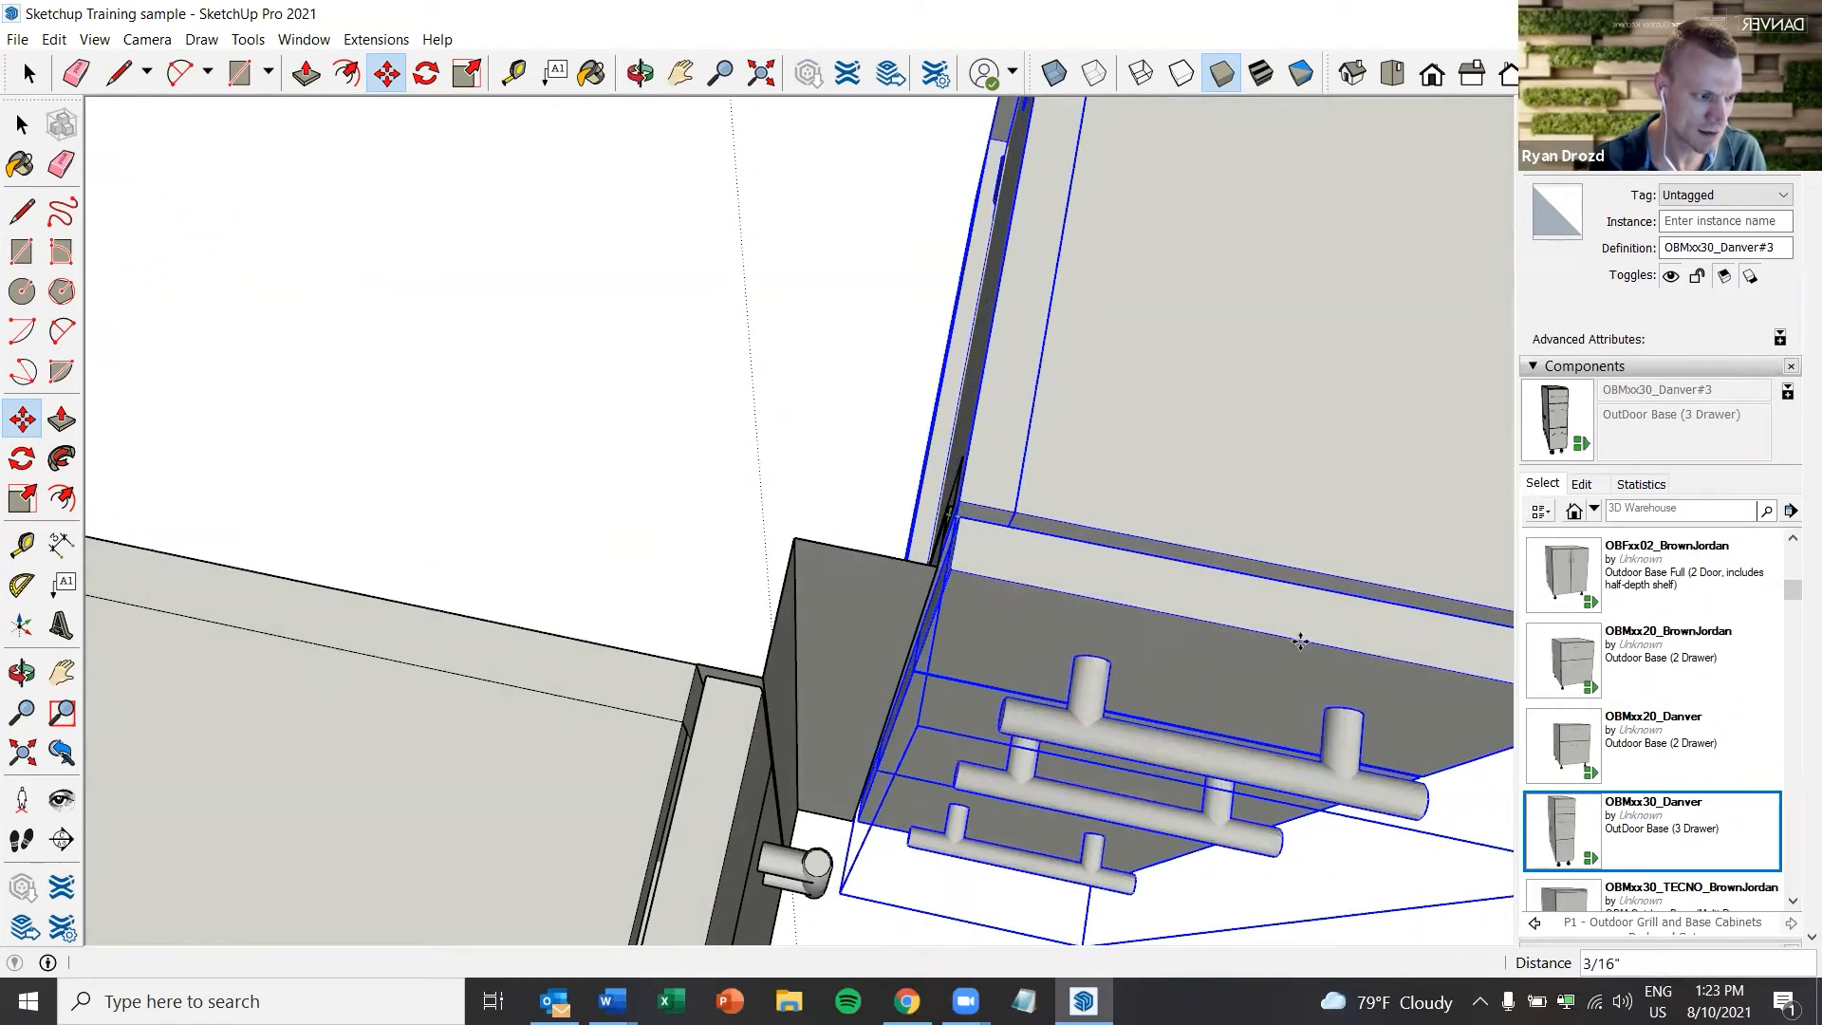
scroll(1300, 642, up, 2)
scroll(1299, 641, down, 6)
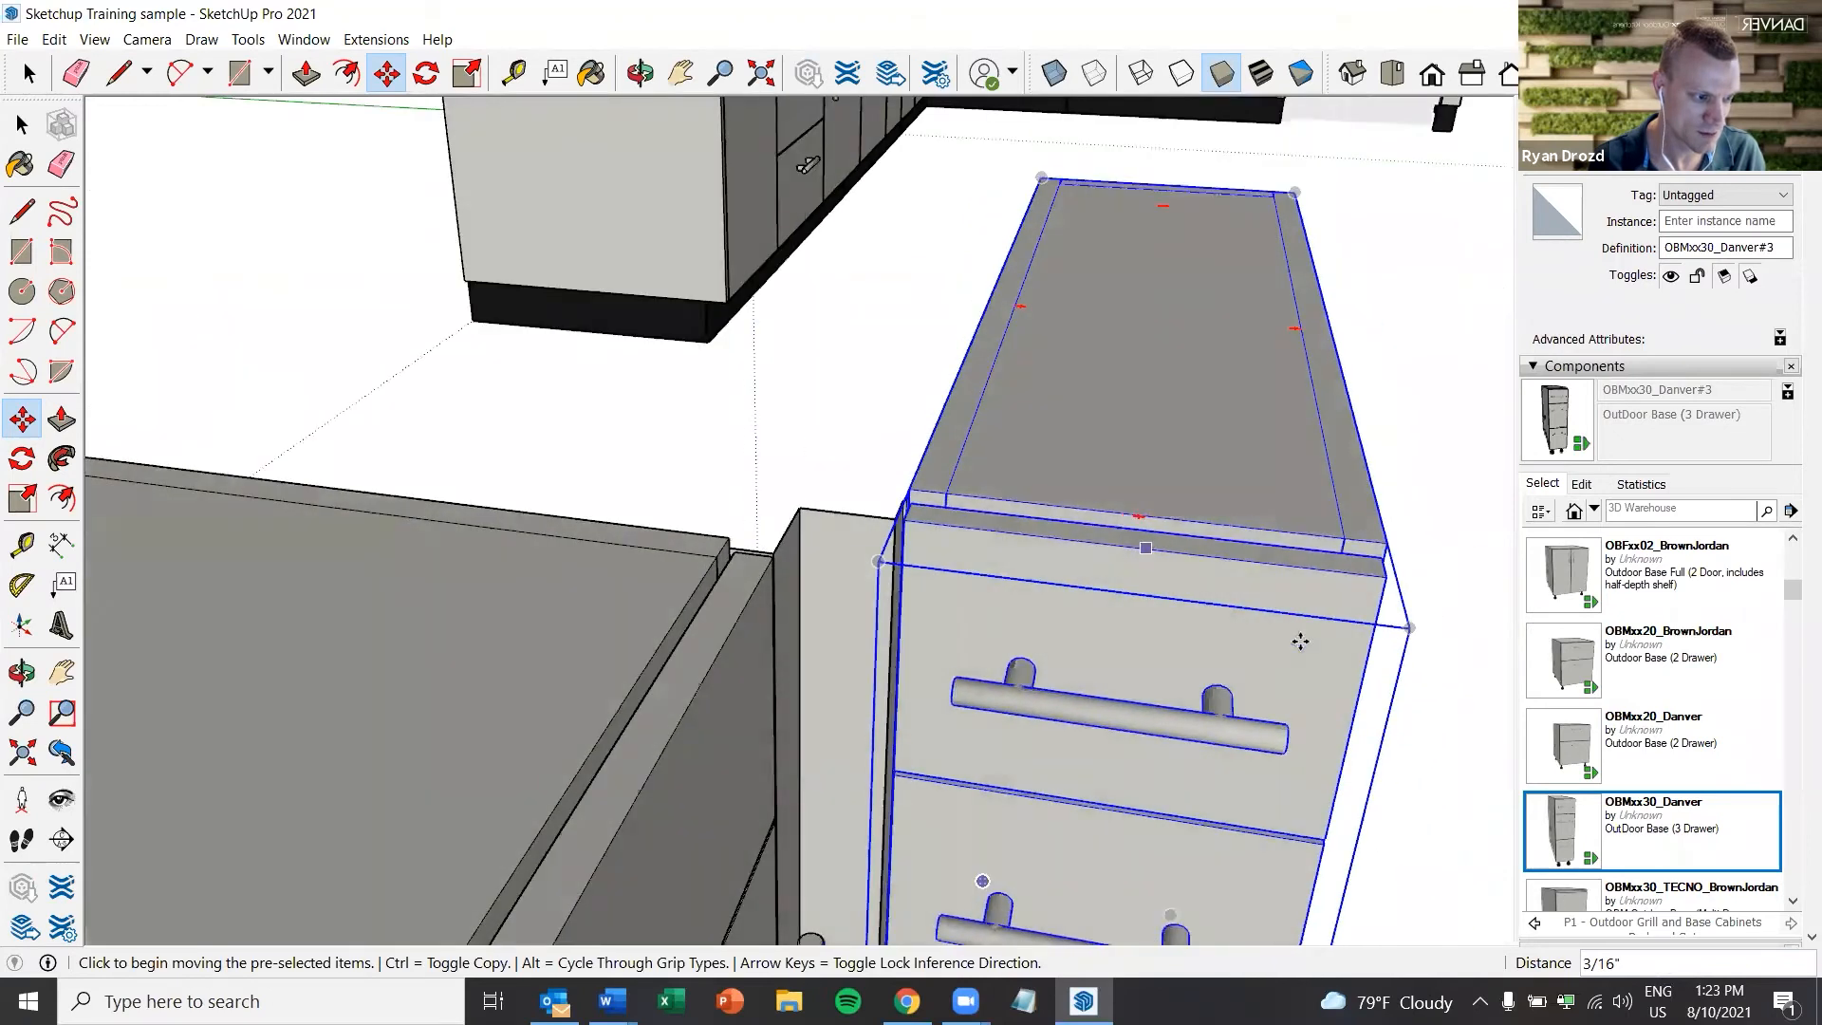
scroll(1205, 771, down, 3)
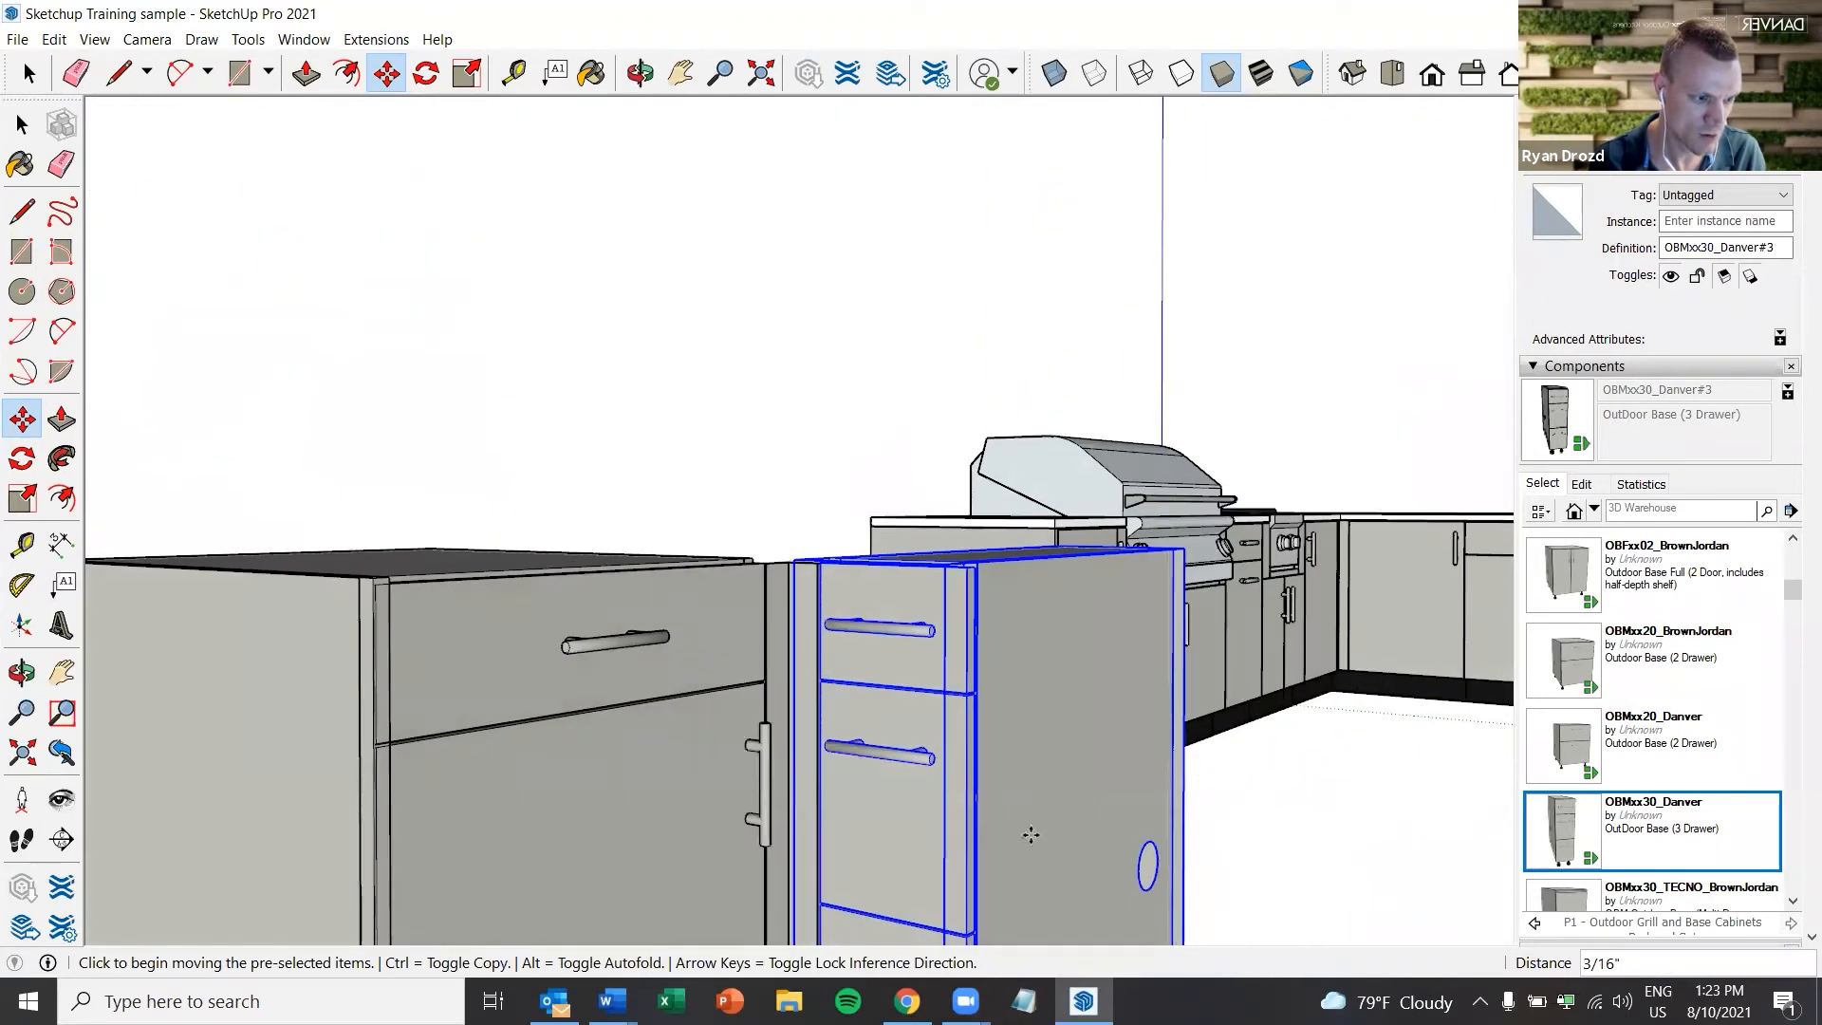
Look over the straight 13' 3" grill cabinet run with the warming drawer, from close up and as a whole
click(21, 125)
click(21, 124)
middle_drag(1012, 744, 1194, 655)
scroll(1243, 594, up, 2)
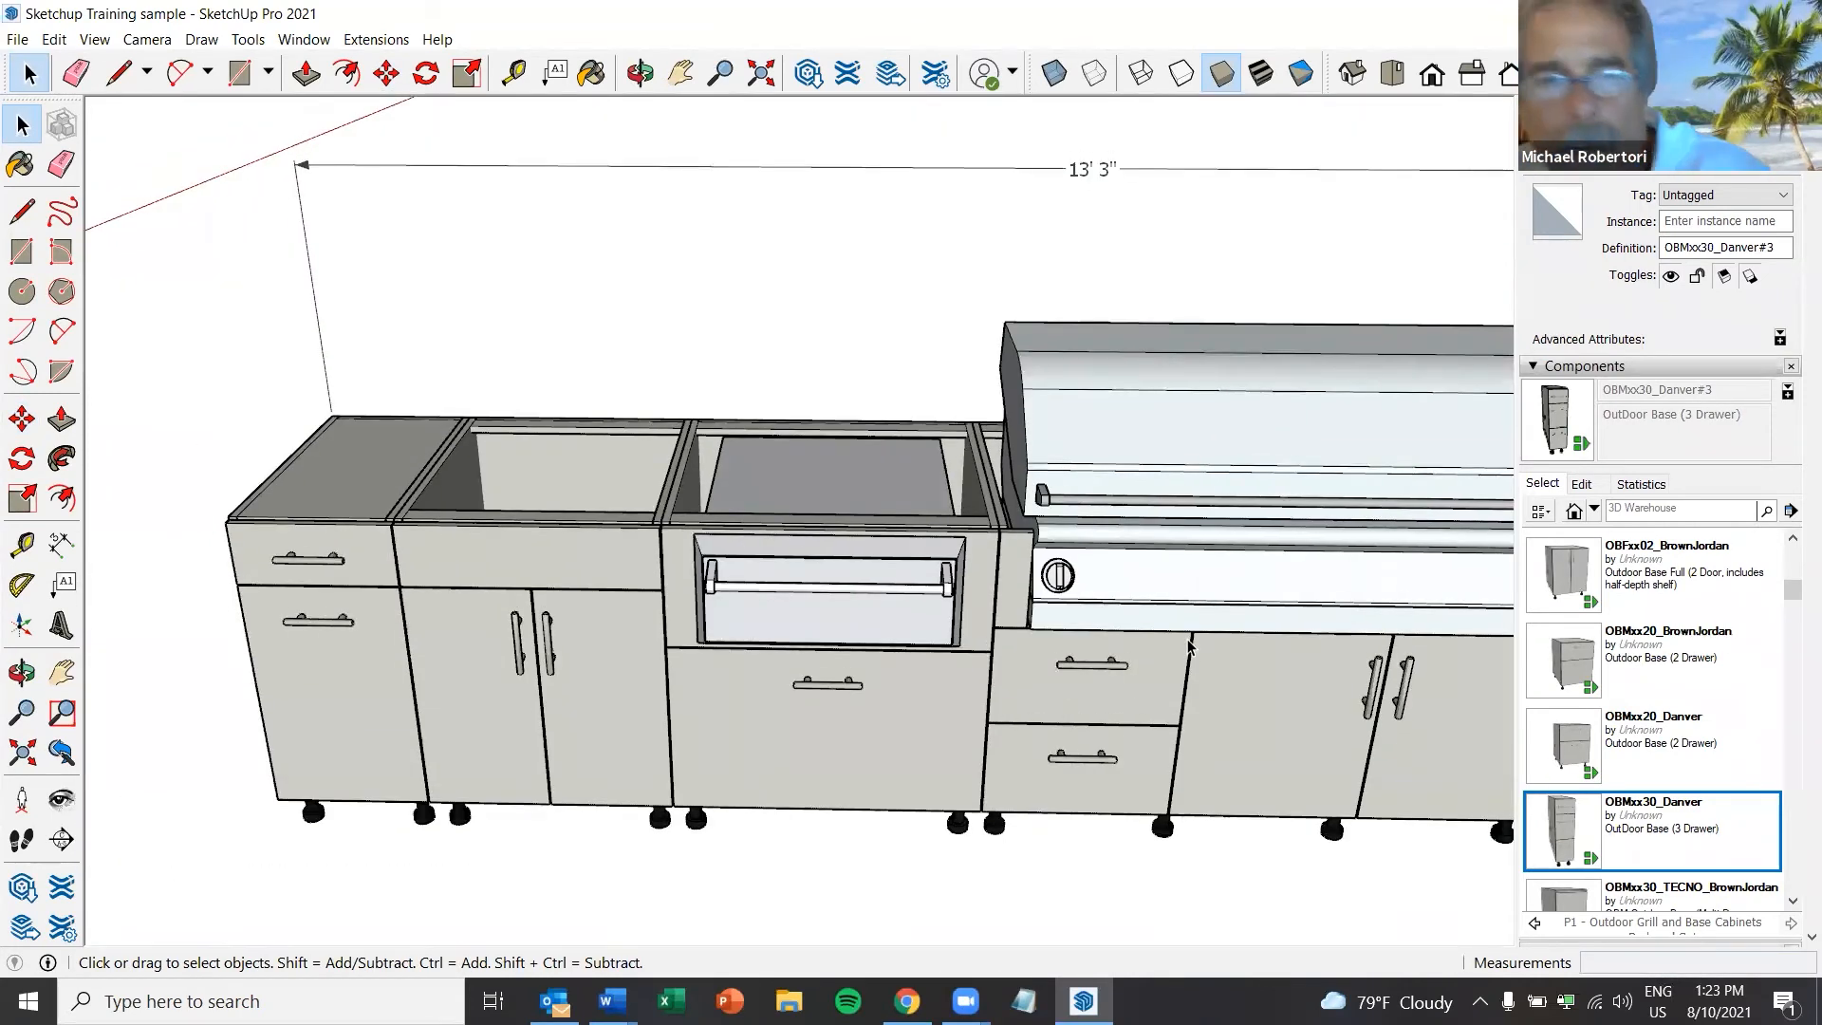
scroll(1188, 647, down, 3)
scroll(1188, 647, down, 2)
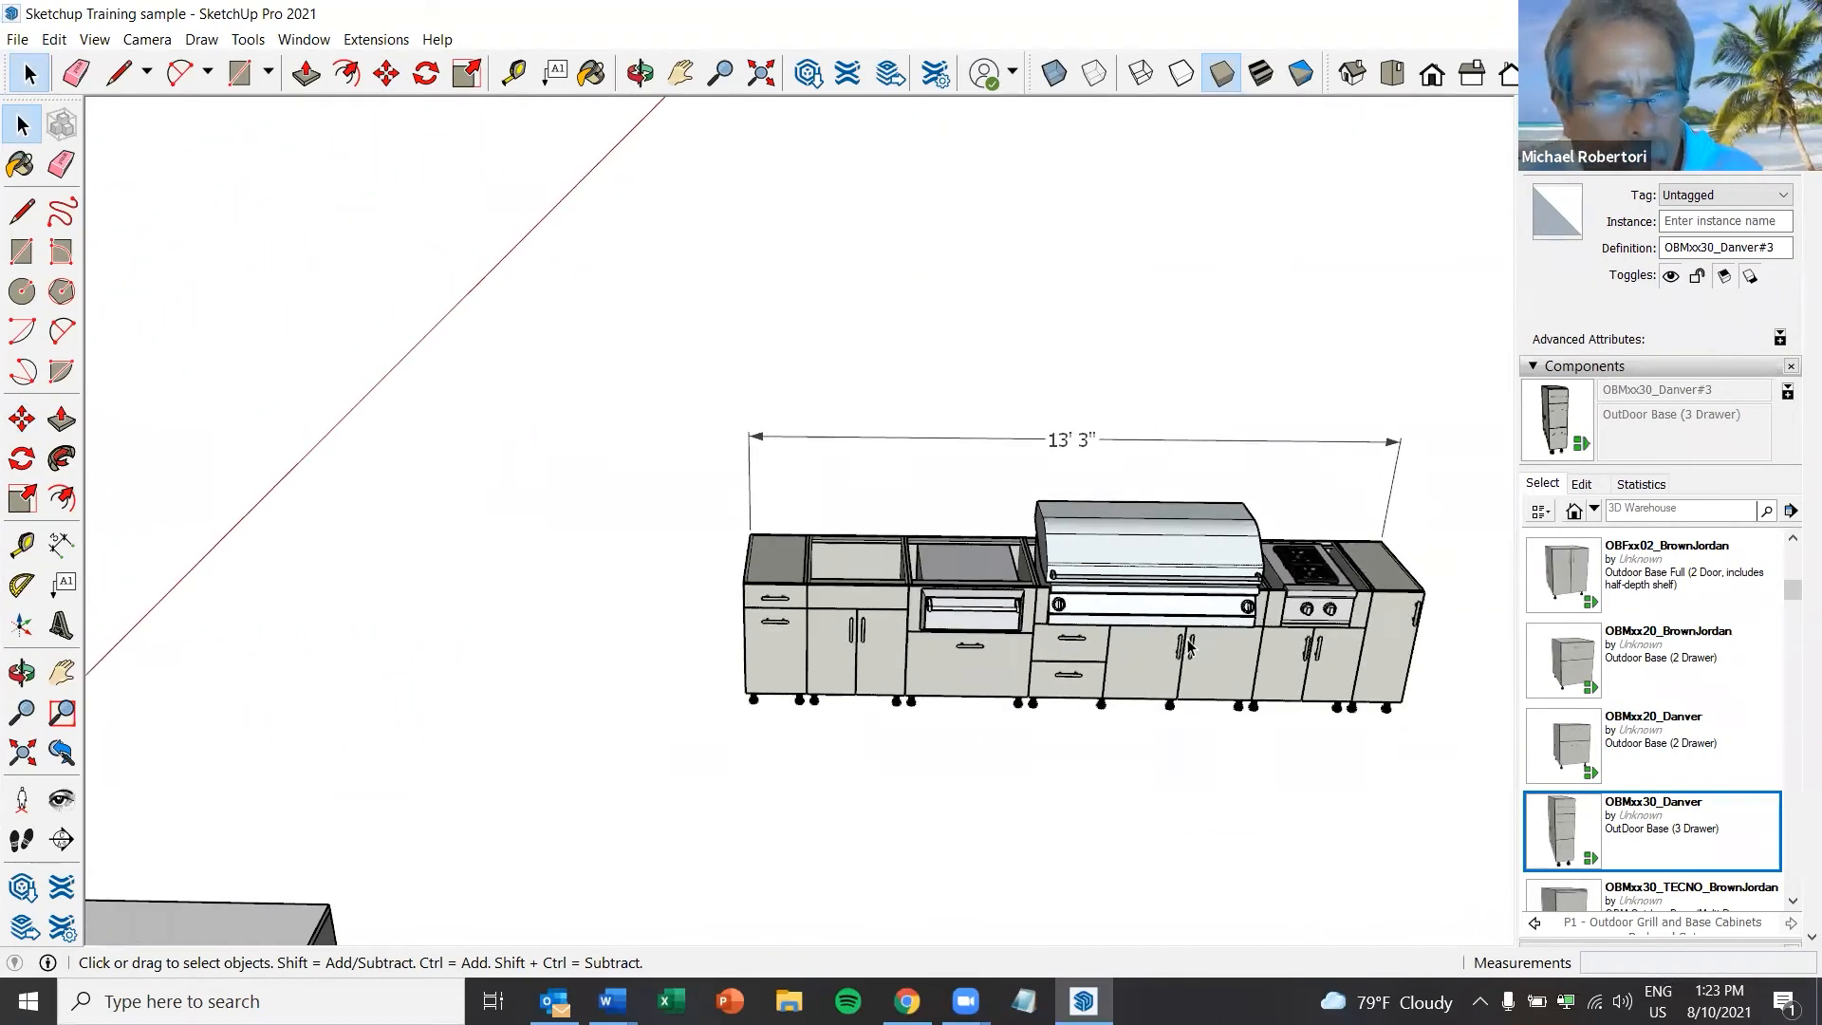
Set both the left and right side widths of the 90 degree corner filler to 4"
middle_drag(1188, 647, 246, 740)
scroll(247, 739, up, 6)
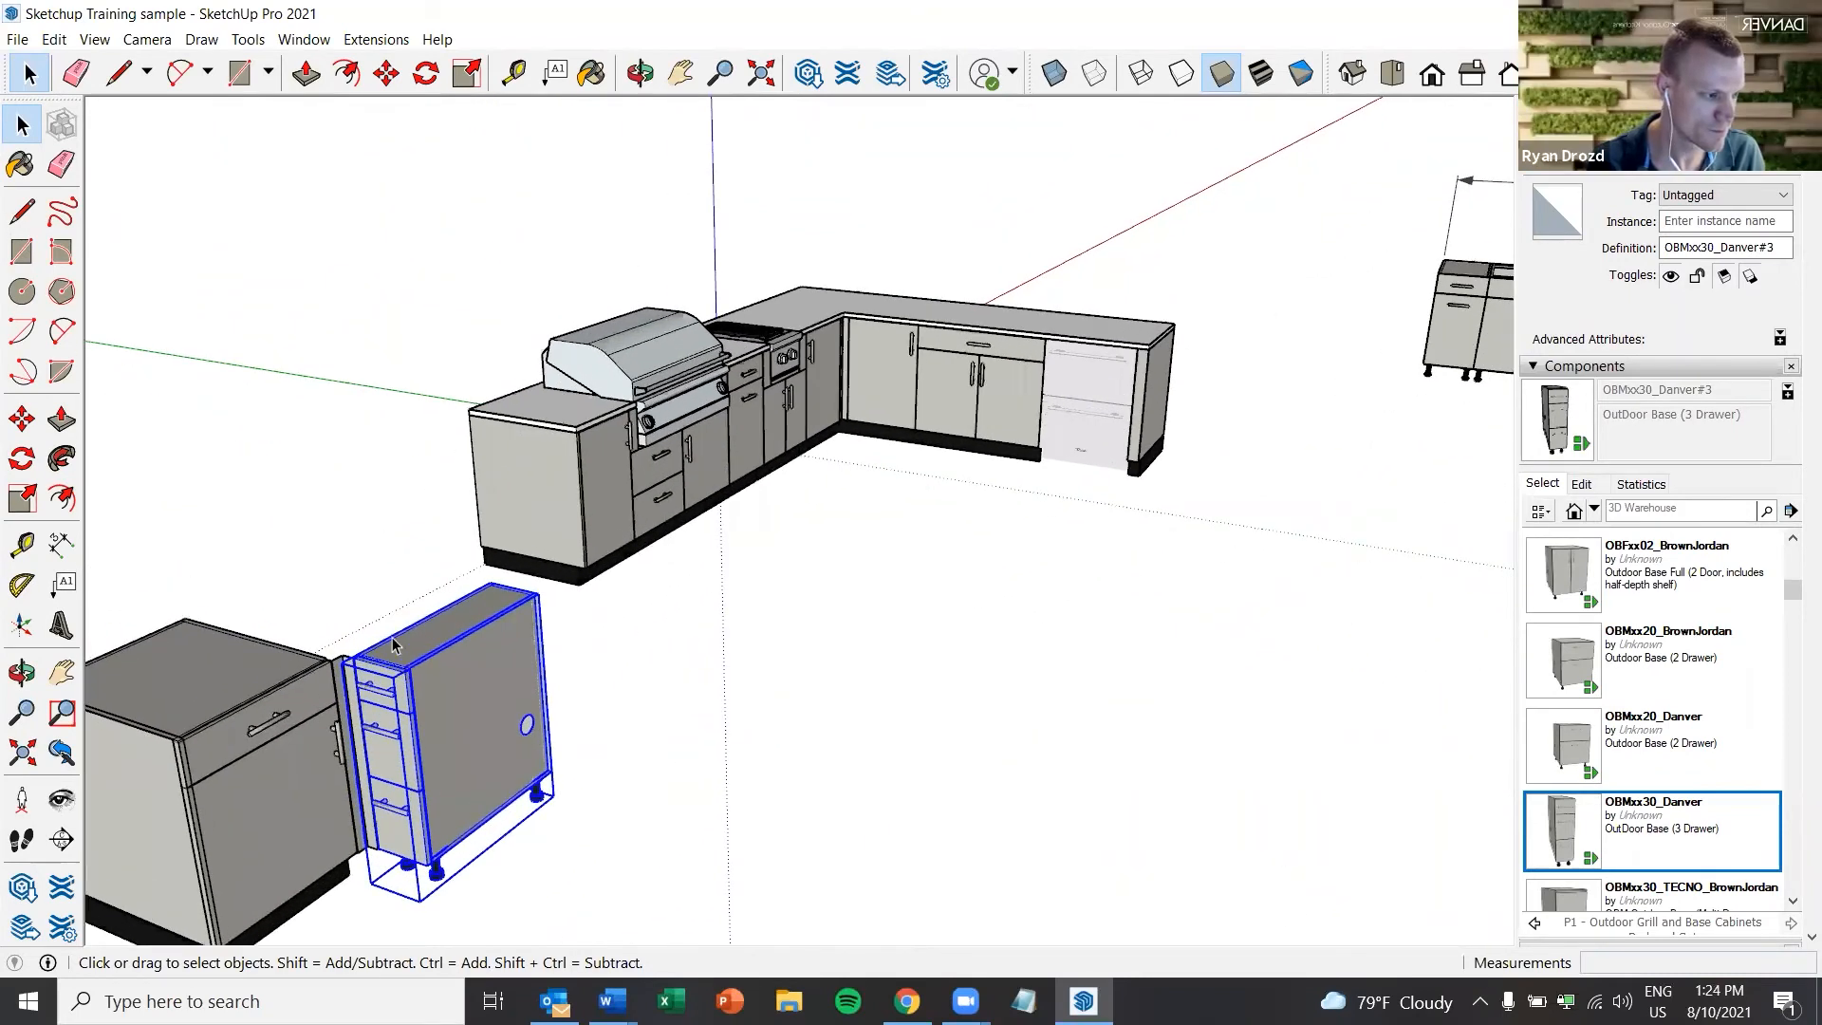
right_click(432, 658)
mouse_move(569, 624)
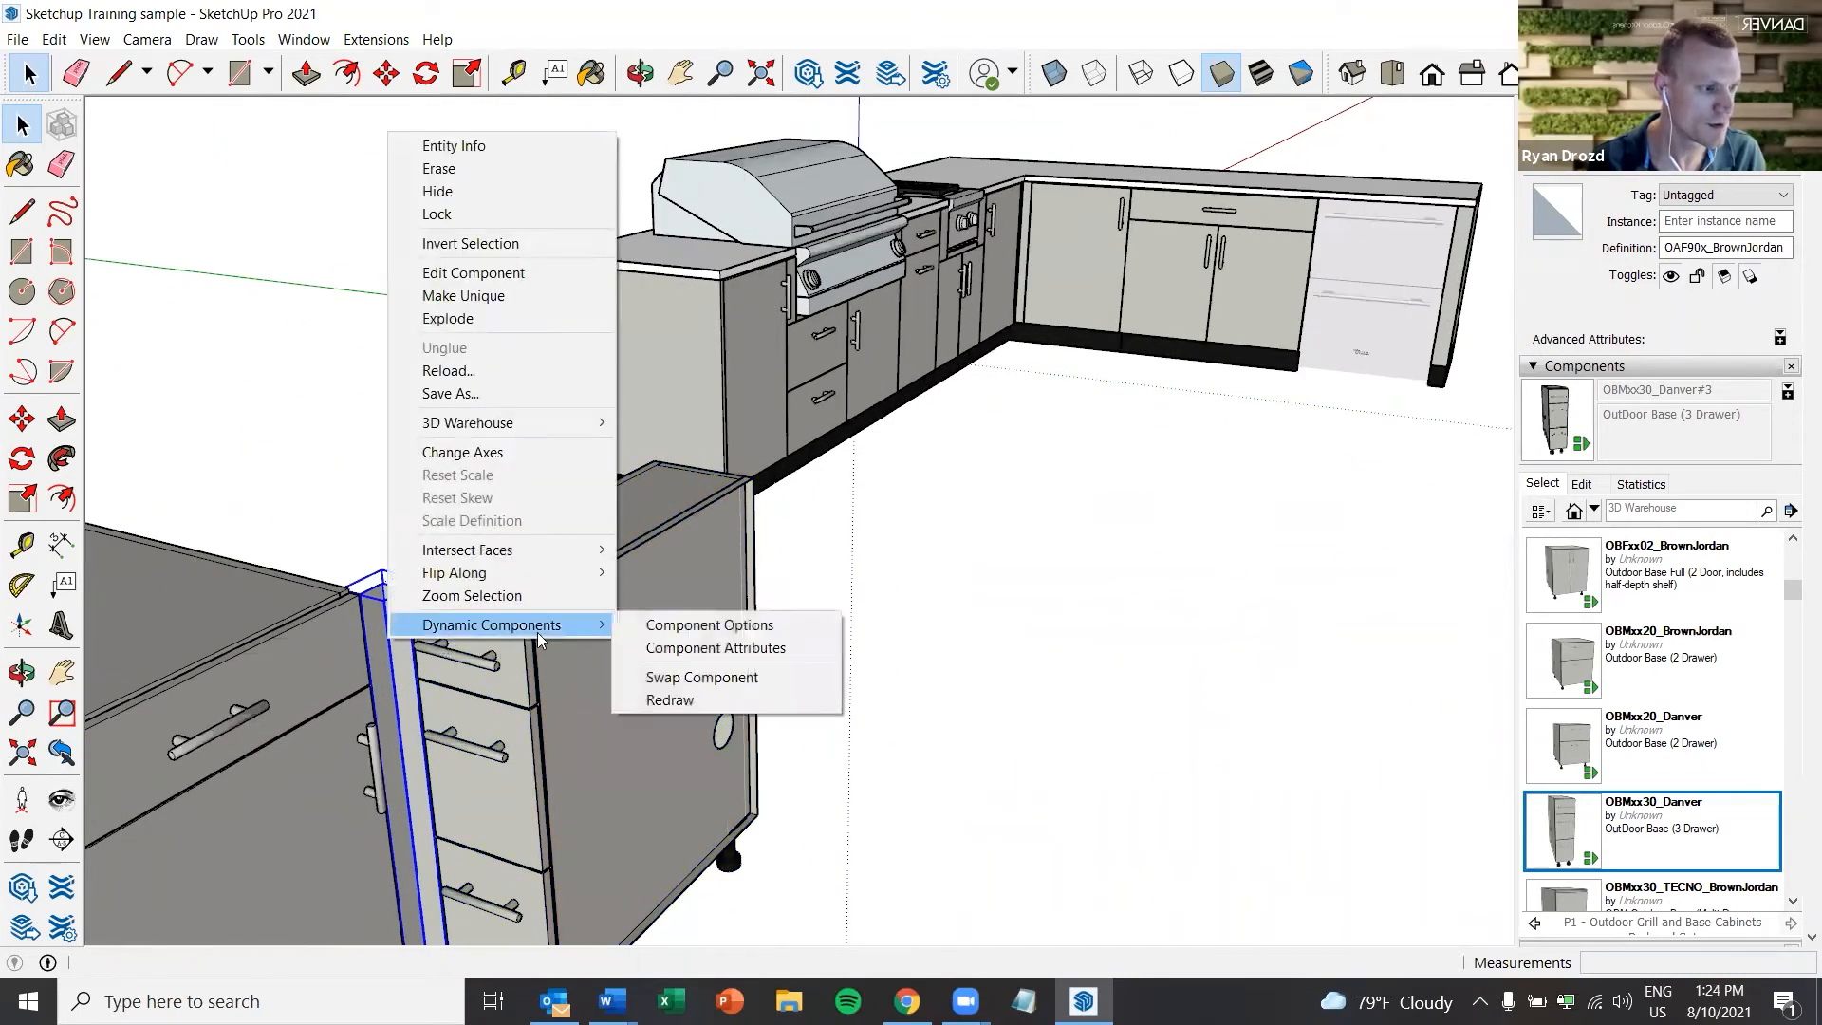
click(721, 624)
triple_click(1248, 521)
text(4)
triple_click(1241, 548)
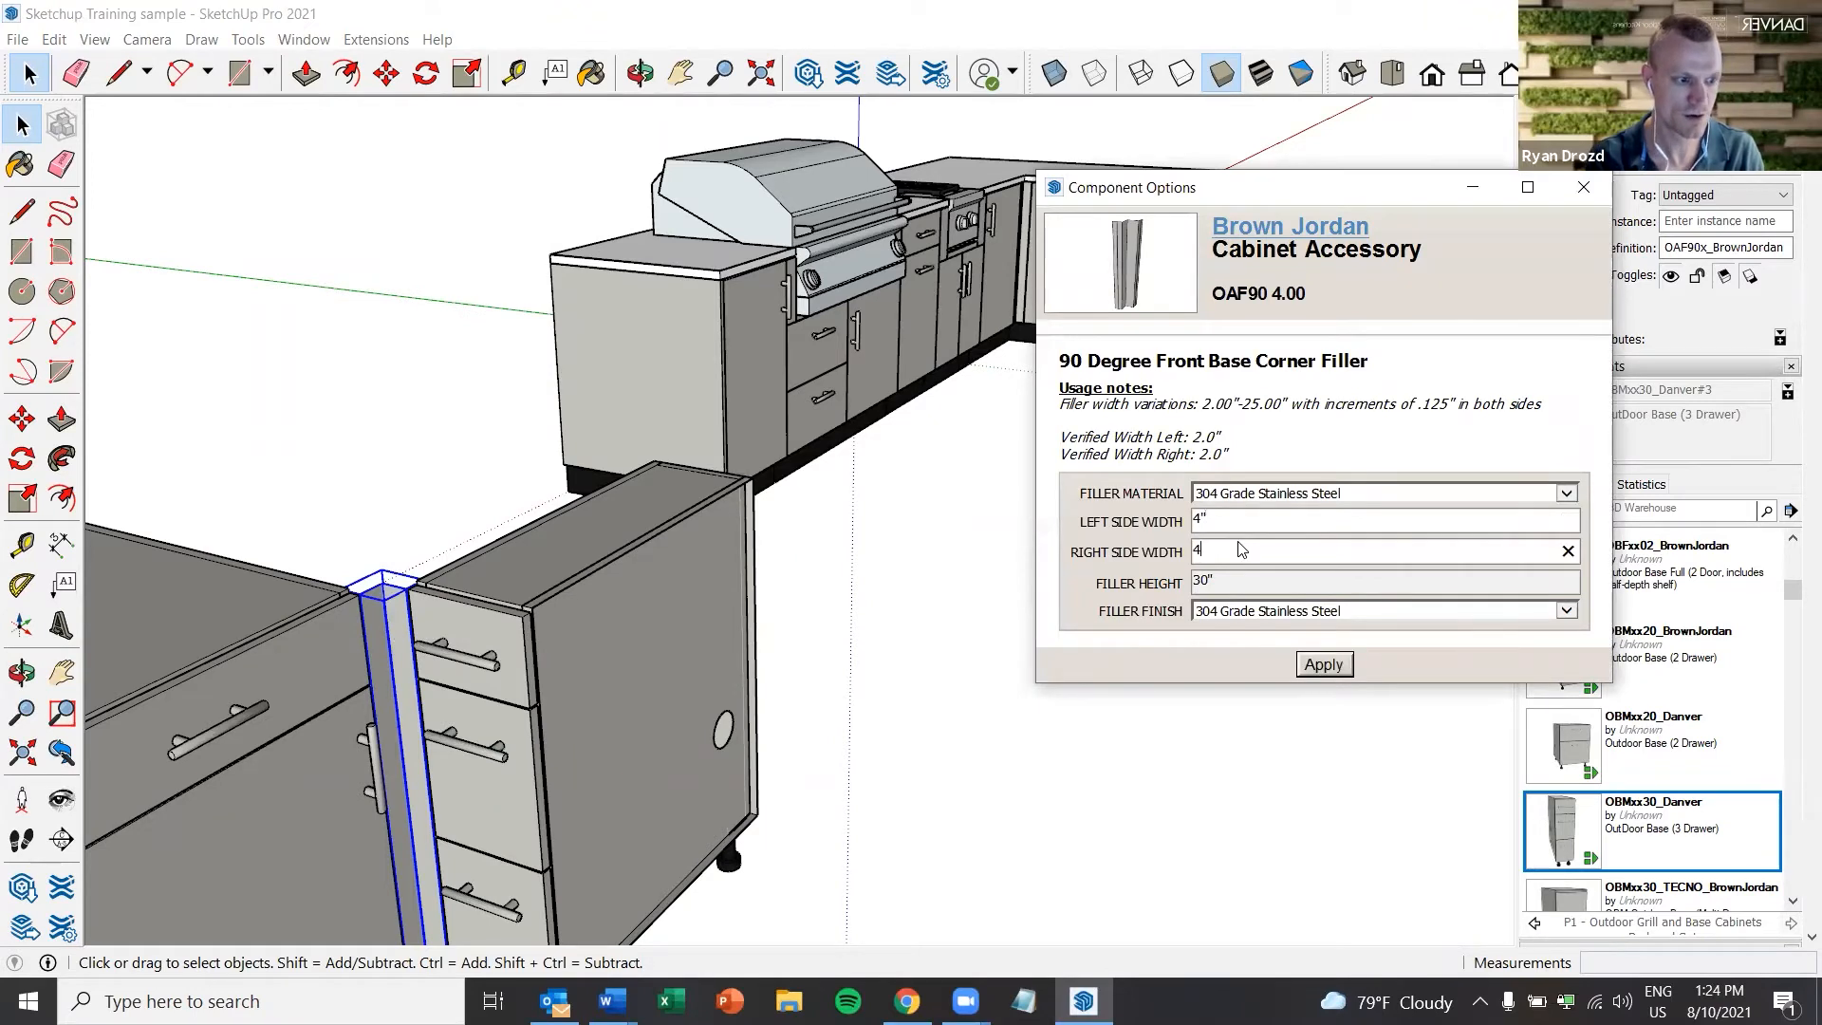
text(4)
click(1315, 666)
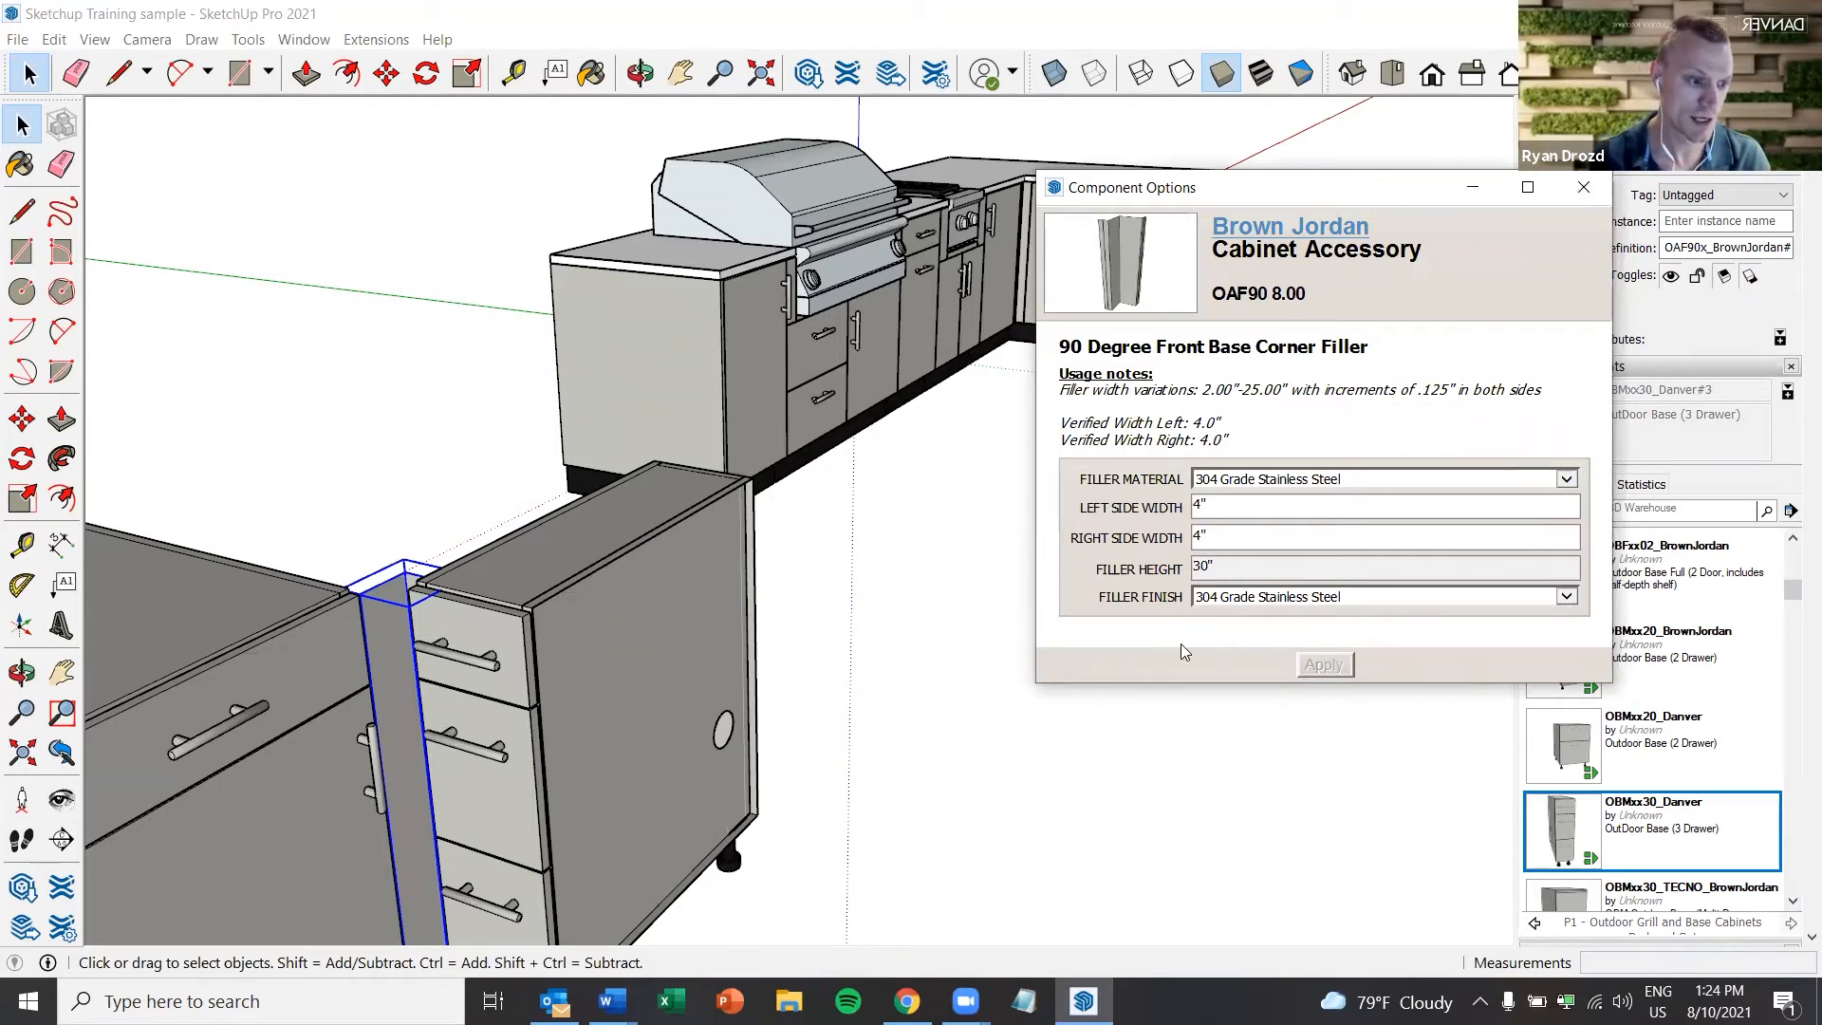
click(1584, 188)
Examine the 13' 3" run with the warming drawer, selecting its appliance cabinets up to the side burner base
scroll(1091, 721, down, 1)
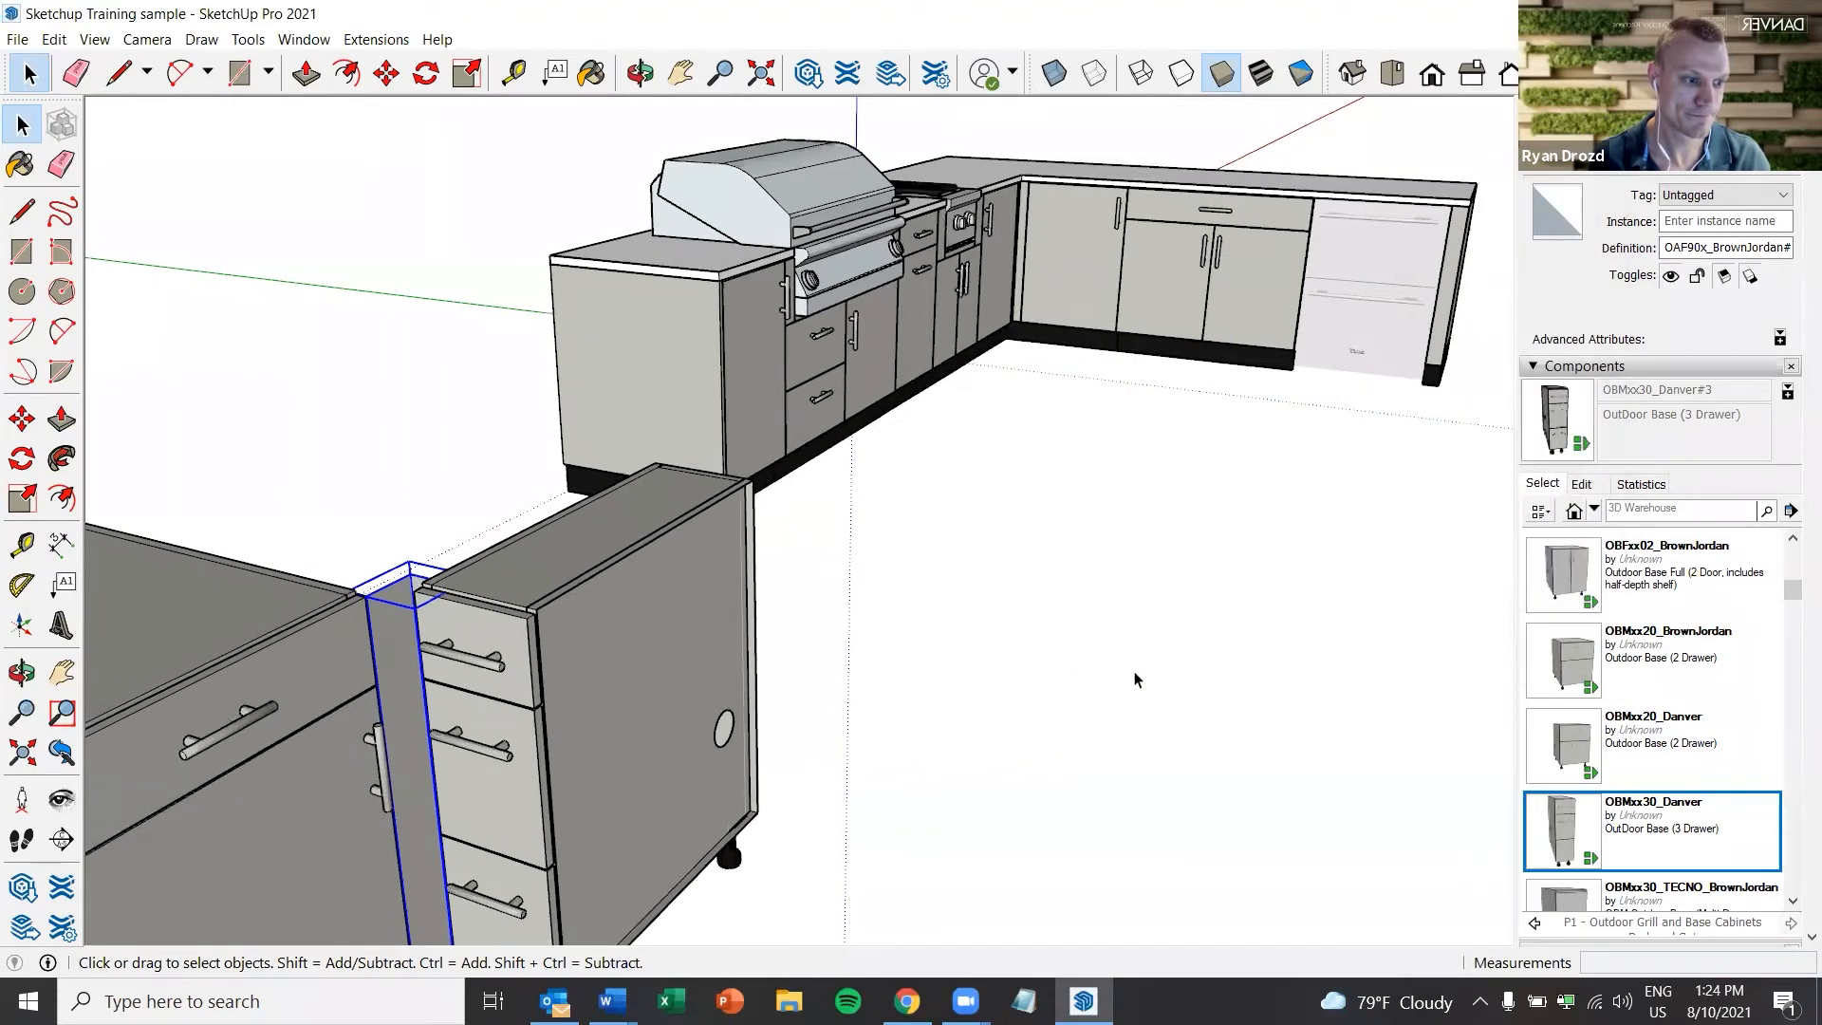
scroll(1143, 655, up, 4)
middle_drag(1210, 632, 1135, 778)
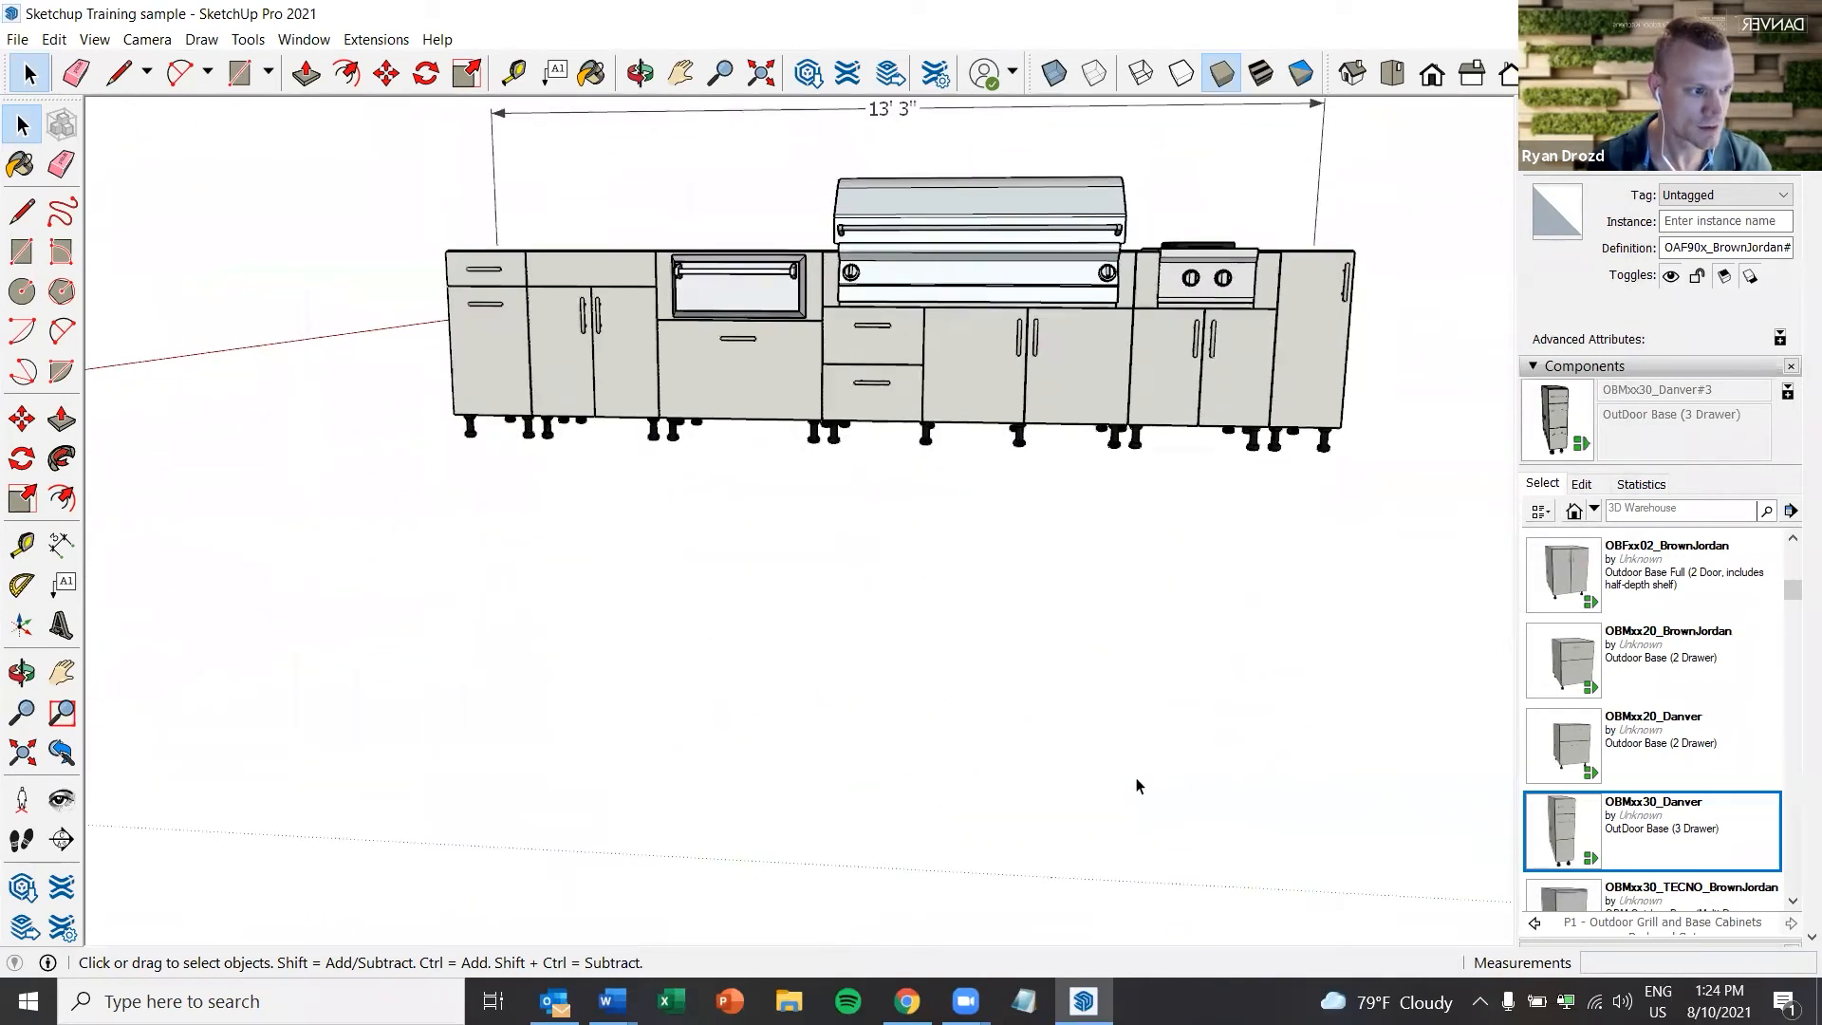
scroll(1136, 777, up, 5)
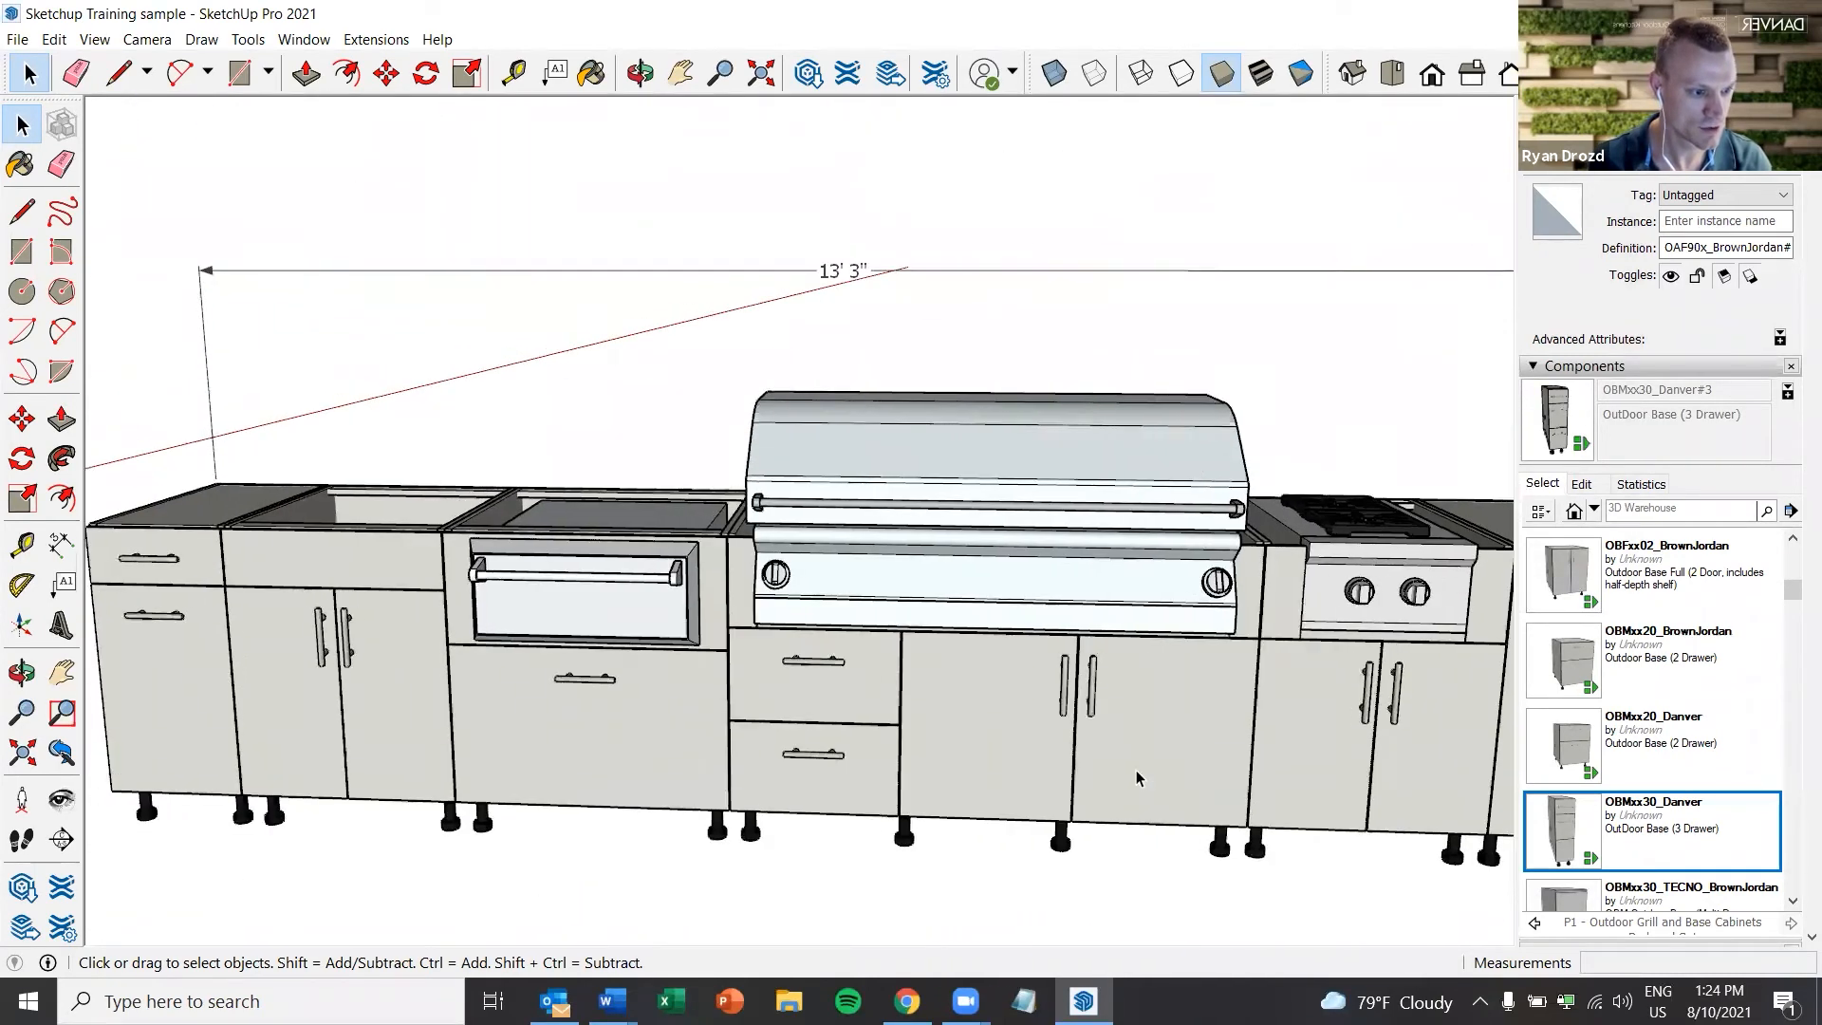
scroll(1136, 778, down, 4)
scroll(1072, 759, up, 2)
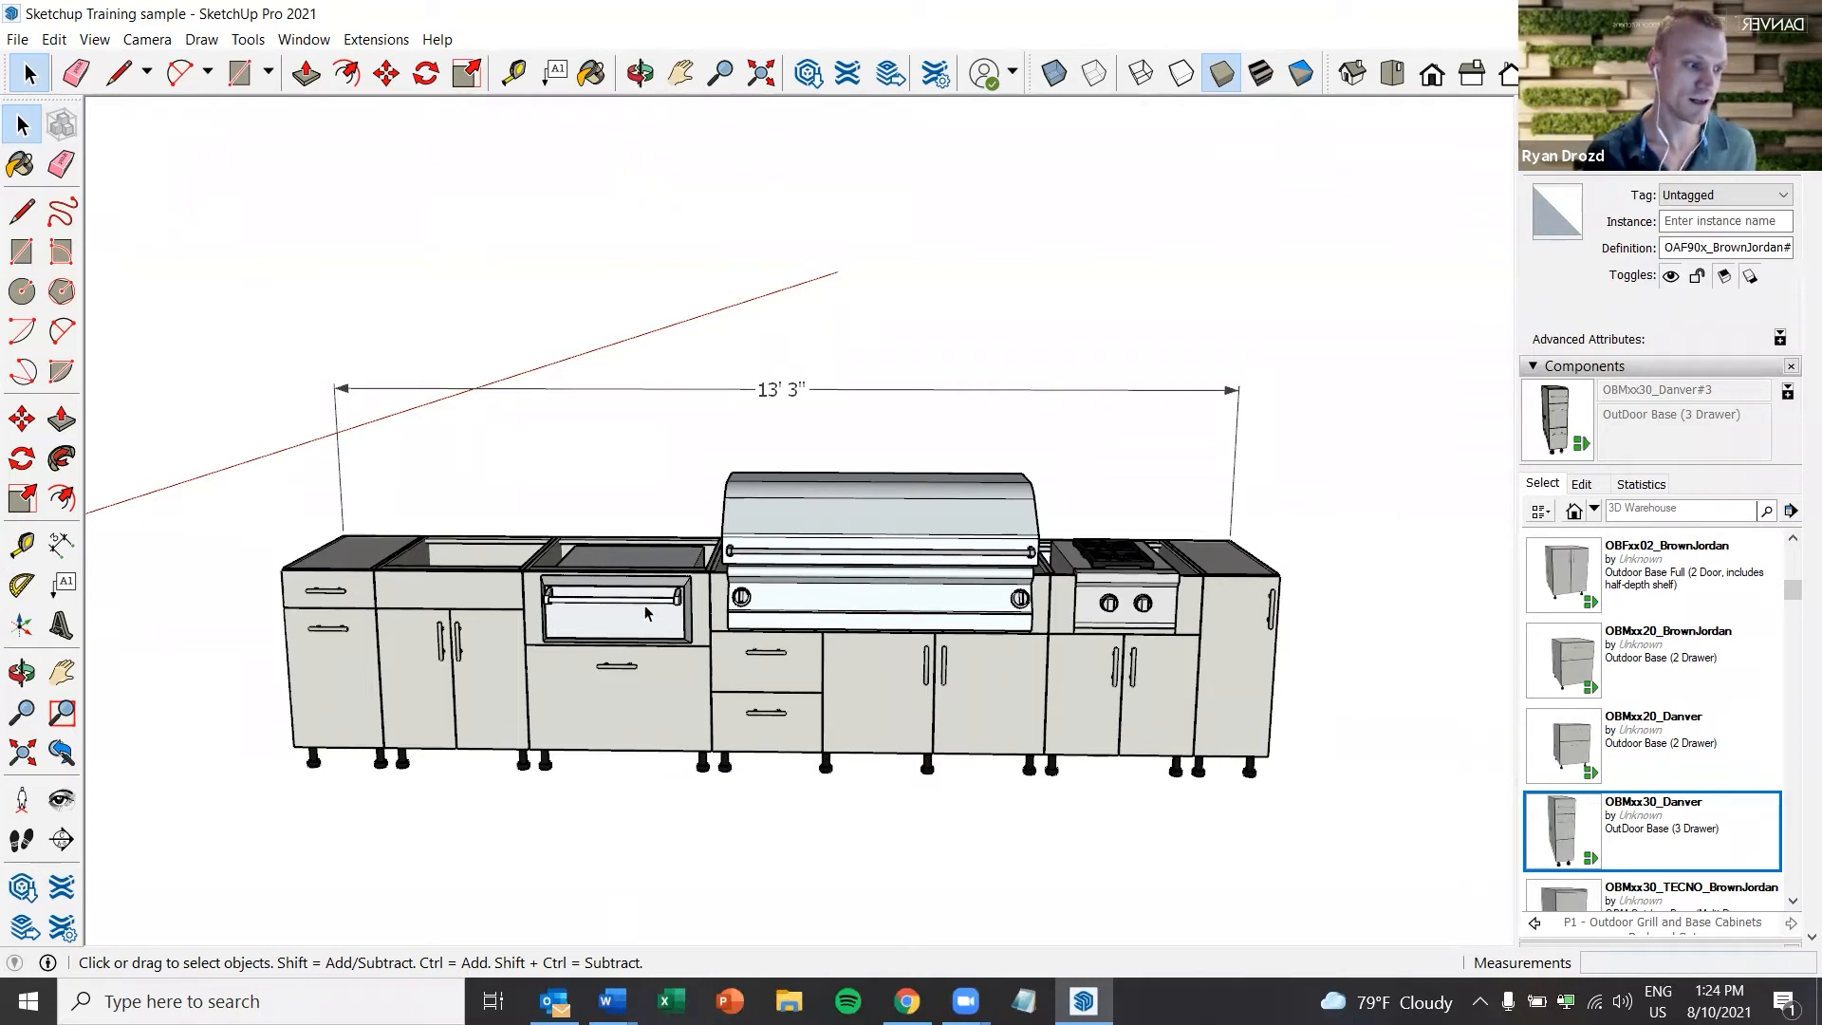
click(695, 644)
click(834, 643)
click(1136, 663)
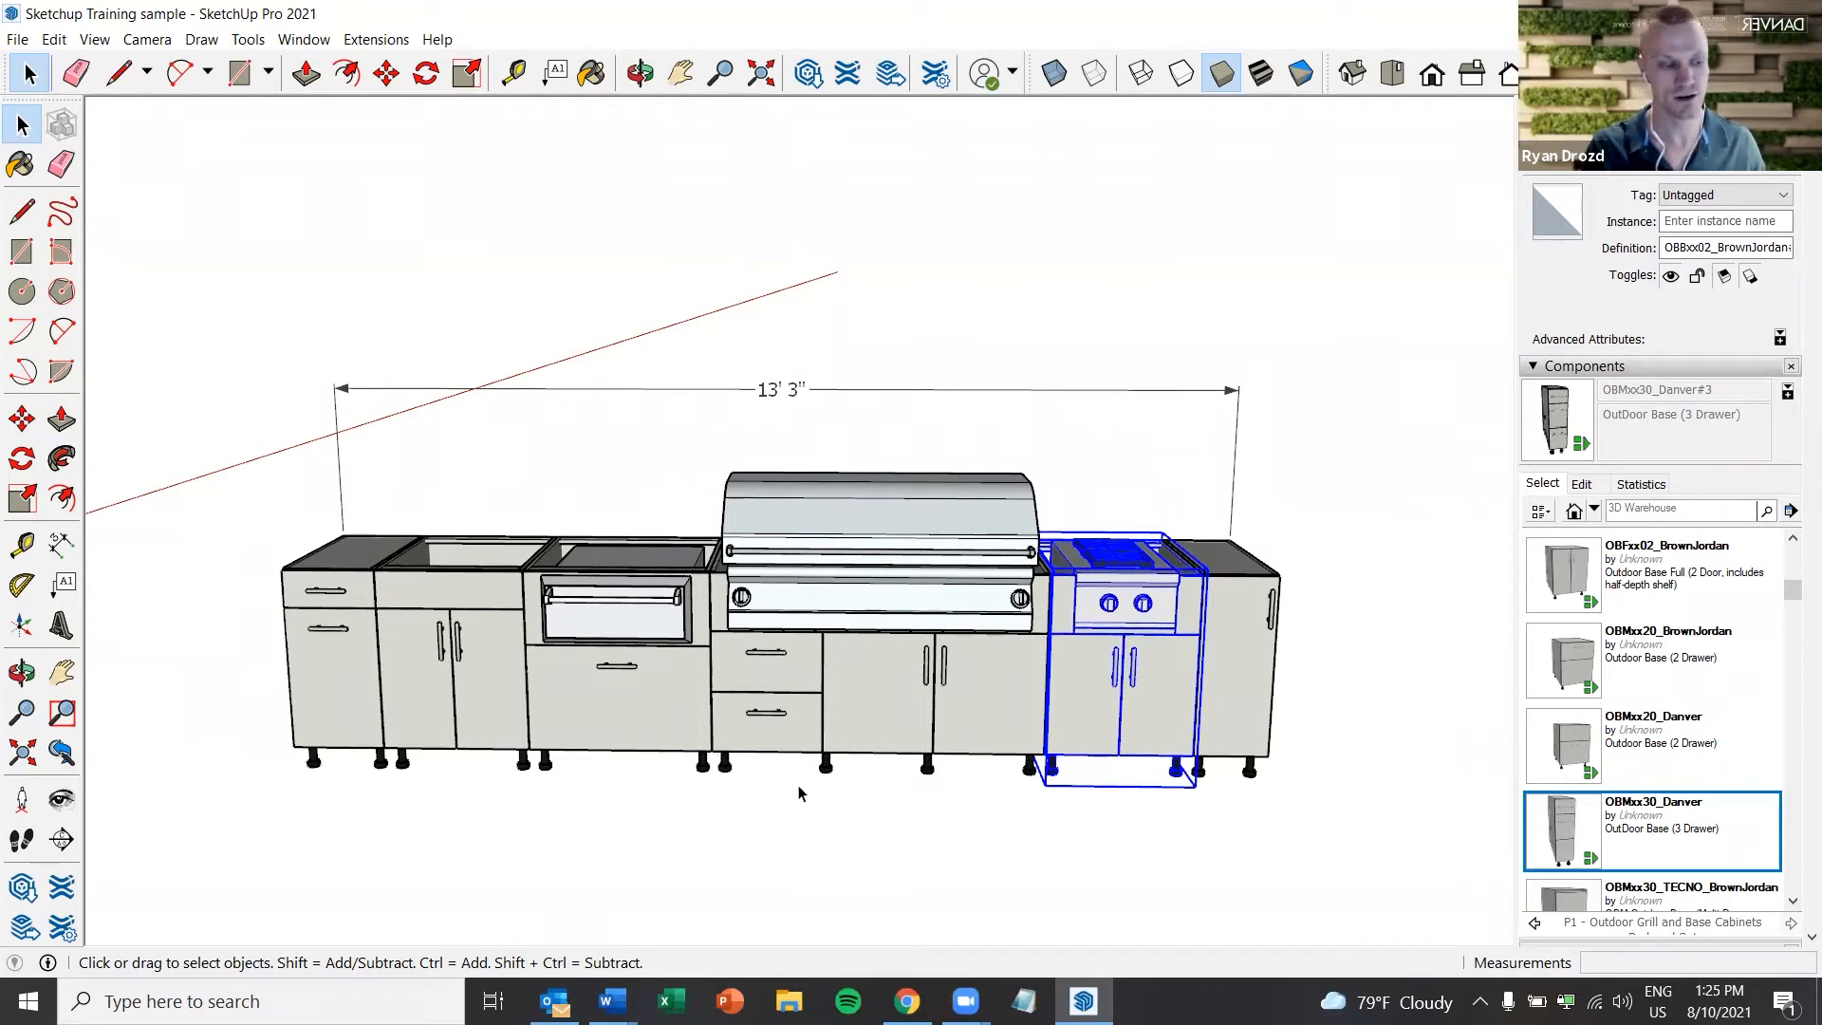
Examine the second 13' 3" run, selecting its full-height door, trash, side burner and grill cabinets in turn
scroll(965, 873, down, 2)
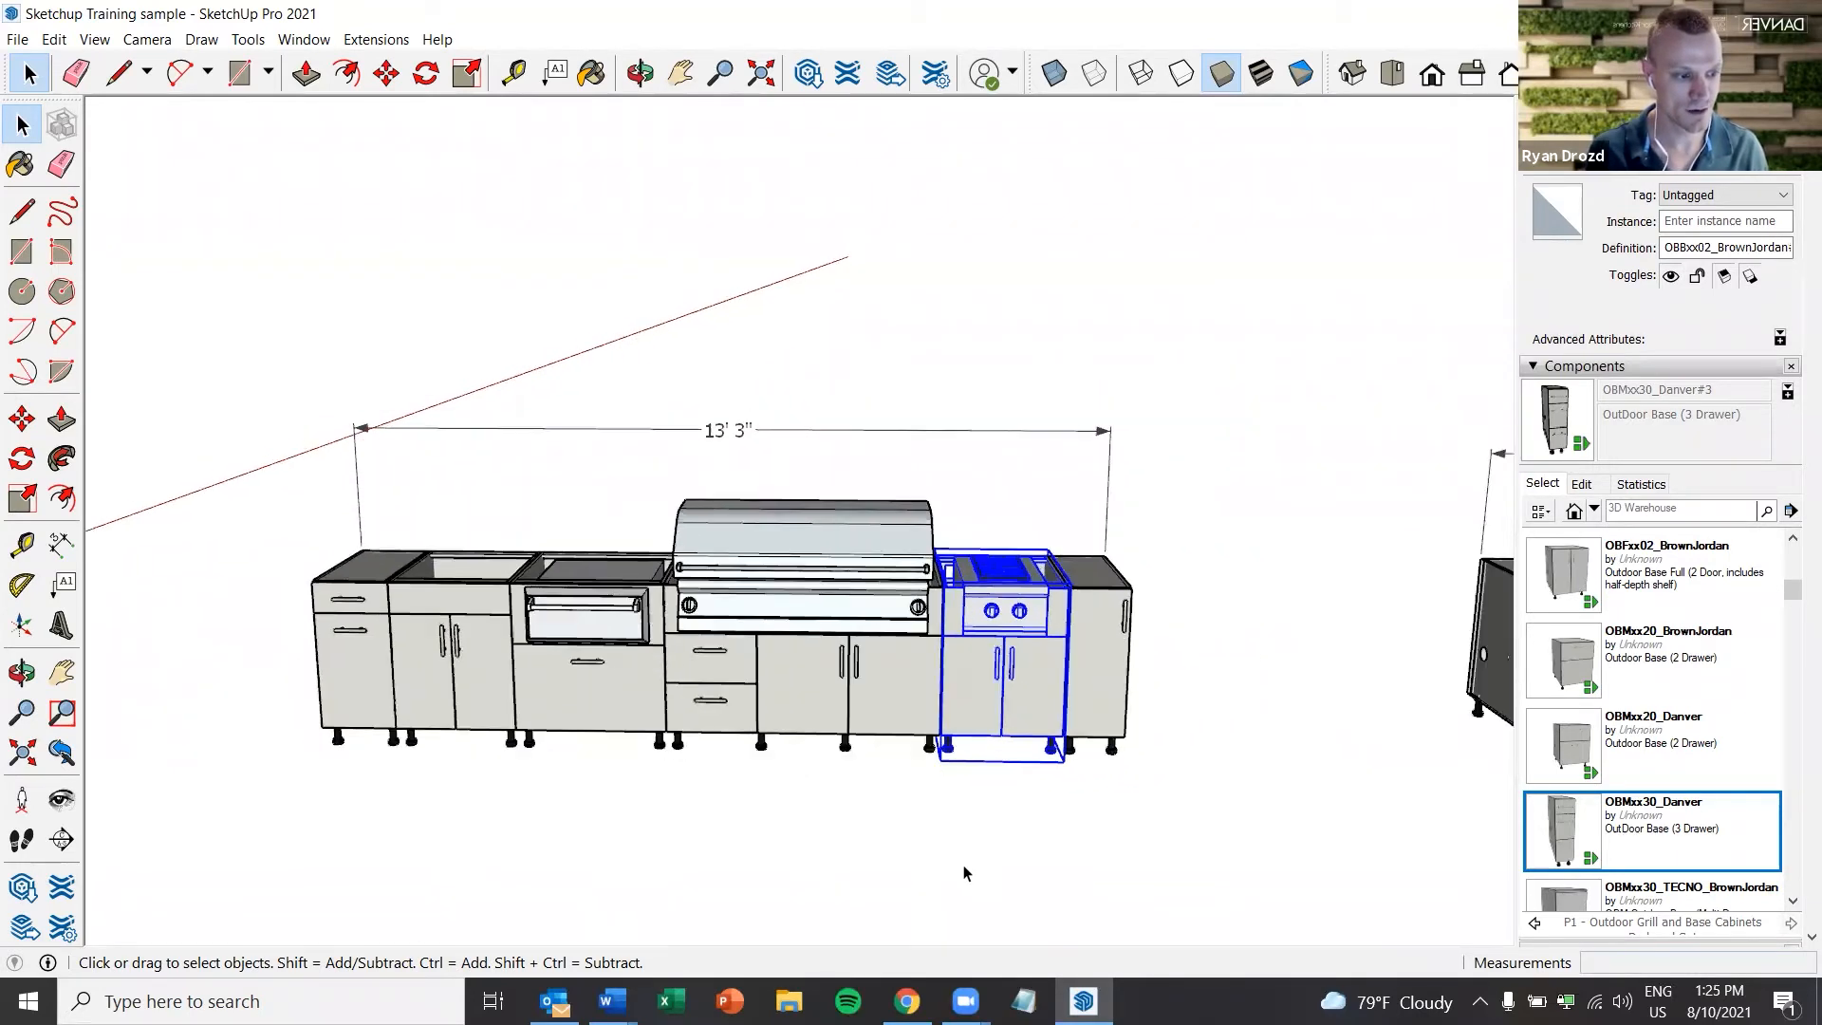
scroll(969, 872, down, 3)
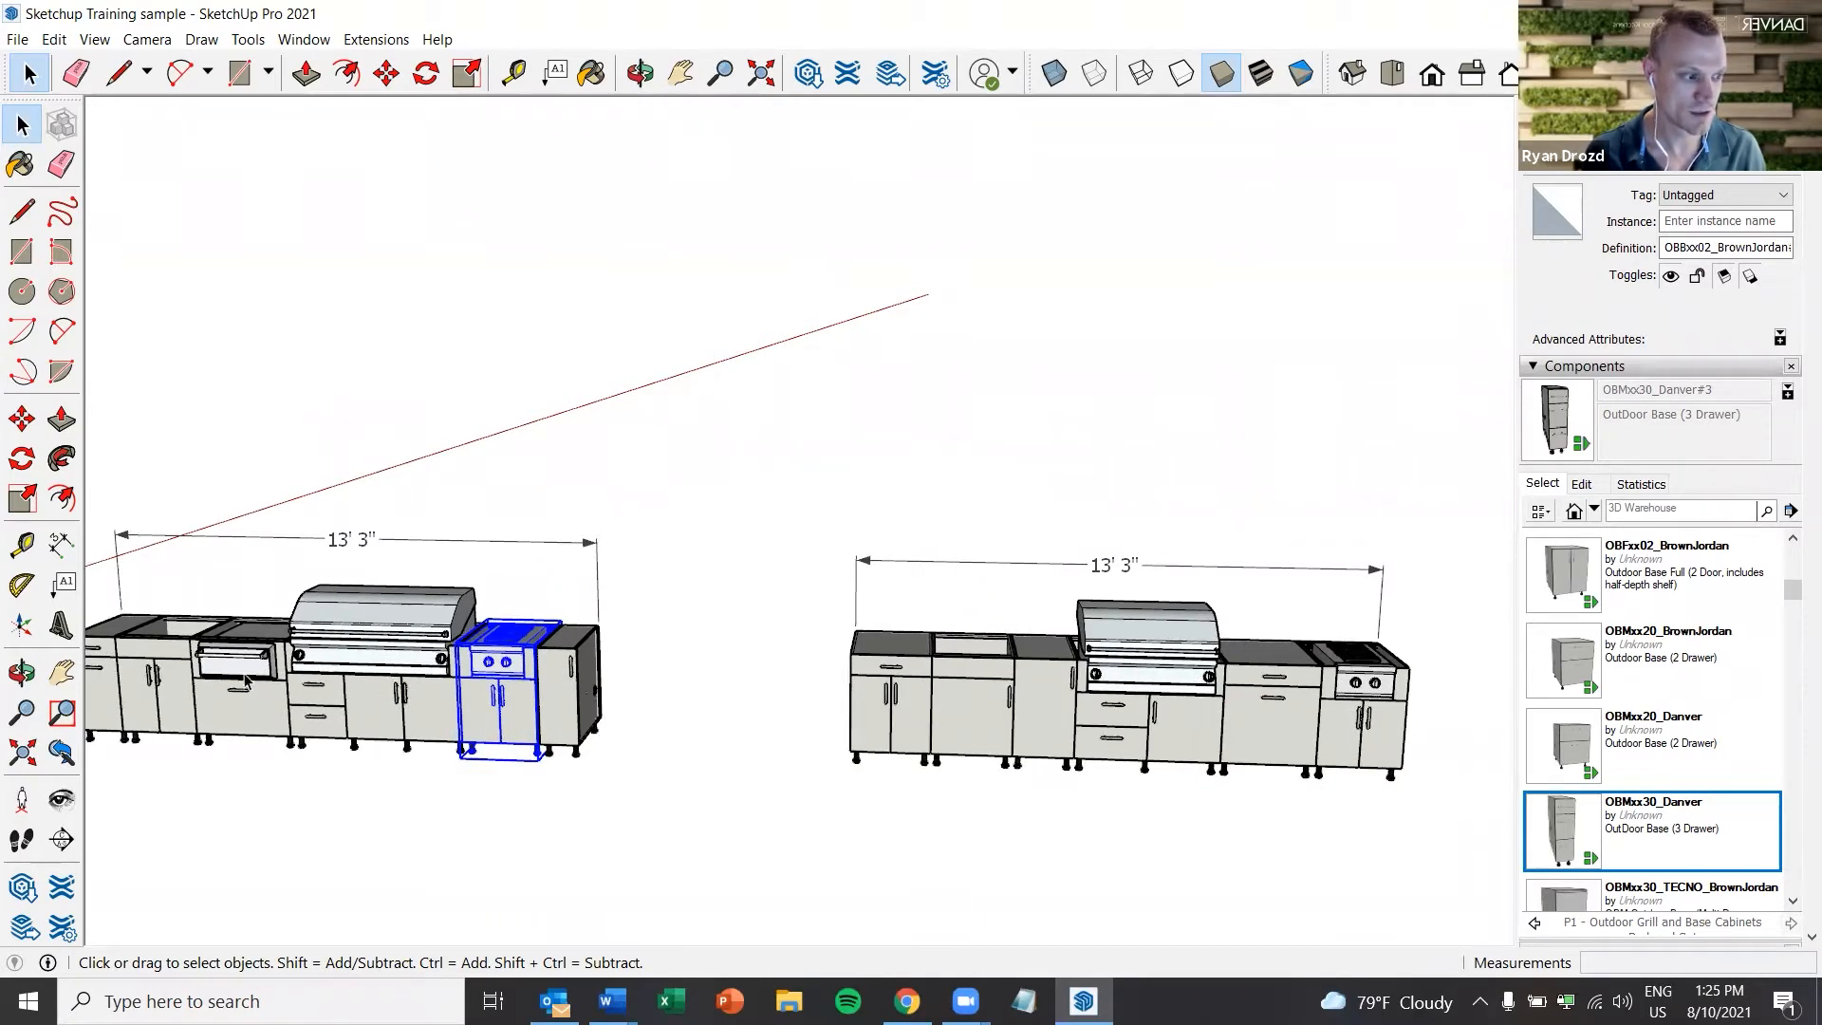
scroll(1030, 775, up, 5)
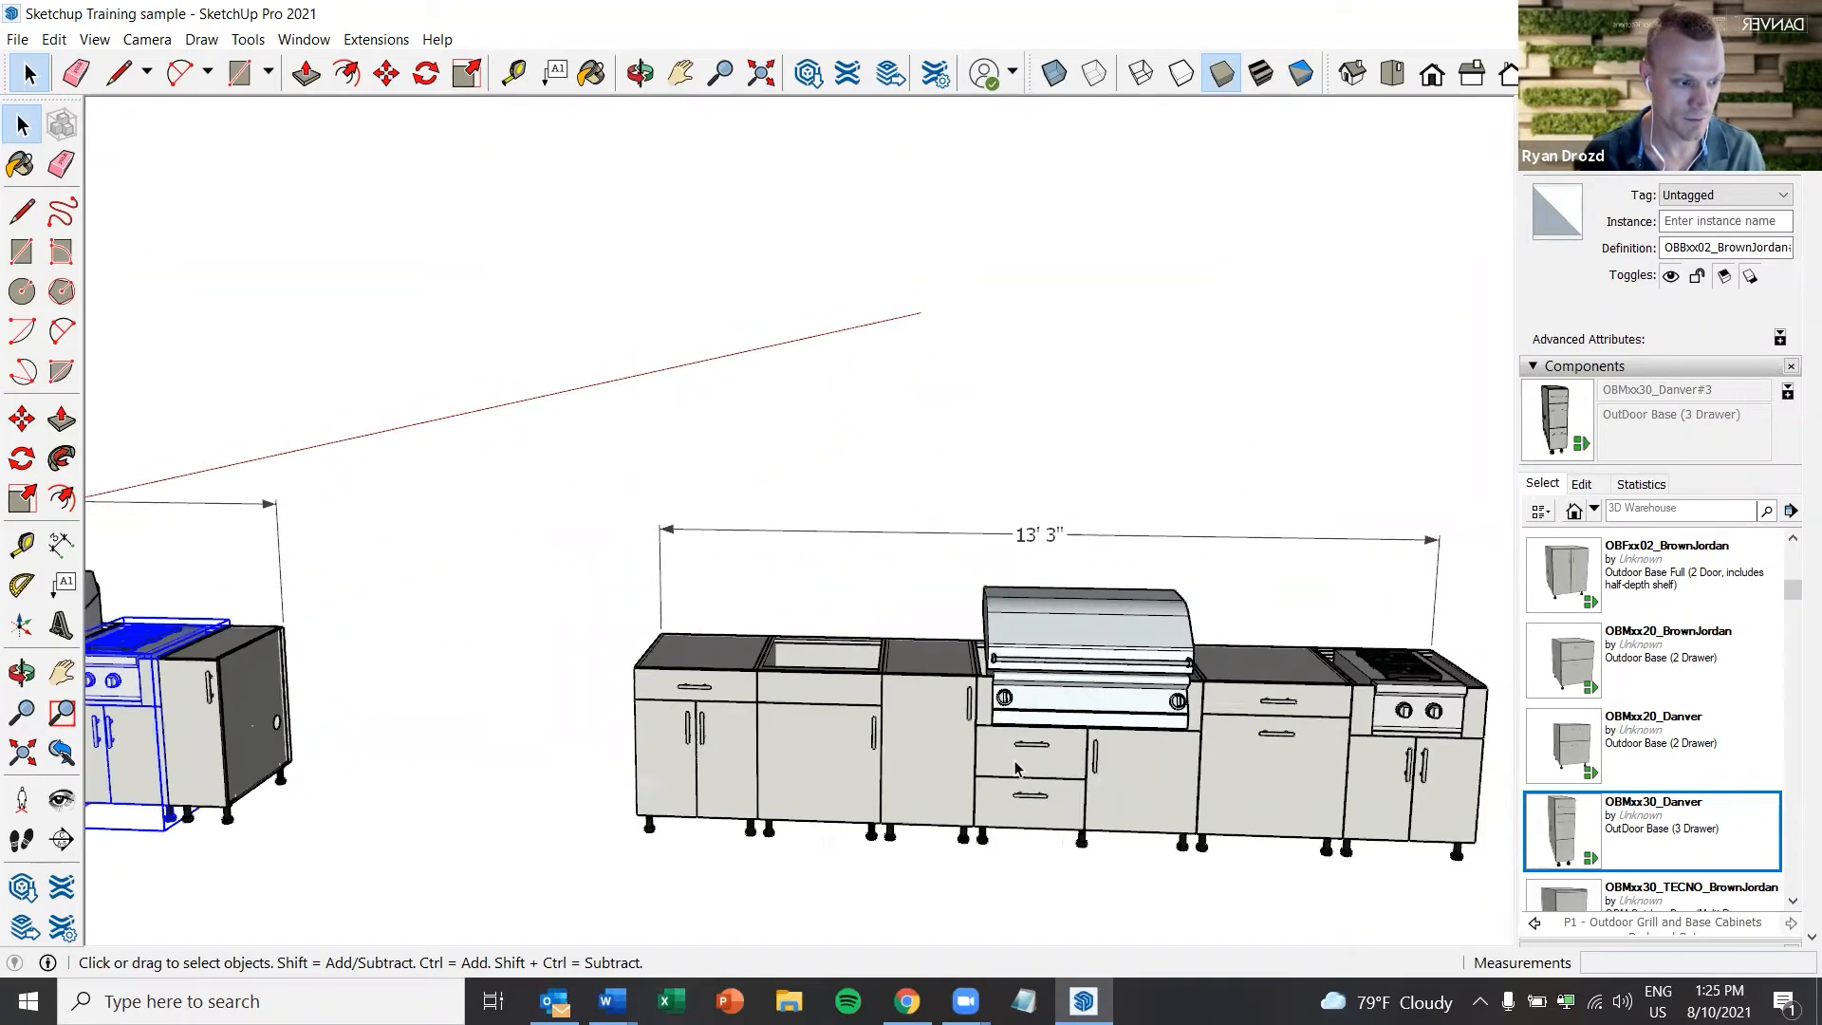
click(866, 748)
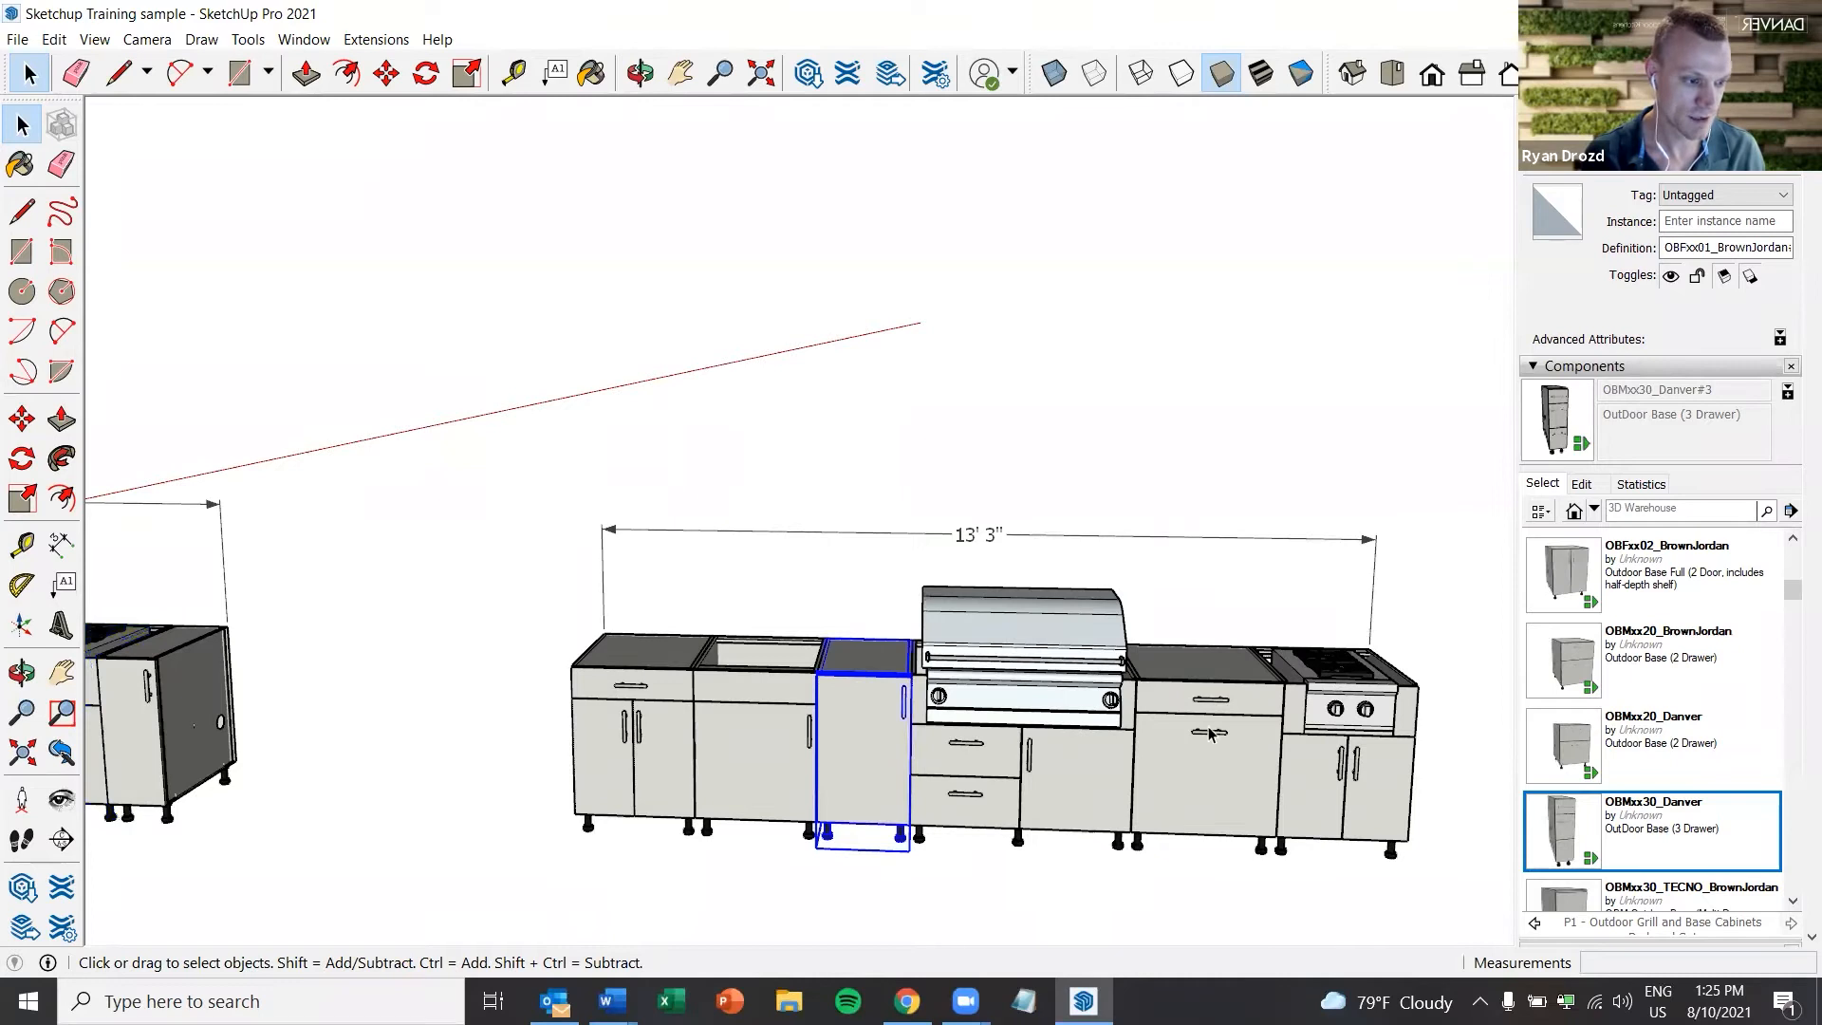
click(1207, 732)
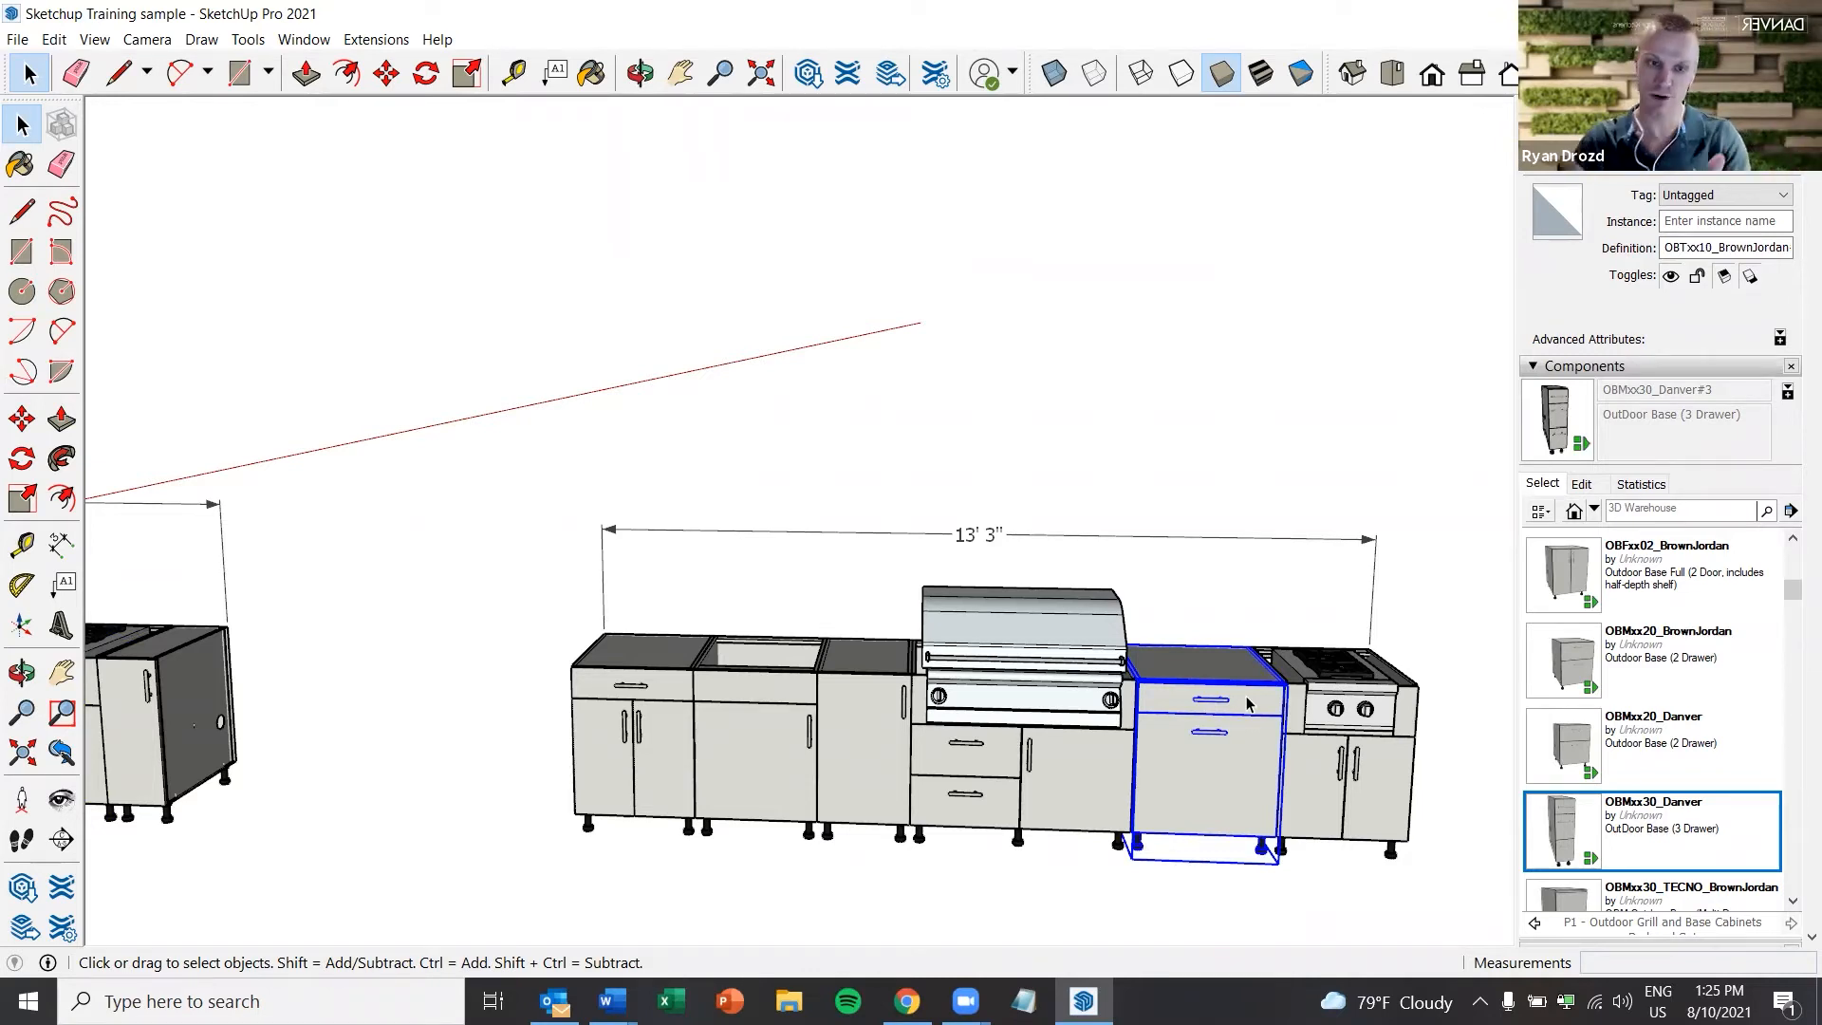
click(1330, 706)
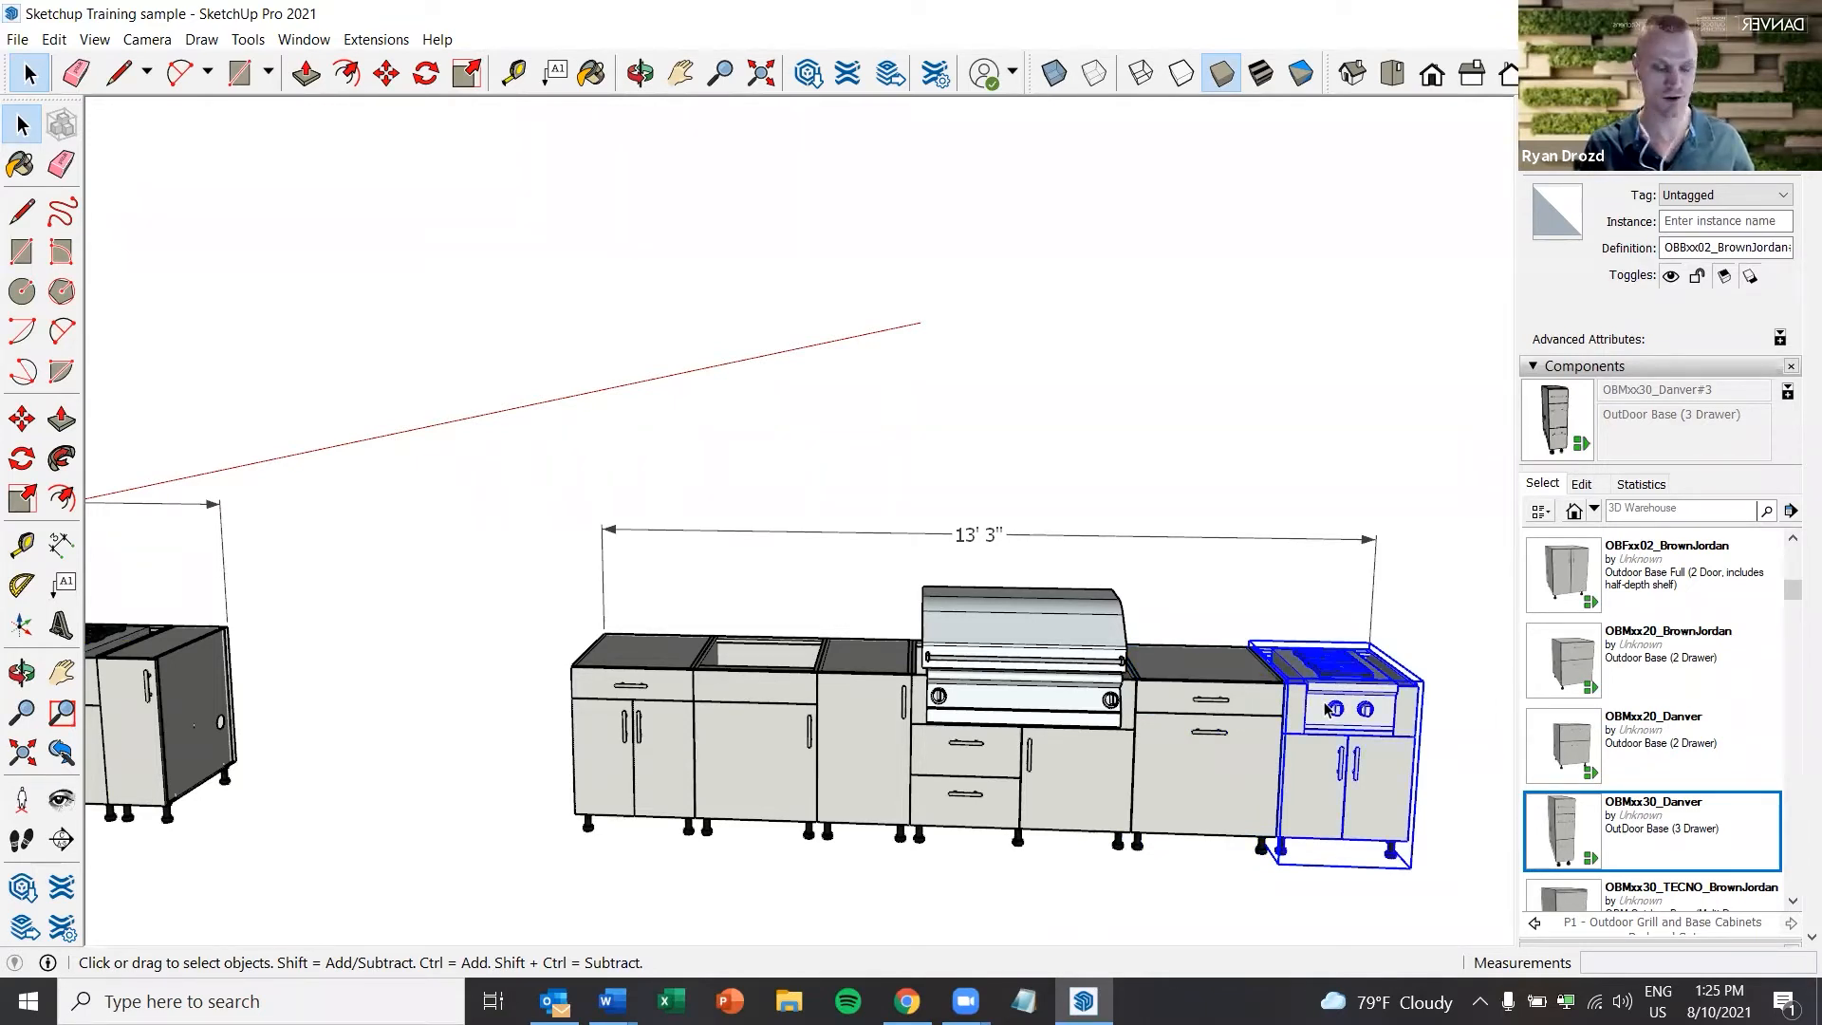
click(1025, 782)
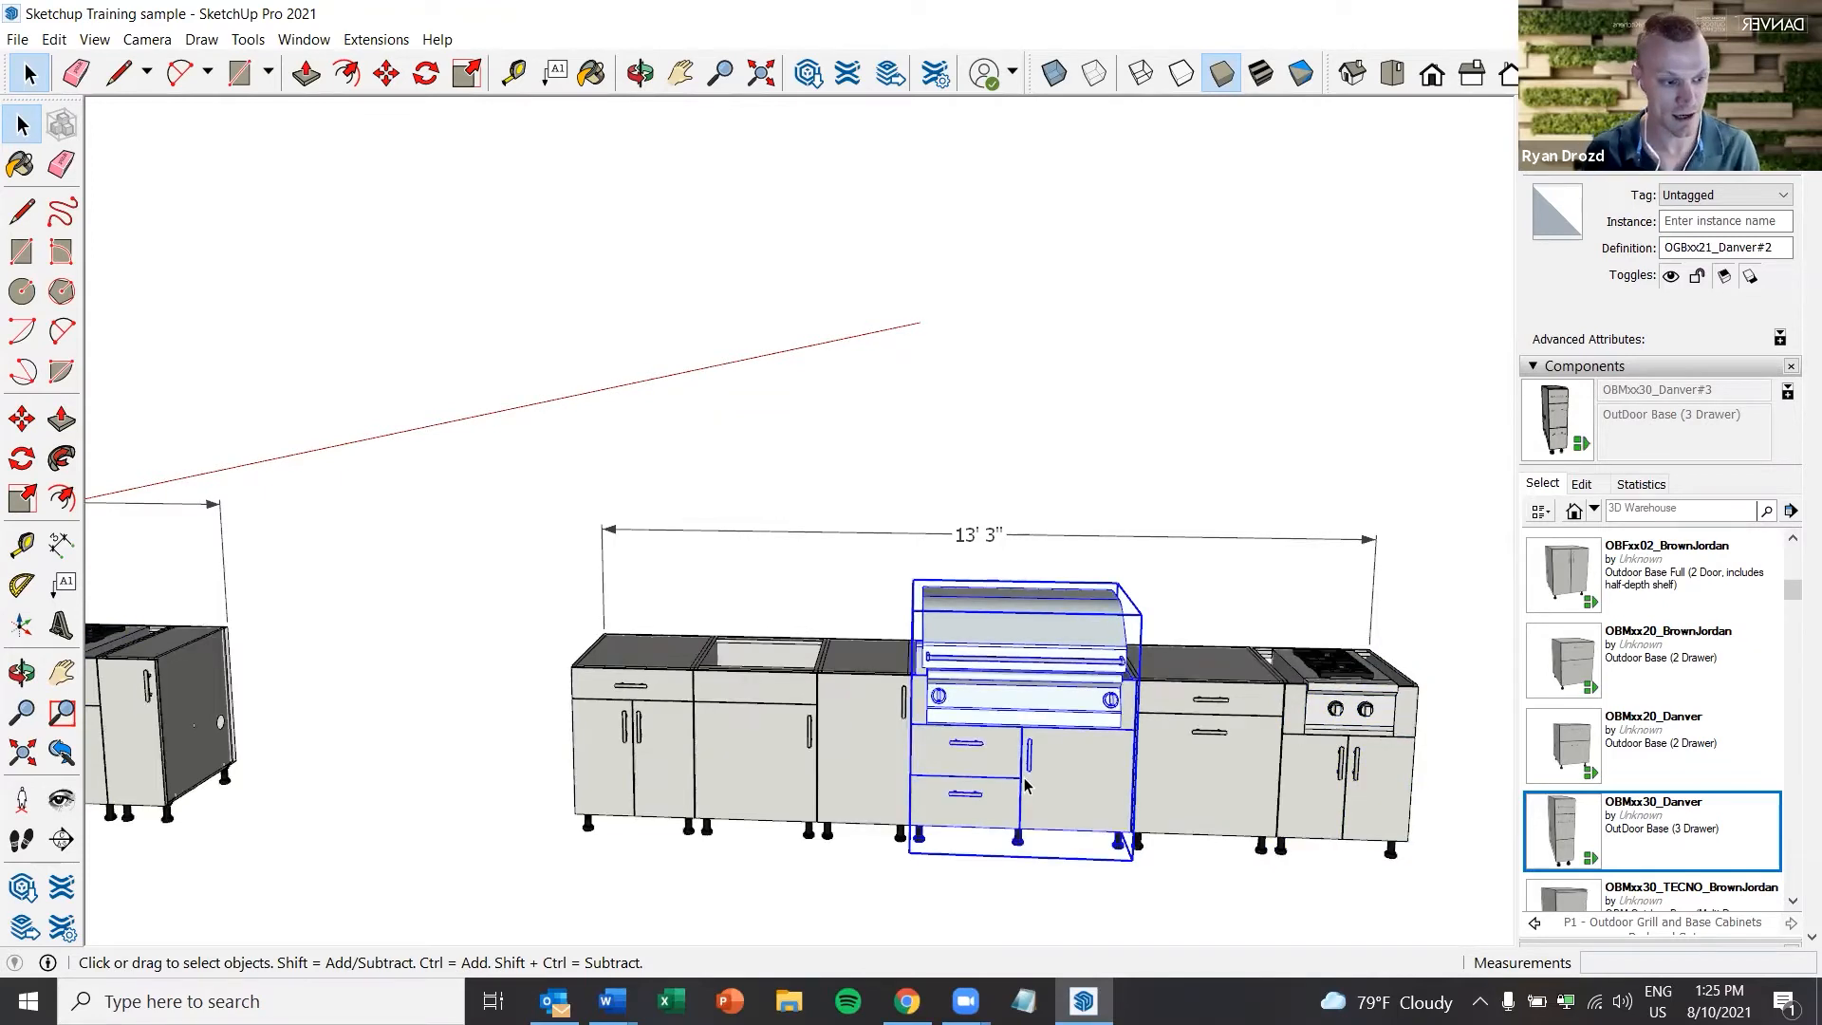
middle_drag(1026, 785, 1055, 791)
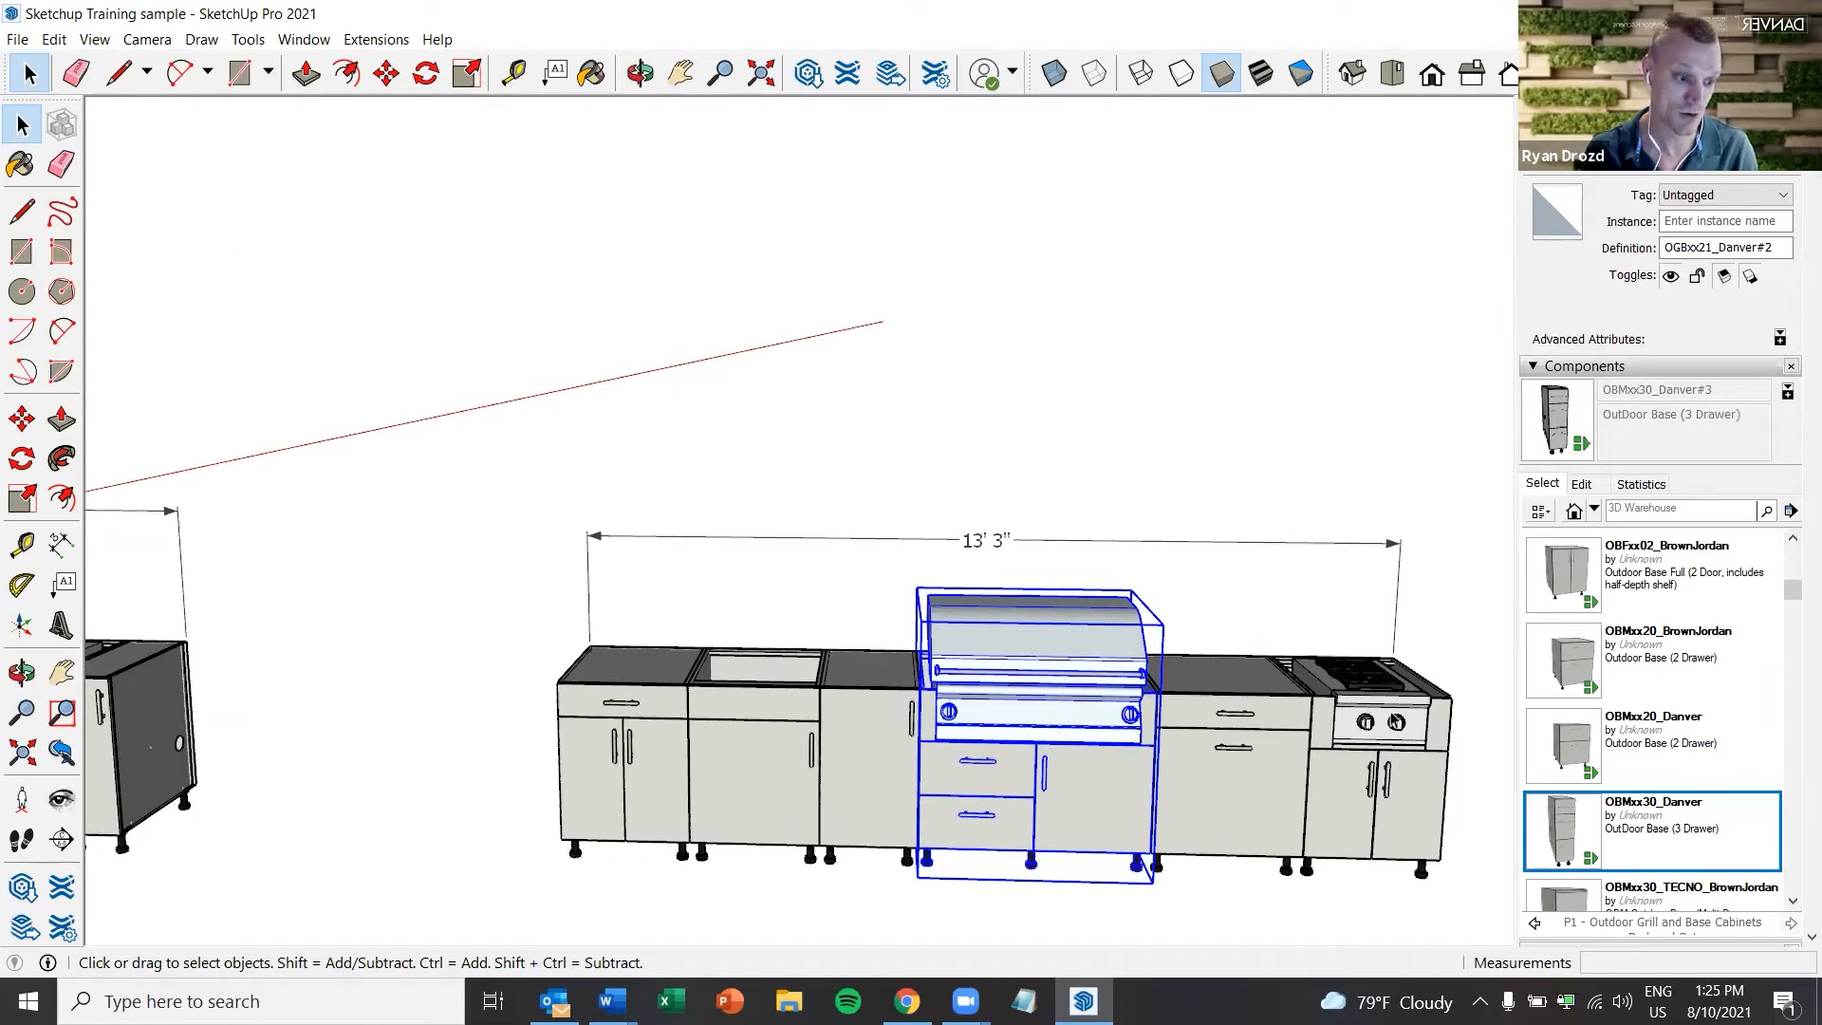
Review the component options of the base trash cabinet beside the grill, then minimize the options window
click(1255, 754)
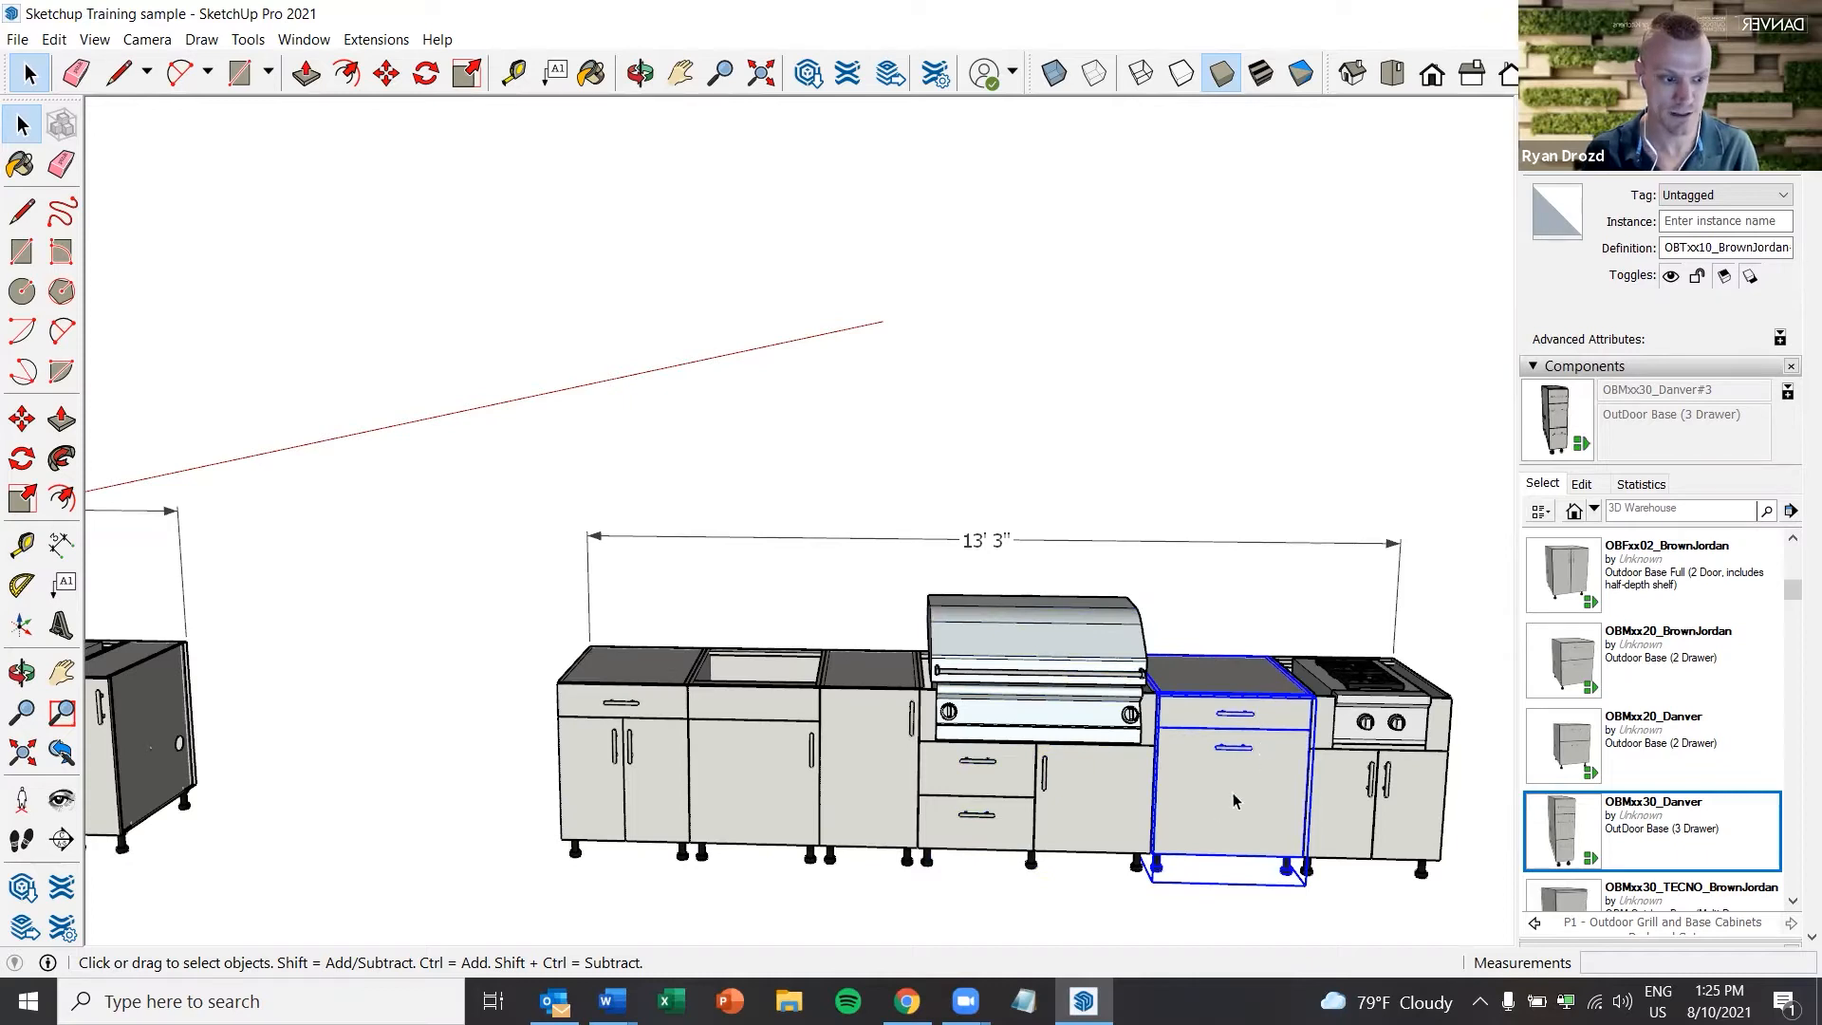
right_click(1260, 754)
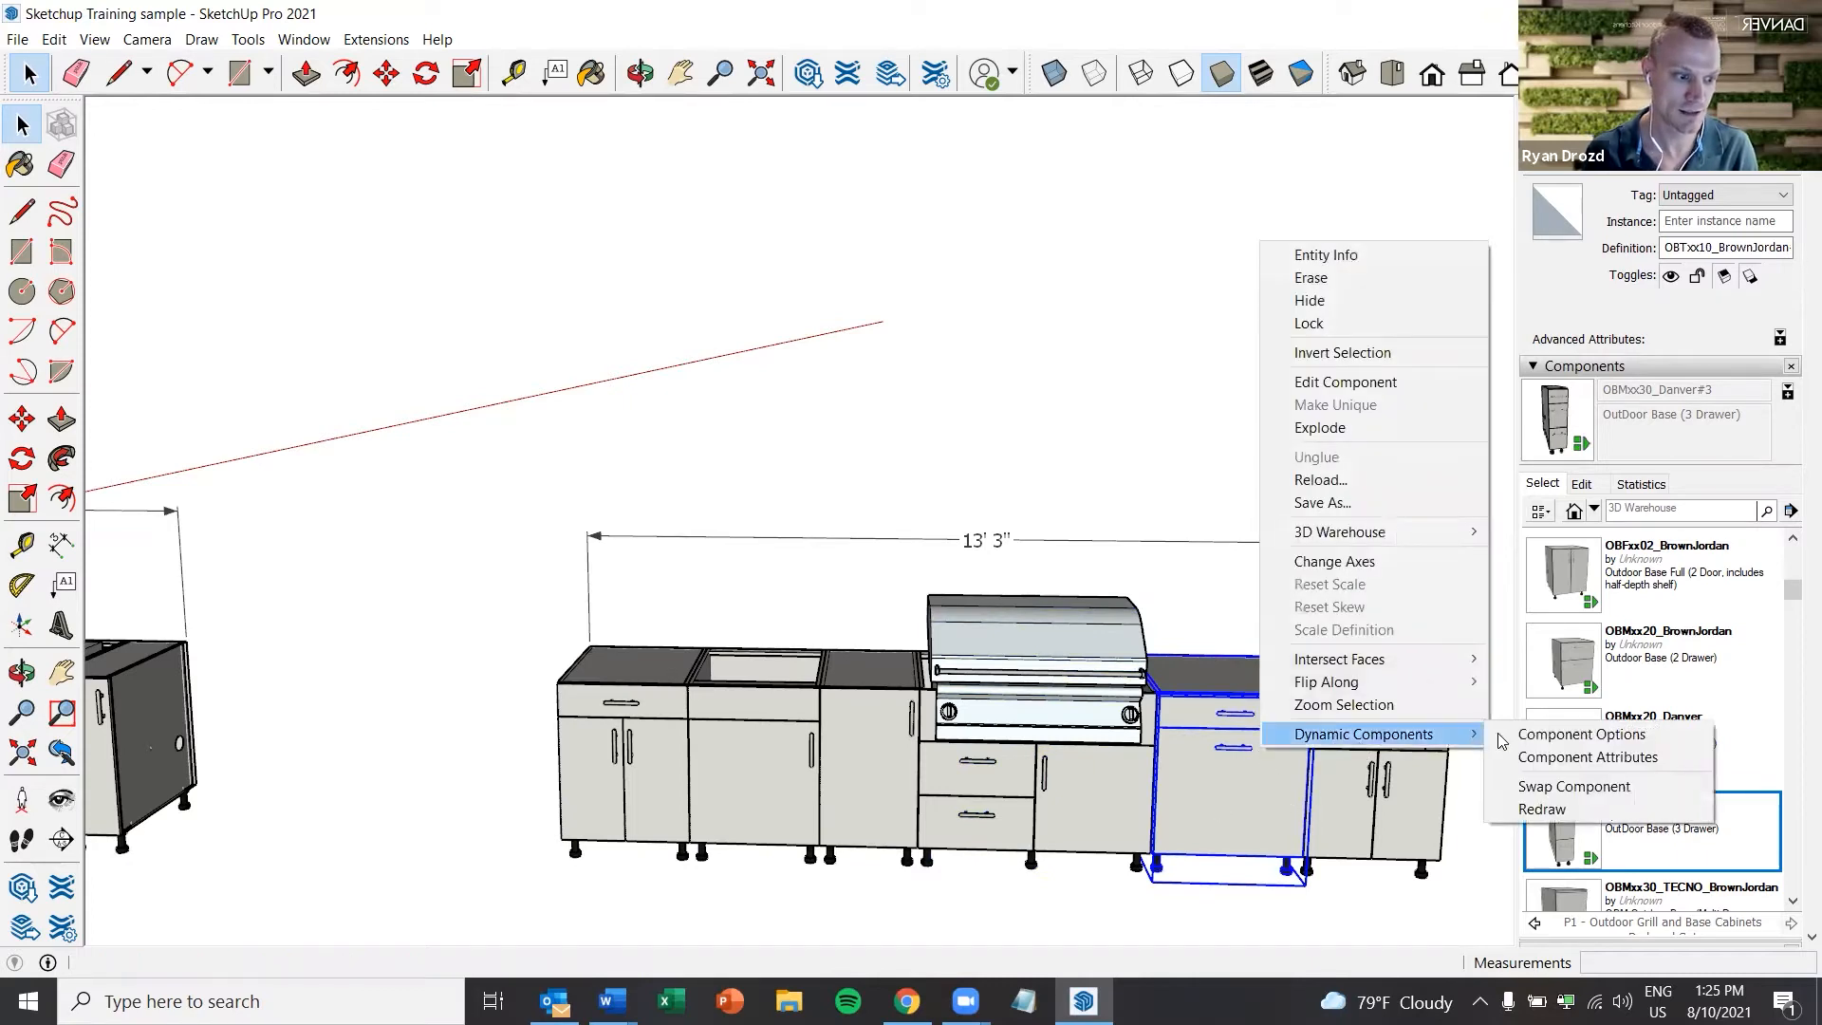
click(1531, 737)
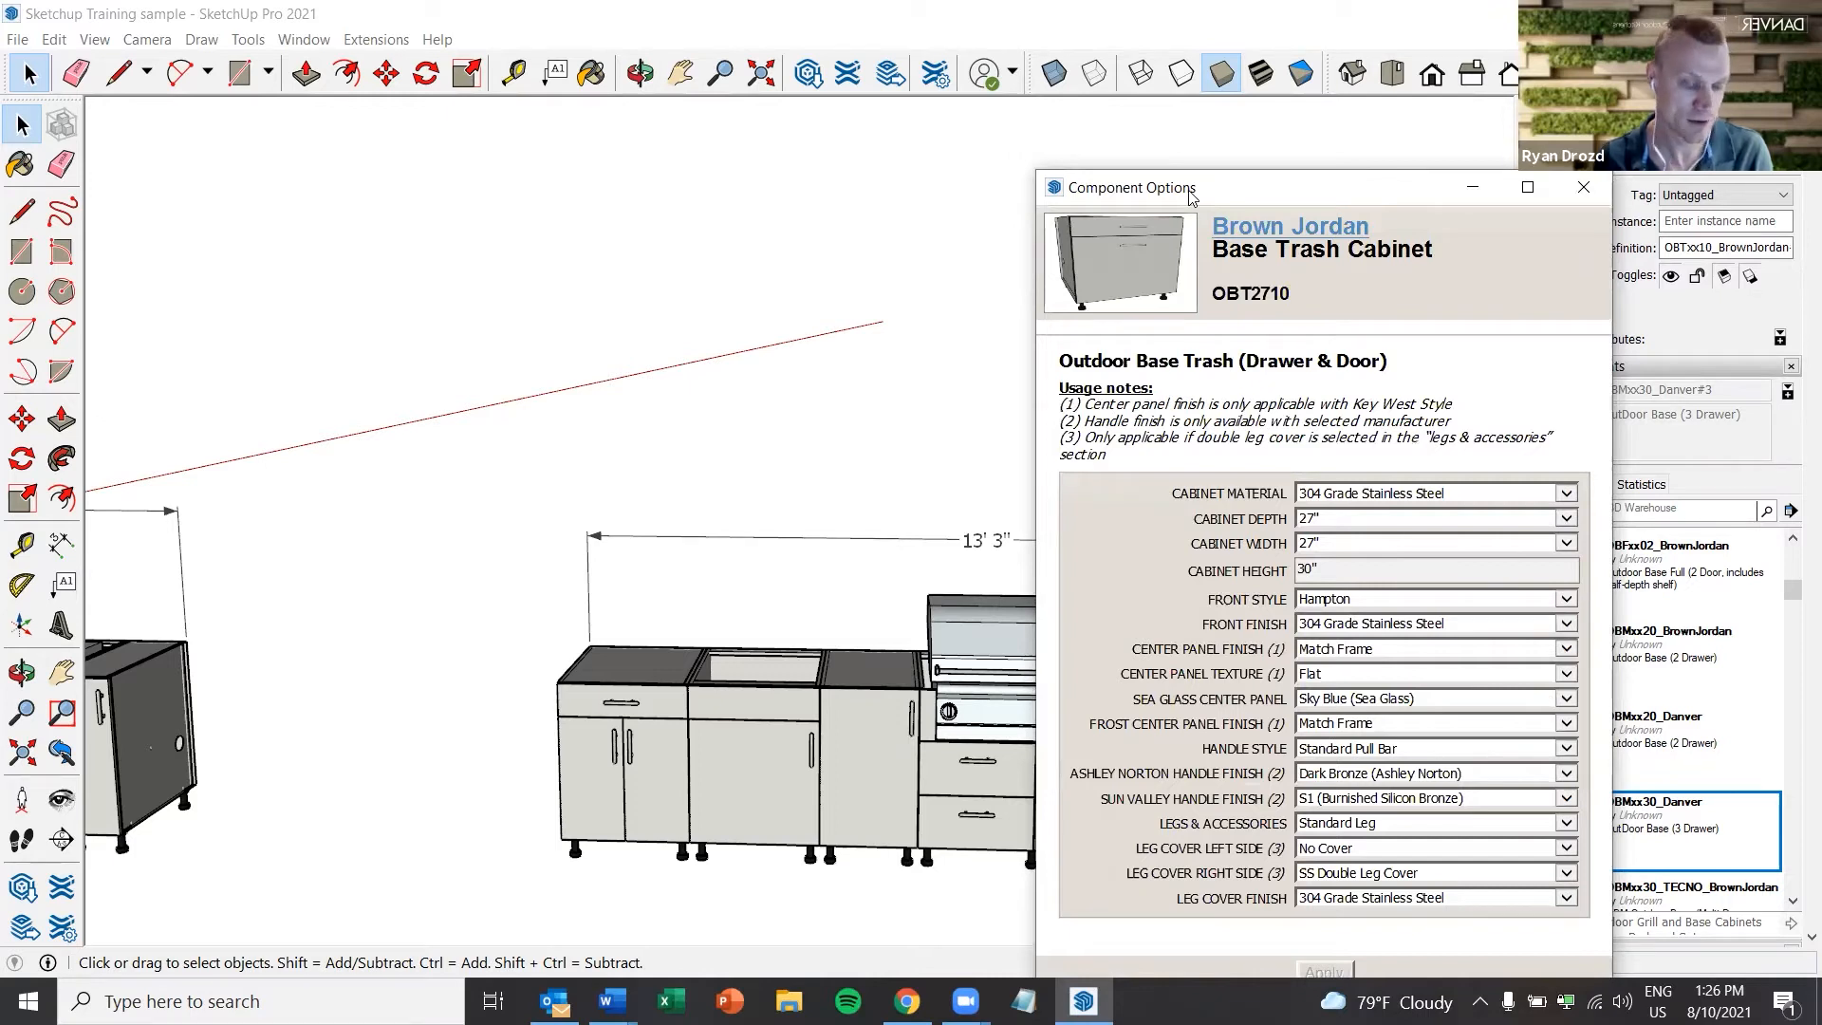
drag(1189, 191, 320, 122)
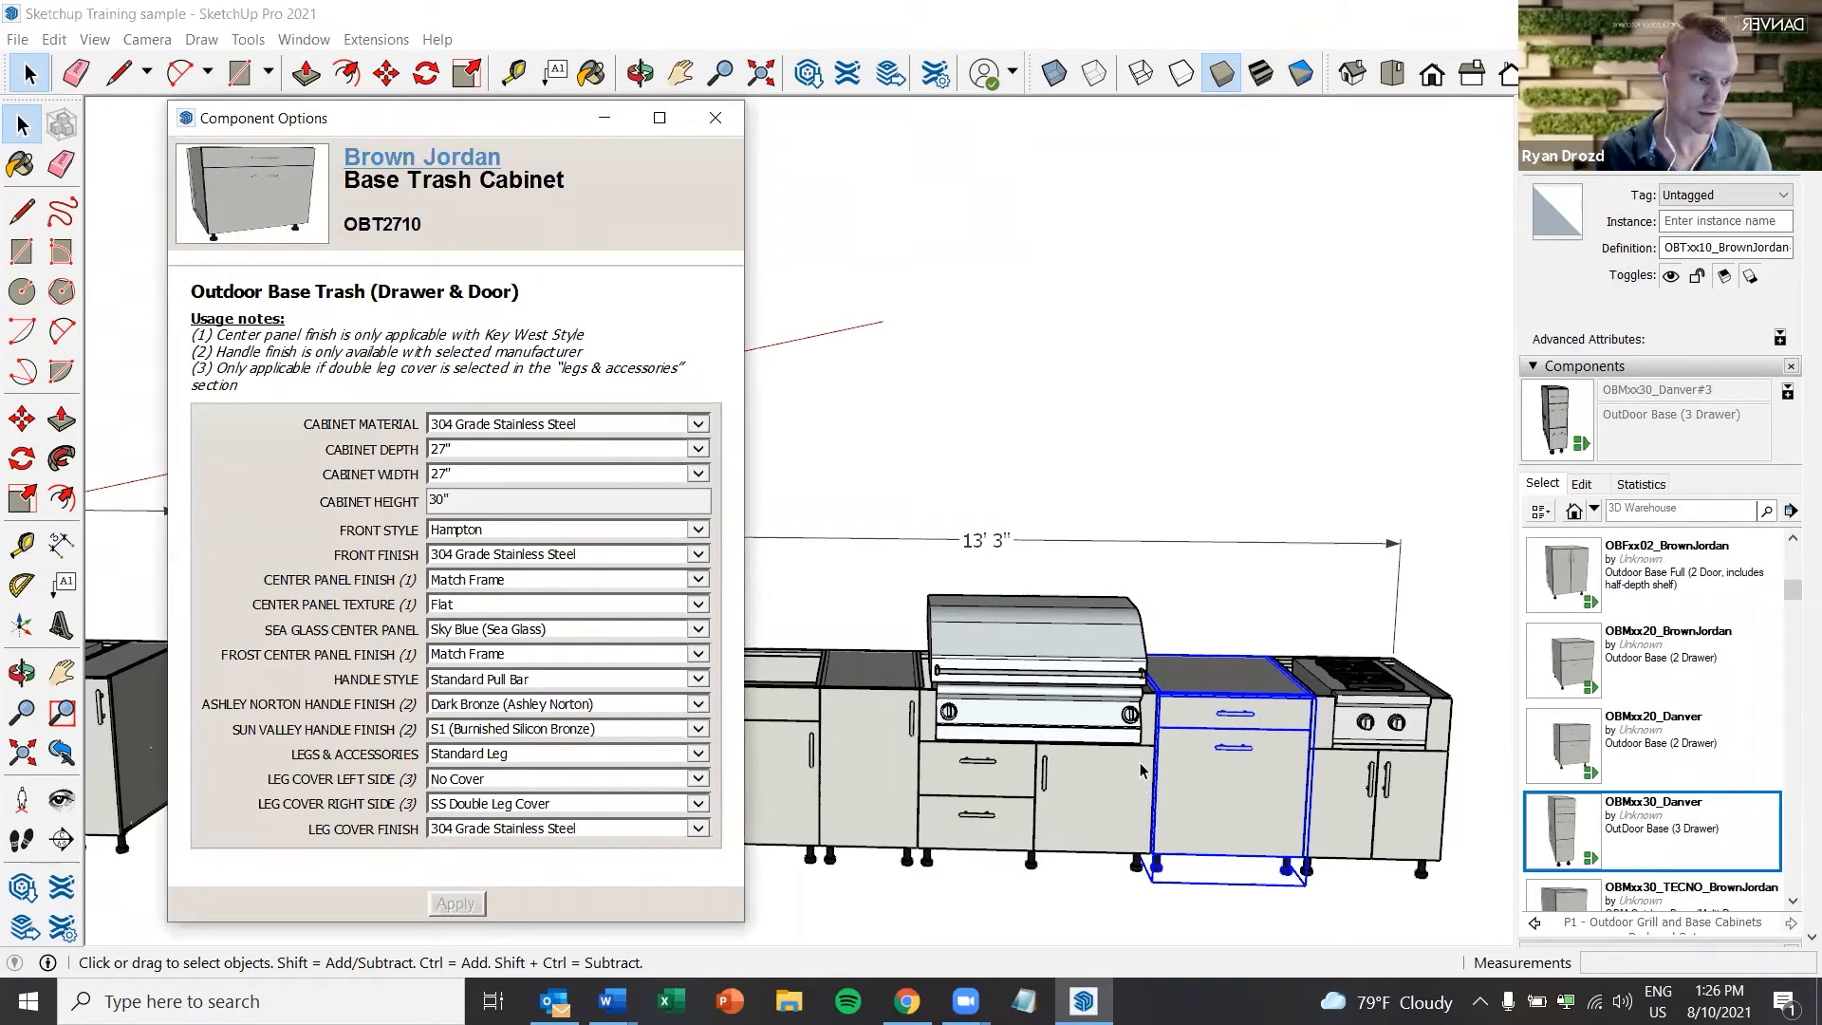
click(604, 121)
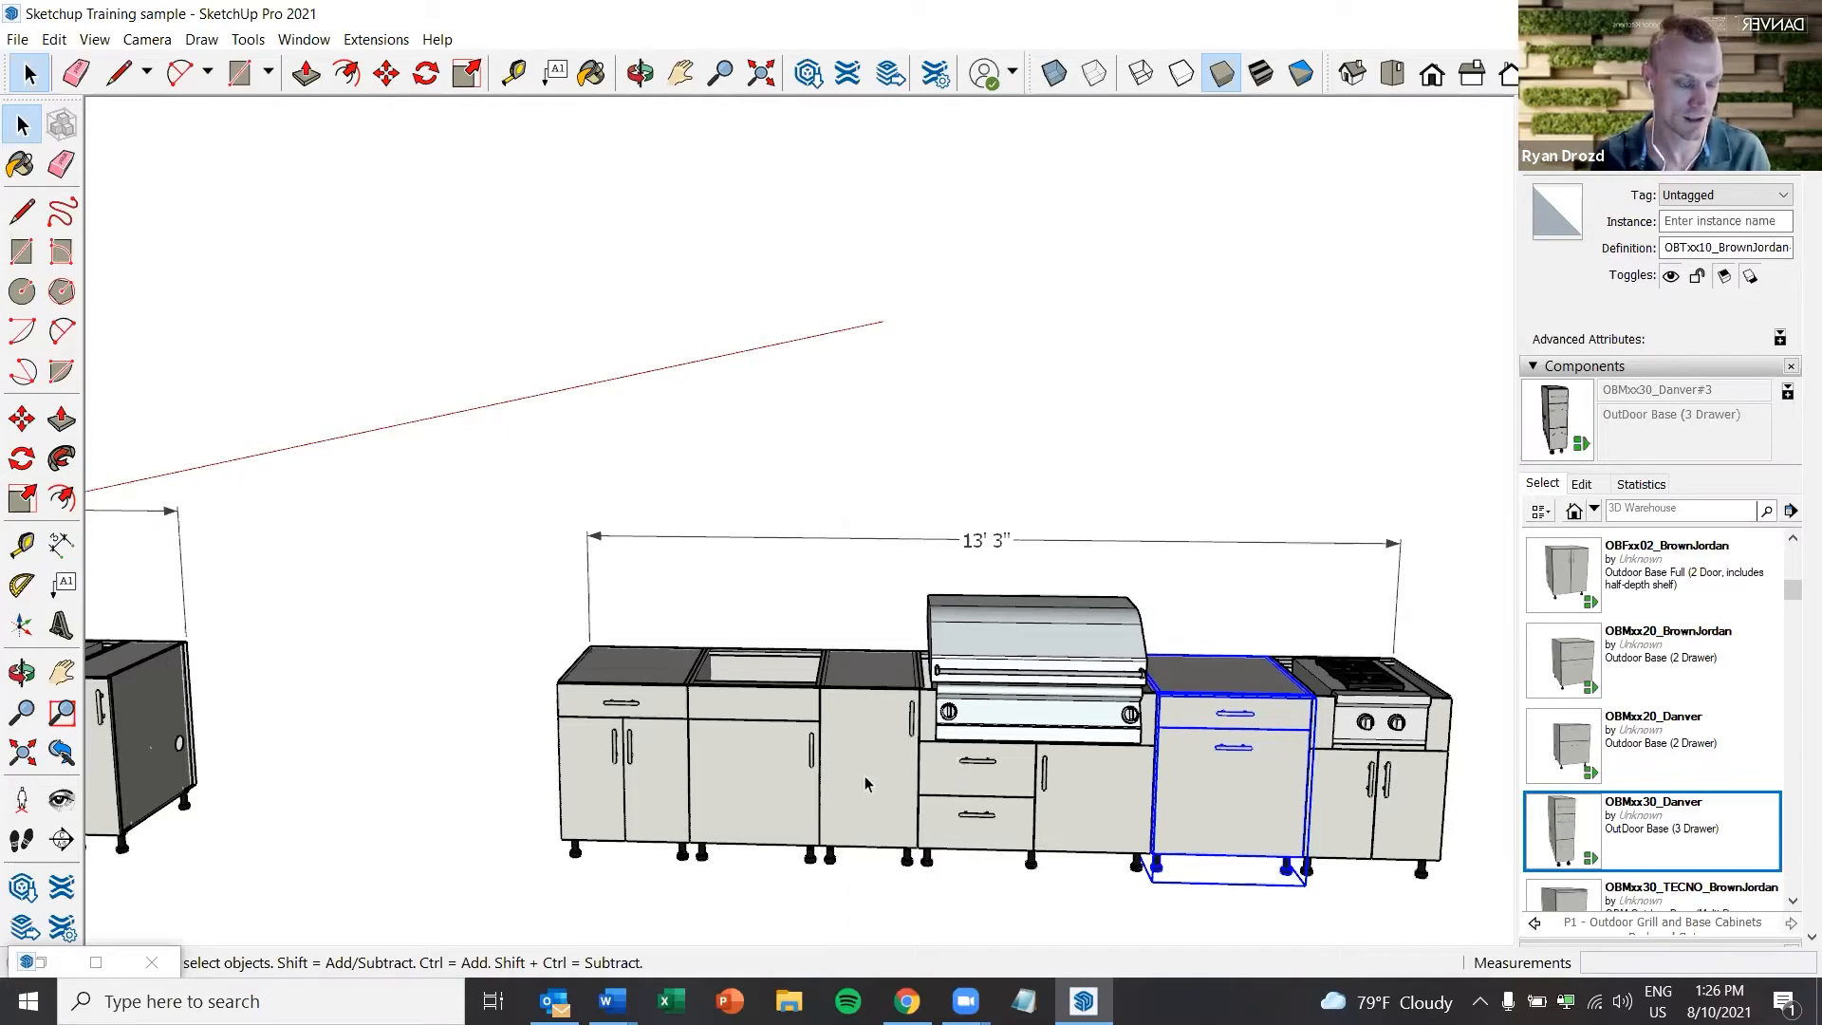
Examine the refrigerator end of the L-shaped kitchen from front and back, selecting its refrigerator side panel
scroll(881, 786, down, 1)
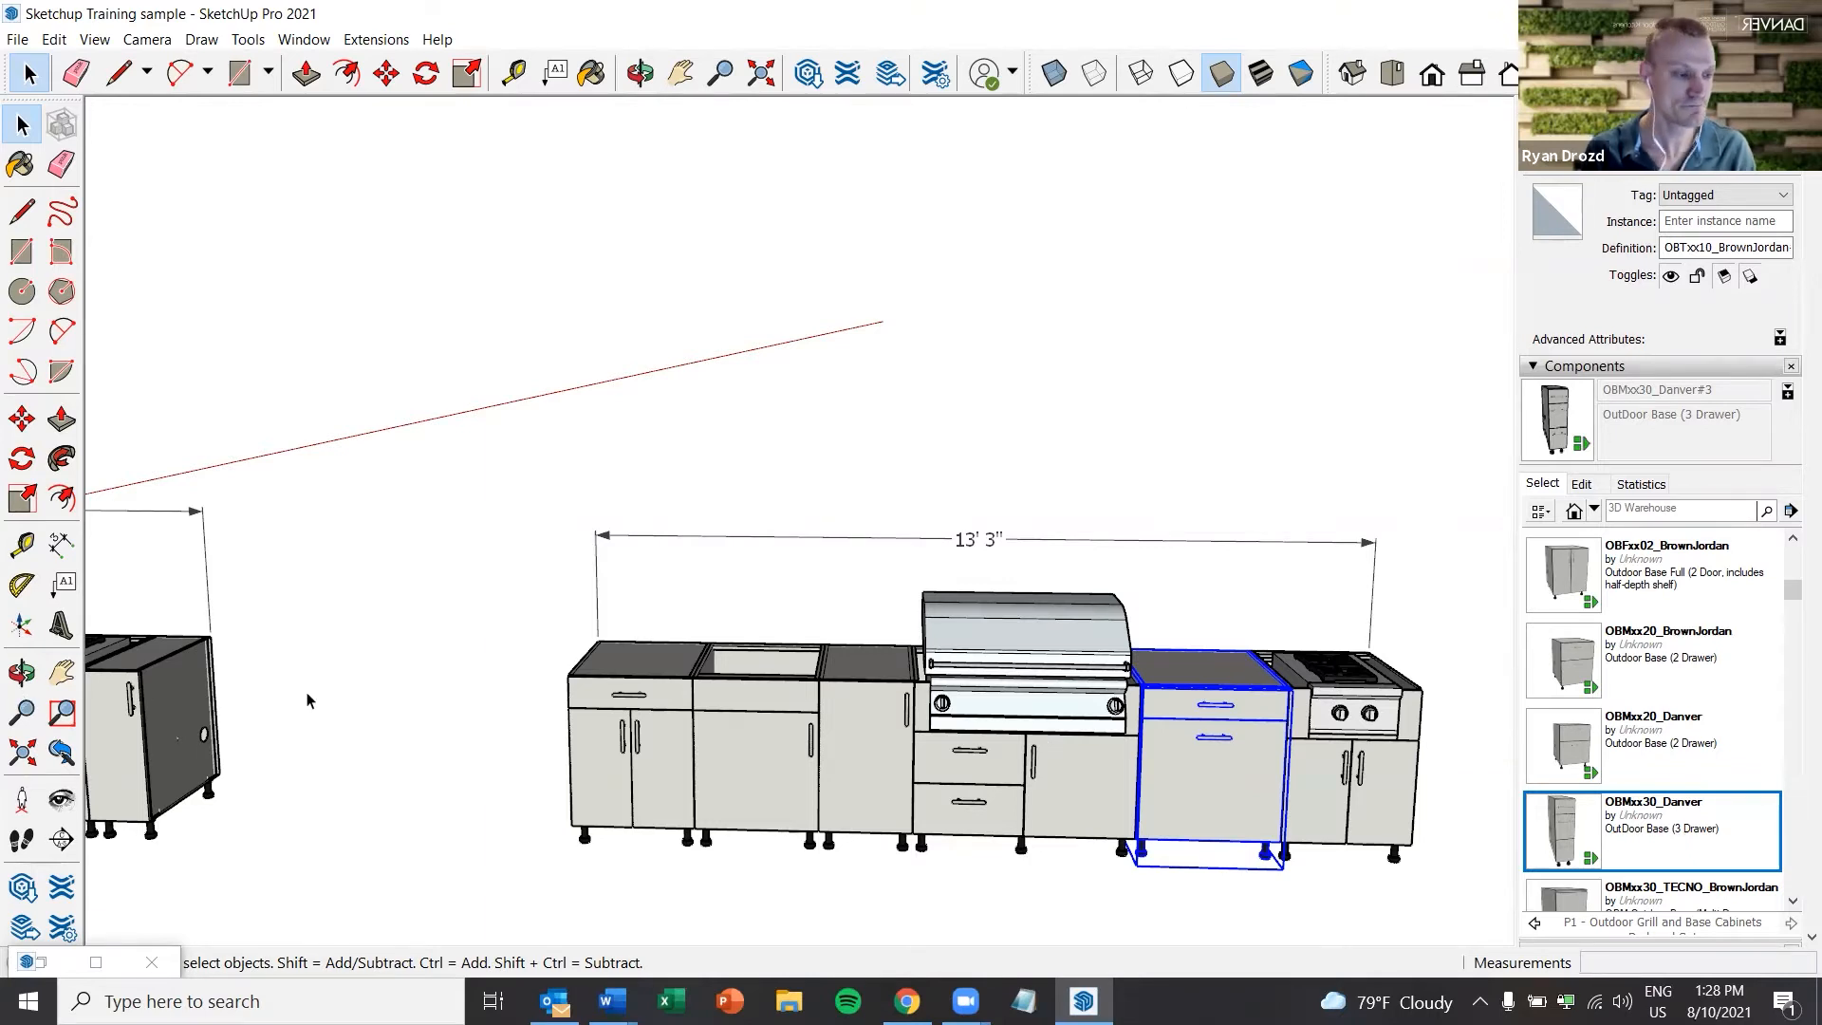
scroll(411, 764, down, 8)
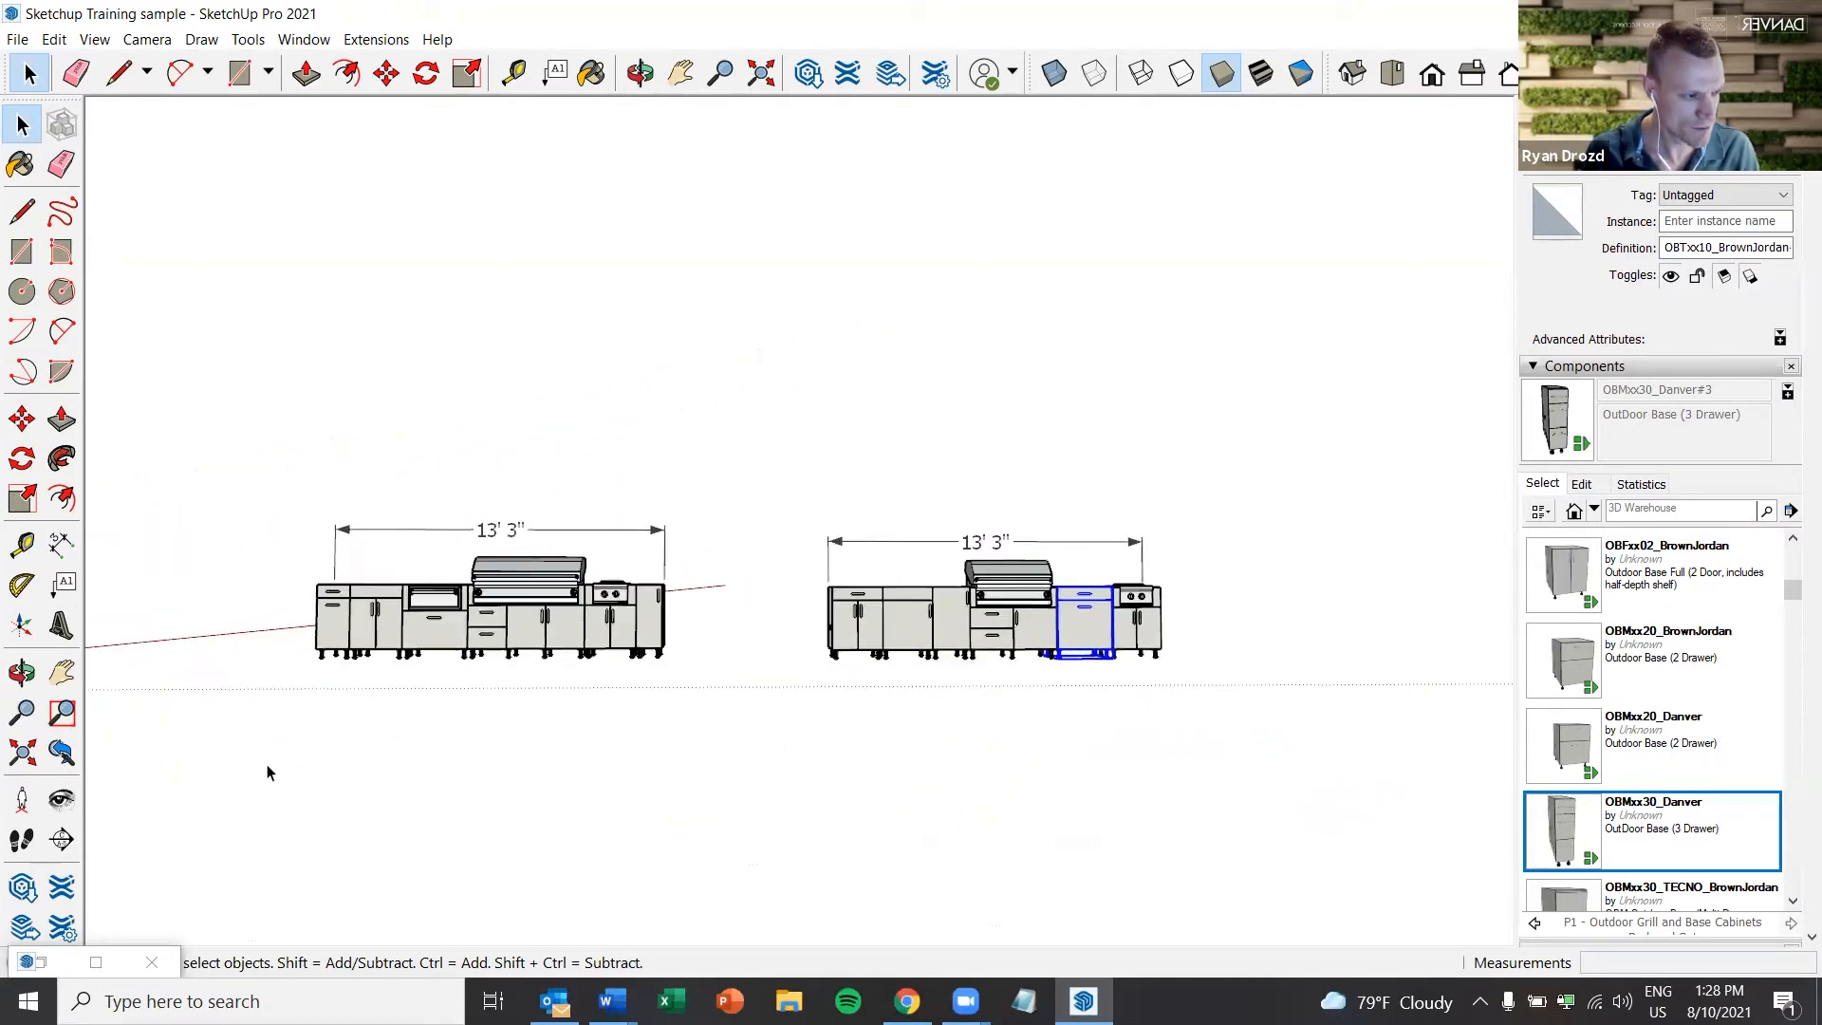
mouse_move(263, 768)
middle_down()
mouse_move(232, 754)
mouse_move(256, 767)
middle_up()
scroll(255, 762, up, 3)
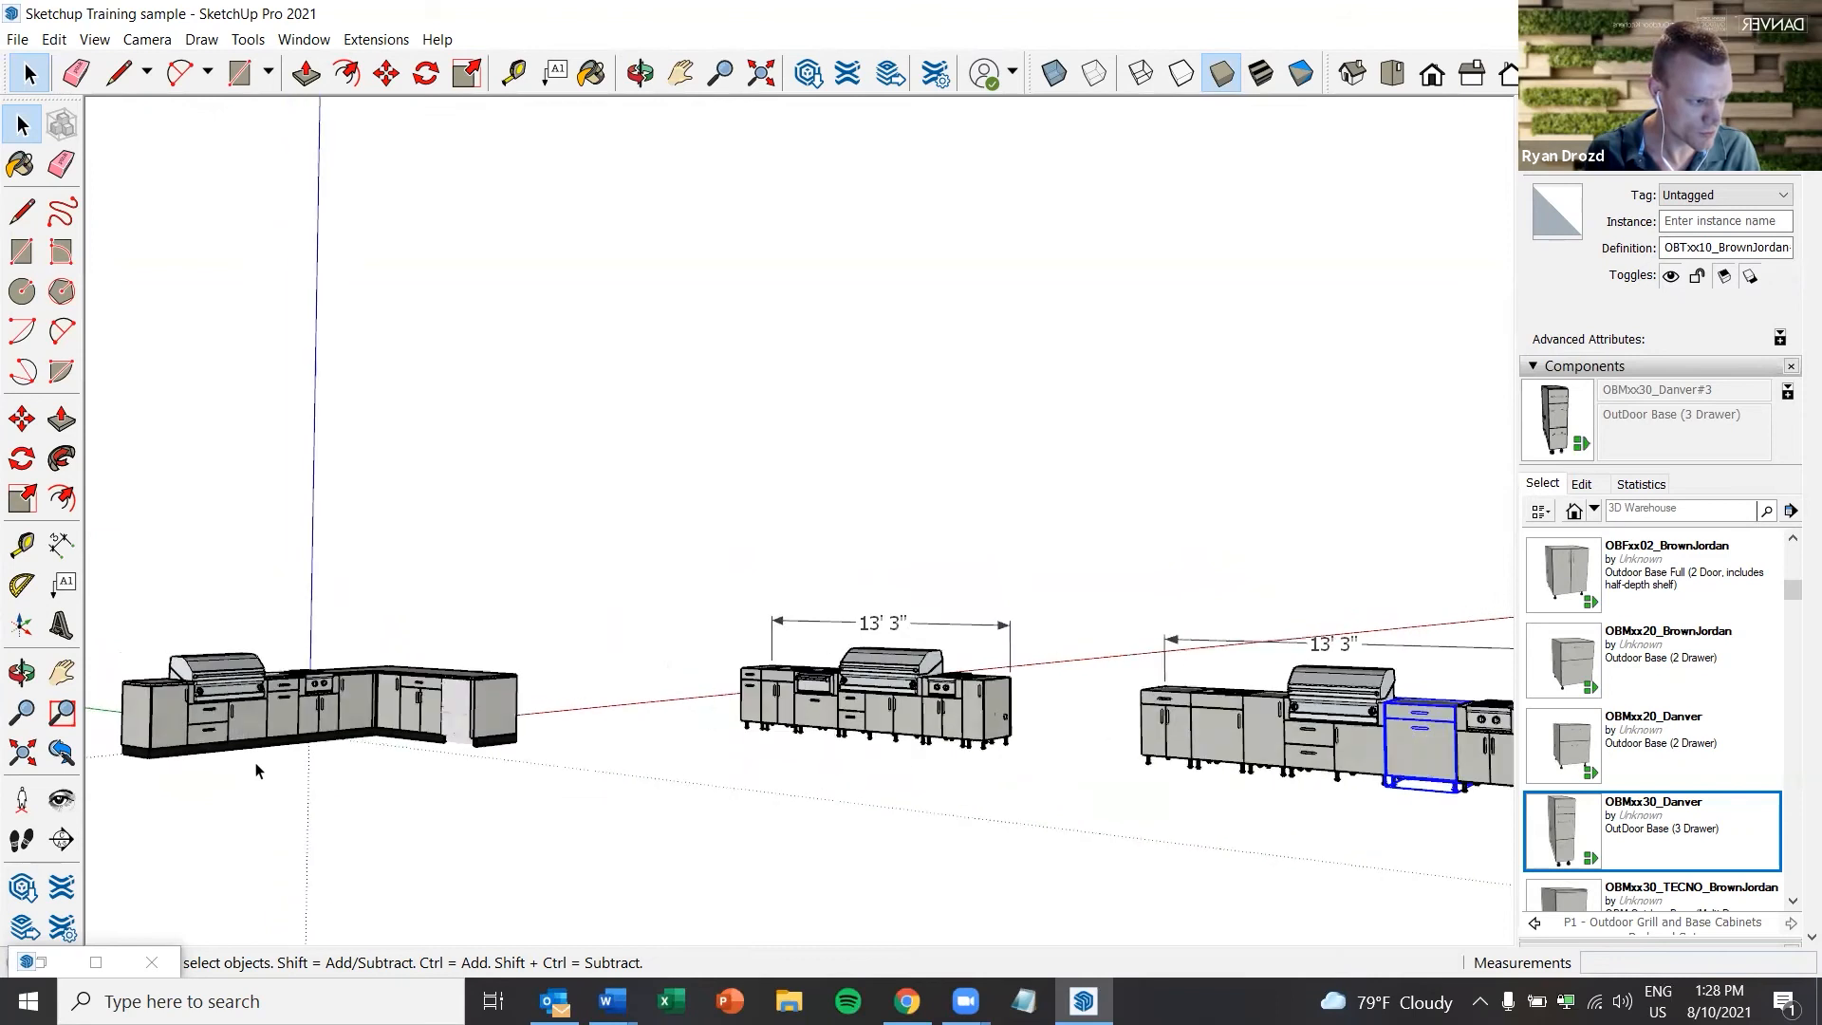
scroll(270, 769, up, 8)
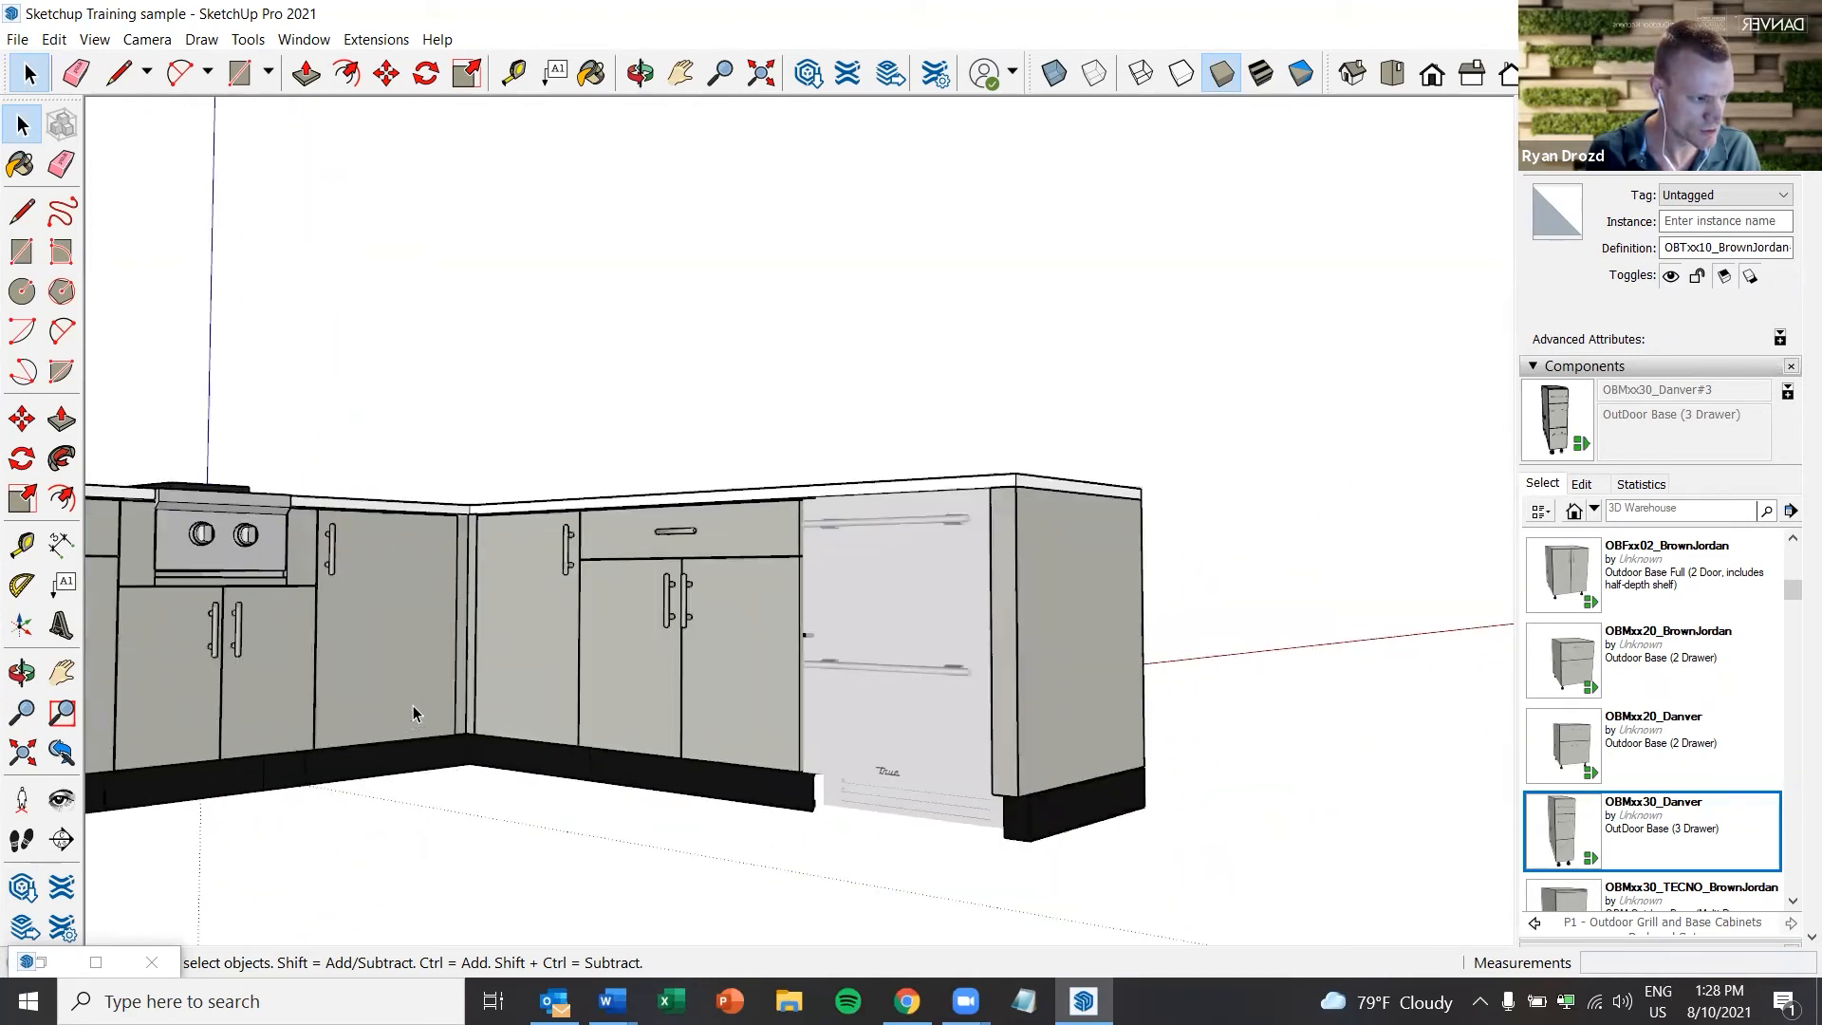
scroll(742, 713, up, 3)
scroll(744, 712, down, 5)
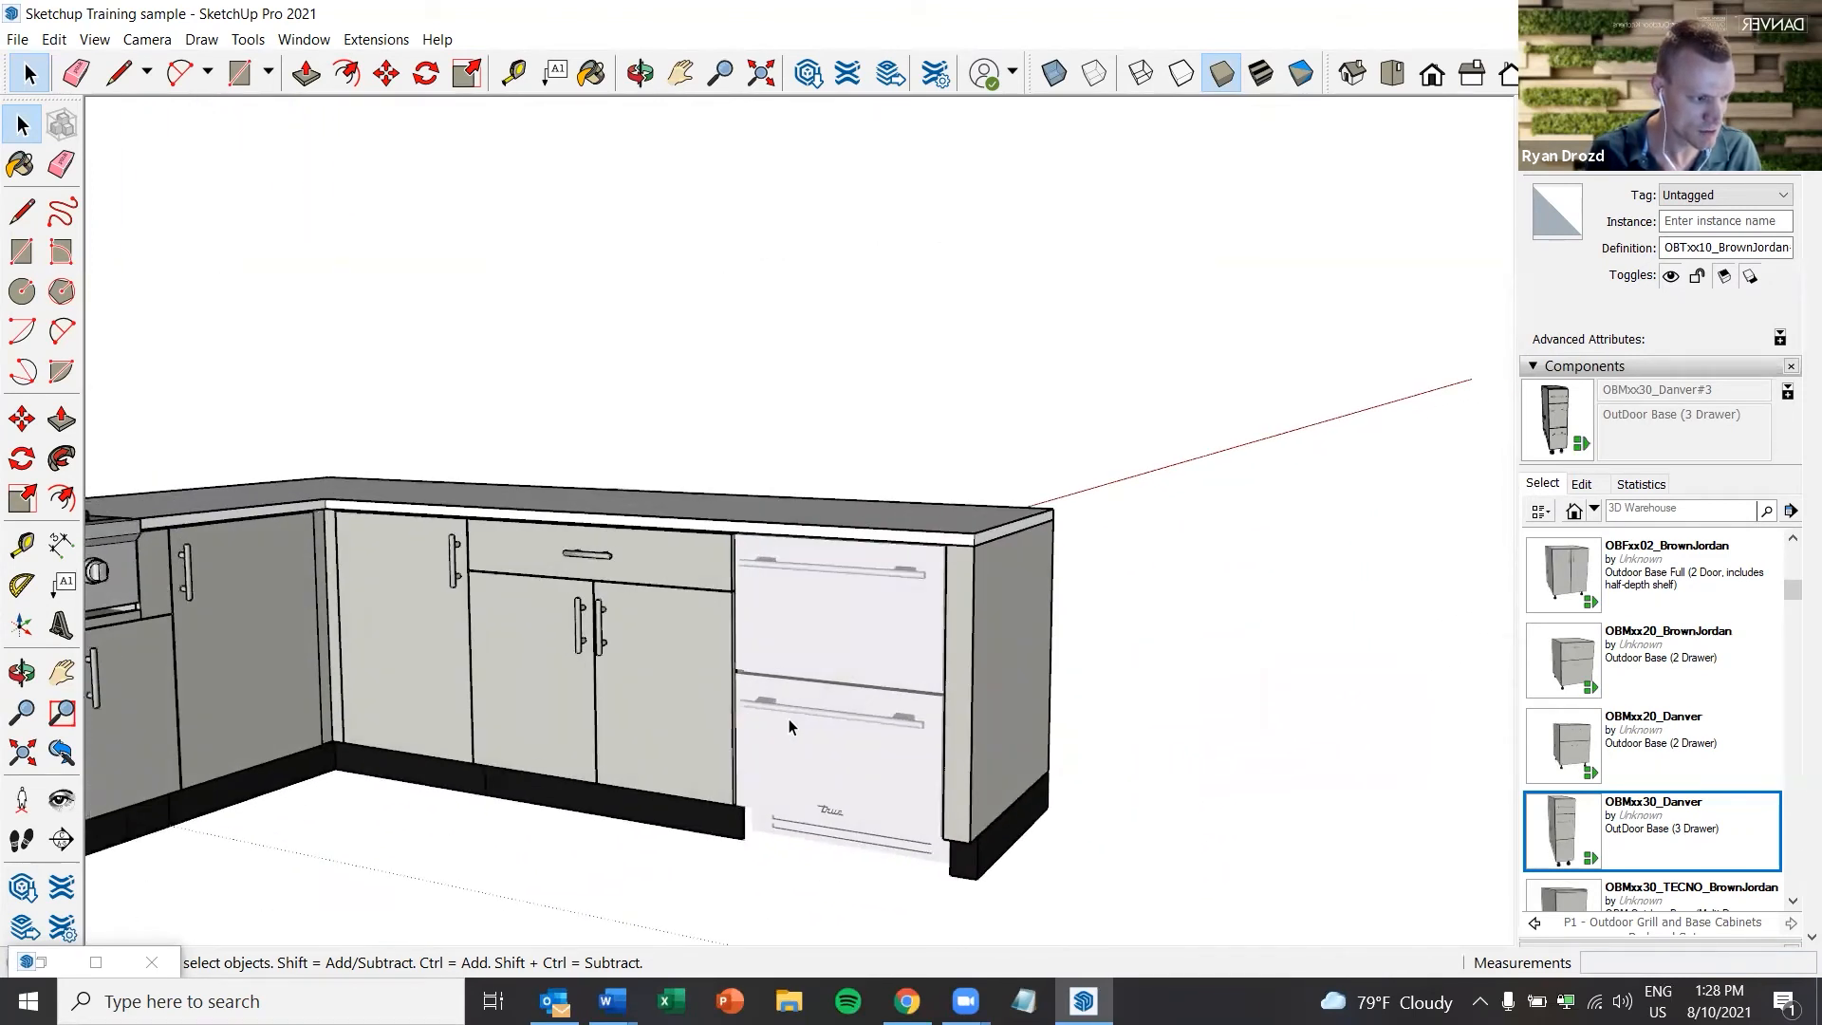
scroll(788, 719, up, 2)
scroll(821, 721, up, 2)
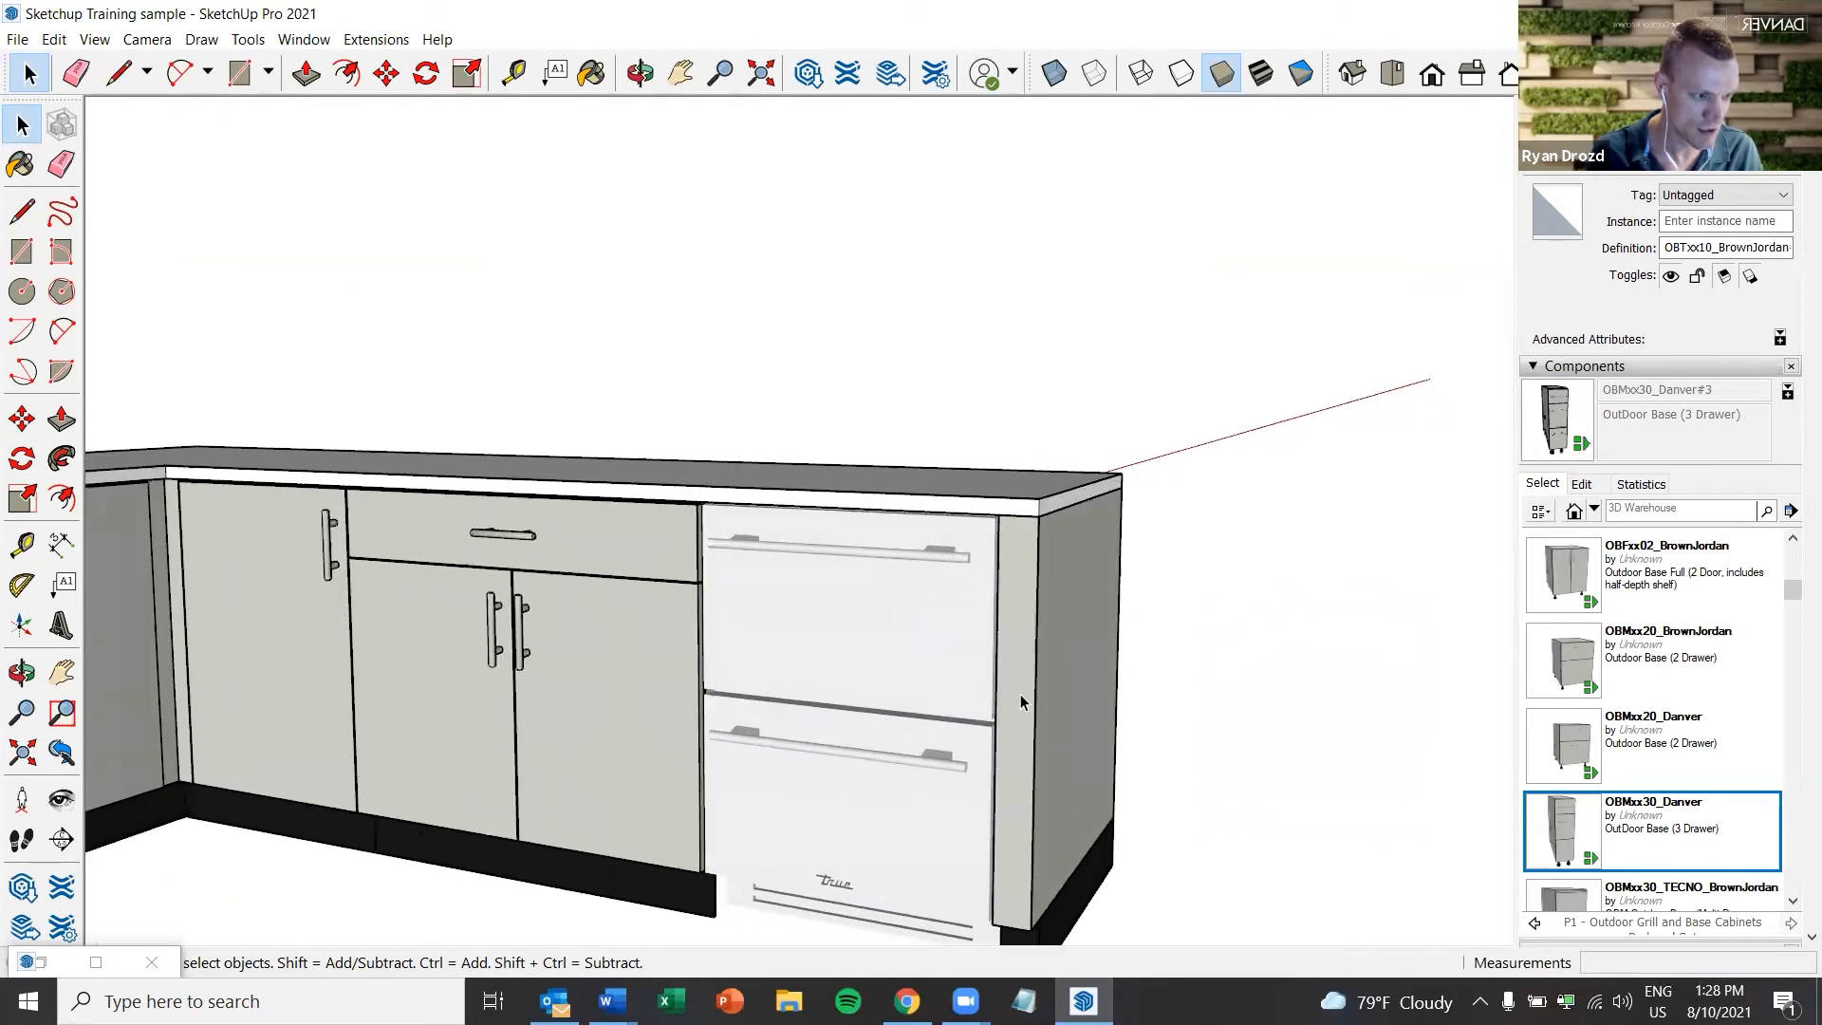
click(1045, 691)
scroll(1037, 750, down, 3)
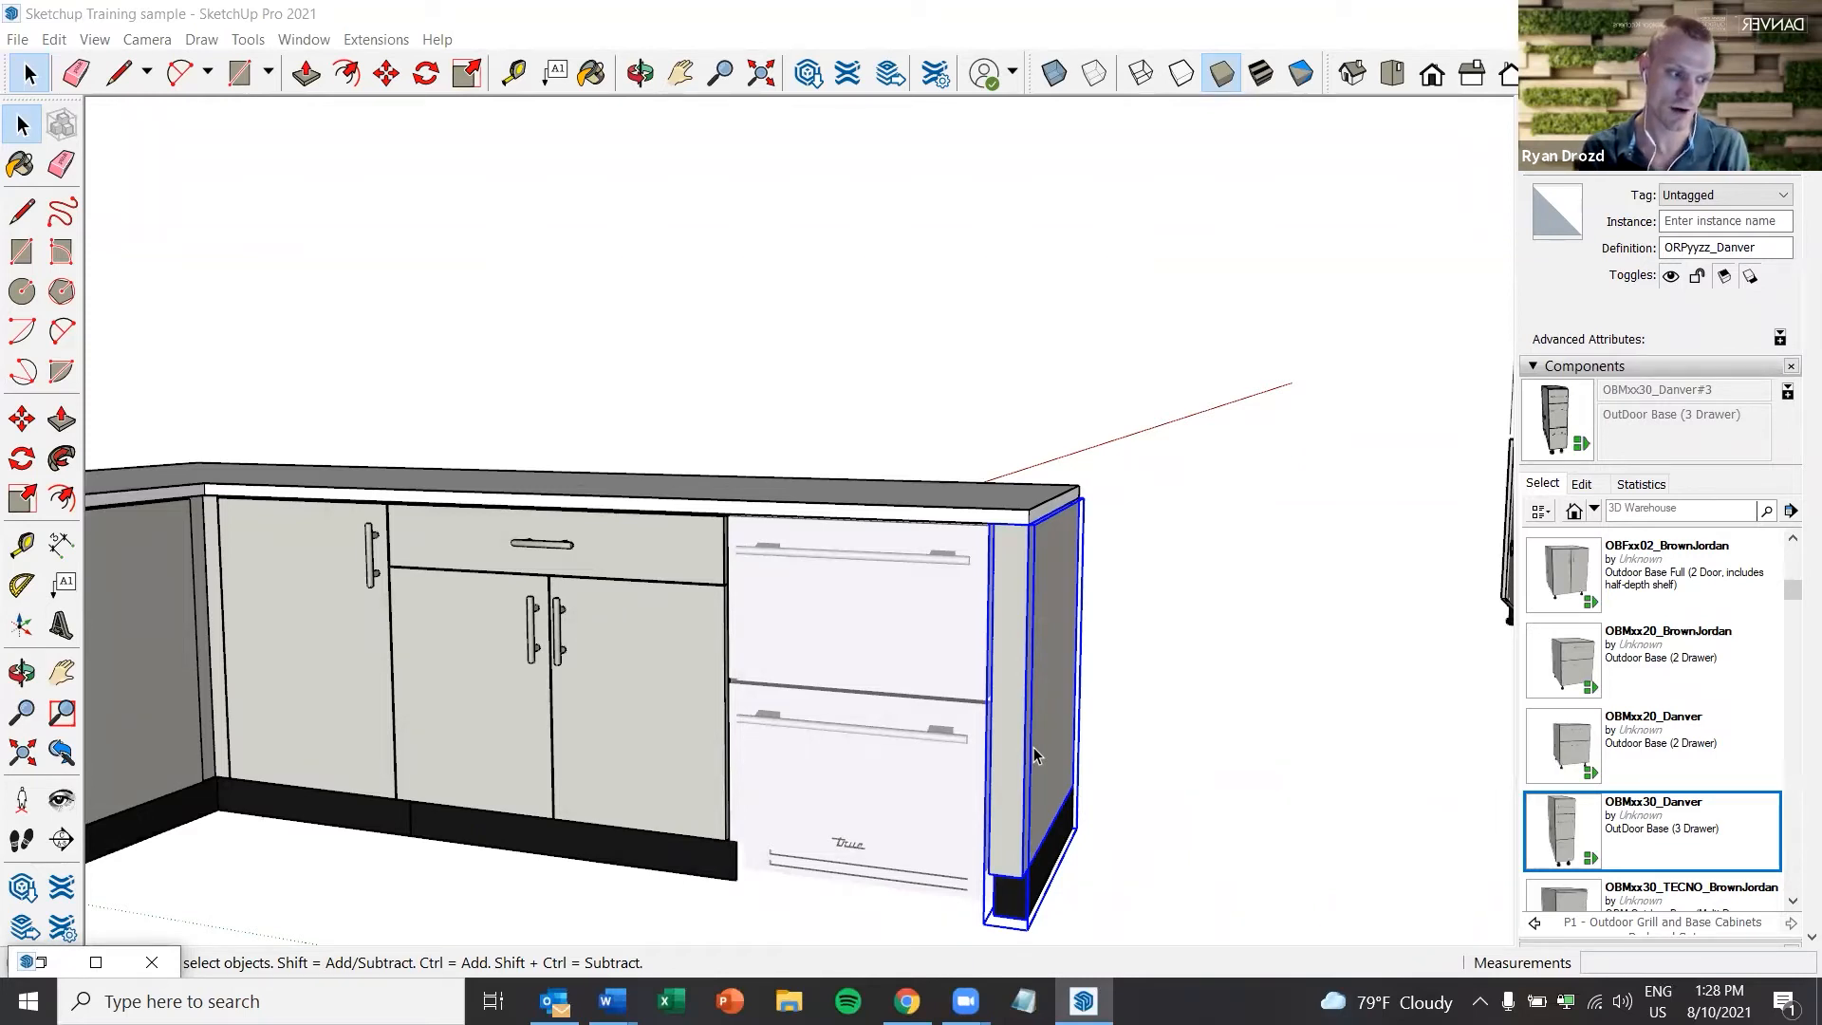
middle_drag(1034, 755, 1083, 840)
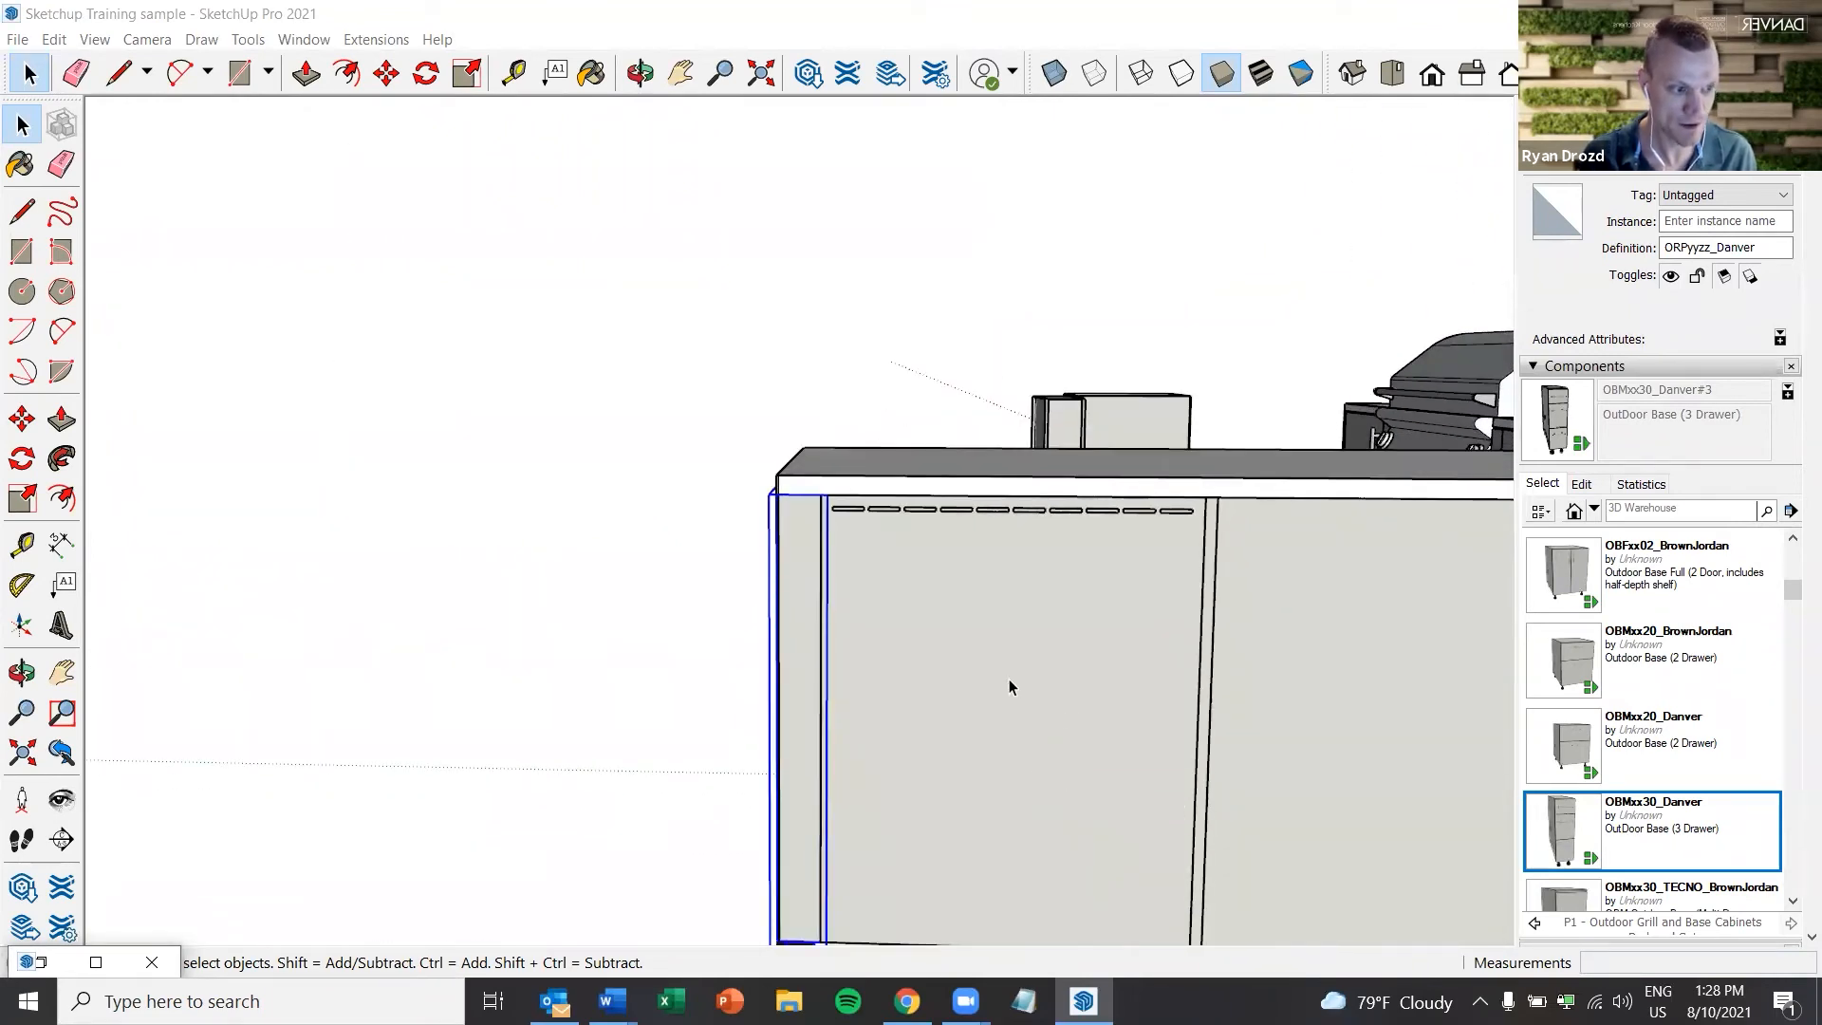
Select the under-counter refrigerator and the adjacent one-drawer, two-door base cabinet in turn to review them
middle_drag(1074, 714, 737, 714)
click(737, 714)
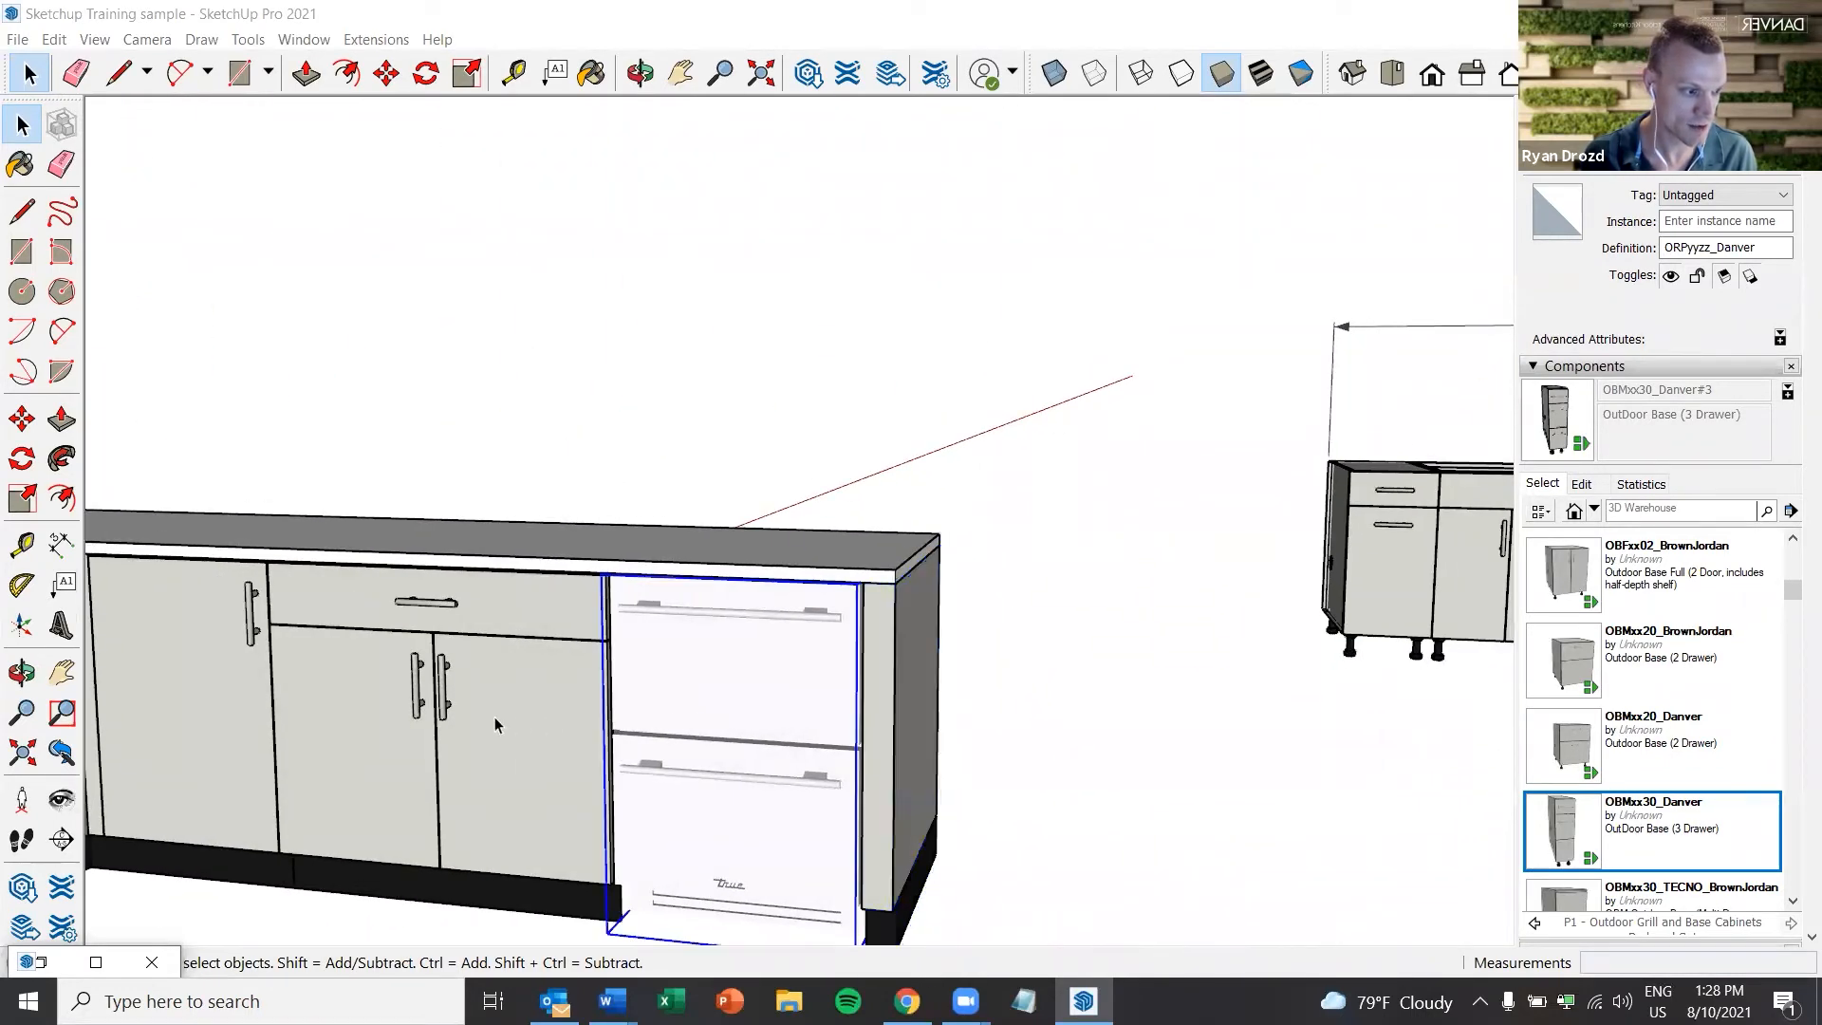
click(446, 712)
middle_drag(446, 712, 678, 683)
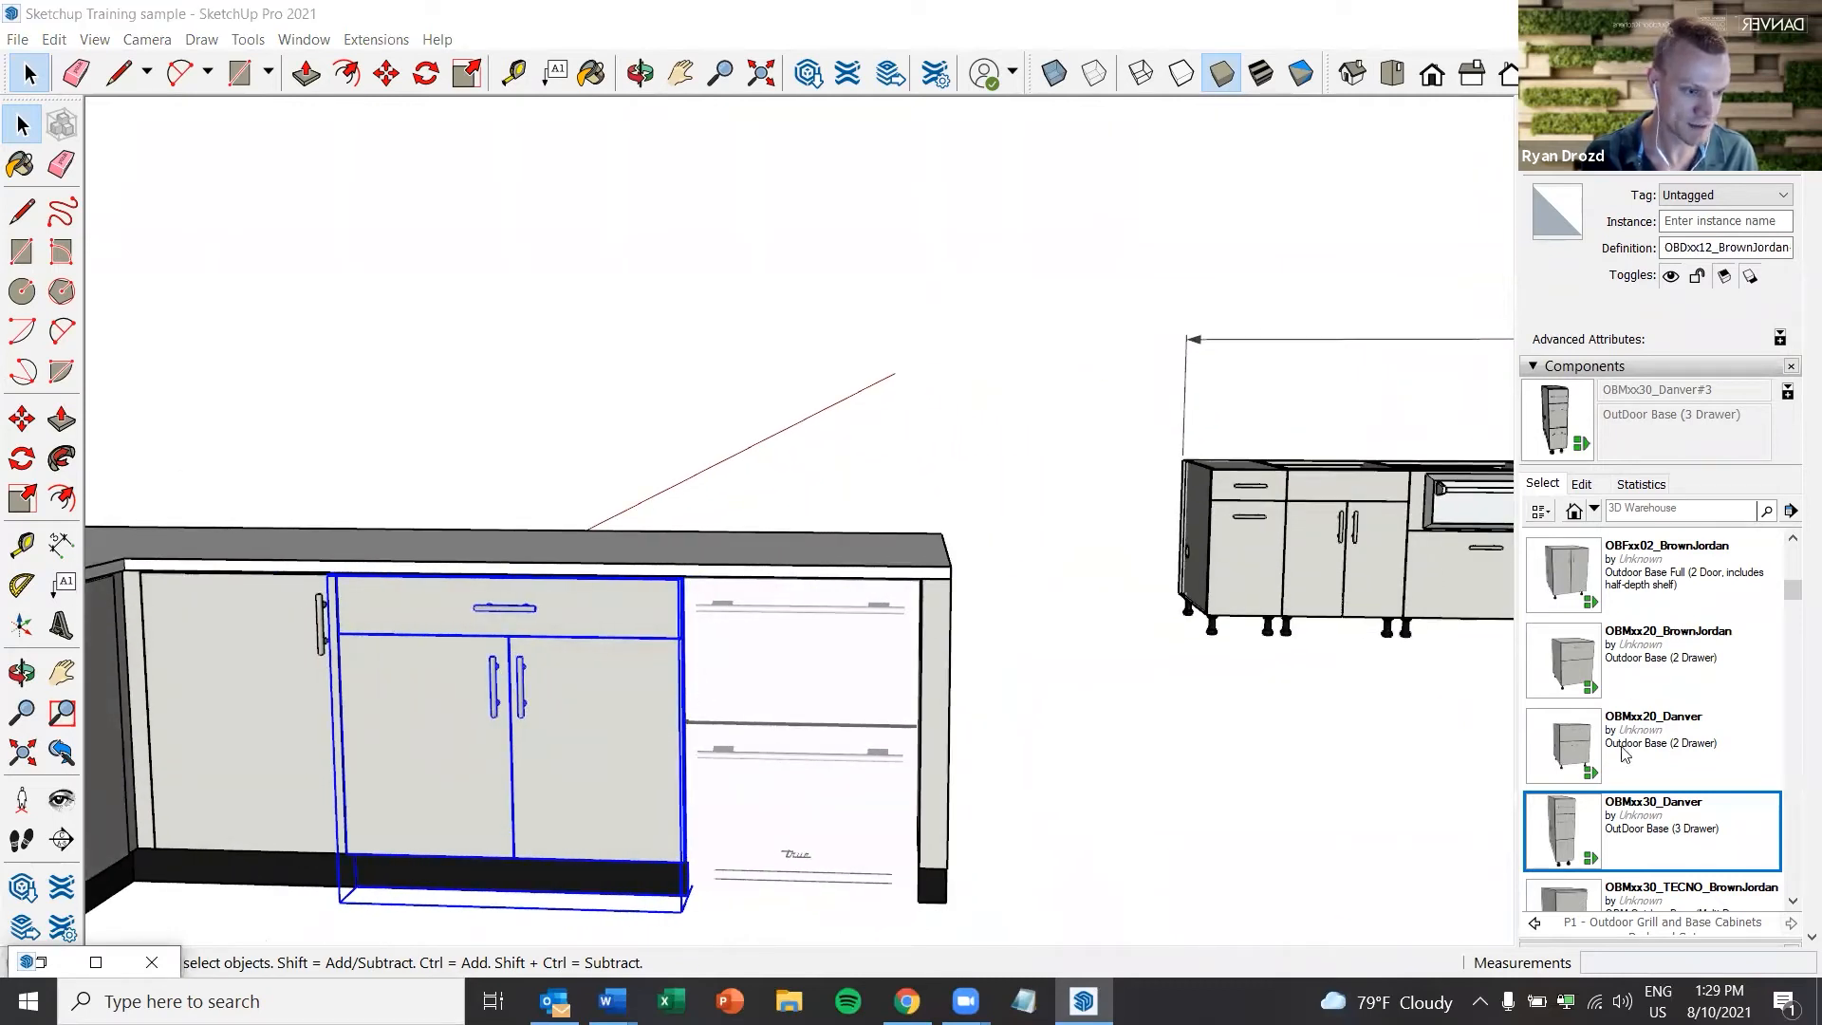
Place the OBXyyzz_BrownJordan box column from the P3 - Accessories Reduced Set beside the refrigerator end of the L-shaped kitchen
scroll(1634, 773, down, 1)
scroll(1633, 769, down, 1)
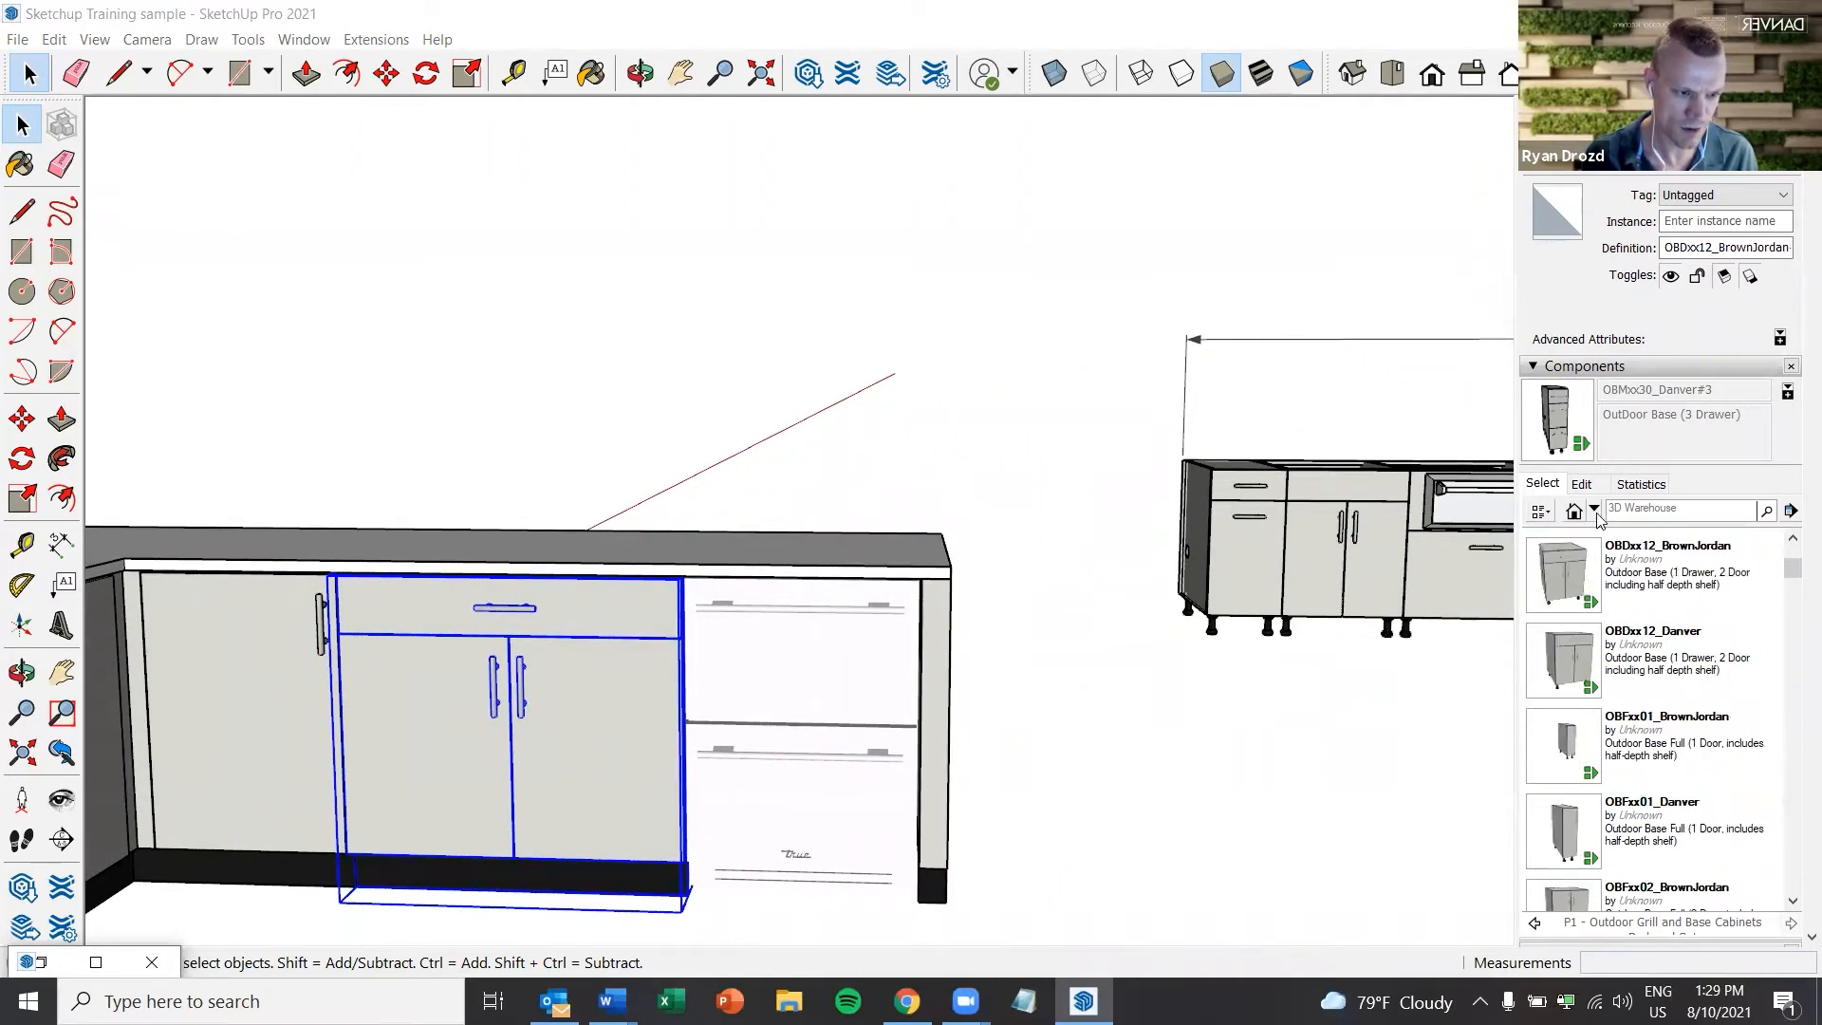
click(1594, 509)
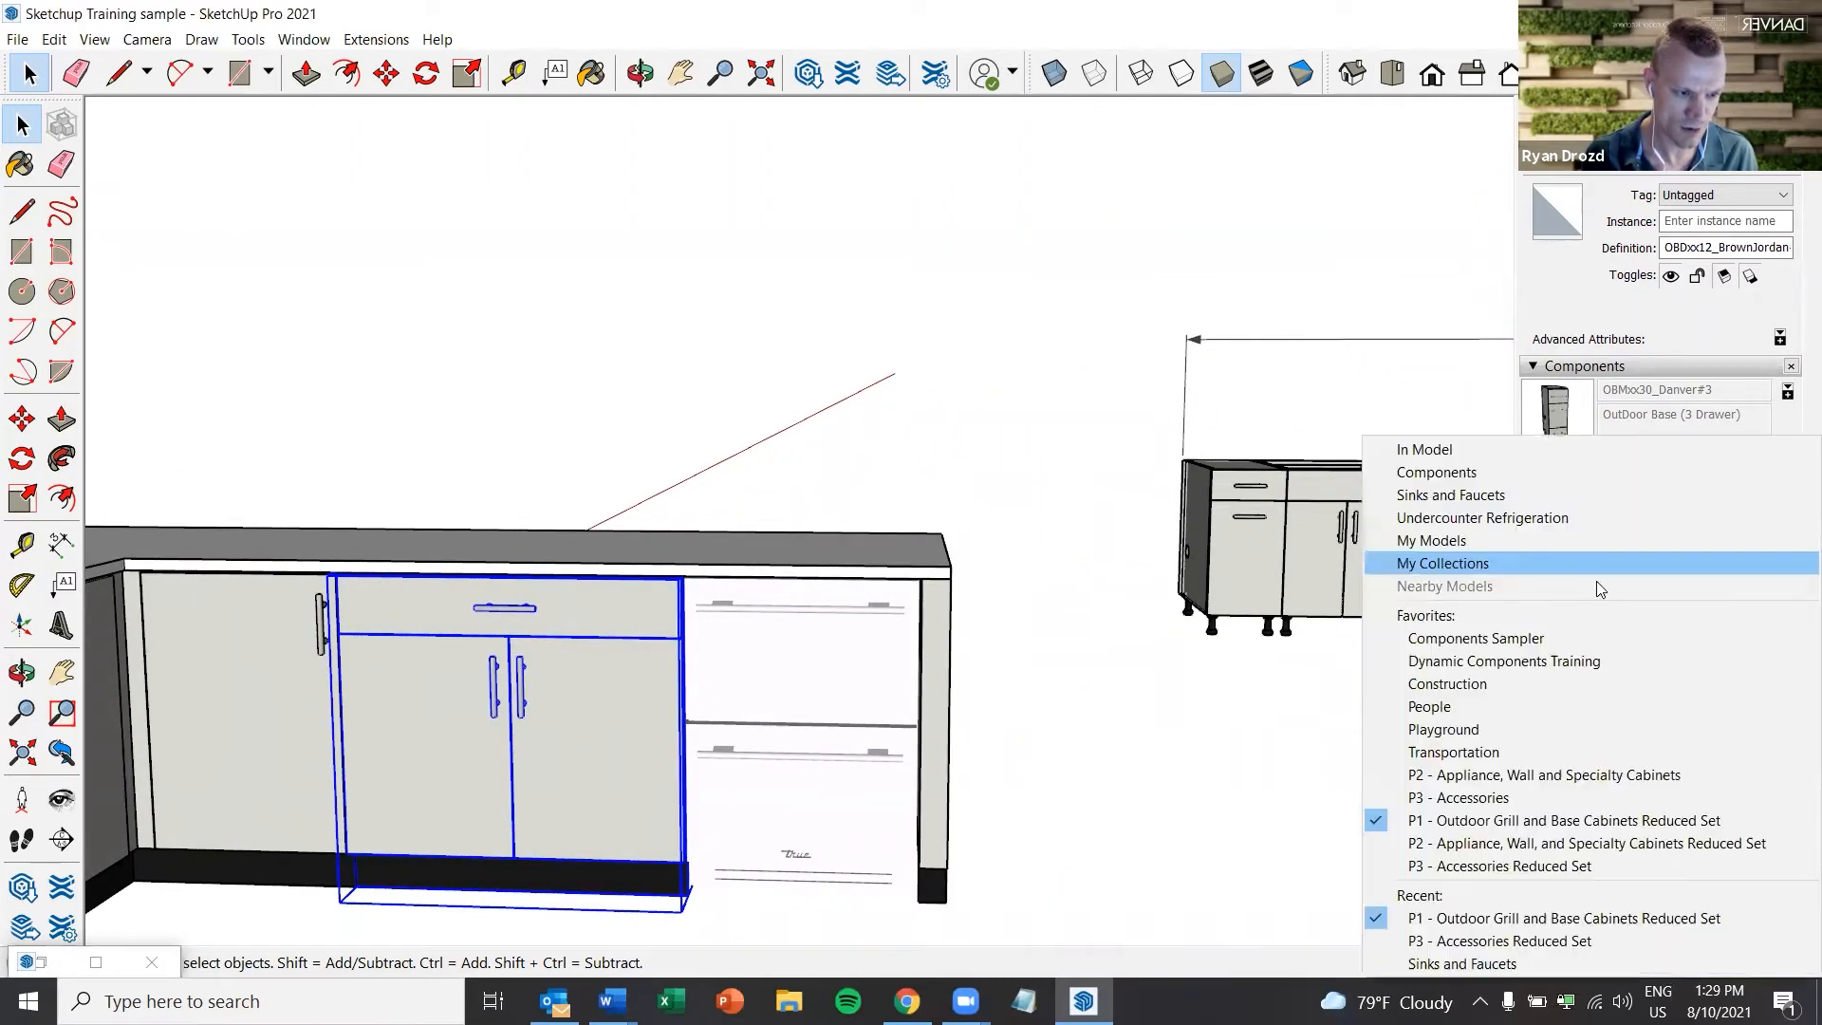
click(1563, 866)
scroll(1673, 764, down, 5)
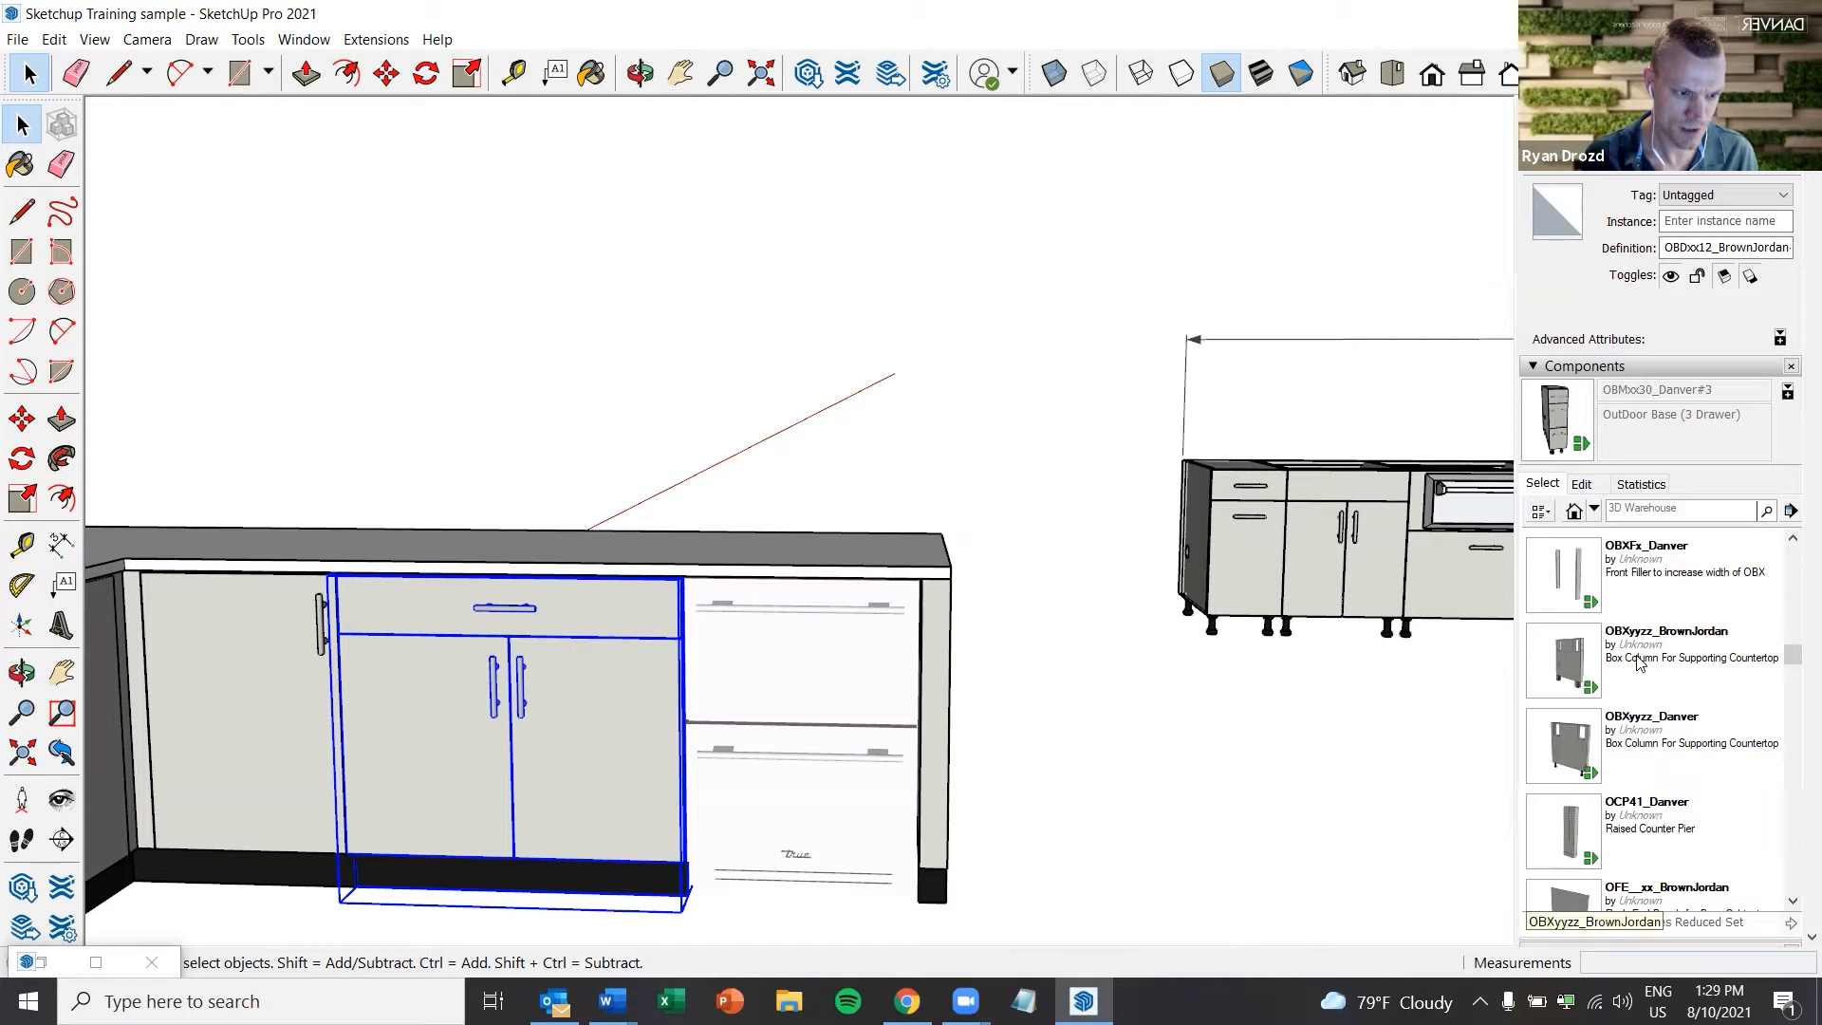
click(1639, 661)
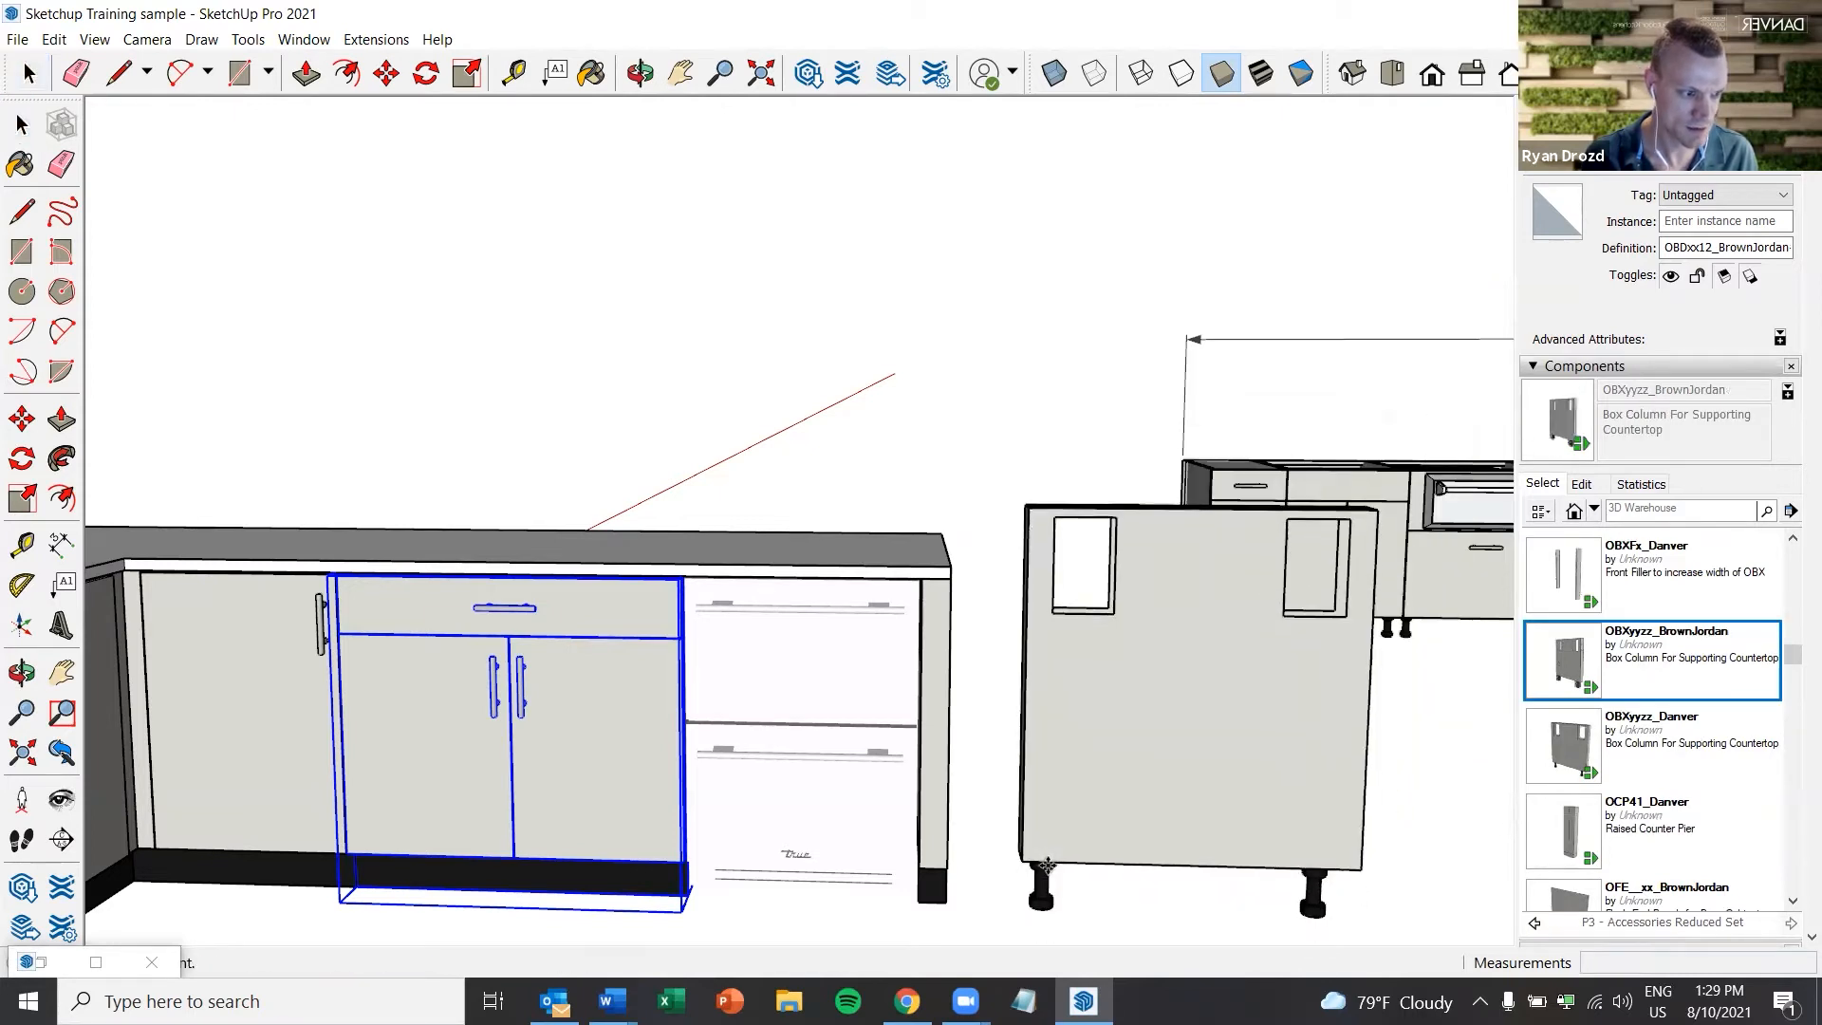
middle_drag(1048, 865, 1024, 901)
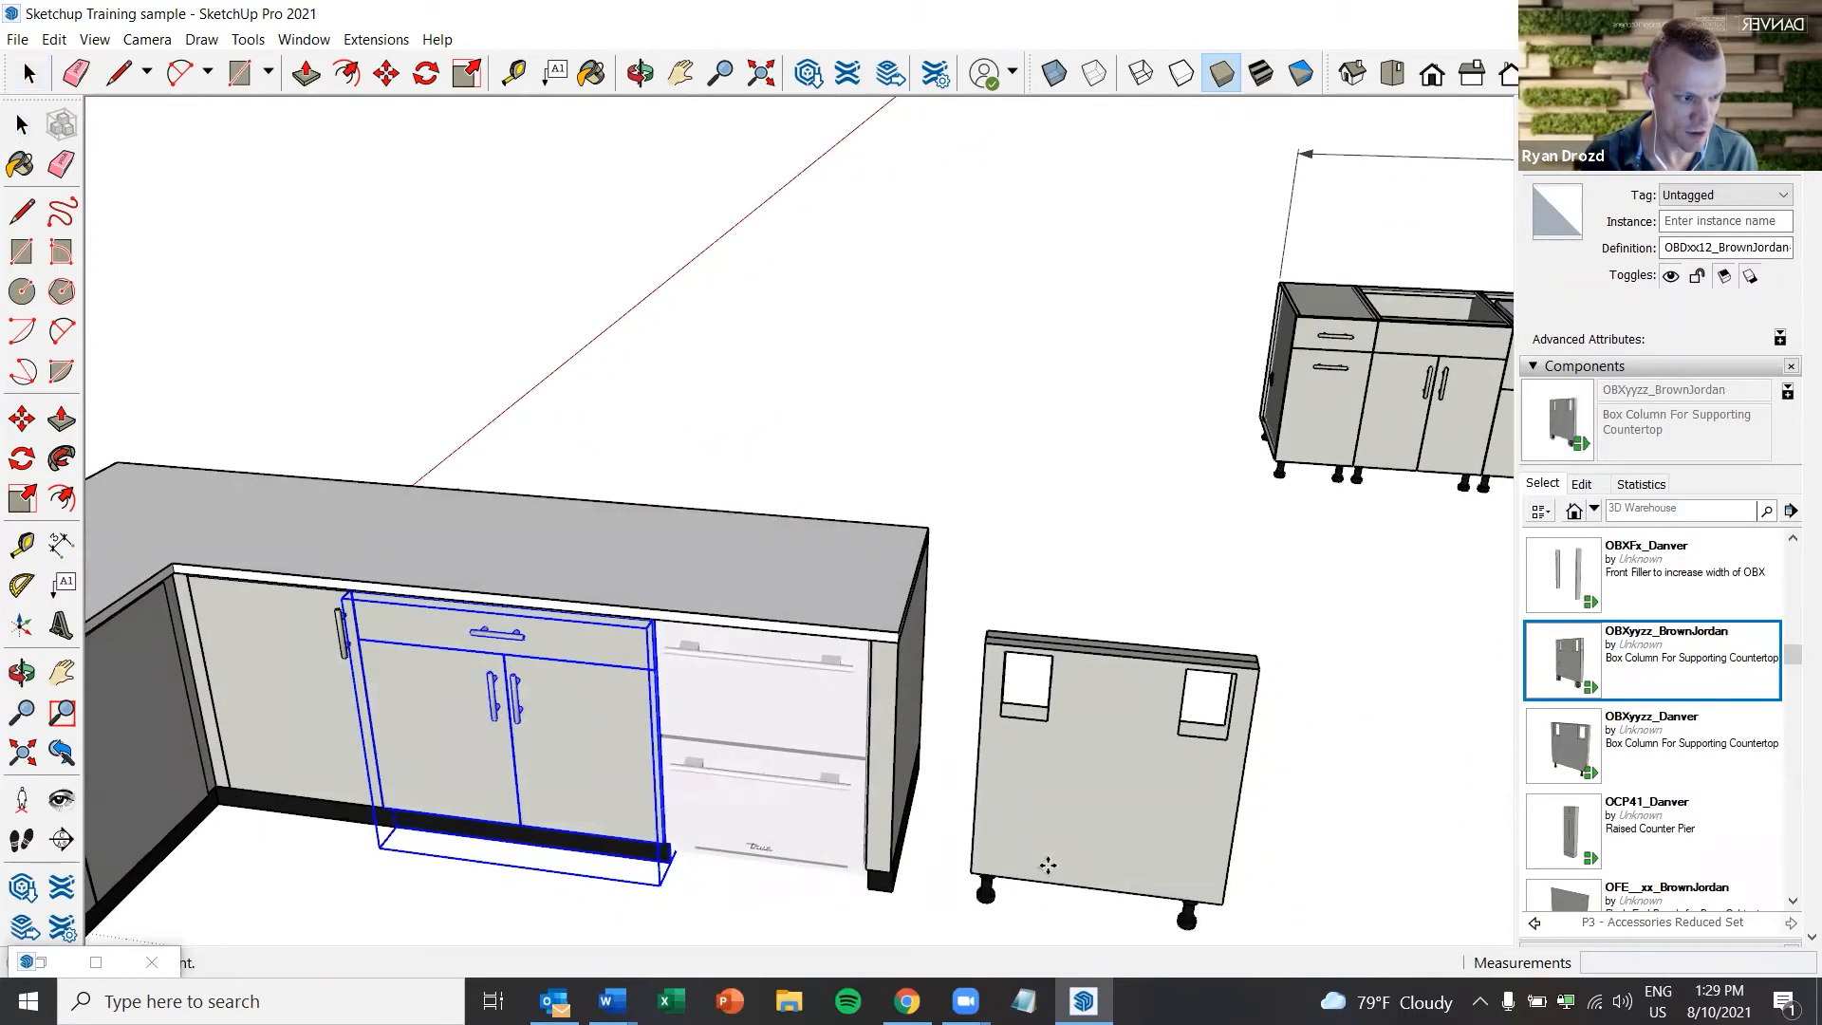
click(1047, 865)
Rotate the box column a quarter turn so it stands parallel to the refrigerator side panel, and inspect it from several sides
mouse_move(1102, 759)
middle_down()
mouse_move(1106, 845)
mouse_move(1085, 754)
middle_up()
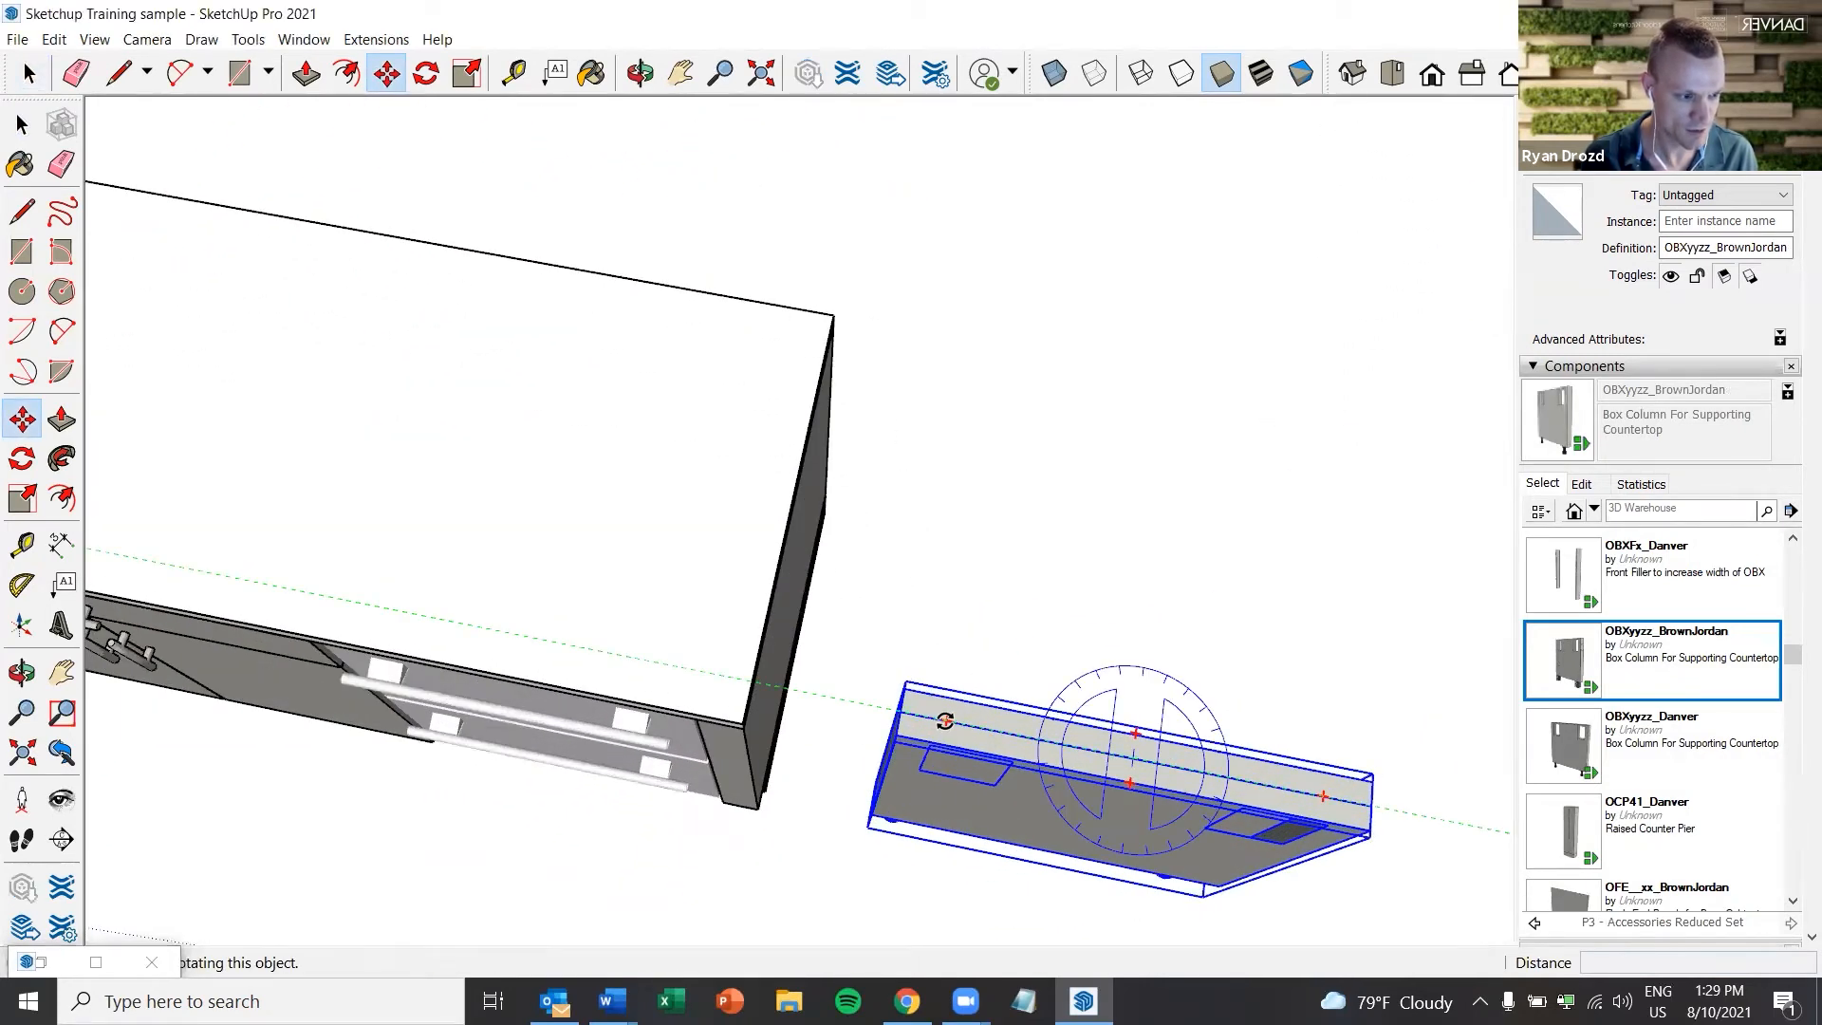
click(945, 722)
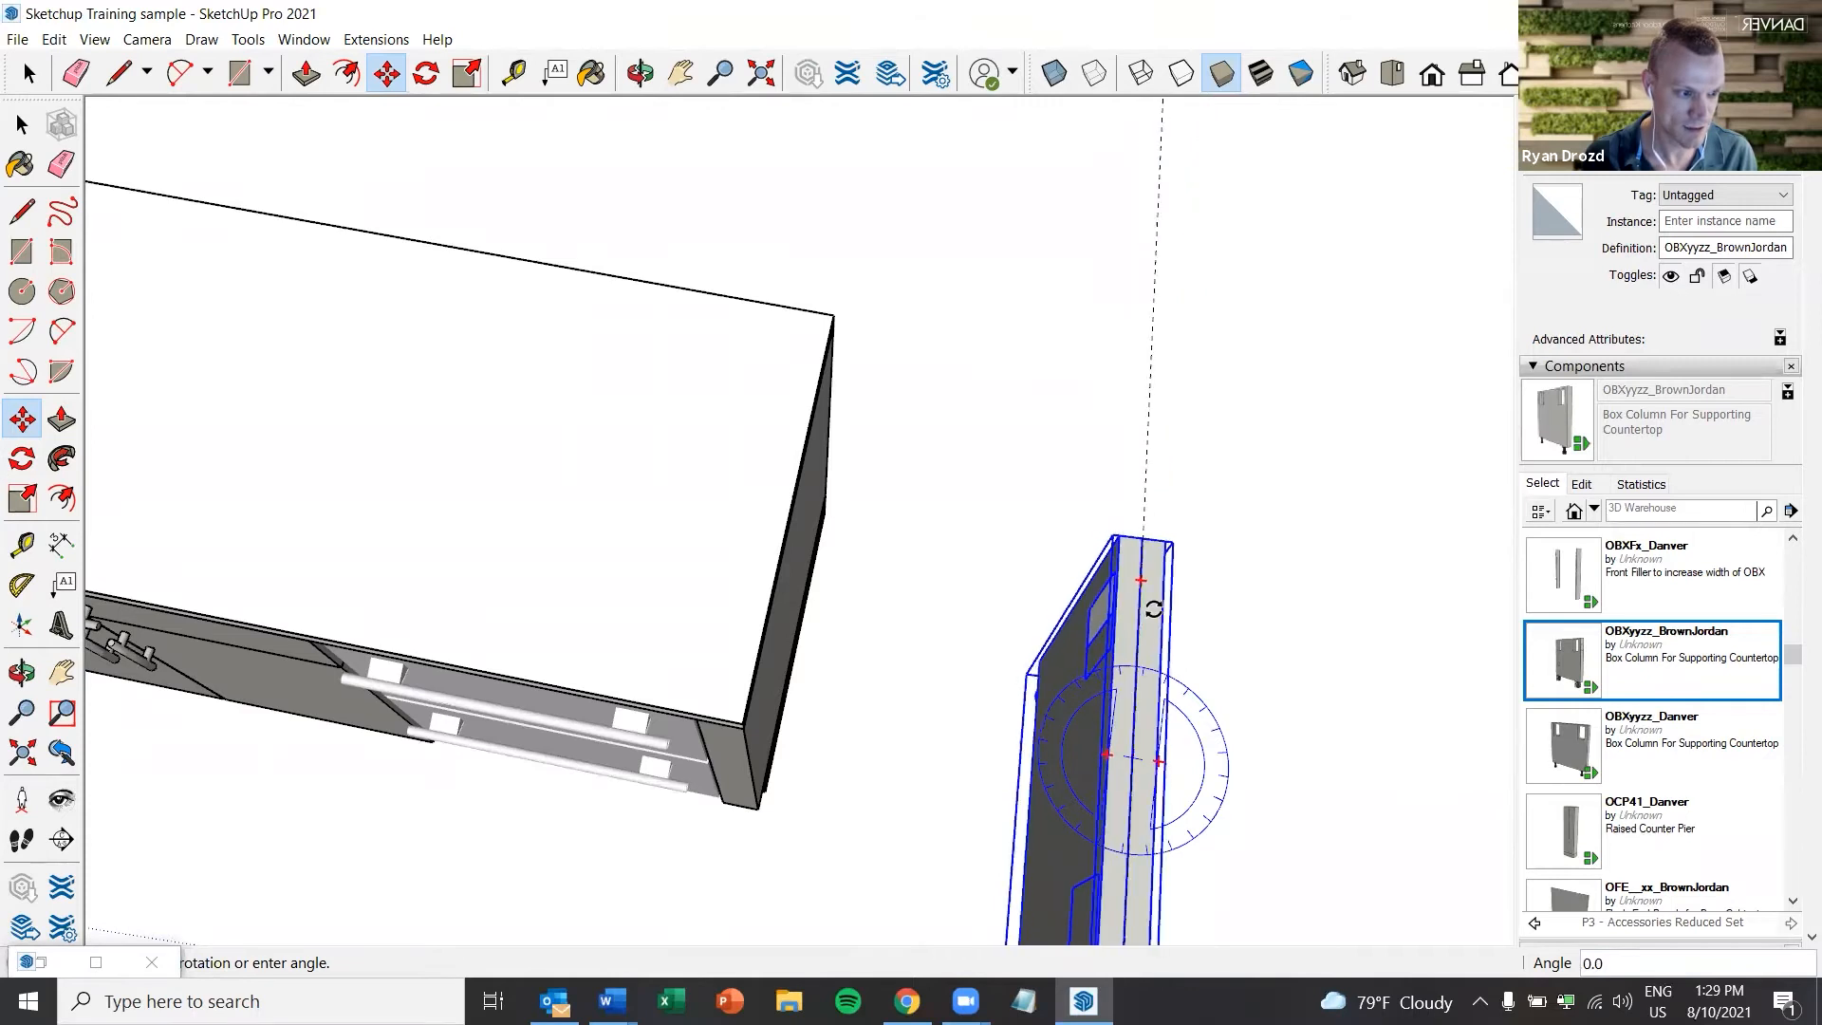
click(1152, 607)
middle_drag(1140, 835, 1056, 562)
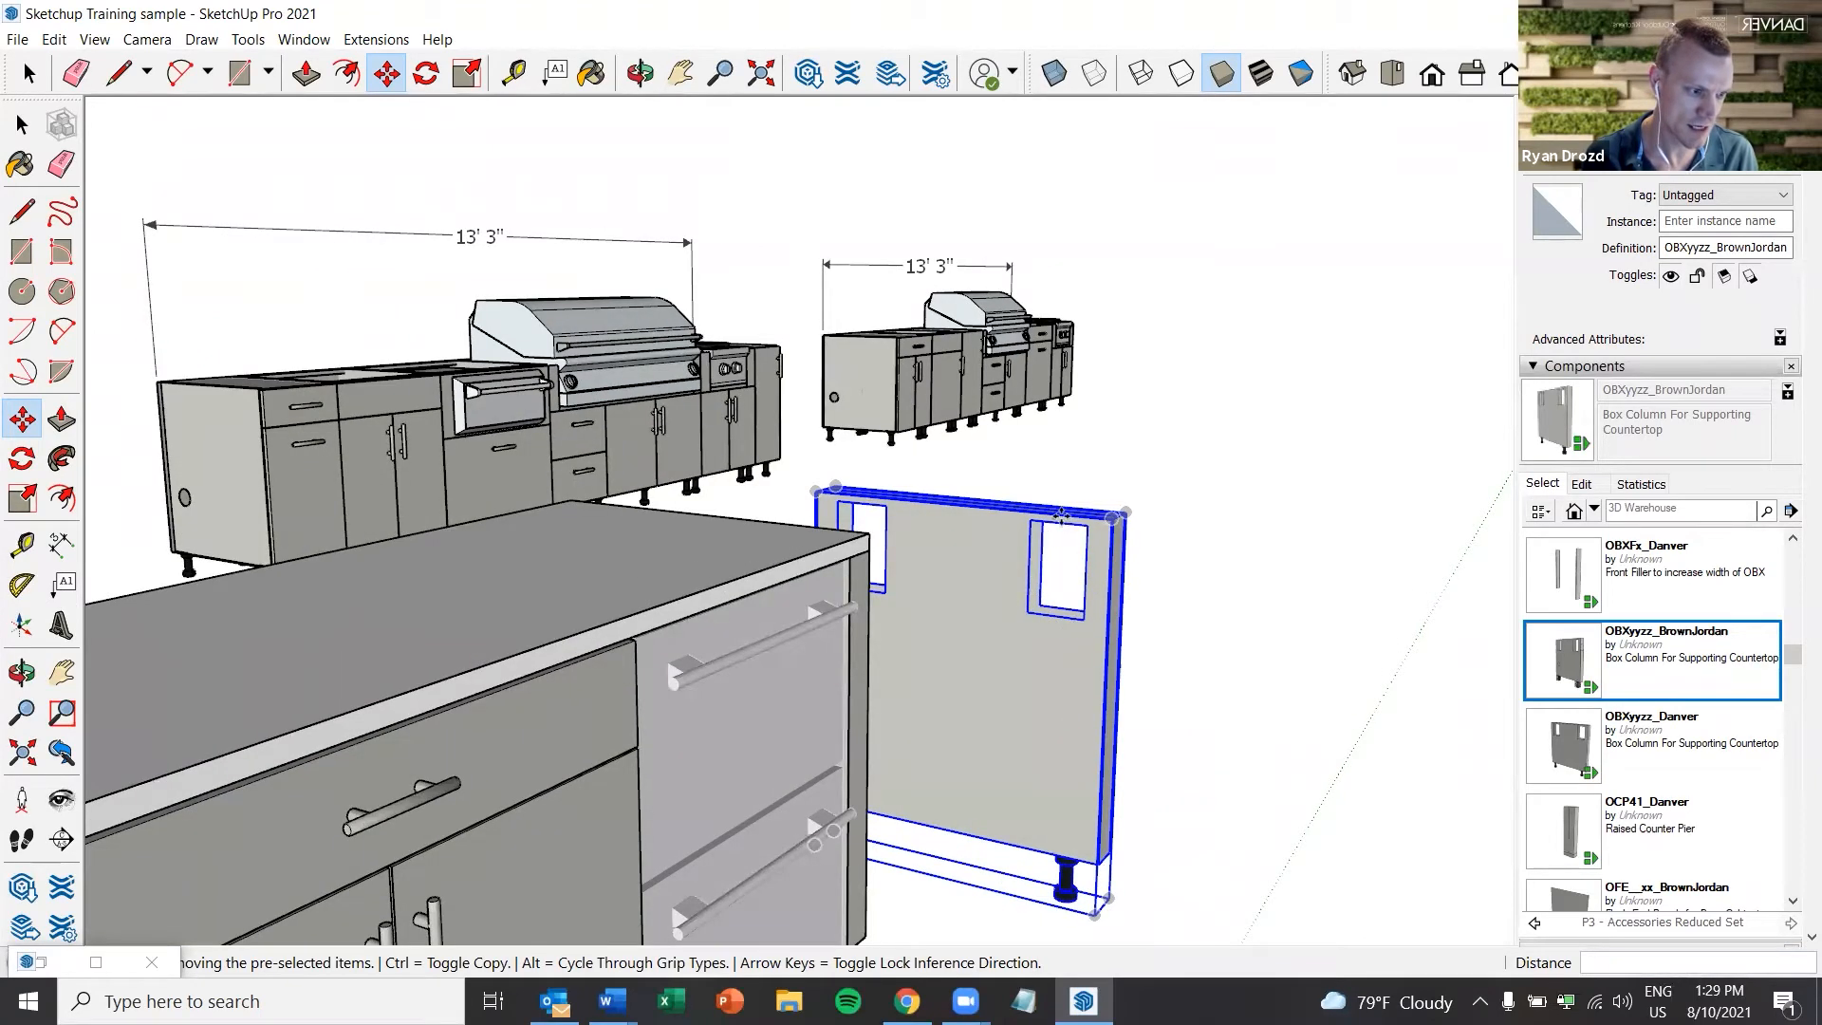
middle_drag(1032, 609, 869, 560)
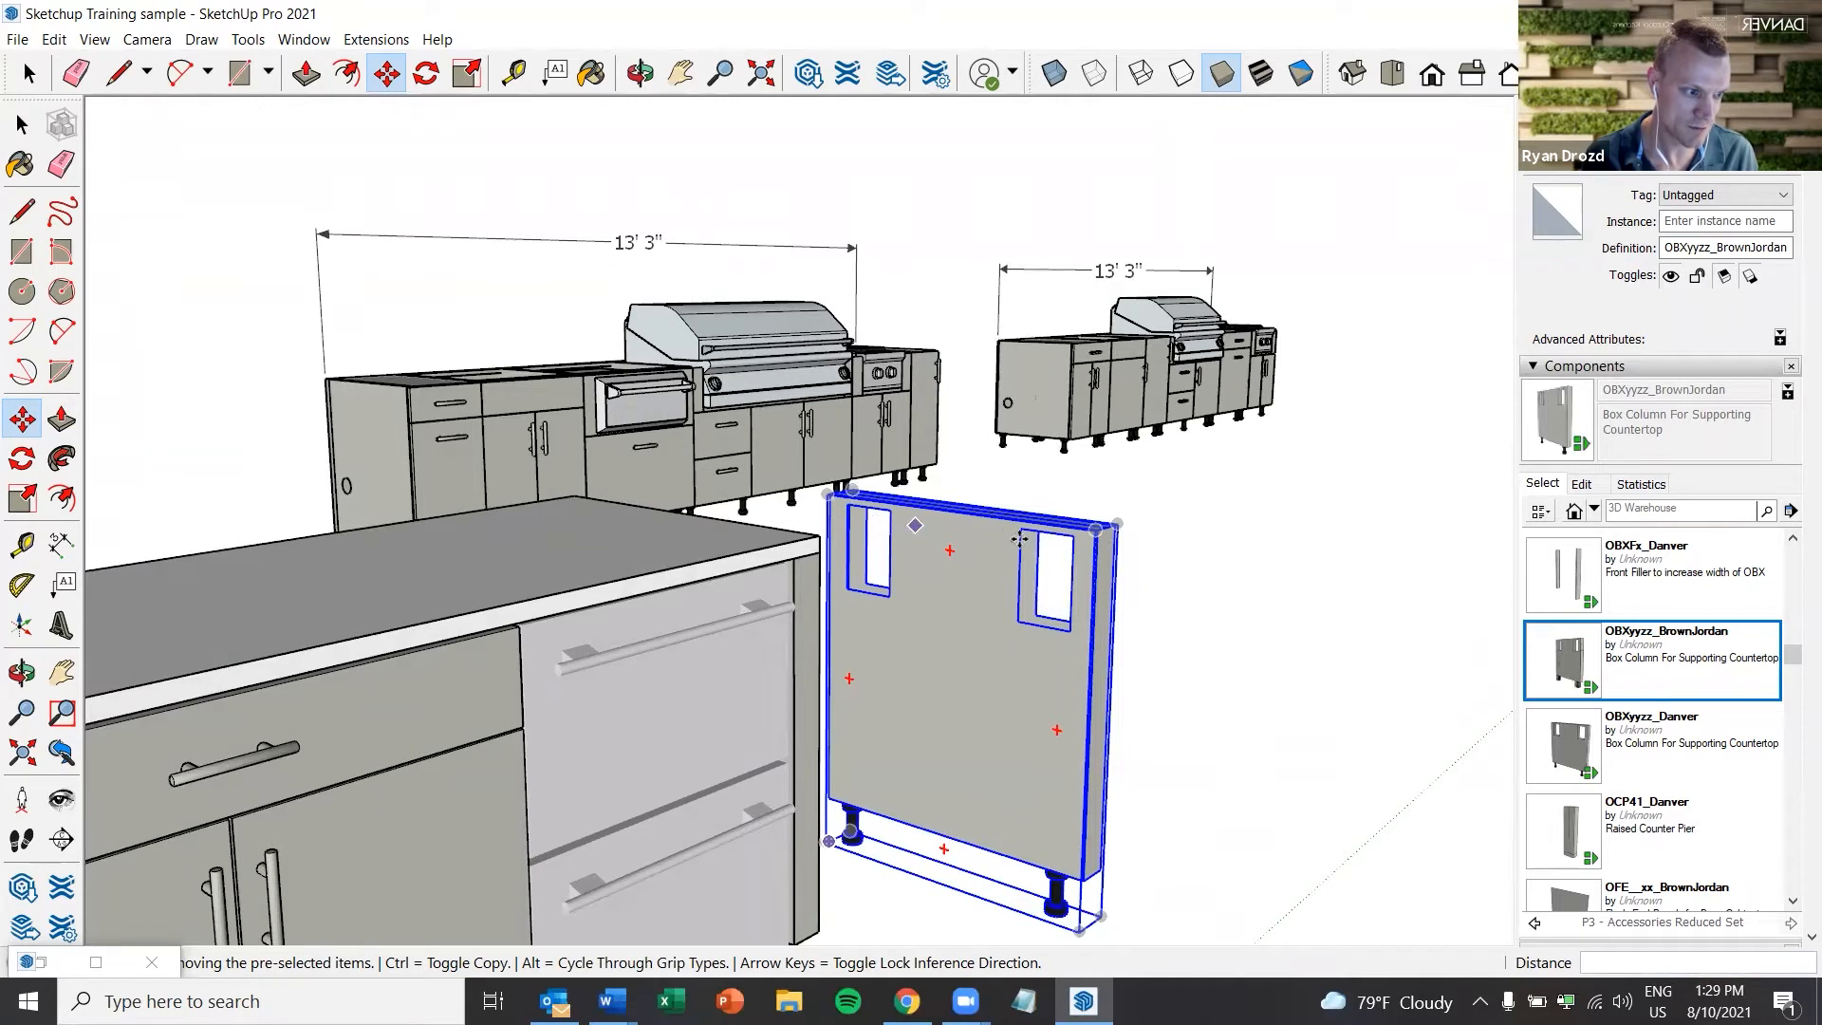
middle_drag(988, 590, 873, 649)
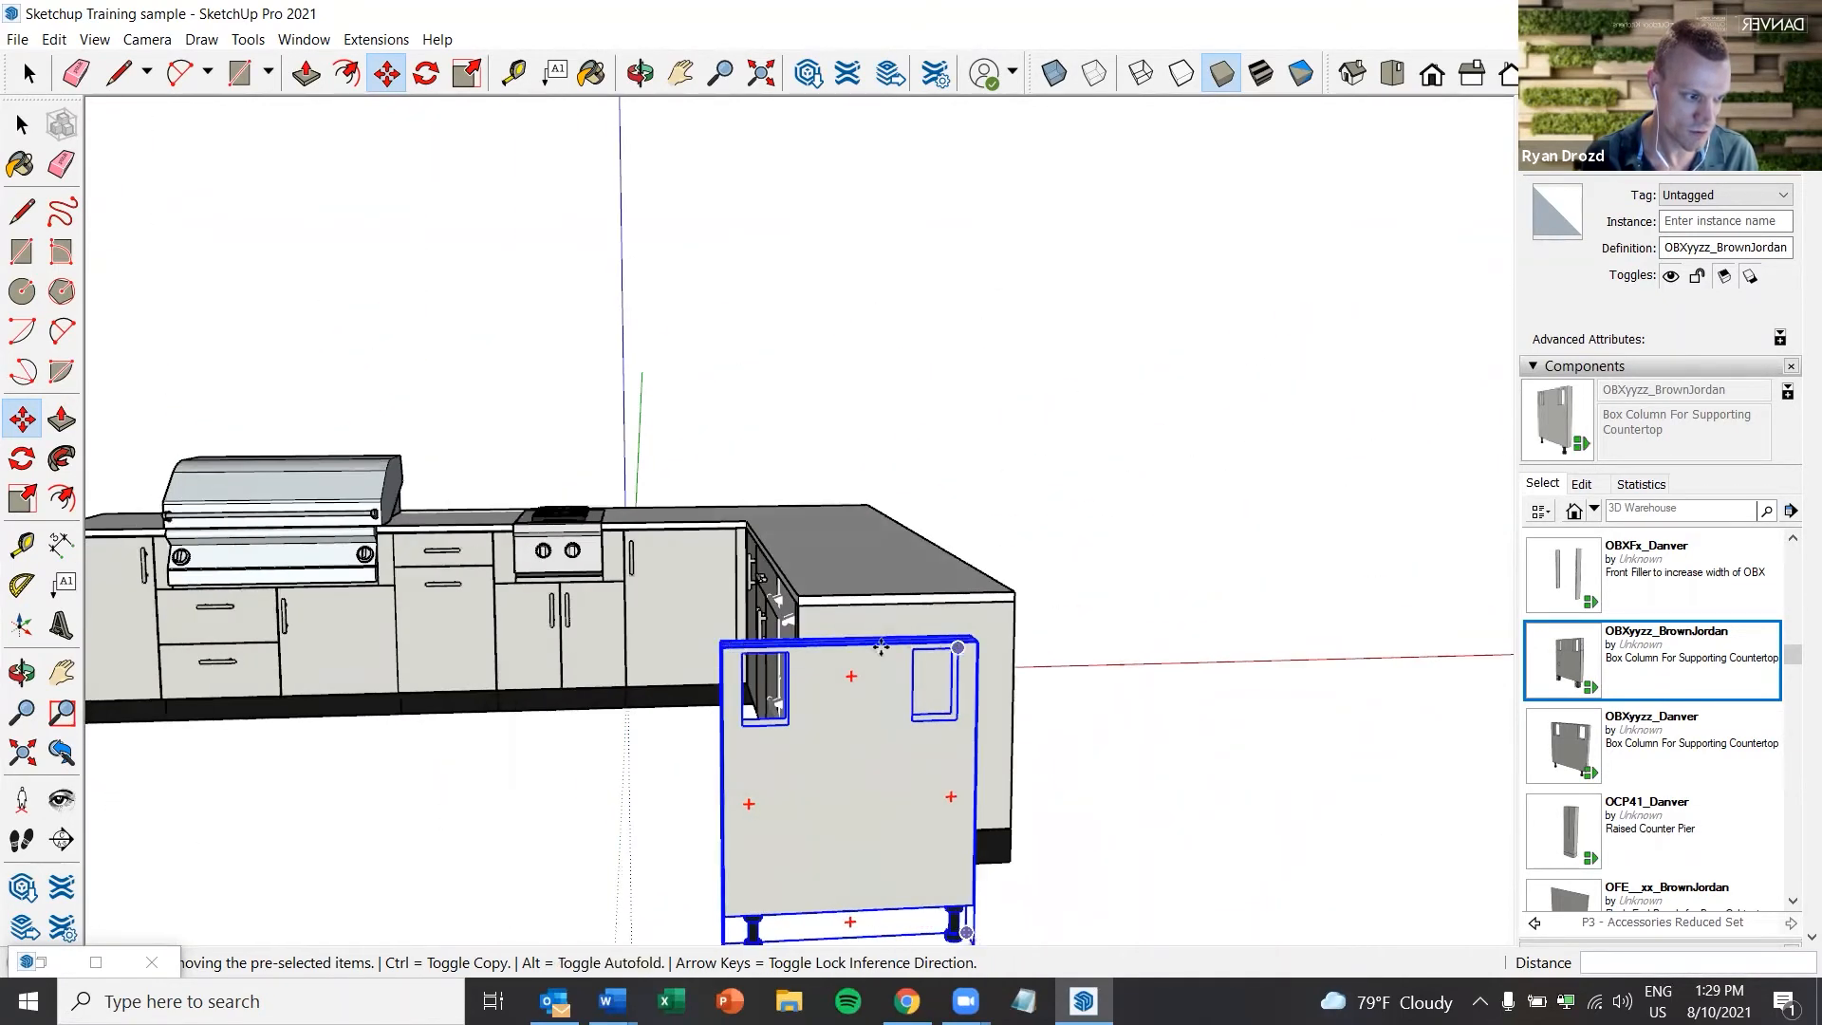
middle_drag(1037, 683, 446, 669)
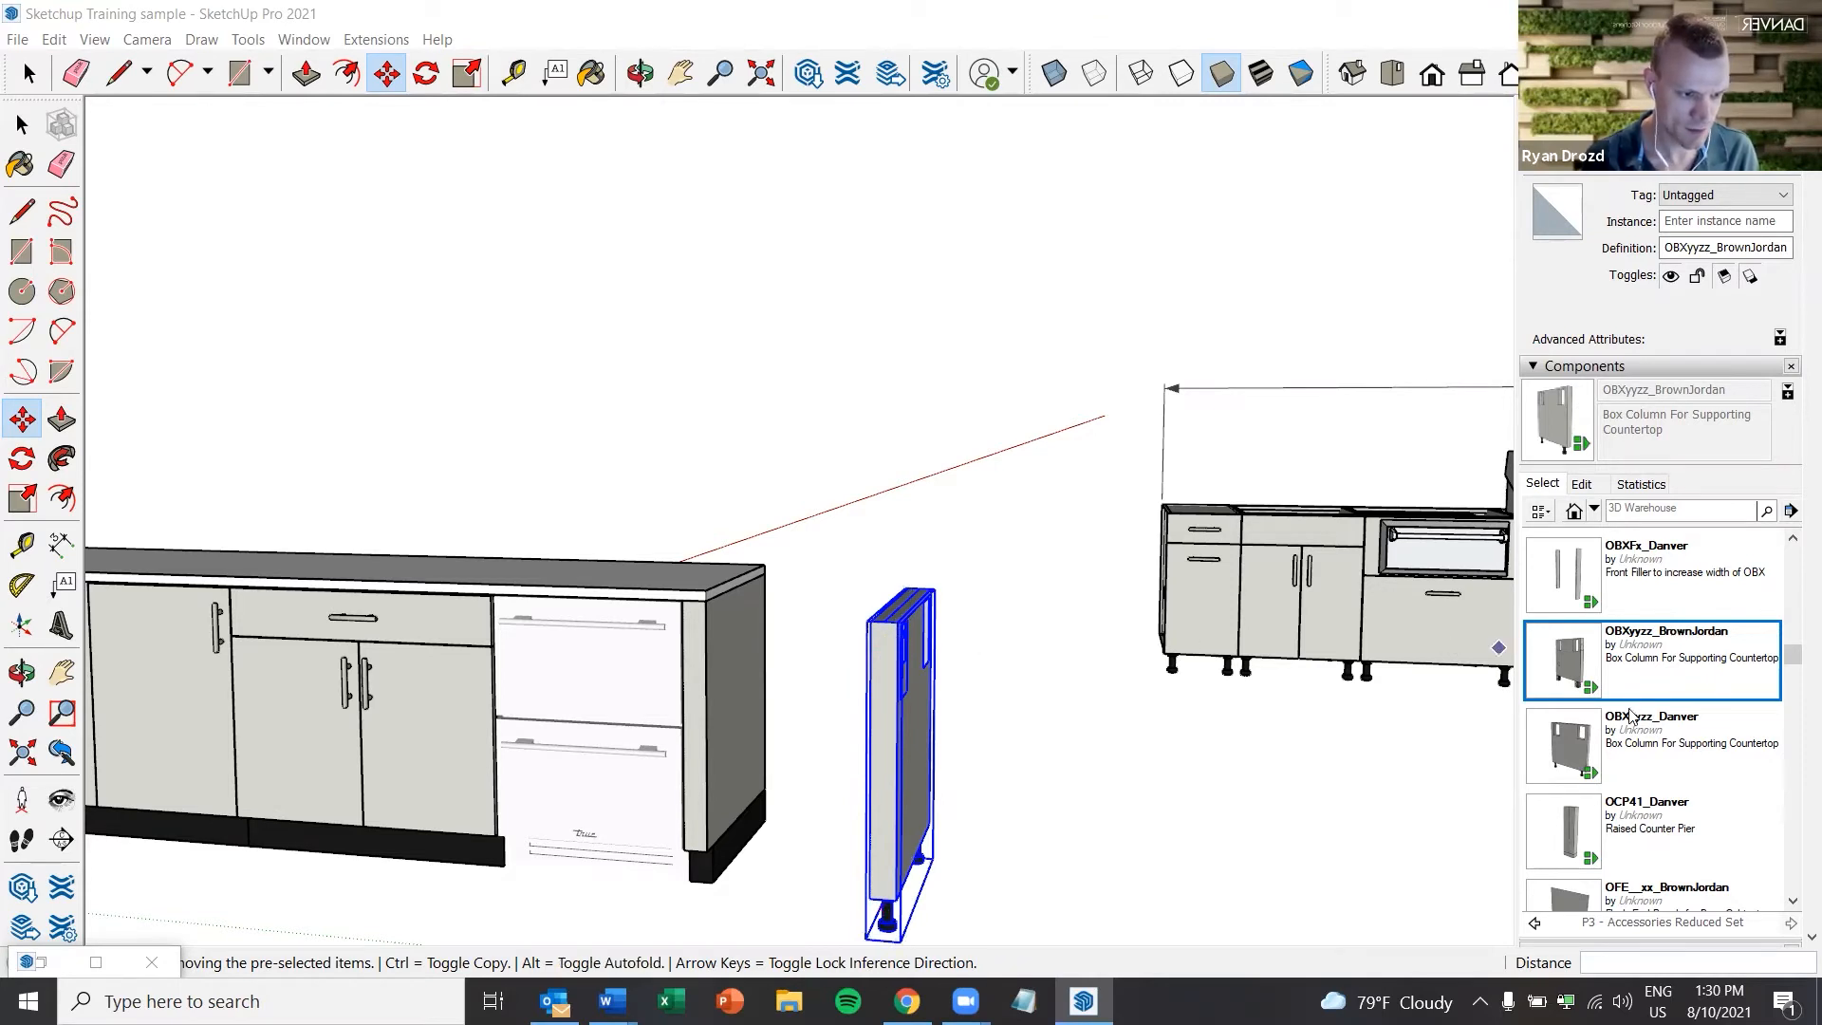
Place the ORS xx_Danver rear vented spacer panel on the open side of the box column
scroll(1648, 762, down, 1)
scroll(1648, 761, down, 10)
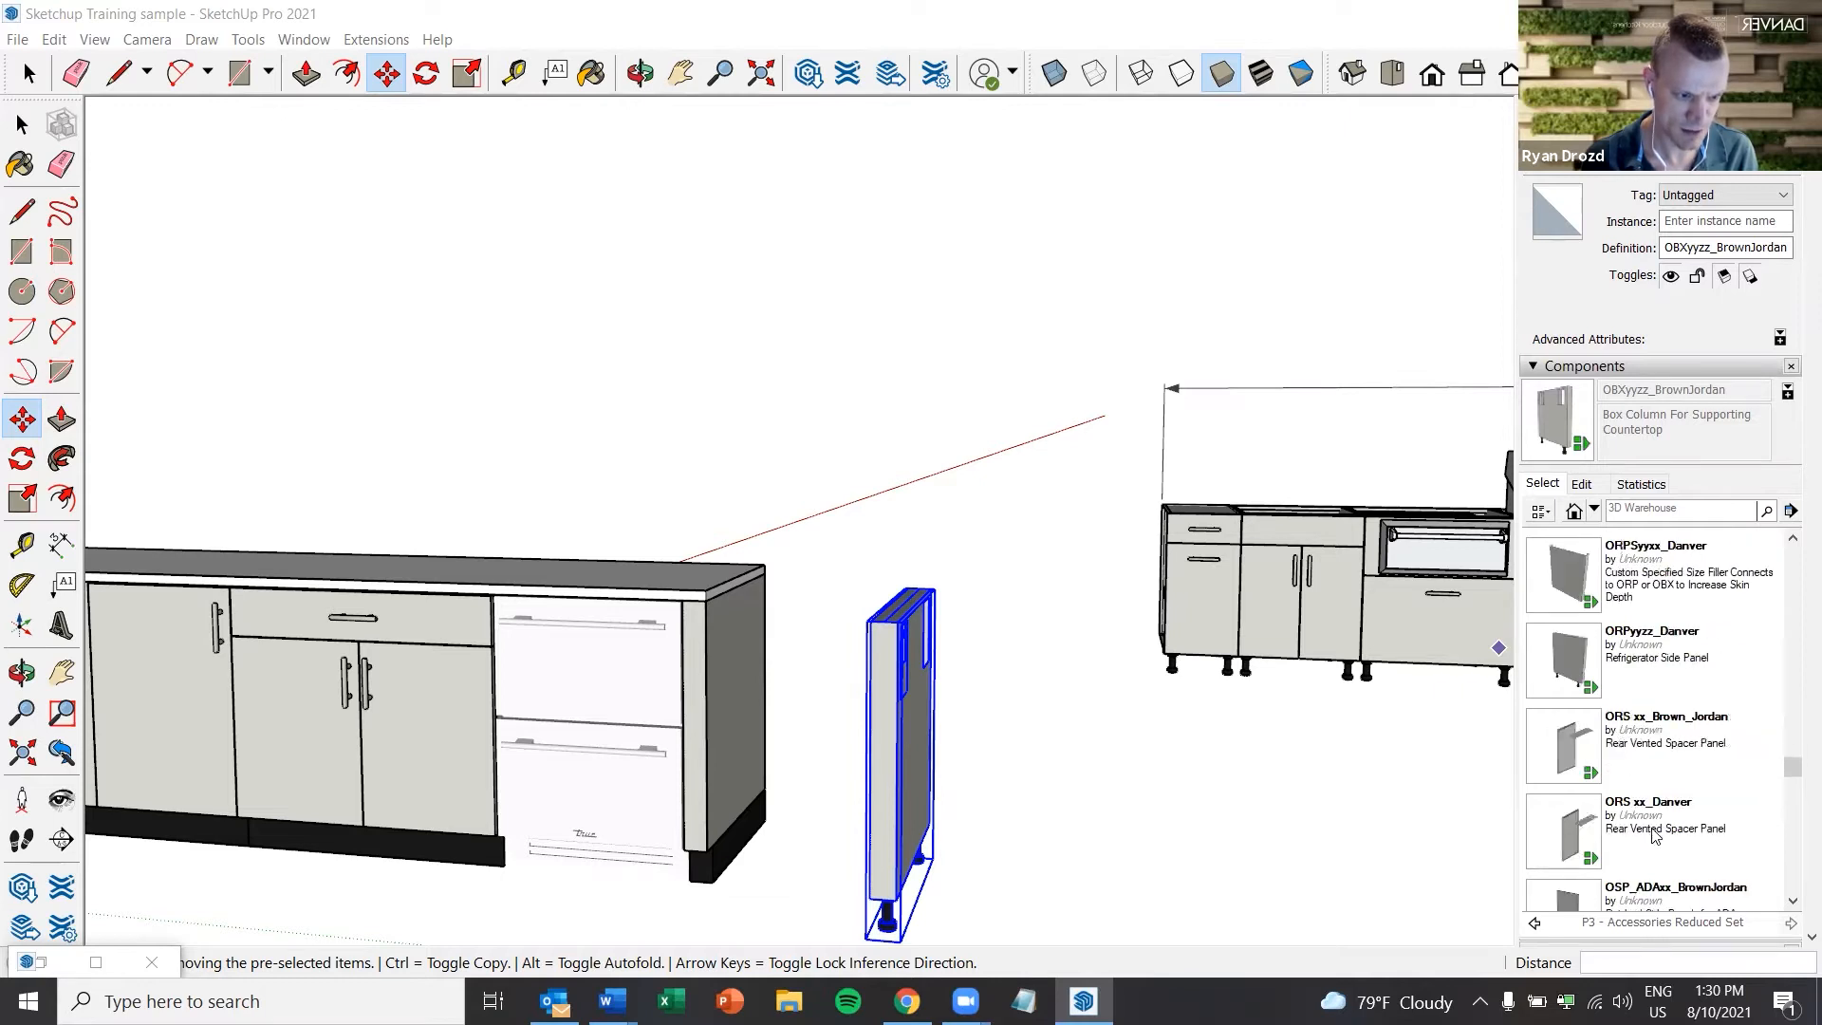
click(1661, 834)
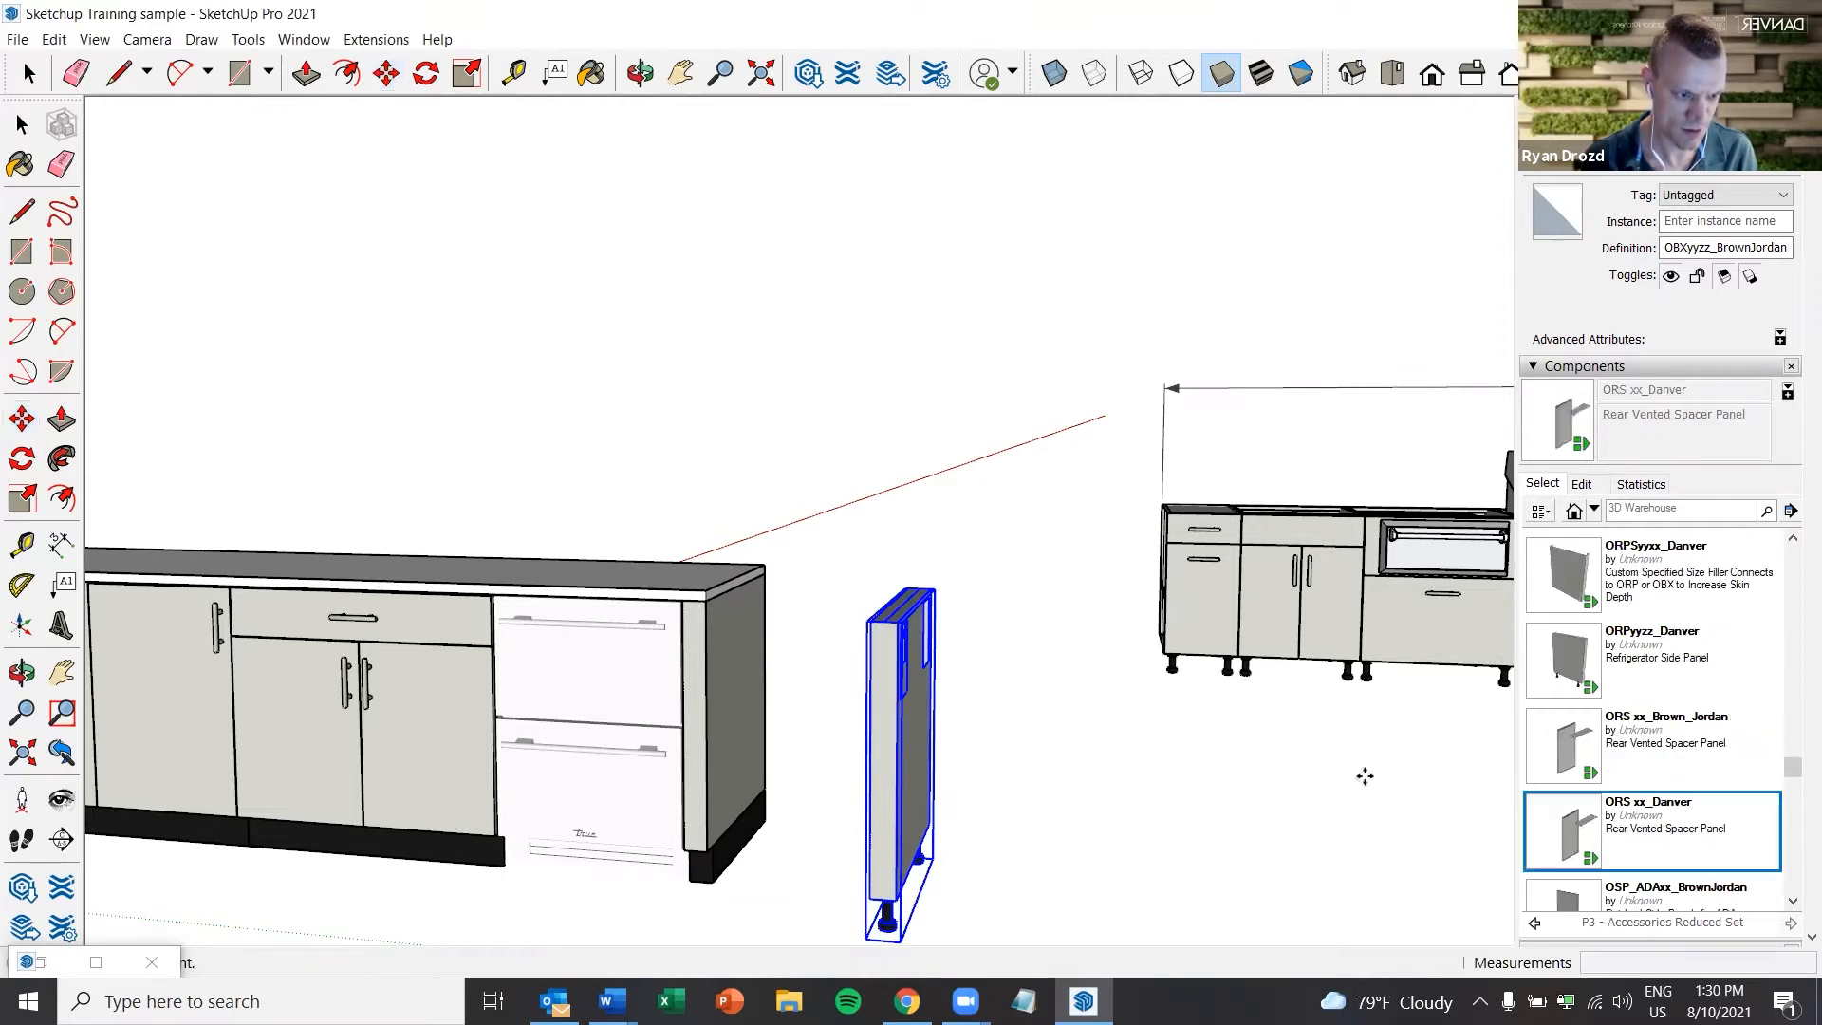
click(1014, 859)
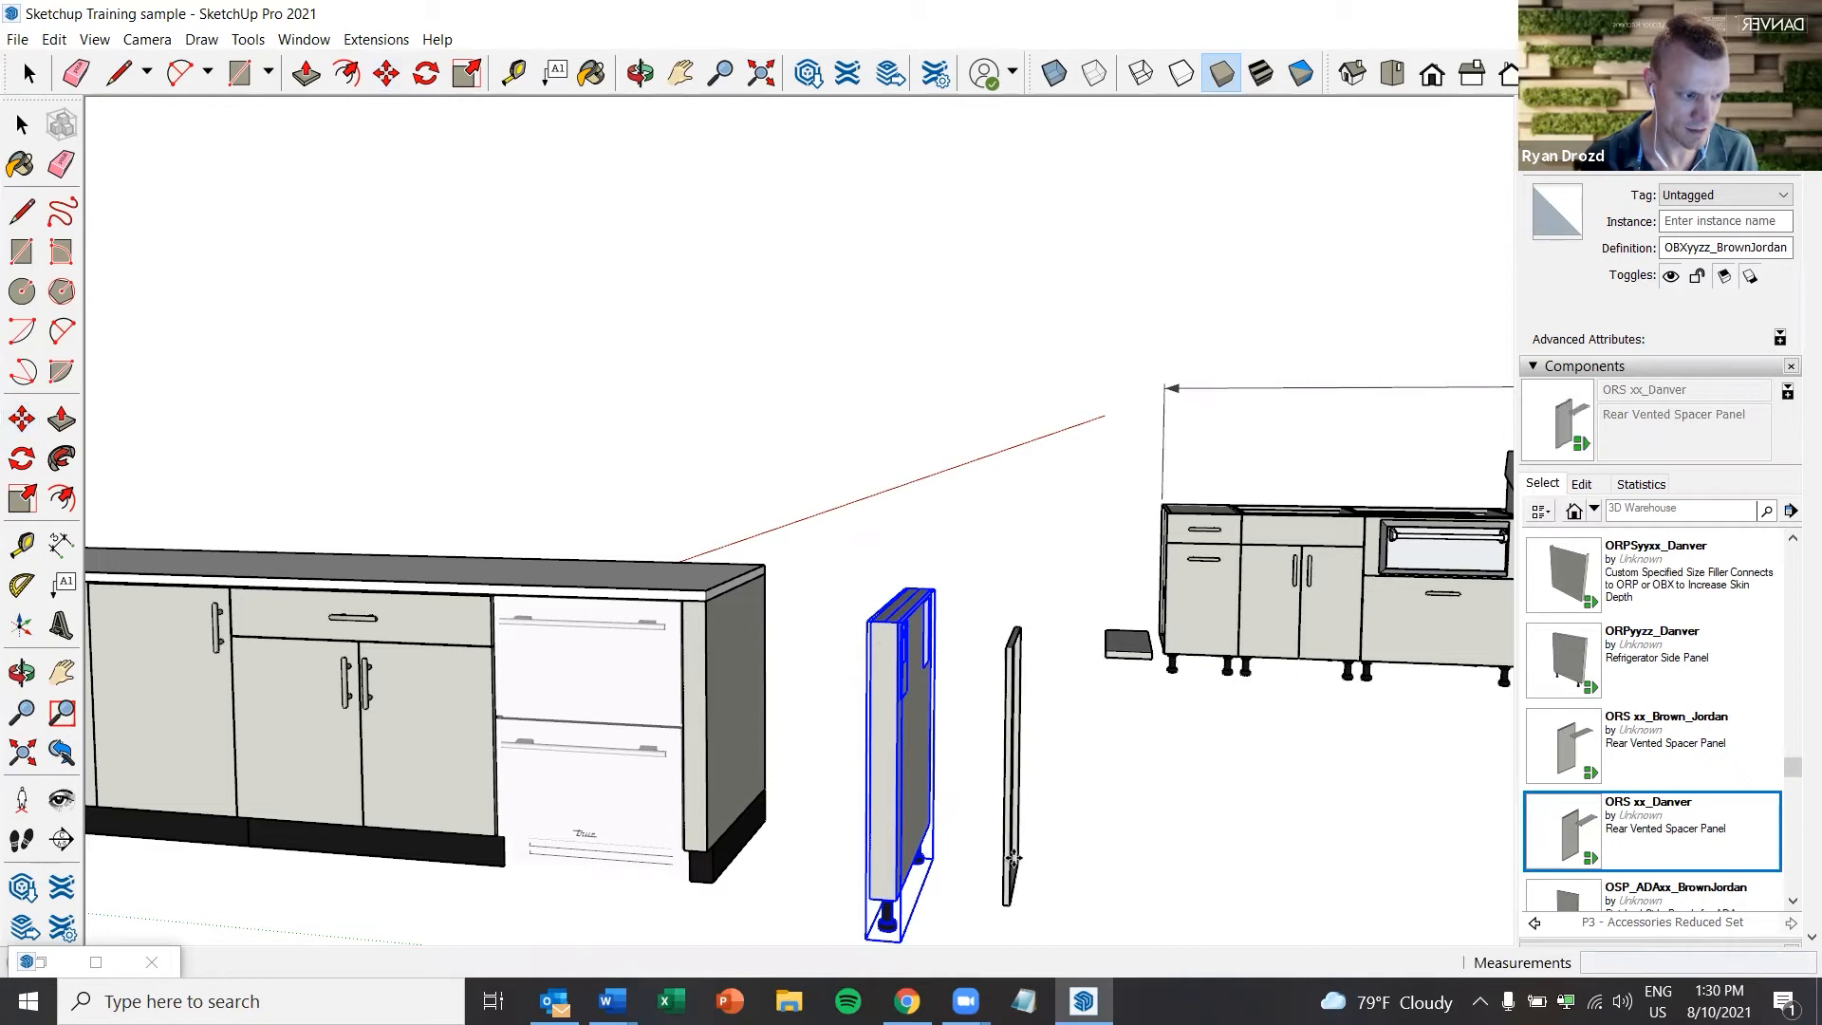
key(m)
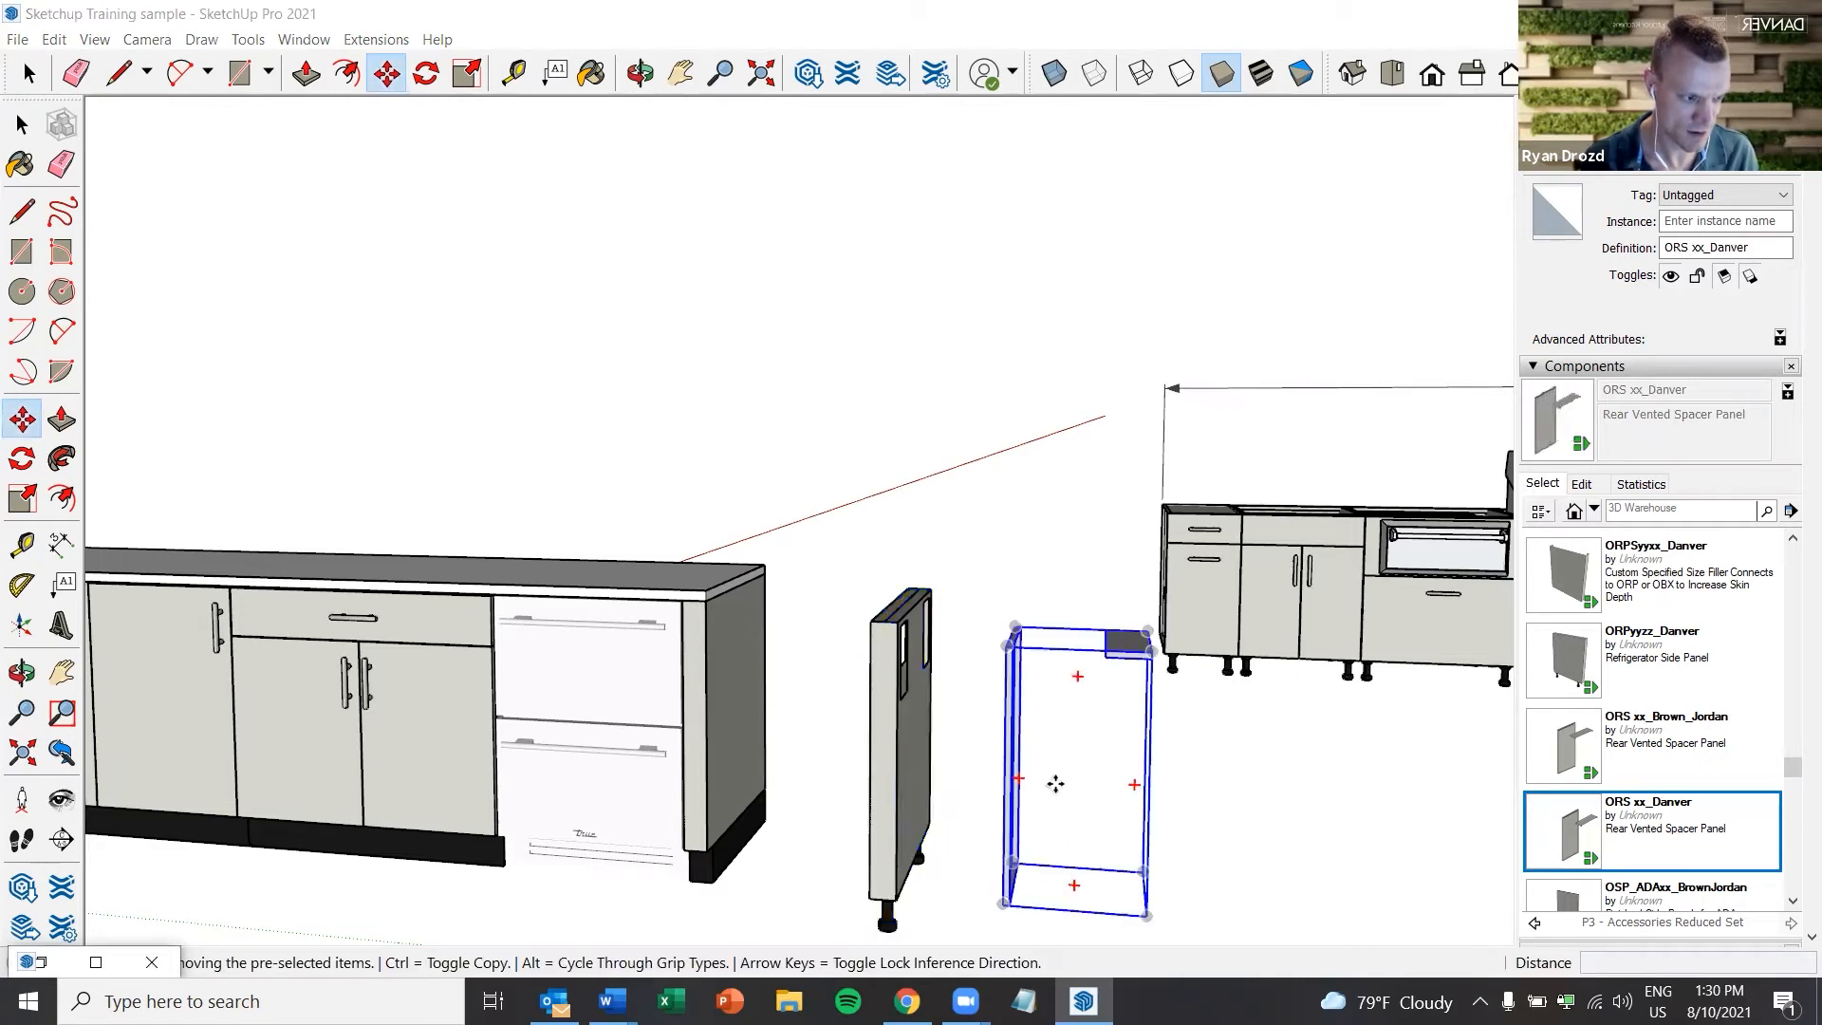
Try to show the rear vented spacer panel's component options and set the panel down about 1' farther from the box column
right_click(1053, 791)
click(1011, 763)
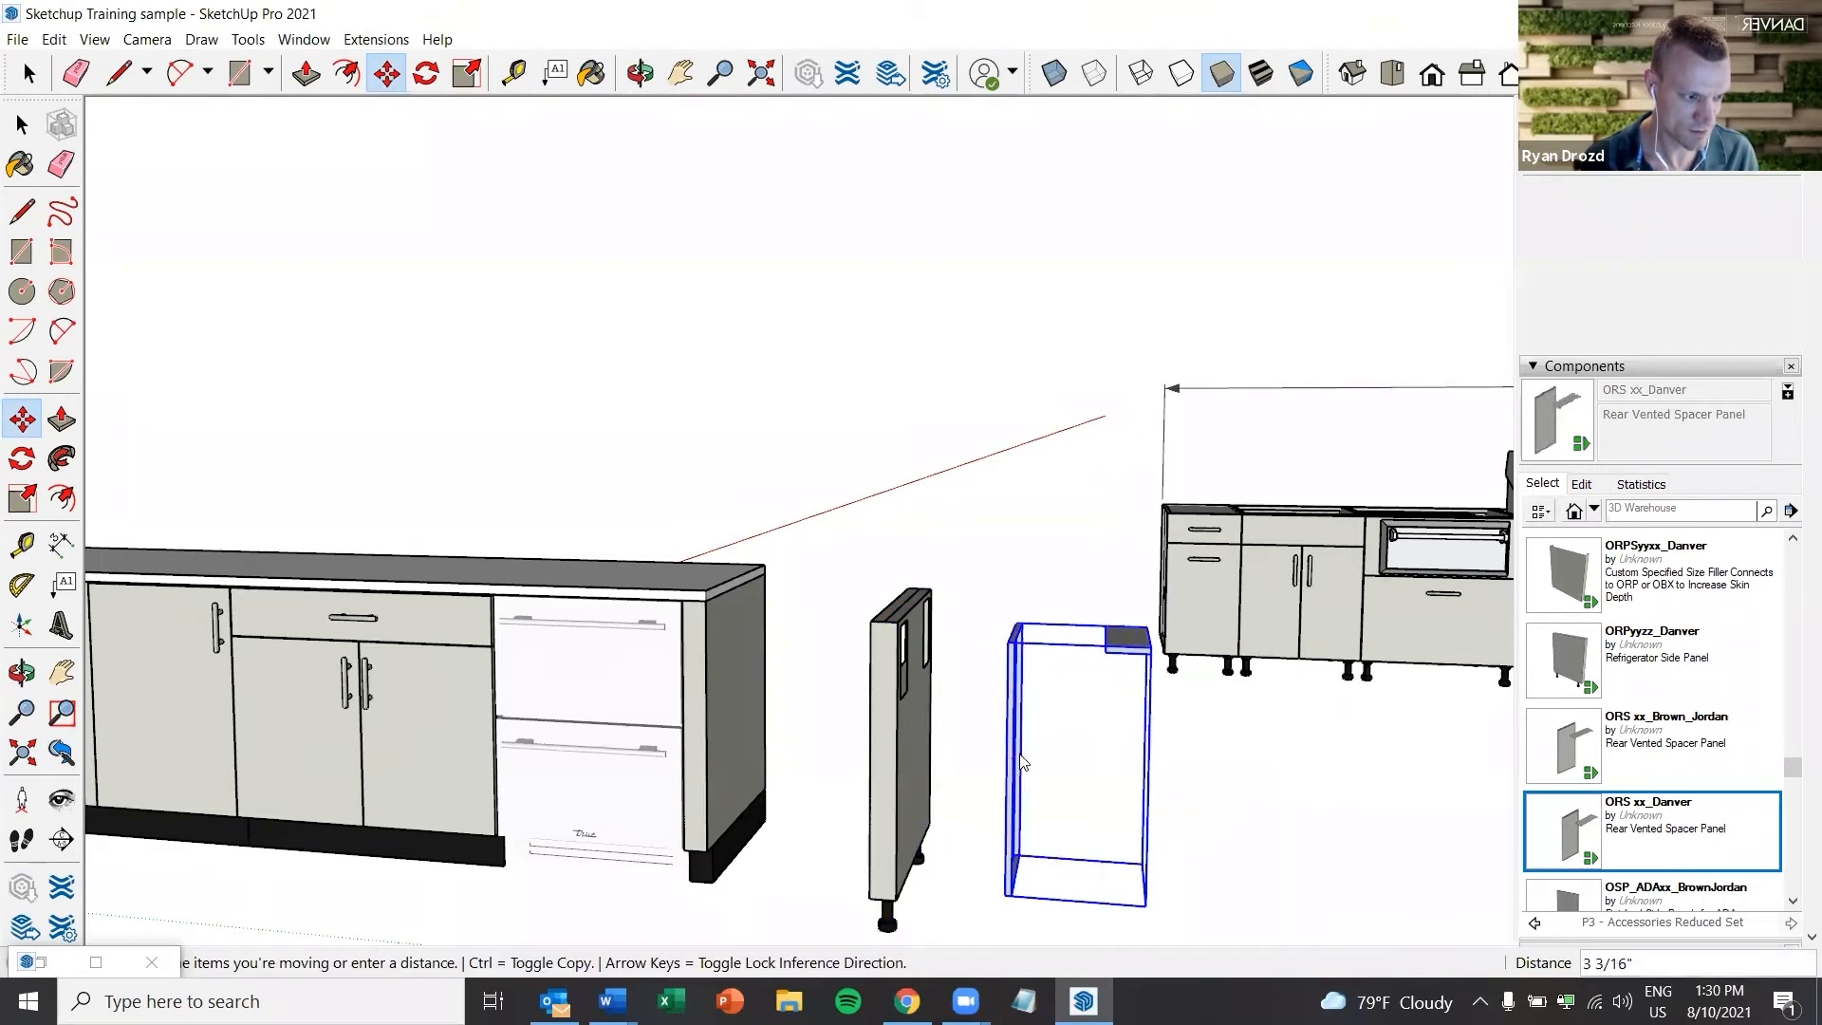
right_click(1021, 760)
mouse_move(1218, 754)
click(1308, 742)
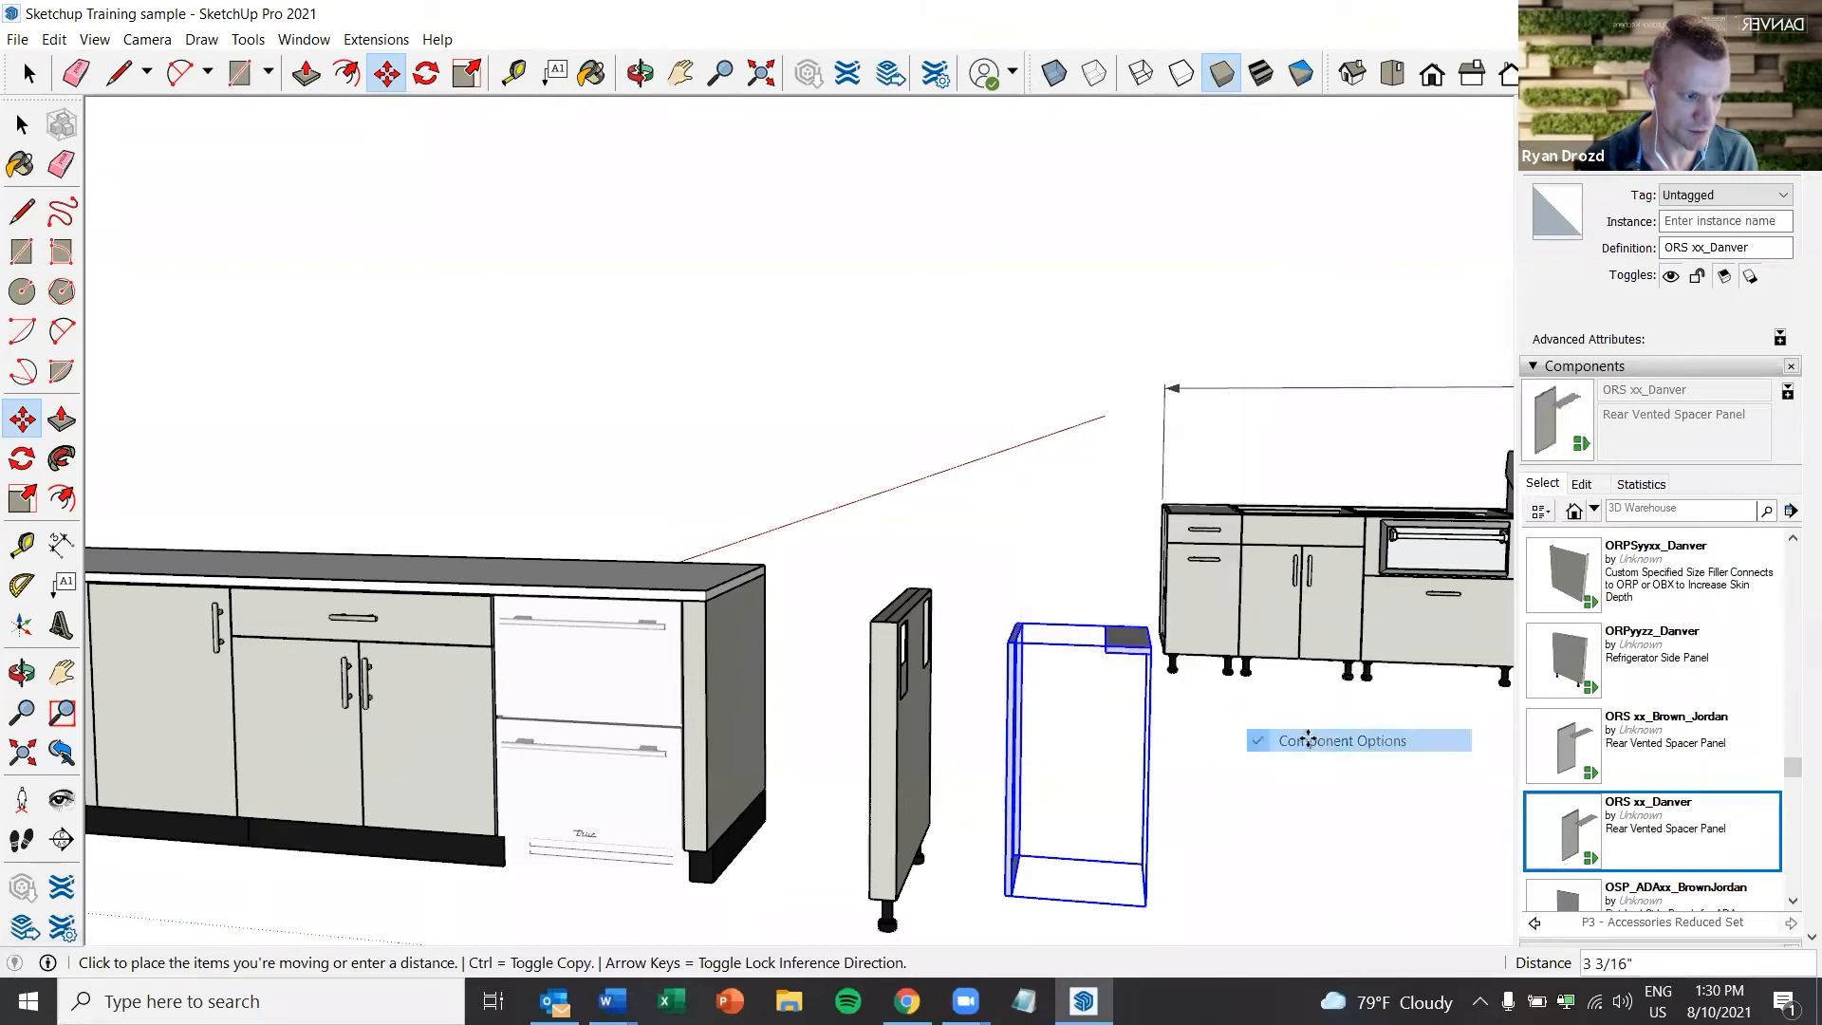
click(1105, 752)
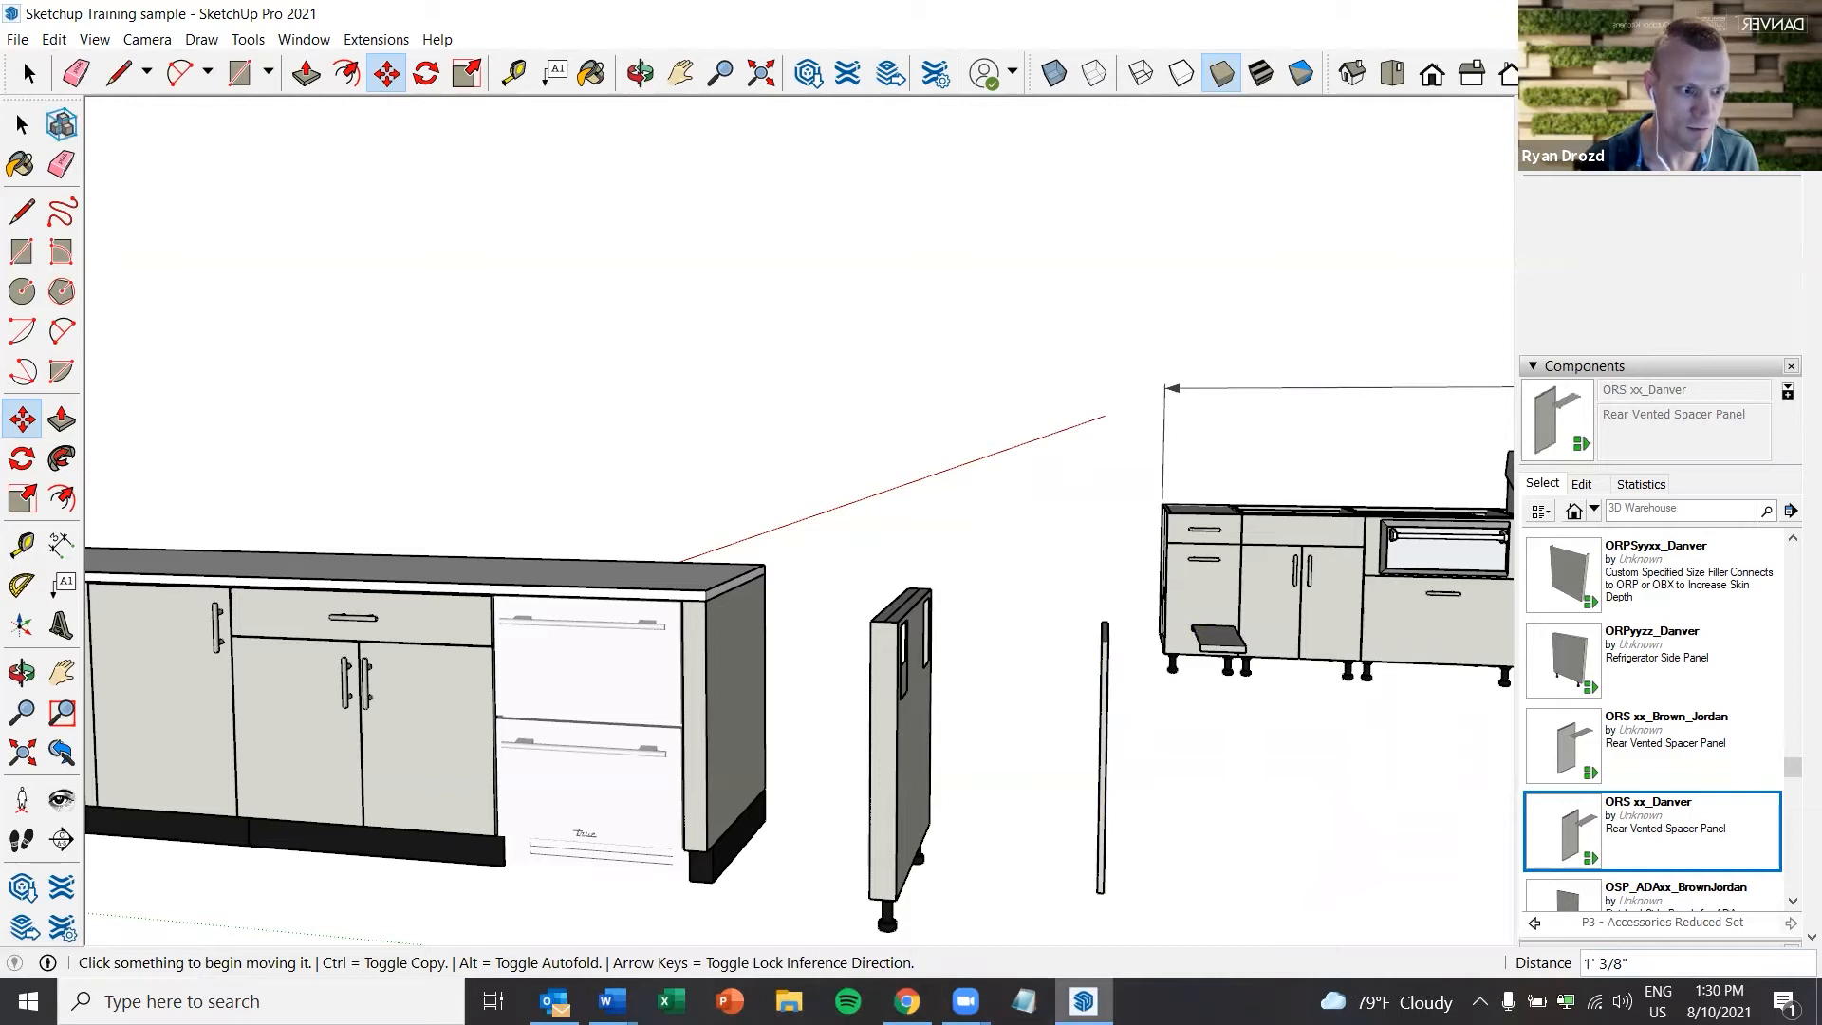
key(super+d)
key(super+d)
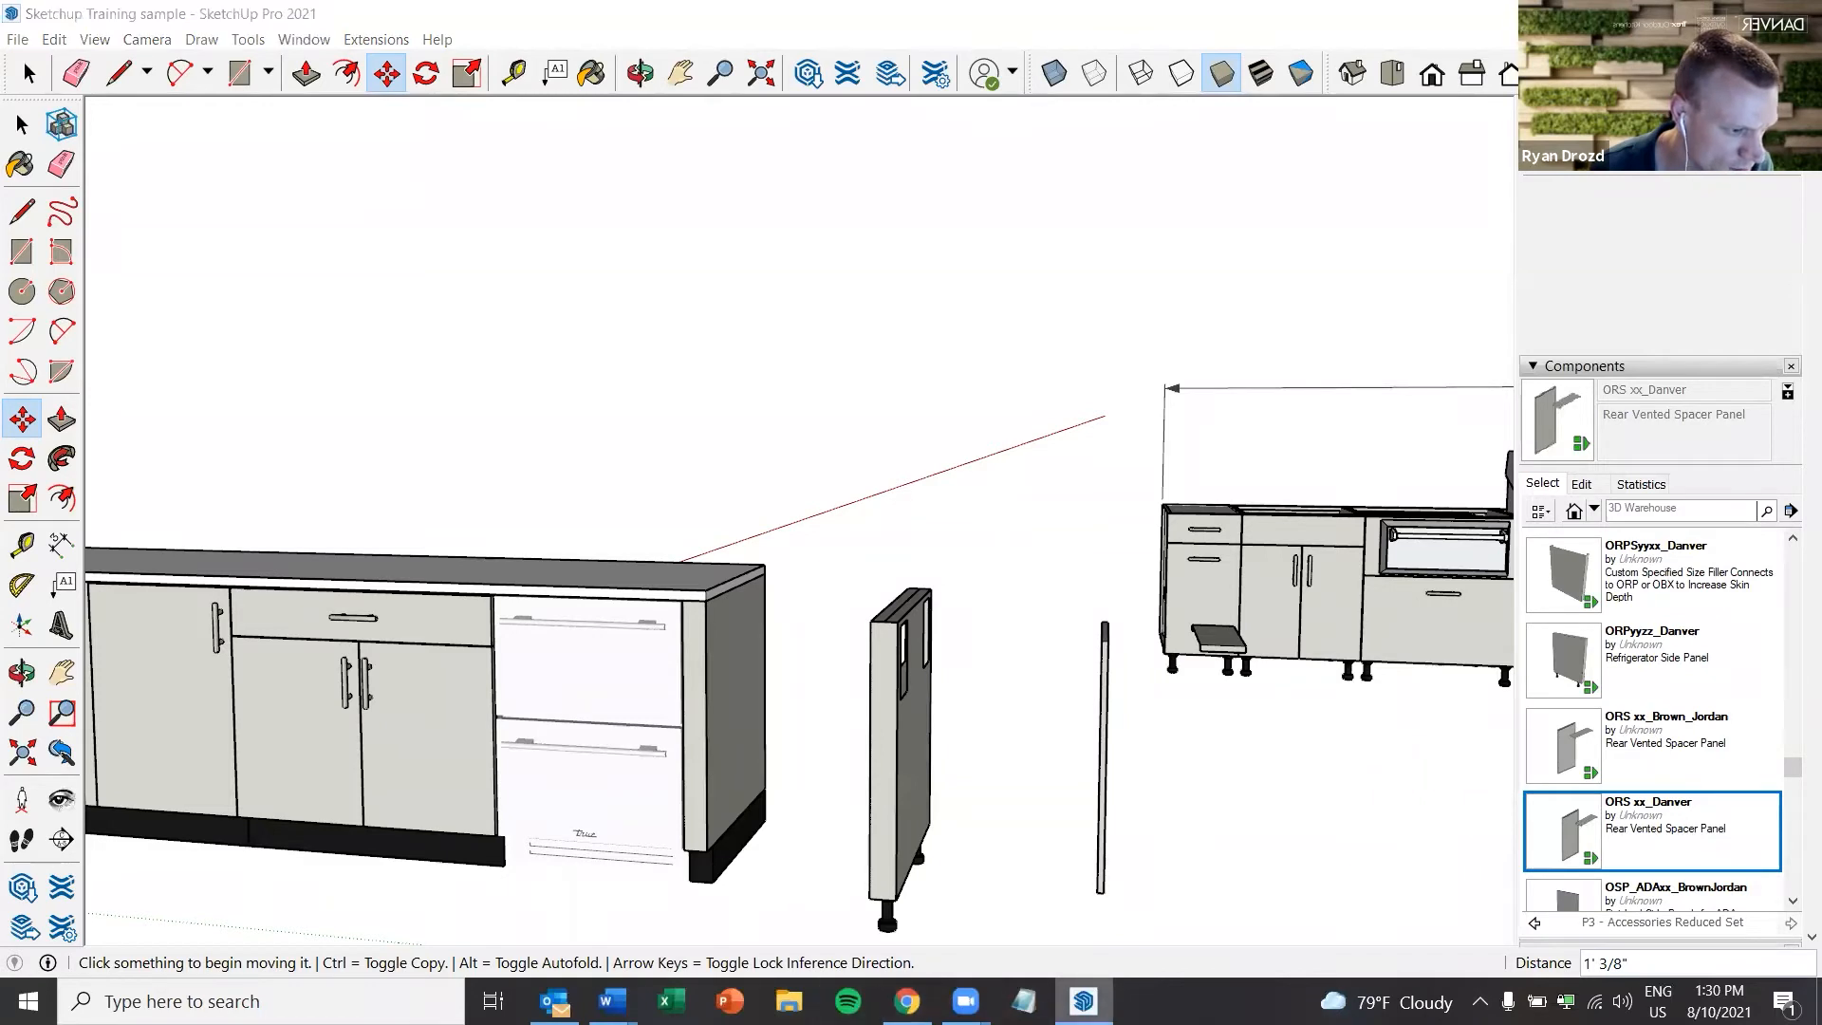
key(super+d)
key(super+d)
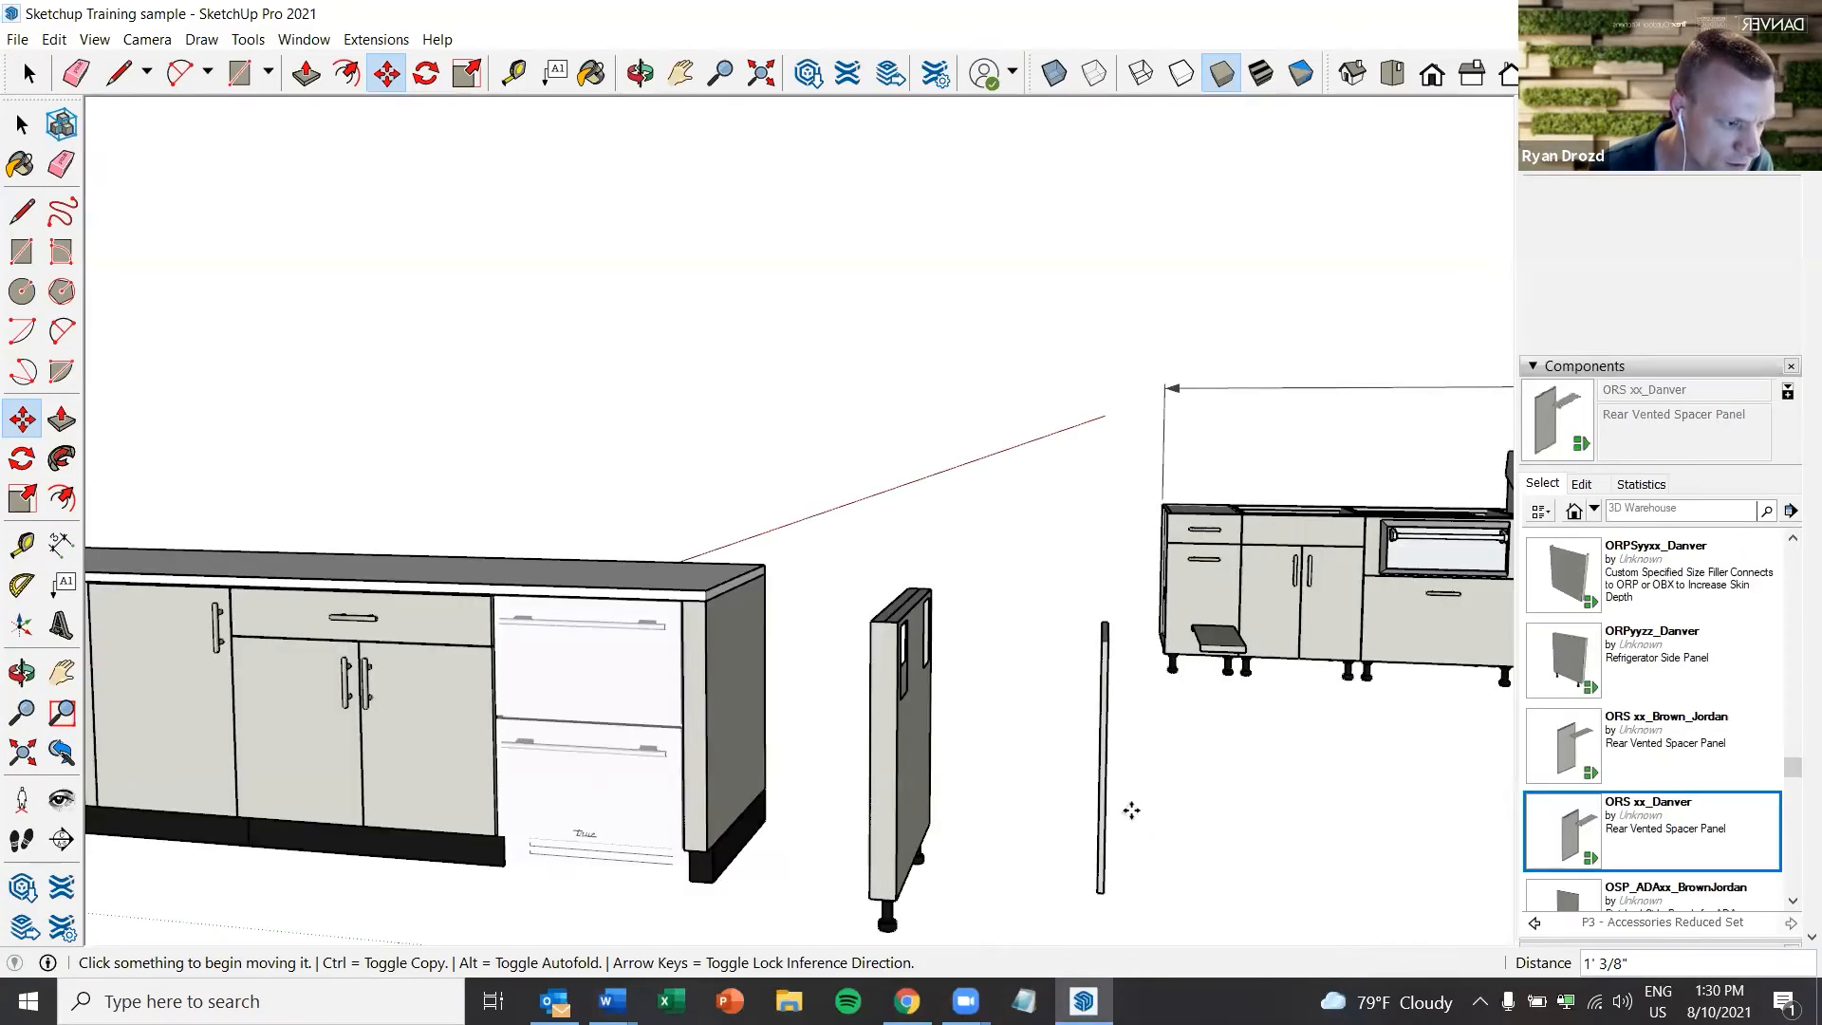
Set the panel width of the rear vented spacer panel to 39" in its component options
key(space)
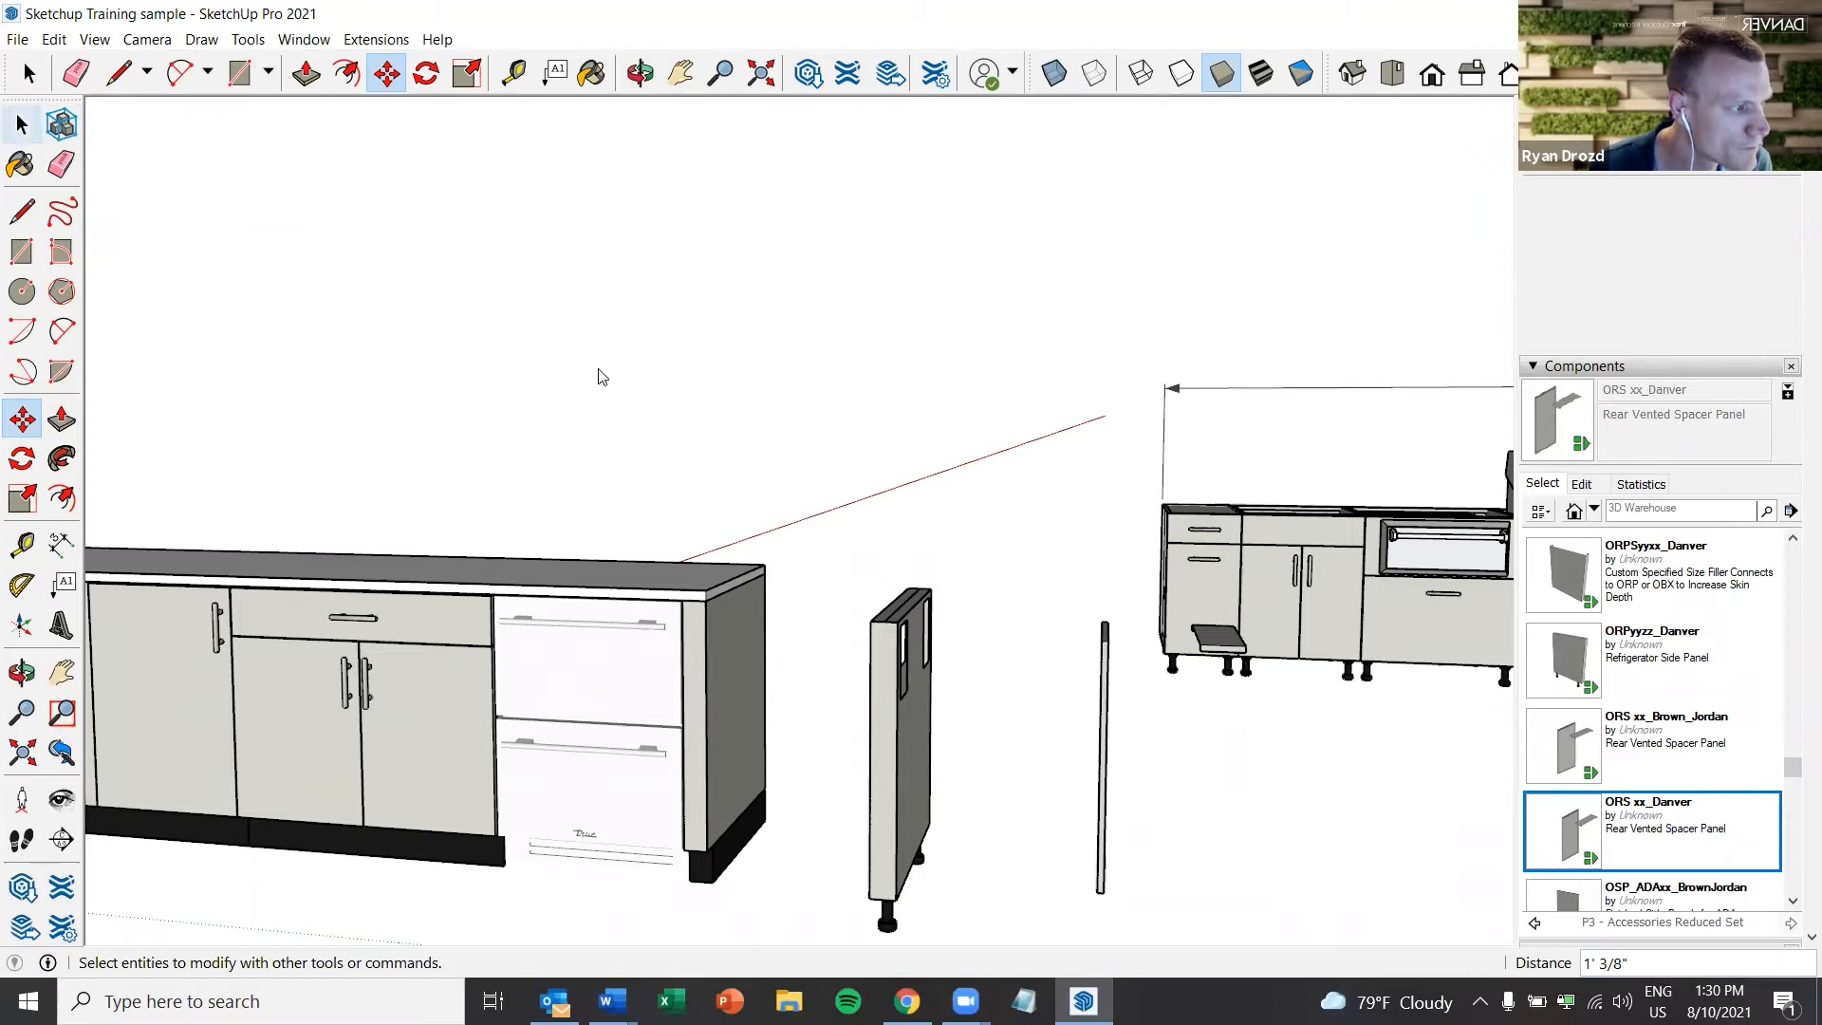
middle_drag(1186, 742, 1033, 622)
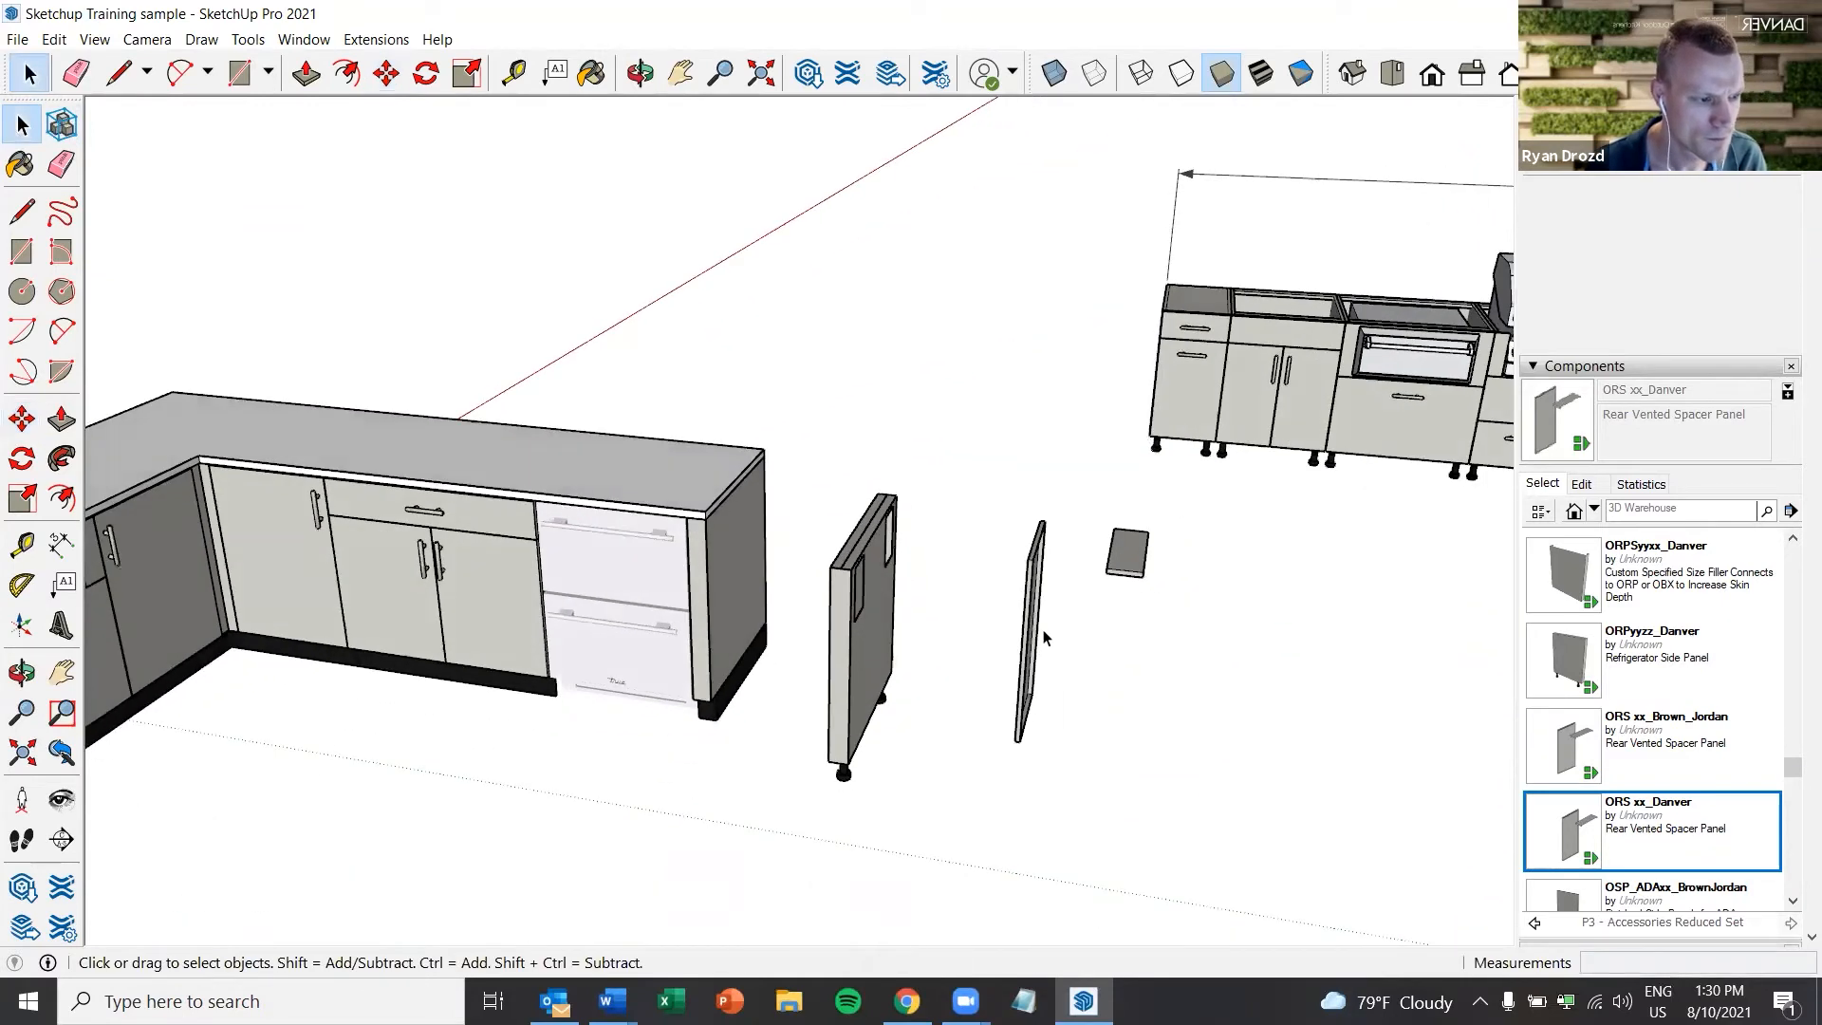
click(1038, 629)
right_click(1037, 629)
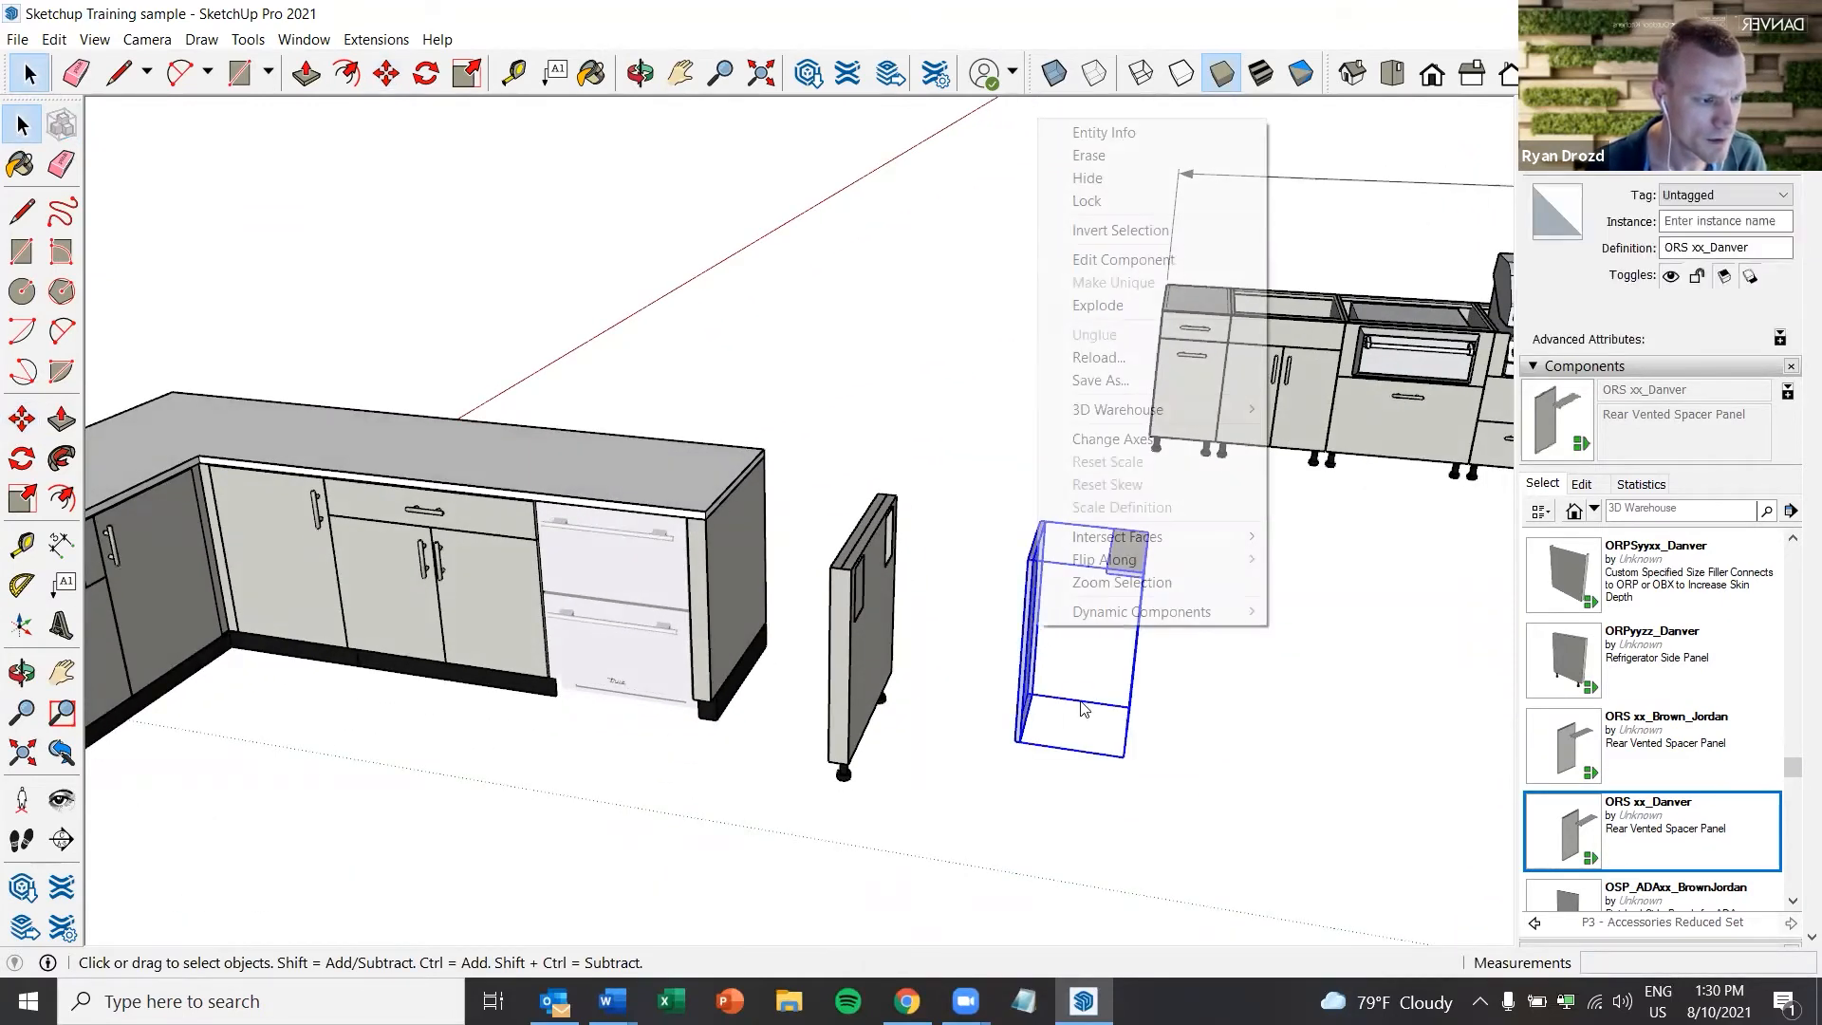
mouse_move(1130, 612)
click(1328, 612)
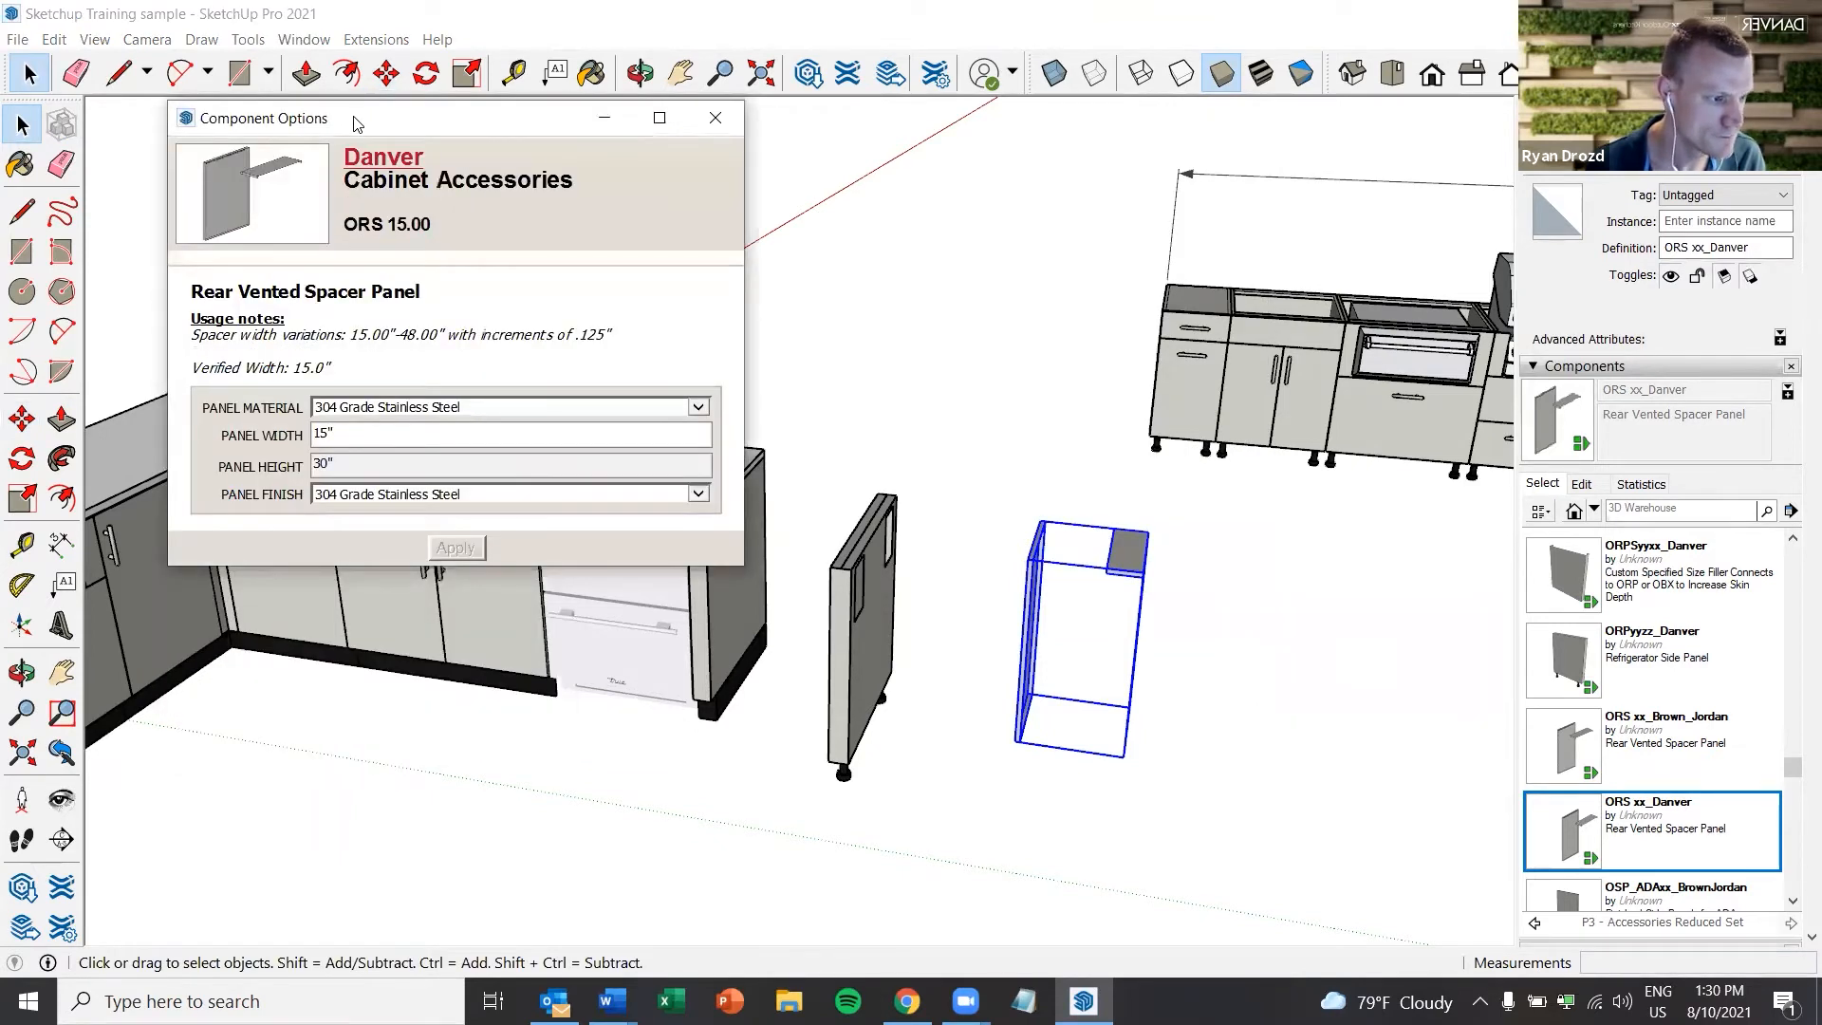
drag(355, 124, 737, 65)
click(603, 377)
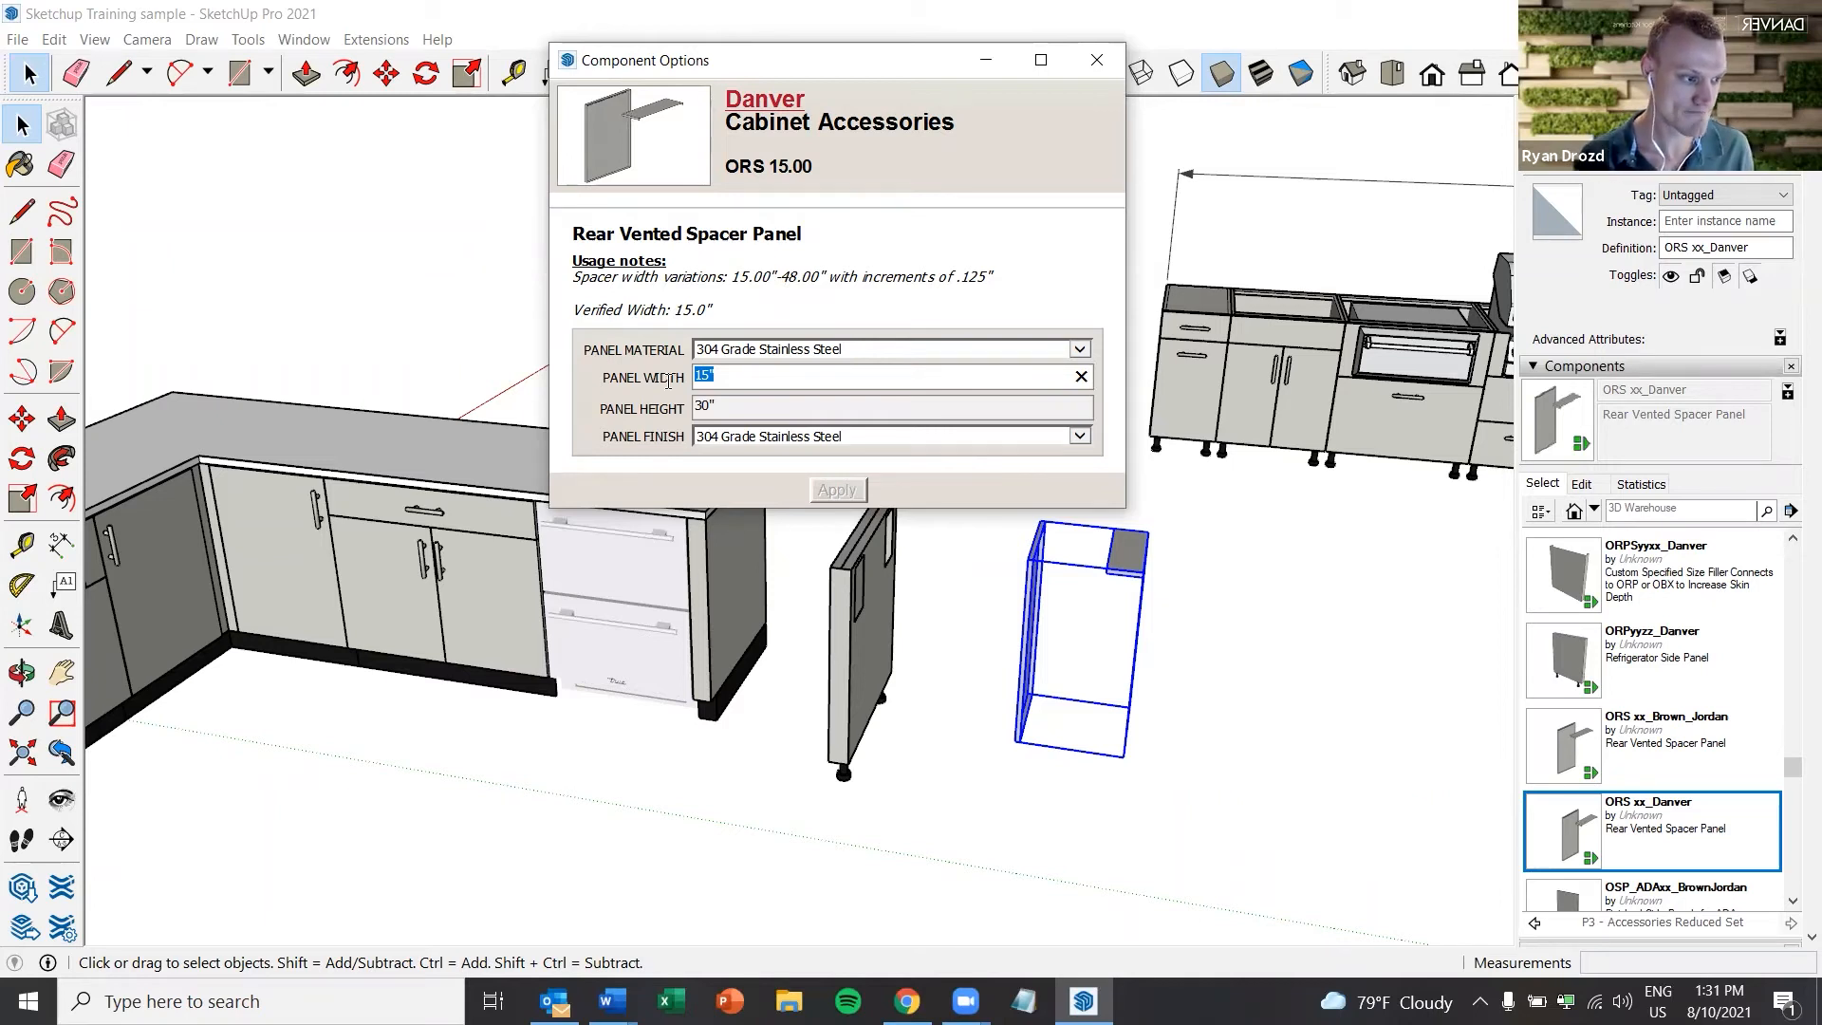
text(39)
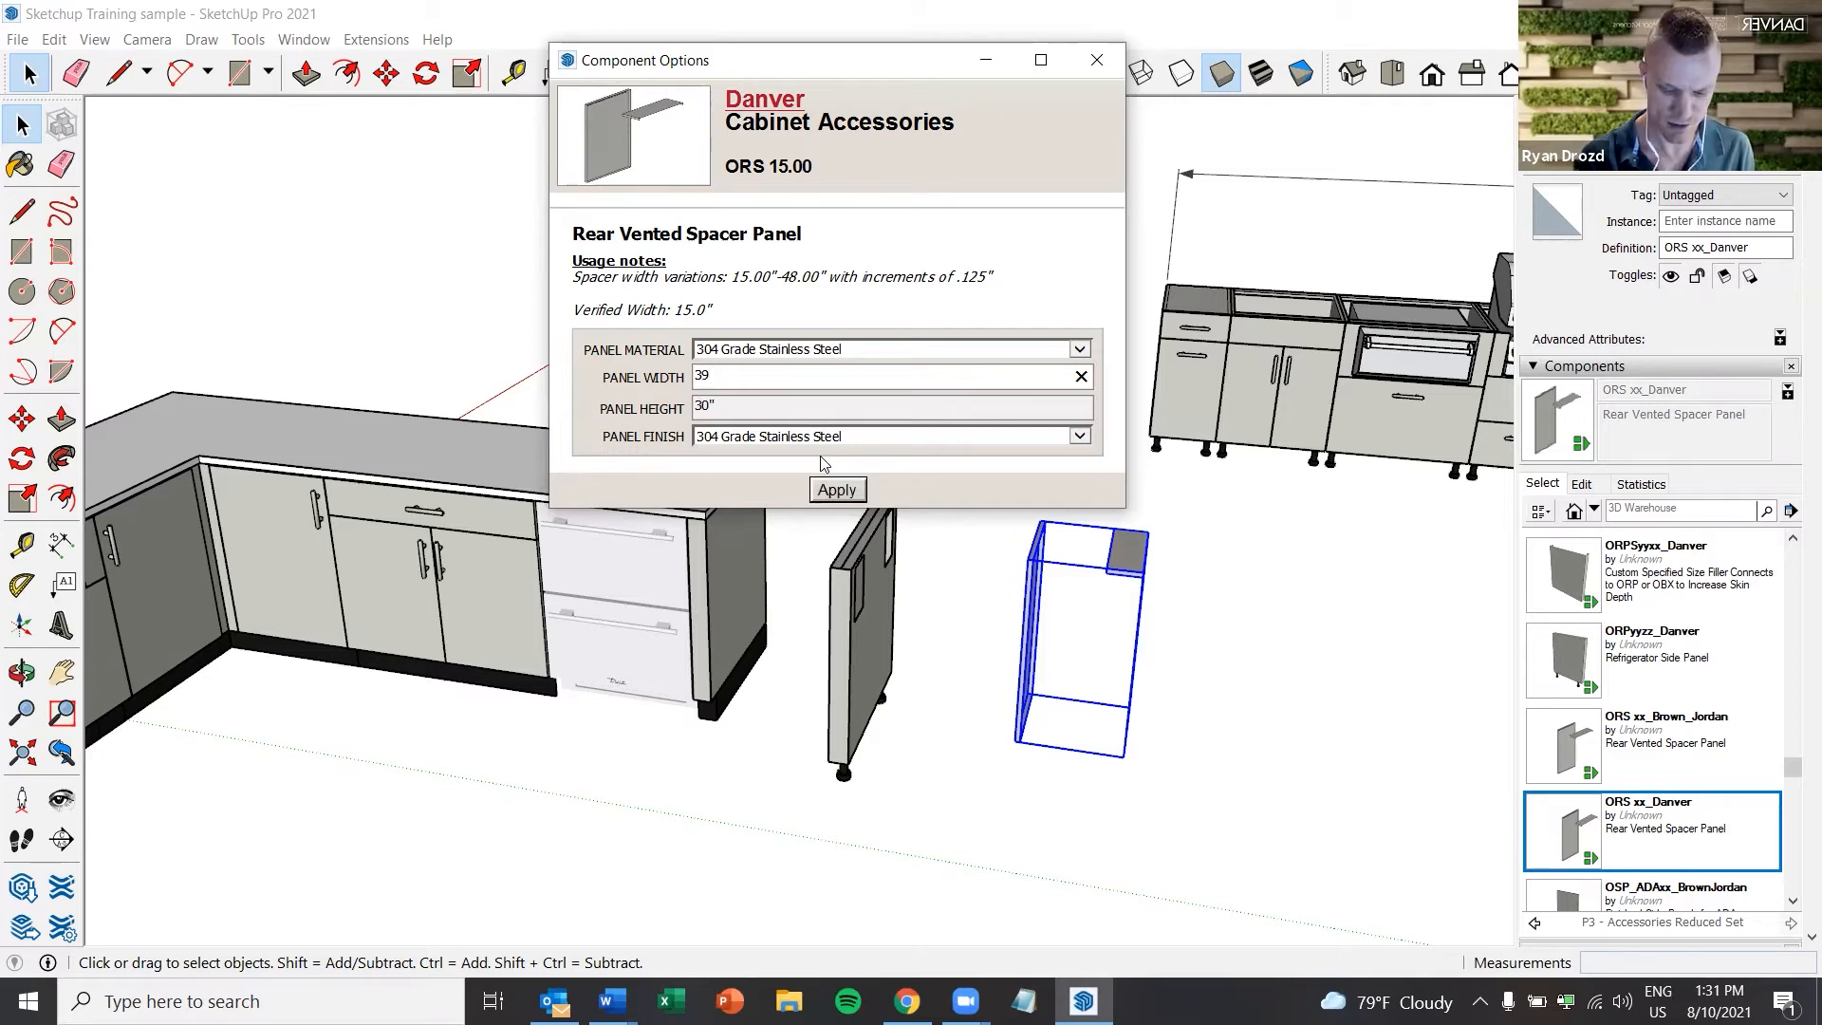
click(836, 490)
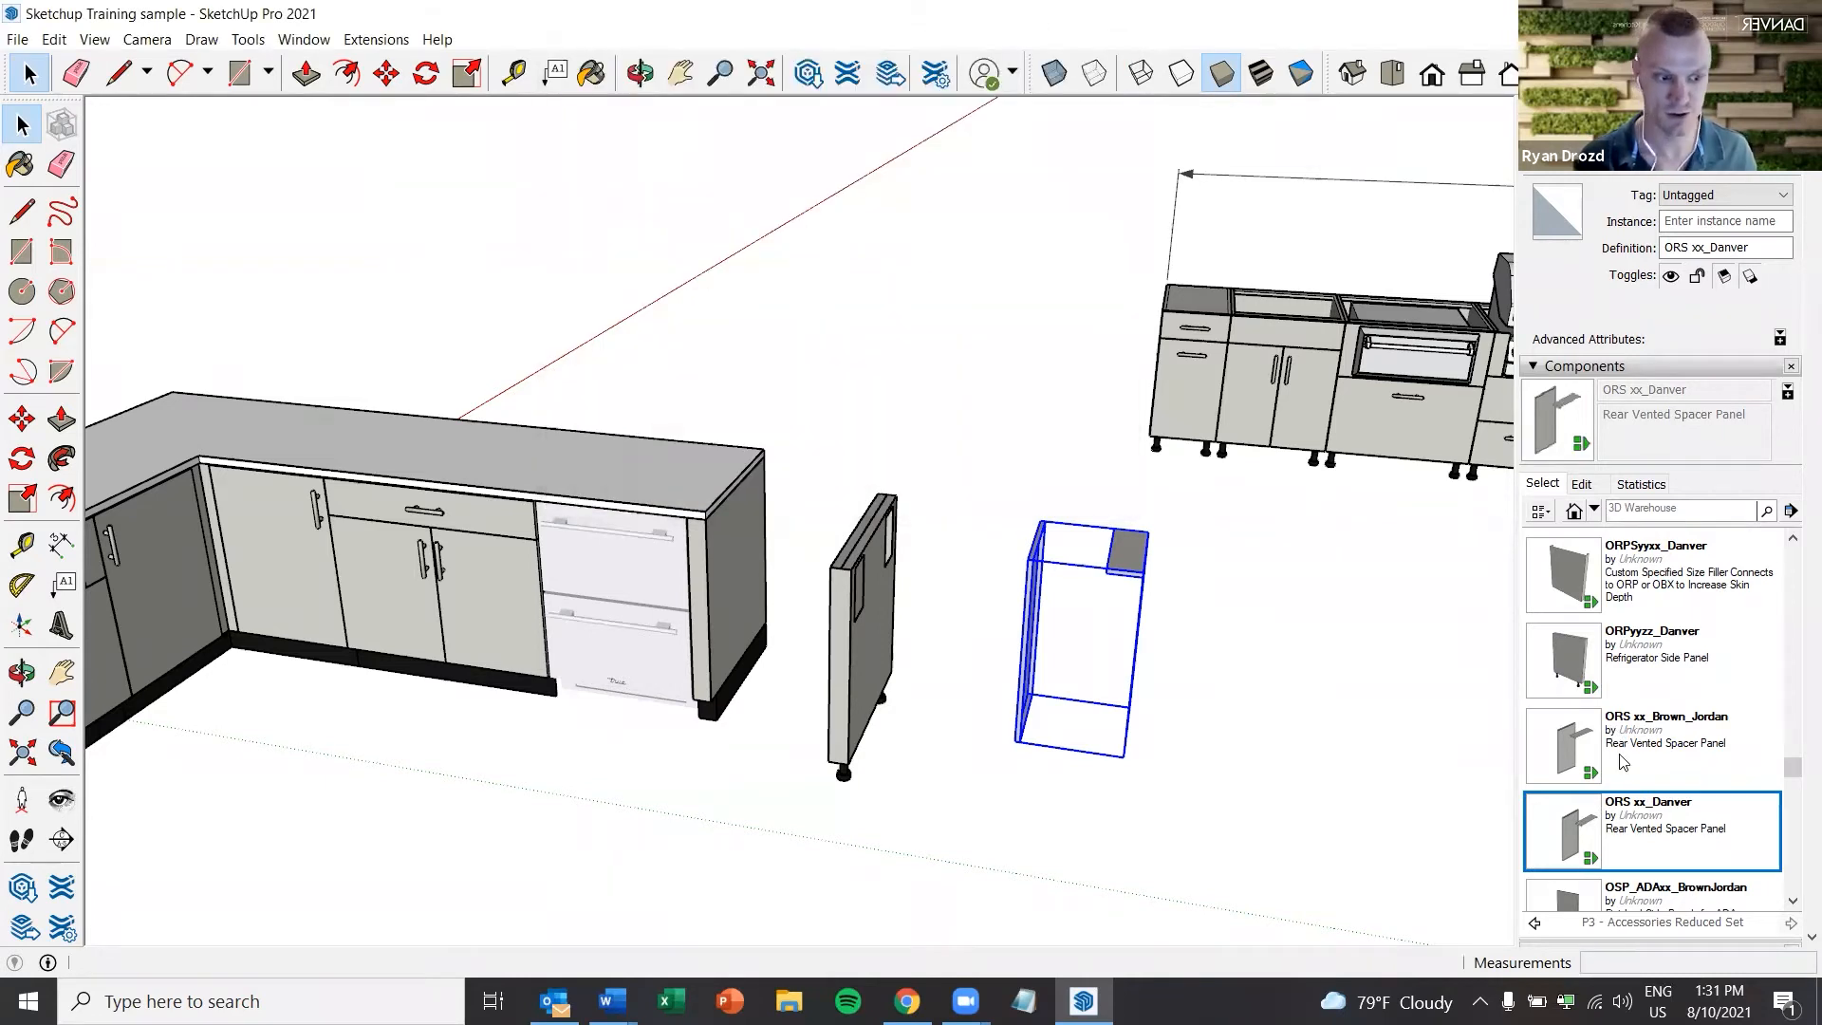
scroll(1625, 744, up, 1)
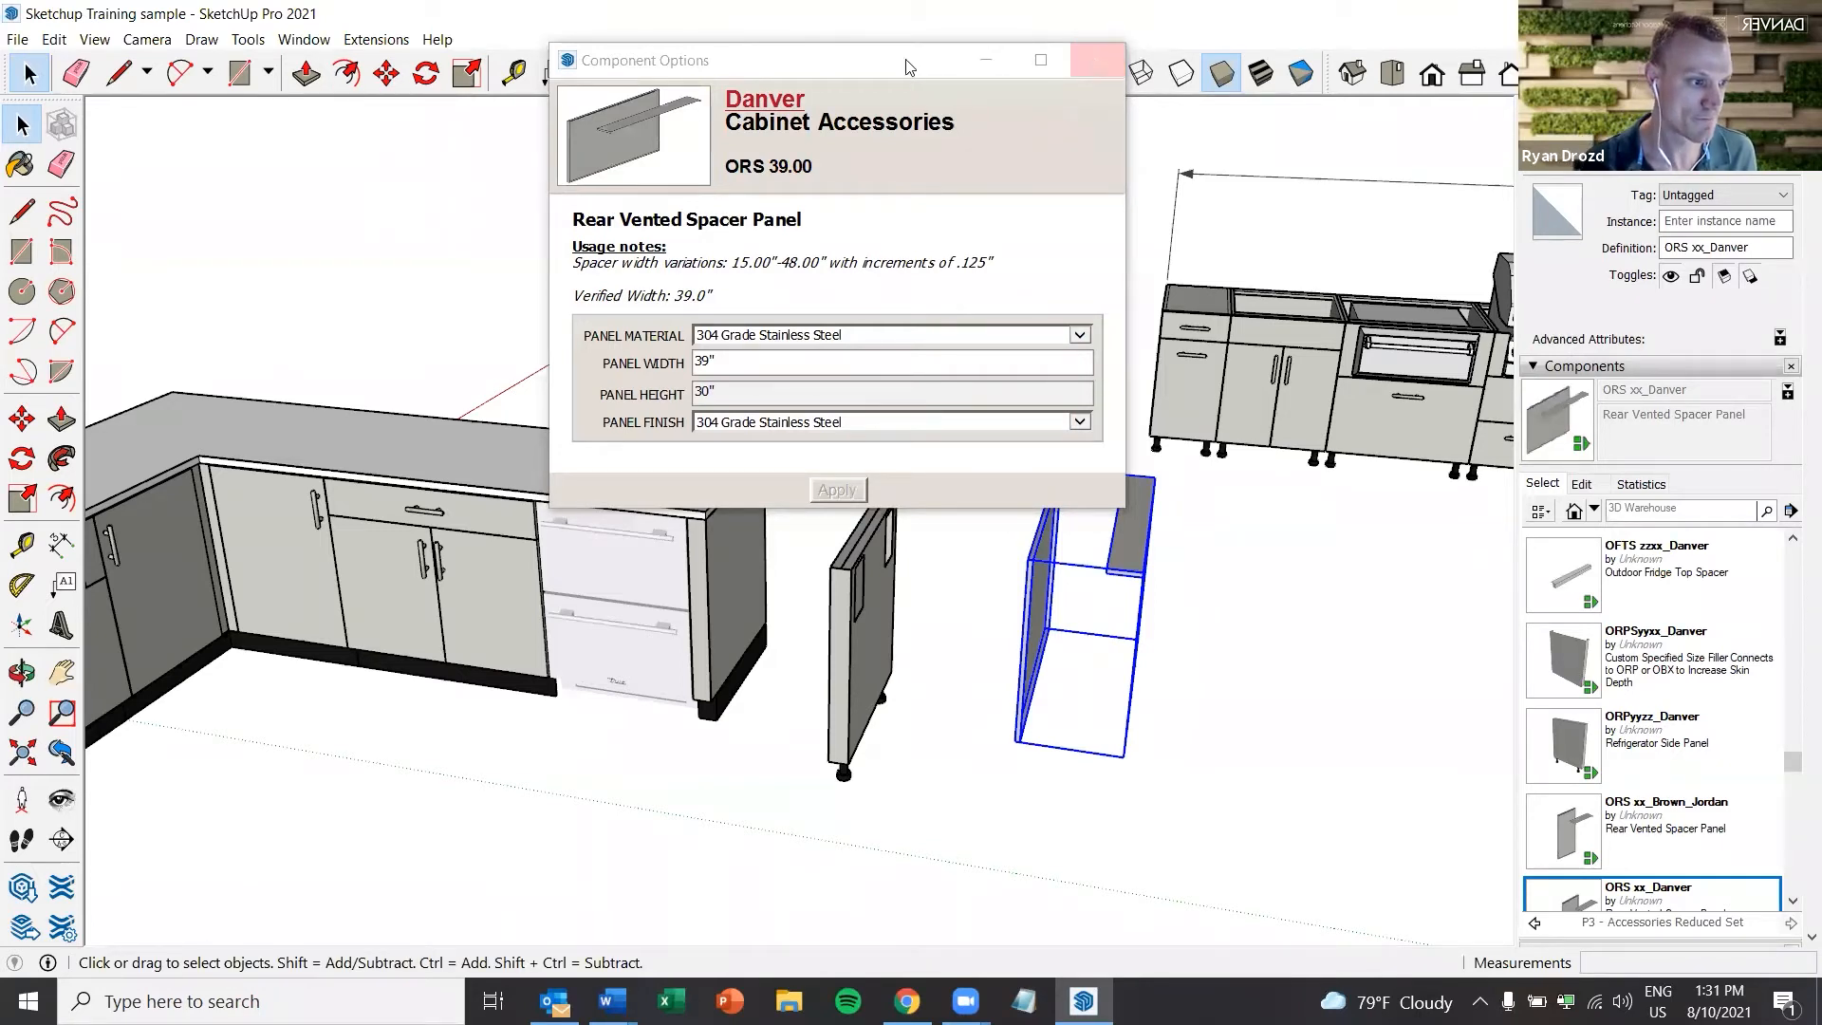
click(1096, 67)
Open the component options of the one-drawer, two-door base cabinet beside the refrigerator drawers and choose the Tecno door style
middle_drag(465, 655, 462, 659)
scroll(463, 659, down, 1)
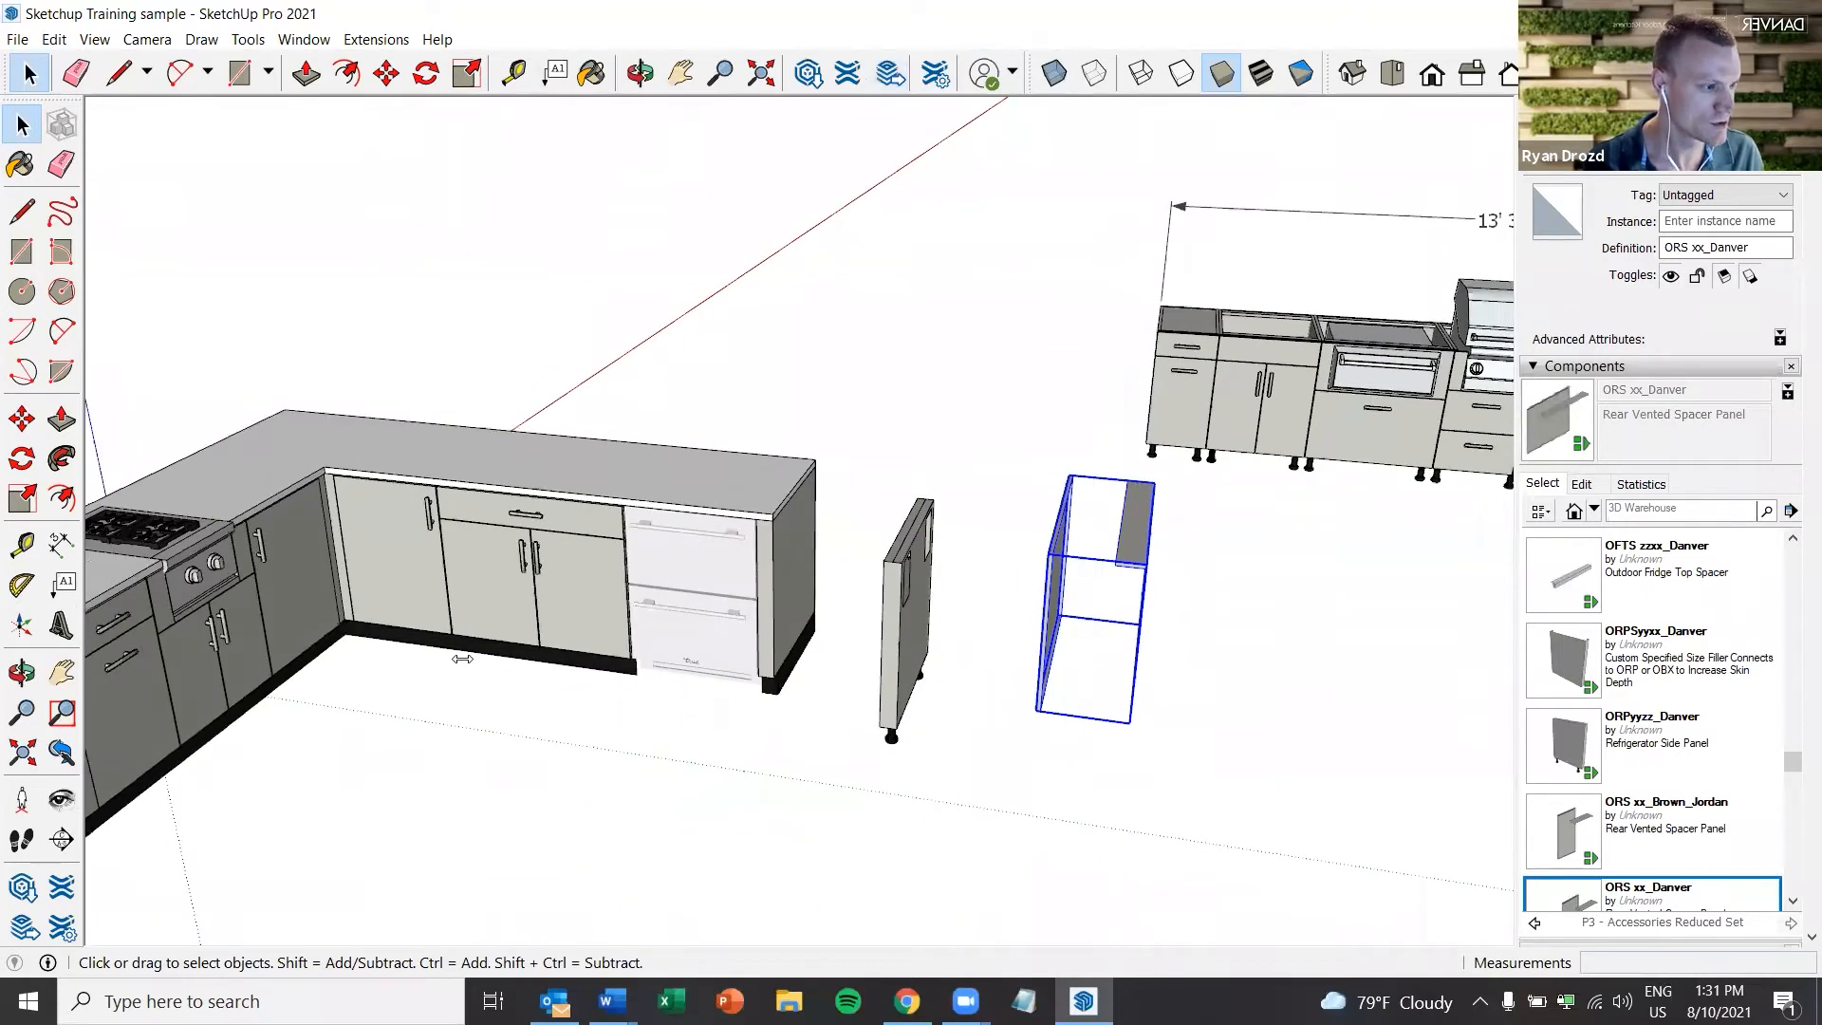
scroll(638, 724, down, 1)
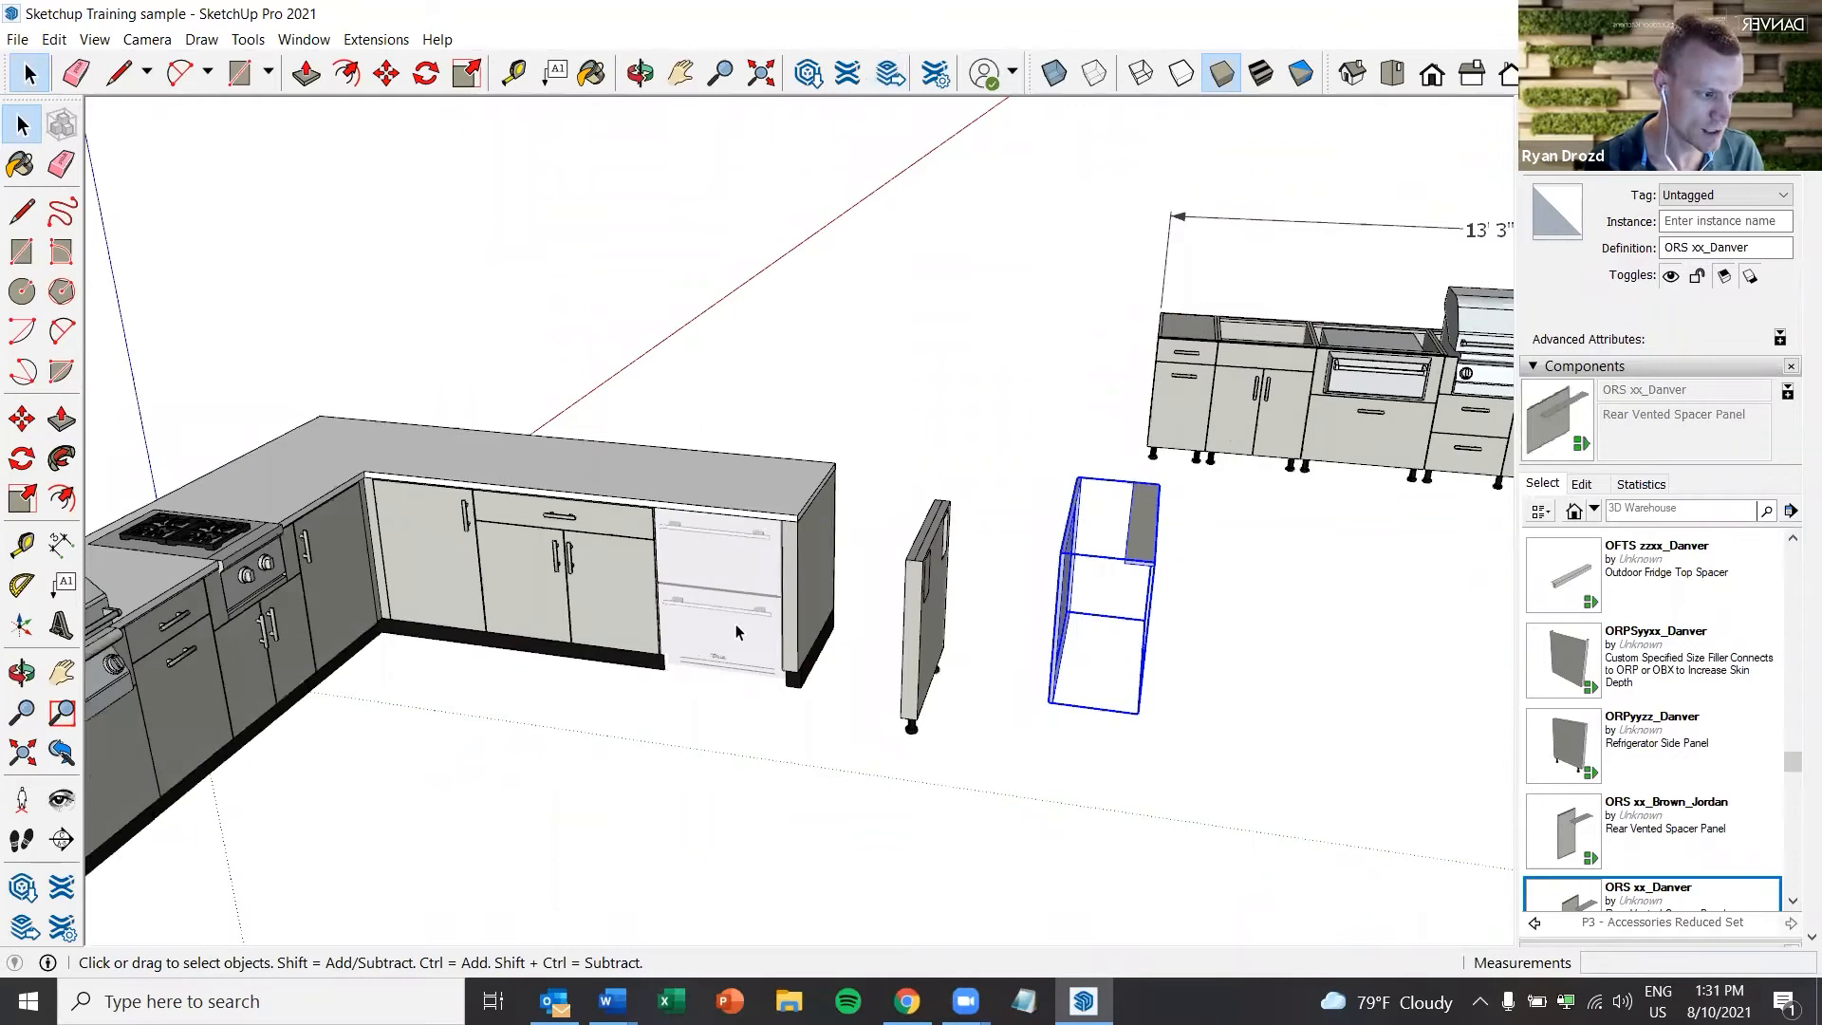
middle_drag(704, 612, 696, 612)
scroll(668, 612, up, 2)
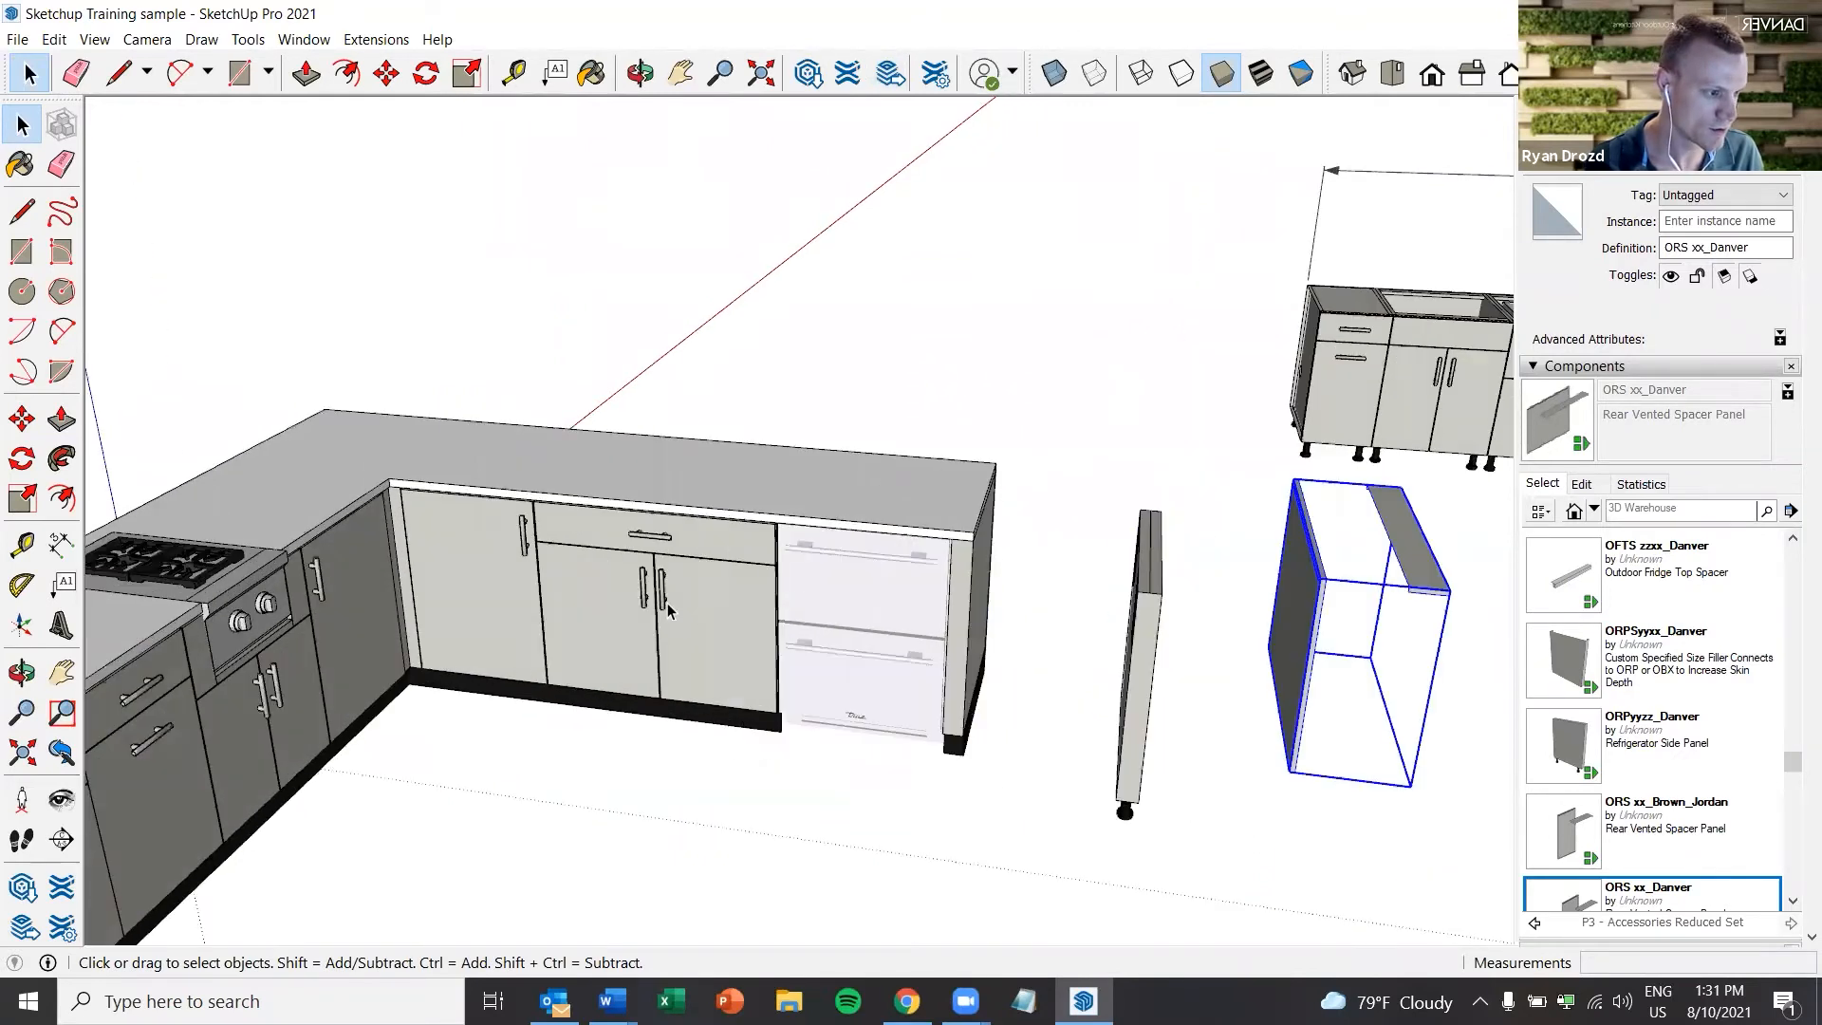
right_click(797, 597)
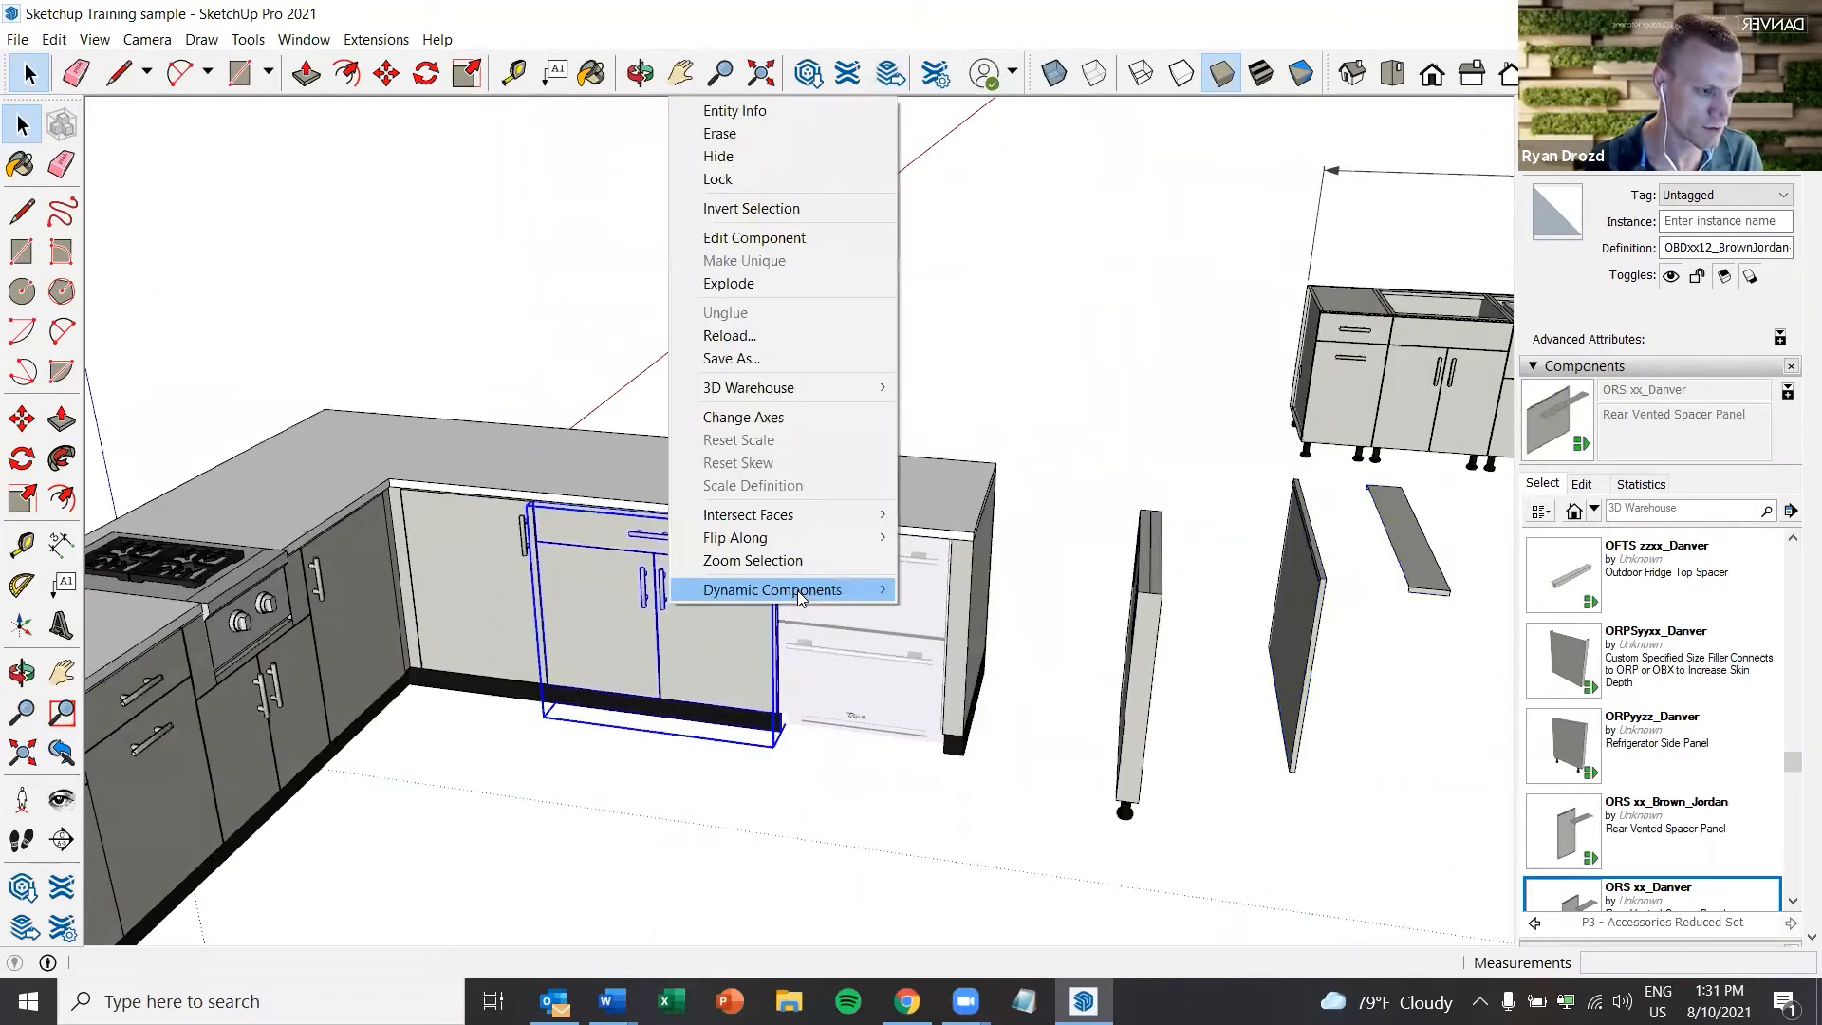
mouse_move(797, 590)
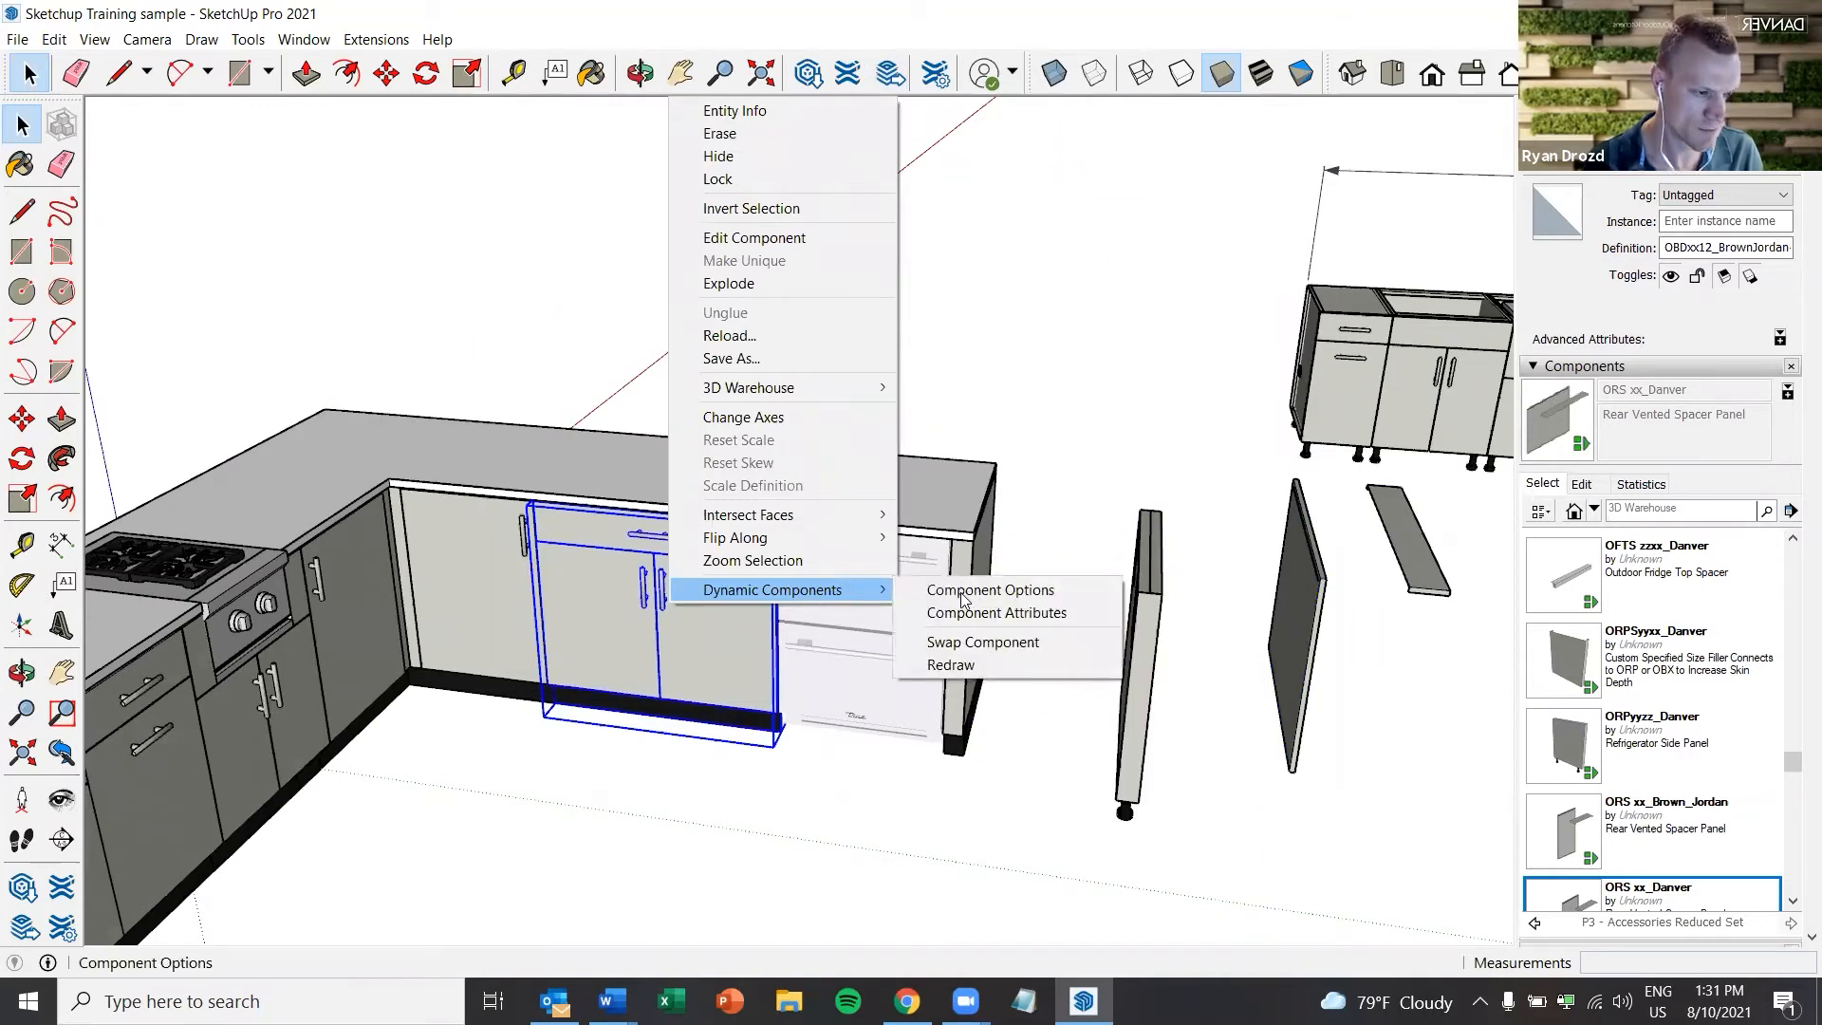
click(963, 592)
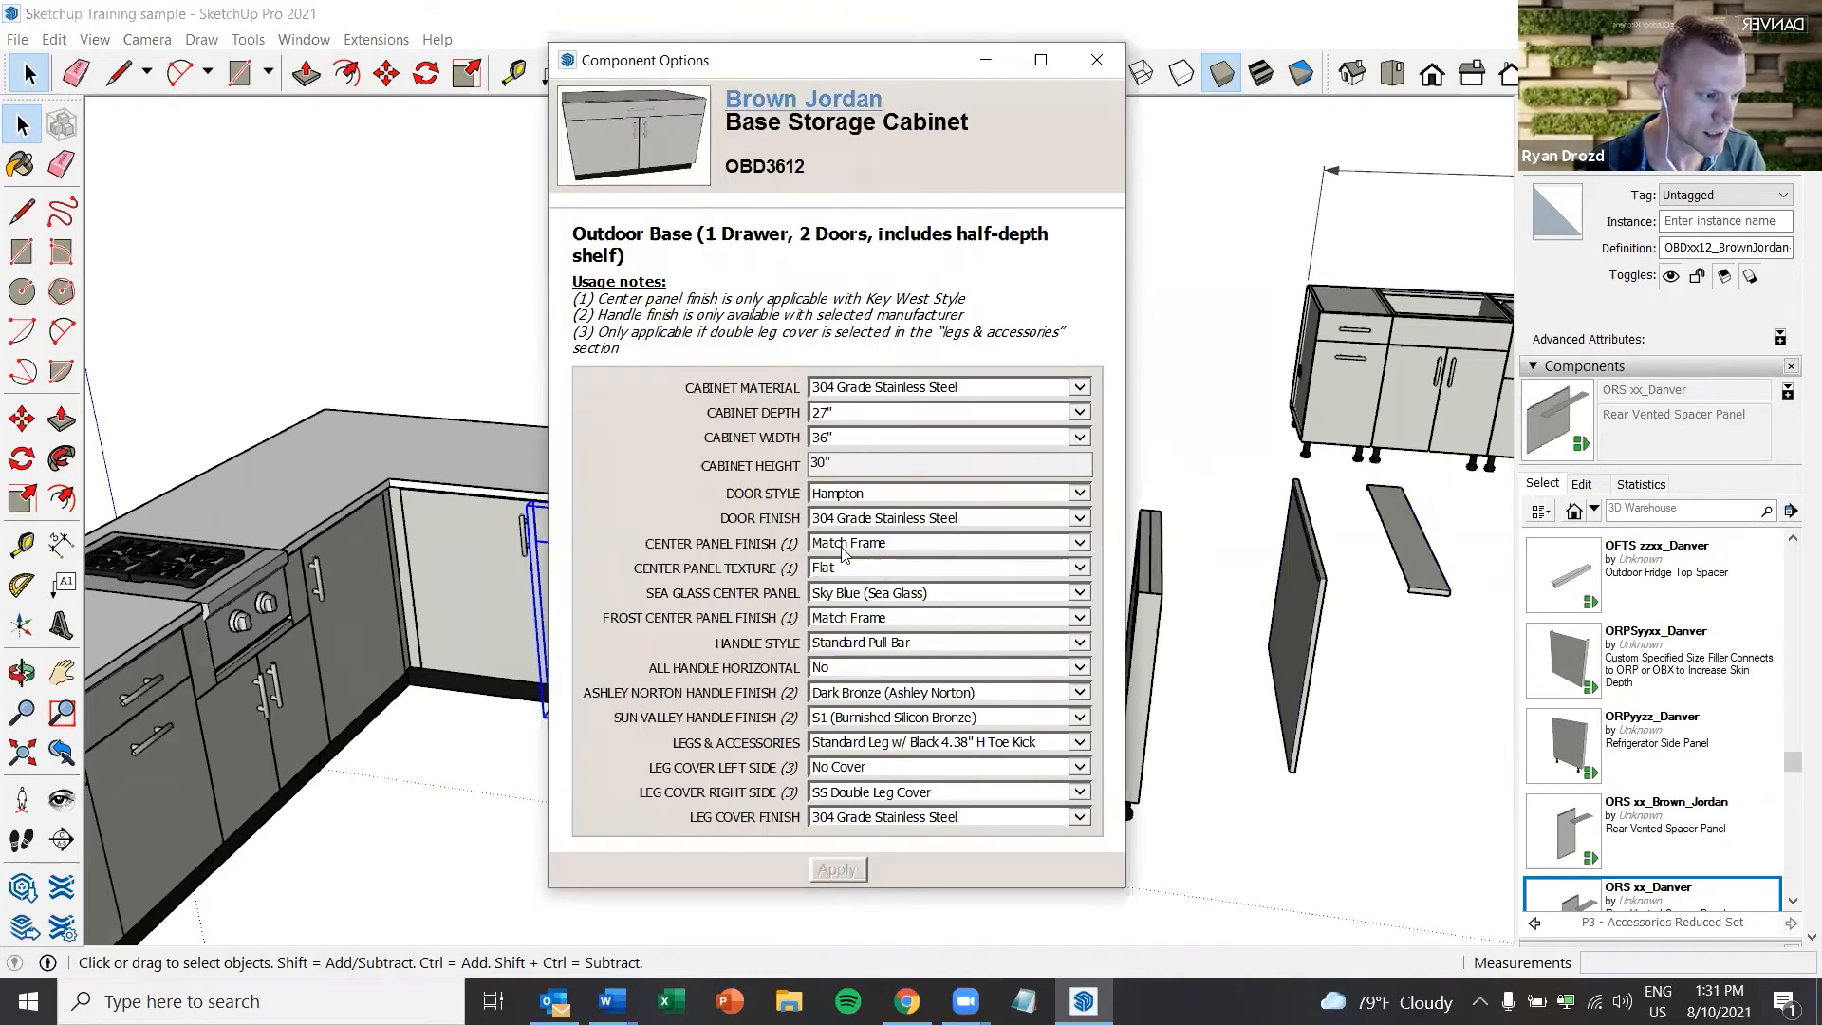
click(864, 495)
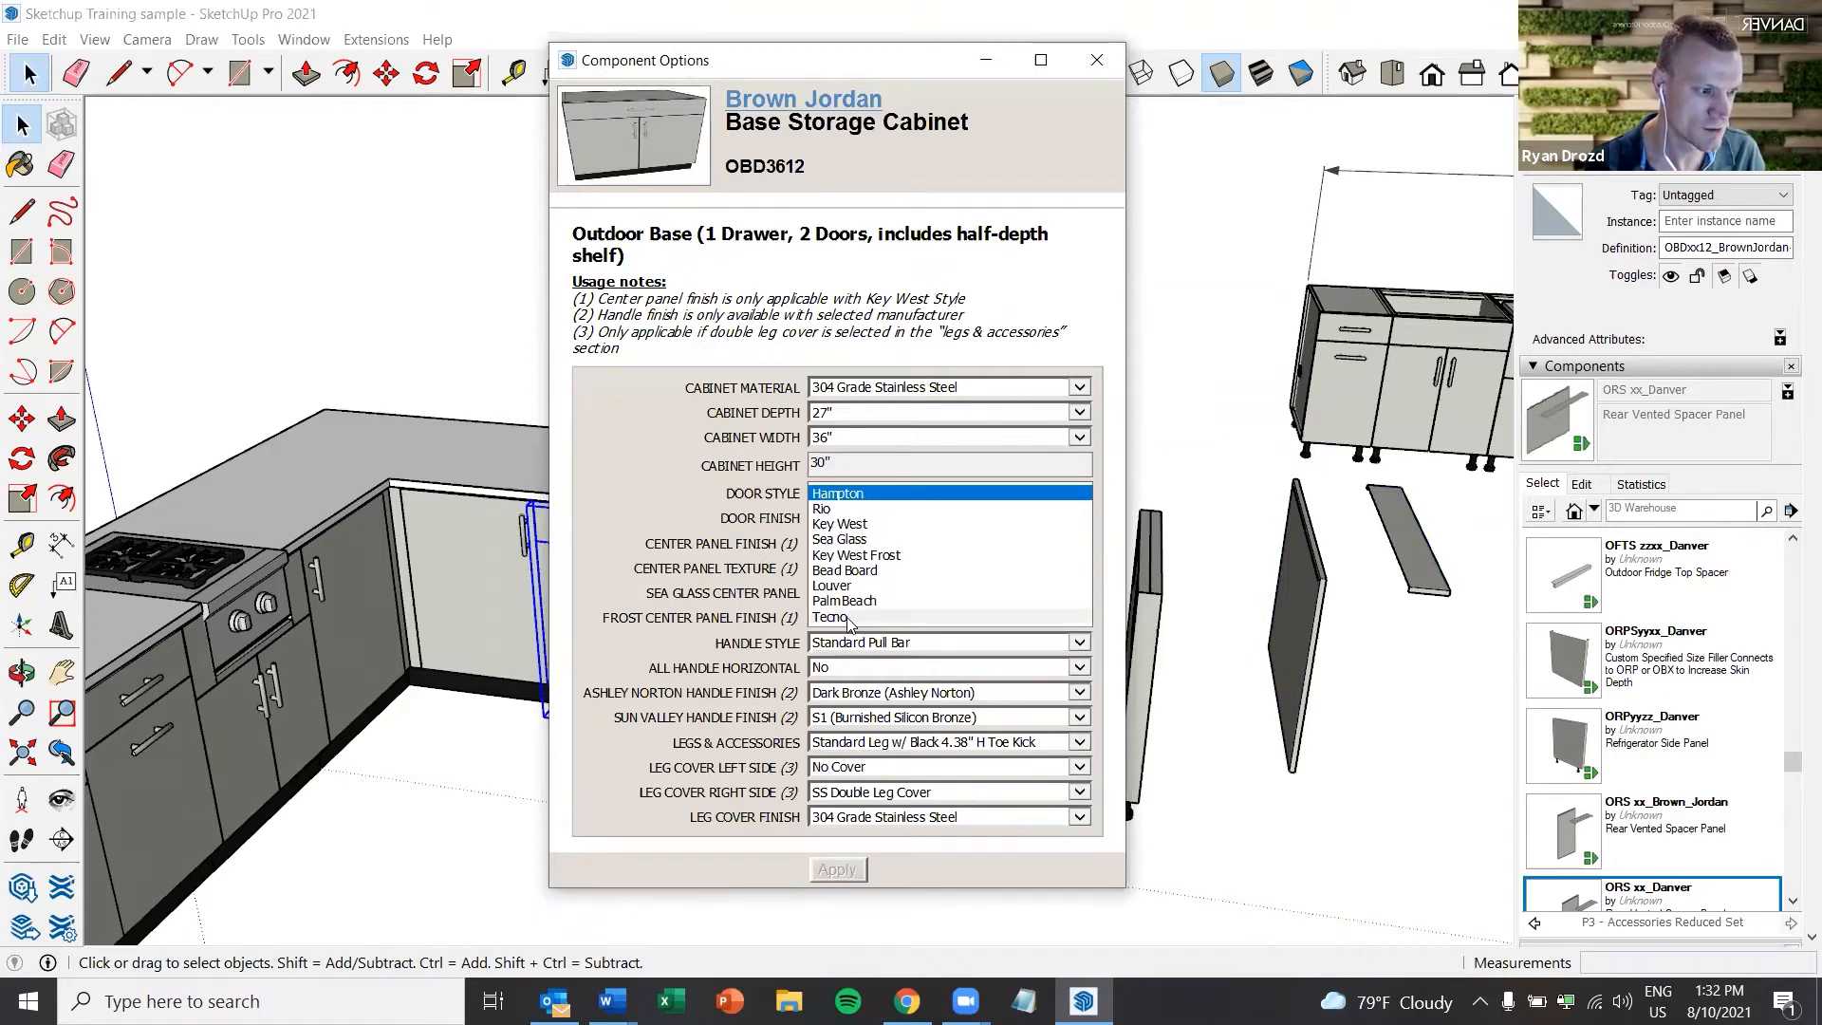
click(831, 617)
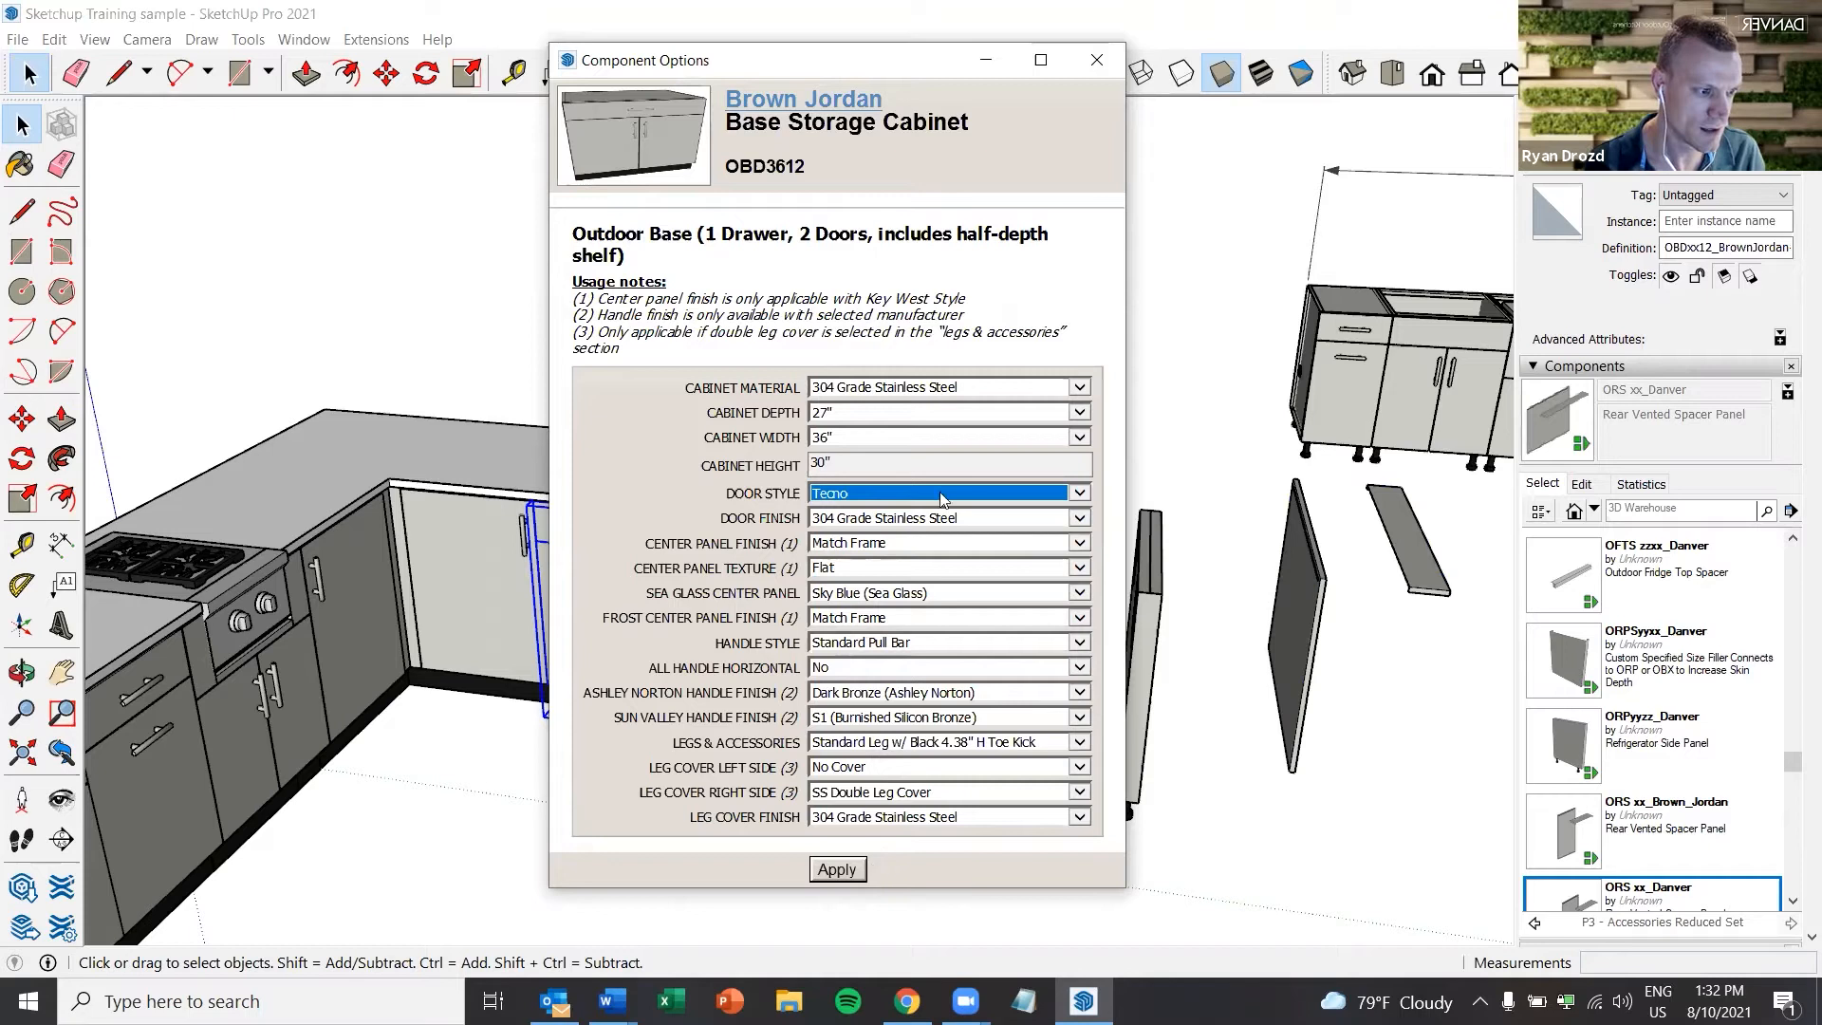
Apply a dark grey powder-coat door finish to the base cabinet and close its component options
click(938, 521)
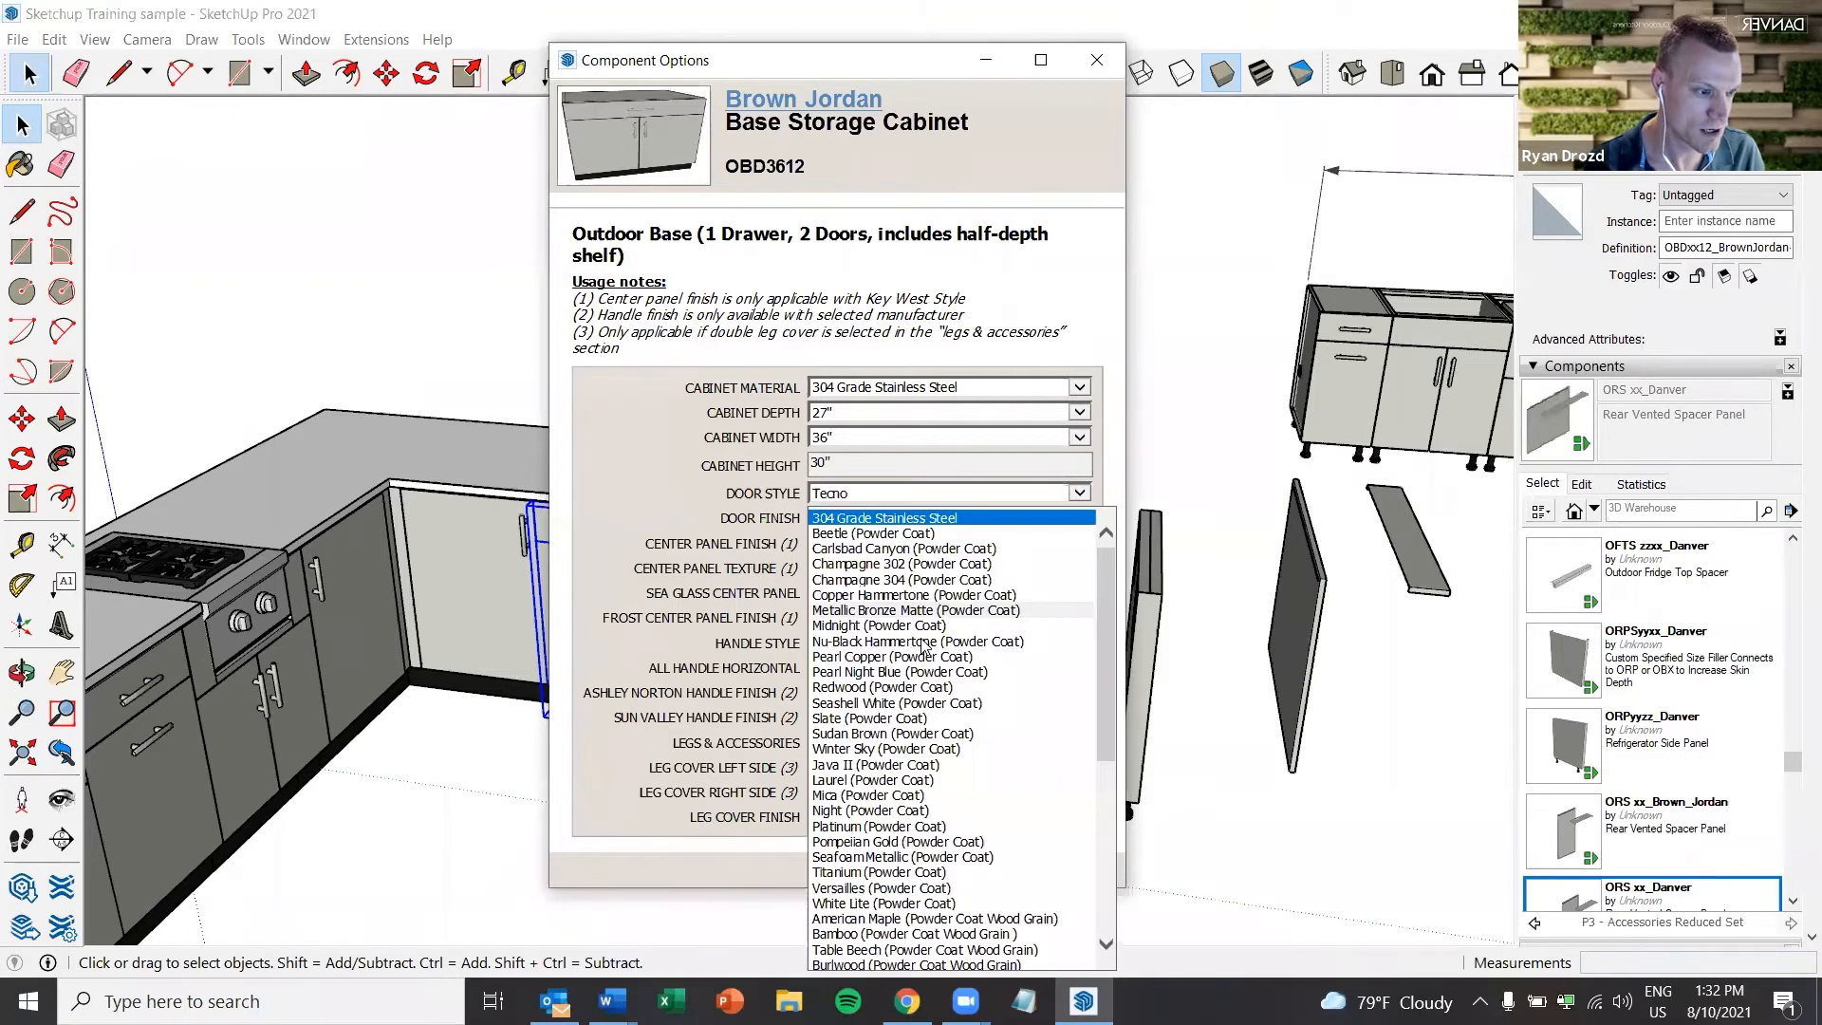
click(873, 845)
click(864, 869)
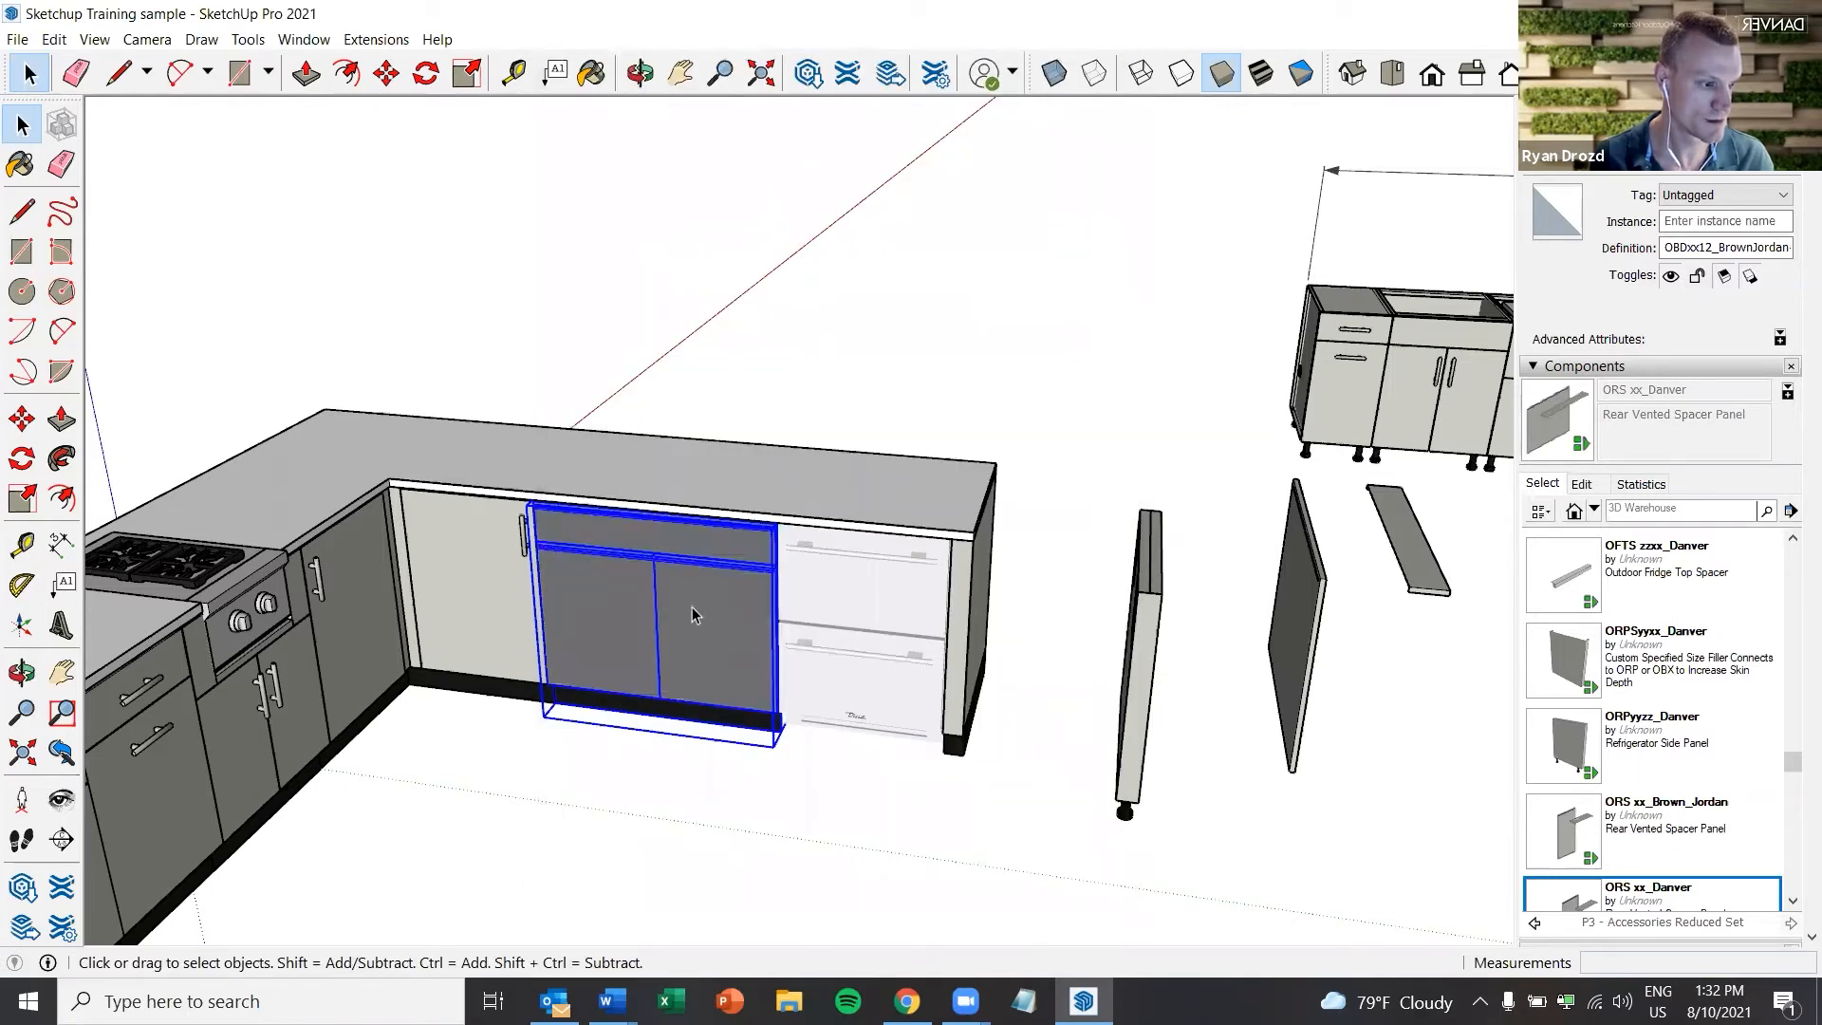
scroll(677, 592, up, 2)
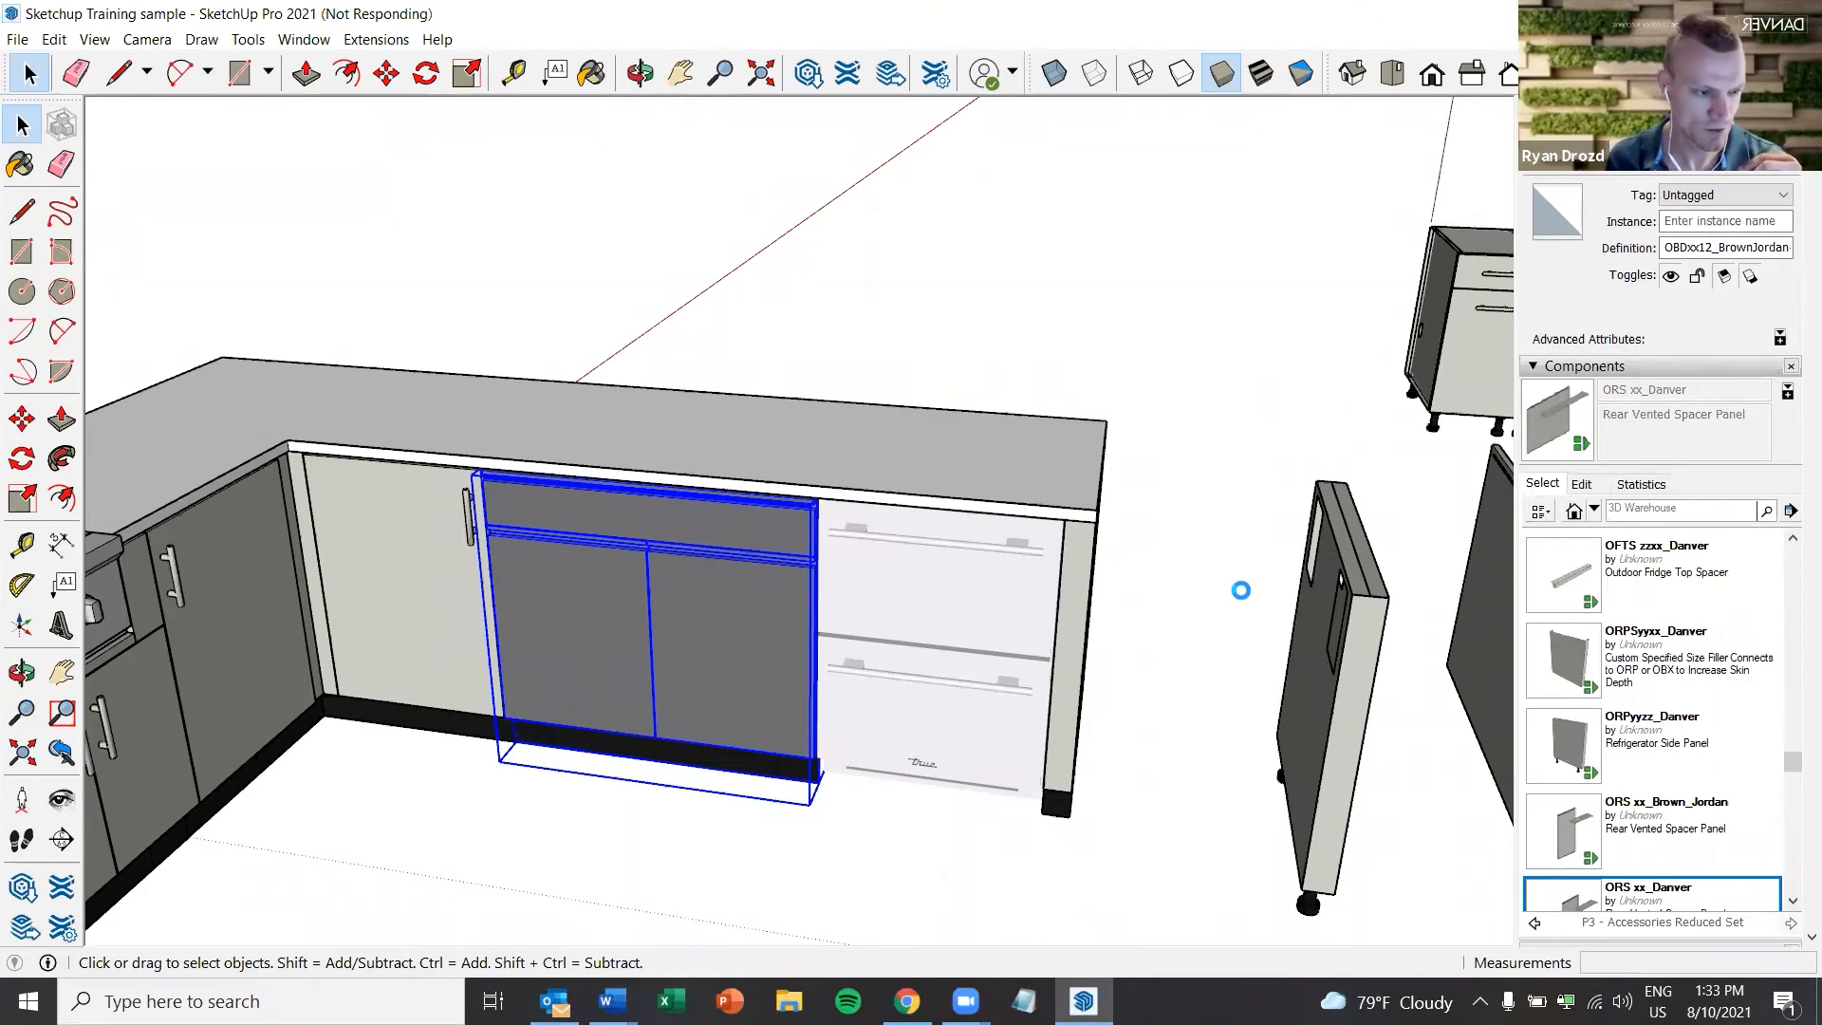
click(1235, 547)
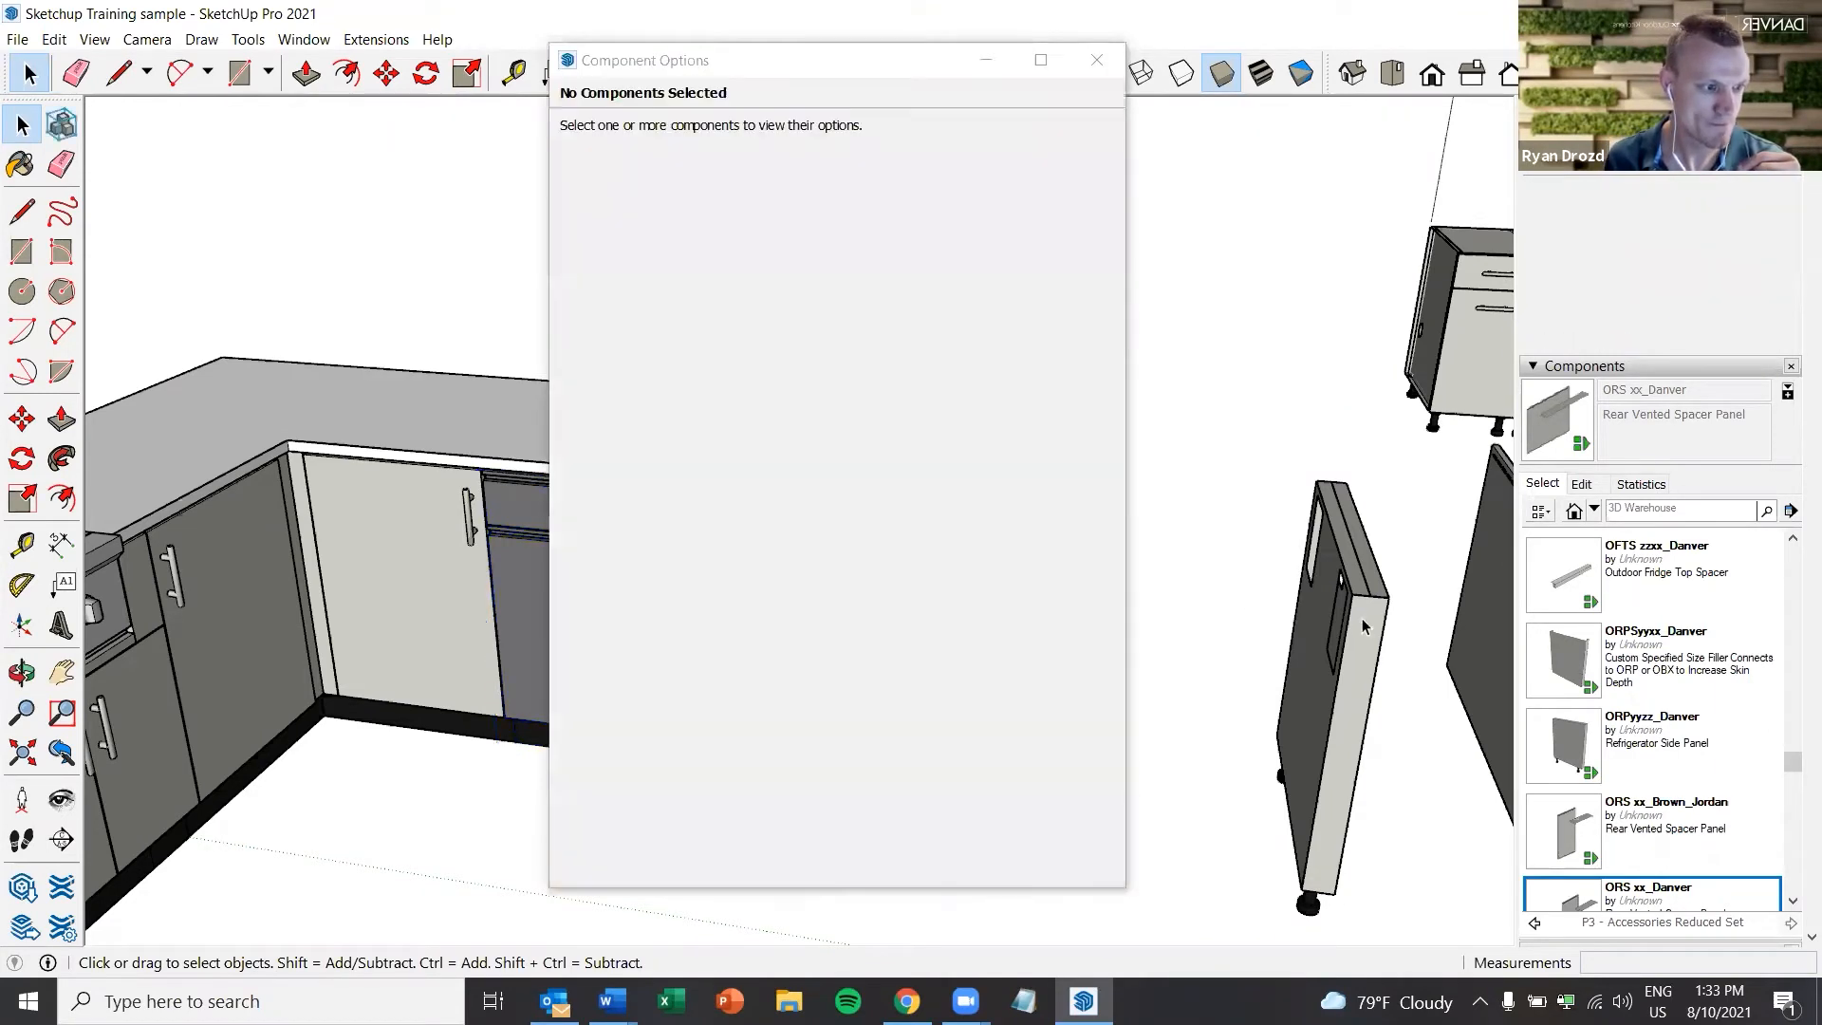
click(1097, 61)
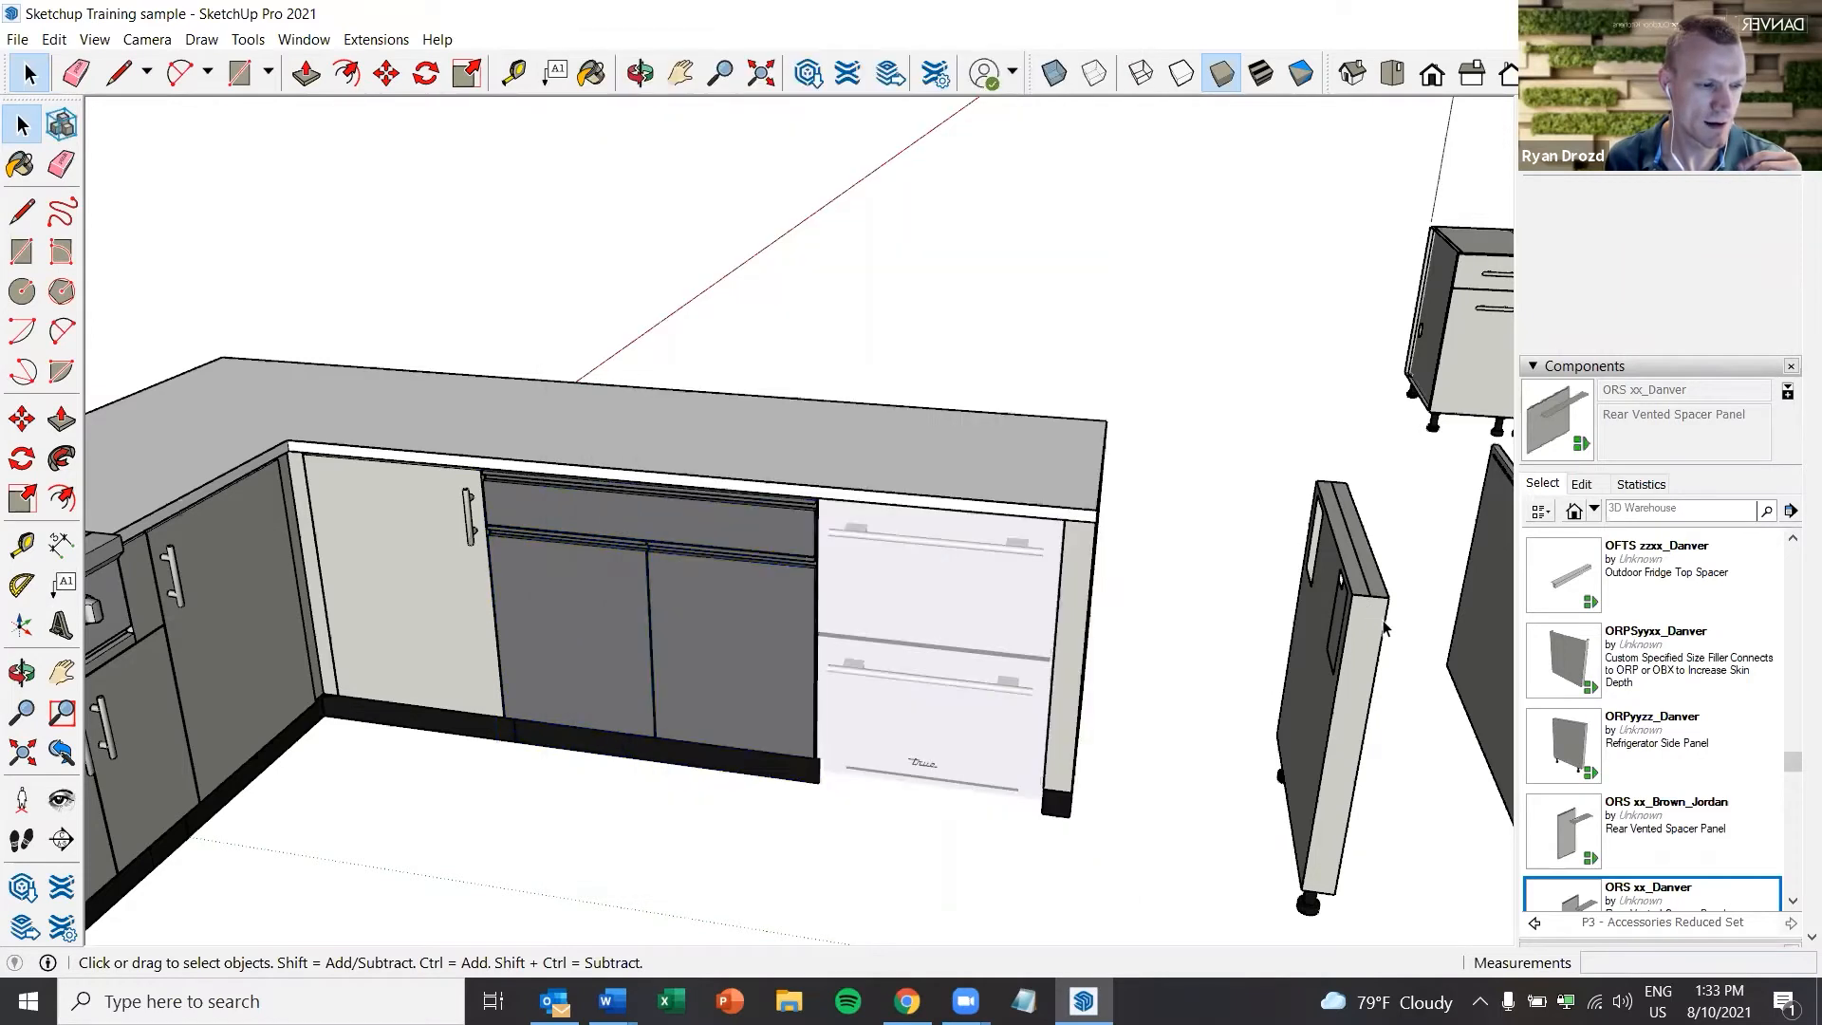
Delete the box column and the rear vented spacer panel standing beyond the refrigerator end of the kitchen
click(1353, 634)
key(Delete)
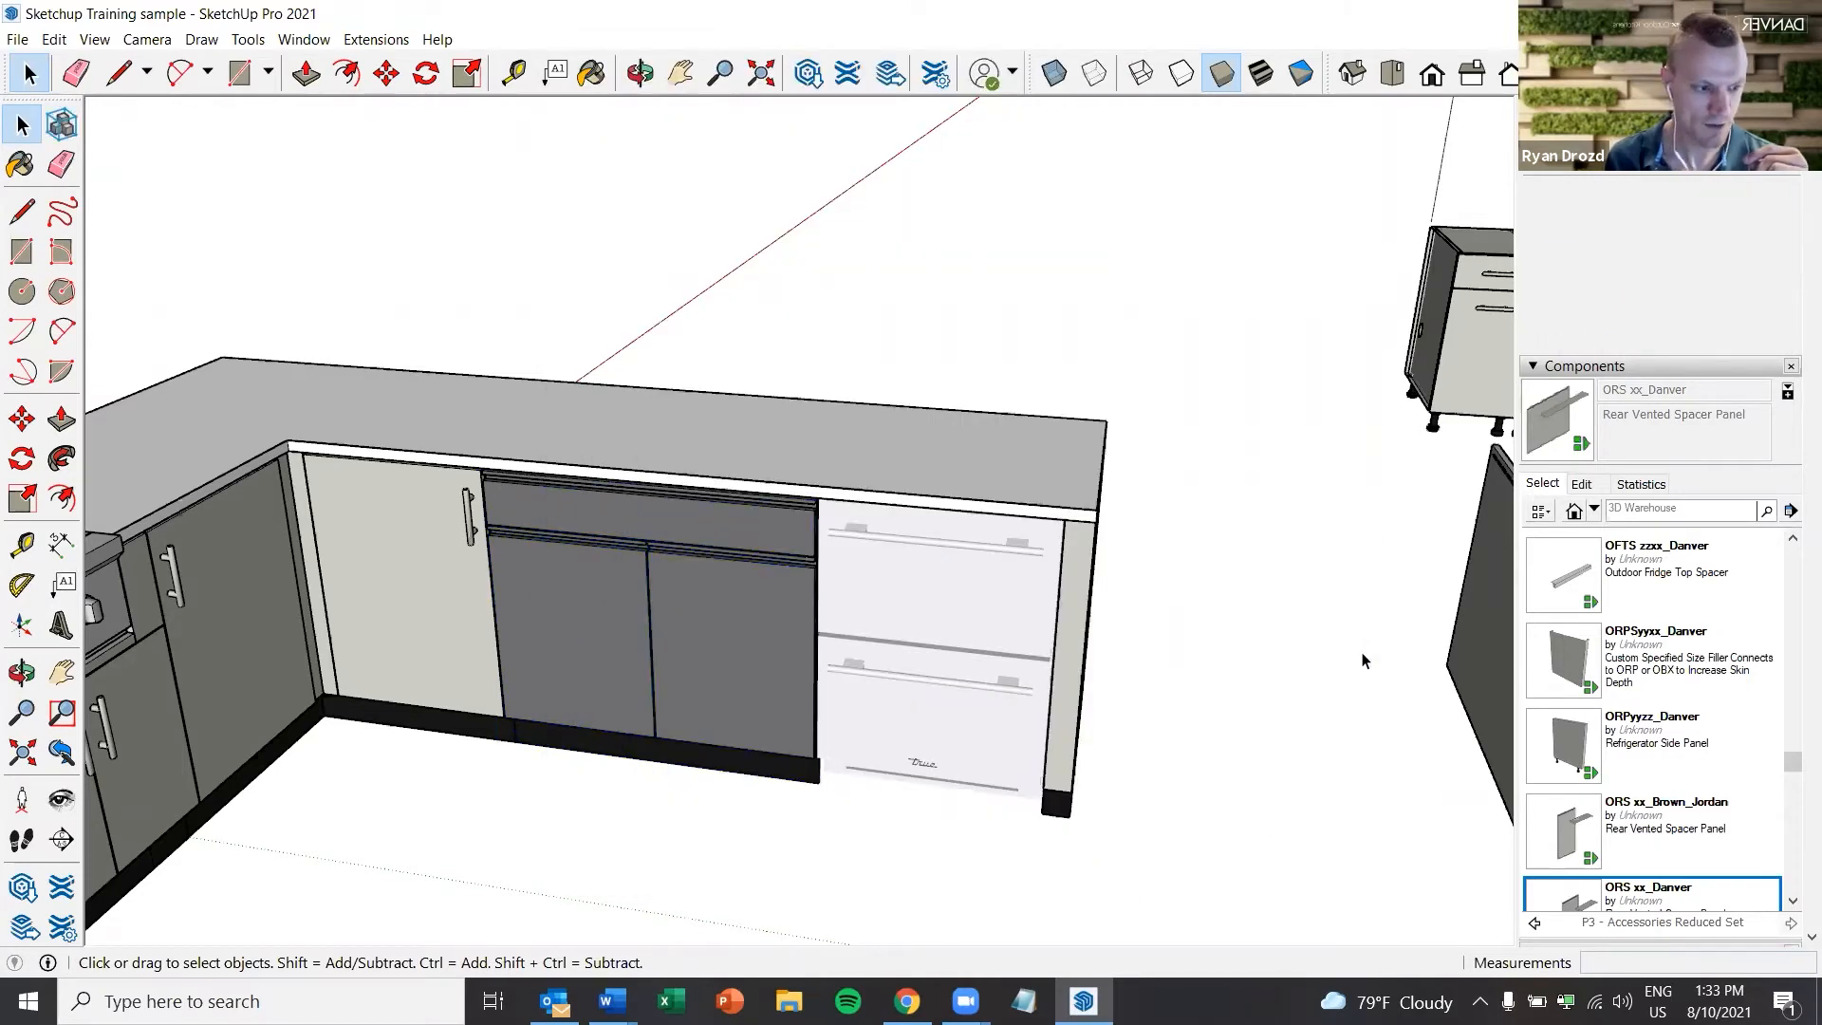
middle_drag(1425, 696, 1374, 717)
click(1343, 718)
key(Delete)
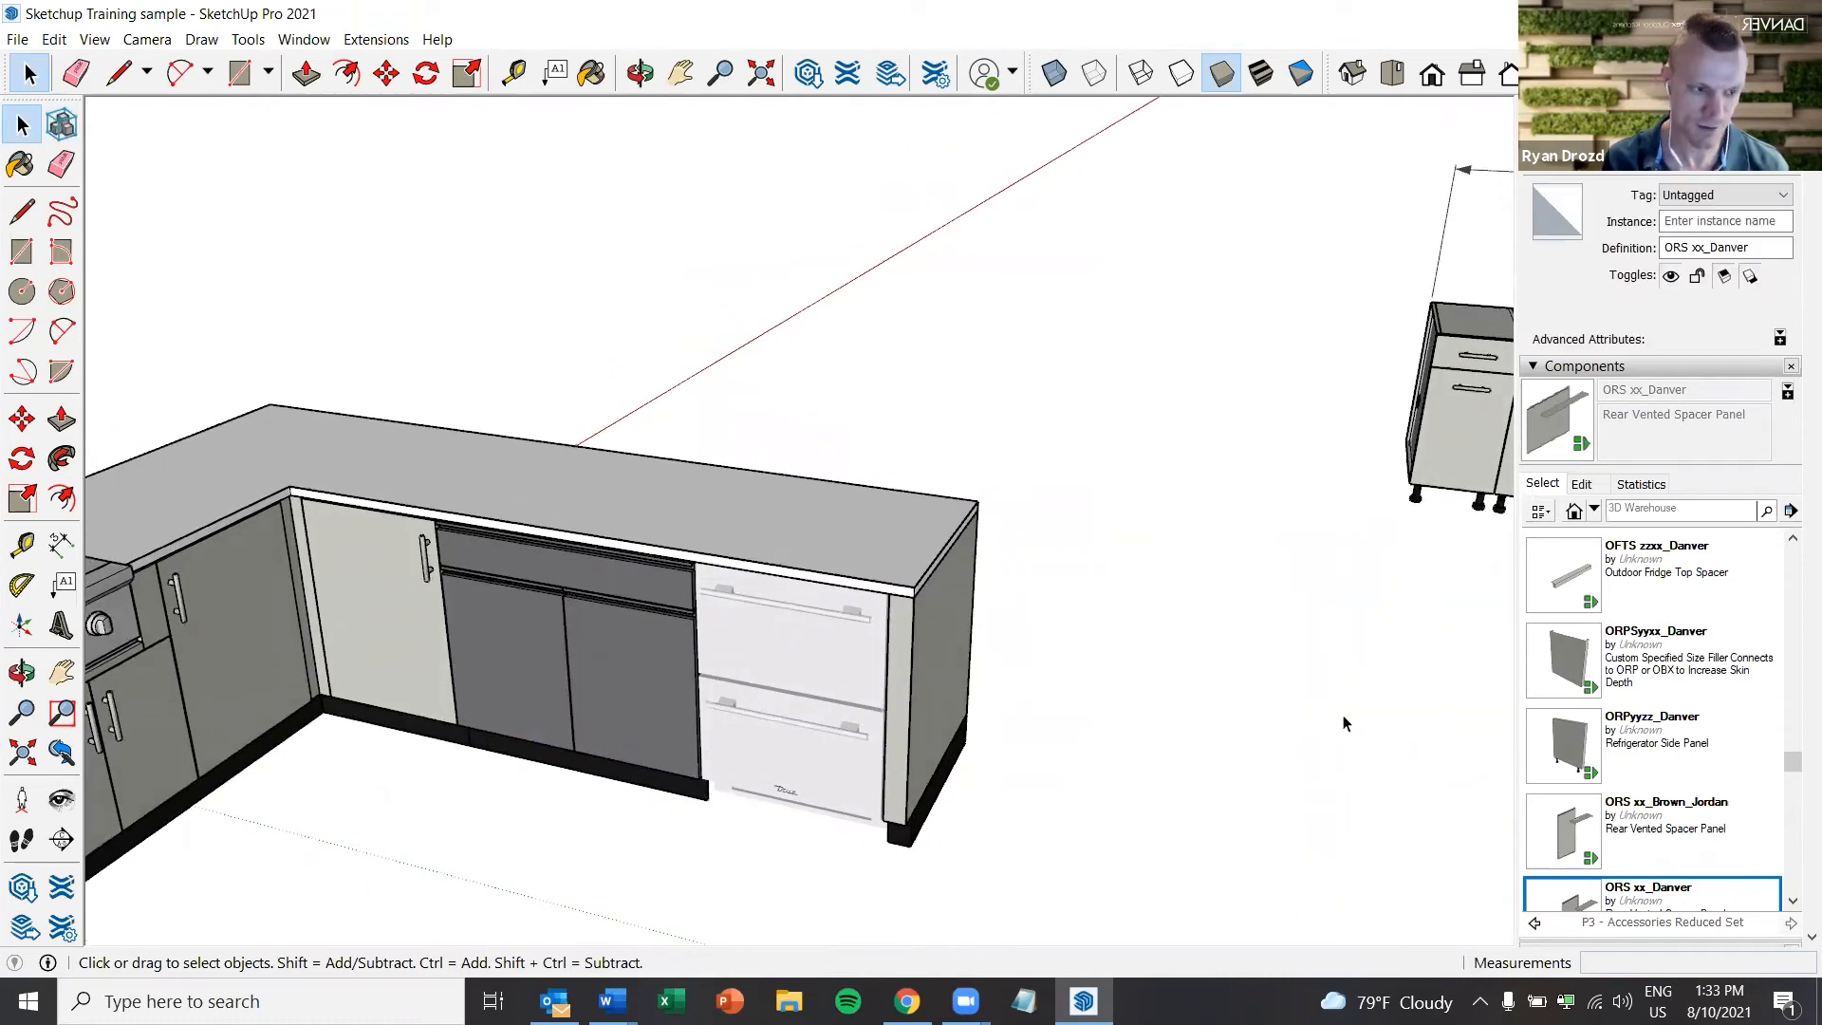
Search the 3D Warehouse for "true panel ready" and look through the refrigerator models
click(1676, 513)
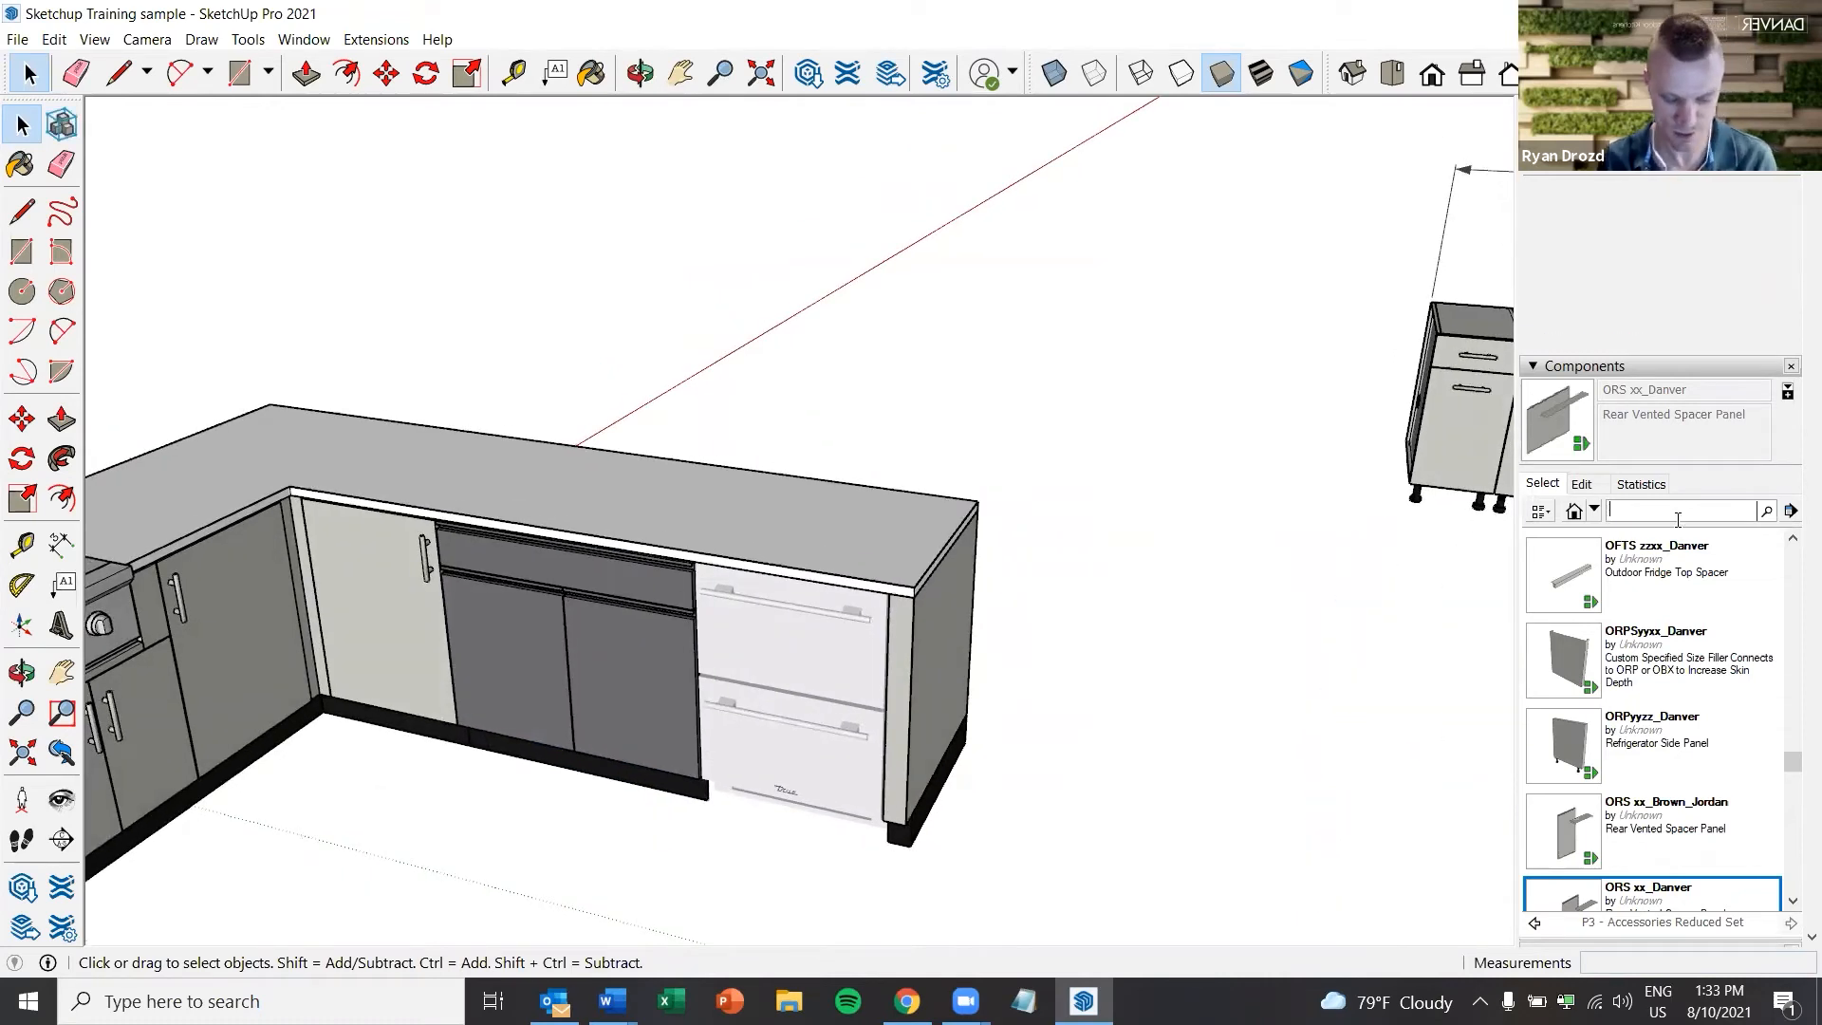
text(true panel ready)
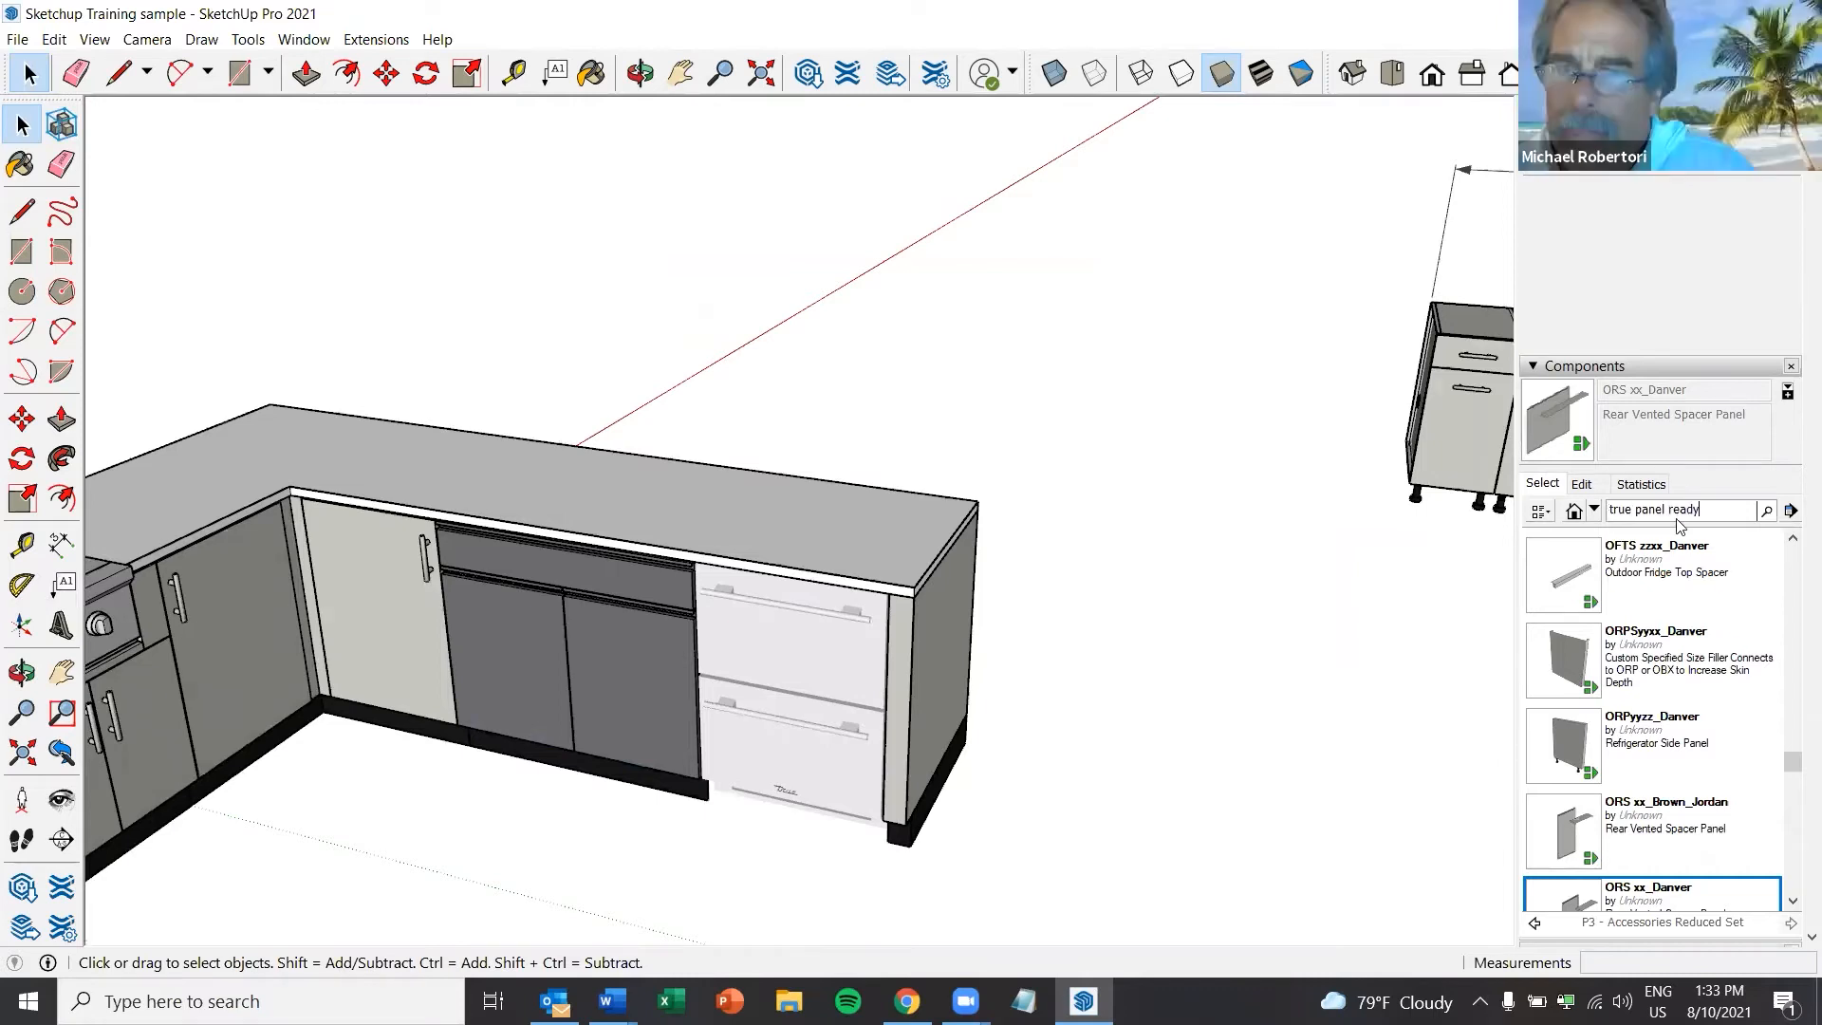
key(Return)
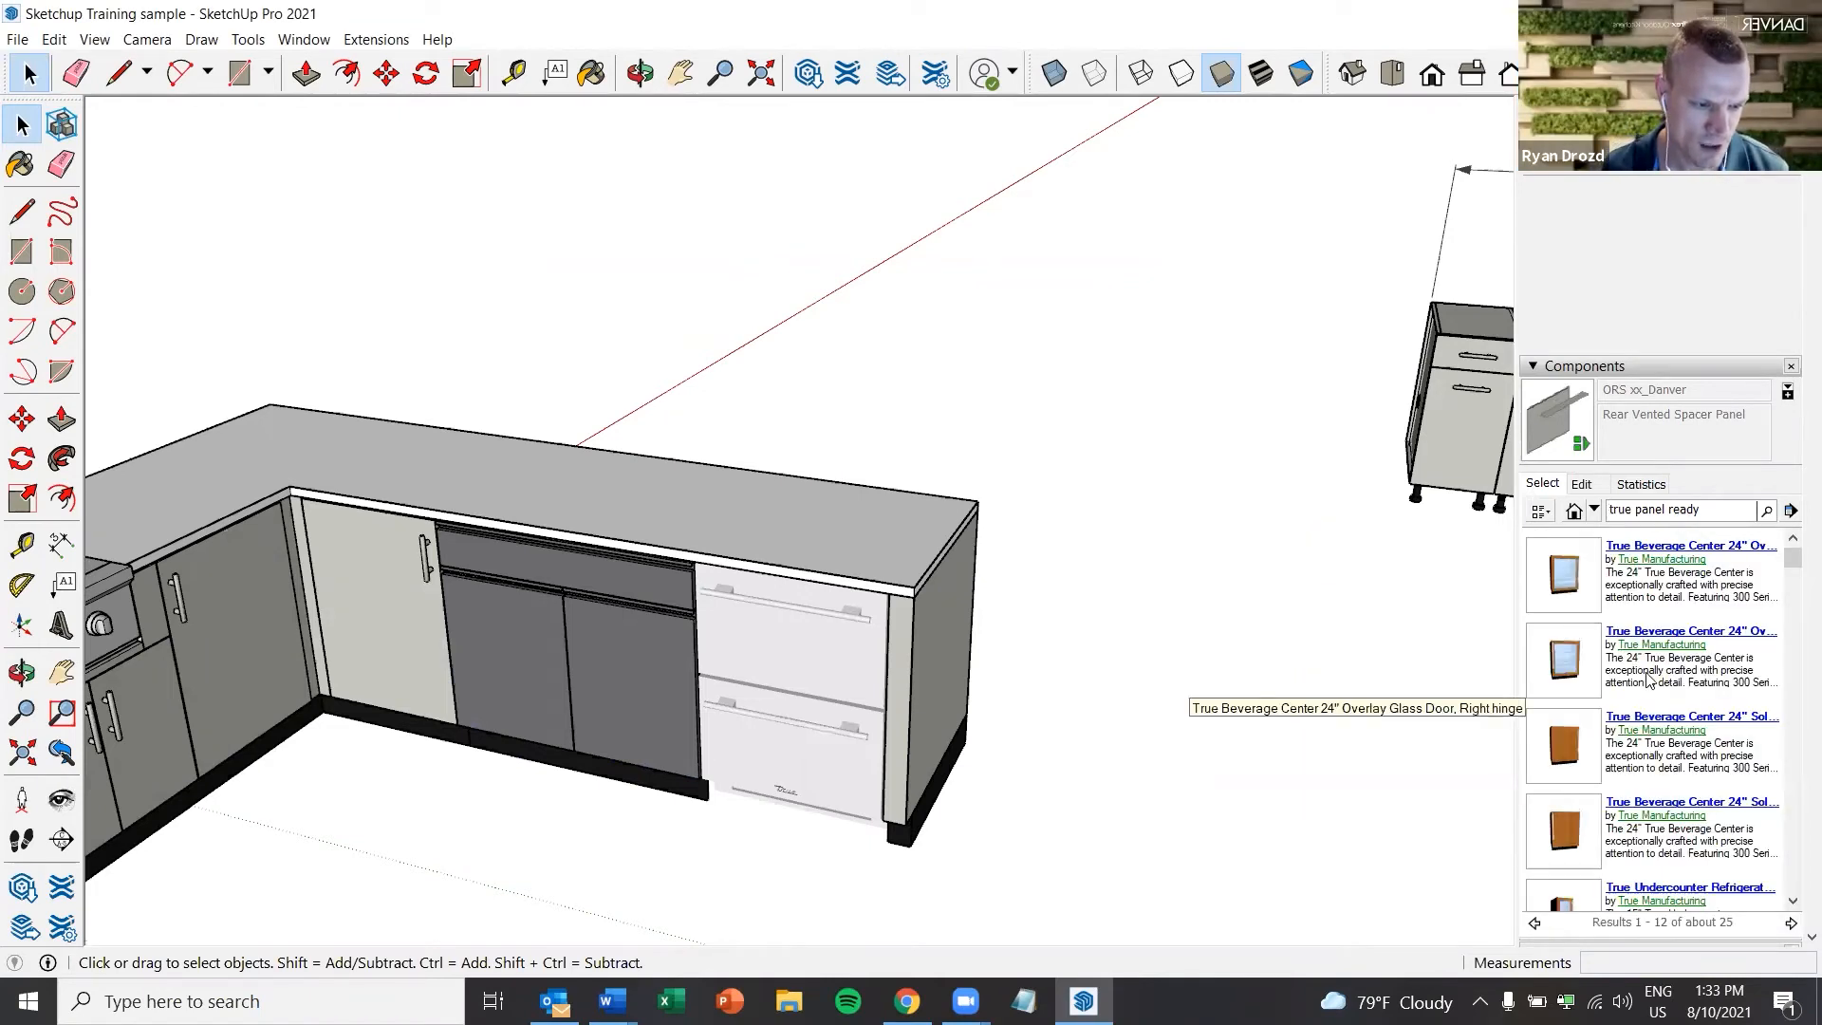
scroll(1648, 797, down, 4)
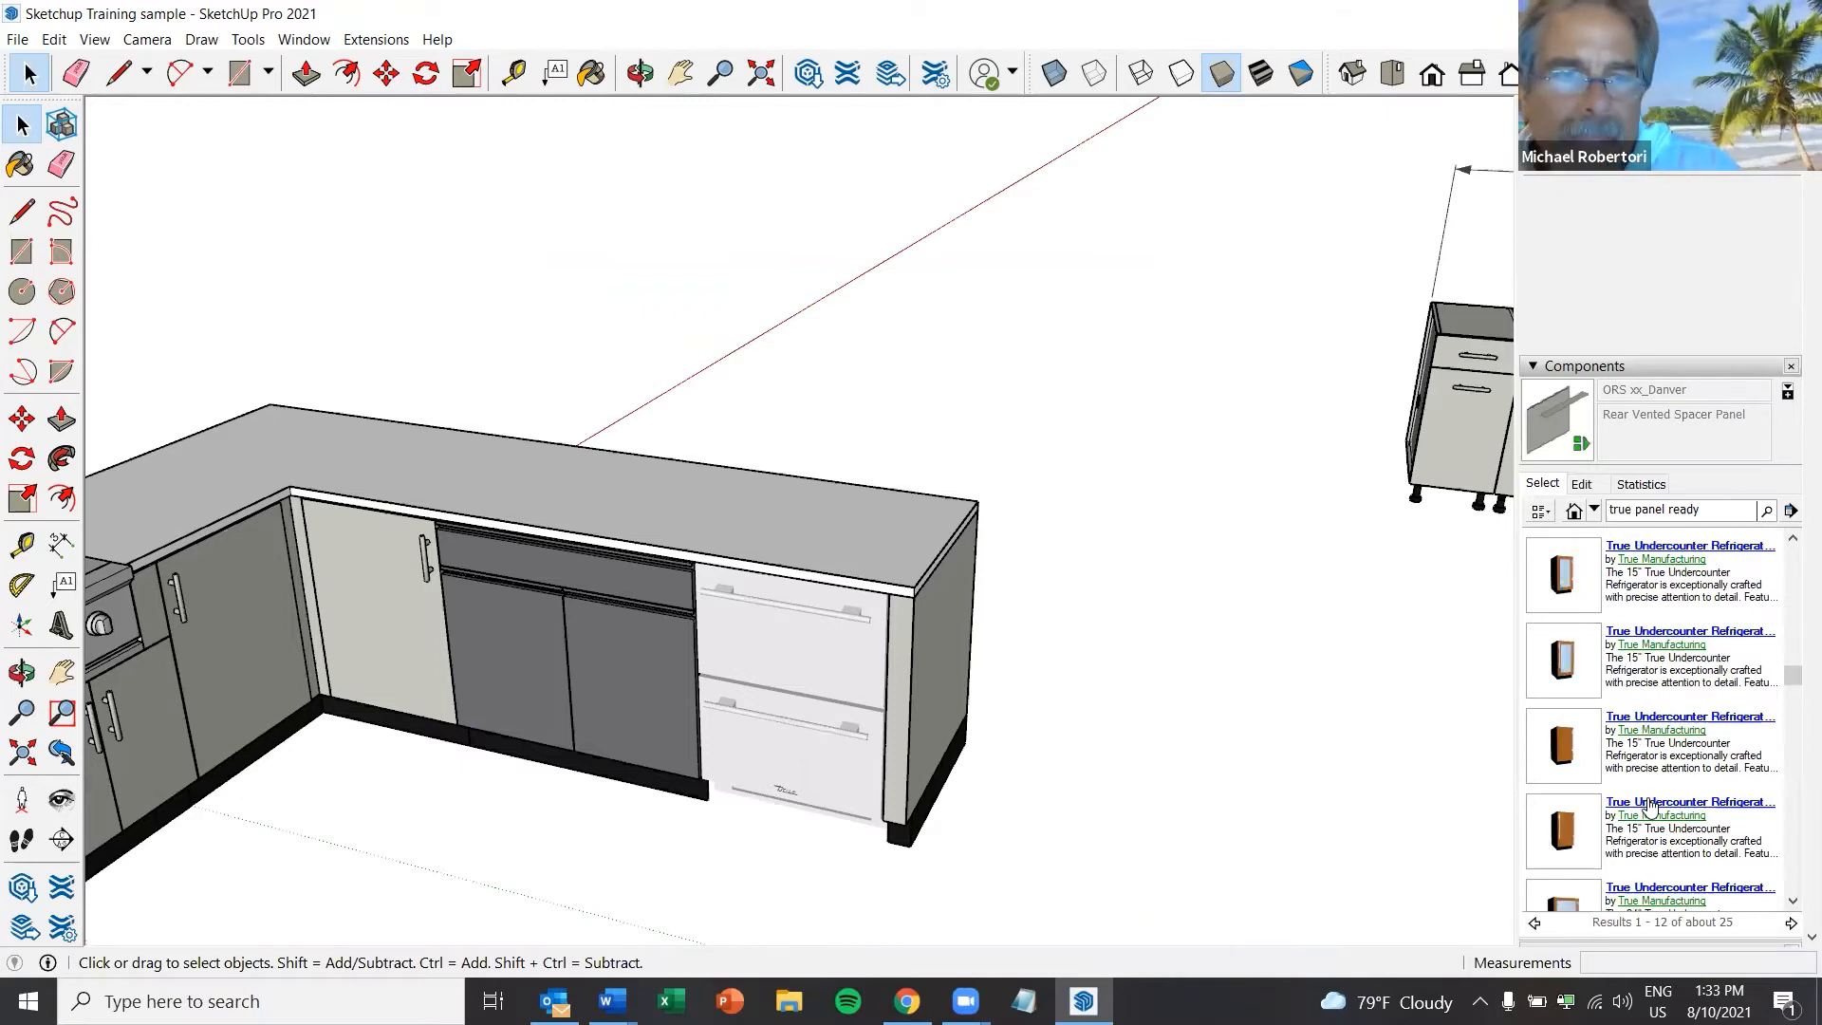
scroll(1649, 807, down, 1)
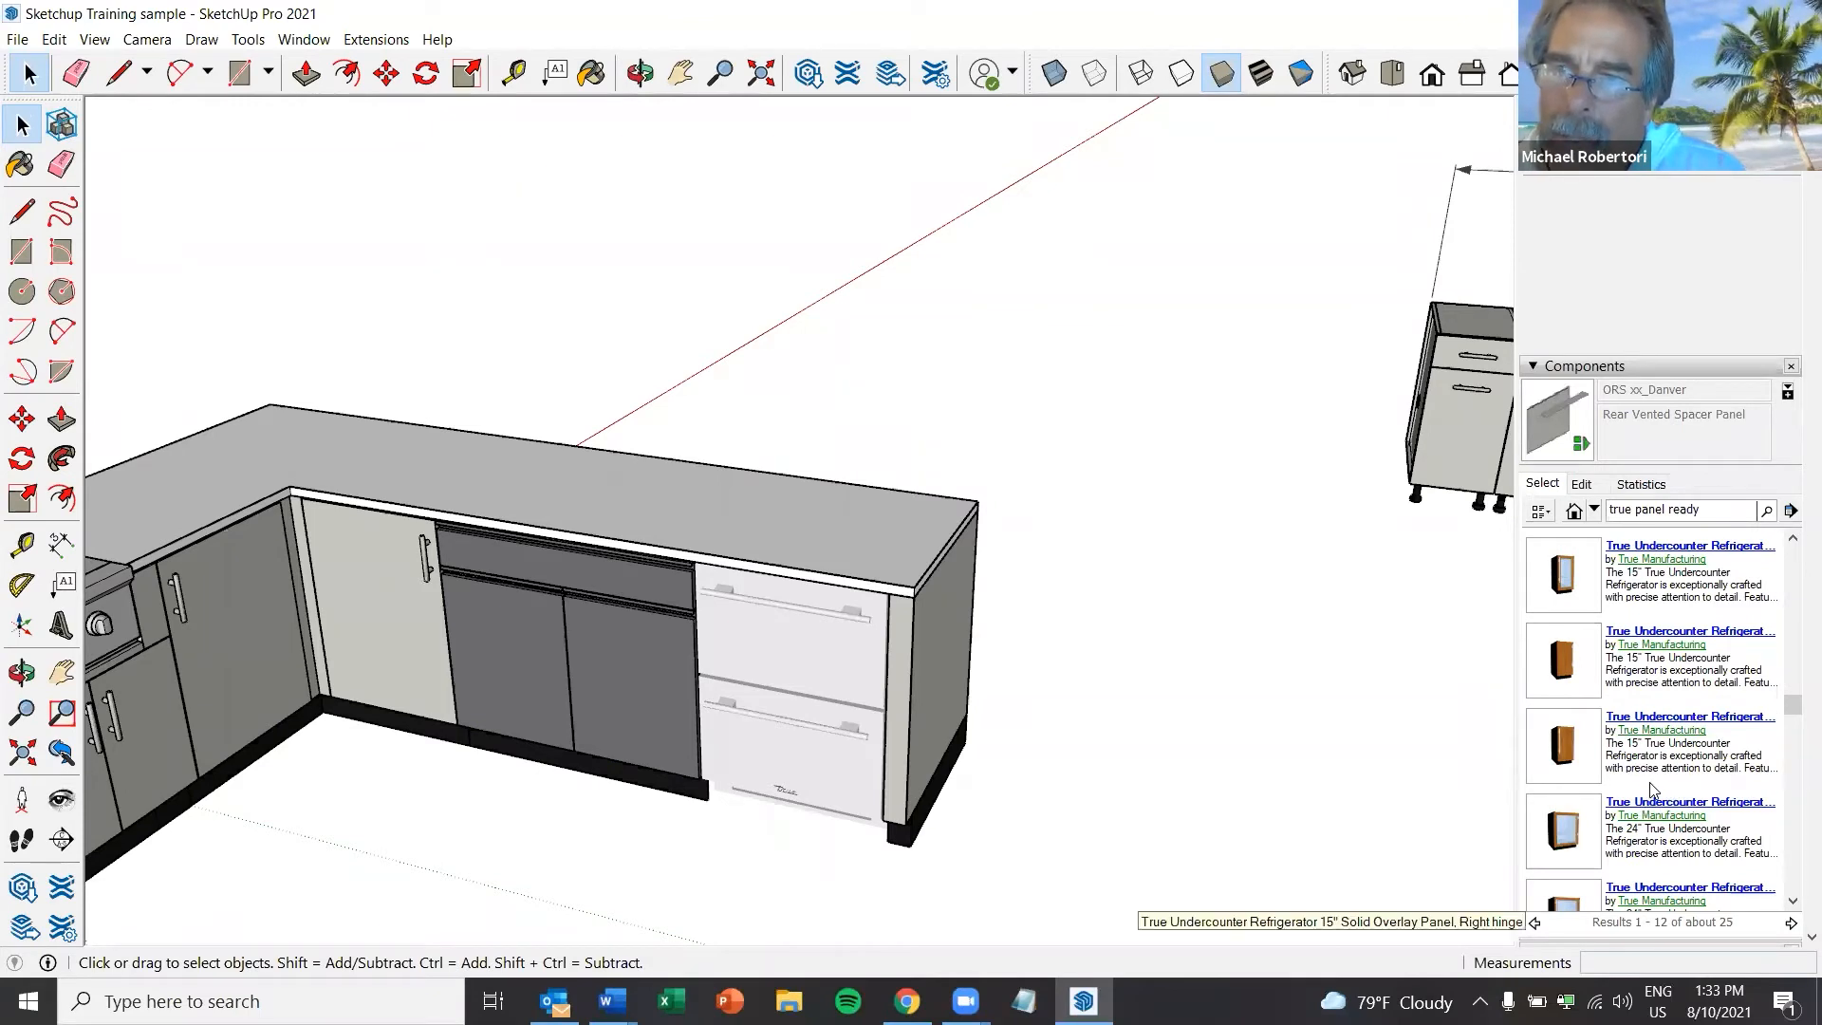
scroll(1653, 797, down, 3)
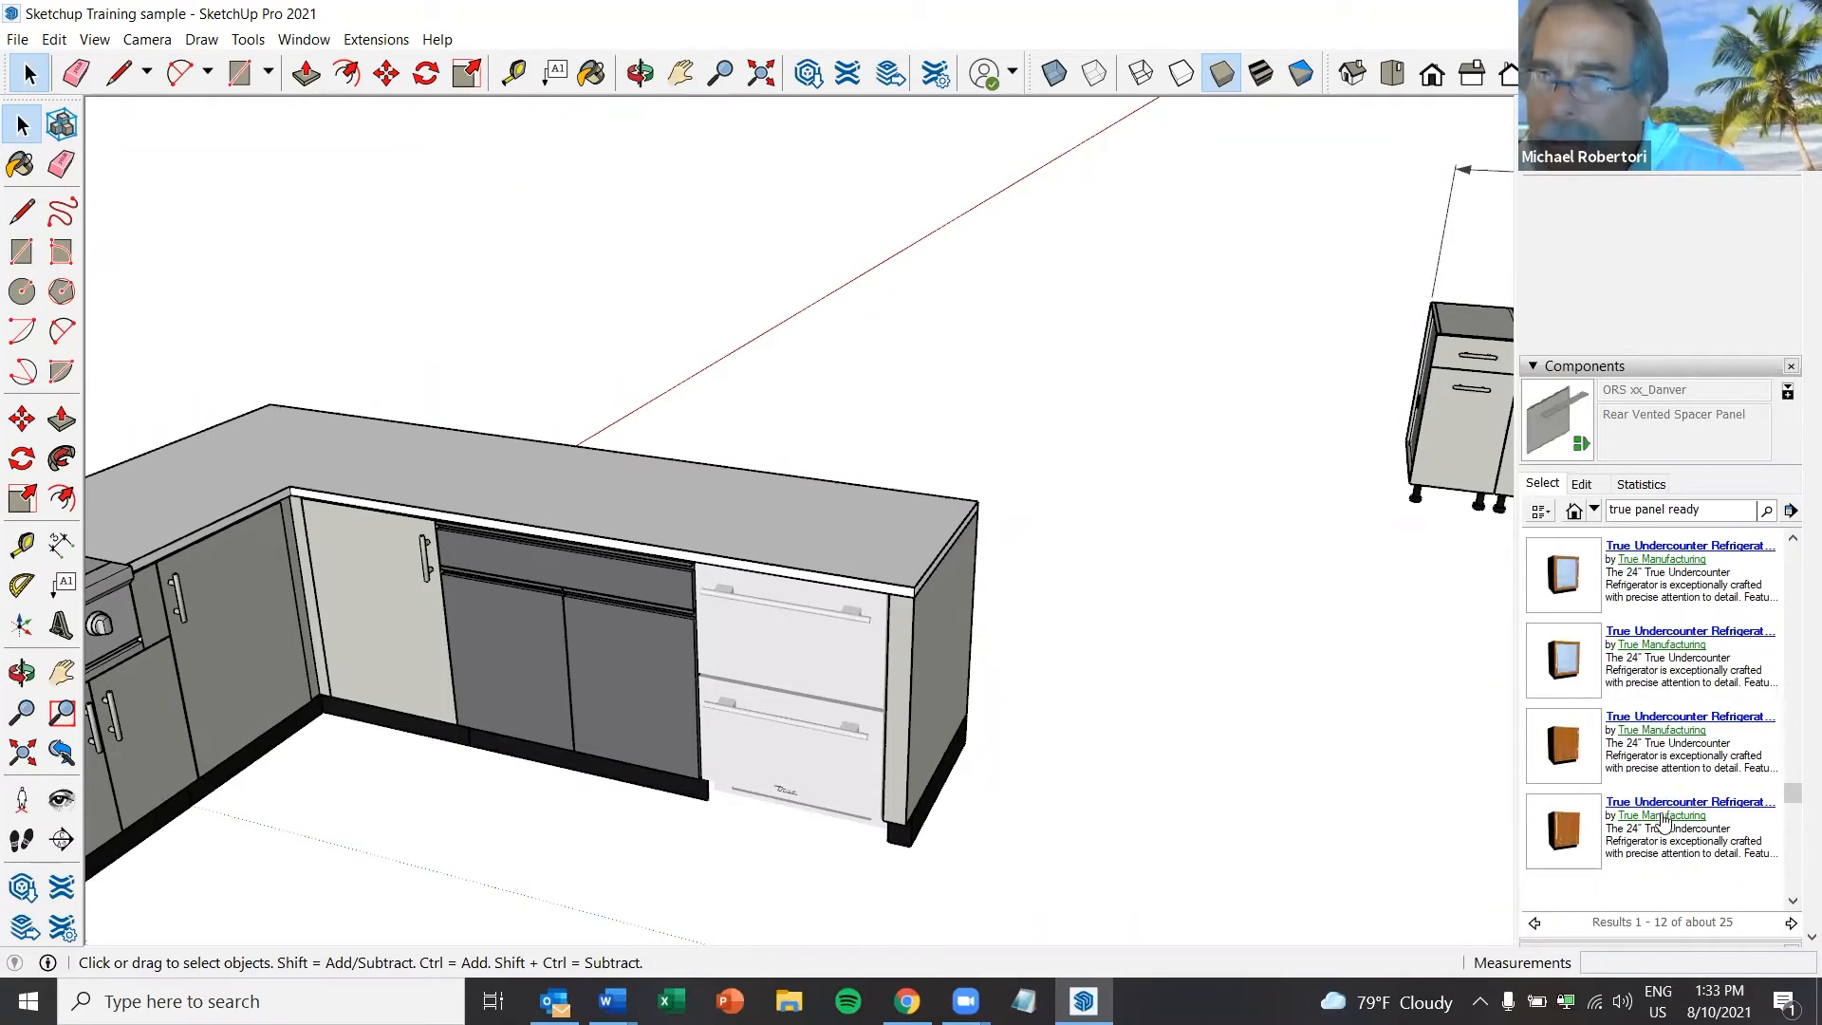
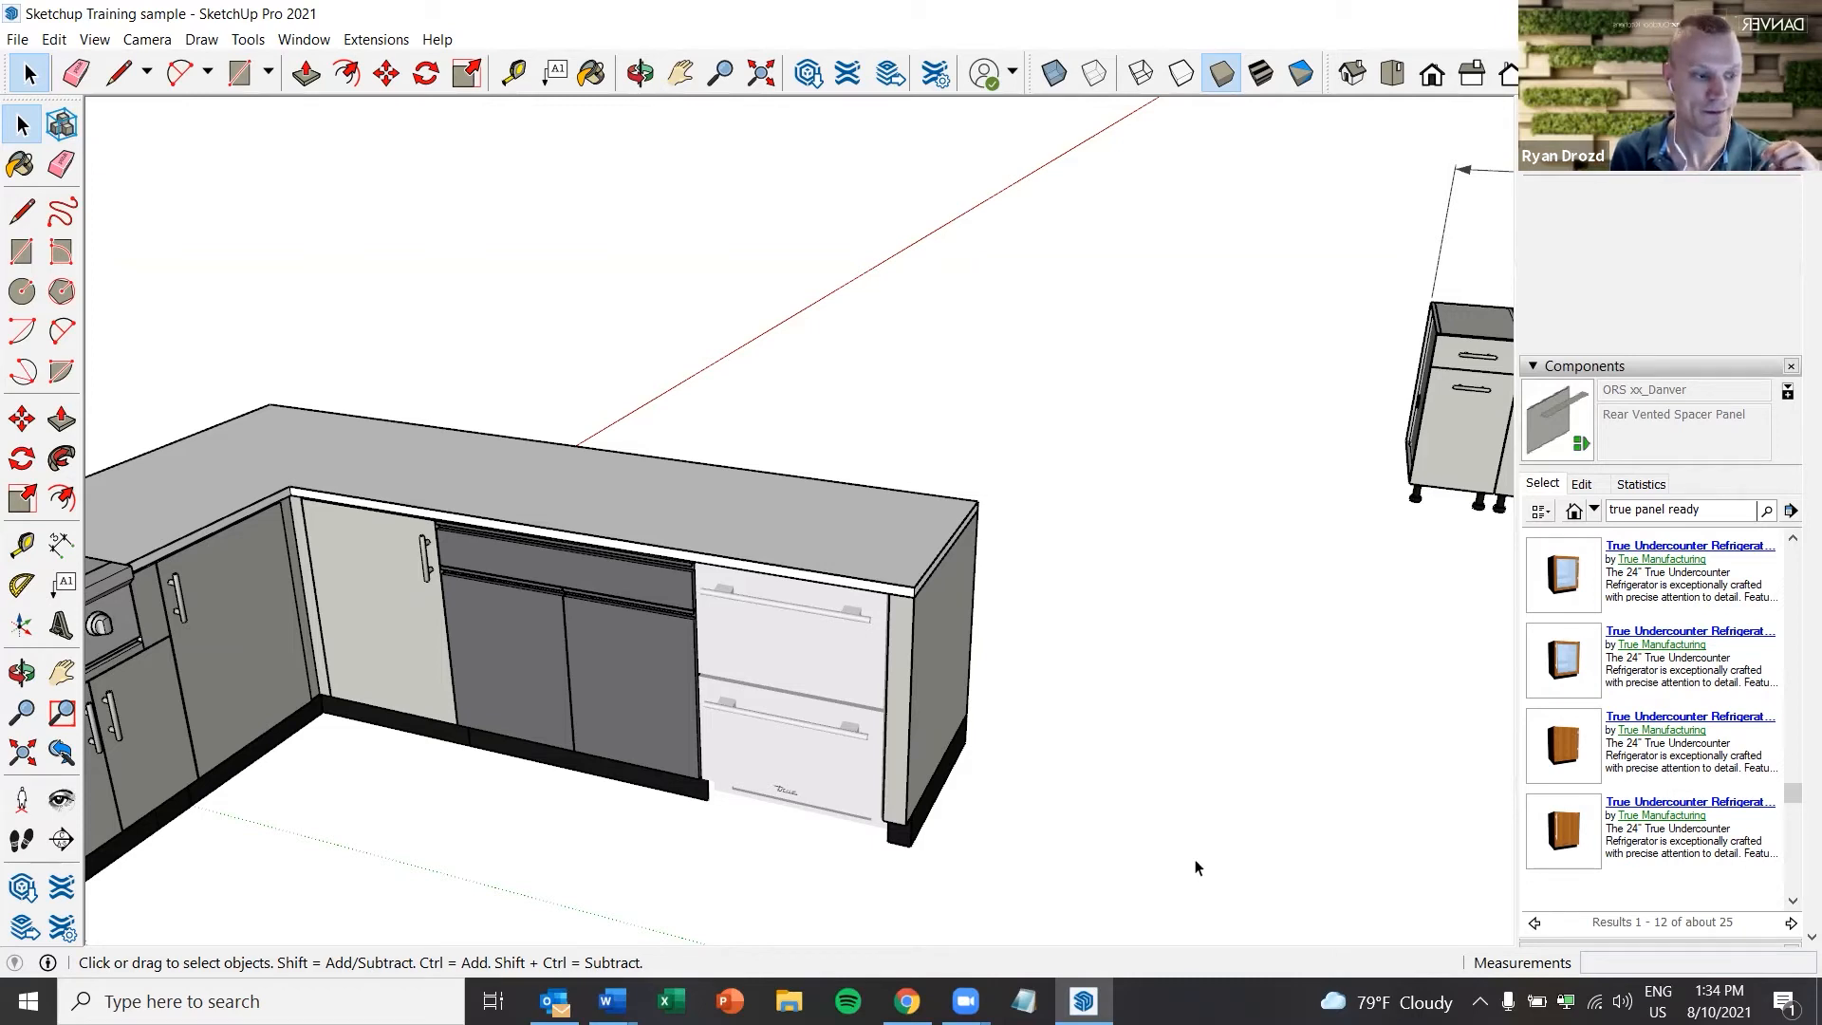
Move the three-drawer base cabinet by its front top corner up against the edge of the corner filler
middle_drag(895, 725, 456, 626)
click(564, 569)
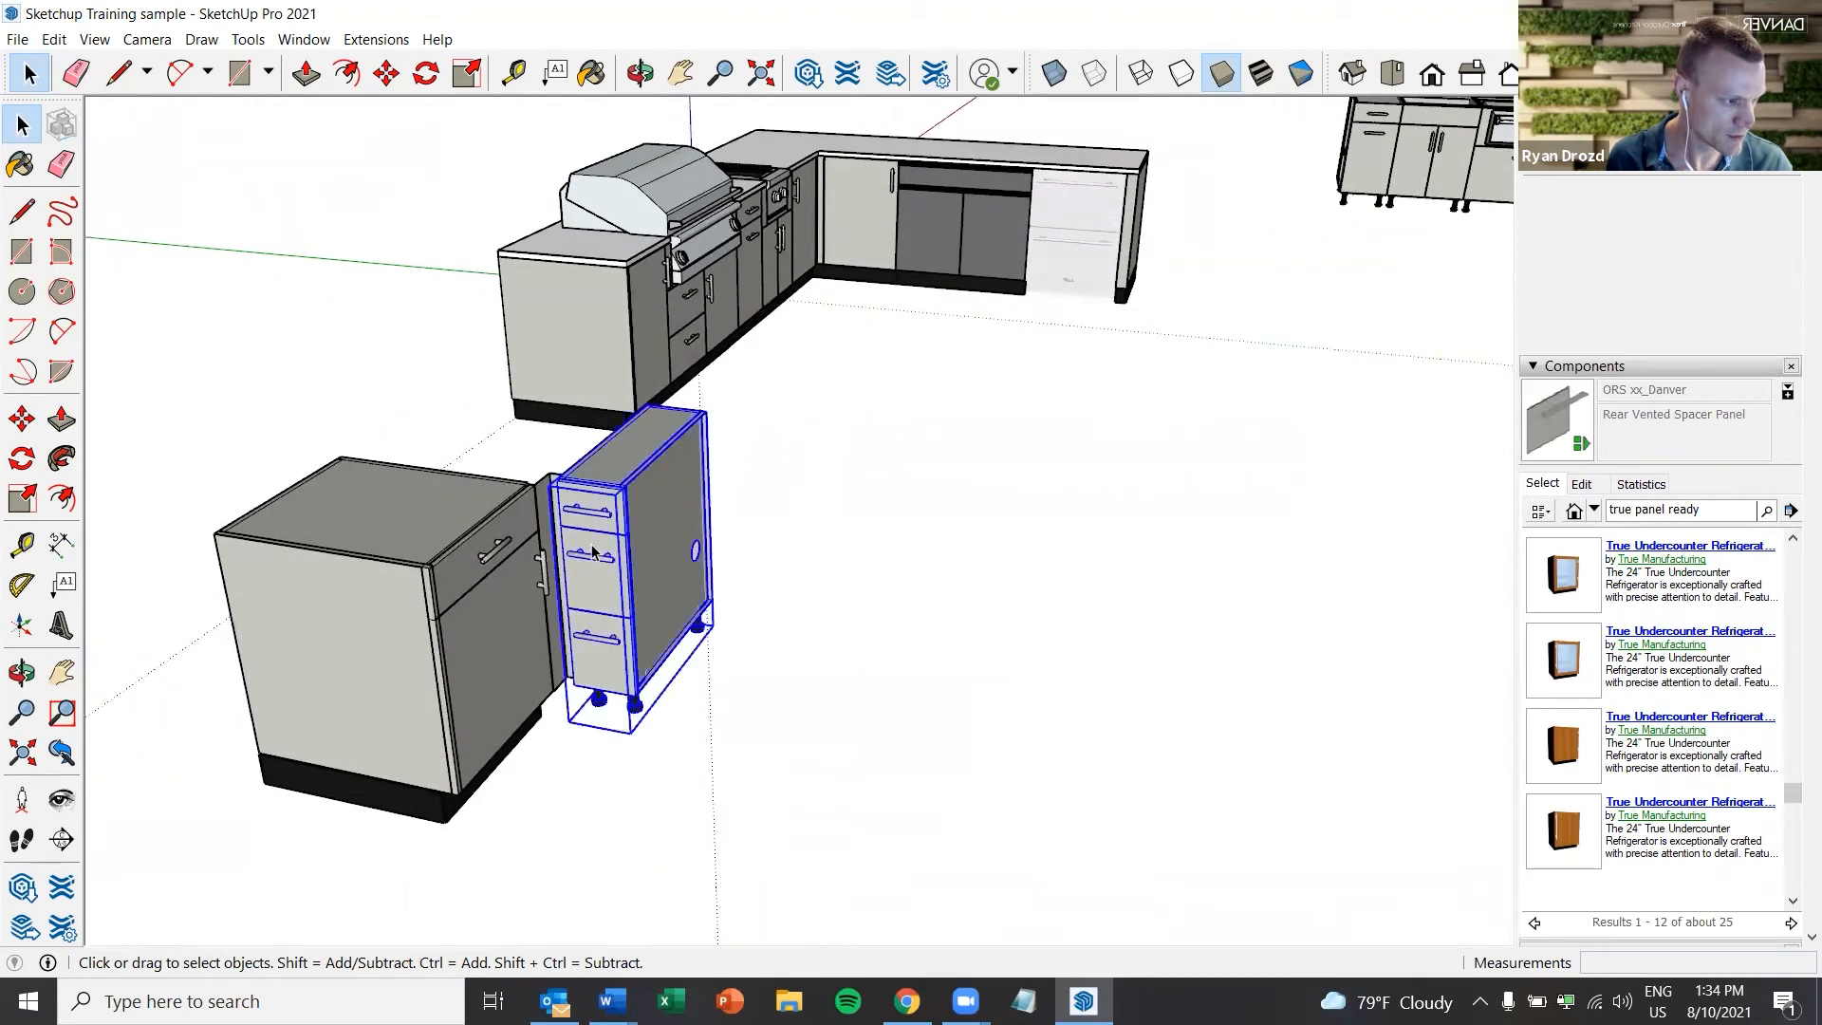
scroll(578, 550, up, 4)
mouse_move(592, 530)
middle_down()
mouse_move(367, 520)
mouse_move(397, 522)
middle_up()
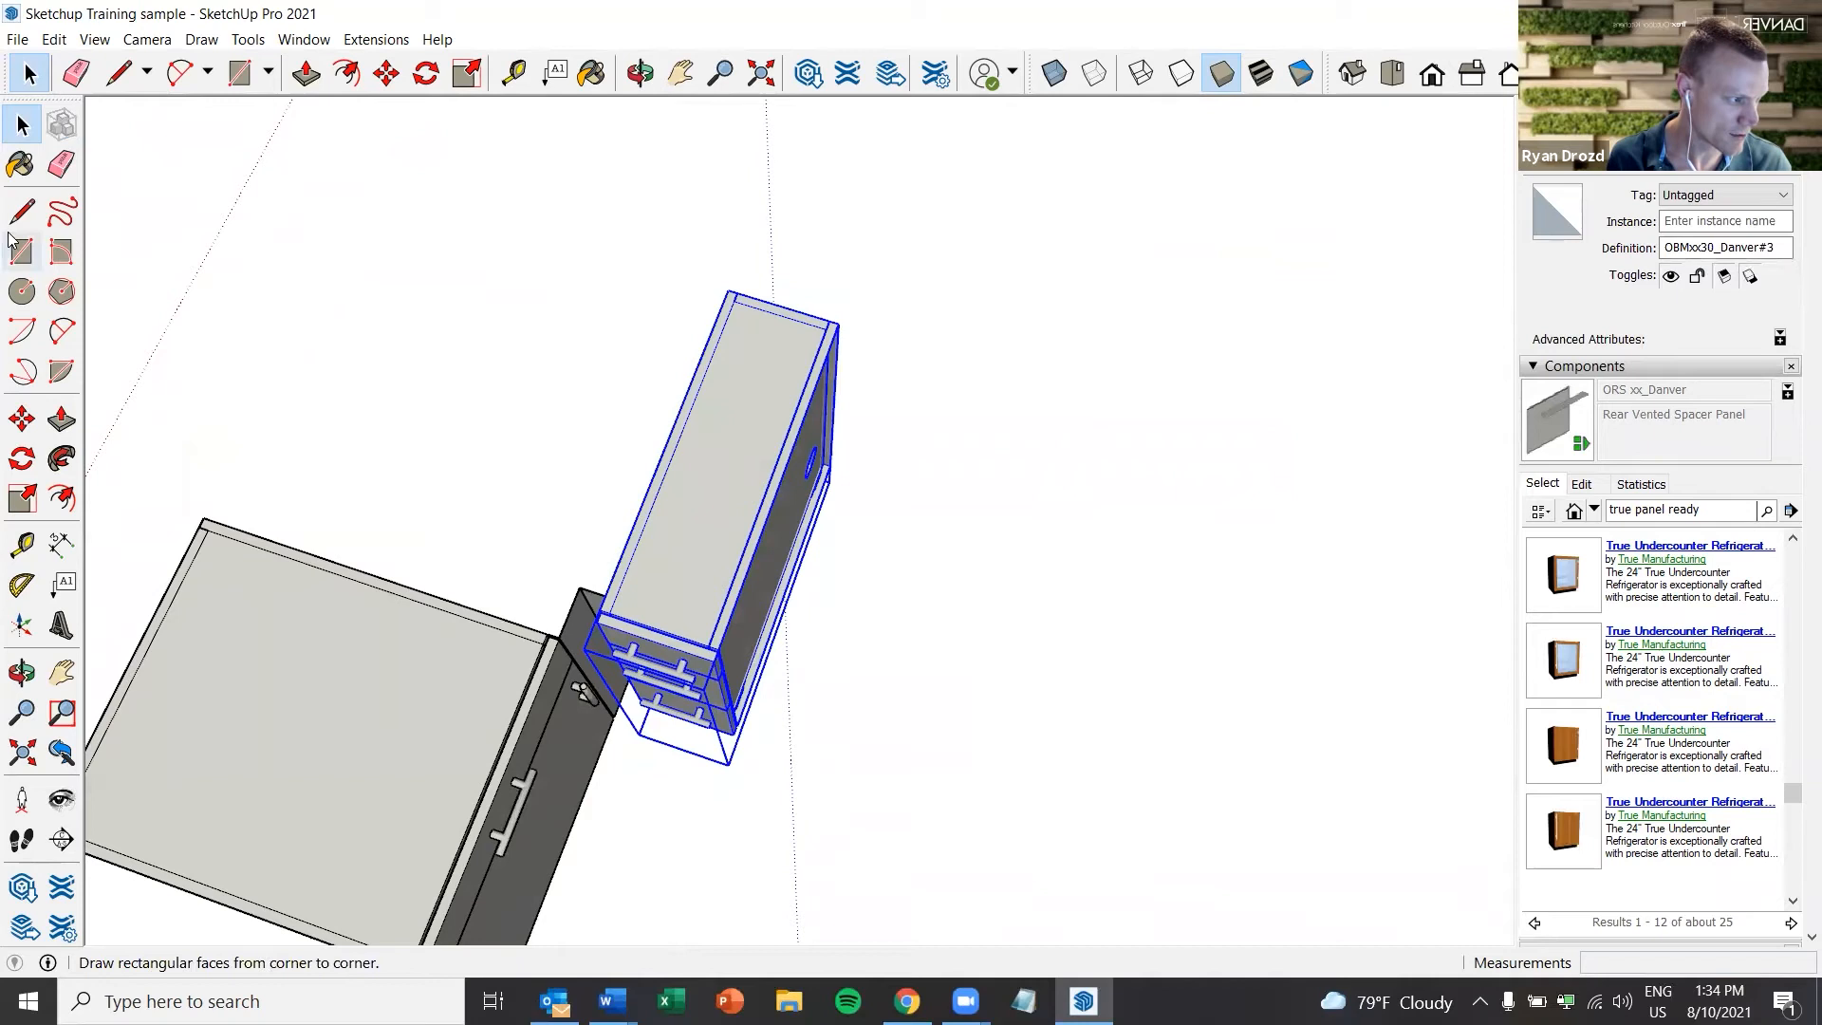
click(22, 418)
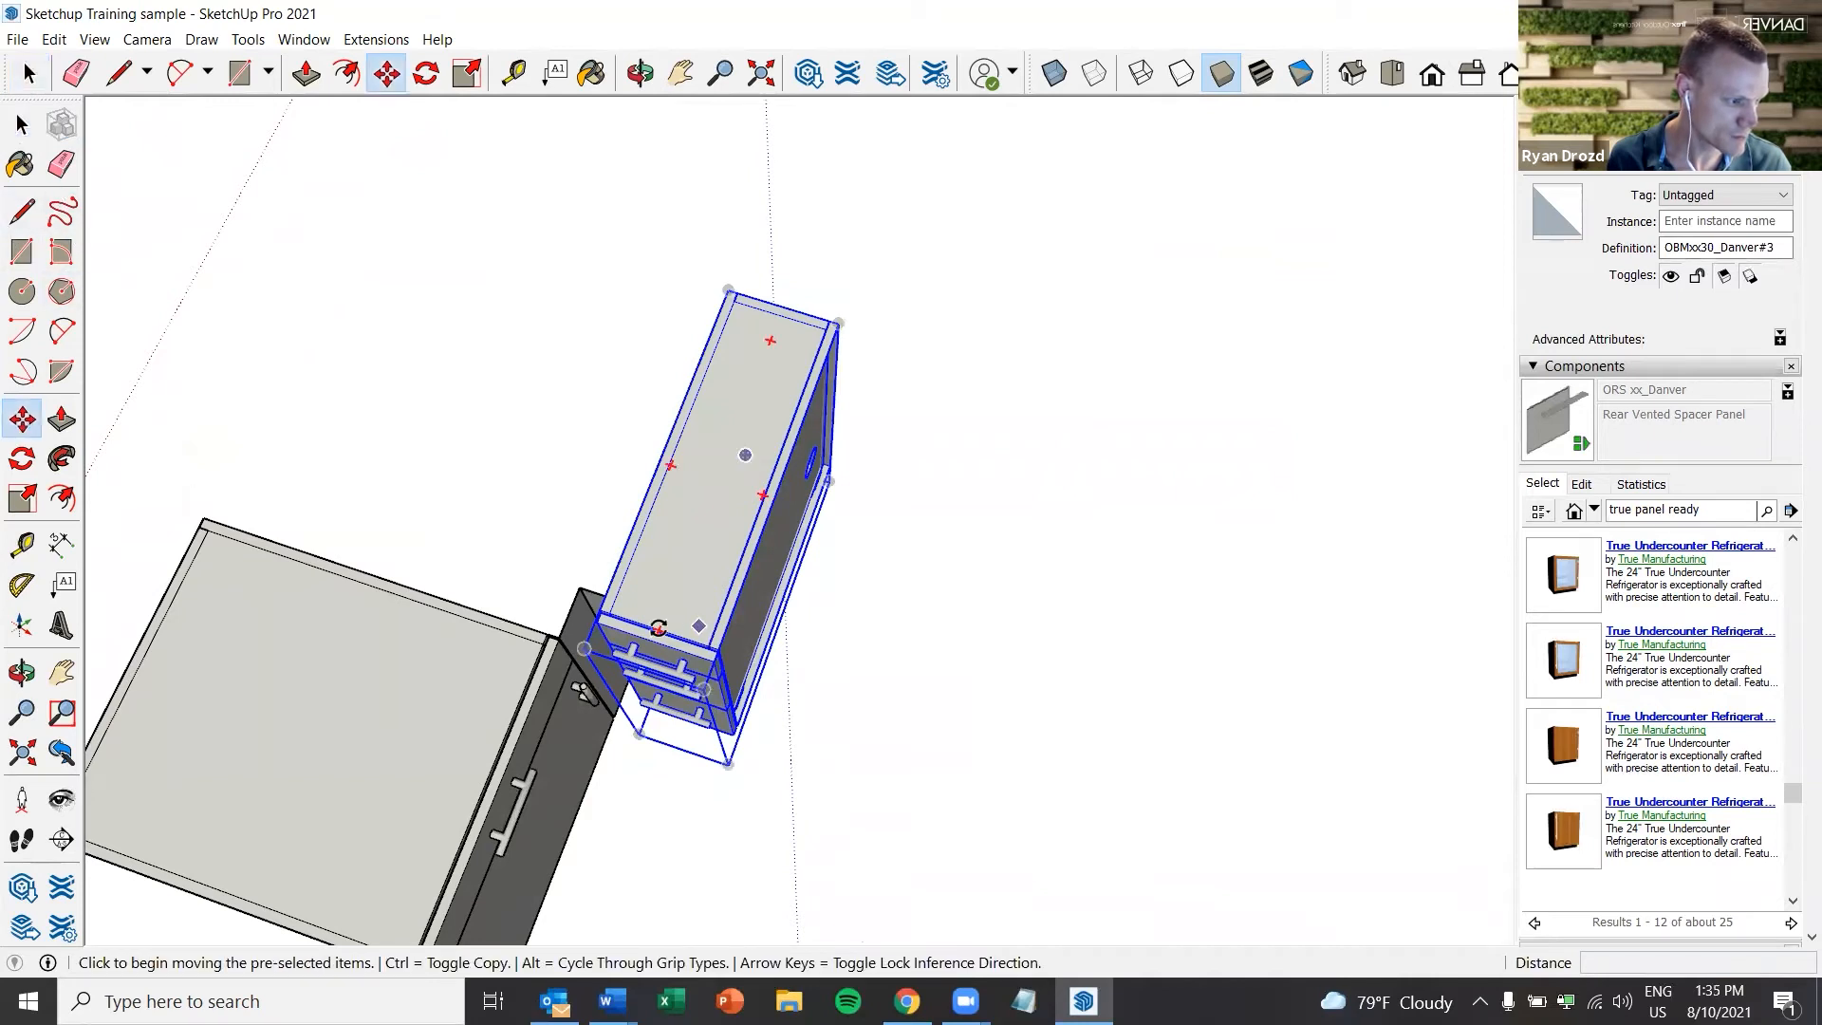
scroll(634, 631, up, 3)
middle_drag(634, 631, 761, 614)
click(762, 613)
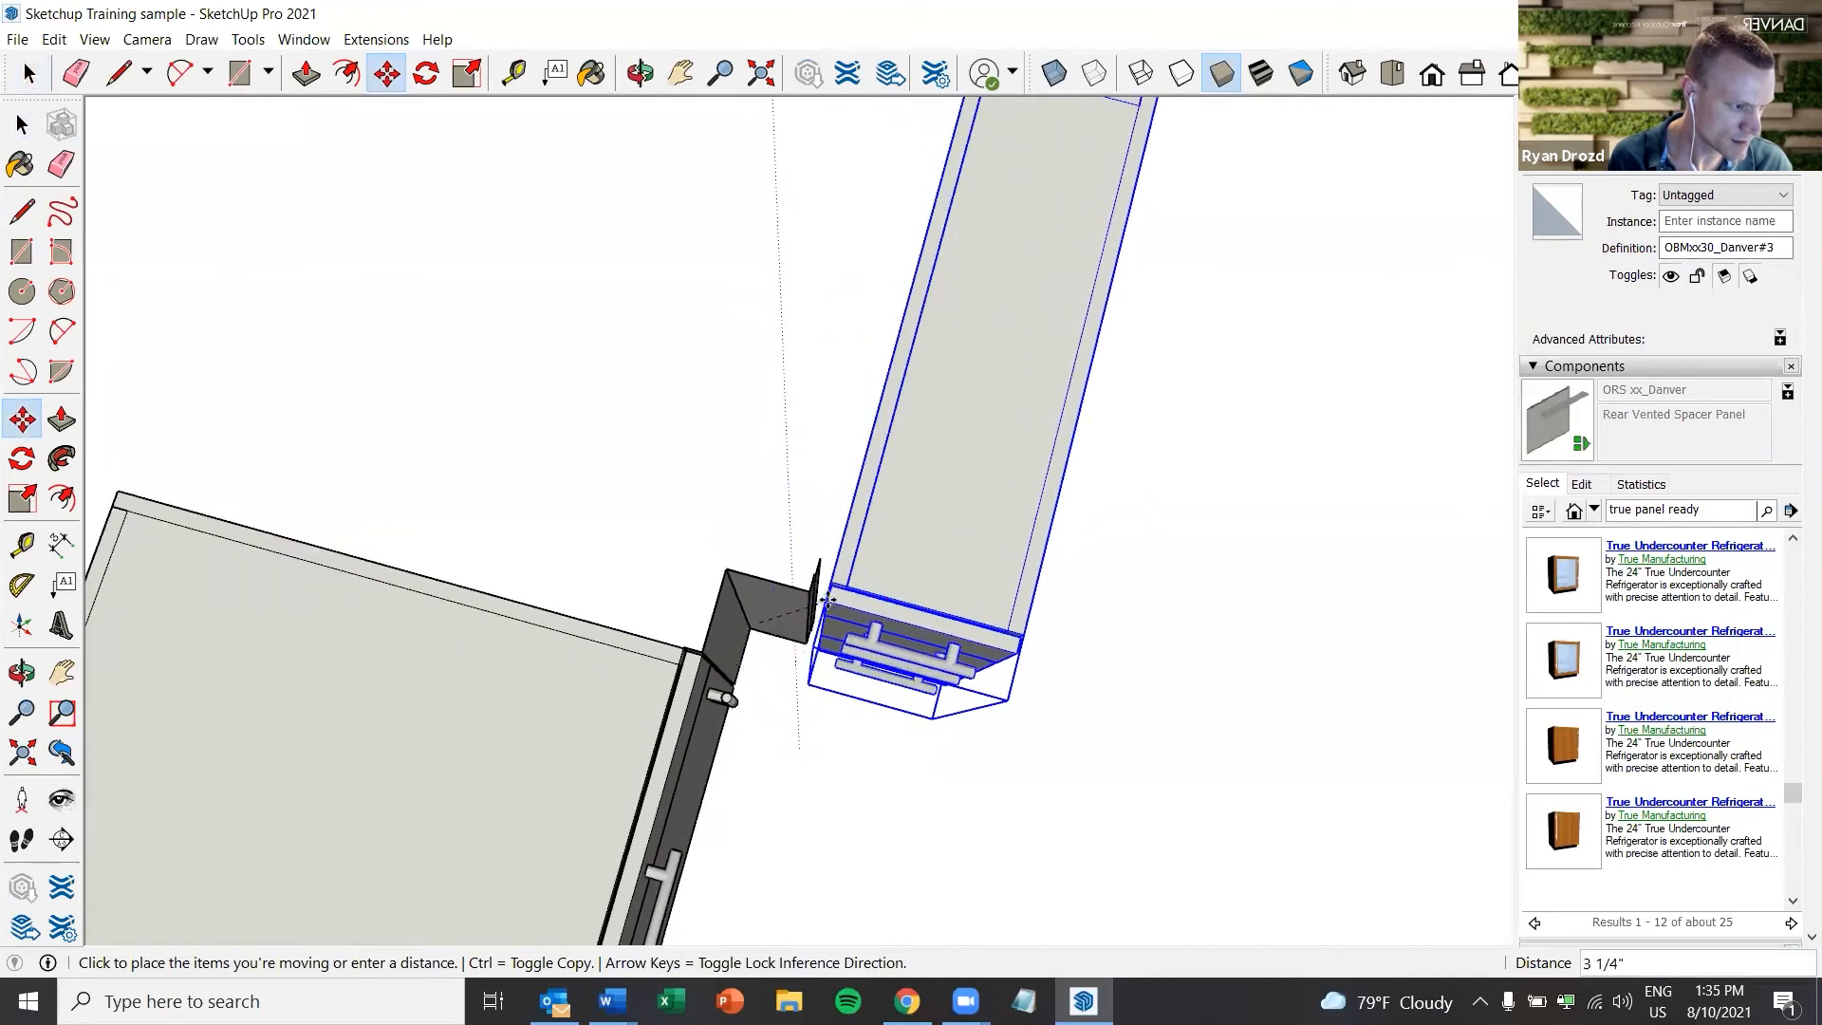
scroll(813, 601, up, 4)
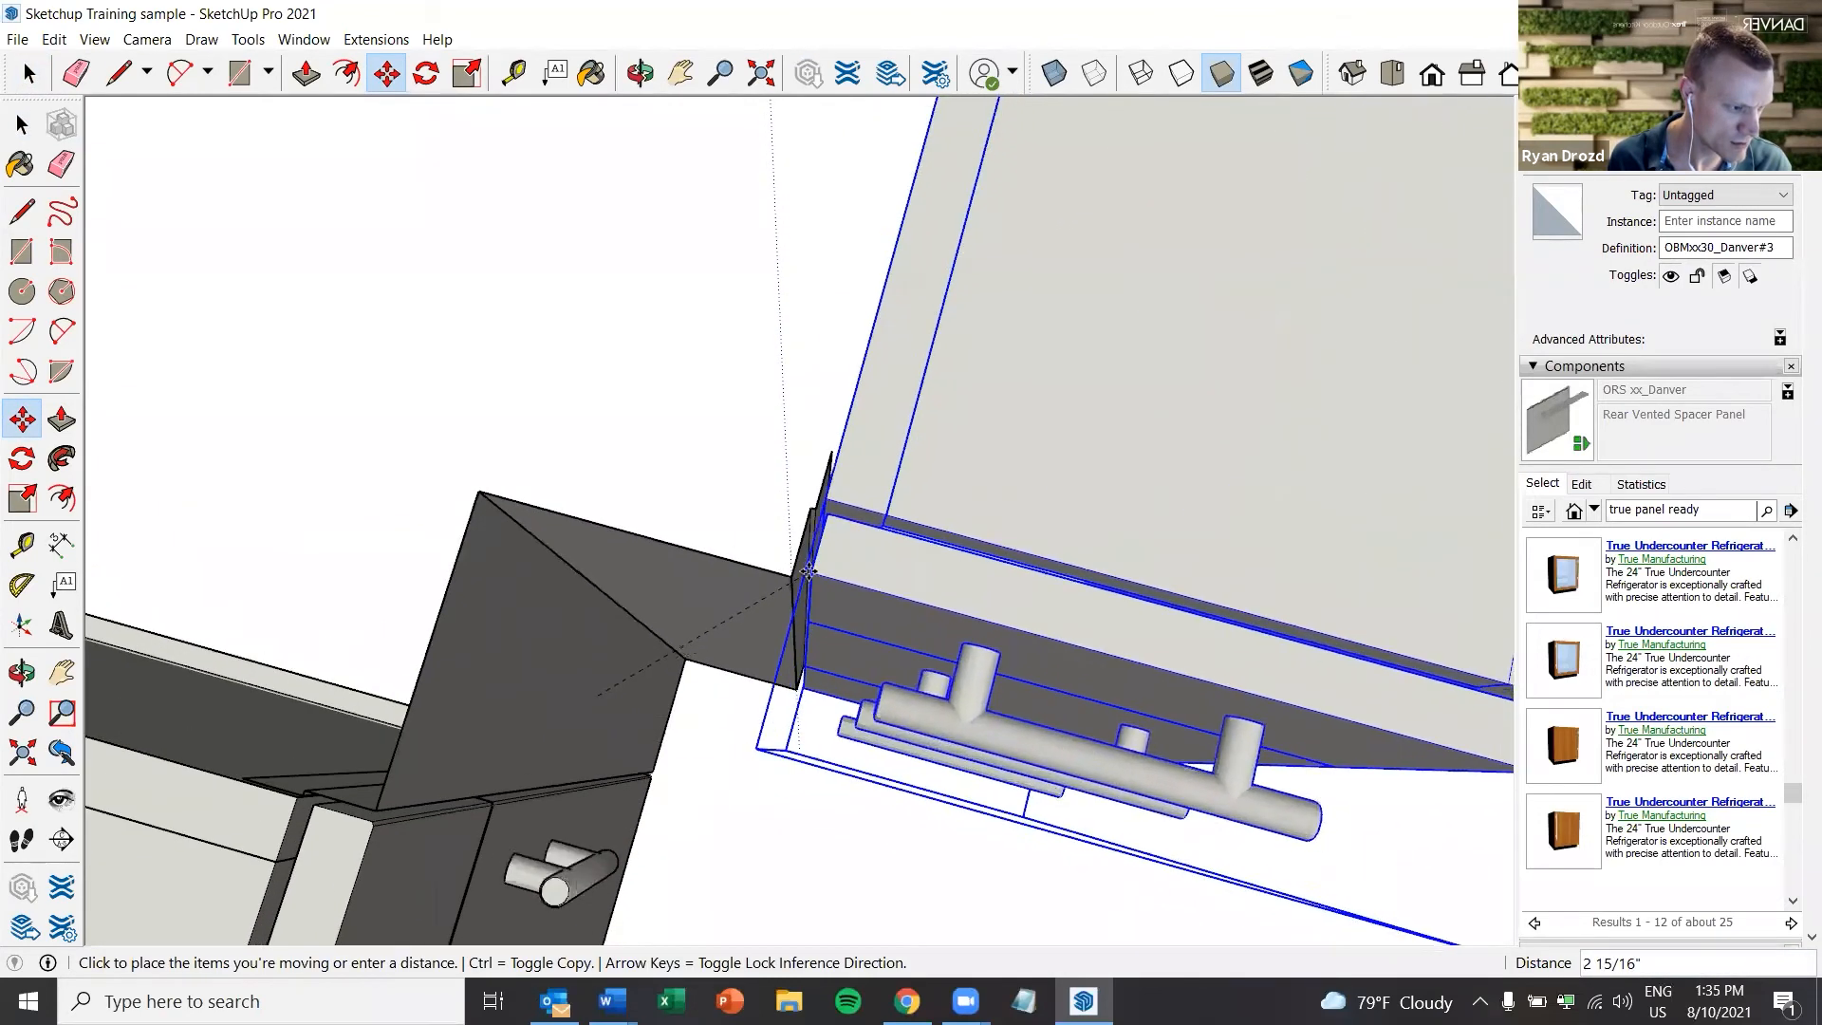
click(804, 579)
Shift the three-drawer cabinet another 1/8" to line its front corner up with the corner filler
middle_drag(859, 581, 901, 358)
click(903, 589)
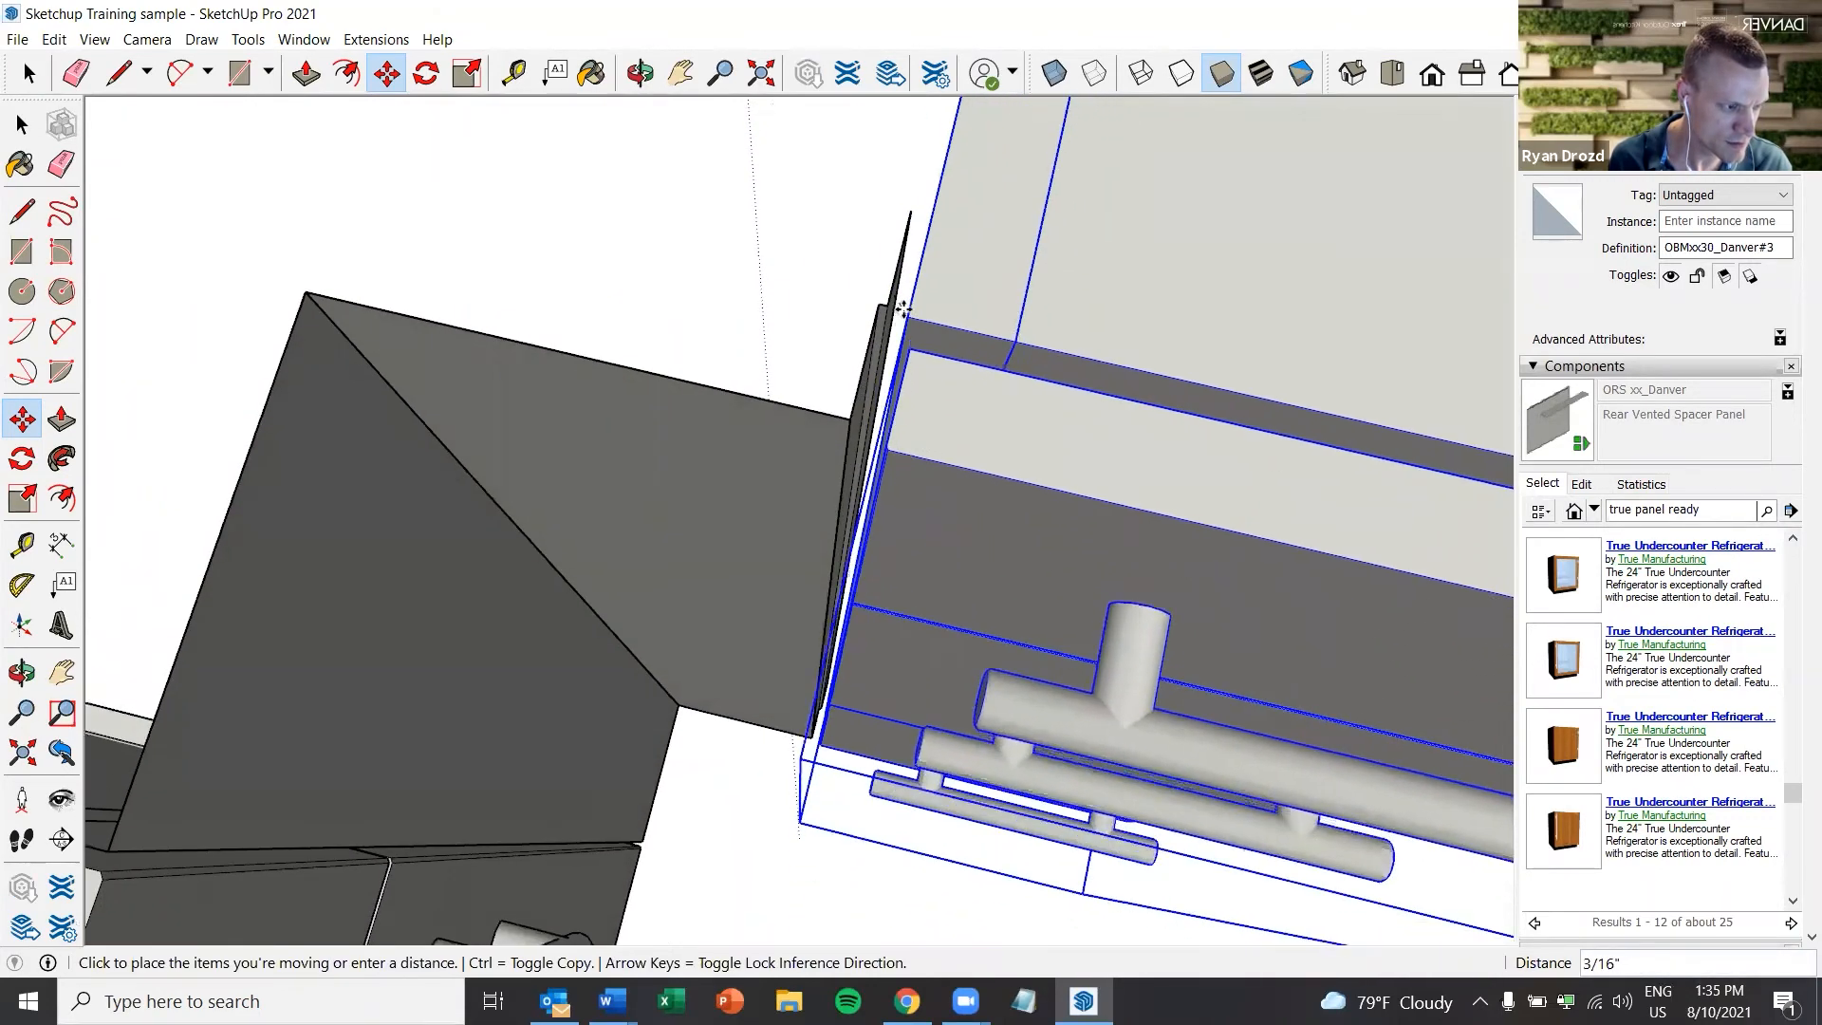
click(895, 309)
middle_drag(1062, 477, 931, 171)
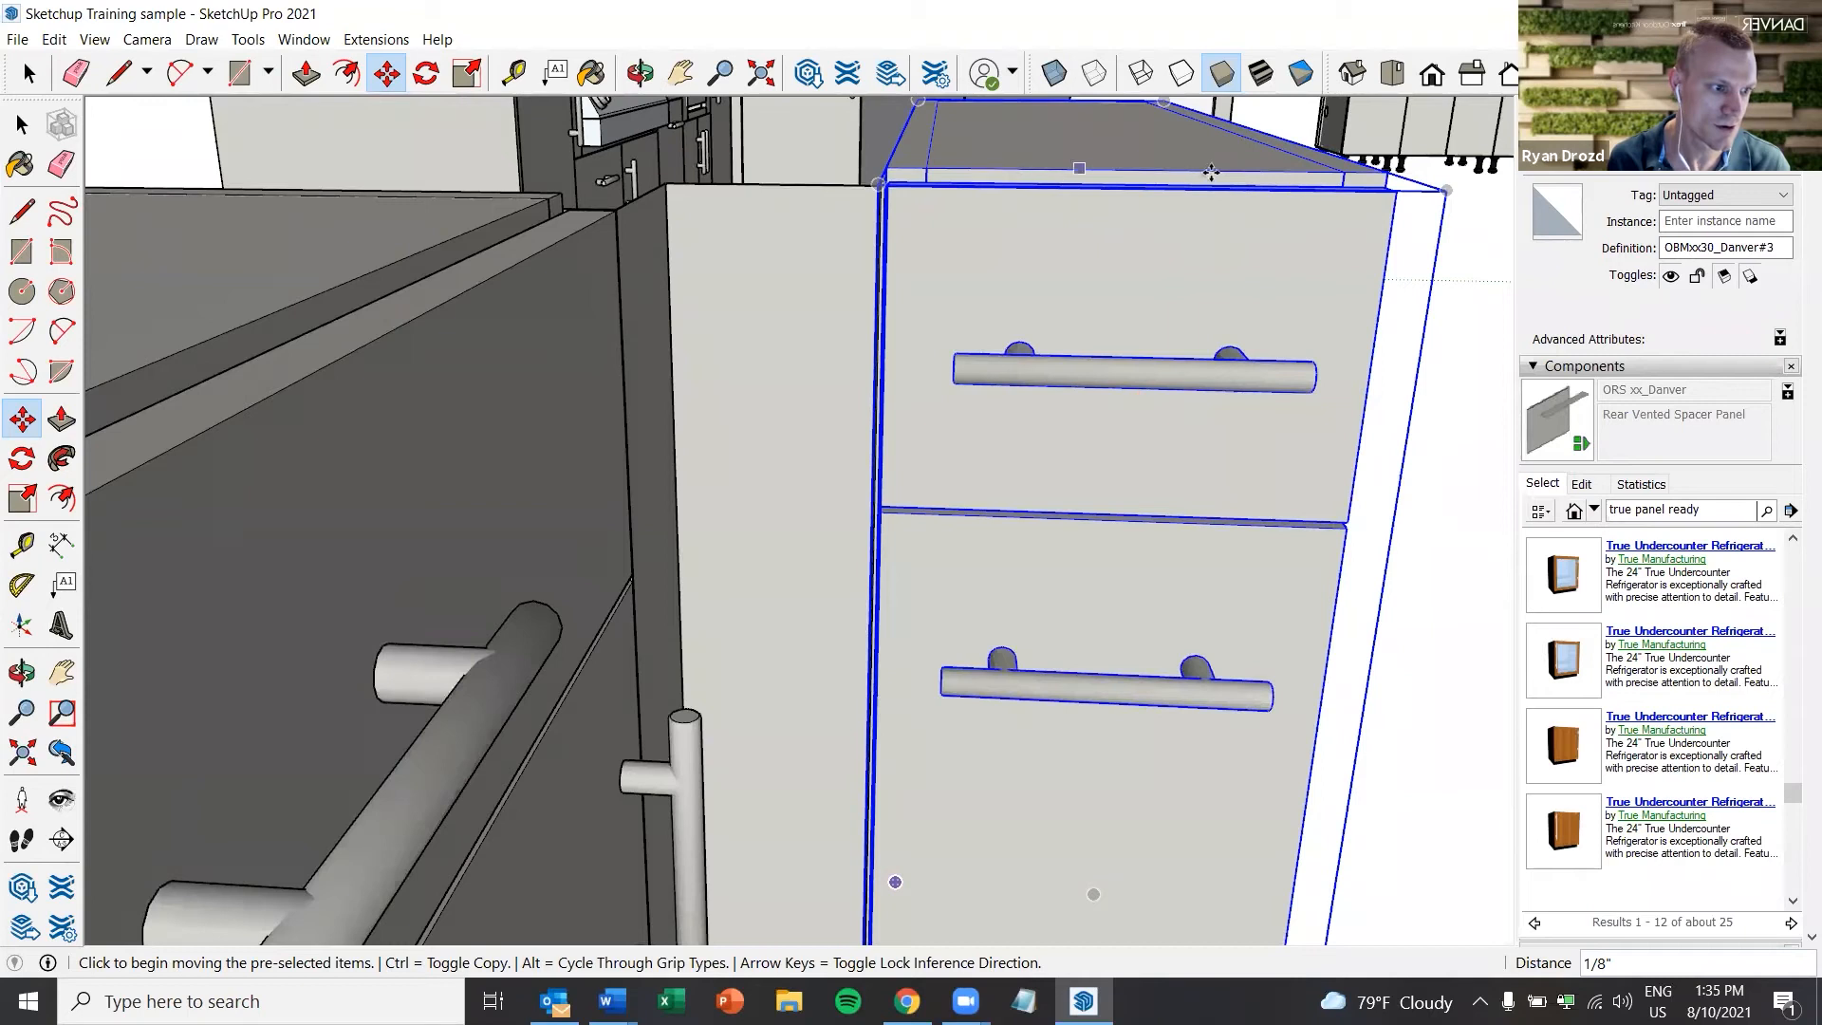
middle_drag(1381, 192, 470, 568)
Draw a countertop rectangle about 4' 7 3/4" by 3' 4 7/8" between the outer rear top corners of the two base cabinets
scroll(465, 558, down, 6)
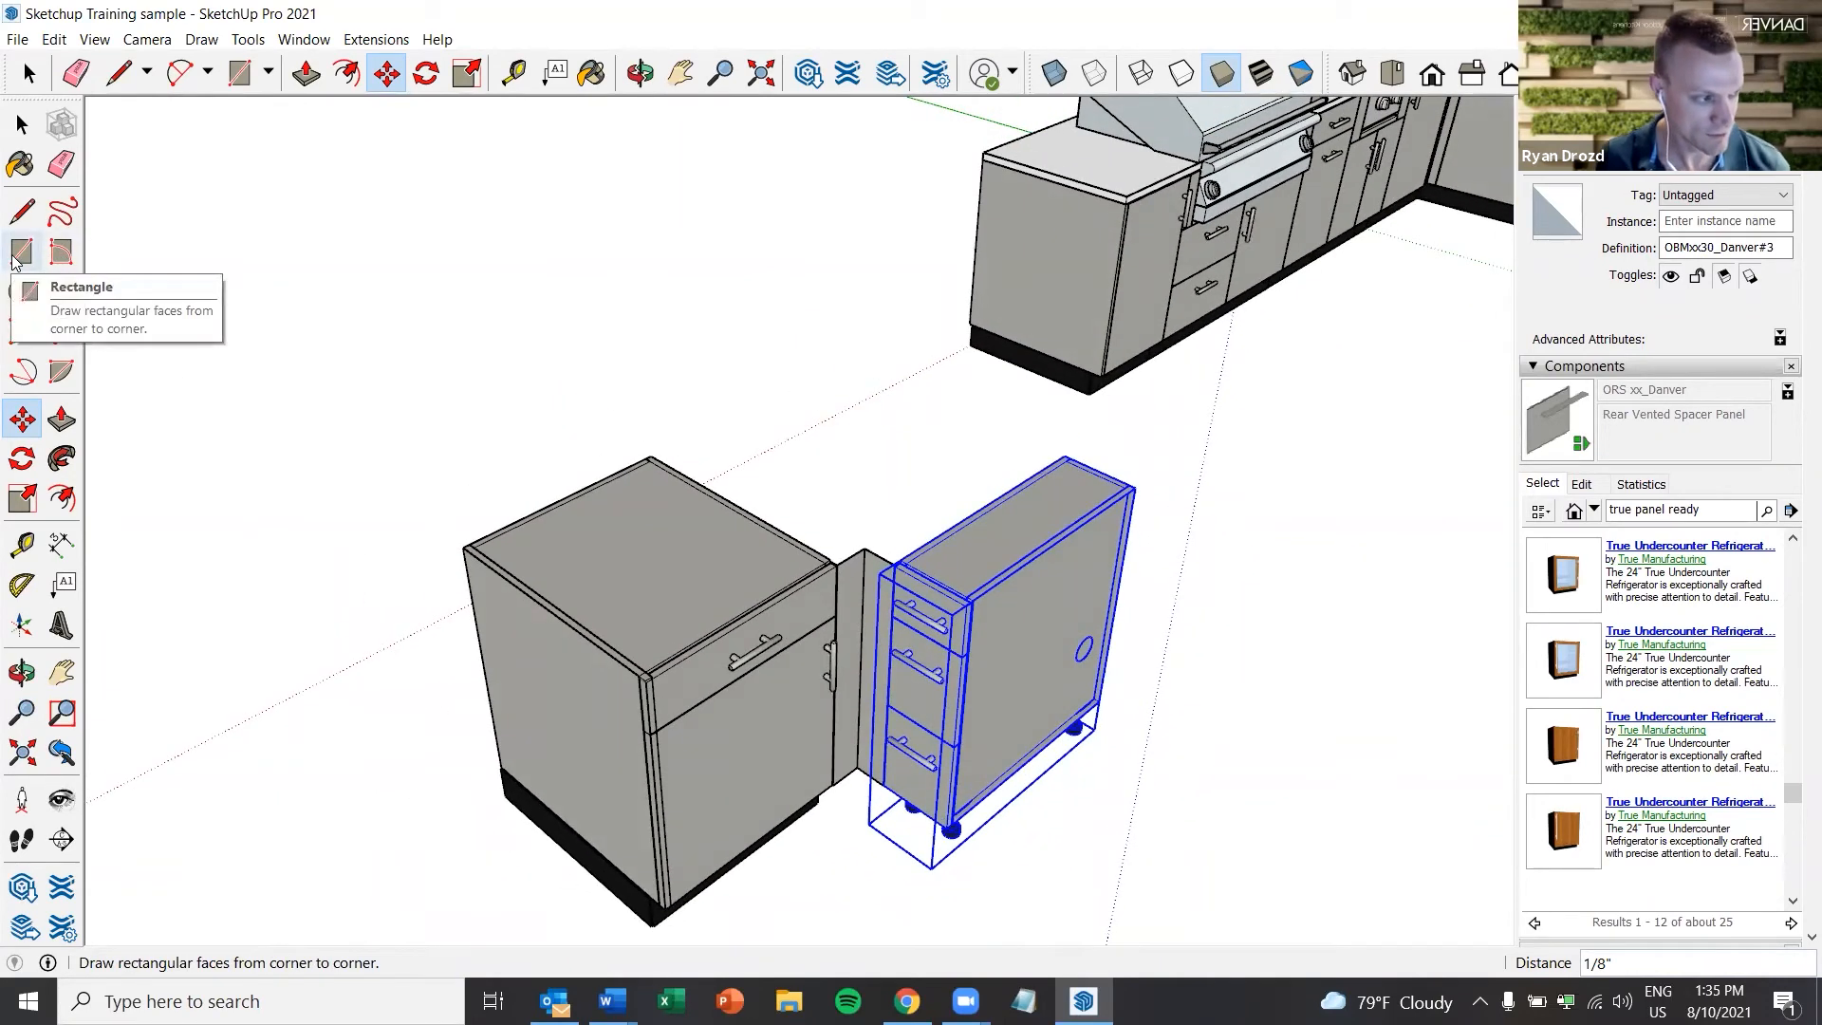
click(17, 255)
middle_drag(486, 550, 485, 646)
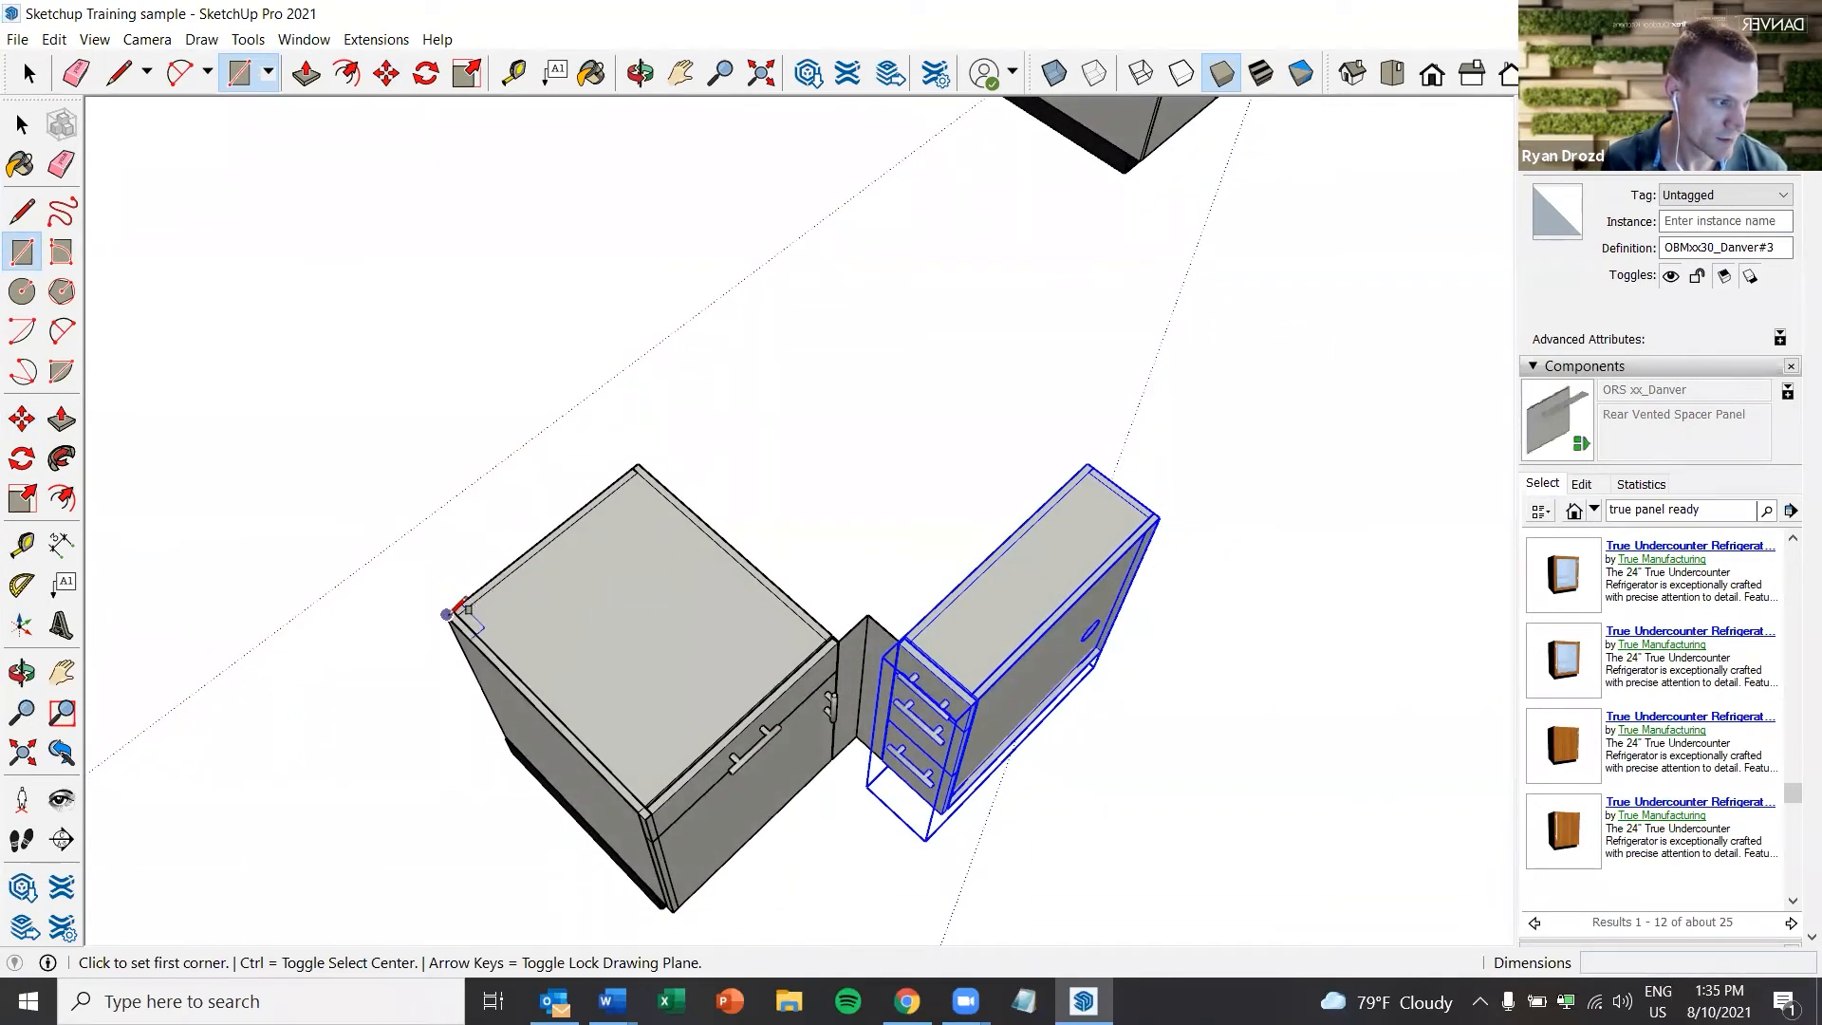
click(448, 614)
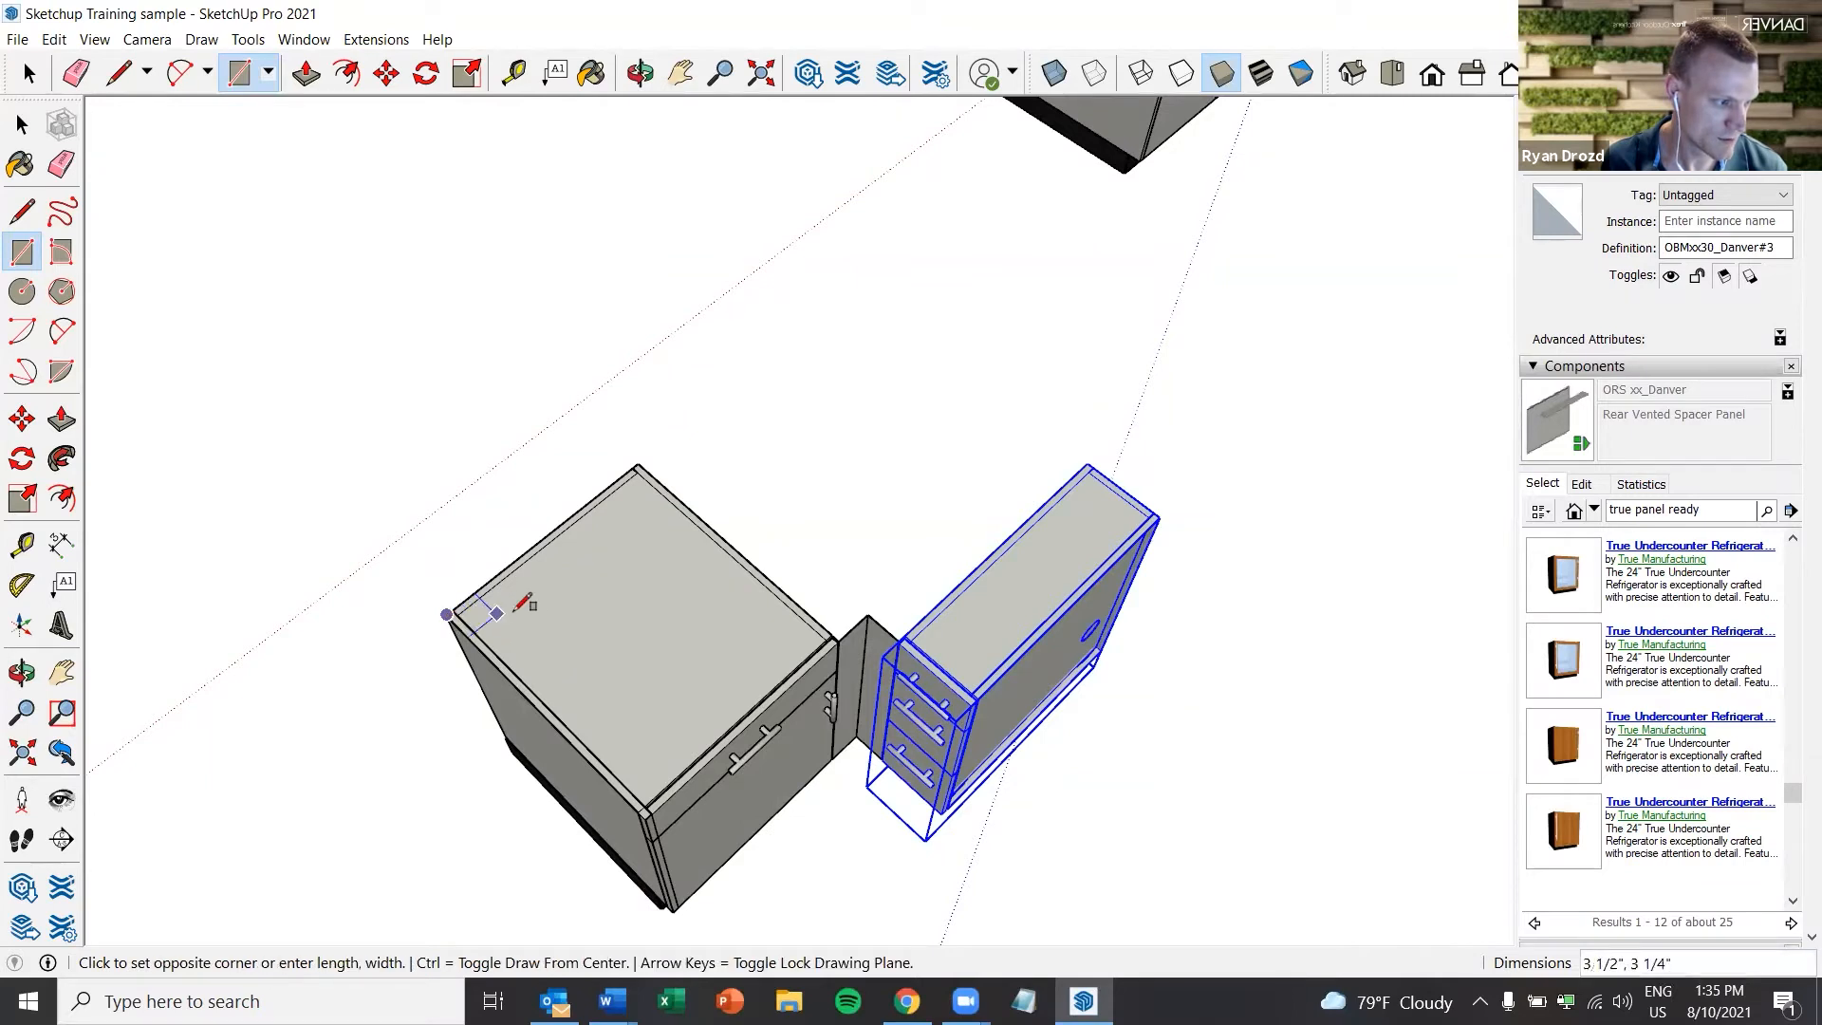
click(1159, 516)
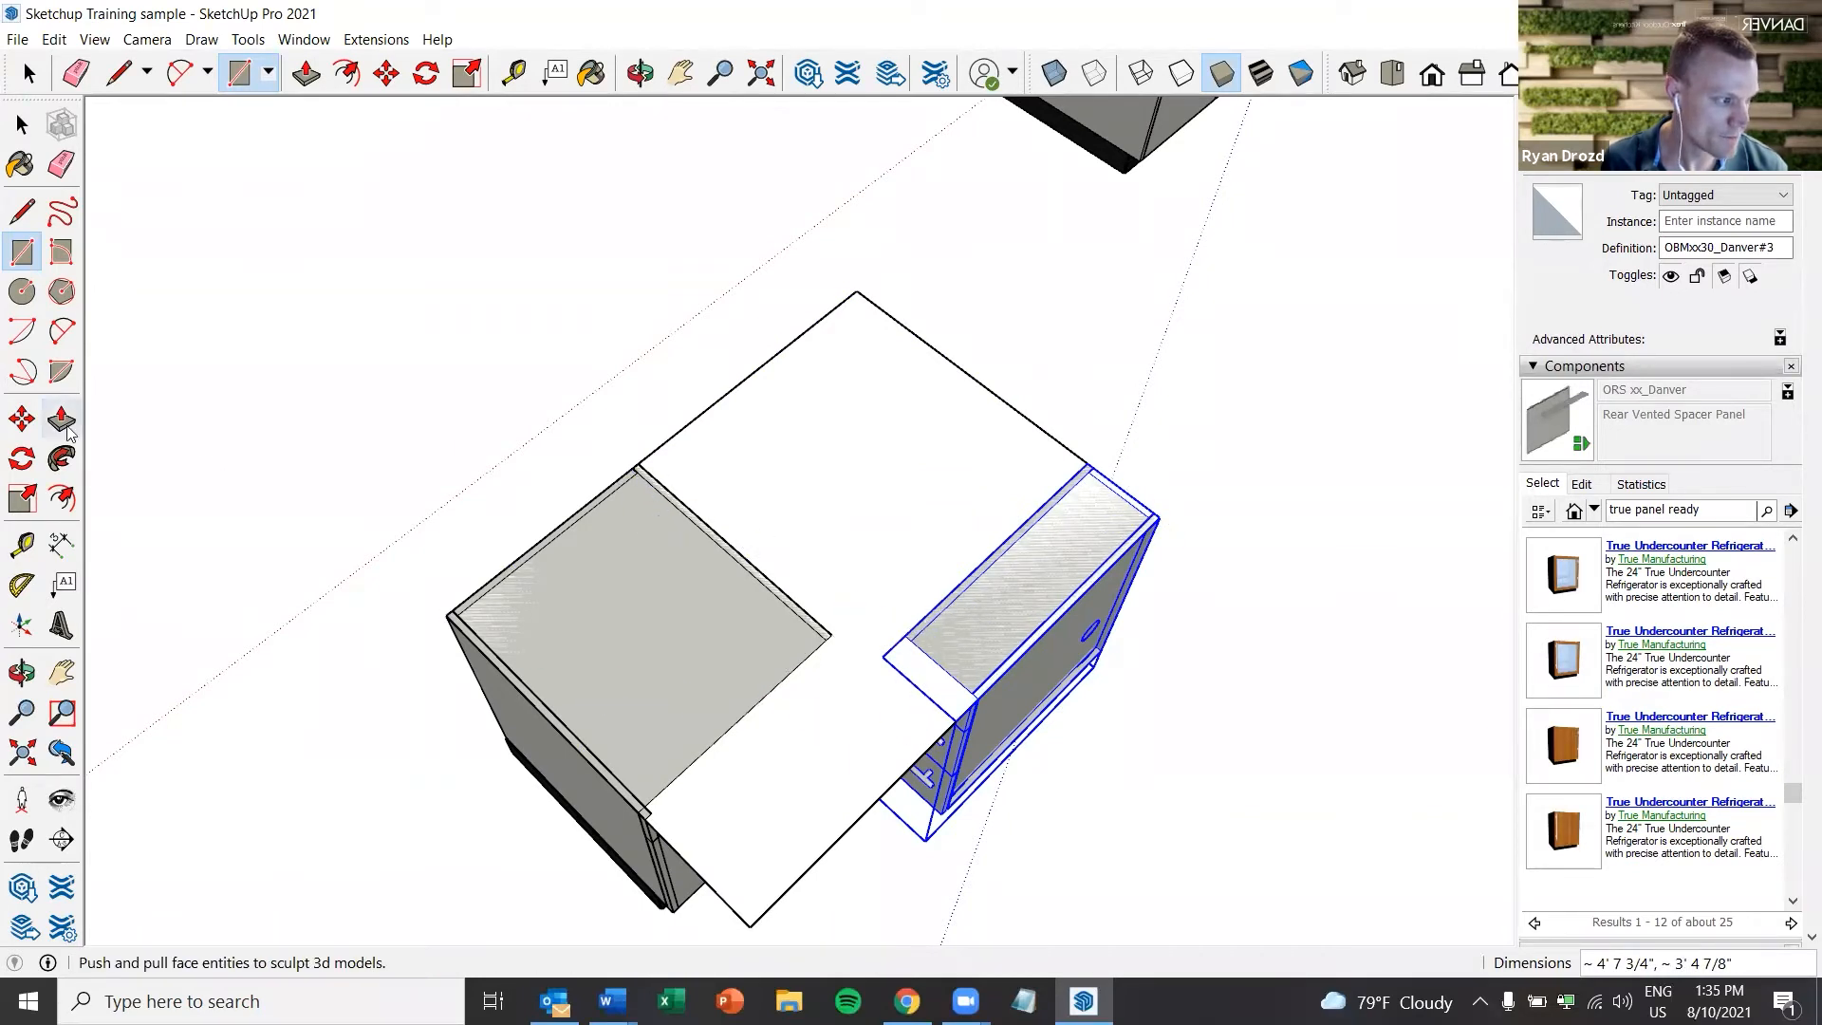
Extrude the countertop rectangle over the two corner cabinets upward by 1.25"
middle_drag(704, 601, 966, 698)
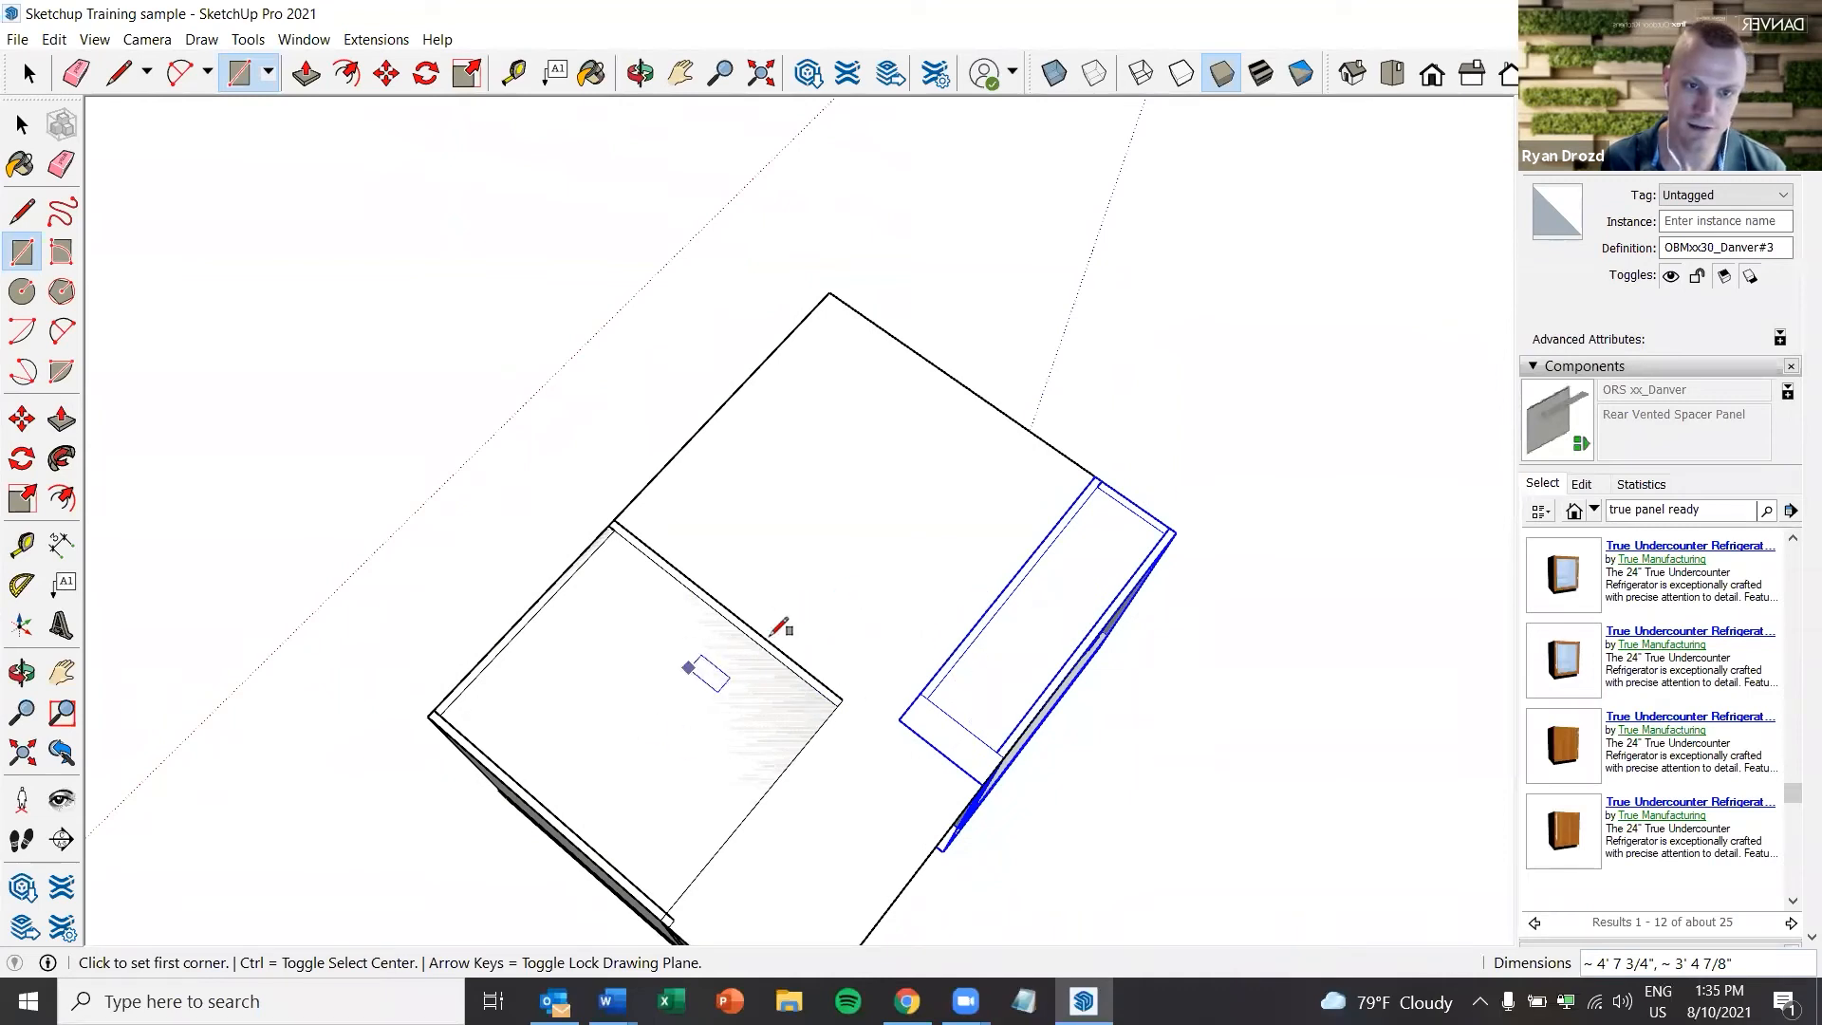
scroll(607, 638, down, 4)
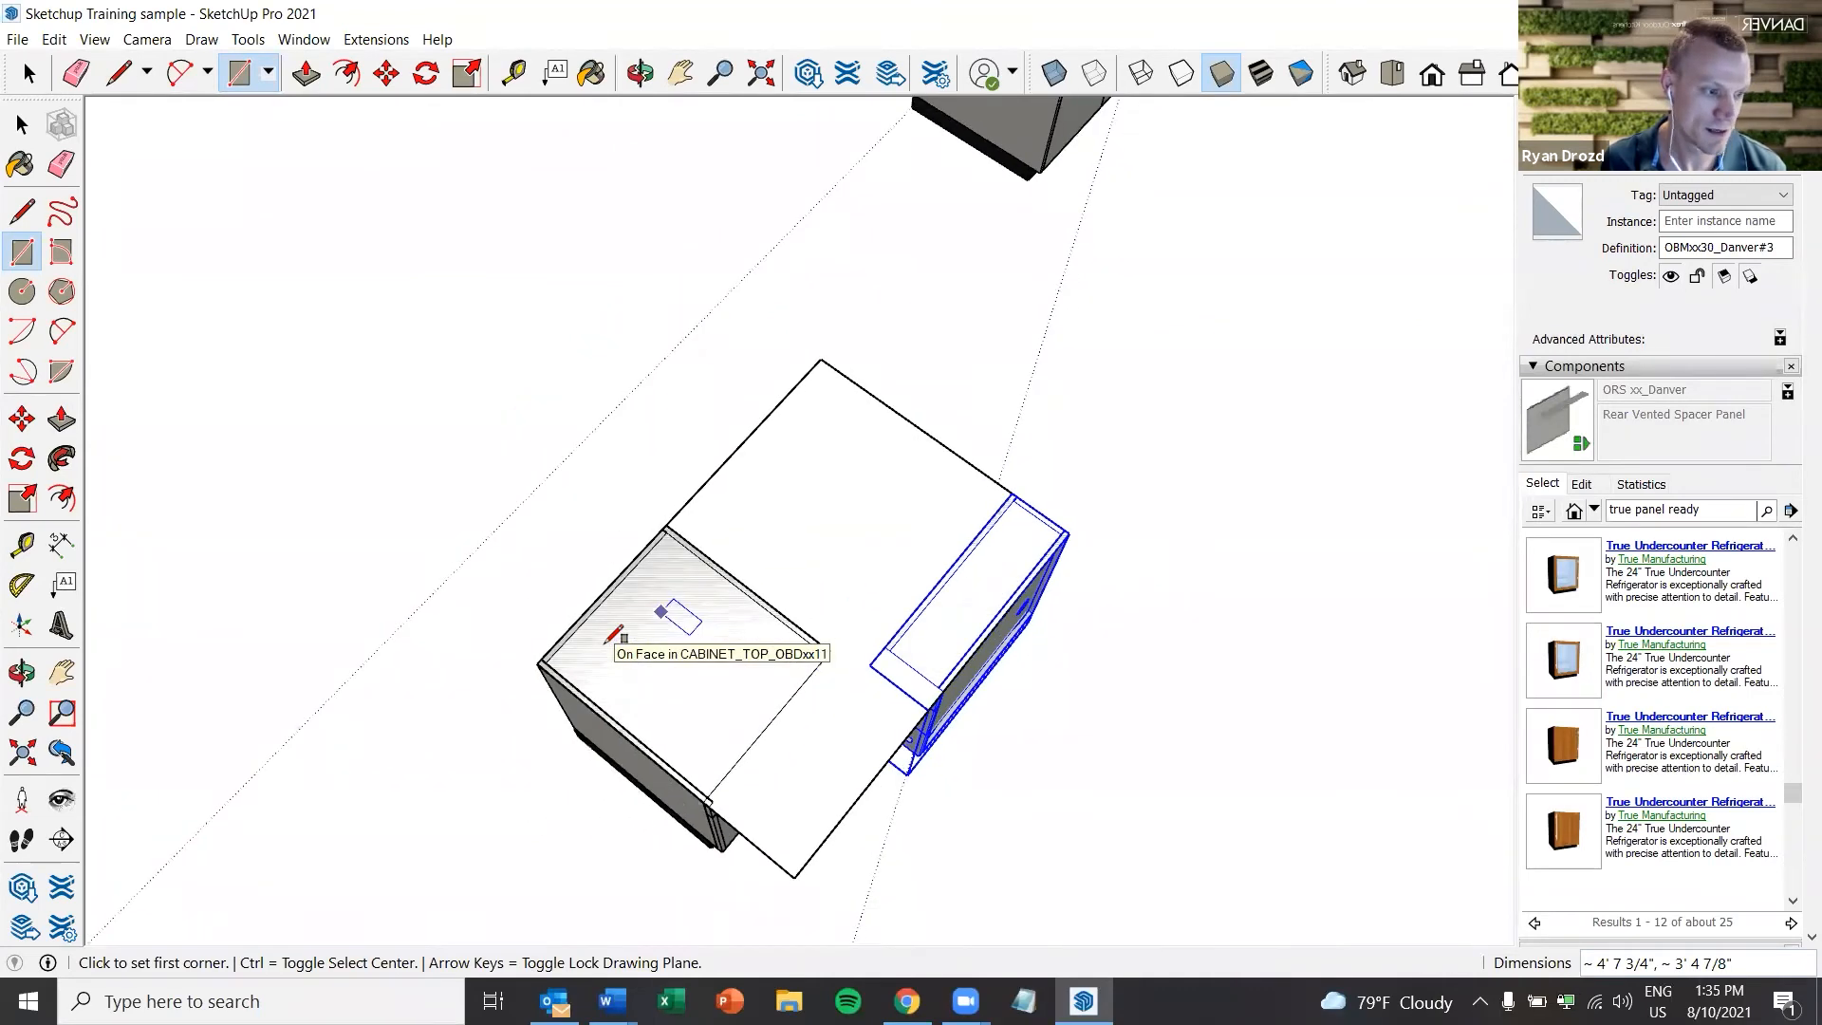
click(61, 418)
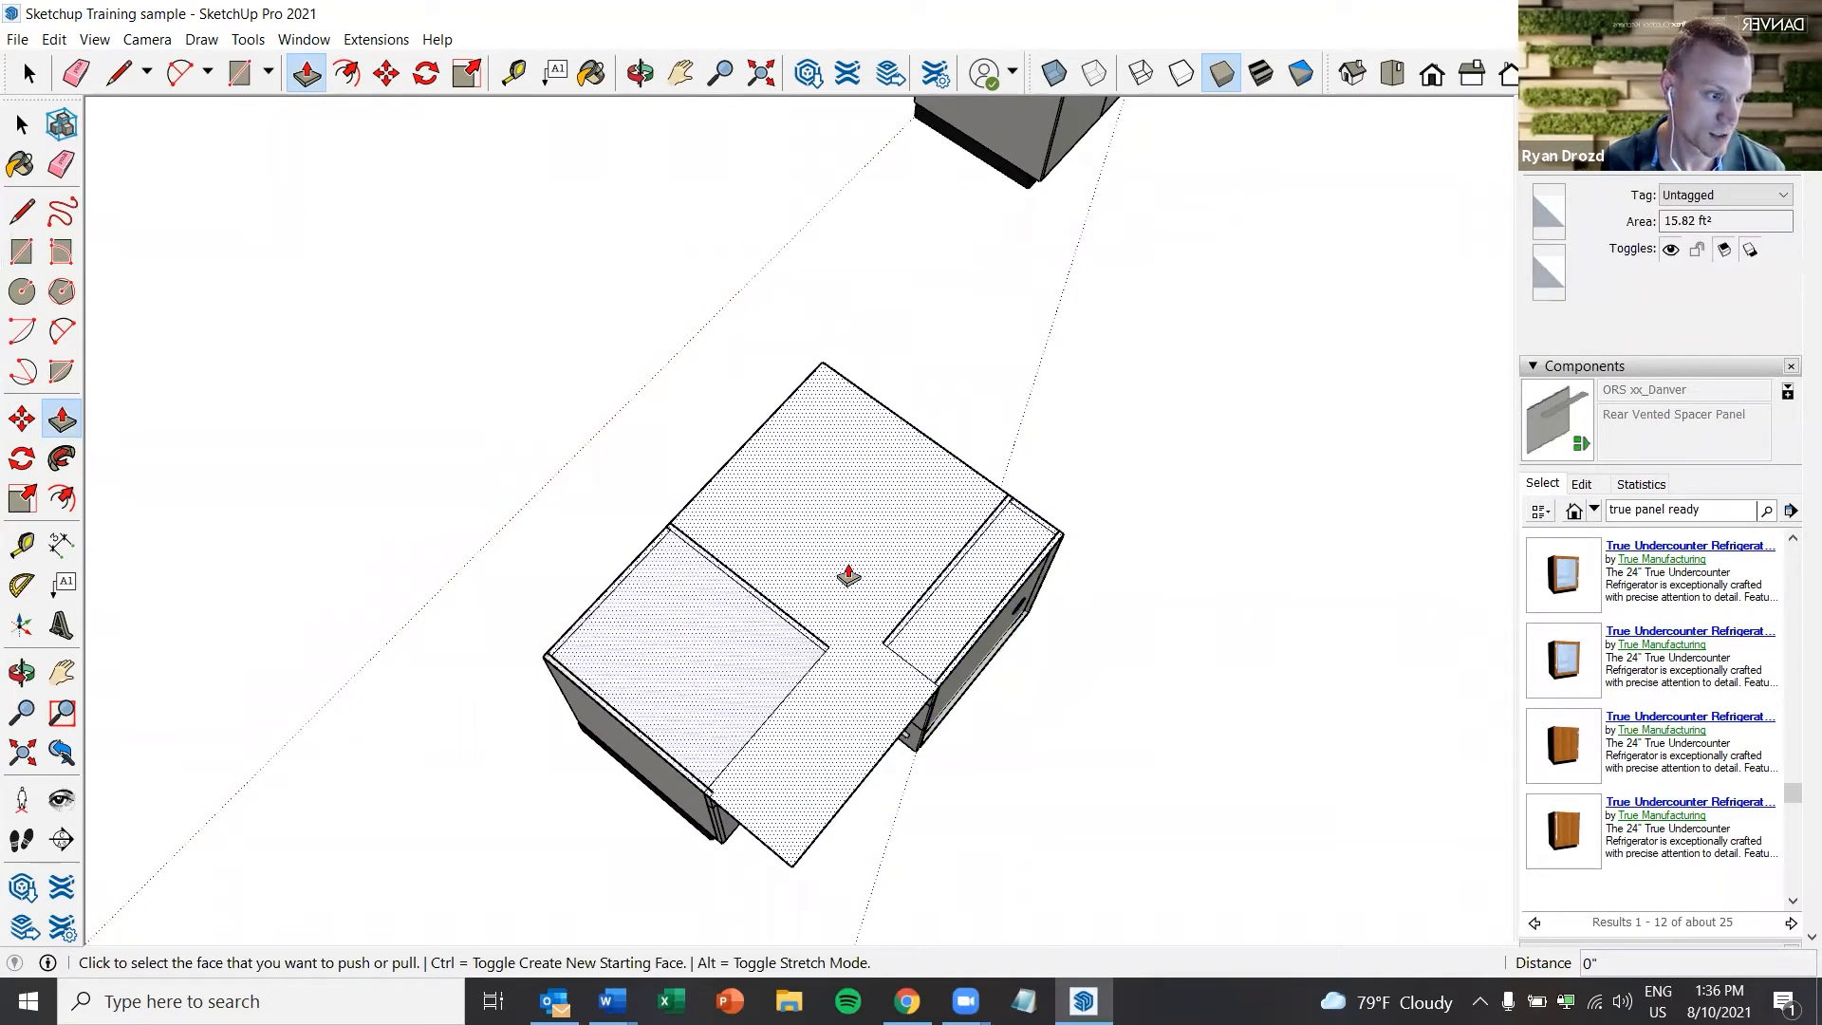
scroll(844, 596, down, 3)
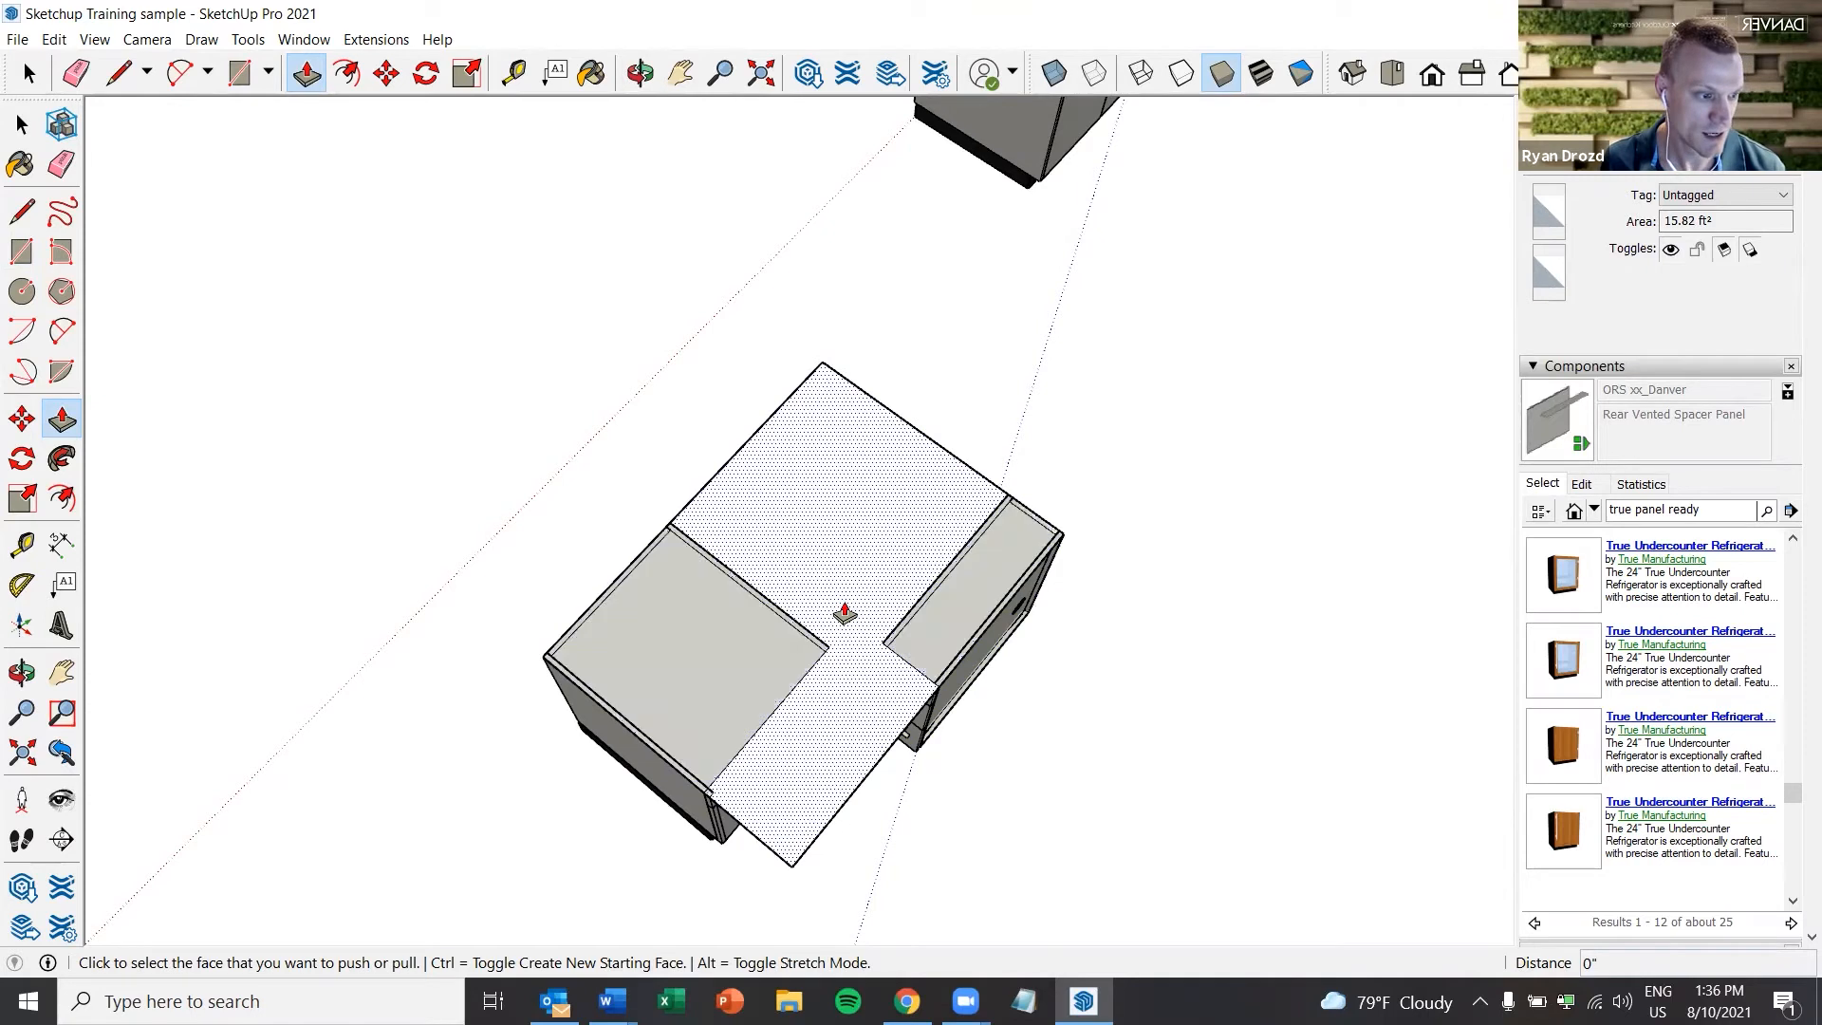
click(842, 604)
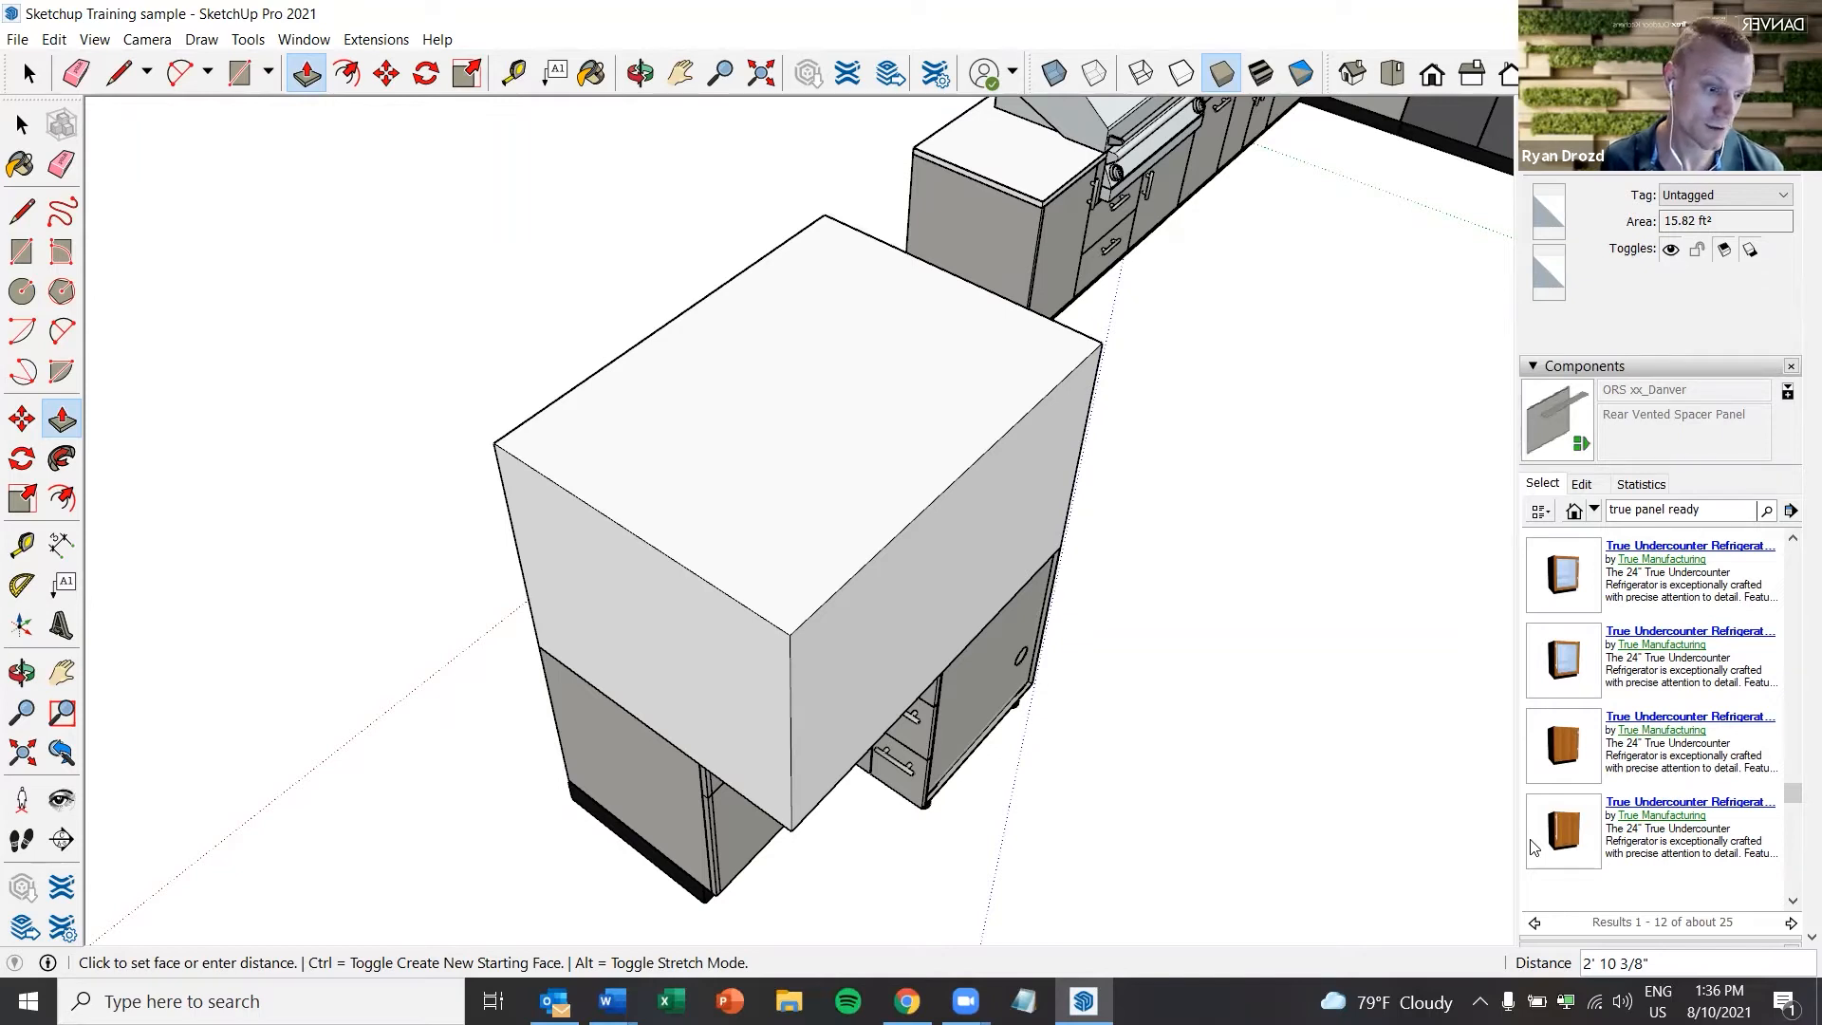
text(1.25)
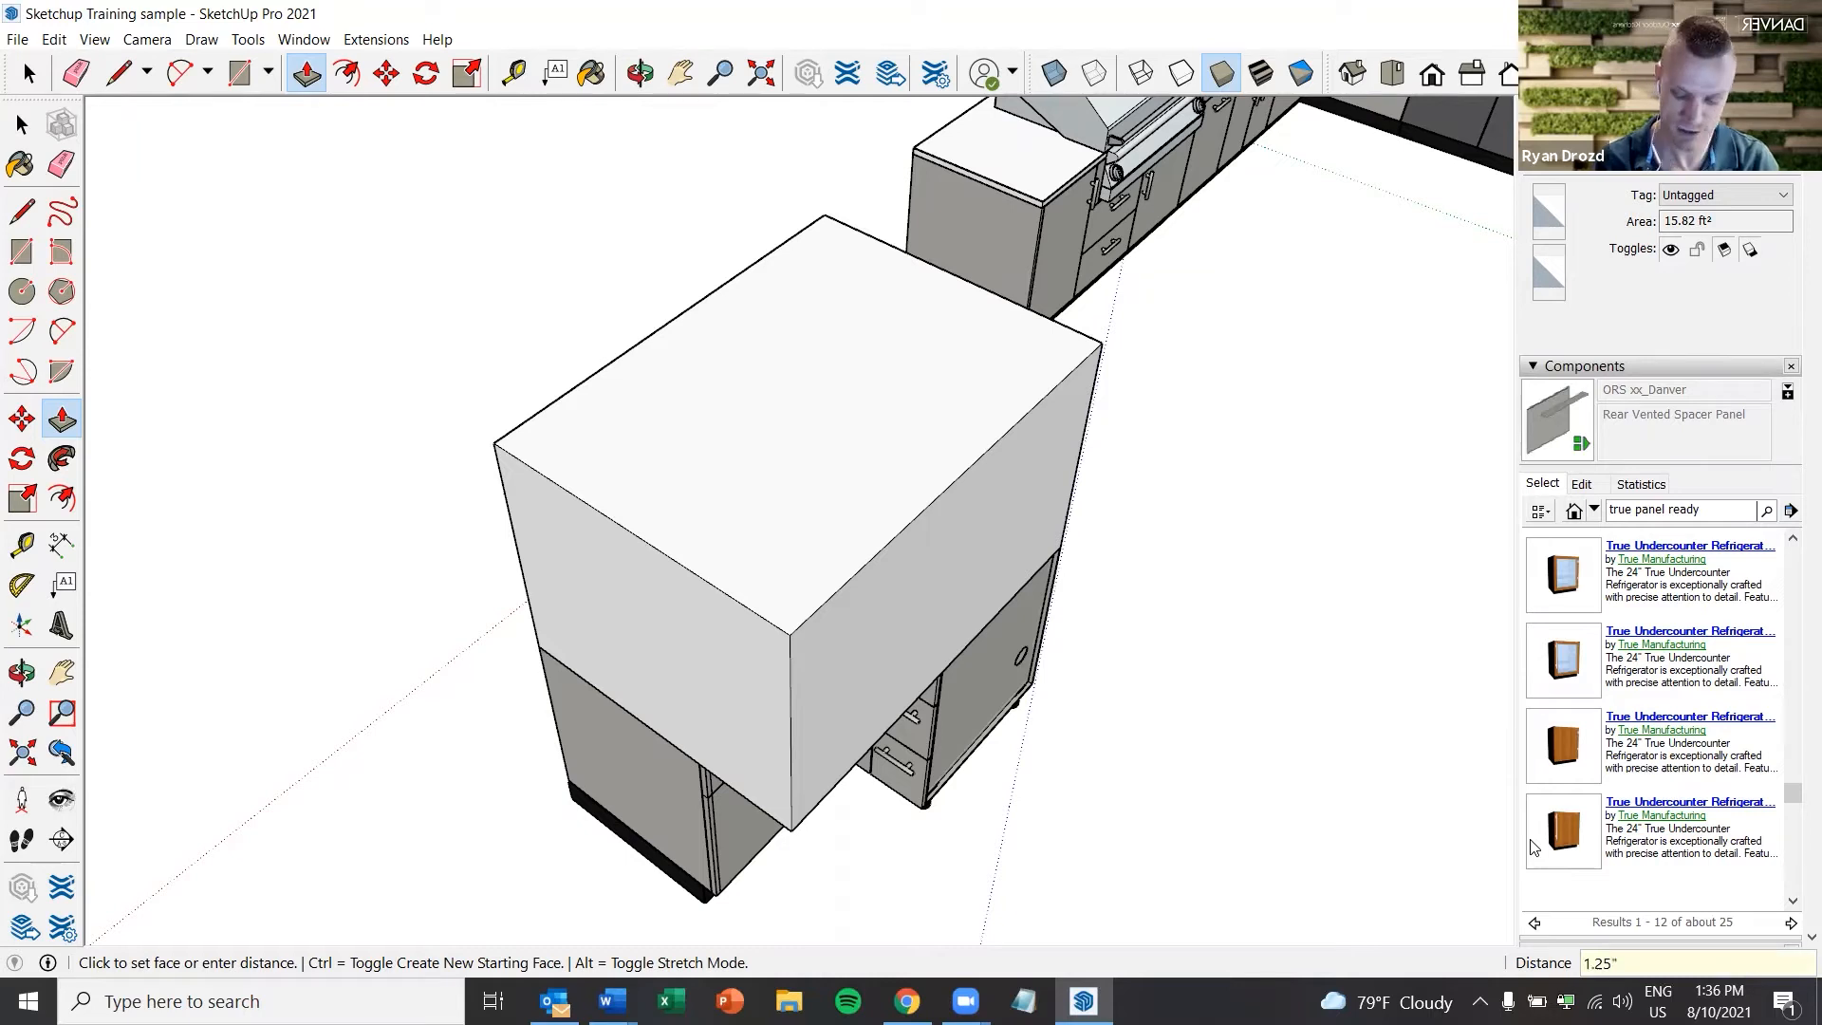
key(Return)
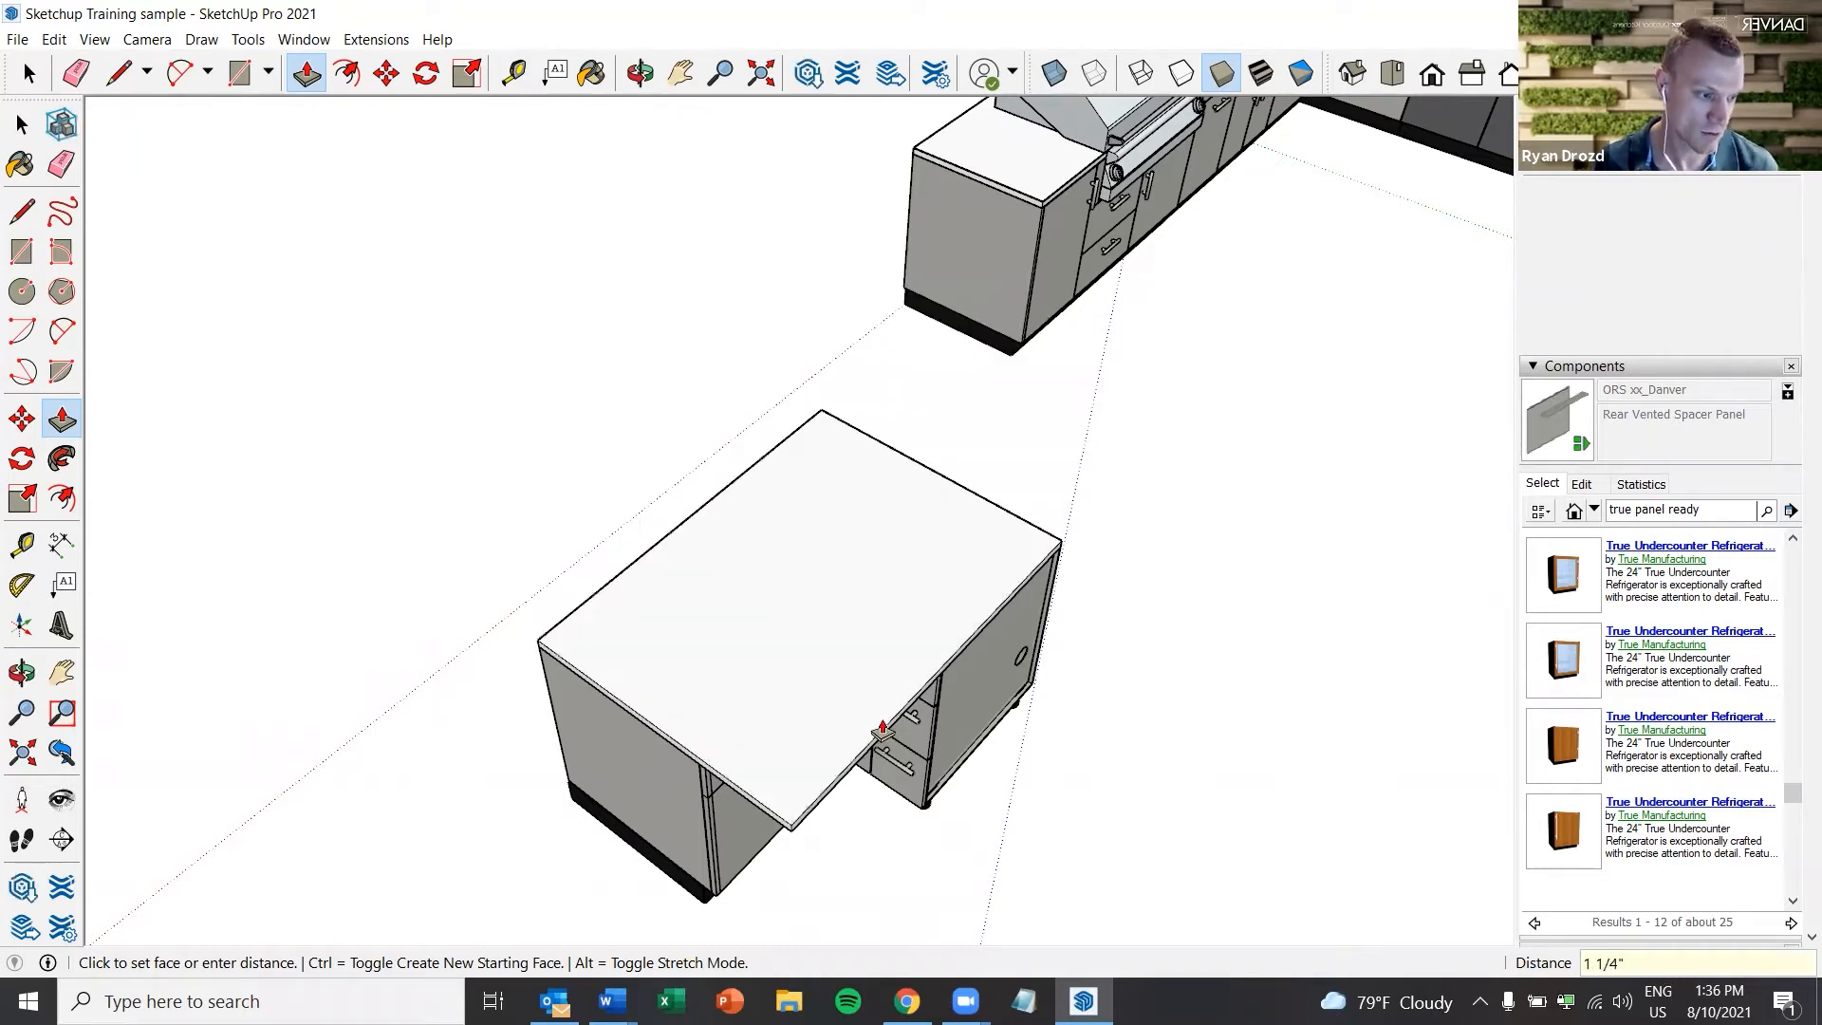
Push the countertop's overhanging edge back about 1' 1" toward the front of the one-drawer base cabinet
scroll(884, 728, up, 3)
middle_drag(901, 718, 788, 762)
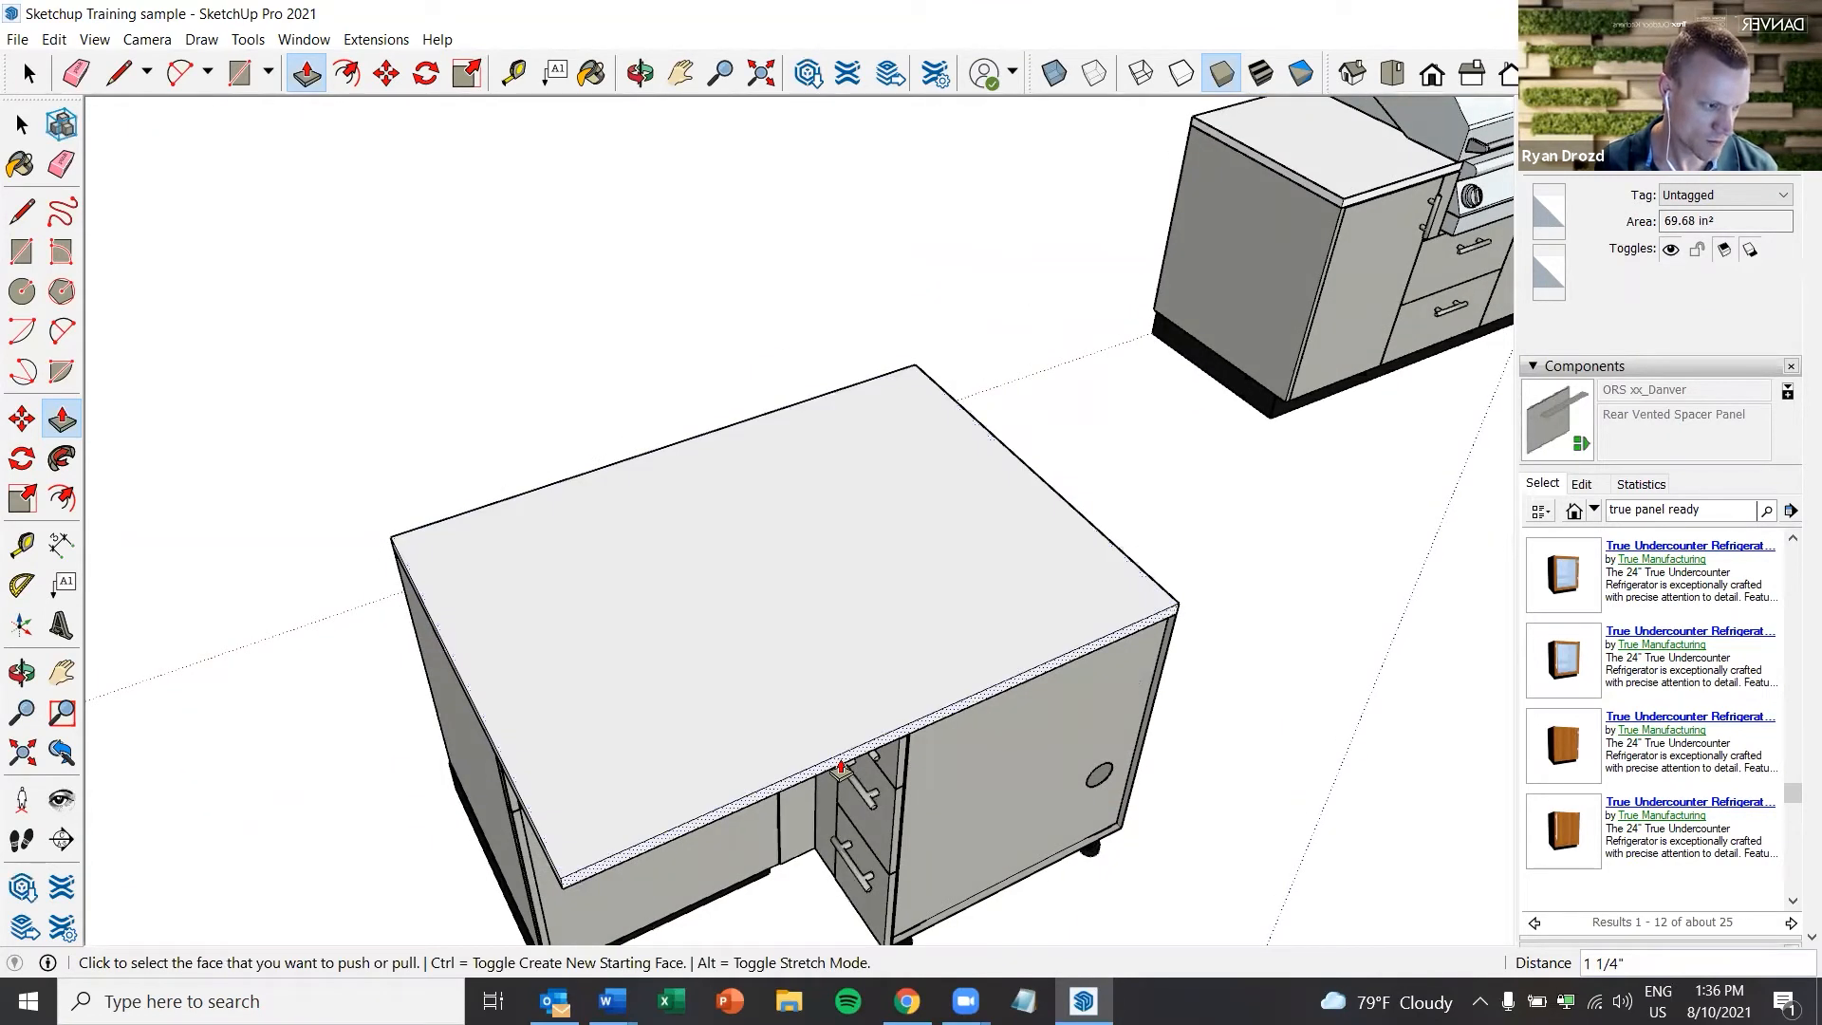
scroll(840, 766, up, 2)
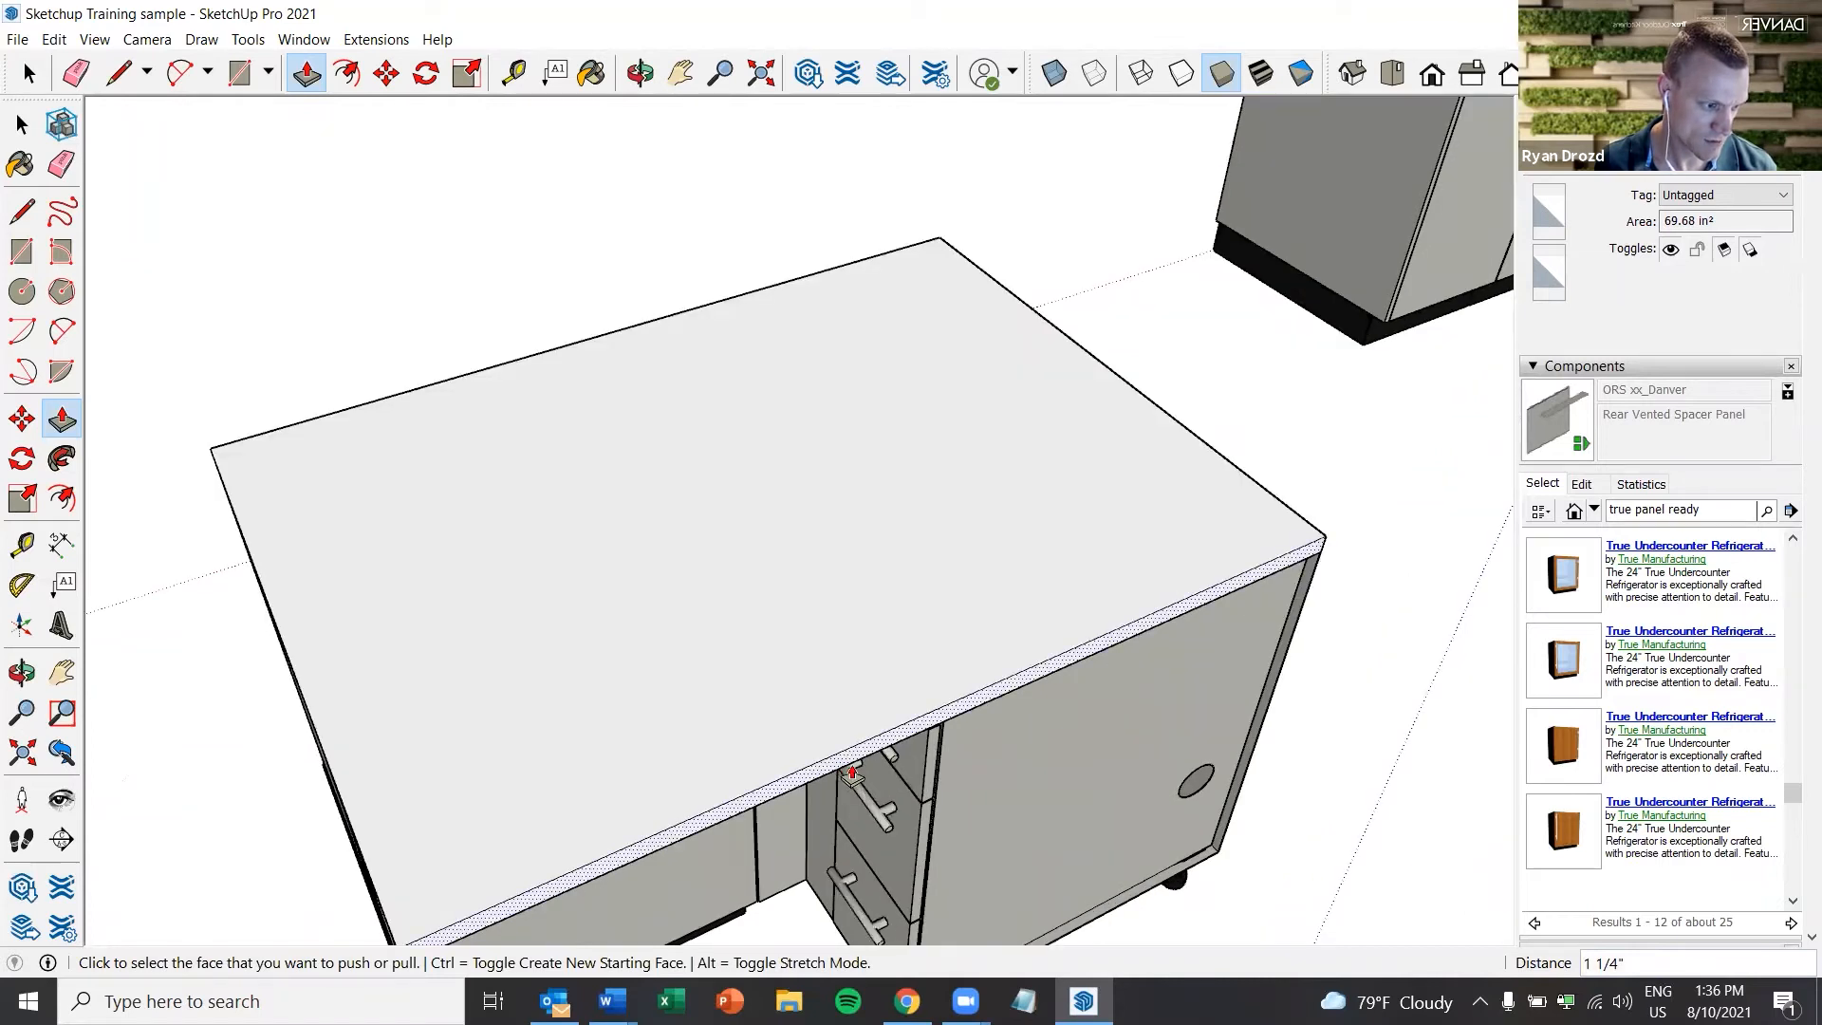
scroll(843, 768, up, 1)
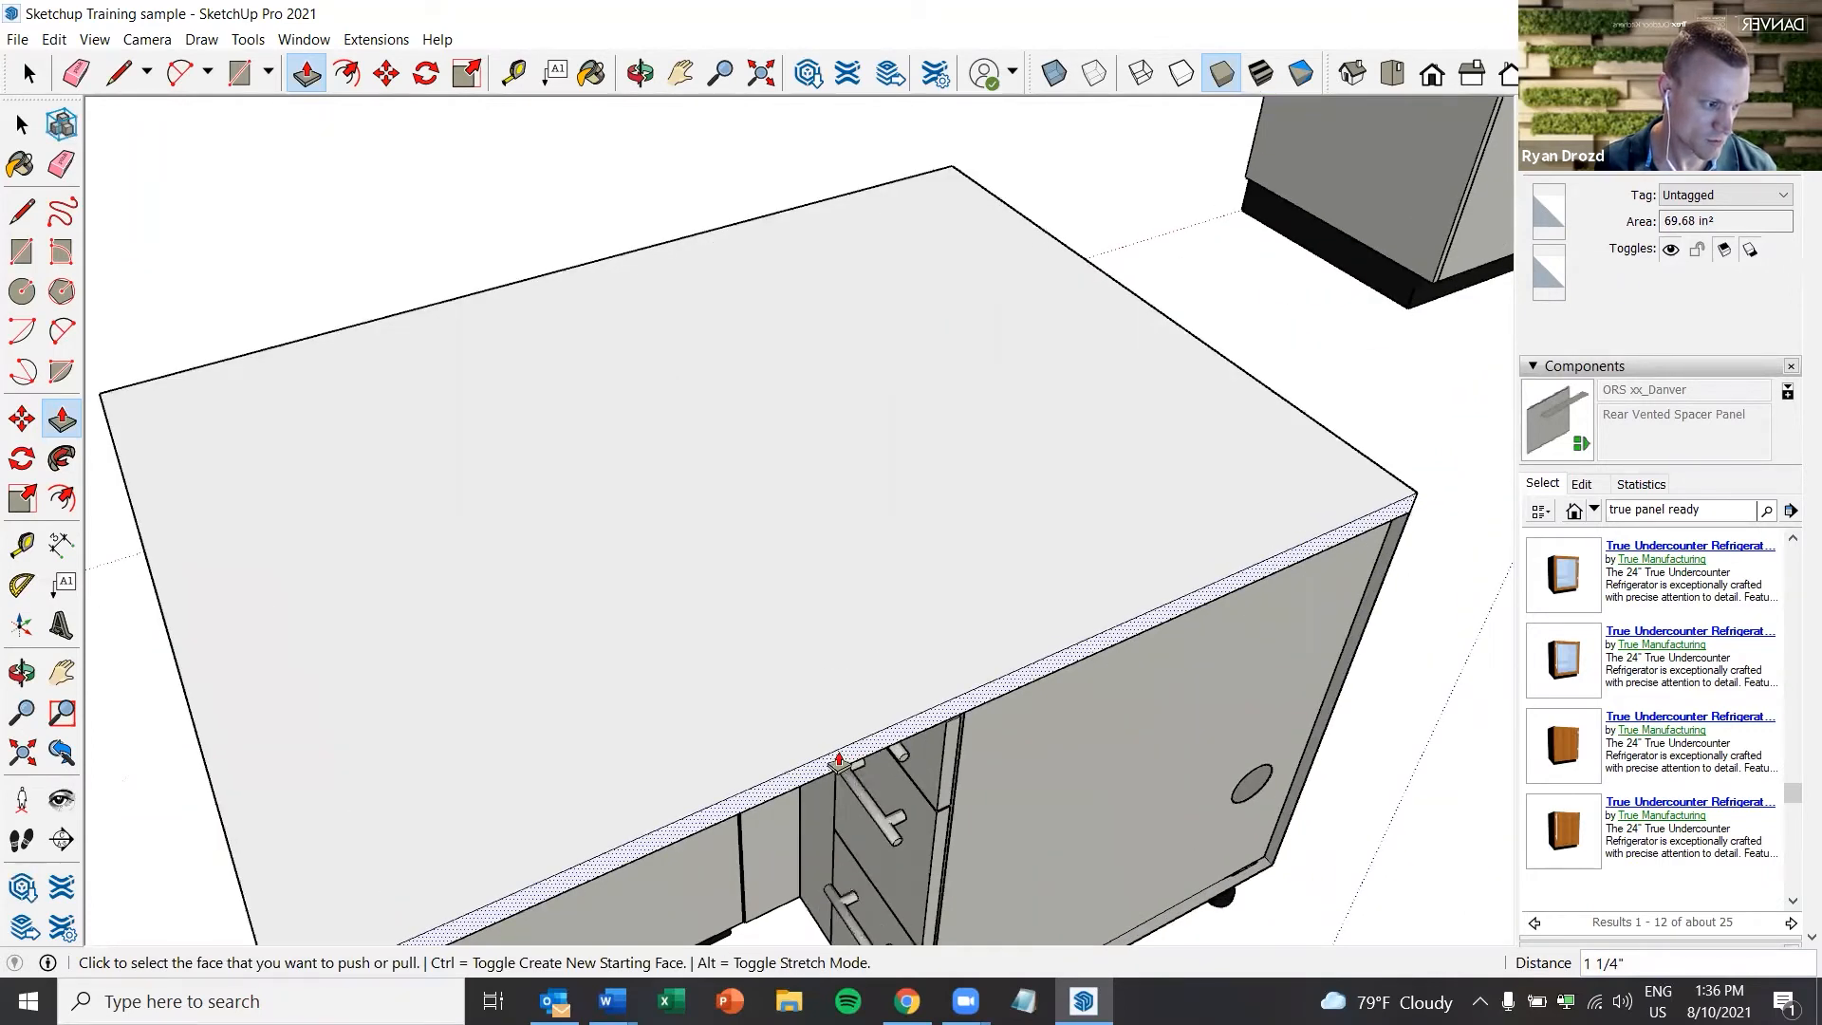
click(785, 744)
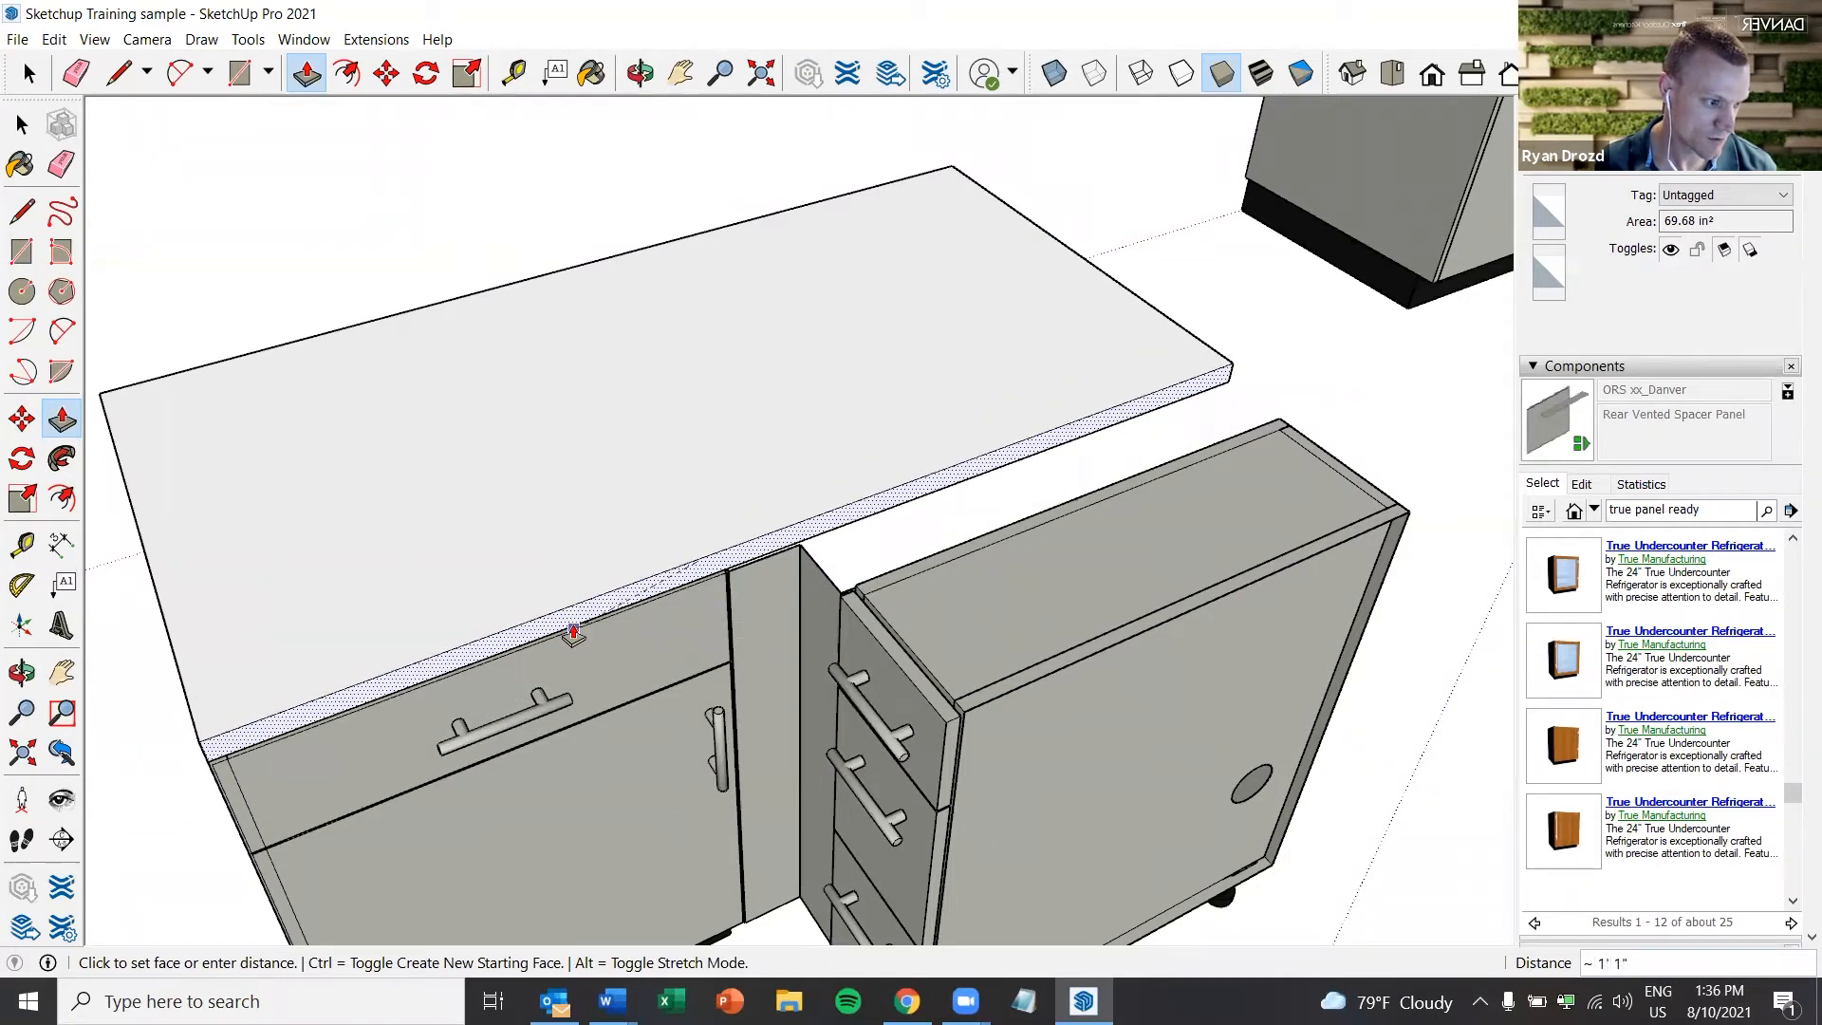
Finish pulling the countertop's front edge out about 1' 1", and split that edge with a 1 1/4" vertical line at the inside cabinet corner
click(573, 634)
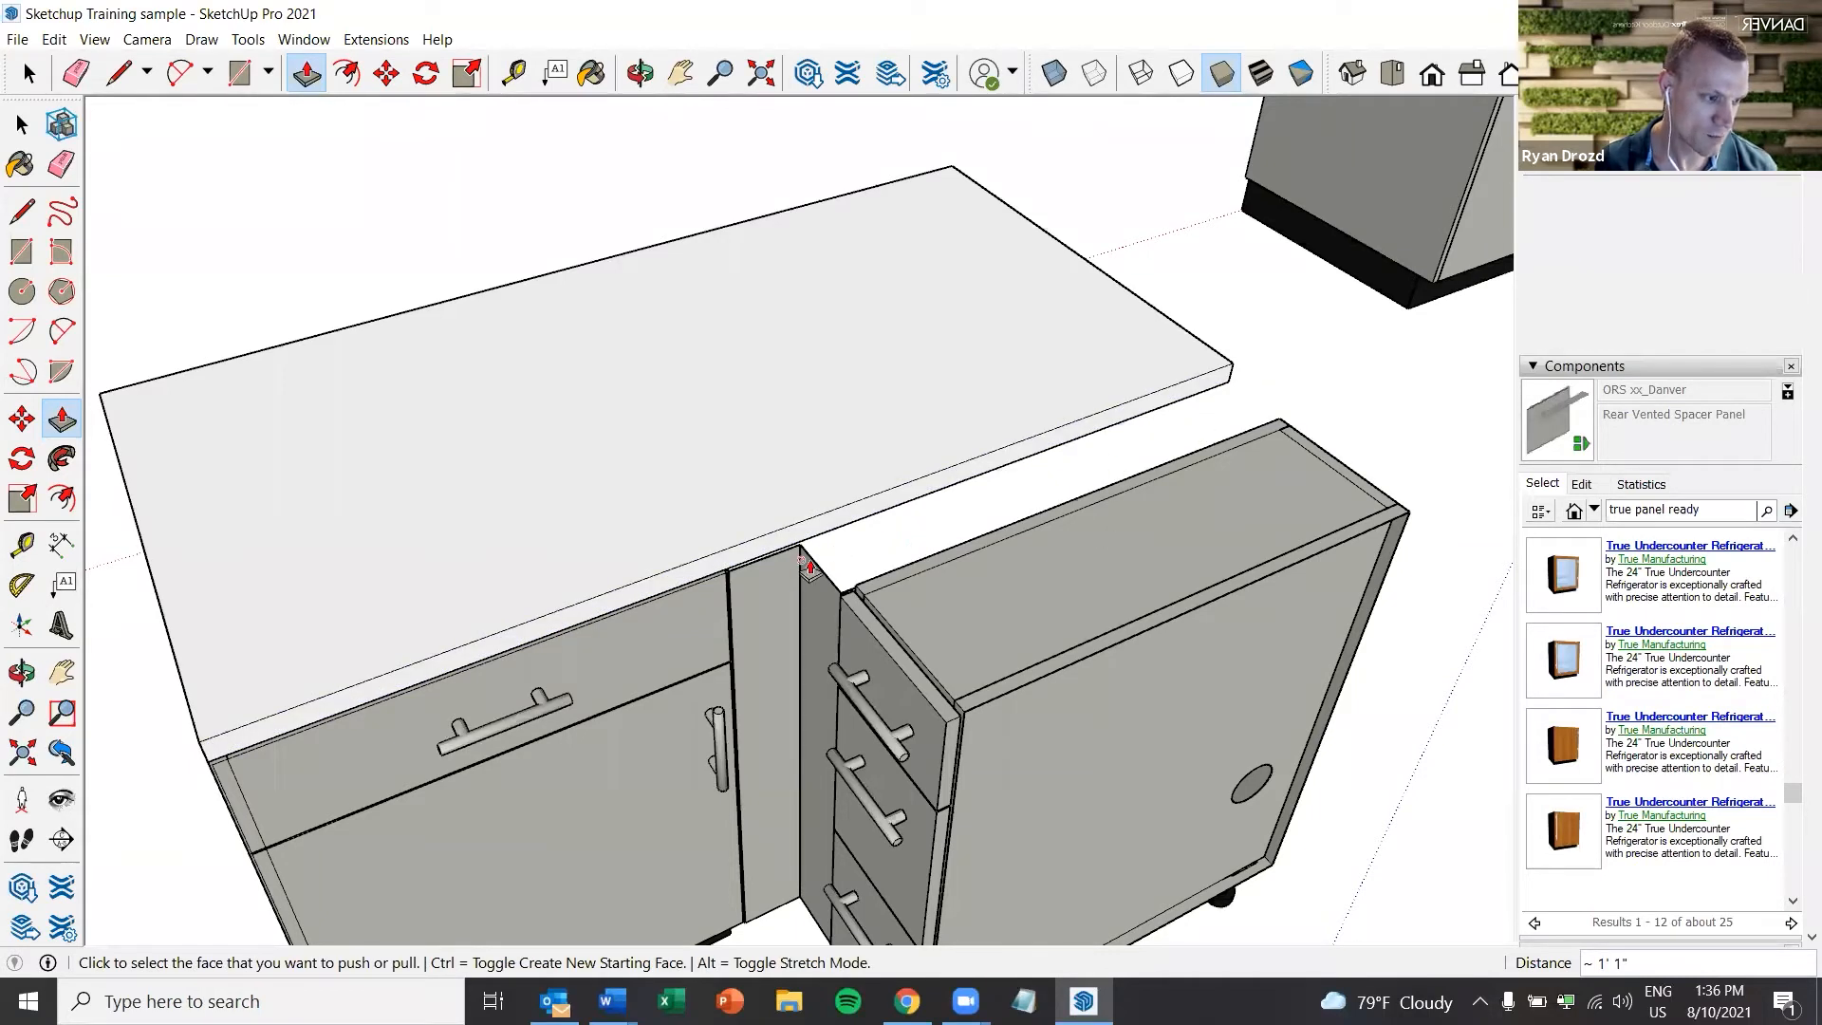
middle_drag(830, 584, 833, 594)
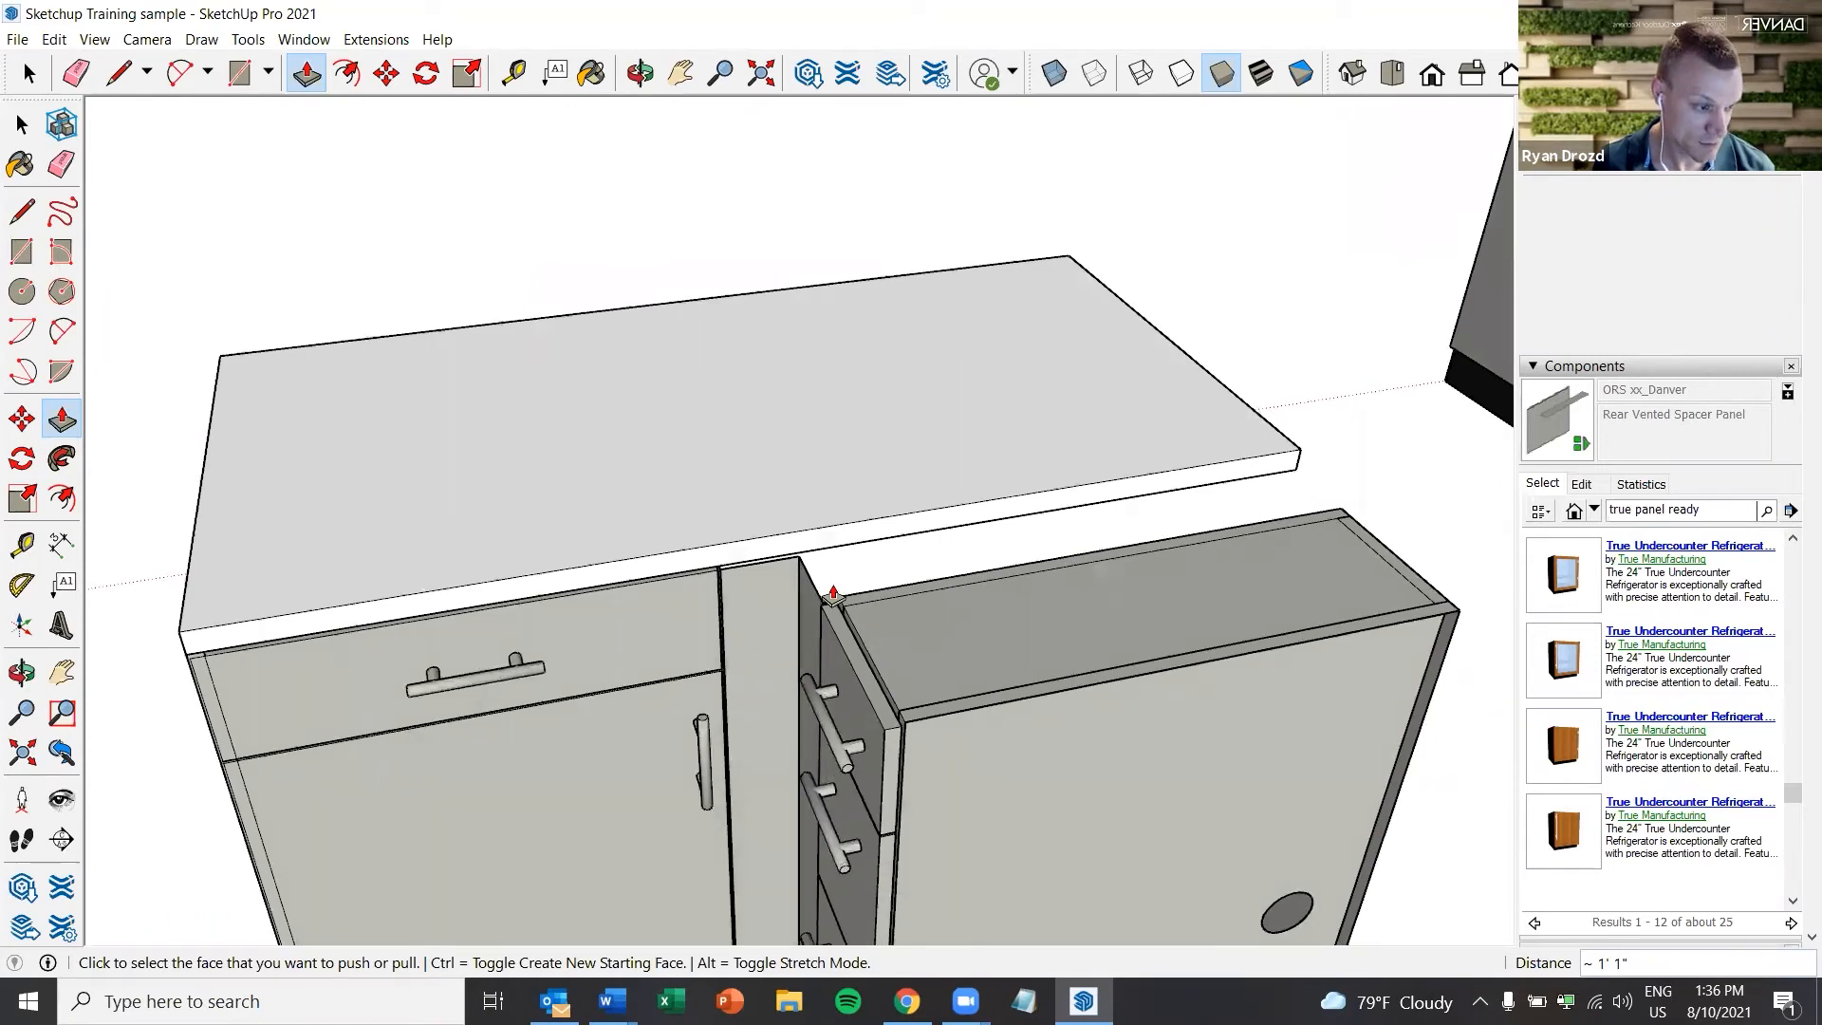
scroll(833, 588, up, 2)
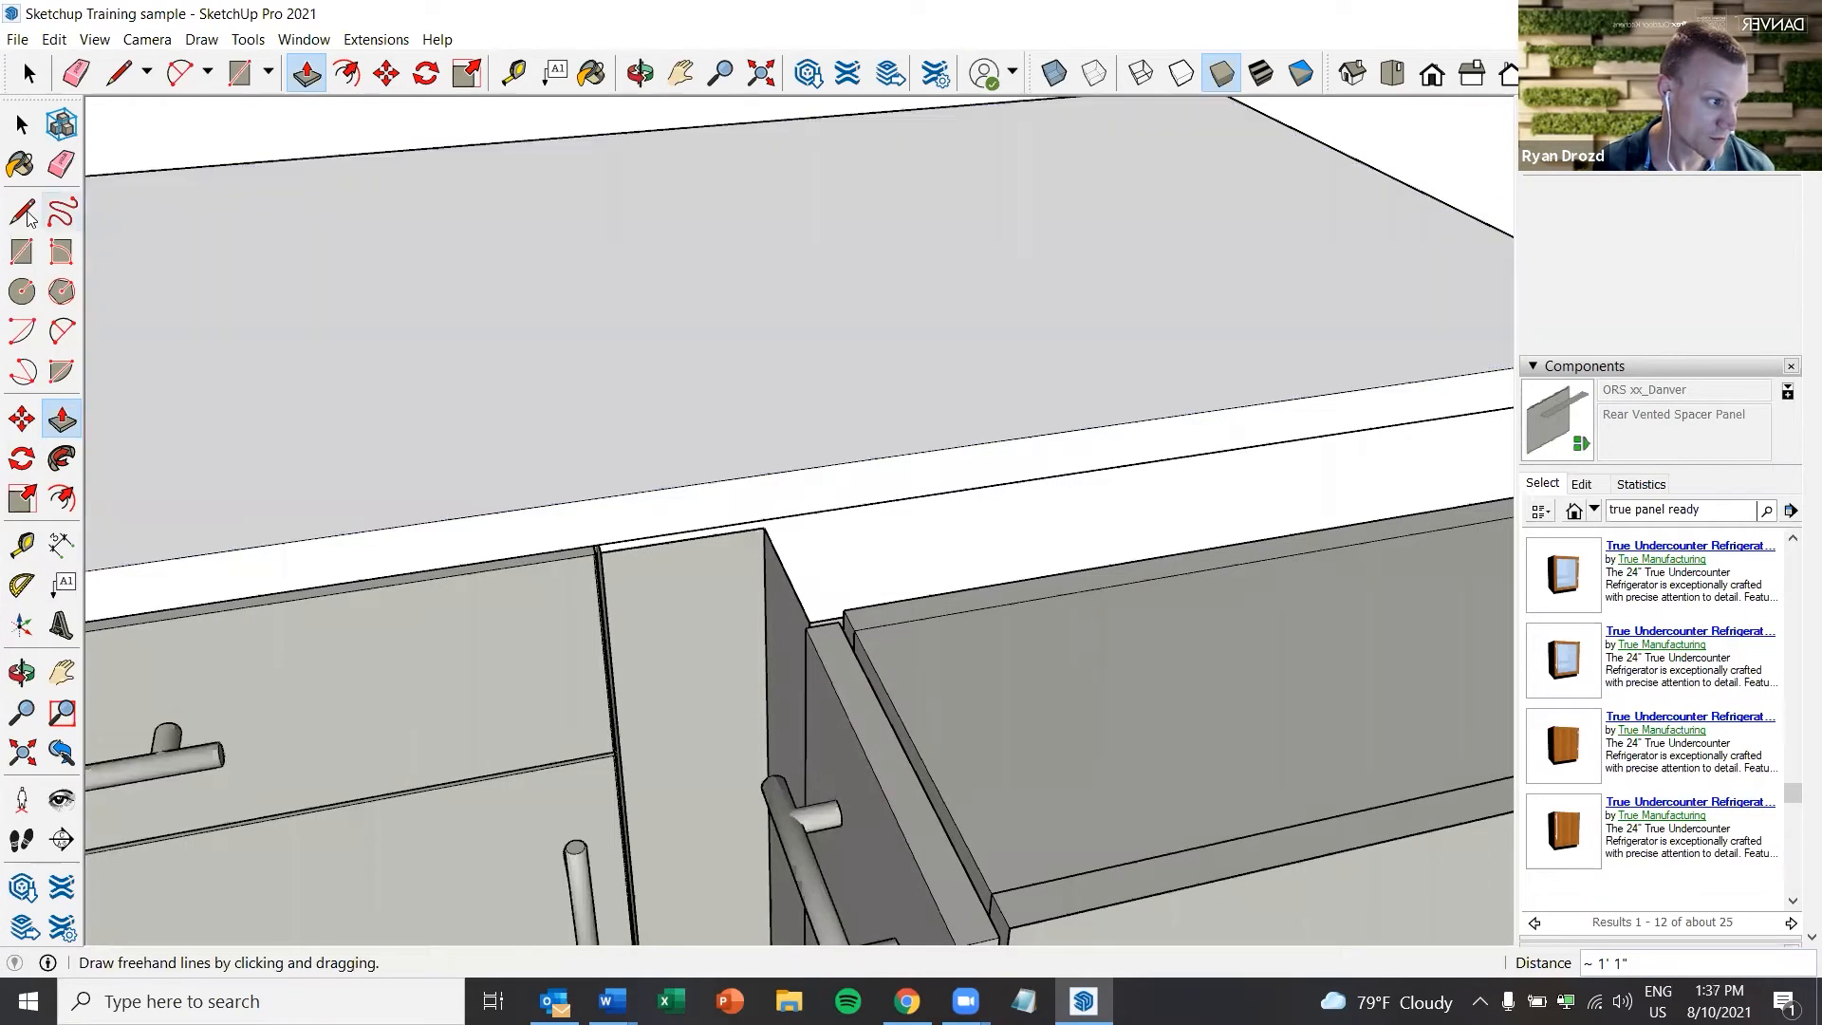
click(24, 215)
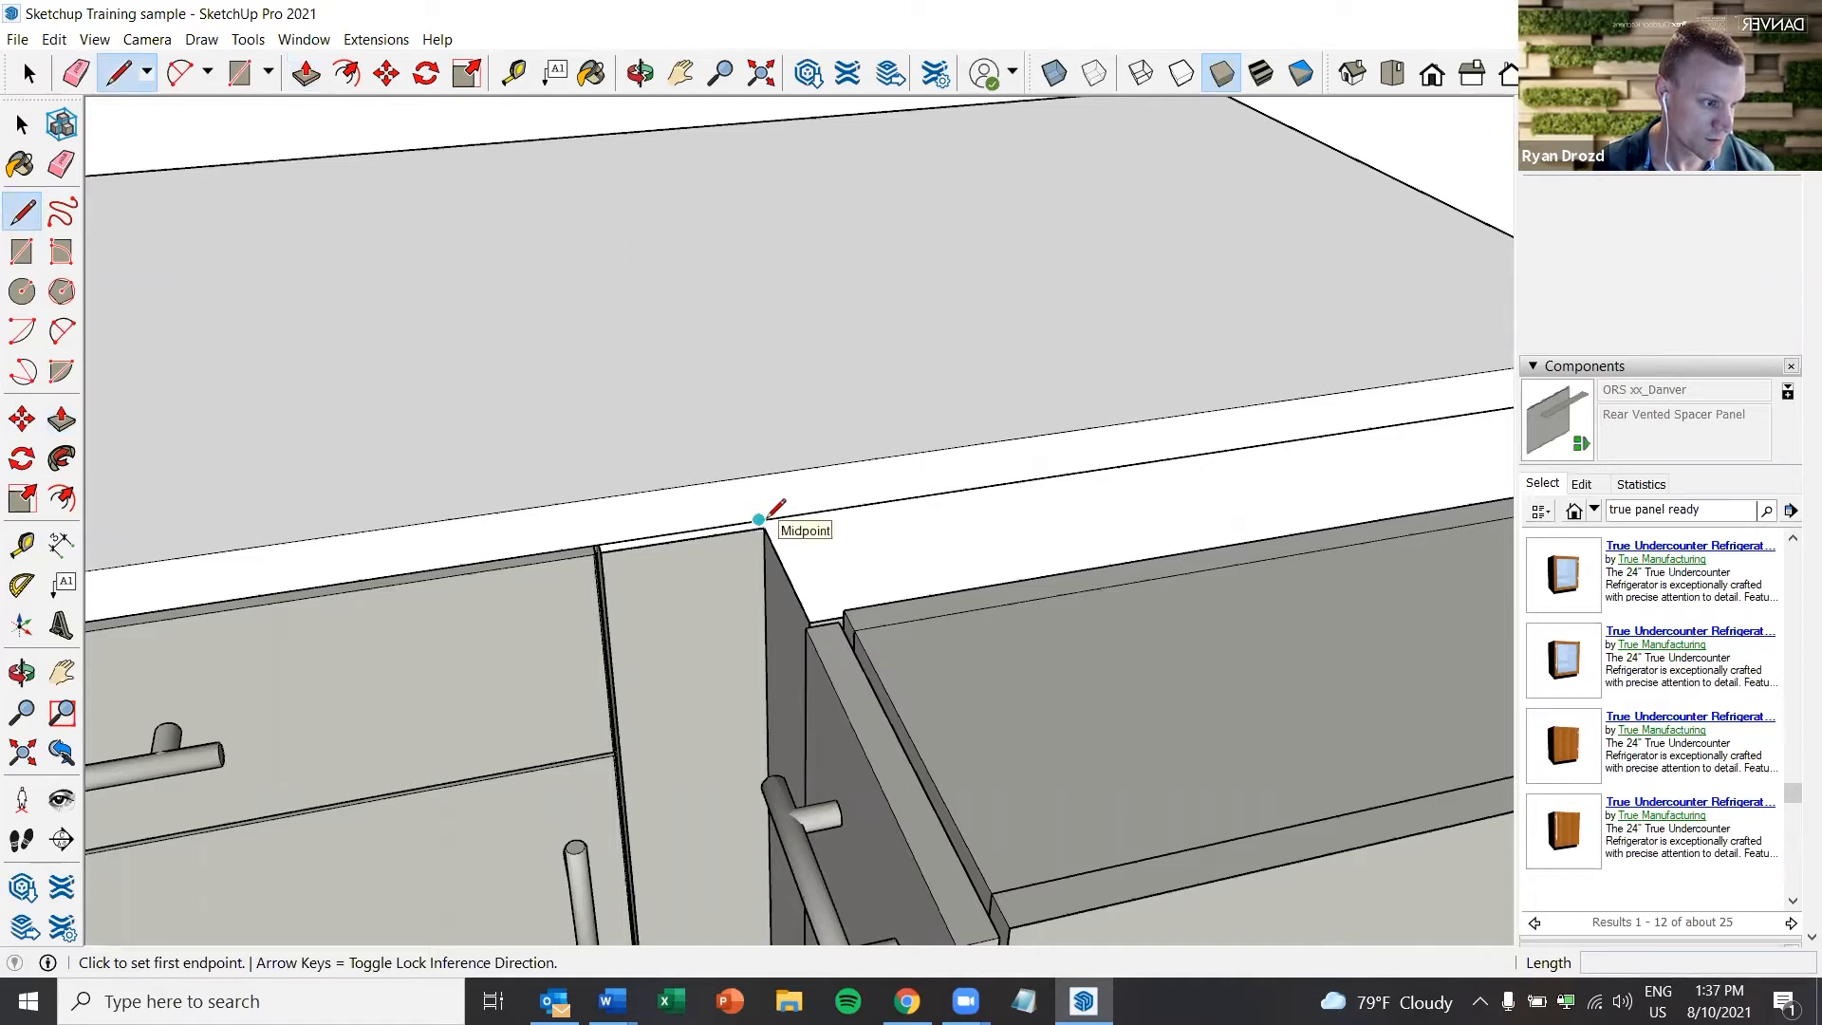
scroll(773, 512, up, 5)
scroll(759, 517, down, 4)
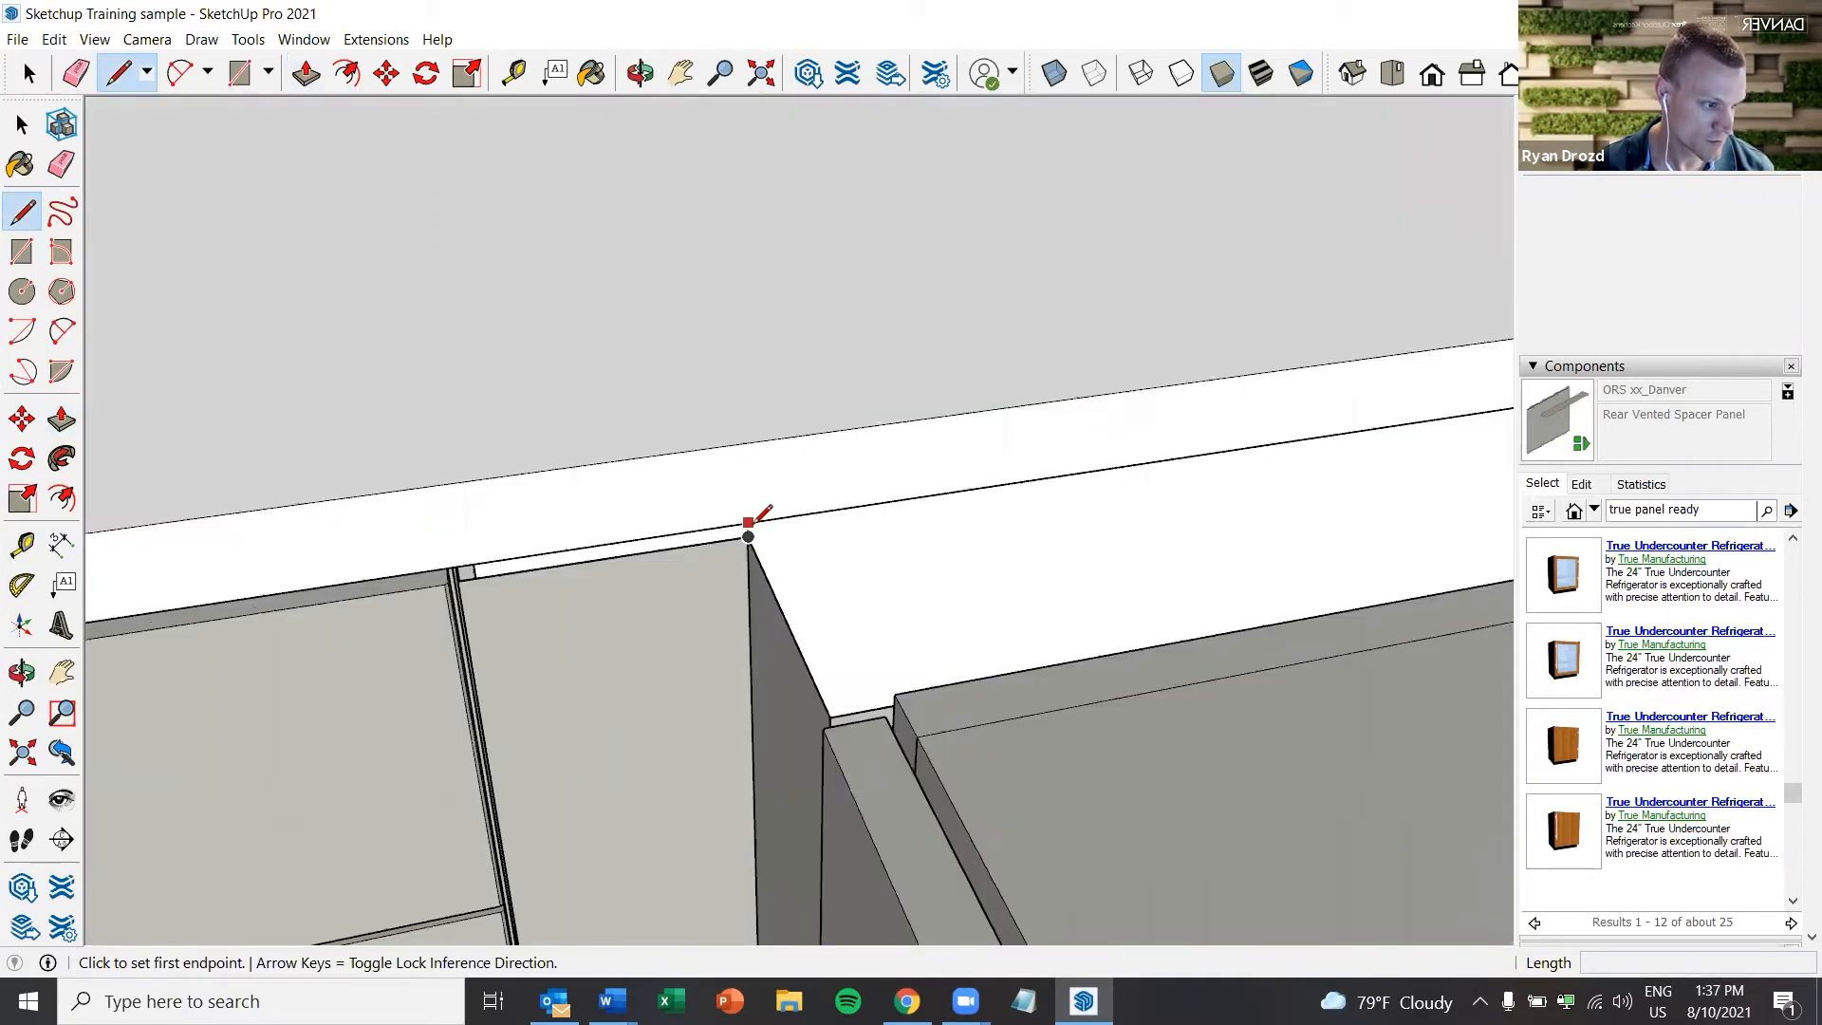
scroll(748, 524, down, 3)
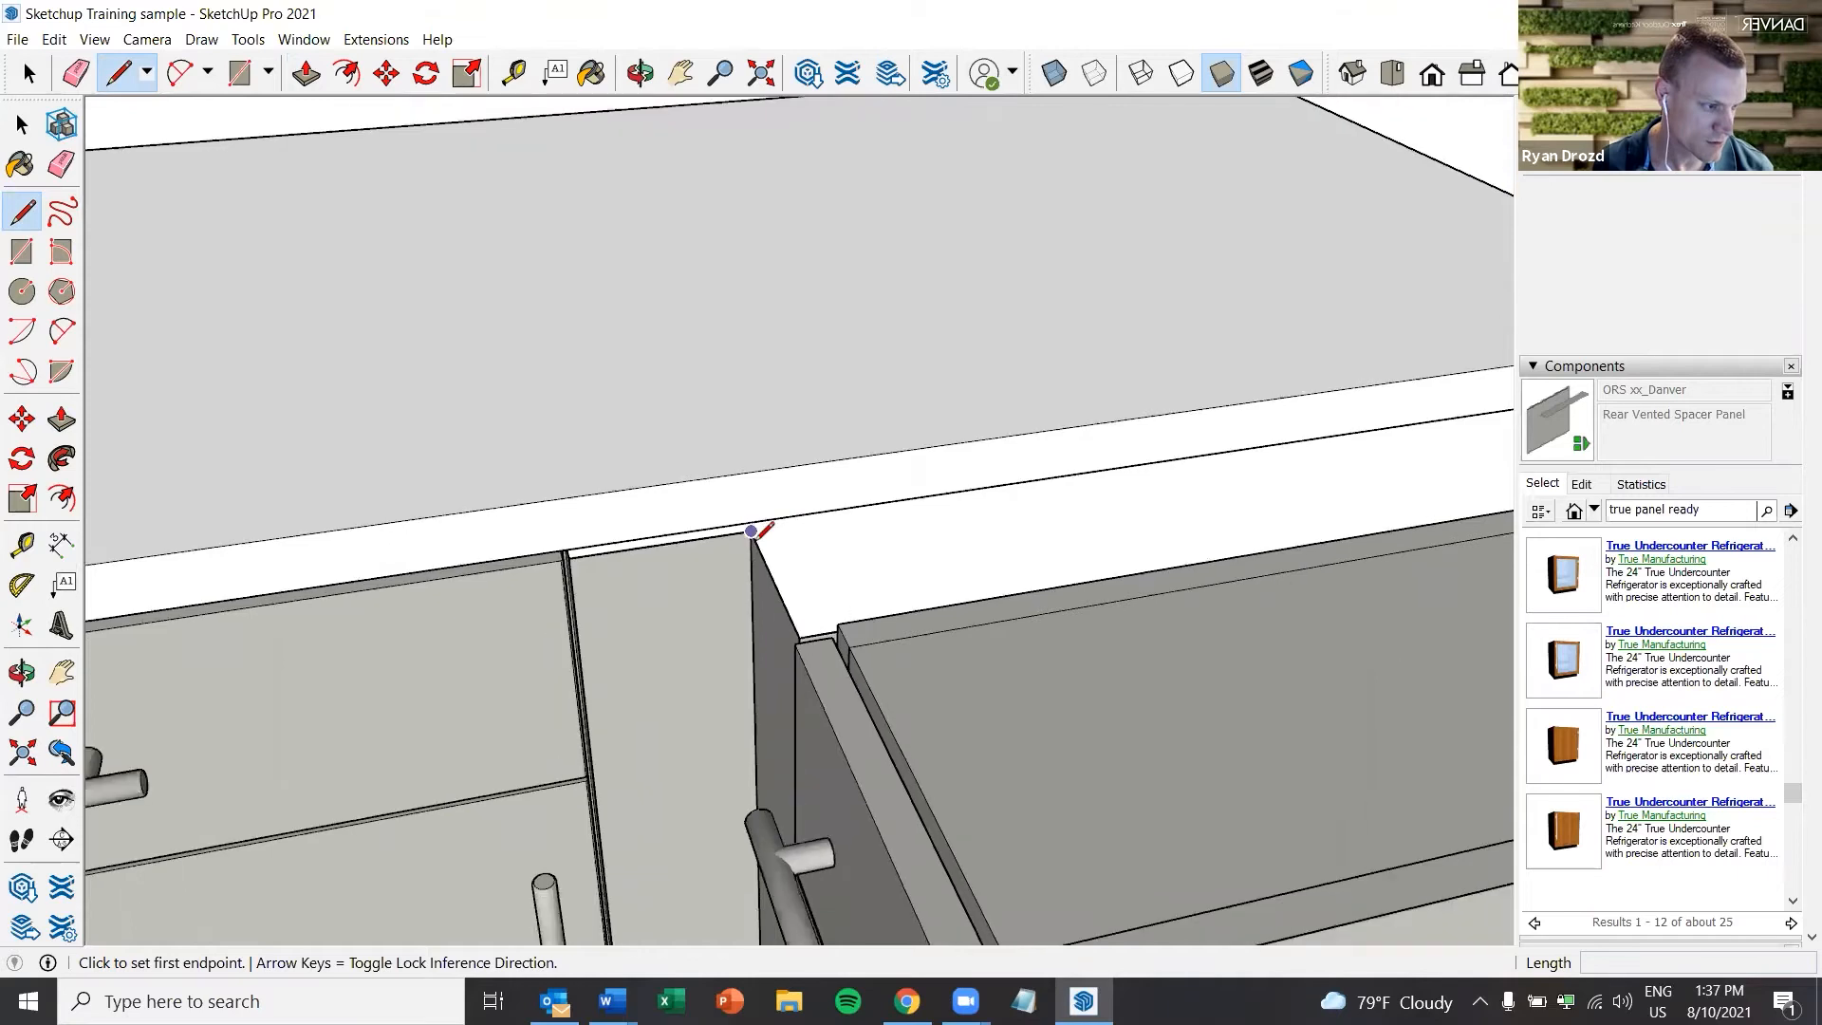
scroll(752, 532, up, 1)
click(757, 513)
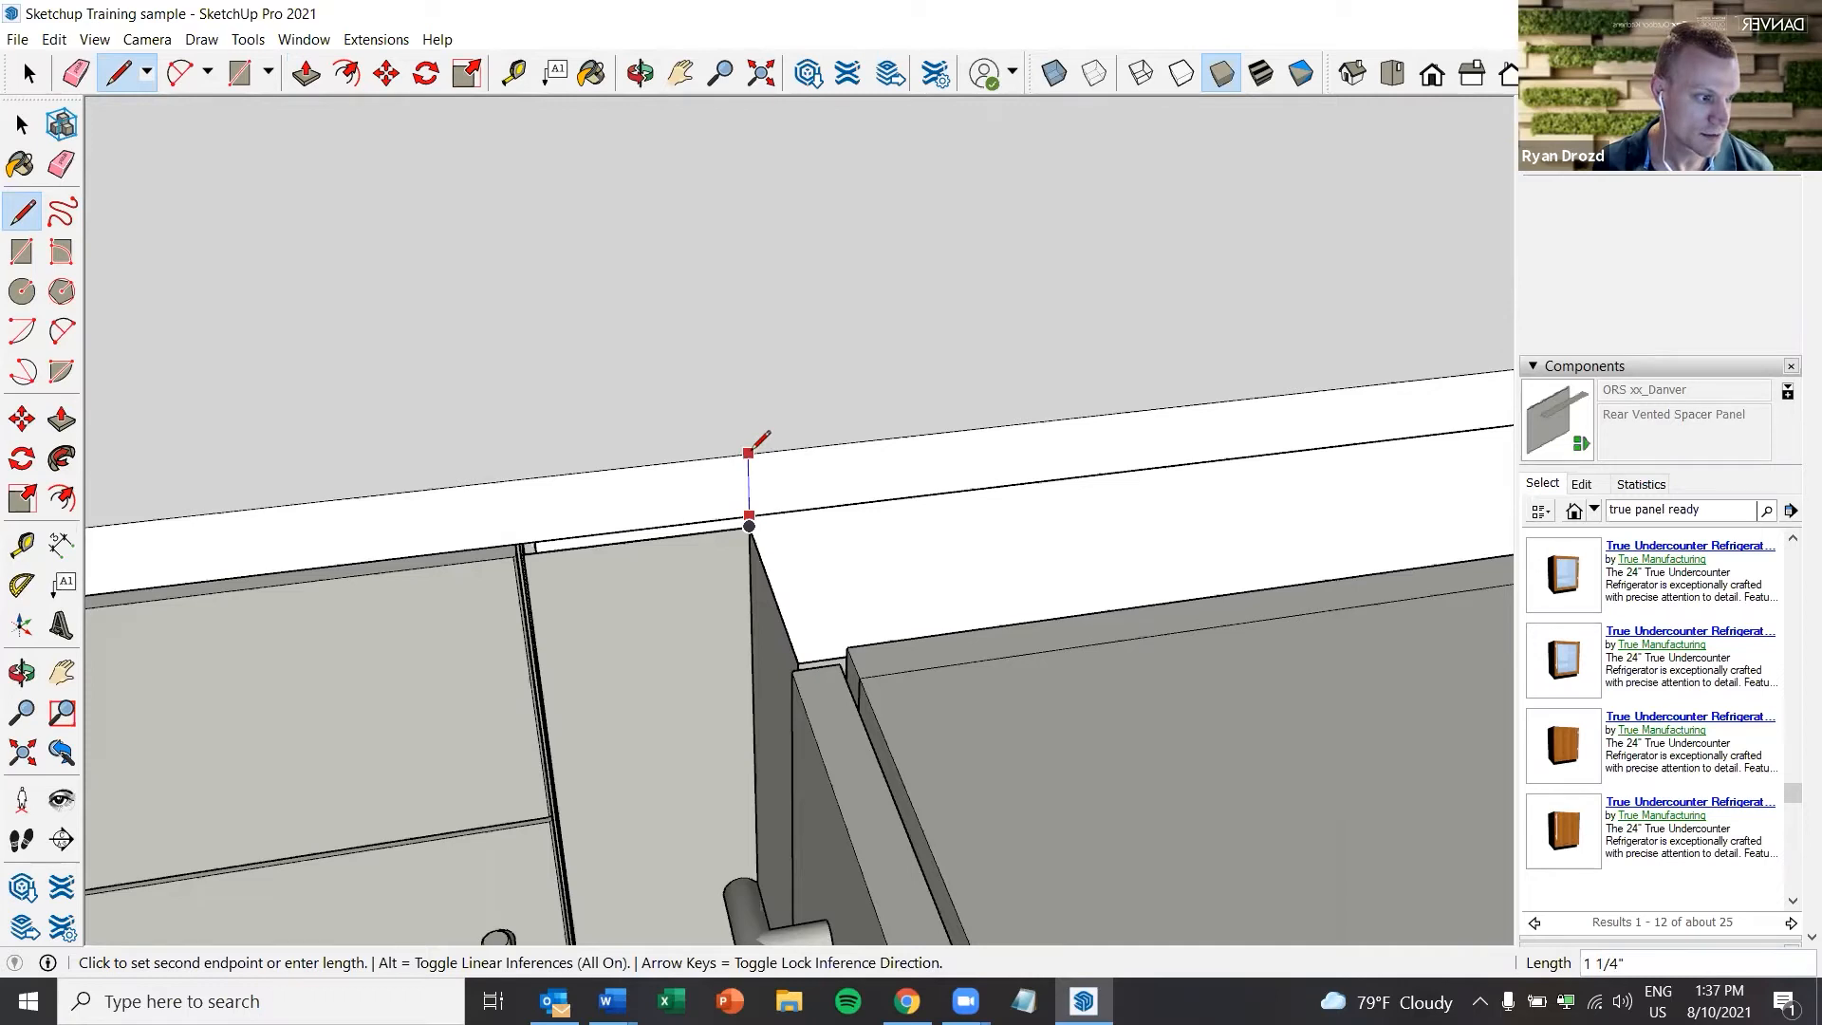
click(749, 452)
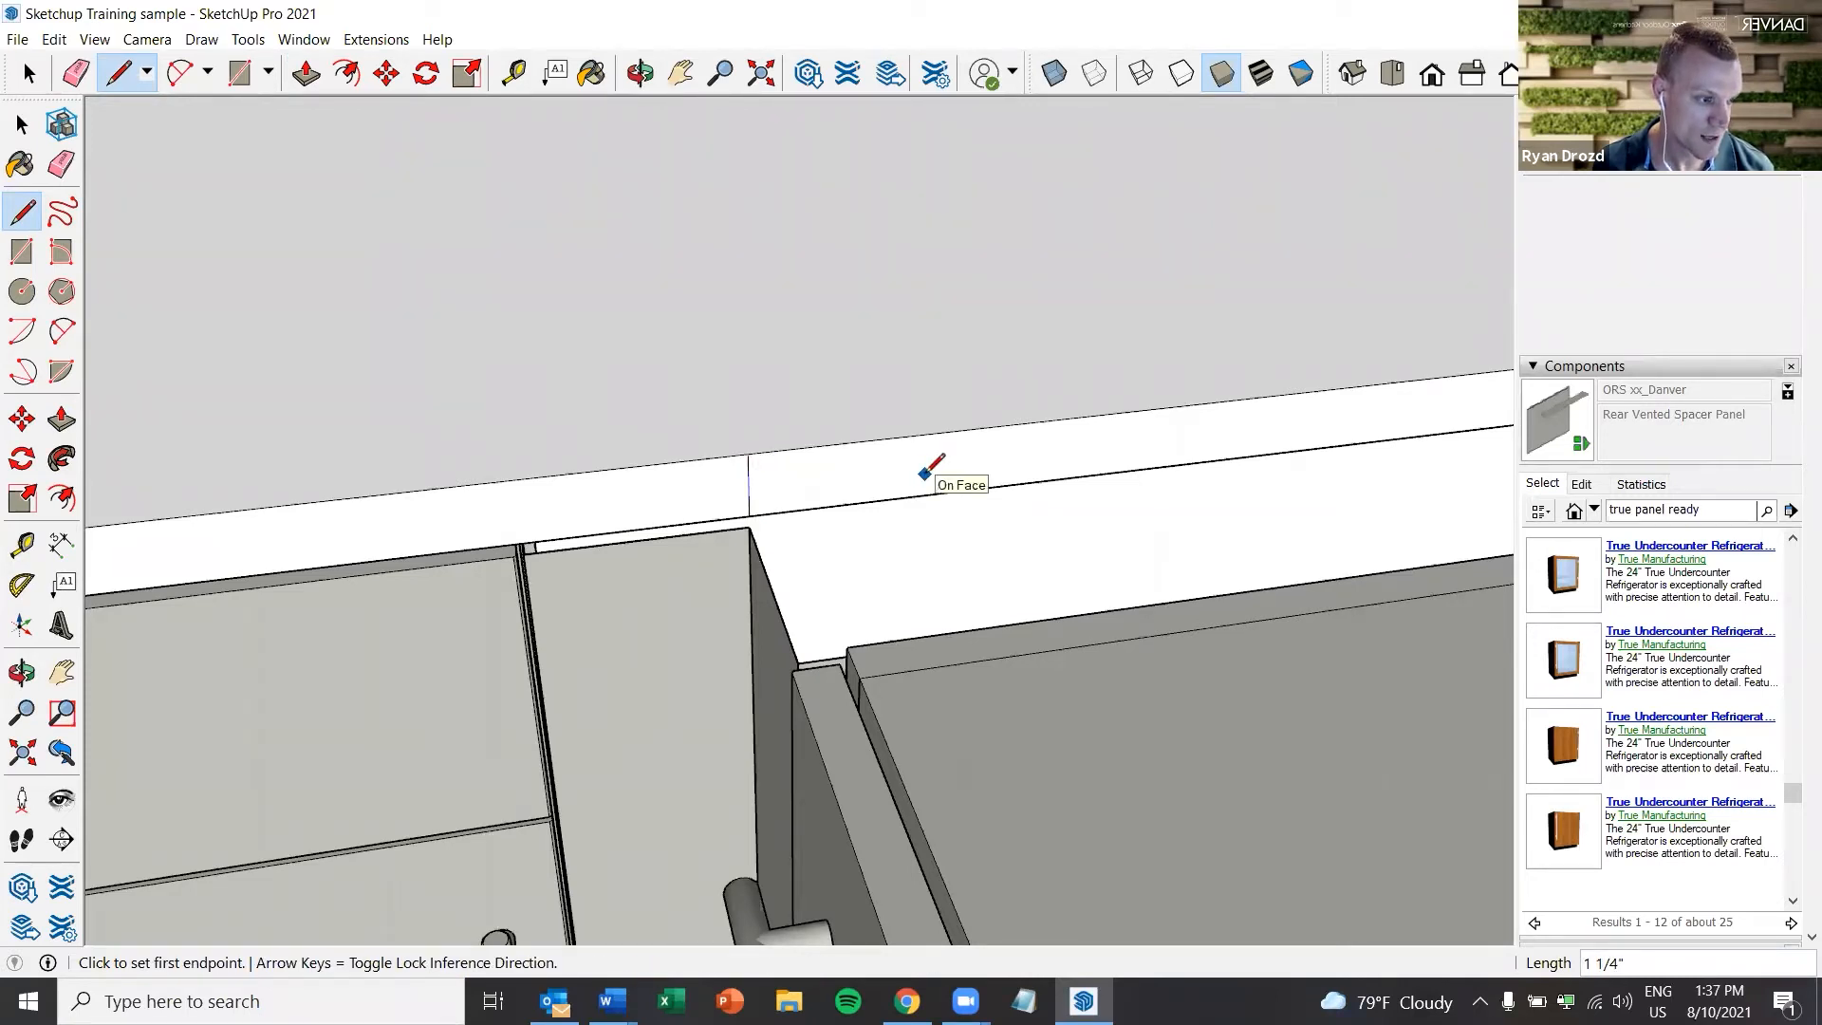
Push/Pull the split edge segment above the drawer cabinet out about 1' 1", flush with the cabinet's end panel, to form an L-shaped countertop
scroll(932, 515, down, 5)
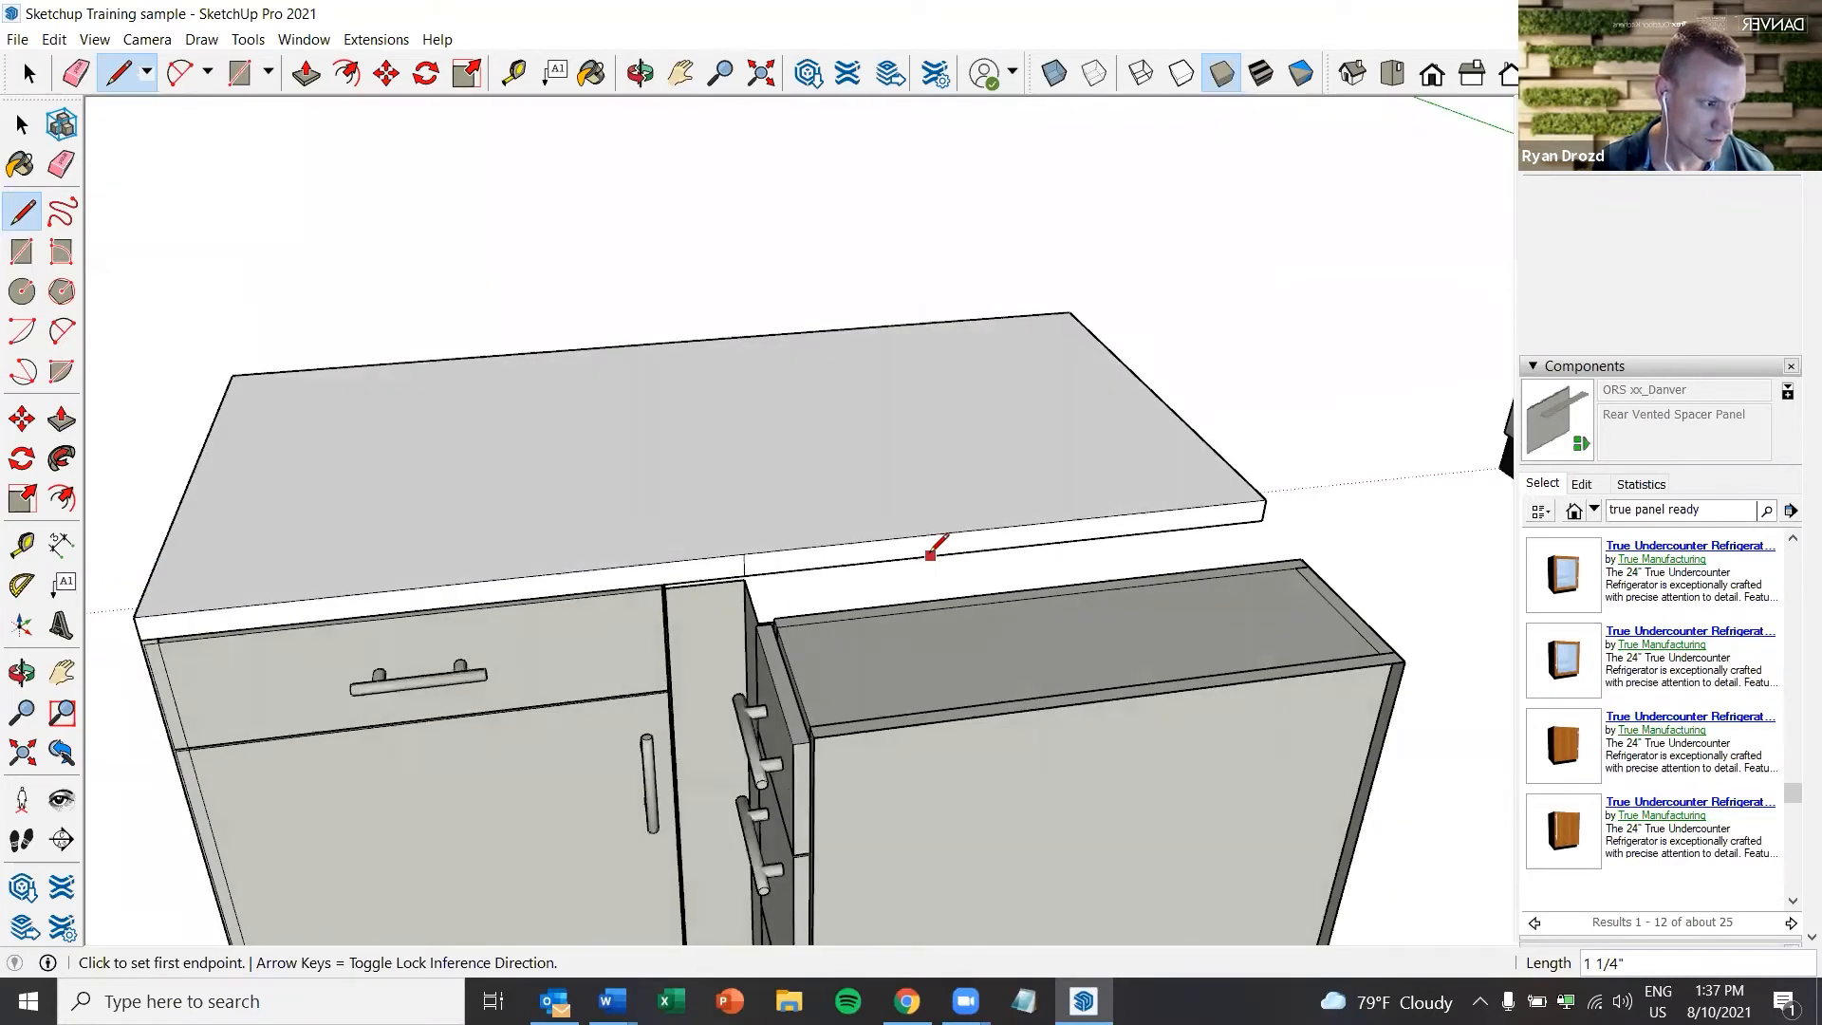
scroll(633, 534, down, 1)
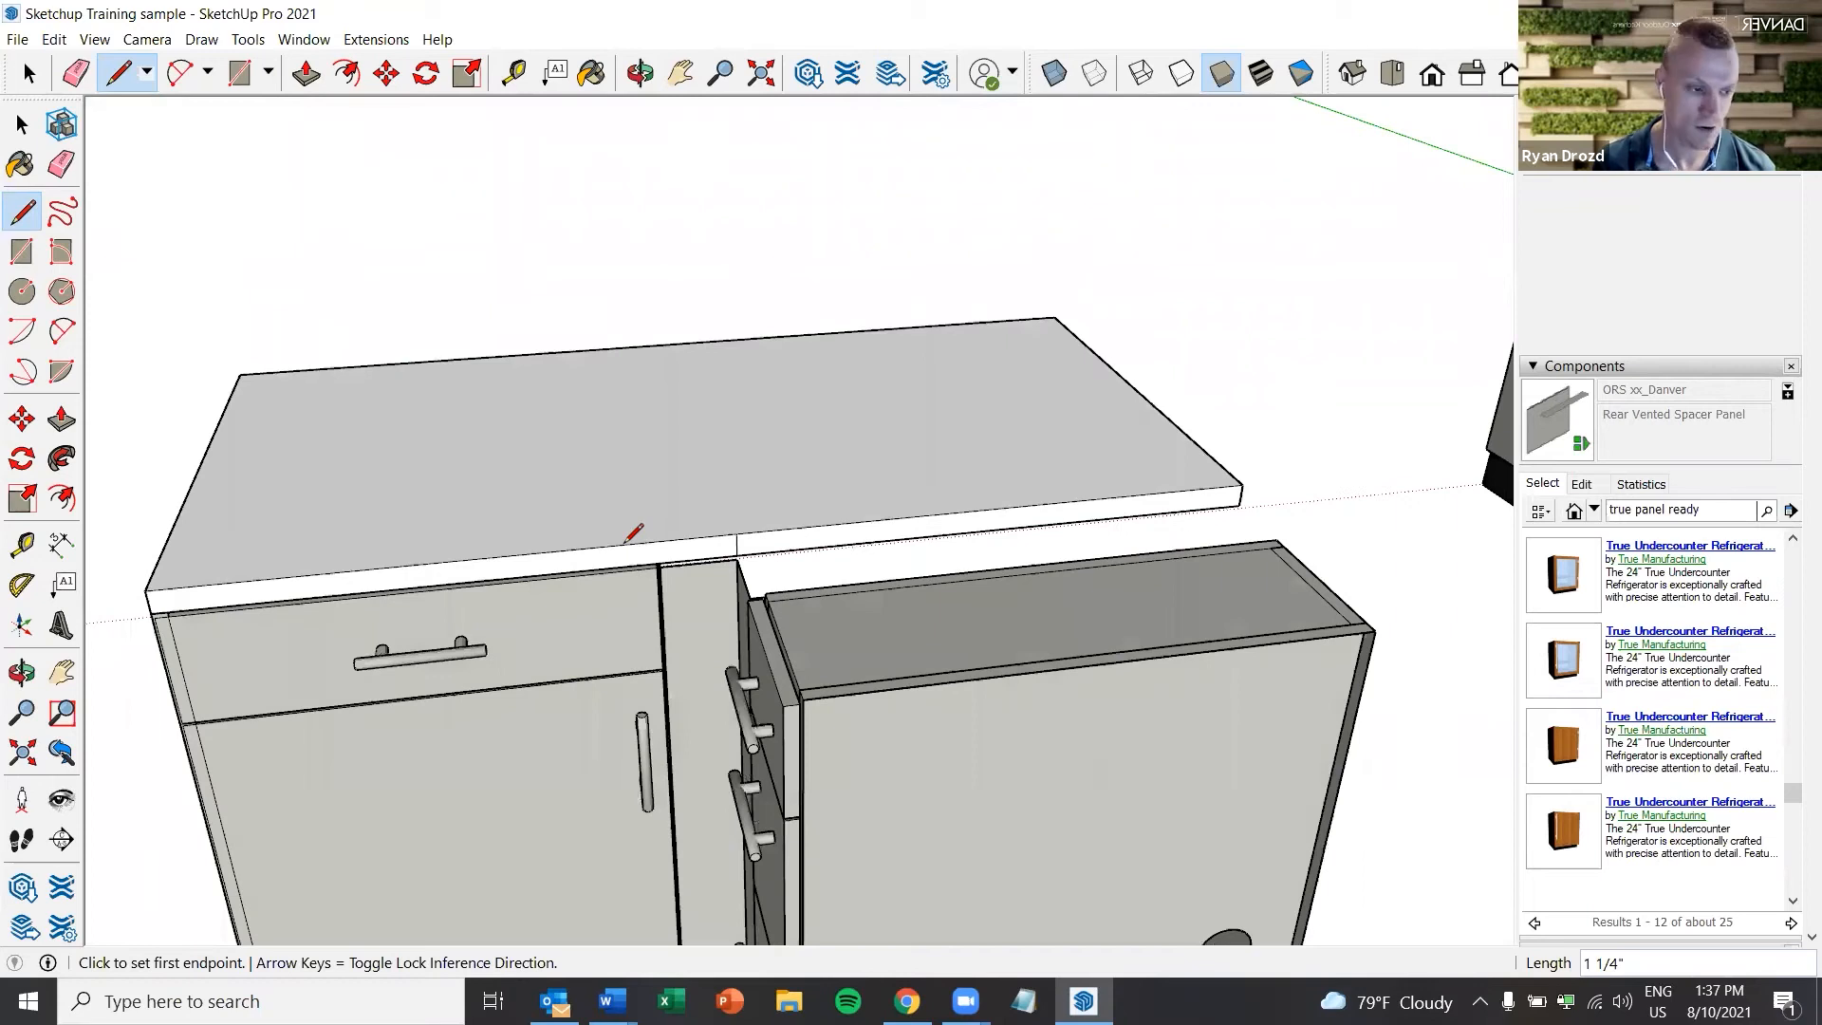
click(59, 424)
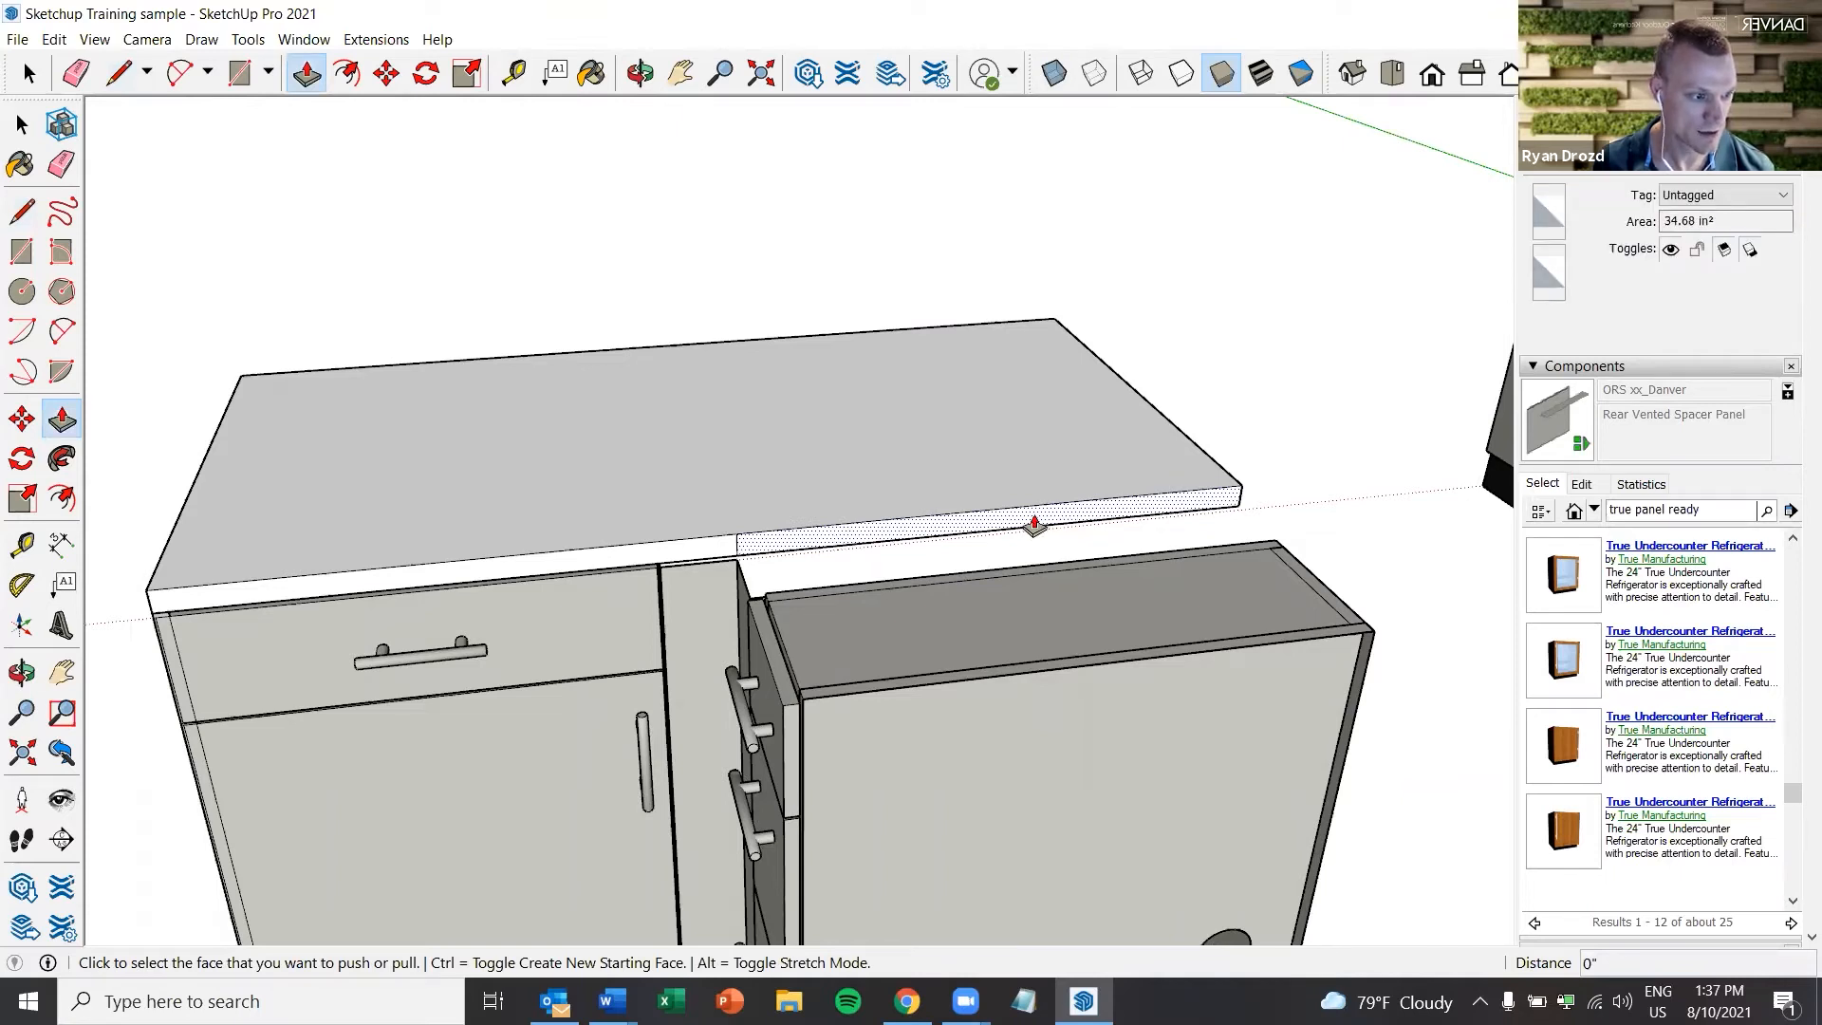
click(1038, 527)
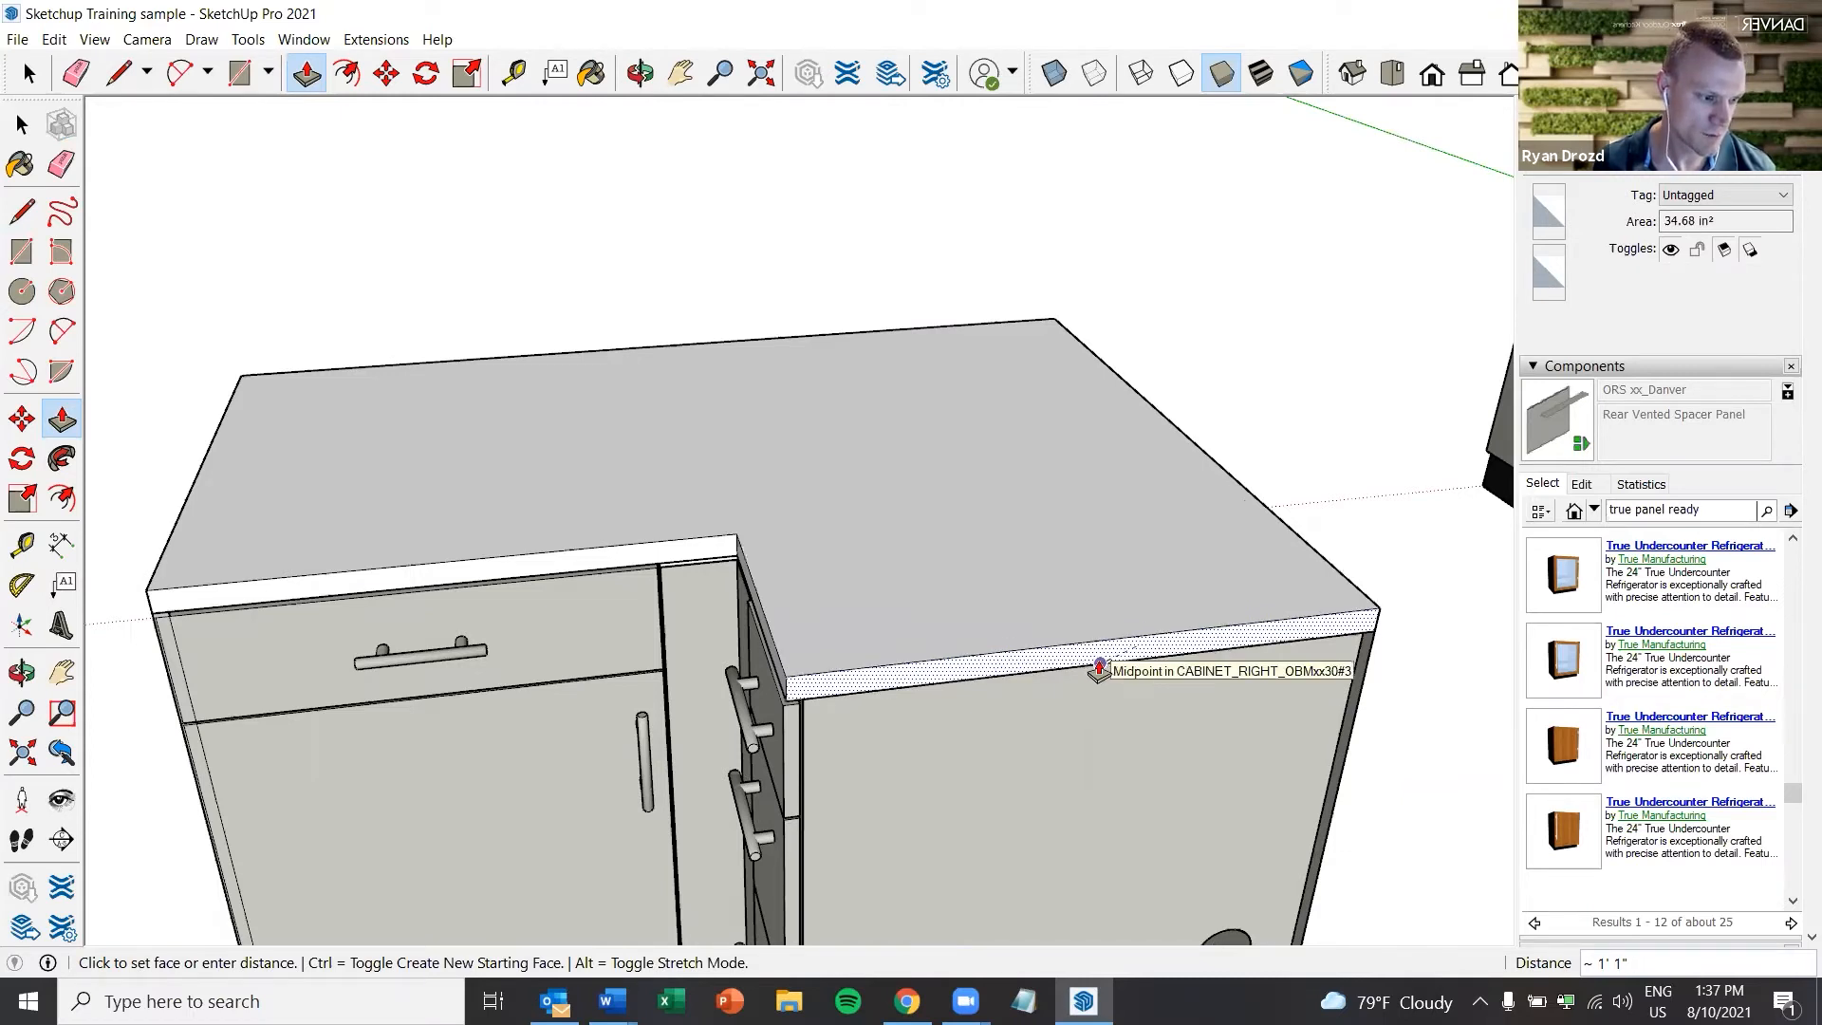
click(1294, 685)
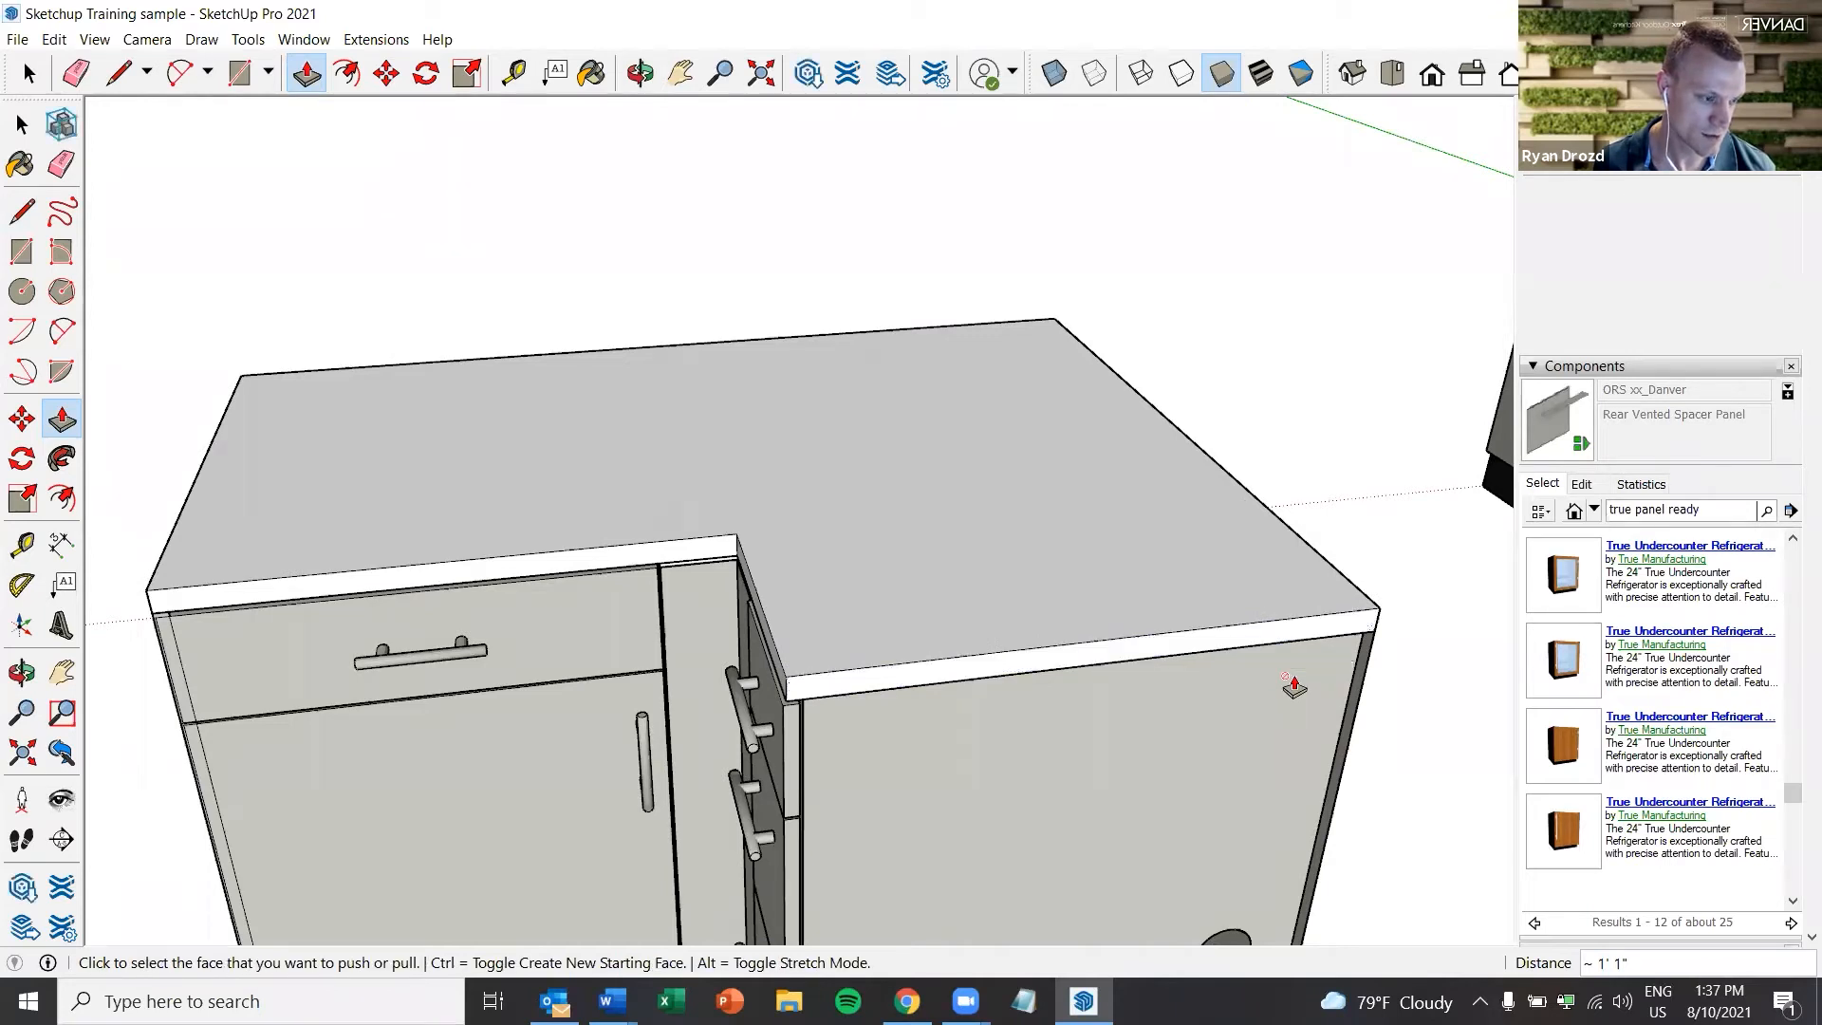
Extend the countertop's end edge above the drawer cabinet's side panel outward by 1" as an overhang
middle_drag(1294, 685, 1075, 673)
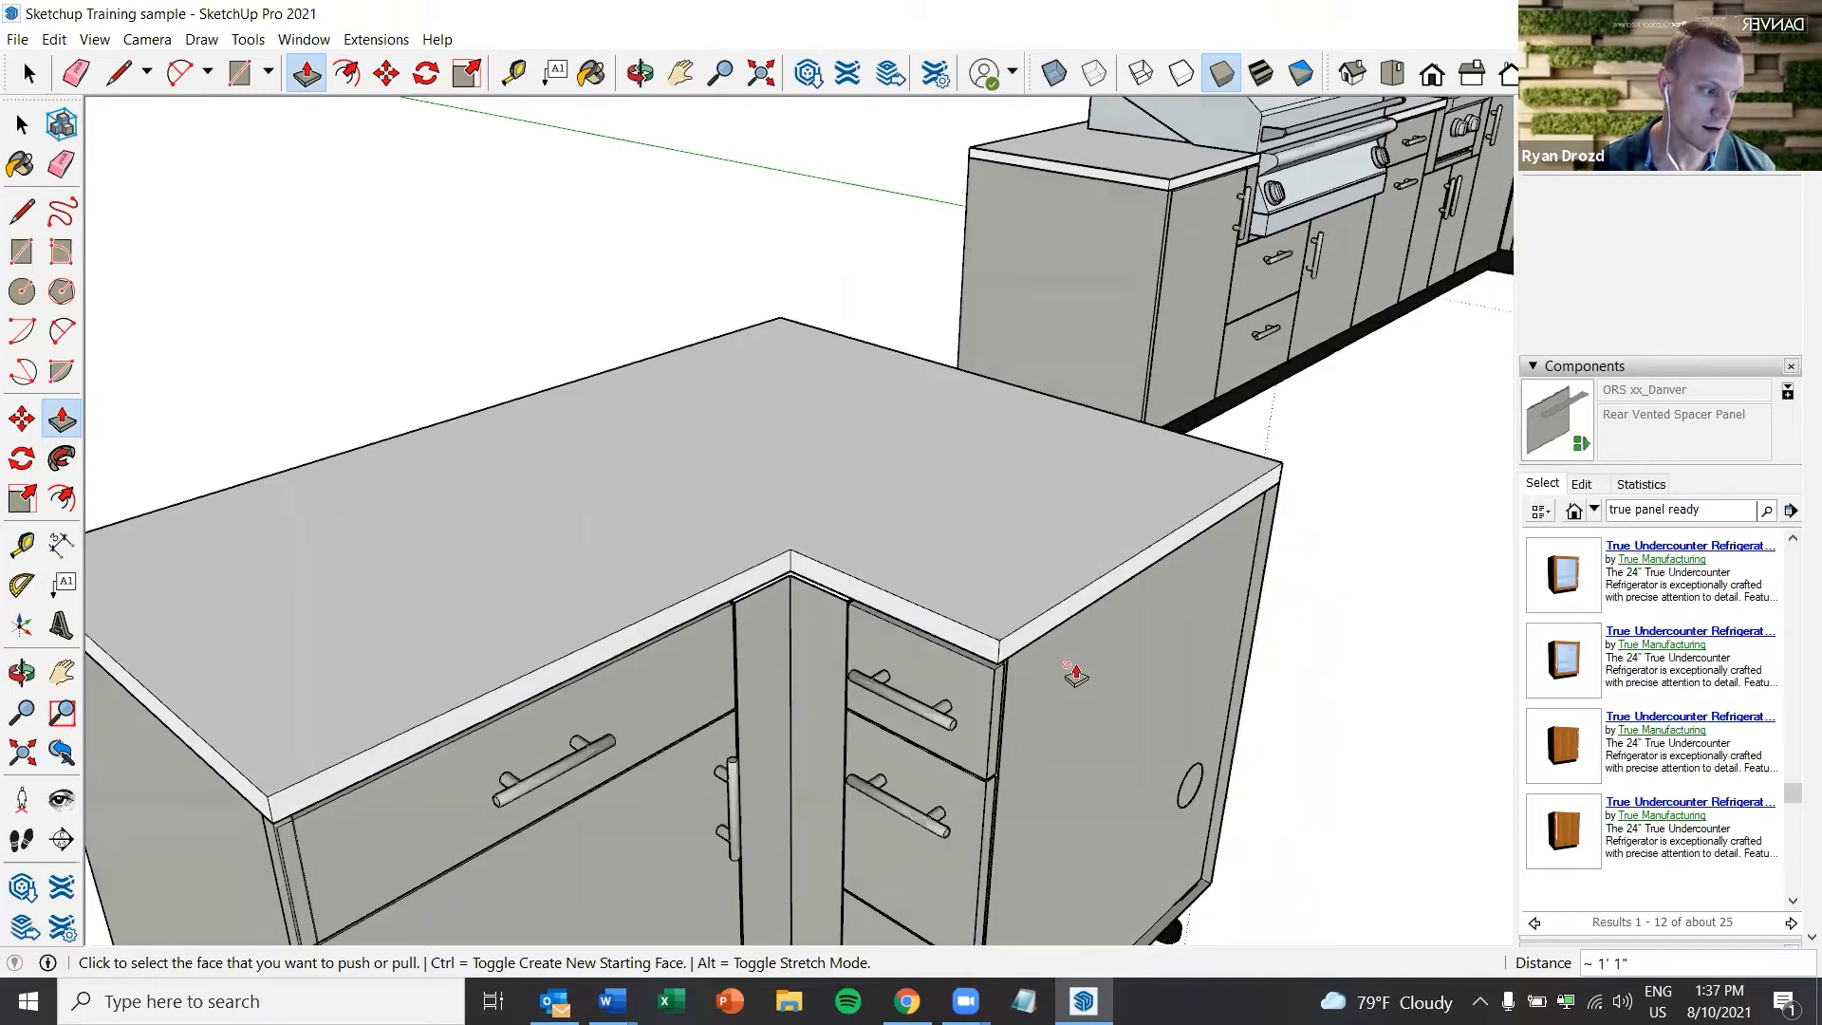
middle_drag(1085, 618, 1063, 617)
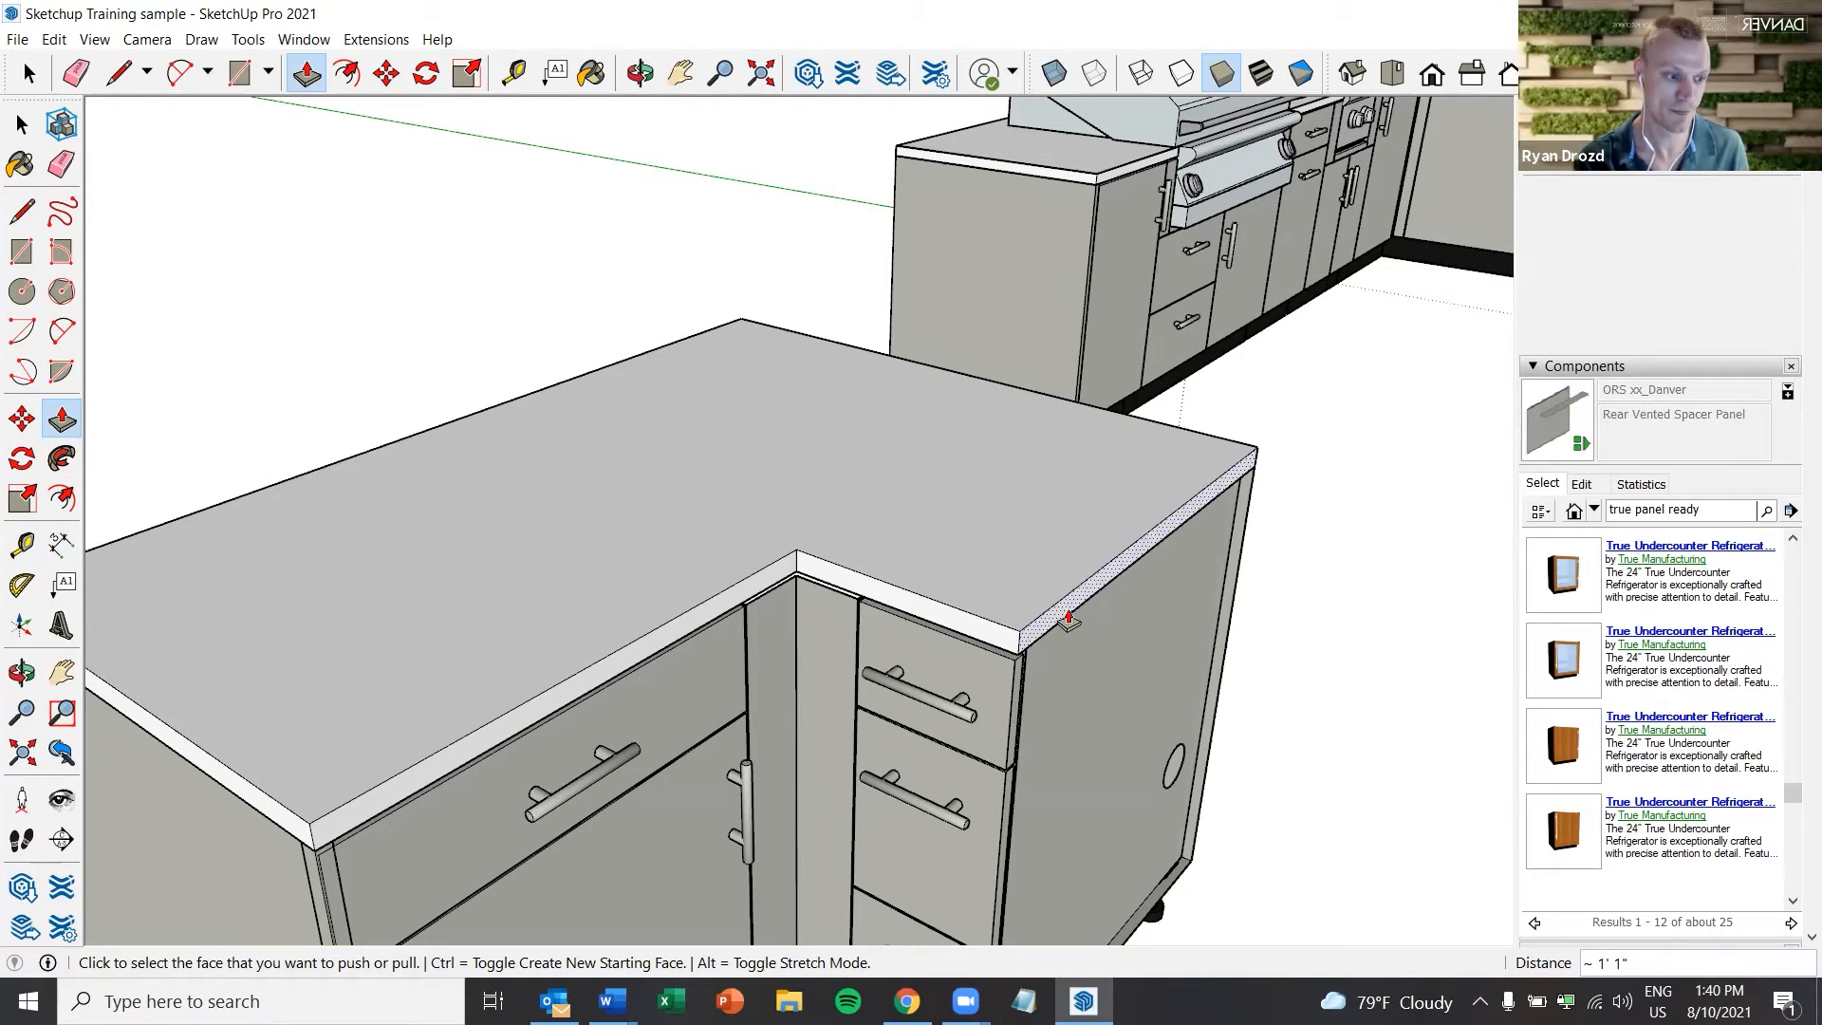
click(1069, 618)
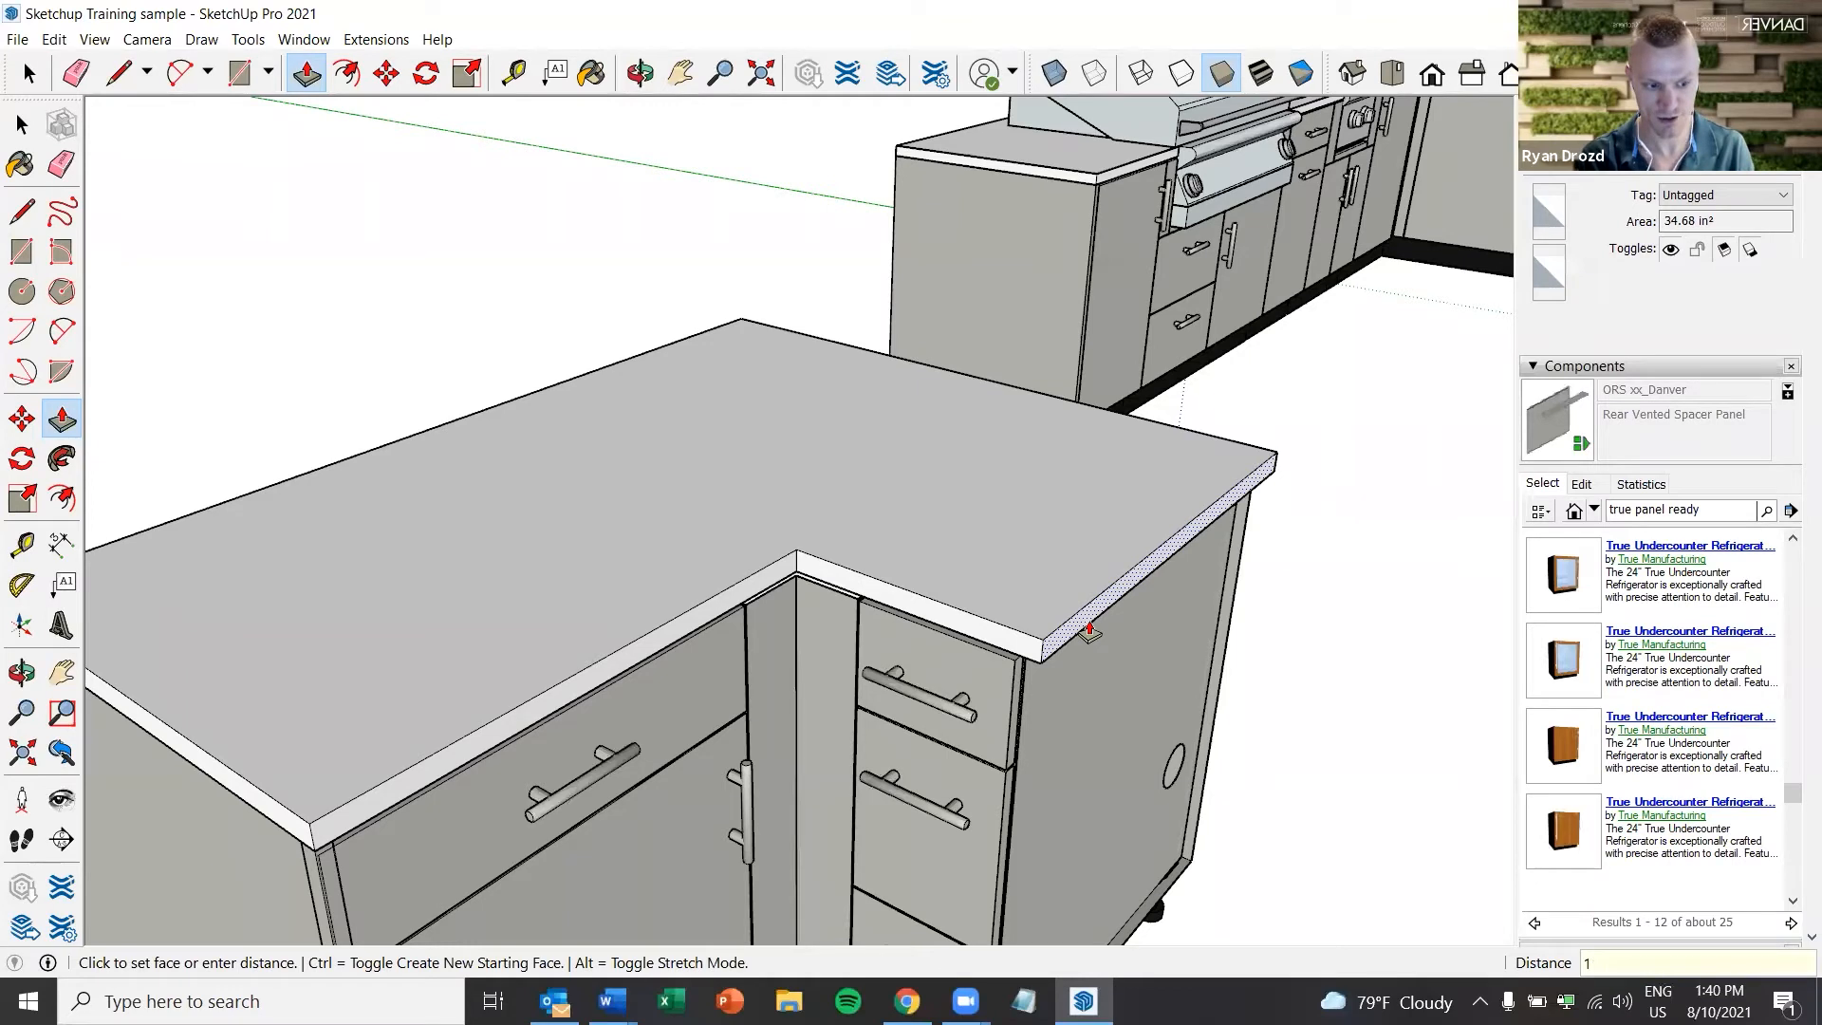
key(Return)
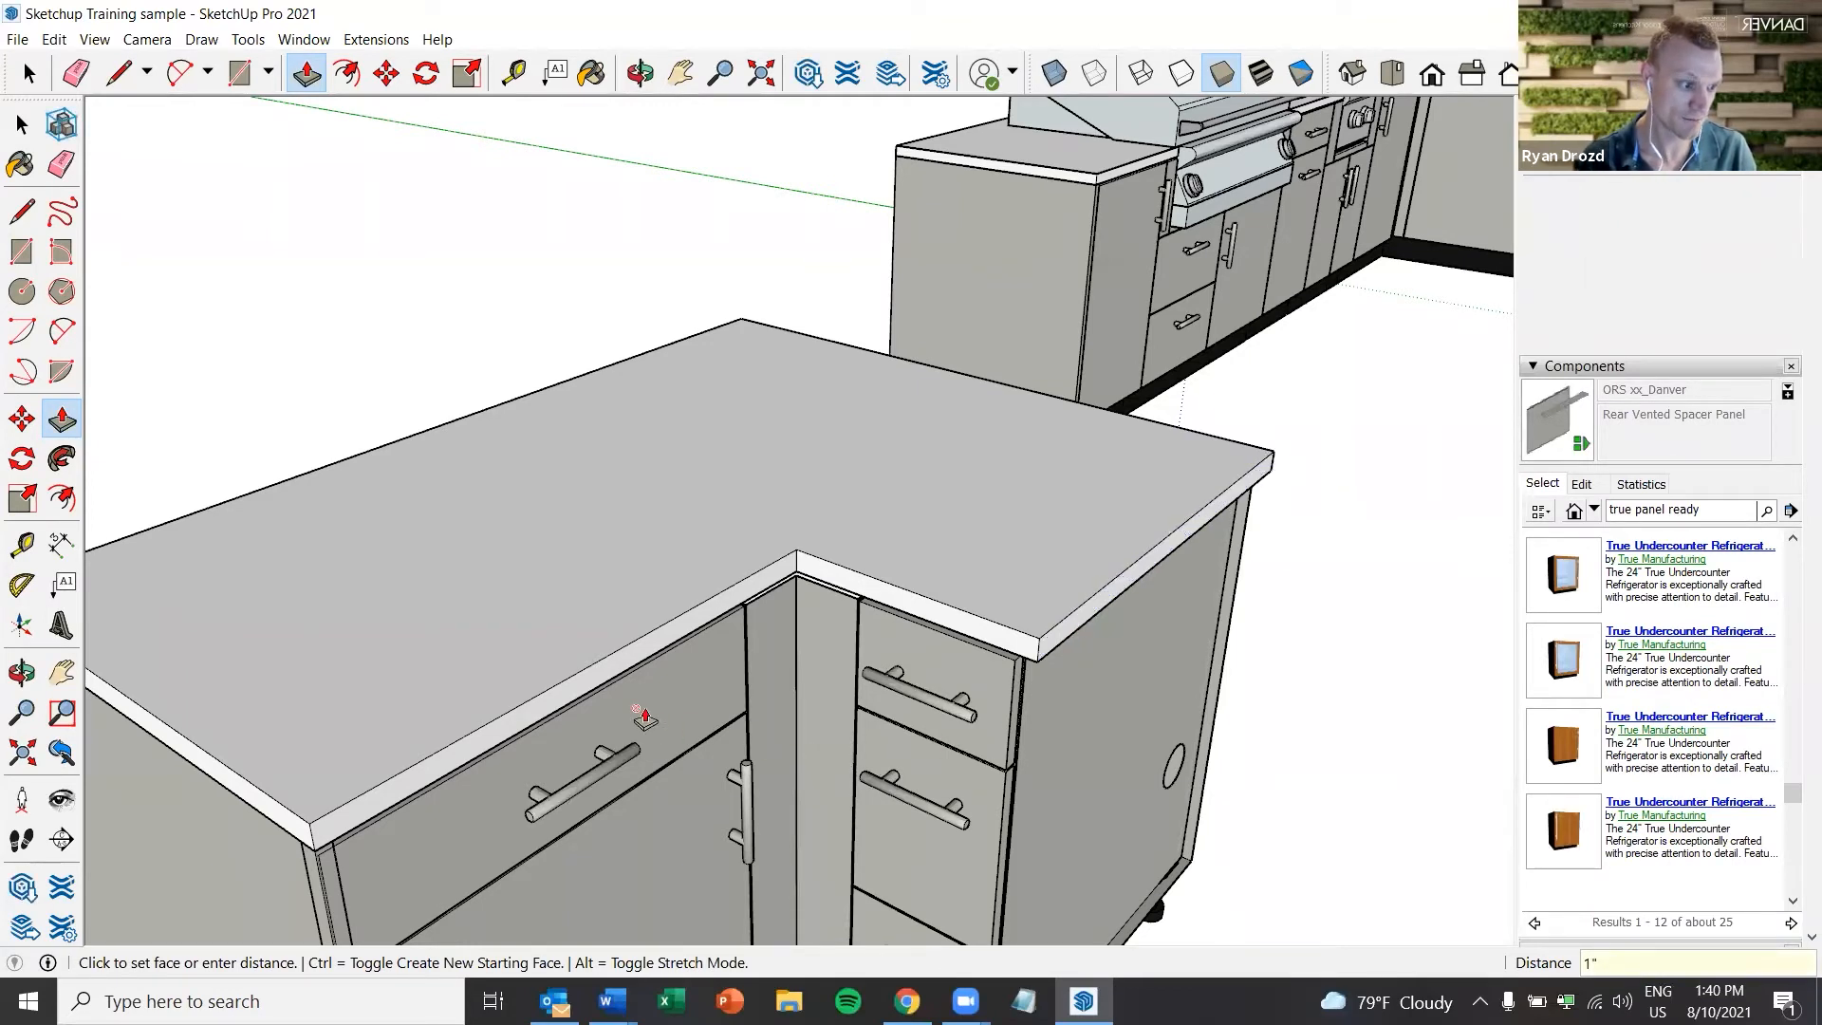
Check that Materials is enabled in the default tray and look through its Colors swatches
scroll(638, 730, down, 3)
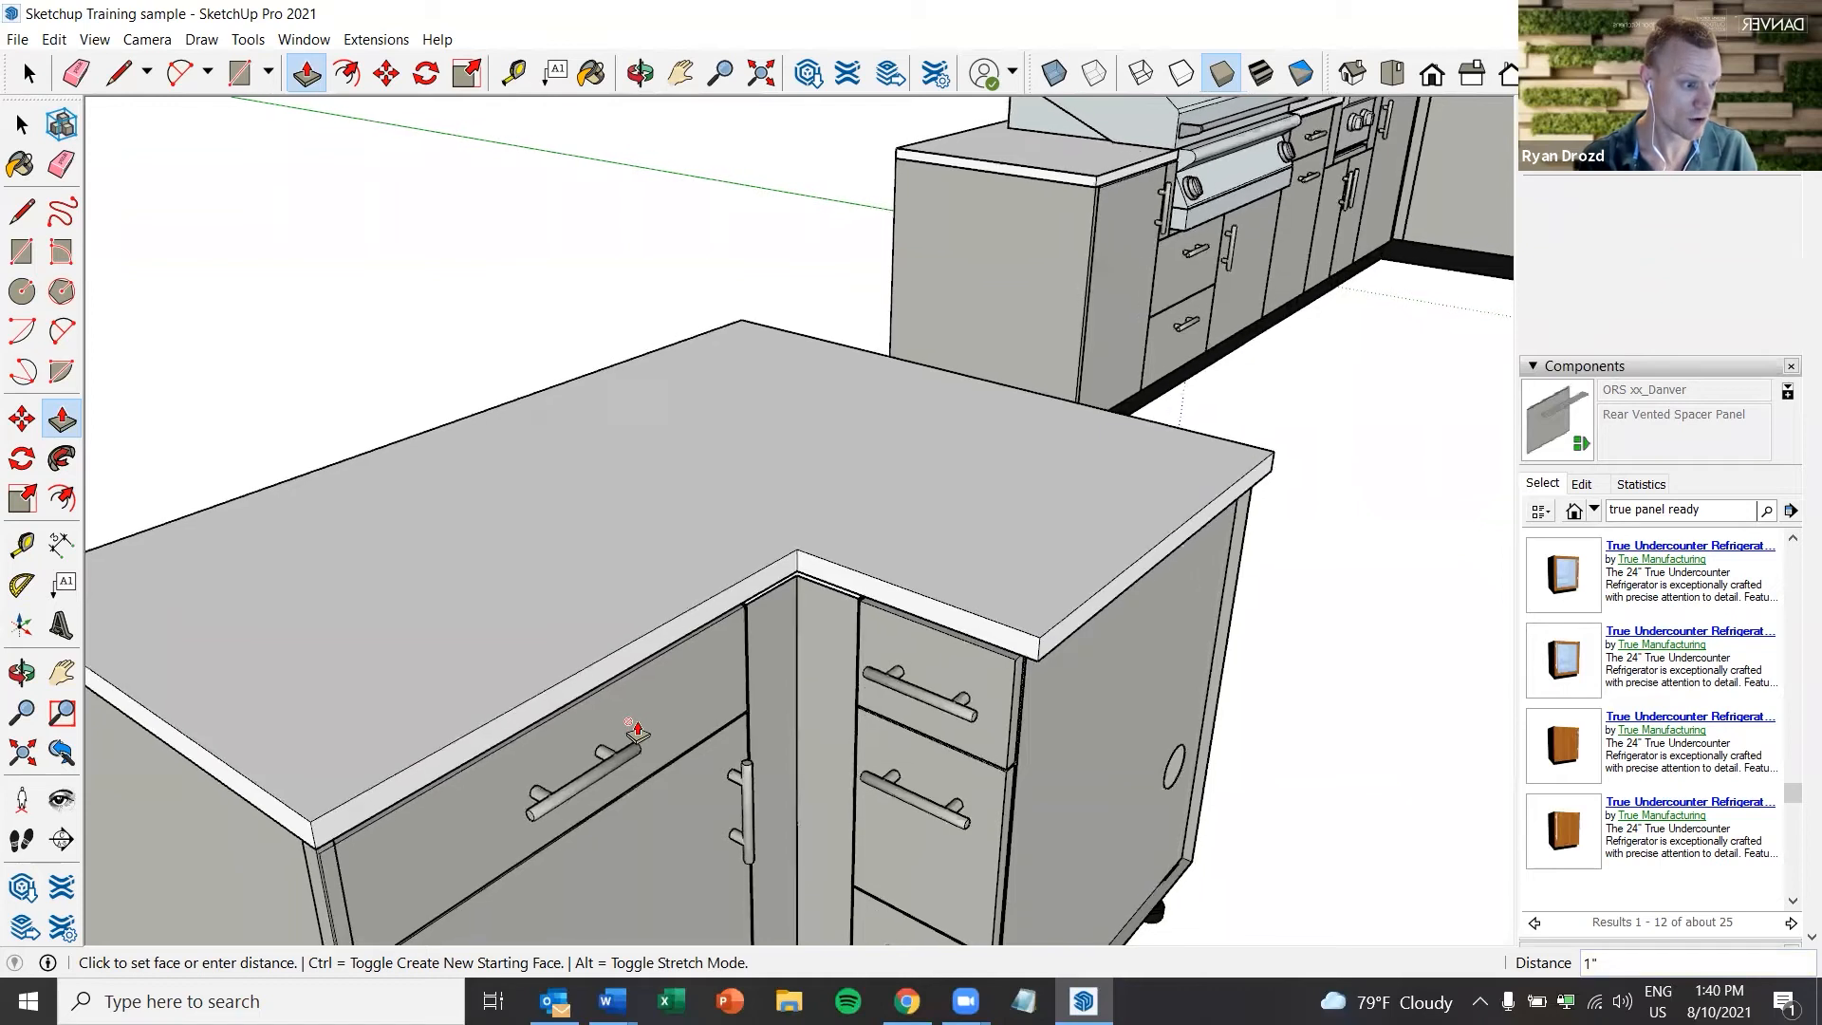
middle_drag(817, 722, 1187, 682)
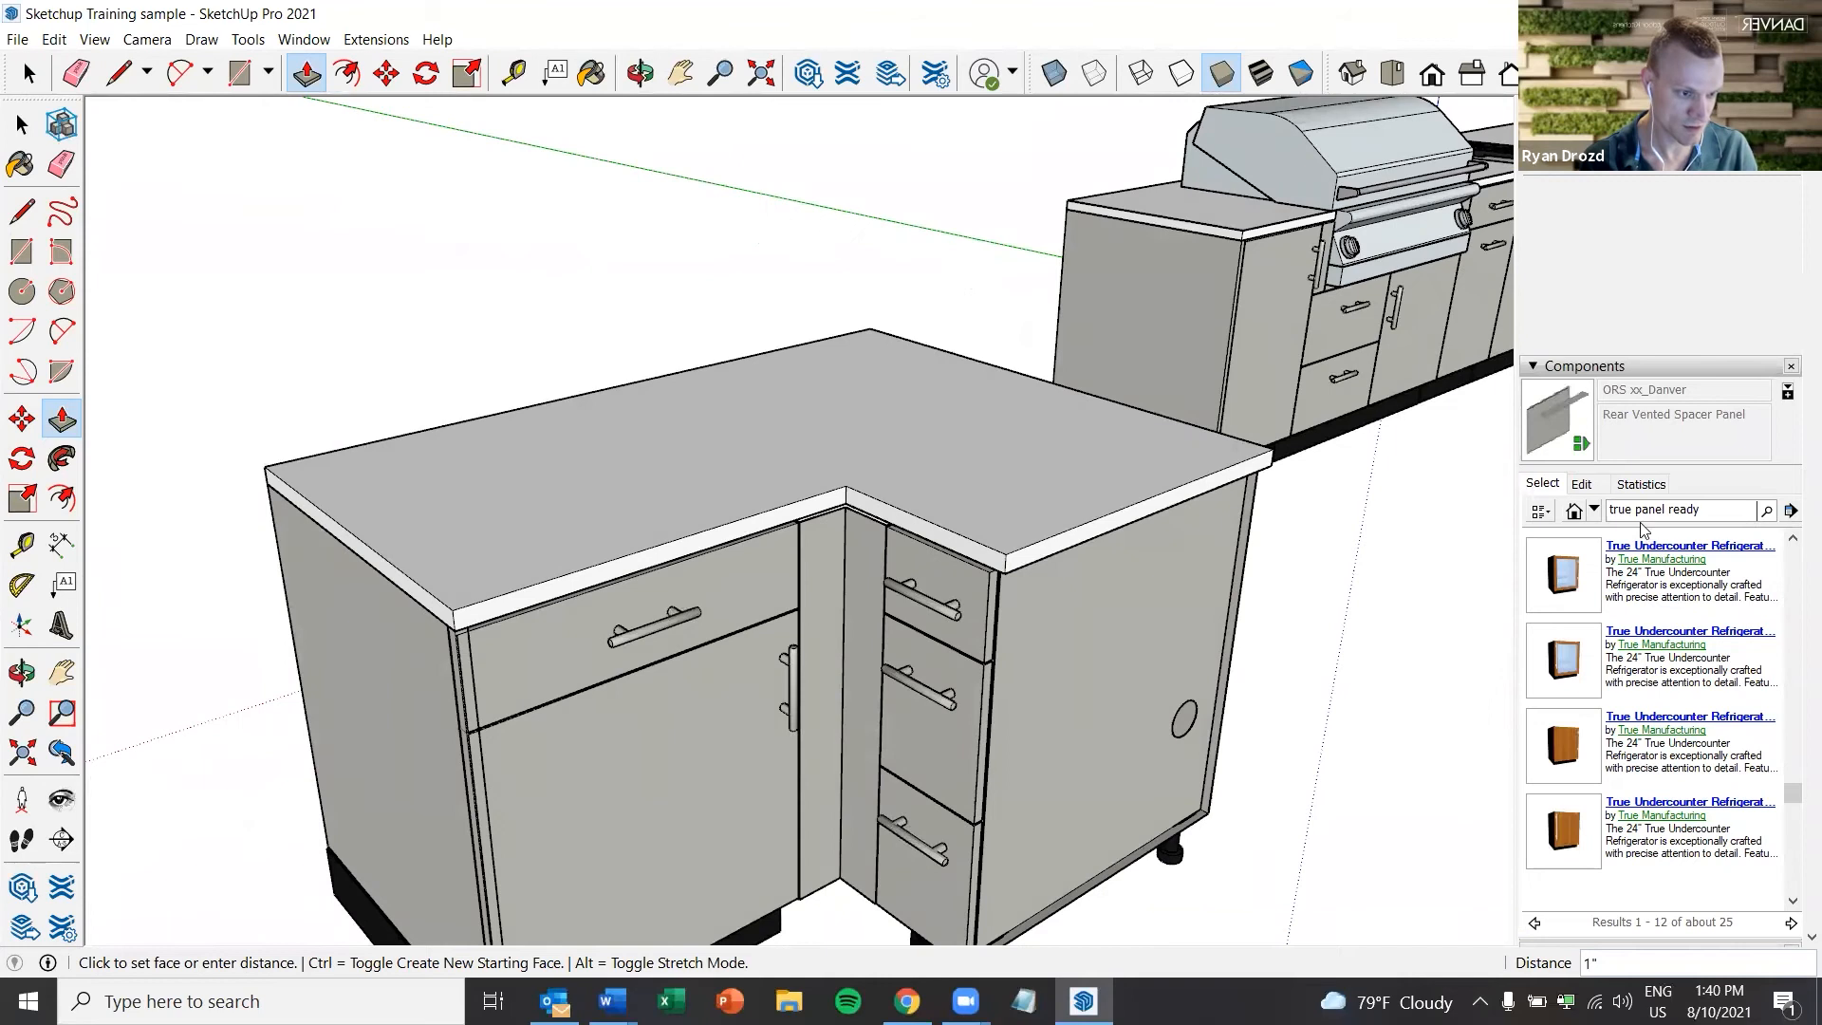
scroll(1682, 607, down, 2)
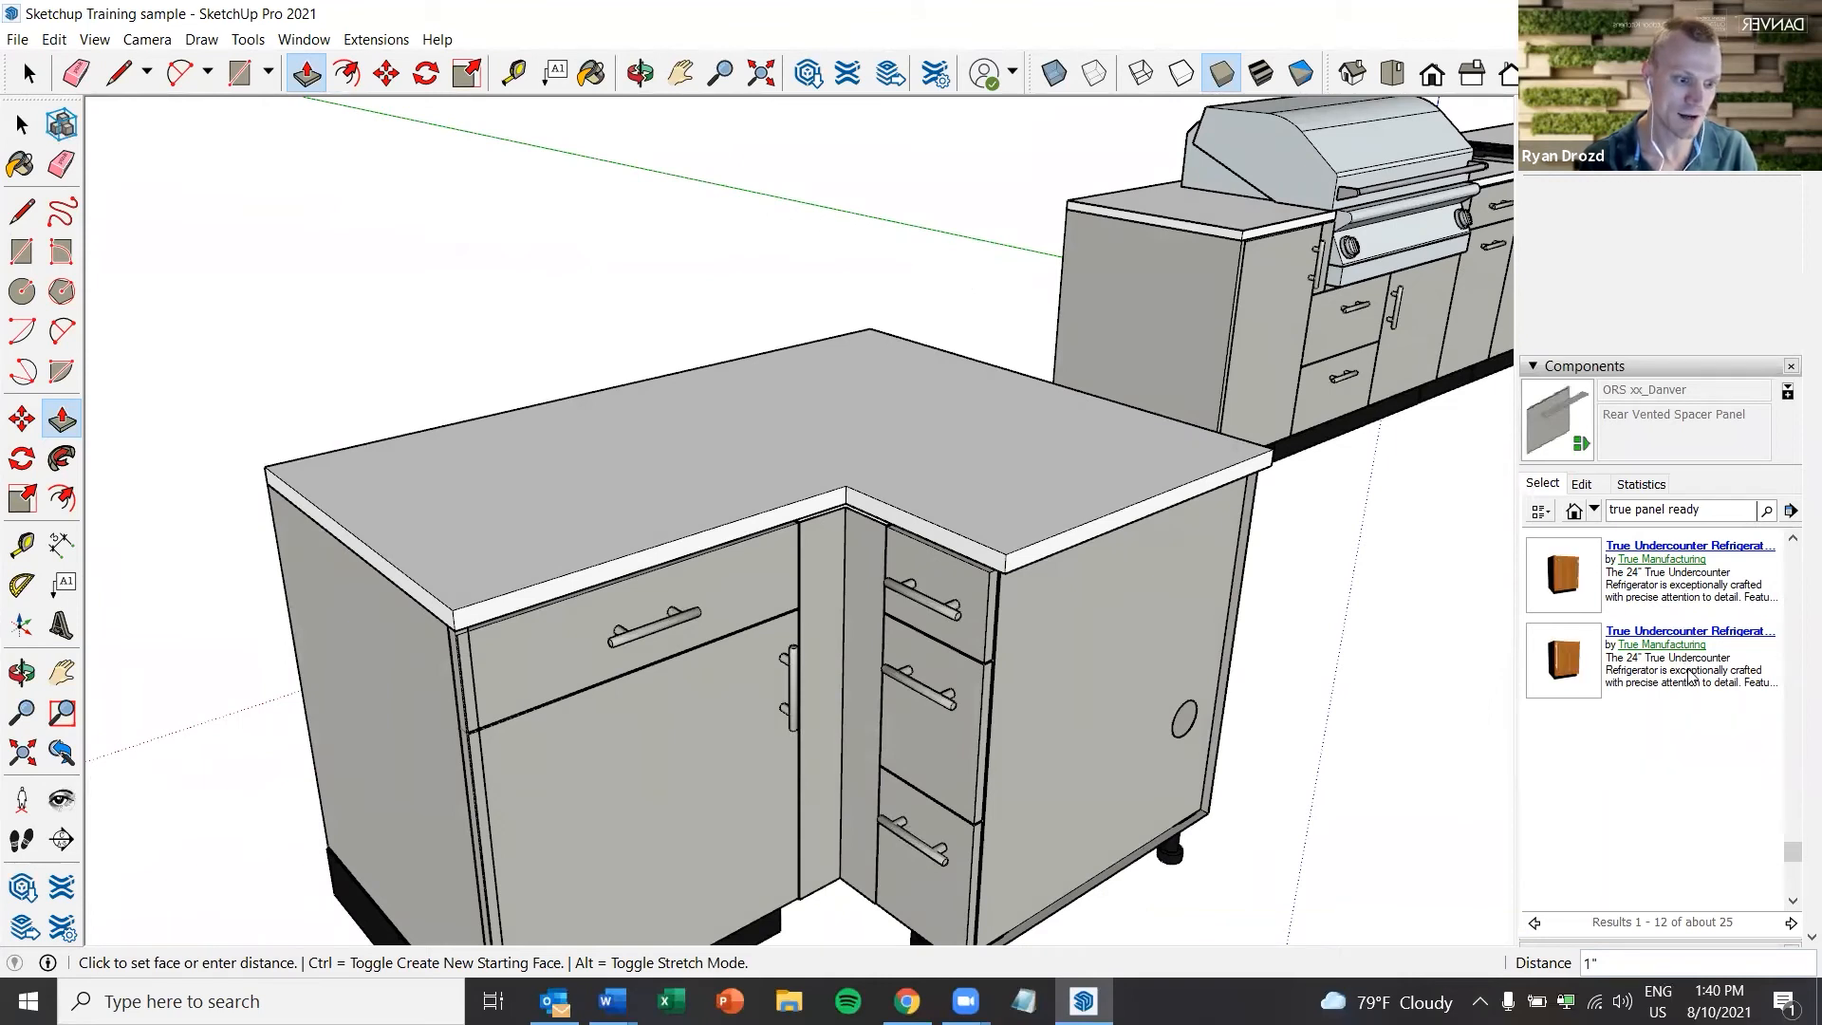
click(249, 39)
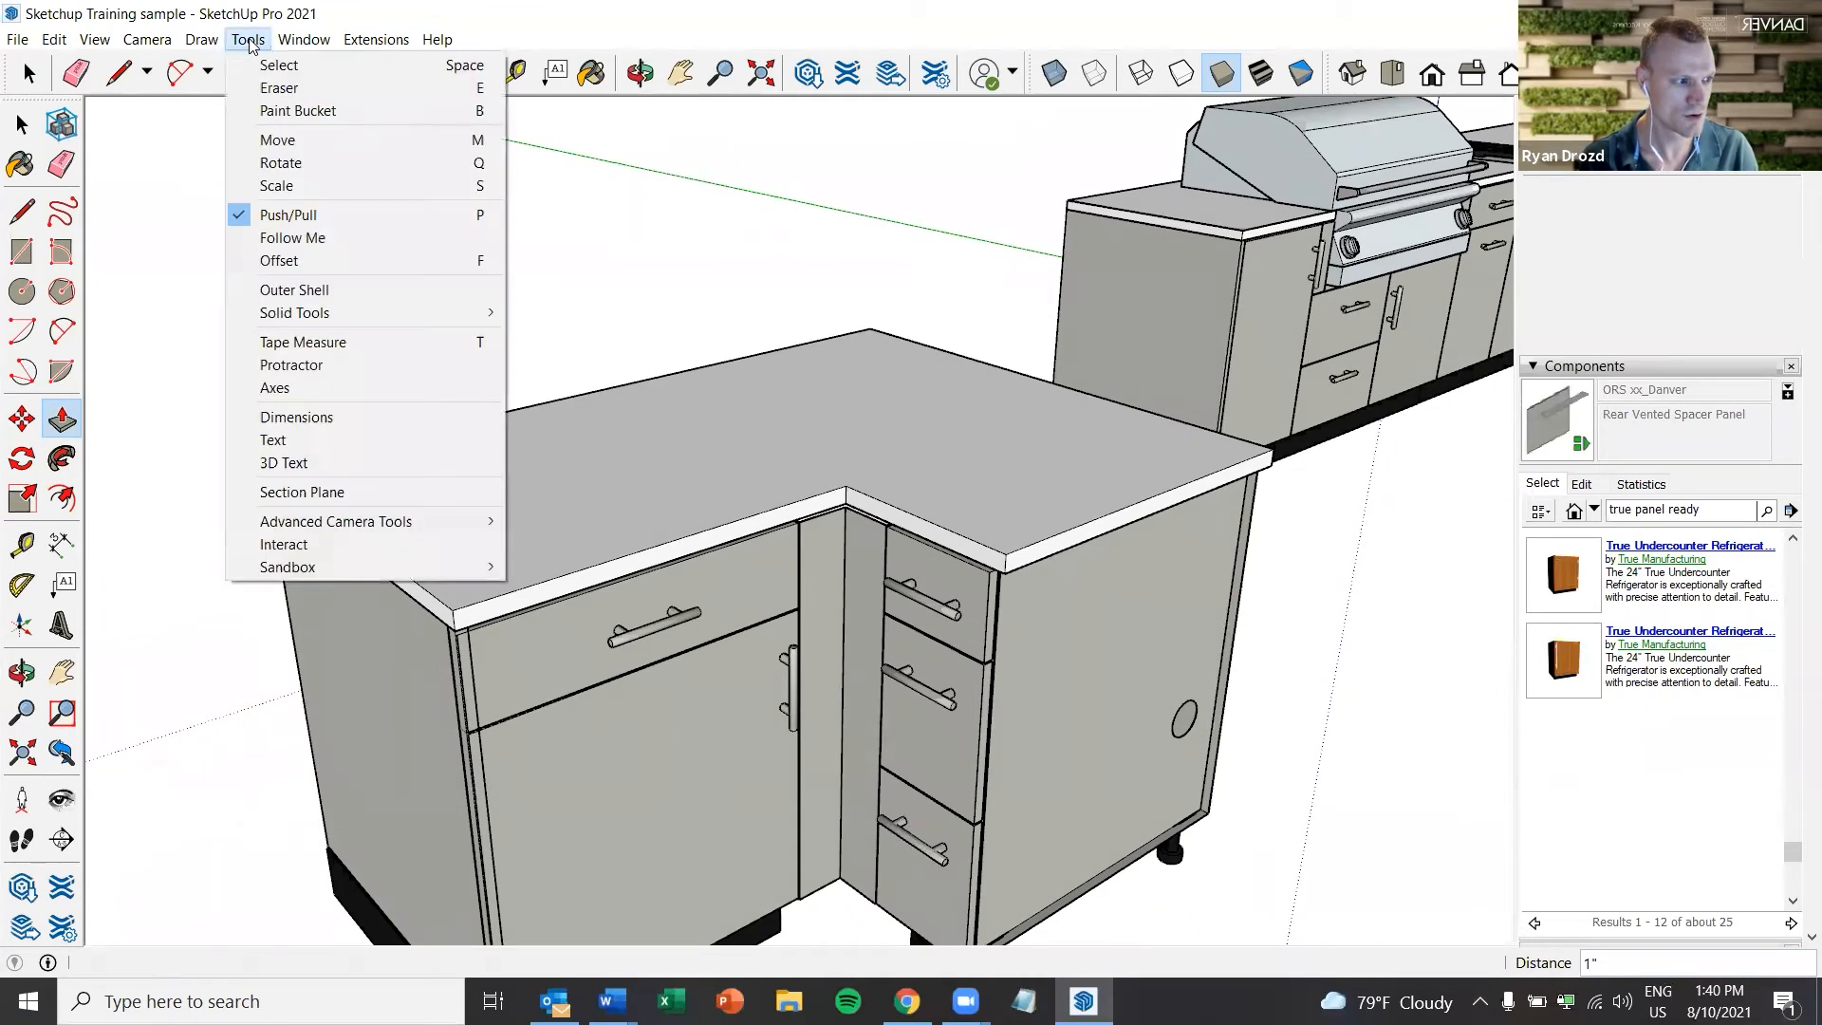
mouse_move(289, 47)
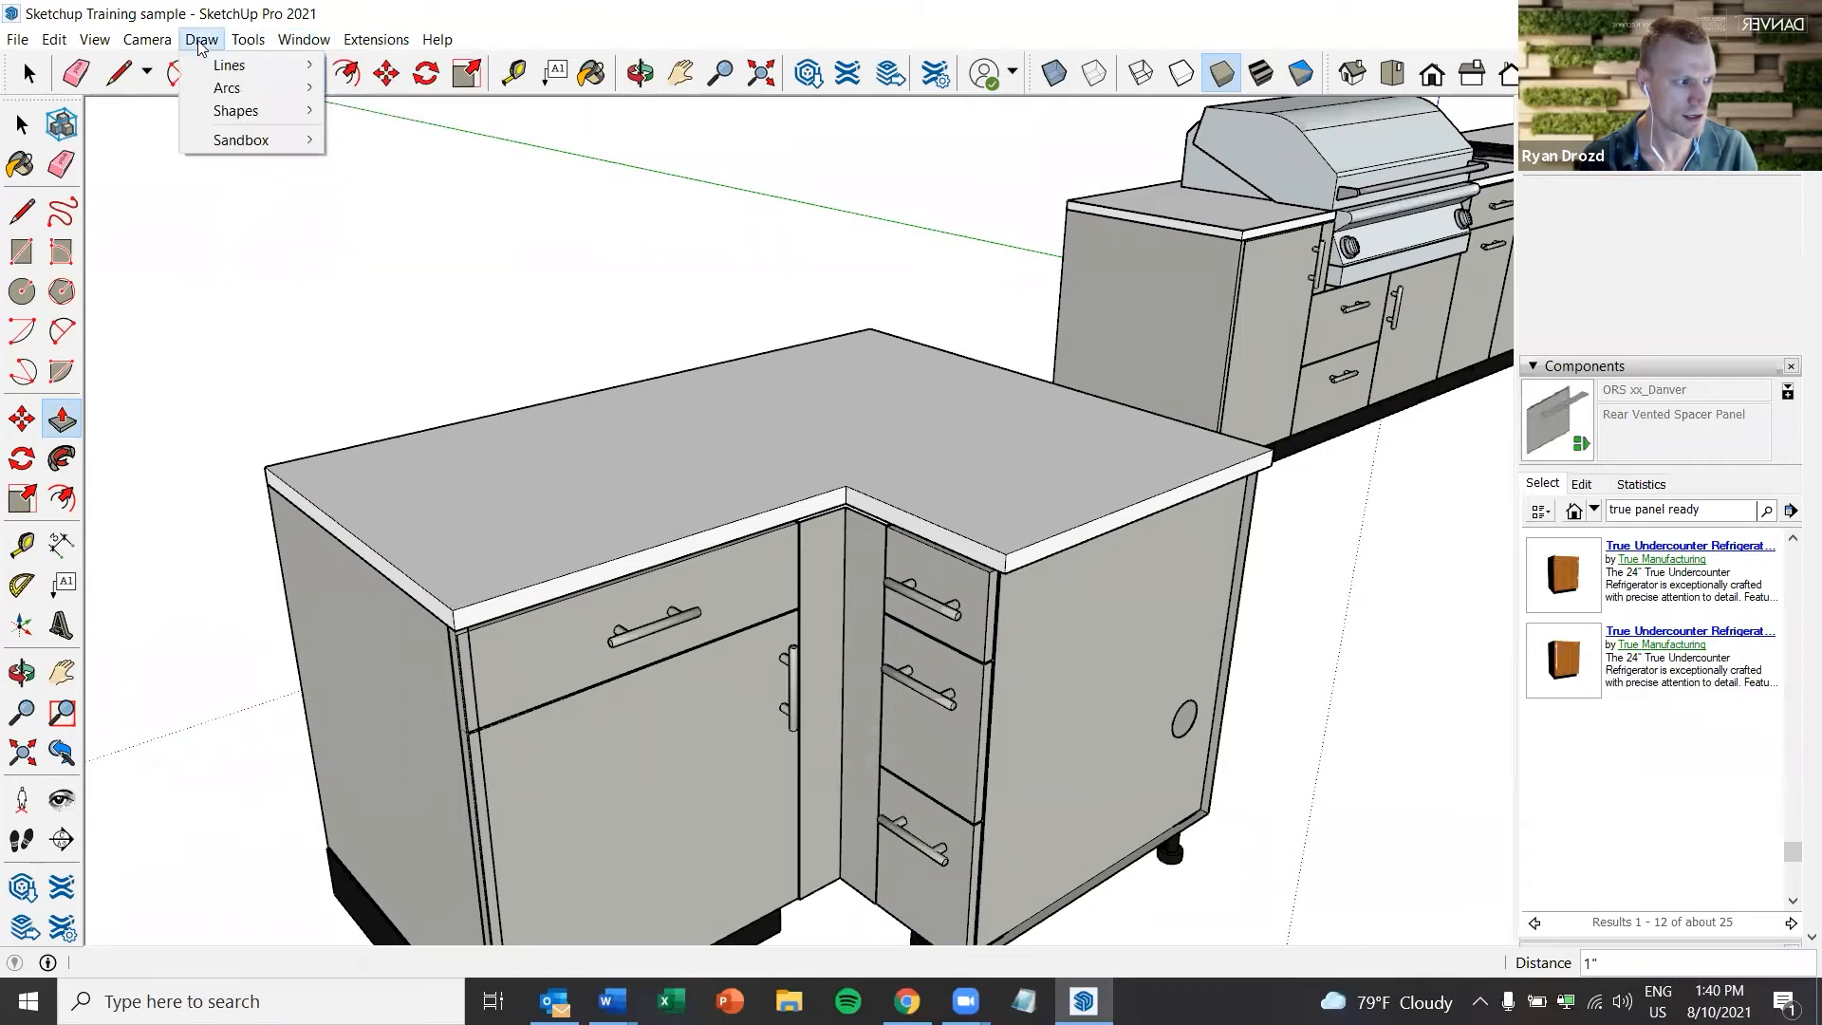
mouse_move(180, 44)
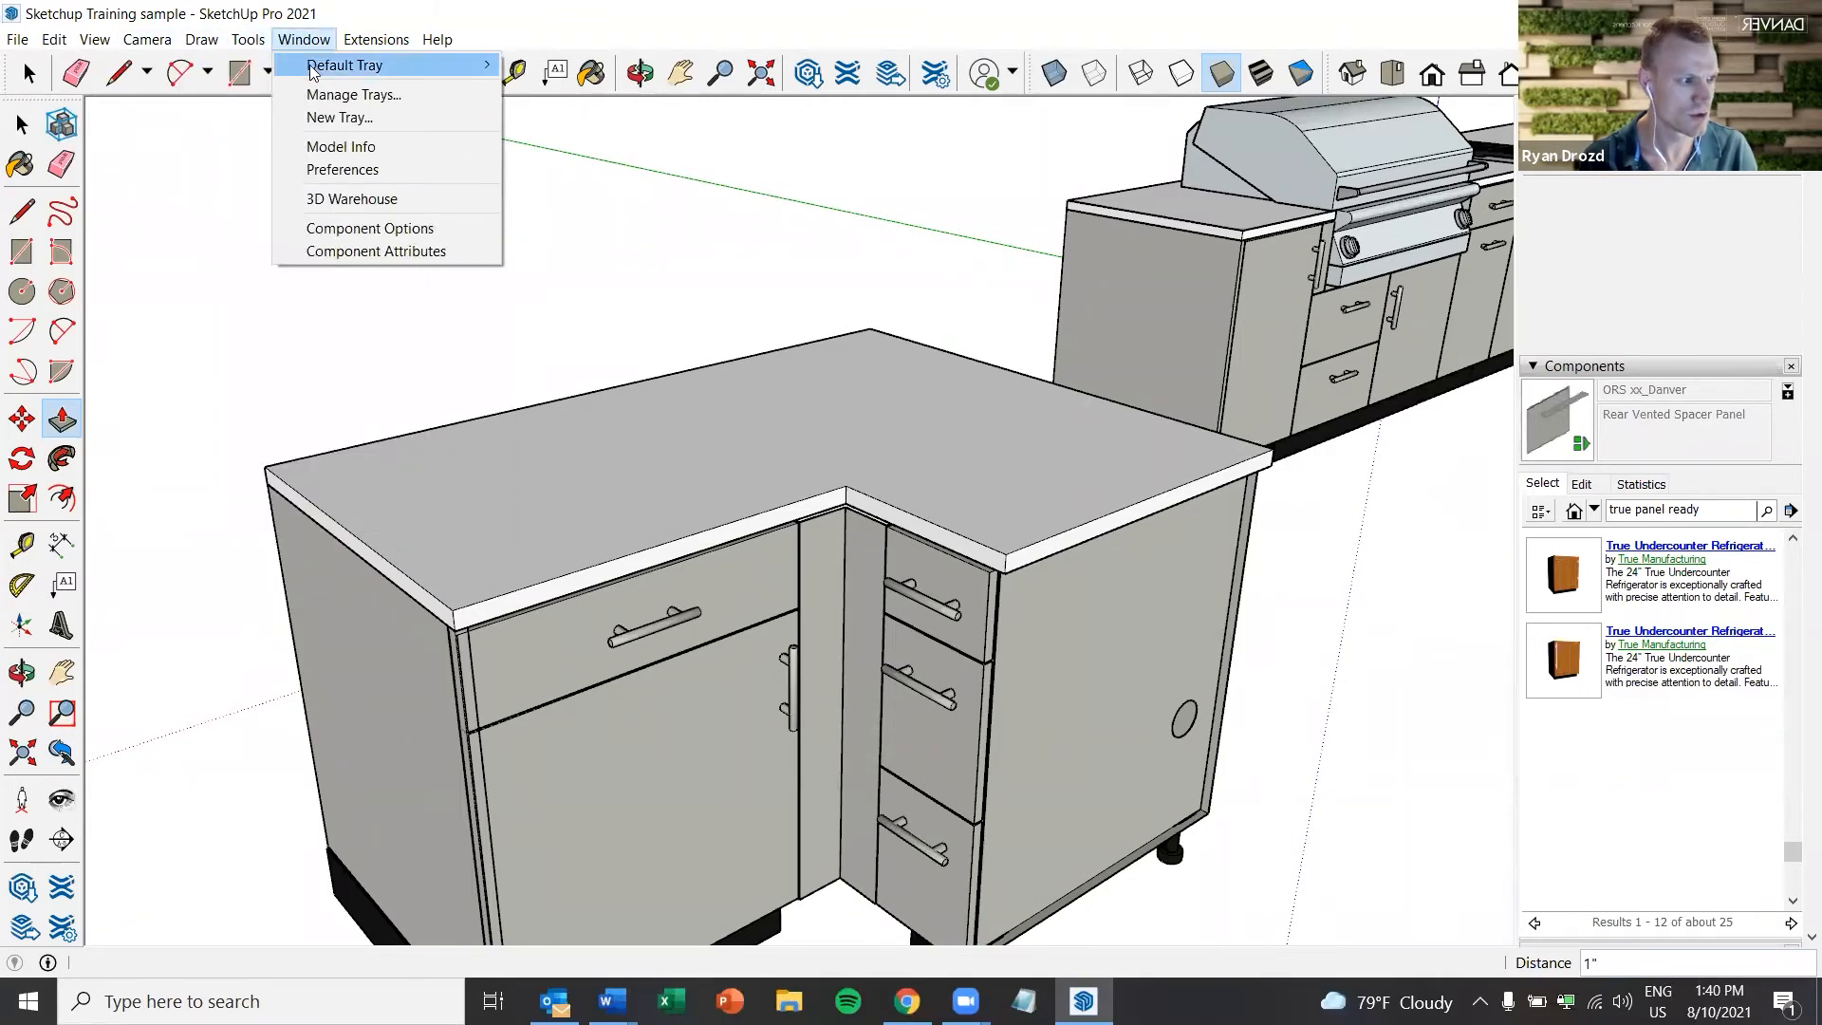
mouse_move(396, 74)
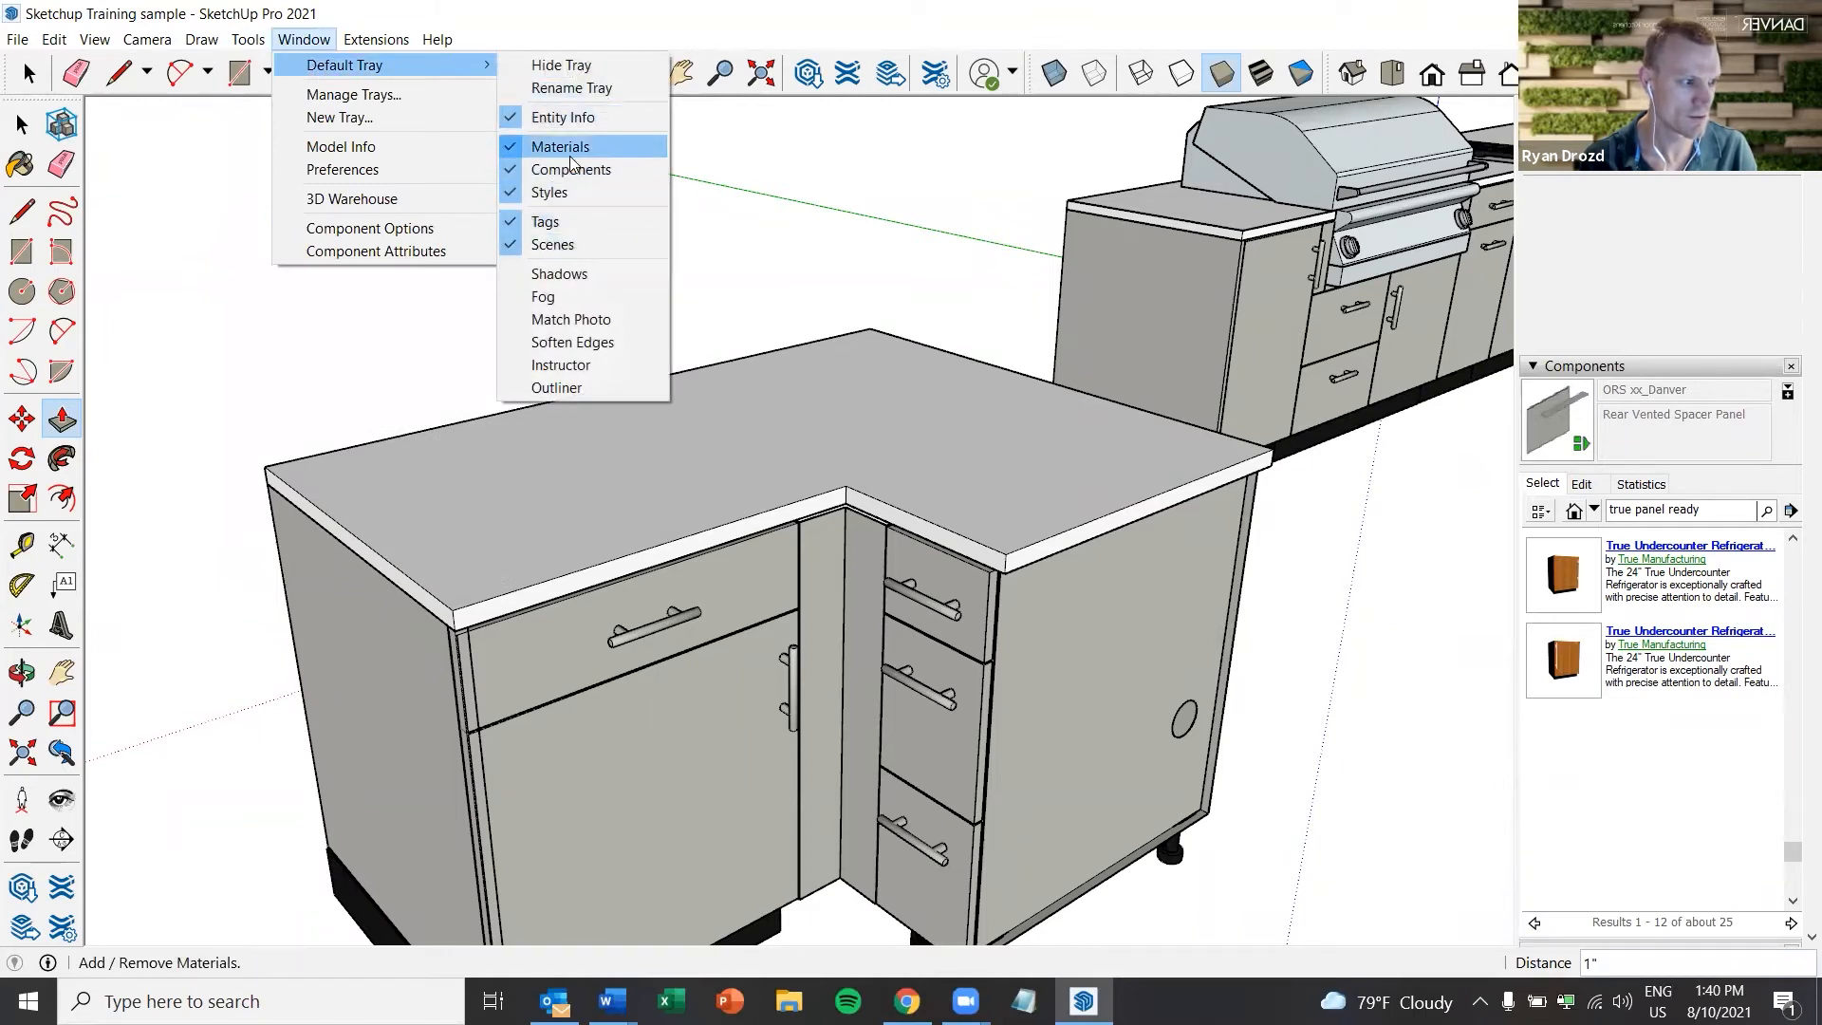
click(1742, 328)
scroll(1734, 598, down, 9)
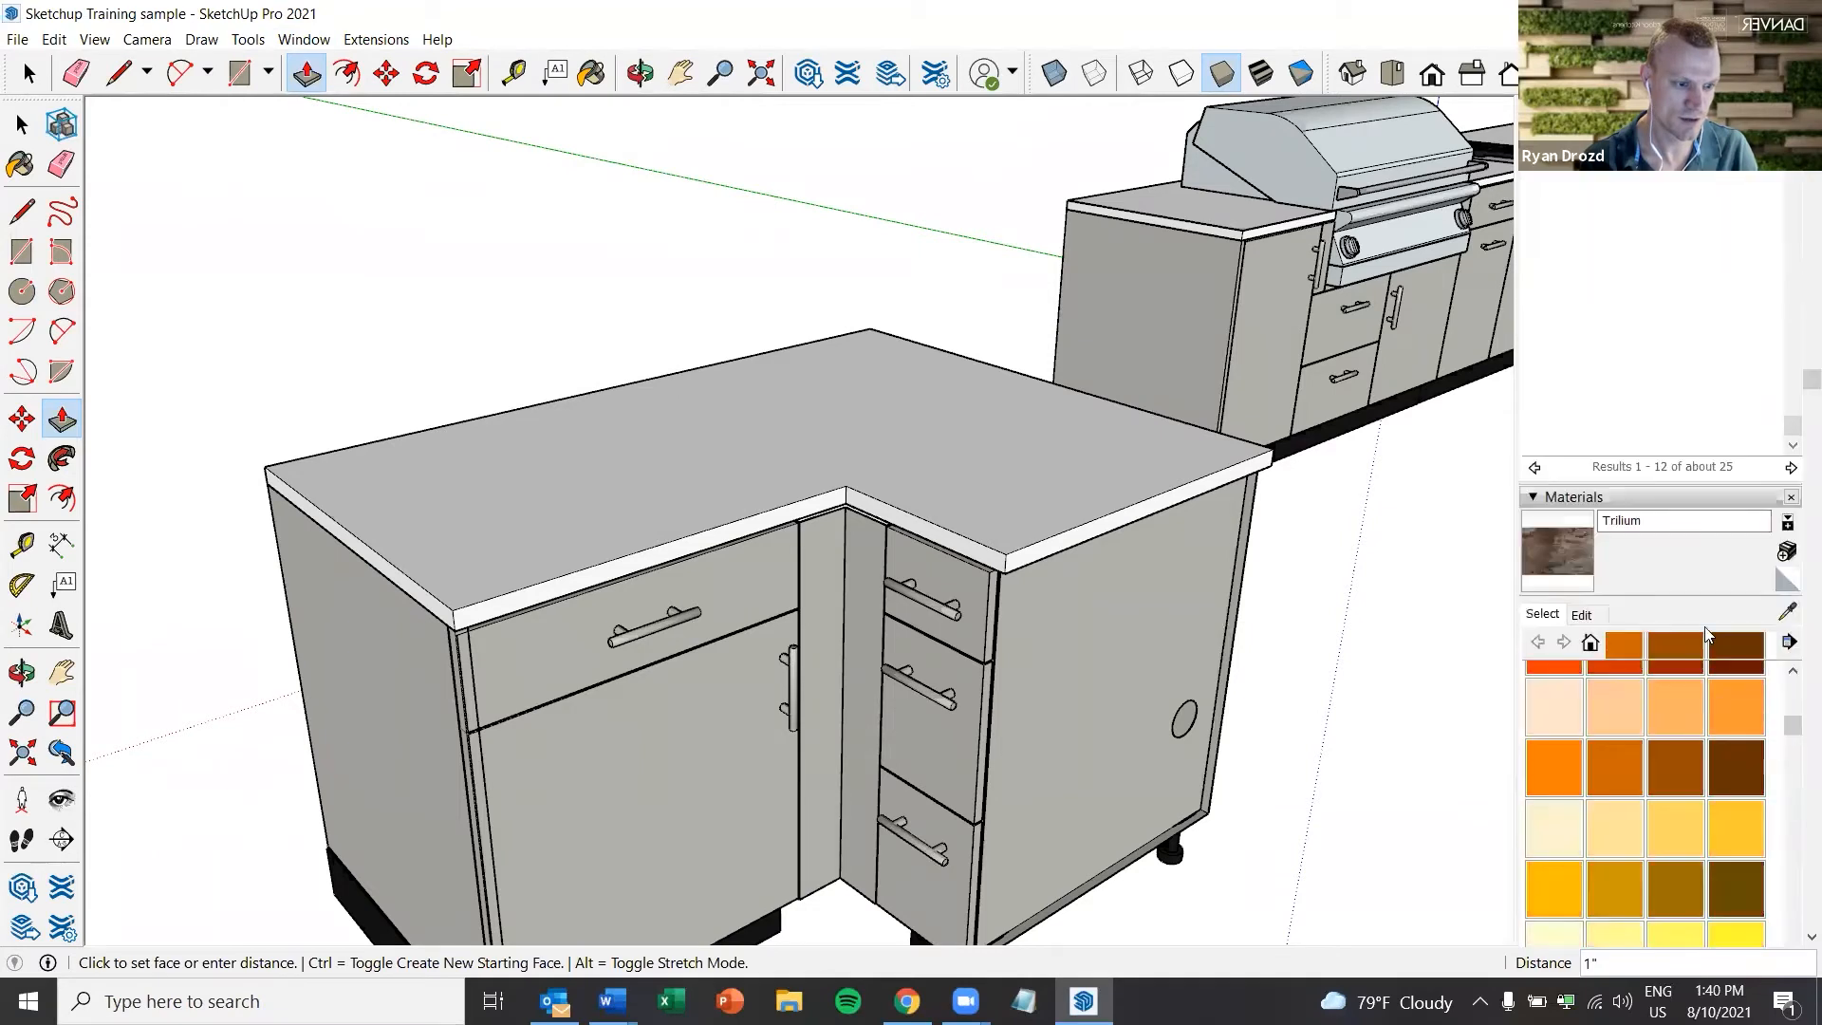
scroll(1625, 479, down, 6)
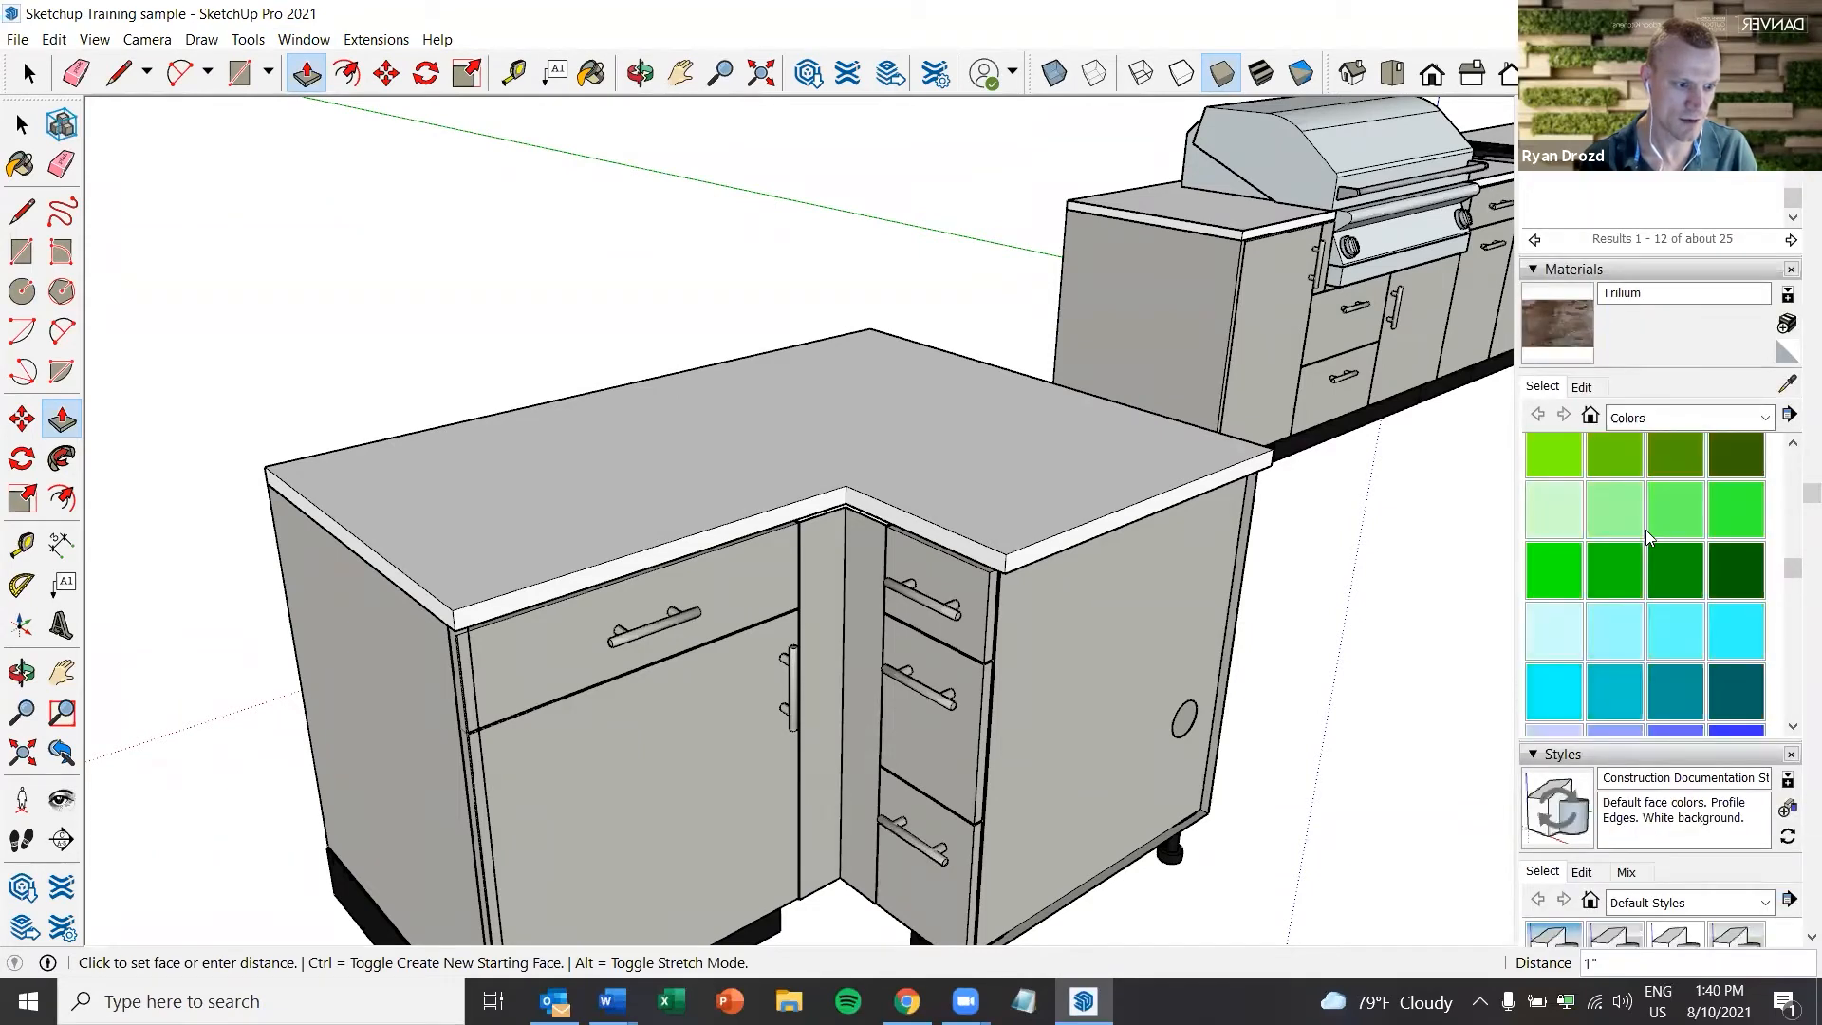
scroll(1670, 565, up, 6)
scroll(1785, 437, up, 2)
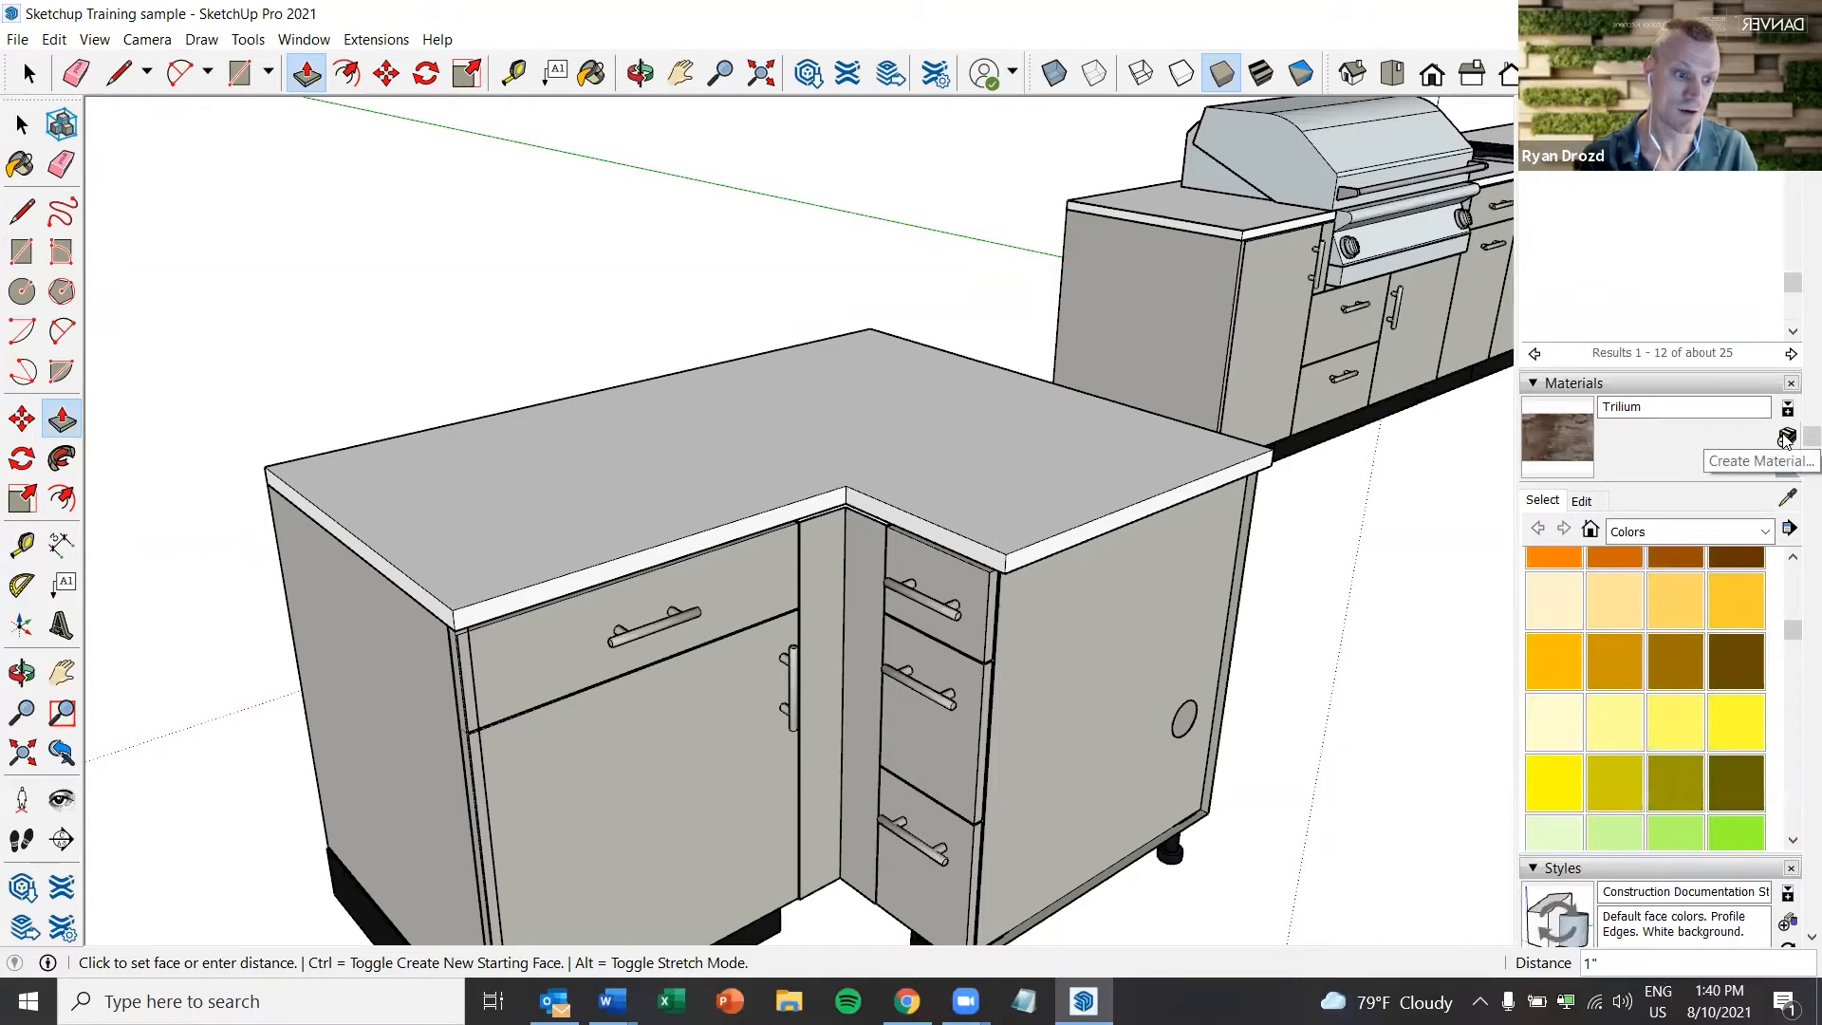
click(1786, 436)
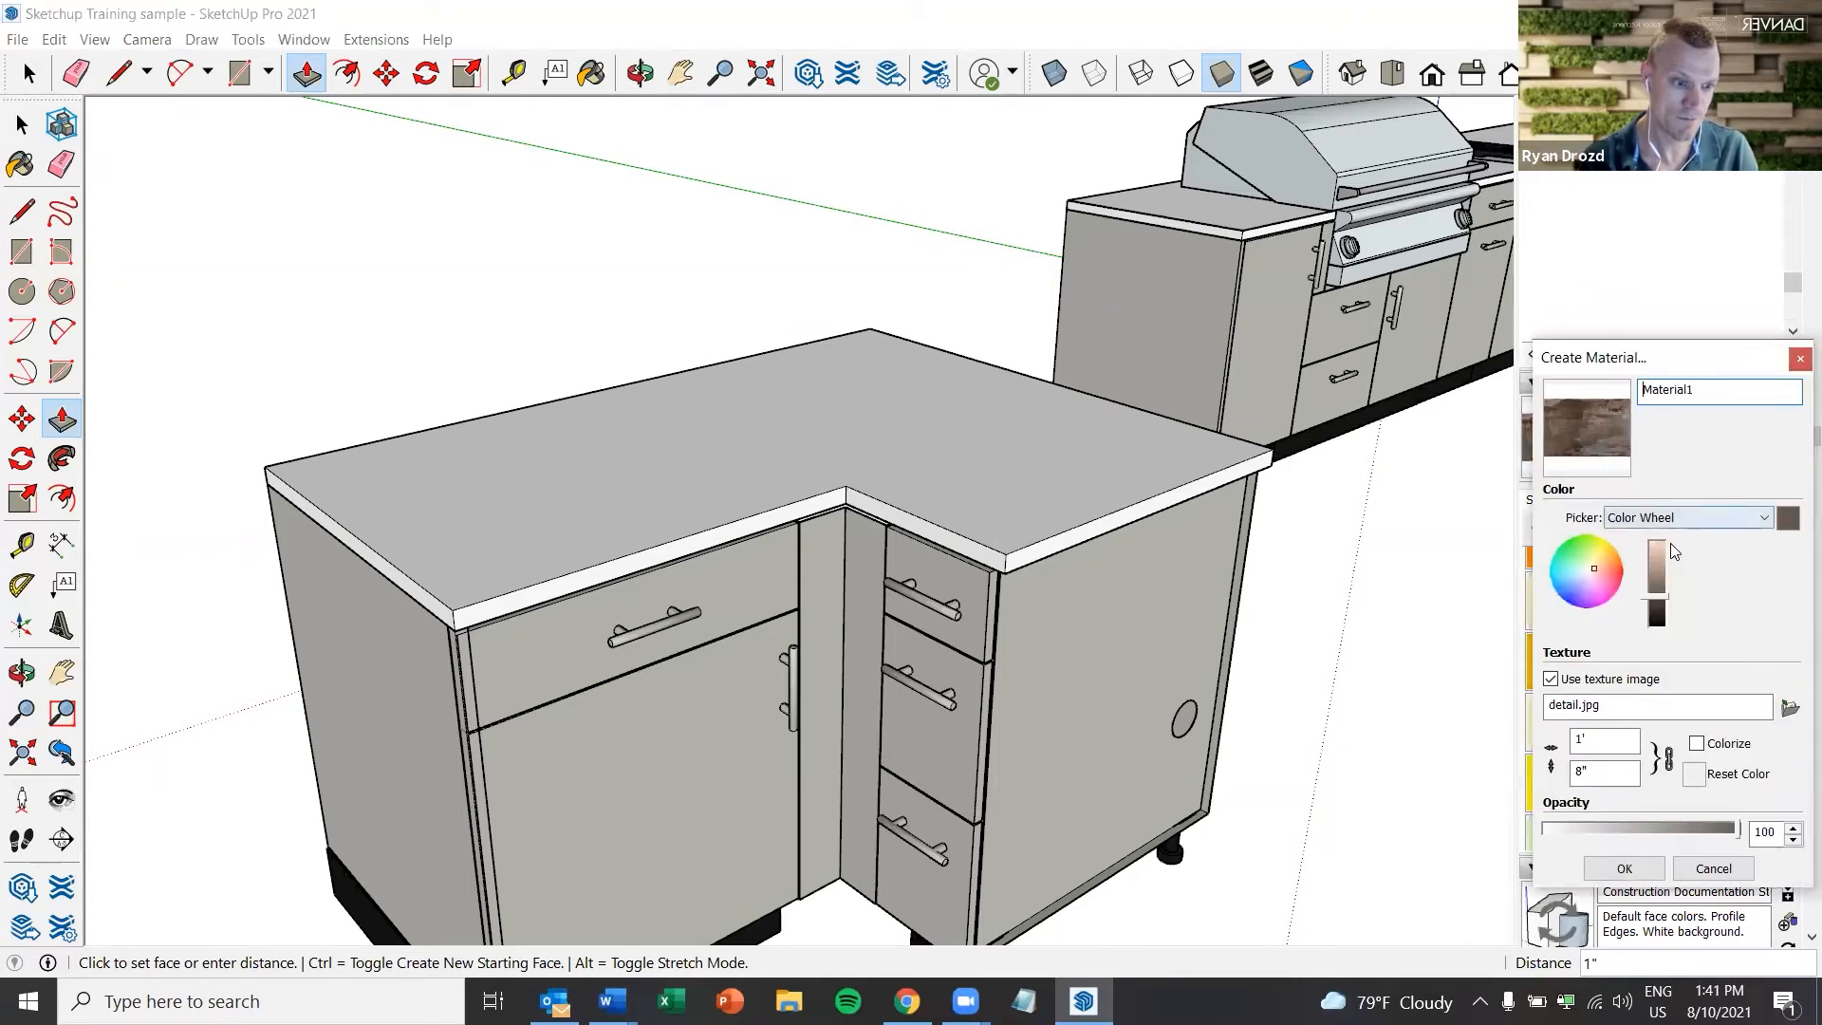
click(1790, 710)
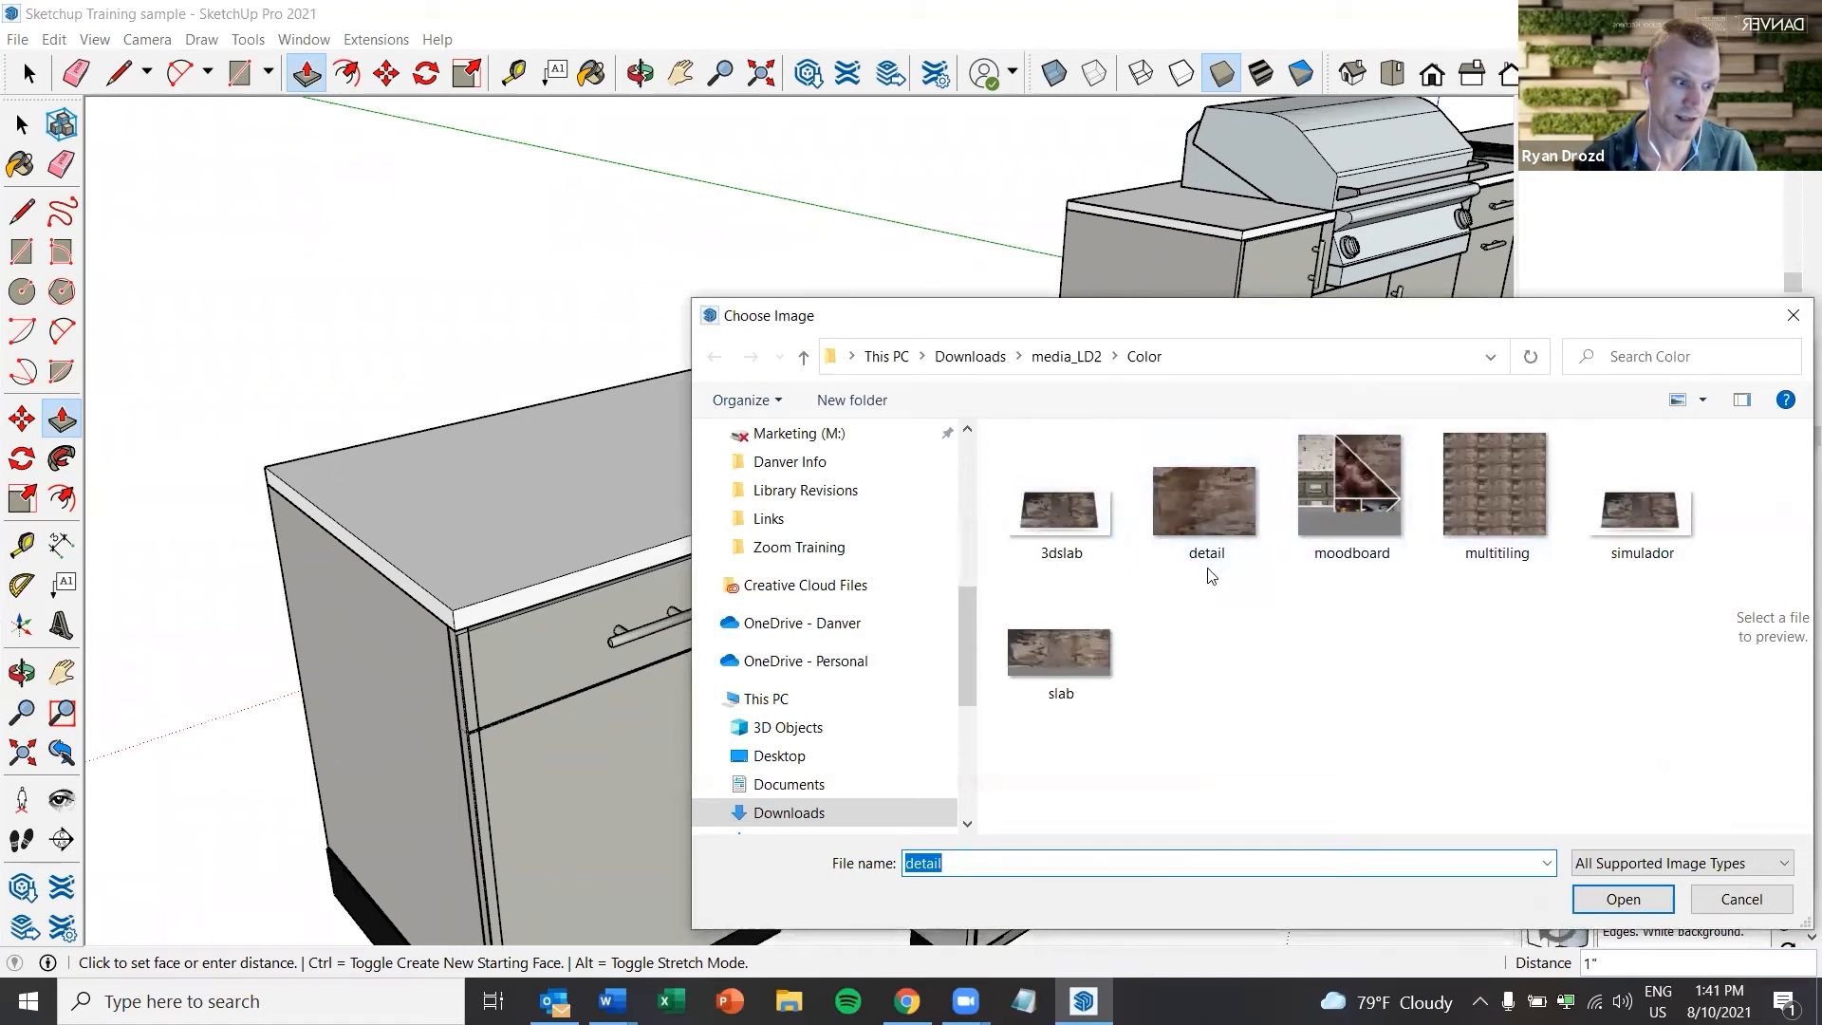
click(1216, 514)
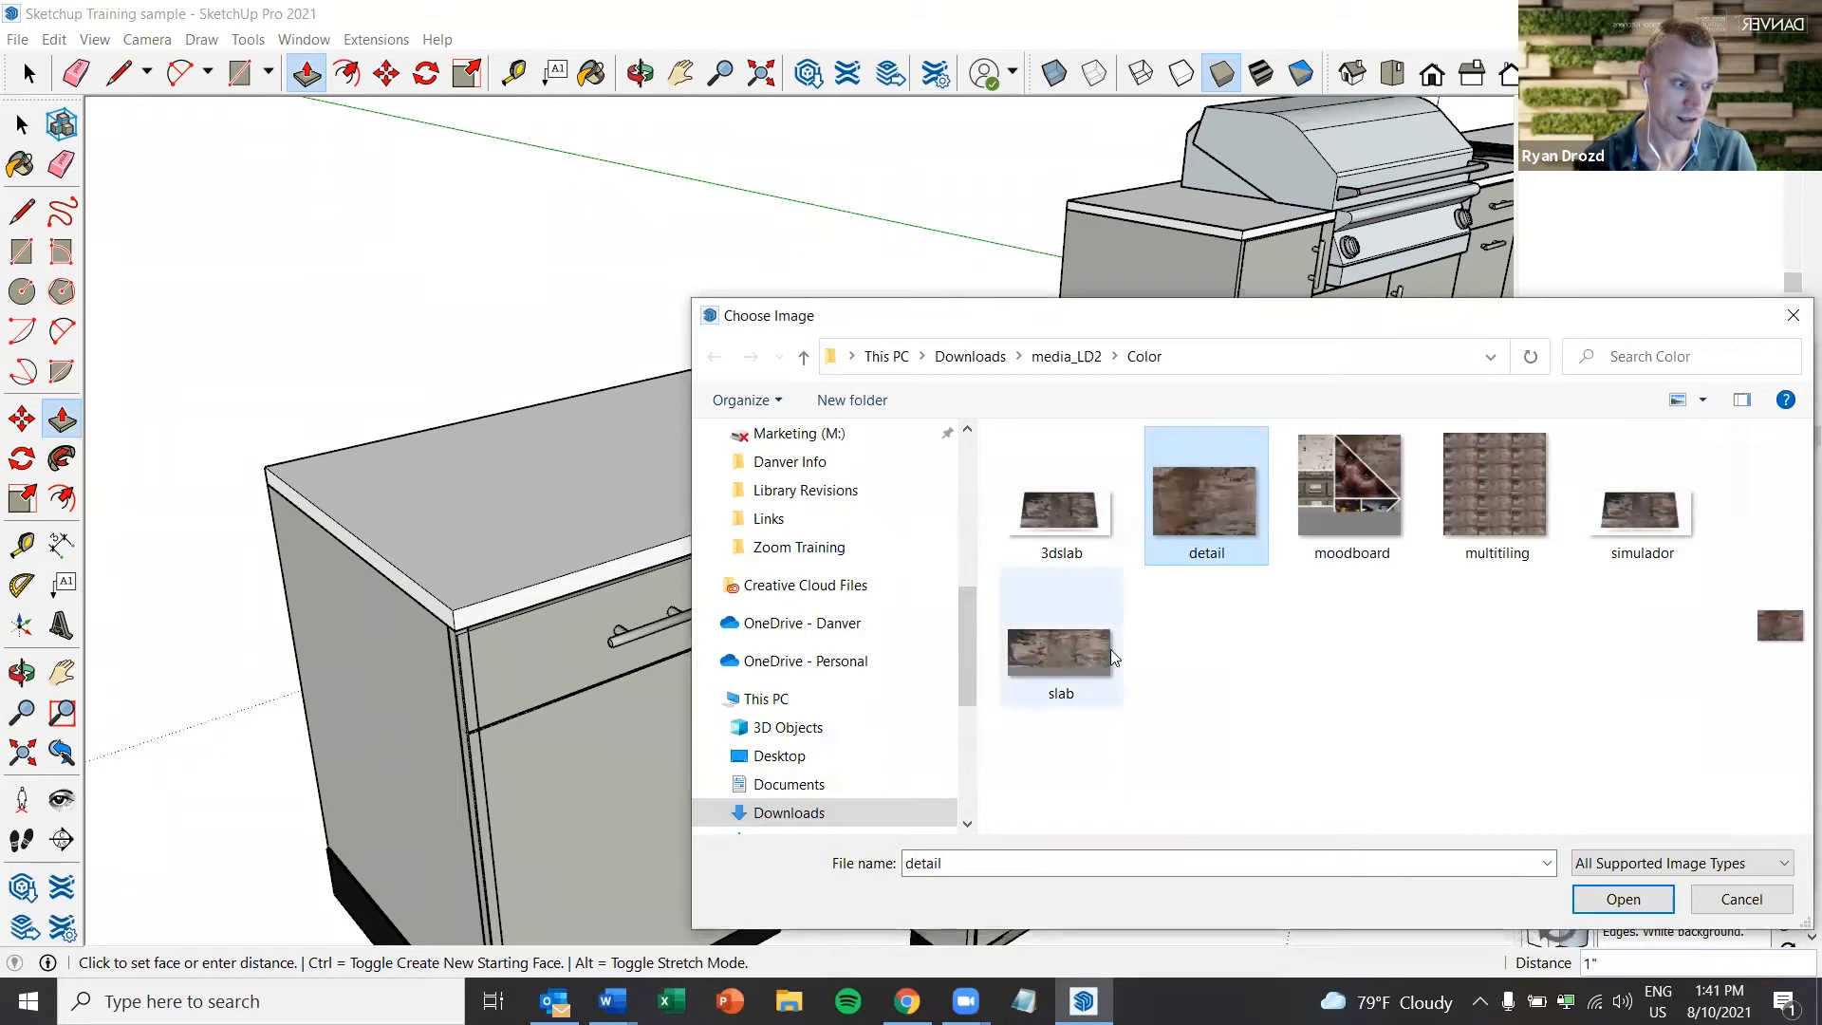
click(1721, 897)
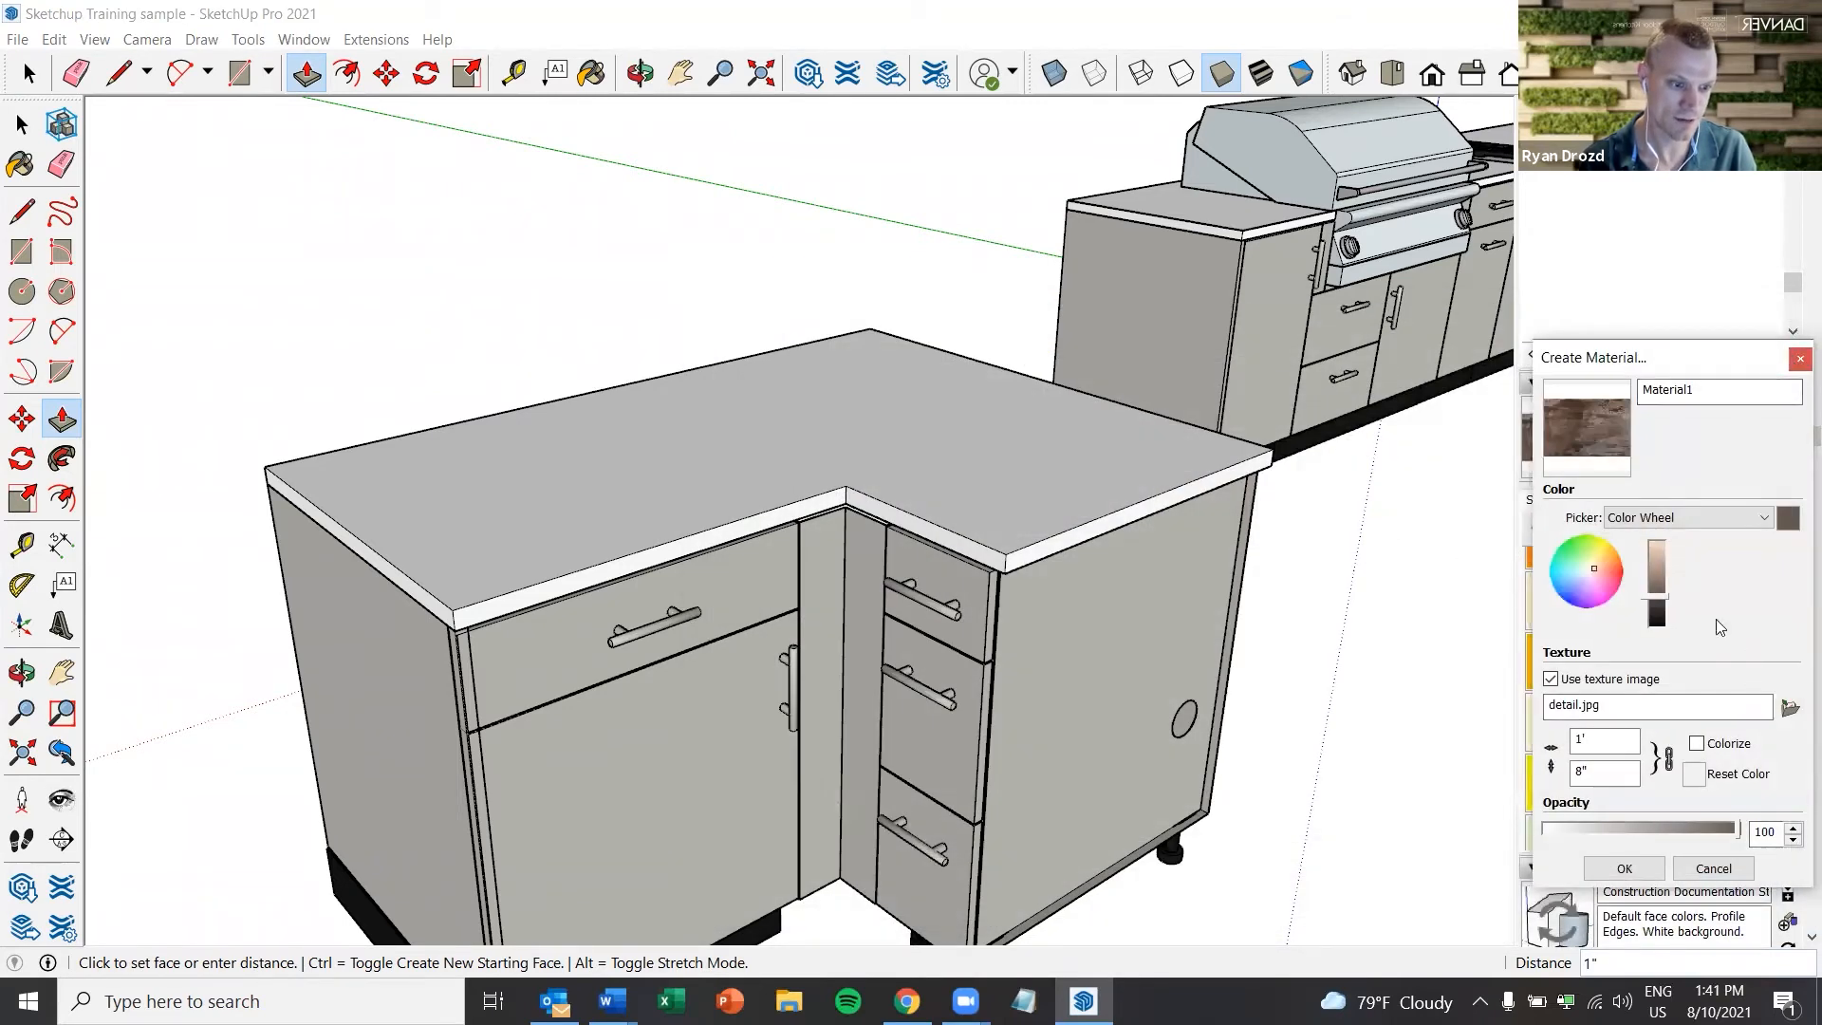
double_click(1765, 389)
click(1797, 362)
Close the new-material dialog, look over the Colors swatches and available collections, and switch the materials list to the Dekton collection
scroll(1659, 708, down, 5)
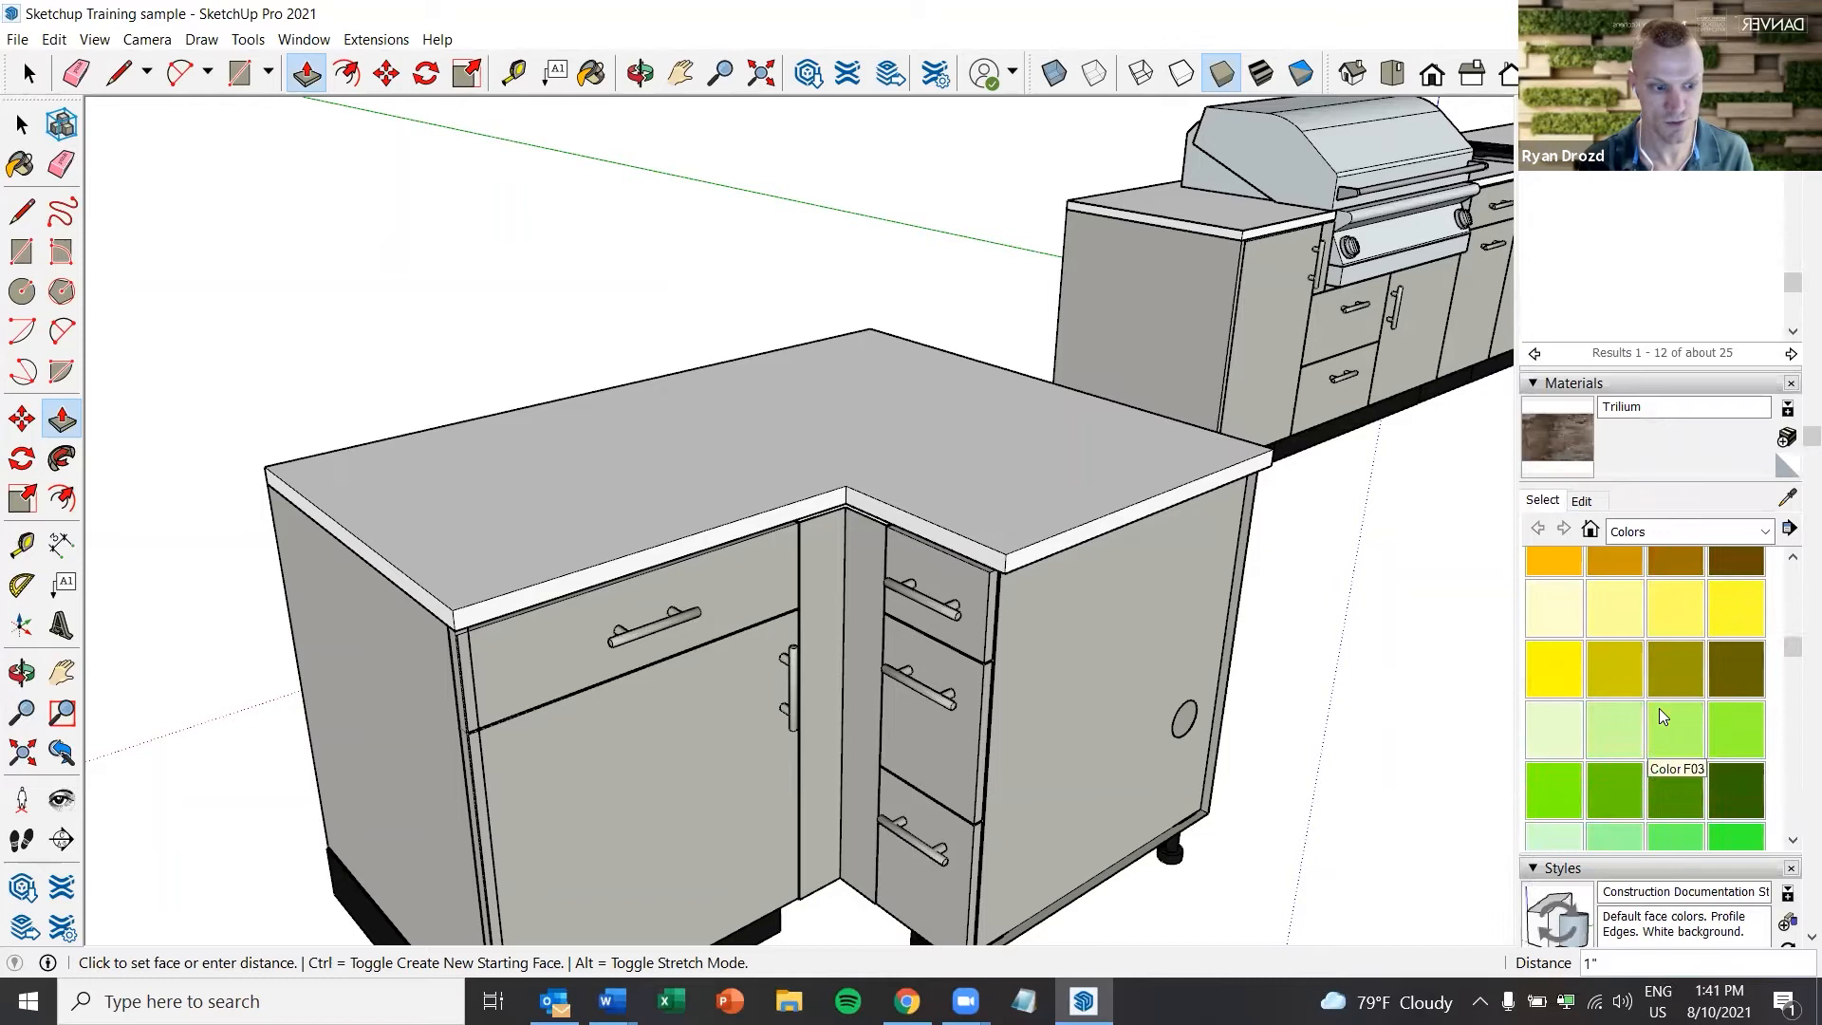
scroll(1661, 702, up, 6)
click(1765, 533)
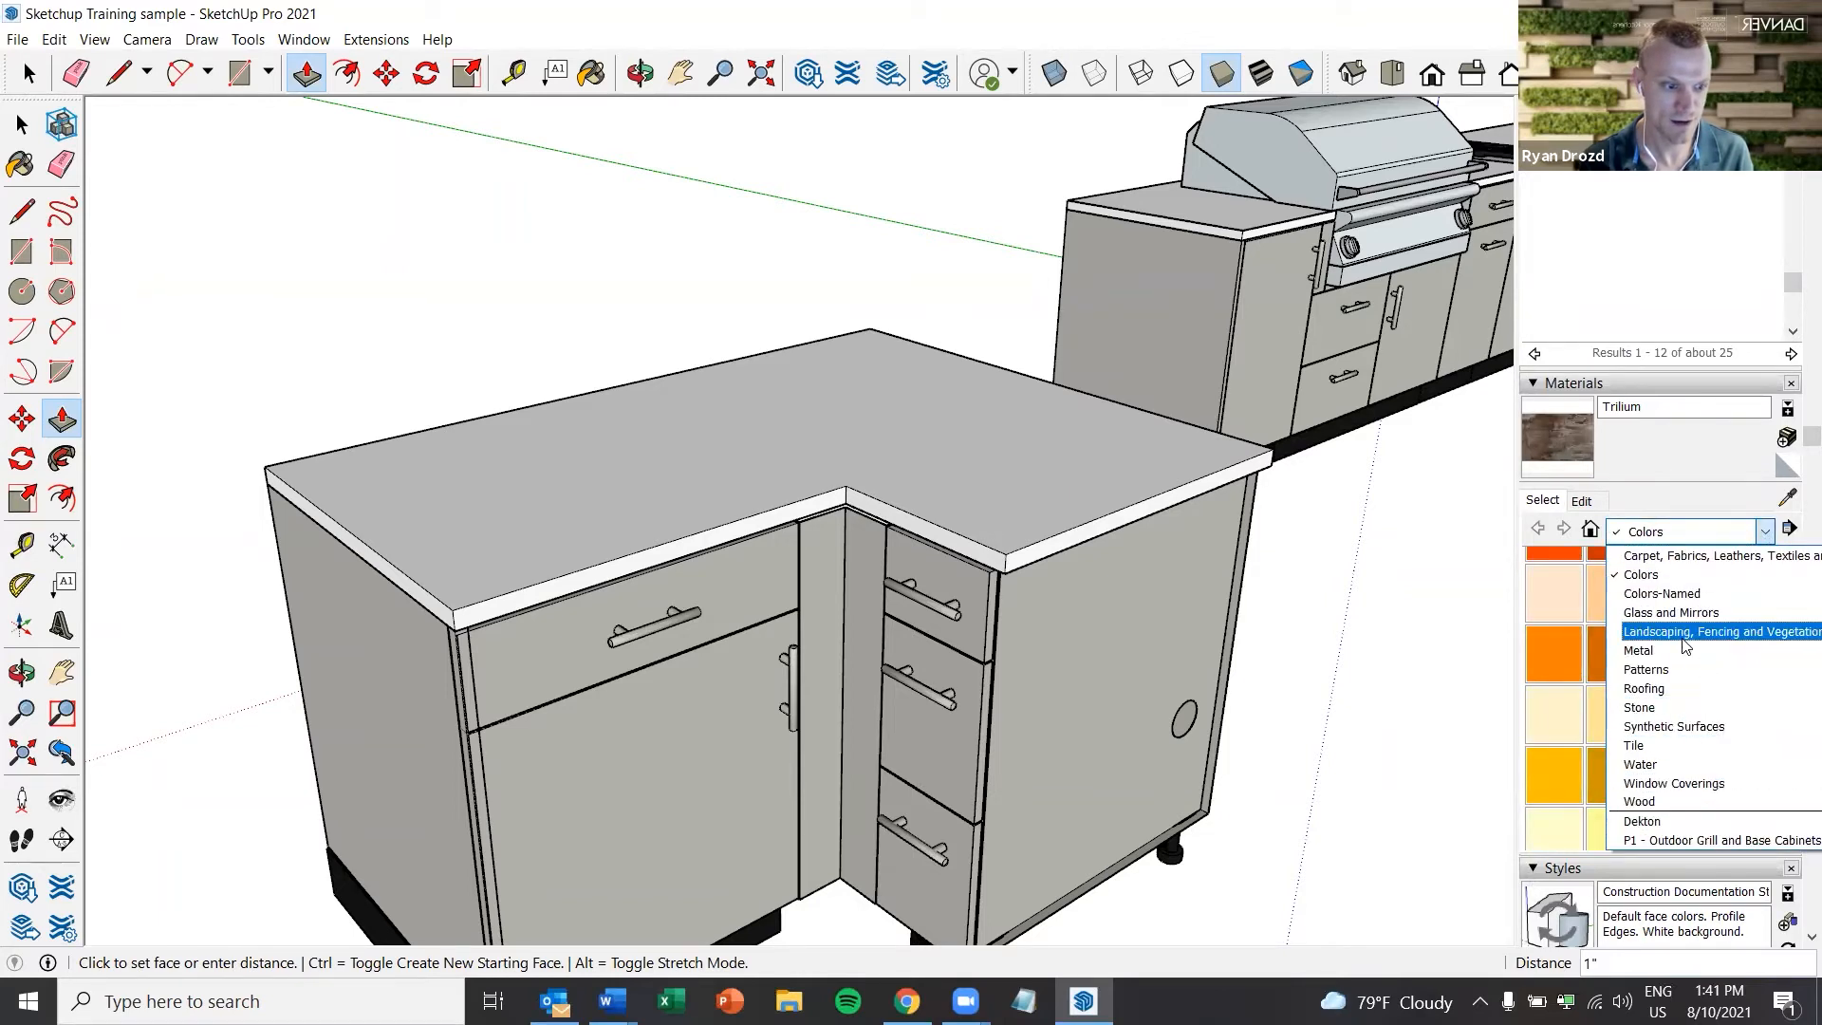
scroll(1661, 664, up, 2)
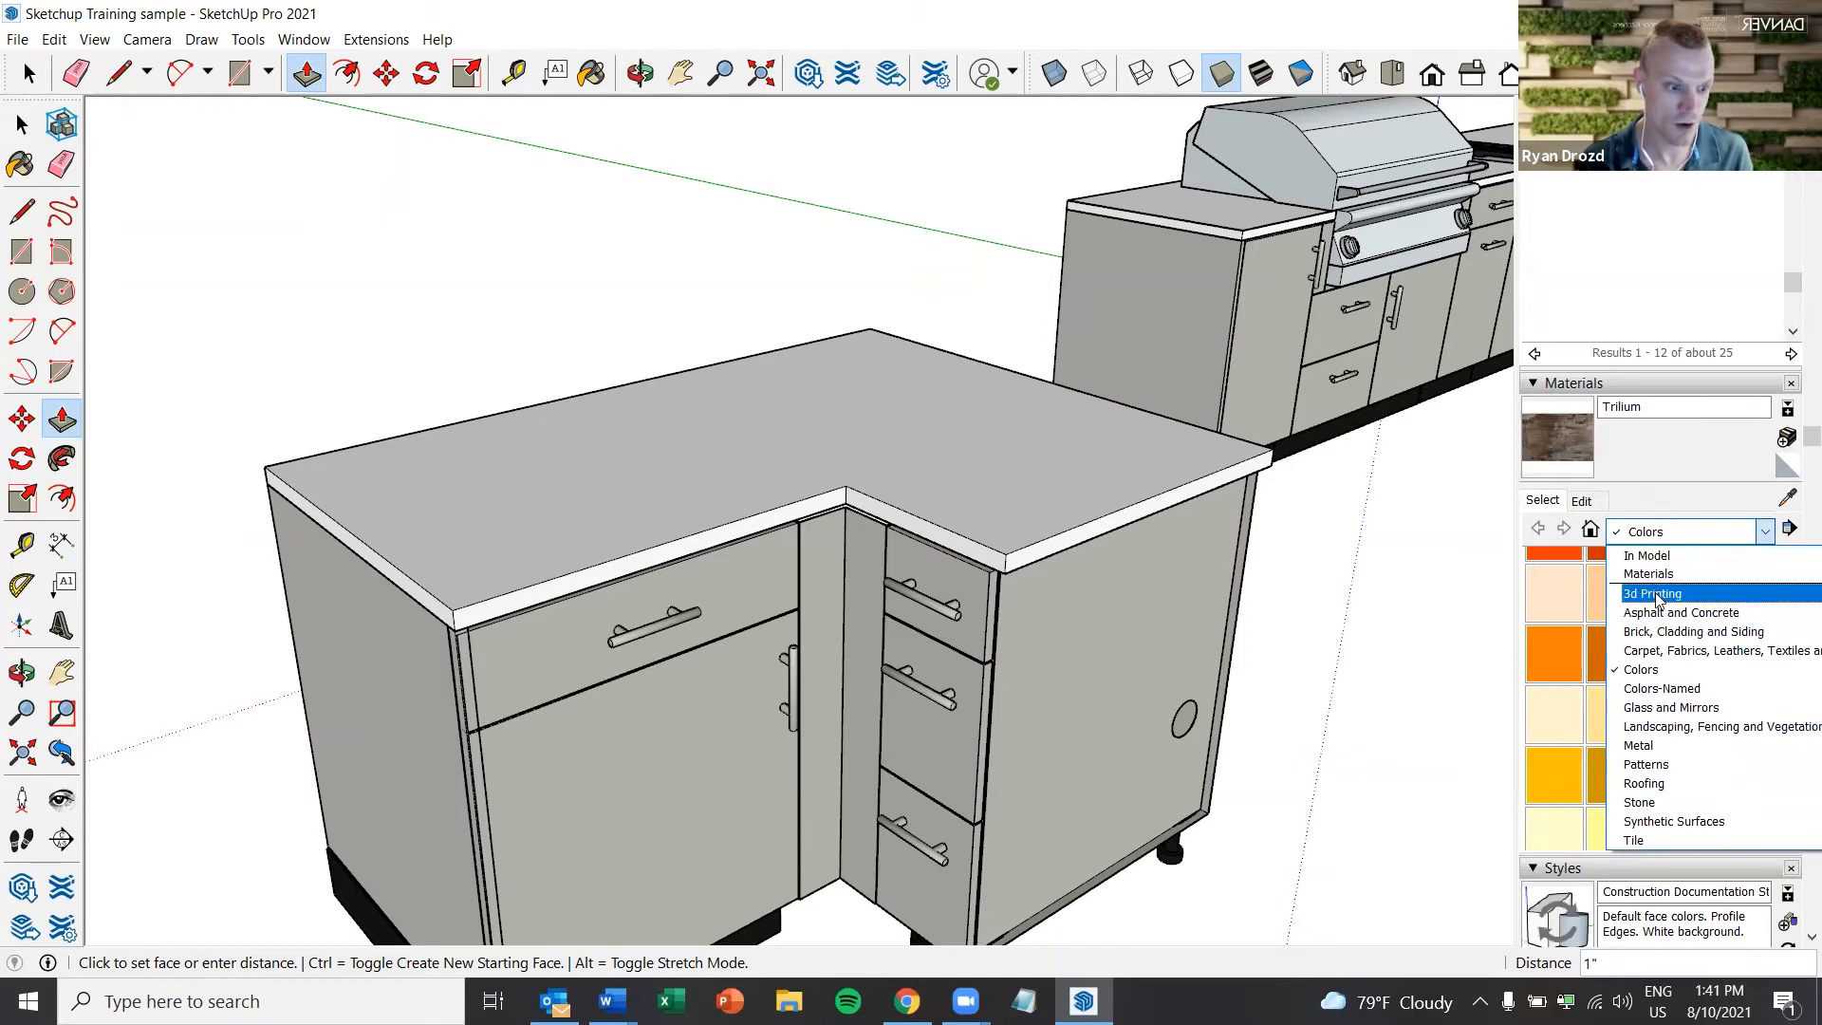
scroll(1660, 665, down, 2)
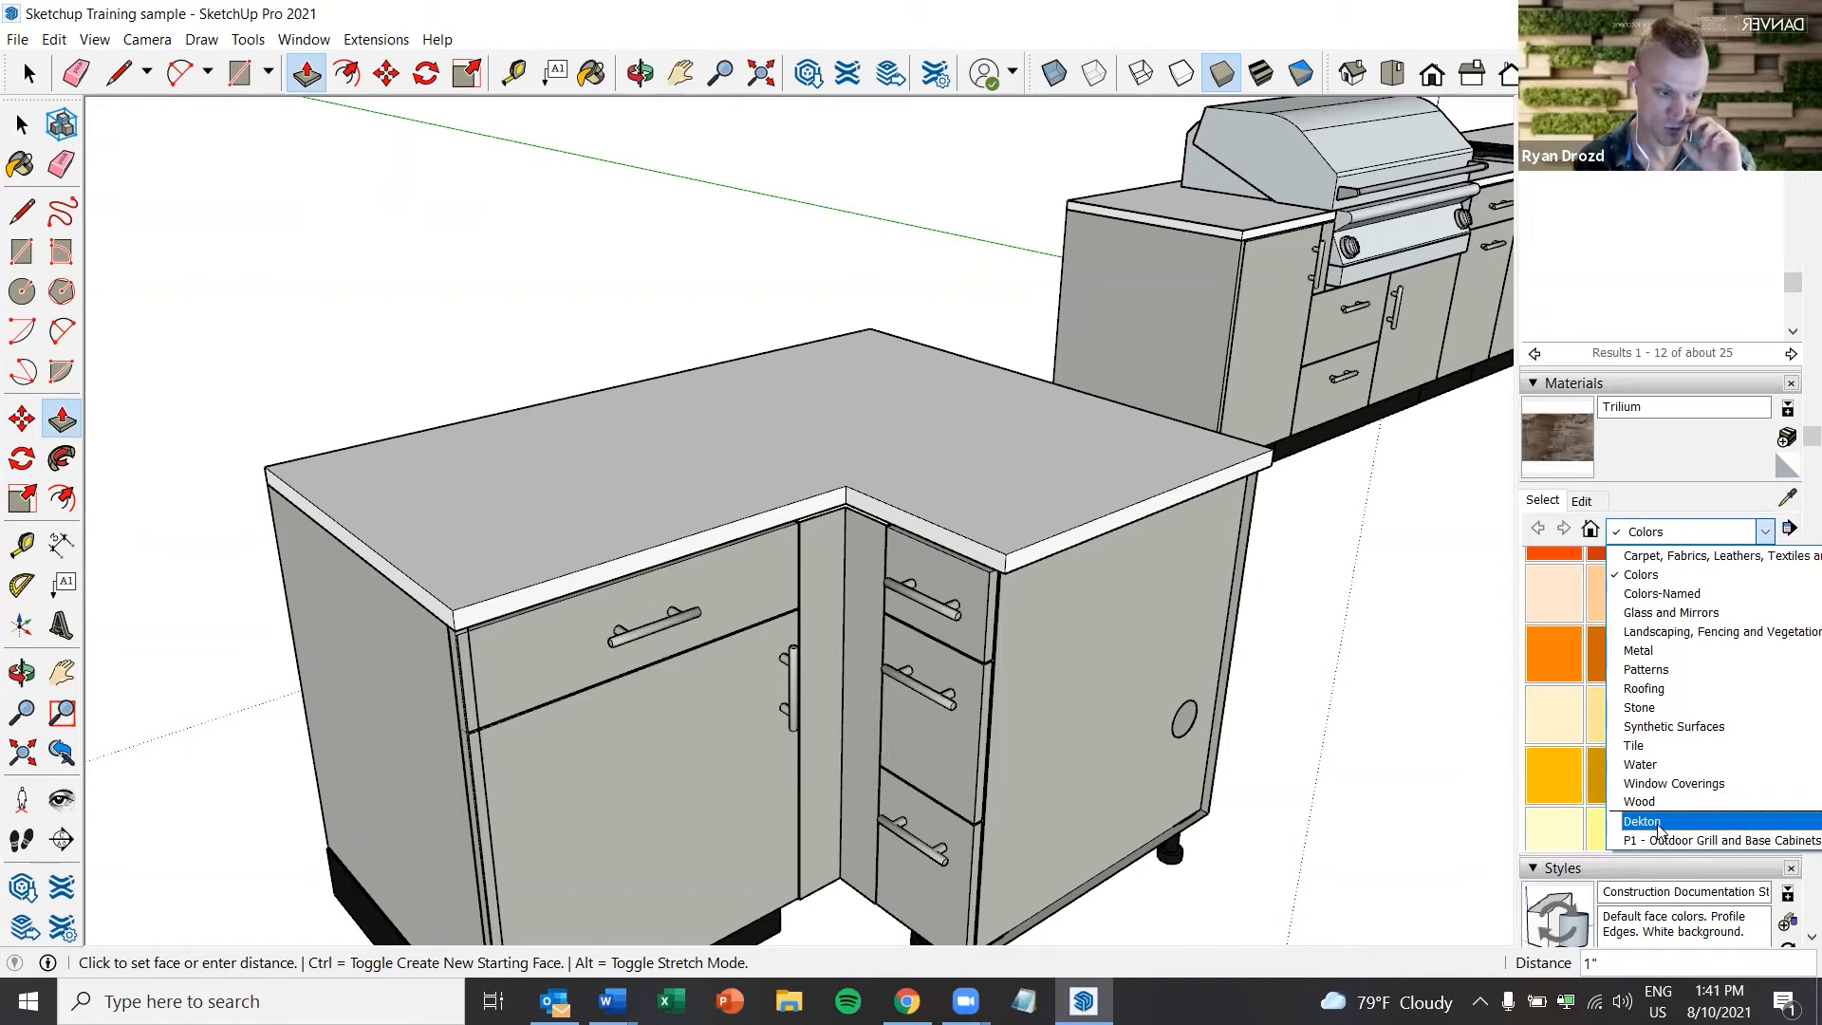
click(1659, 826)
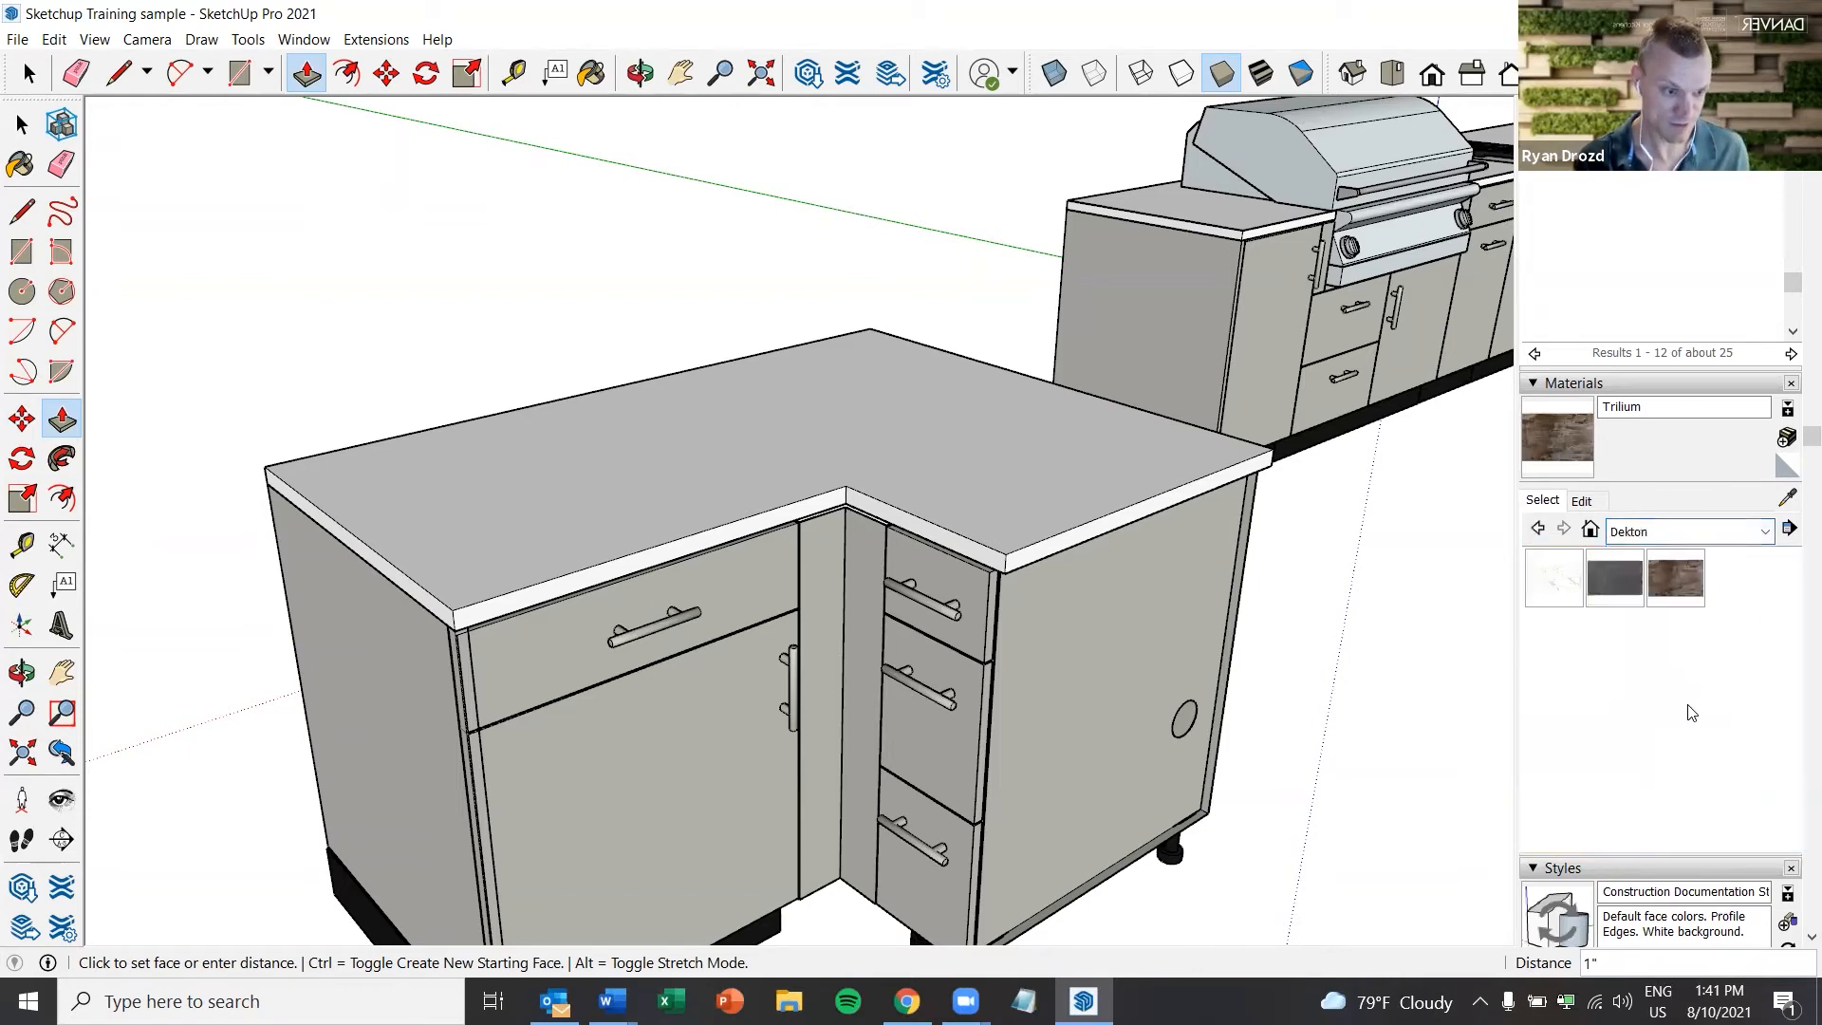
Paint the L-shaped countertop's edges and top face with the Trilium material from the Dekton collection
click(1683, 581)
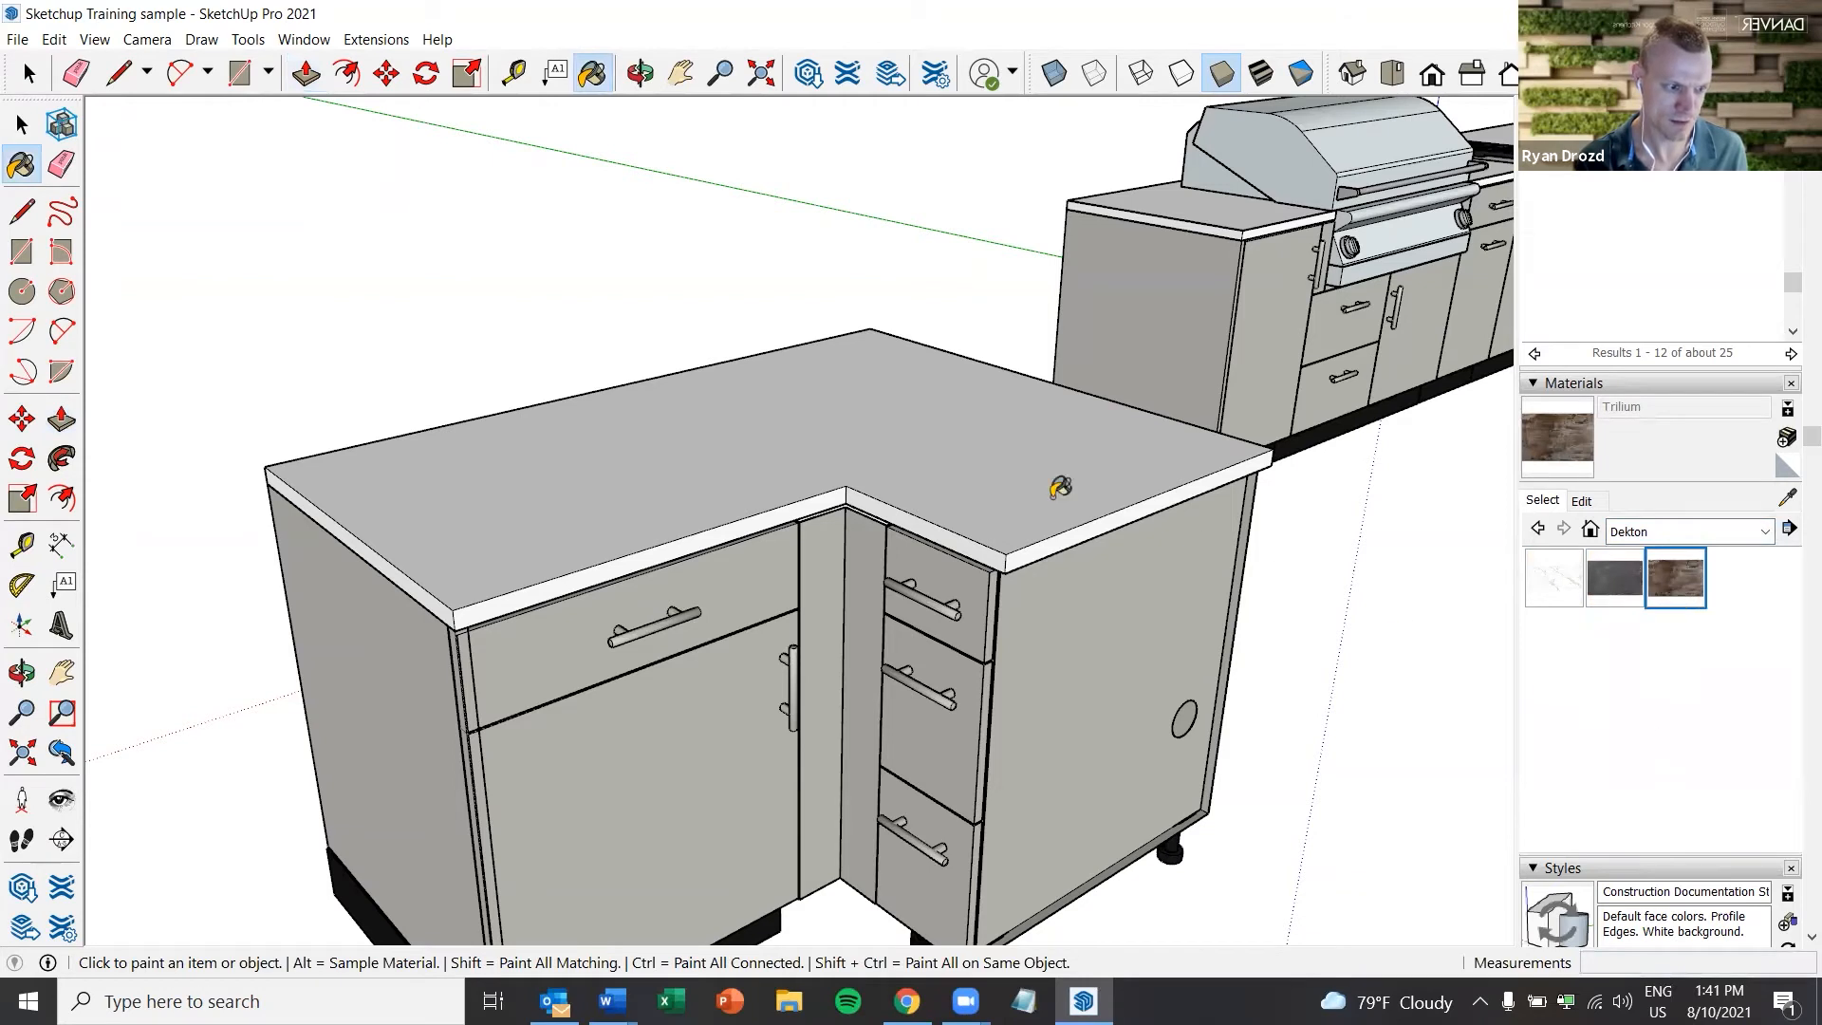
middle_drag(835, 436, 835, 449)
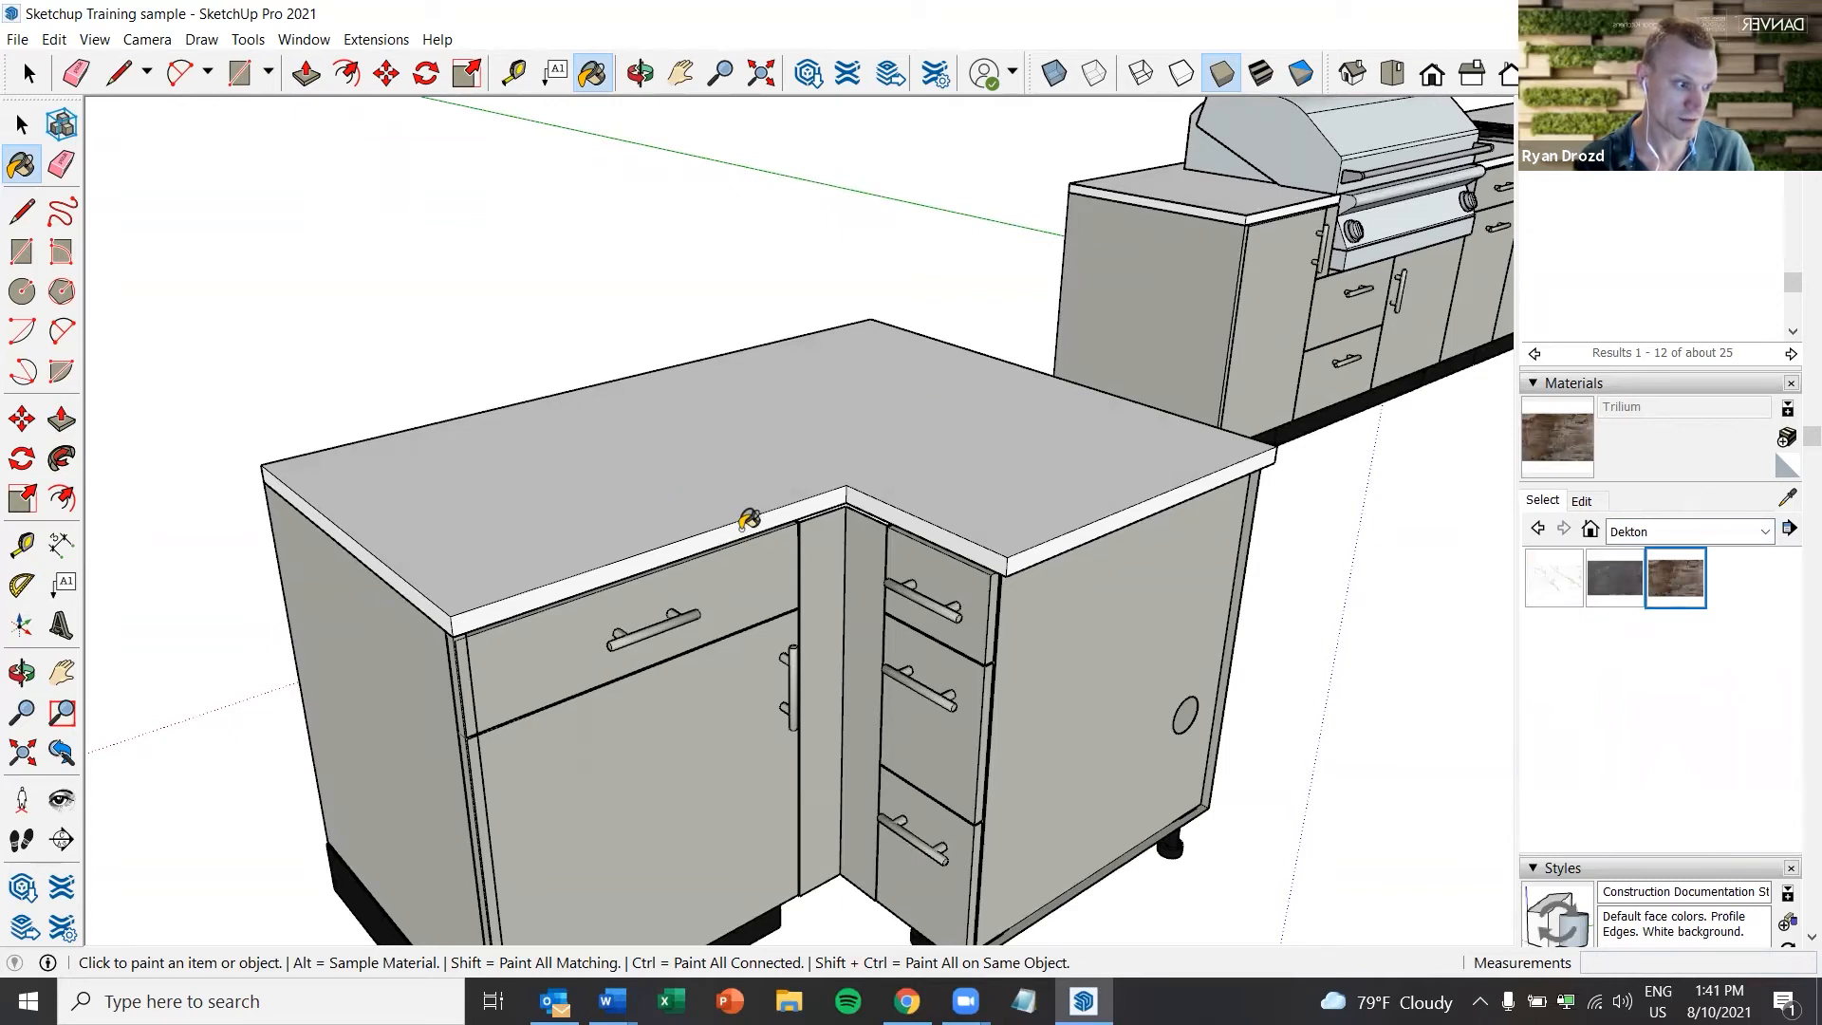
click(747, 517)
click(902, 503)
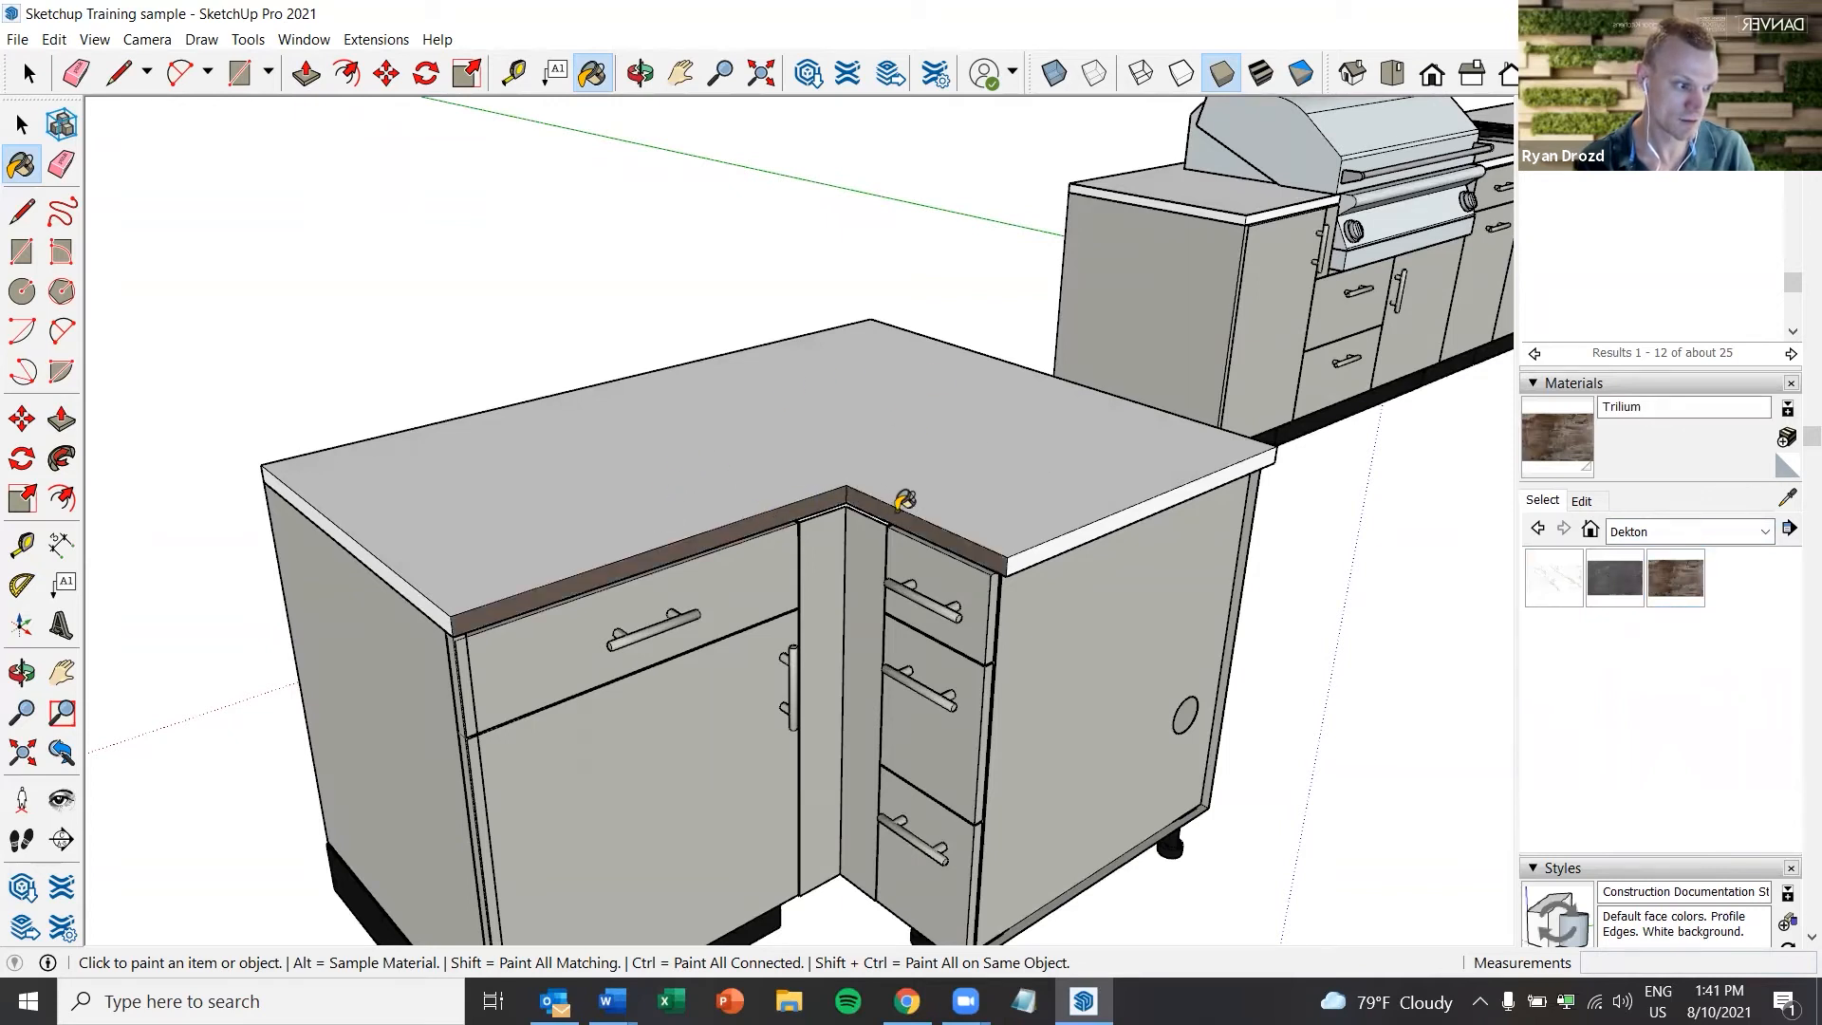
click(1053, 544)
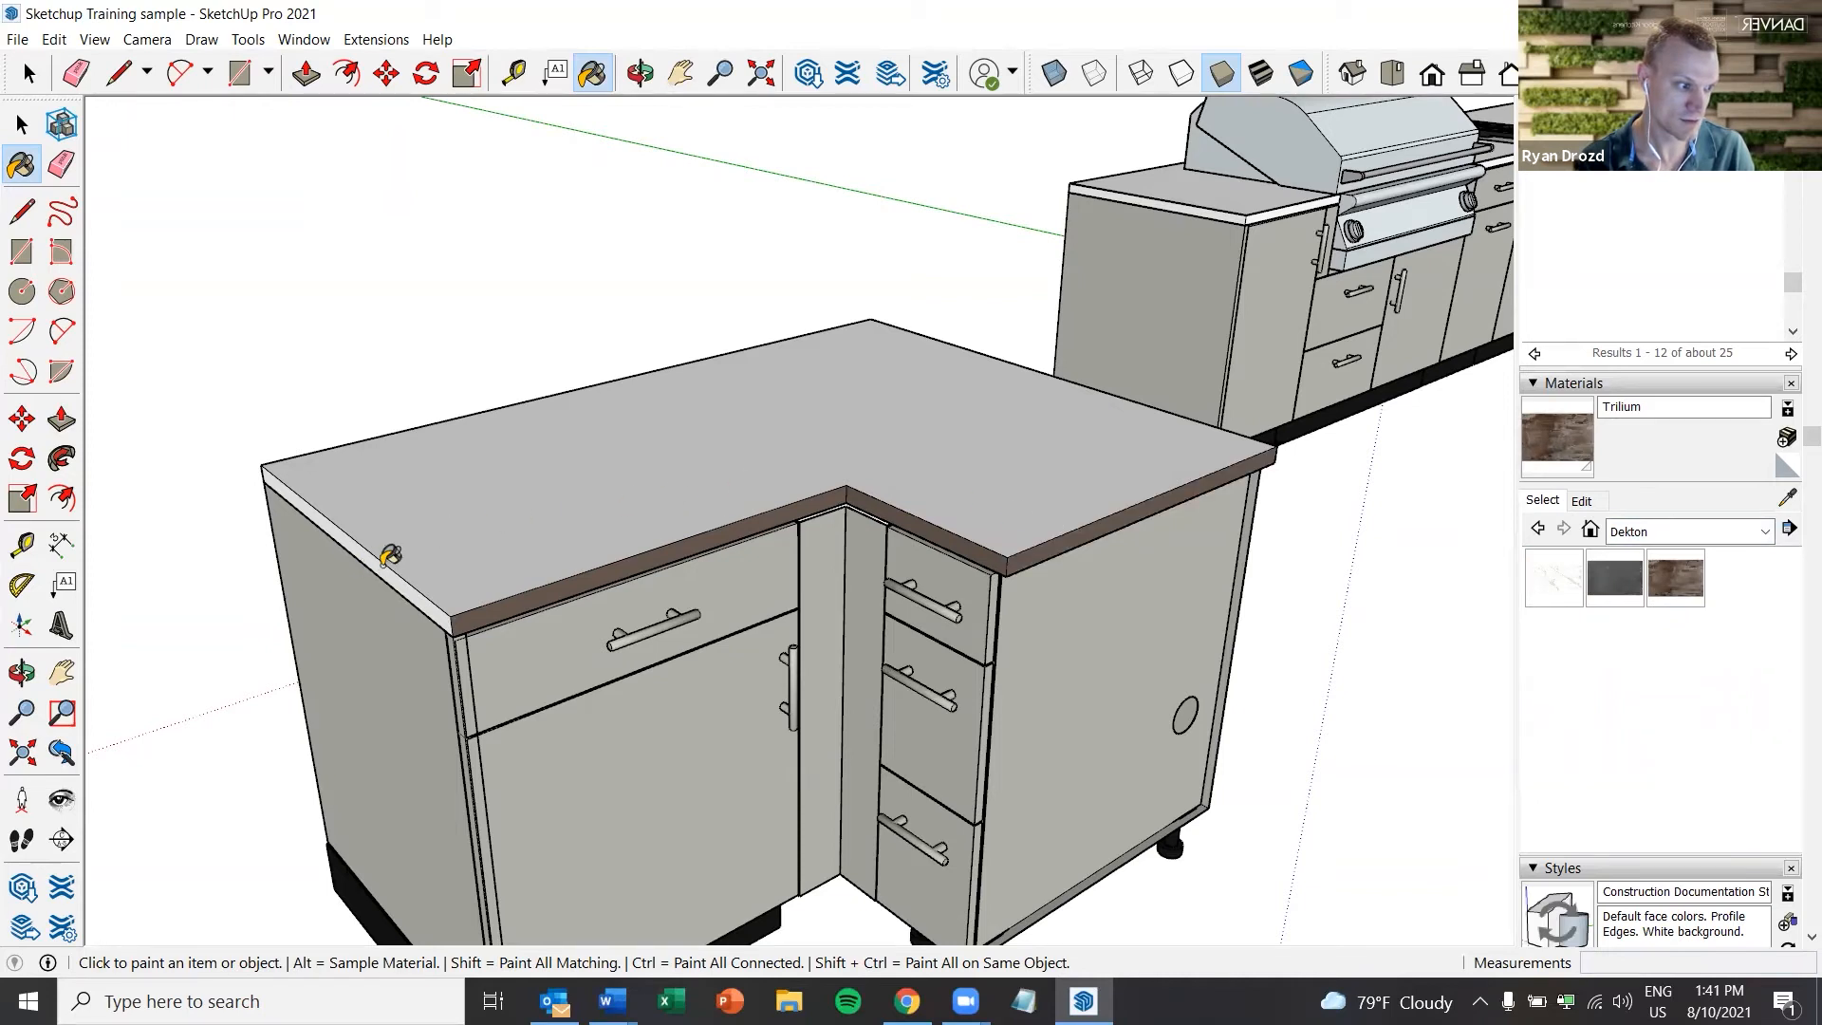
middle_drag(459, 521, 557, 516)
click(569, 516)
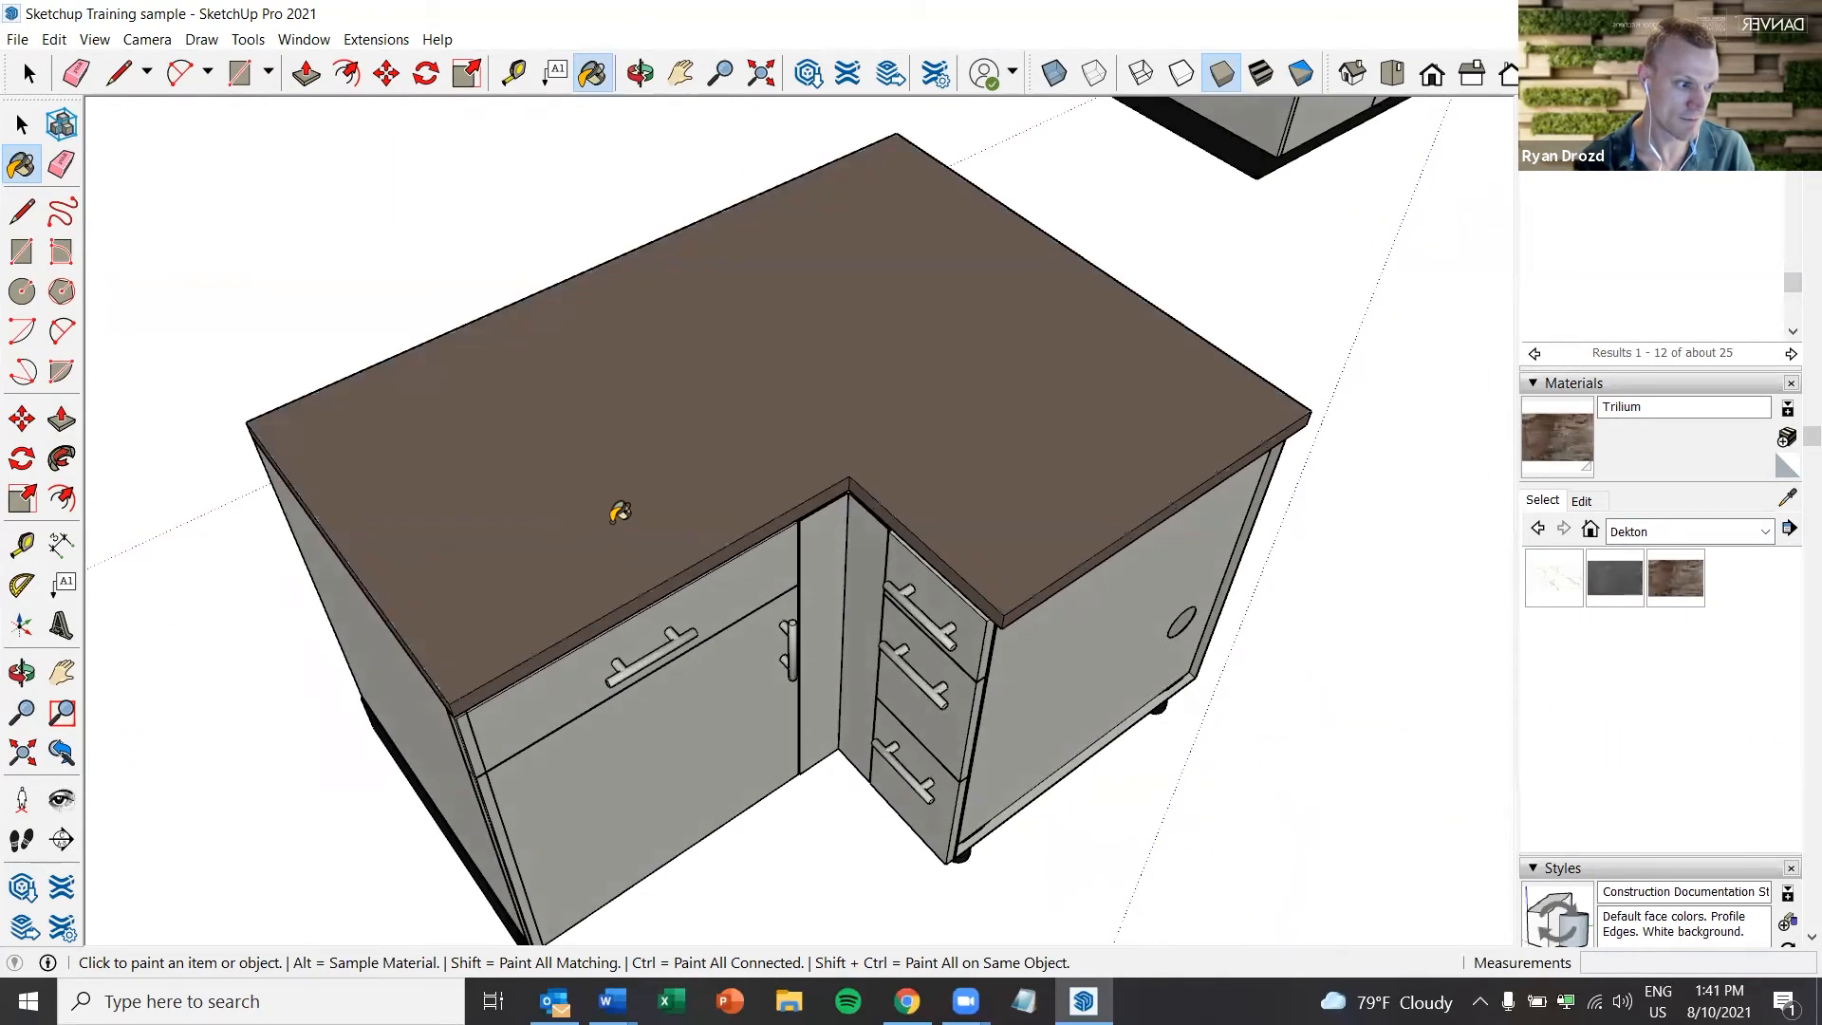
Try re-applying the Trilium material to the countertop's top face
click(1674, 576)
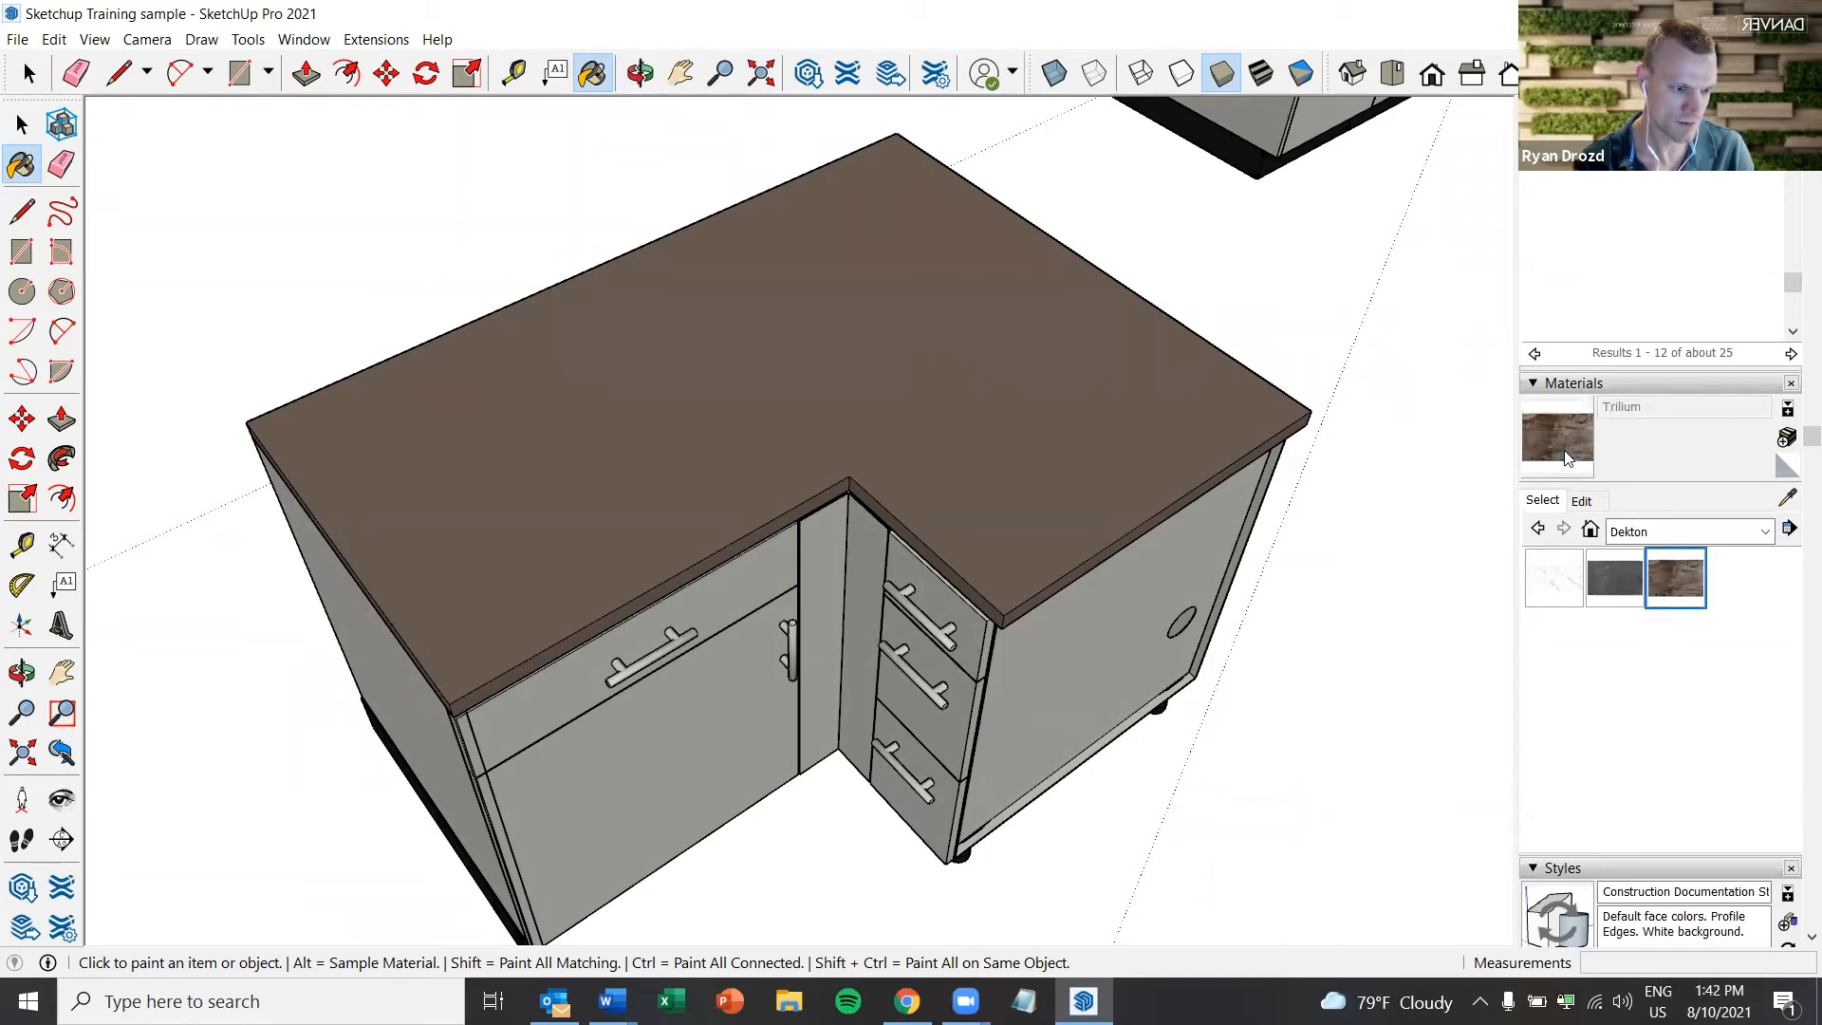
click(1091, 439)
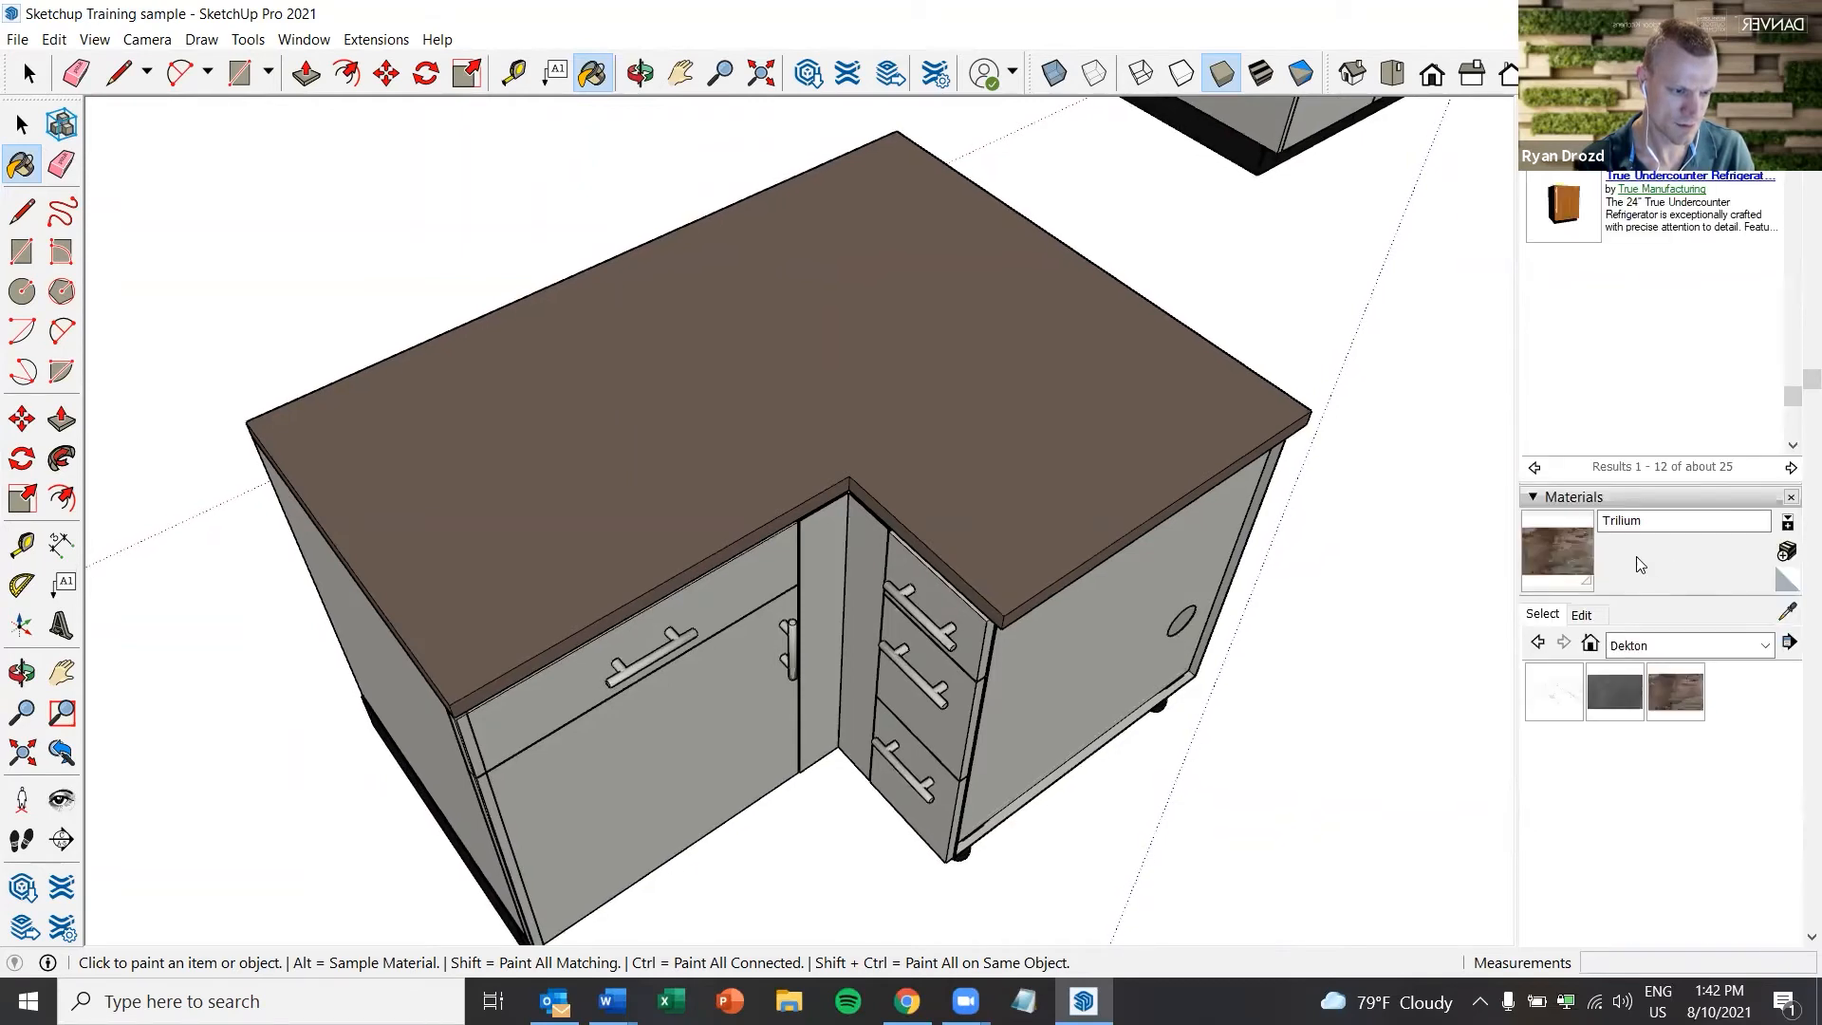
click(1787, 612)
click(1671, 702)
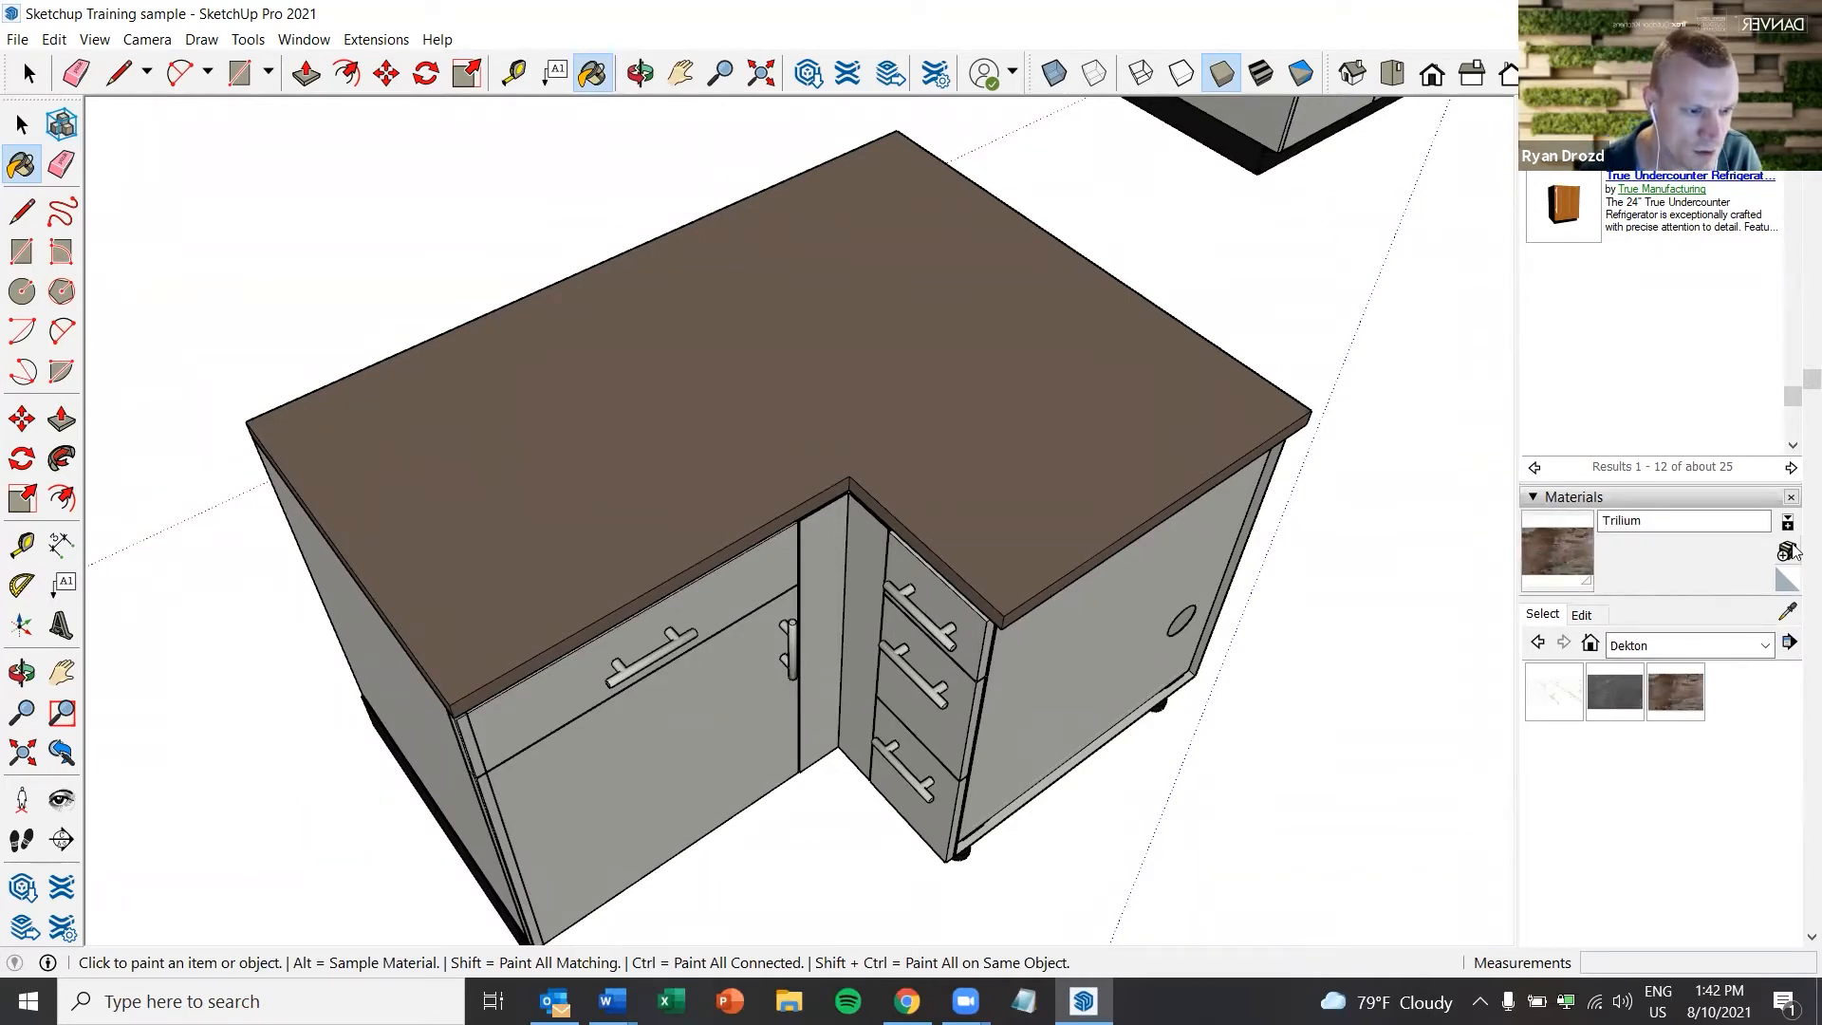
click(1788, 613)
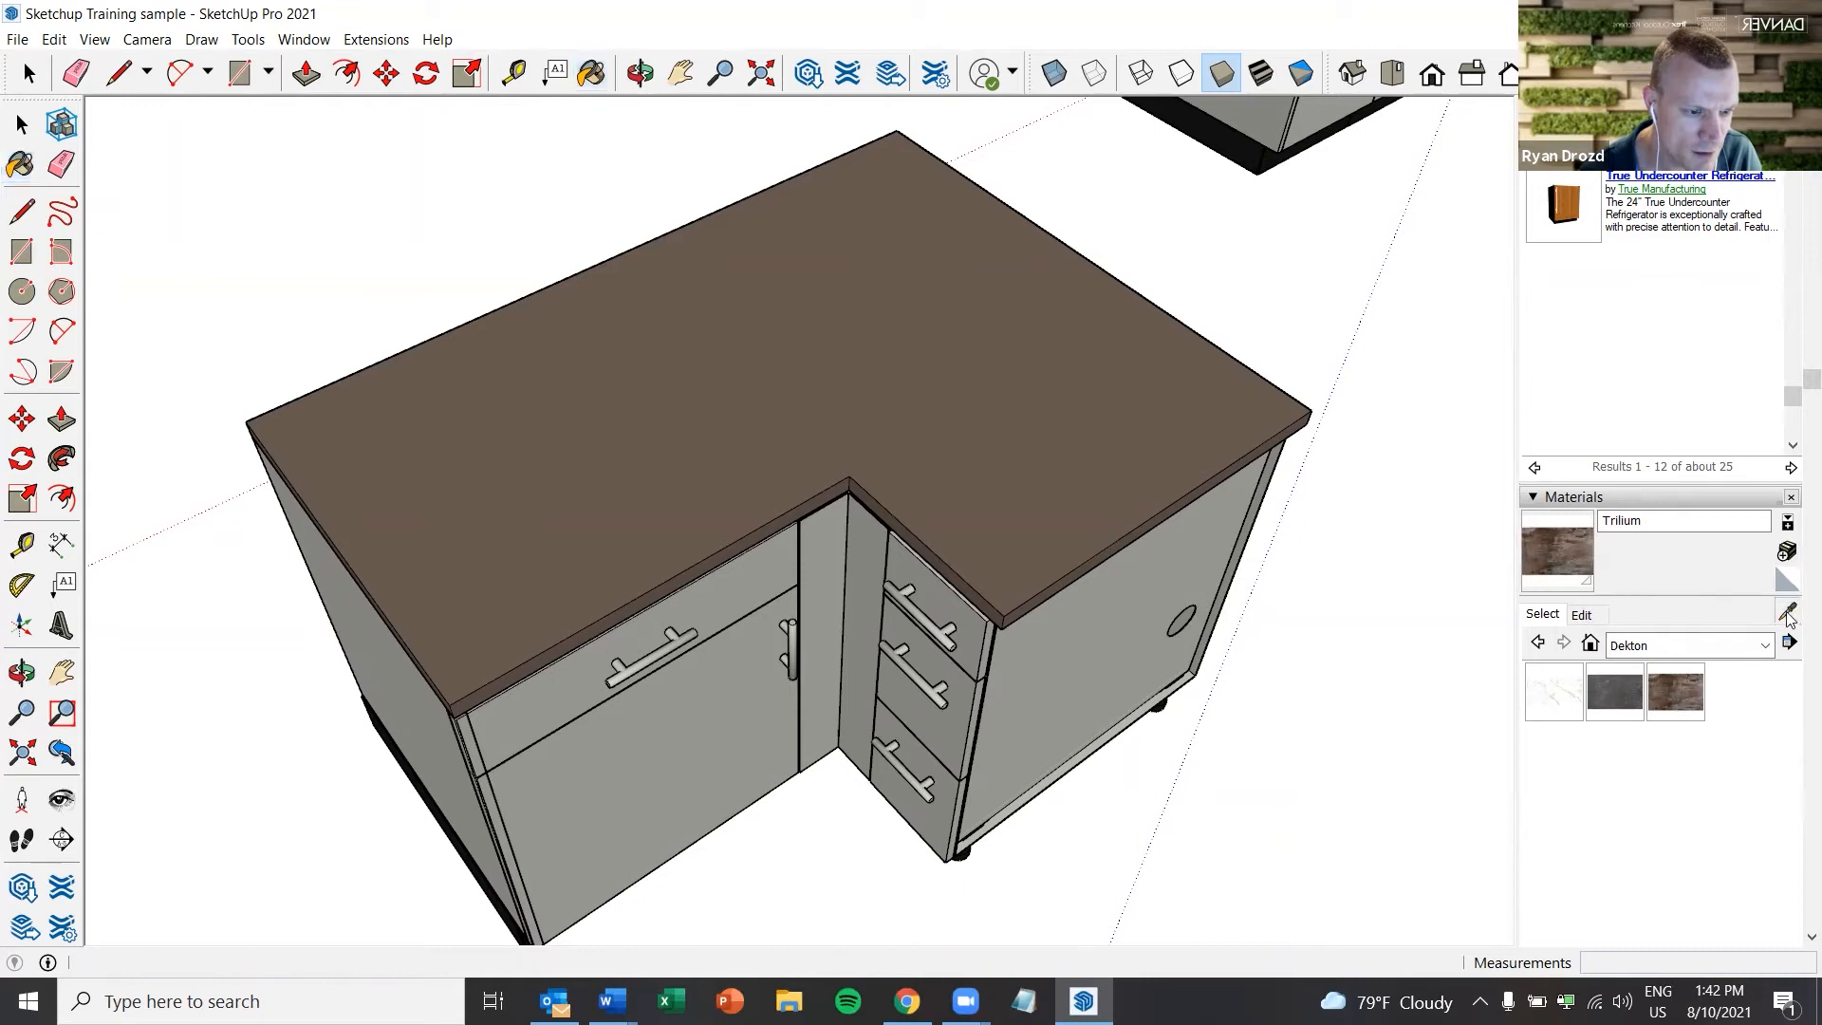
click(1674, 686)
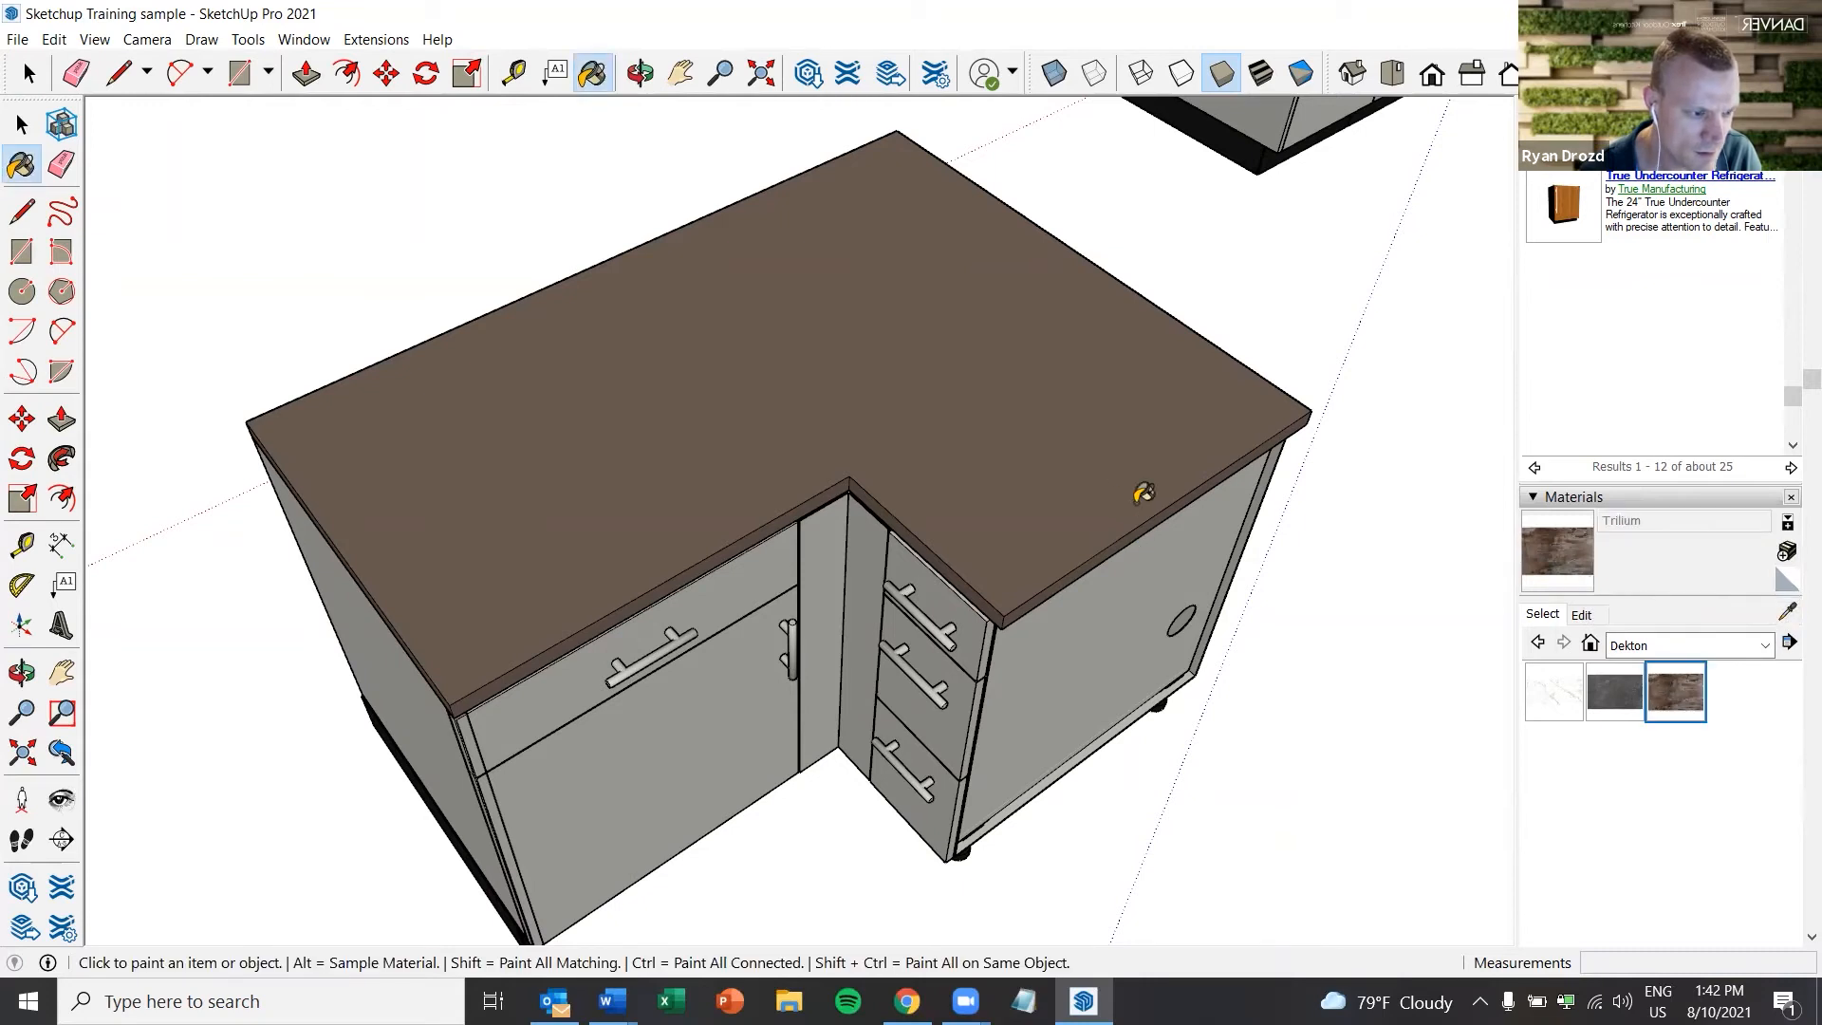
middle_drag(1028, 497, 642, 525)
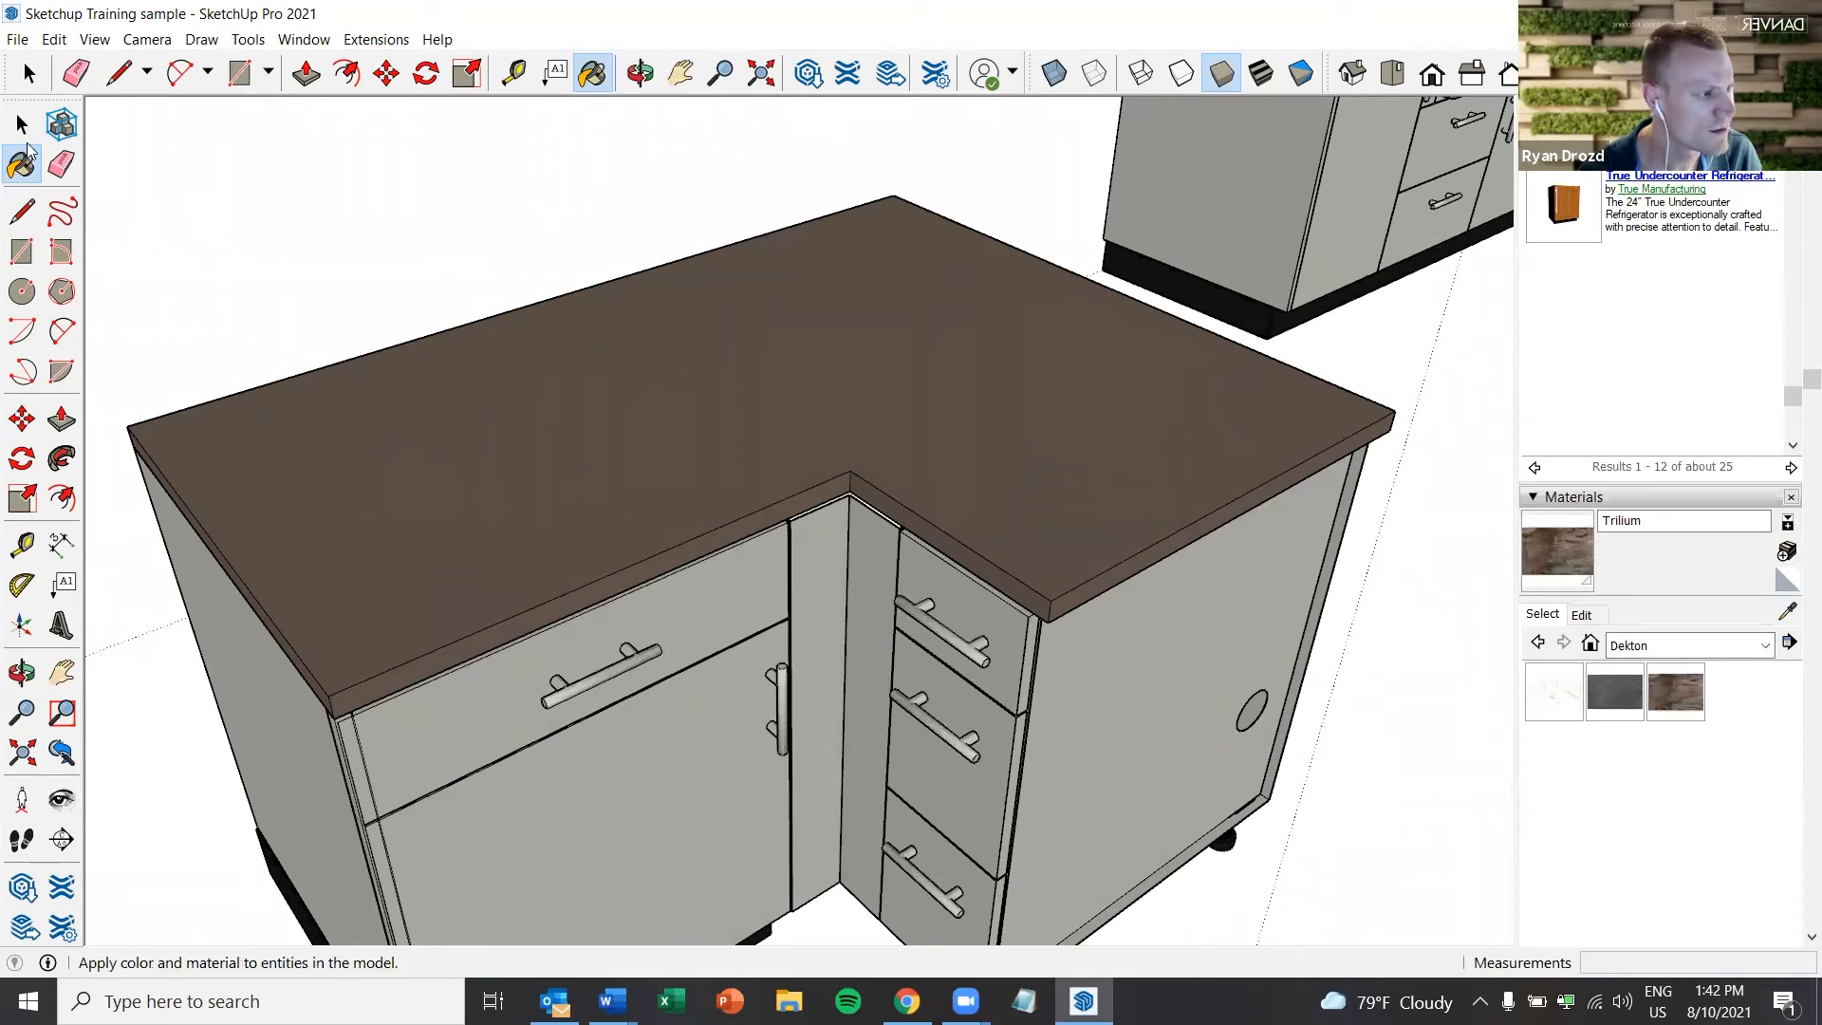
Paint the countertop's top face with the Laos material from the Dekton collection
click(22, 125)
click(1613, 692)
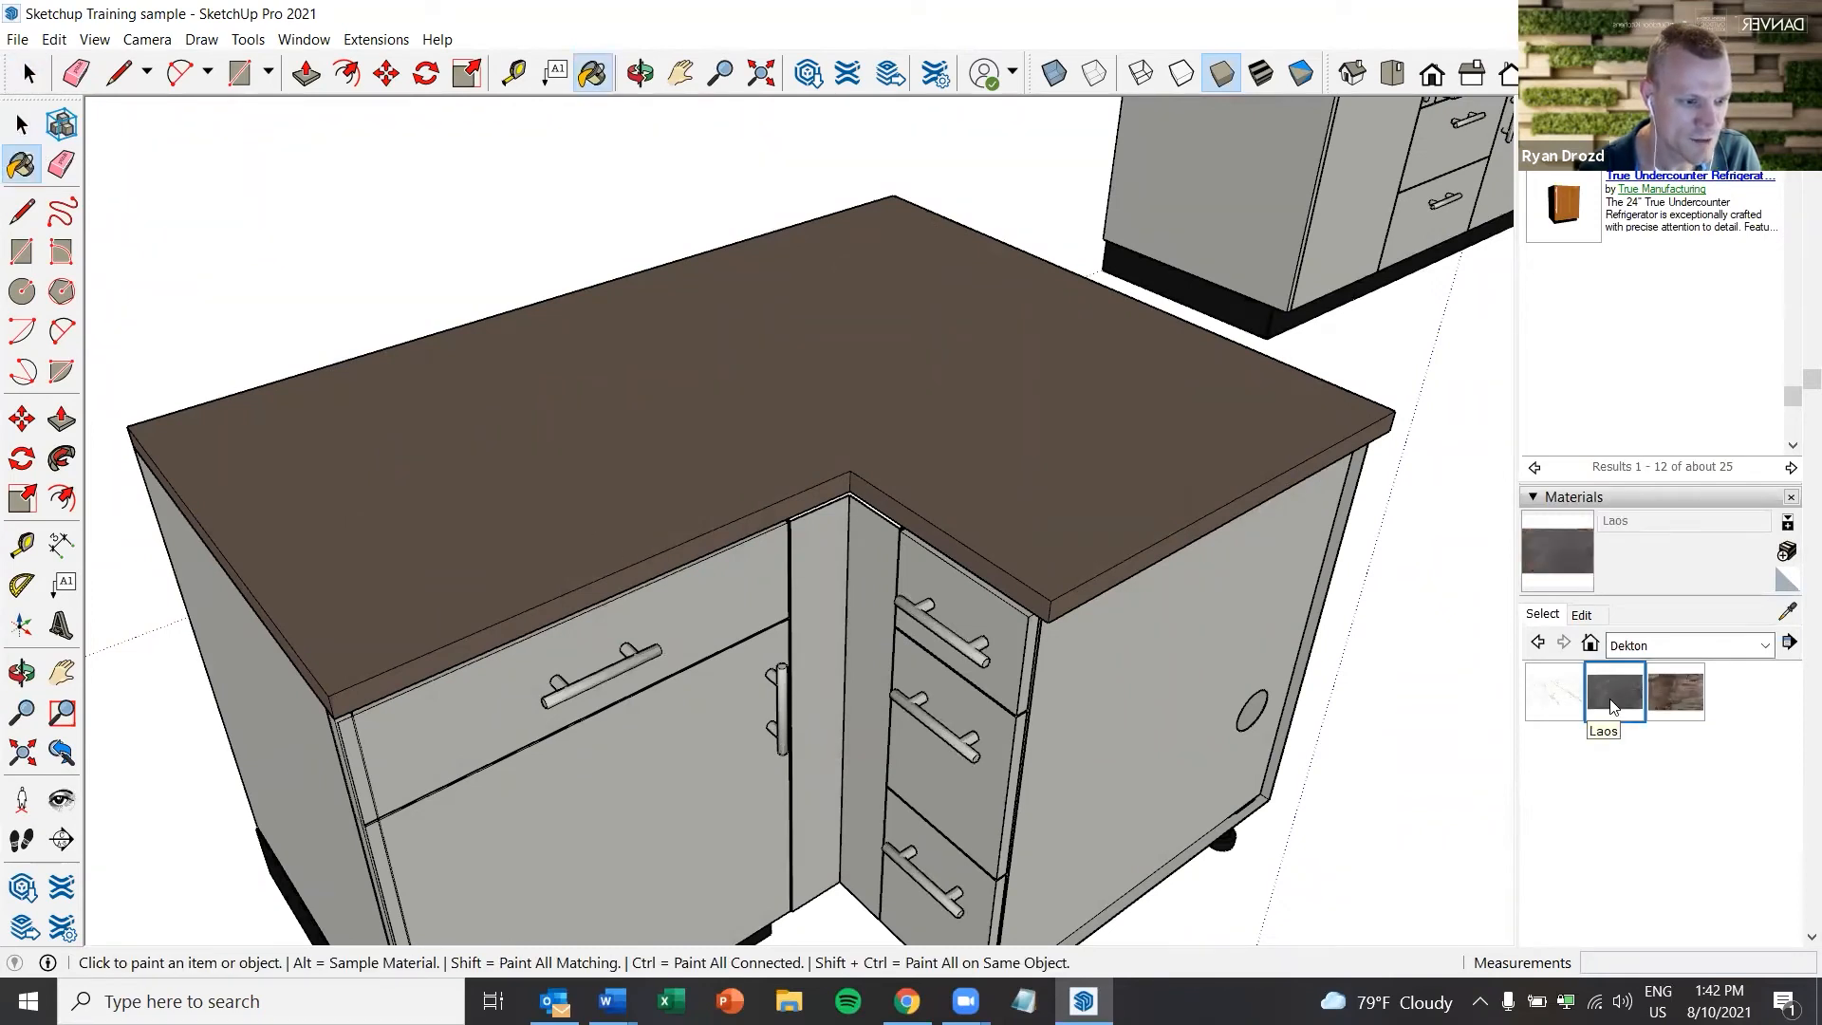
click(1130, 439)
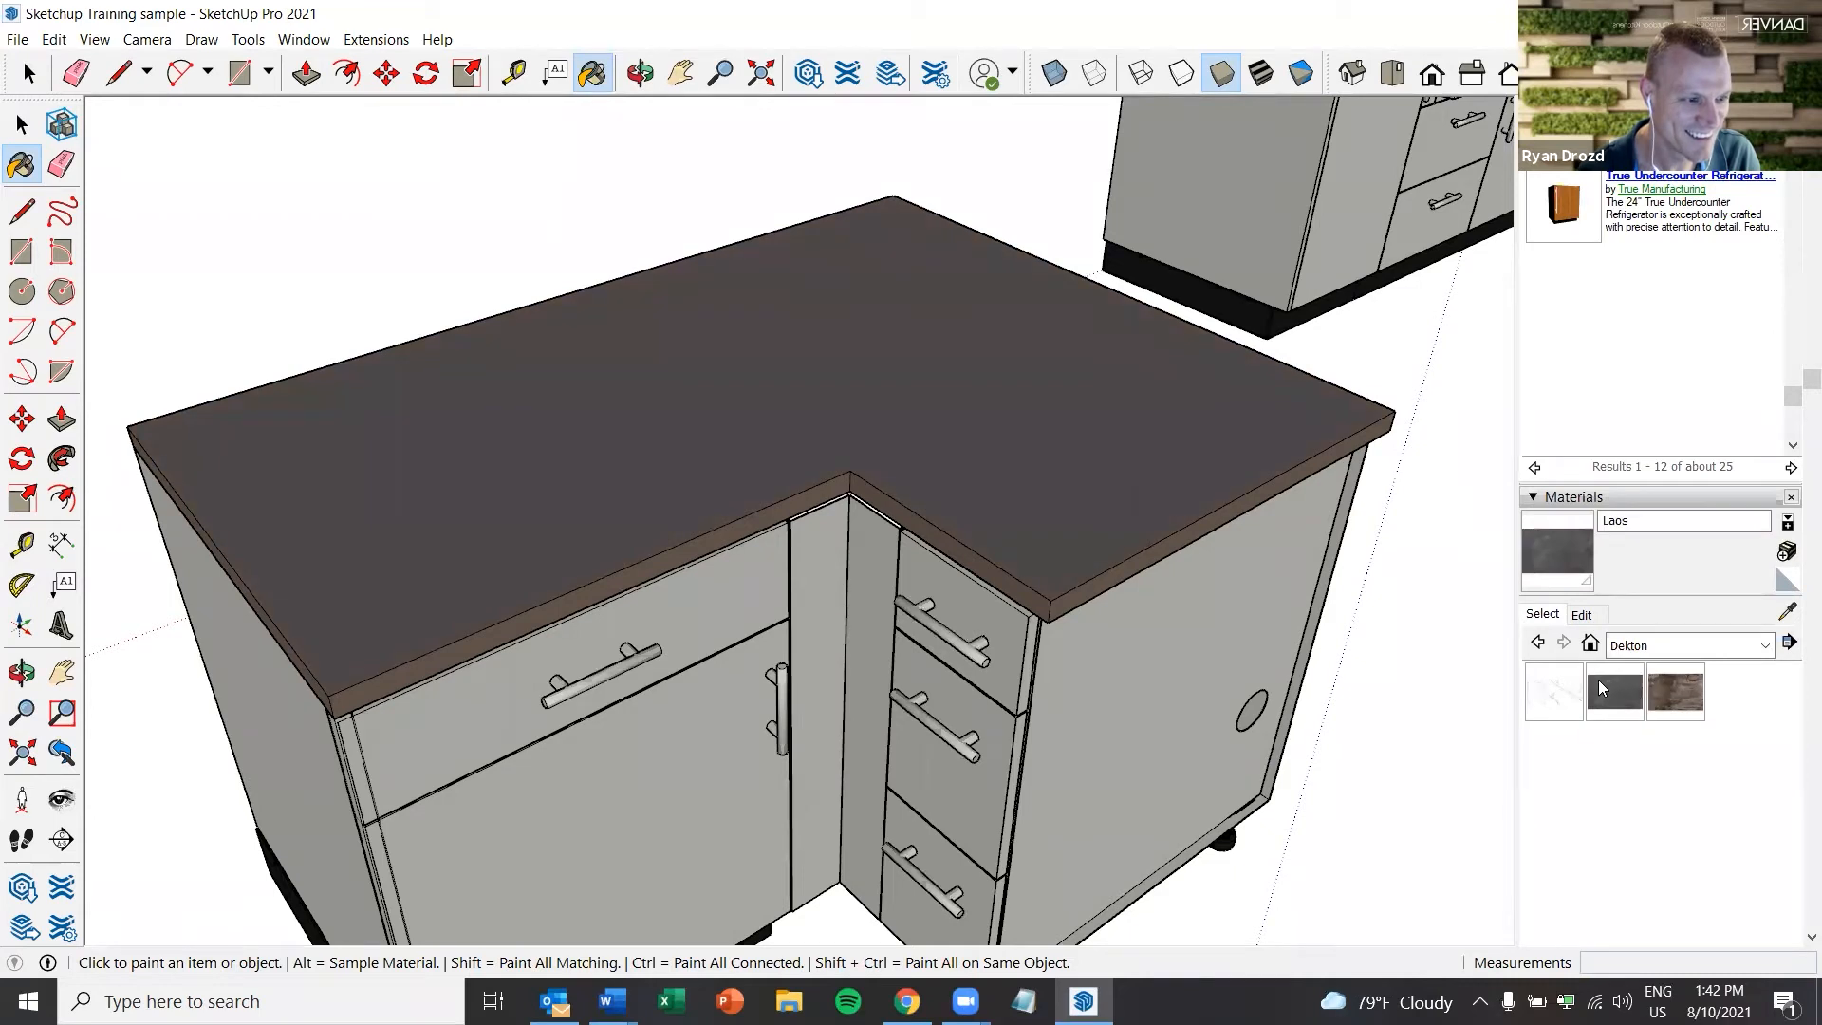
Repaint the countertop's top face with Dekton's Trilium material to match the edges
click(1671, 706)
right_click(1685, 703)
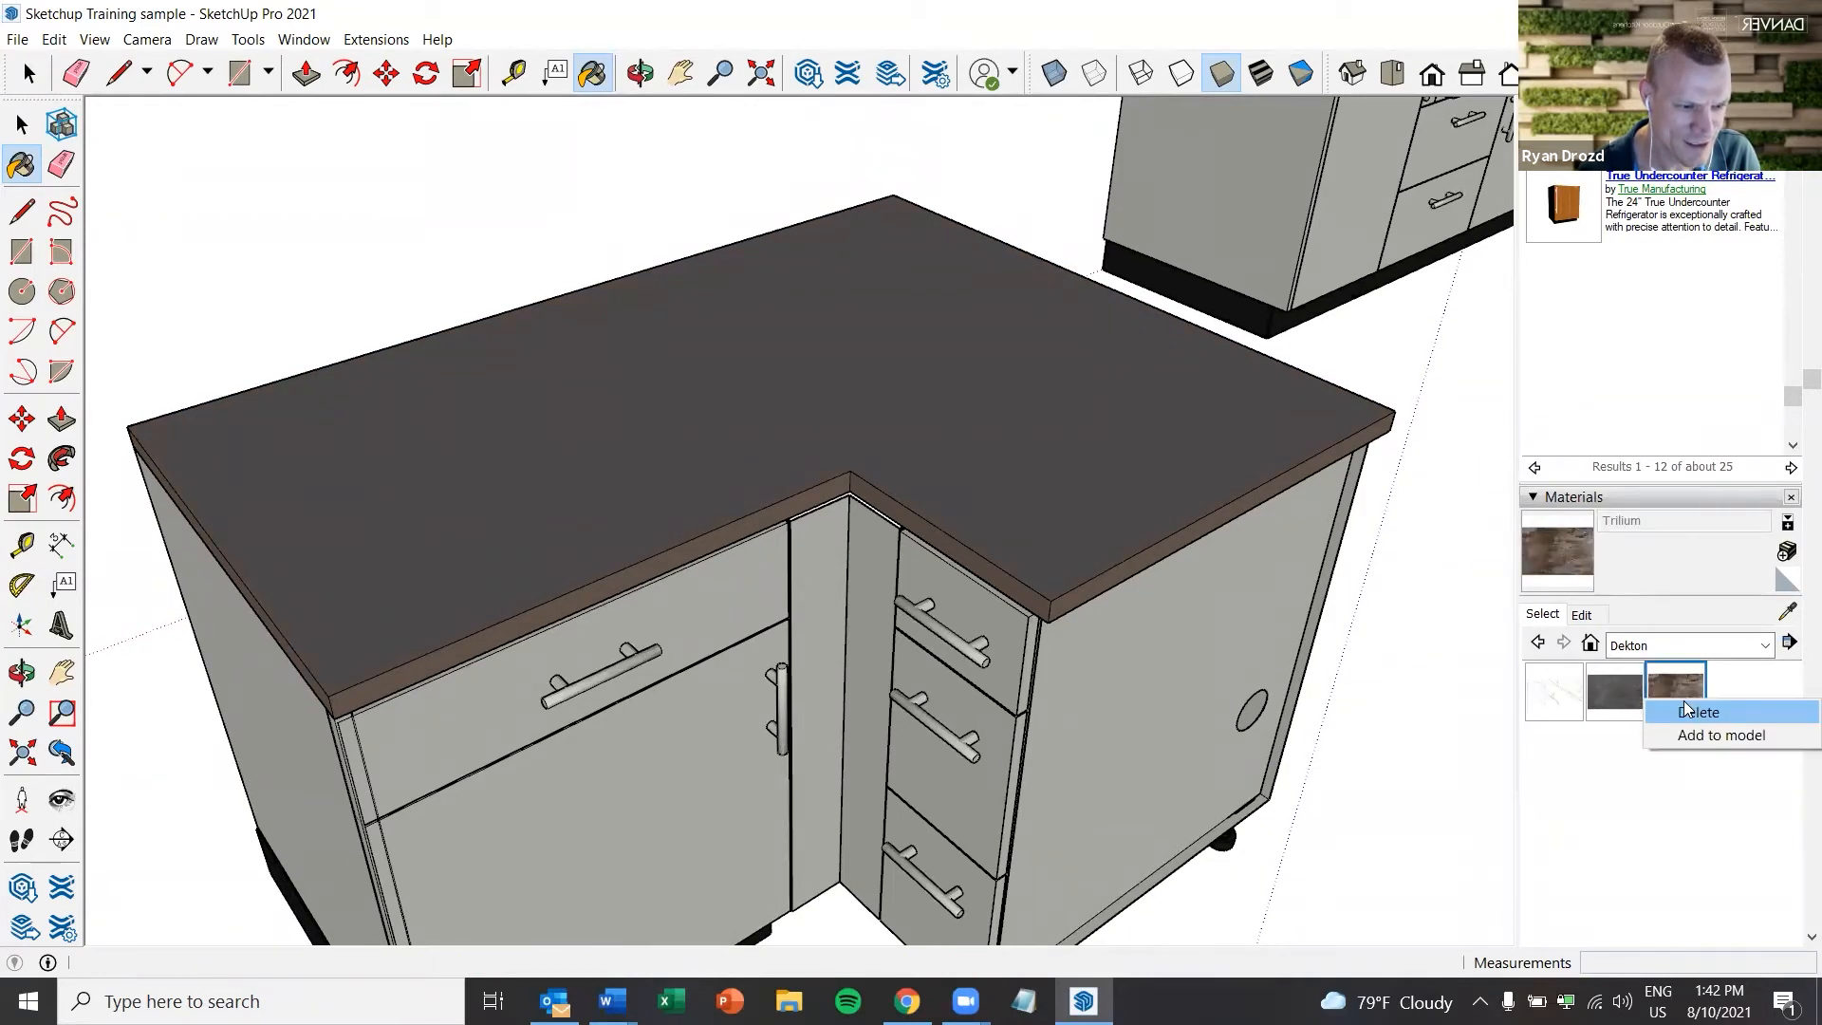
click(1788, 581)
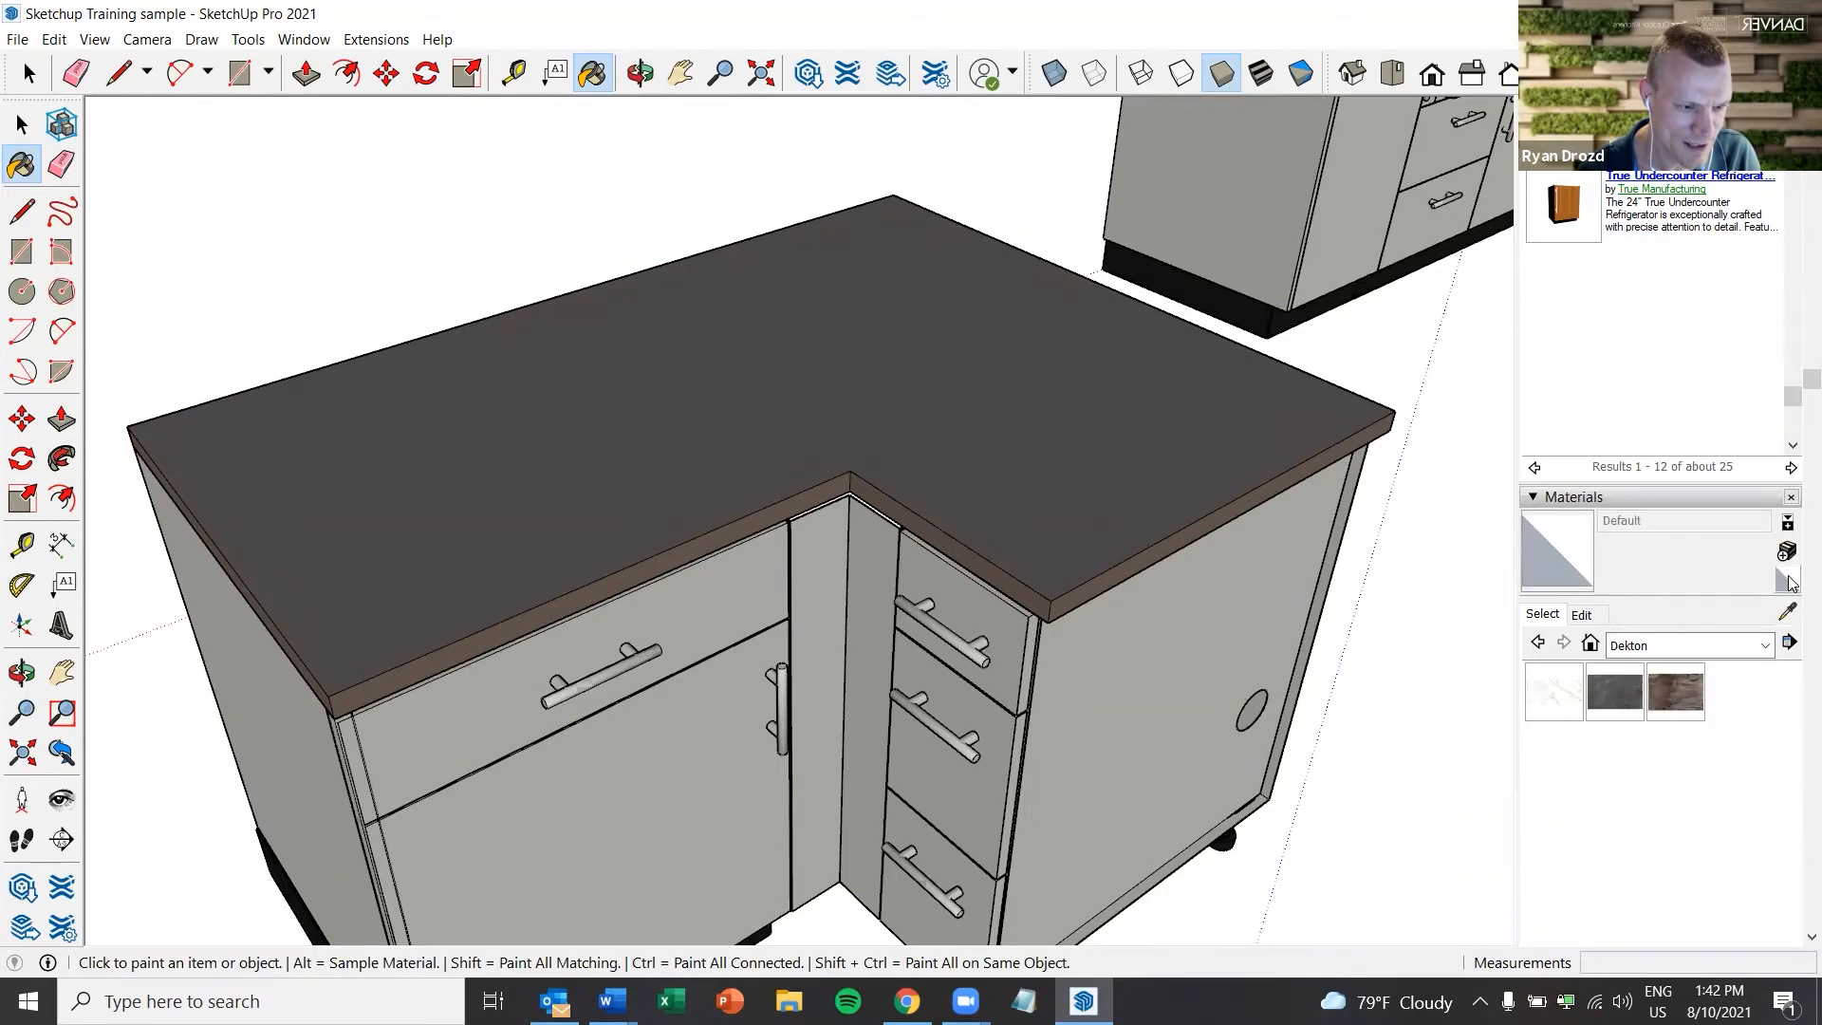
click(1677, 700)
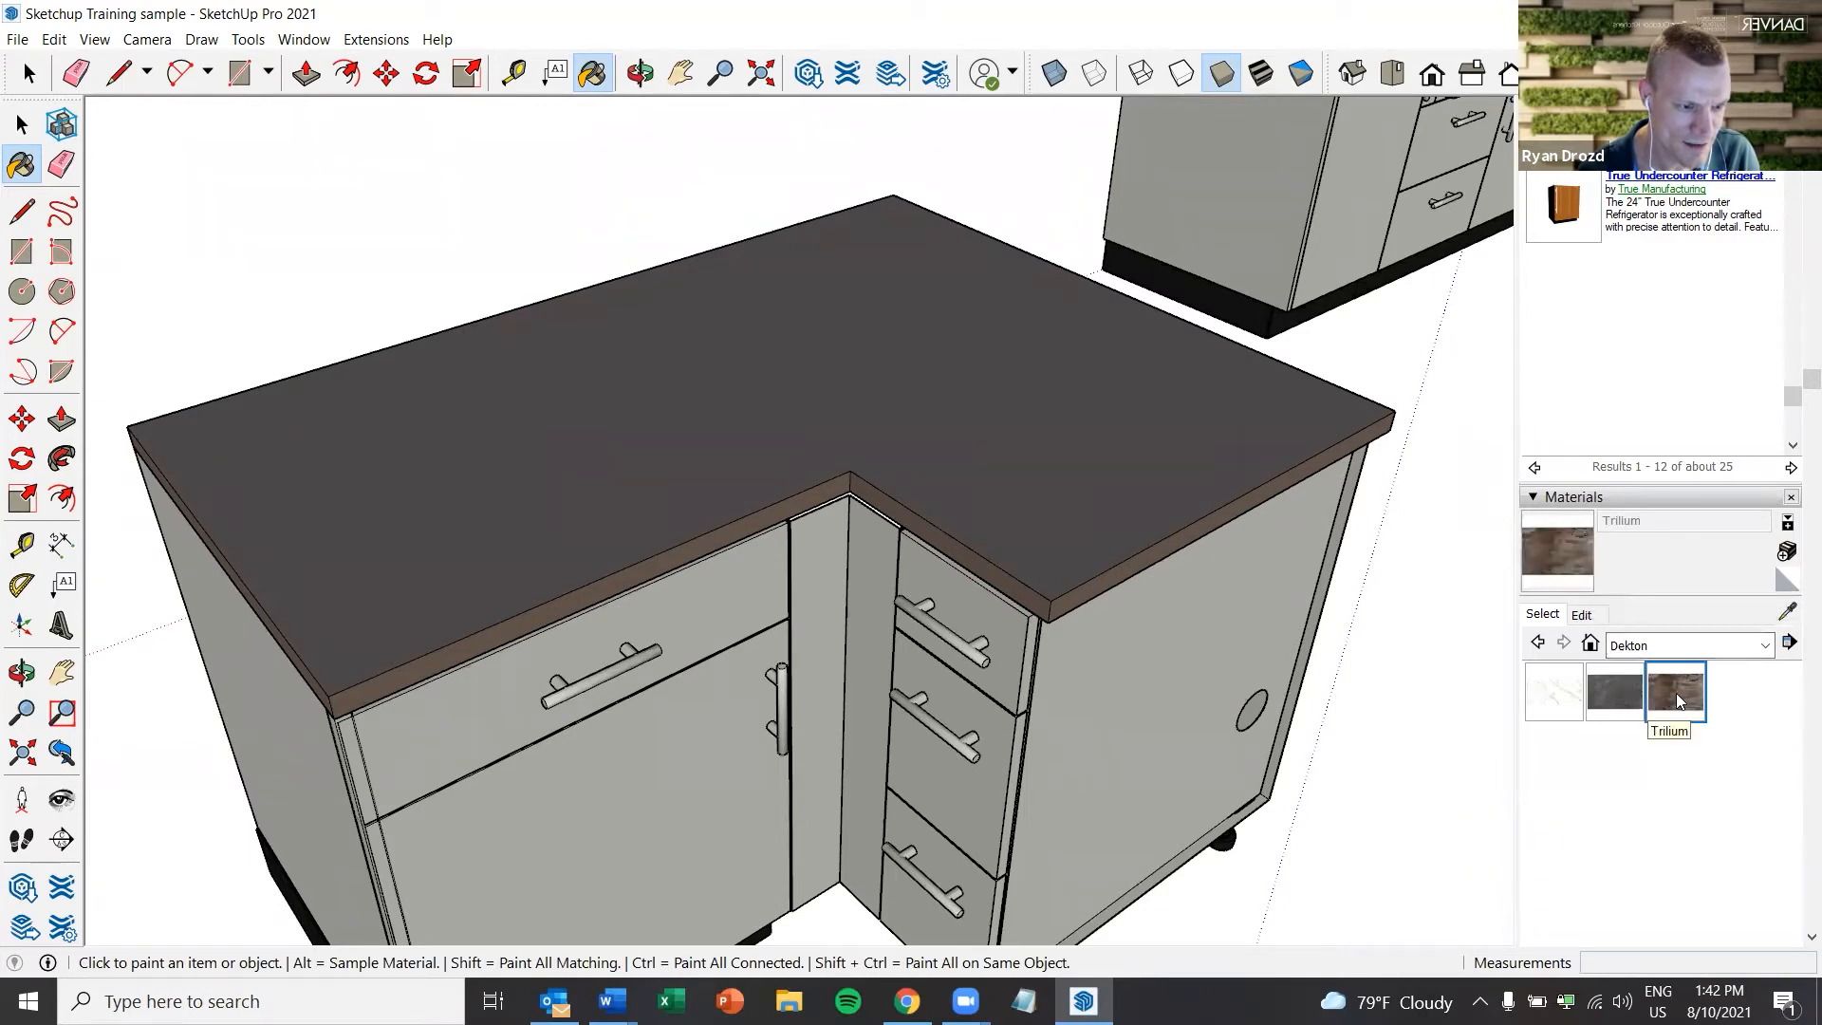
click(1687, 646)
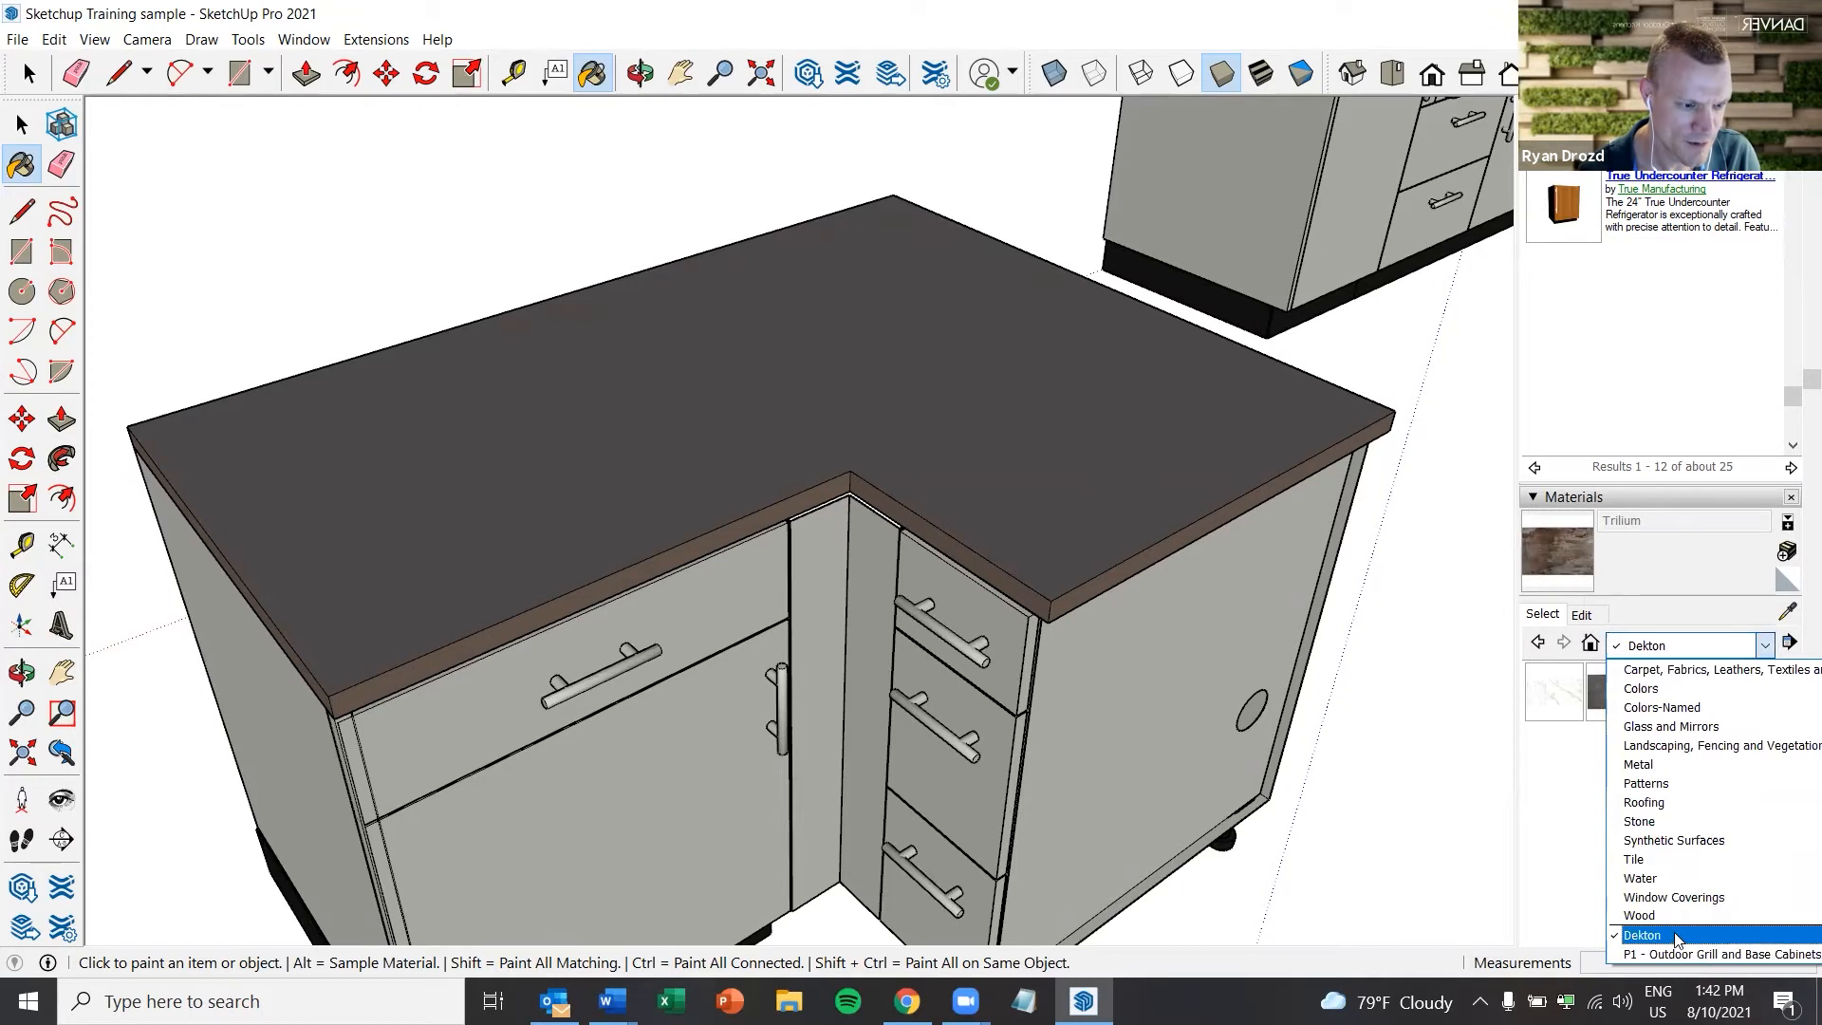
click(1676, 934)
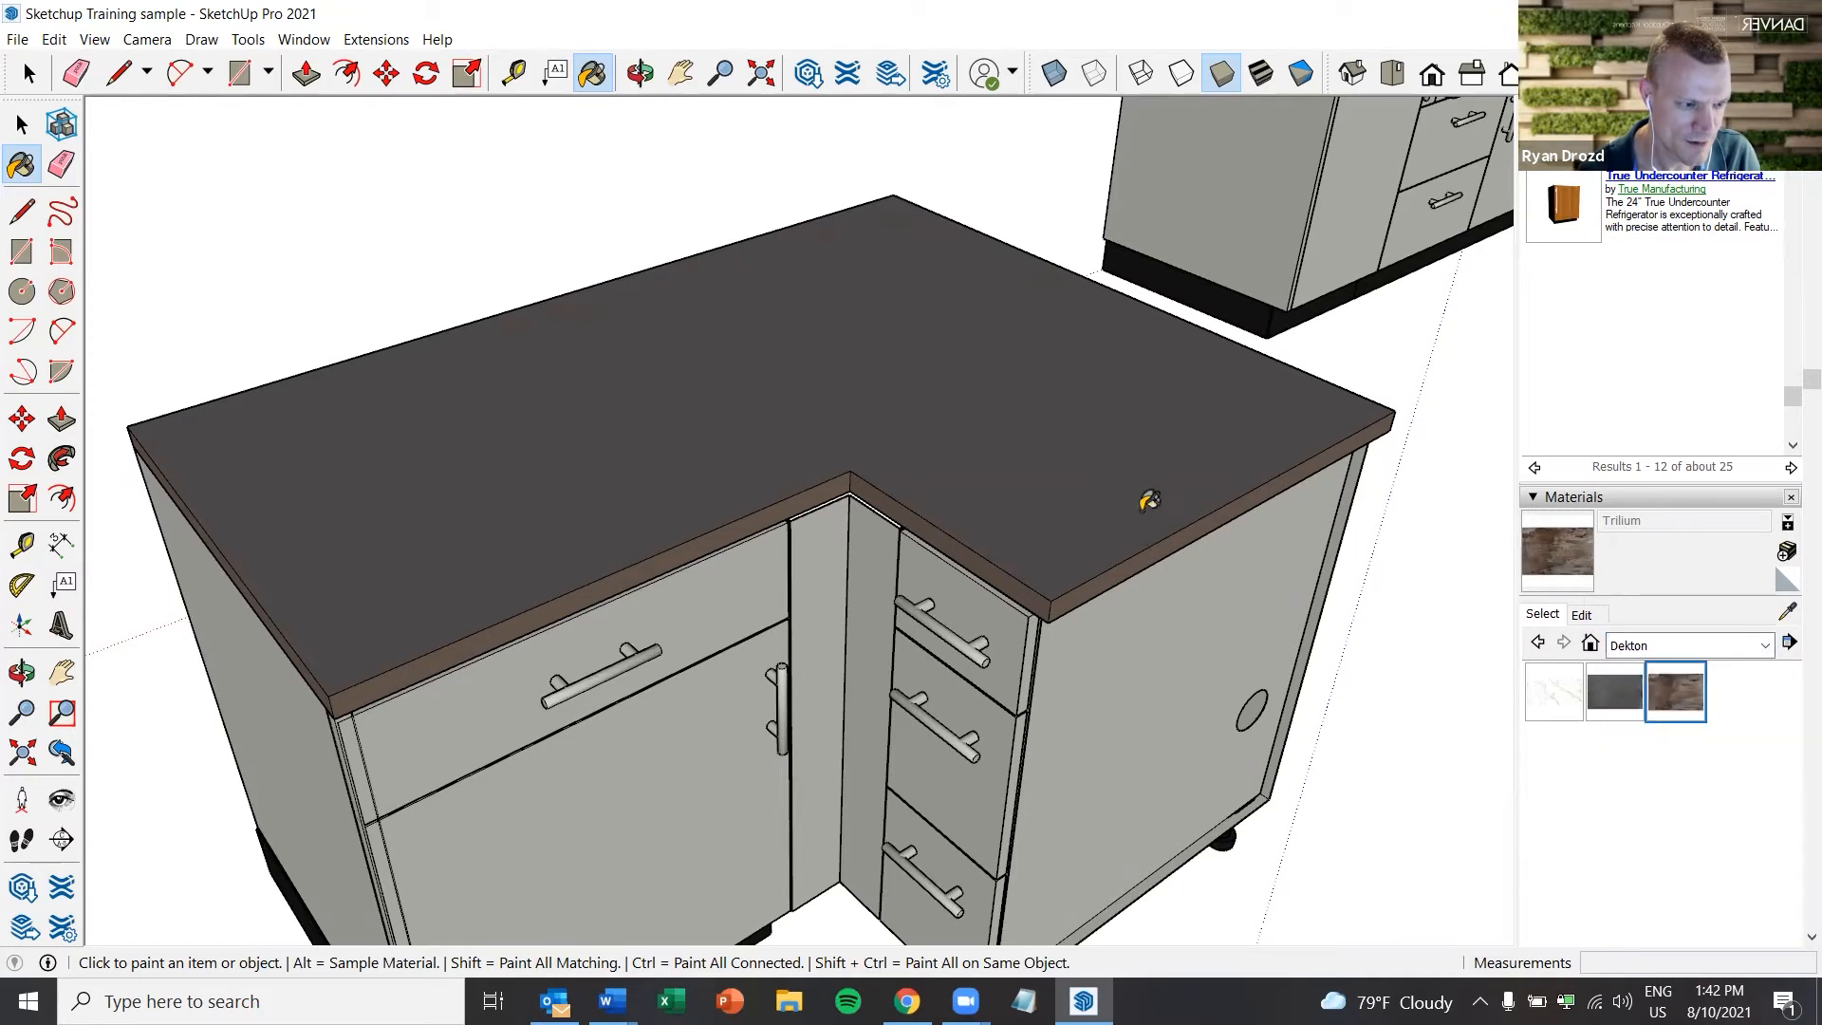
click(1137, 497)
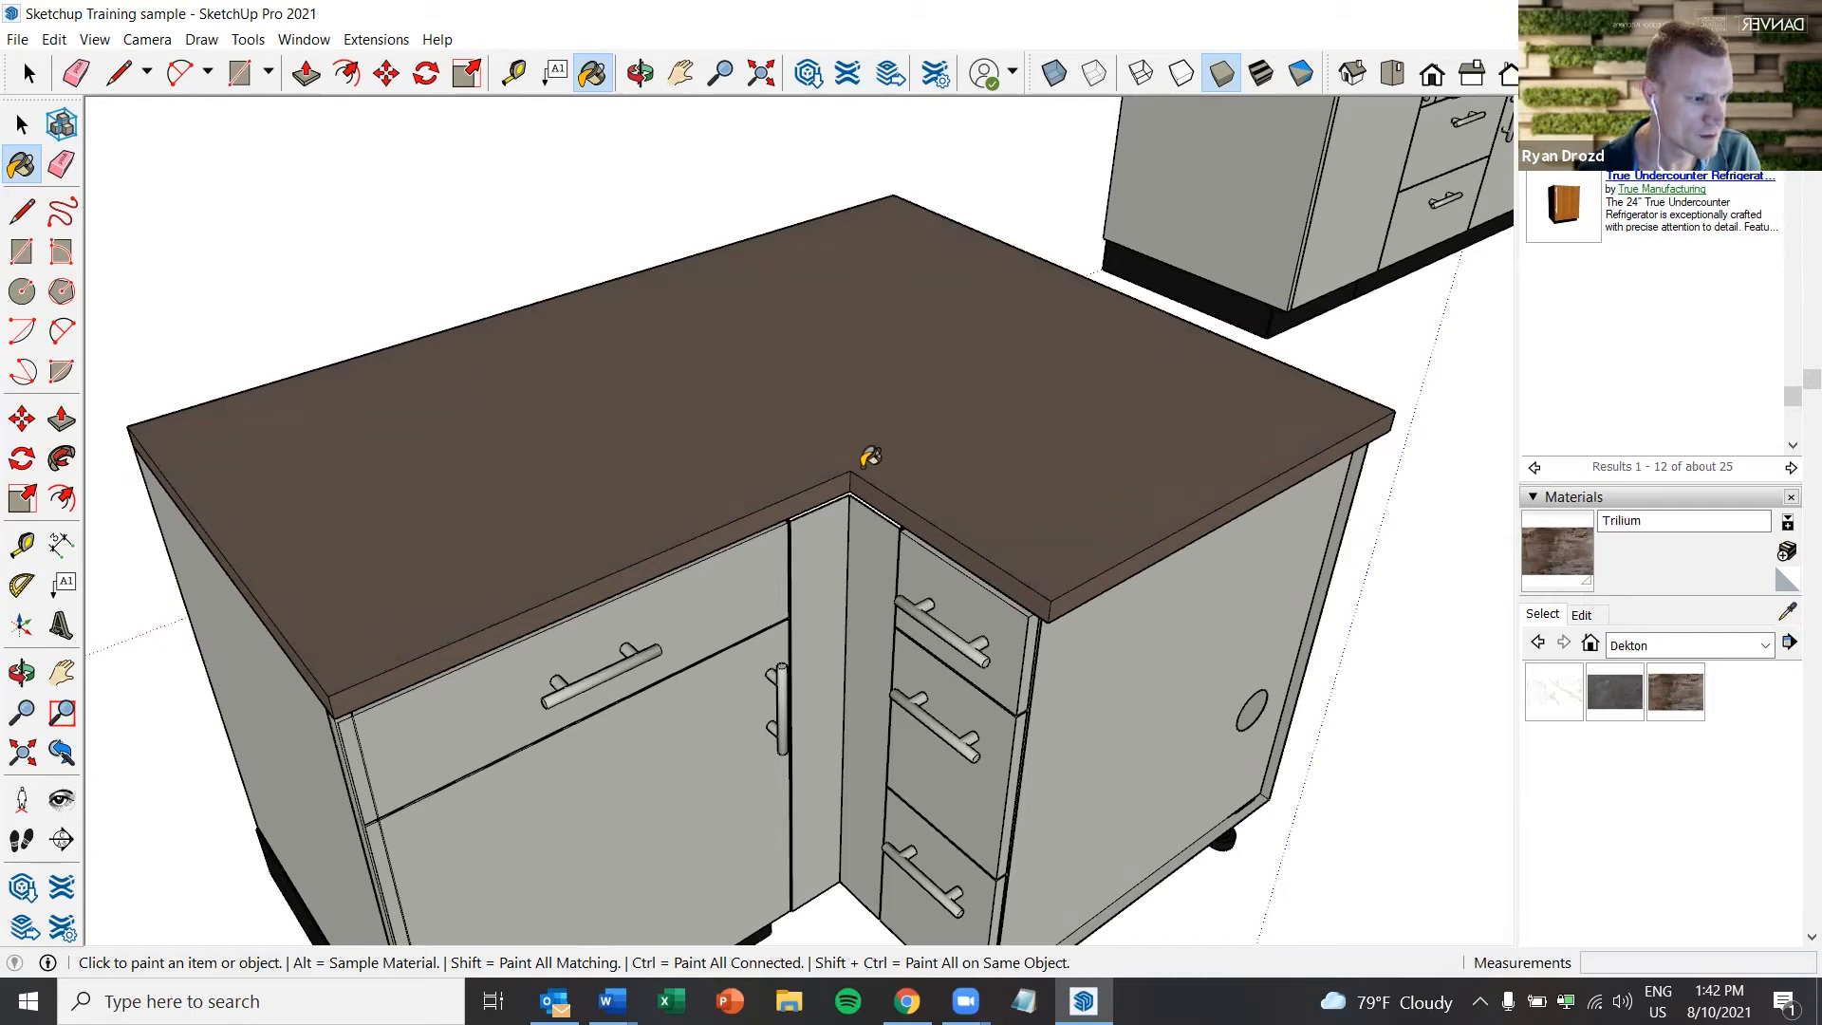
Add the Trilium material to the model, look through the list of material collections, and pick Trilium again
scroll(869, 457, up, 3)
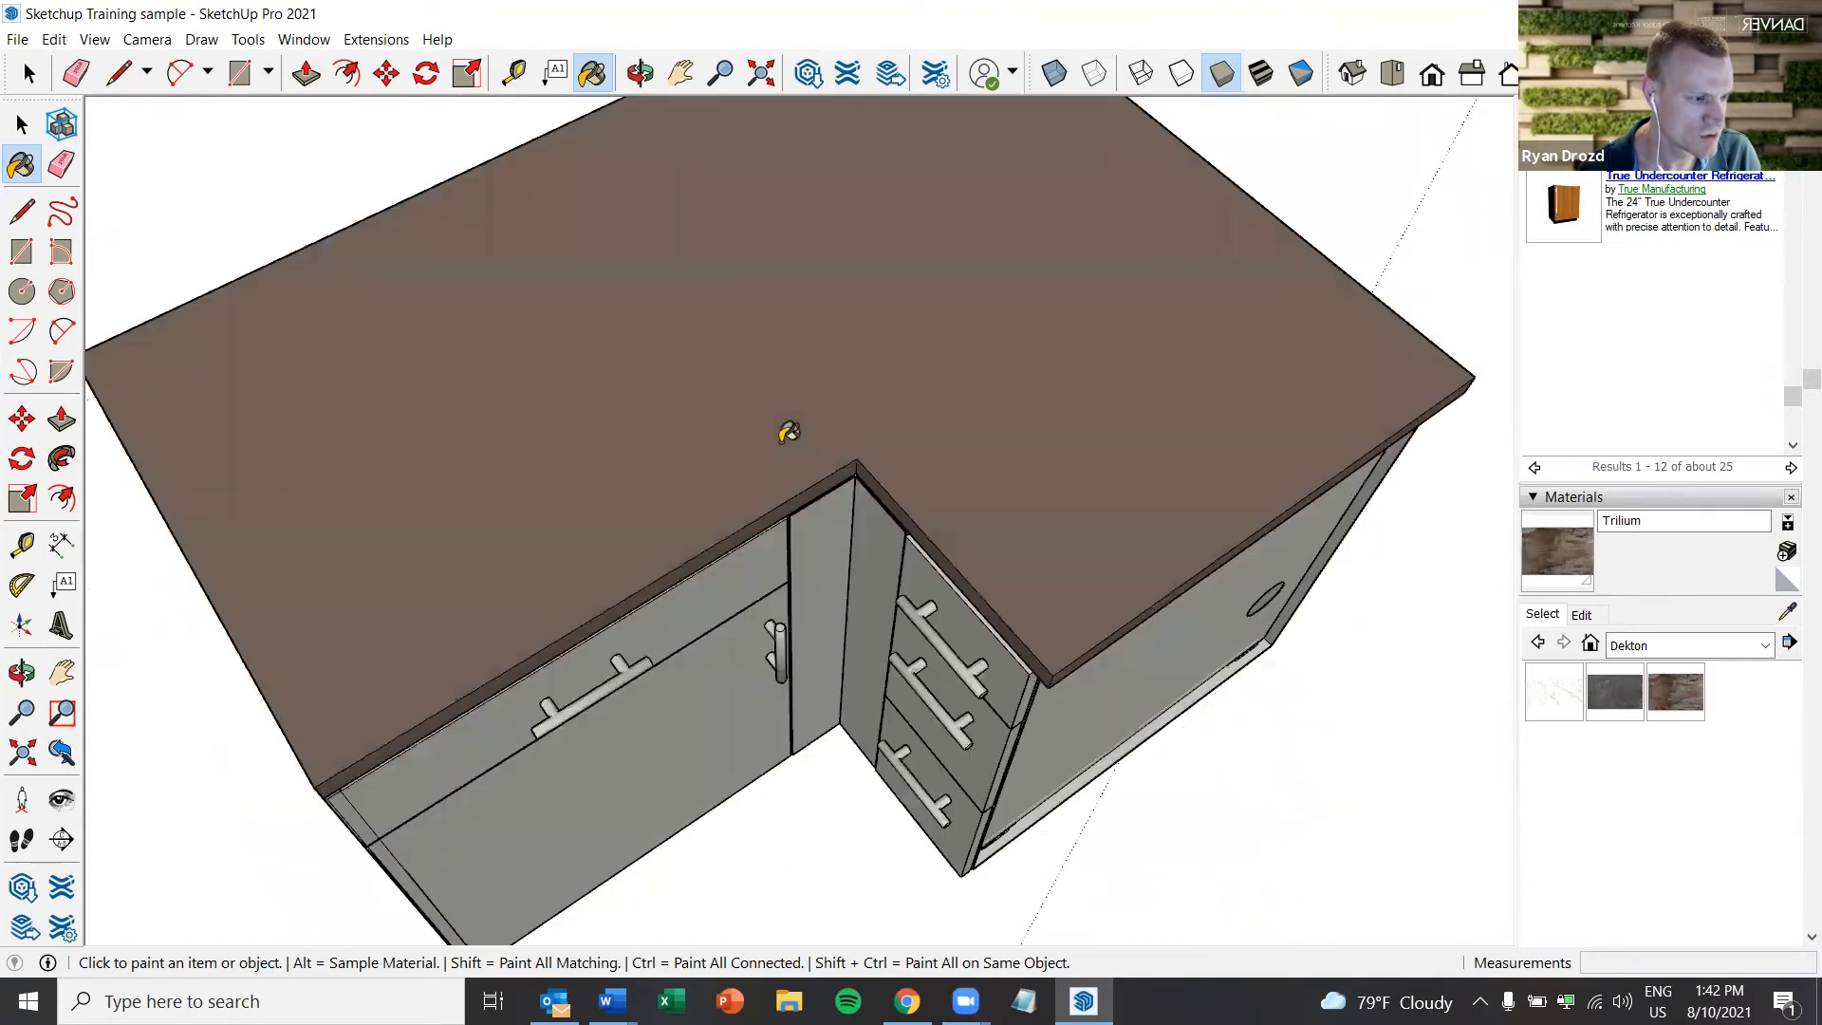
right_click(1670, 723)
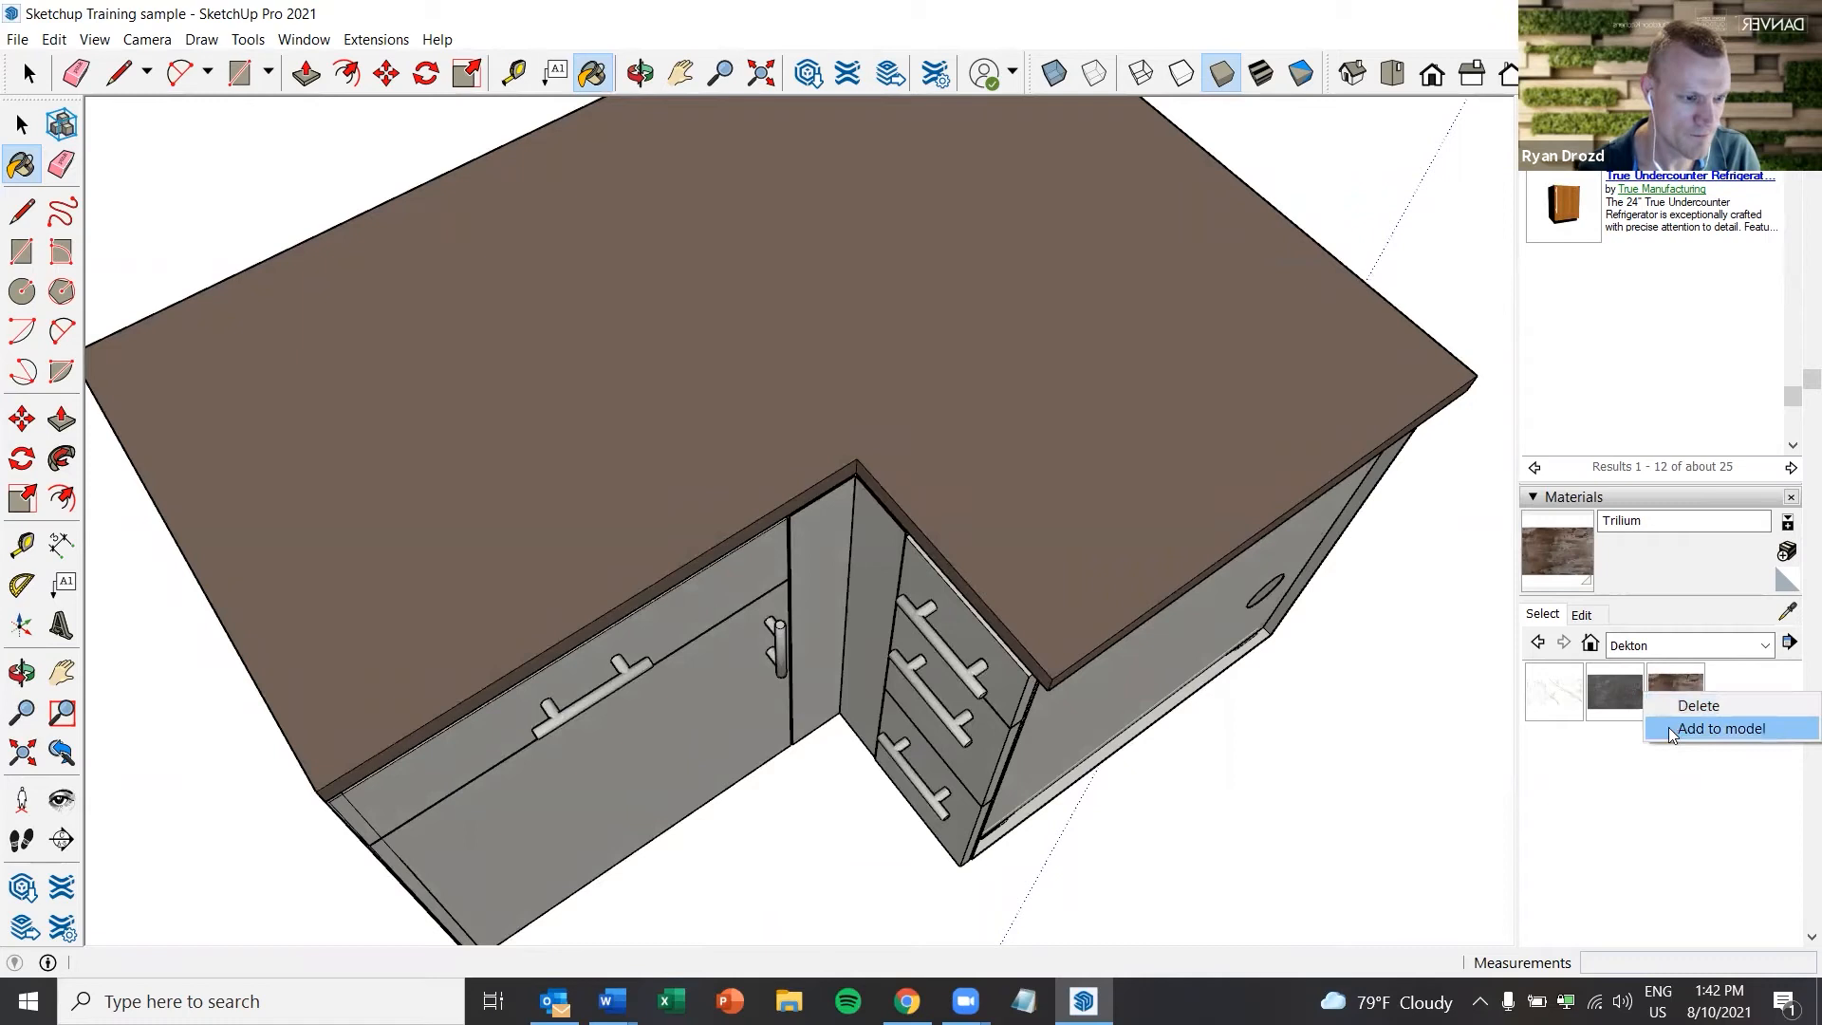
click(1668, 731)
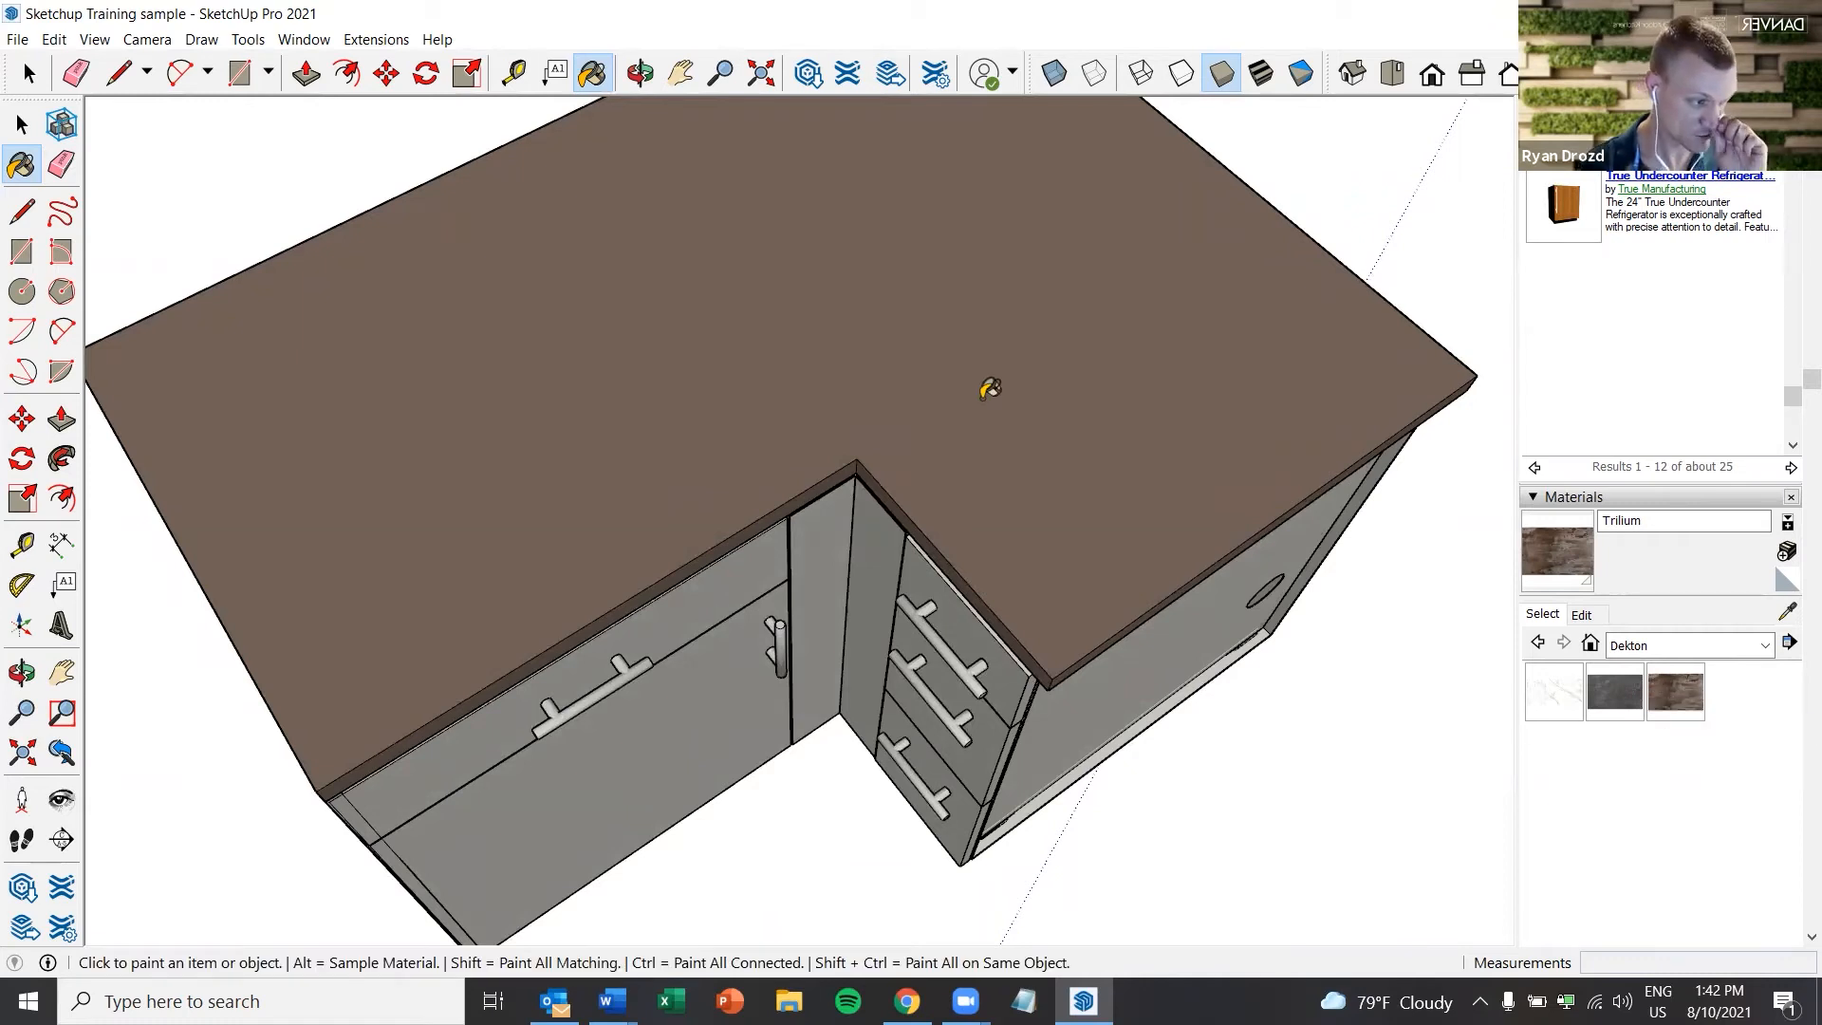
click(1761, 648)
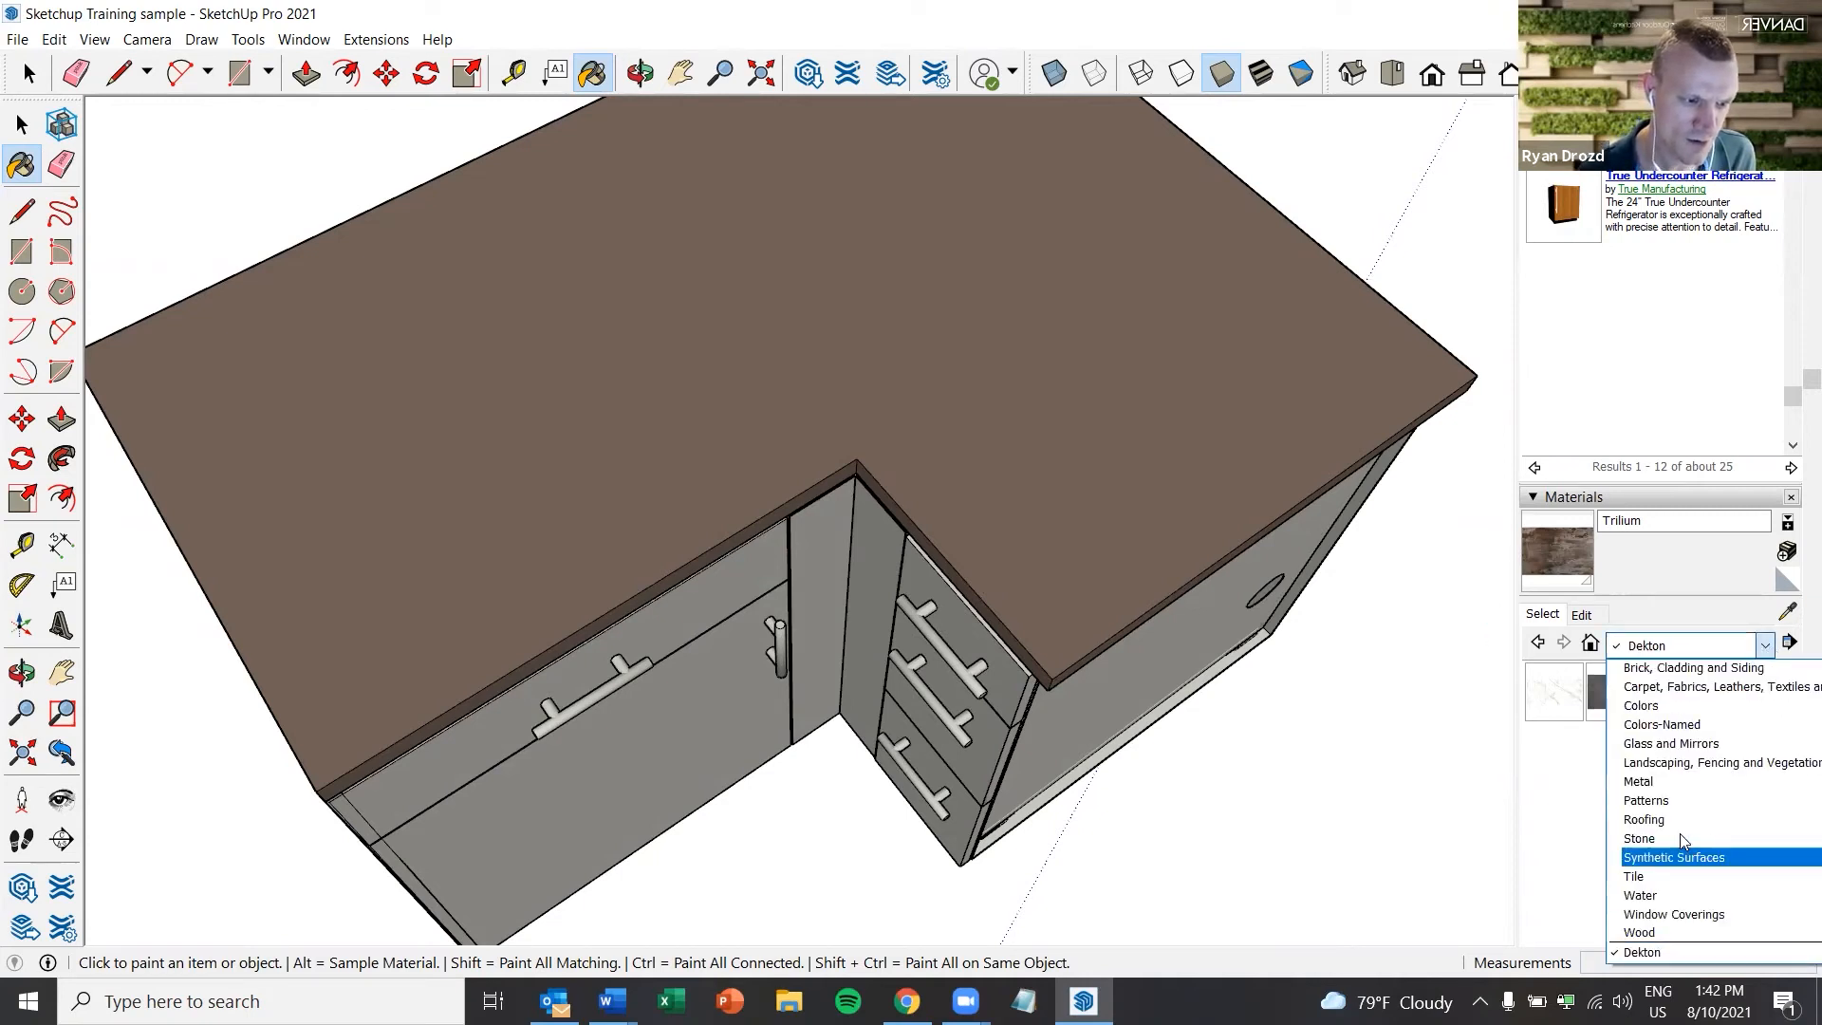
scroll(1613, 546, up, 1)
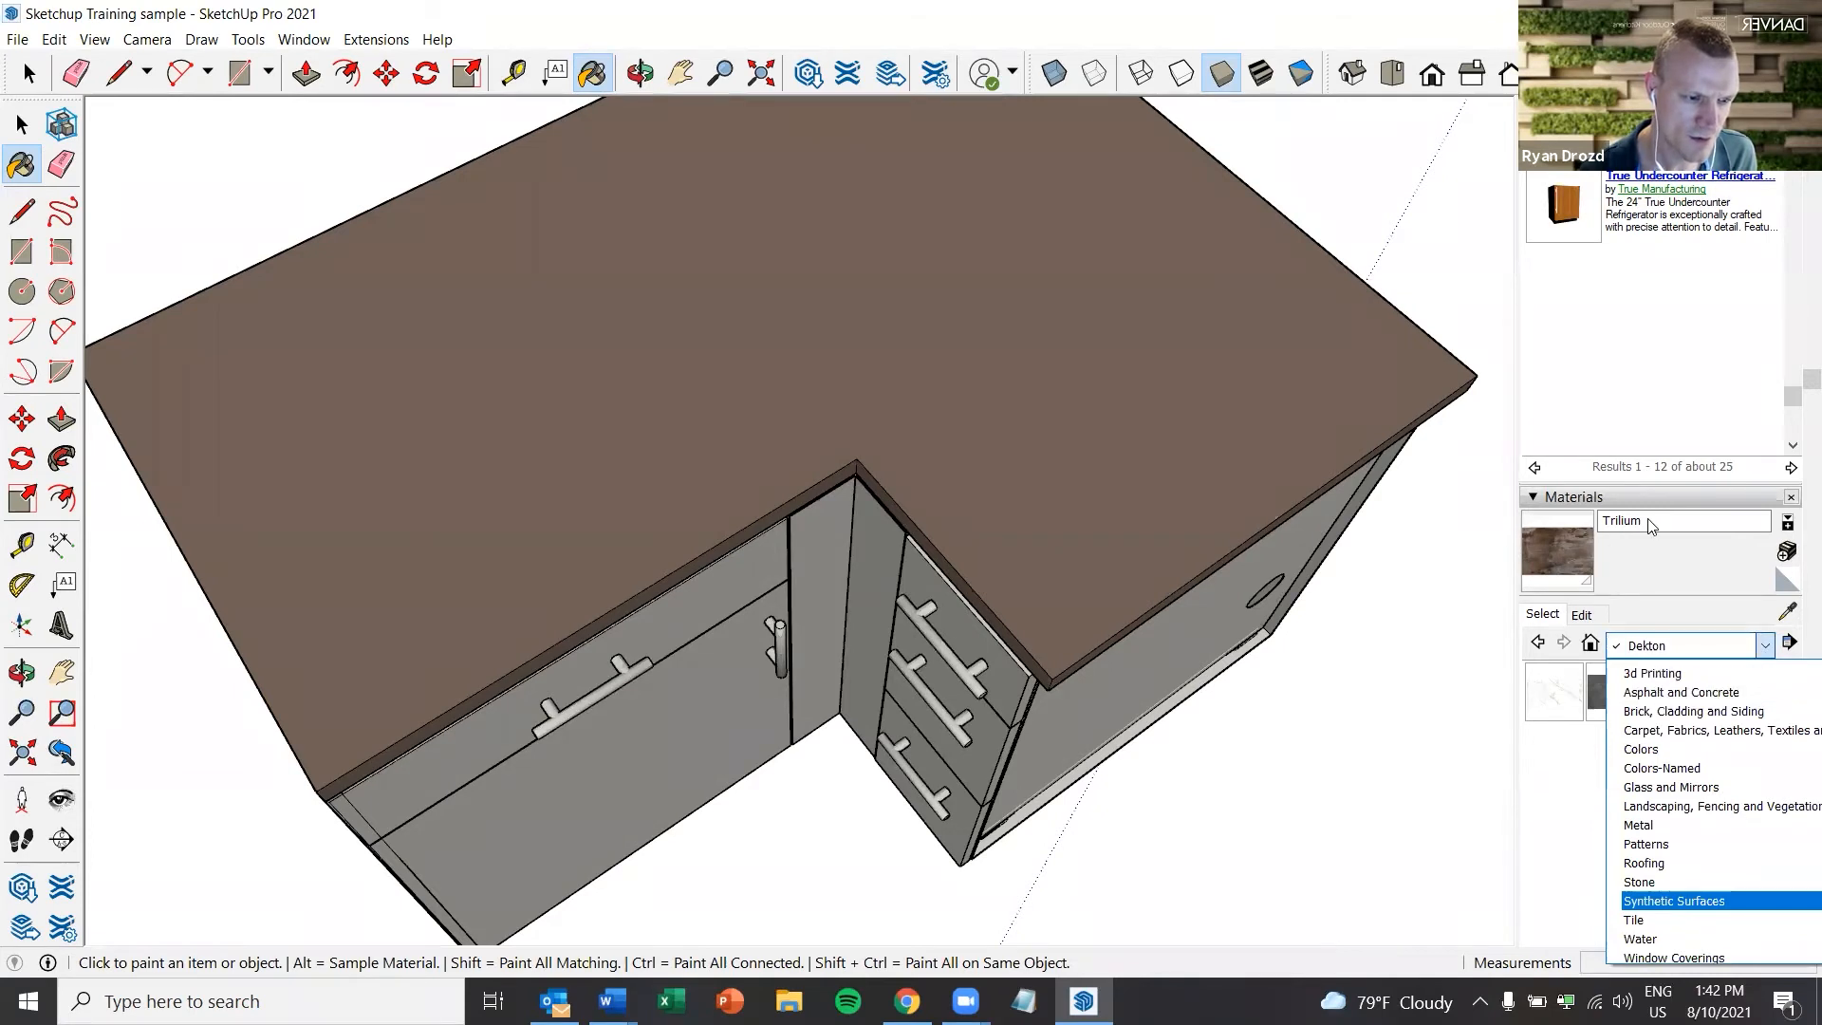
click(1573, 497)
click(1574, 498)
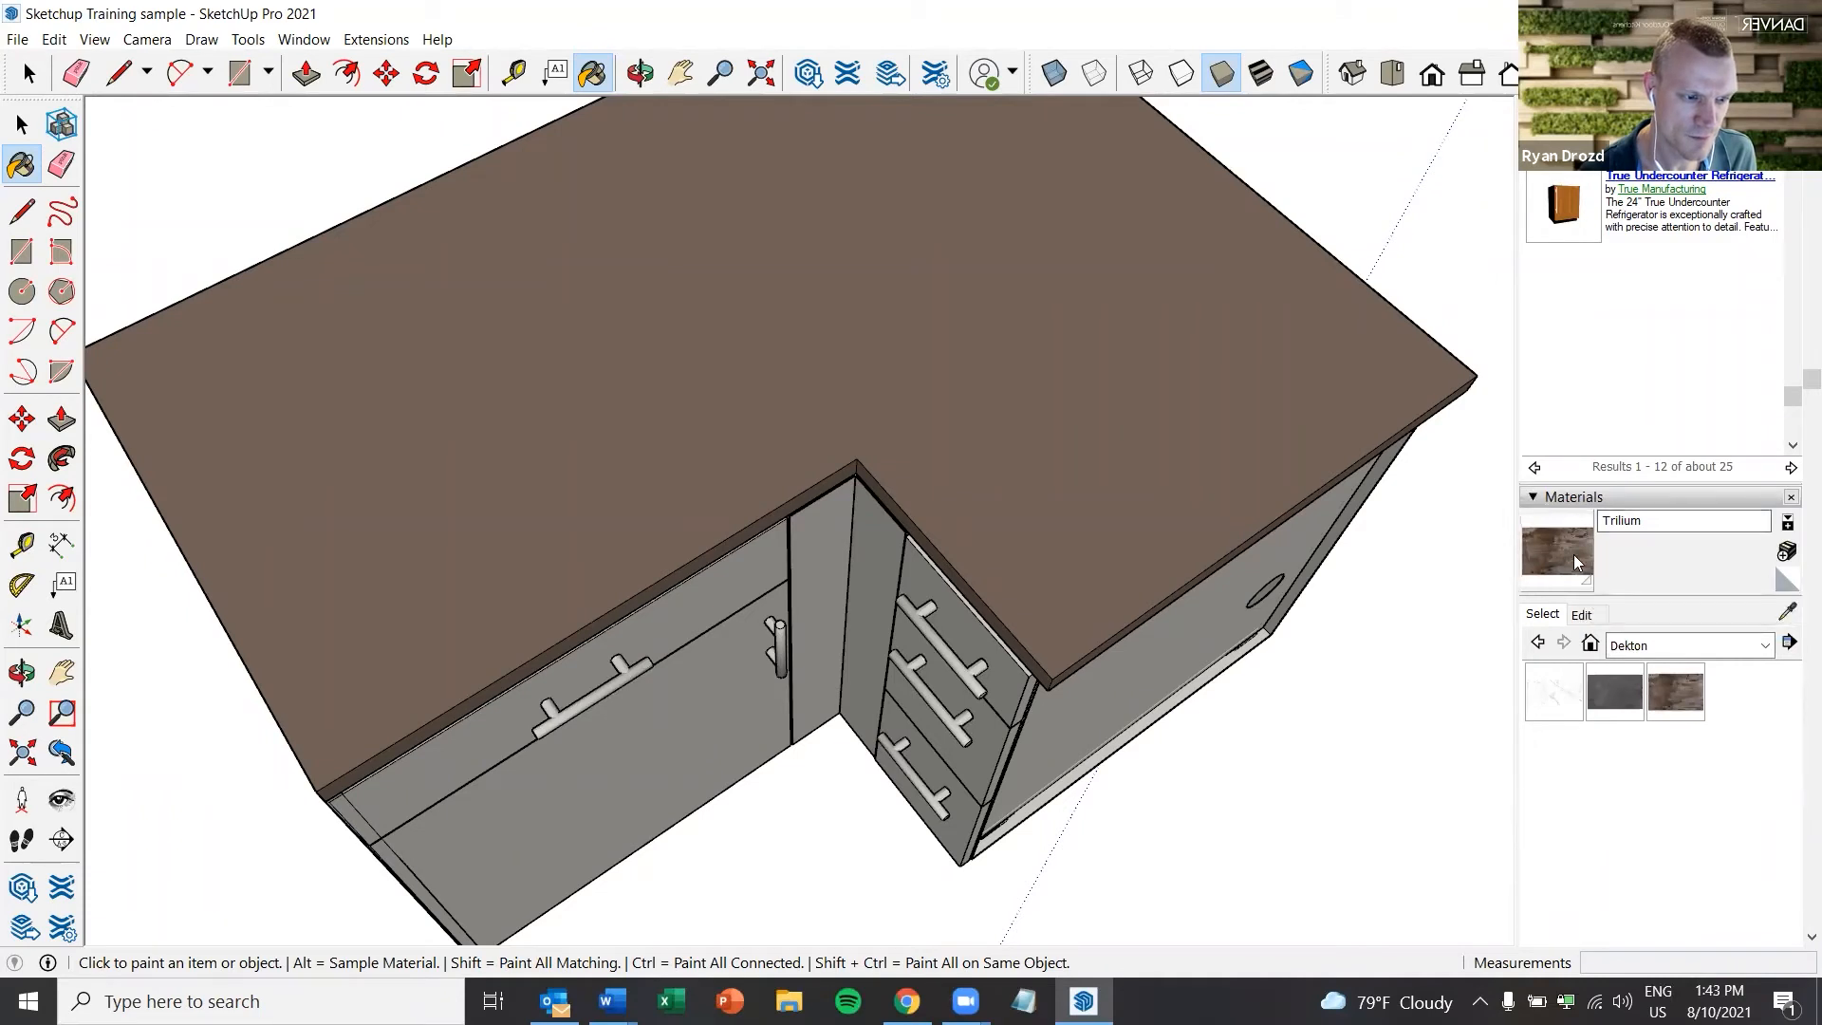
click(1672, 703)
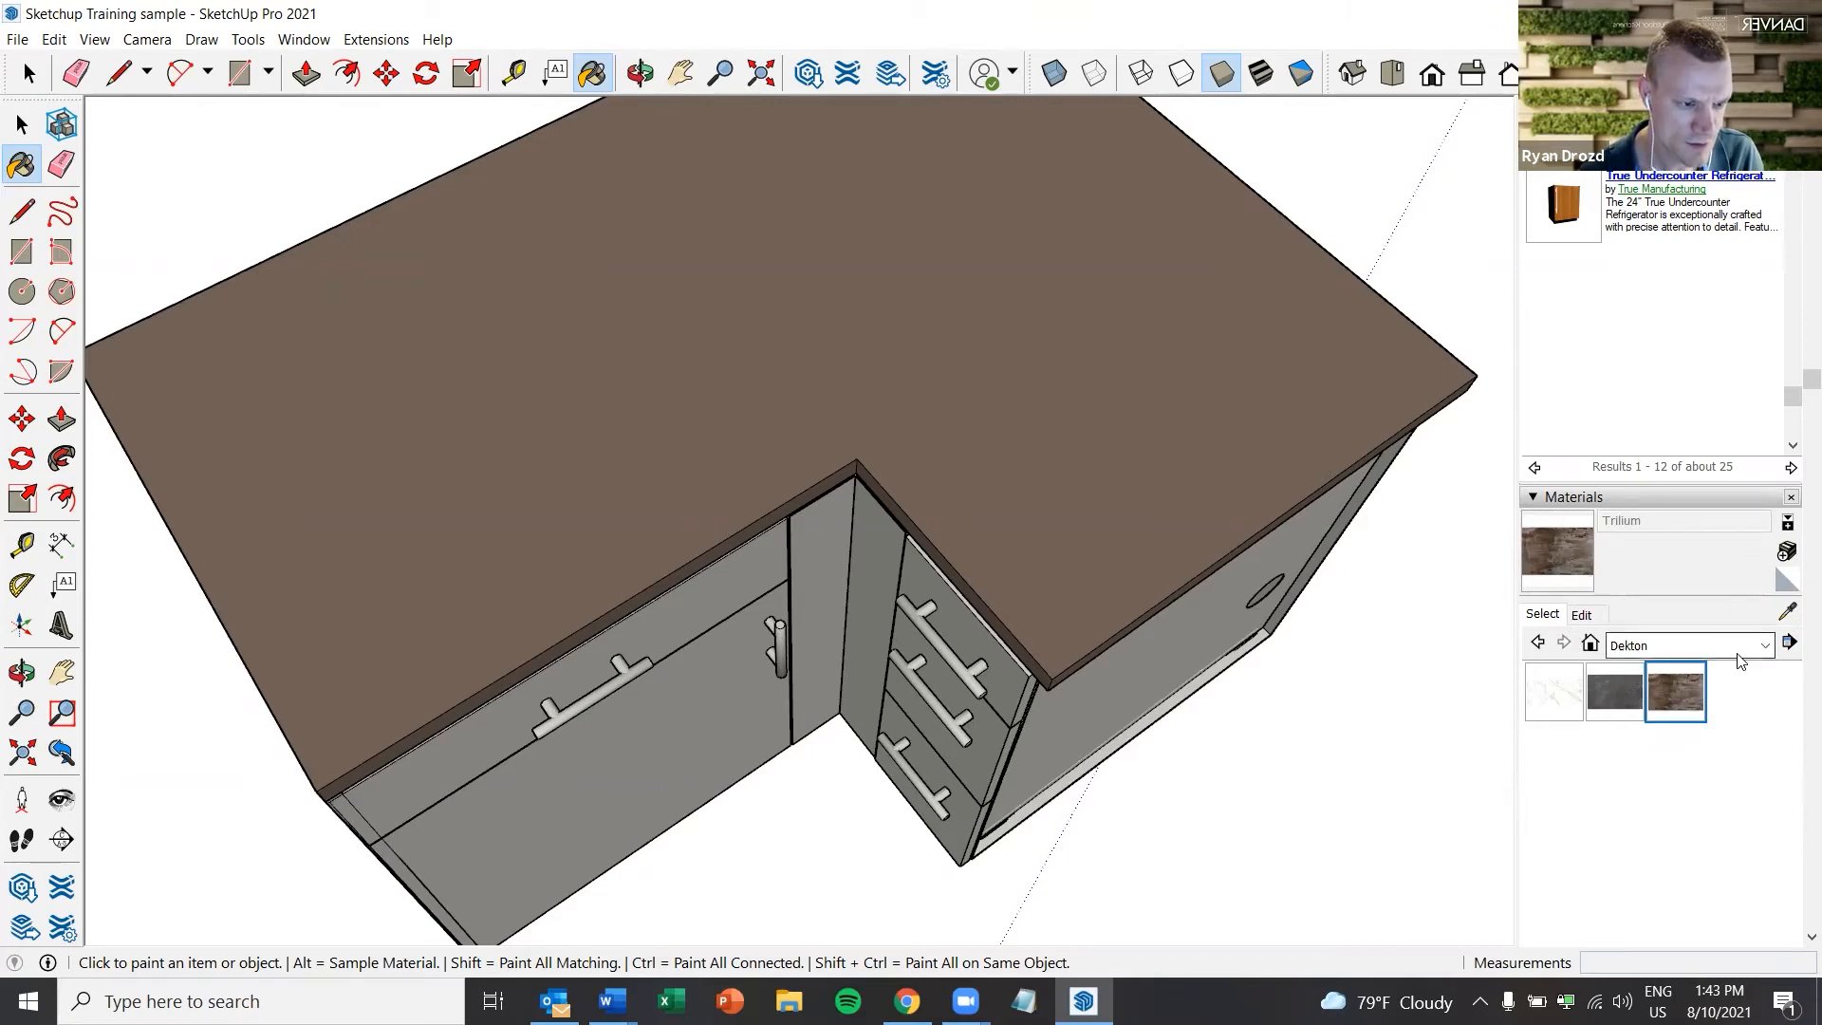
Paint the countertop's top face with Green Marble Abstract from the Stone collection
click(1670, 645)
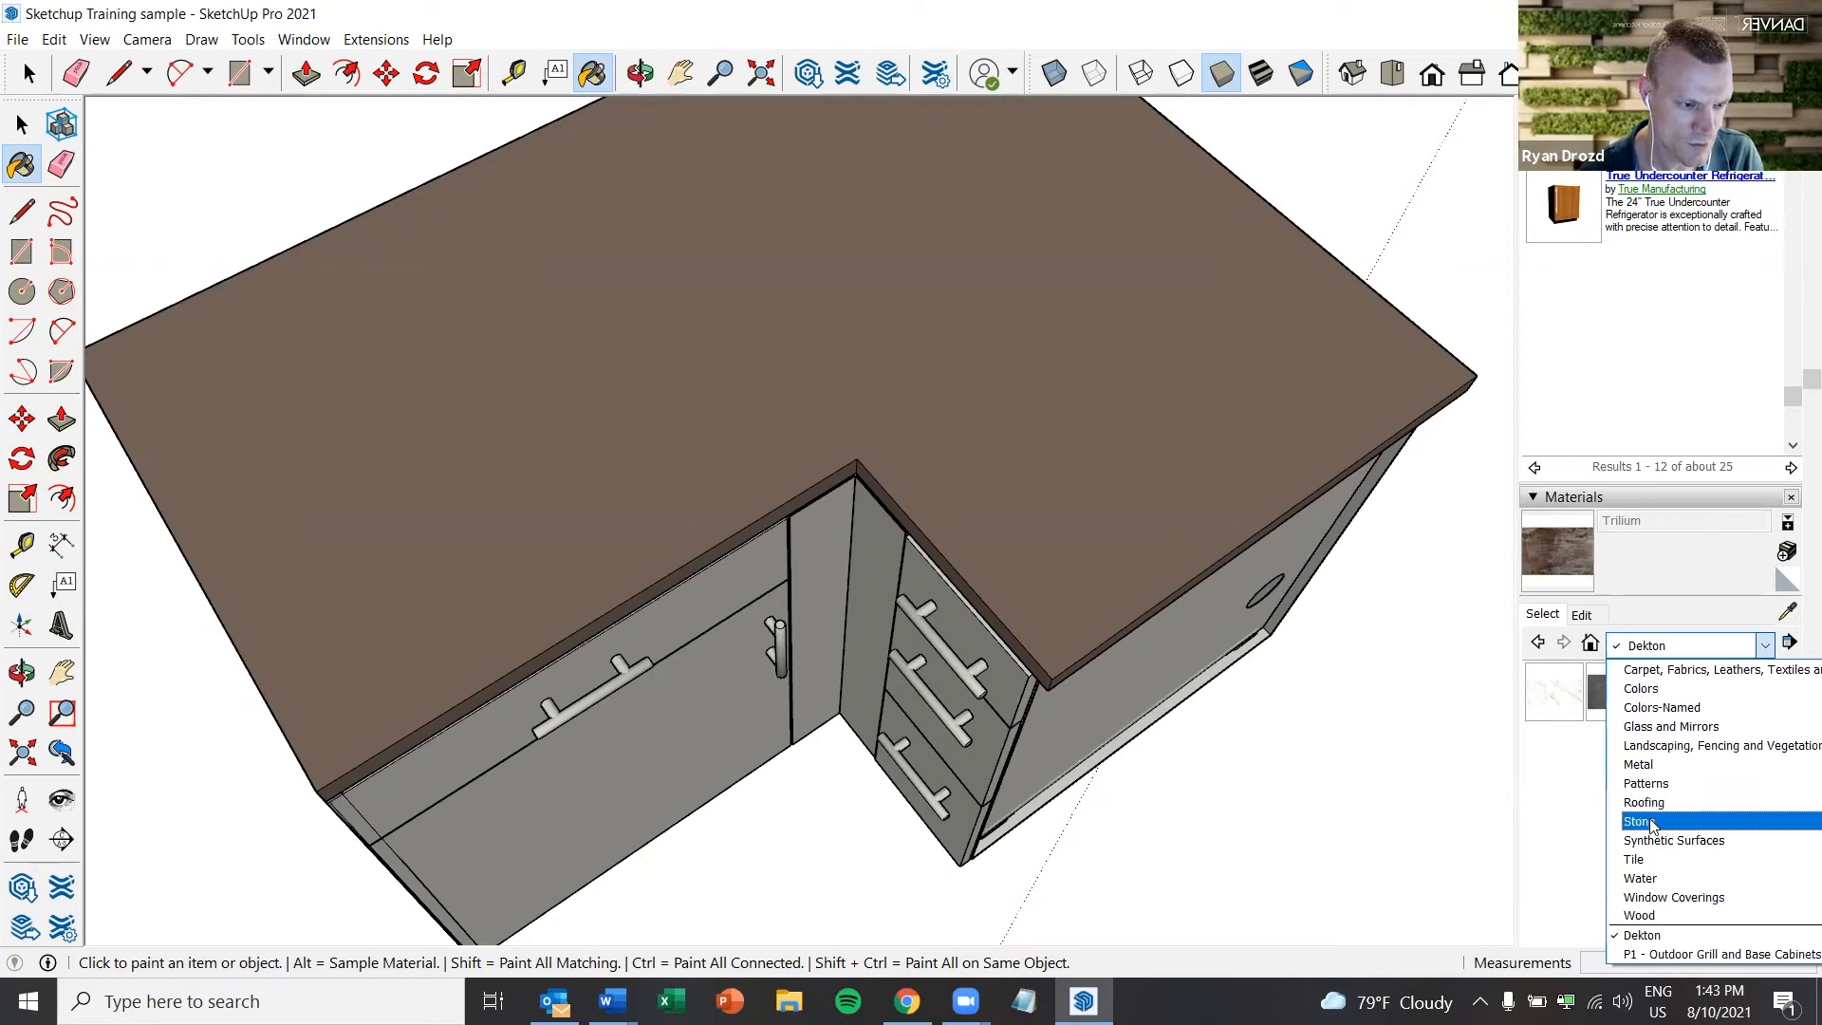
click(1655, 816)
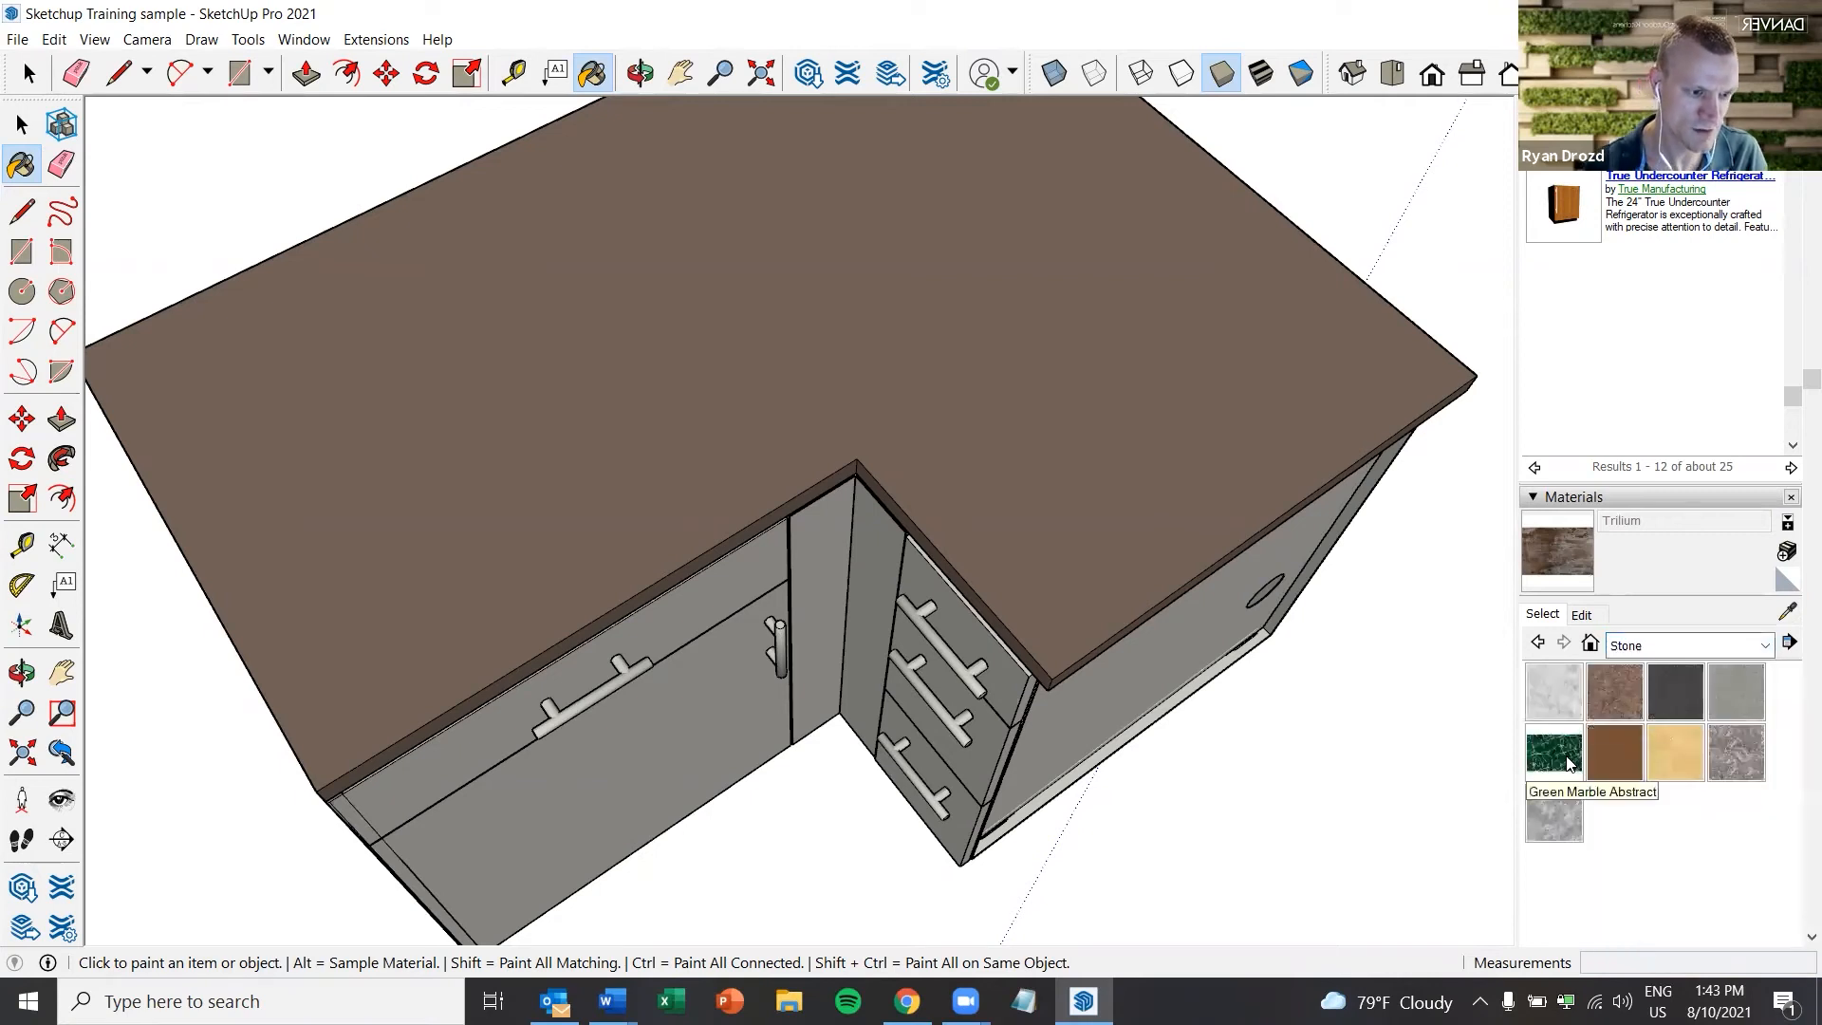
click(1567, 763)
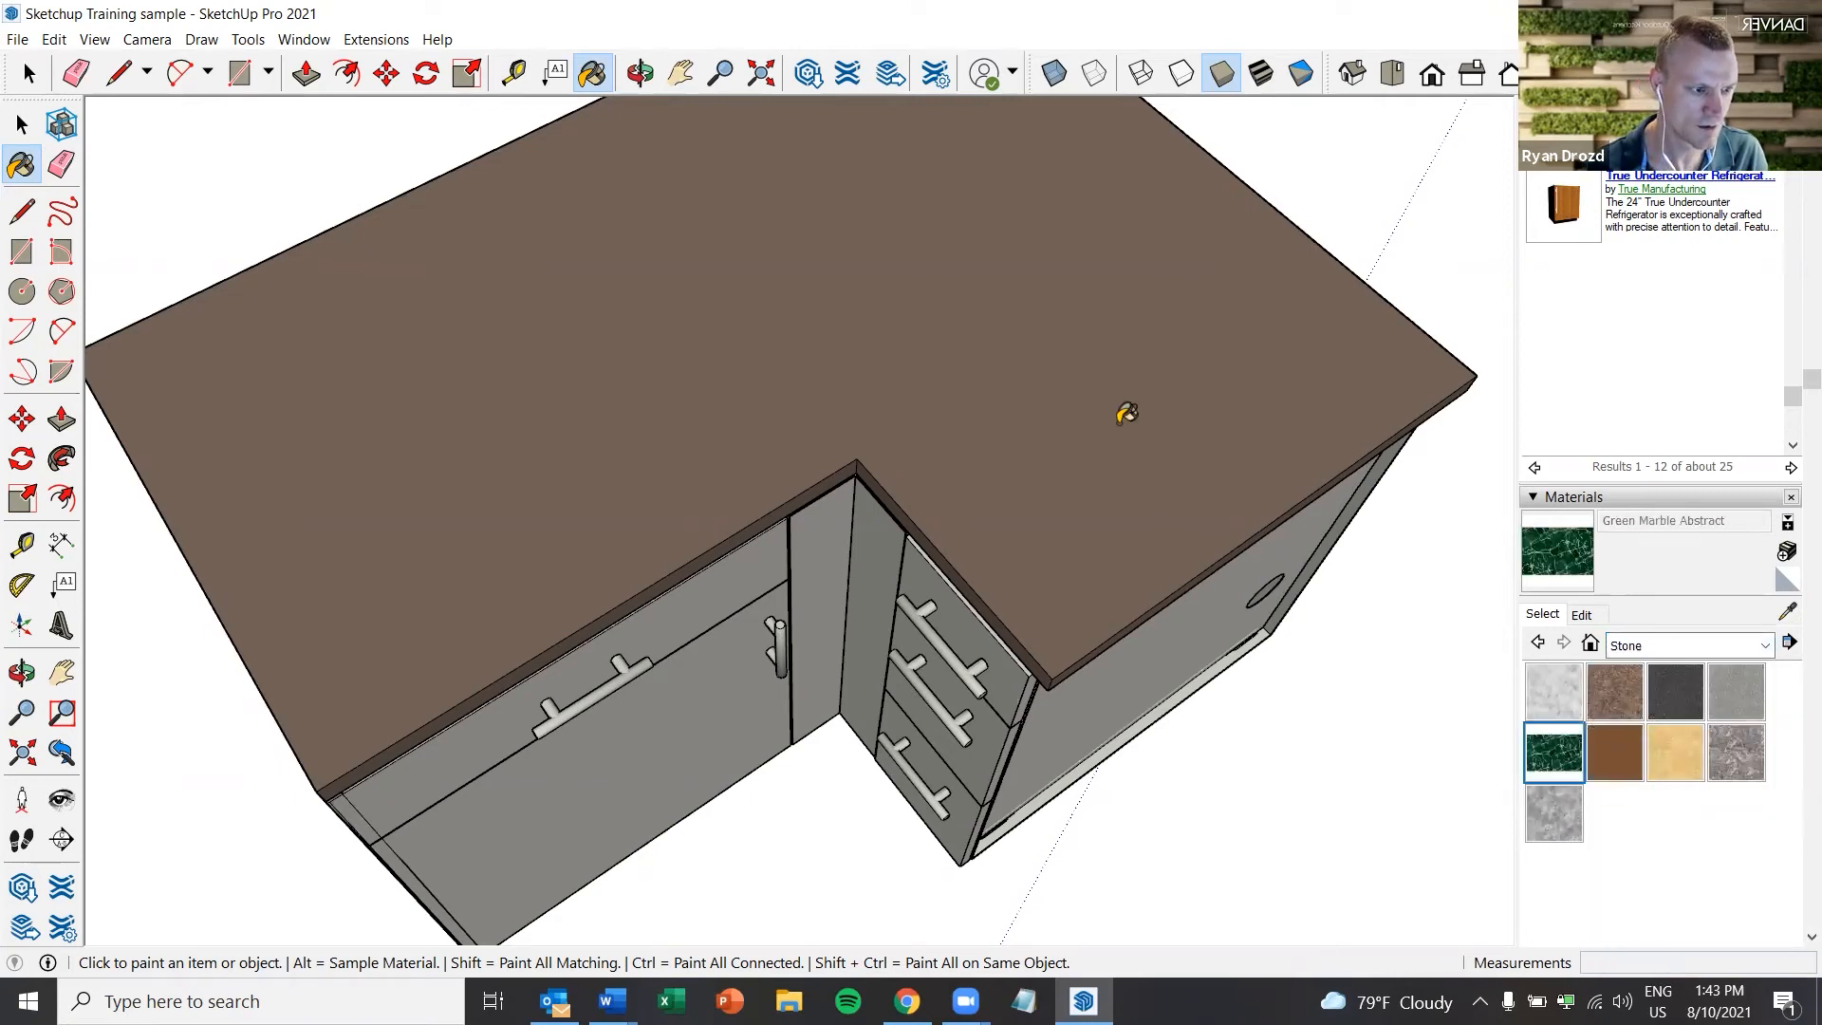
click(1126, 414)
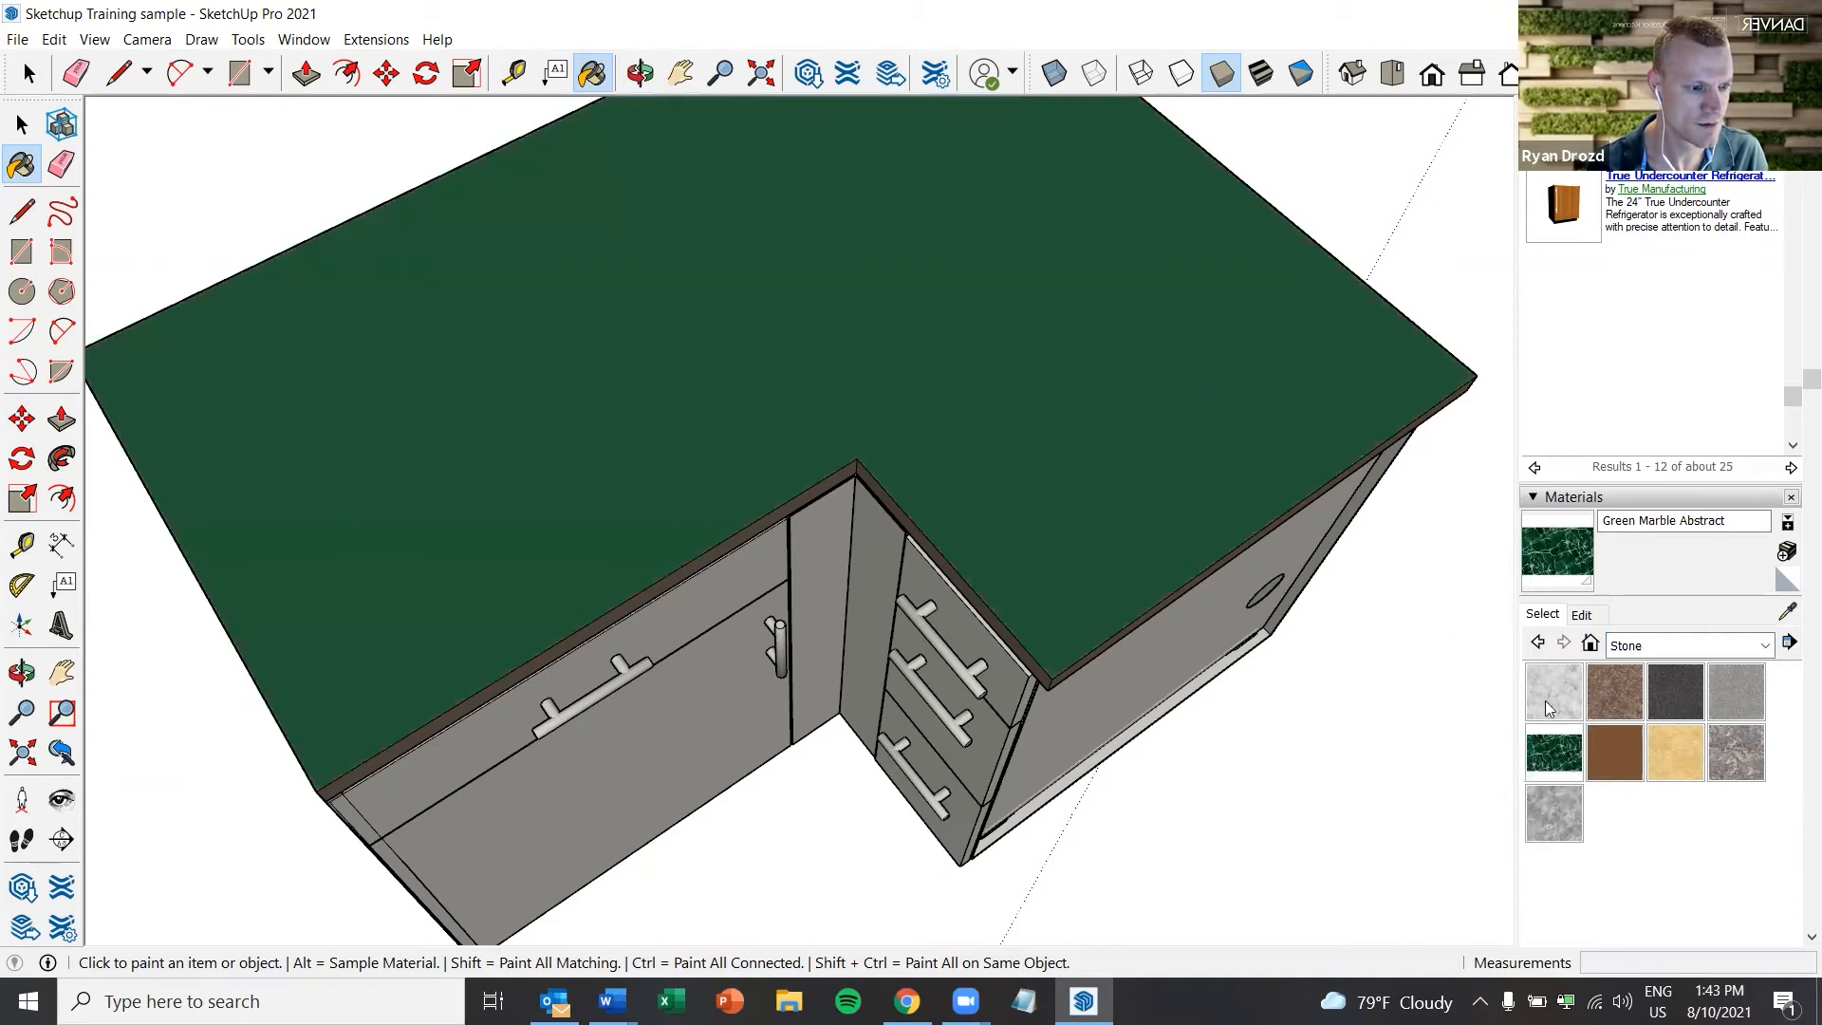
right_click(1559, 765)
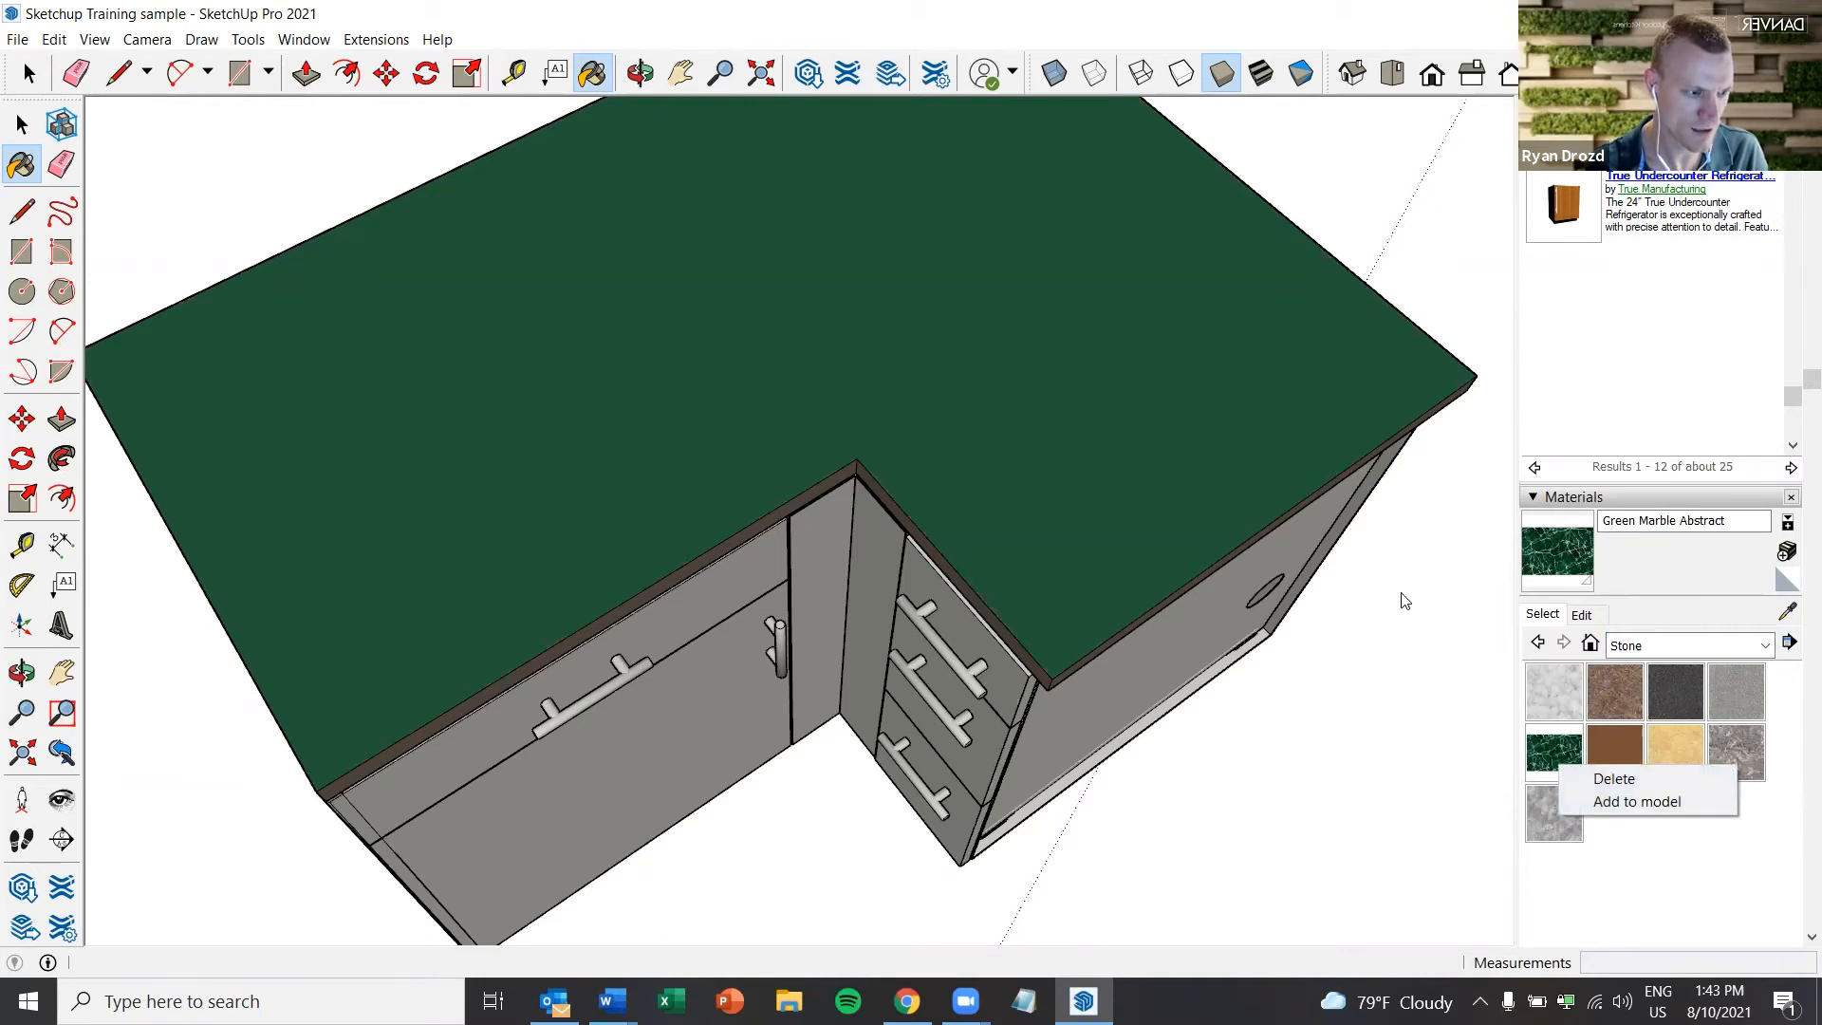
scroll(1407, 596, down, 1)
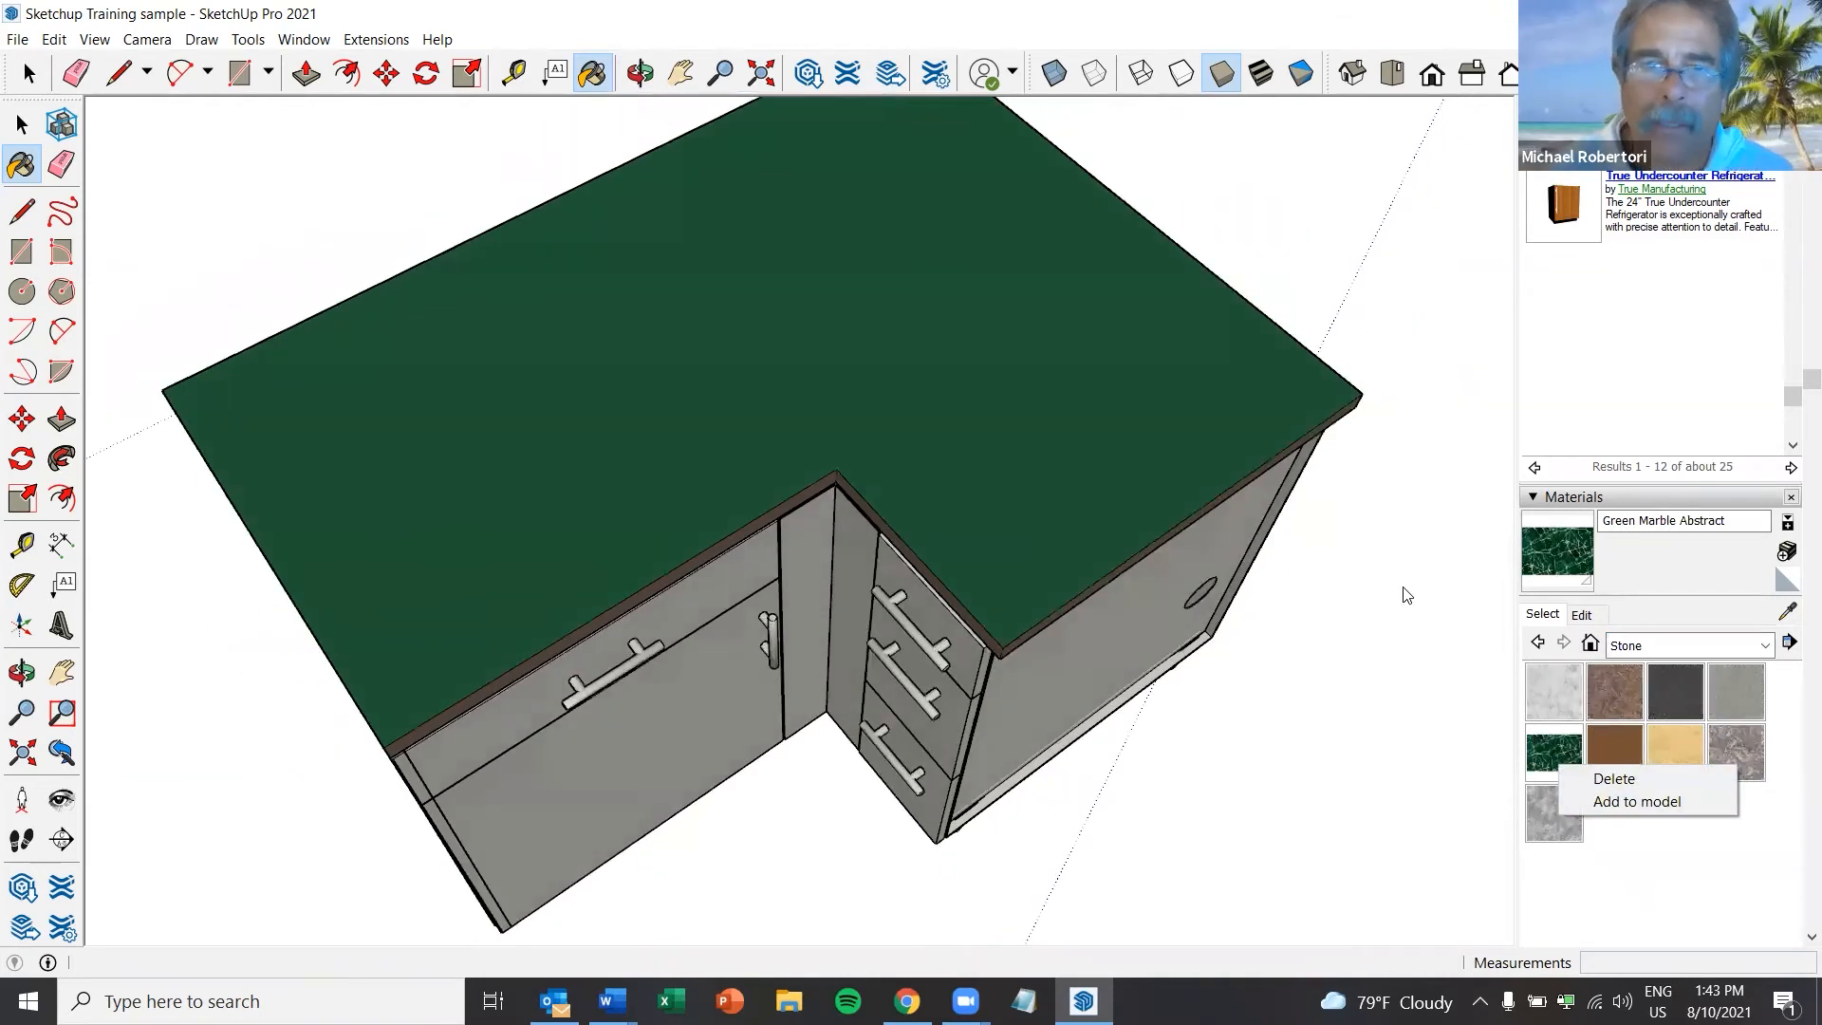
middle_drag(1335, 565, 1154, 534)
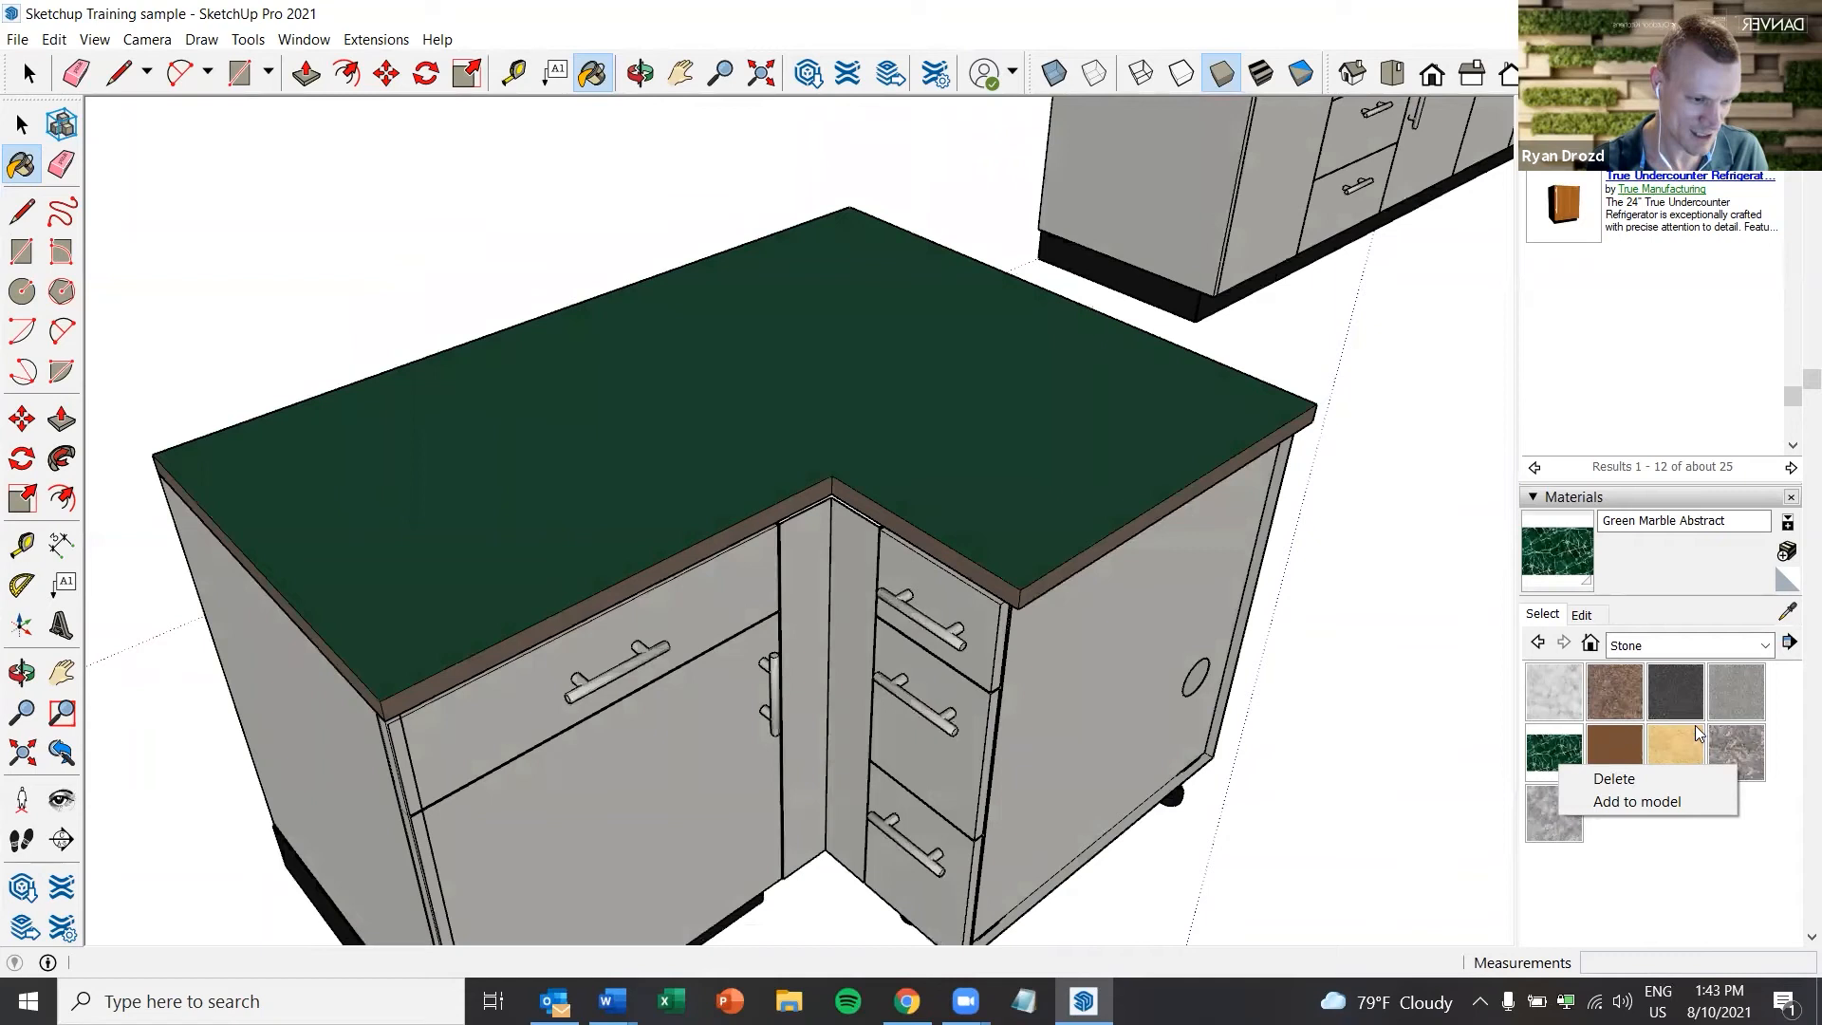
click(1697, 656)
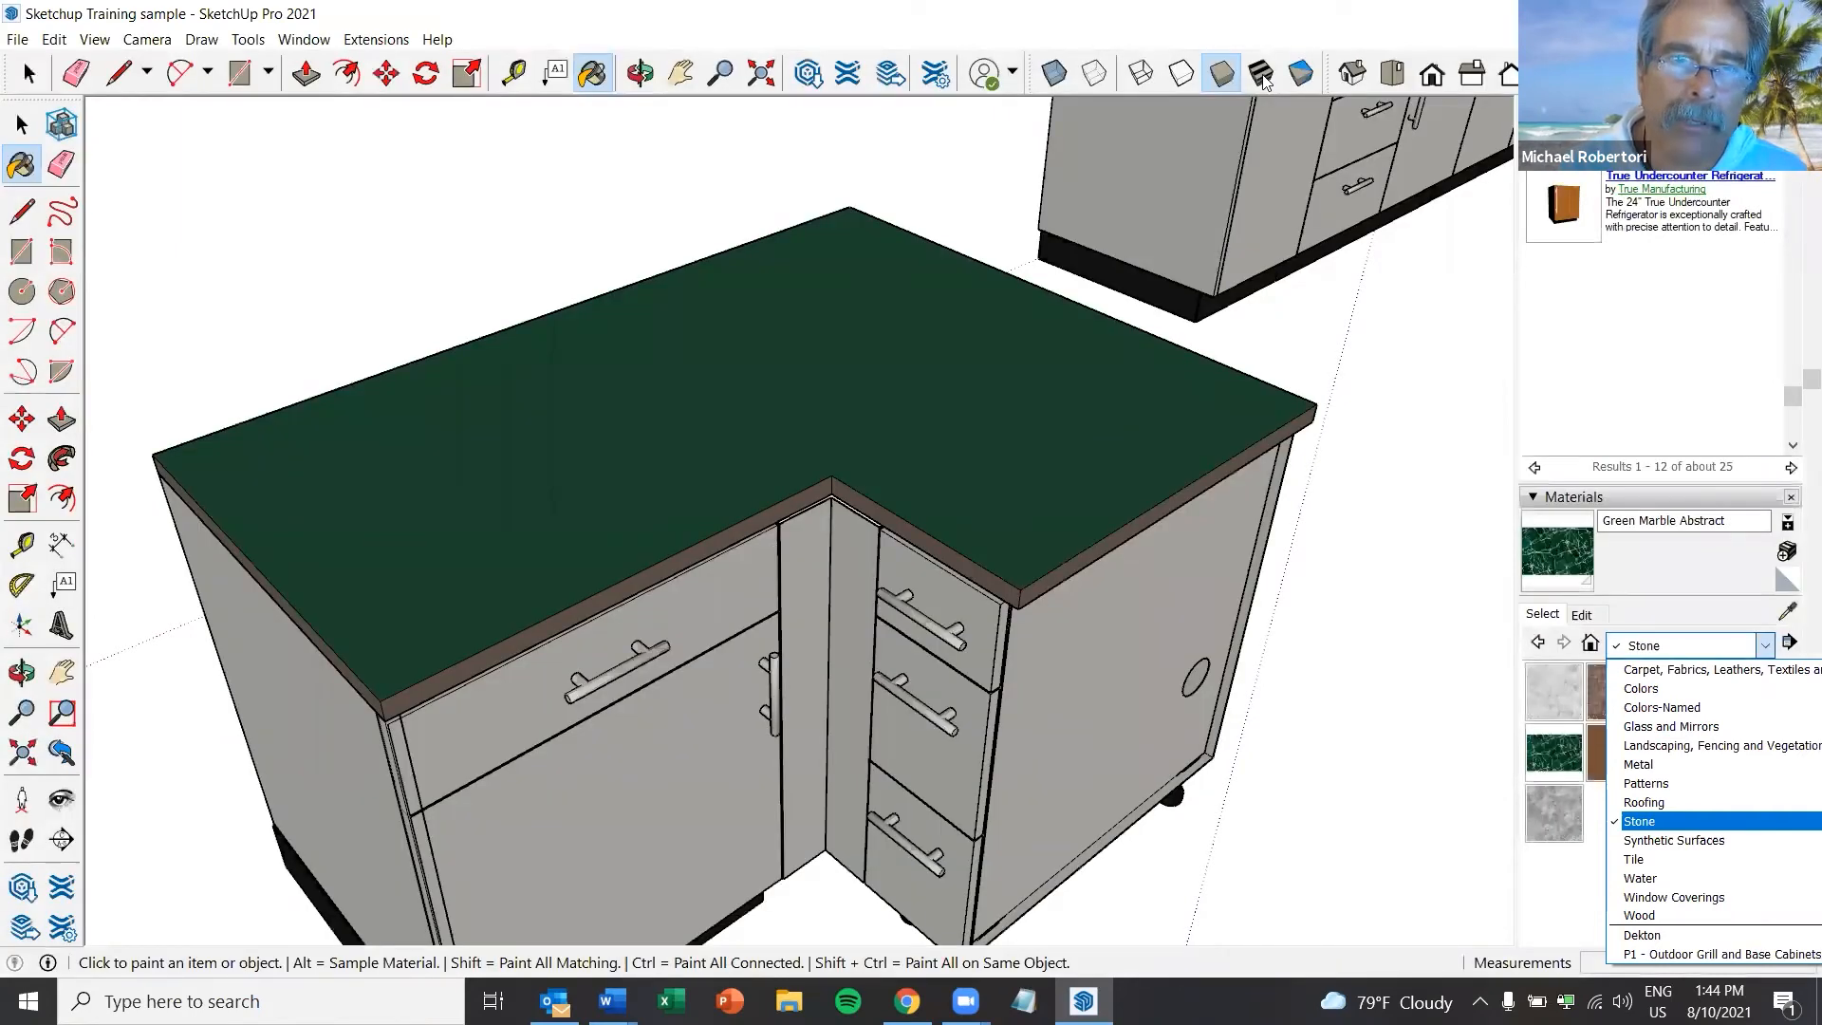
Switch the model's face style to shaded with textures so the material patterns are displayed
click(1262, 84)
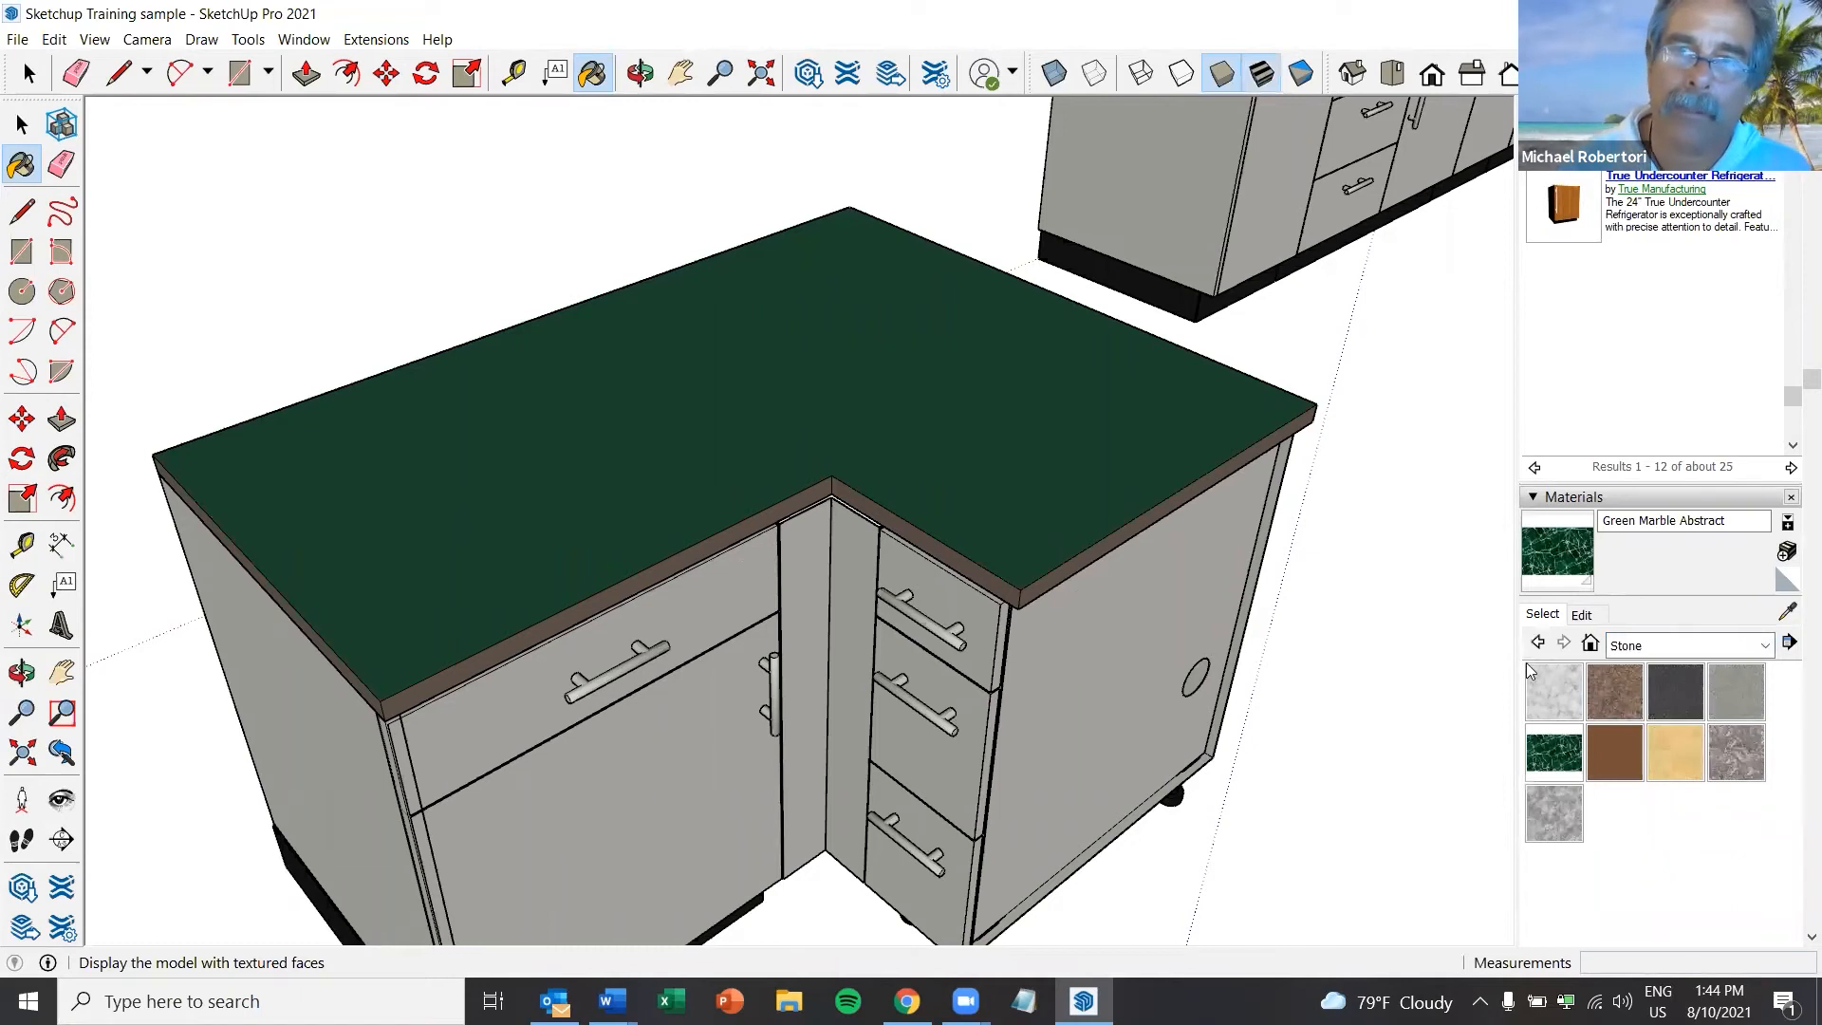
click(1260, 82)
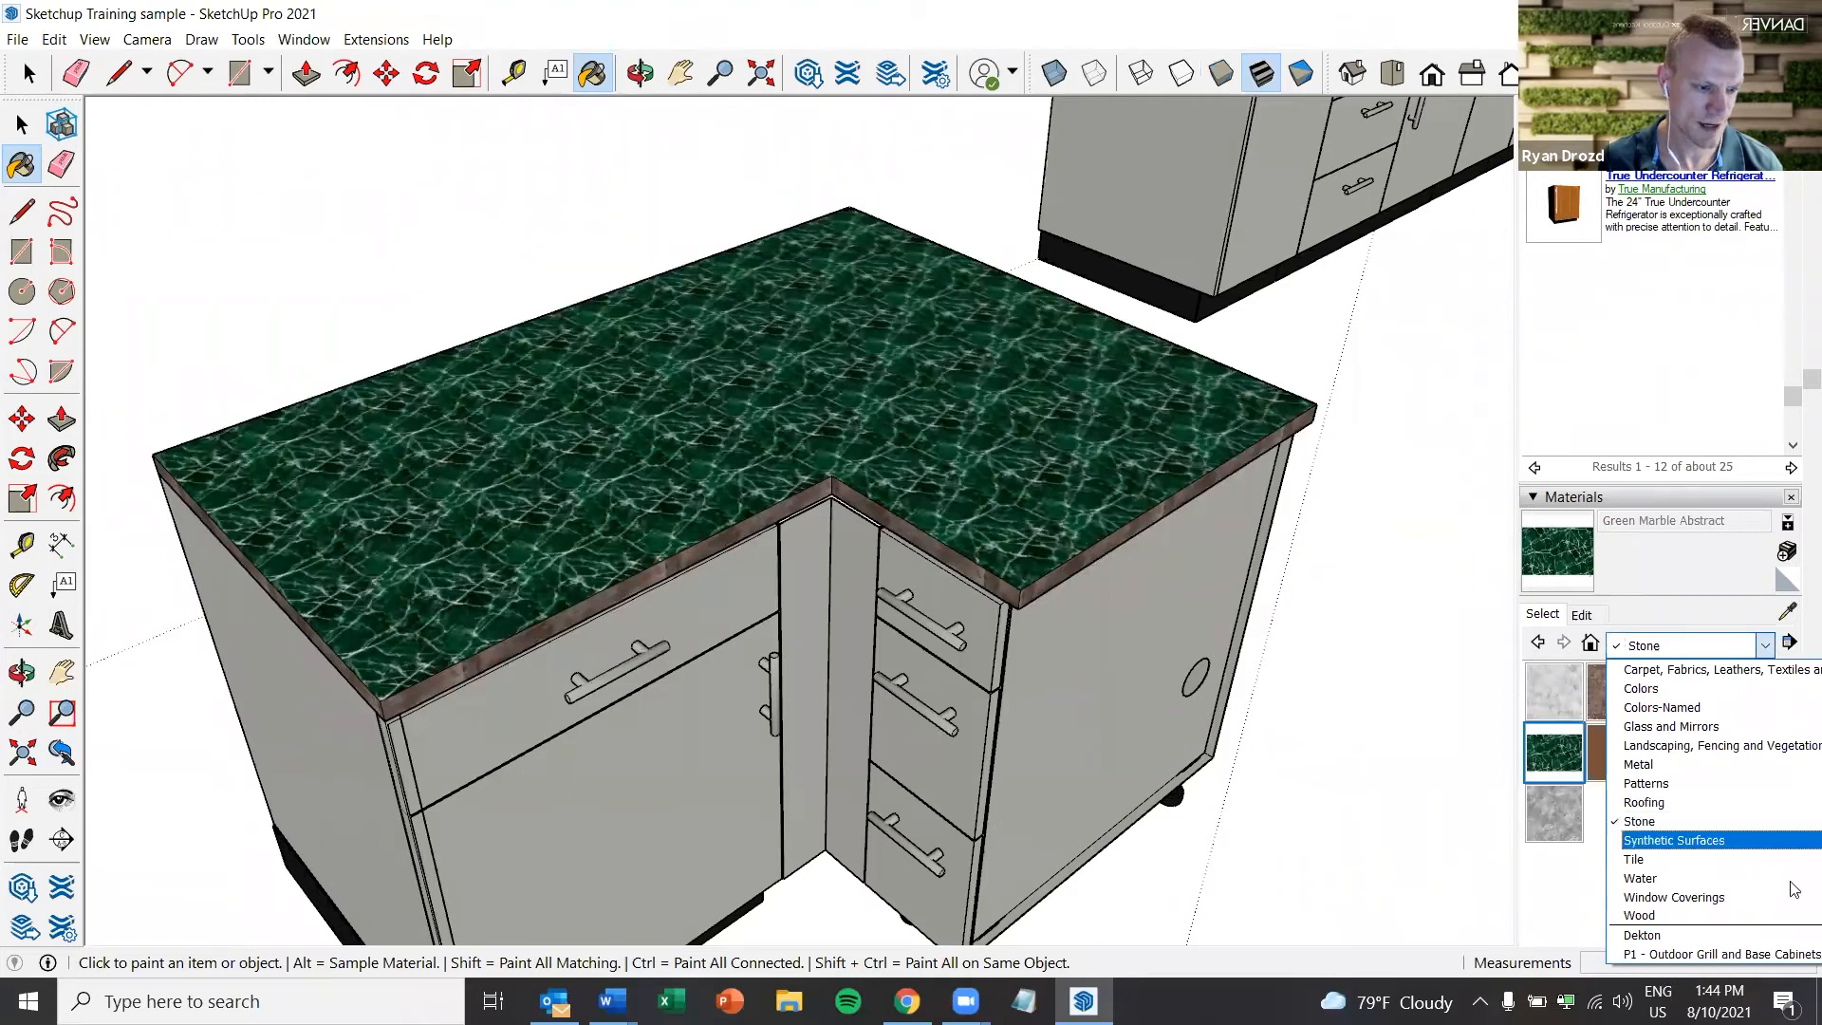
Repaint the L-shaped countertop's top face with the Trilium material from the Dekton collection
click(1692, 935)
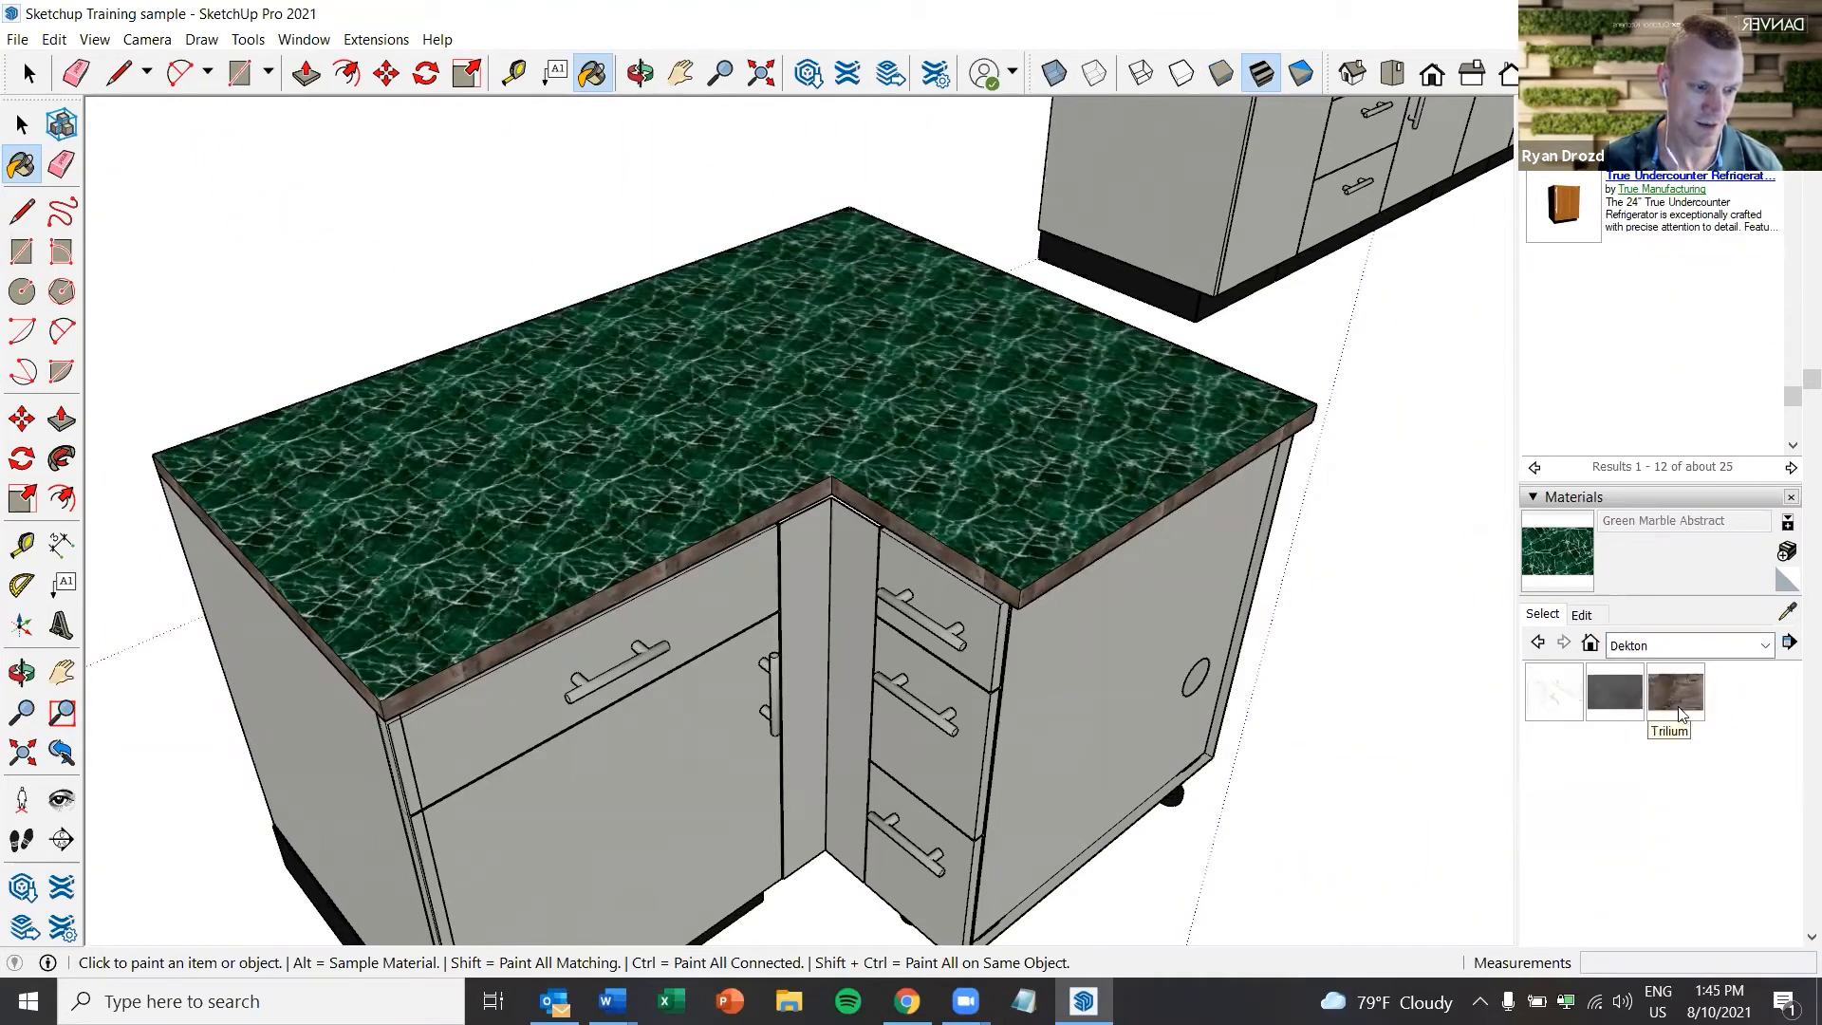
click(1675, 694)
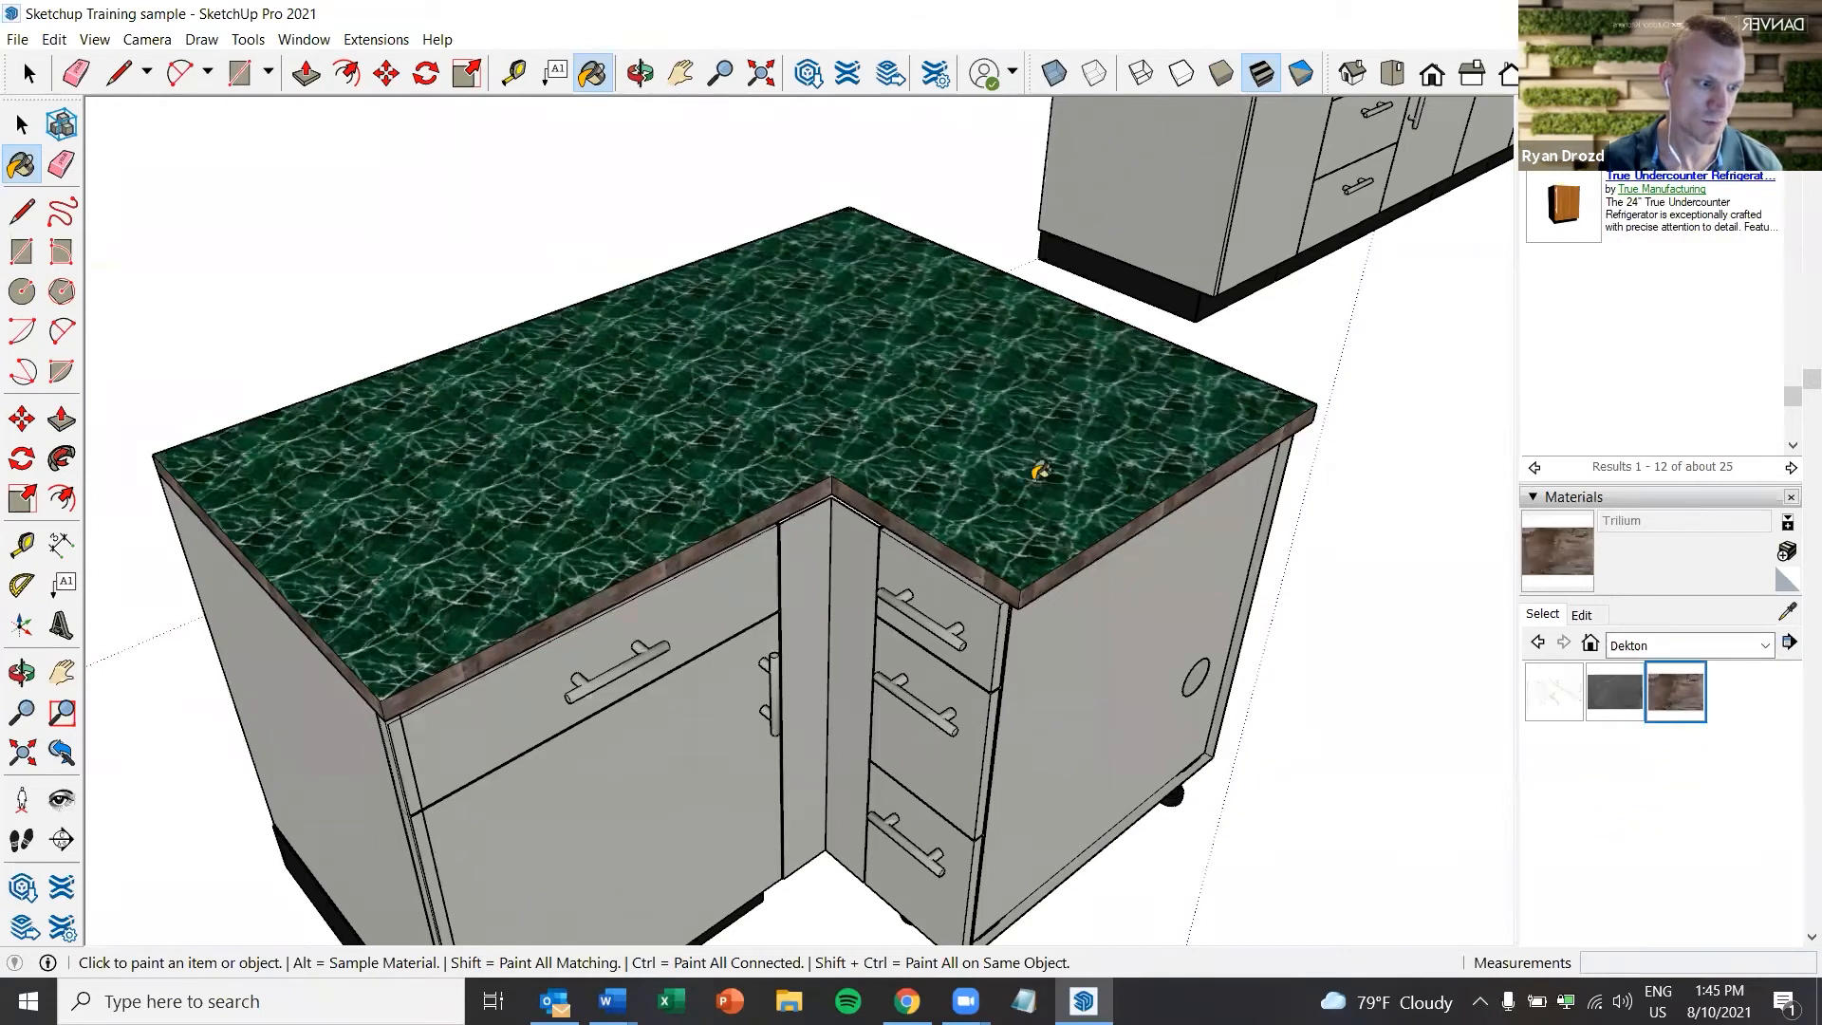
click(683, 398)
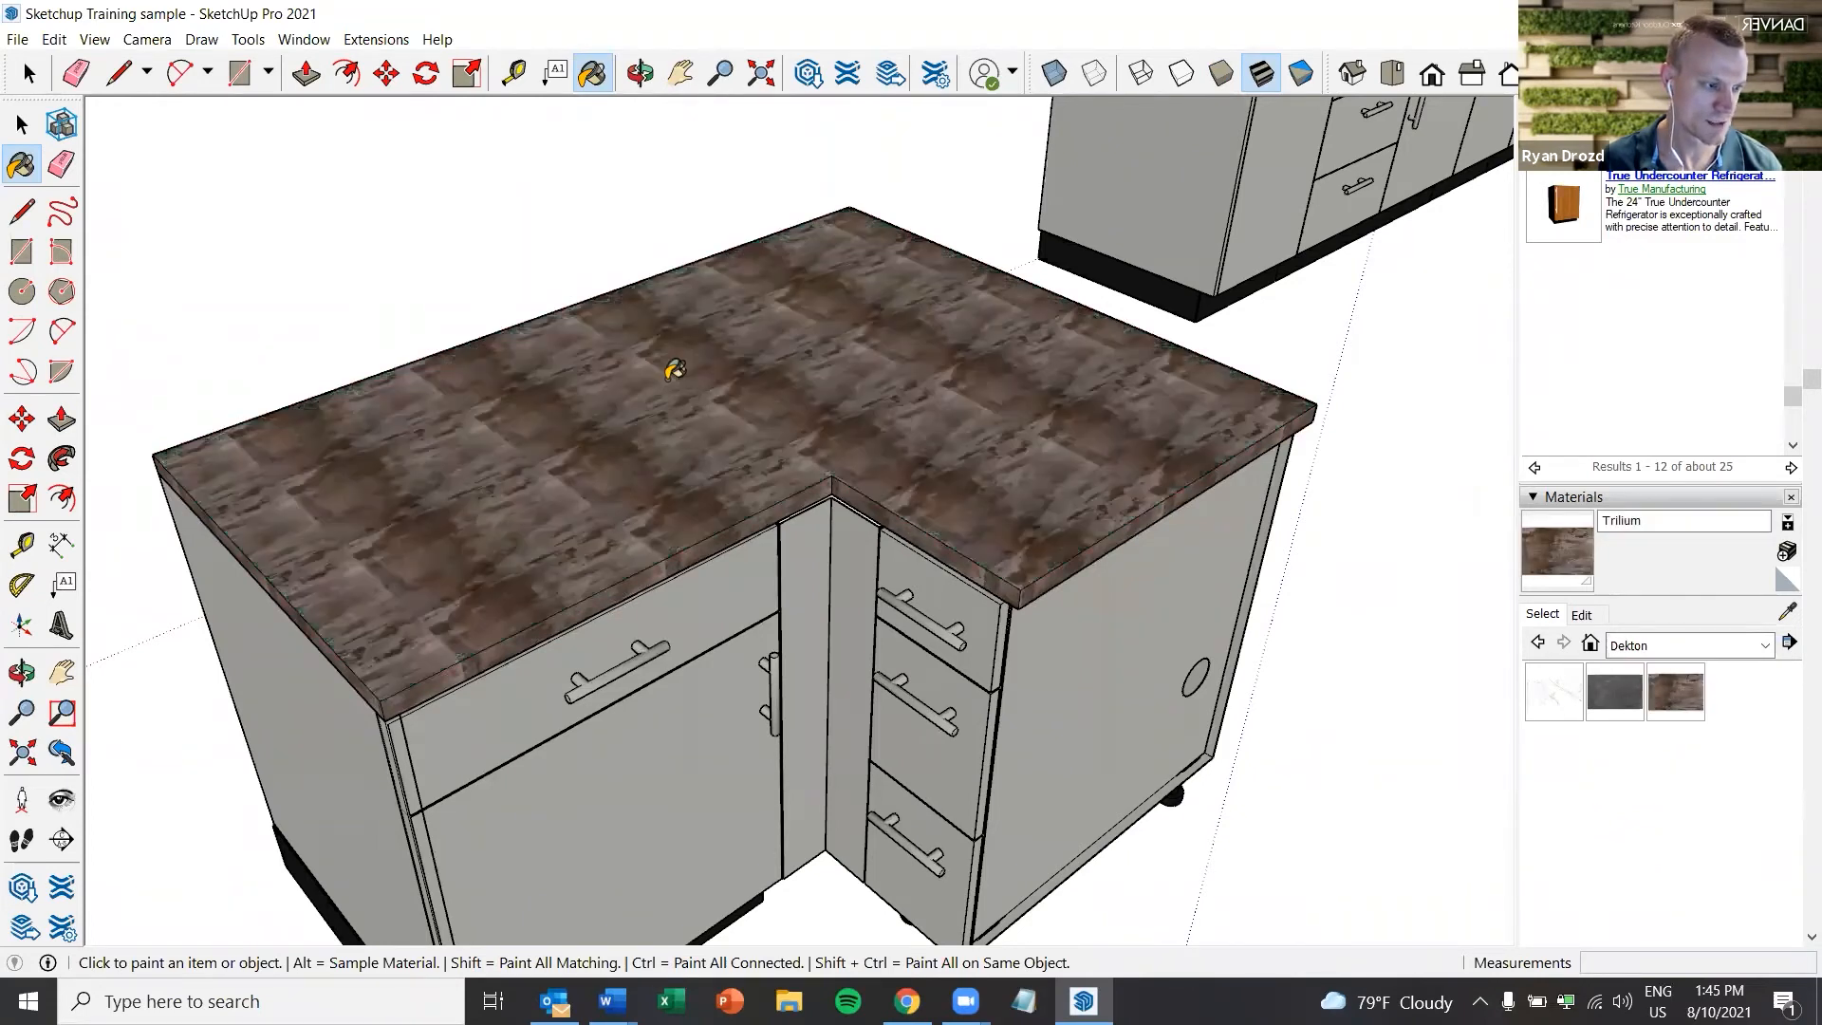
Examine the Trilium texture on the countertop's top face and edges up close and from several angles
scroll(636, 480, up, 1)
scroll(636, 480, up, 1)
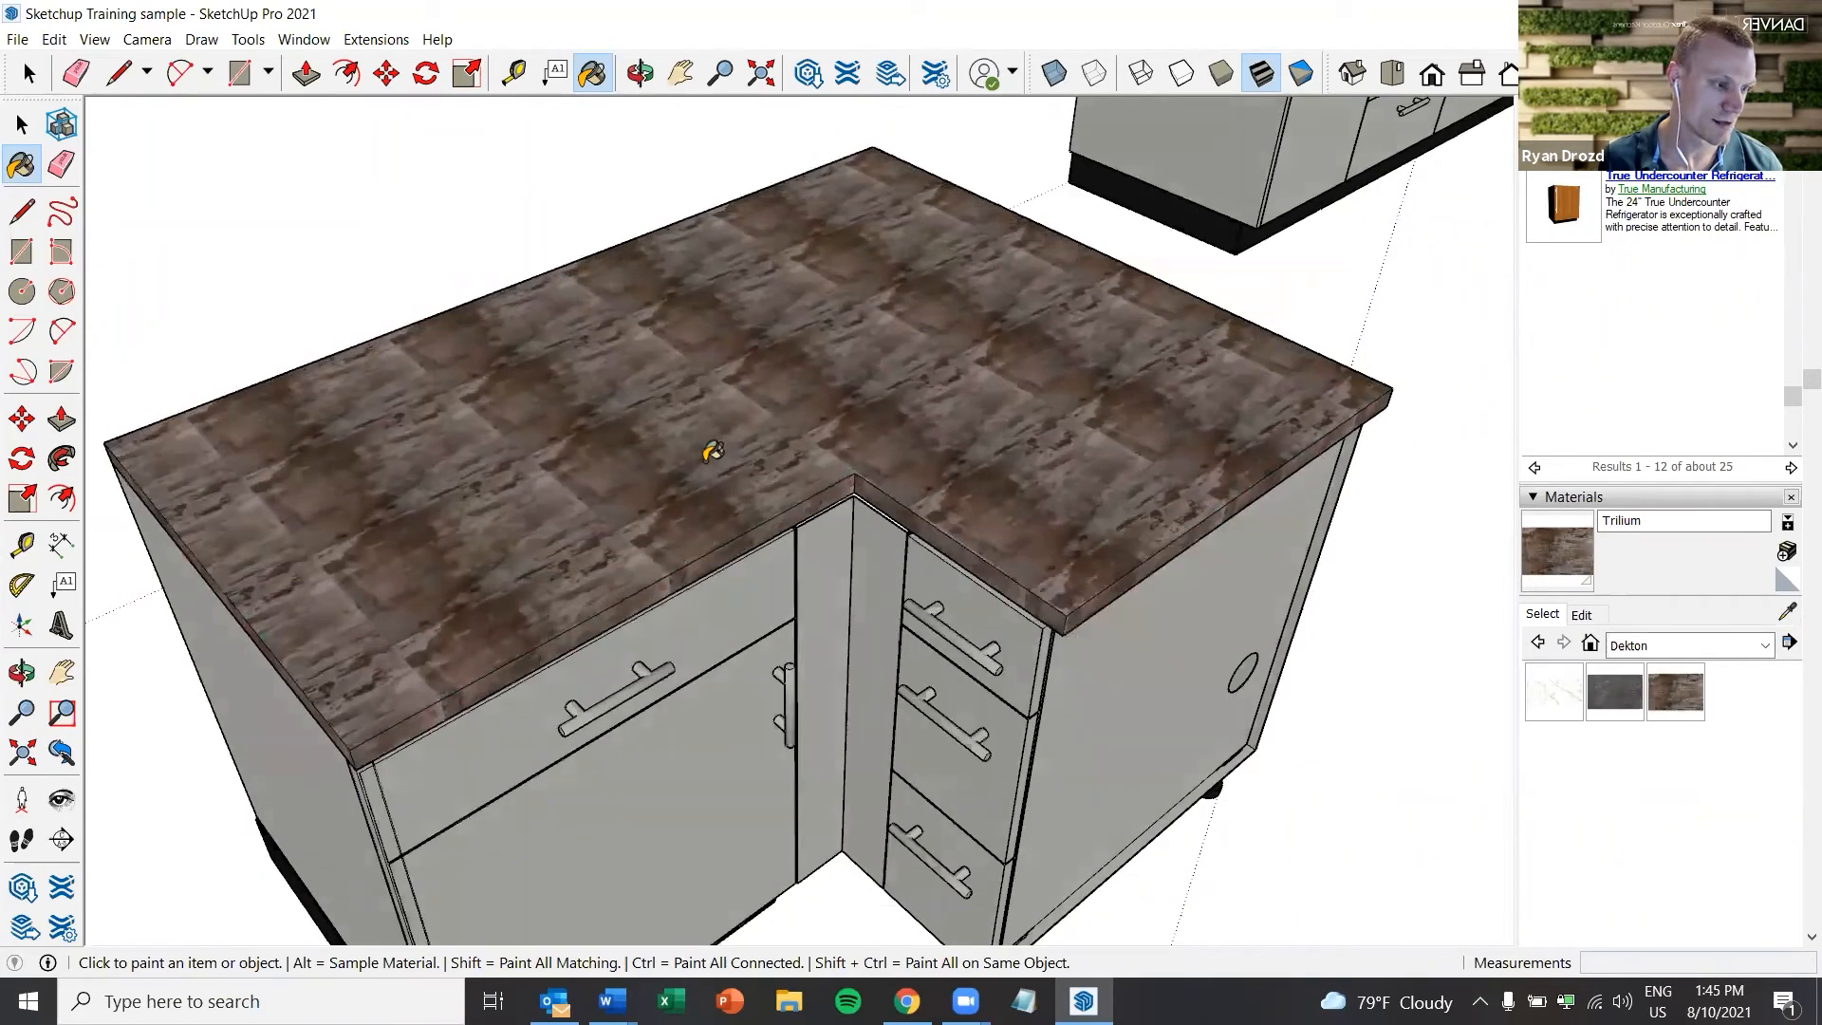
scroll(711, 455, up, 1)
scroll(630, 368, up, 1)
middle_drag(617, 377, 618, 383)
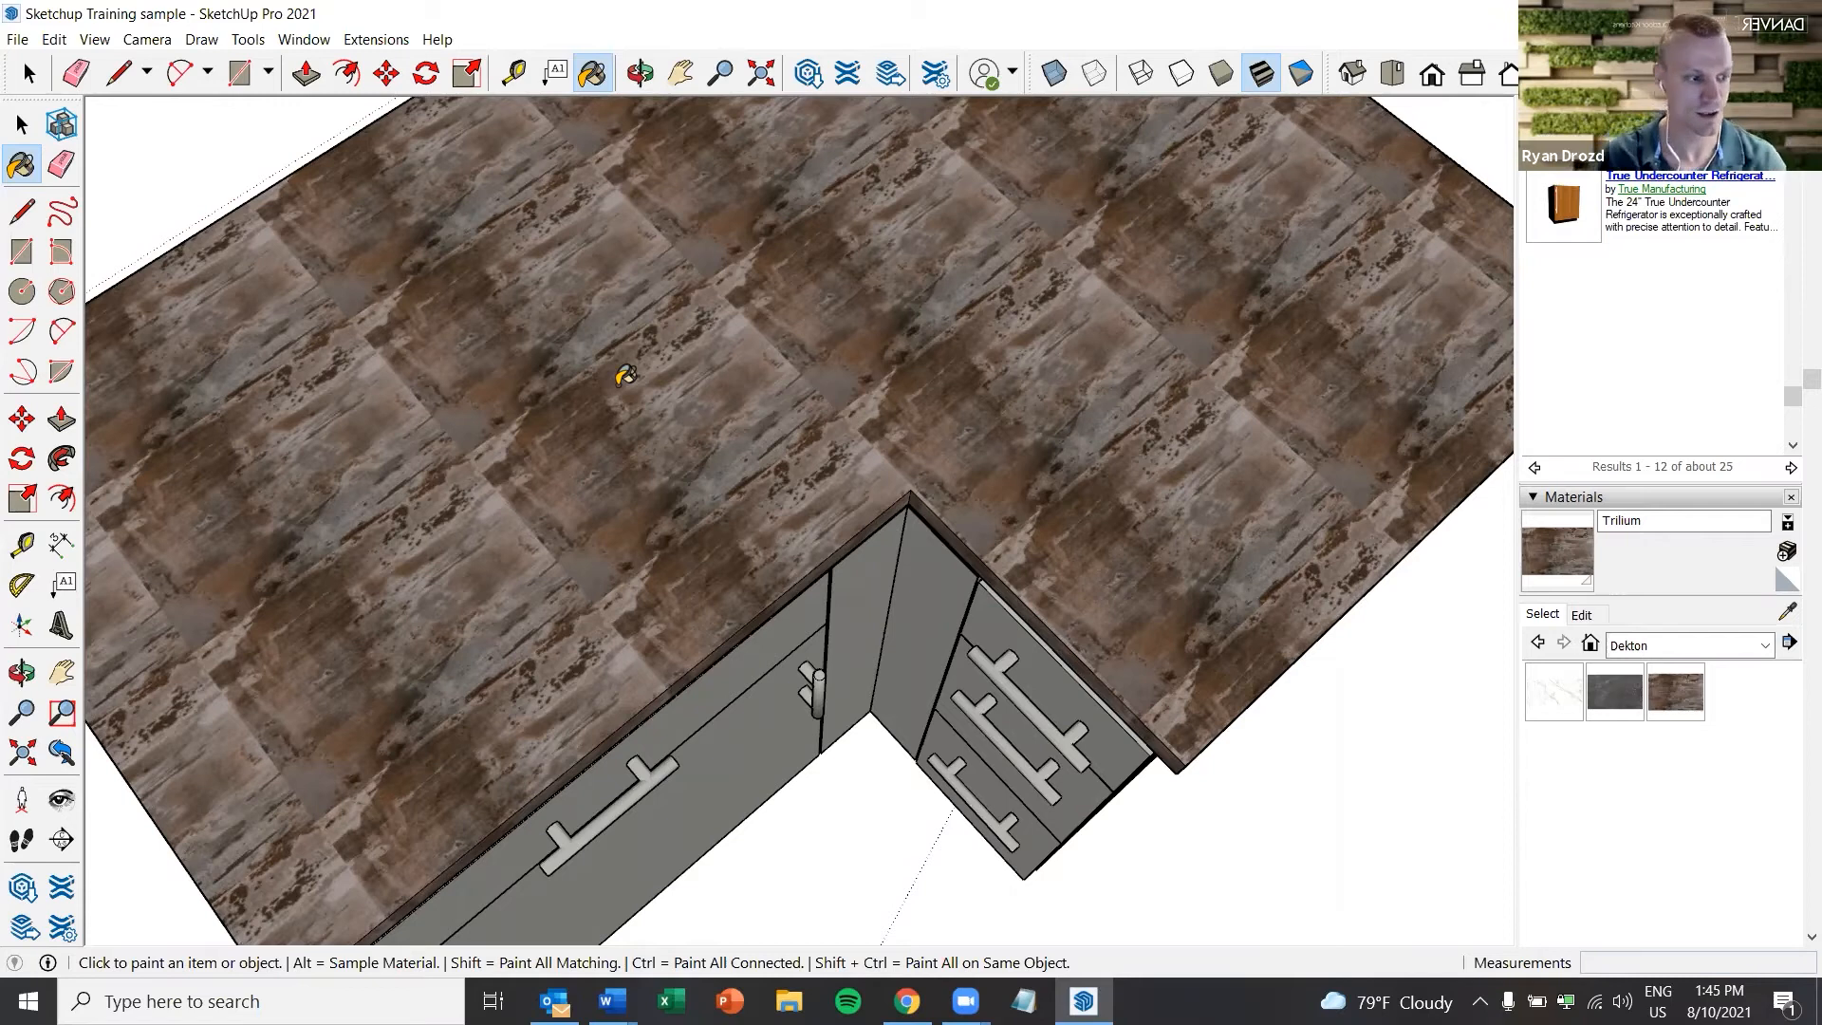
middle_drag(772, 525, 782, 432)
scroll(783, 520, down, 2)
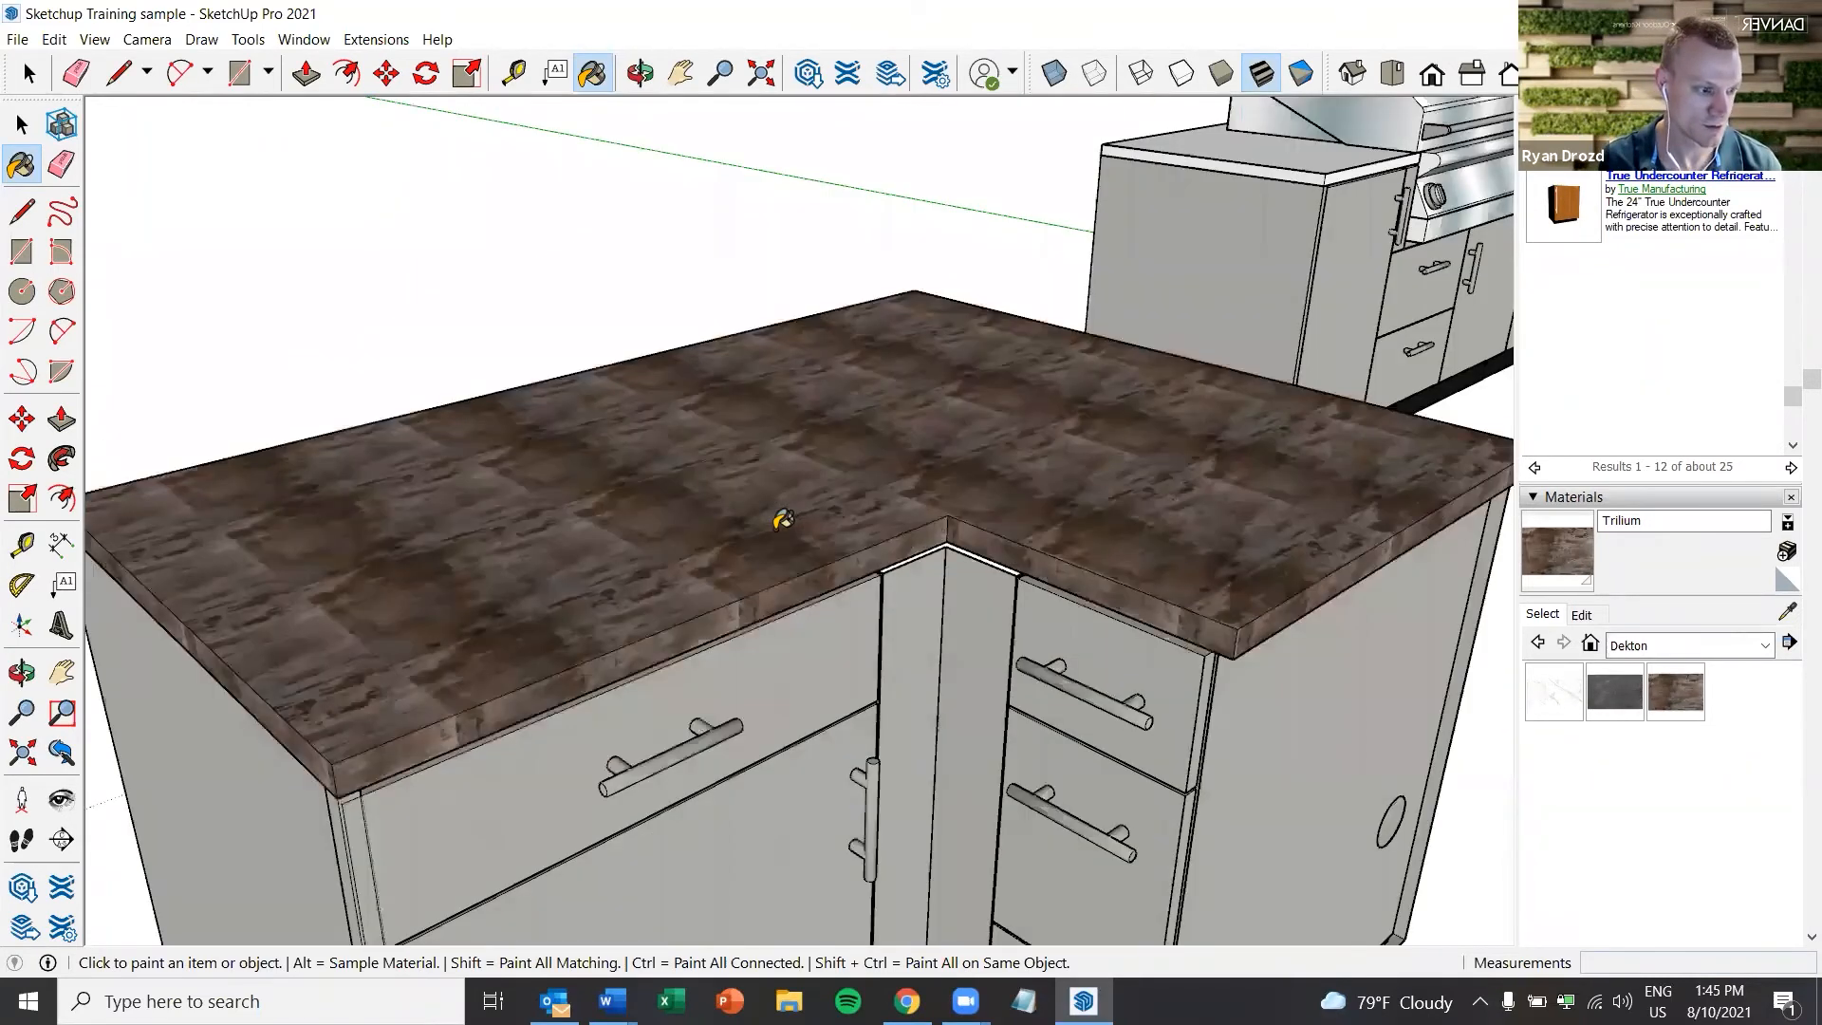
middle_drag(782, 520, 783, 460)
scroll(783, 520, down, 1)
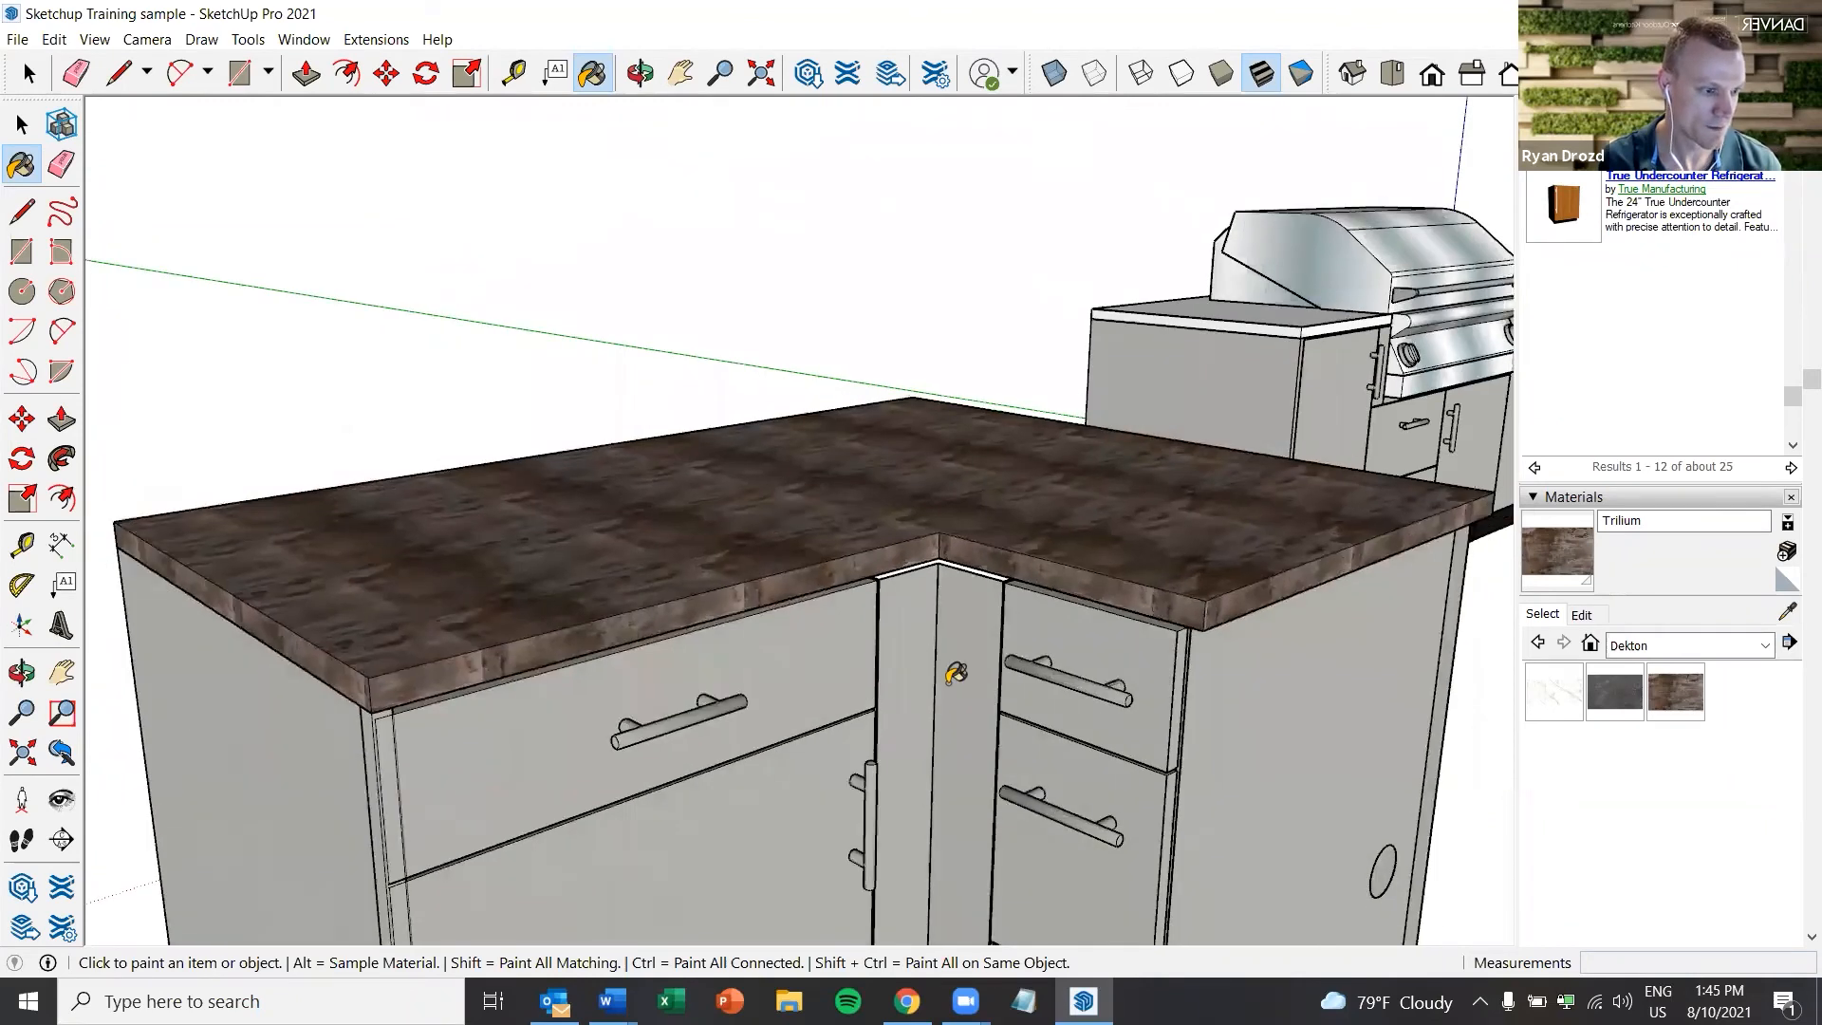
scroll(207, 358, down, 1)
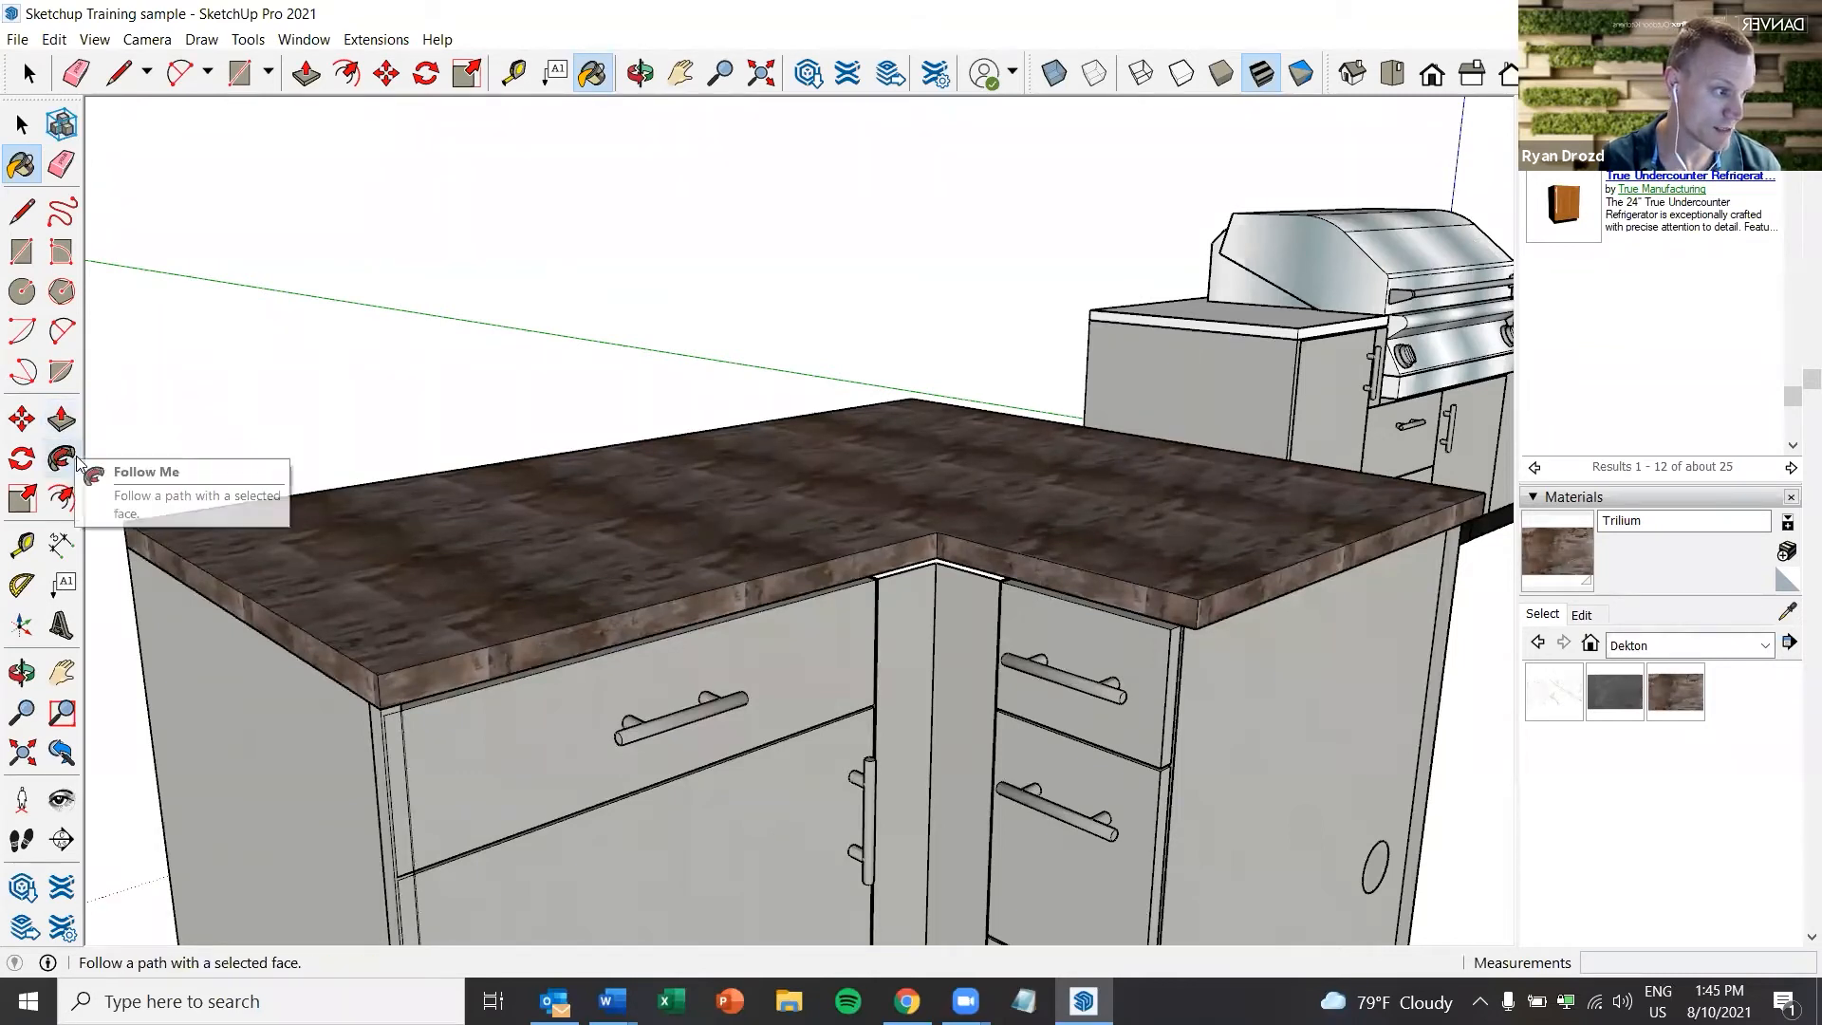
scroll(110, 517, down, 2)
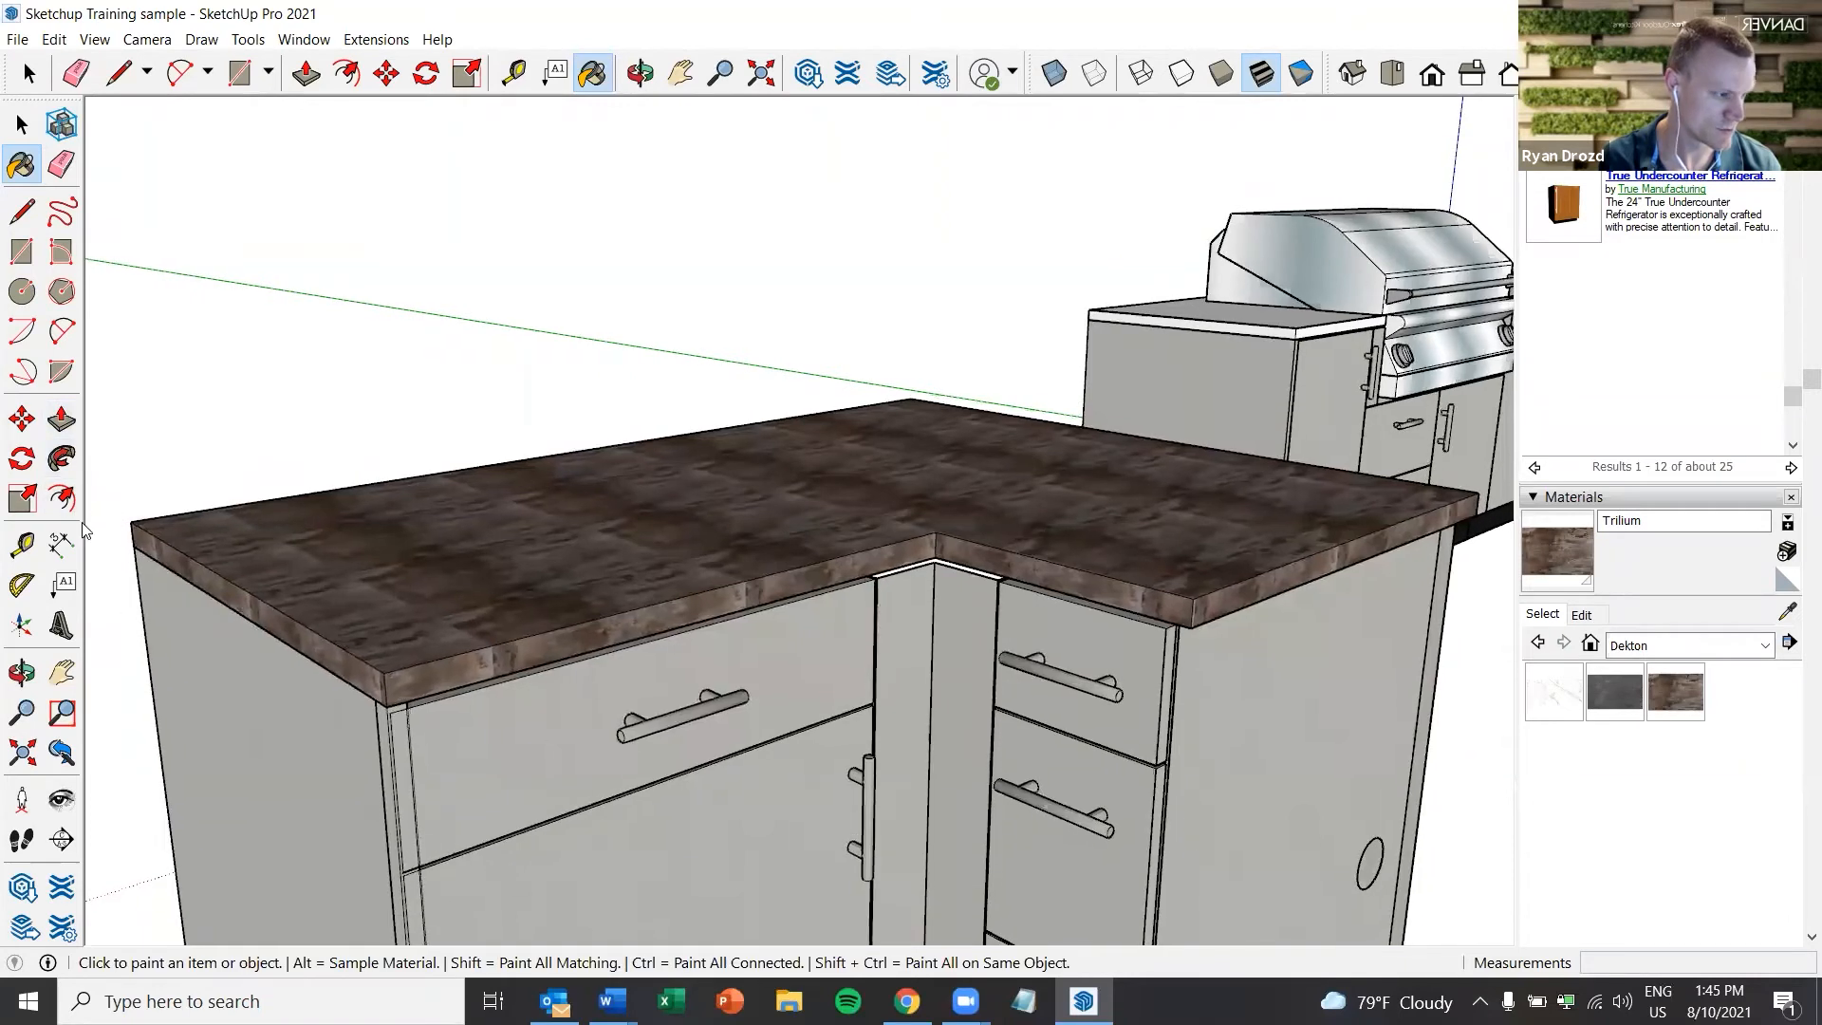
scroll(268, 626, down, 5)
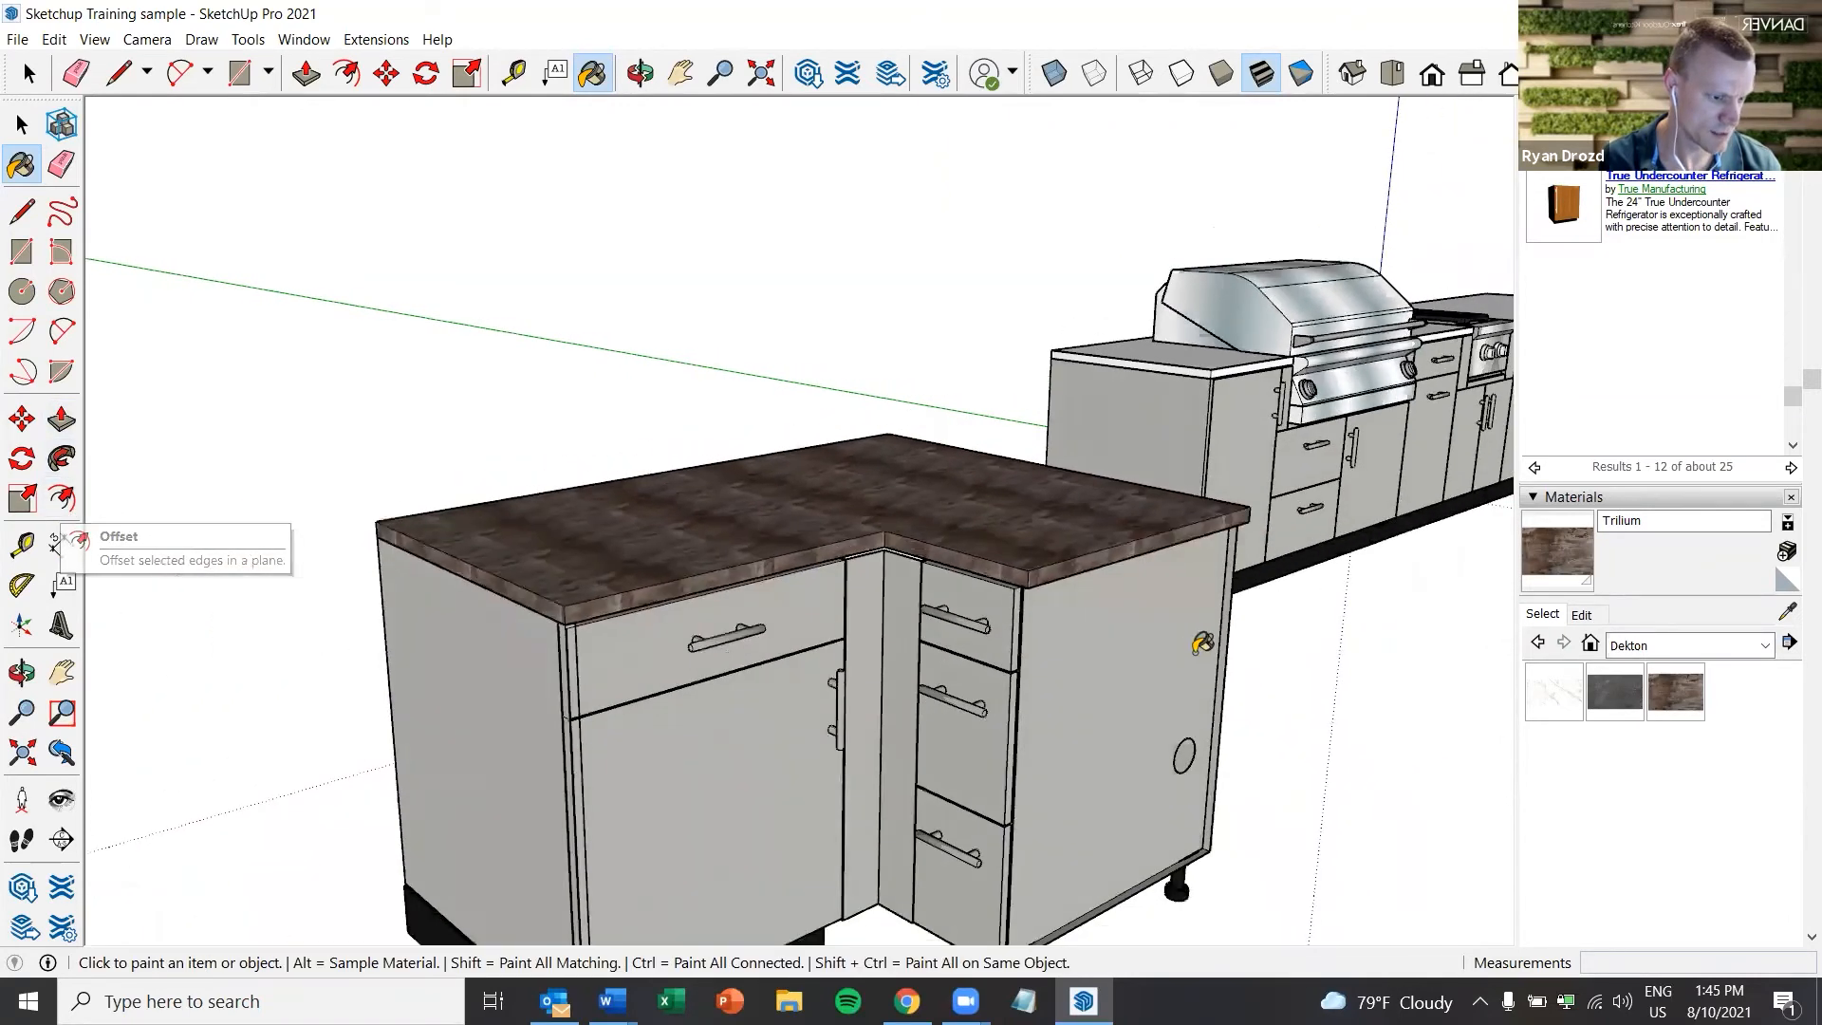
Insert the OBSxx01_Danver base sink cabinet from the P1 - Outdoor Grill and Base Cabinets Reduced Set, freestanding in front of the corner cabinets
scroll(1701, 348, up, 5)
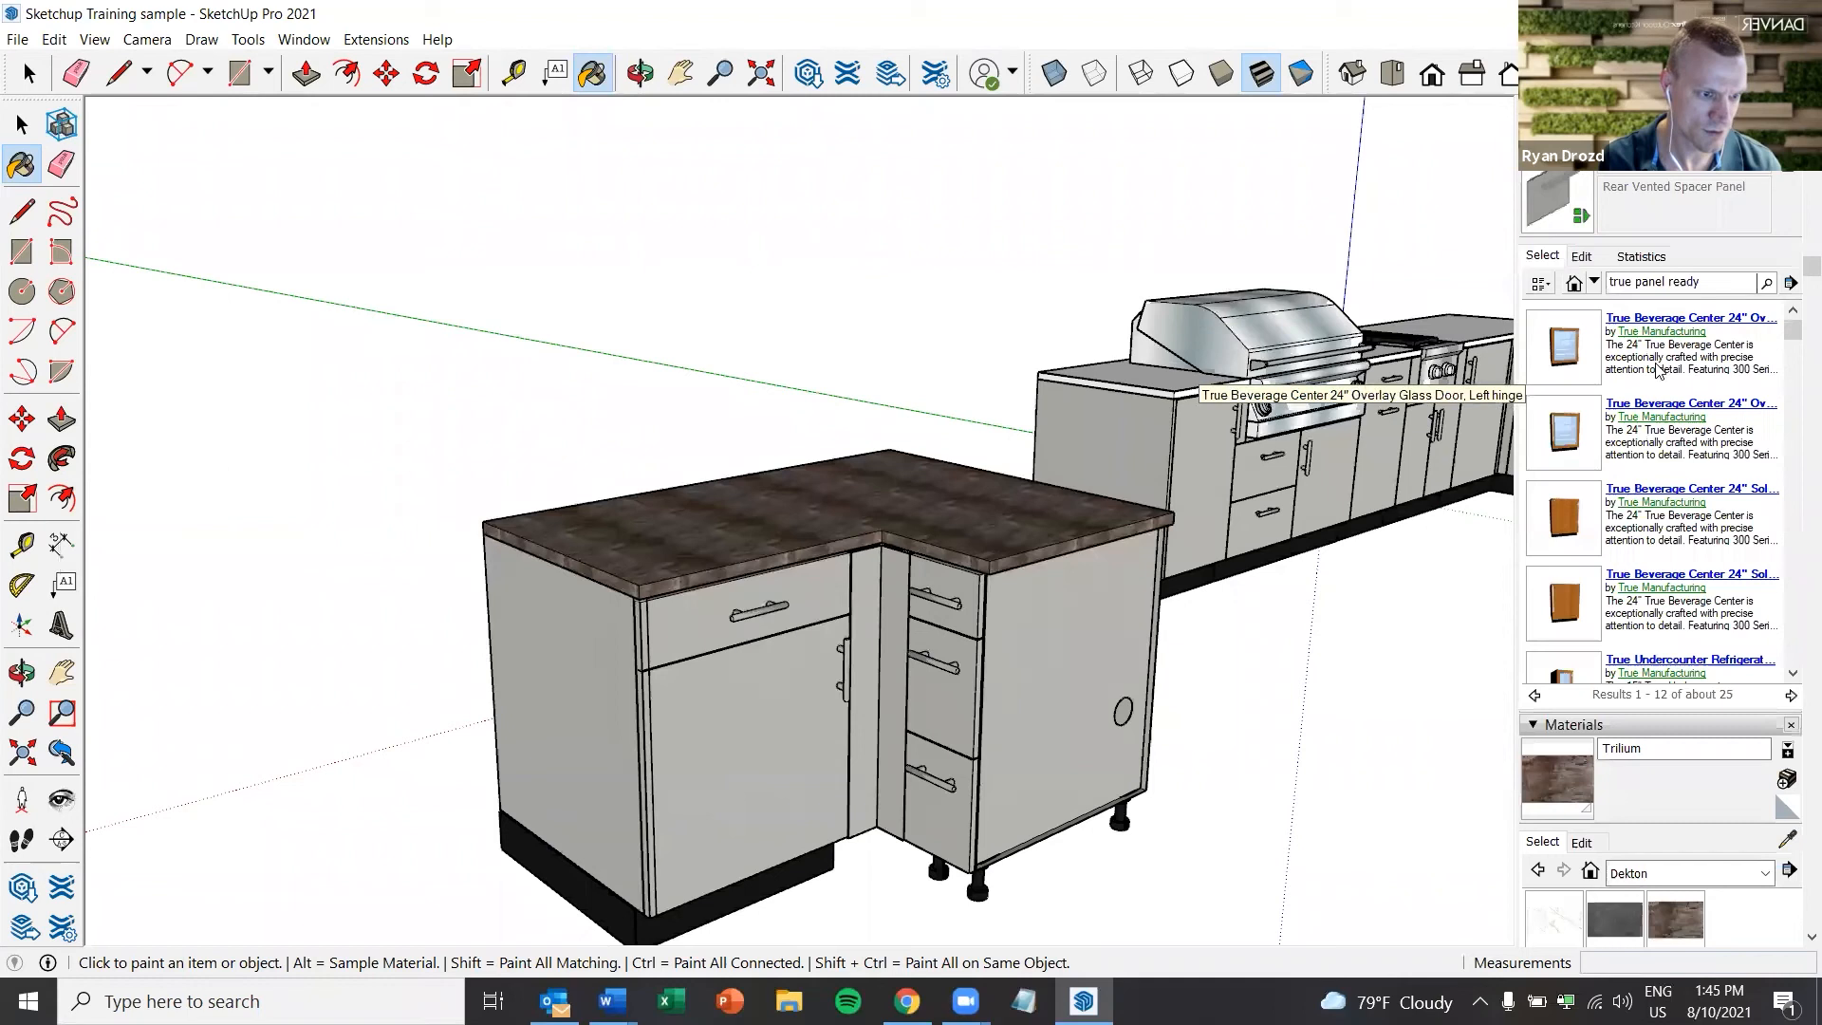
scroll(1613, 284, up, 3)
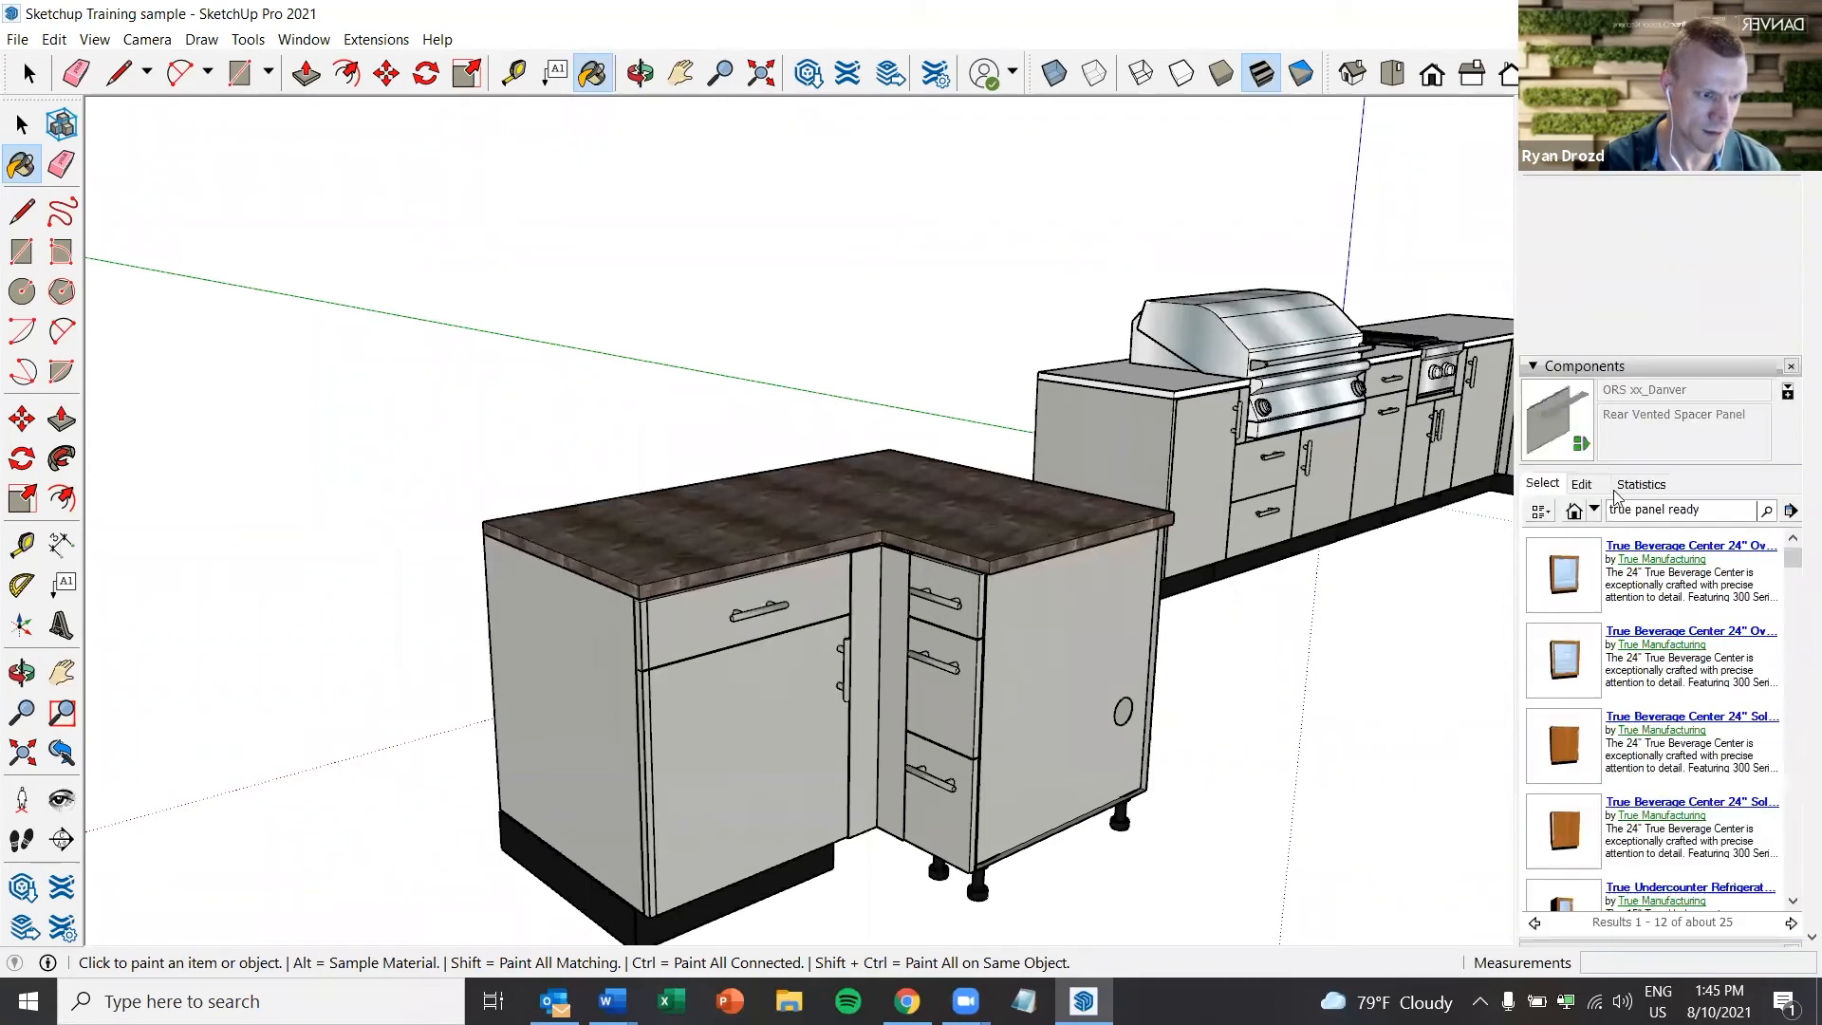
click(1595, 511)
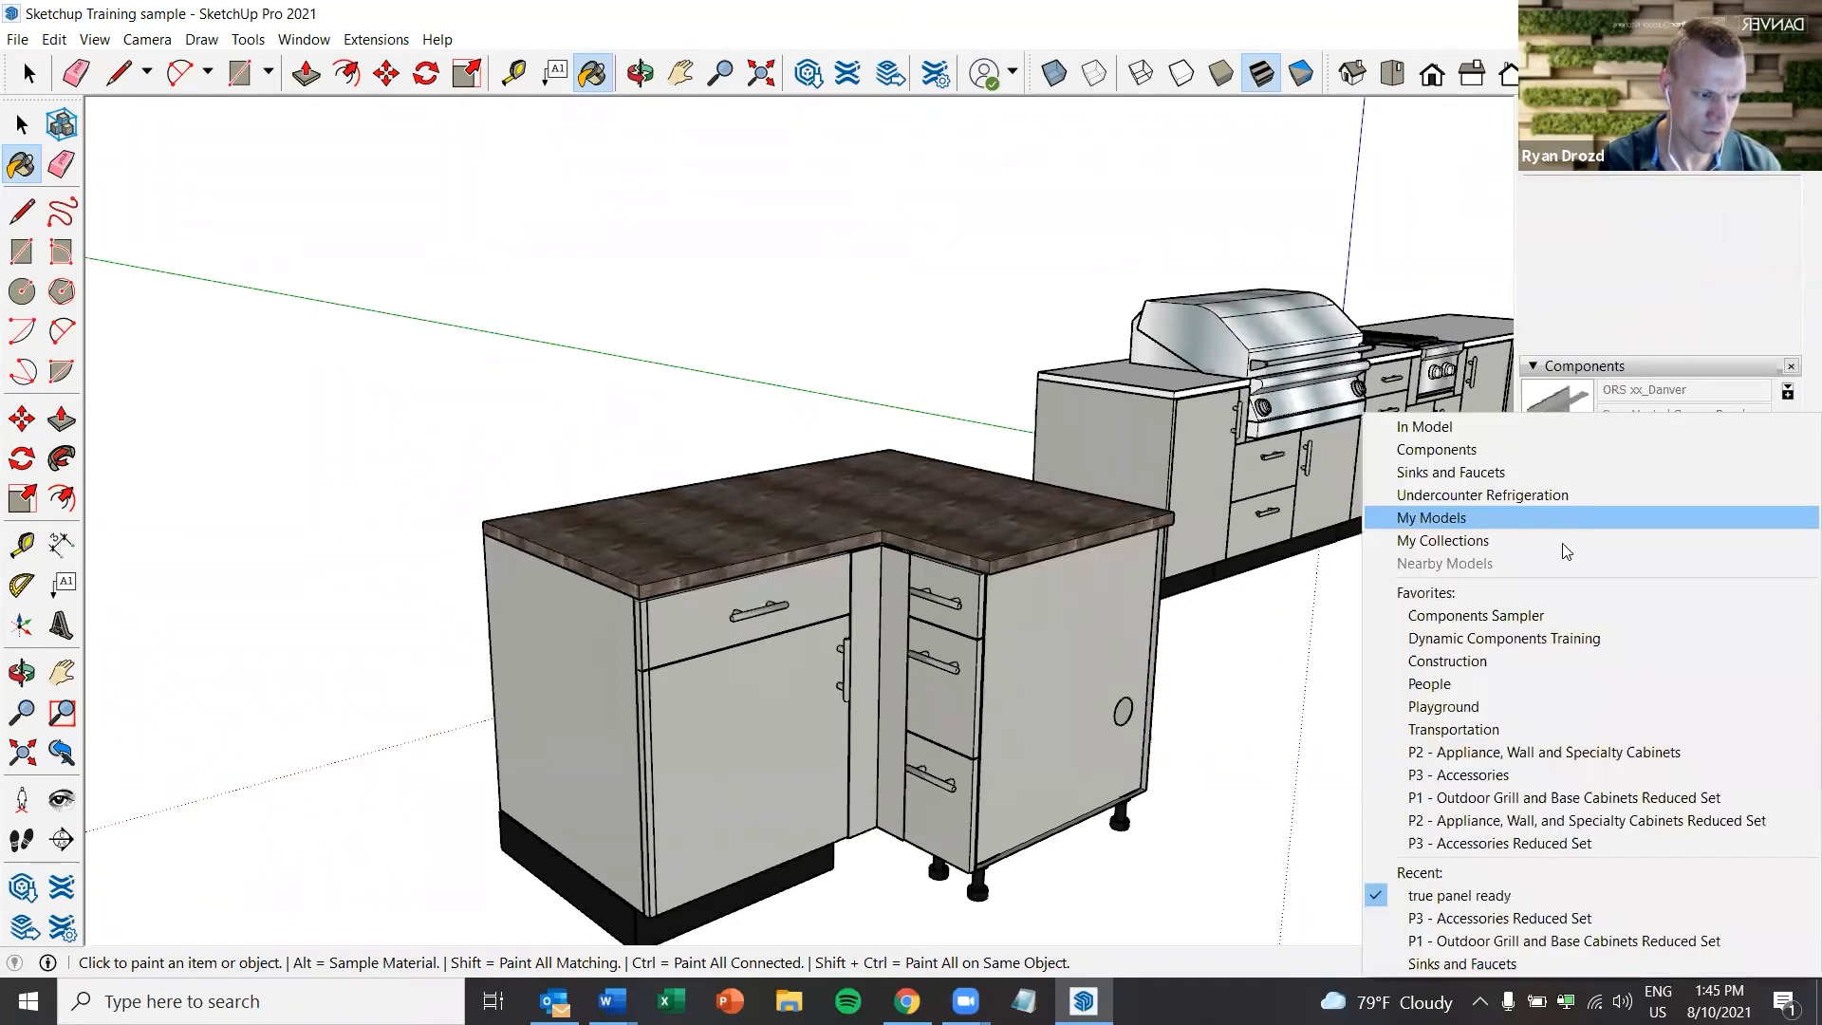
click(1523, 799)
scroll(1646, 710, down, 5)
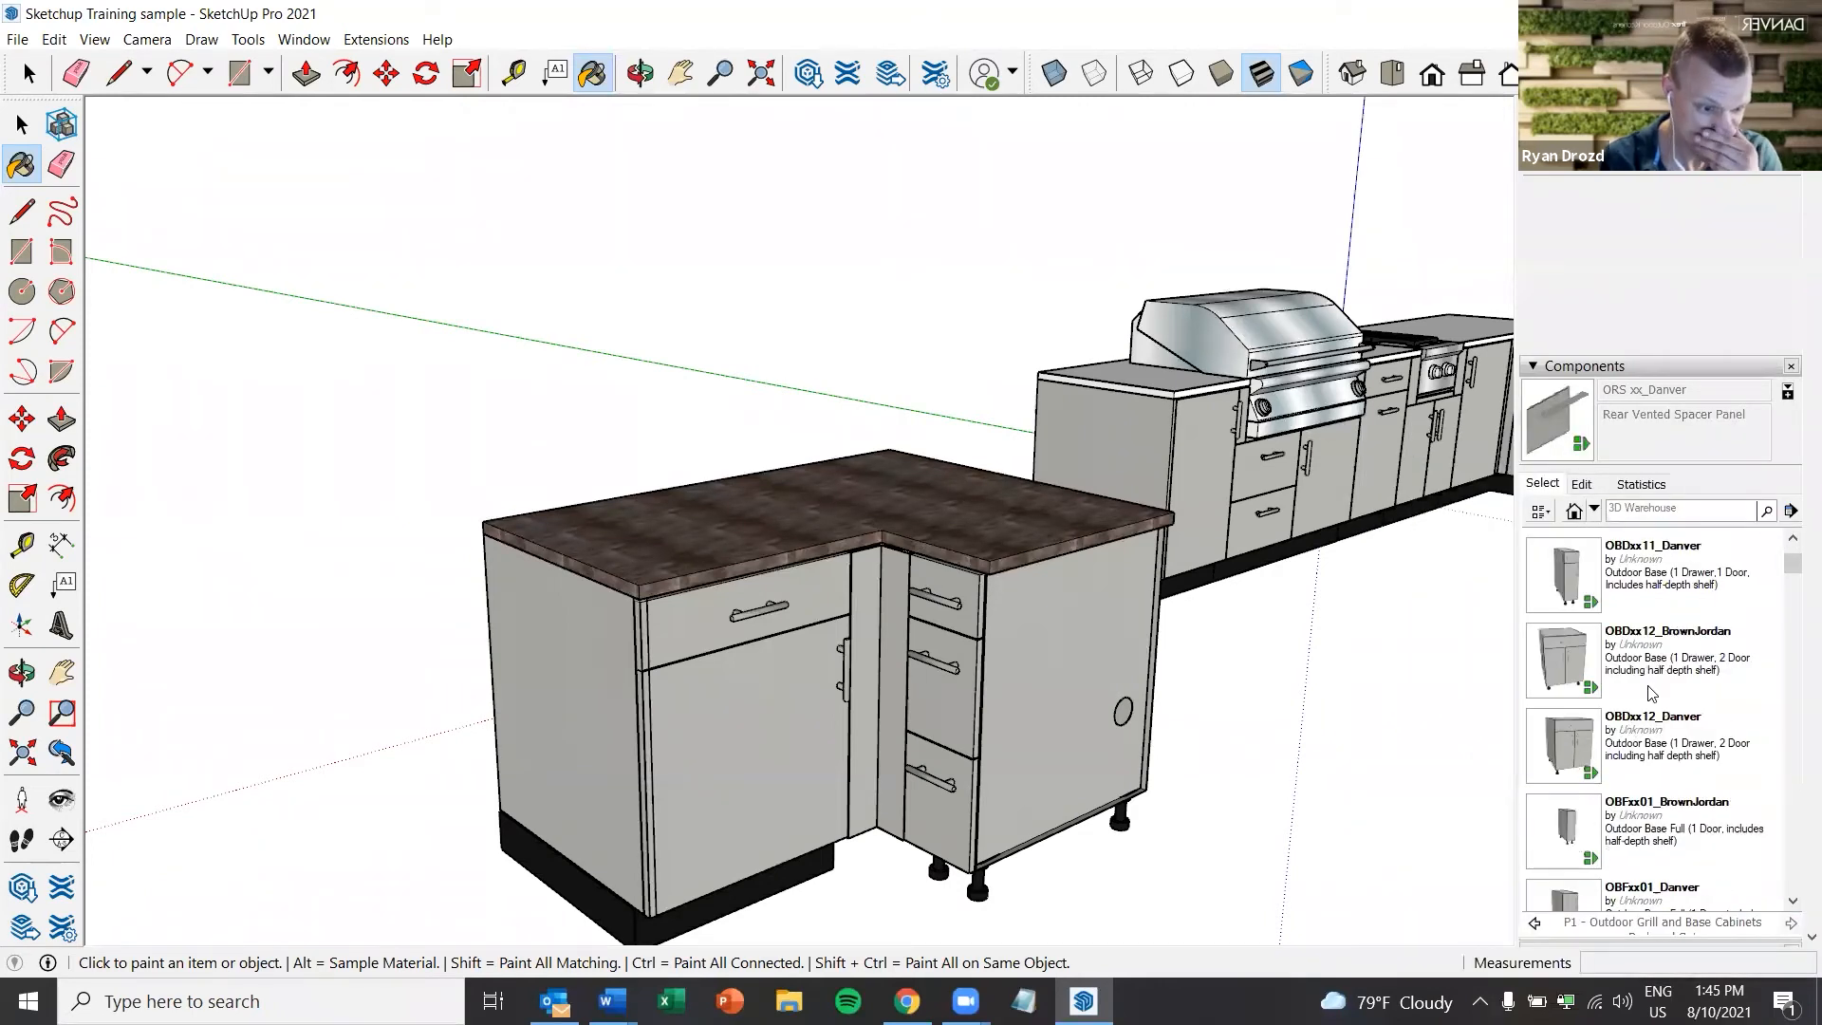
scroll(1661, 816, down, 3)
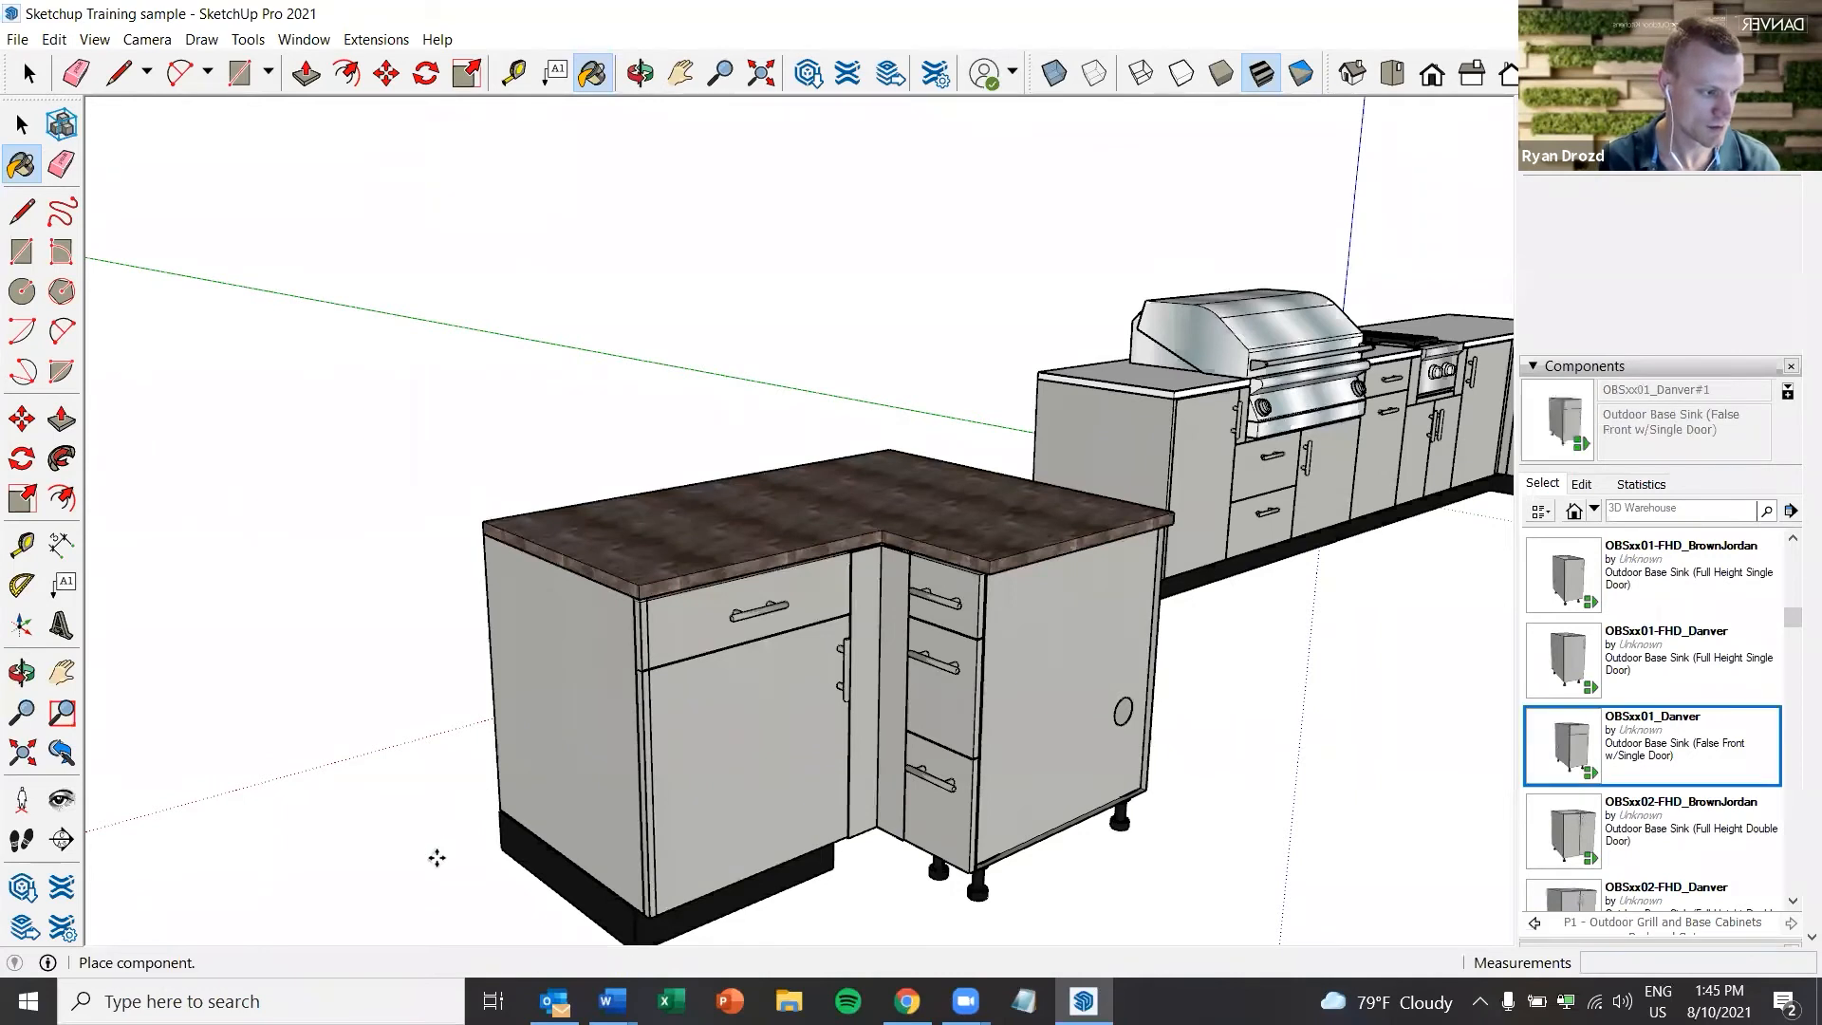
scroll(372, 882, down, 5)
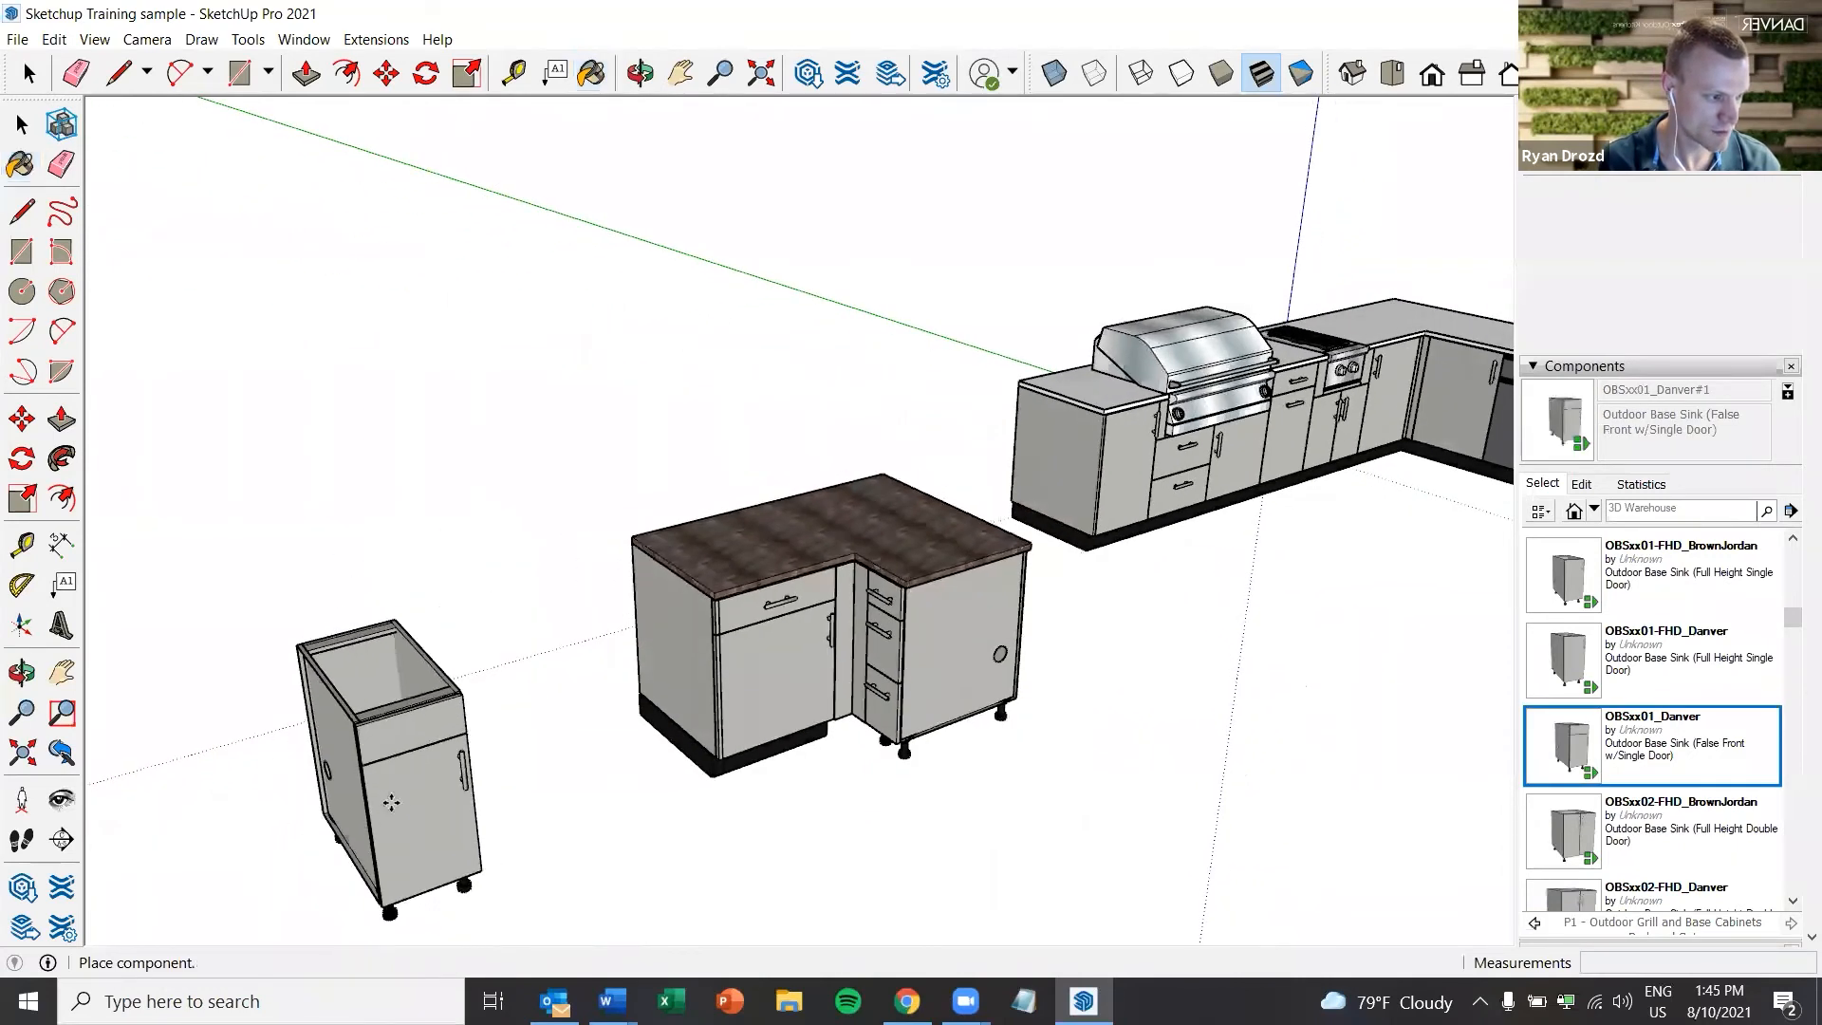
click(404, 804)
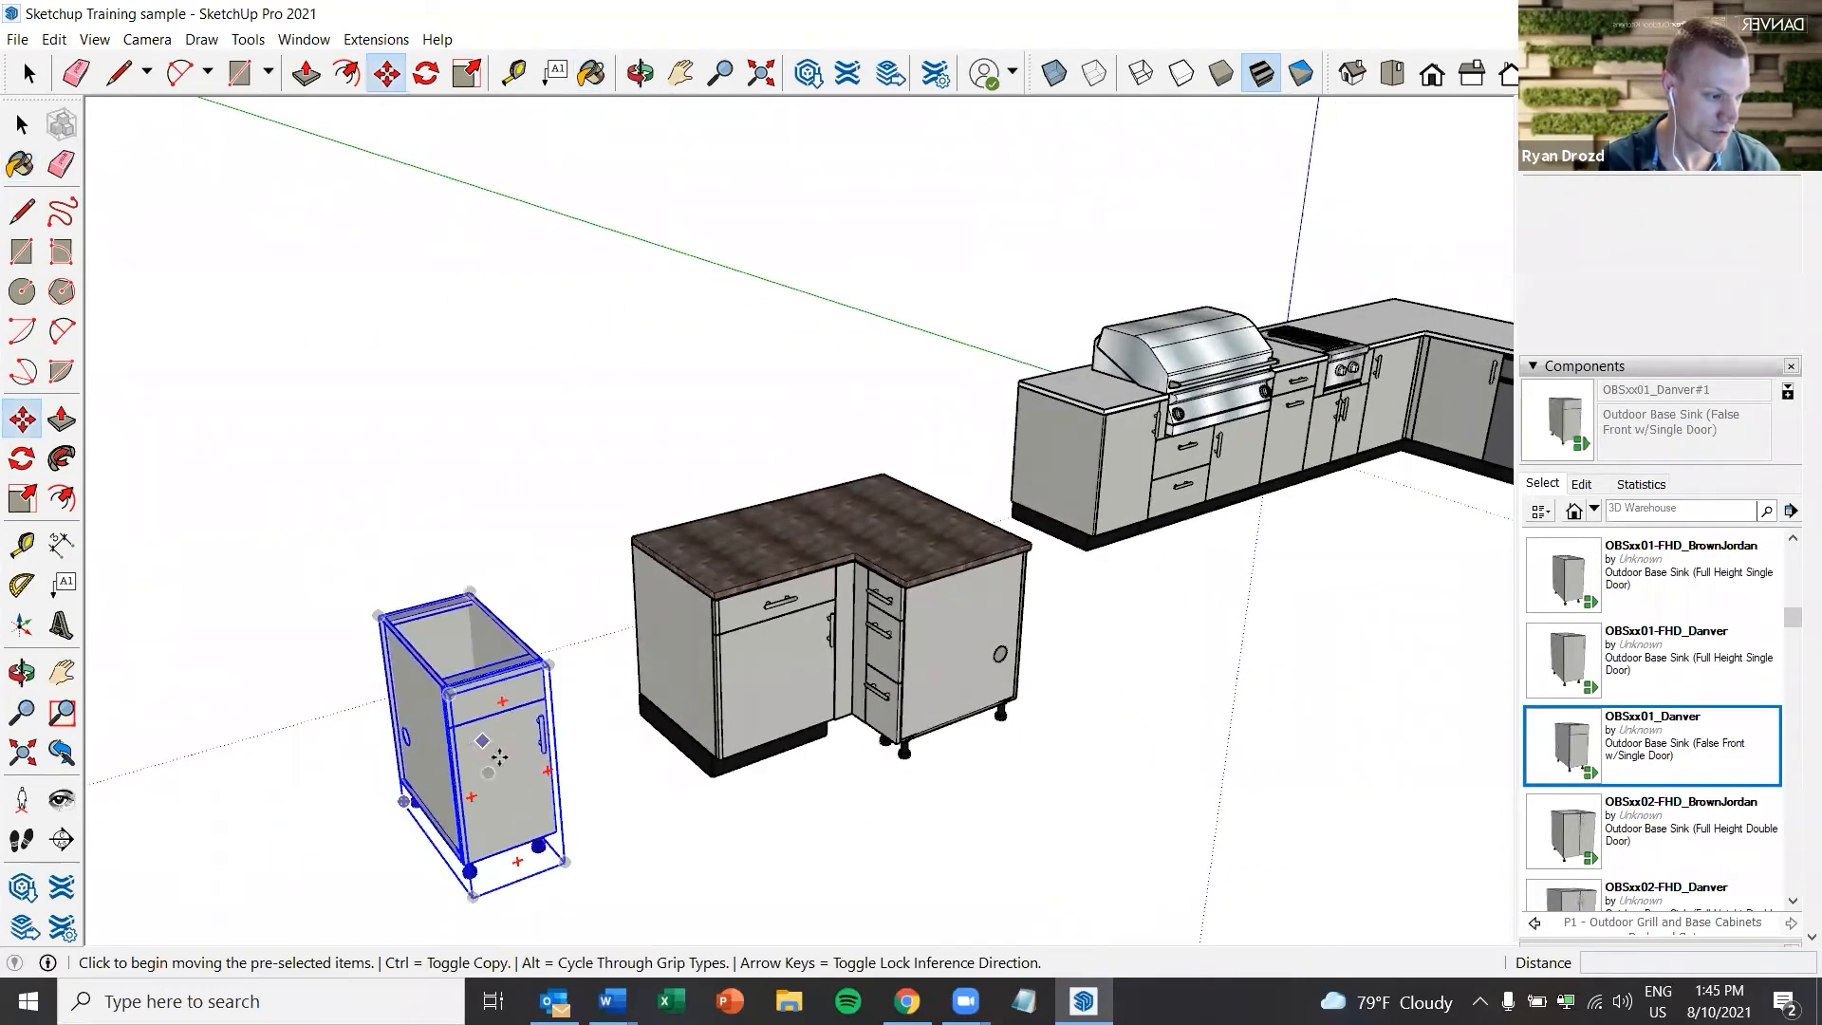
Set the new base sink cabinet's width to 24" in its component options and apply the change
right_click(505, 770)
mouse_move(617, 729)
click(777, 733)
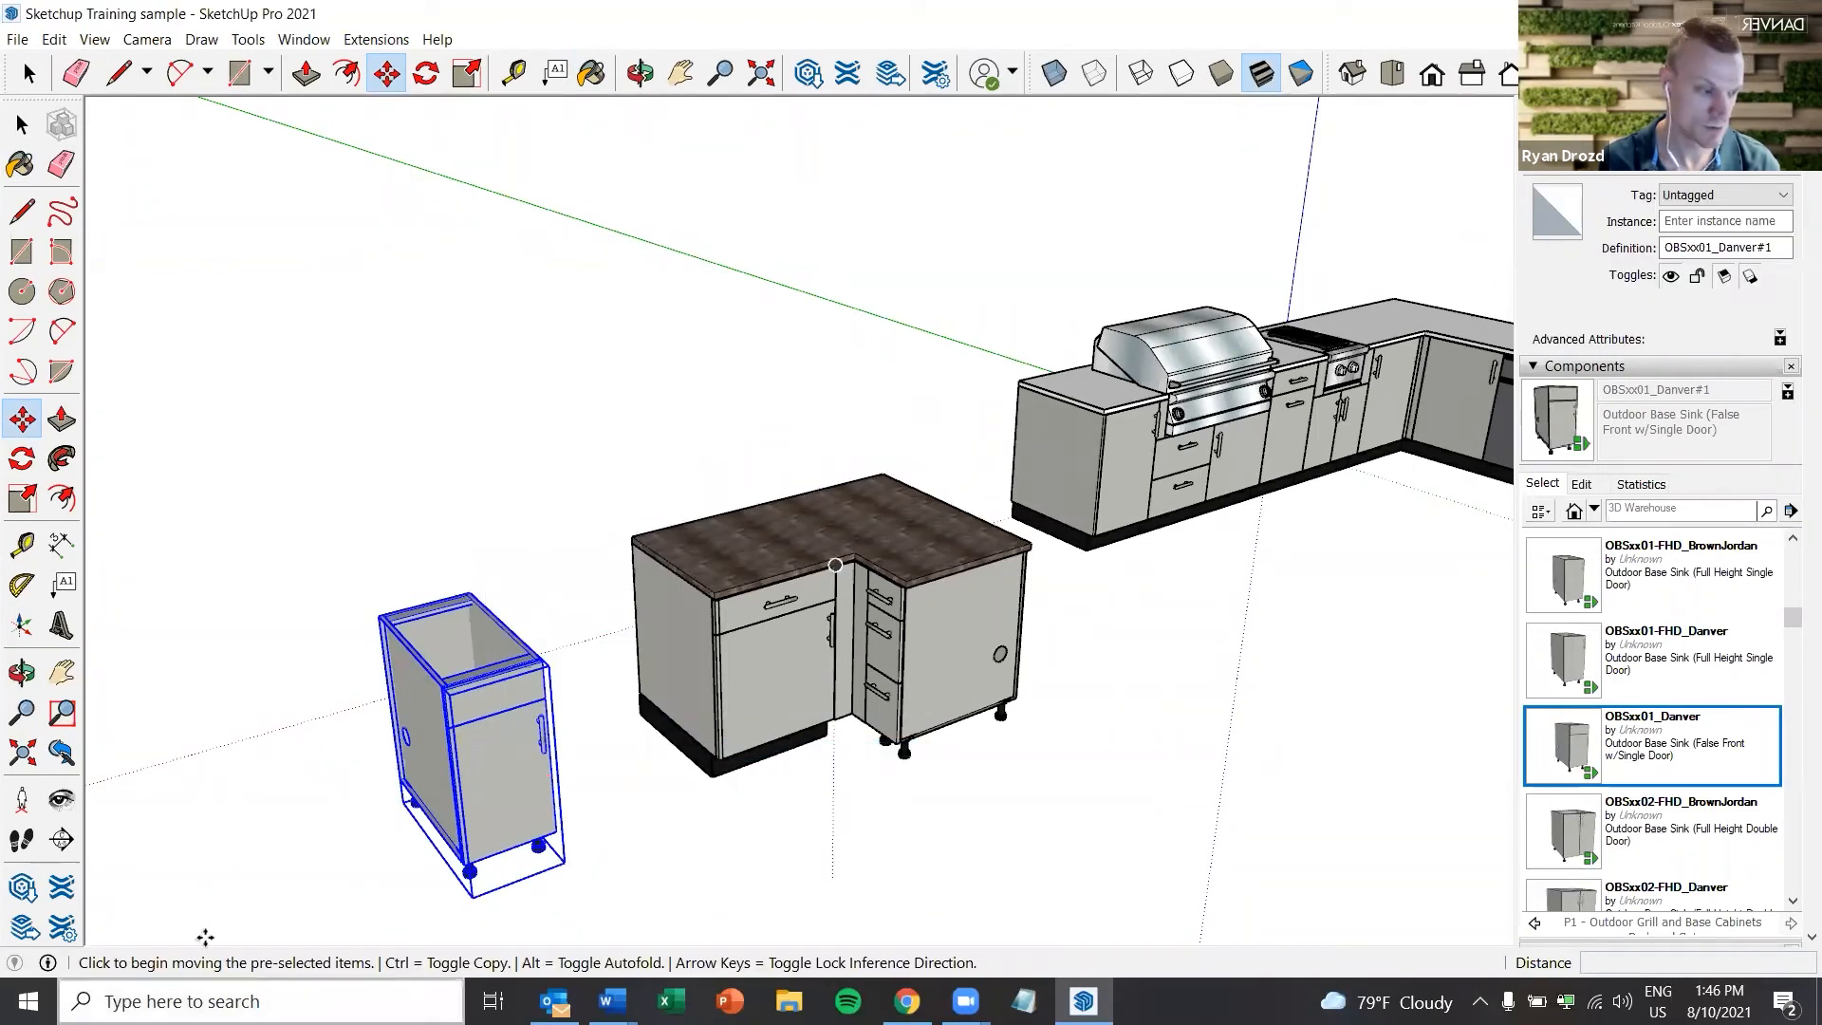
right_click(510, 776)
mouse_move(641, 771)
click(795, 765)
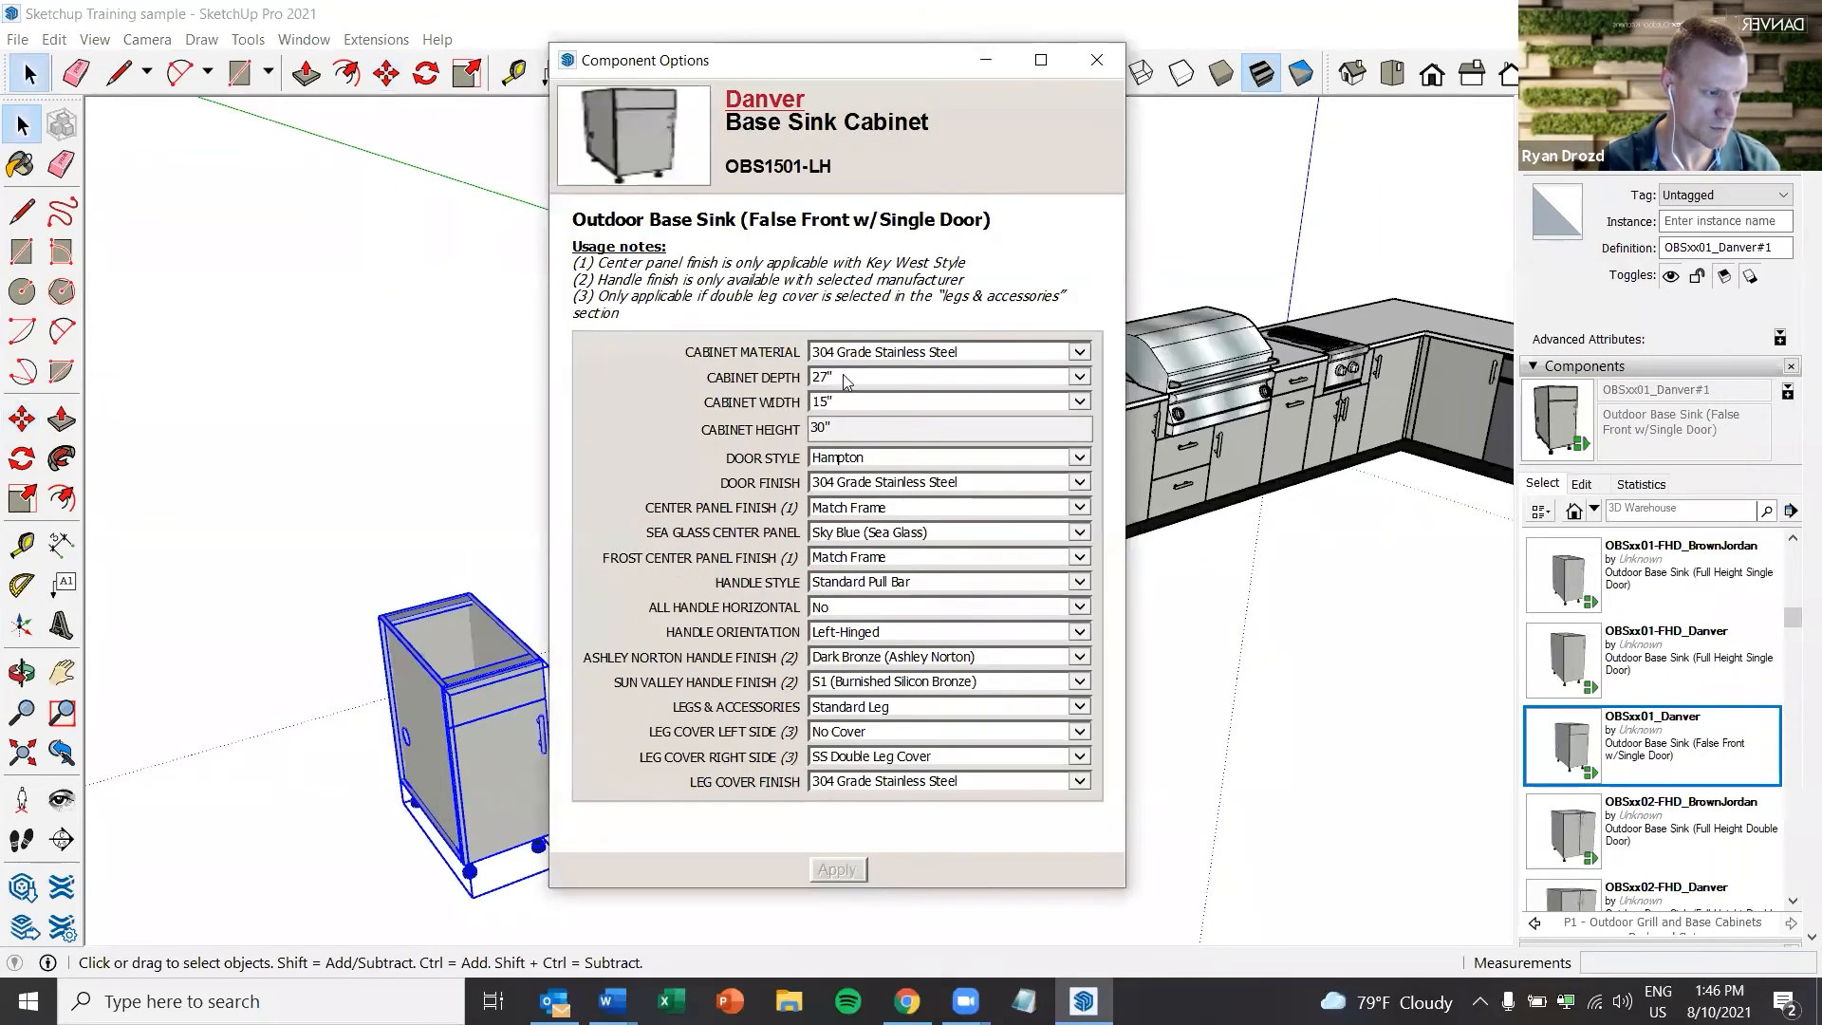
click(842, 400)
click(845, 454)
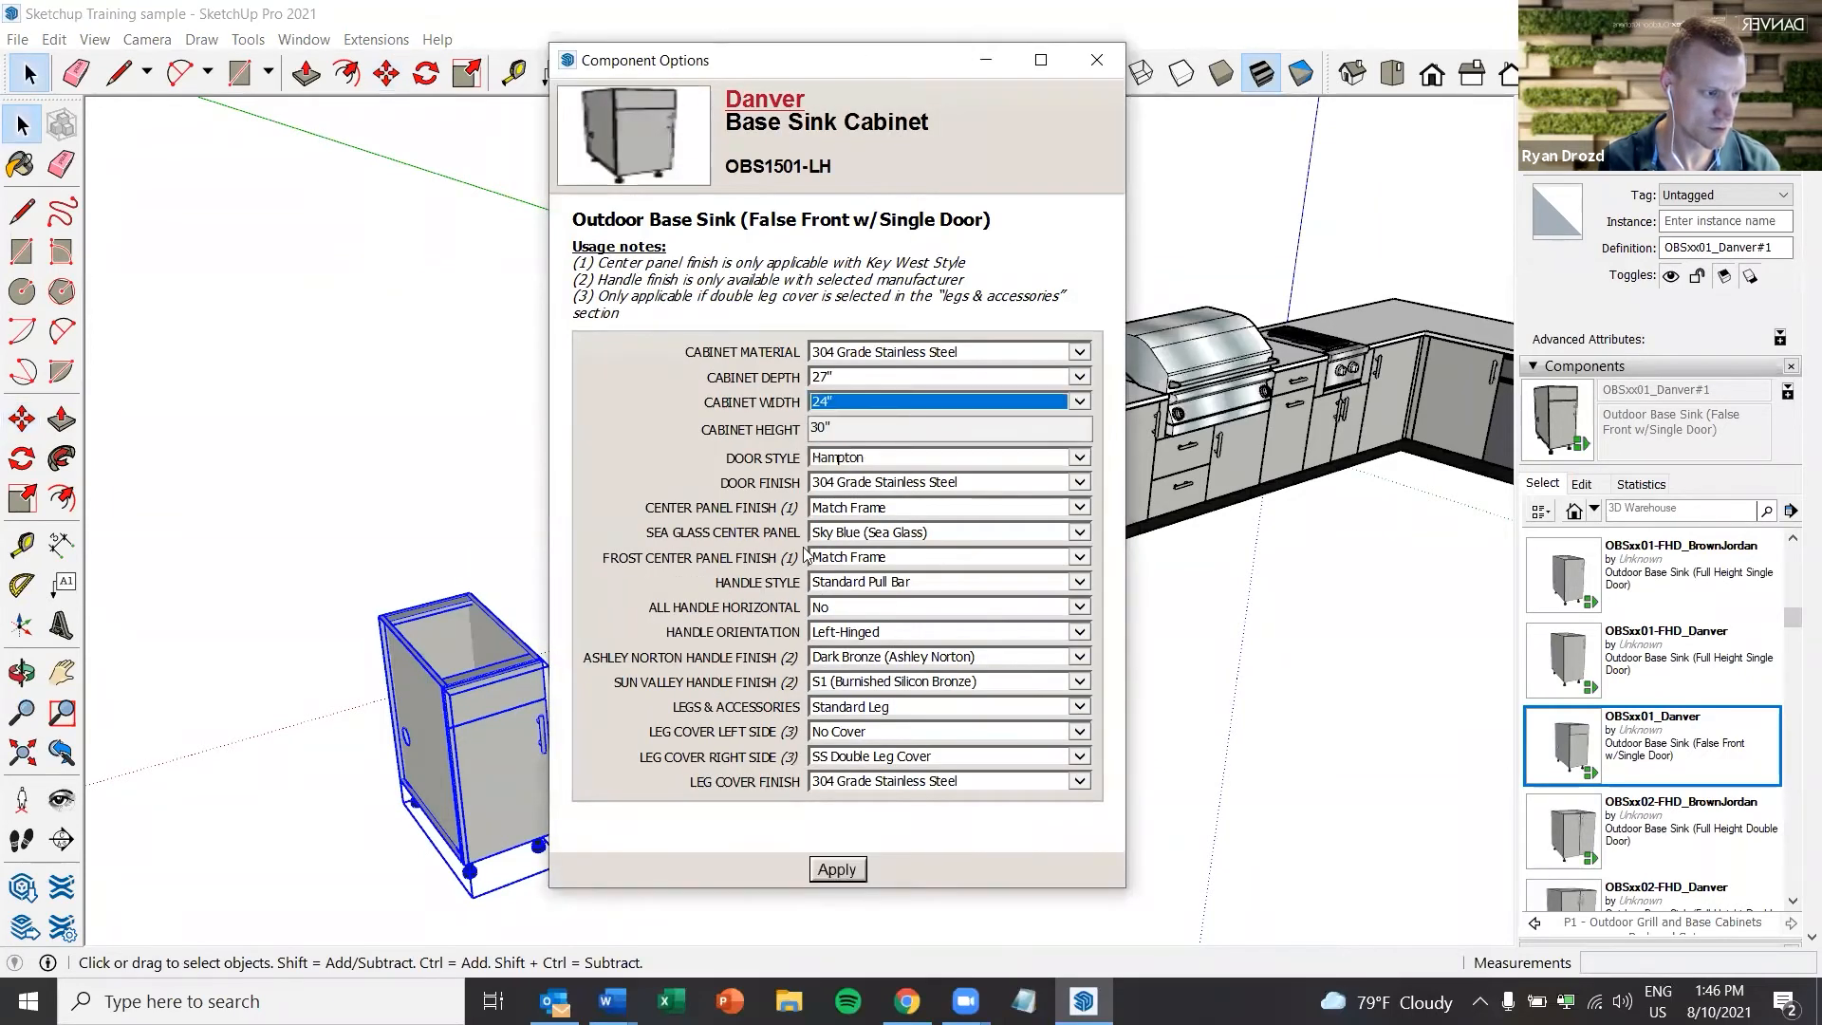
click(835, 866)
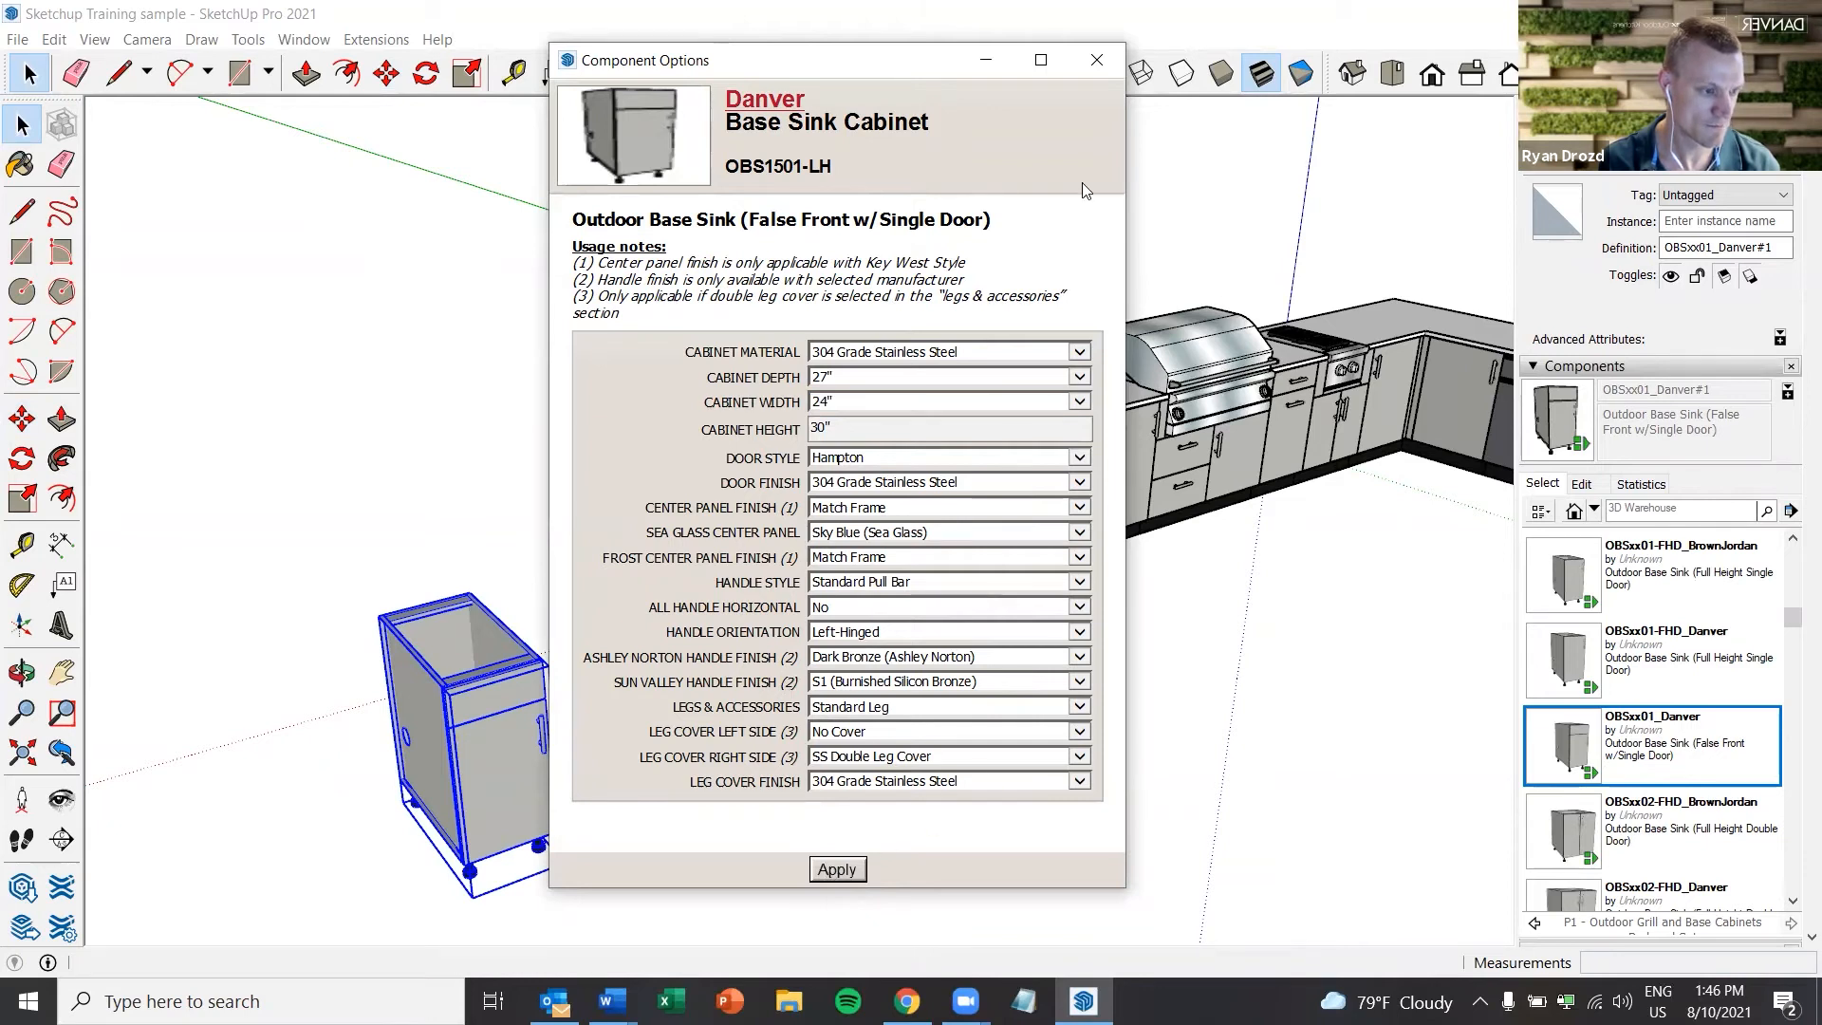
click(1096, 59)
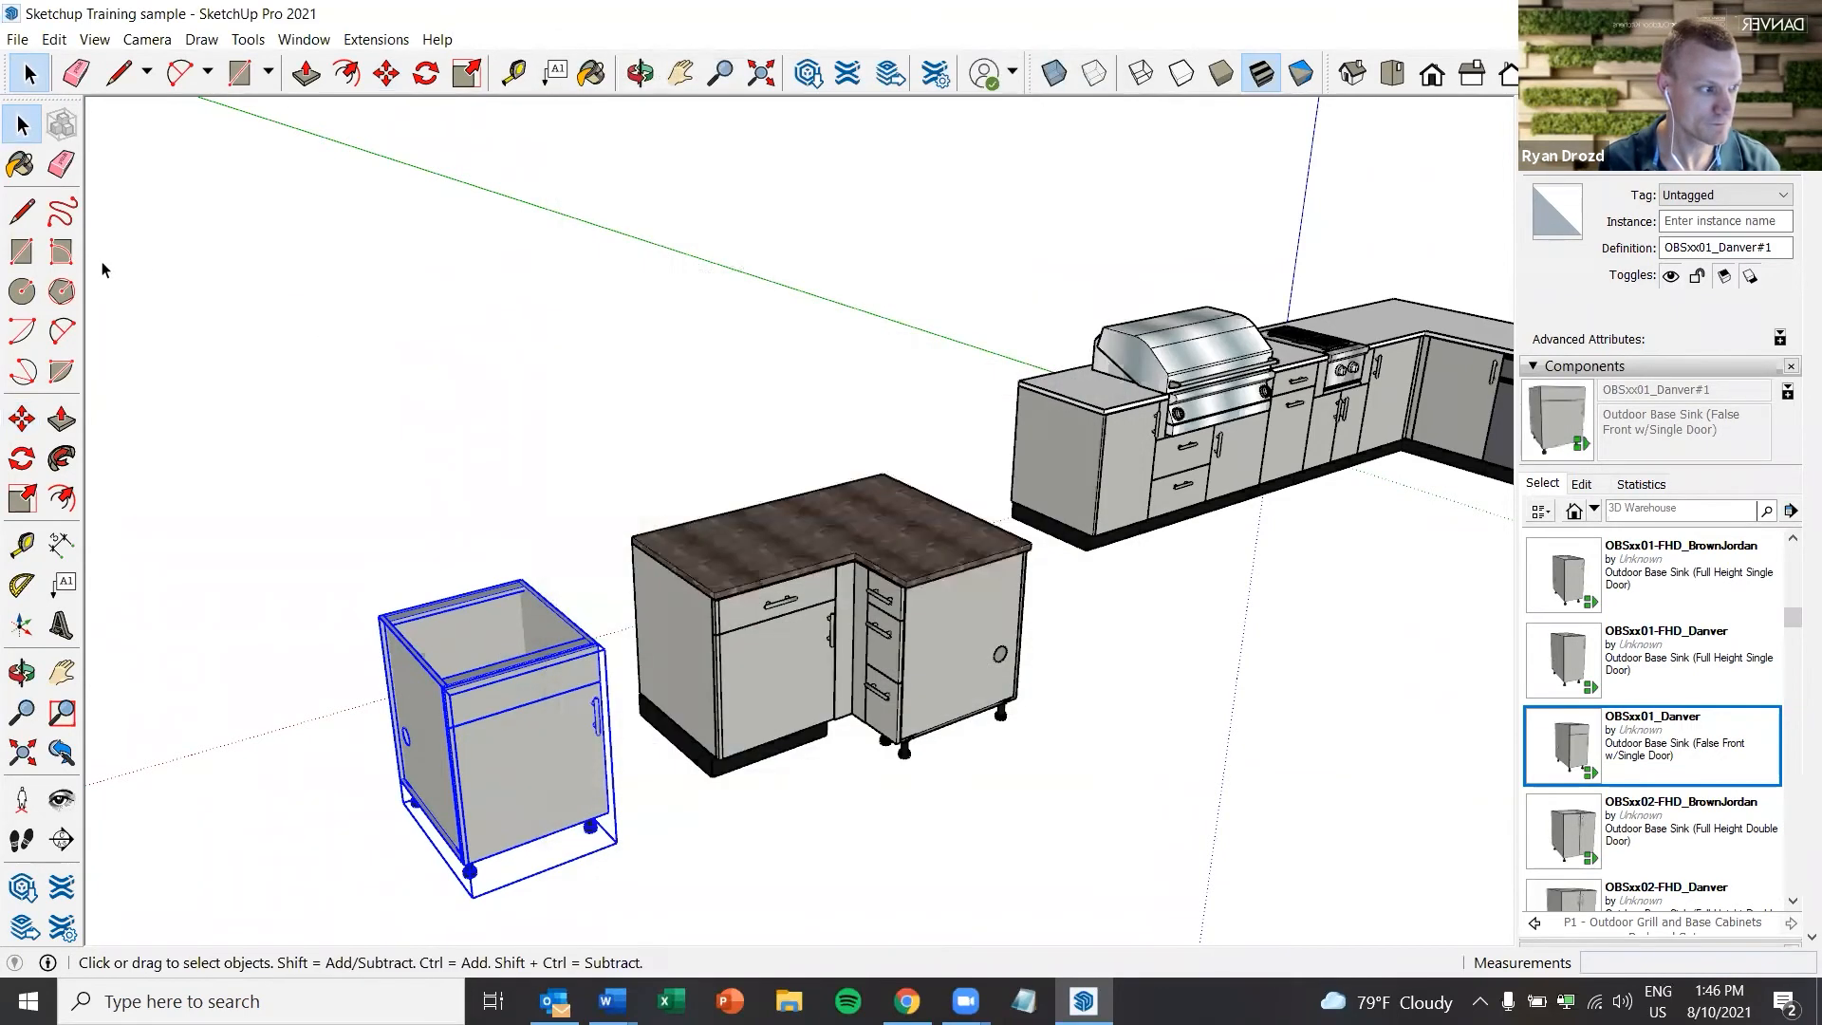
Draw a rectangle about 2' 1 3/16" by 2' 4 13/16" over the sink cabinet's open top, starting at its back corner
click(15, 252)
middle_drag(444, 669, 366, 671)
scroll(386, 683, up, 3)
scroll(365, 667, up, 2)
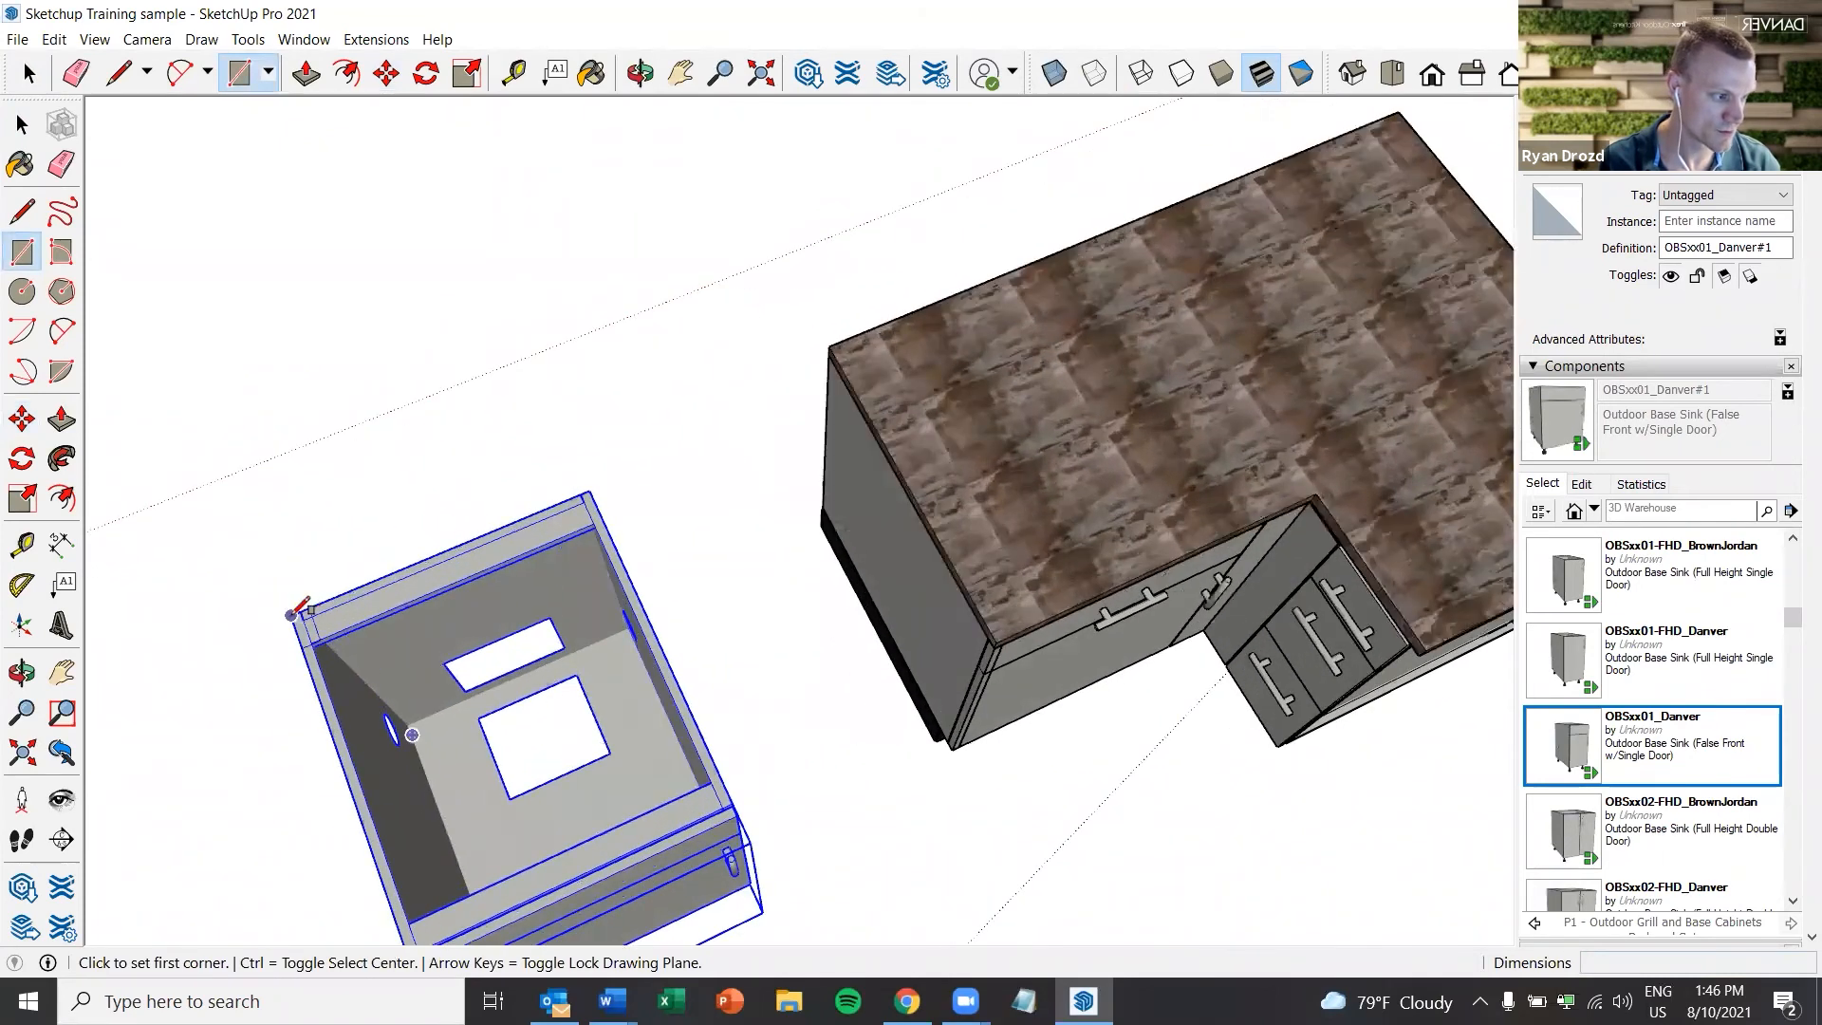
click(291, 616)
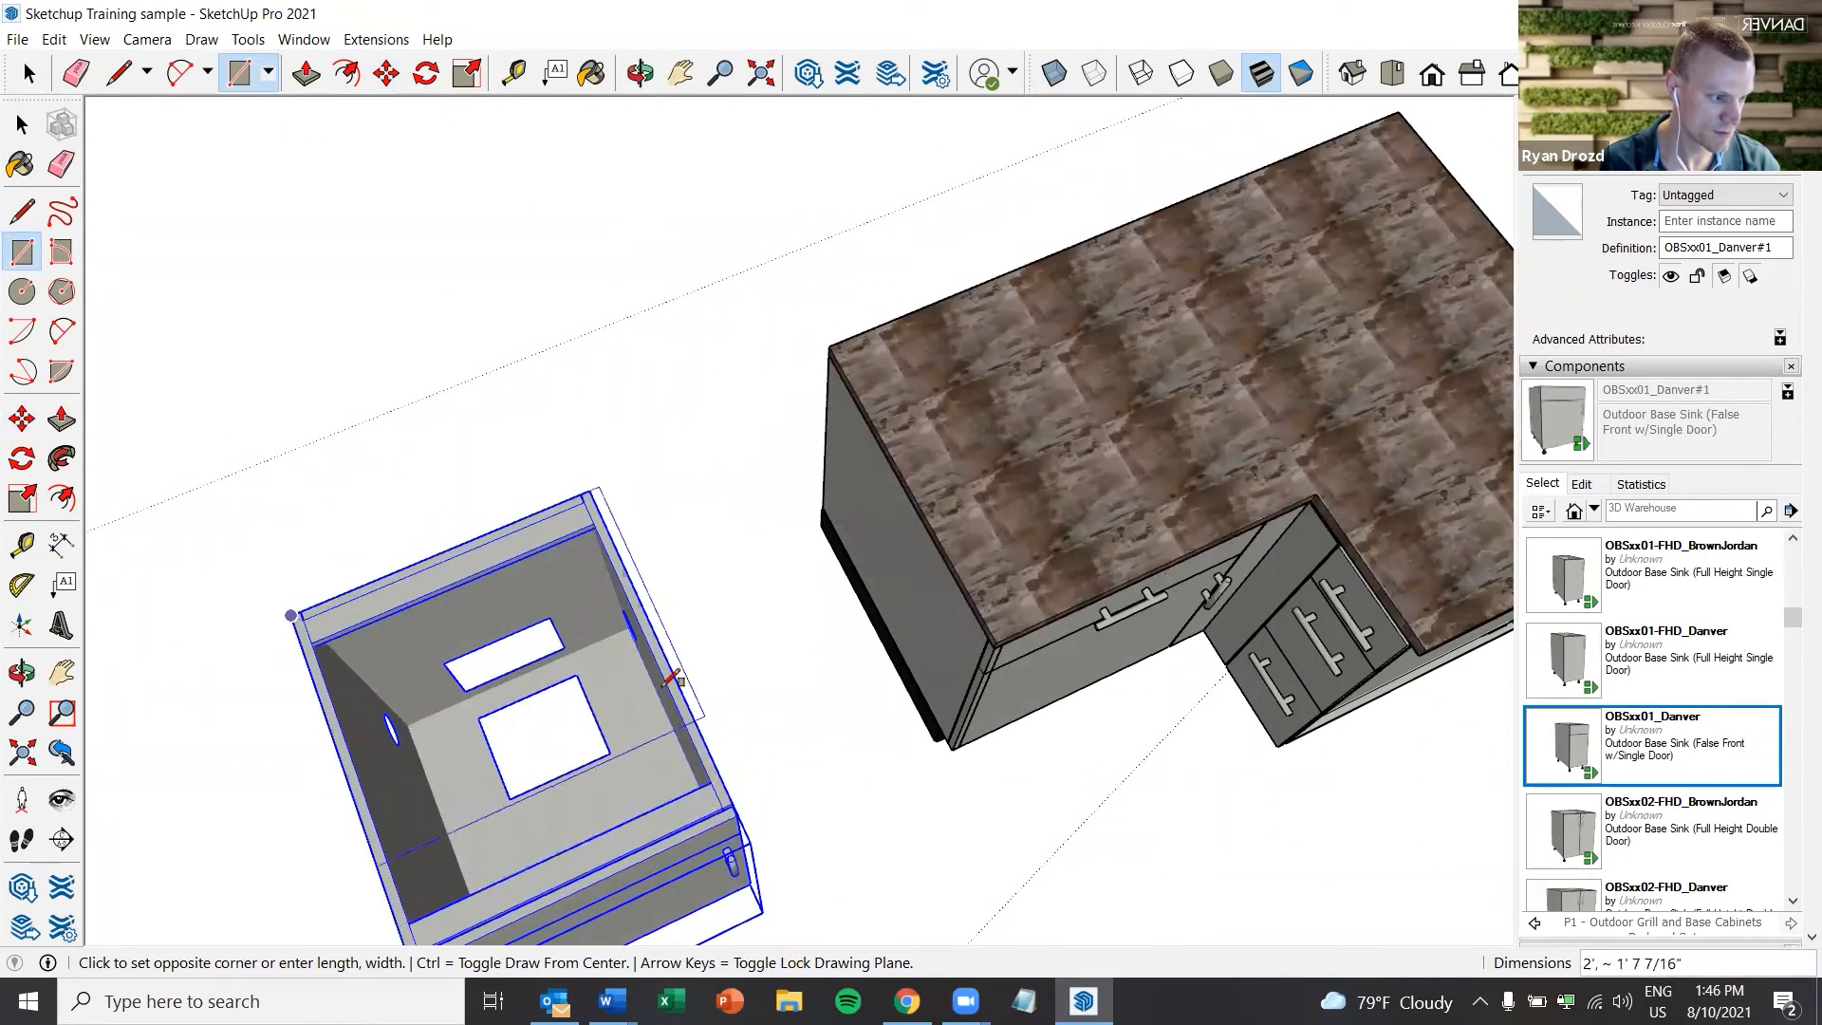
click(757, 818)
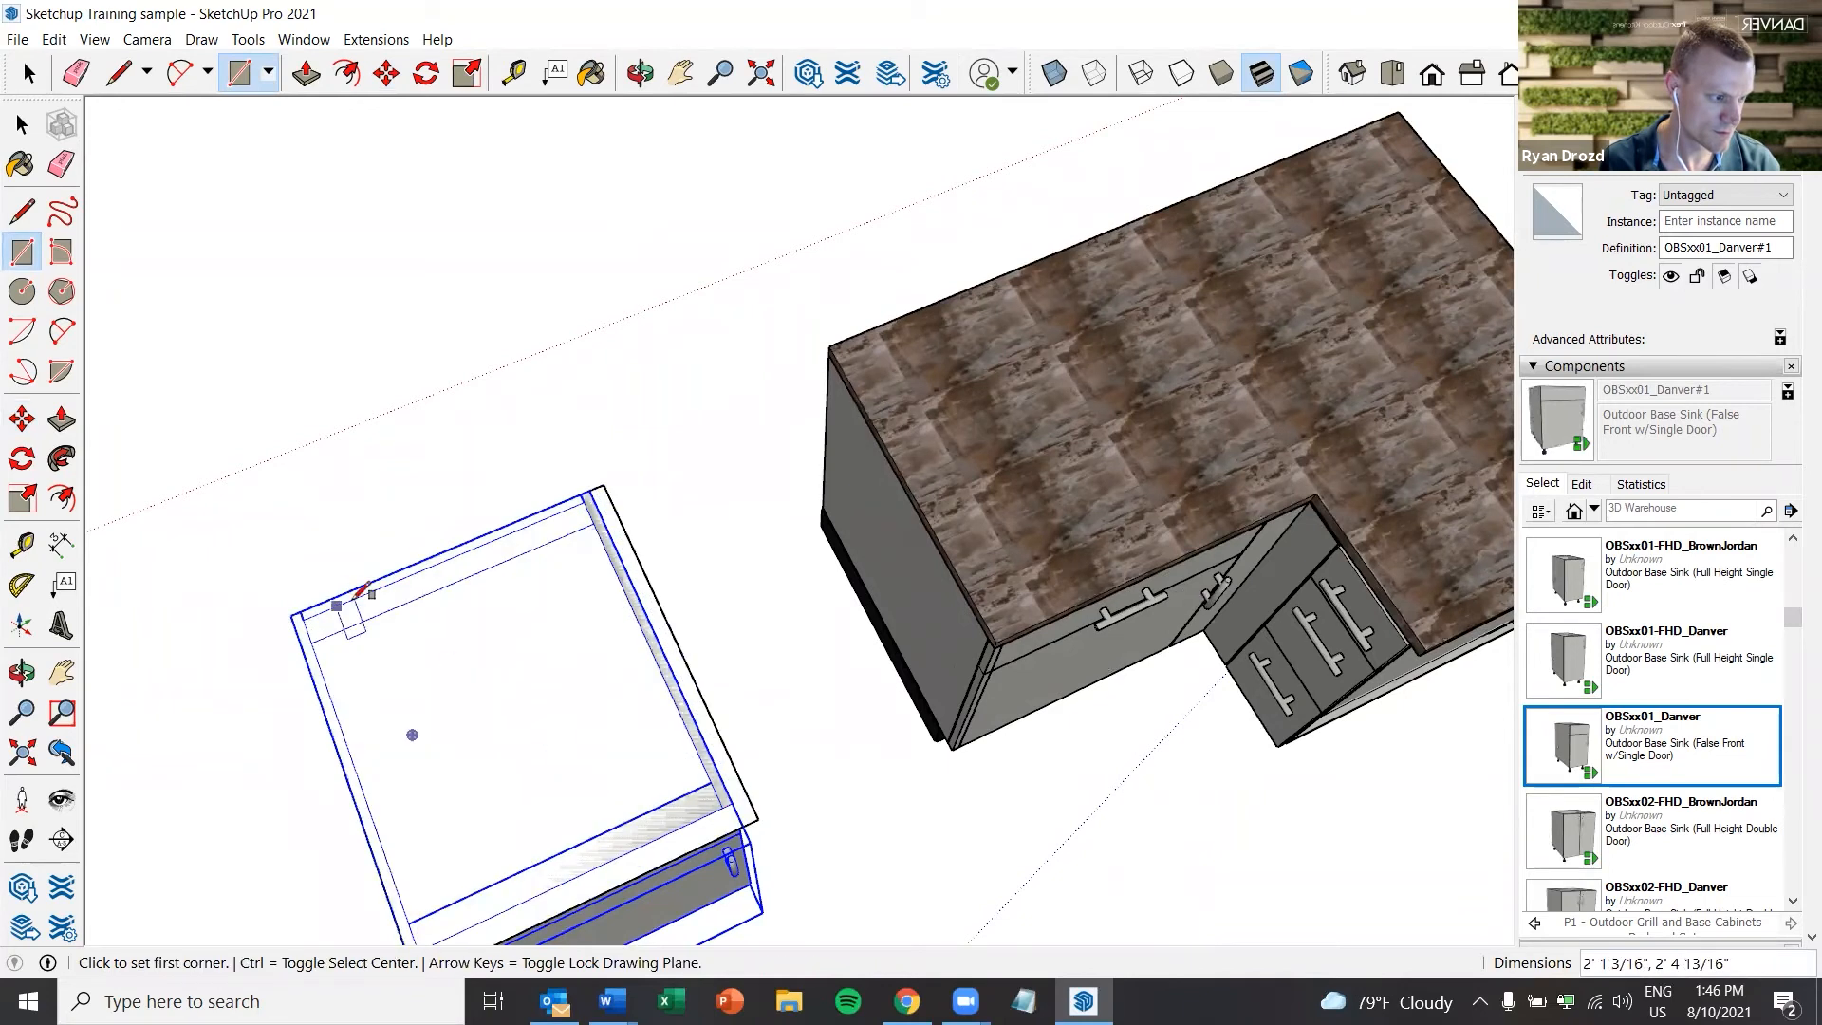
Push/Pull the rectangle on the sink cabinet up by 1 1/4" to form a countertop slab
scroll(424, 622, down, 3)
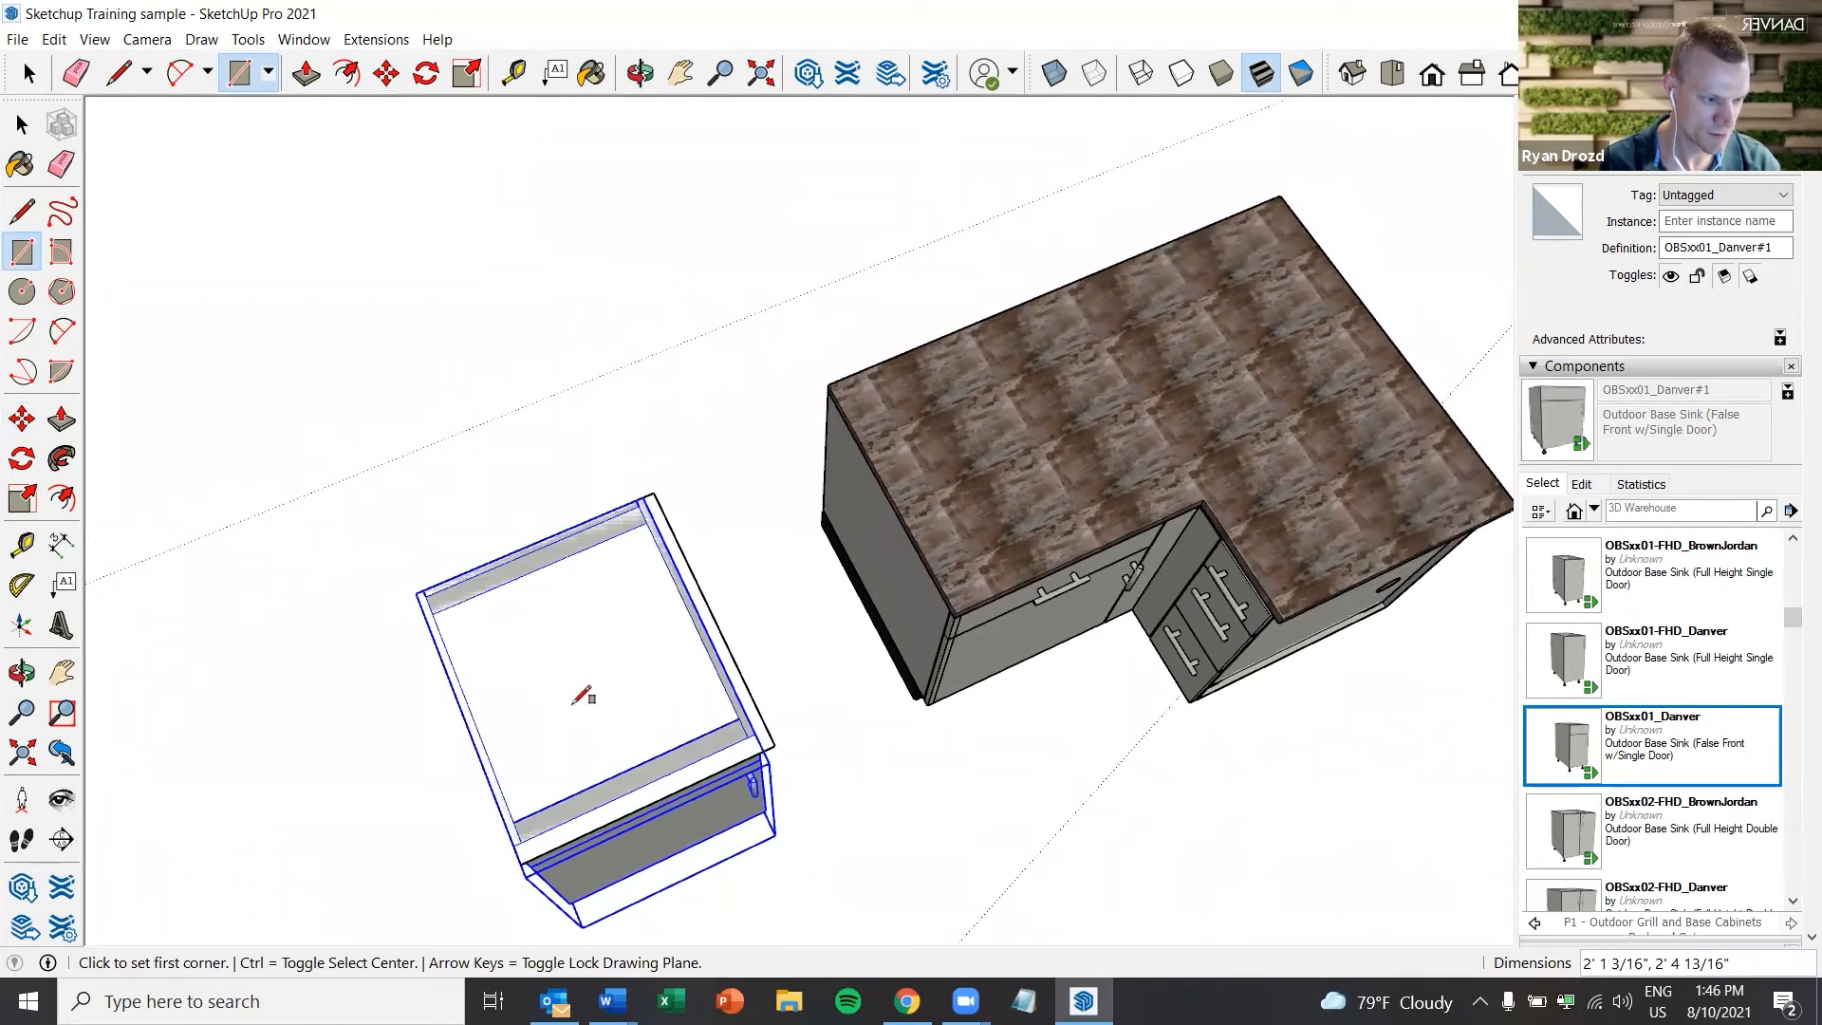
click(61, 418)
click(608, 654)
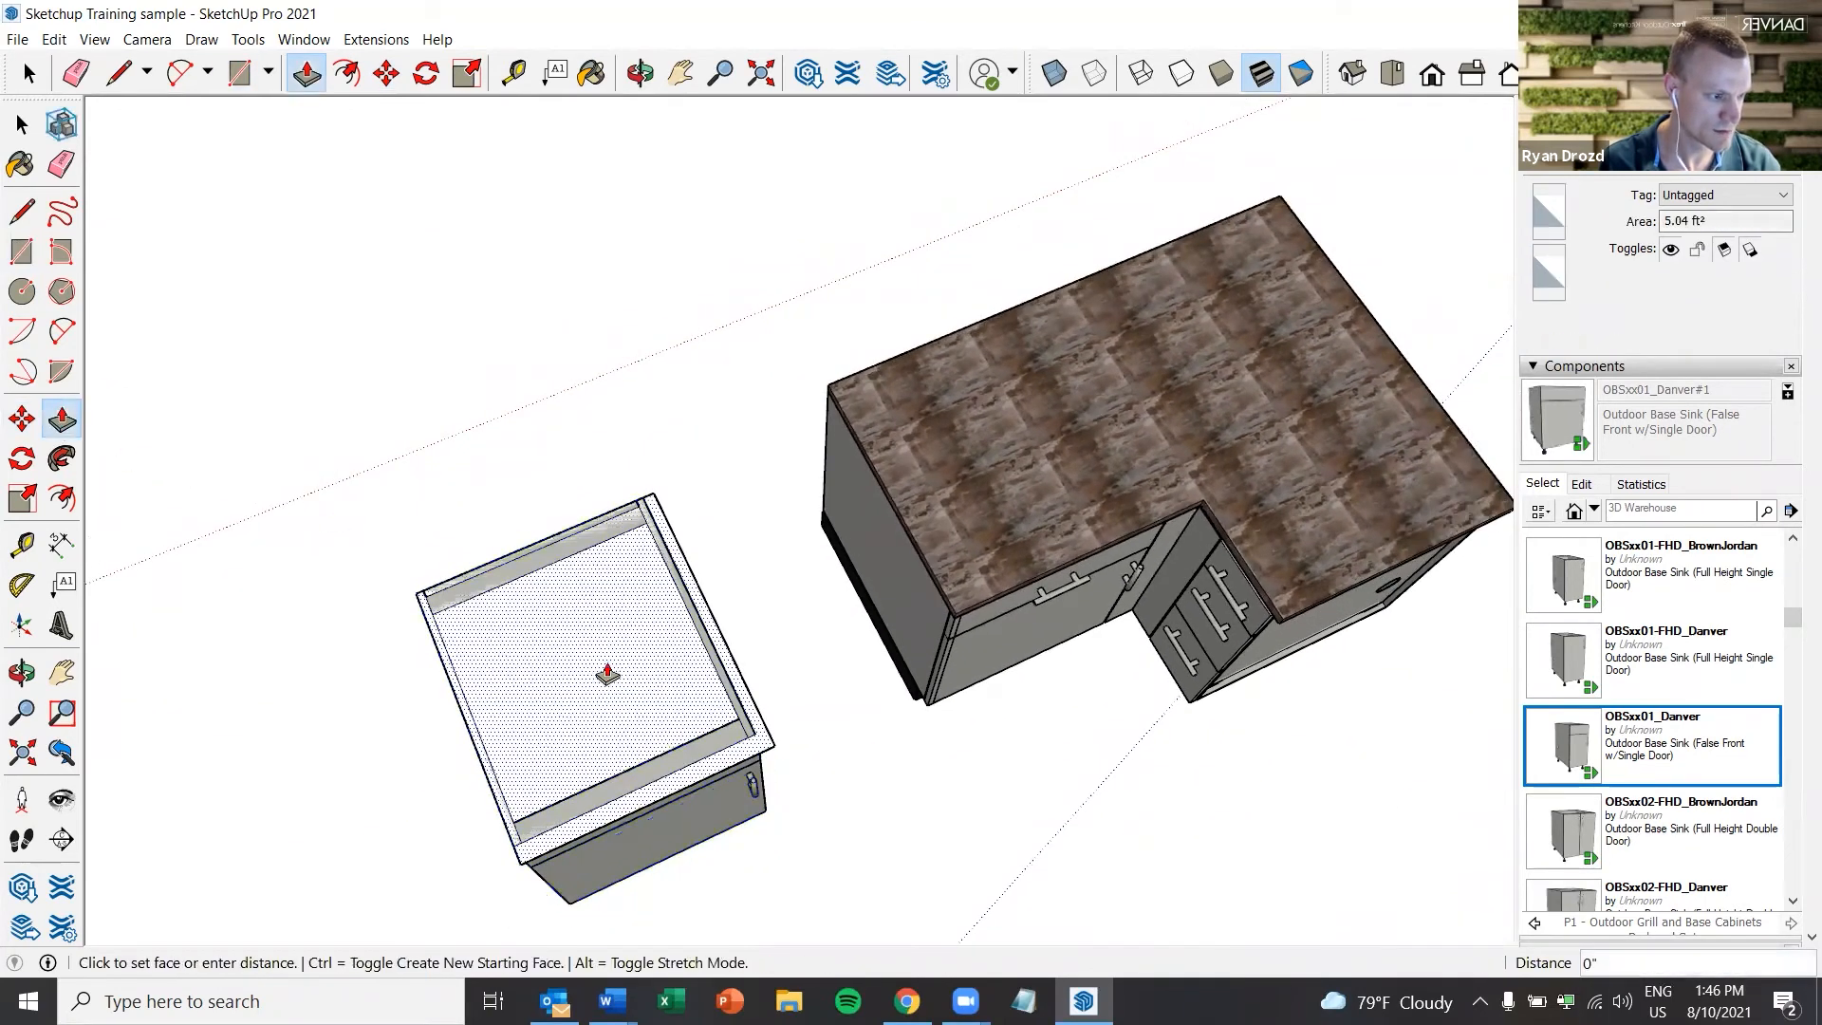
text(1 1/4)
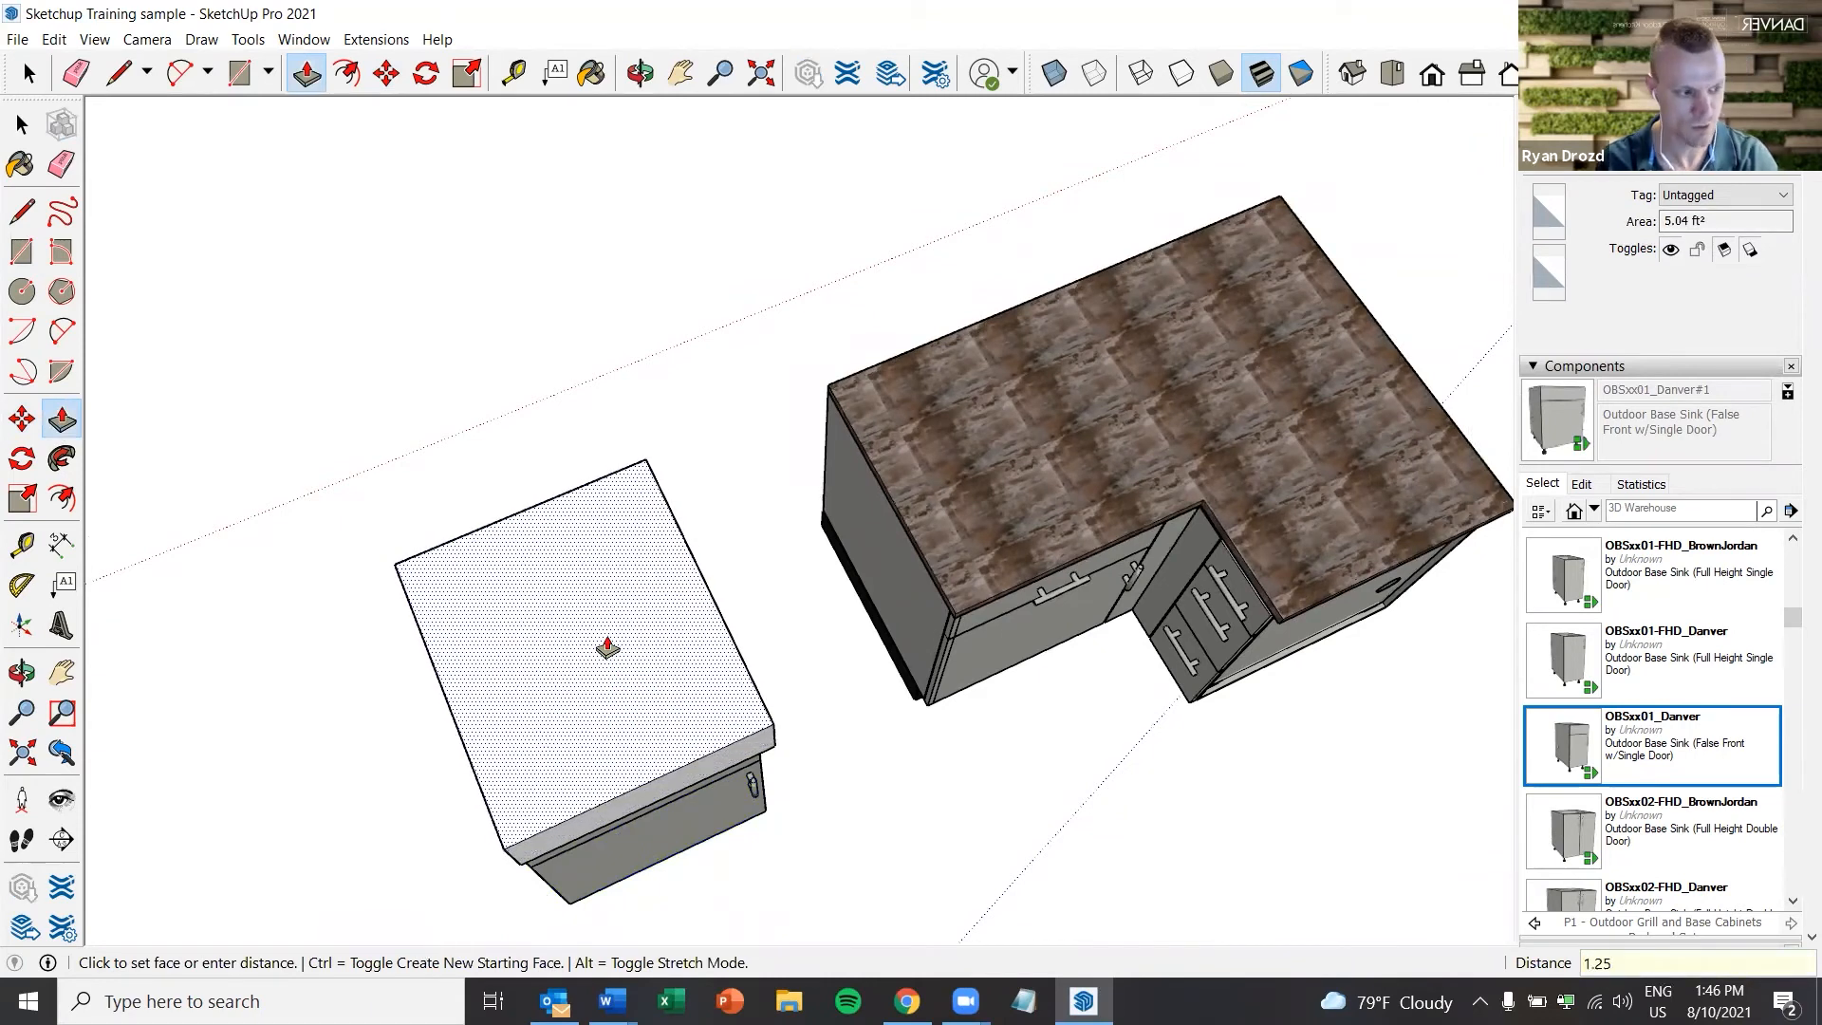
key(Return)
scroll(602, 664, up, 4)
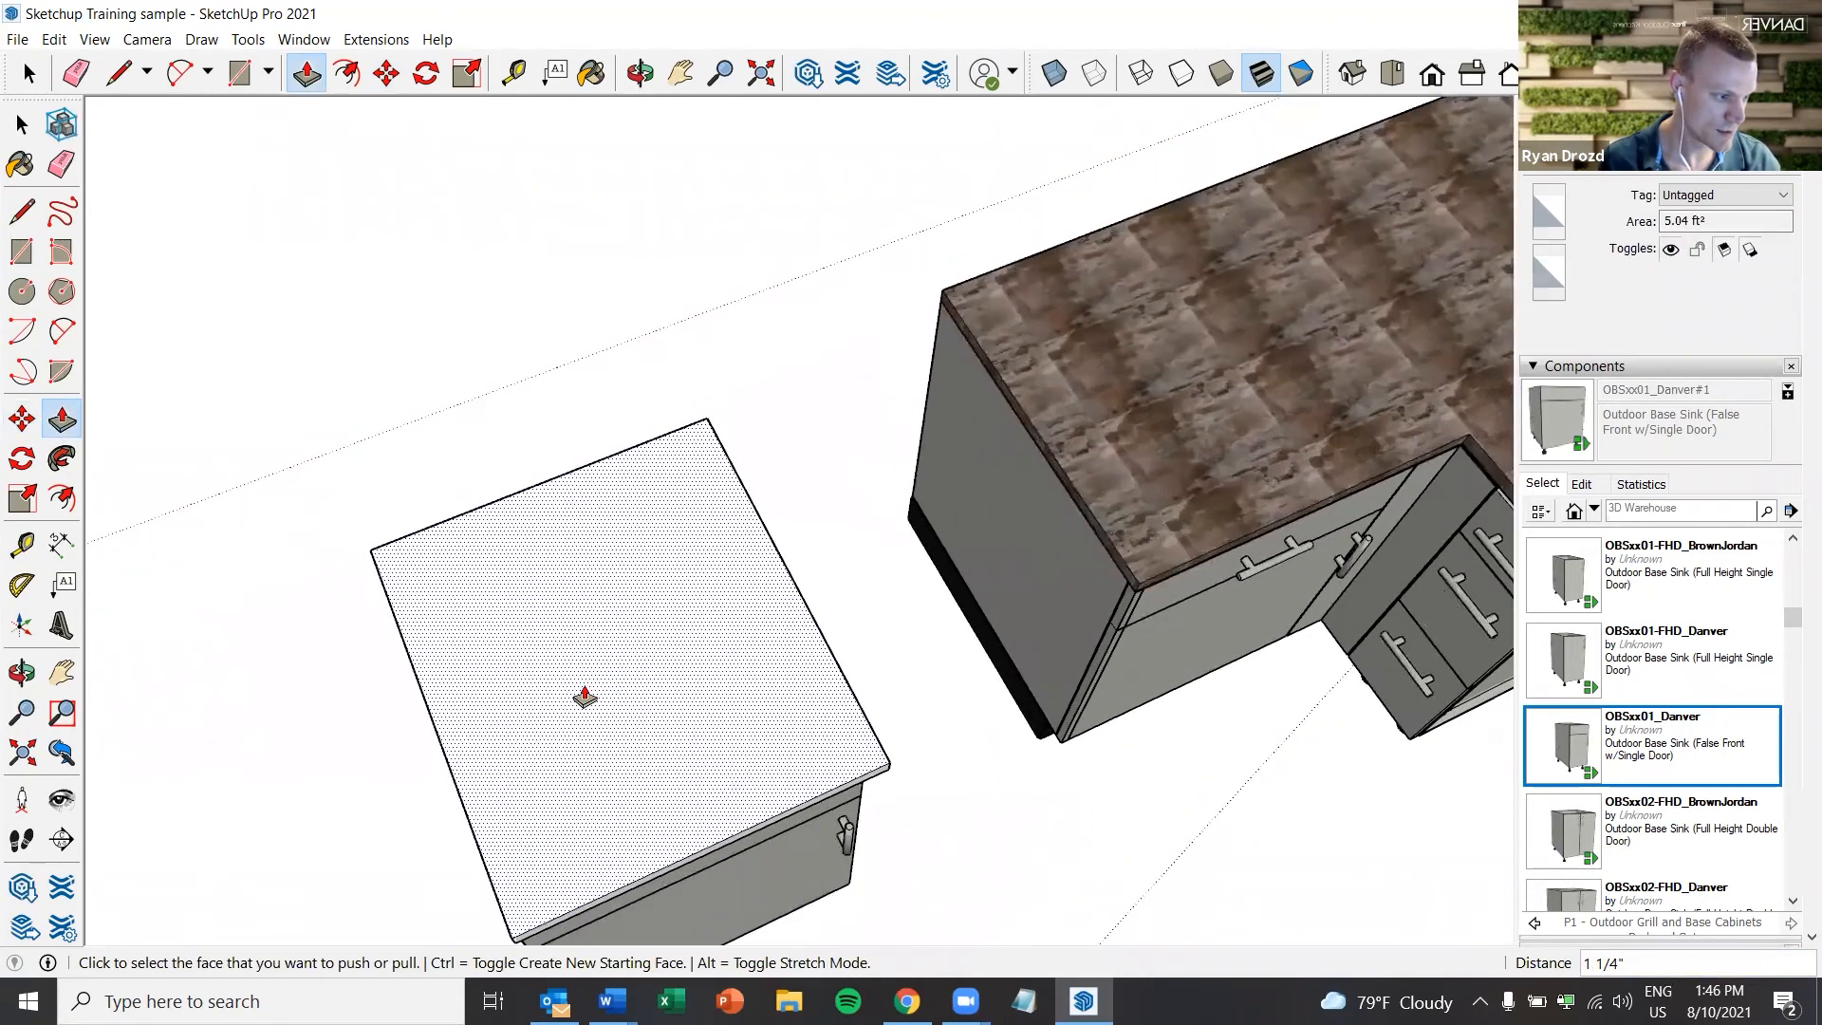
Insert the Component#13 undermount stainless steel sink from the Sinks and Faucets collection onto the sink cabinet's countertop slab
middle_drag(590, 700, 609, 673)
scroll(598, 691, up, 1)
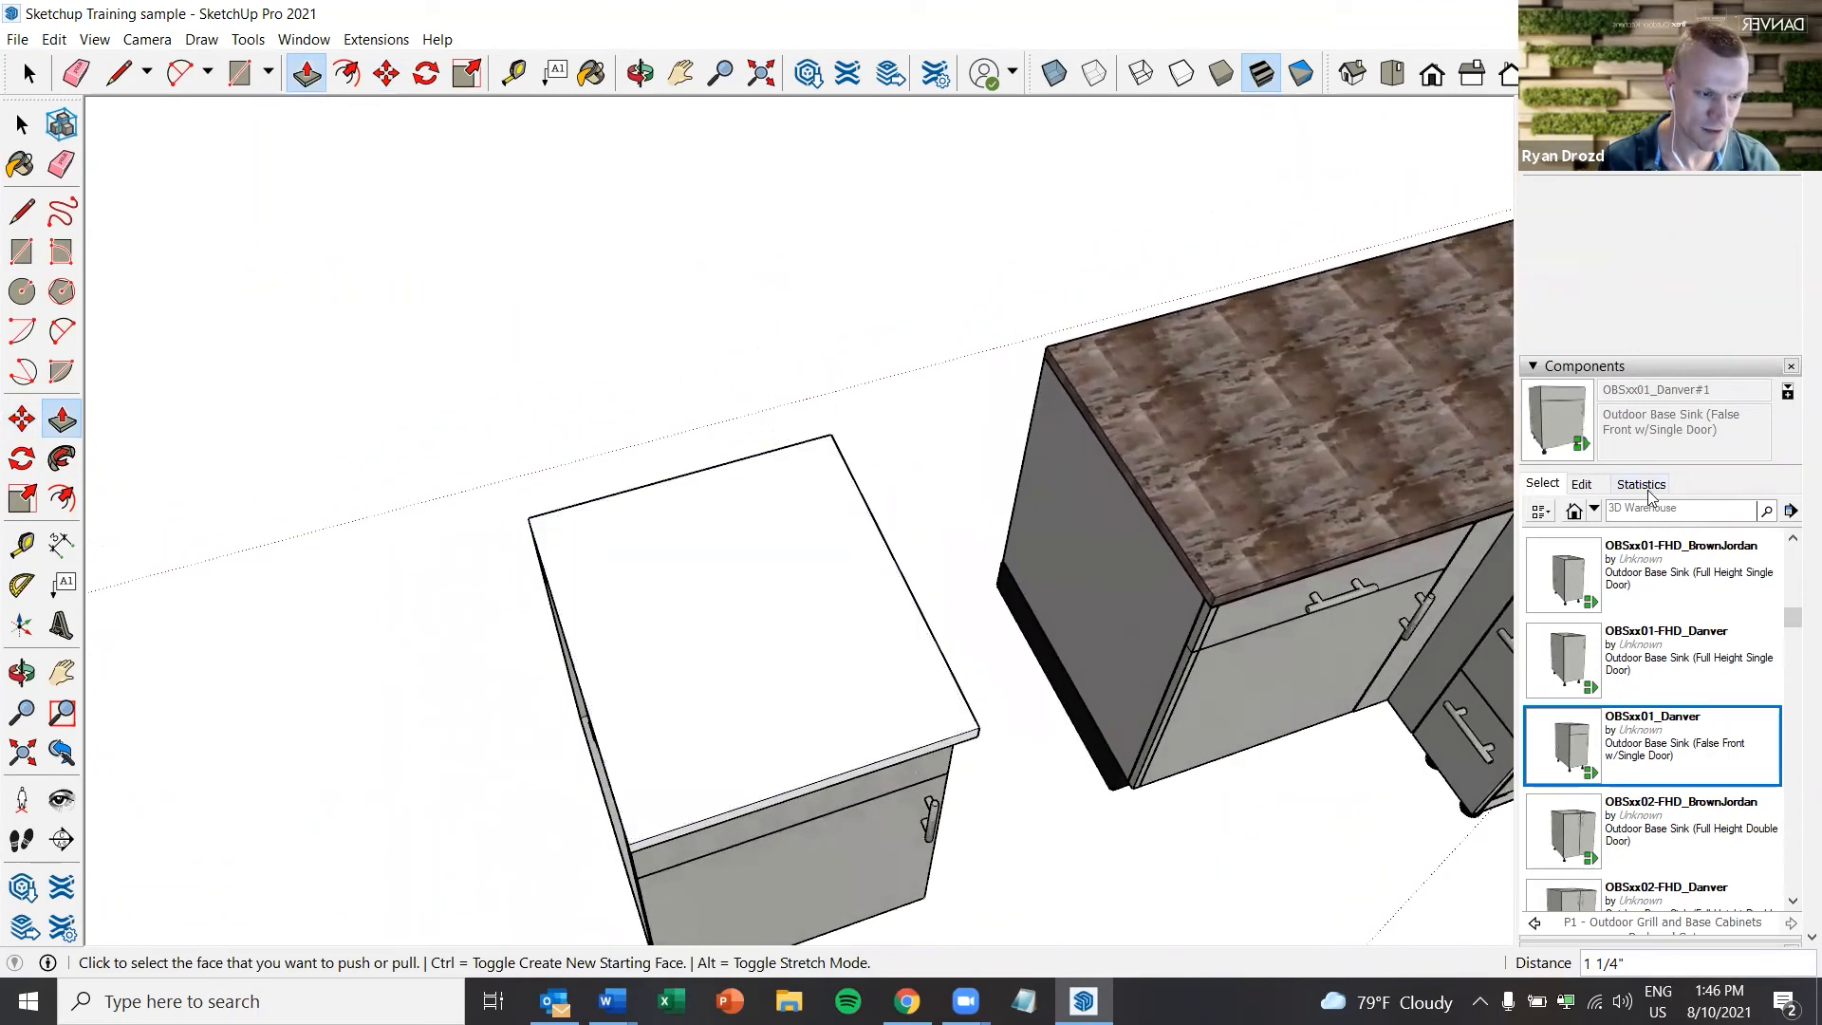
click(1595, 511)
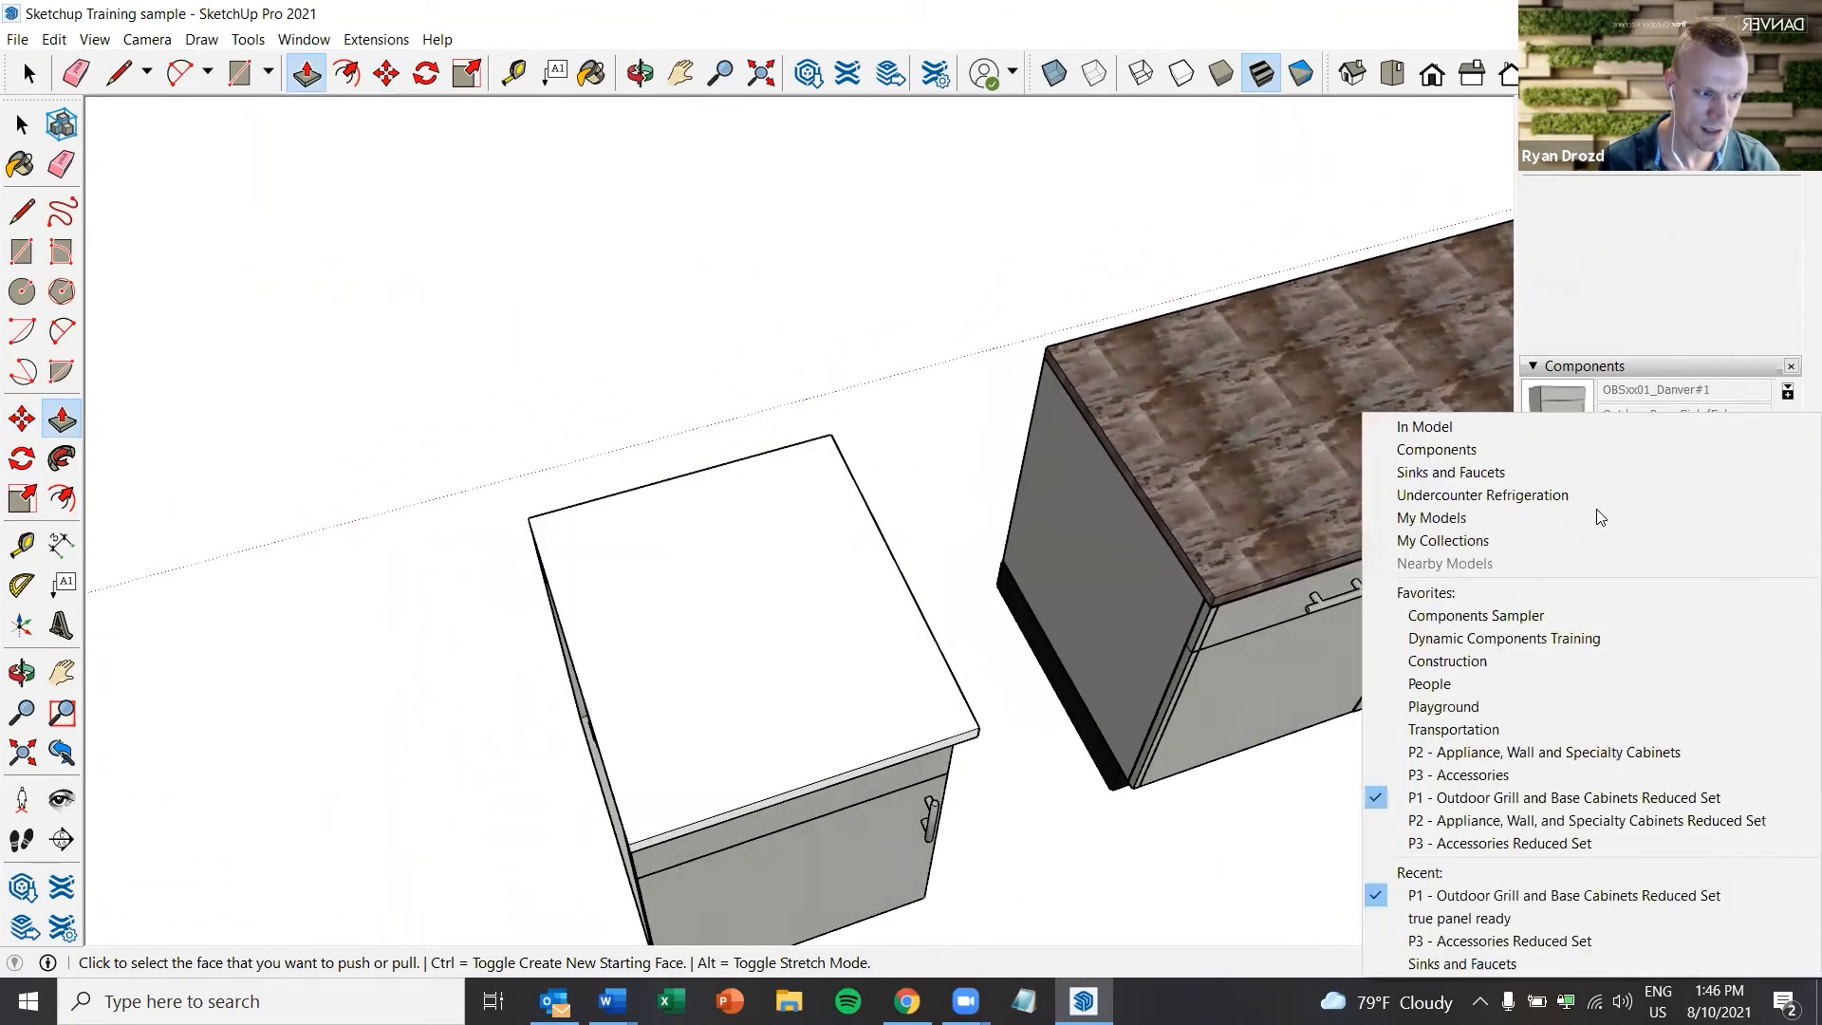
click(1473, 473)
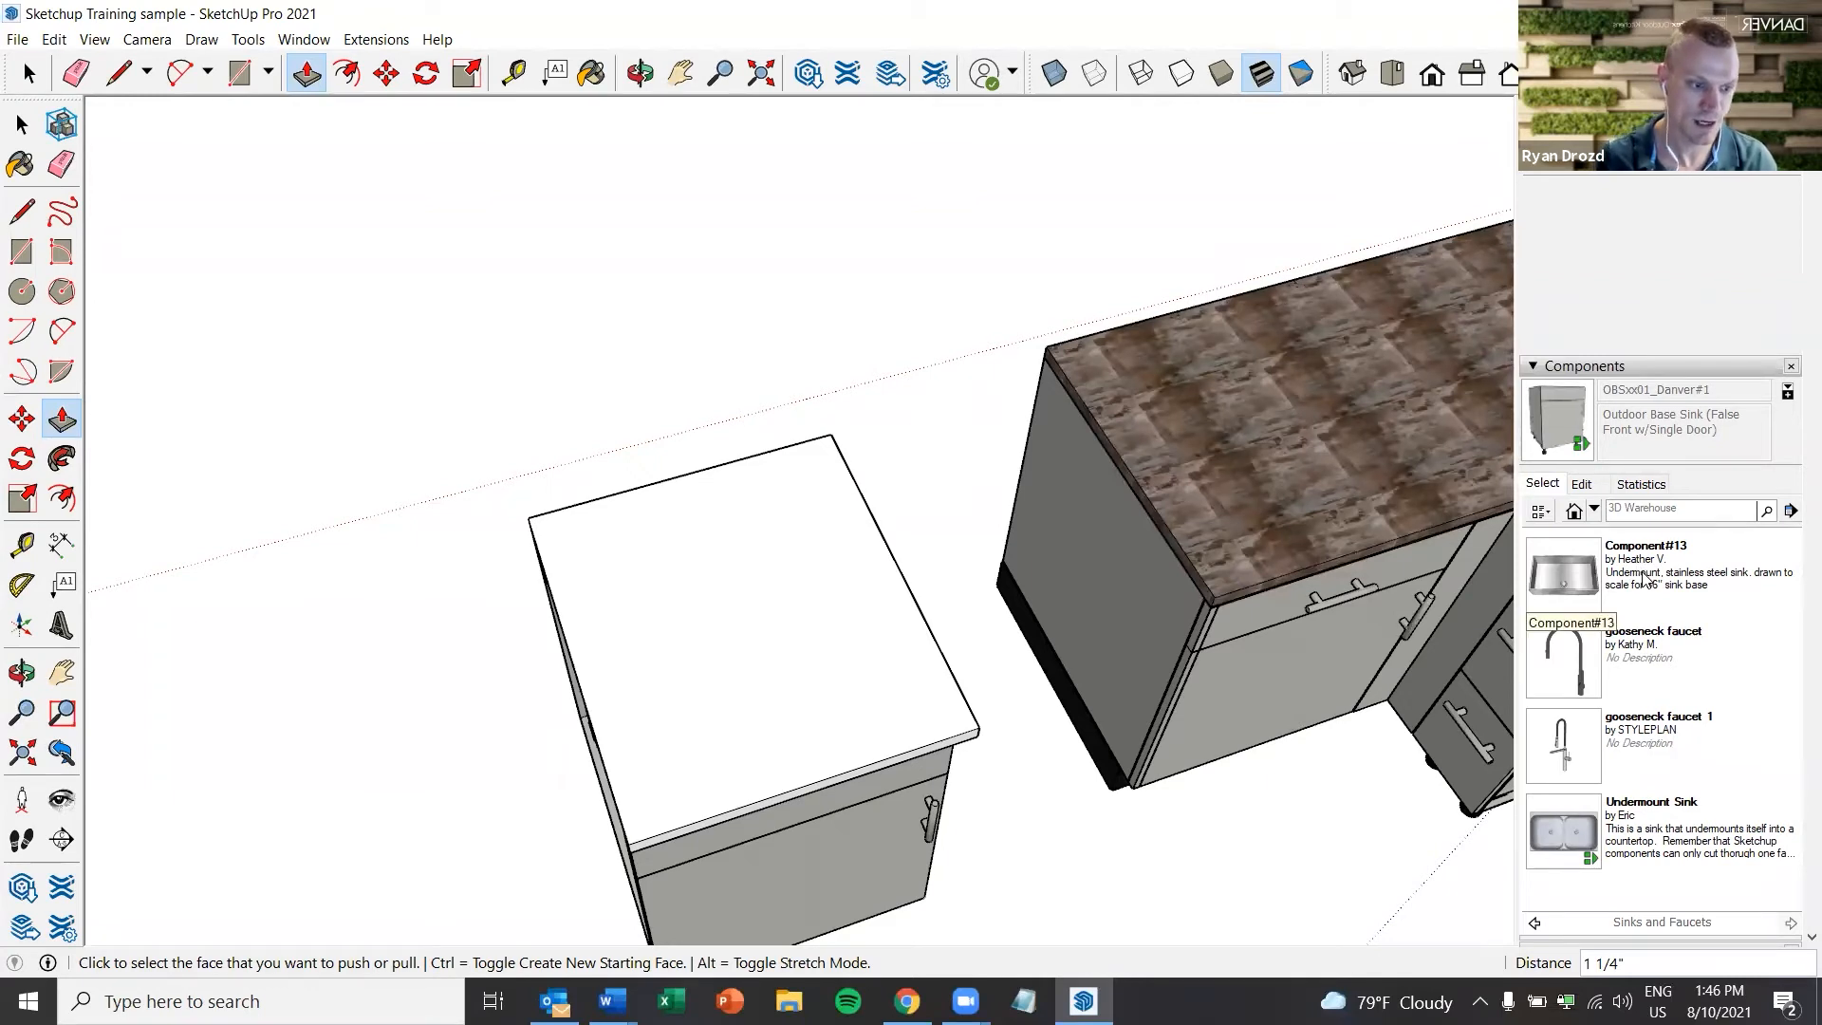
click(1637, 567)
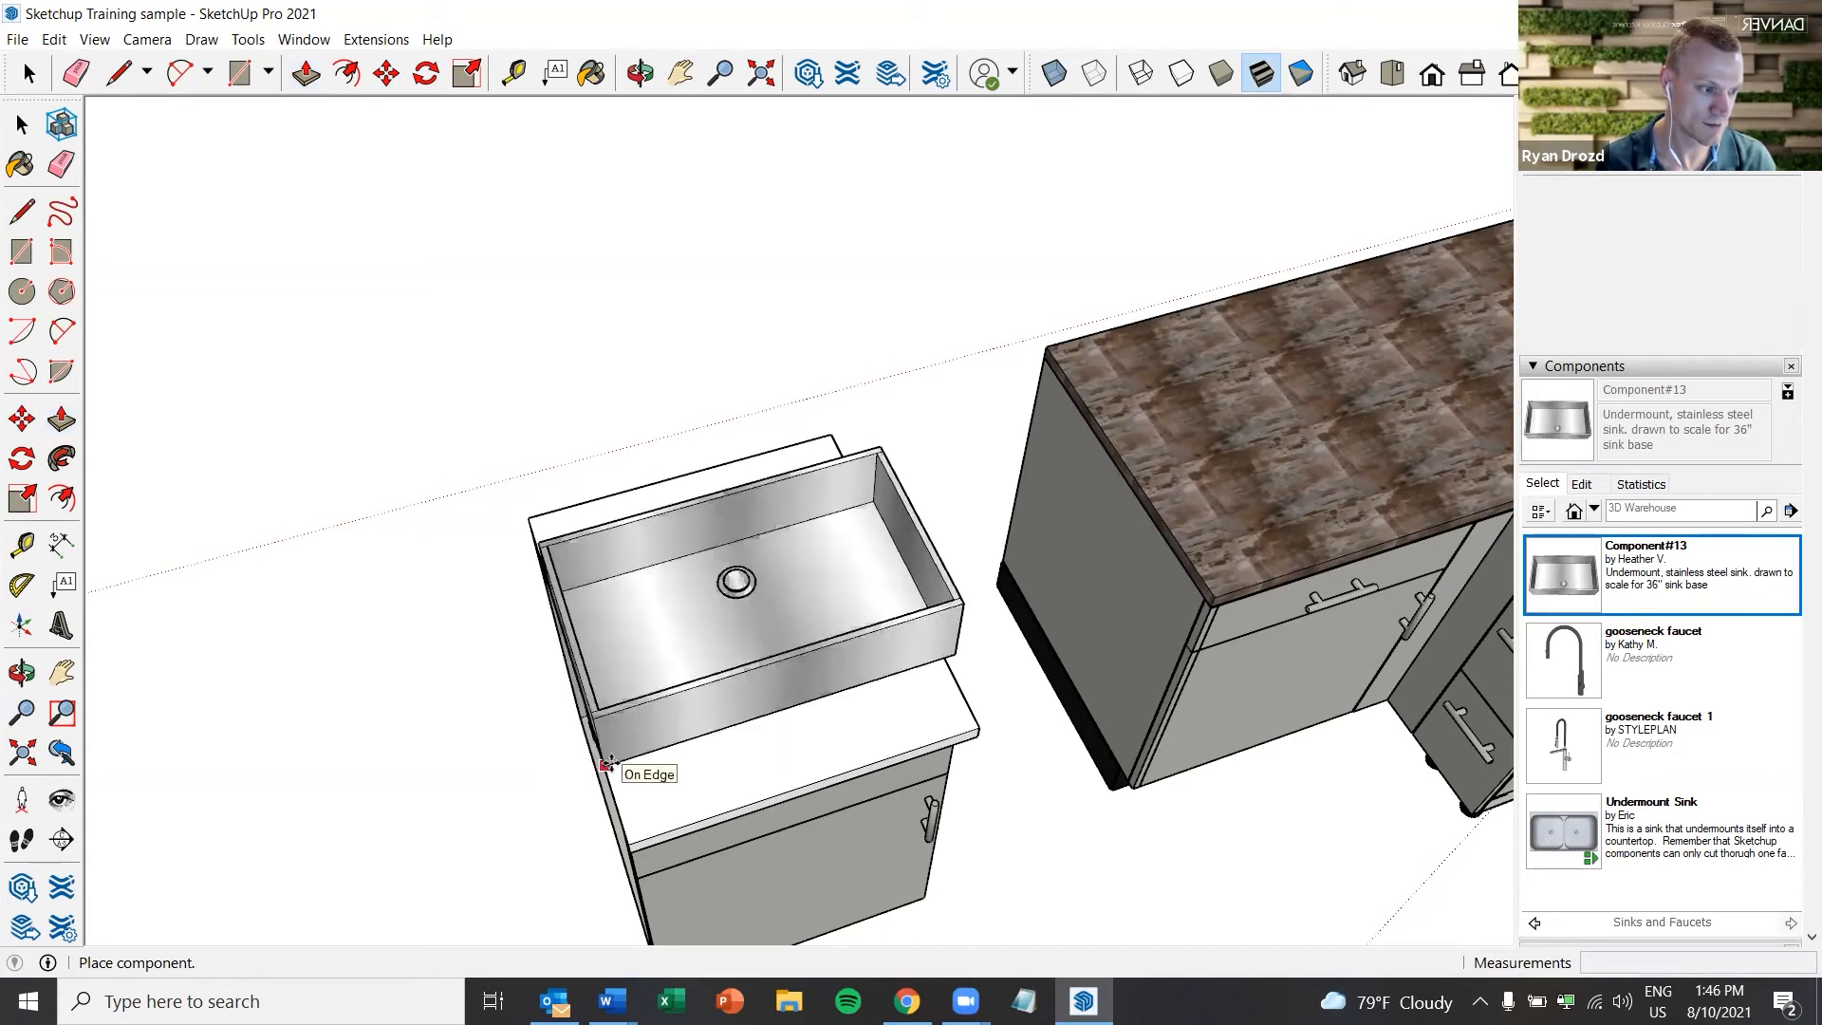
click(607, 764)
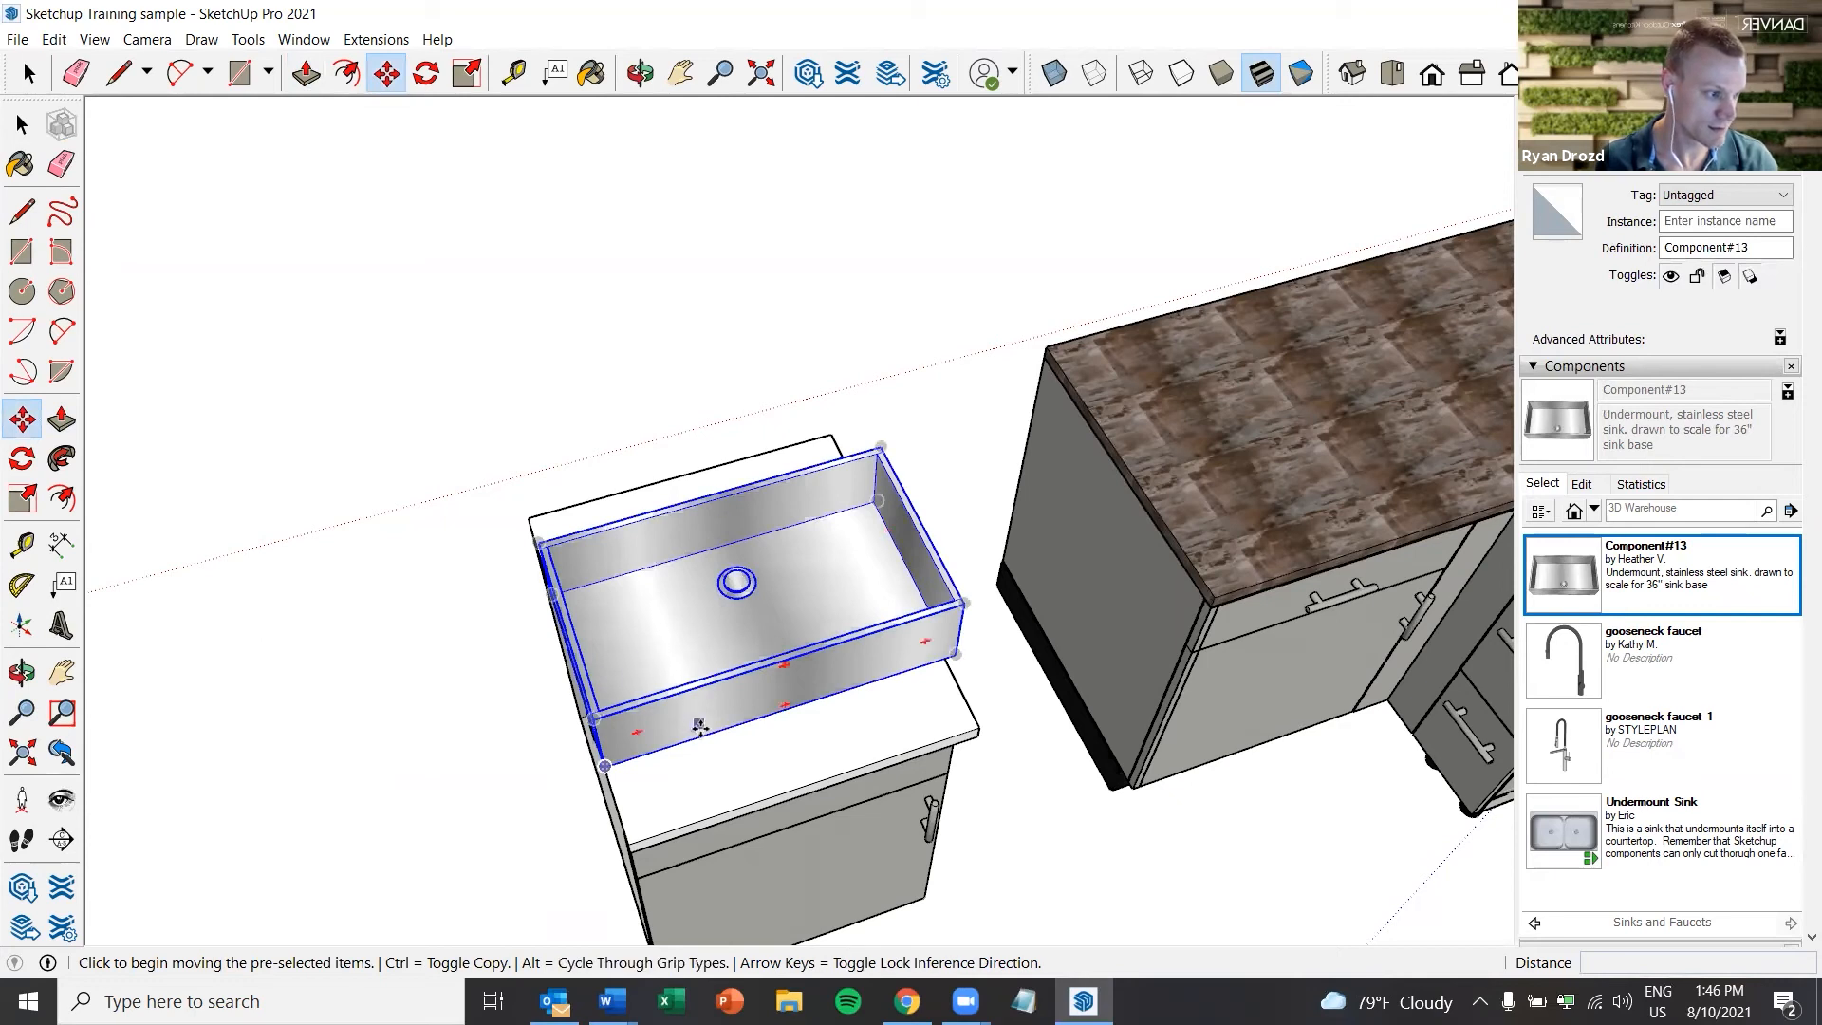
scroll(697, 728, up, 2)
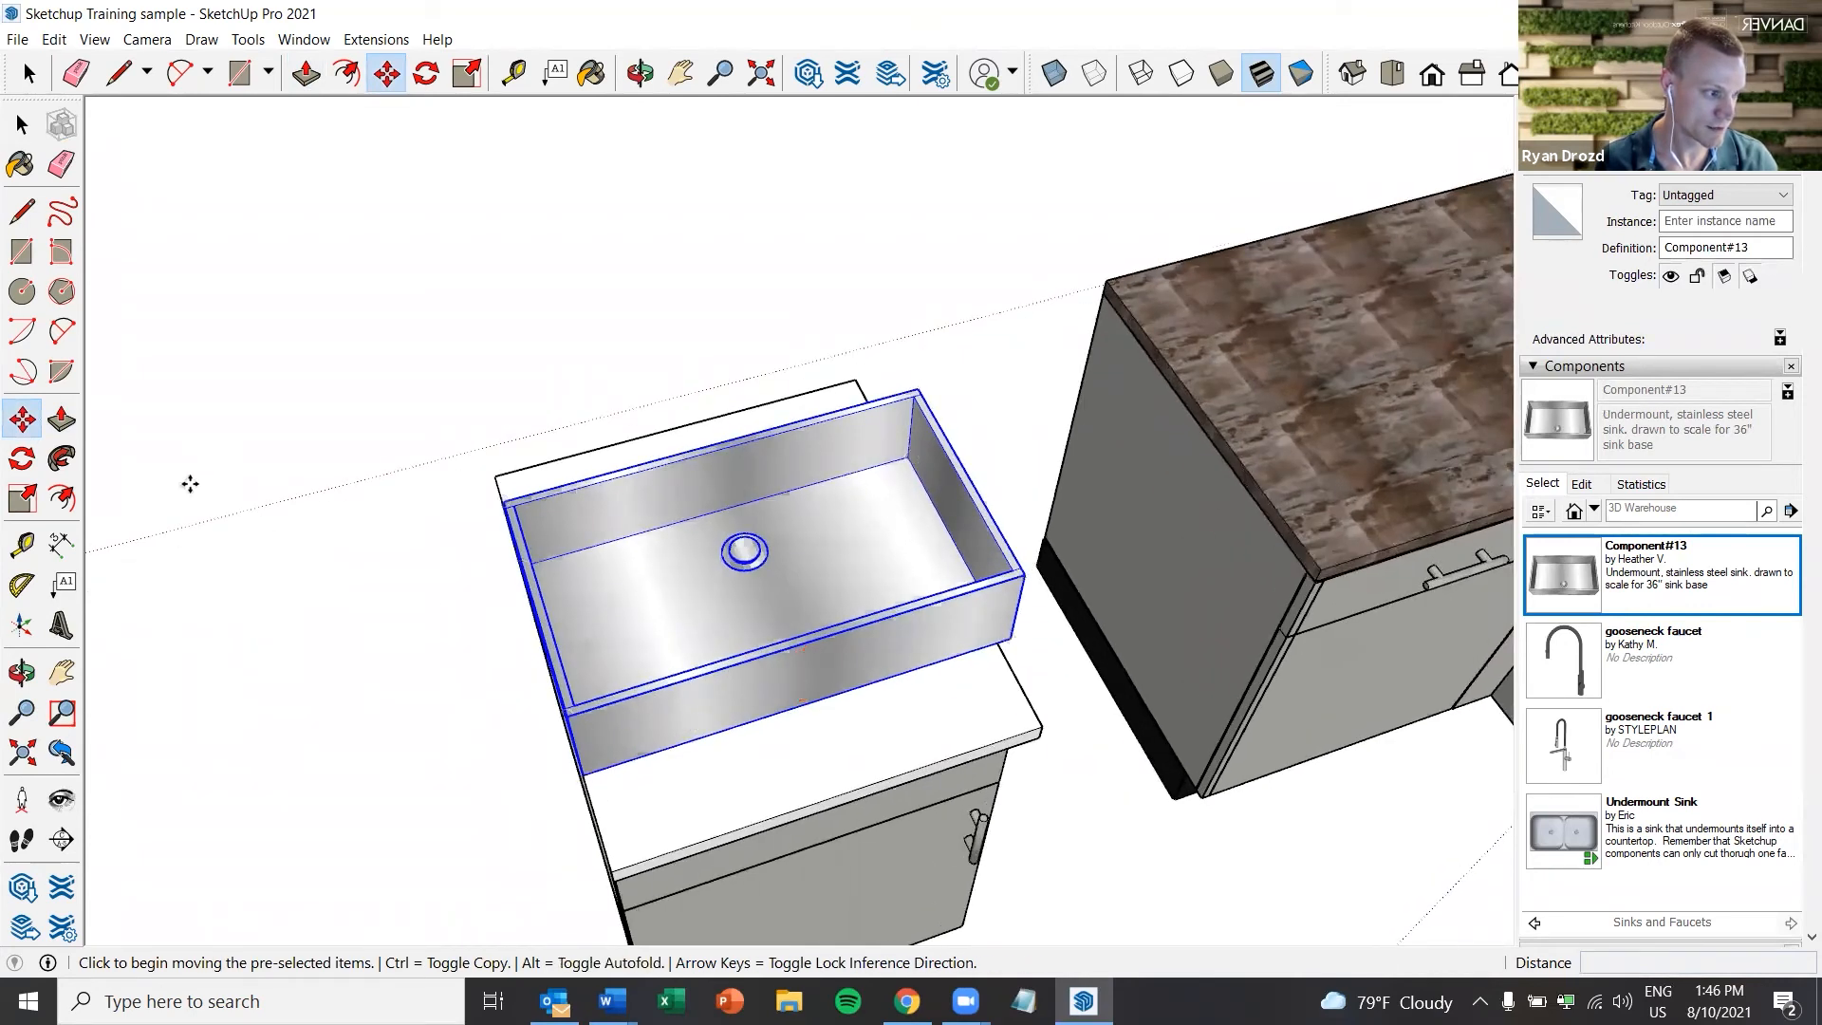
Scale the sink down uniformly from its upper corner in two passes, the second by a factor of about 0.93
click(19, 501)
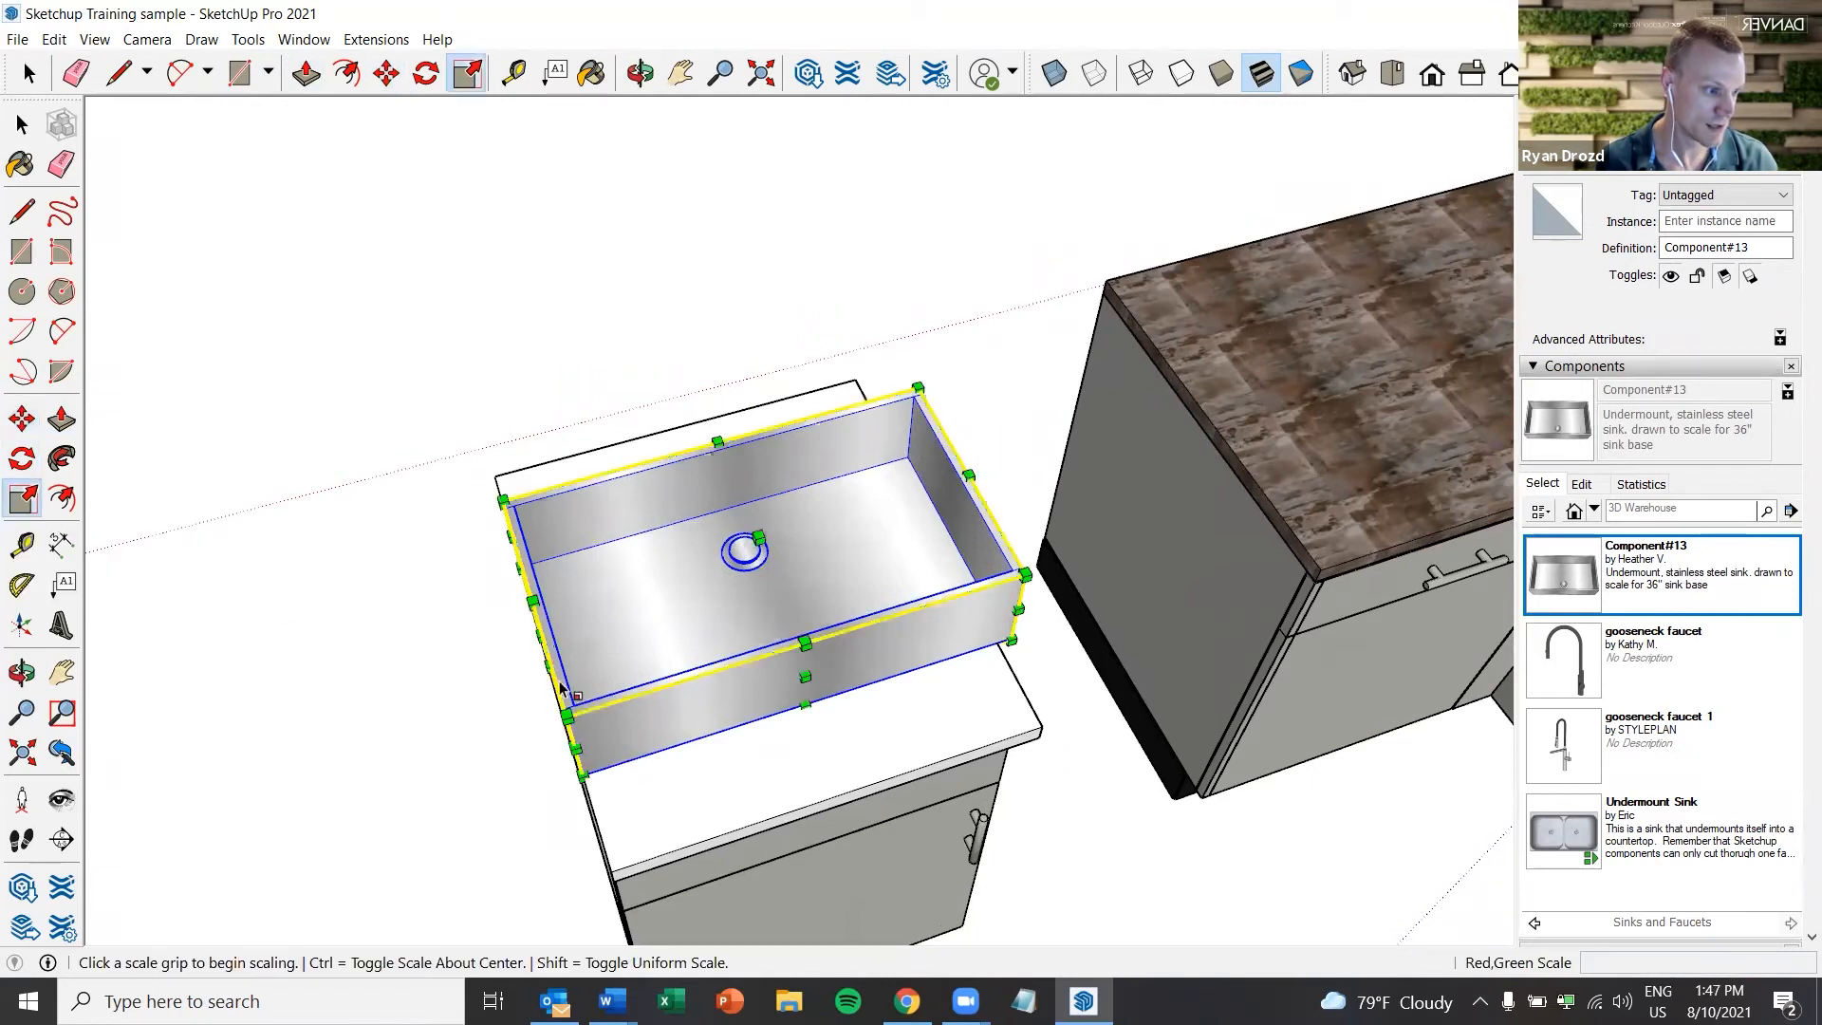
middle_drag(645, 739, 533, 618)
scroll(619, 637, up, 2)
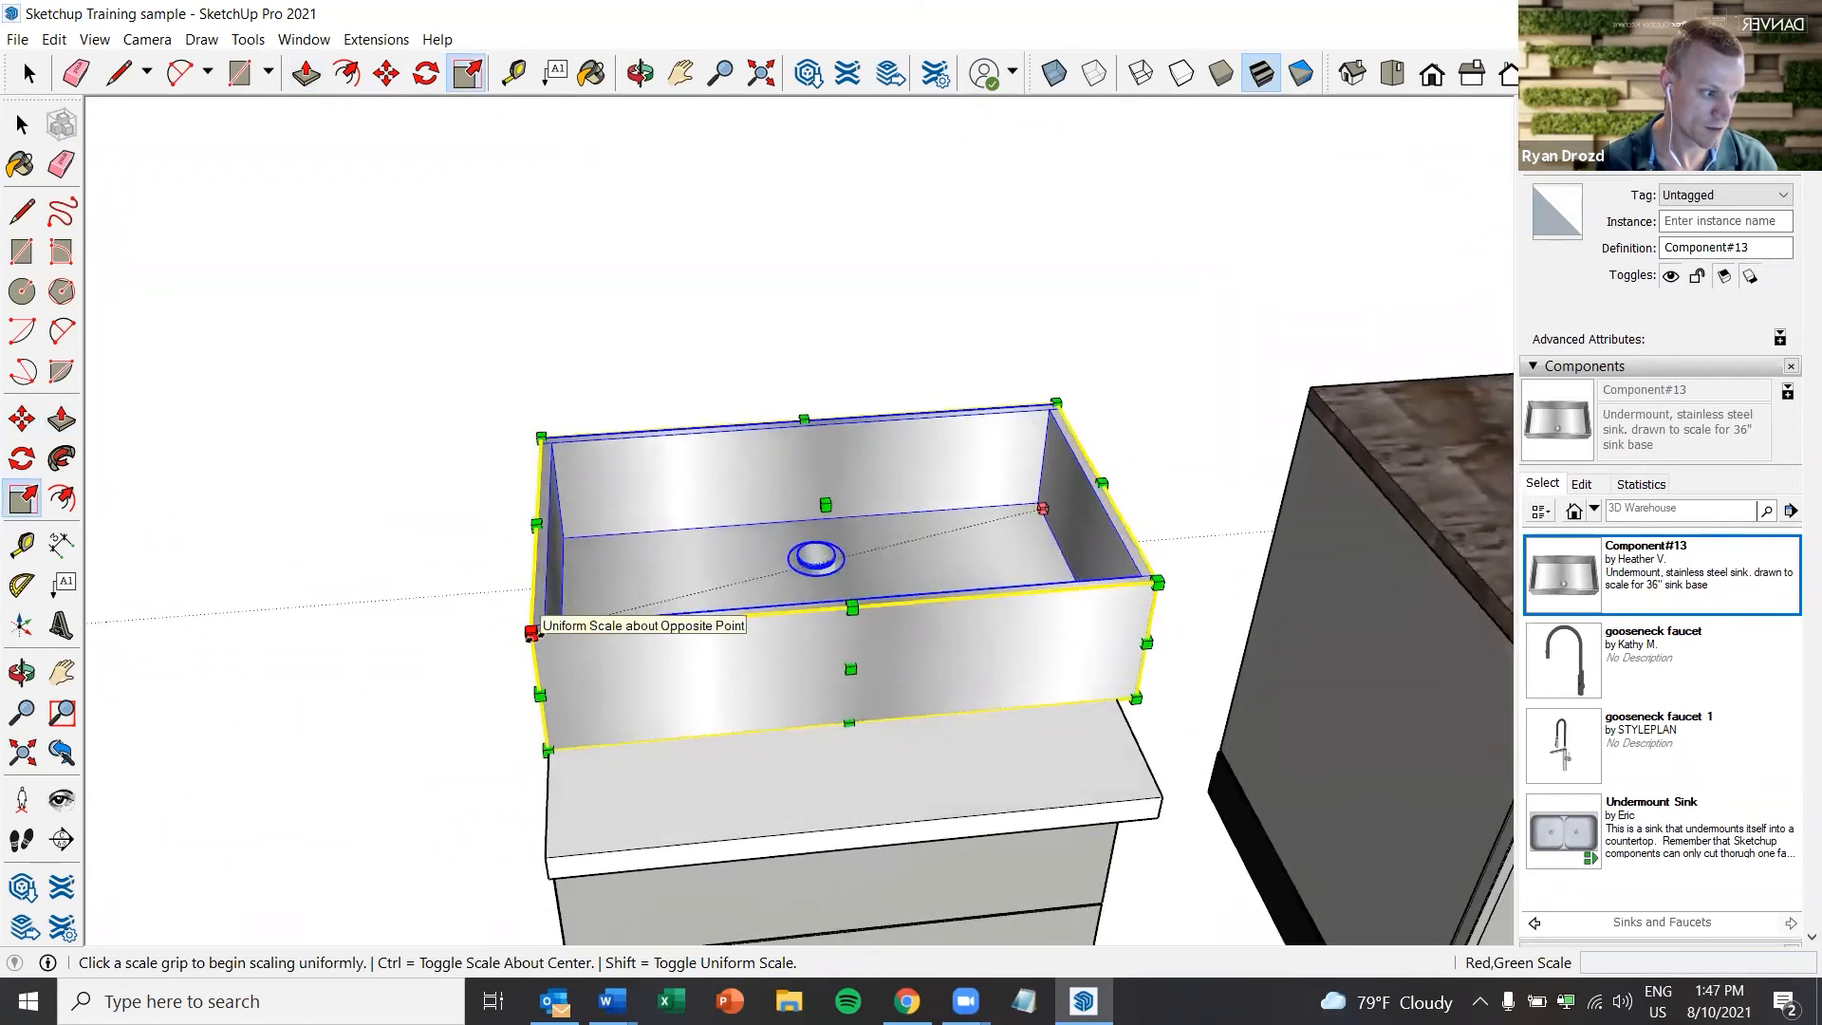
click(532, 632)
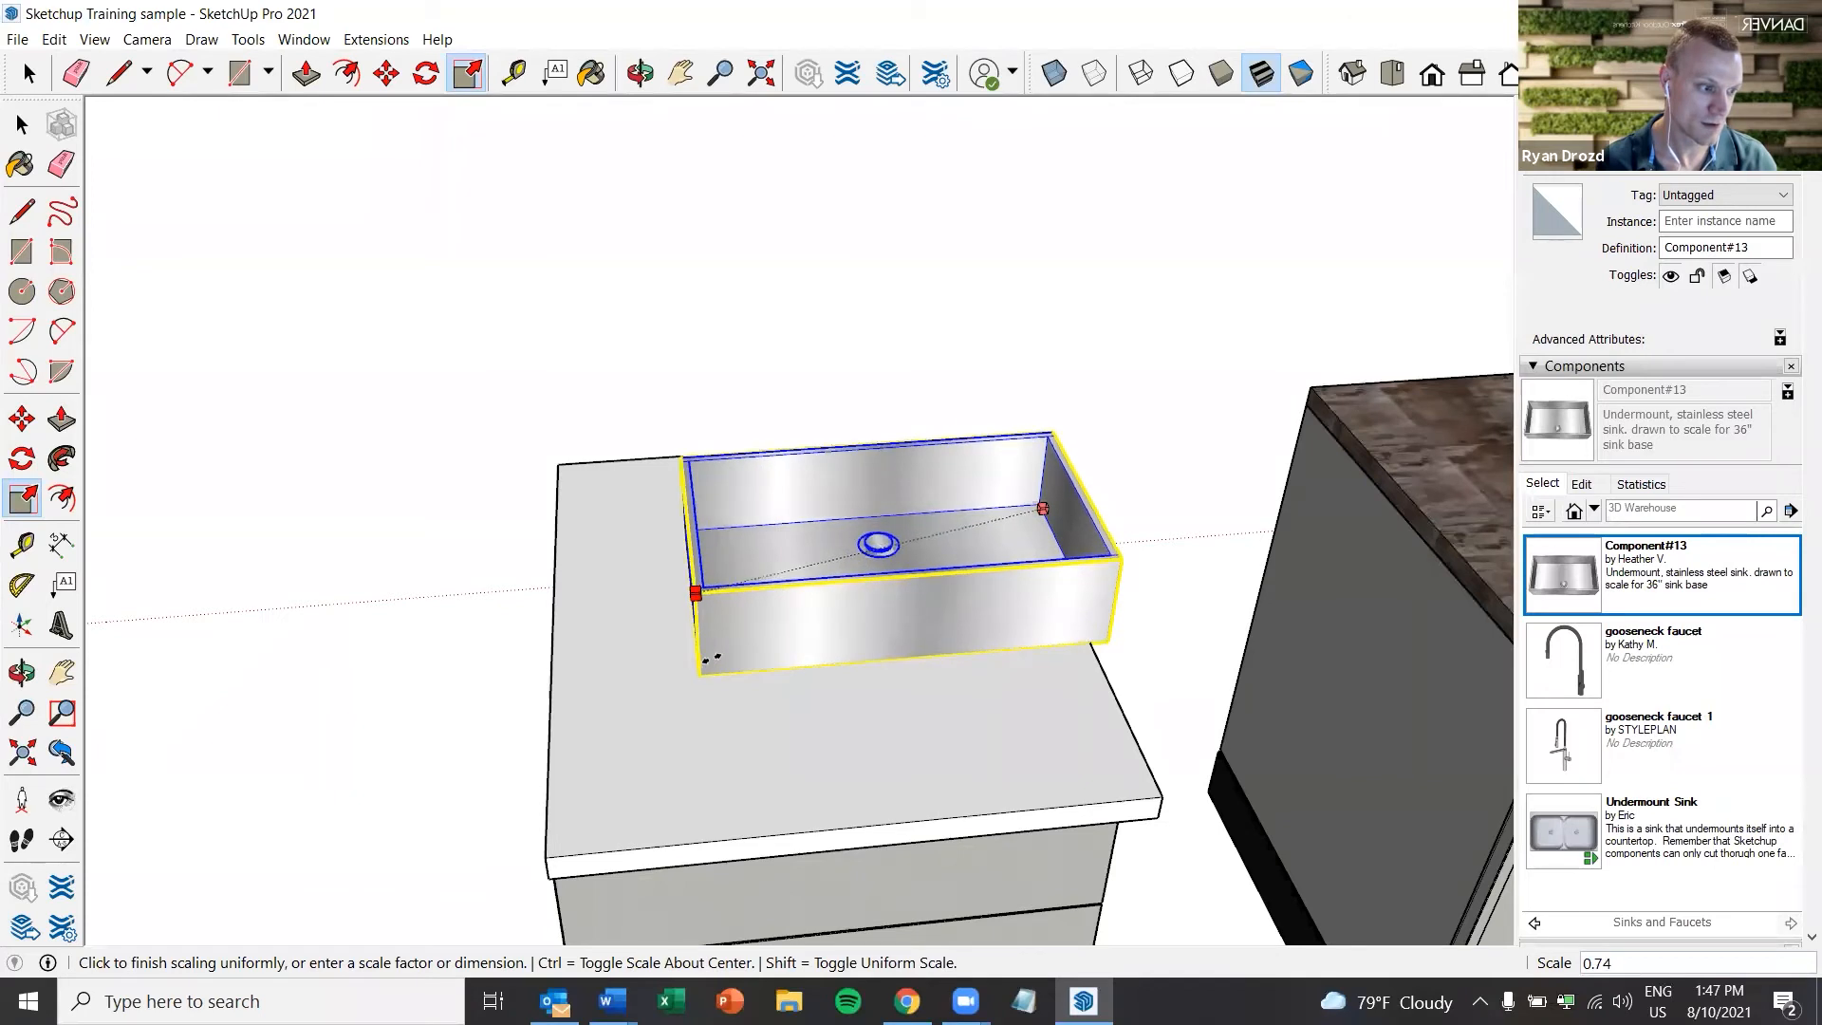
click(825, 650)
middle_drag(822, 608, 827, 624)
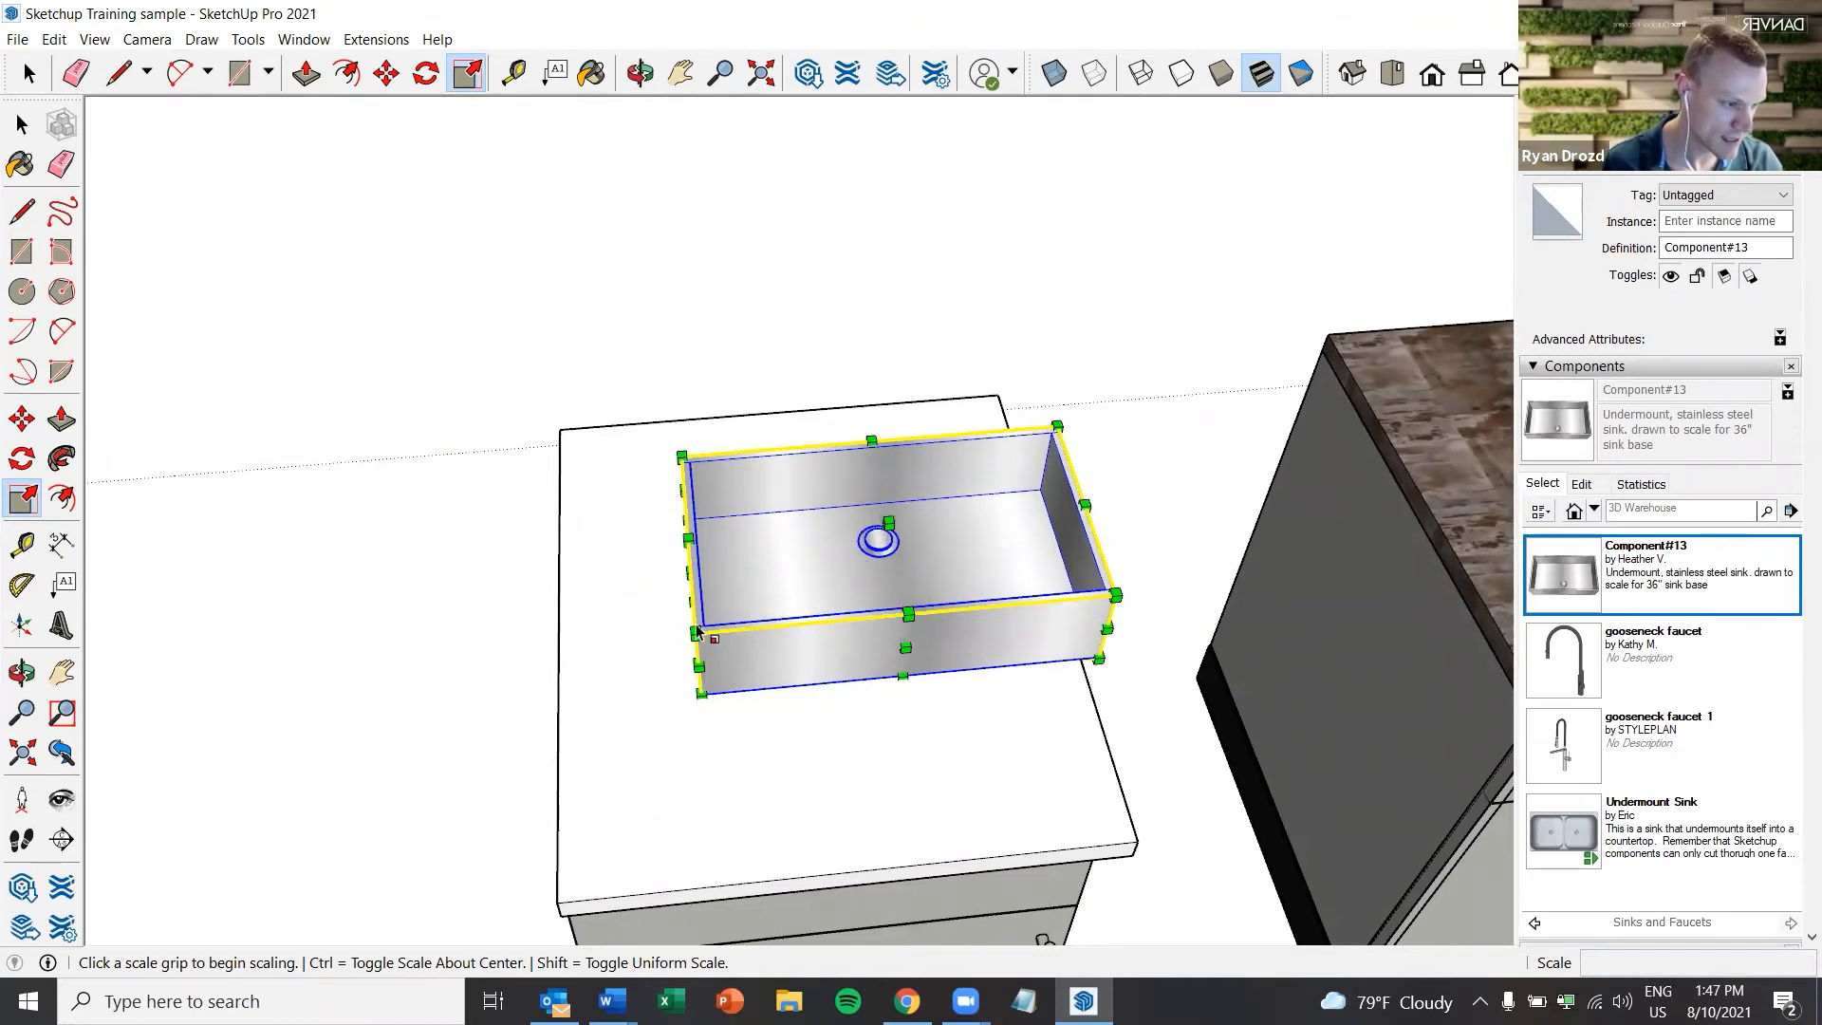
drag(695, 631, 728, 621)
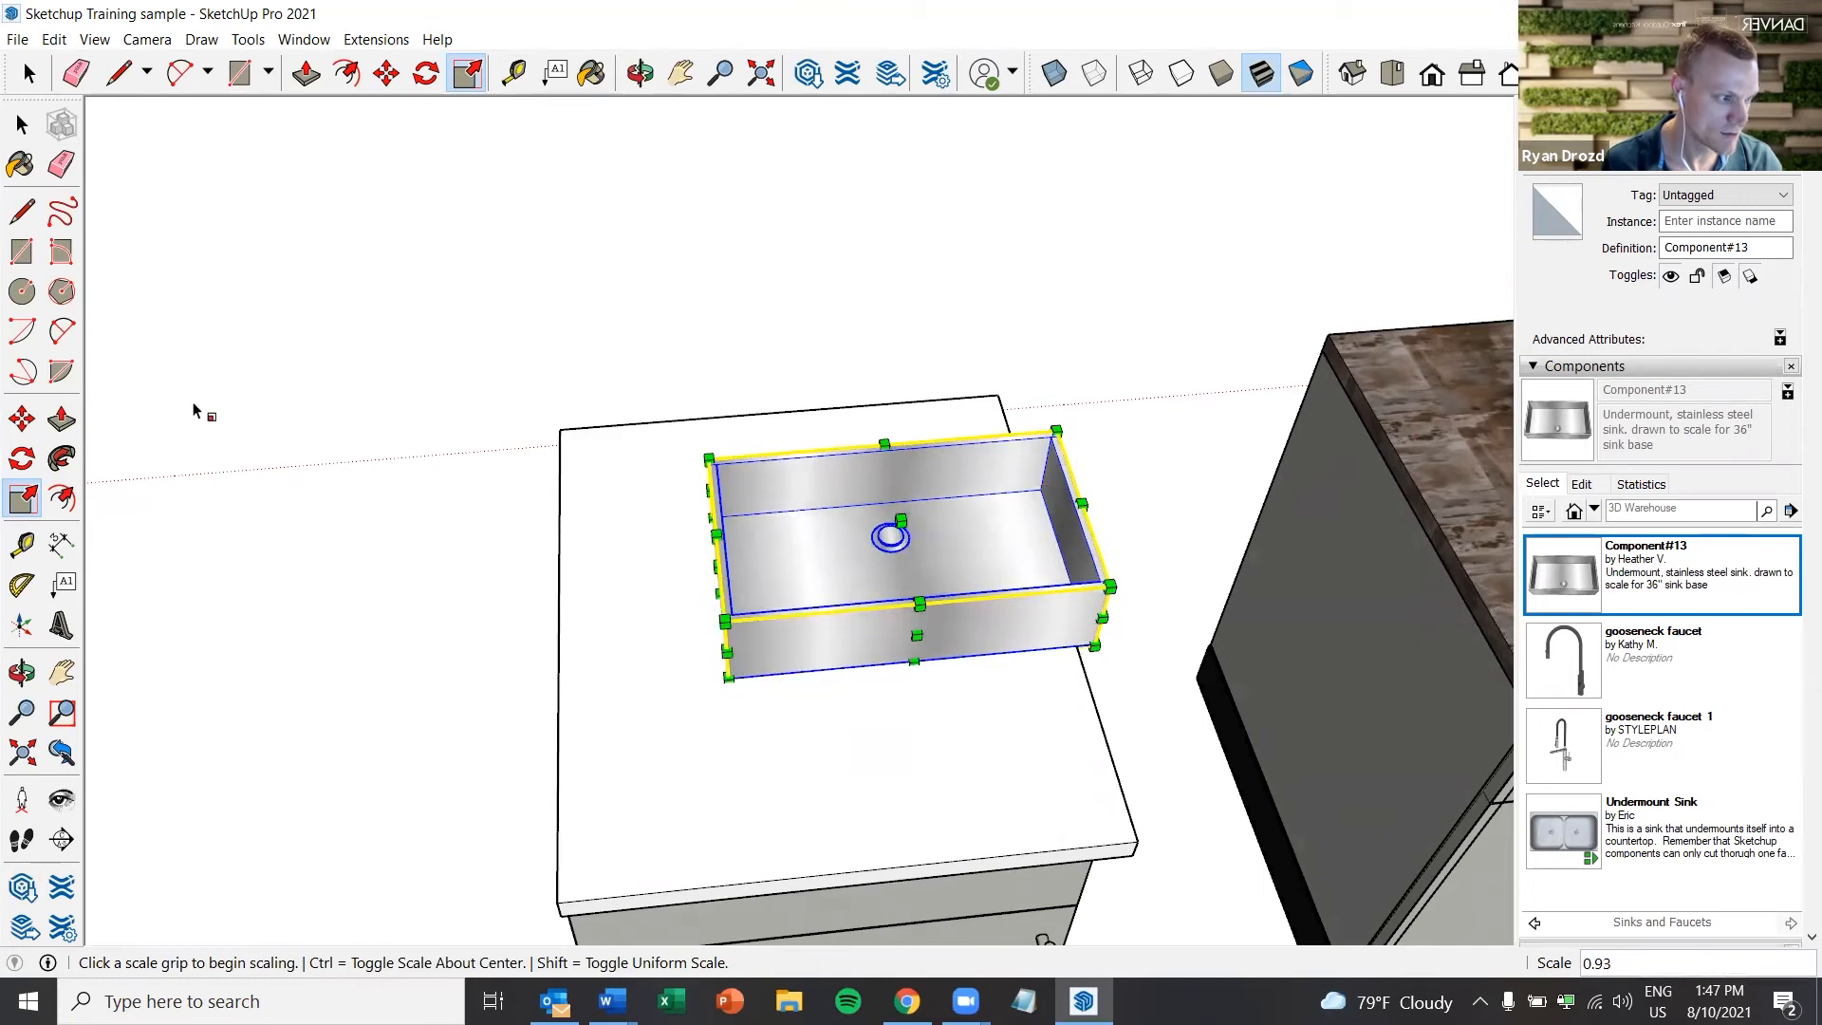
Move the sink about 6 1/2" across the slab so it sits roughly centred within the countertop
click(21, 418)
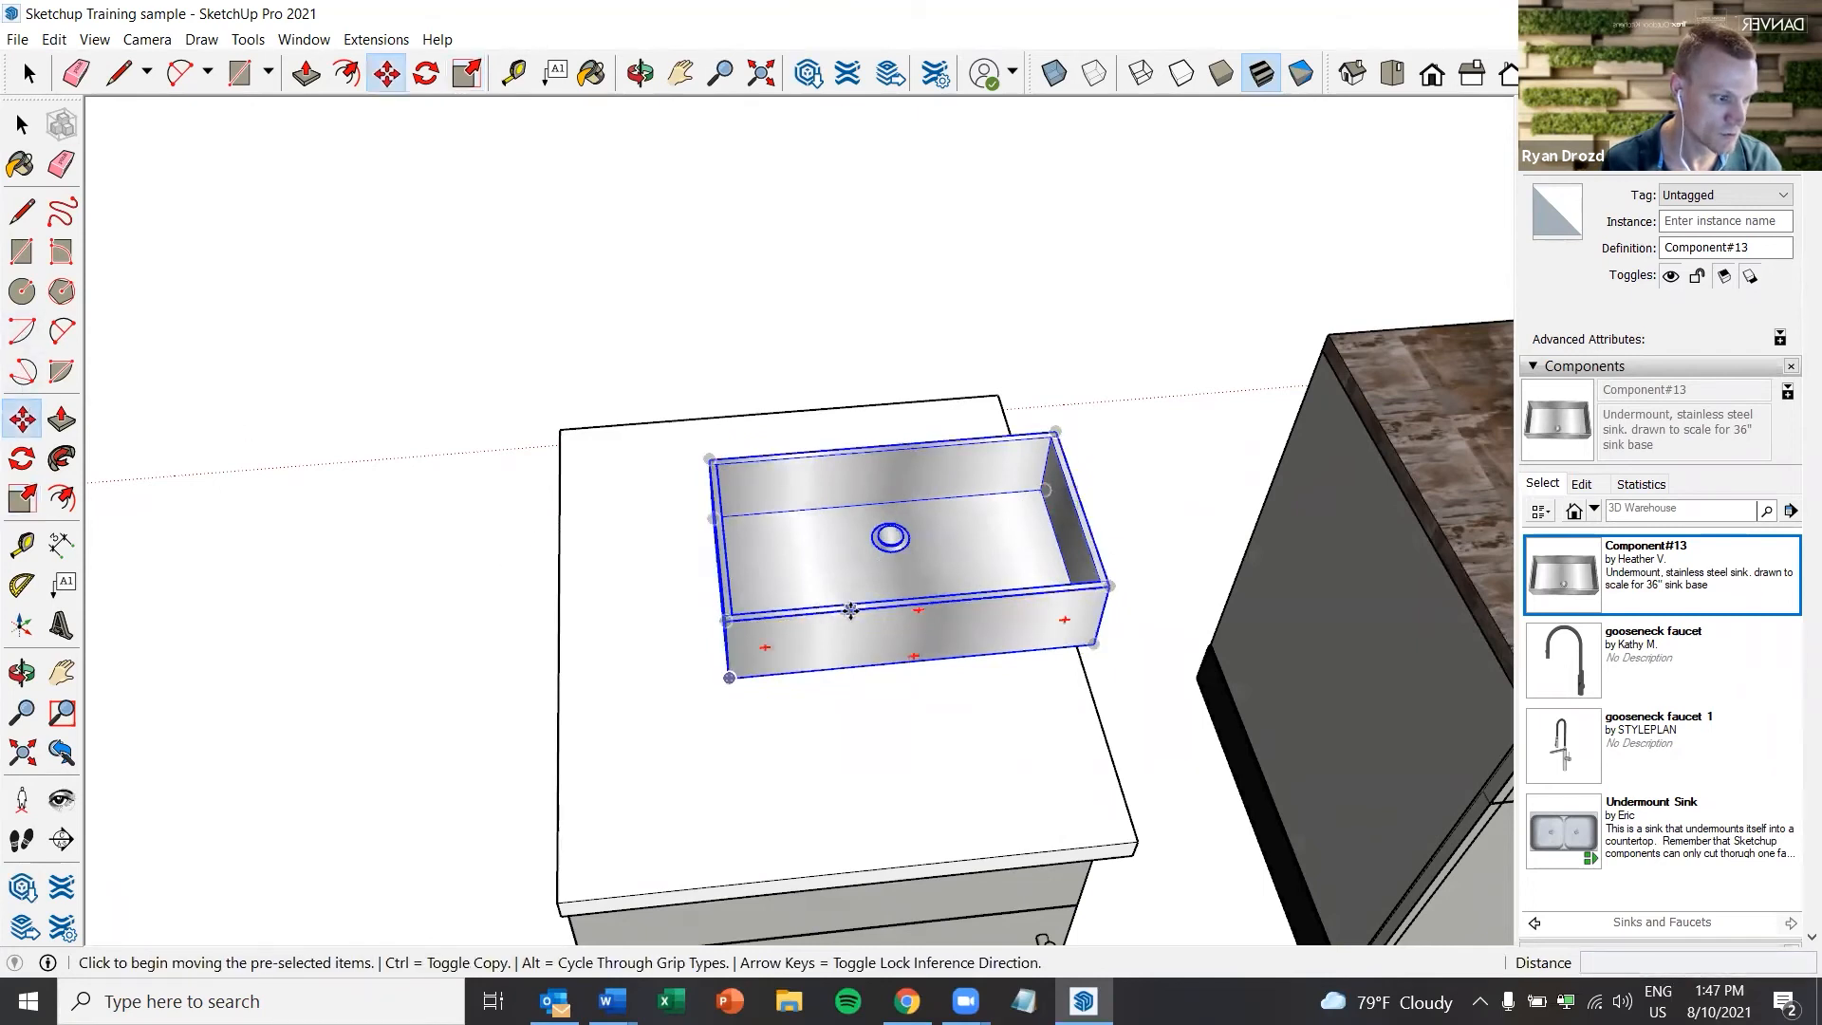
click(850, 610)
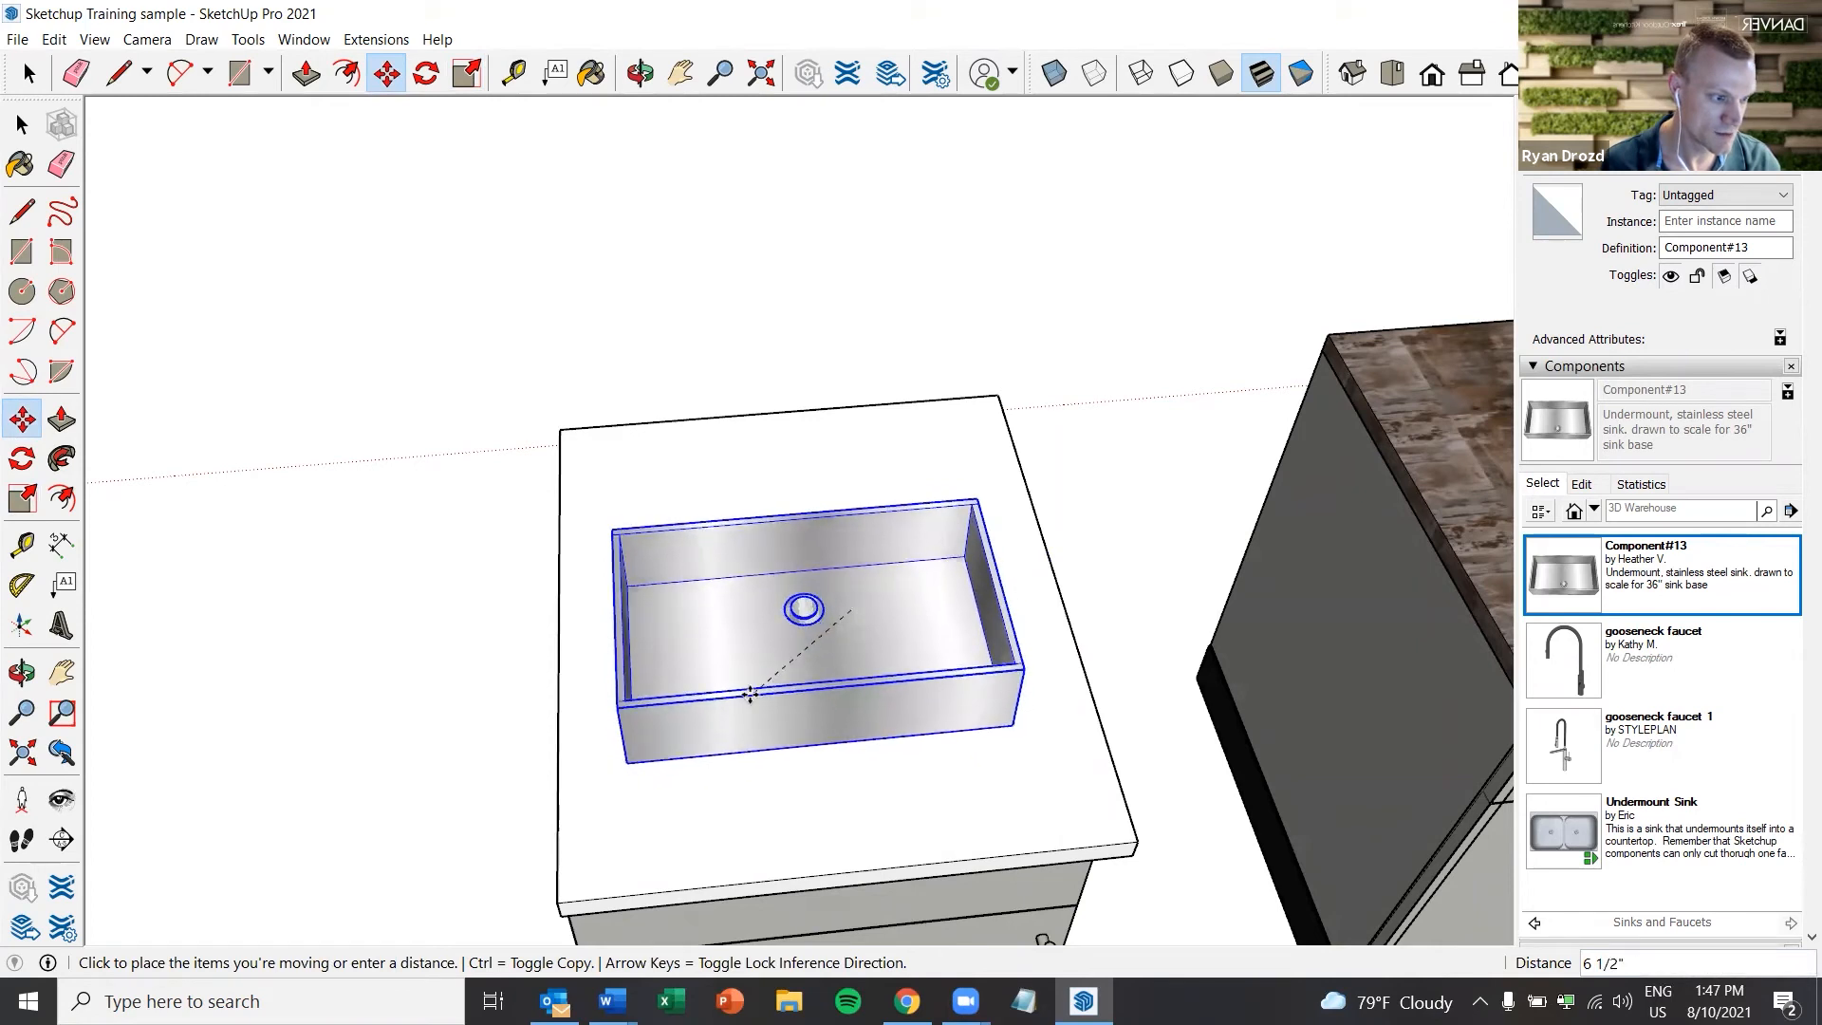
click(749, 693)
middle_drag(759, 715, 744, 822)
scroll(759, 823, up, 3)
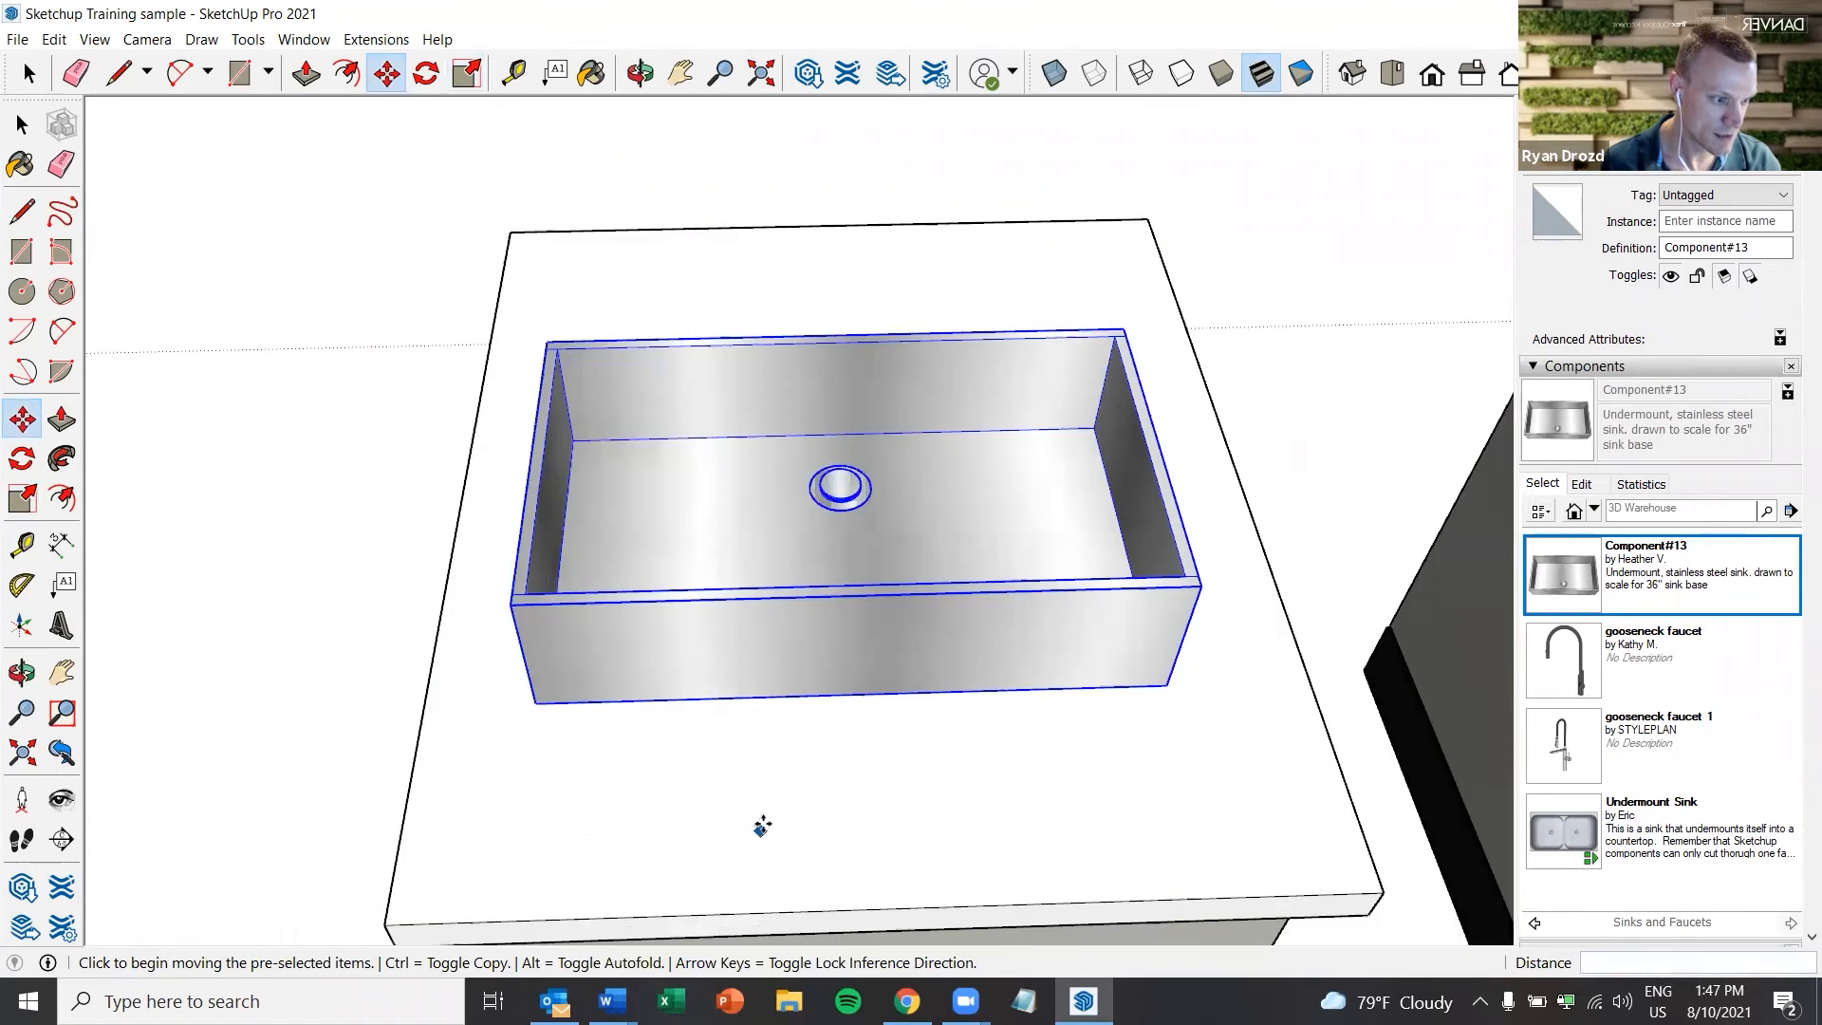
scroll(4, 128, down, 1)
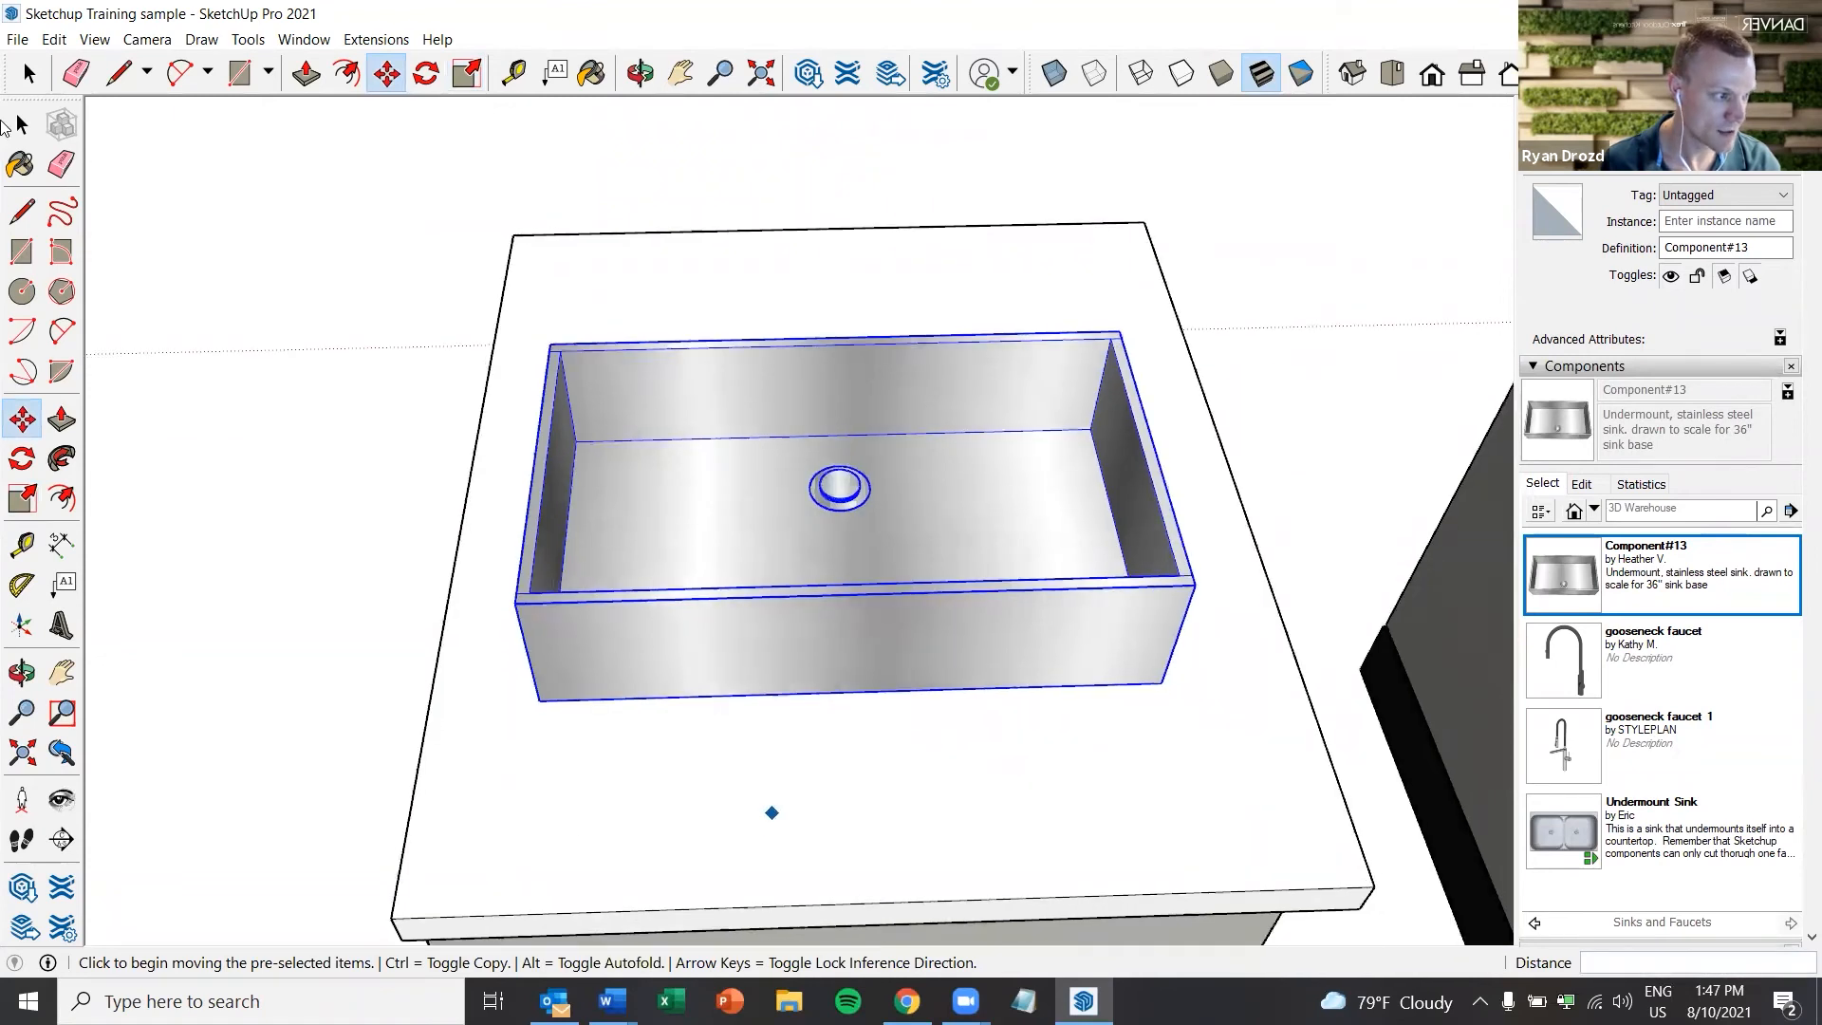
Trace the sink's base on the countertop with the Line tool as a closed outline, about 1' 5 15/16" by 10 1/4"
click(23, 217)
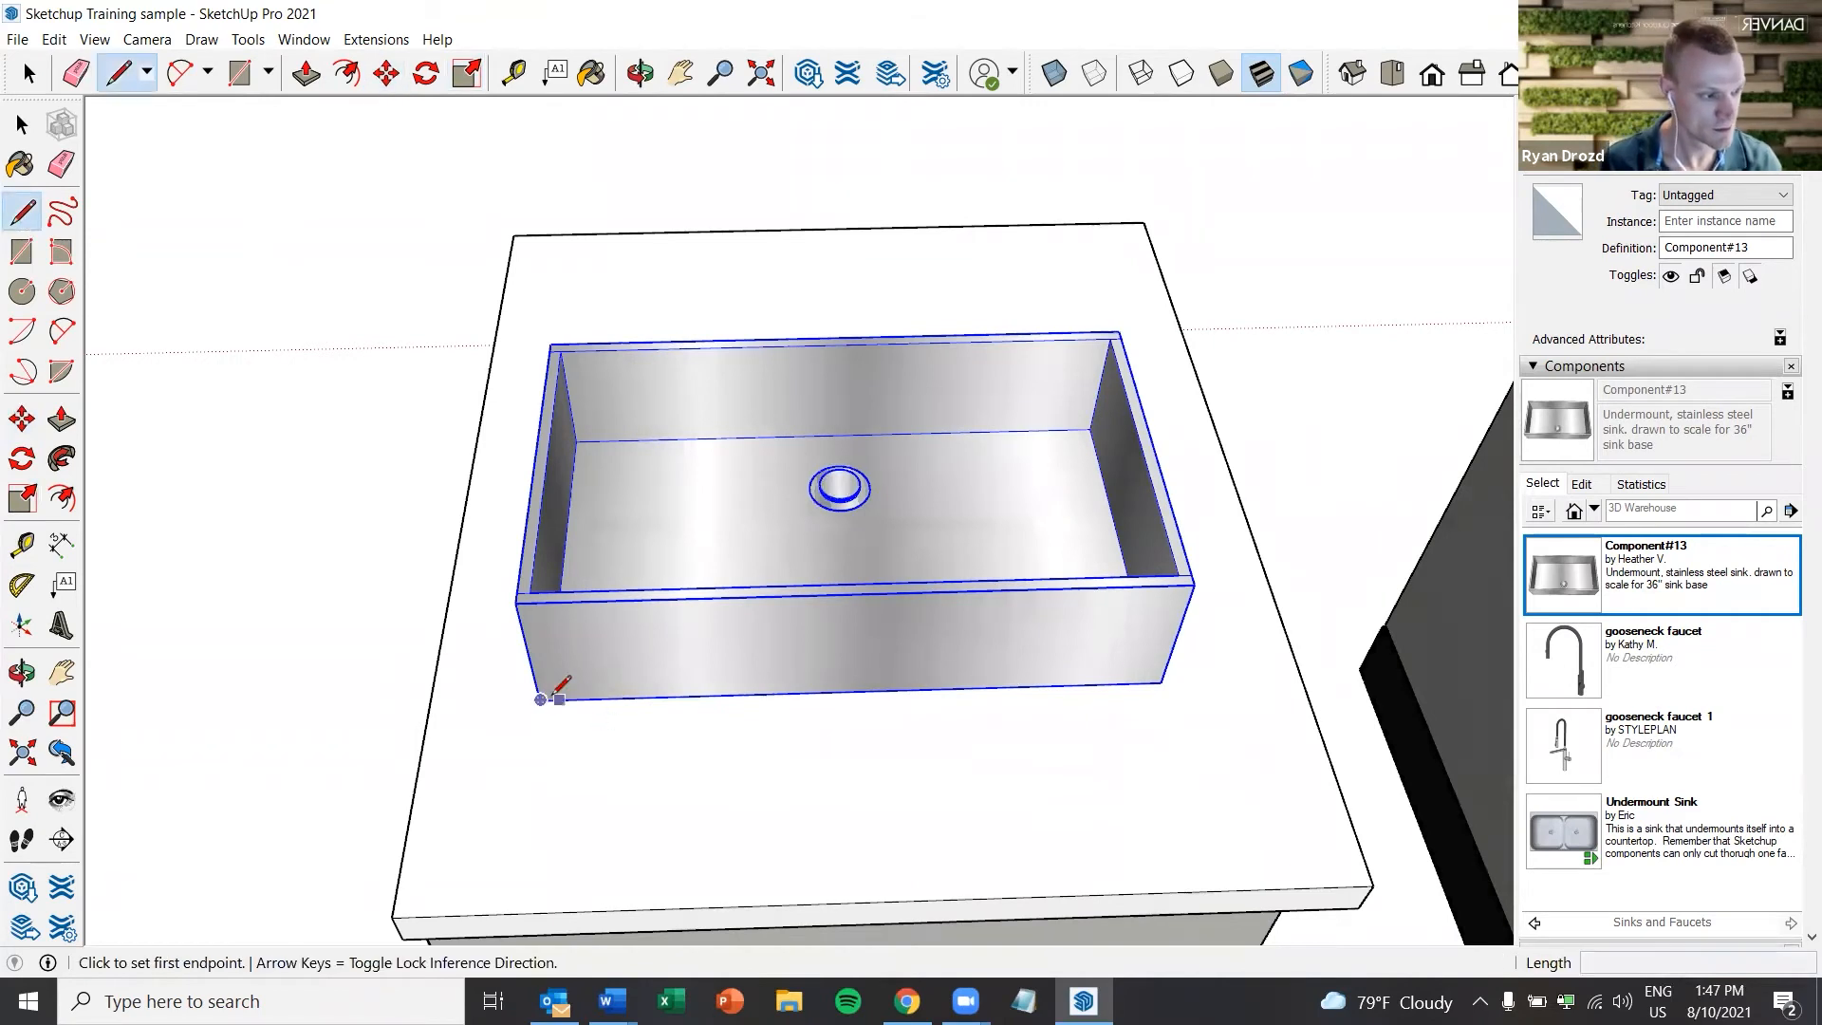
click(541, 698)
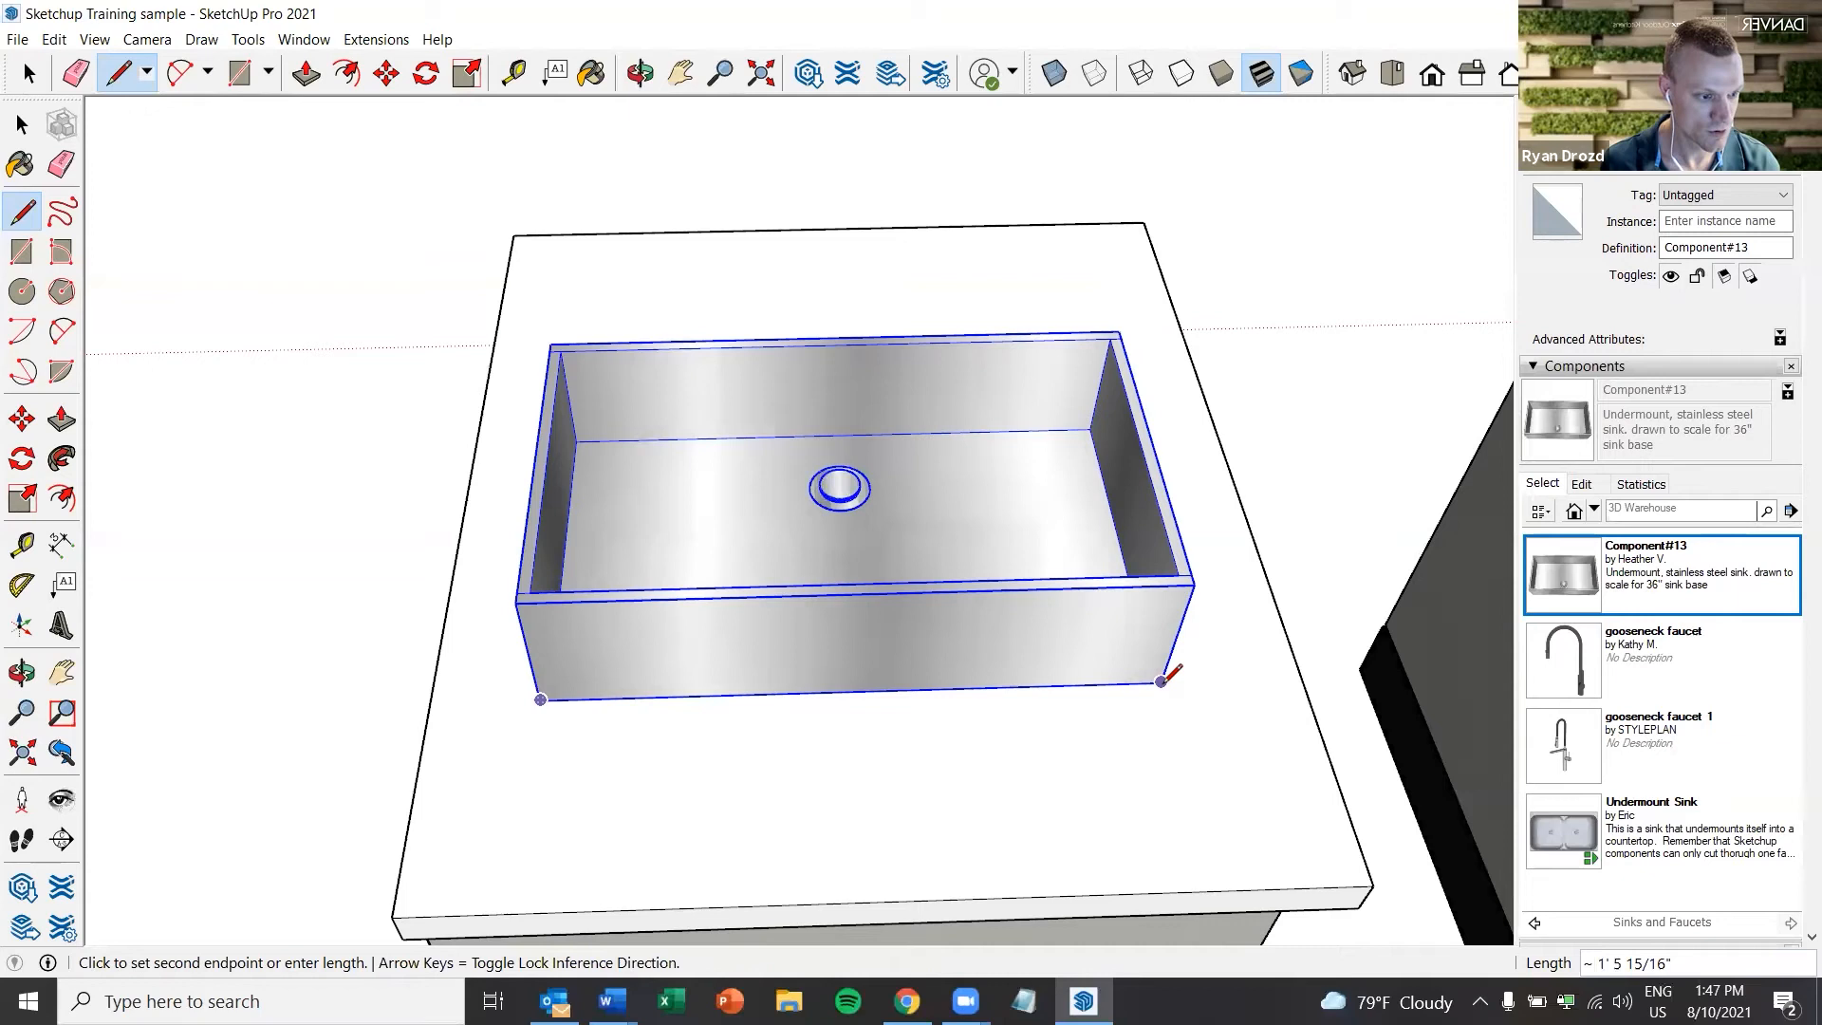
middle_drag(1167, 675, 1027, 806)
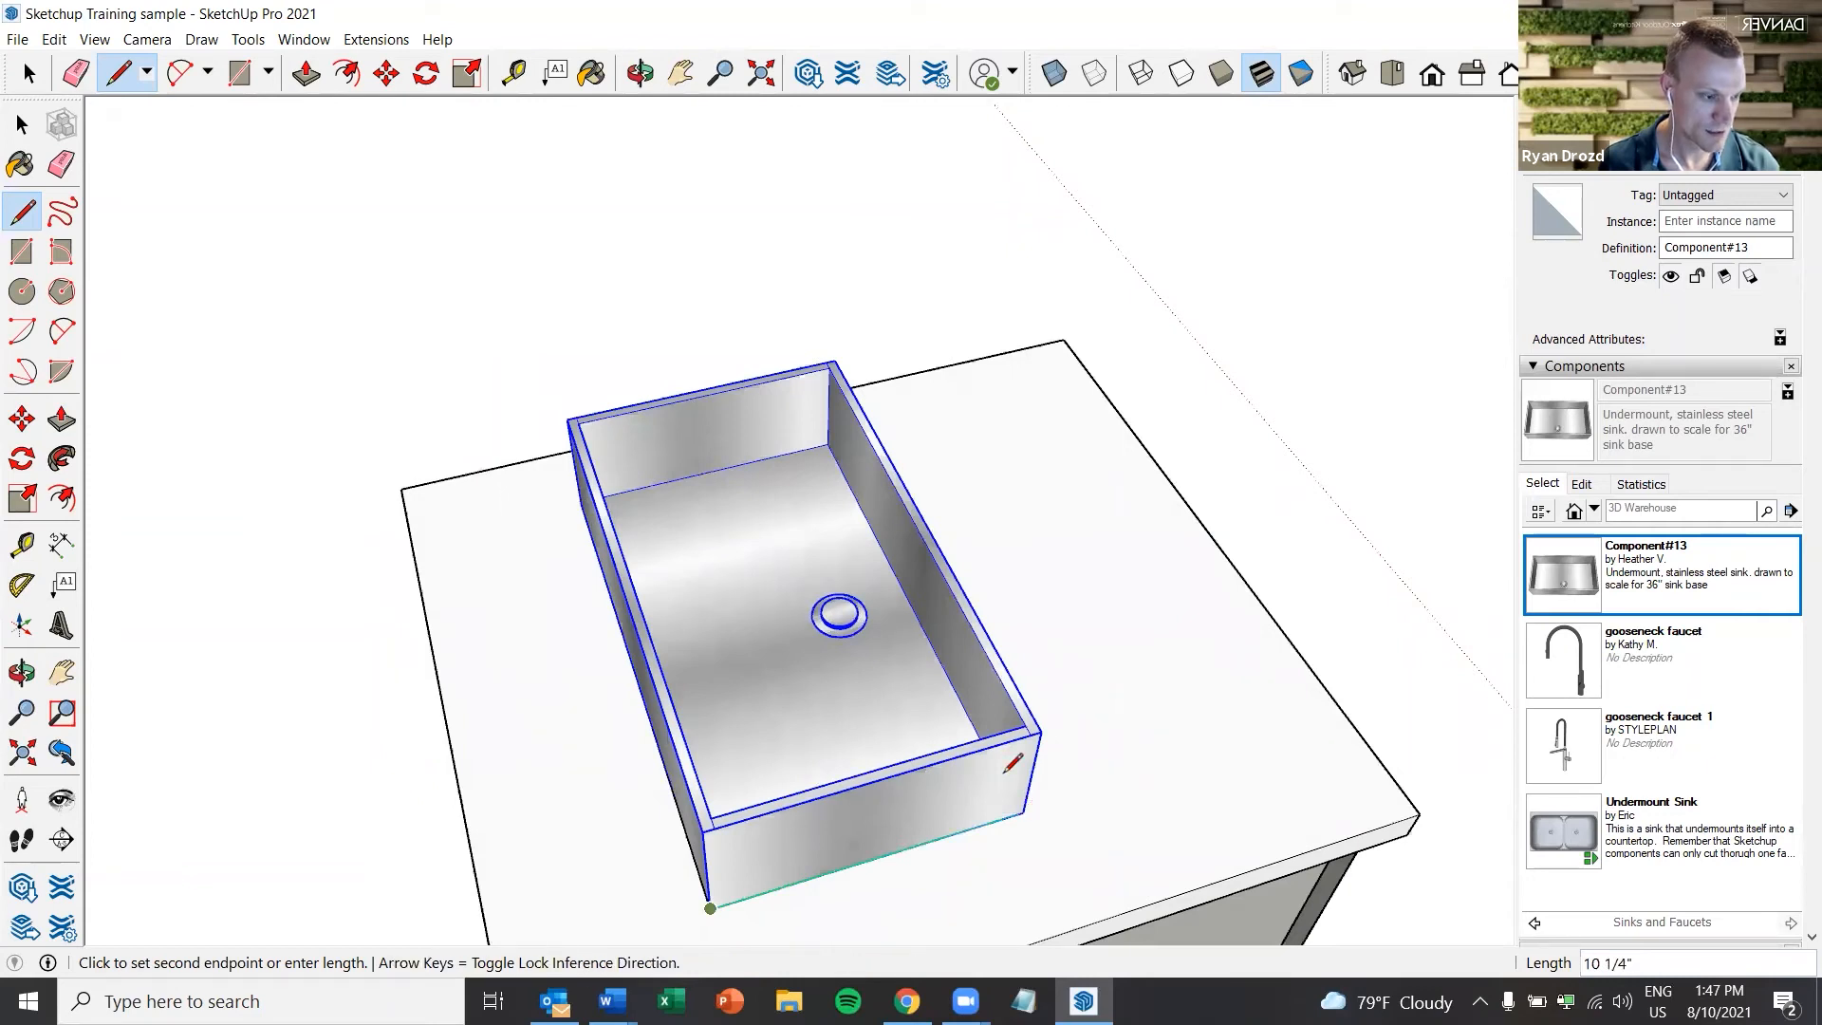
middle_drag(1050, 635, 1036, 671)
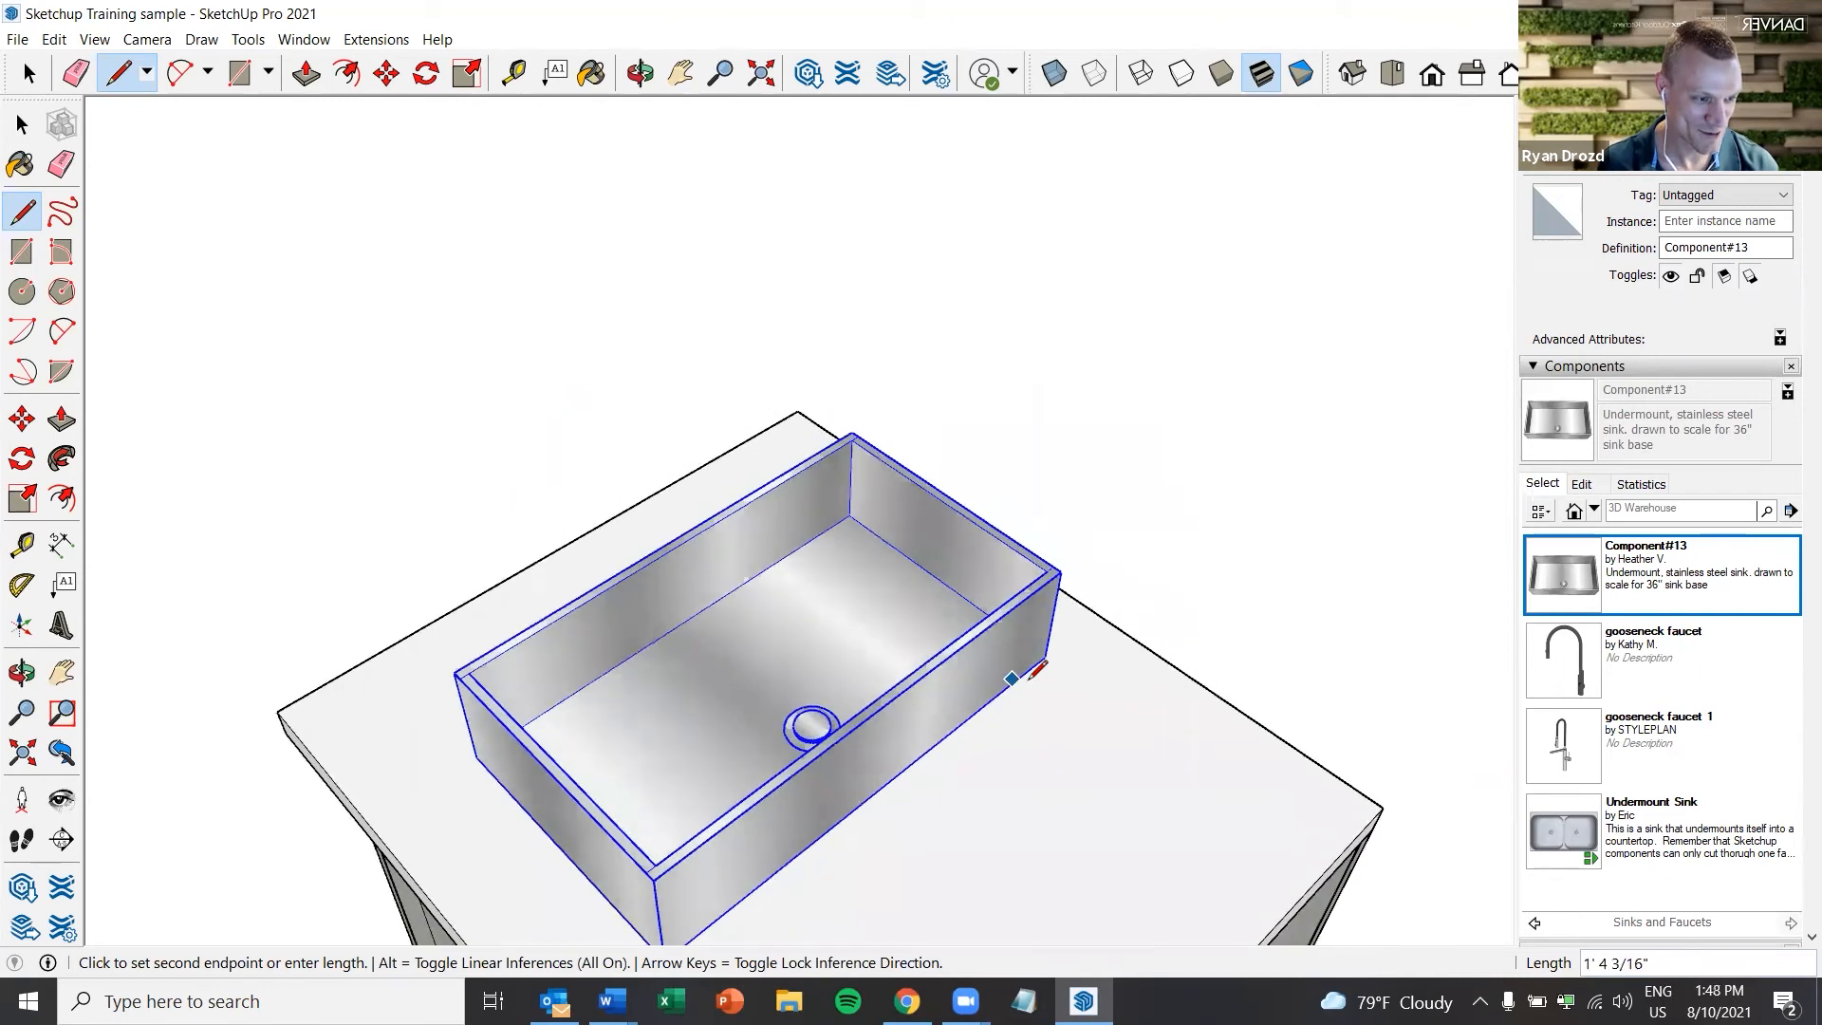
click(1042, 654)
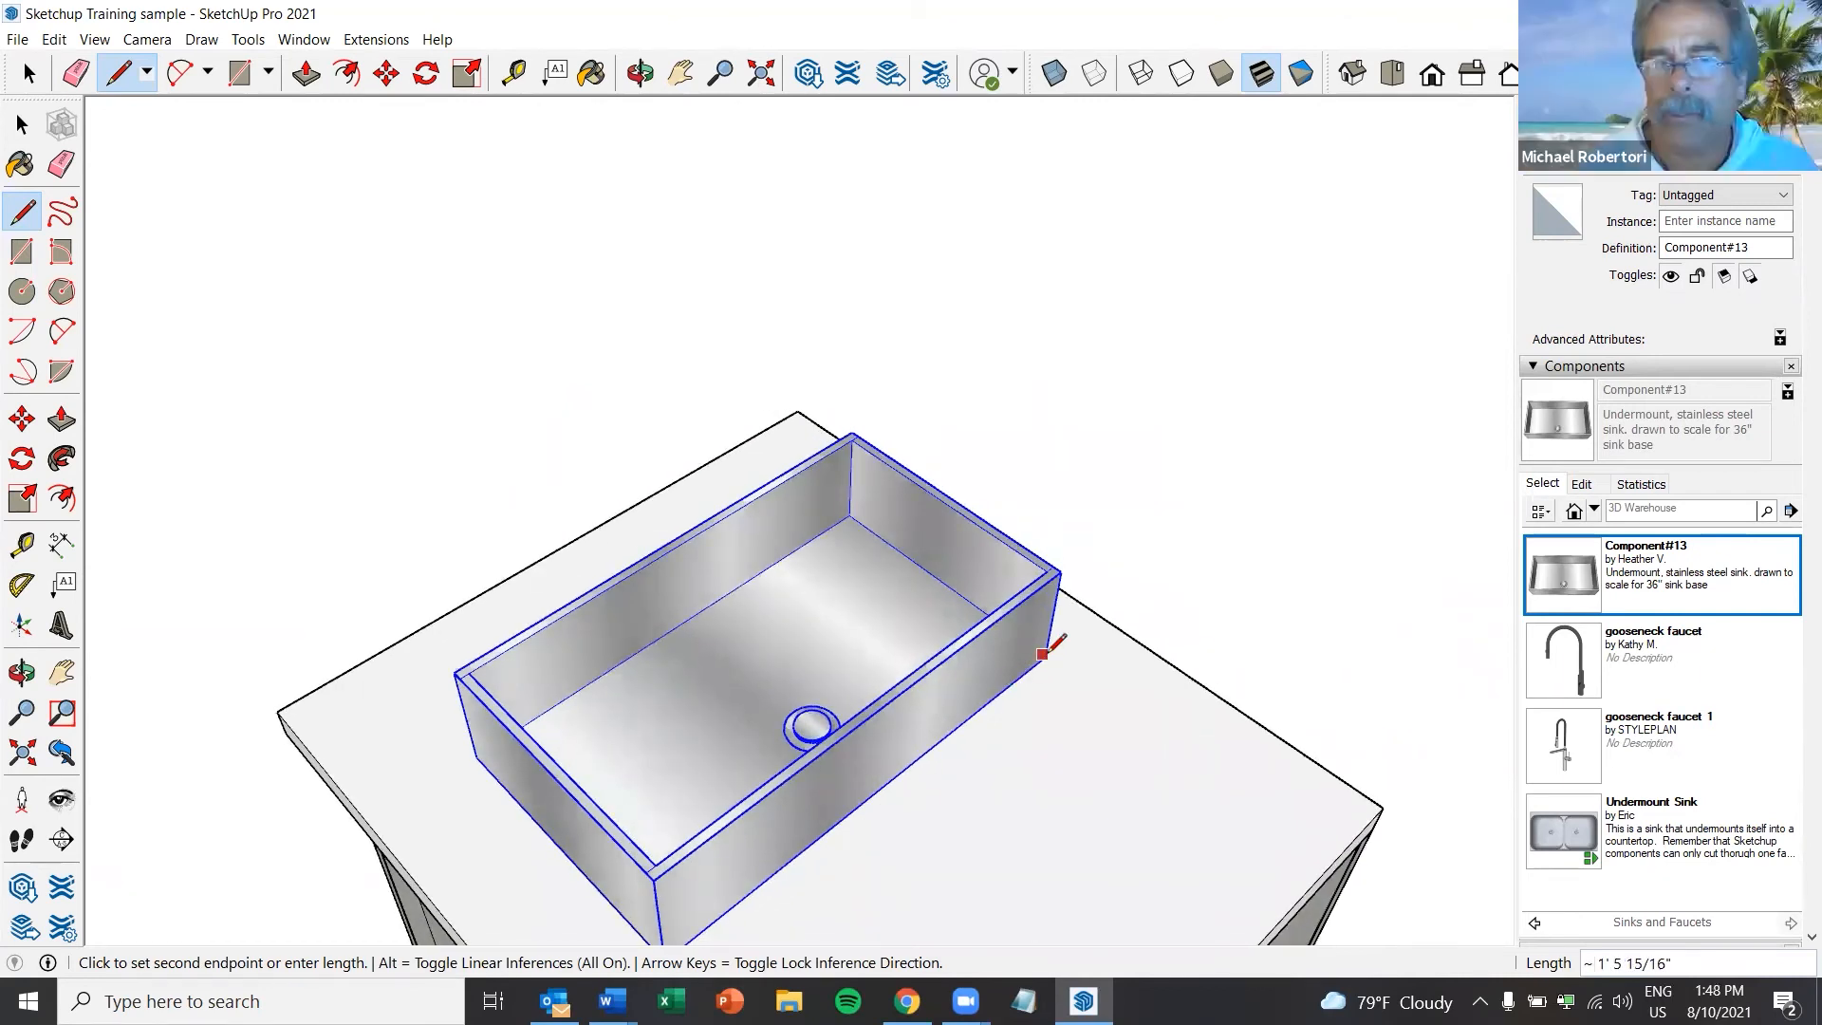
middle_drag(1093, 628, 897, 707)
middle_drag(1049, 700, 1039, 760)
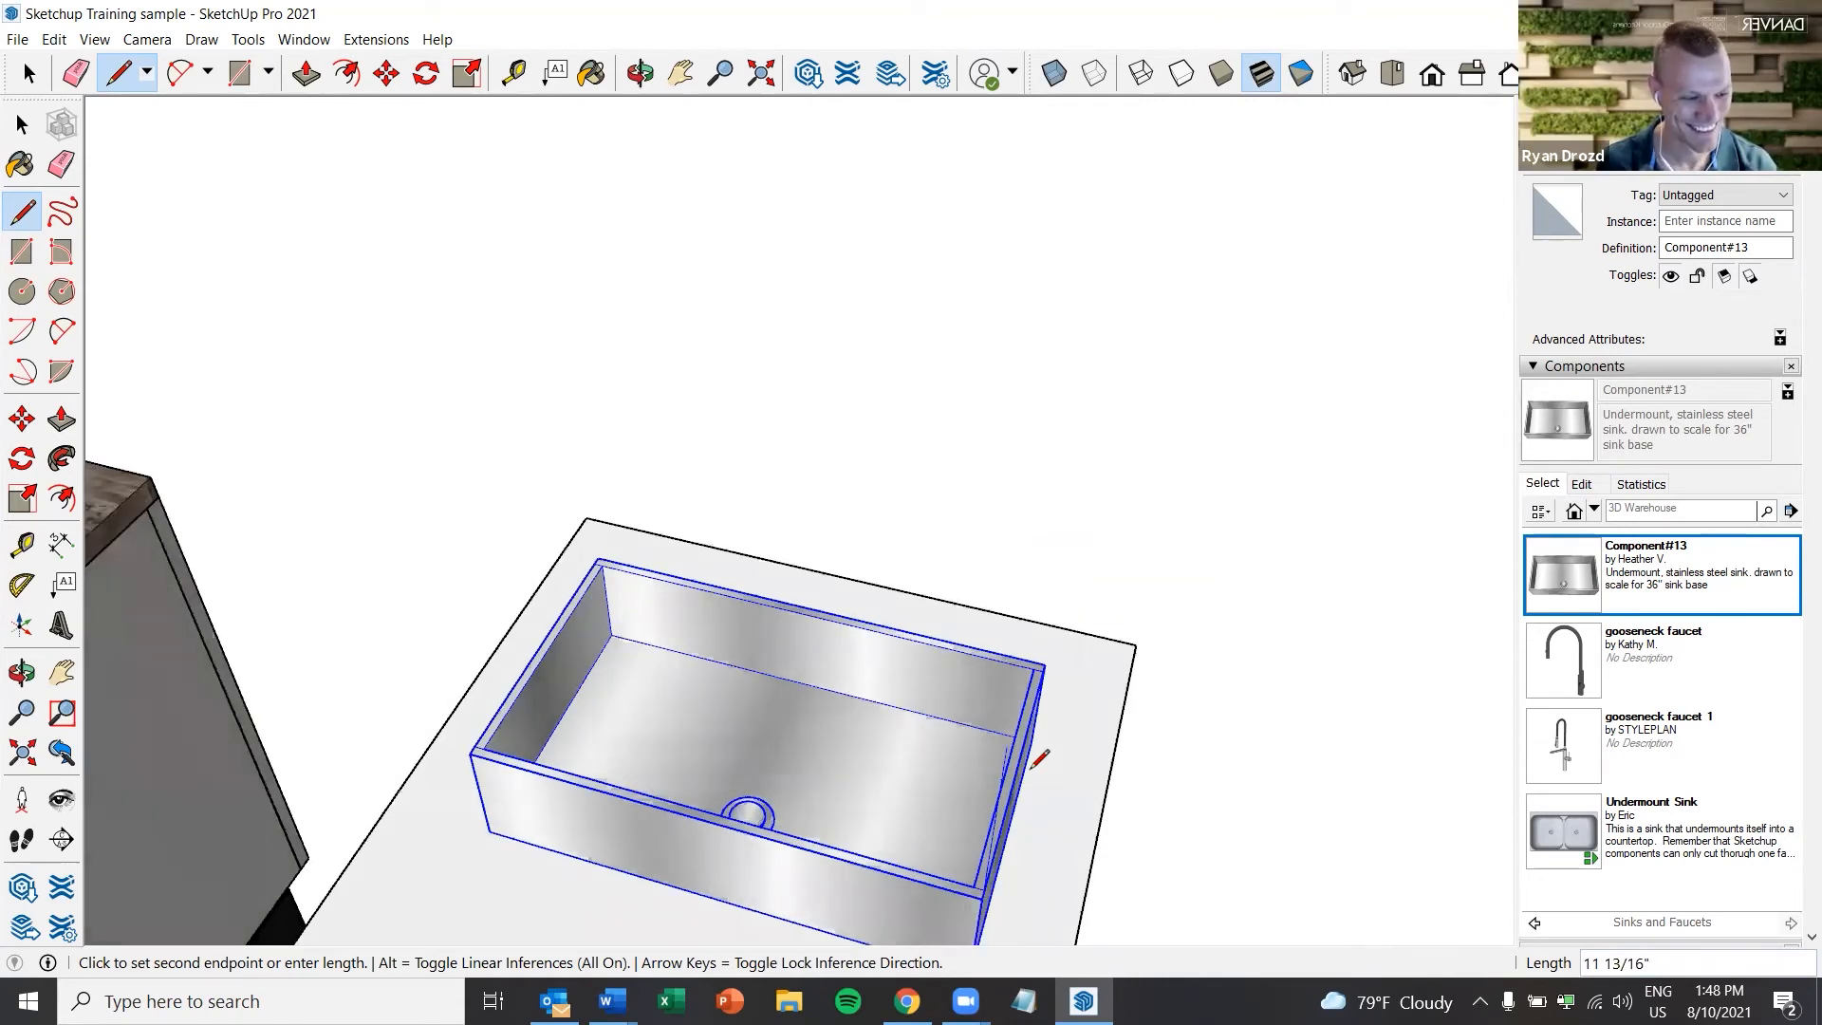
middle_drag(1049, 781, 996, 742)
key(Escape)
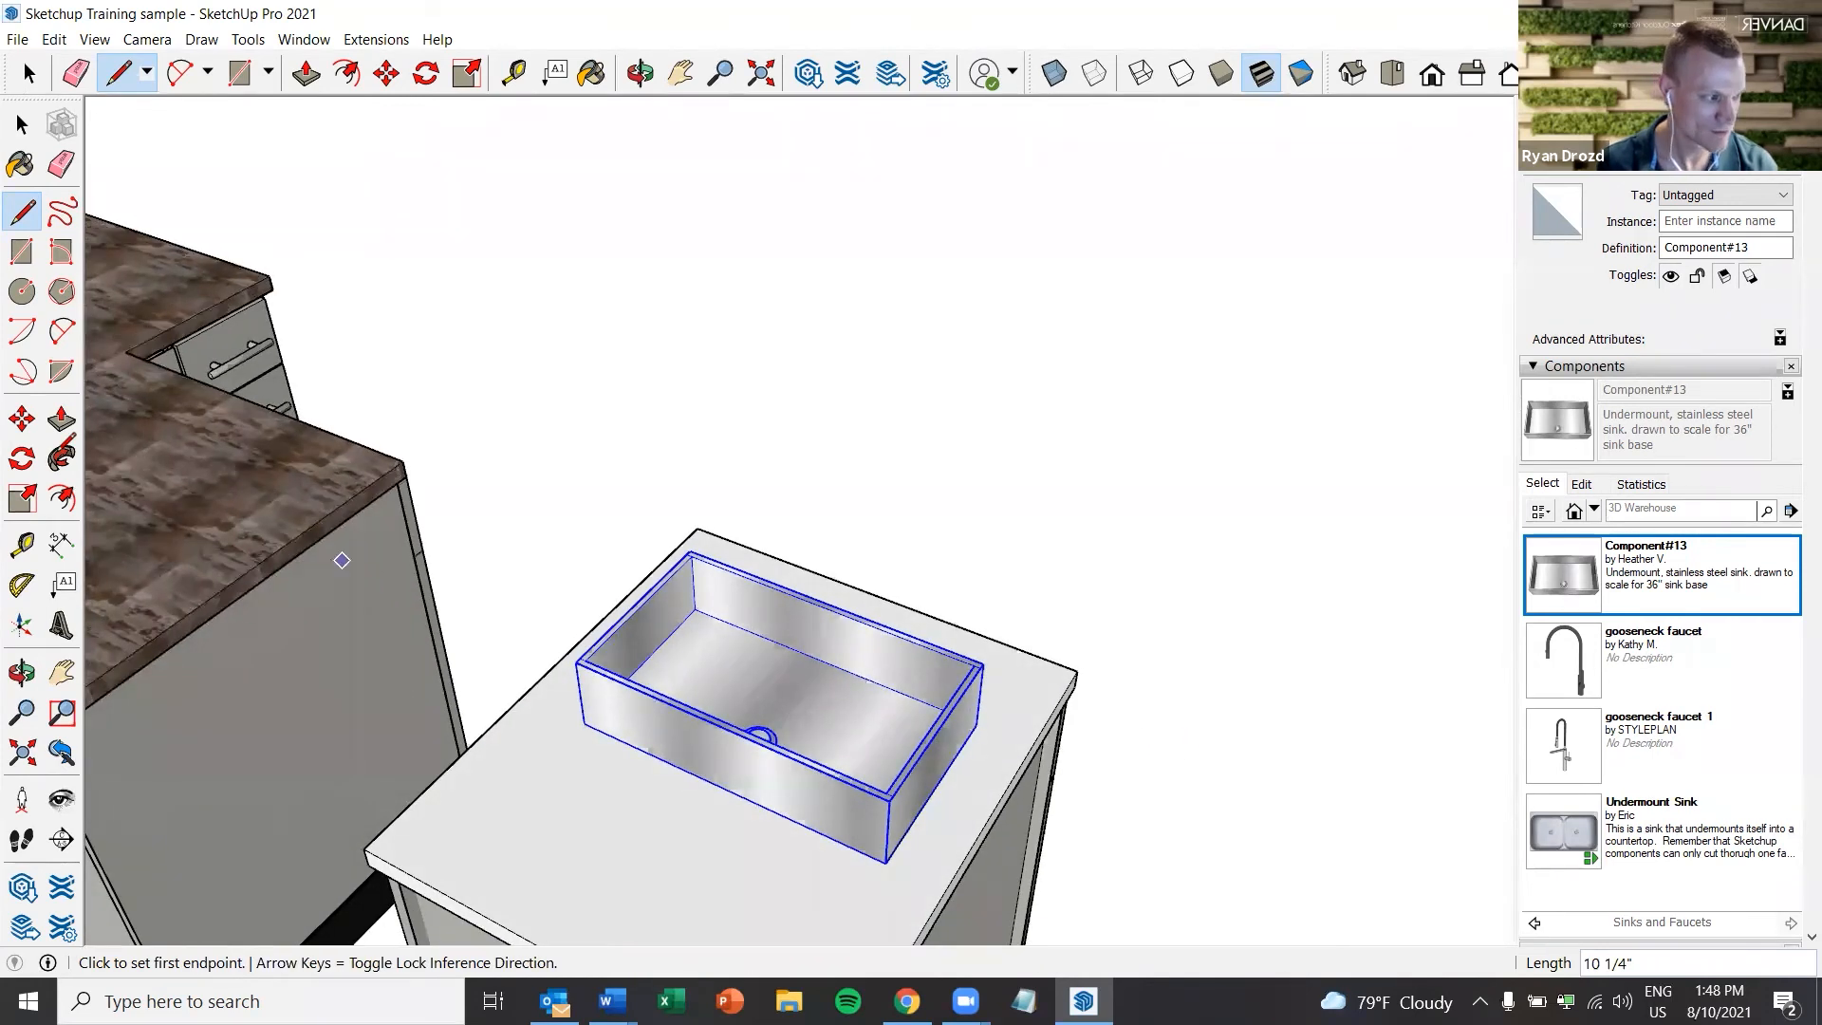
Move the sink straight up about 1' 3 9/16" so the traced outline on the countertop is clear
click(22, 418)
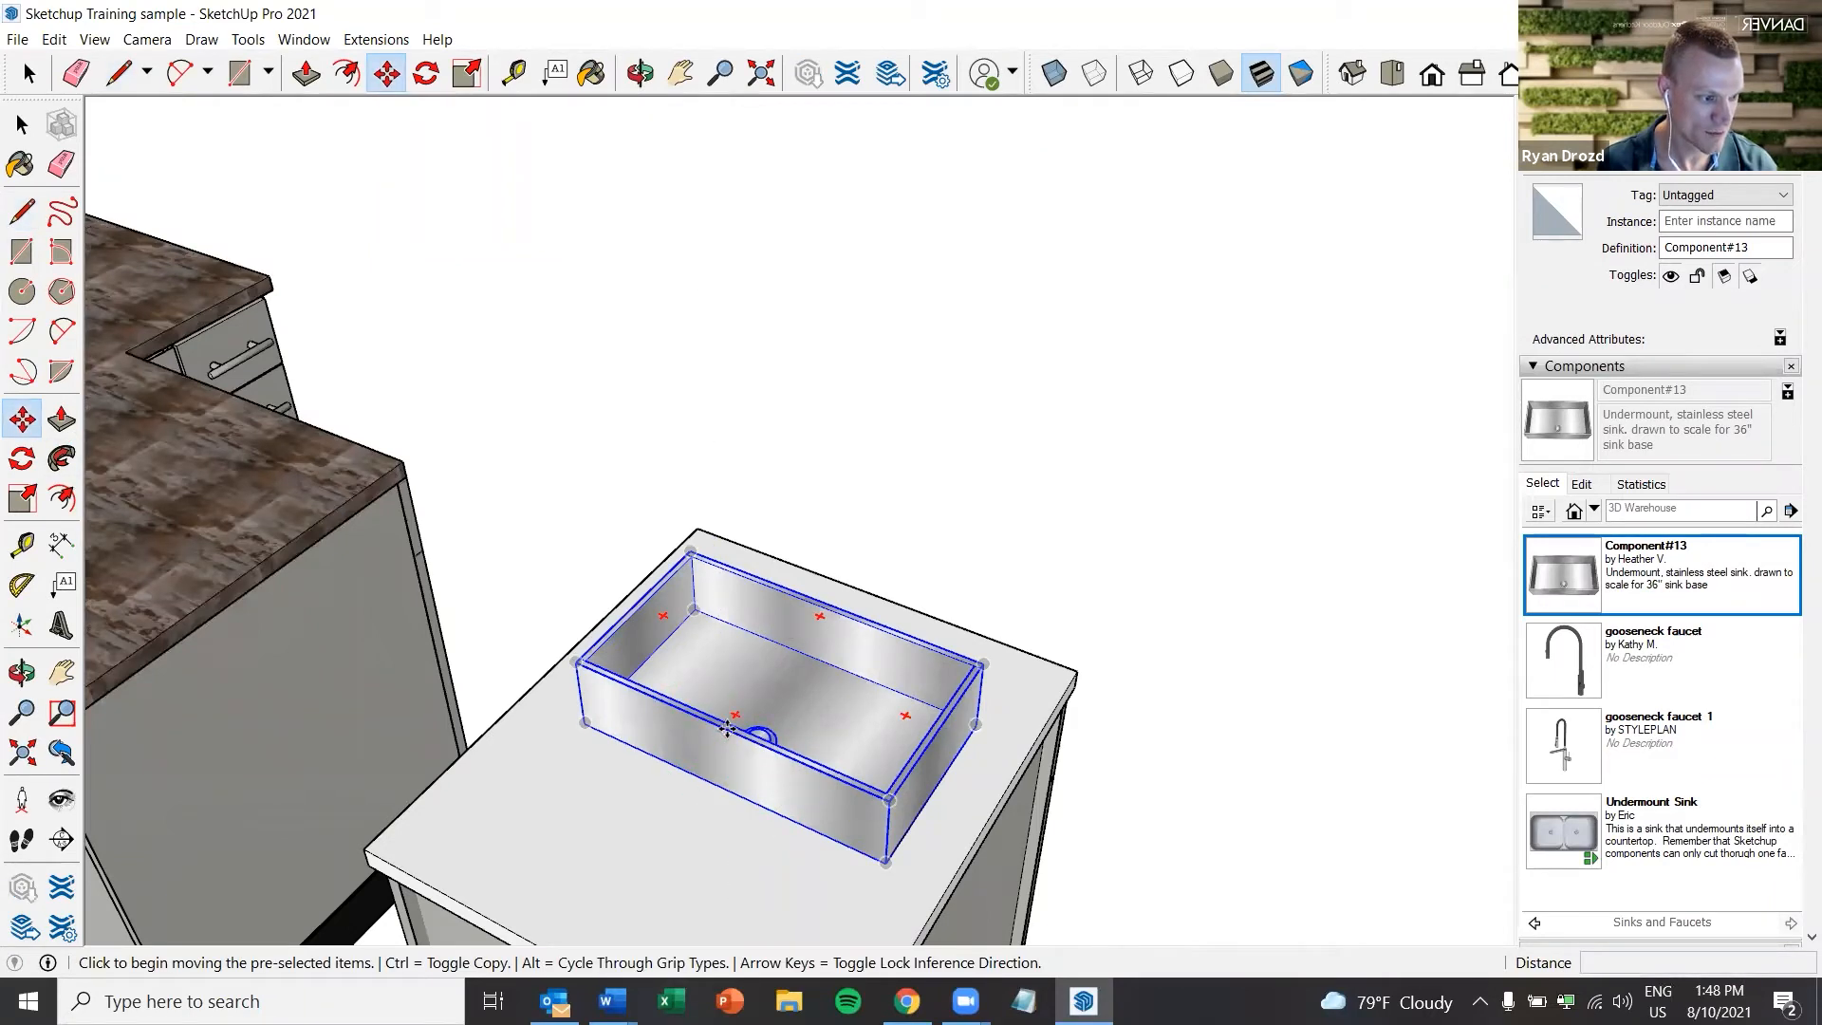
click(726, 726)
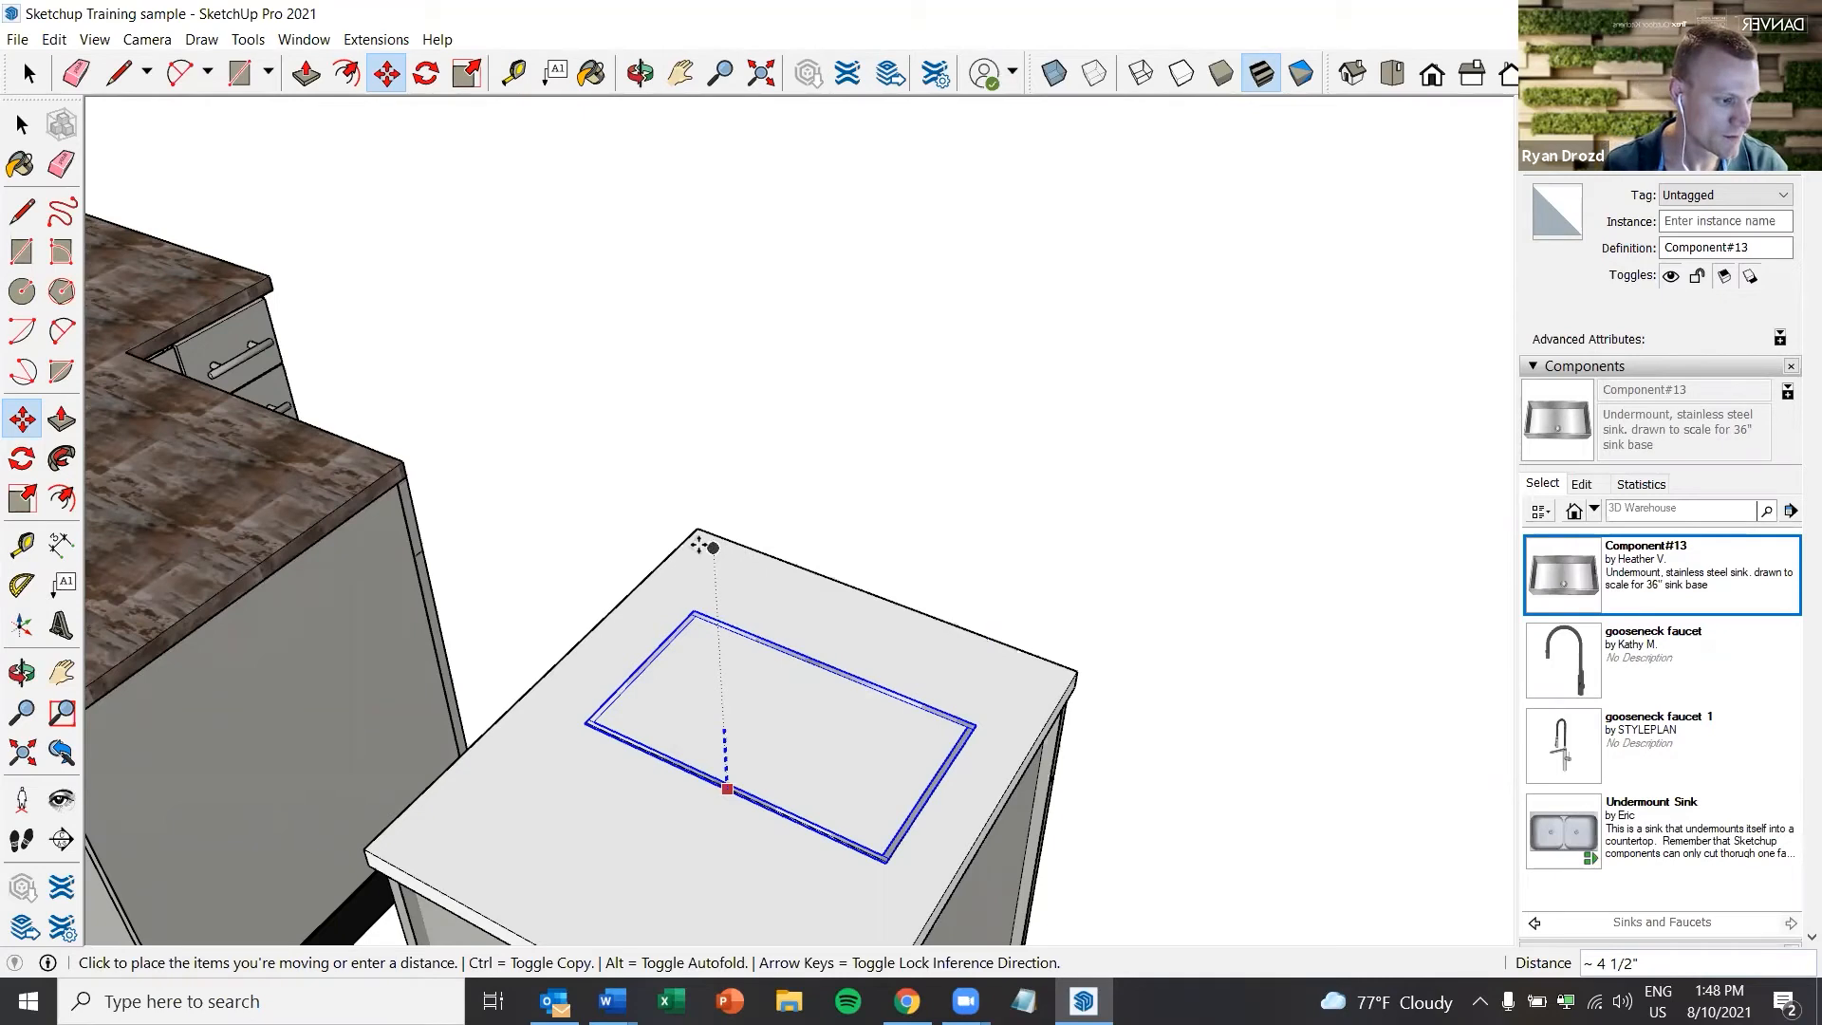
click(711, 463)
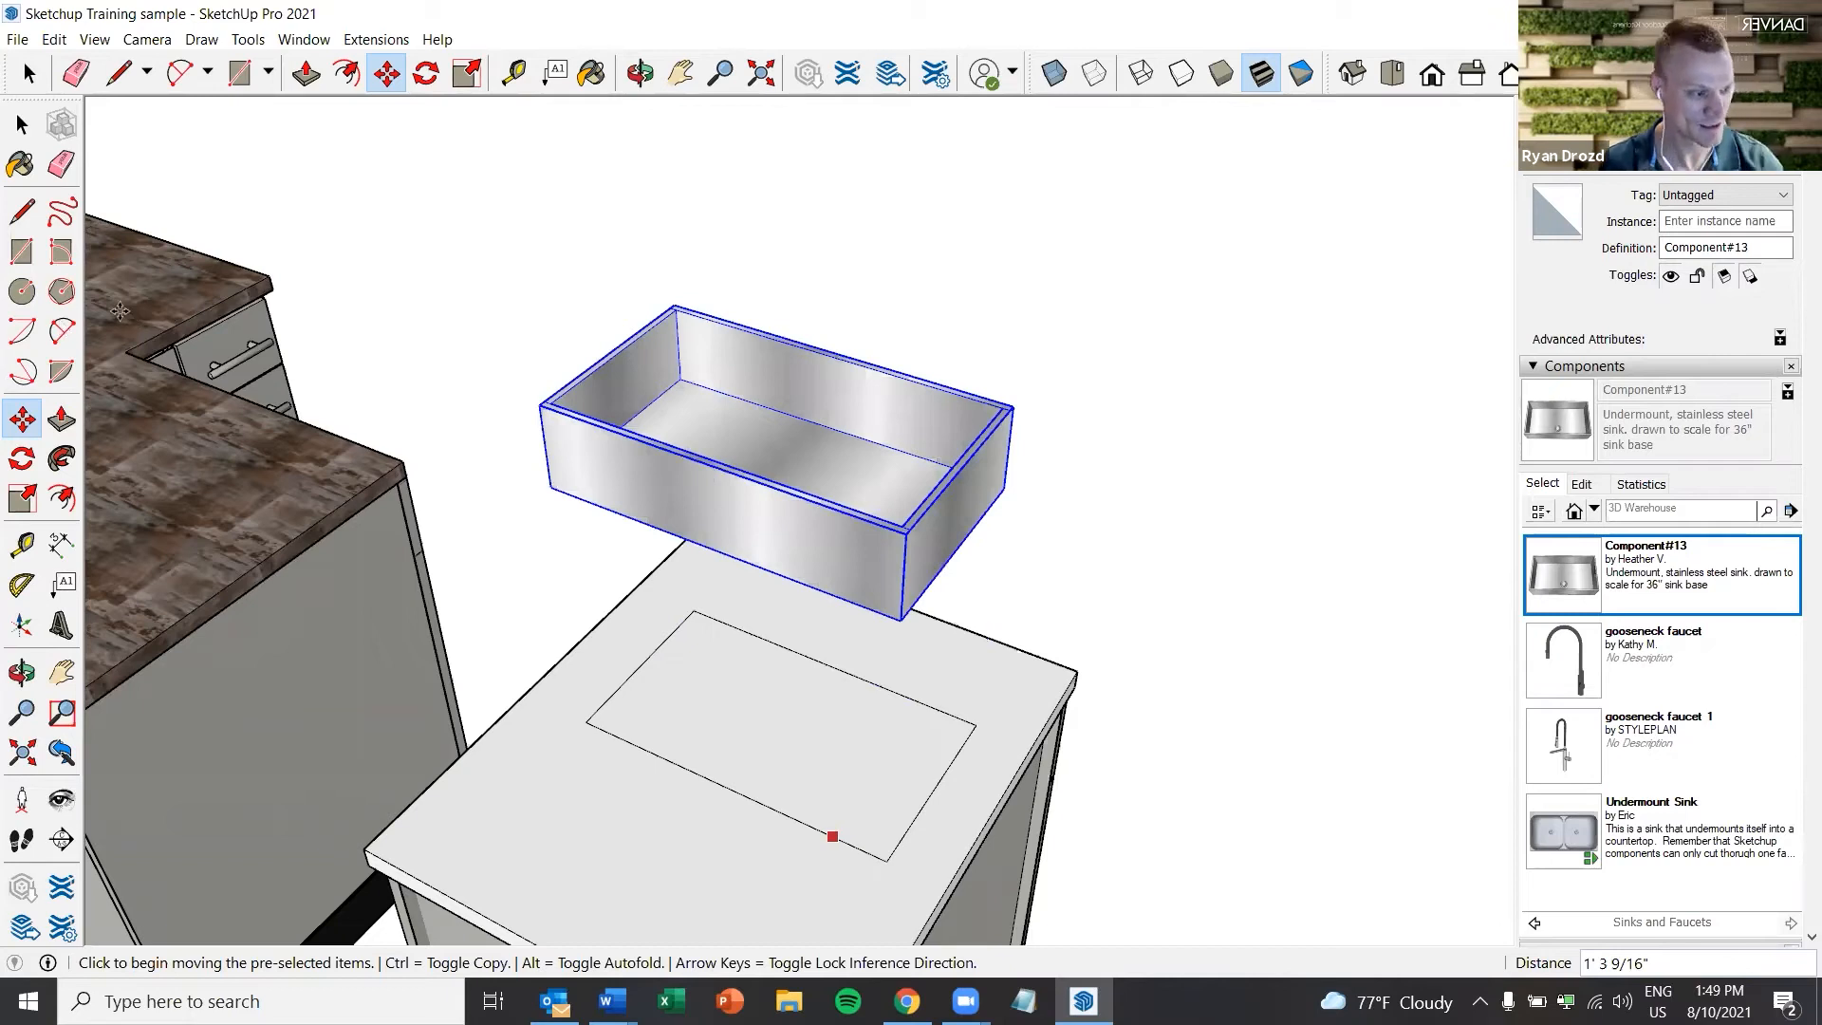
Push/Pull the traced sink outline down through the countertop slab to cut an opening for the sink
click(62, 424)
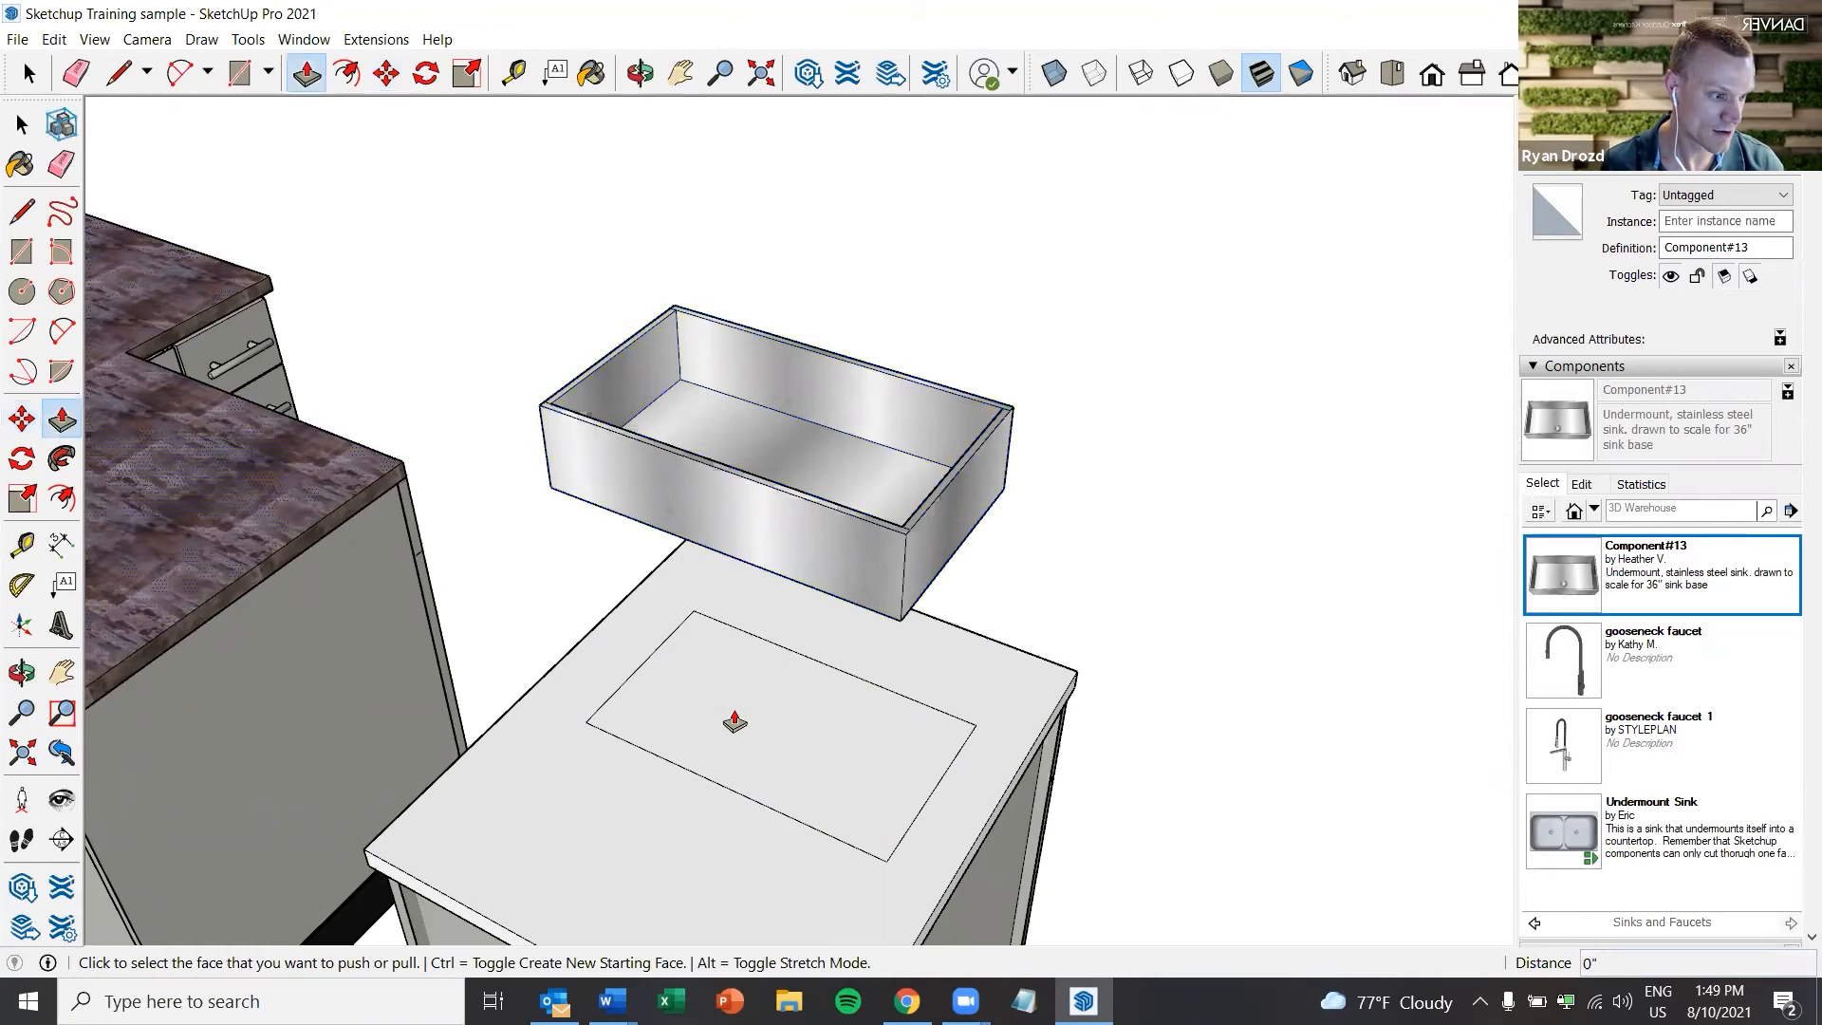
click(783, 721)
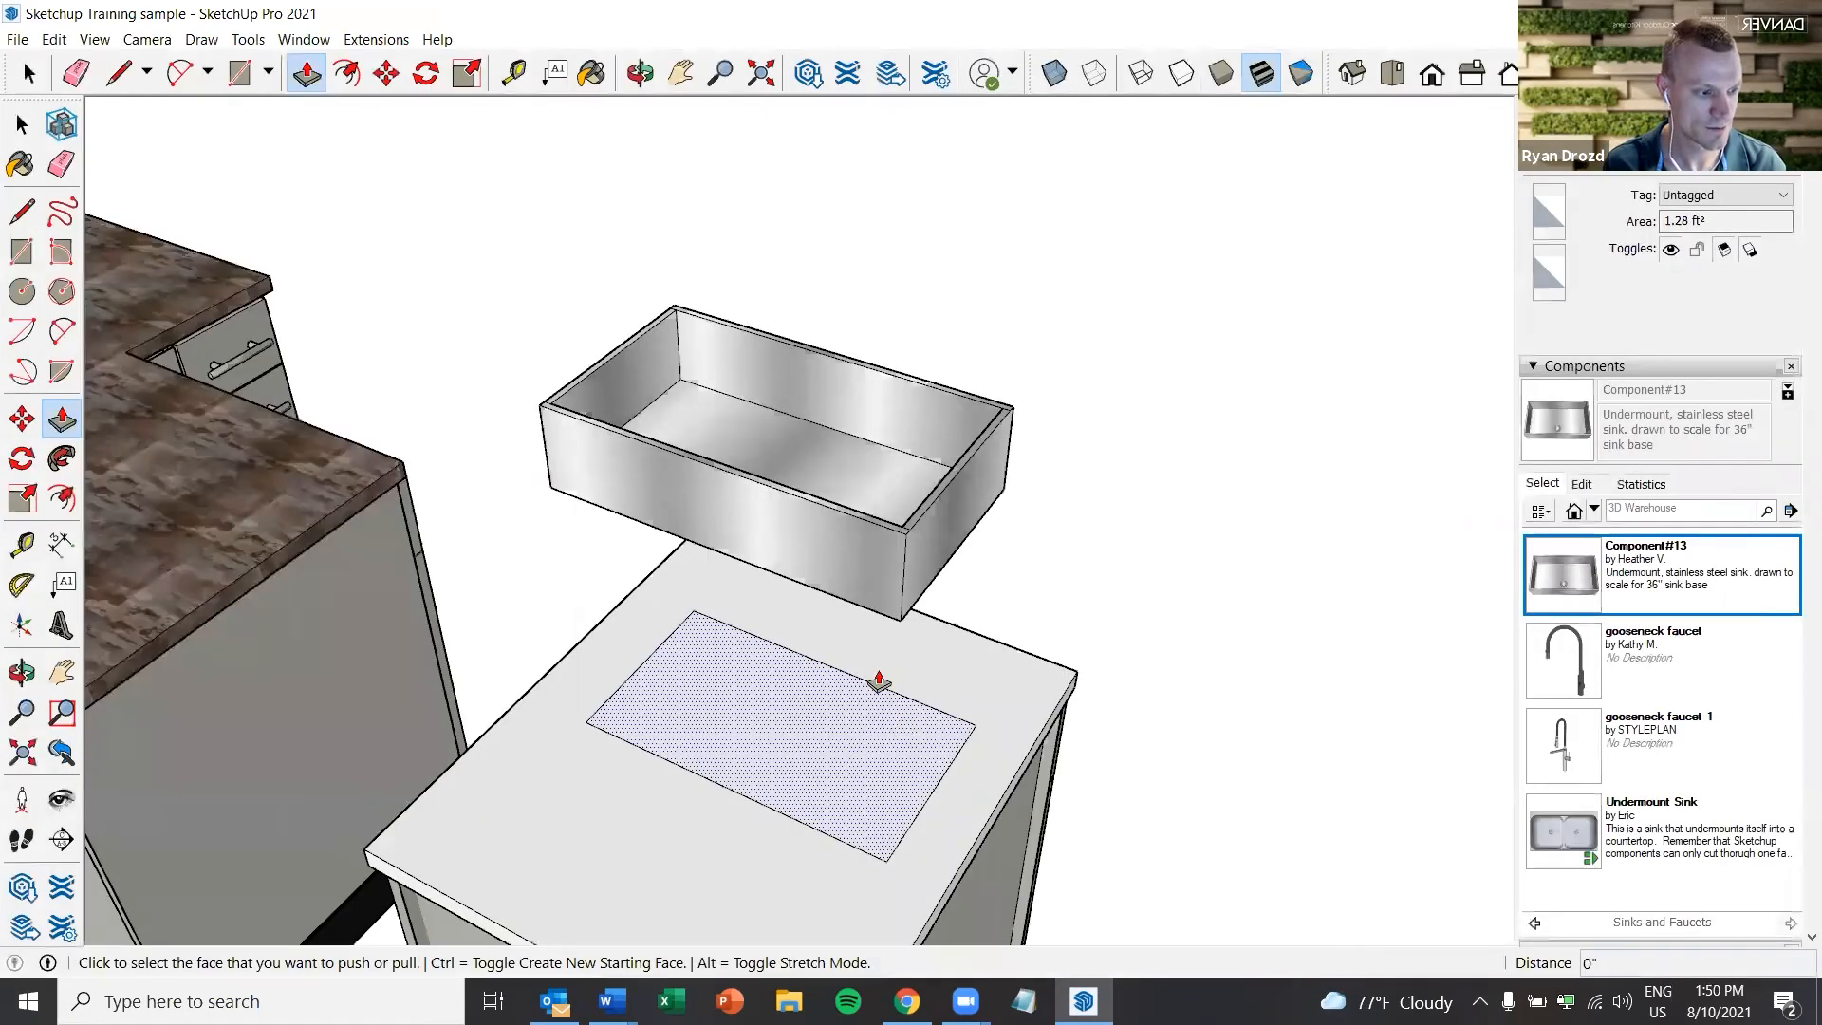
click(808, 798)
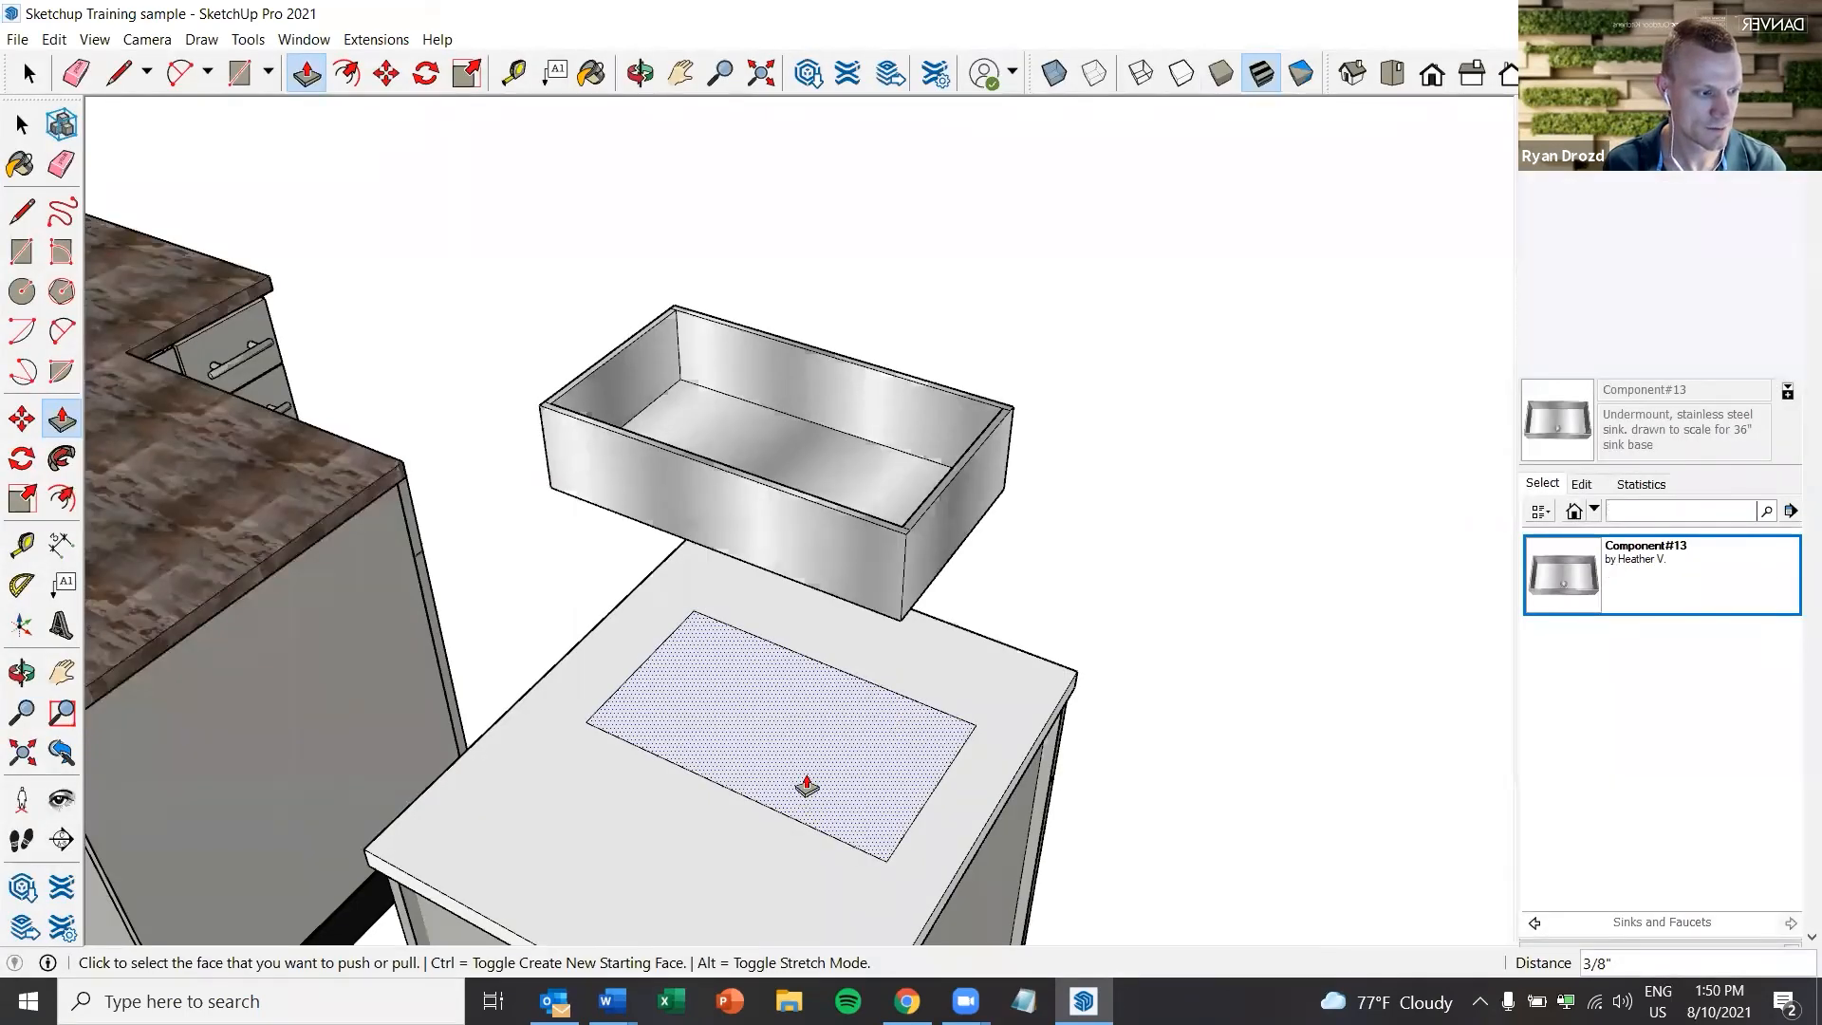
click(803, 745)
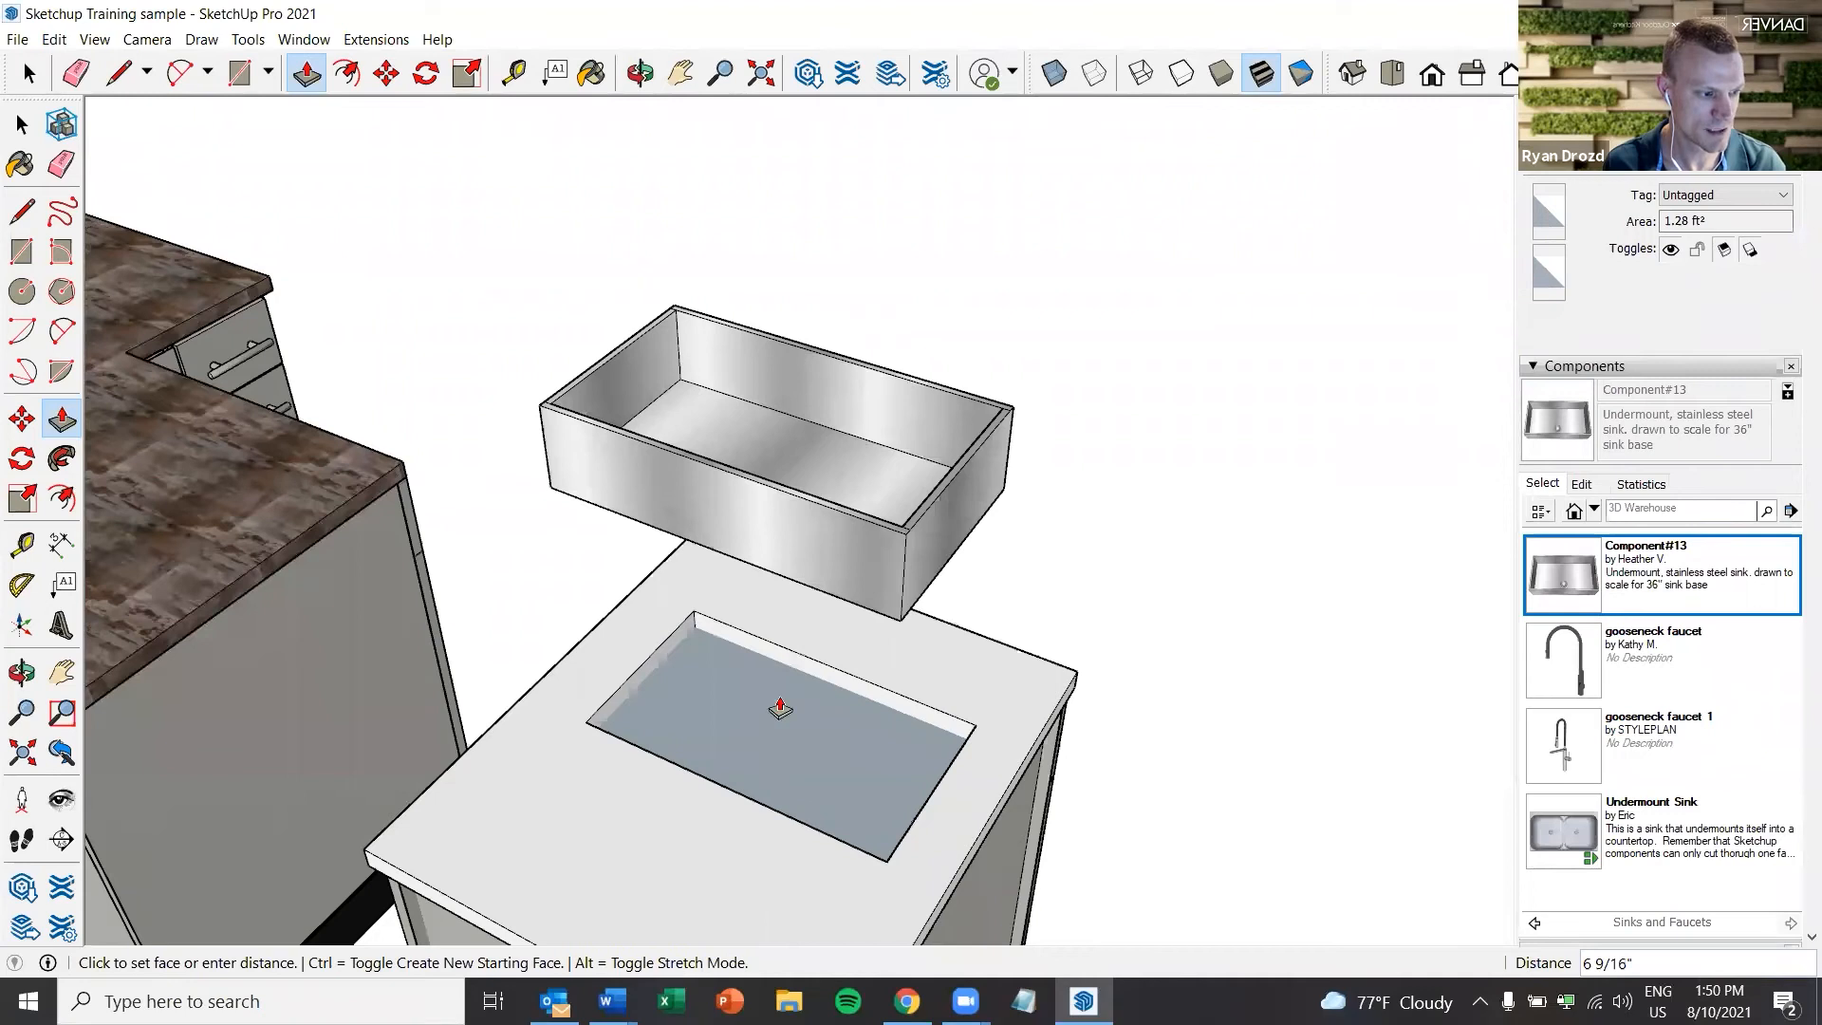
click(784, 802)
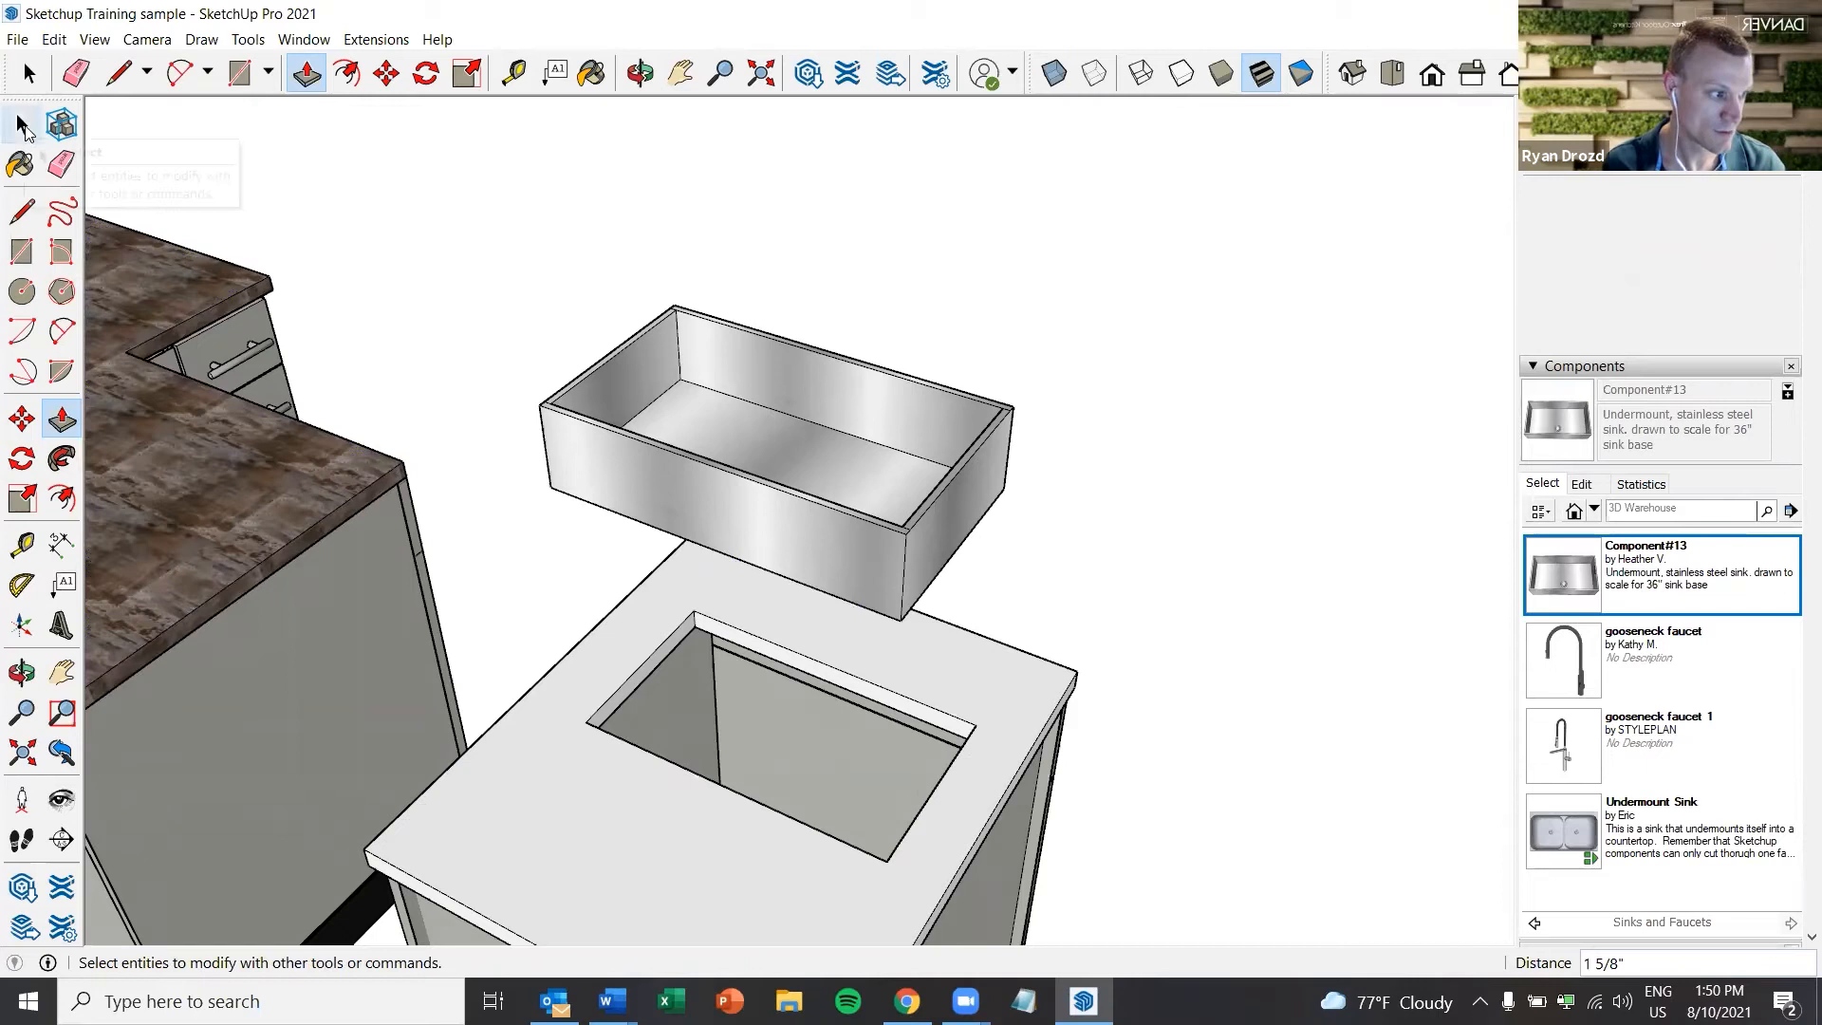
Move the sink straight down about 1' 8 1/16" into the opening so its rim sits within the countertop
click(22, 419)
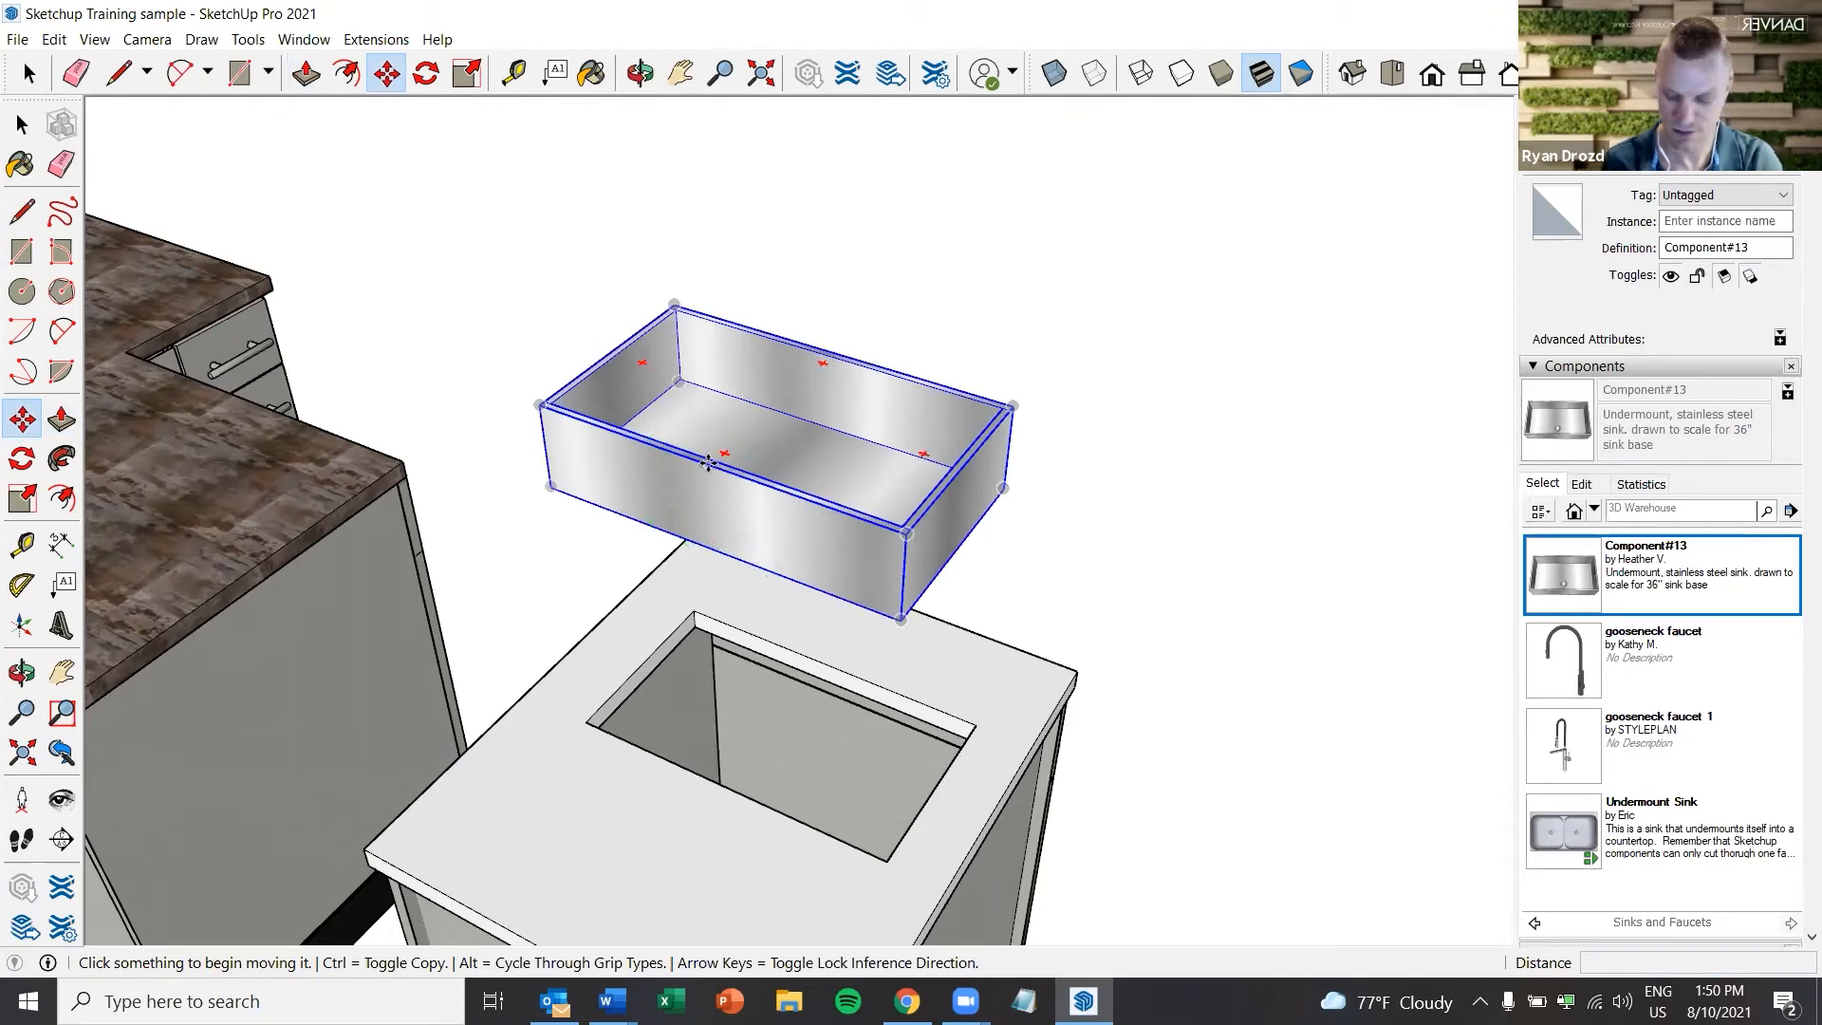
click(707, 462)
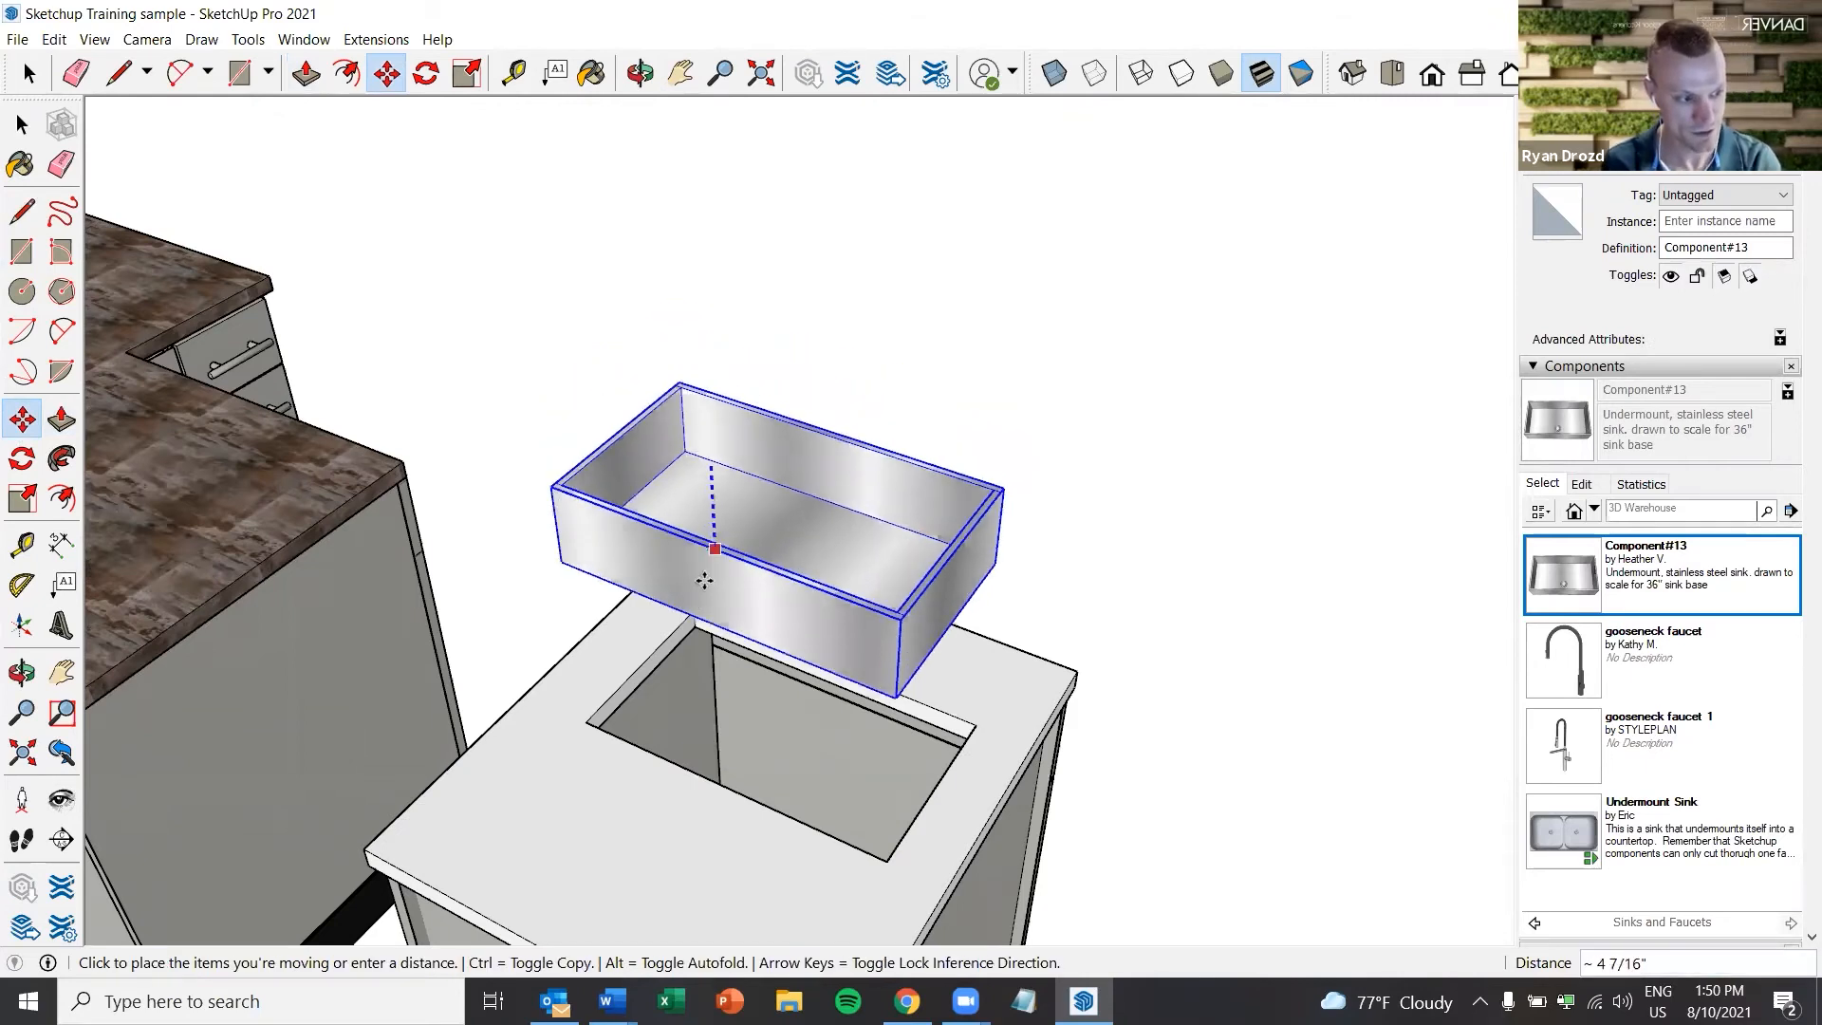
click(700, 788)
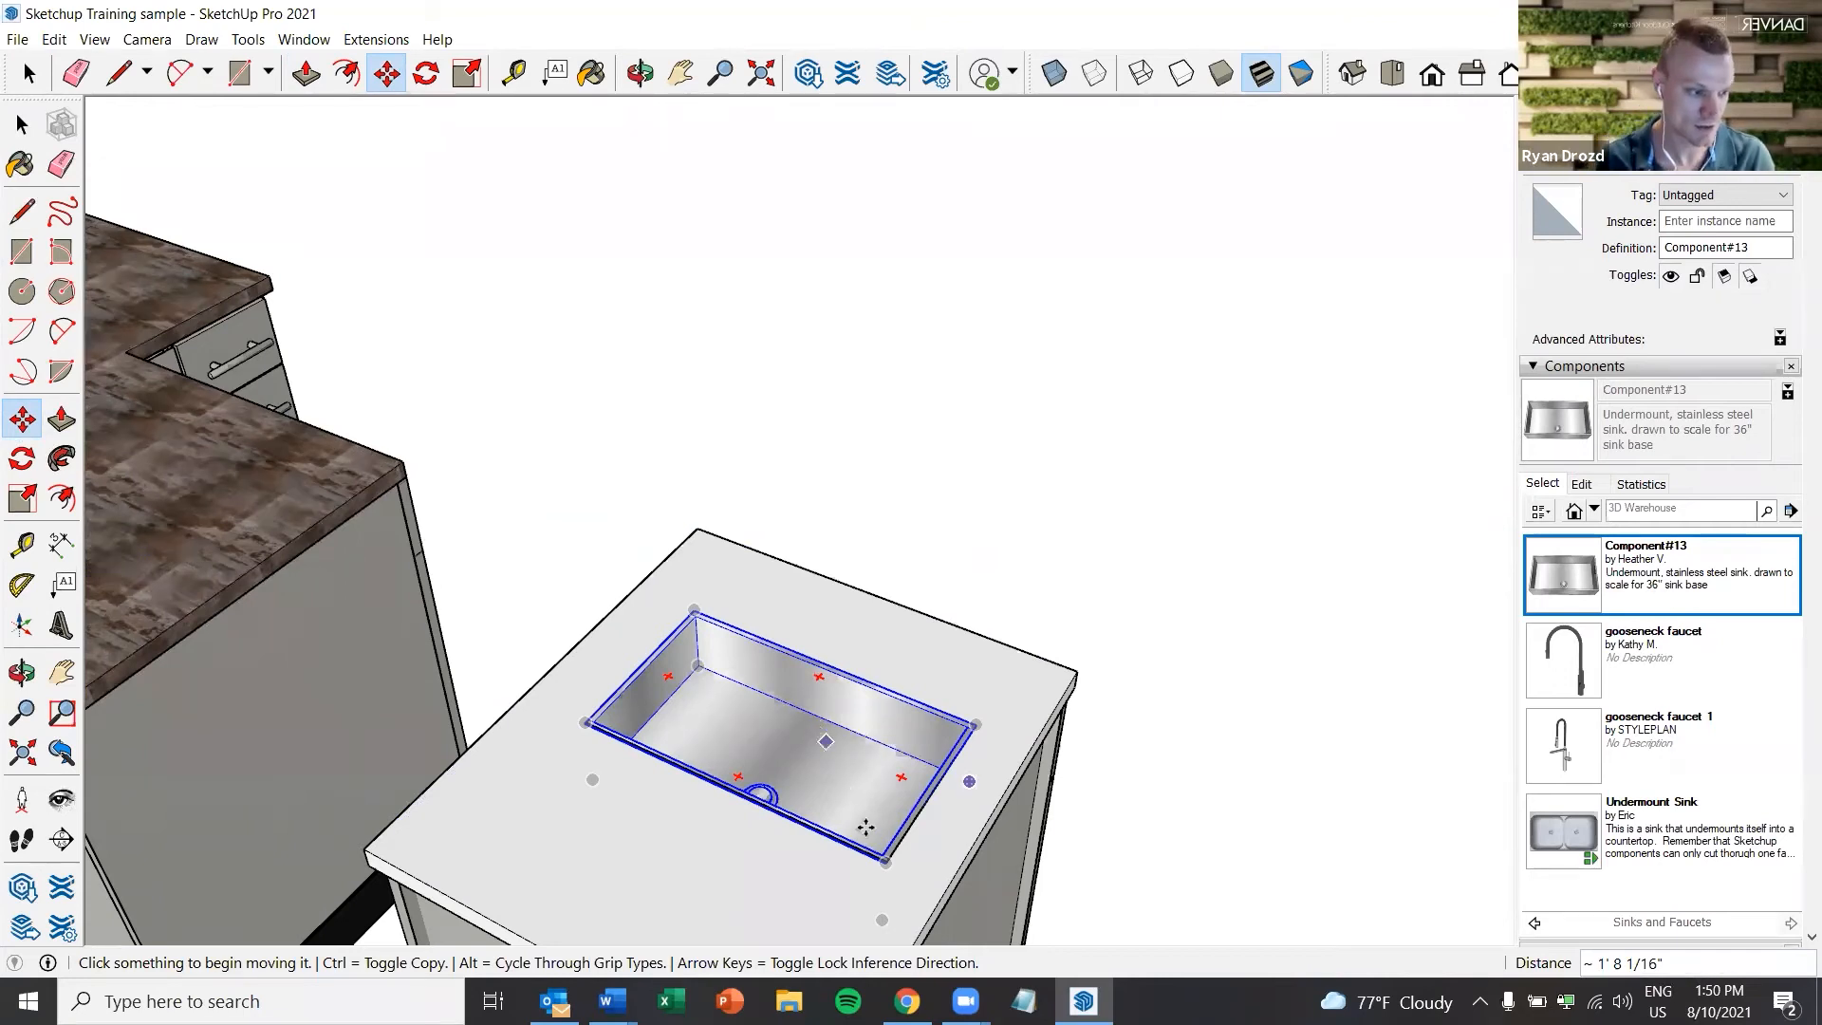
Place the "gooseneck faucet 1" component by STYLEPLAN on the countertop, centred behind the sink
middle_drag(873, 854, 819, 679)
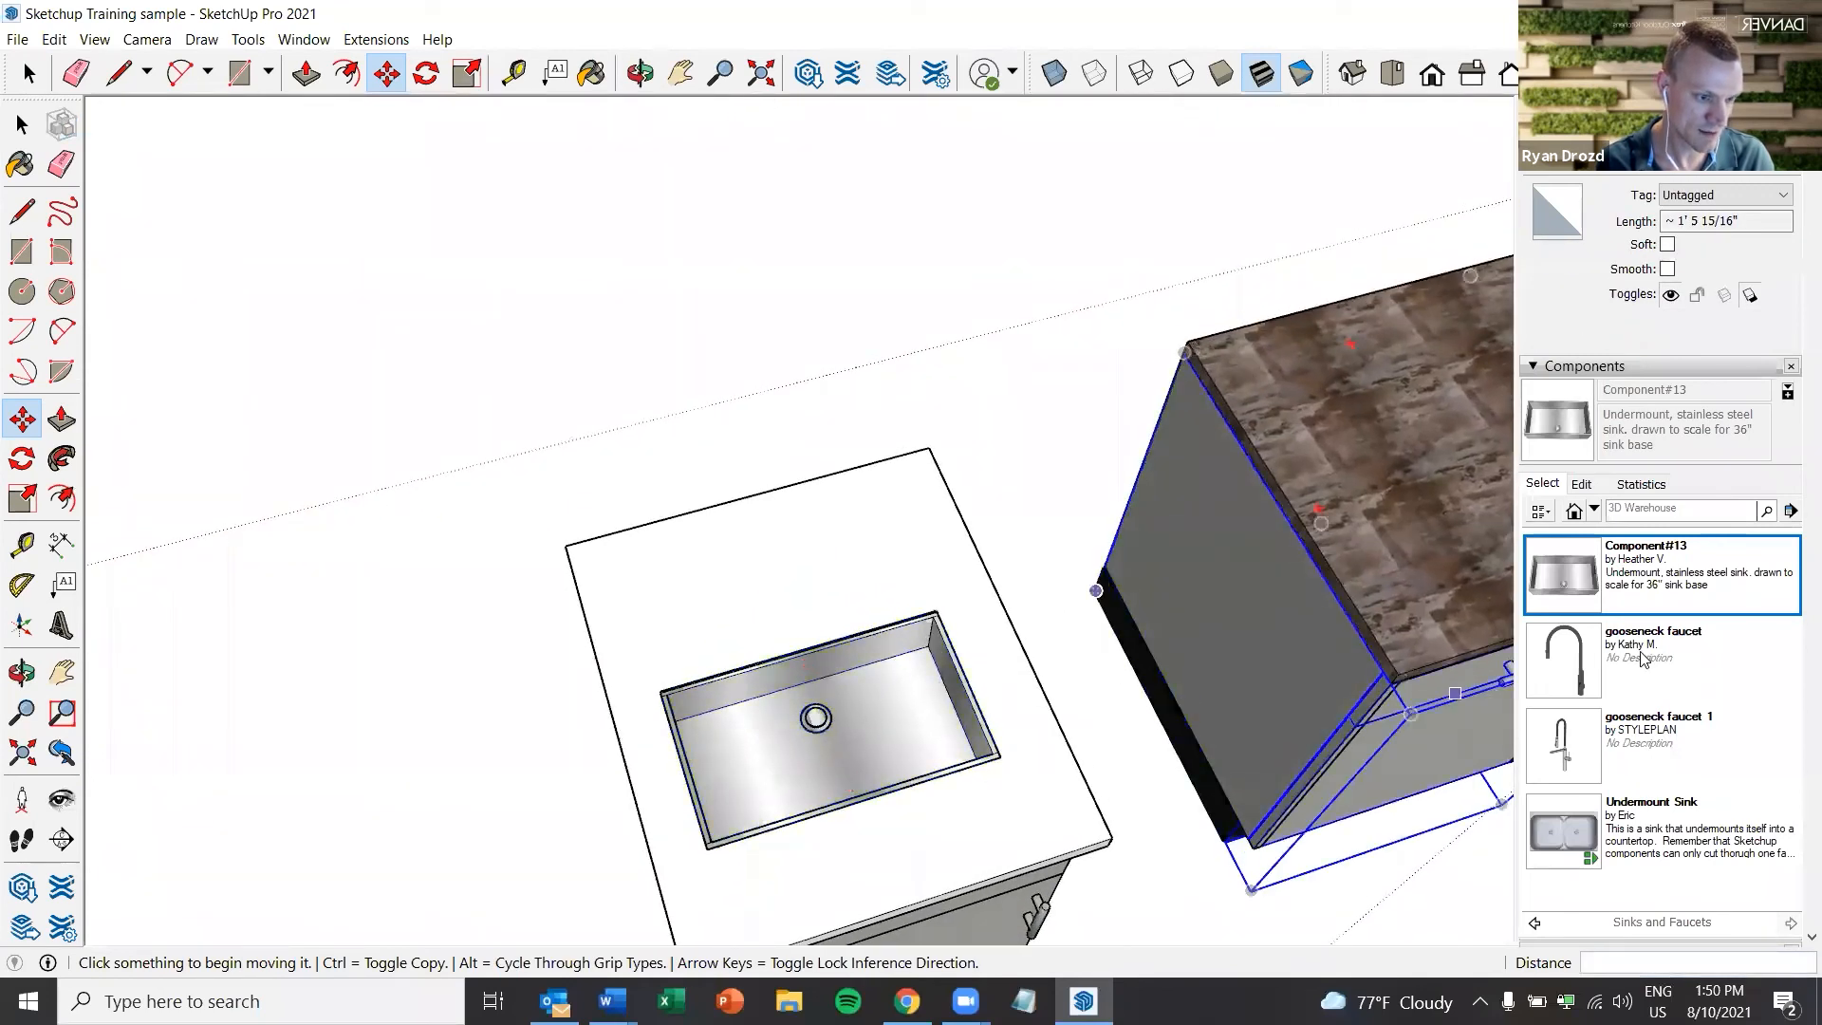
click(1568, 750)
middle_drag(738, 651, 740, 635)
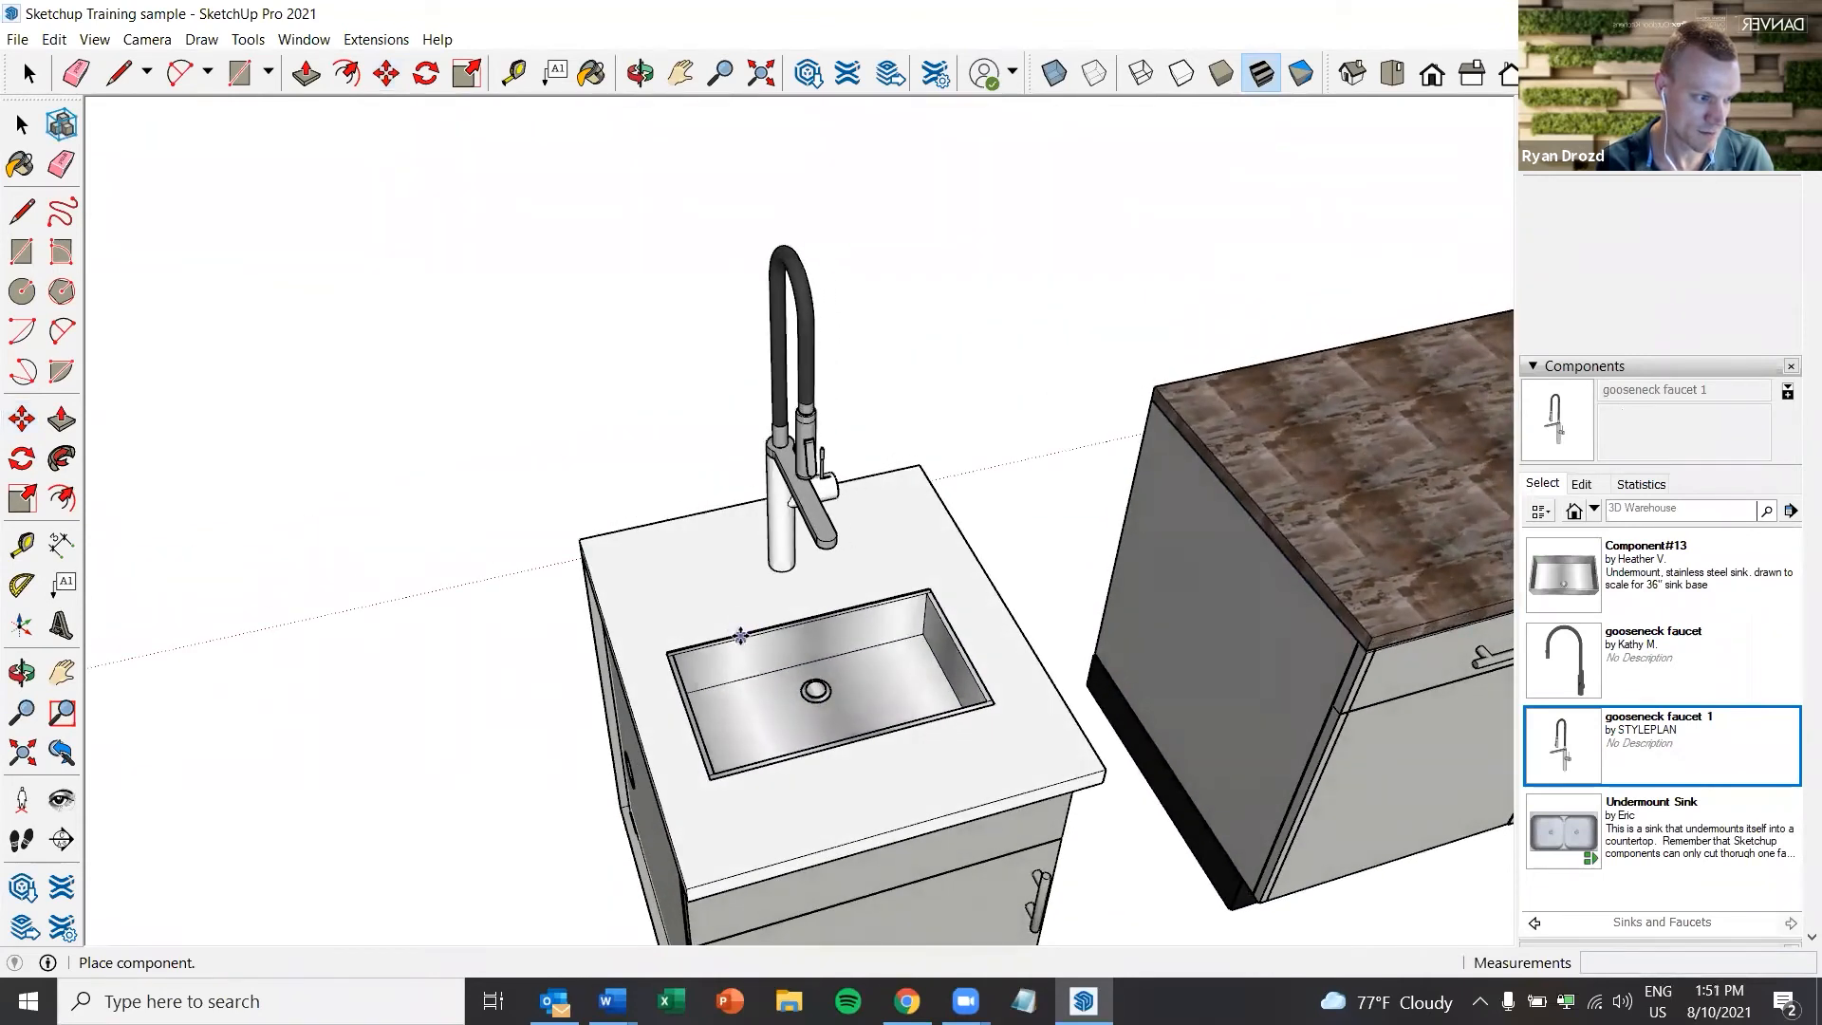
click(740, 635)
mouse_move(947, 750)
middle_down()
mouse_move(874, 805)
mouse_move(879, 824)
middle_up()
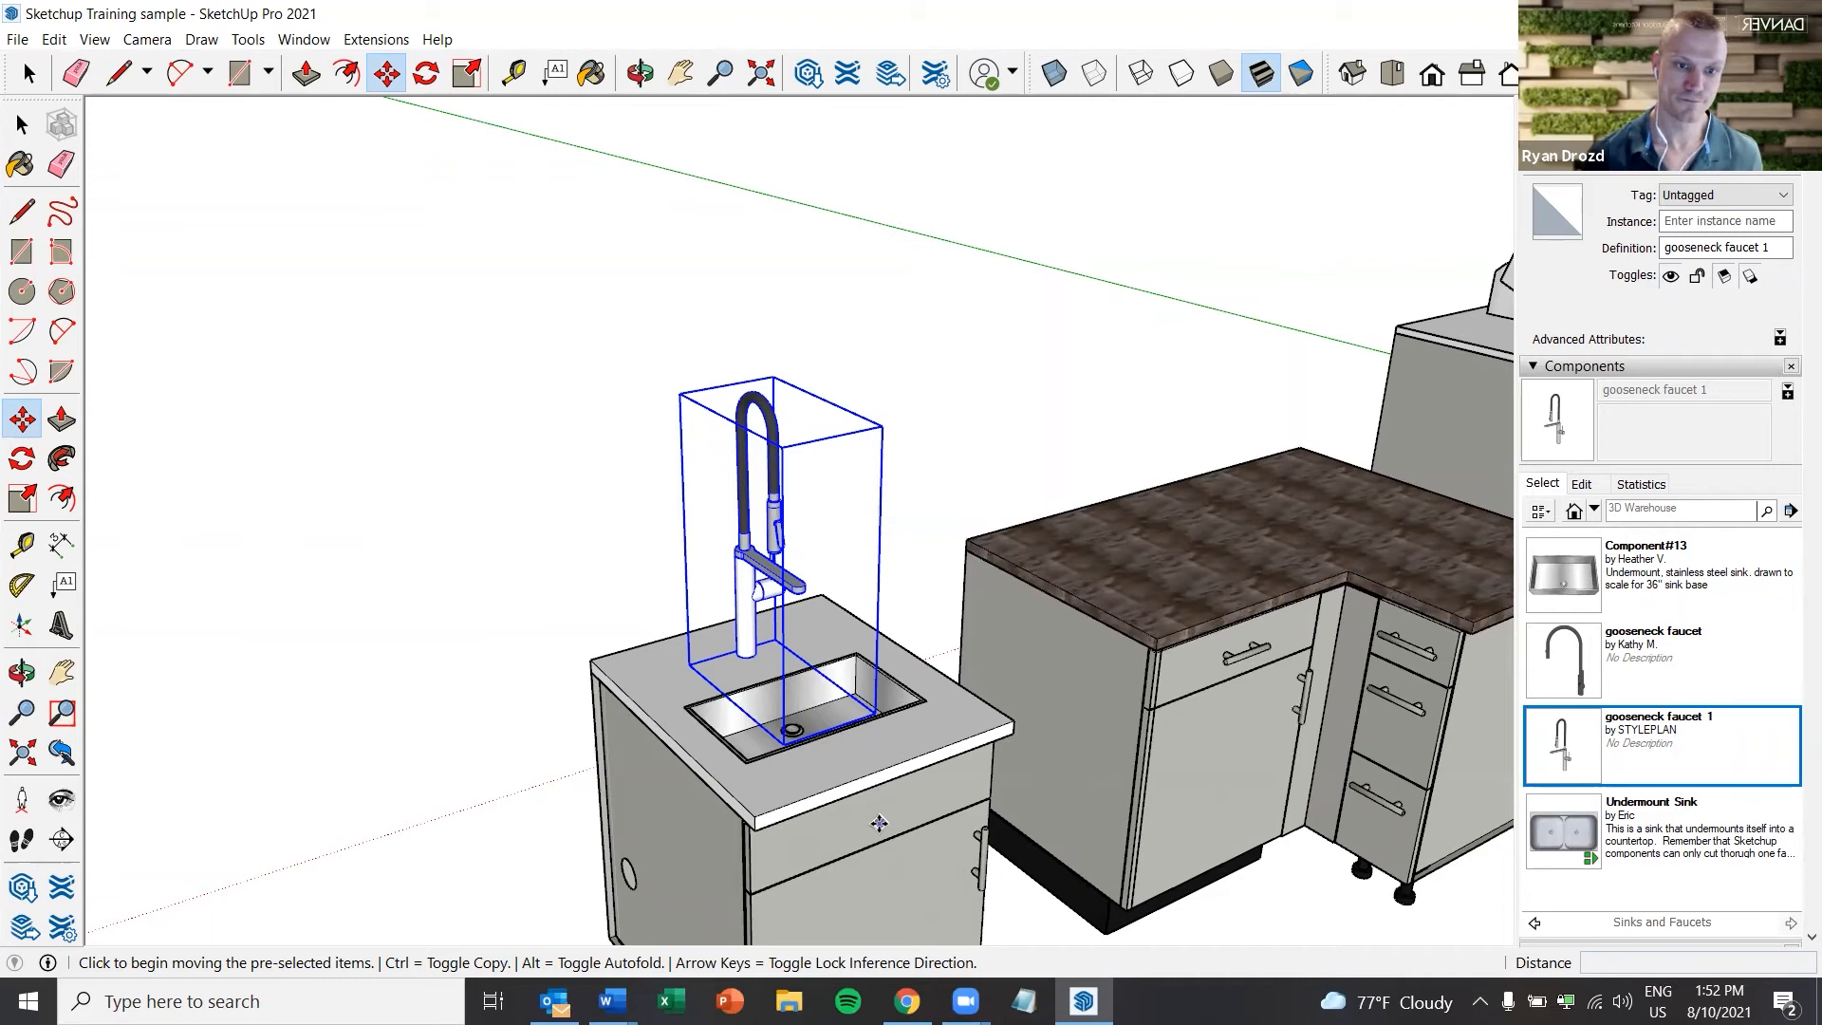
middle_drag(879, 823, 110, 589)
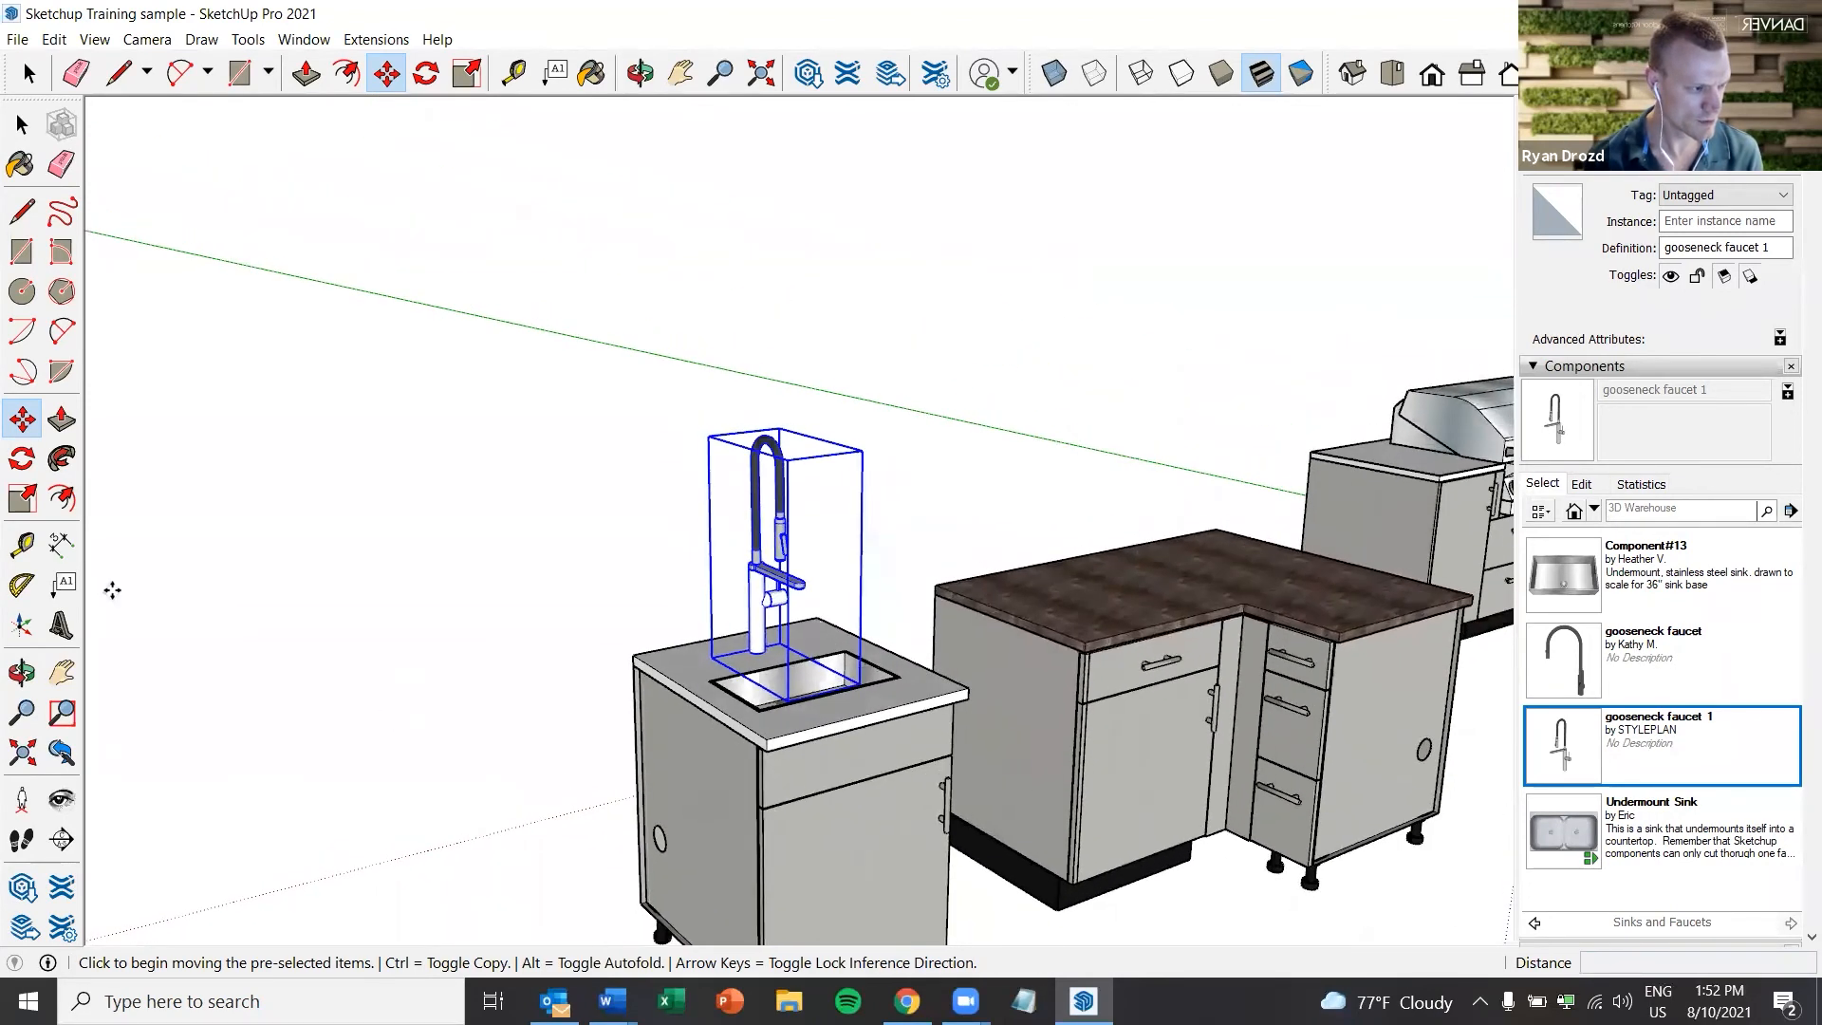
Dimension the width of the sink cabinet's door front from edge to edge, placing the dimension line above the faucet
click(62, 547)
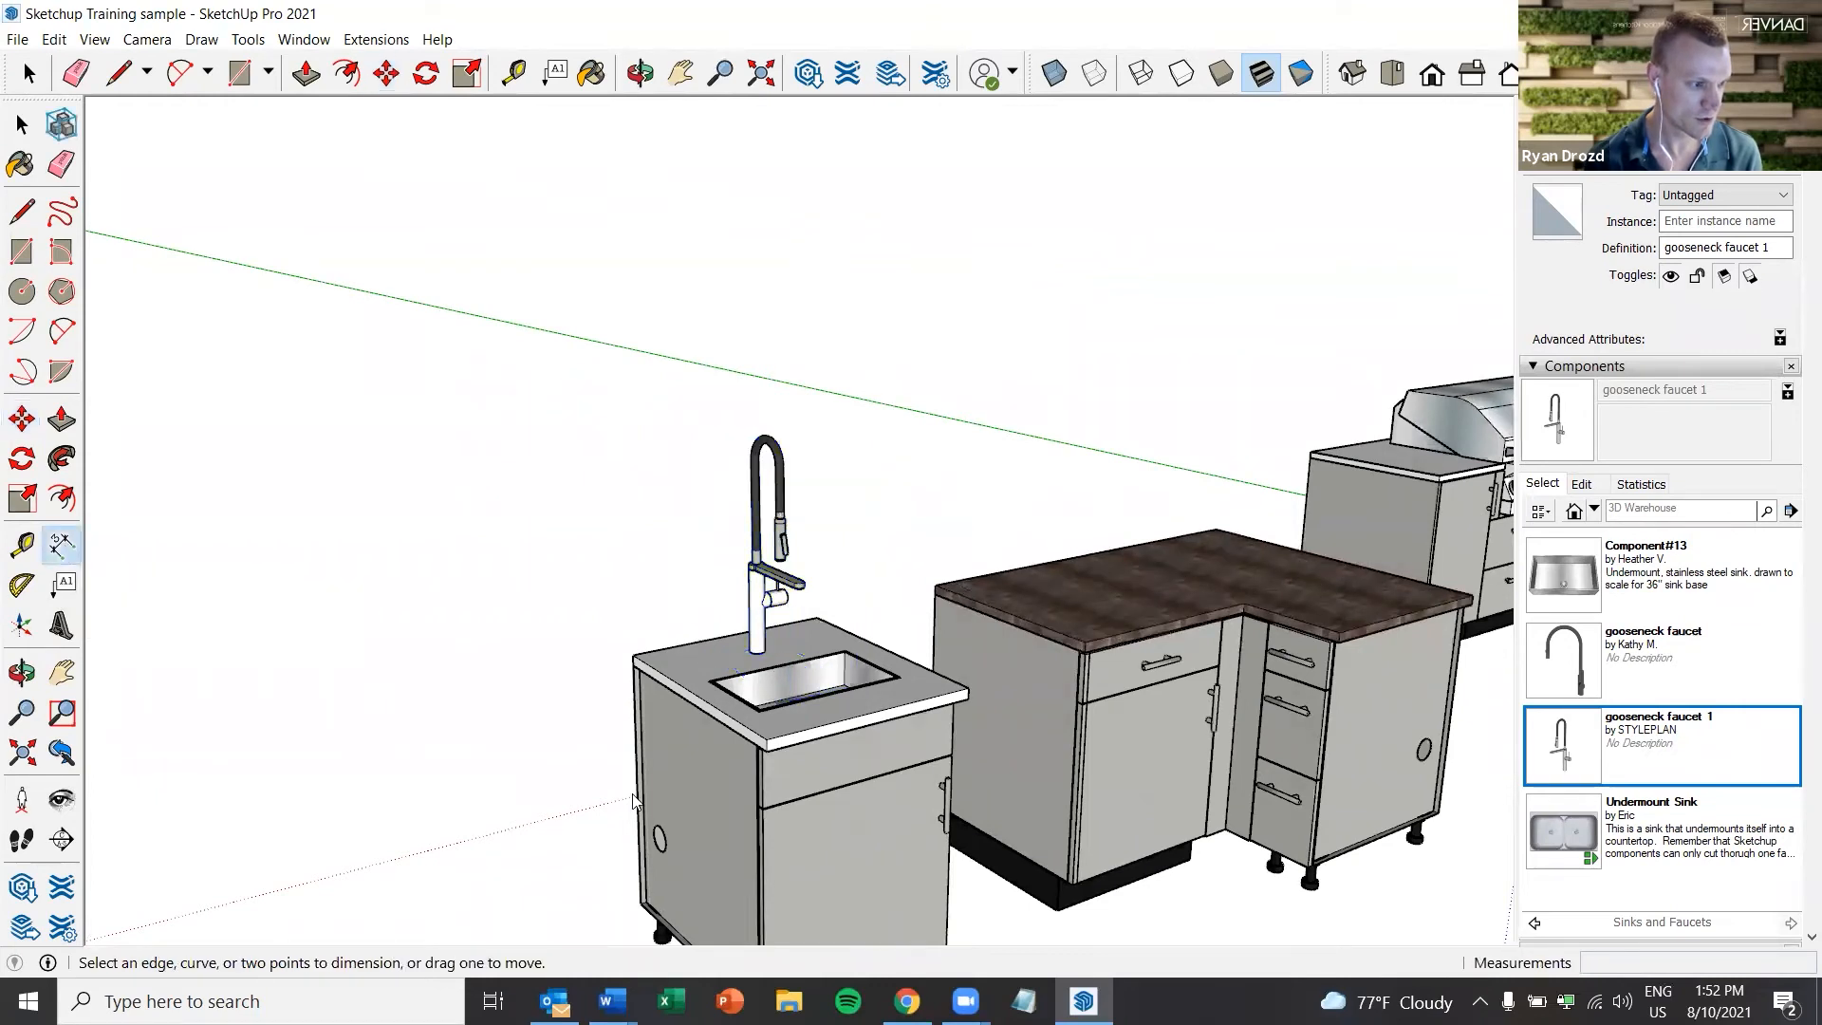
middle_drag(633, 800, 727, 799)
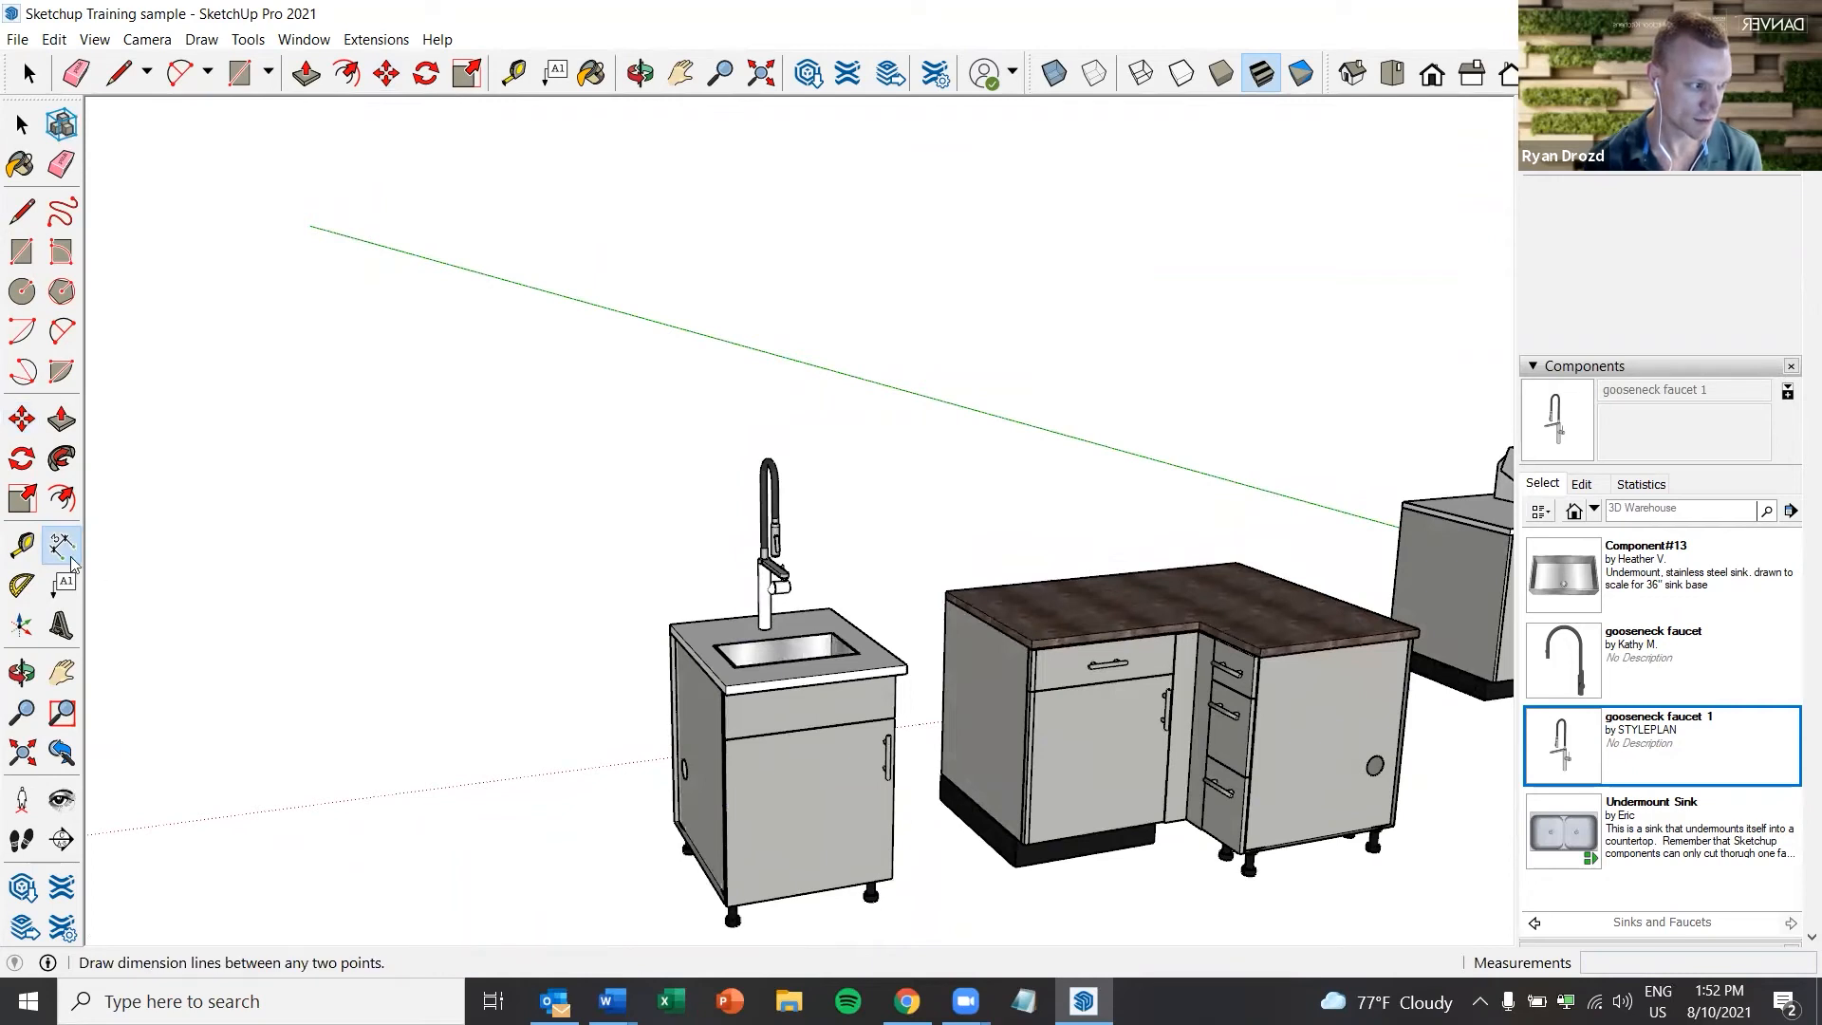
click(725, 822)
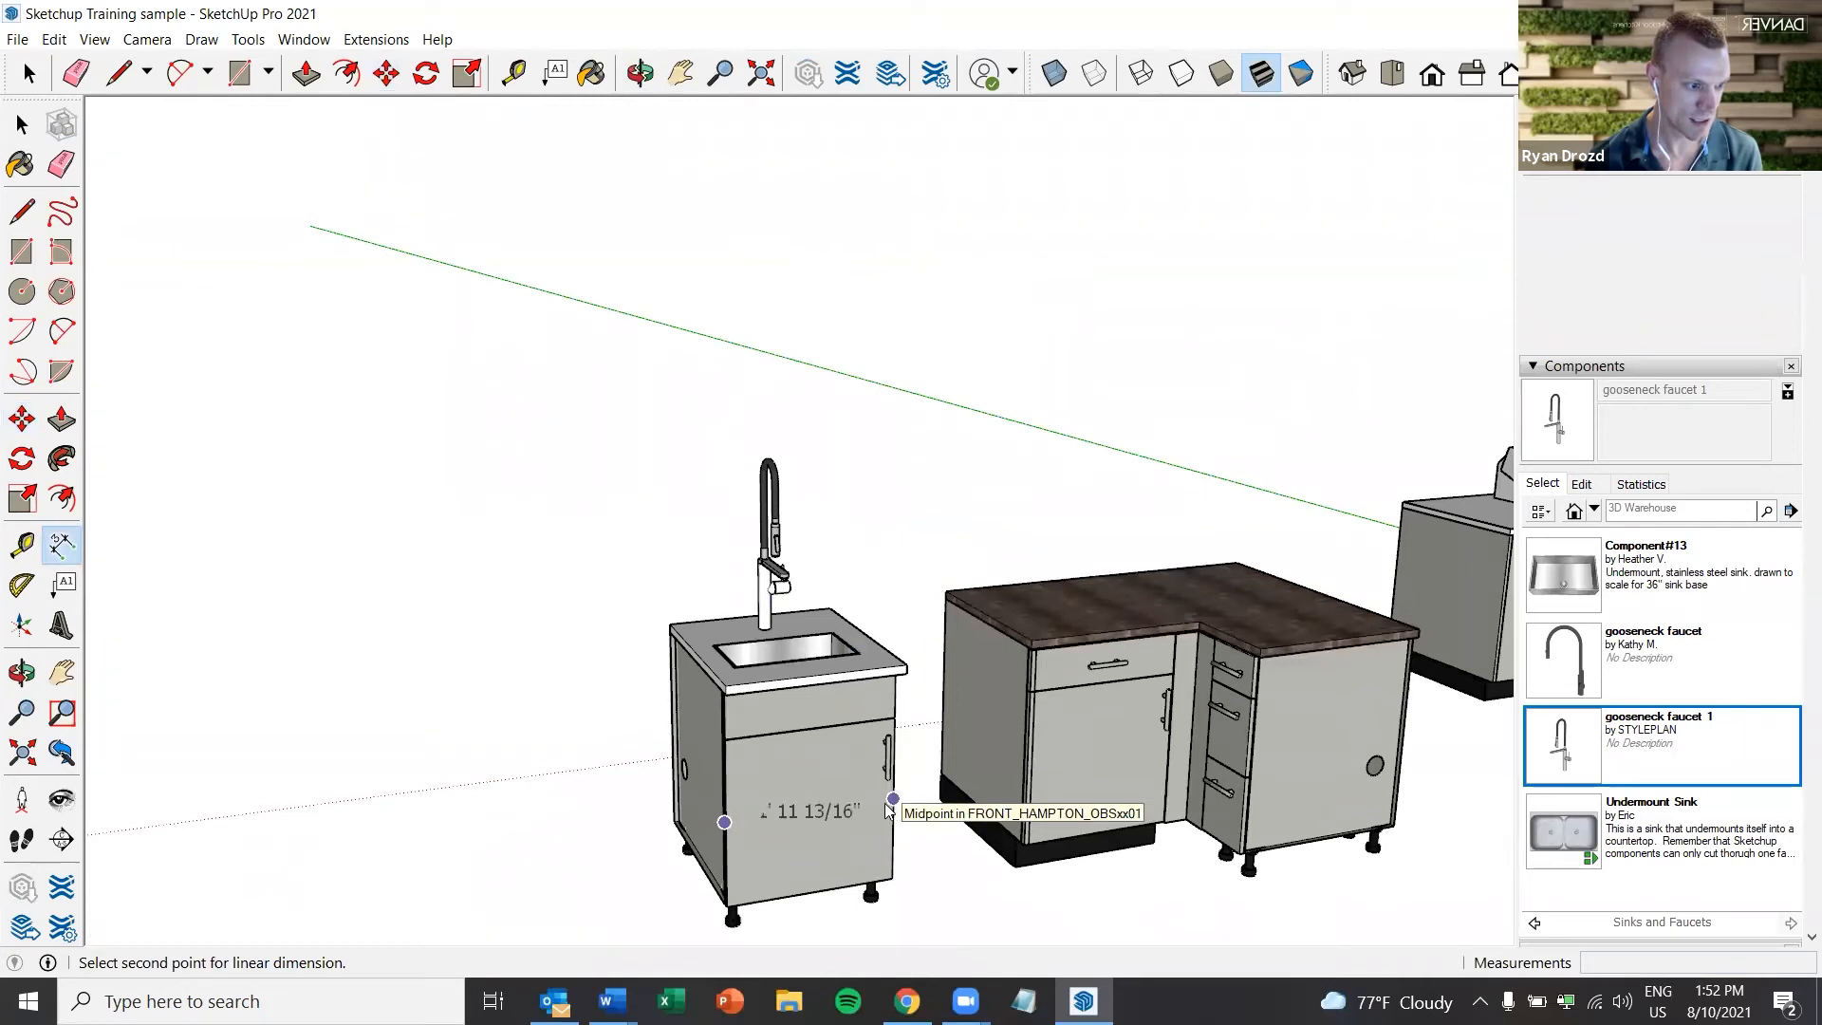
middle_drag(883, 818, 838, 823)
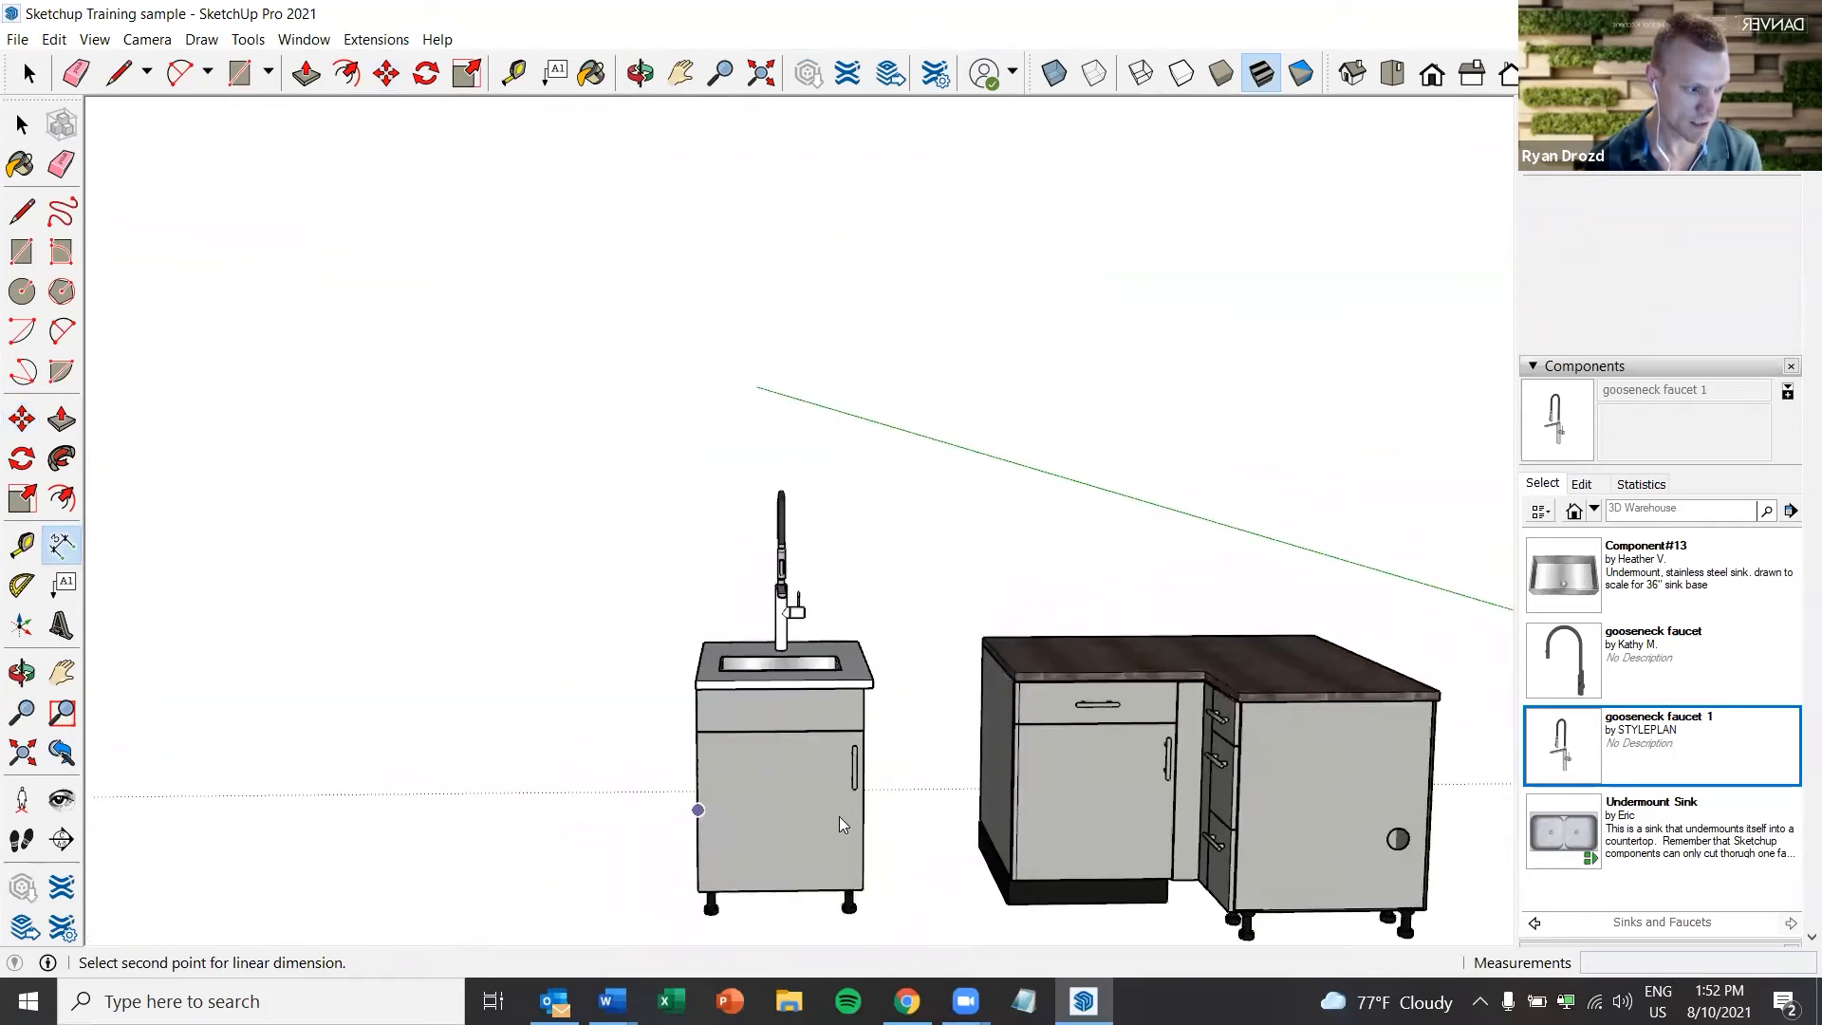
scroll(839, 823, up, 2)
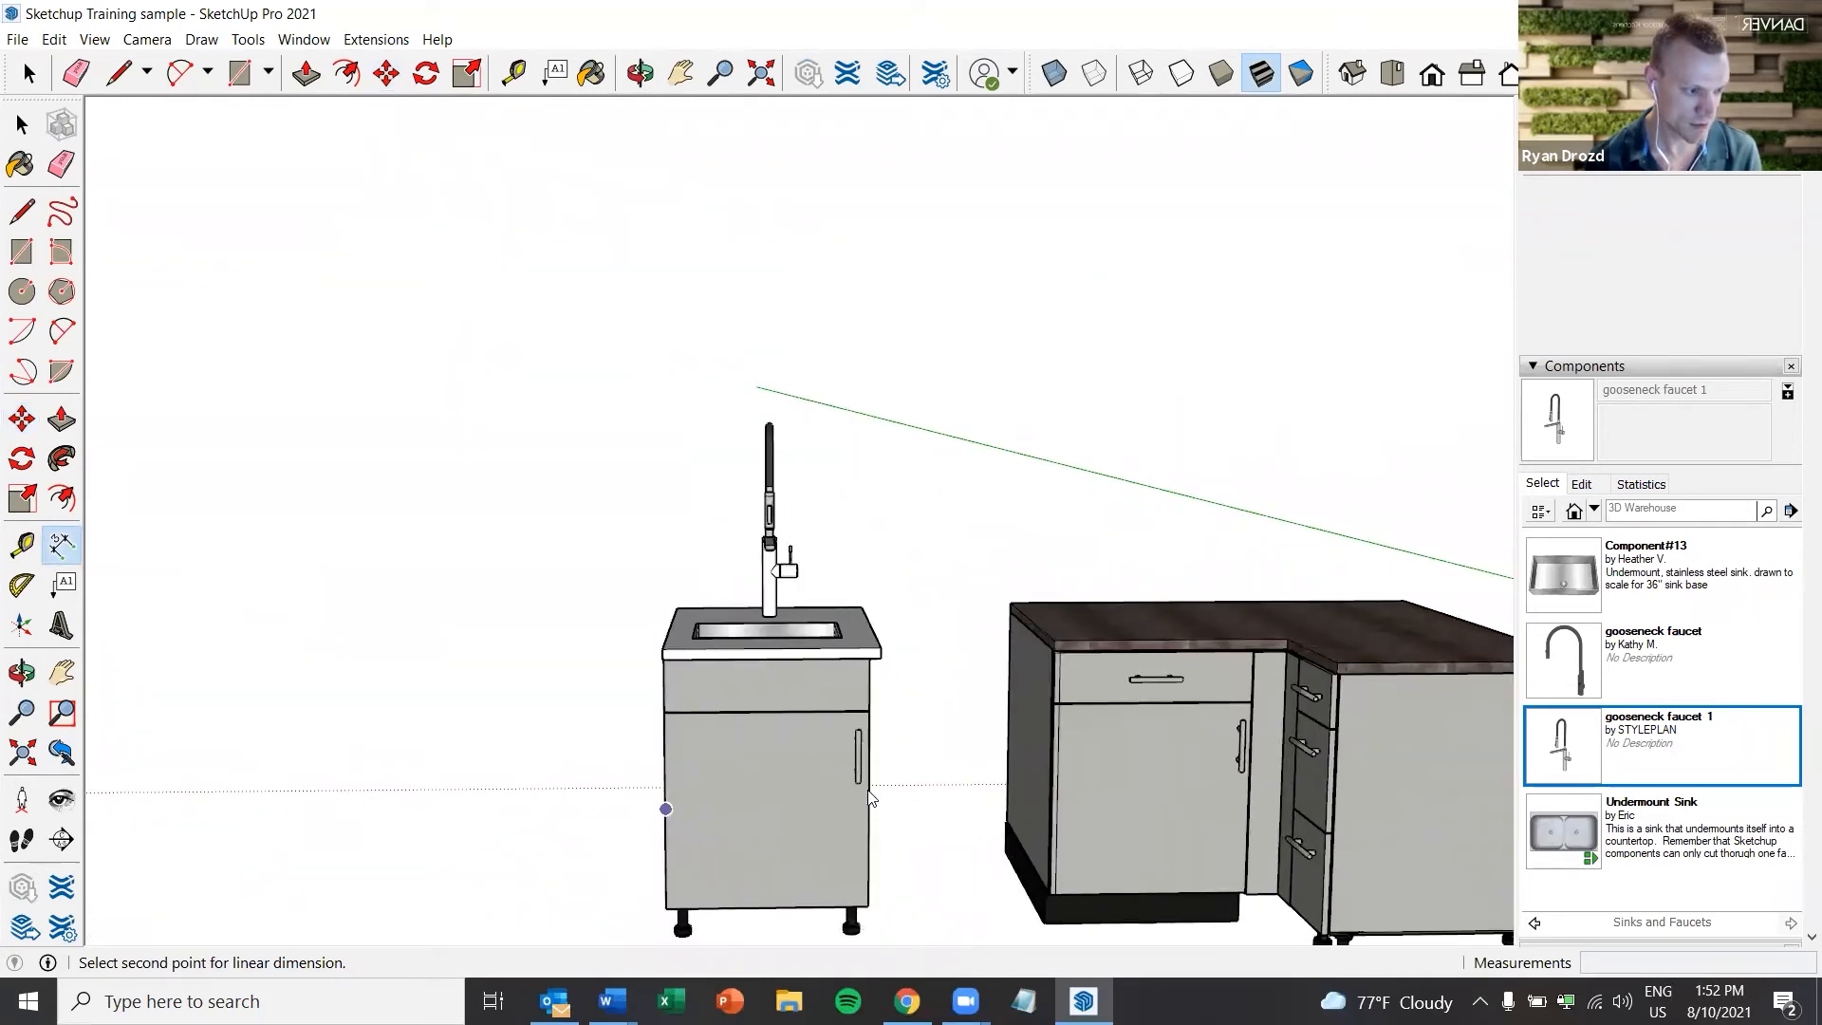
click(870, 816)
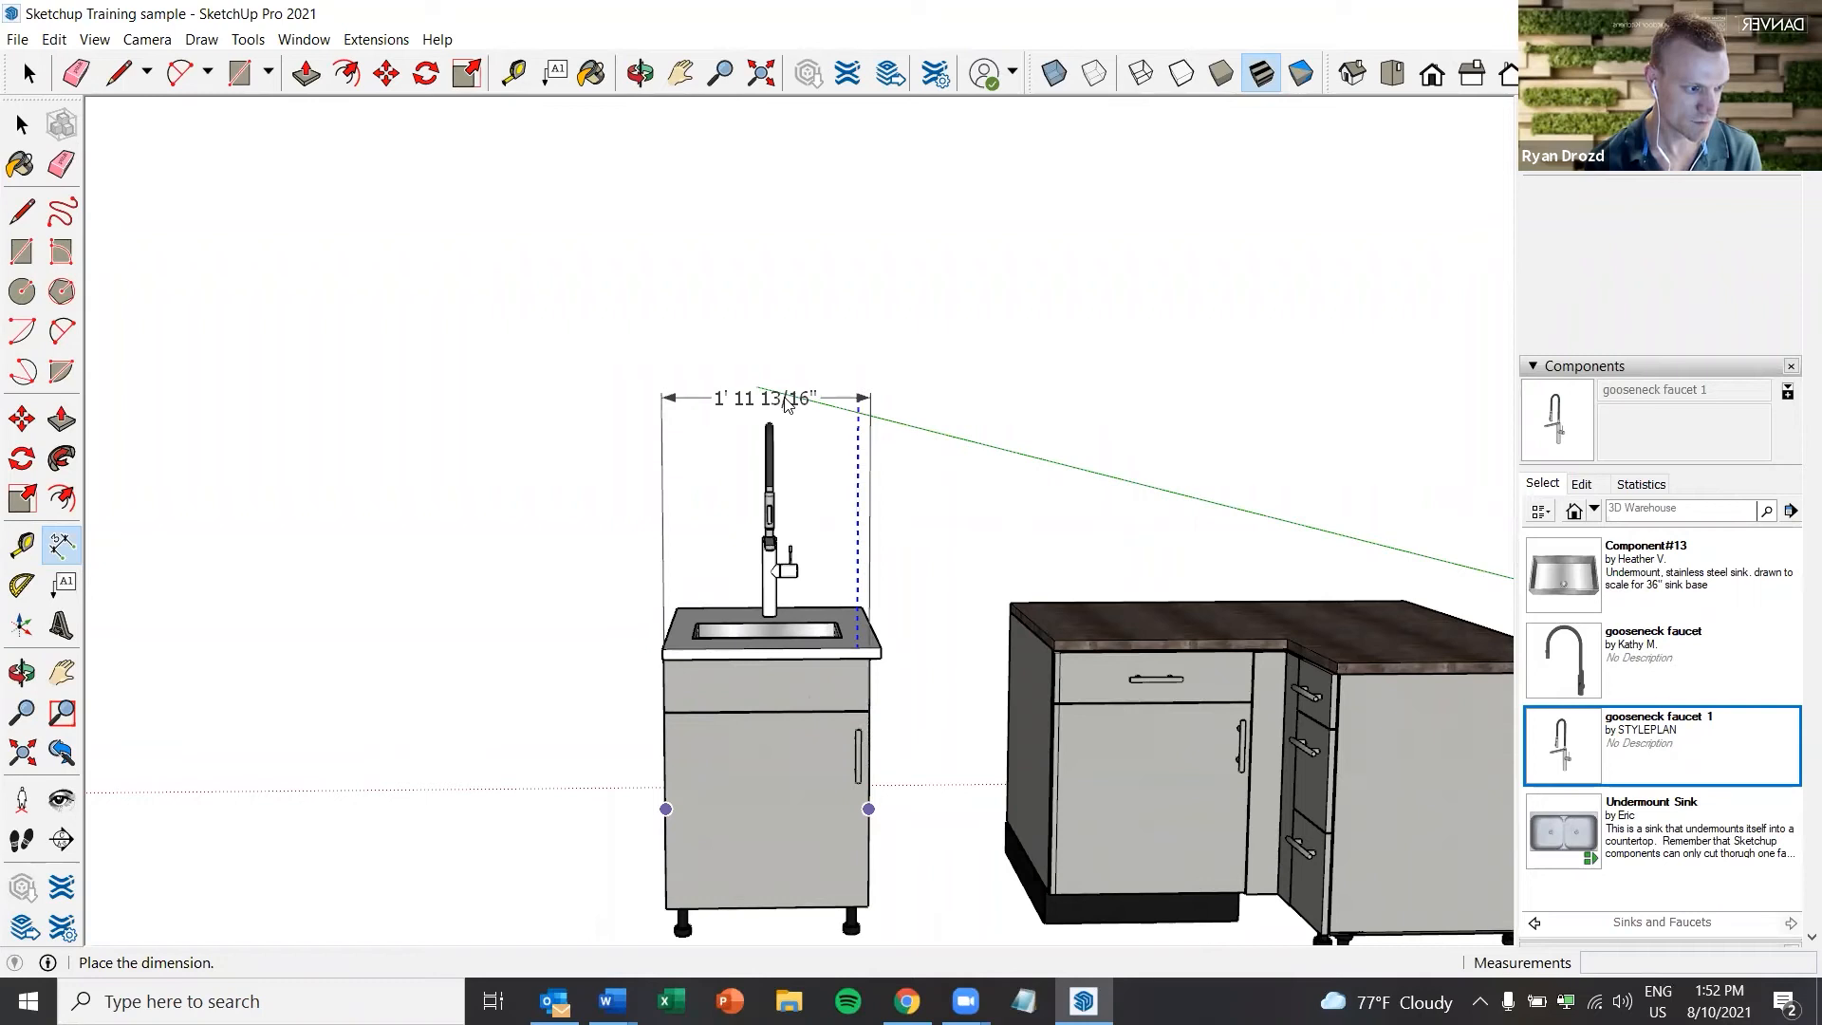
click(754, 401)
middle_drag(696, 837, 791, 841)
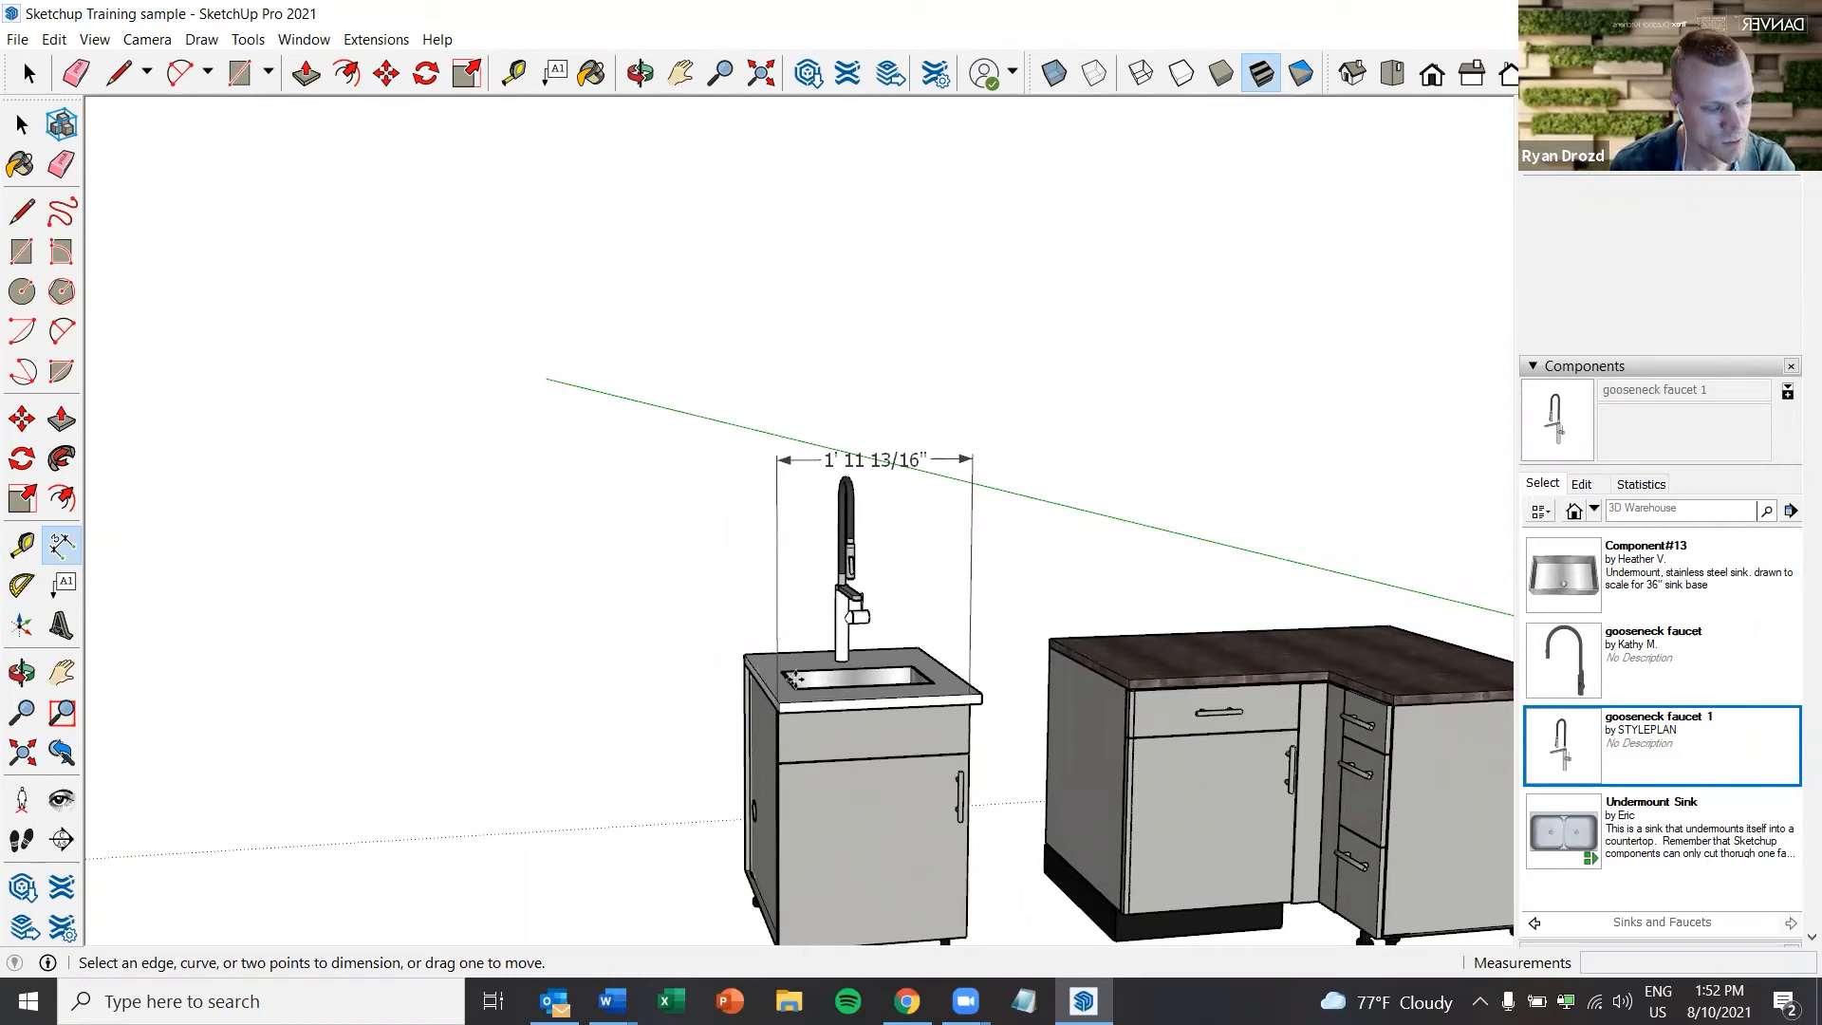
Reposition the cabinet width dimension so its line sits higher above the faucet
click(817, 756)
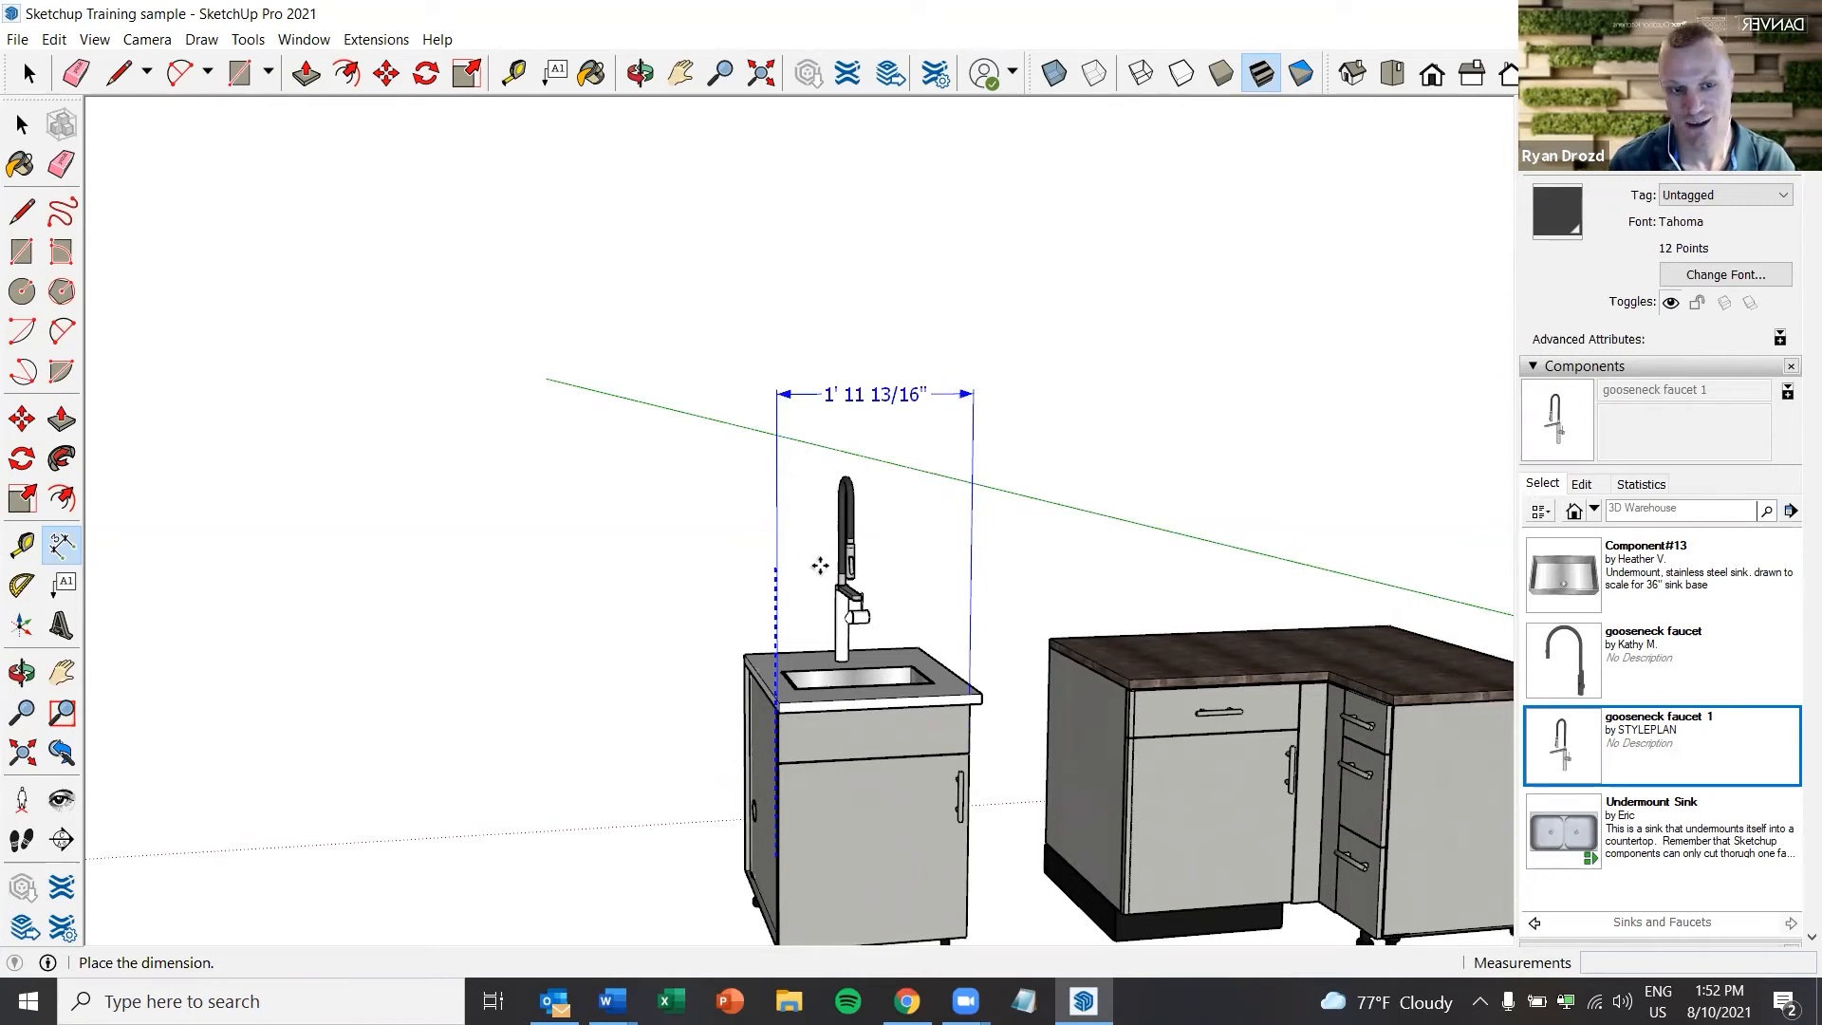
click(819, 568)
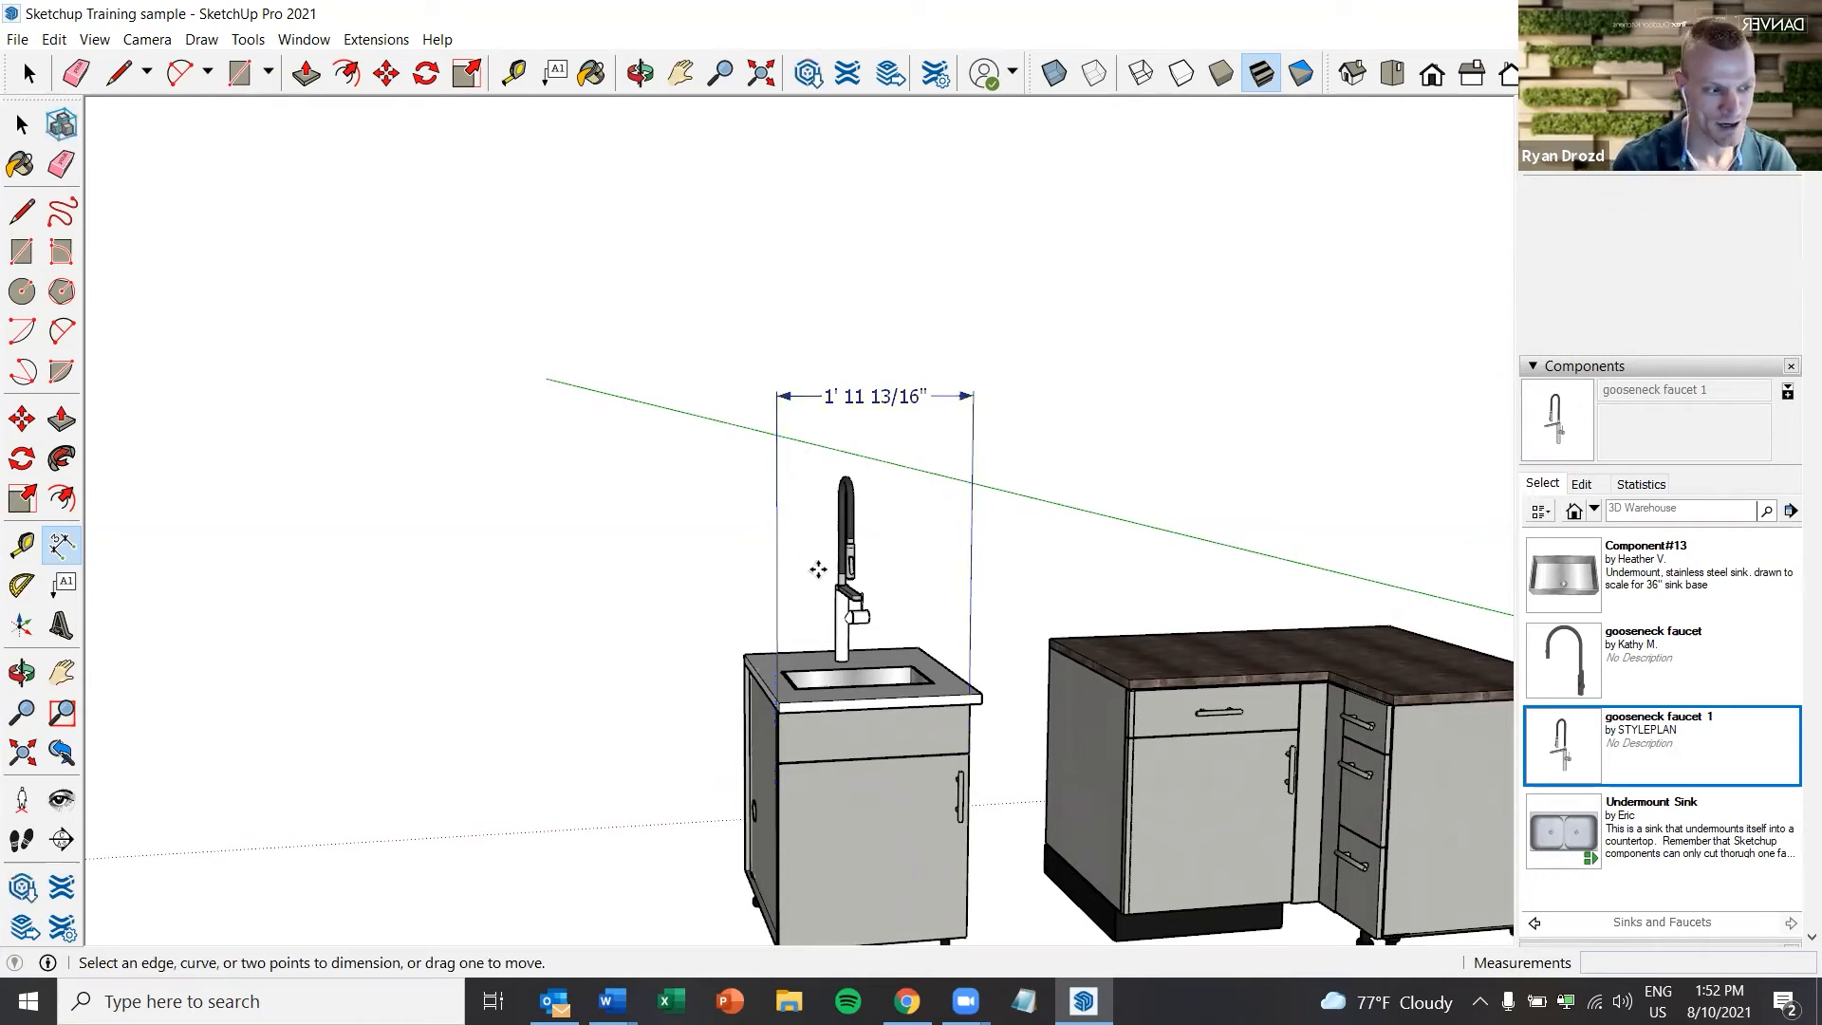
click(828, 395)
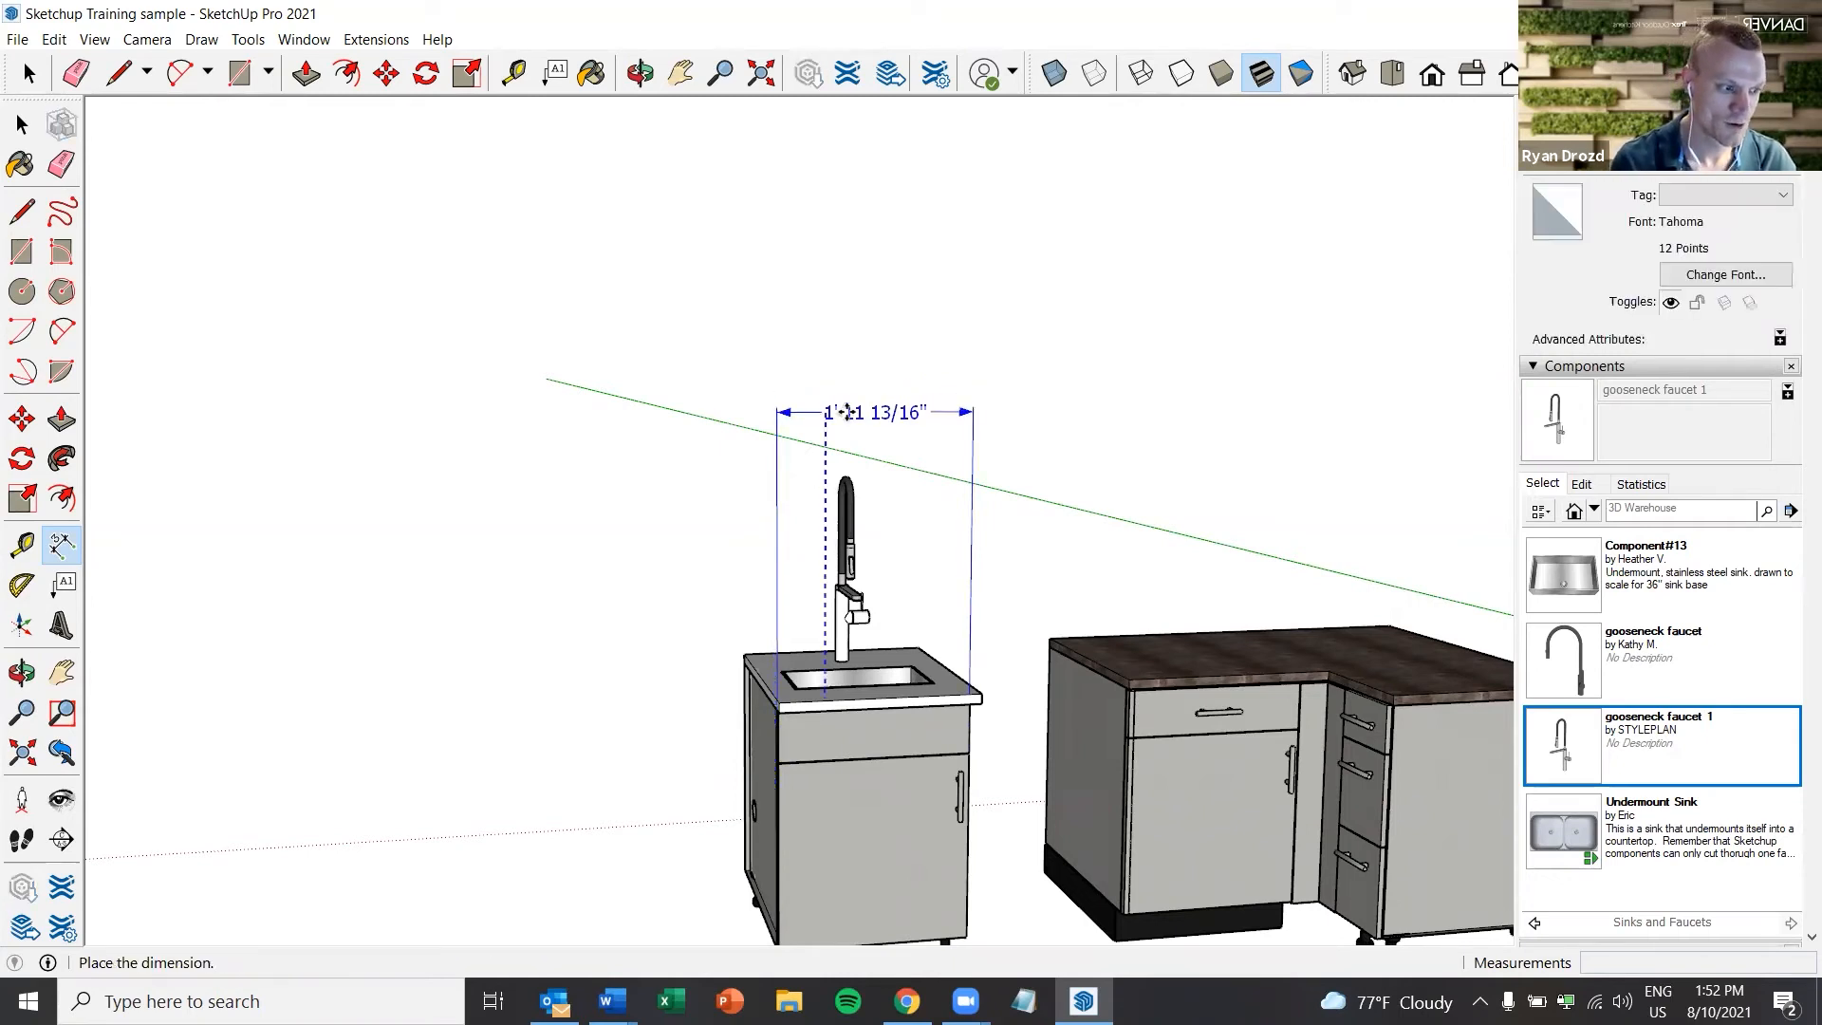
click(845, 399)
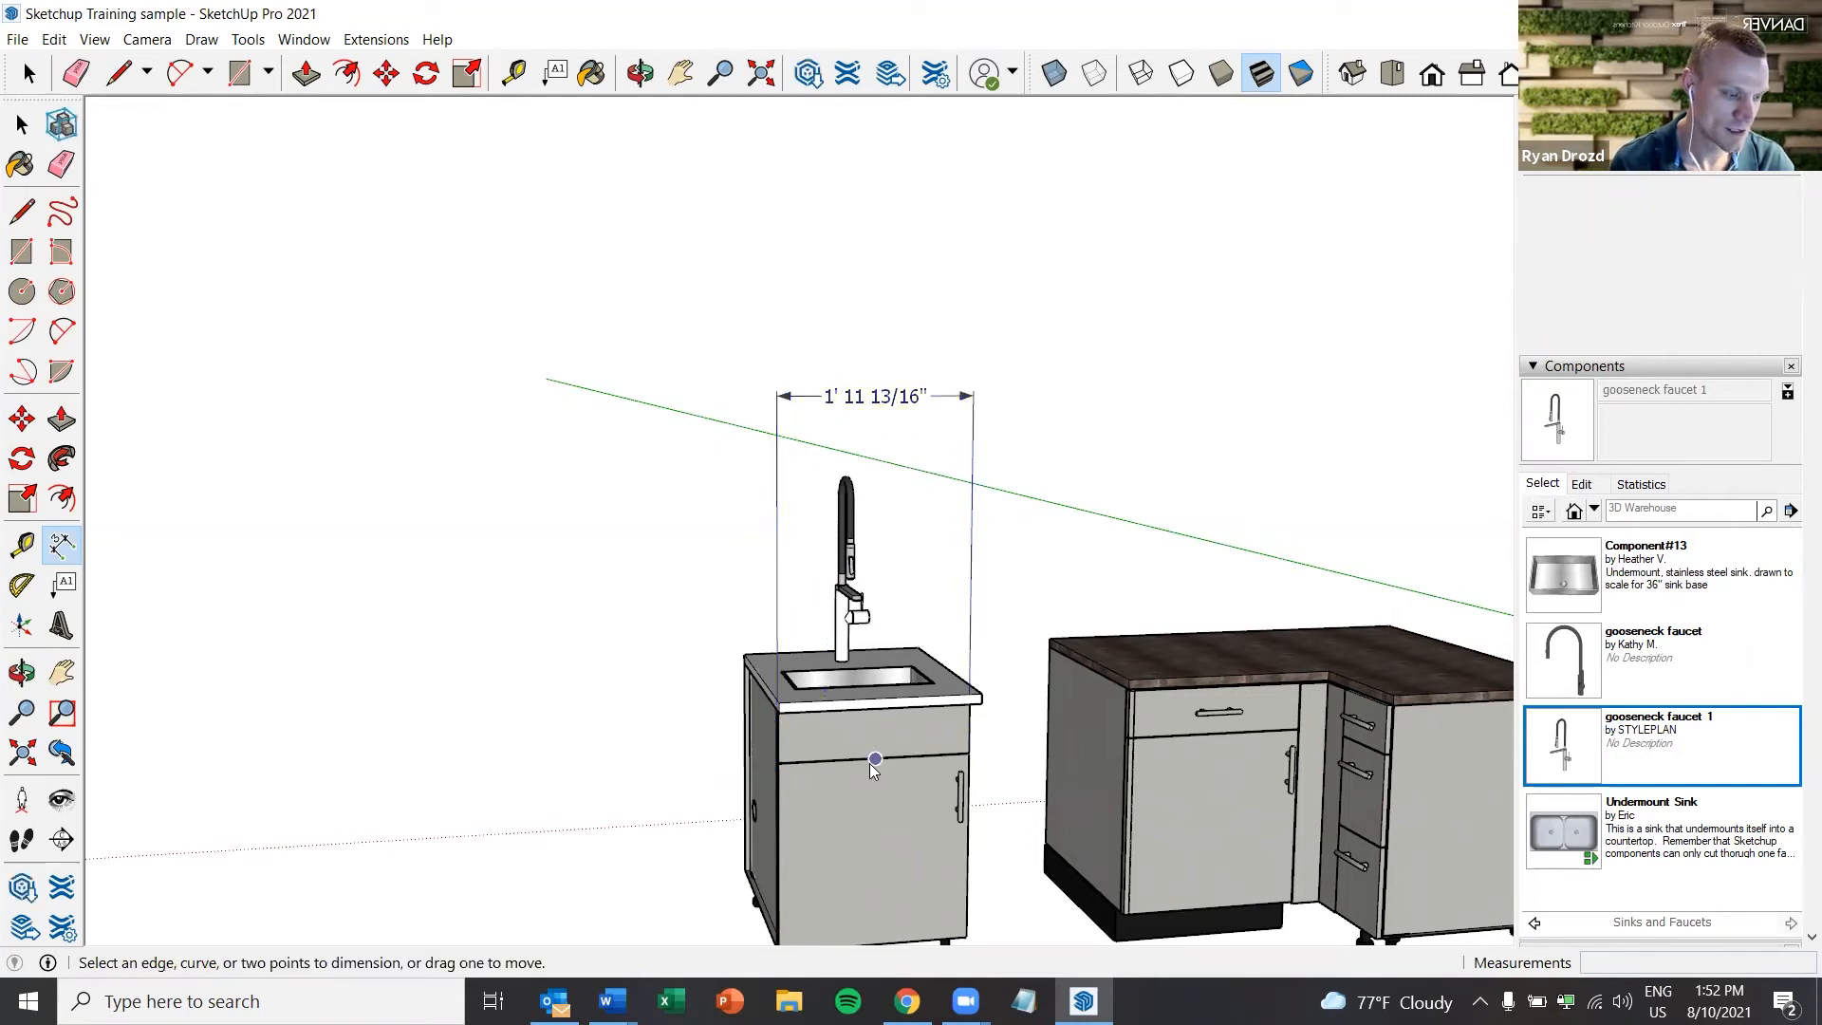
scroll(833, 761, up, 5)
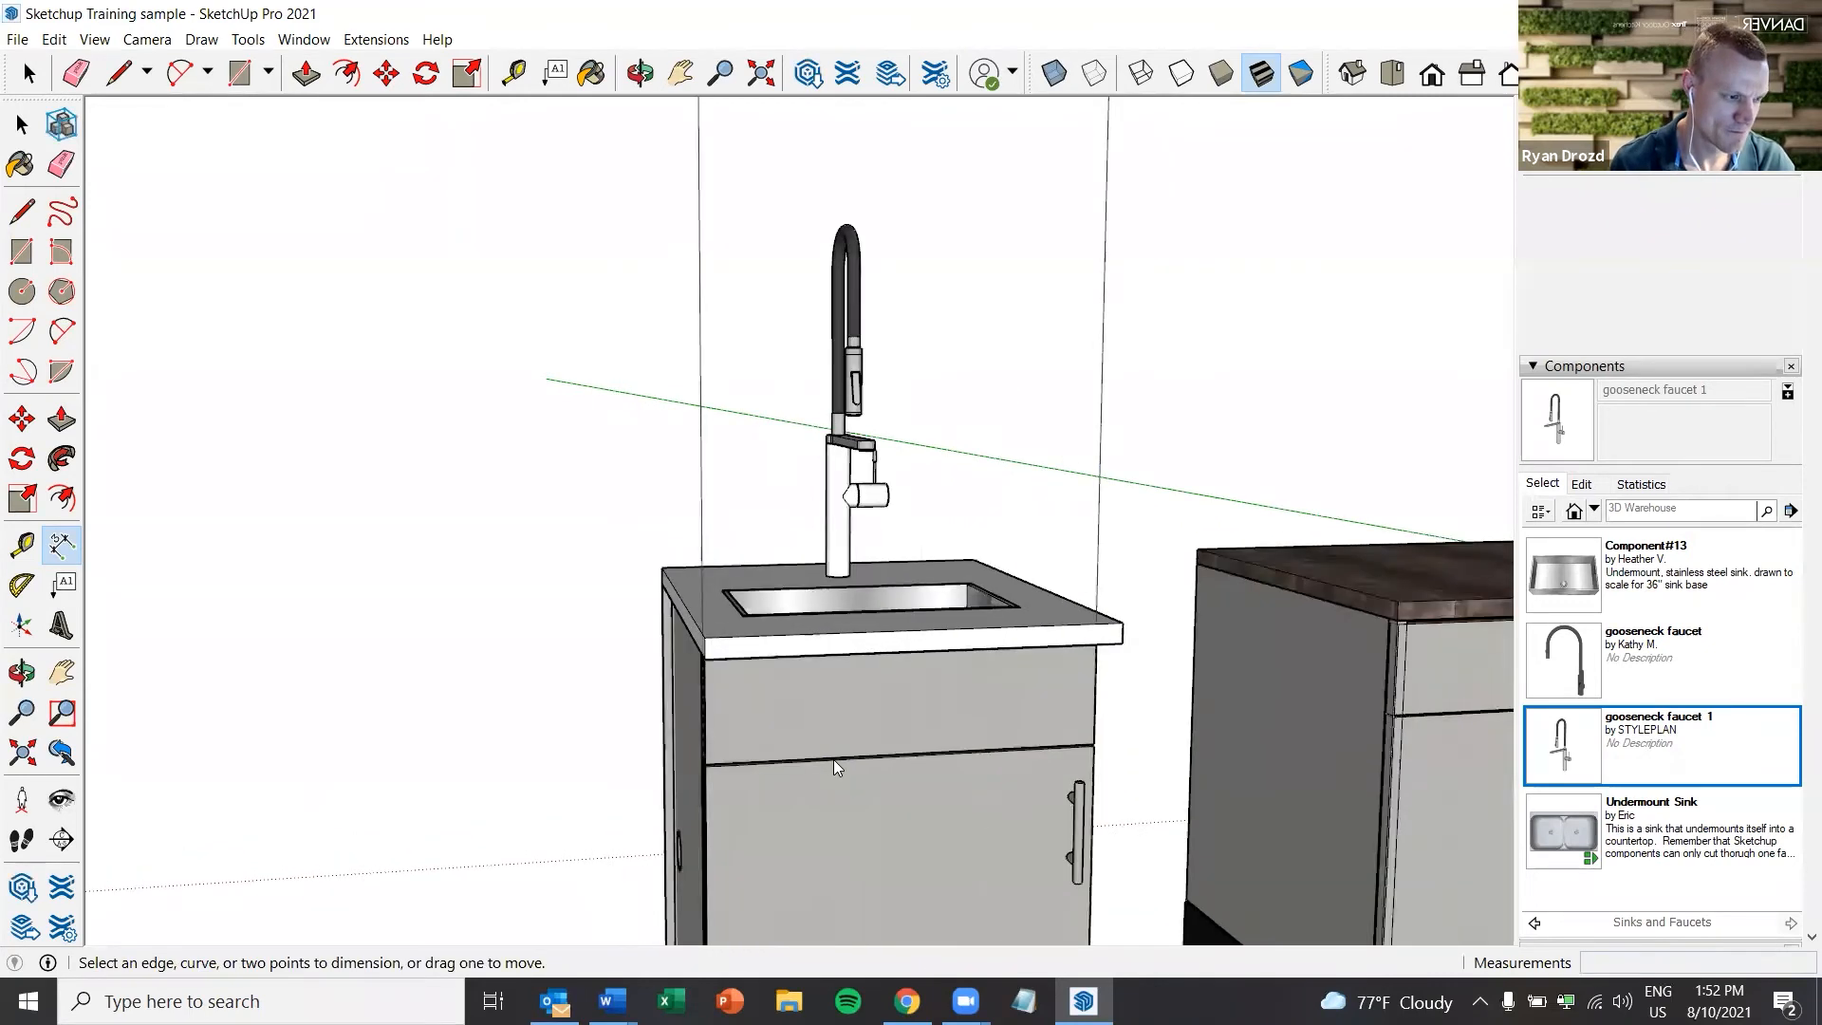
middle_drag(683, 746, 692, 645)
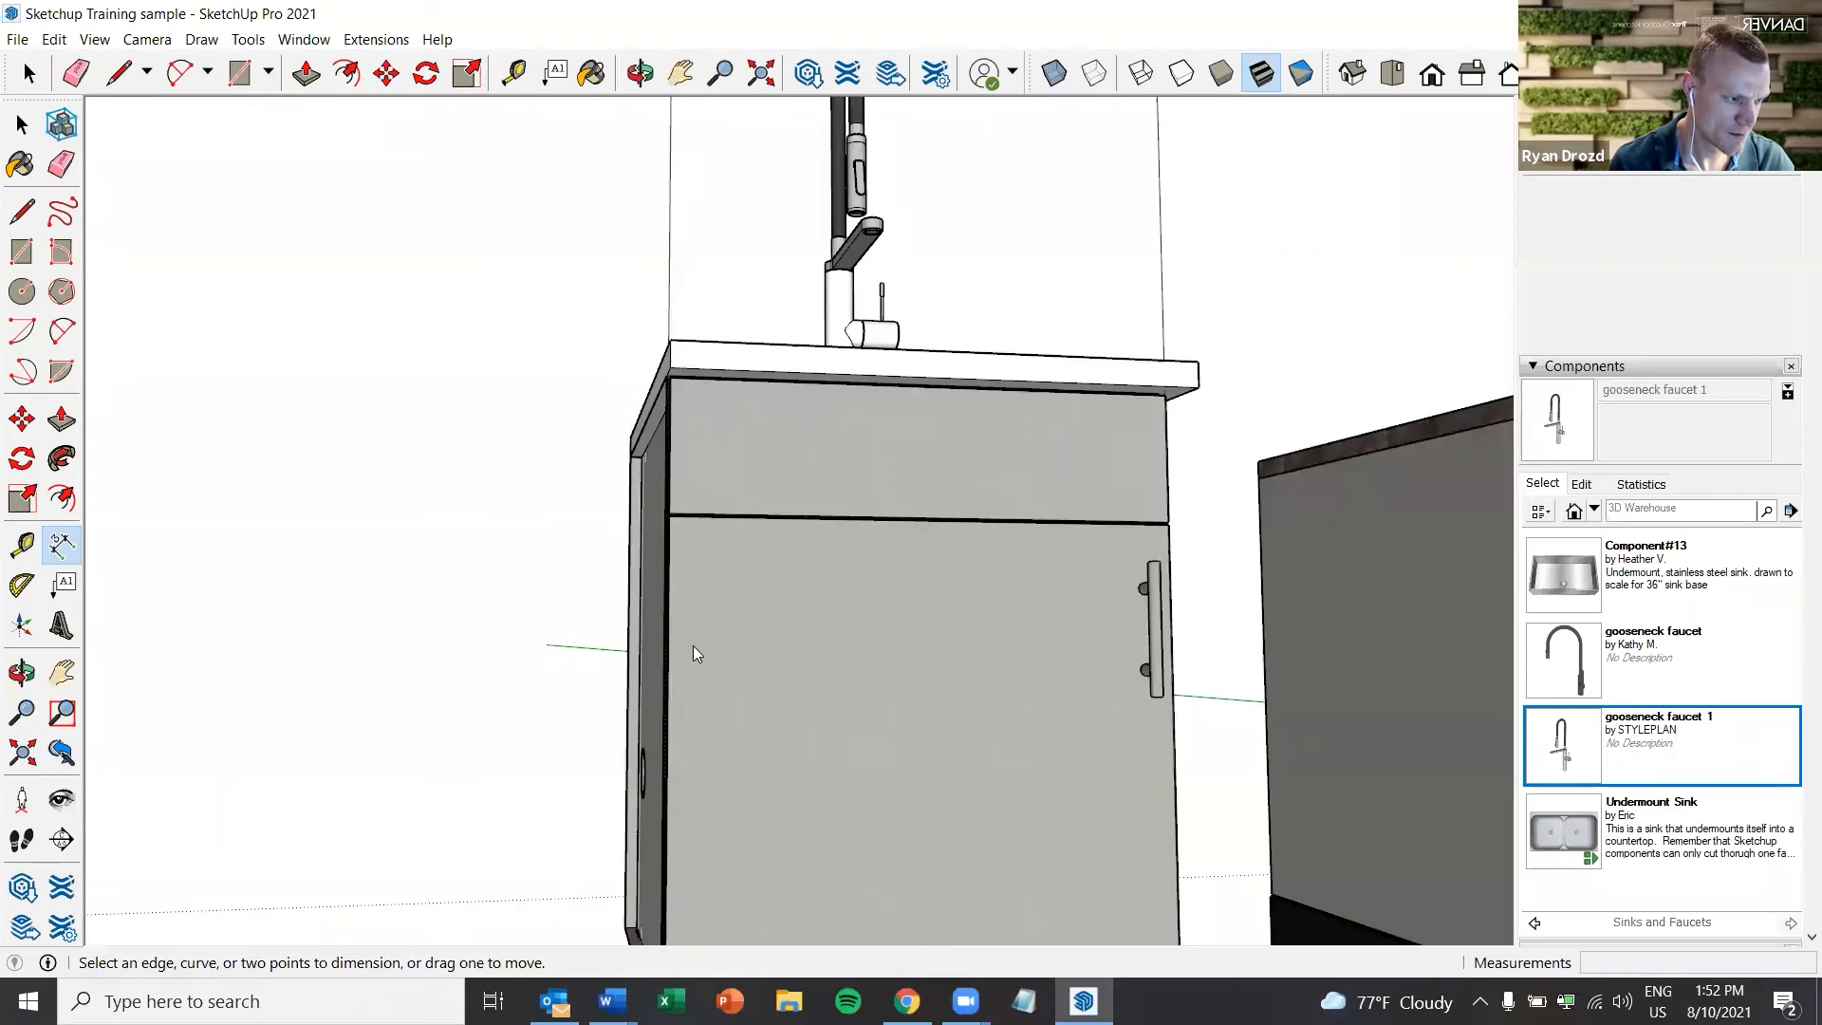
click(670, 445)
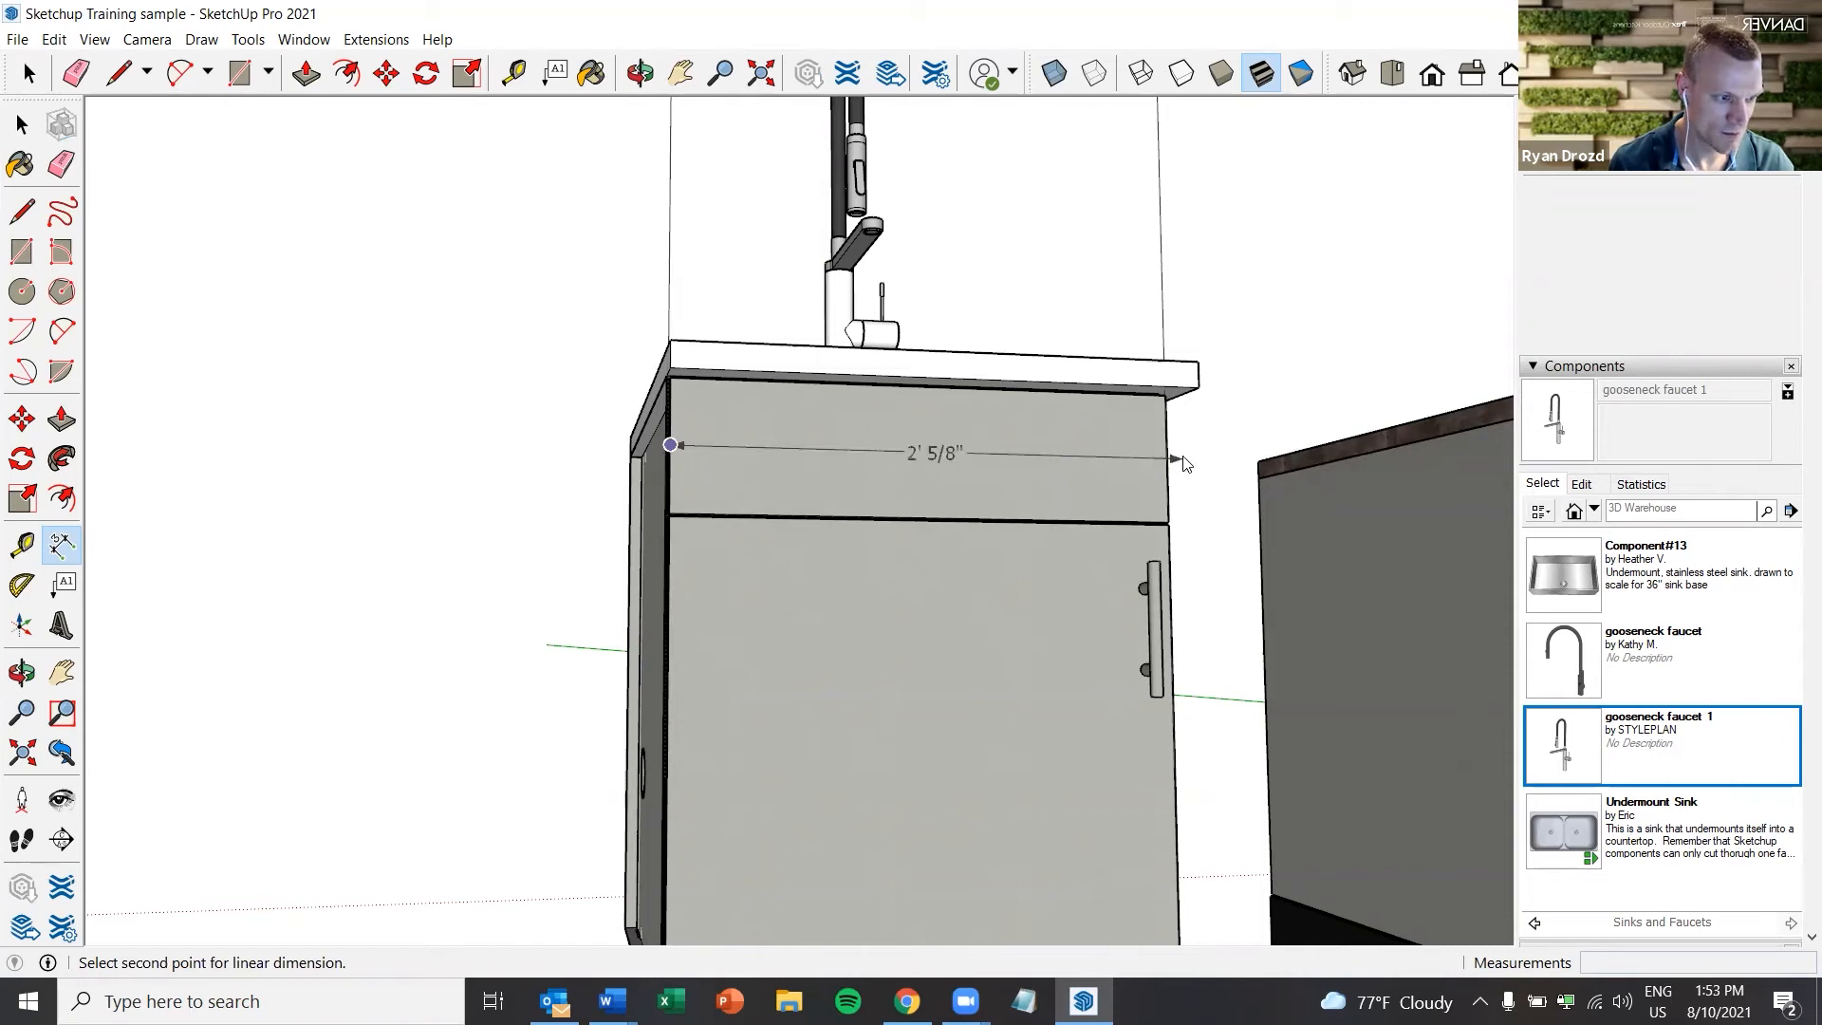
middle_drag(1186, 465, 1095, 439)
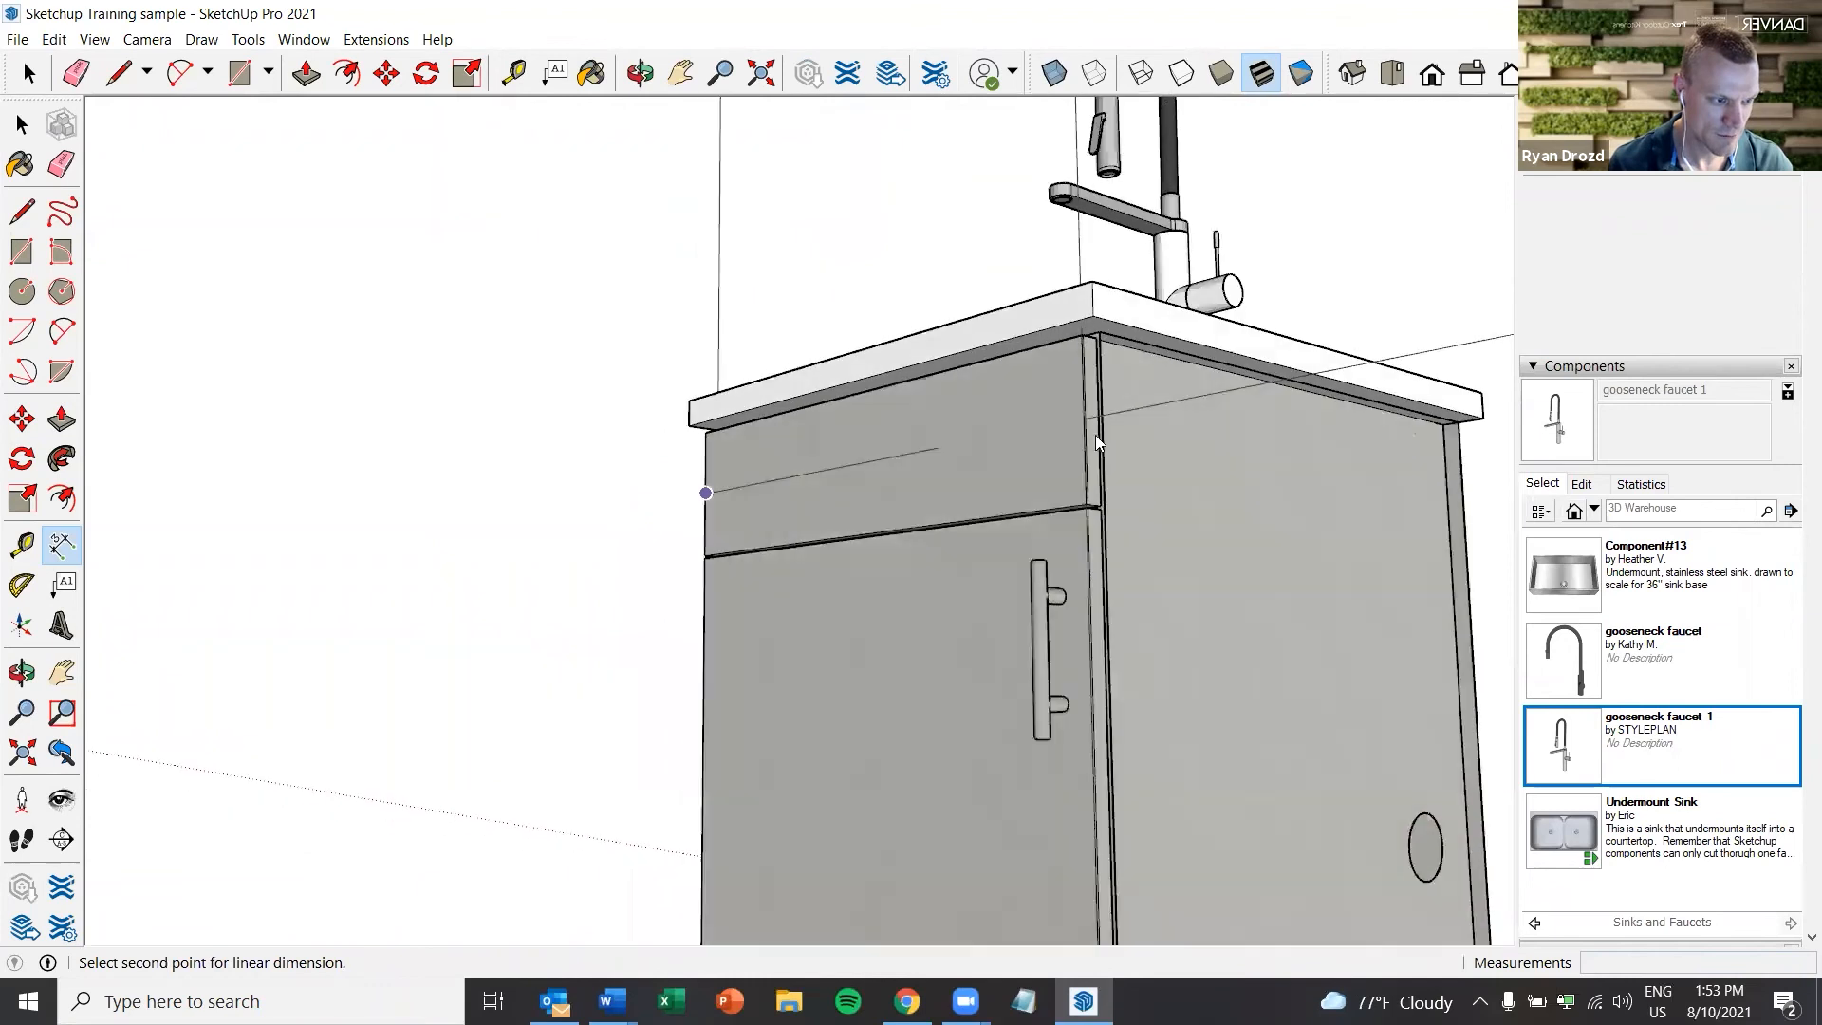
scroll(1087, 437, up, 3)
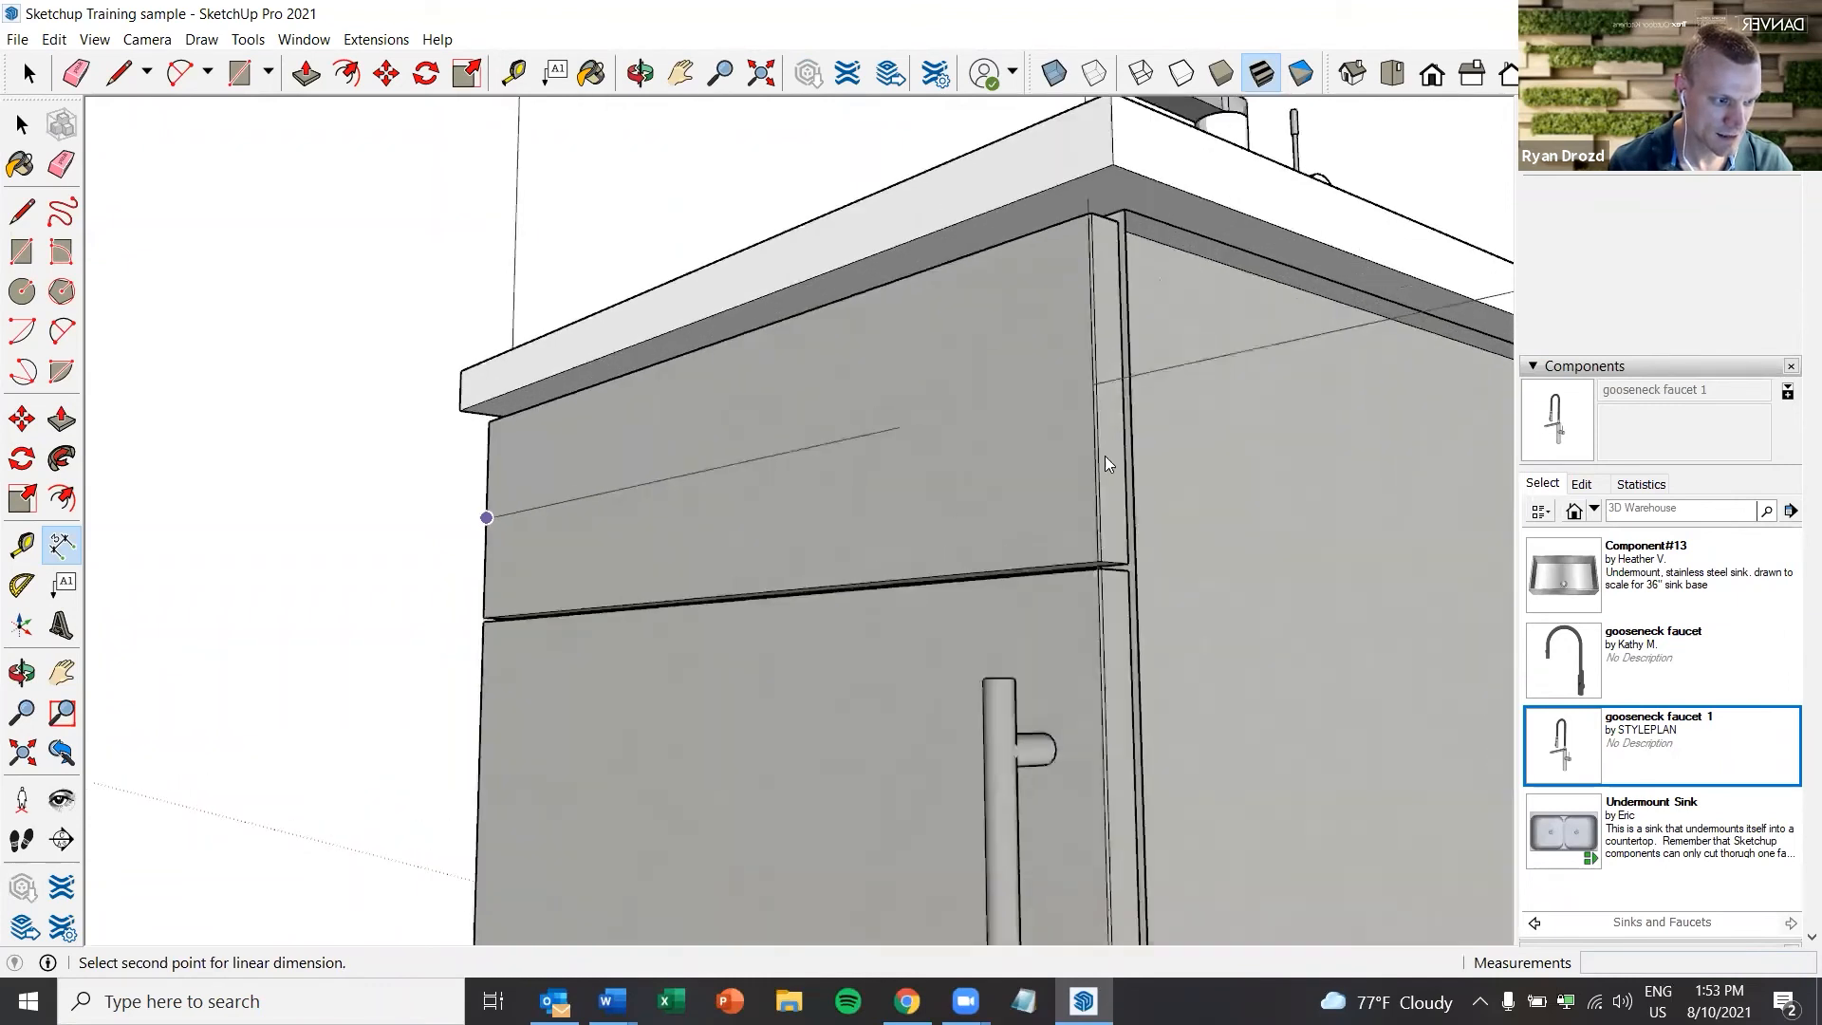
scroll(1106, 446, up, 2)
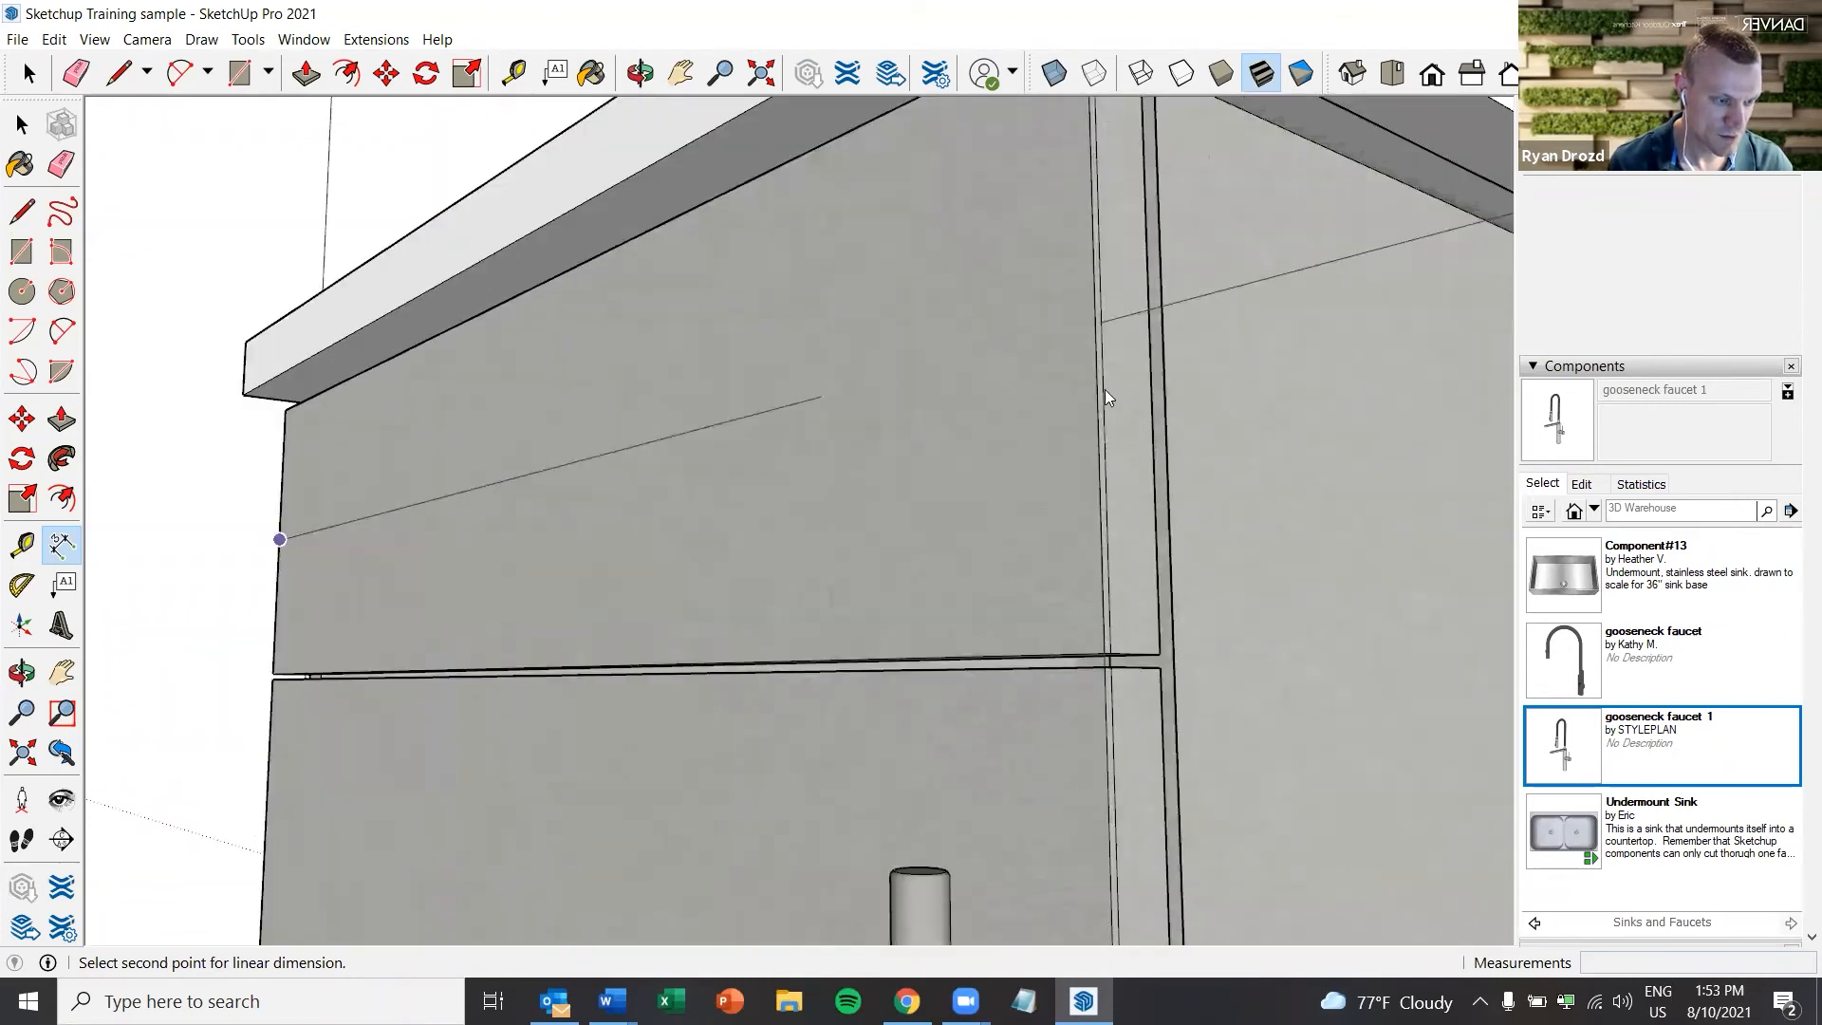
scroll(1104, 387, up, 1)
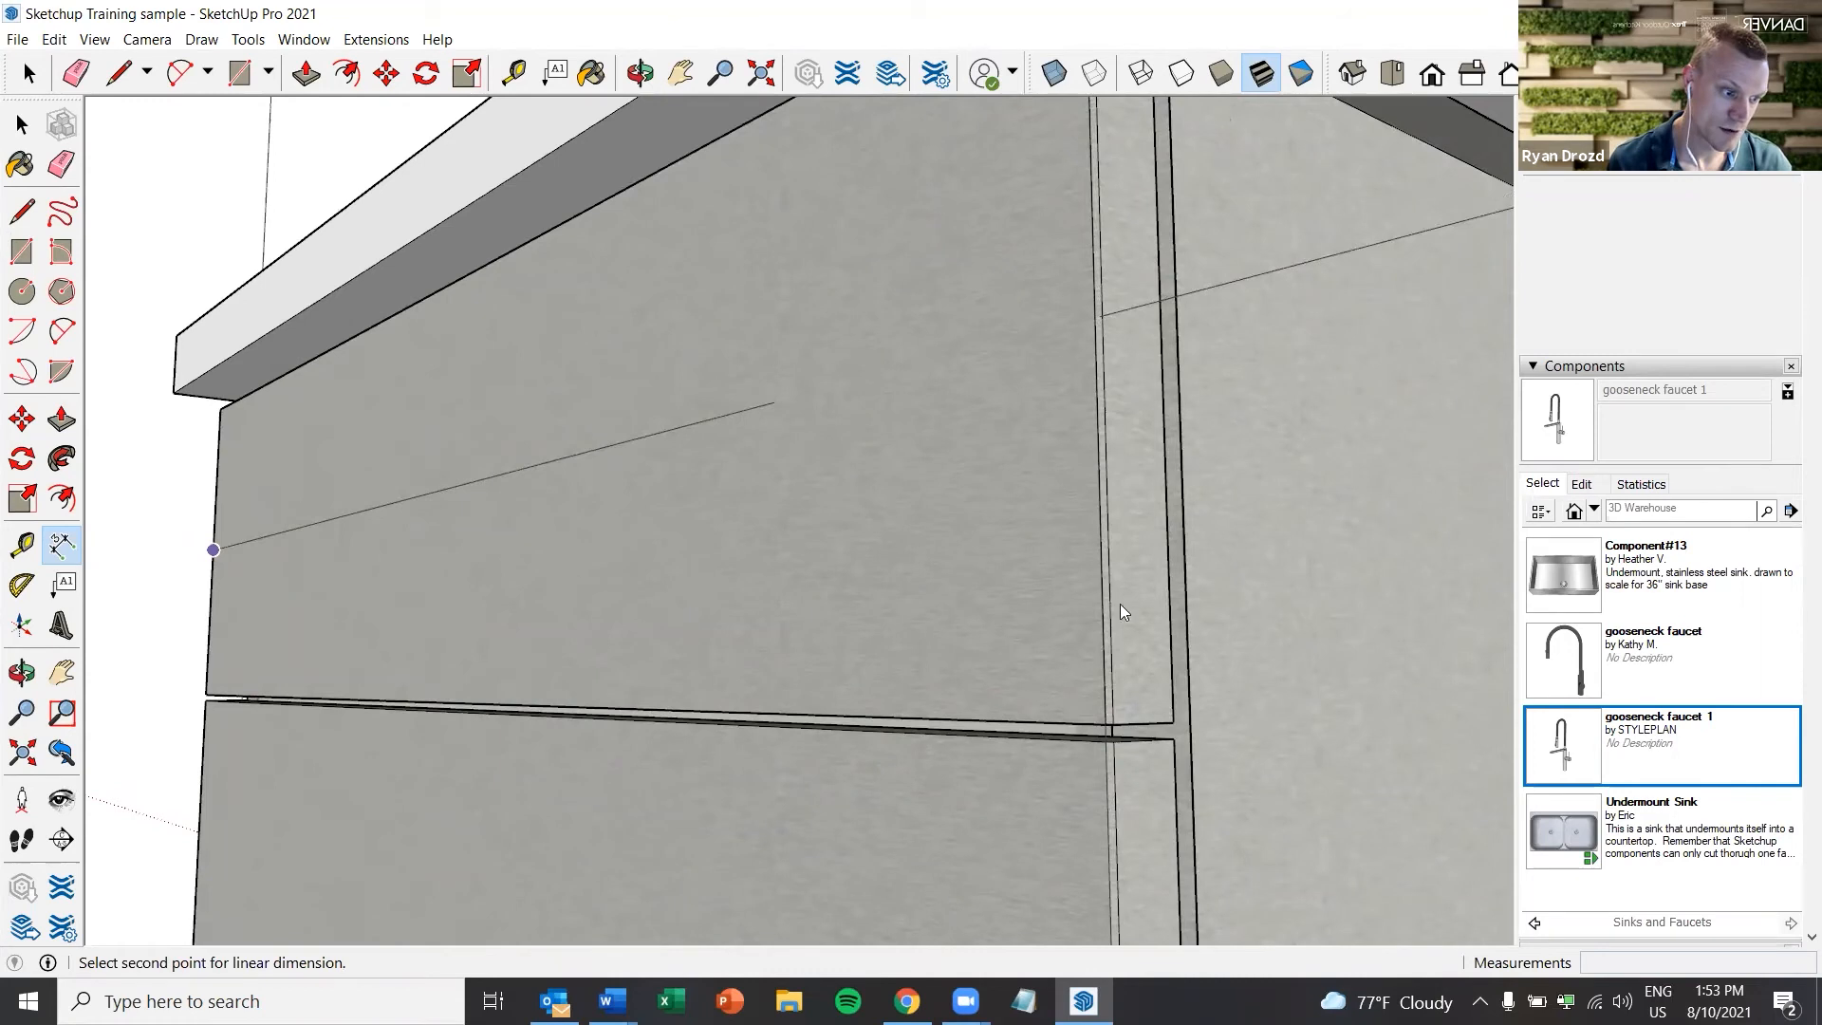
scroll(1137, 396, down, 3)
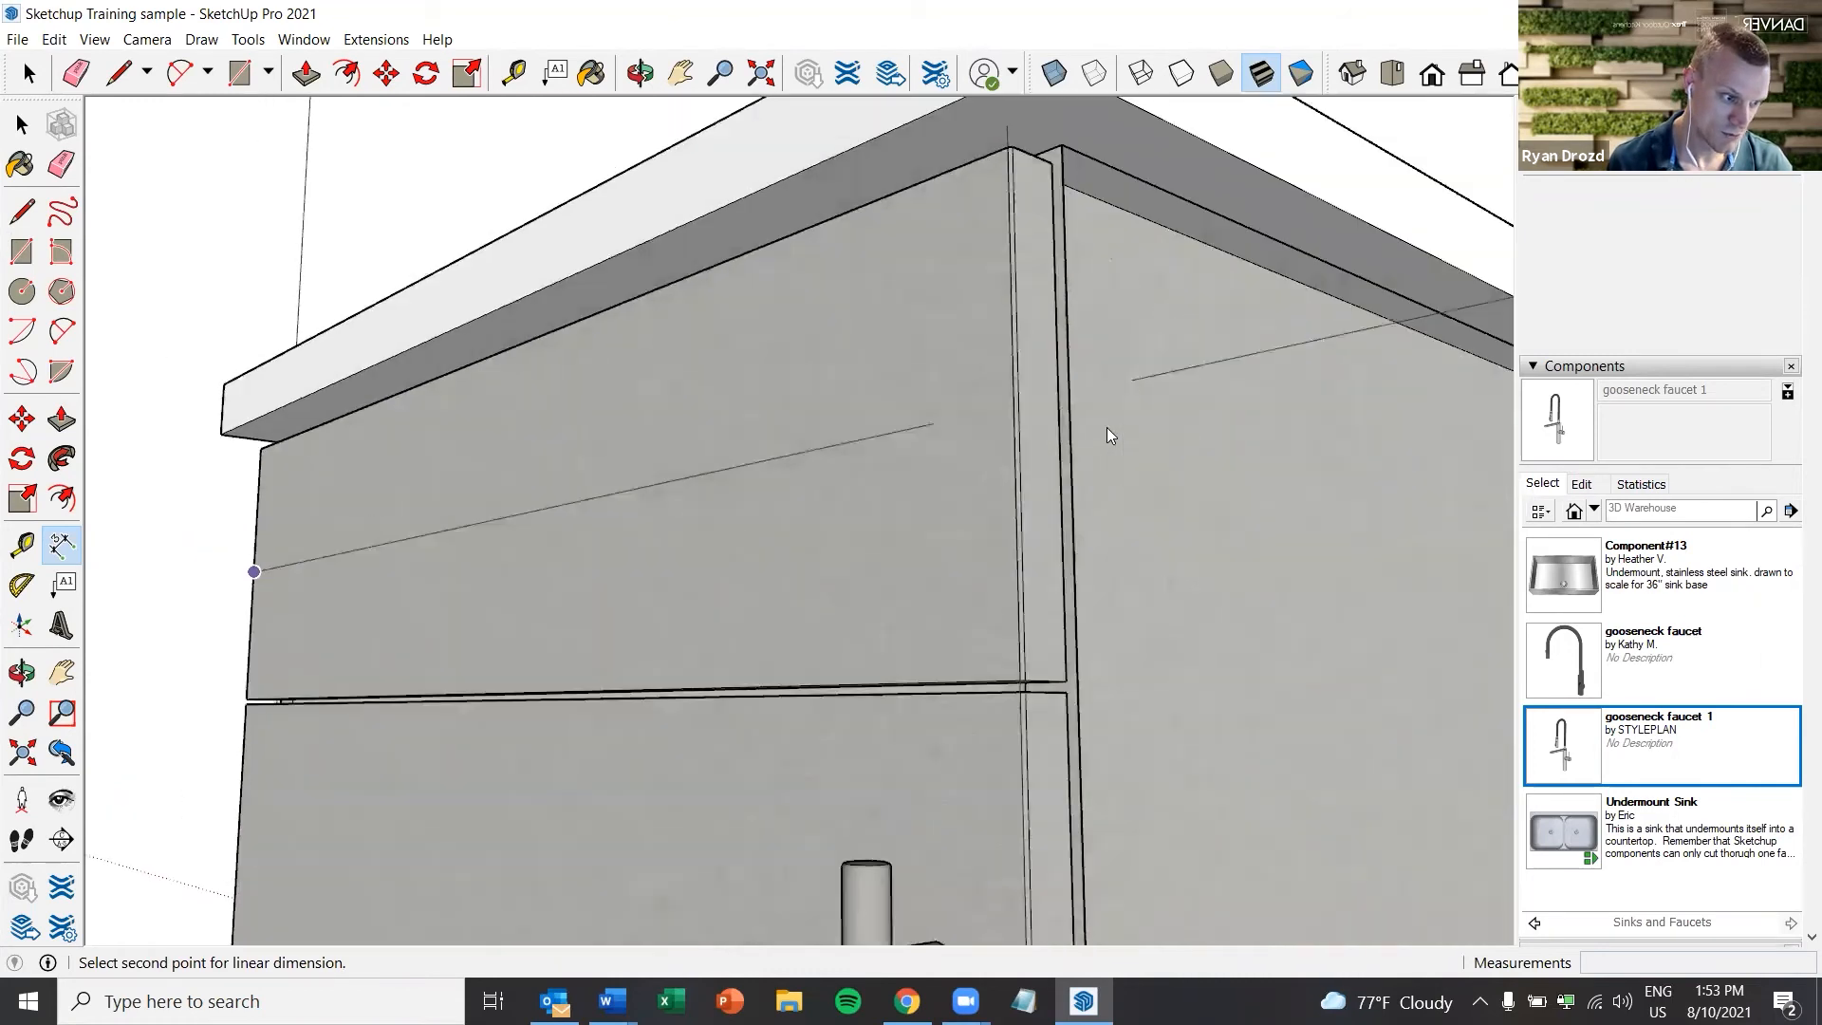
scroll(1017, 463, down, 1)
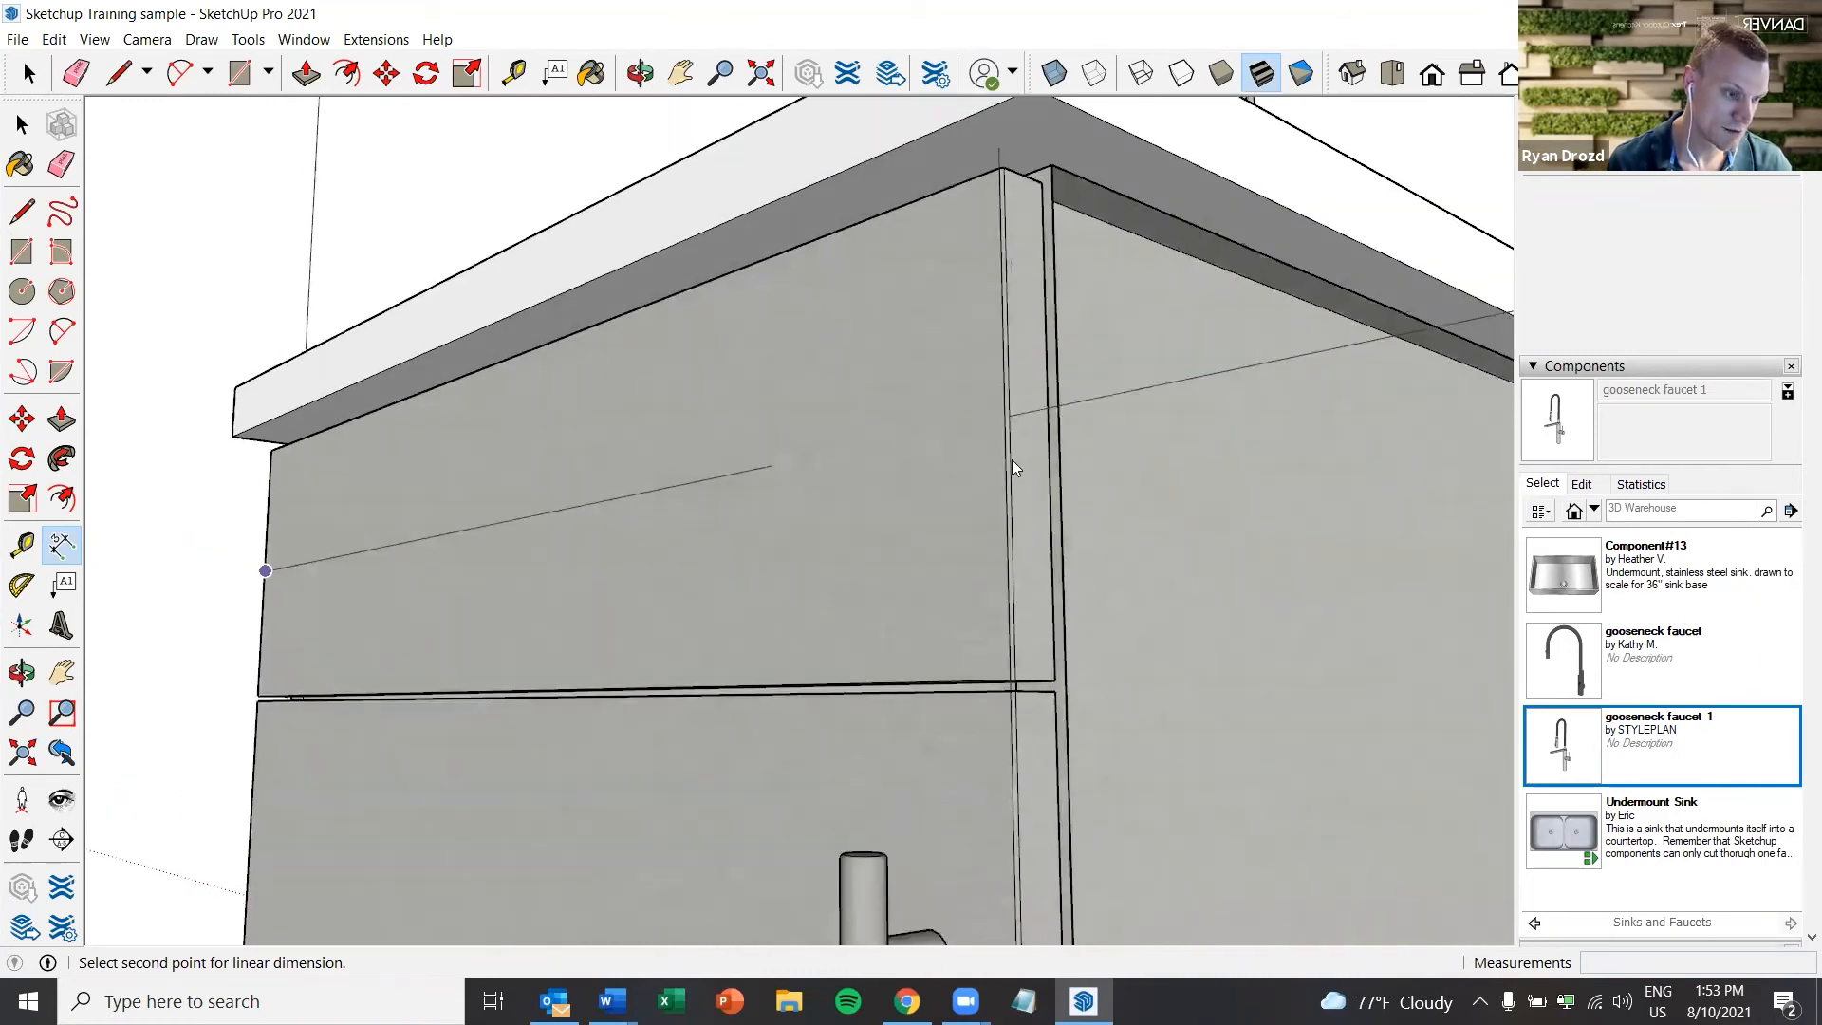
scroll(1013, 496, down, 1)
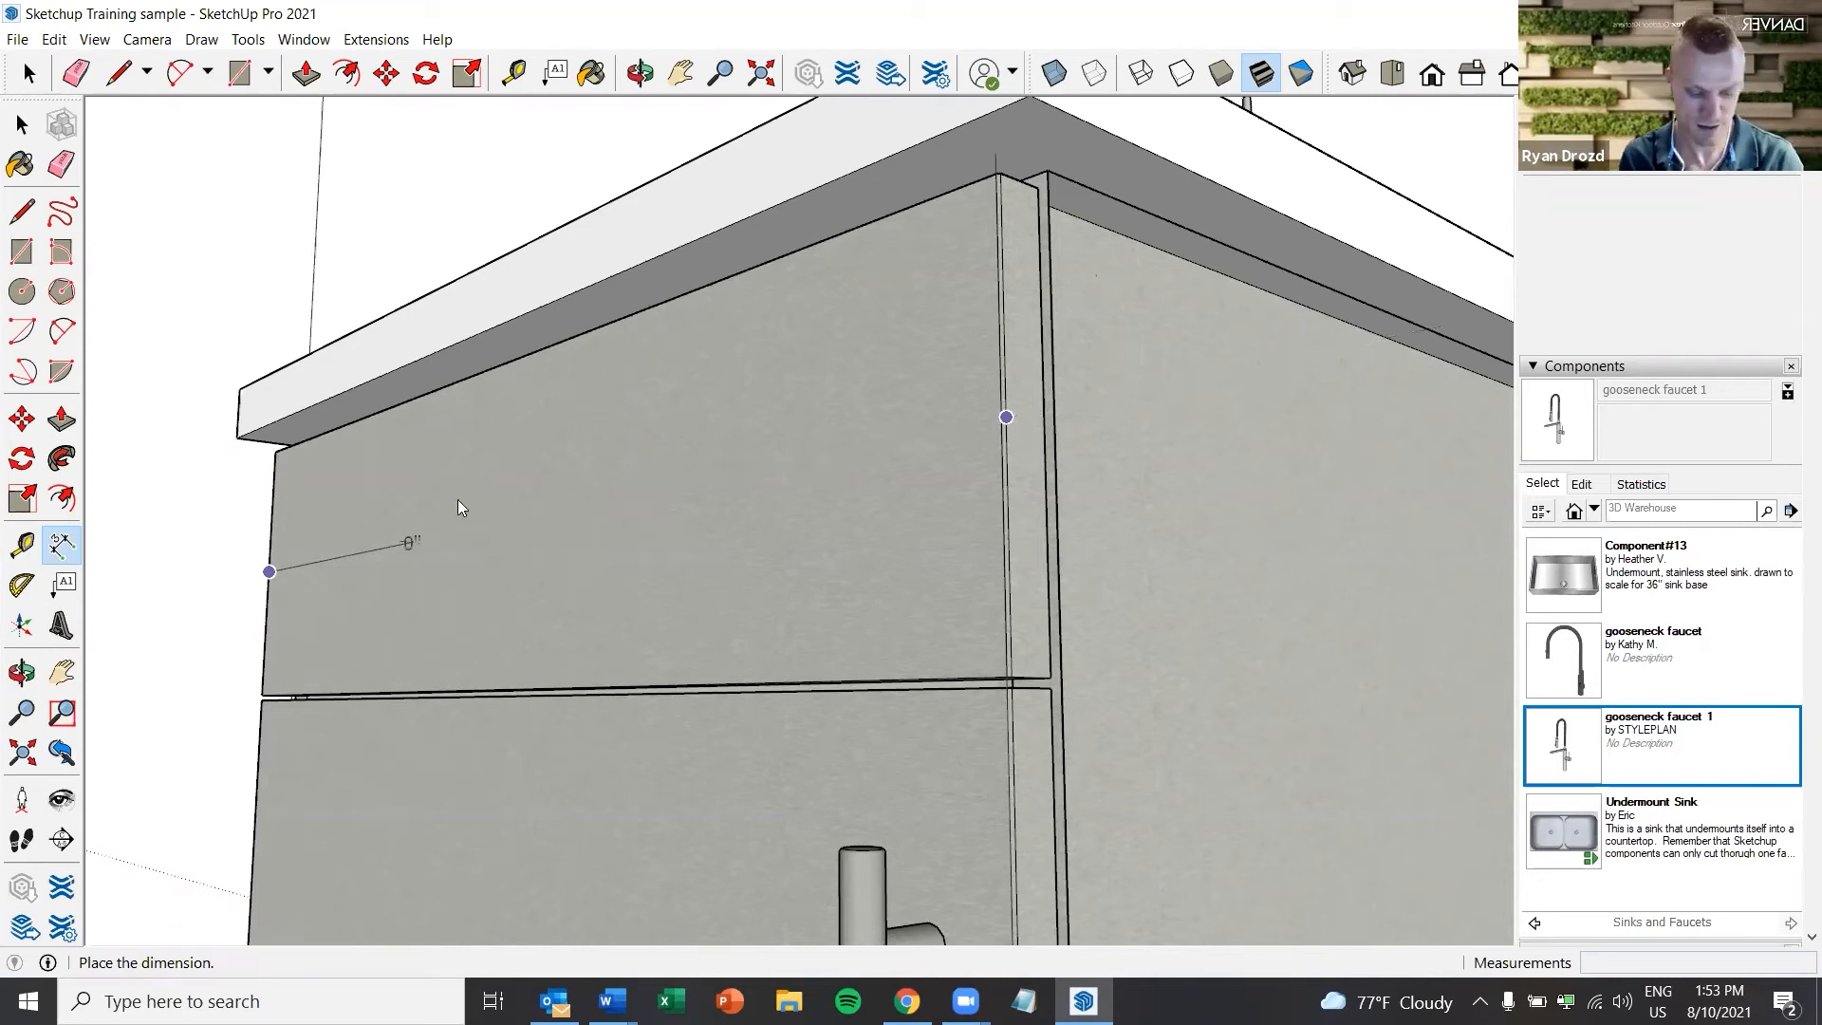
key(Escape)
middle_drag(381, 712, 548, 718)
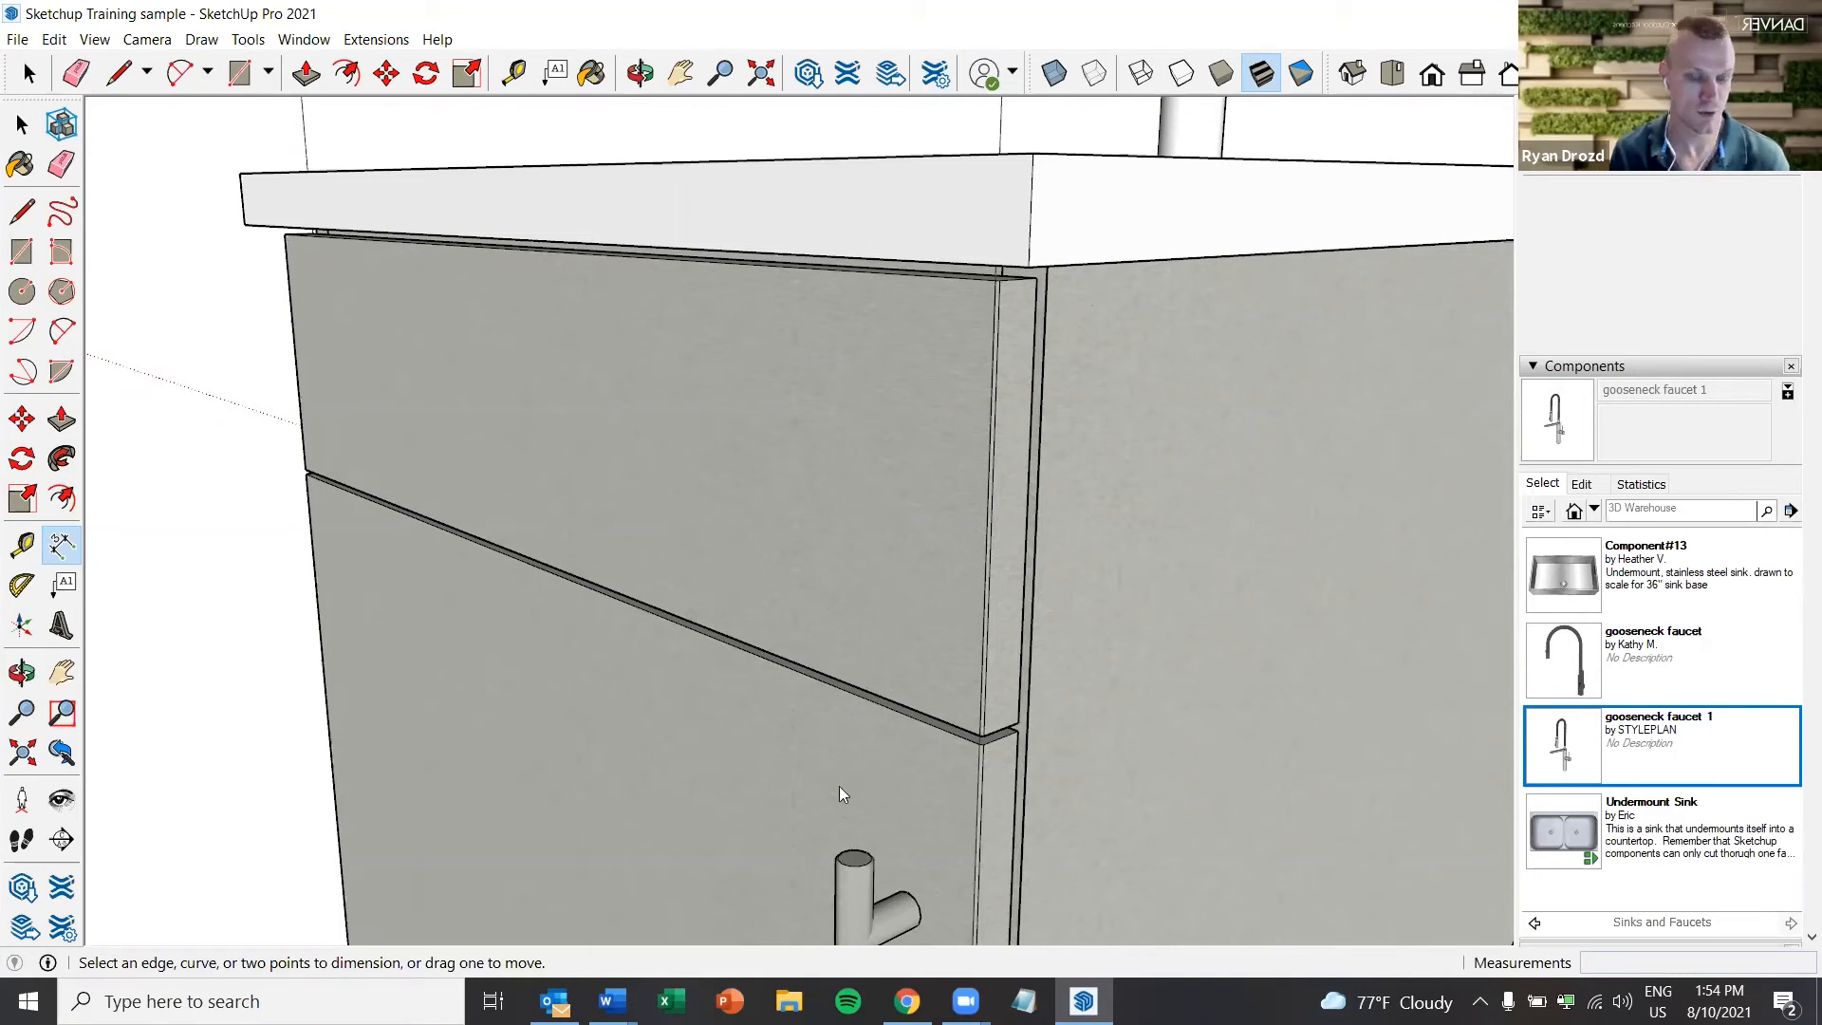
scroll(905, 730, down, 2)
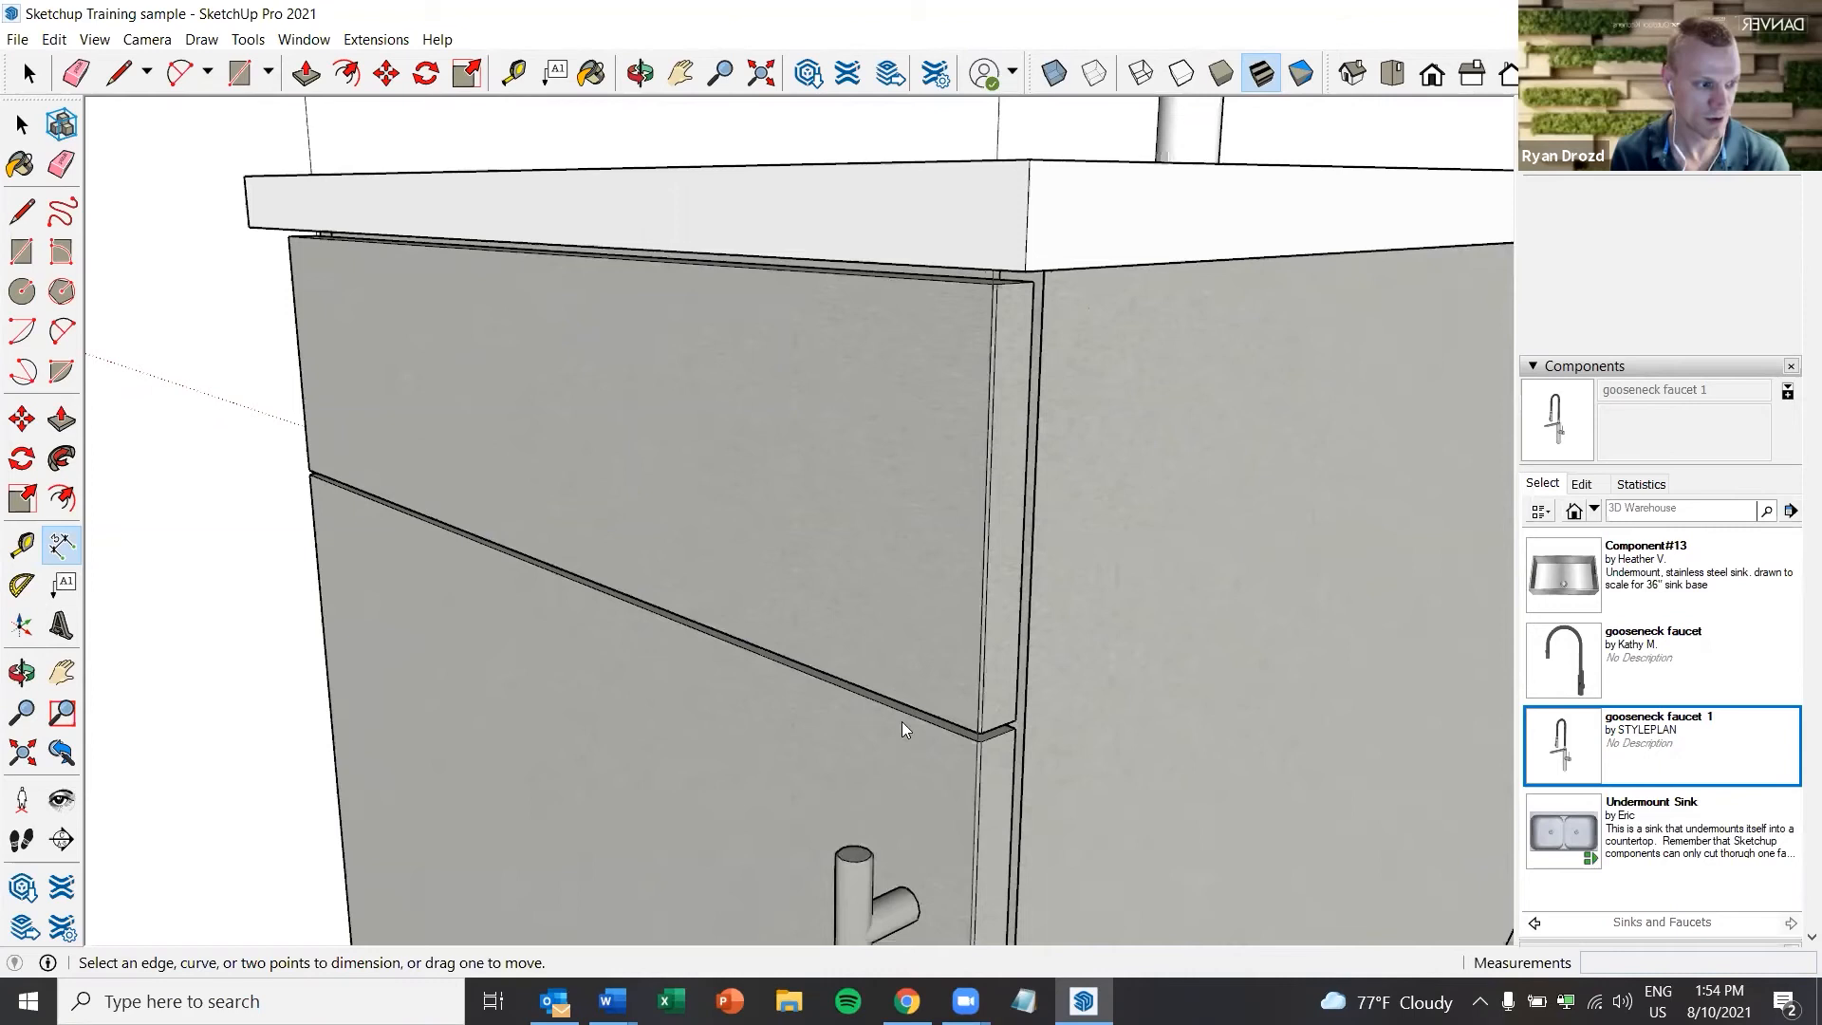
scroll(902, 721, down, 2)
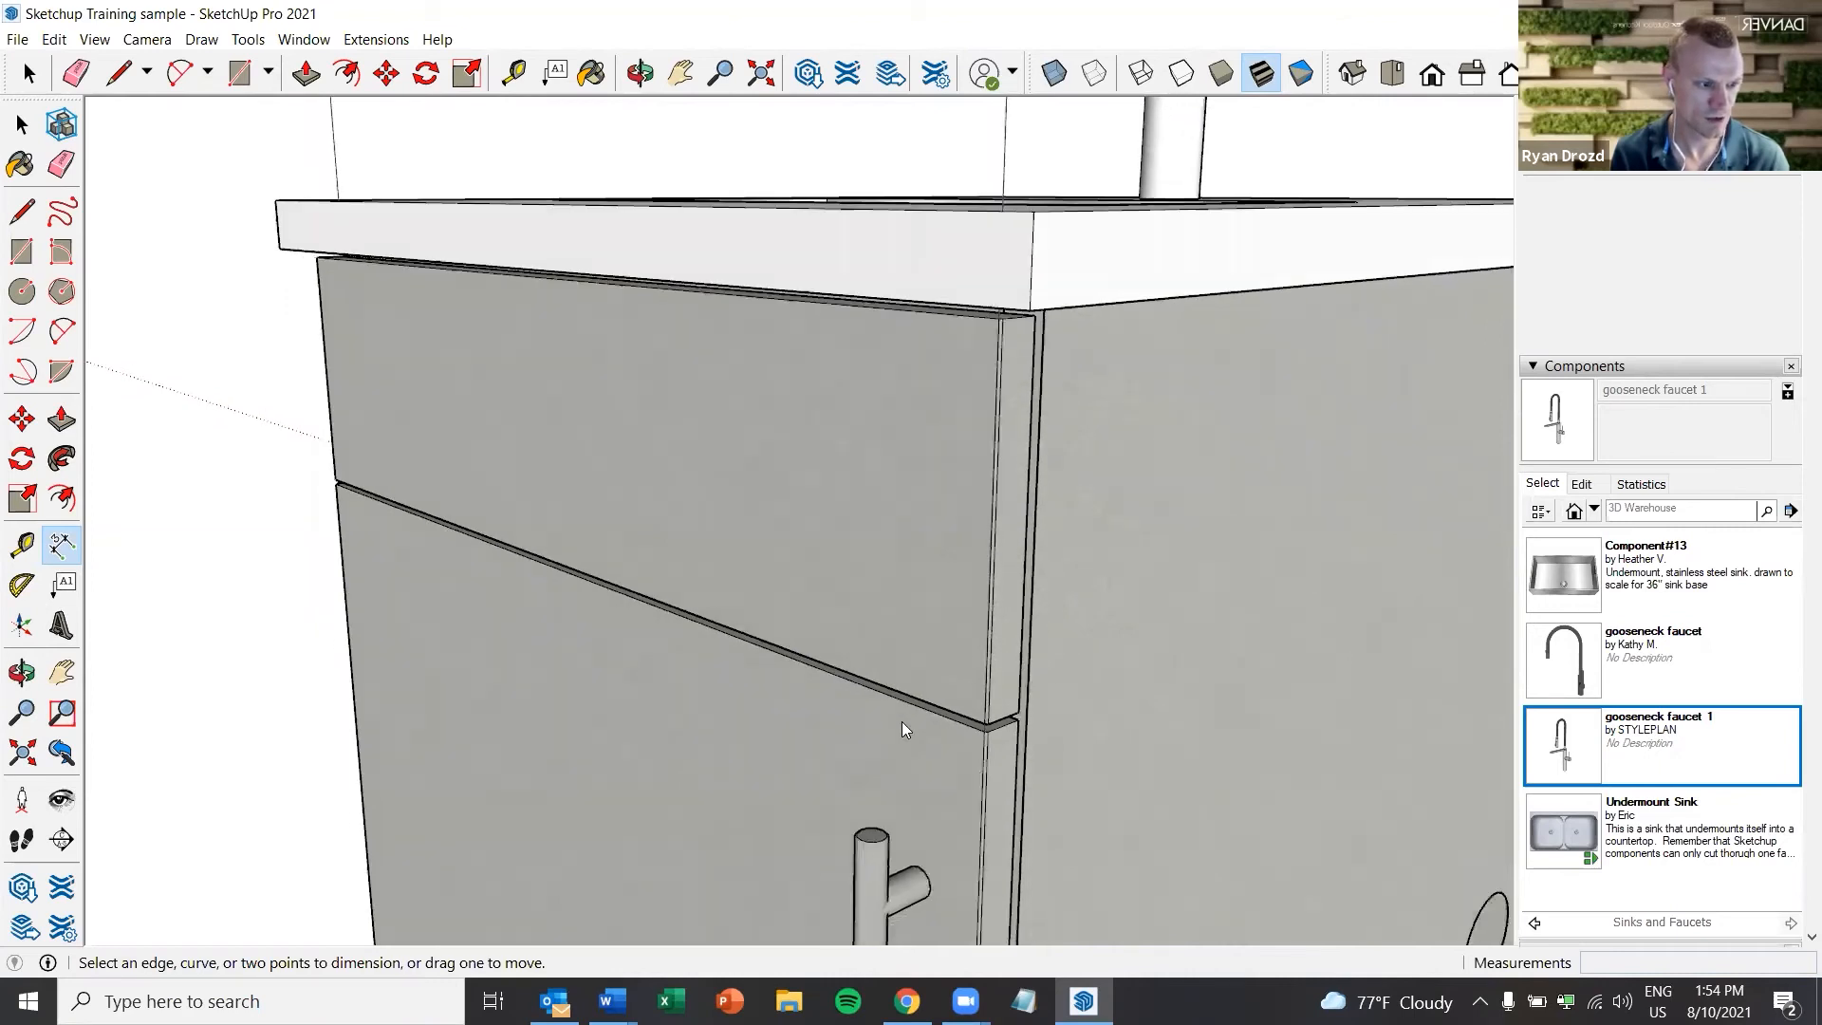
scroll(901, 729, down, 1)
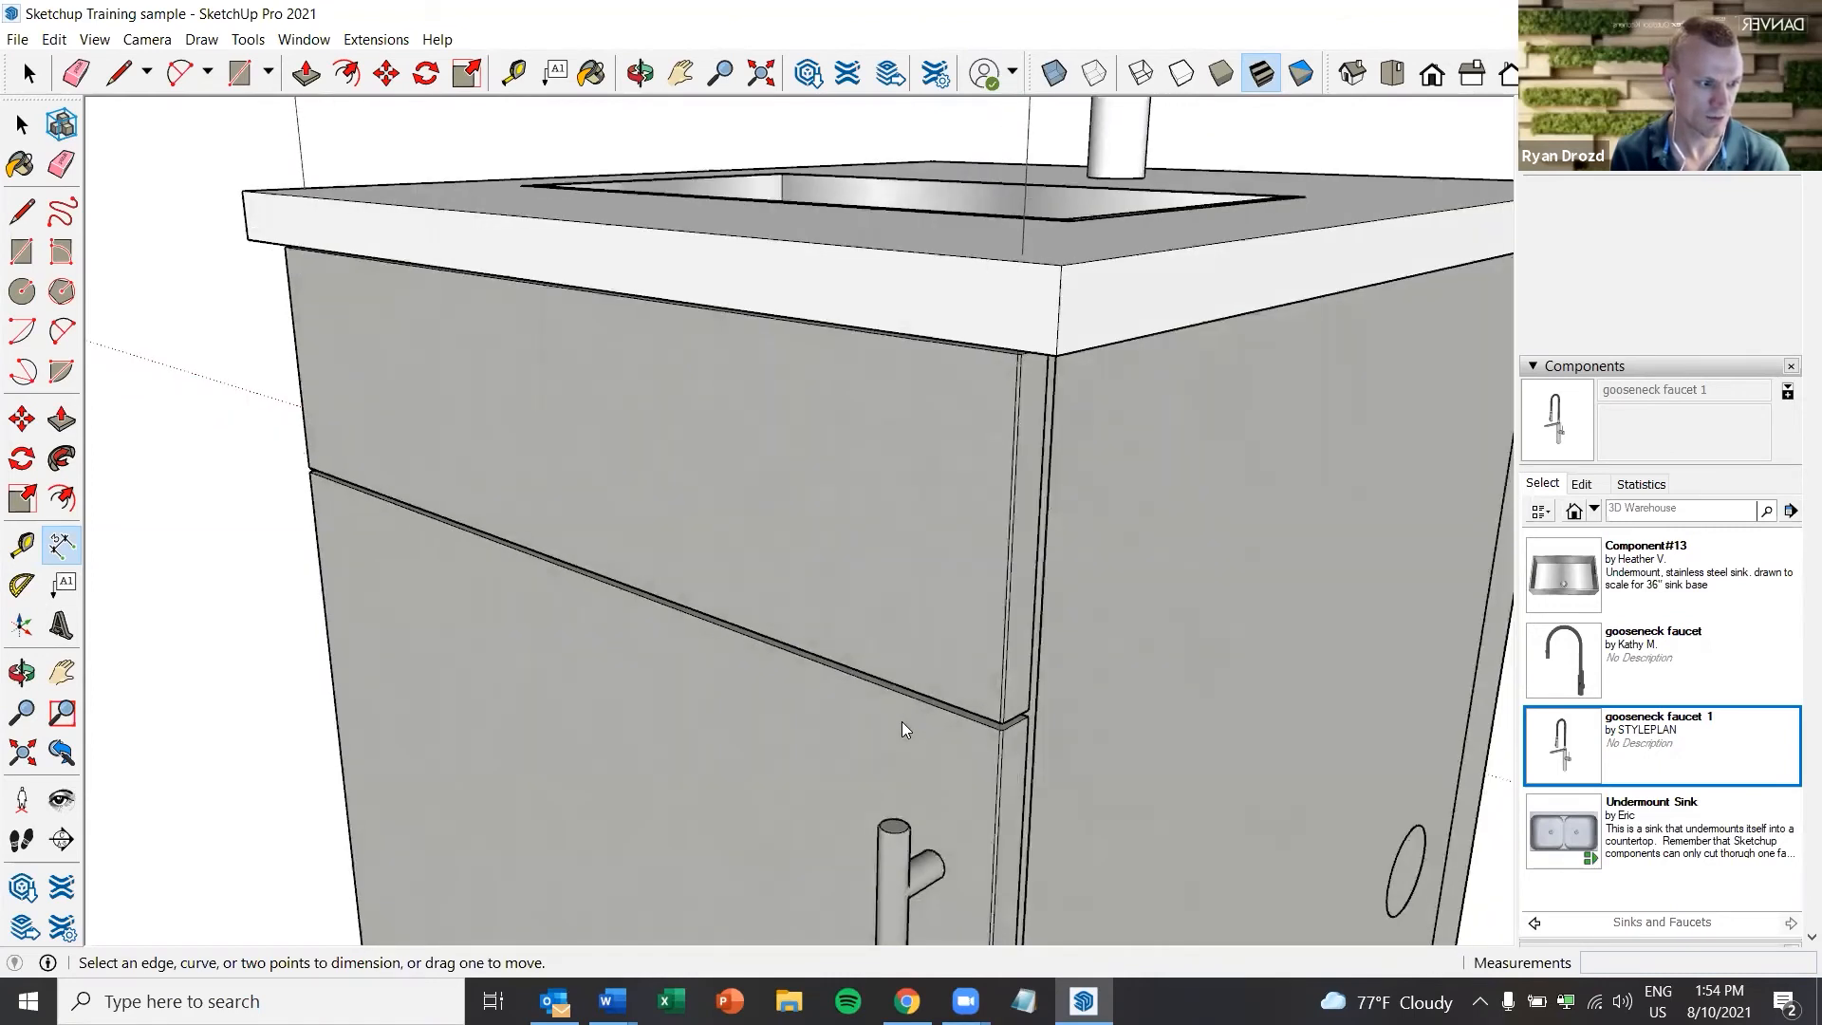
middle_drag(901, 721, 978, 845)
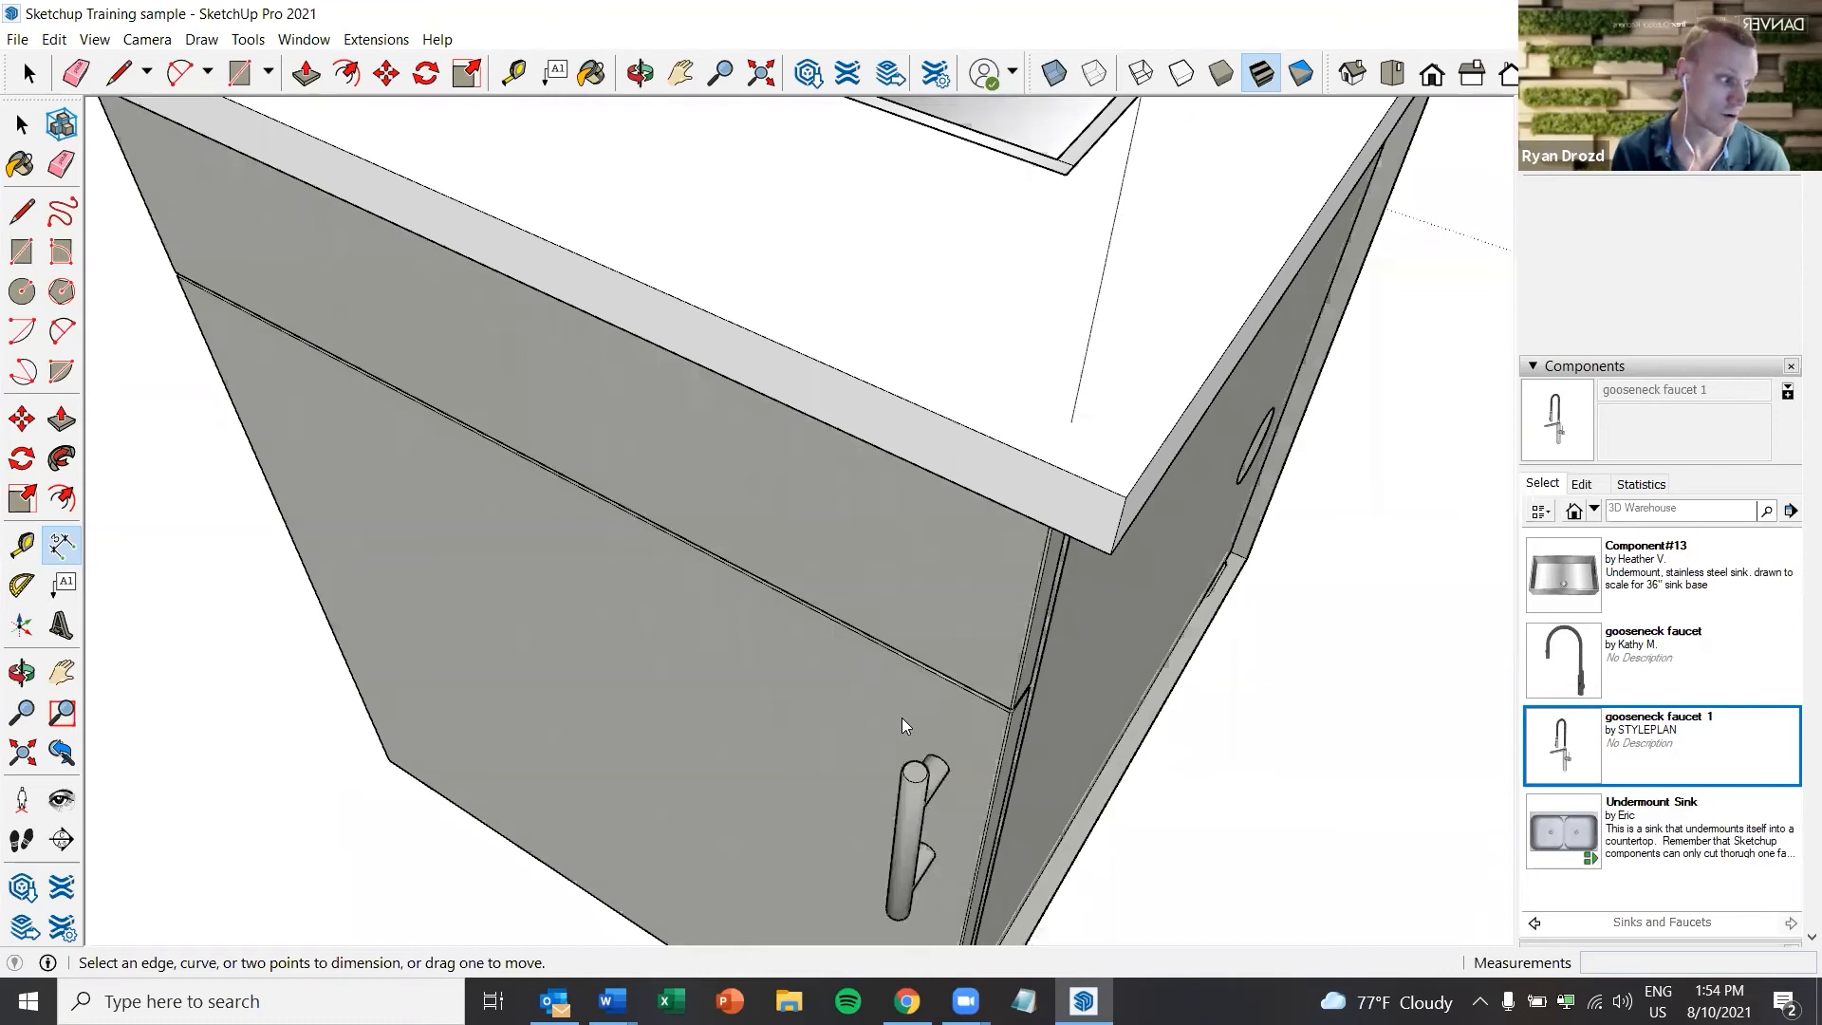
scroll(902, 717, down, 1)
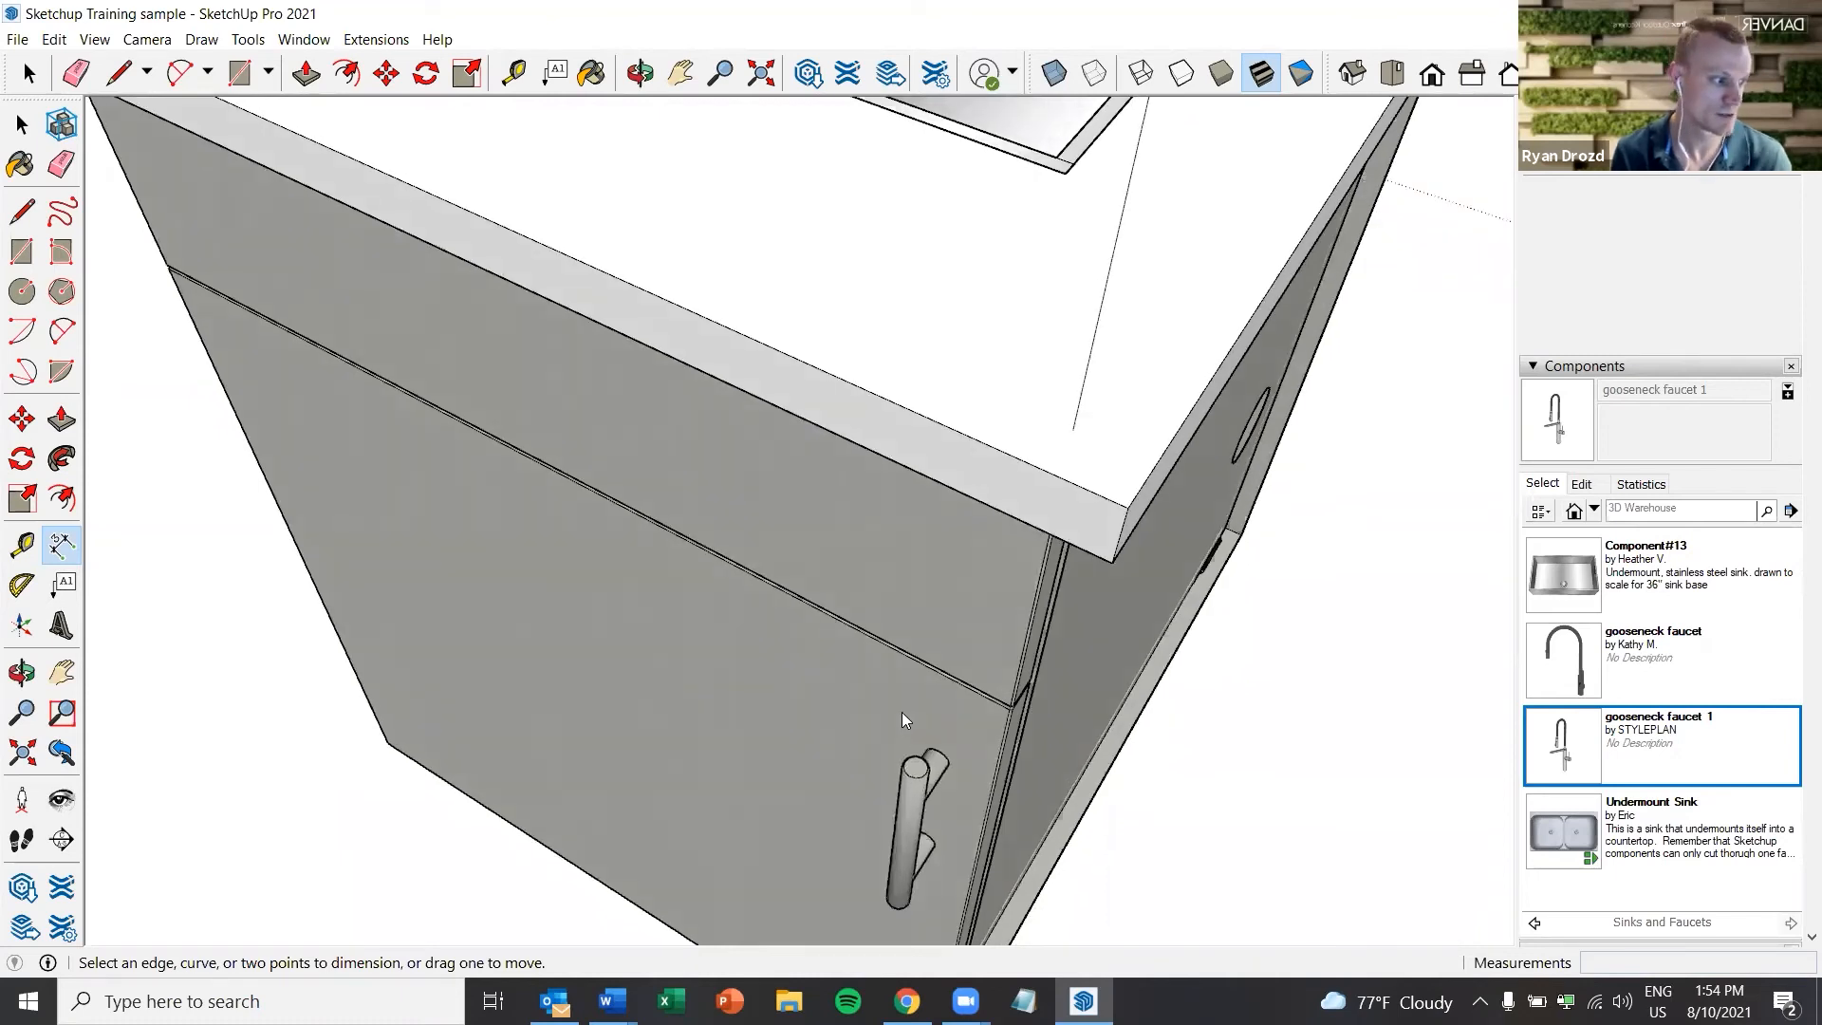
scroll(902, 713, down, 1)
middle_drag(901, 718, 782, 666)
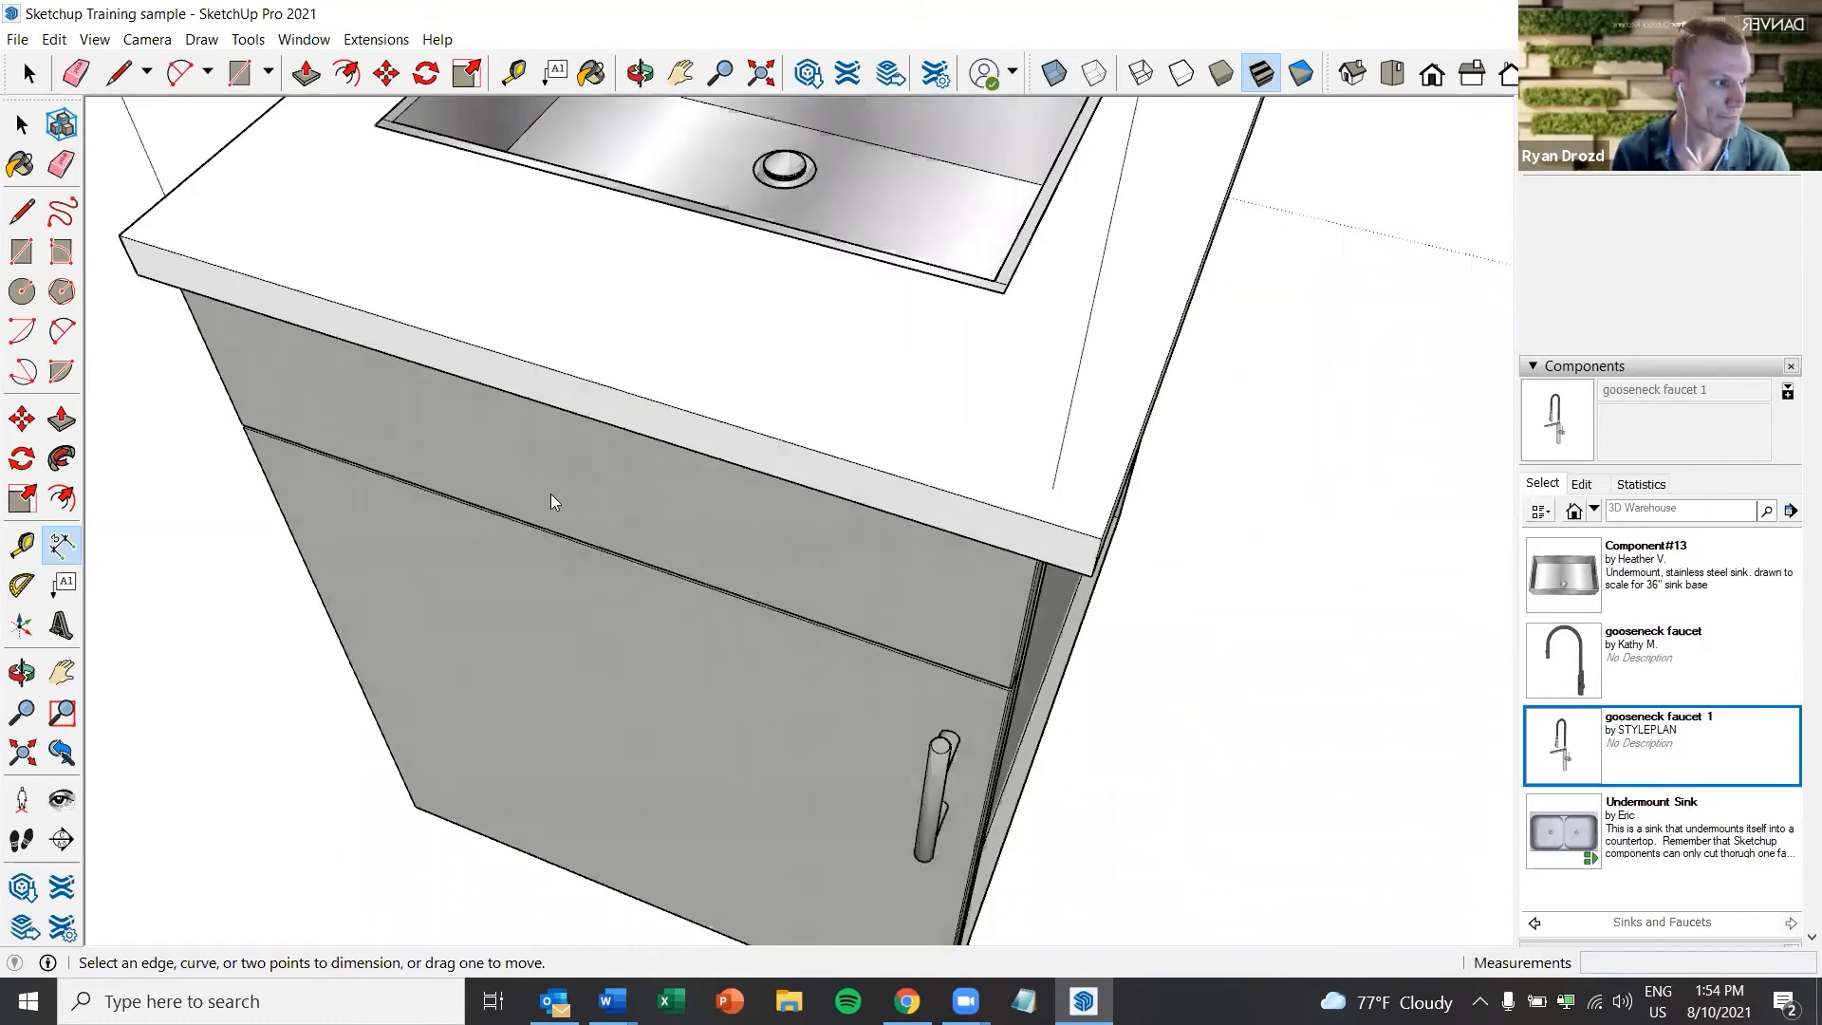
middle_drag(550, 494, 408, 266)
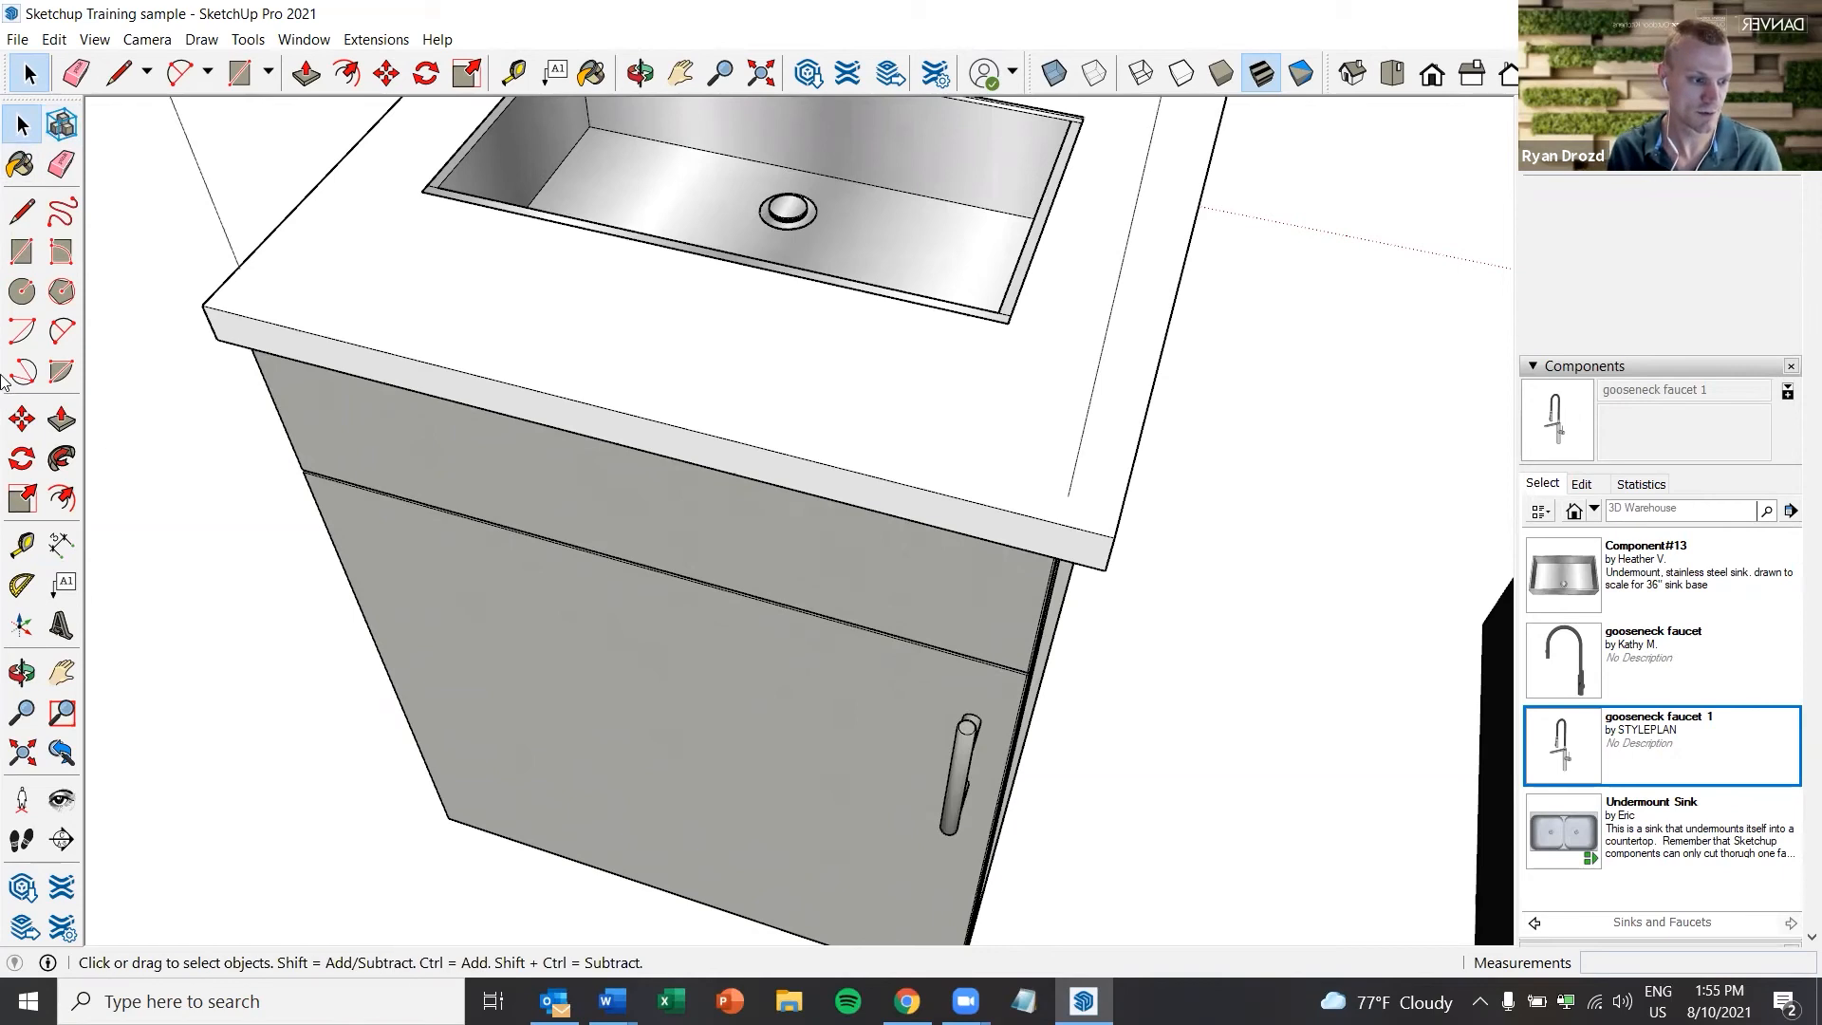
In the sink base cabinet's component options, choose the Key West door style and a cabinet width of 21"
click(708, 650)
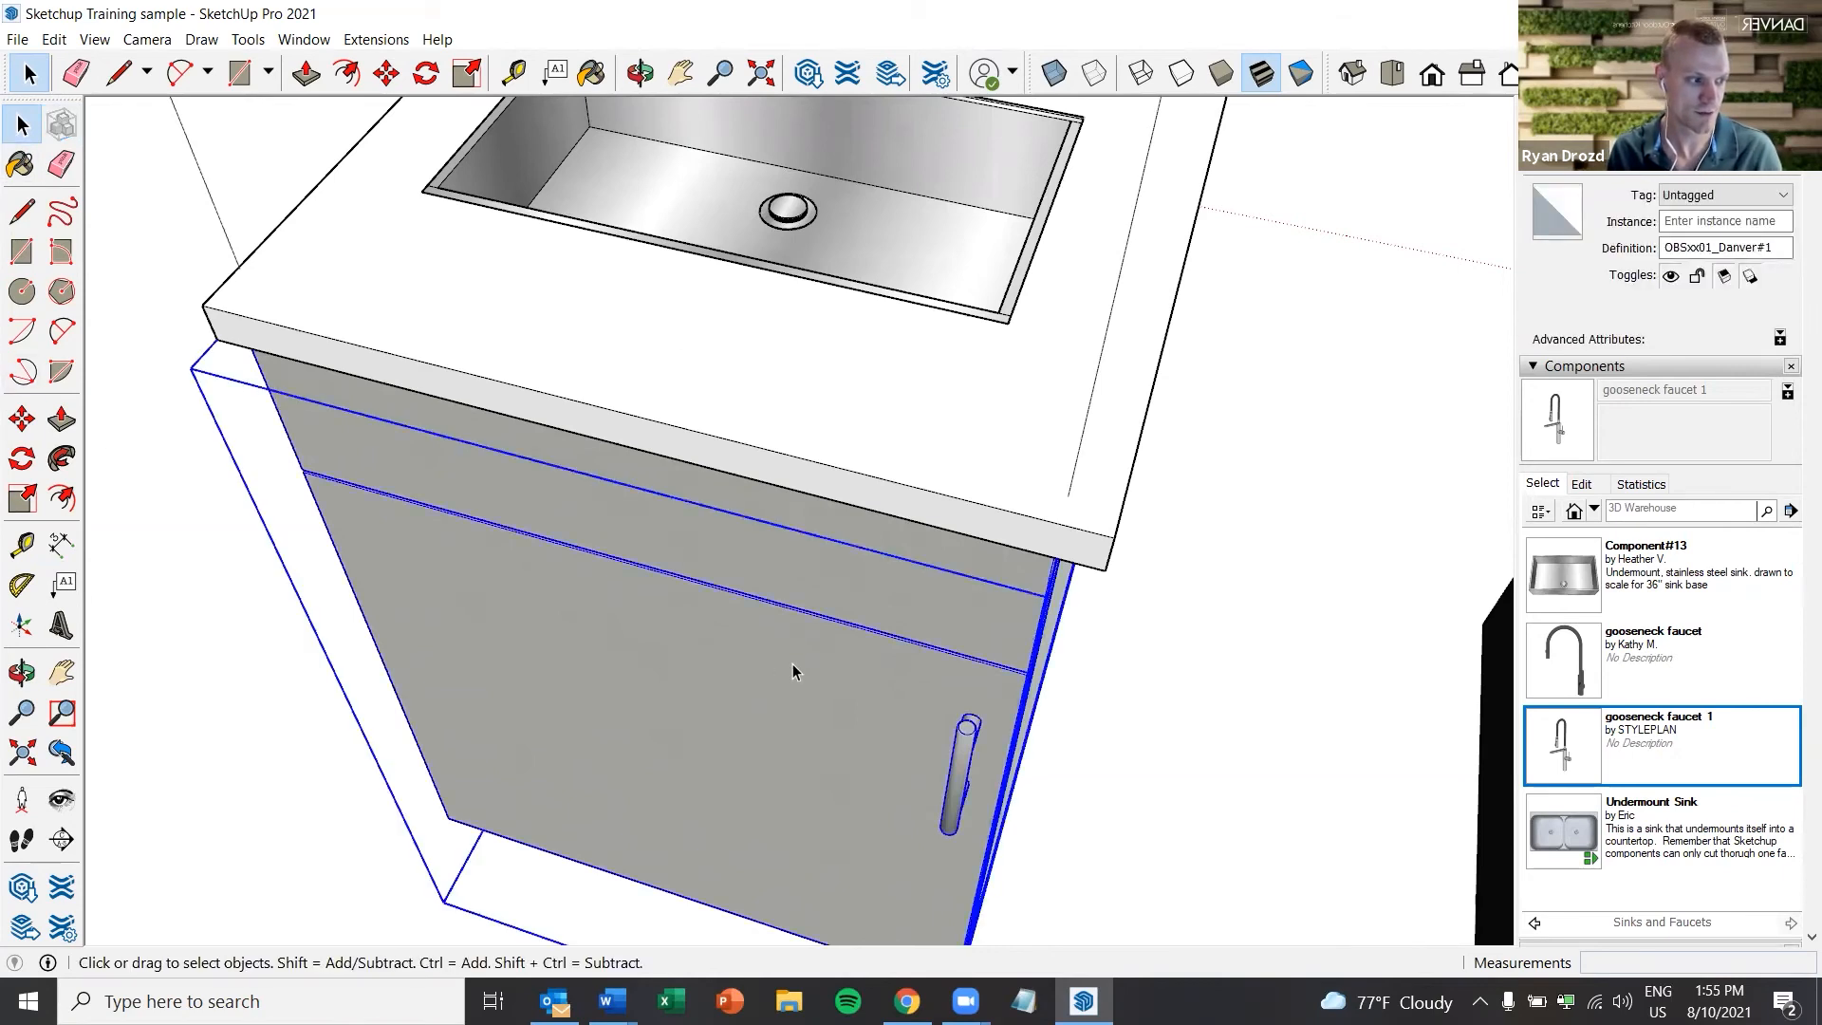
scroll(801, 668, down, 1)
scroll(804, 666, down, 3)
right_click(835, 789)
mouse_move(883, 785)
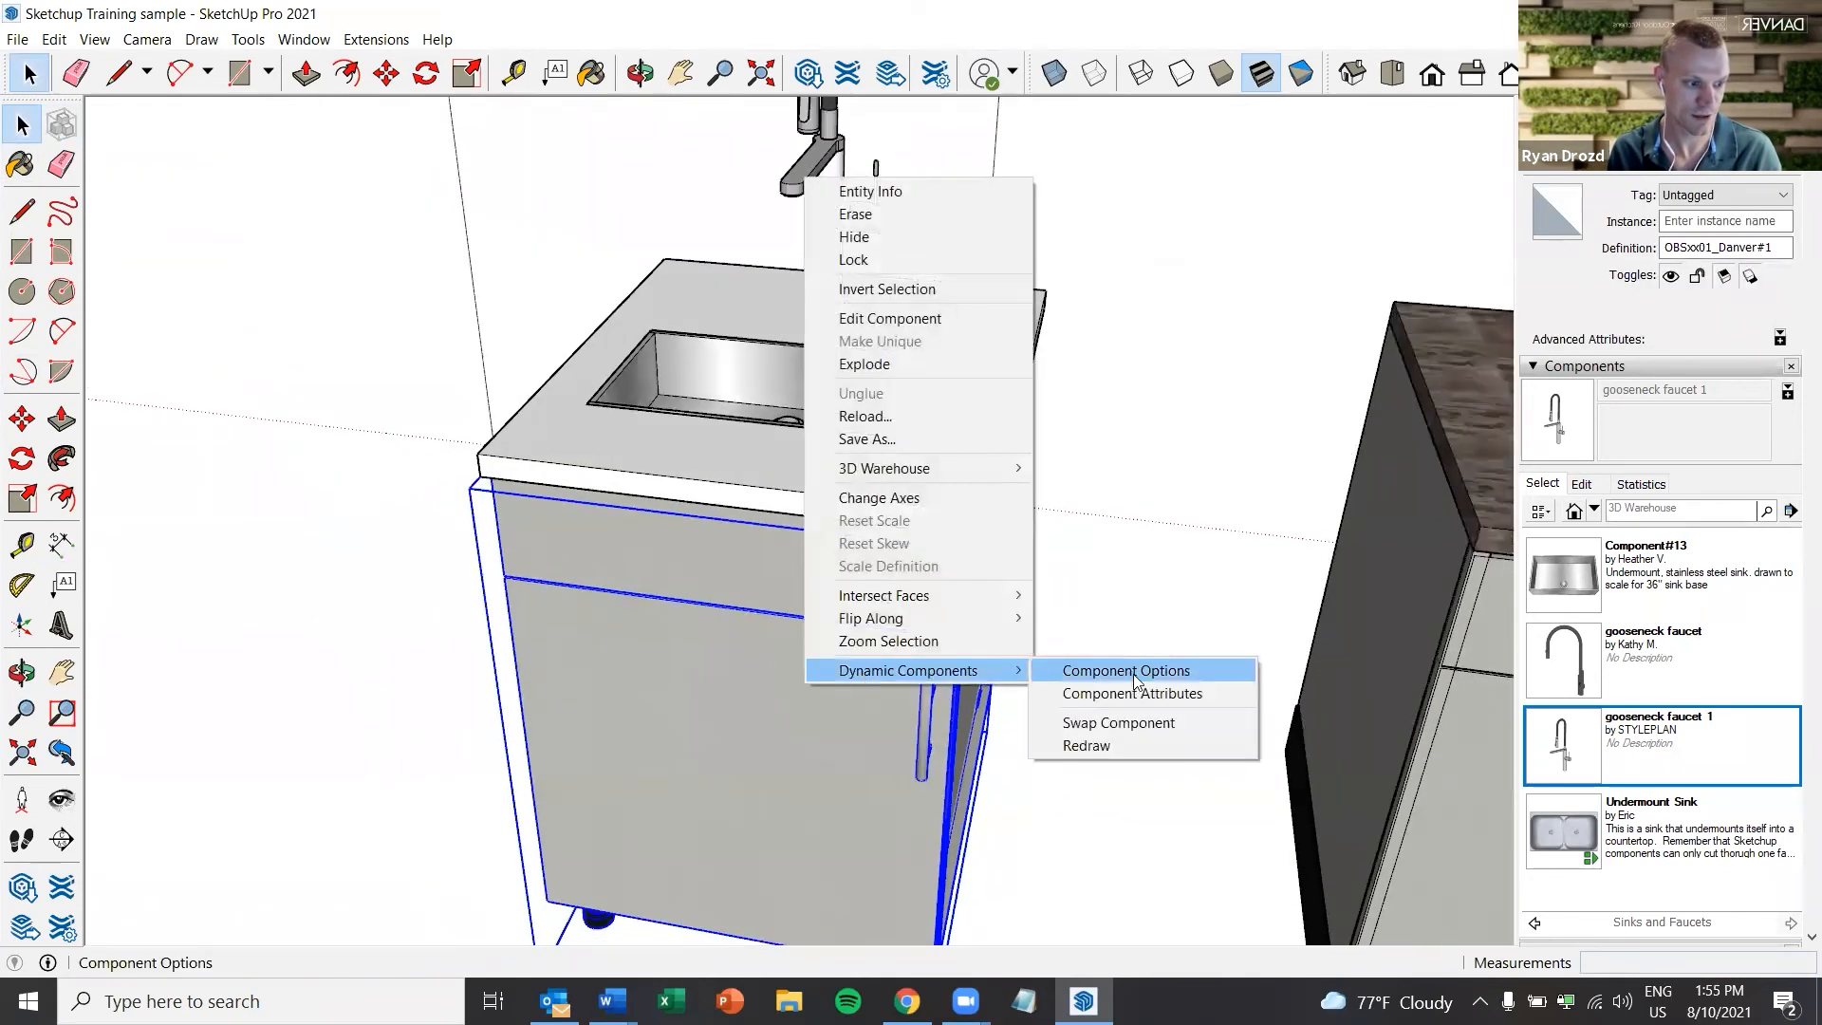
click(1129, 672)
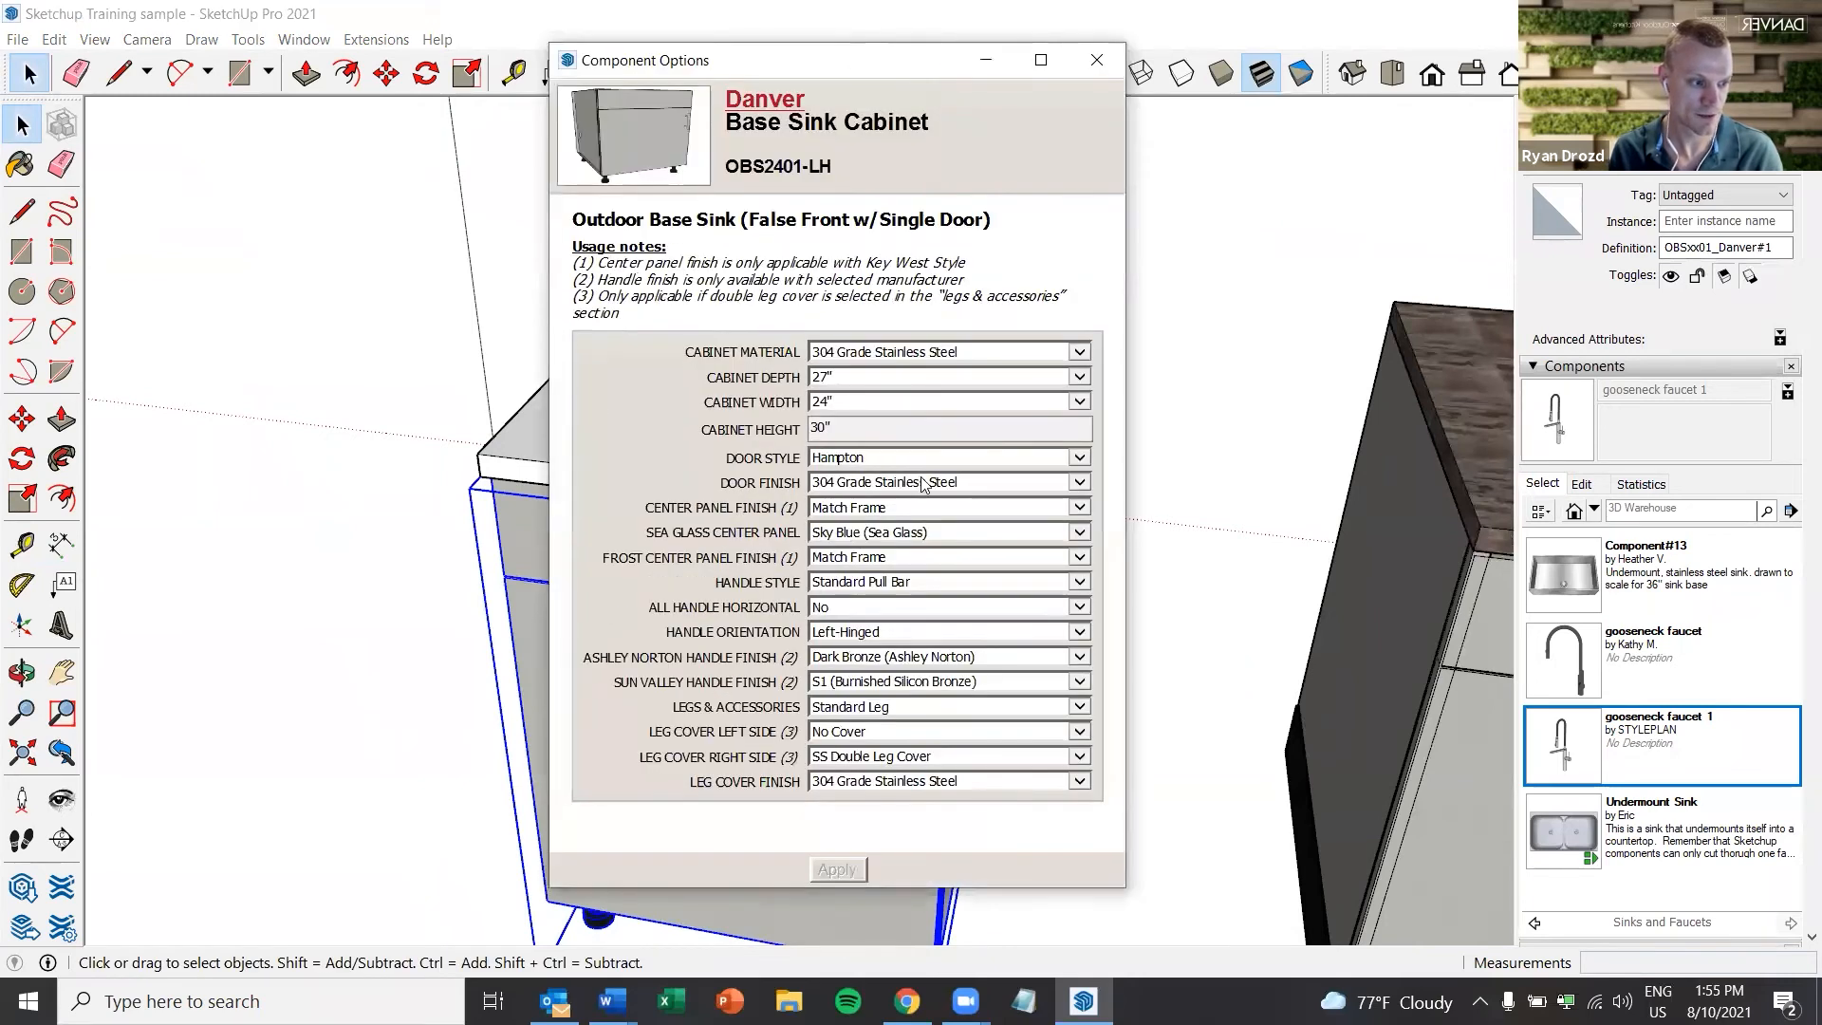
click(909, 463)
click(907, 490)
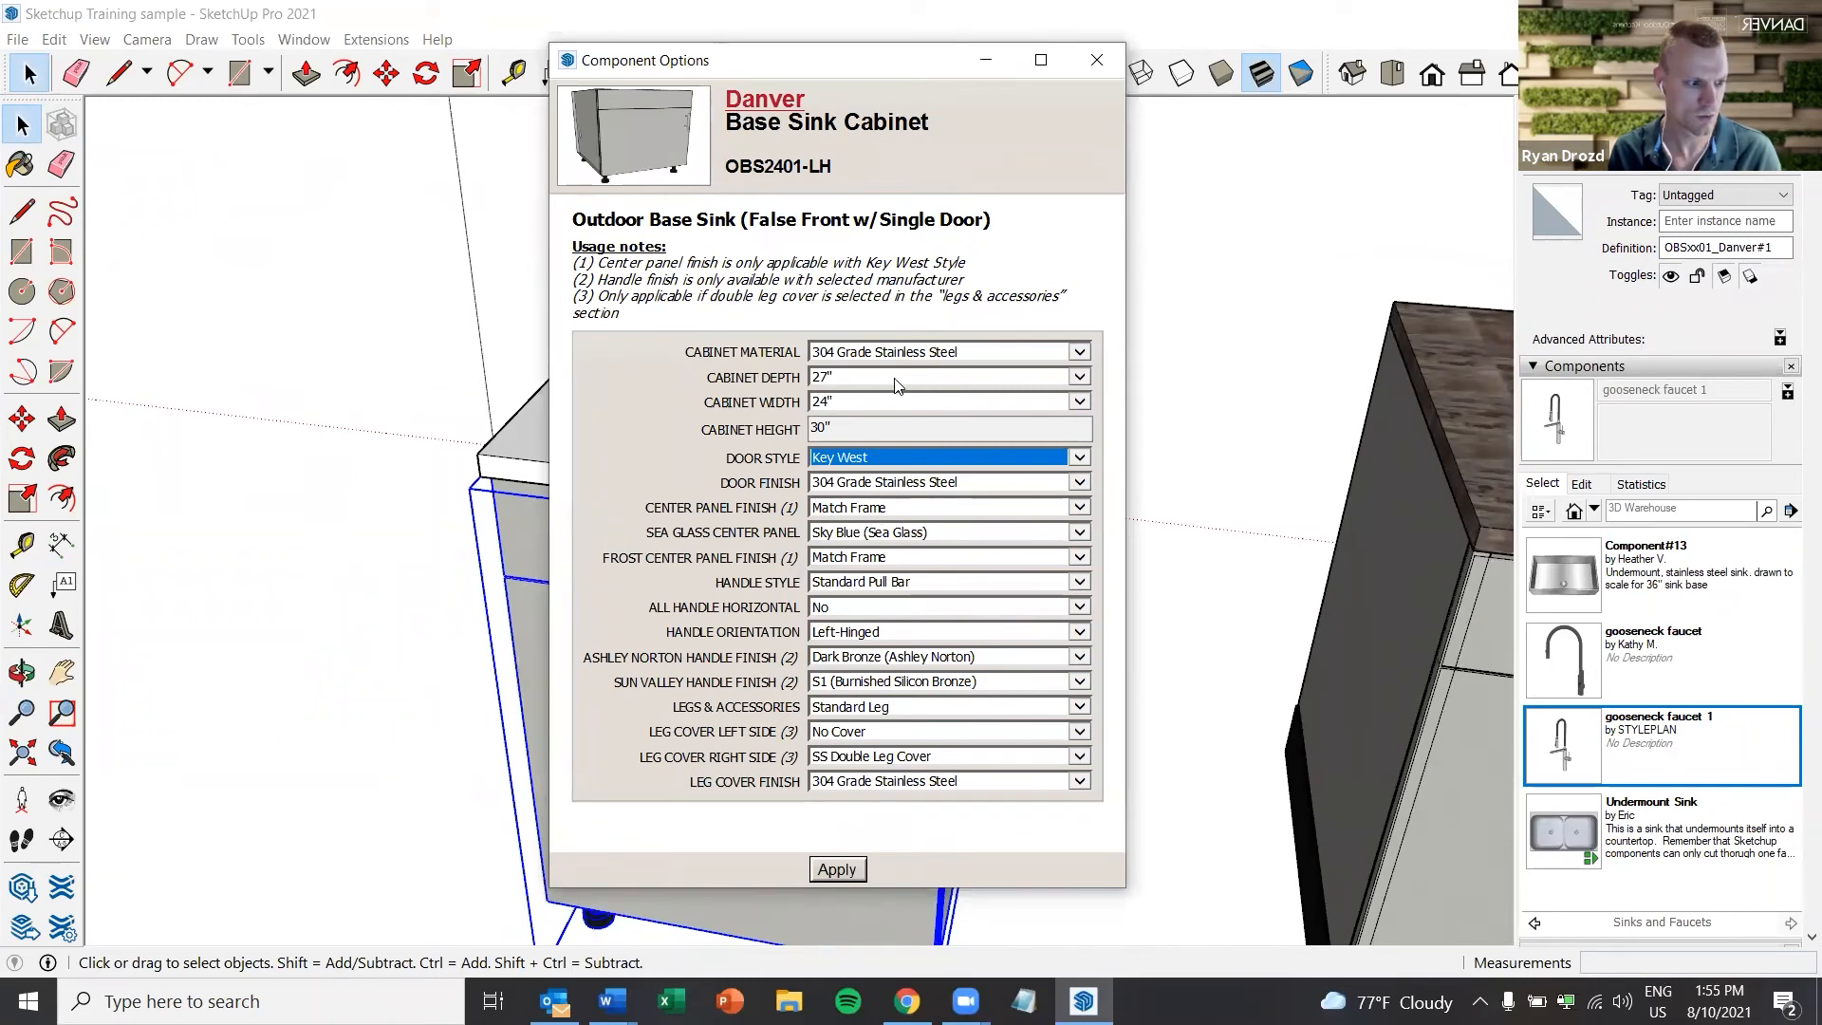
click(859, 403)
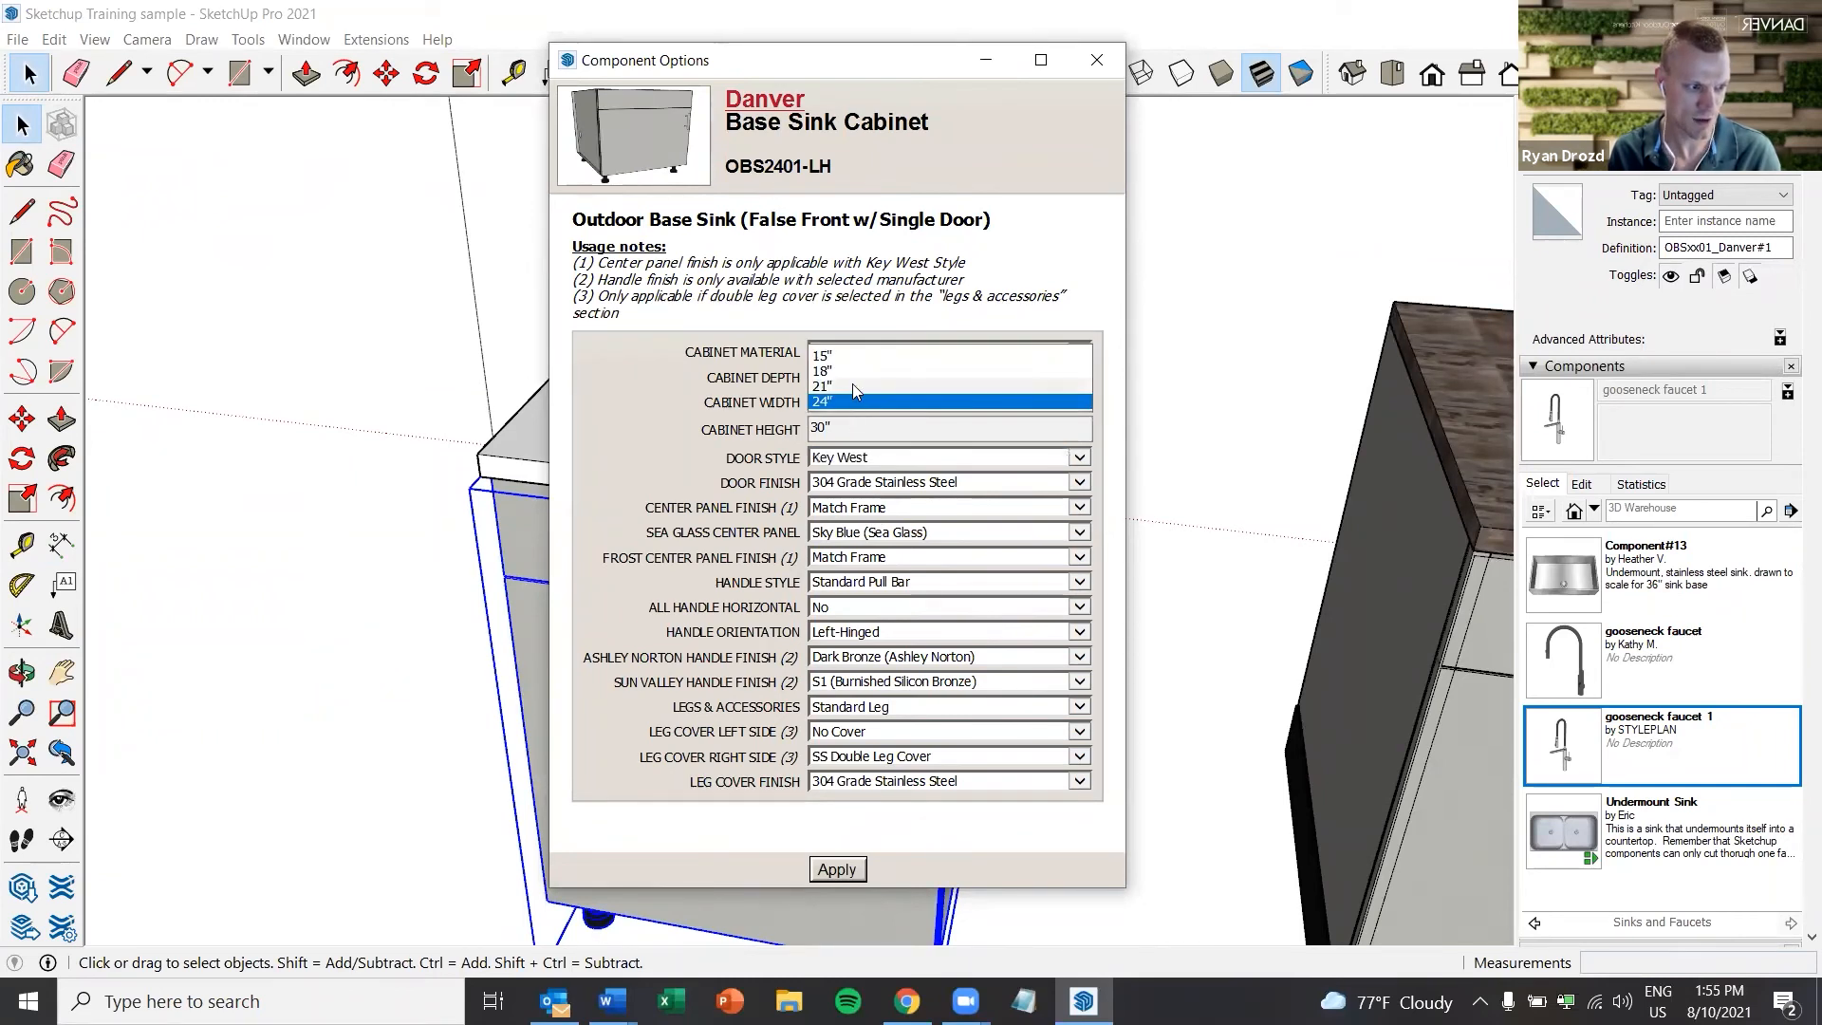
click(860, 386)
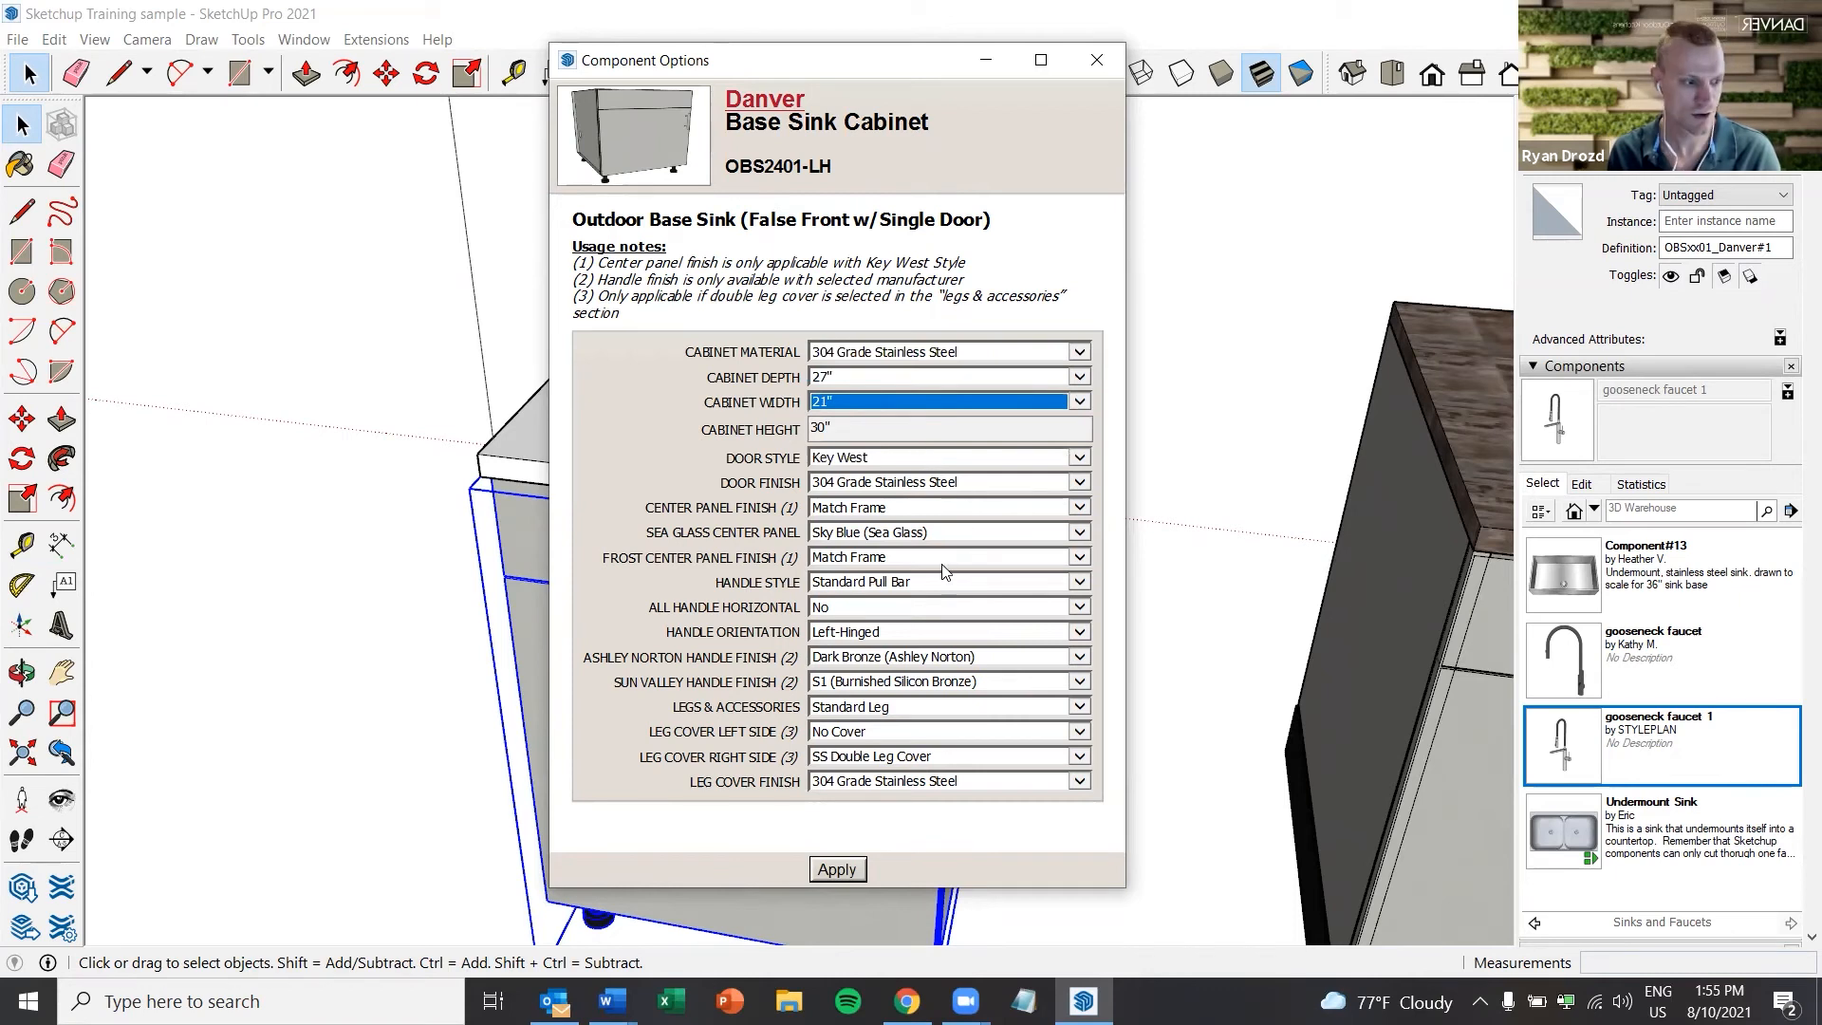
Choose the Nilium (Tecno Finish by Dekton) door finish for the sink cabinet, apply the options and close them
click(846, 484)
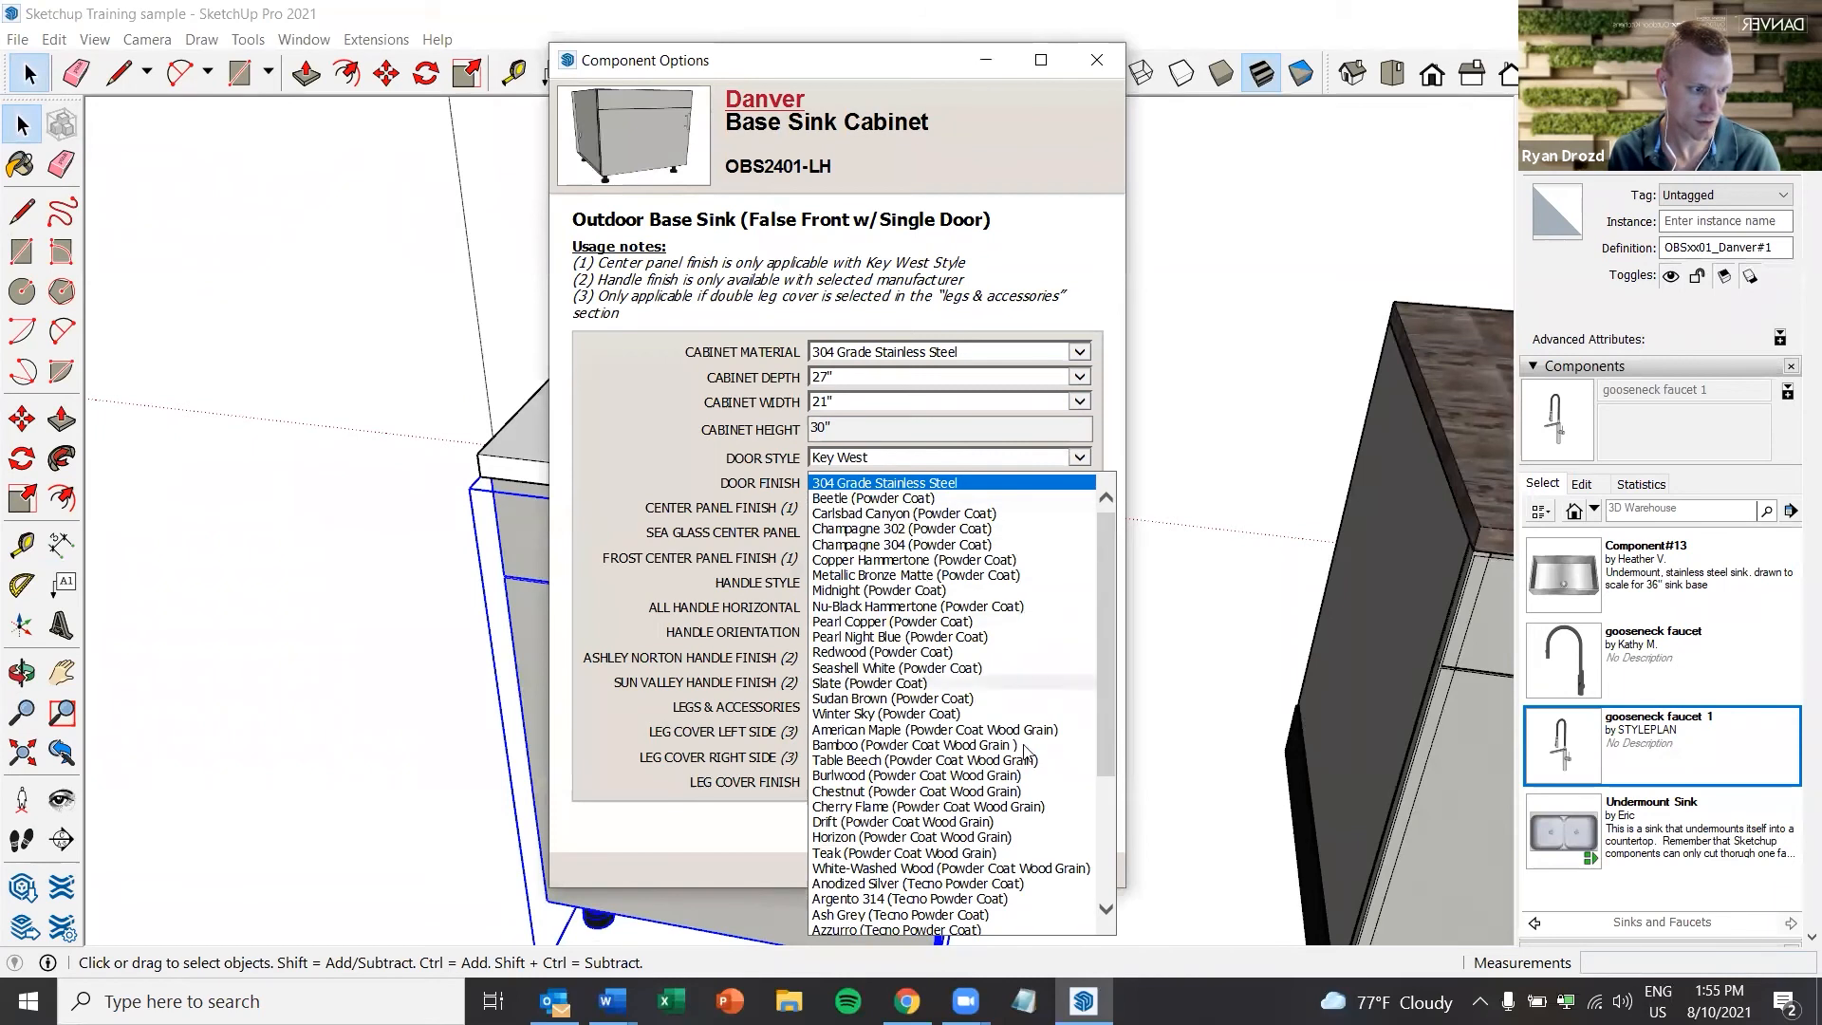
scroll(958, 778, down, 4)
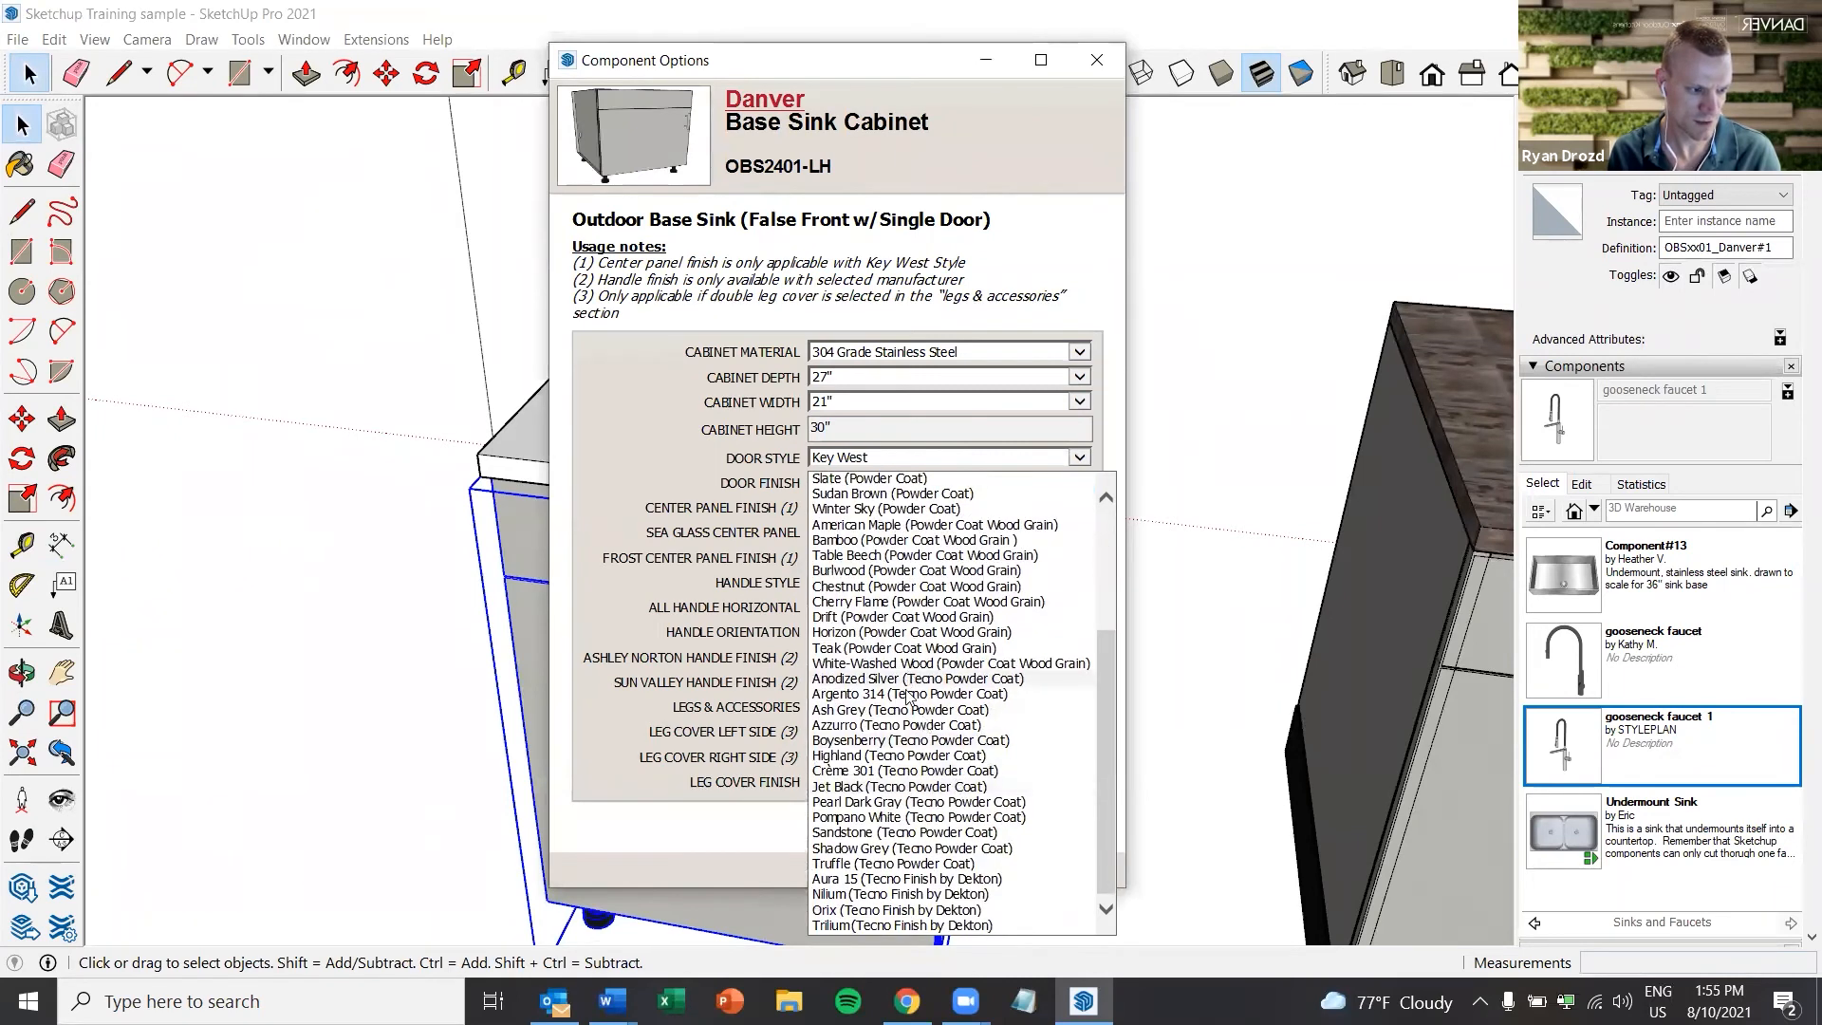
click(877, 894)
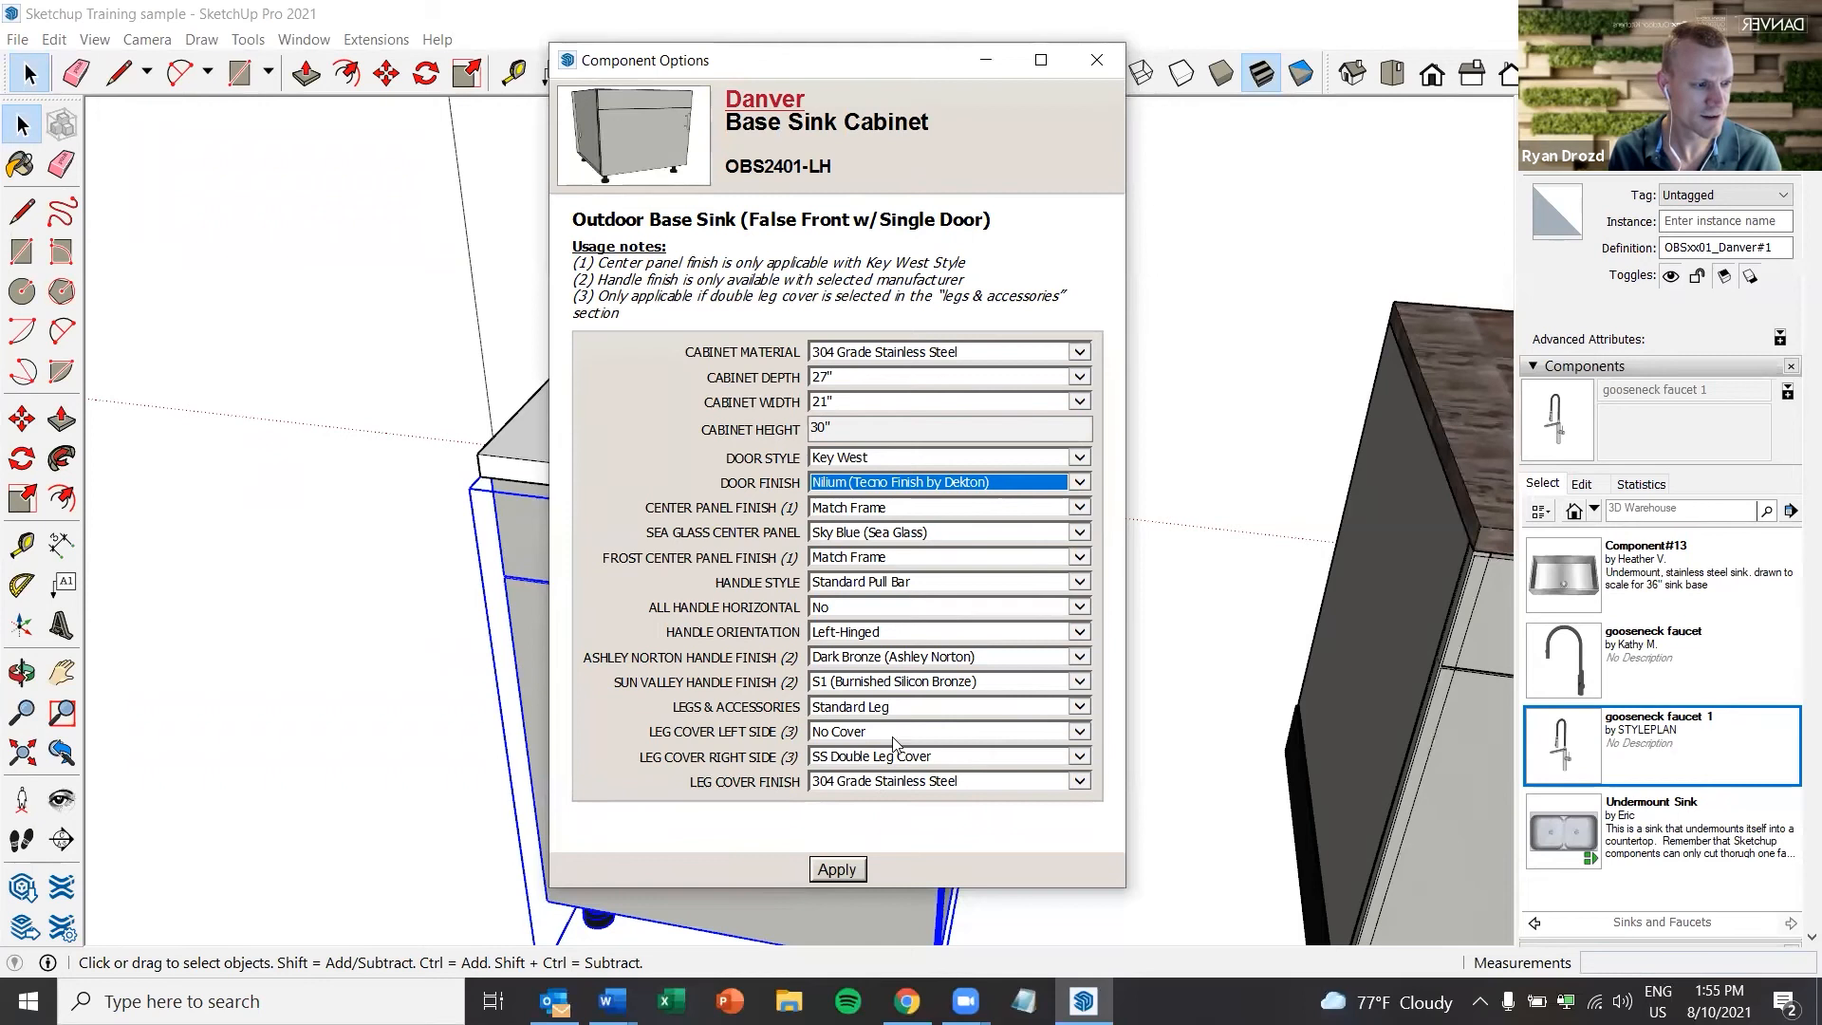
click(857, 871)
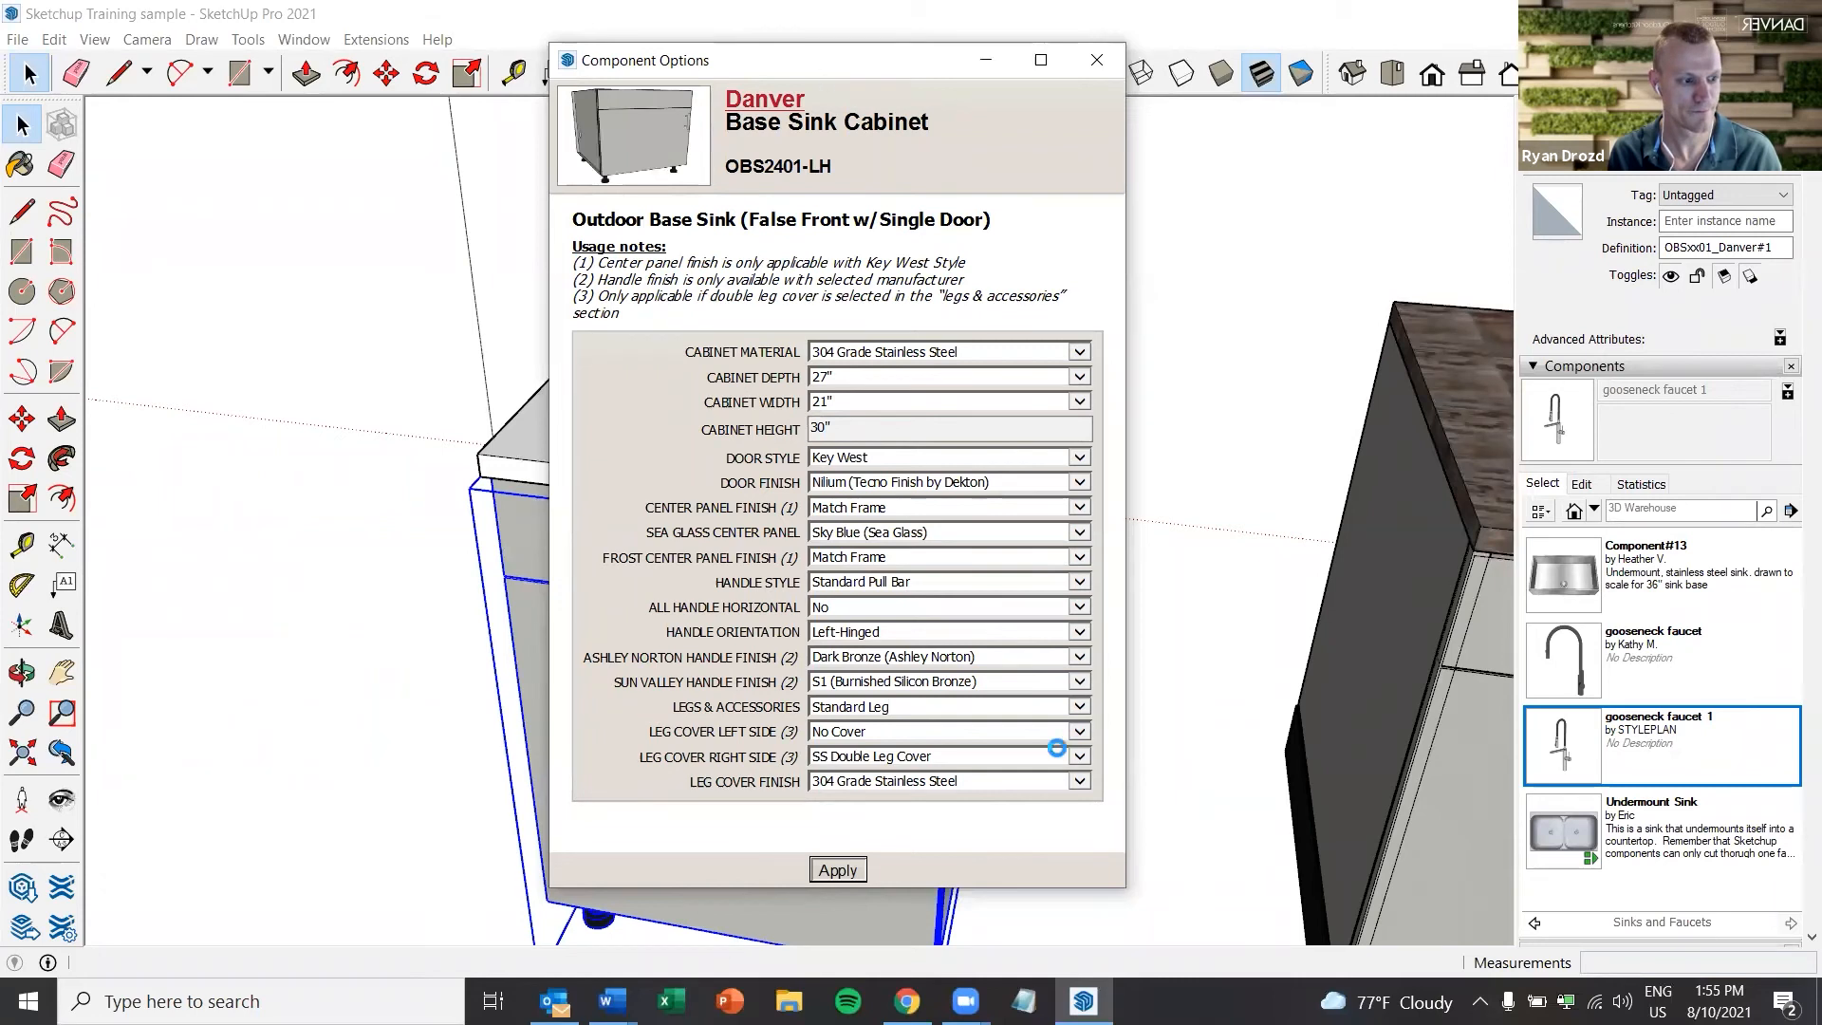
click(1096, 60)
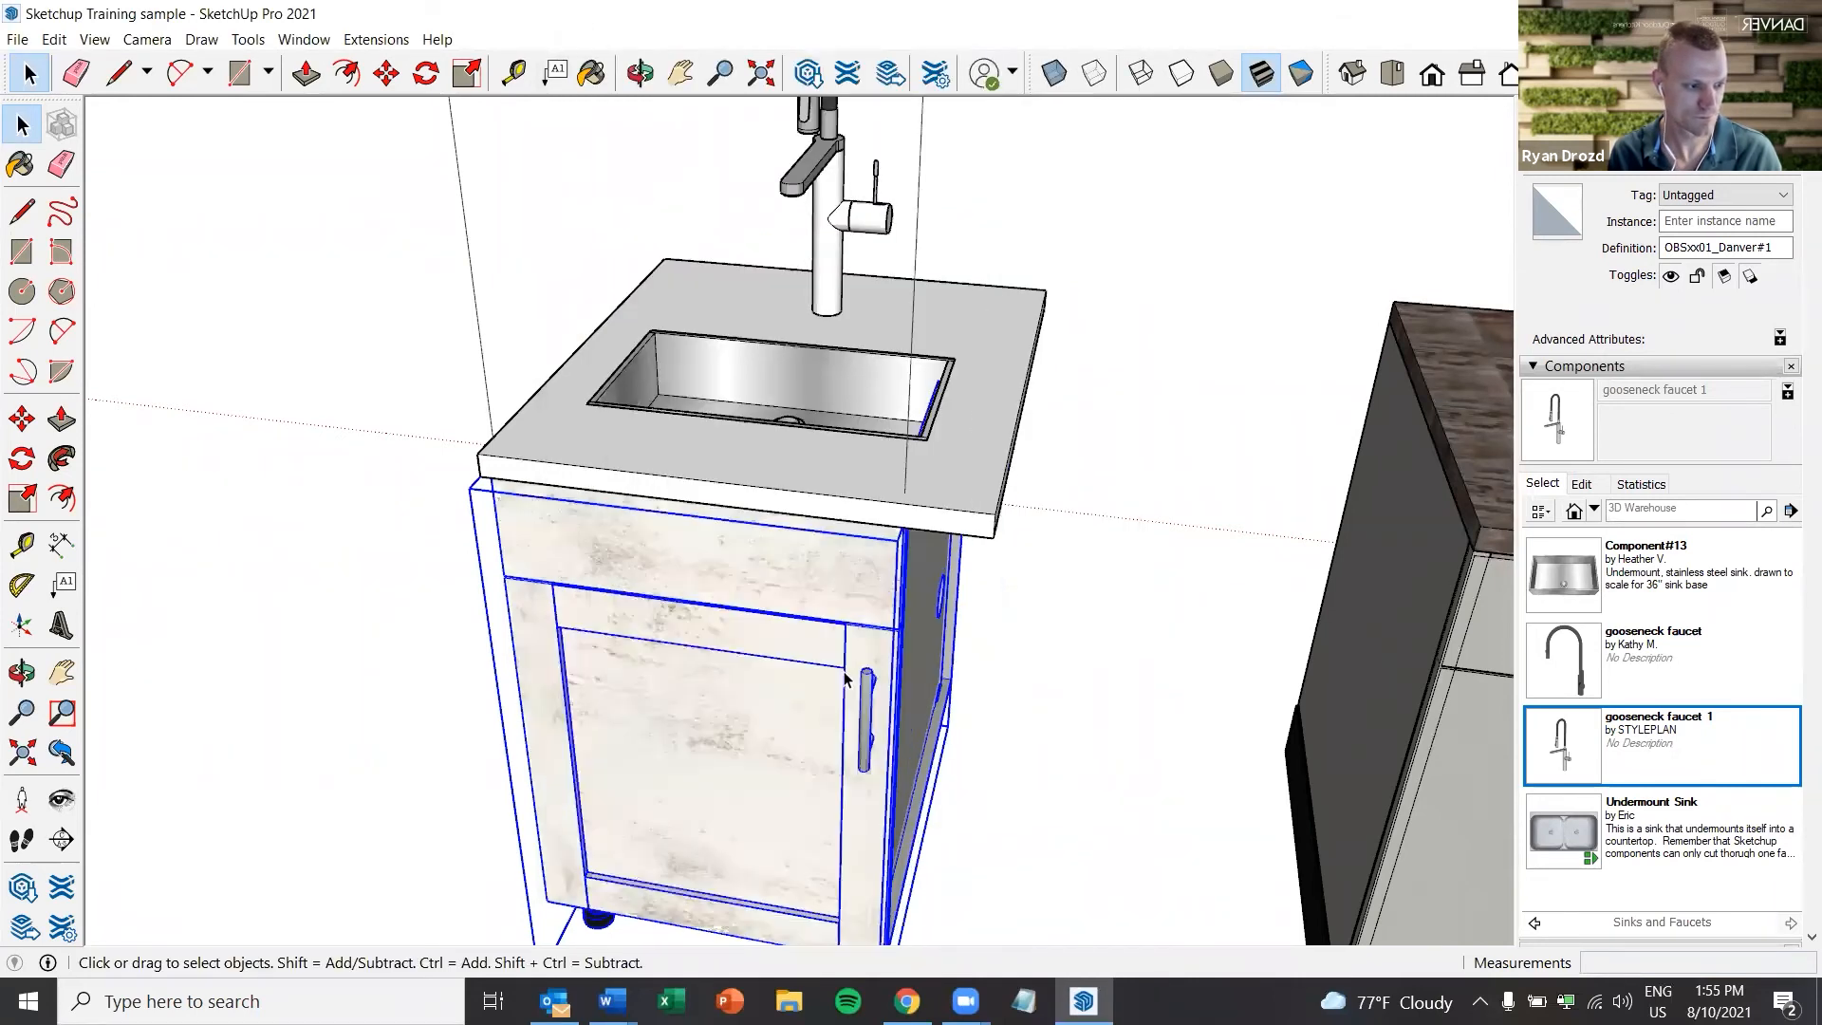
middle_drag(769, 675, 762, 750)
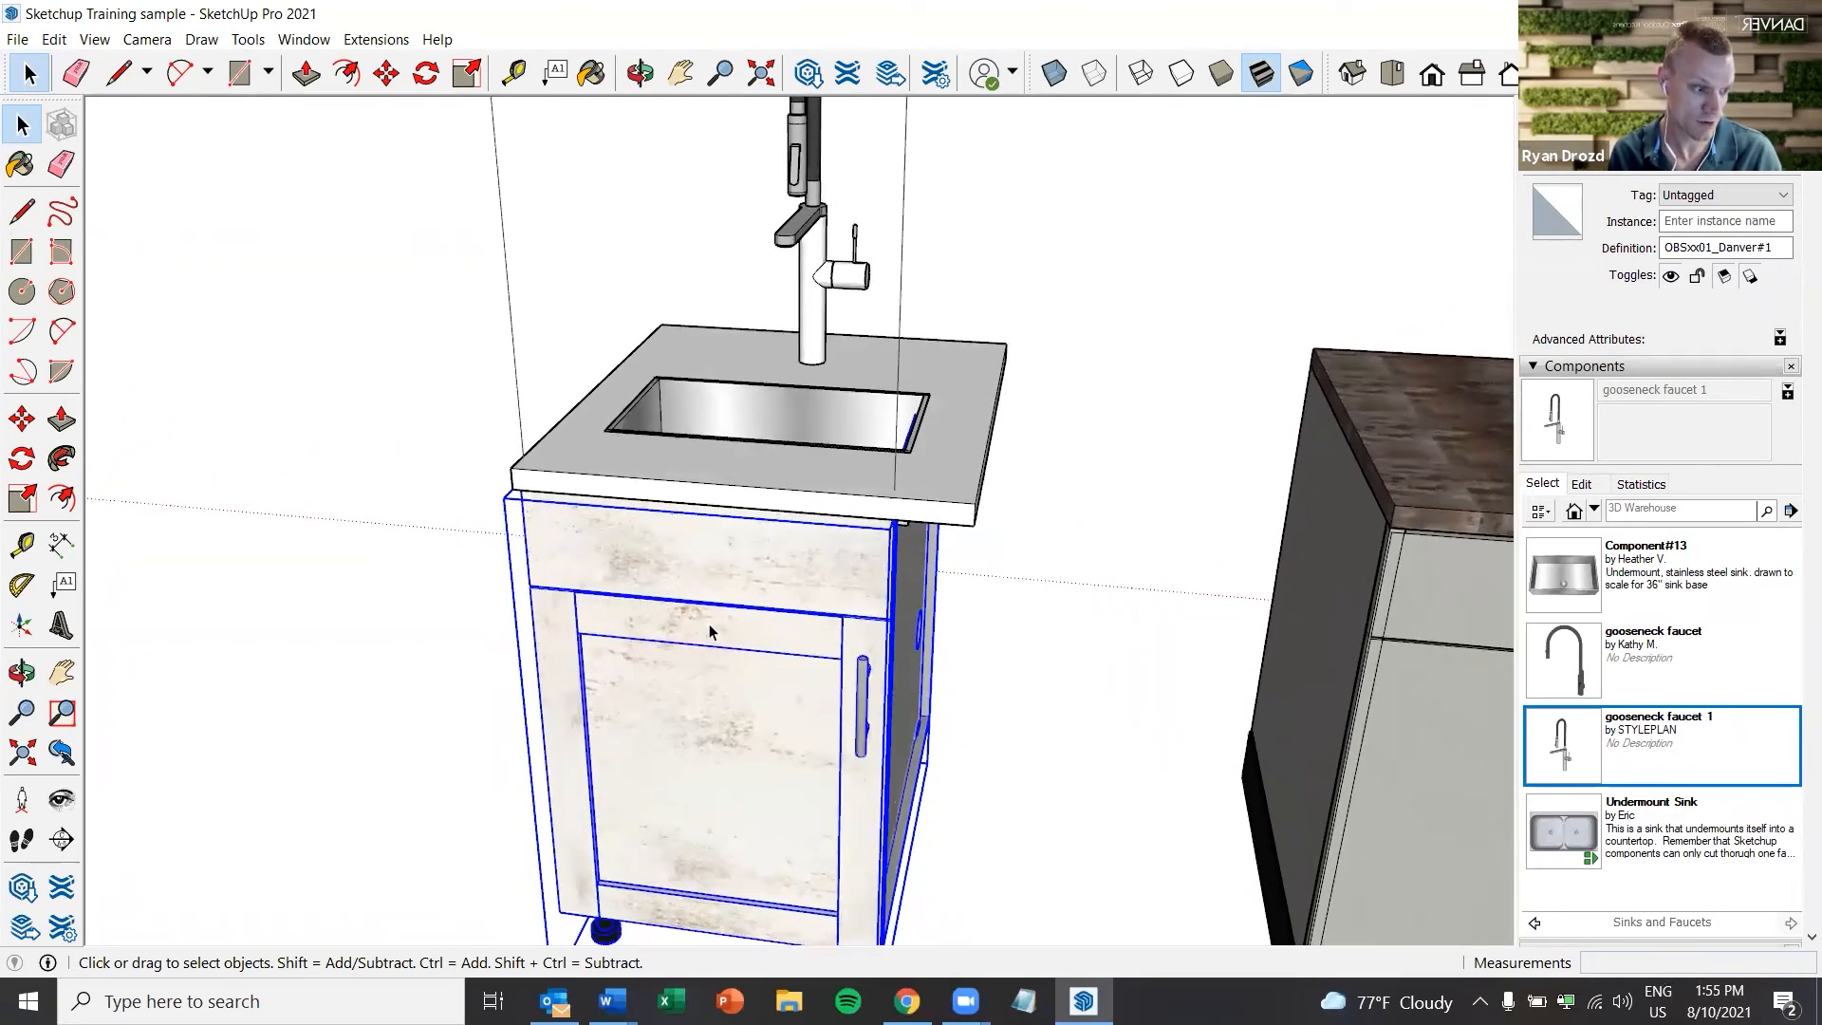
middle_drag(679, 655, 814, 710)
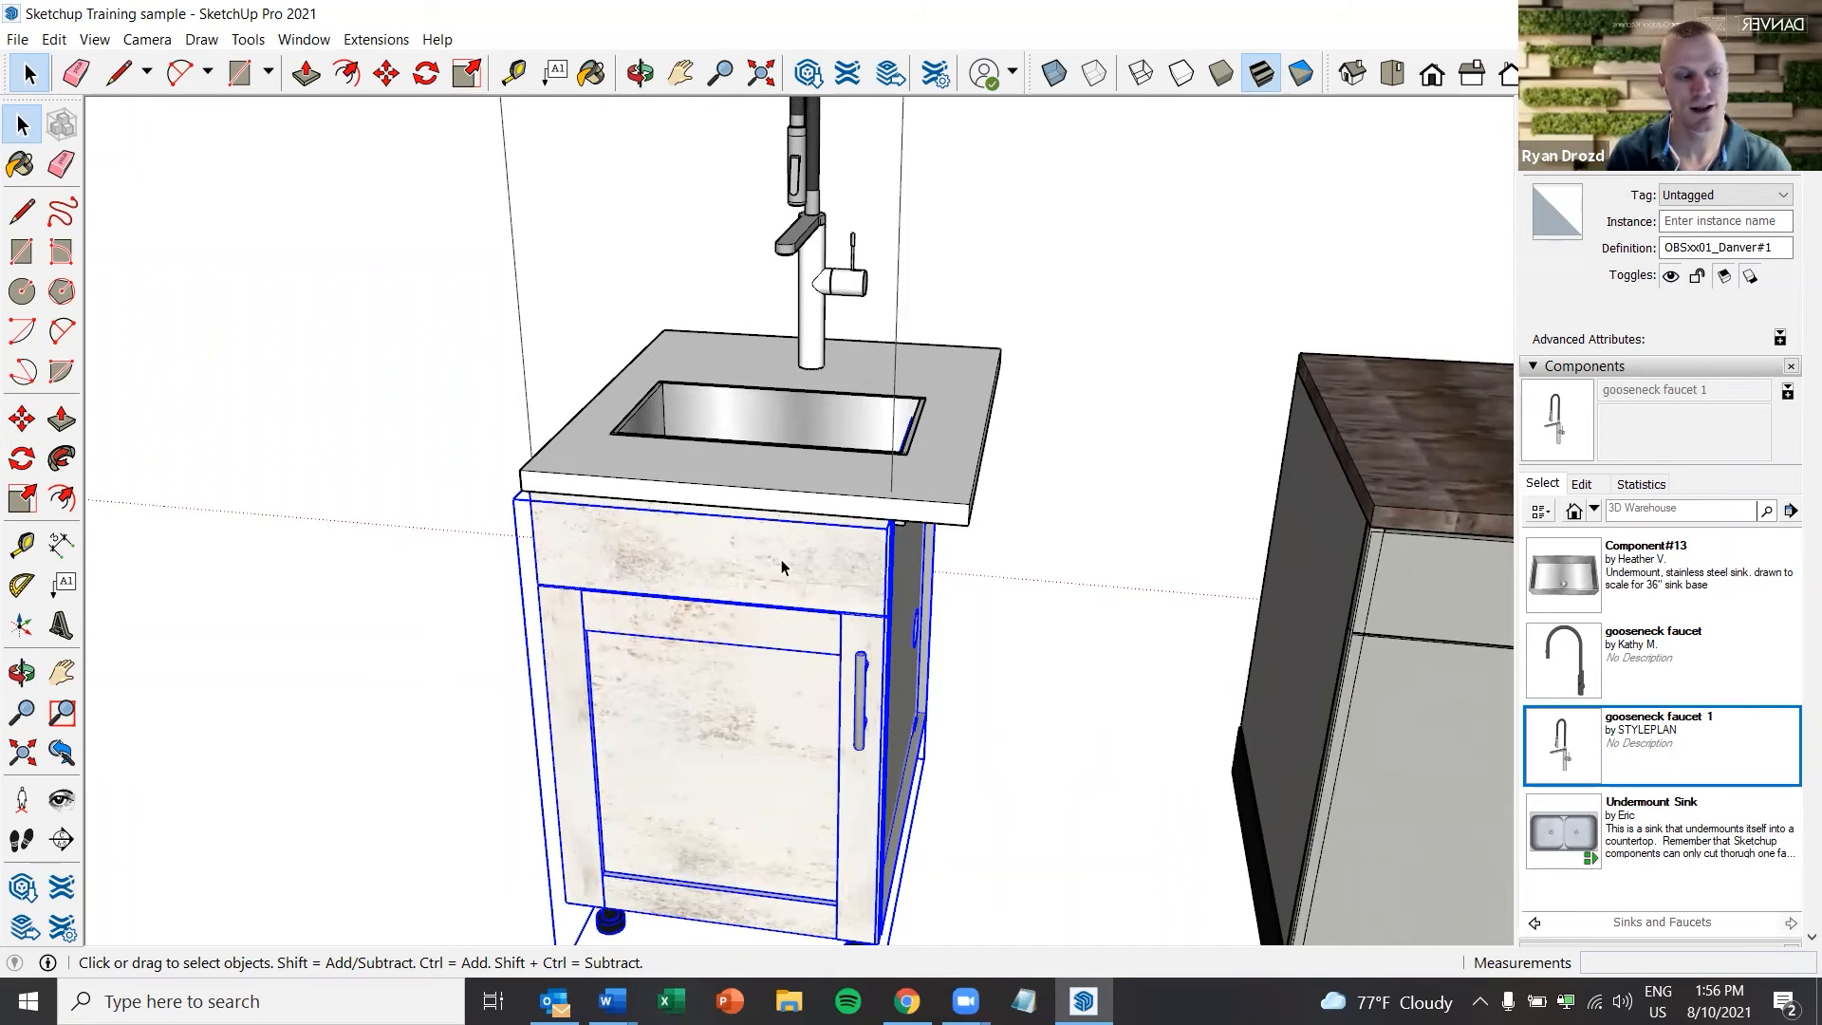
scroll(1097, 711, down, 1)
scroll(1097, 712, down, 5)
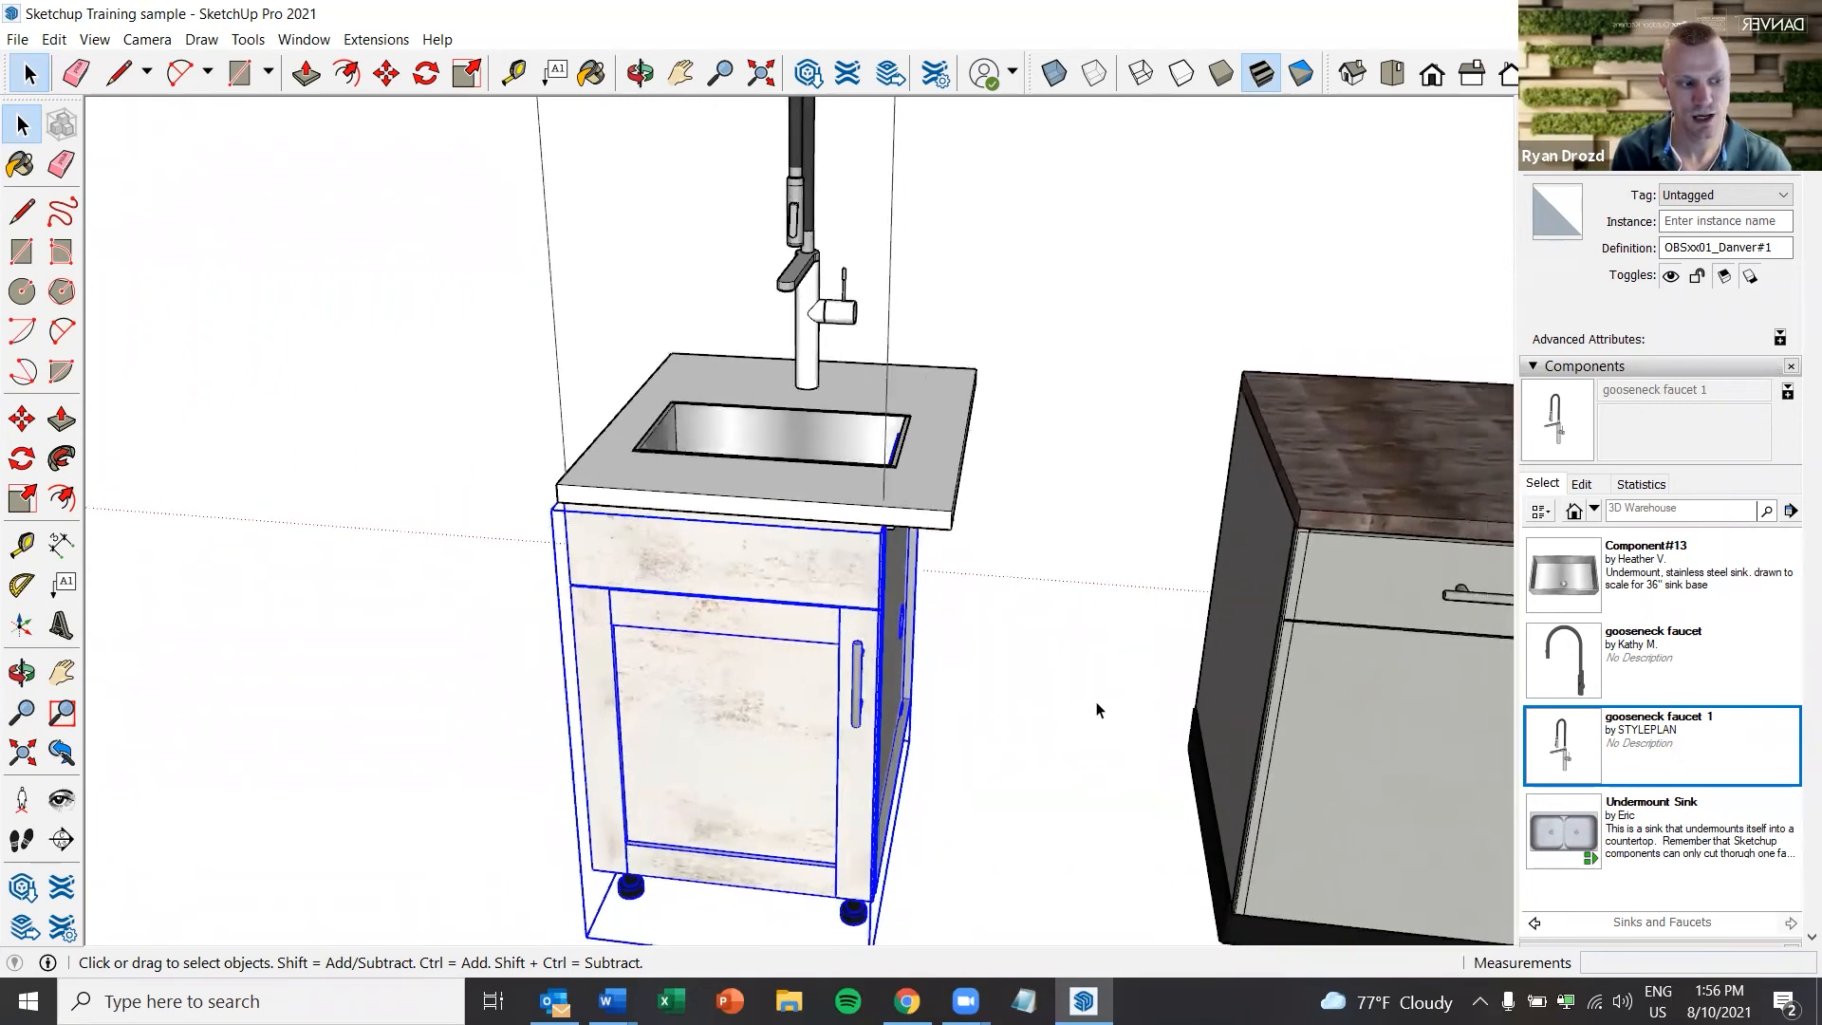
scroll(1053, 711, up, 3)
mouse_move(1055, 710)
middle_down()
mouse_move(1061, 529)
mouse_move(1172, 498)
middle_up()
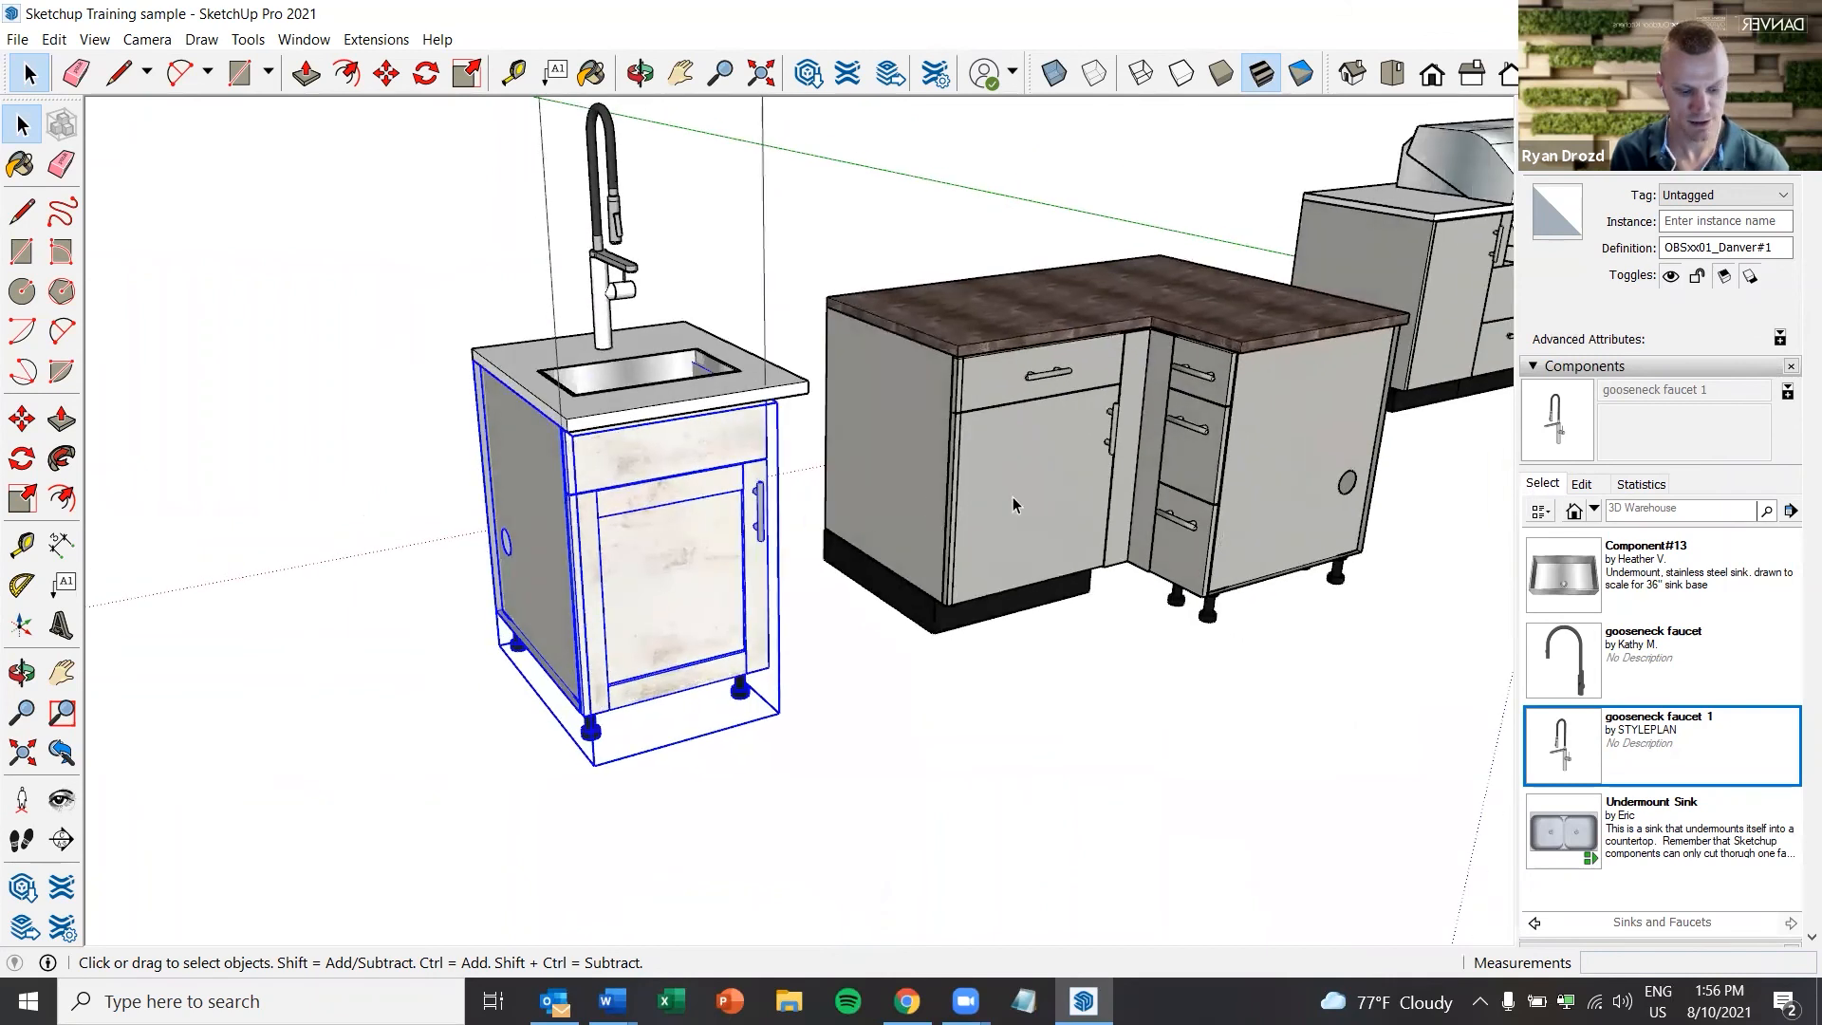
ctrl+click(1053, 493)
ctrl+click(1142, 467)
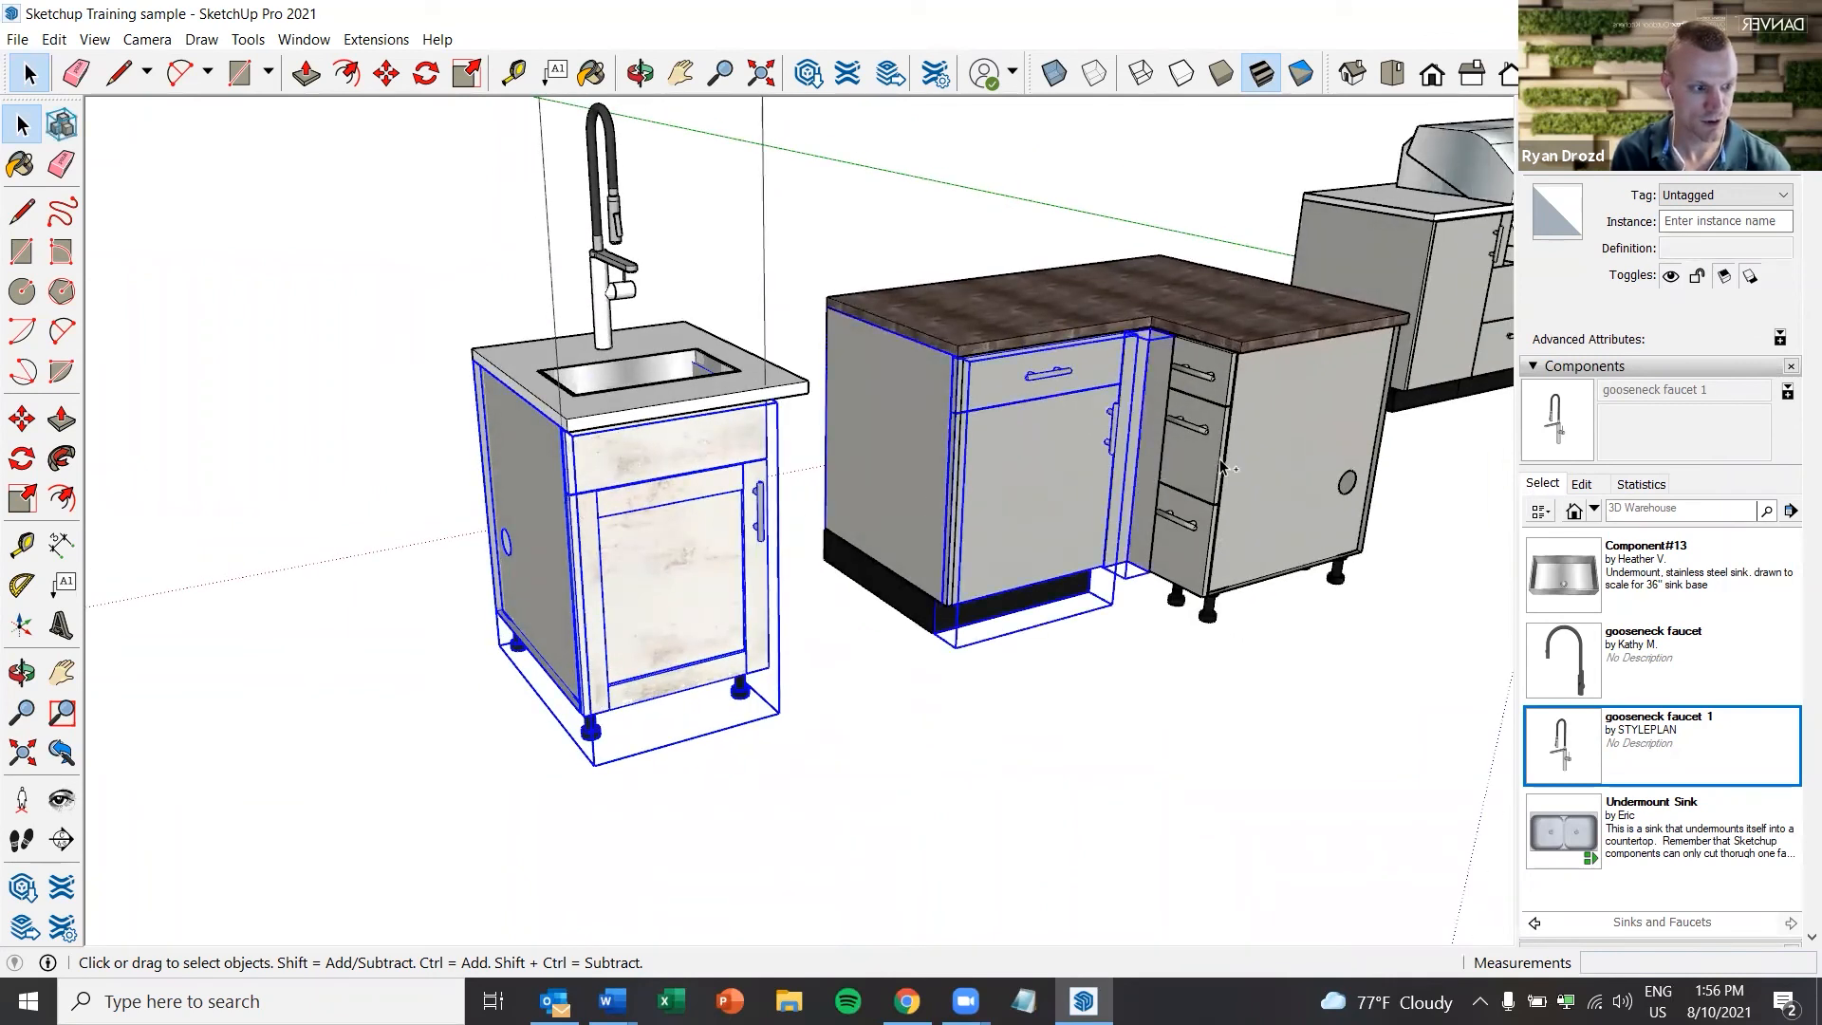
ctrl+click(1198, 474)
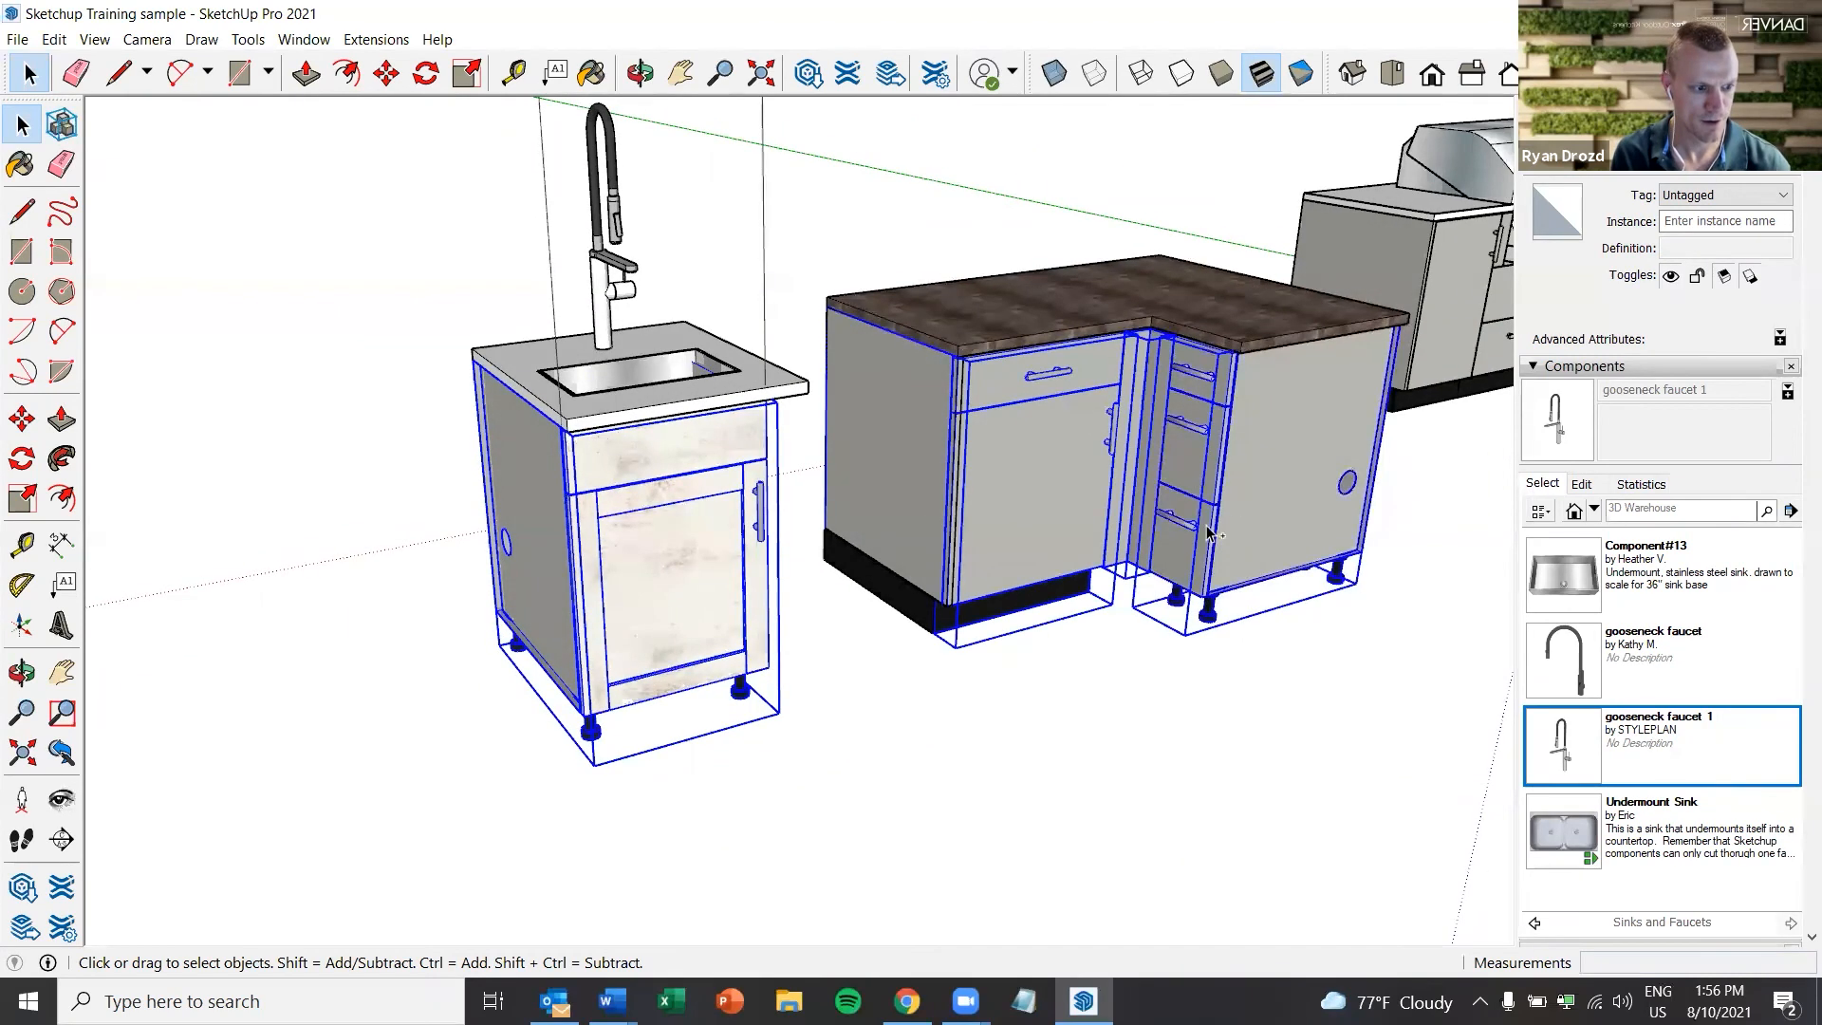
click(930, 648)
Review the shared cabinet material choices for the sink cabinet, one-drawer base cabinet, corner filler and three-drawer cabinet selected together
click(675, 515)
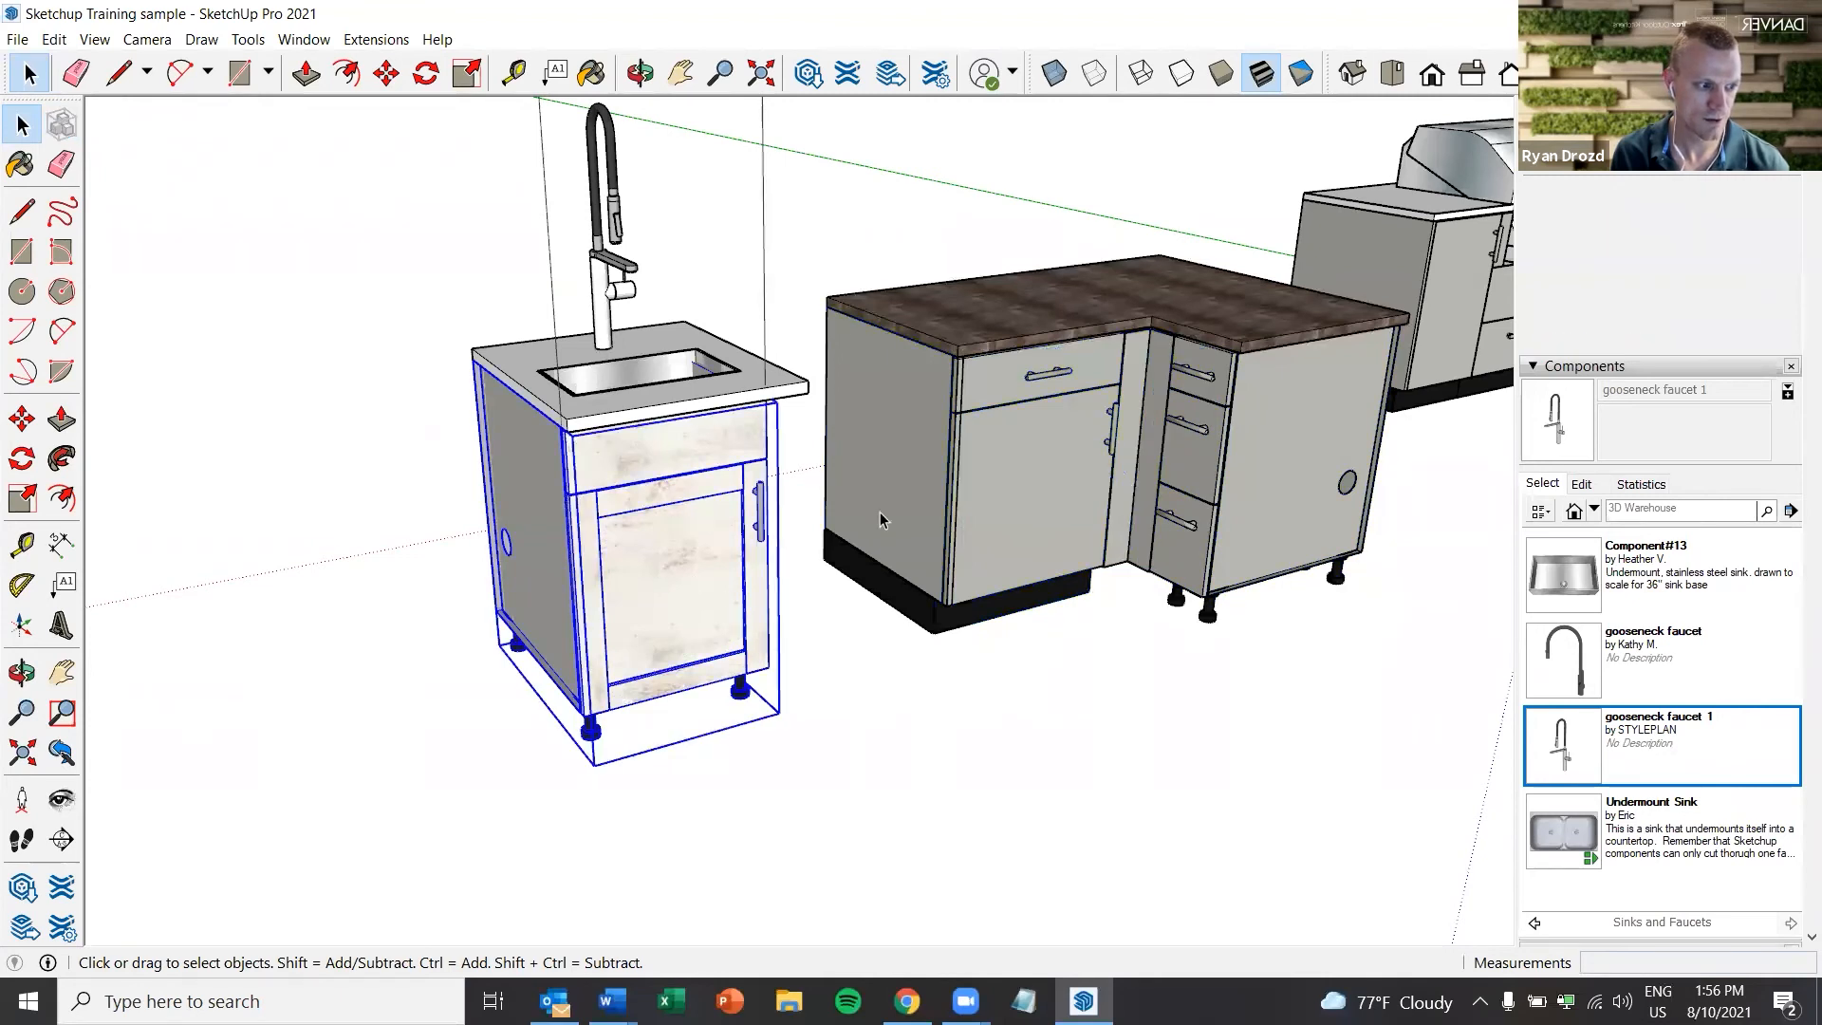
ctrl+click(974, 474)
ctrl+click(1148, 452)
ctrl+click(1216, 470)
right_click(1217, 489)
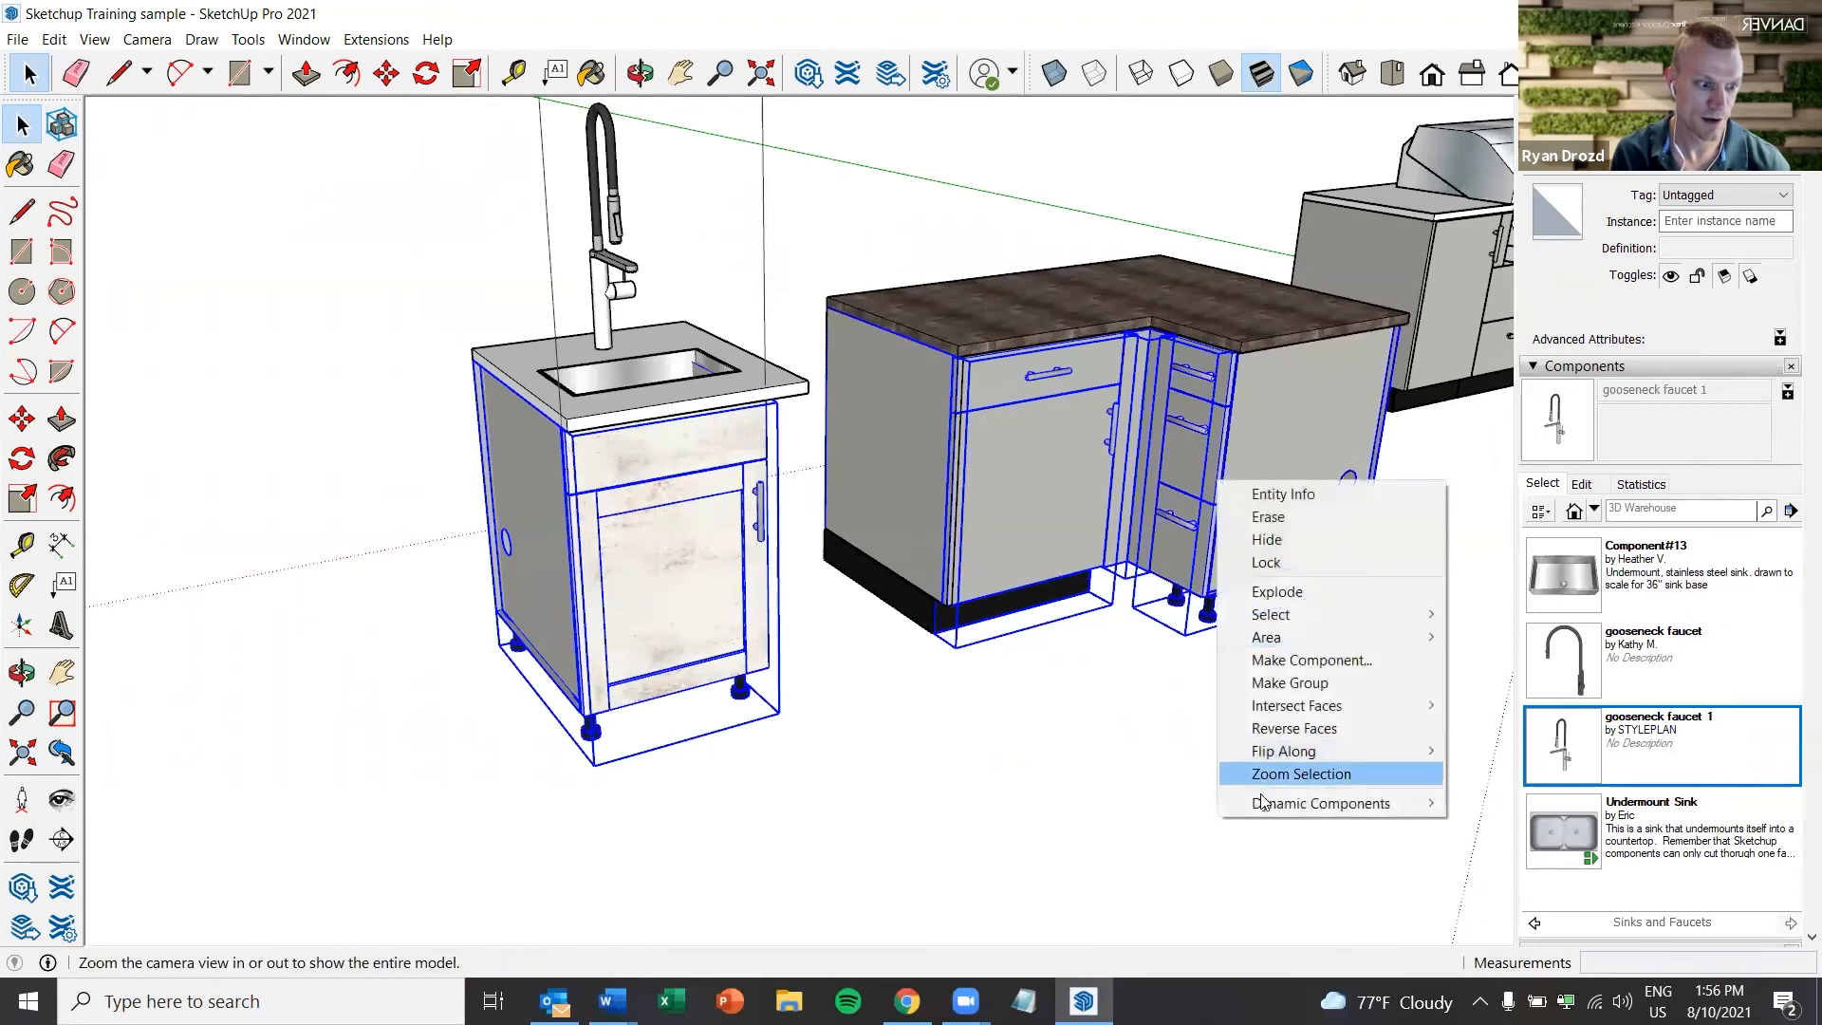
mouse_move(1366, 802)
click(1515, 804)
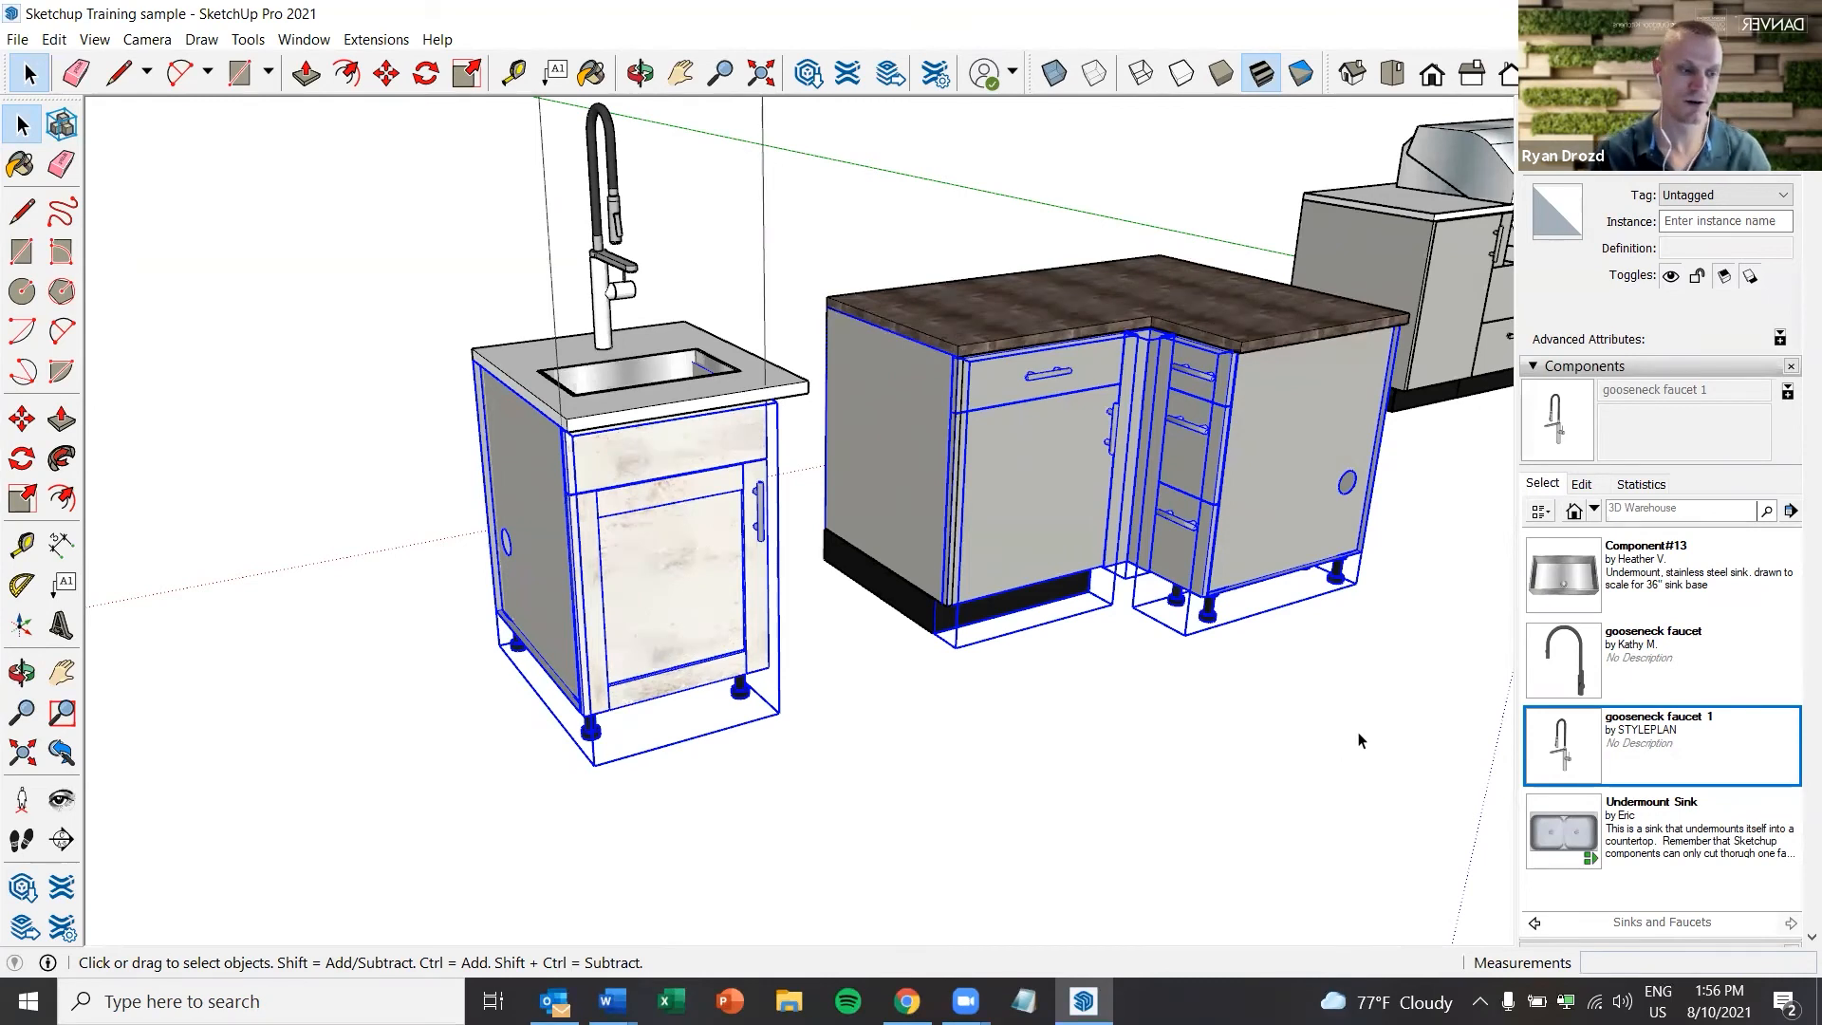
right_click(1137, 476)
mouse_move(1122, 776)
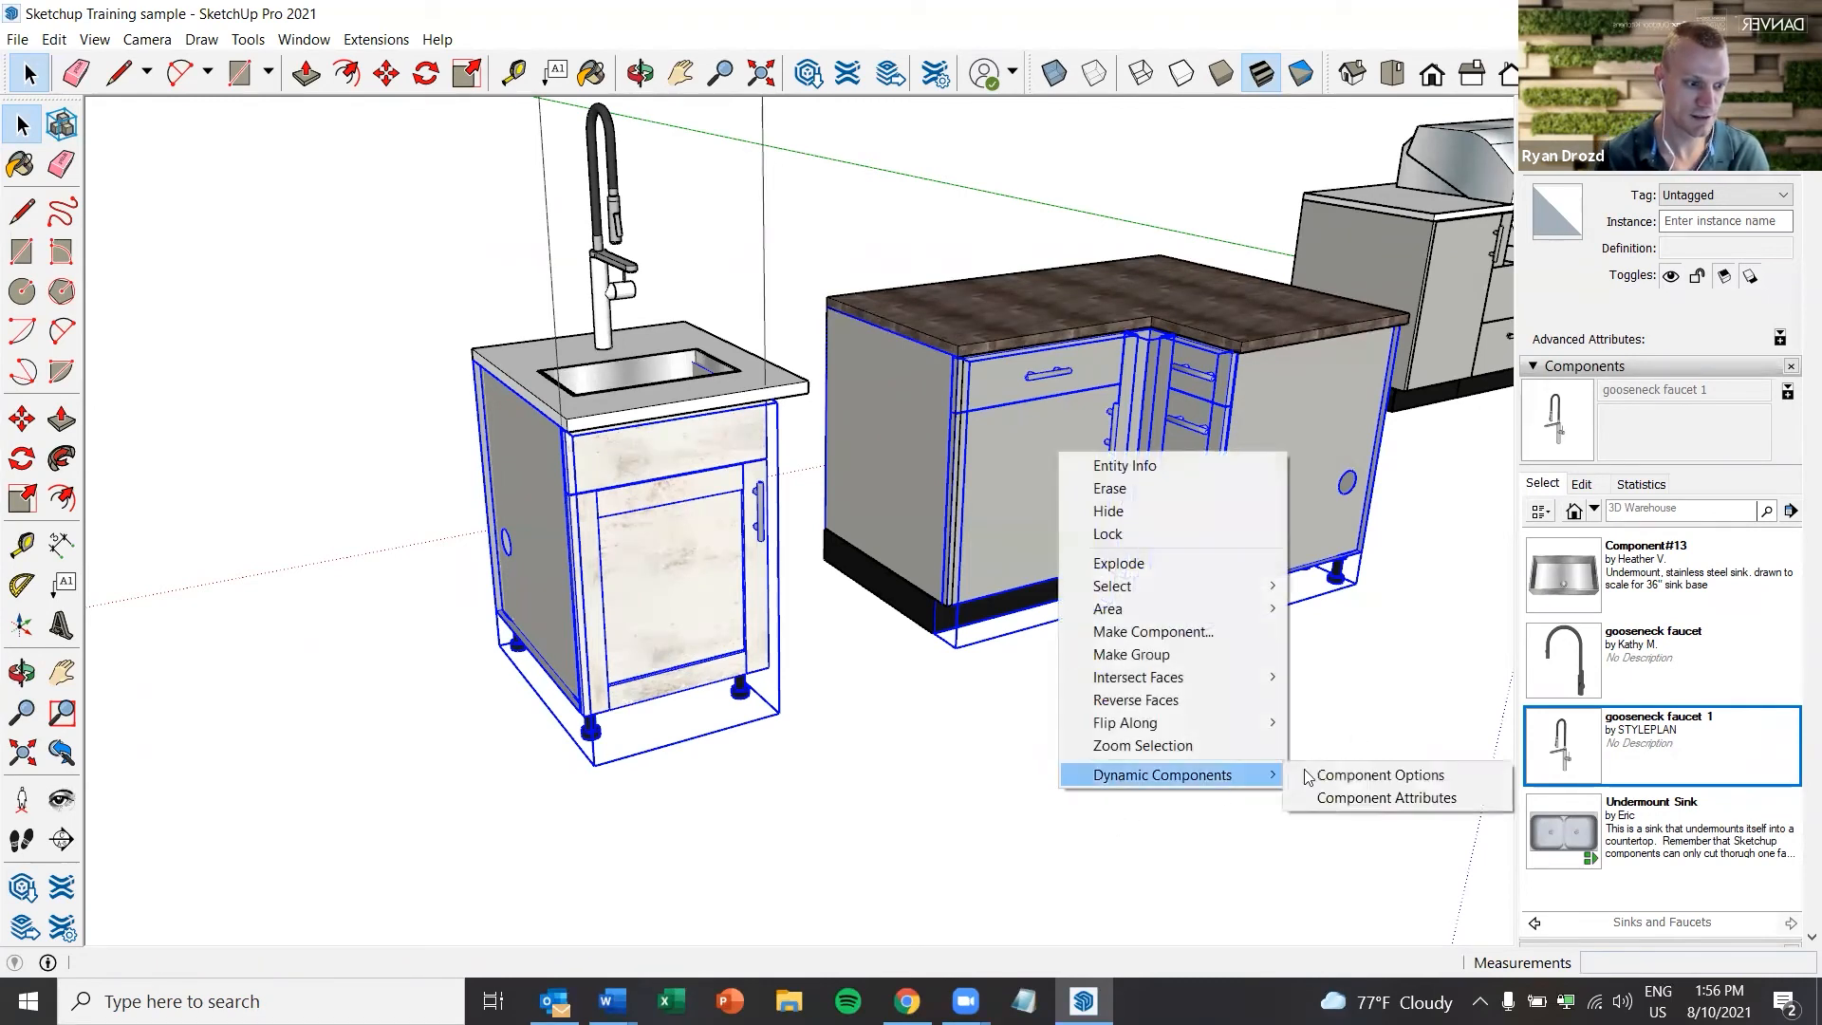
click(1313, 772)
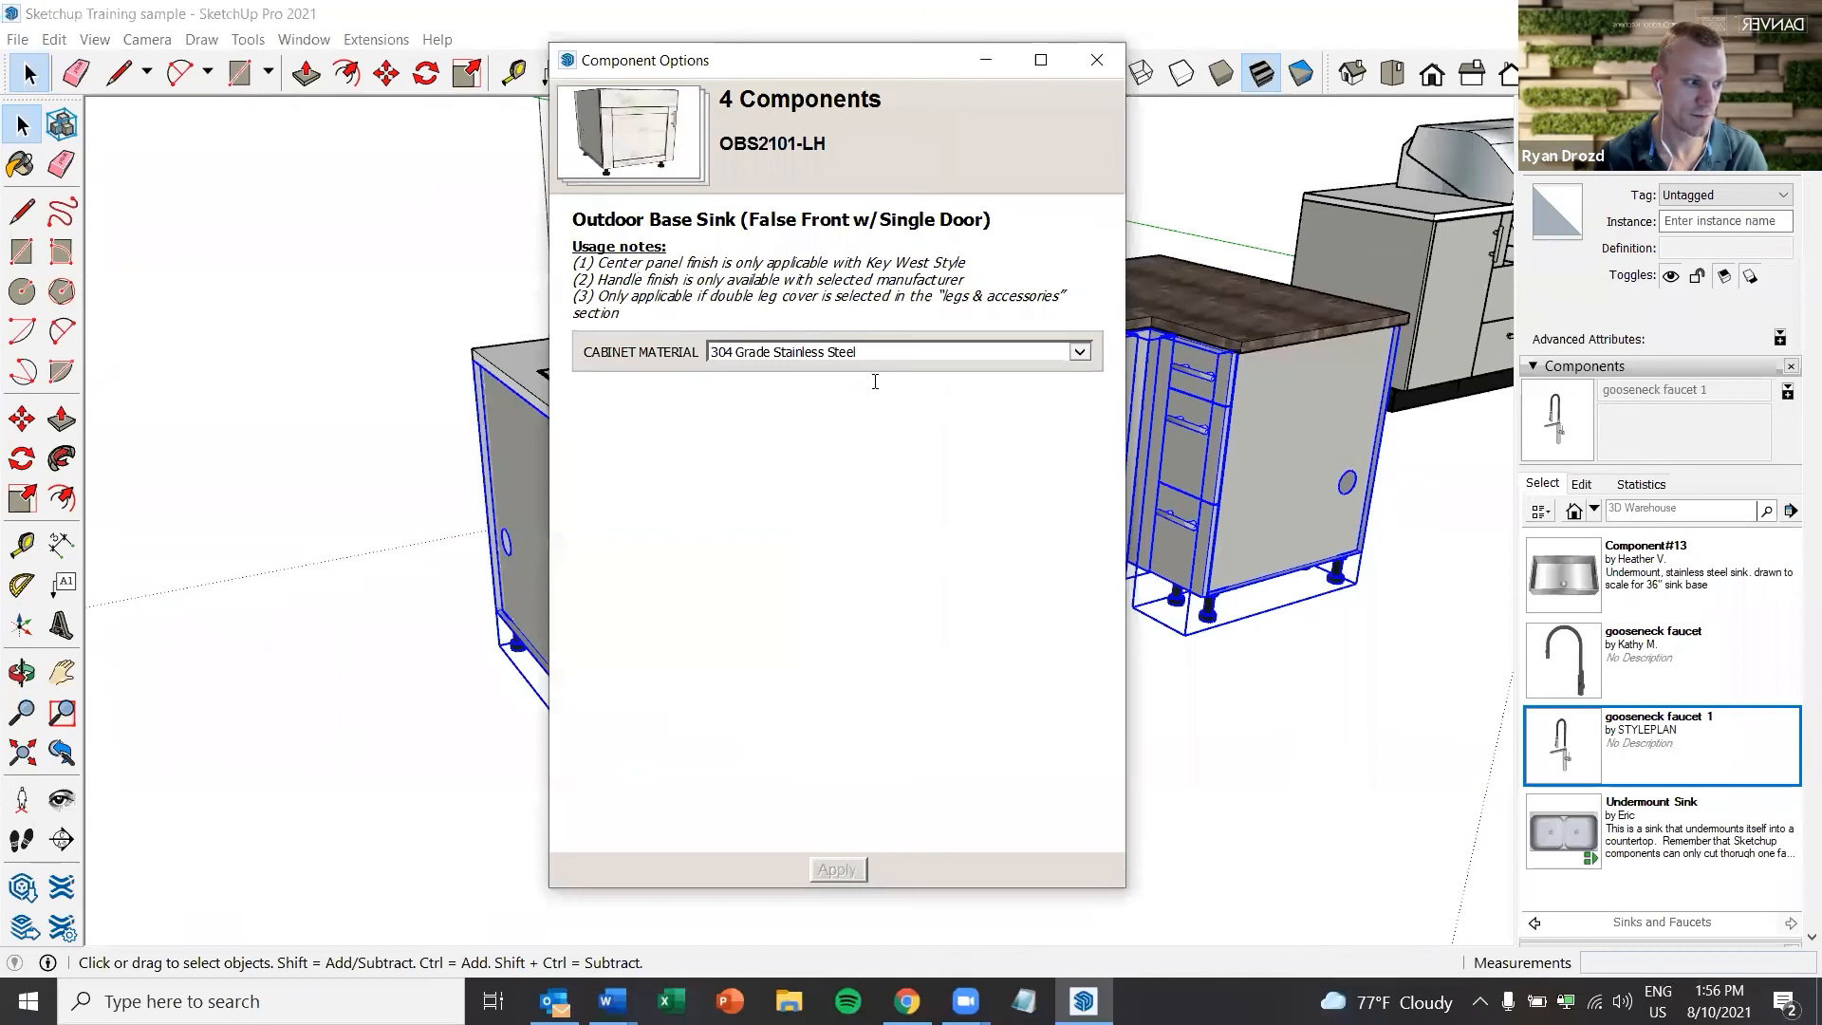
click(848, 353)
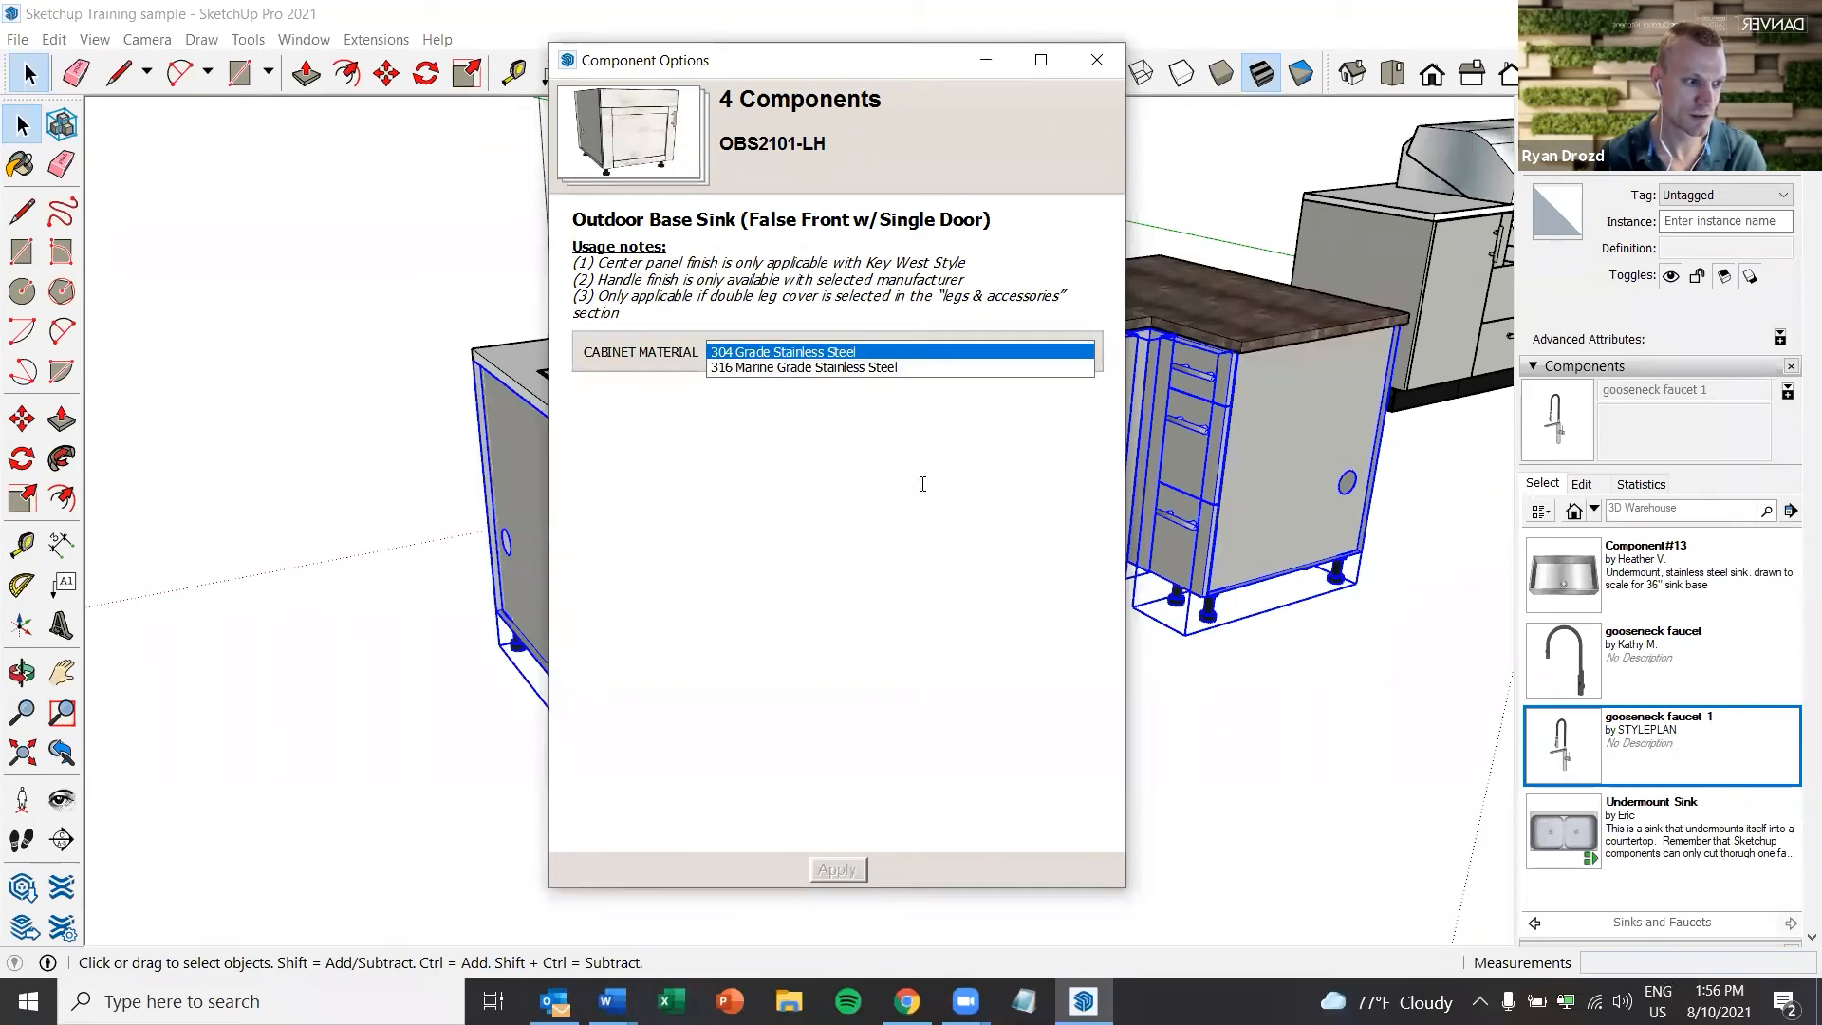
click(1100, 62)
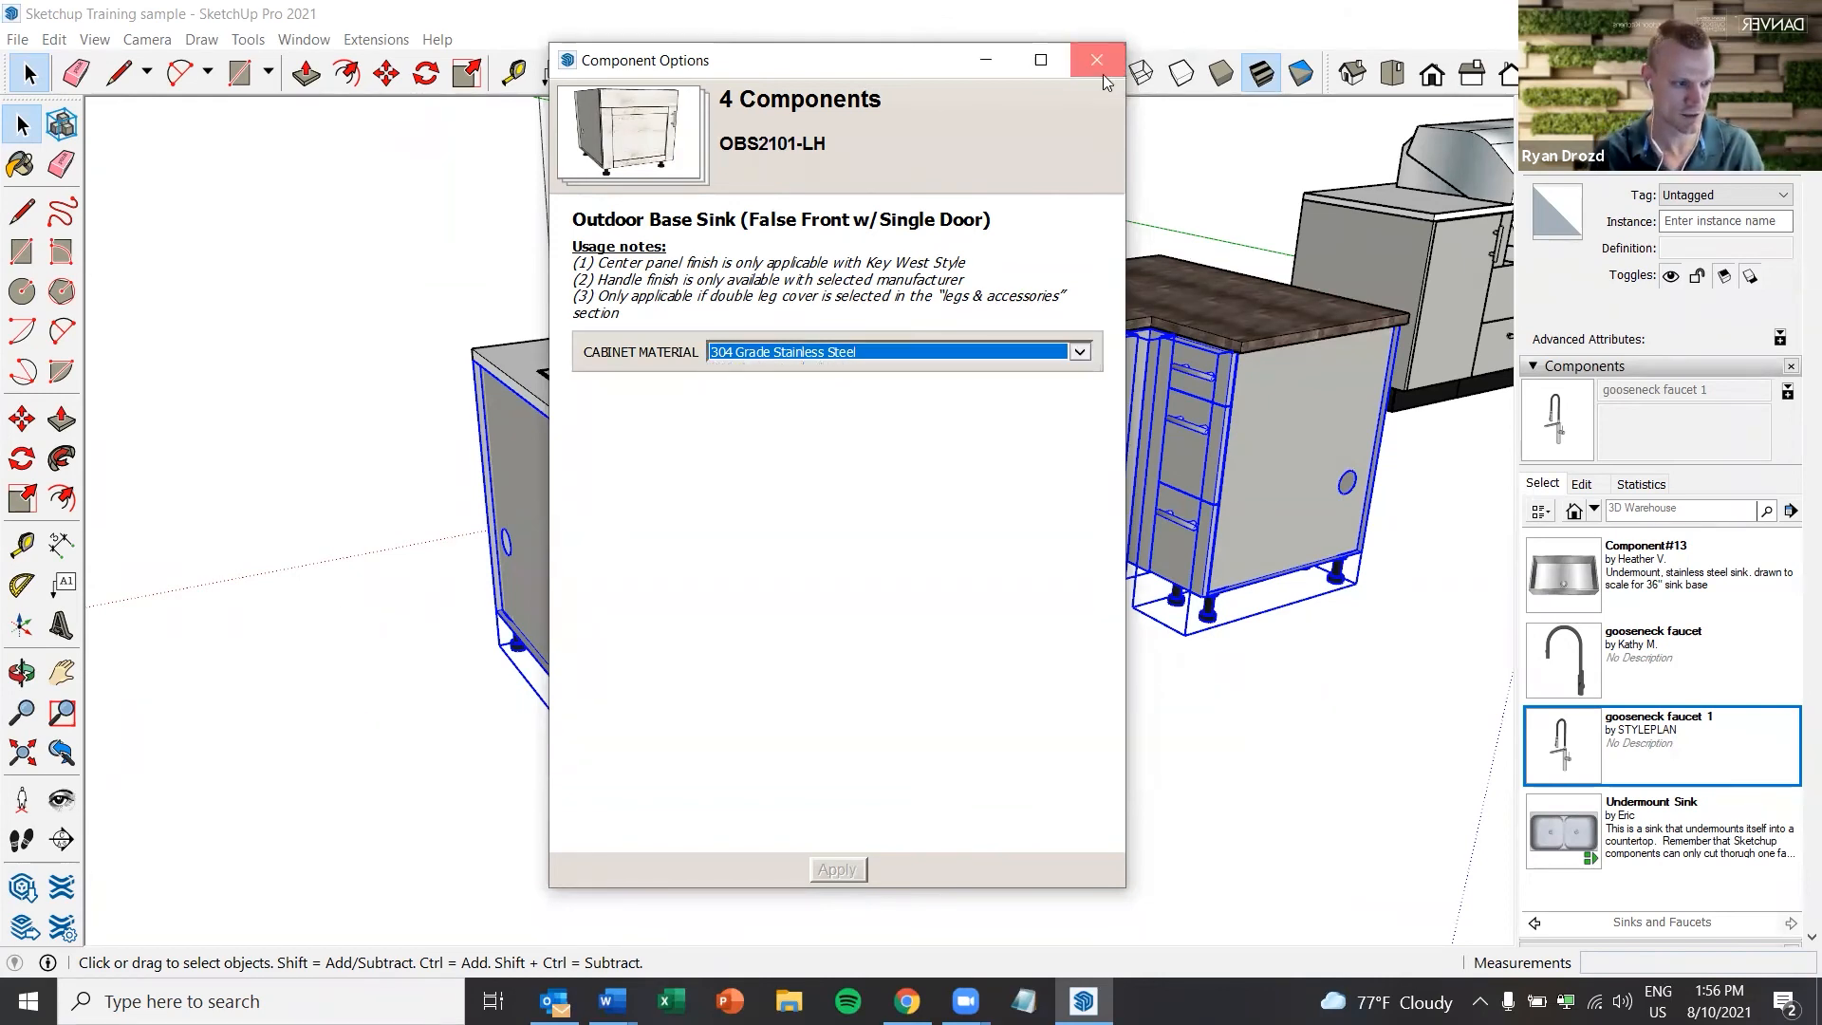
Check which component options the one-drawer base cabinet and the corner filler share, then close the options
shift+click(1134, 480)
right_click(1137, 488)
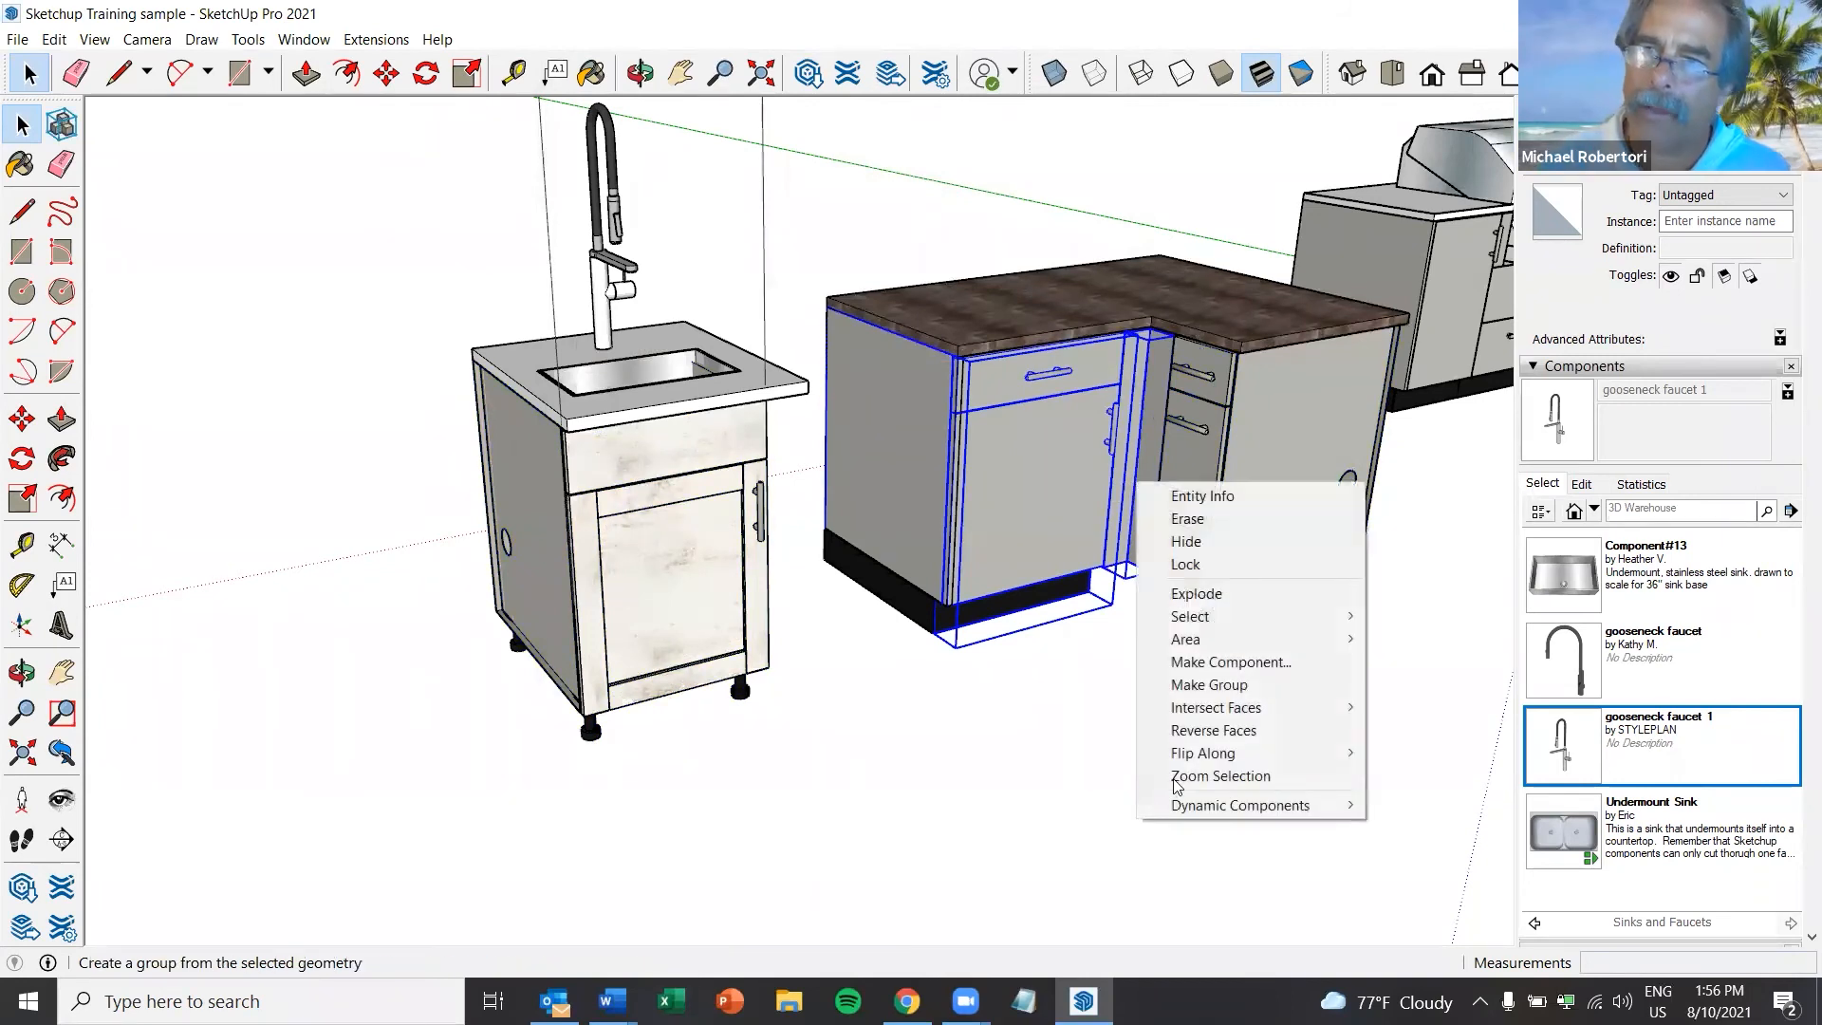
mouse_move(1214, 804)
click(1423, 805)
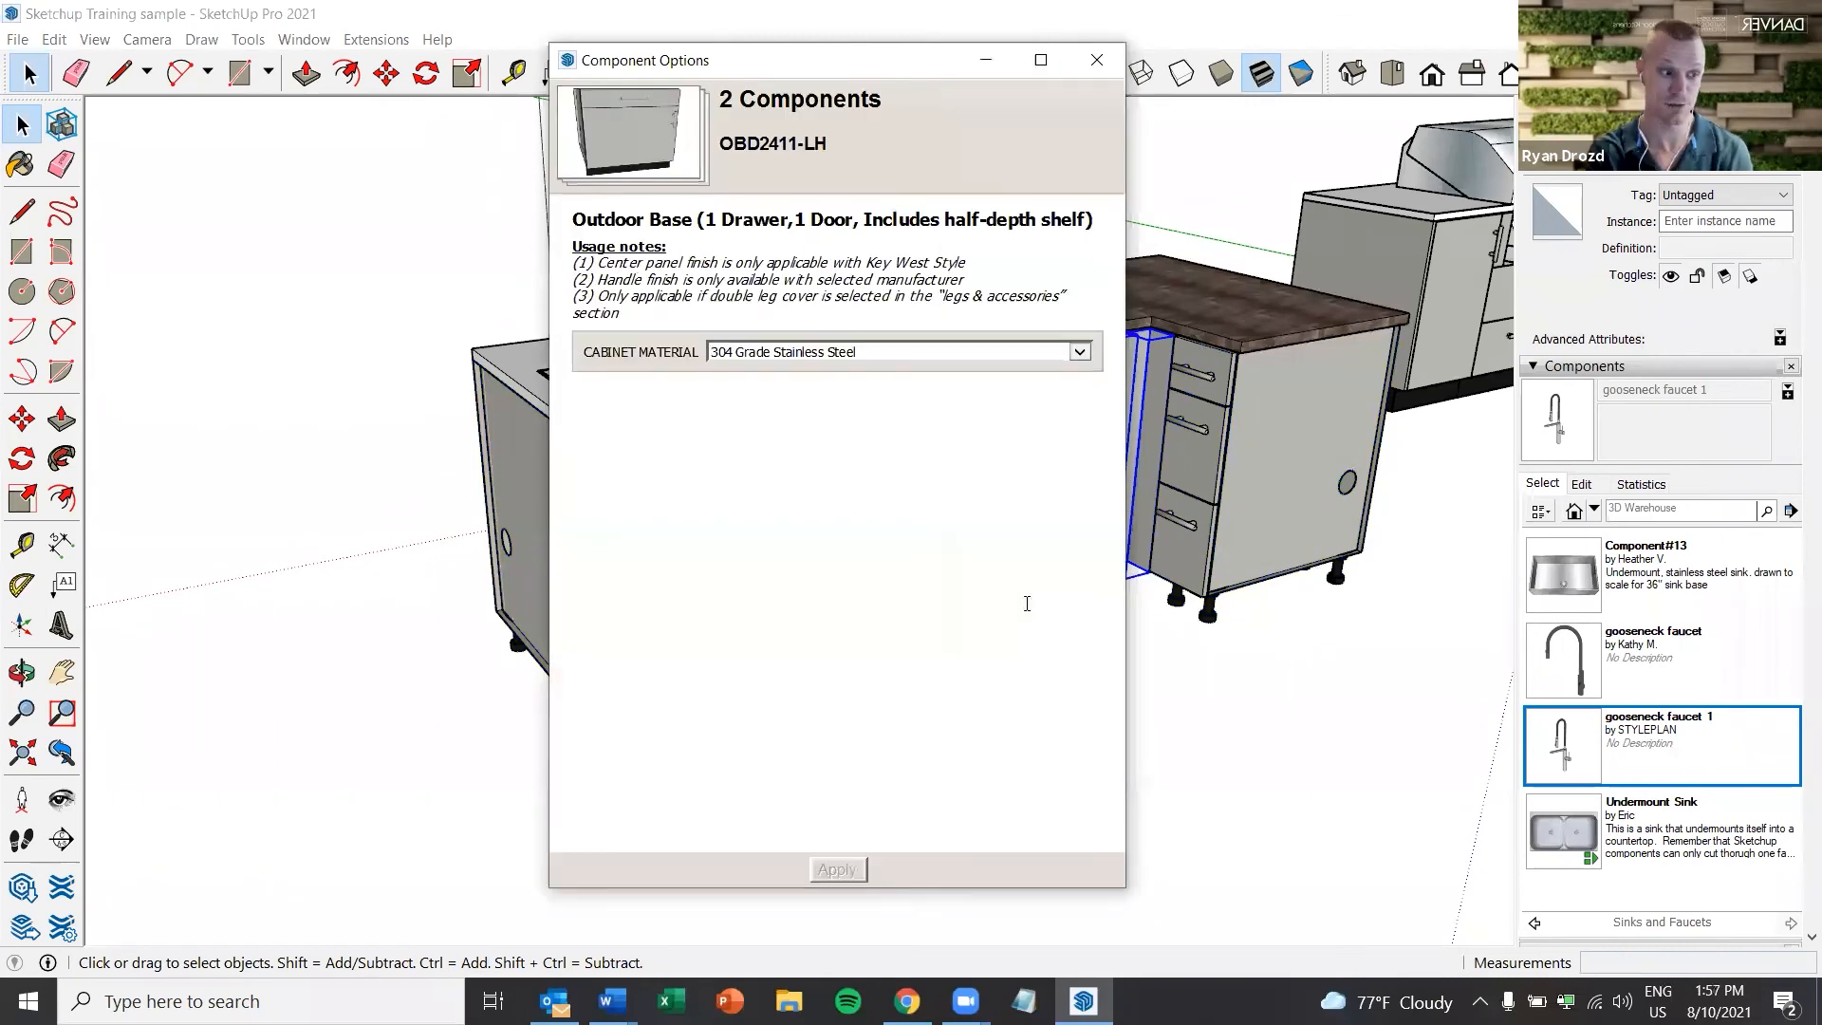
click(1096, 60)
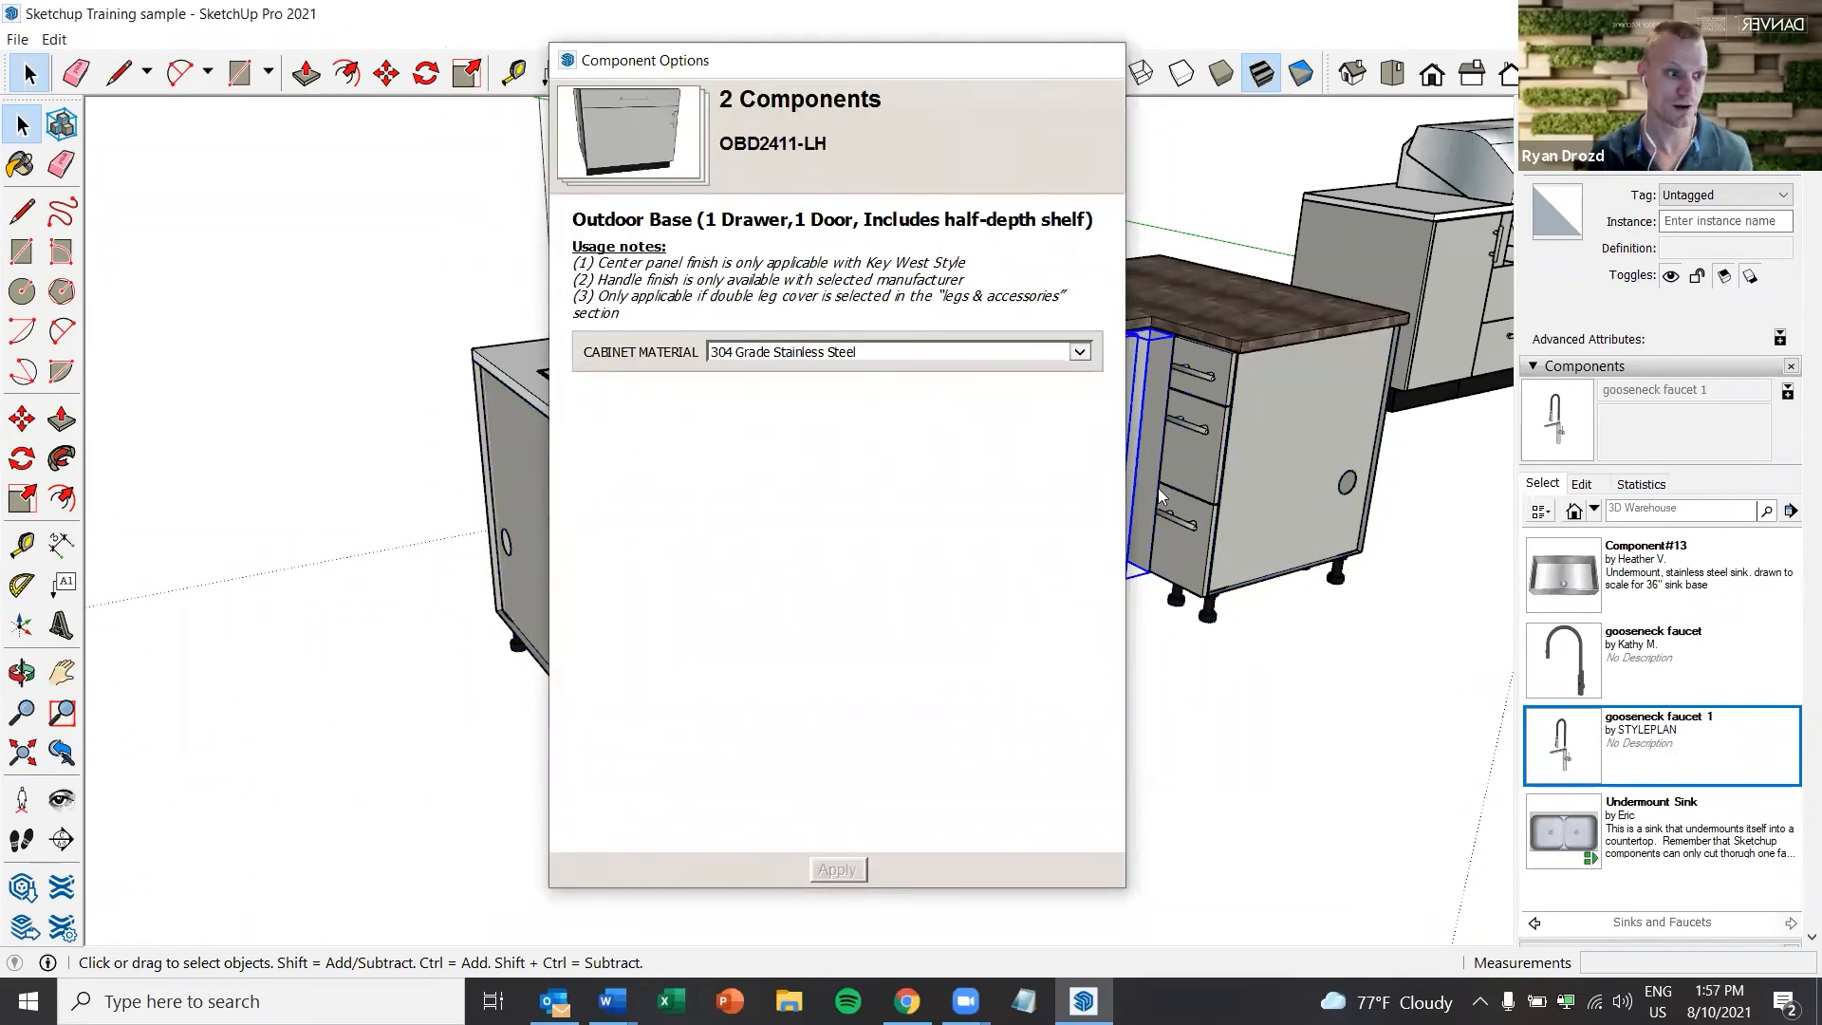
Apply the Aura 15 (Tecno Finish by Dekton) door finish and Key West door style to the three-drawer cabinet and sink cabinet together
click(1229, 504)
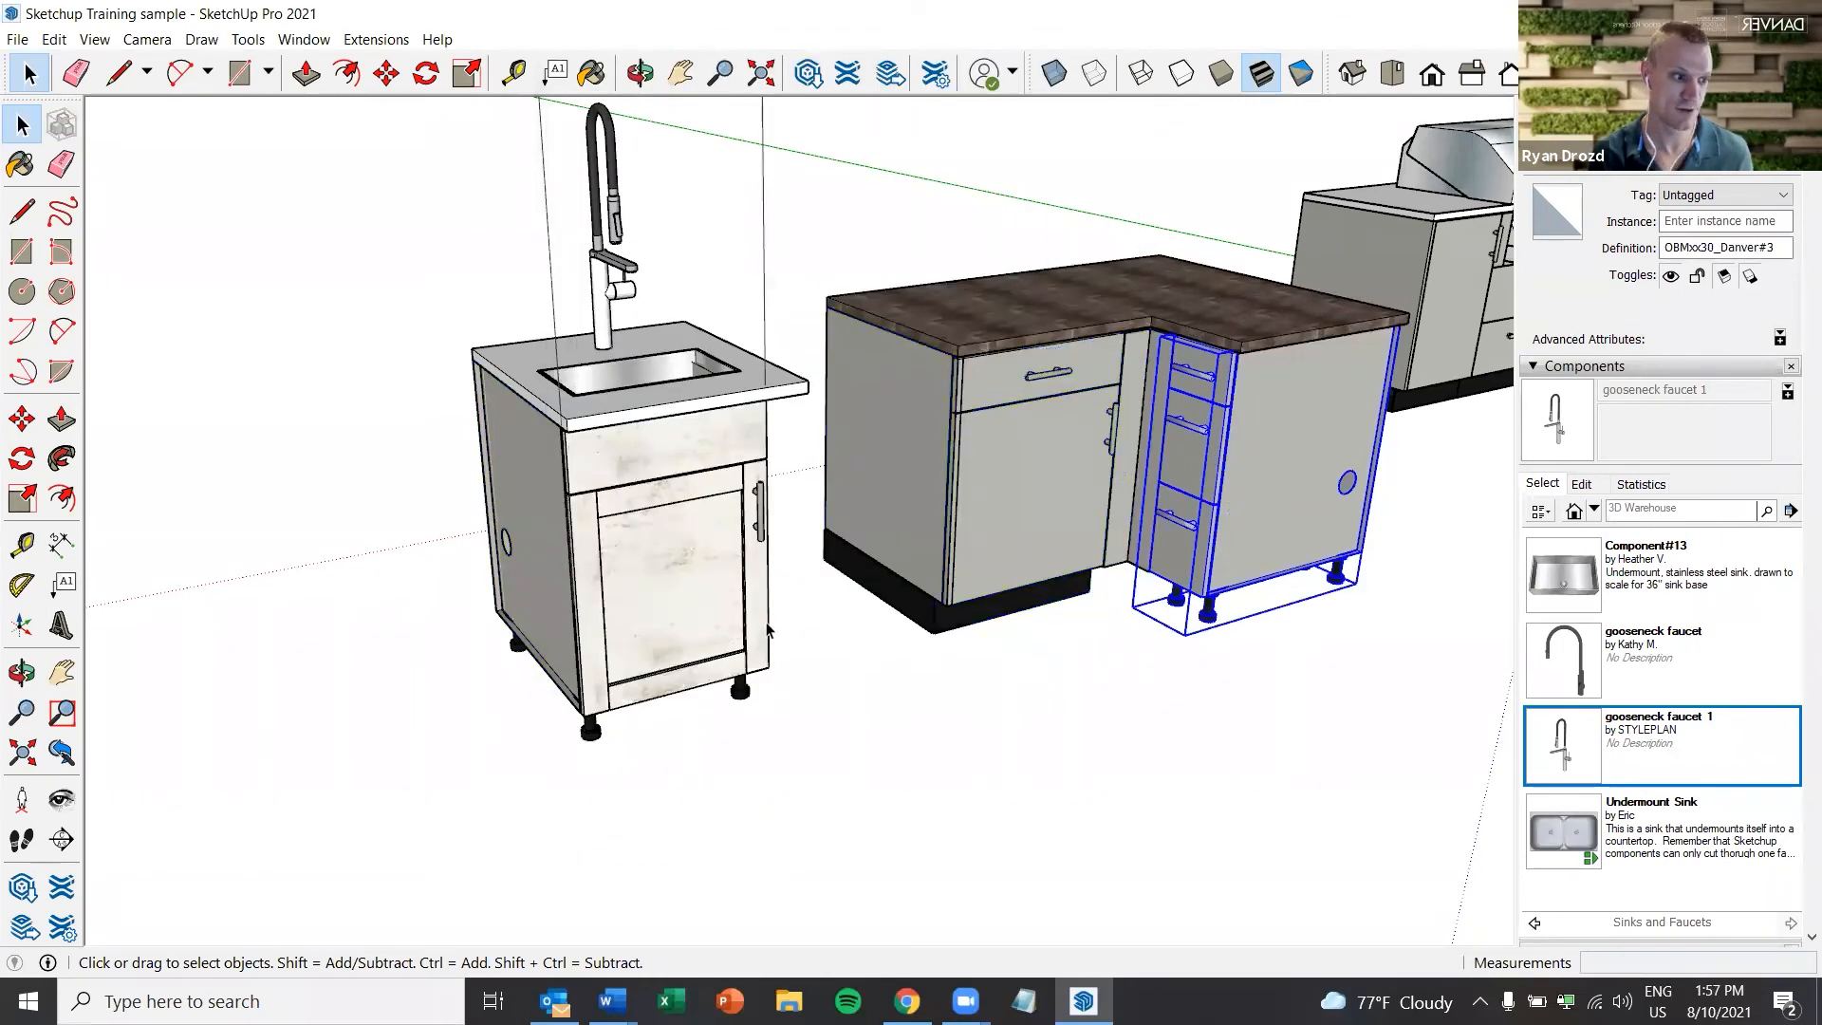
ctrl+click(704, 619)
right_click(704, 619)
mouse_move(802, 936)
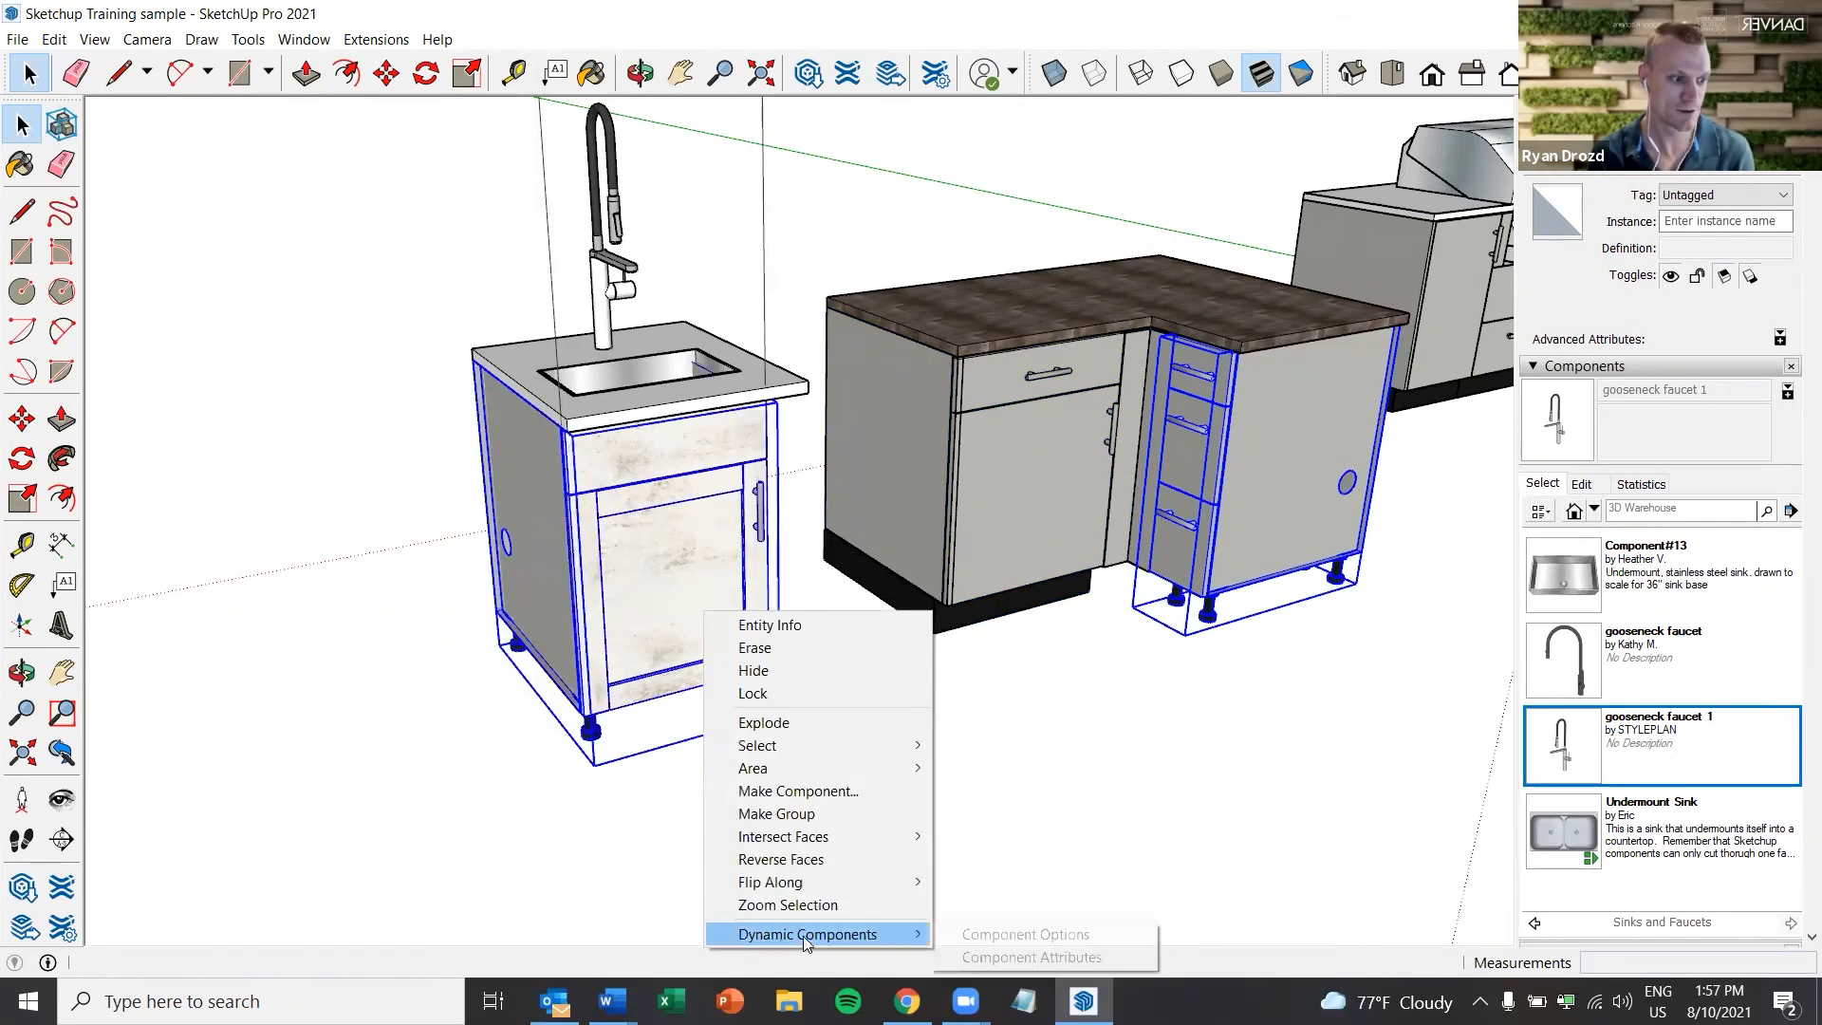
click(1010, 937)
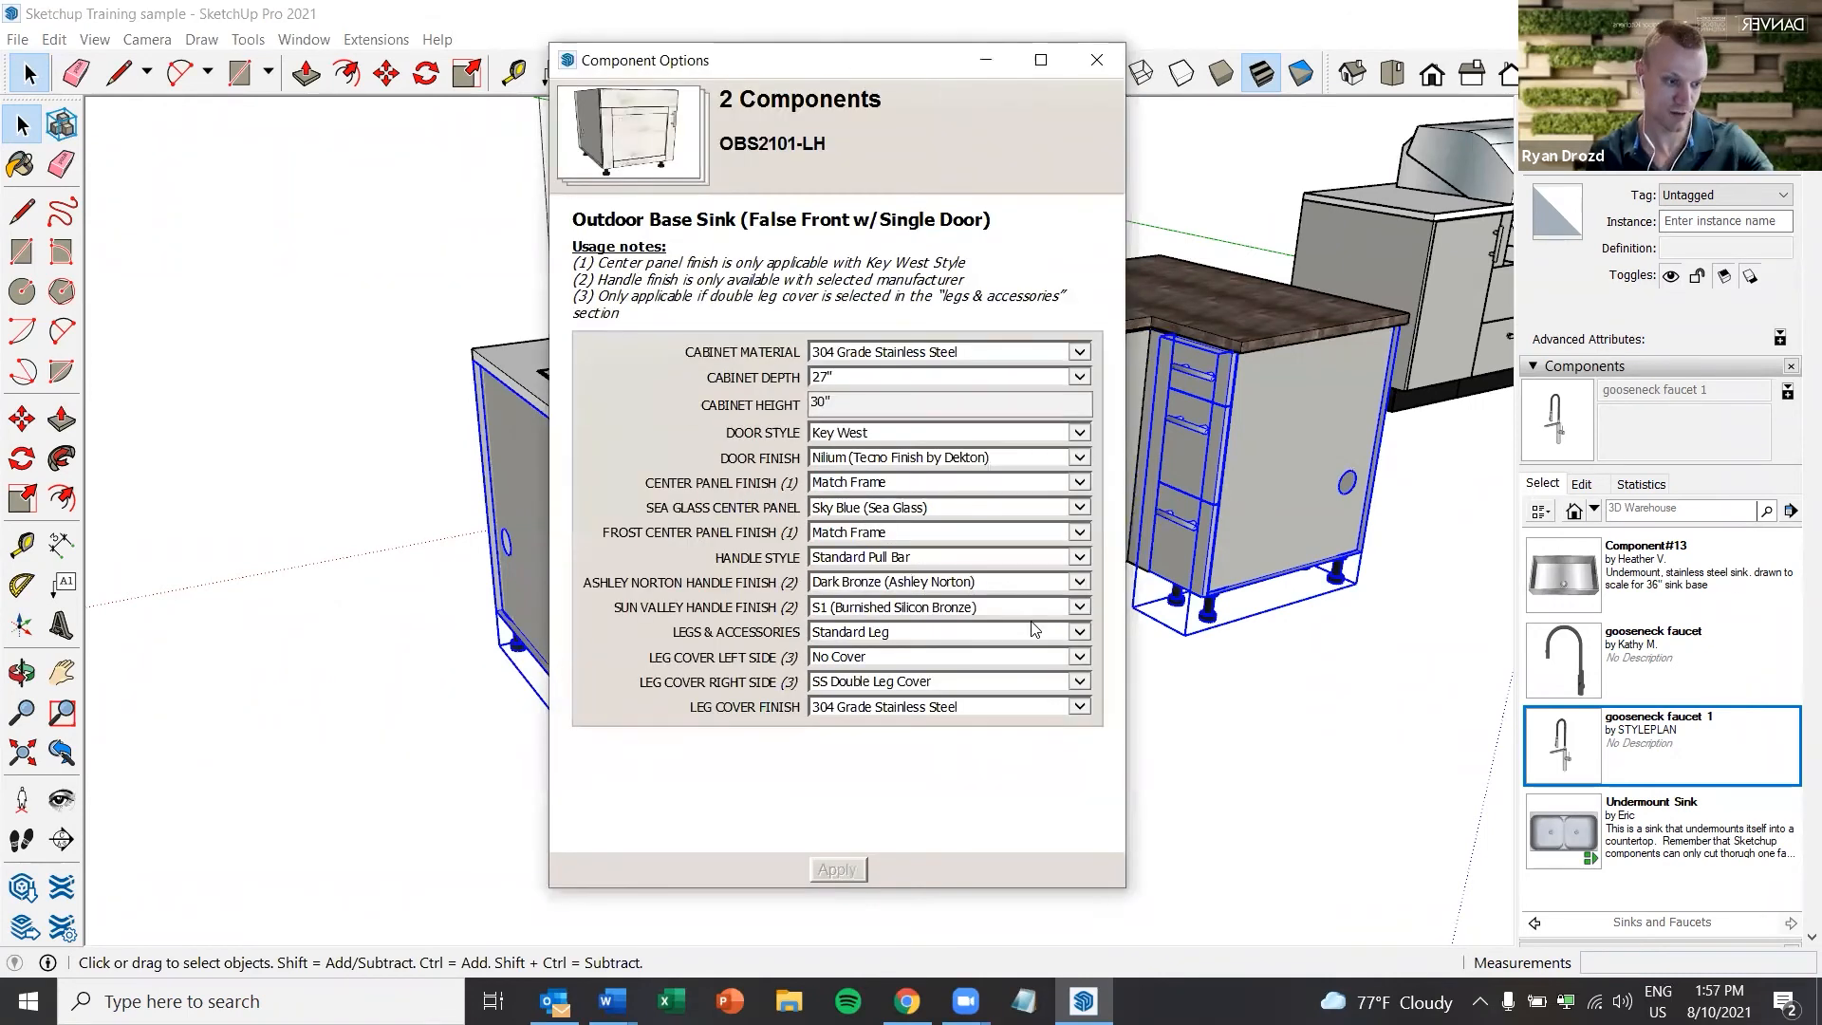
click(860, 463)
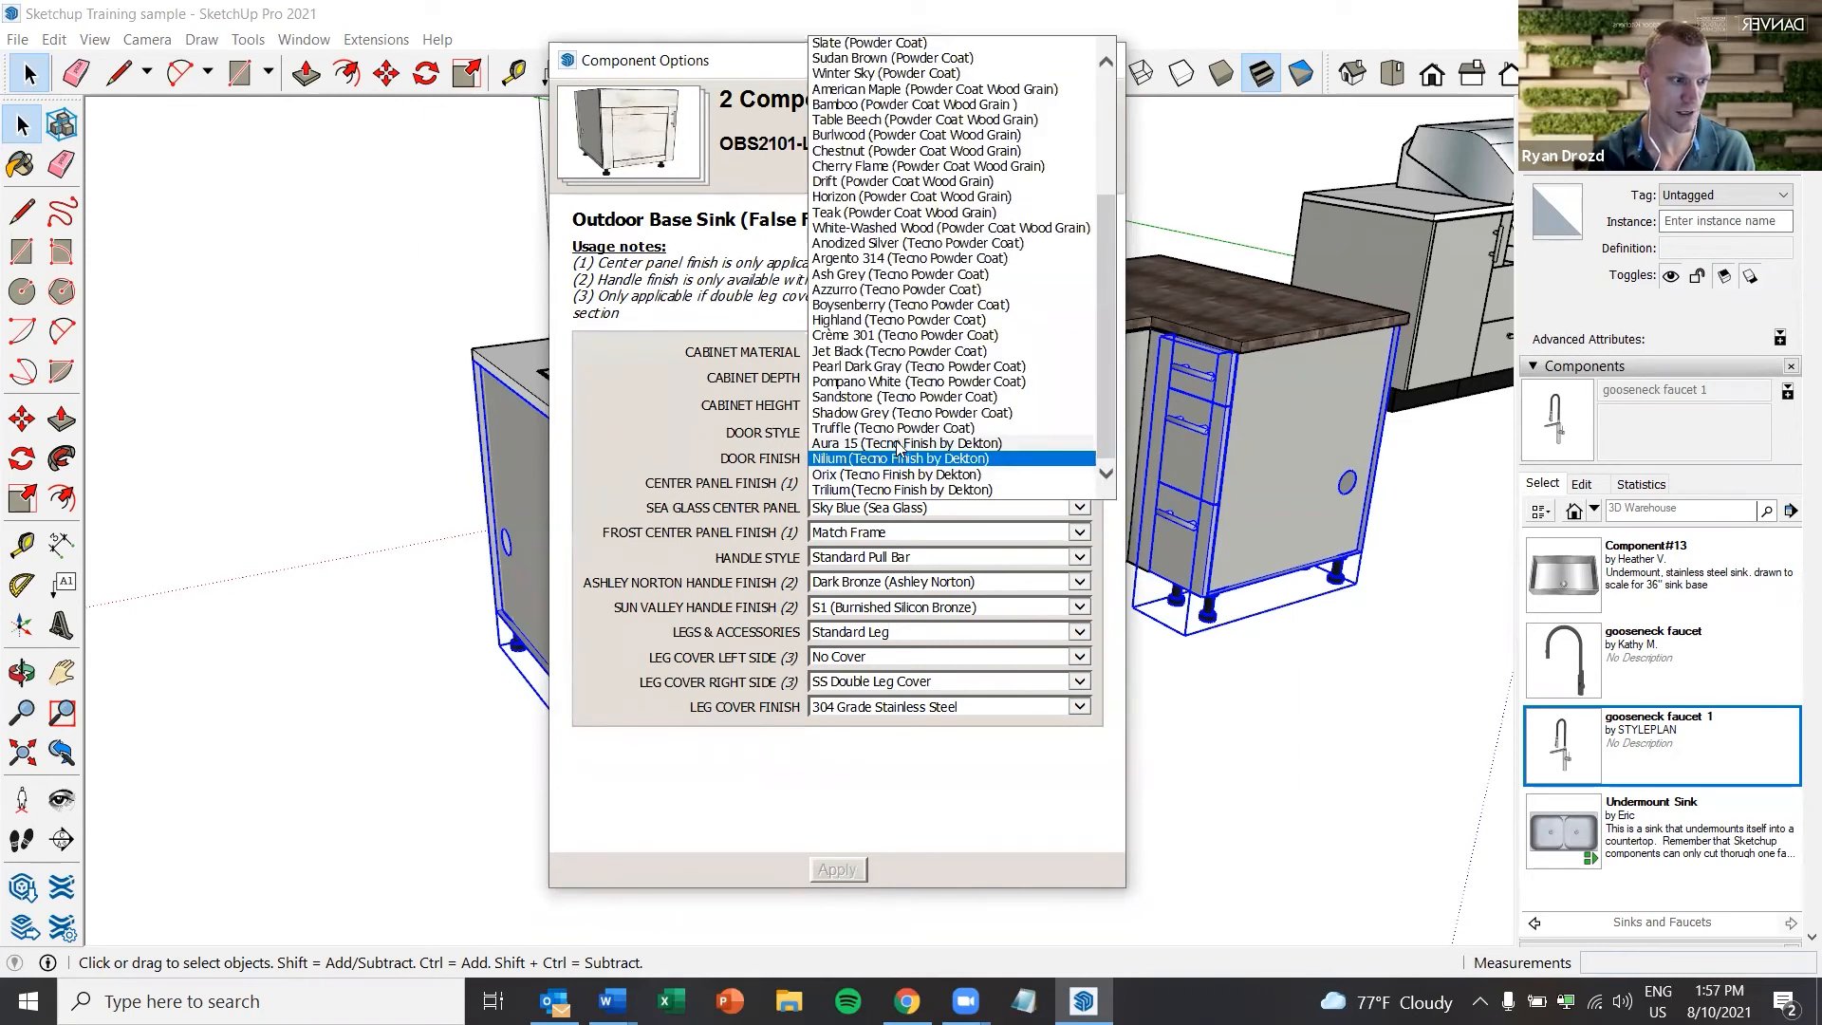
click(900, 445)
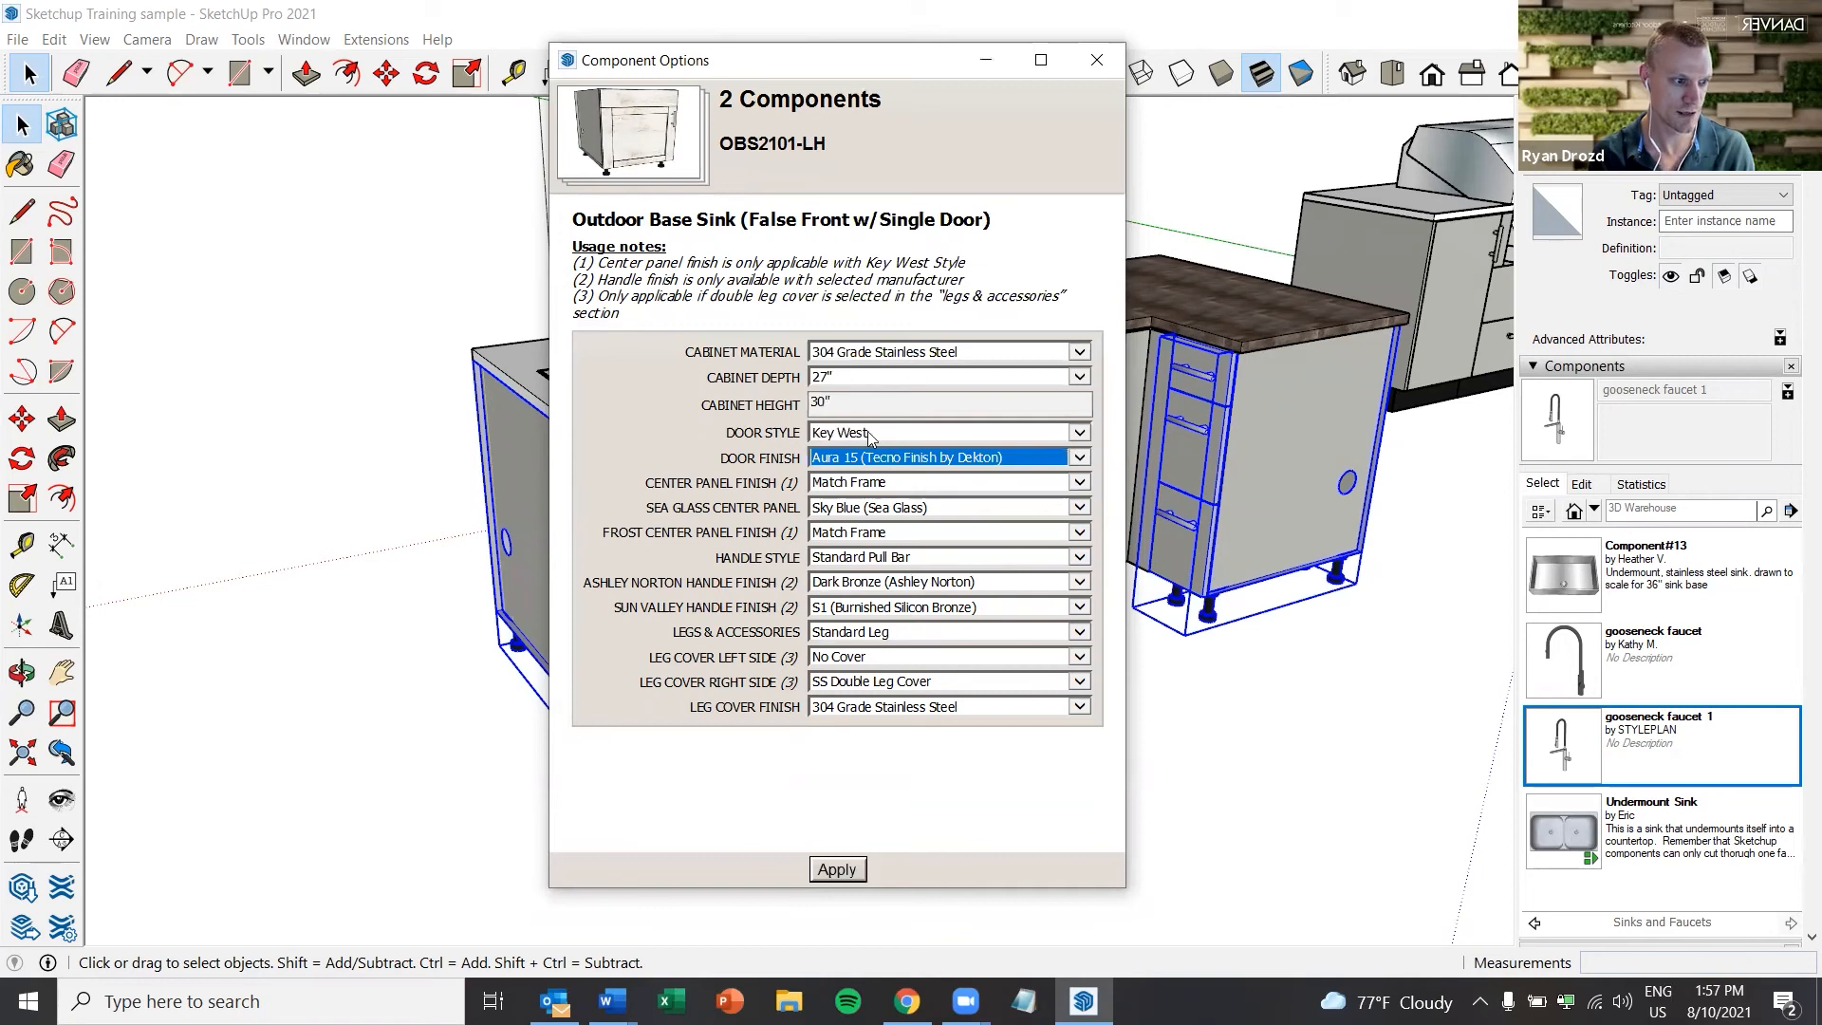
click(867, 434)
click(861, 439)
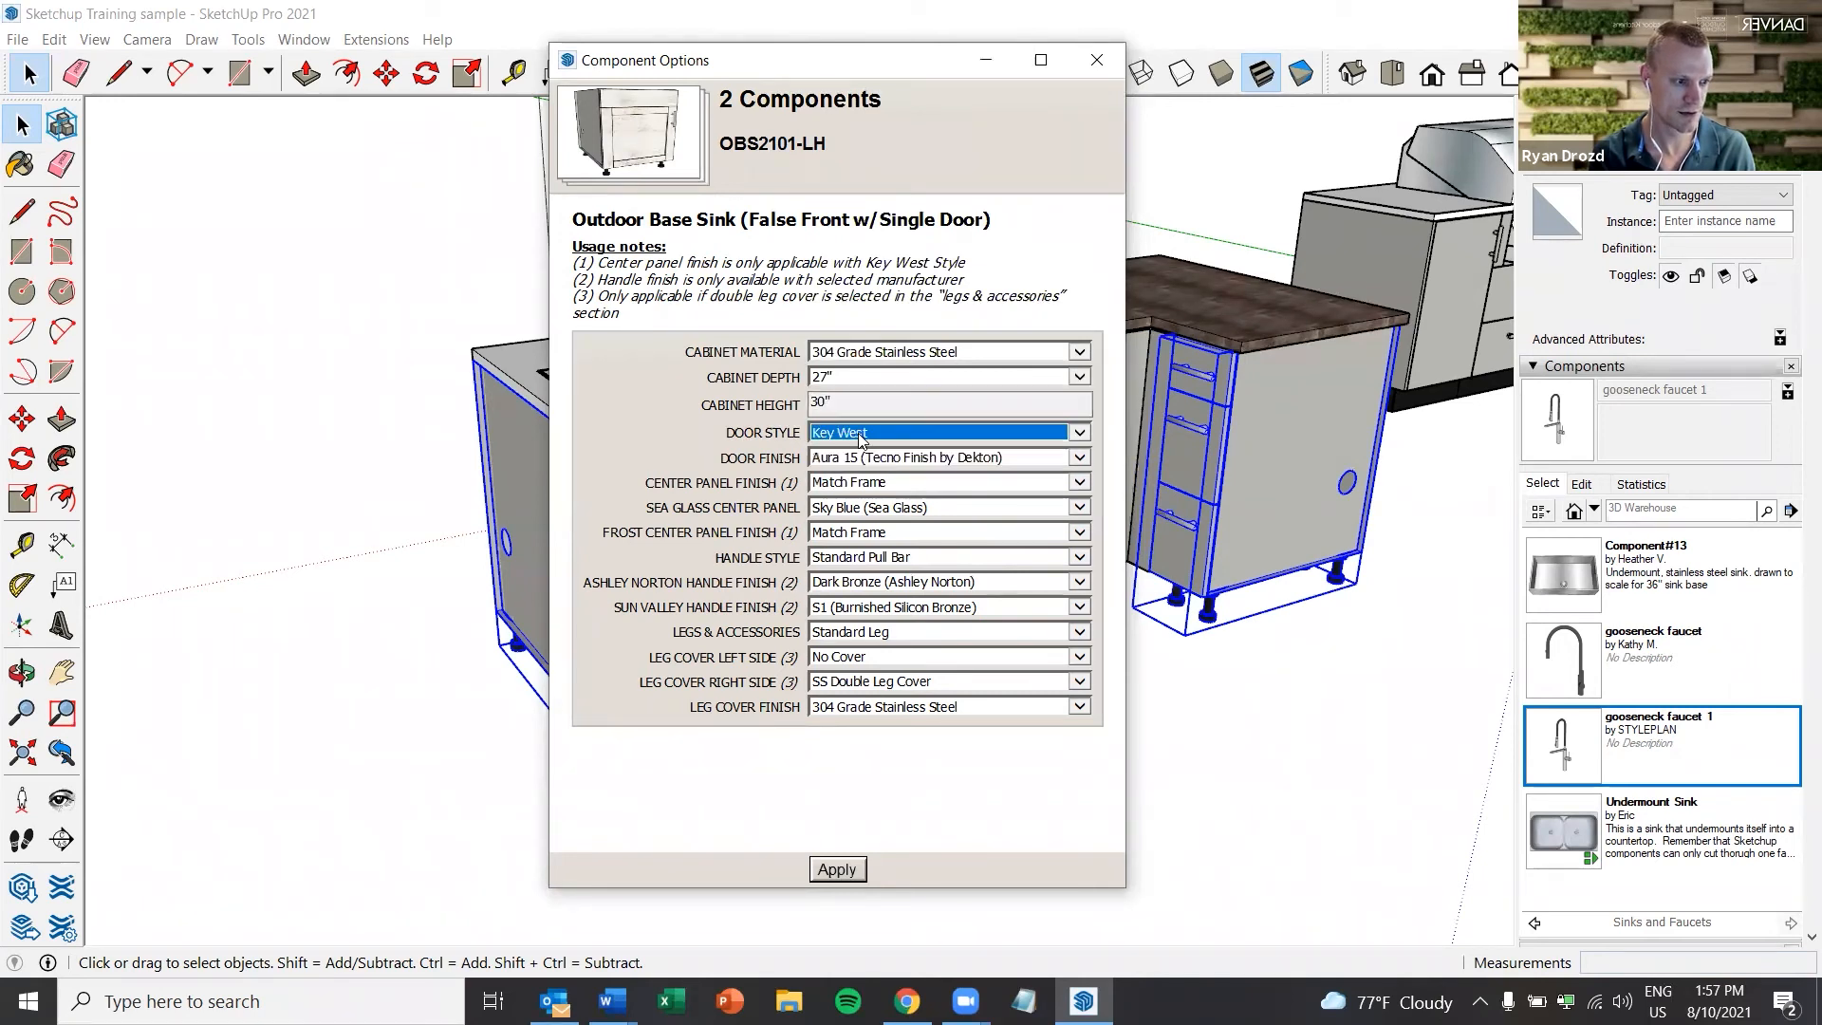
click(838, 868)
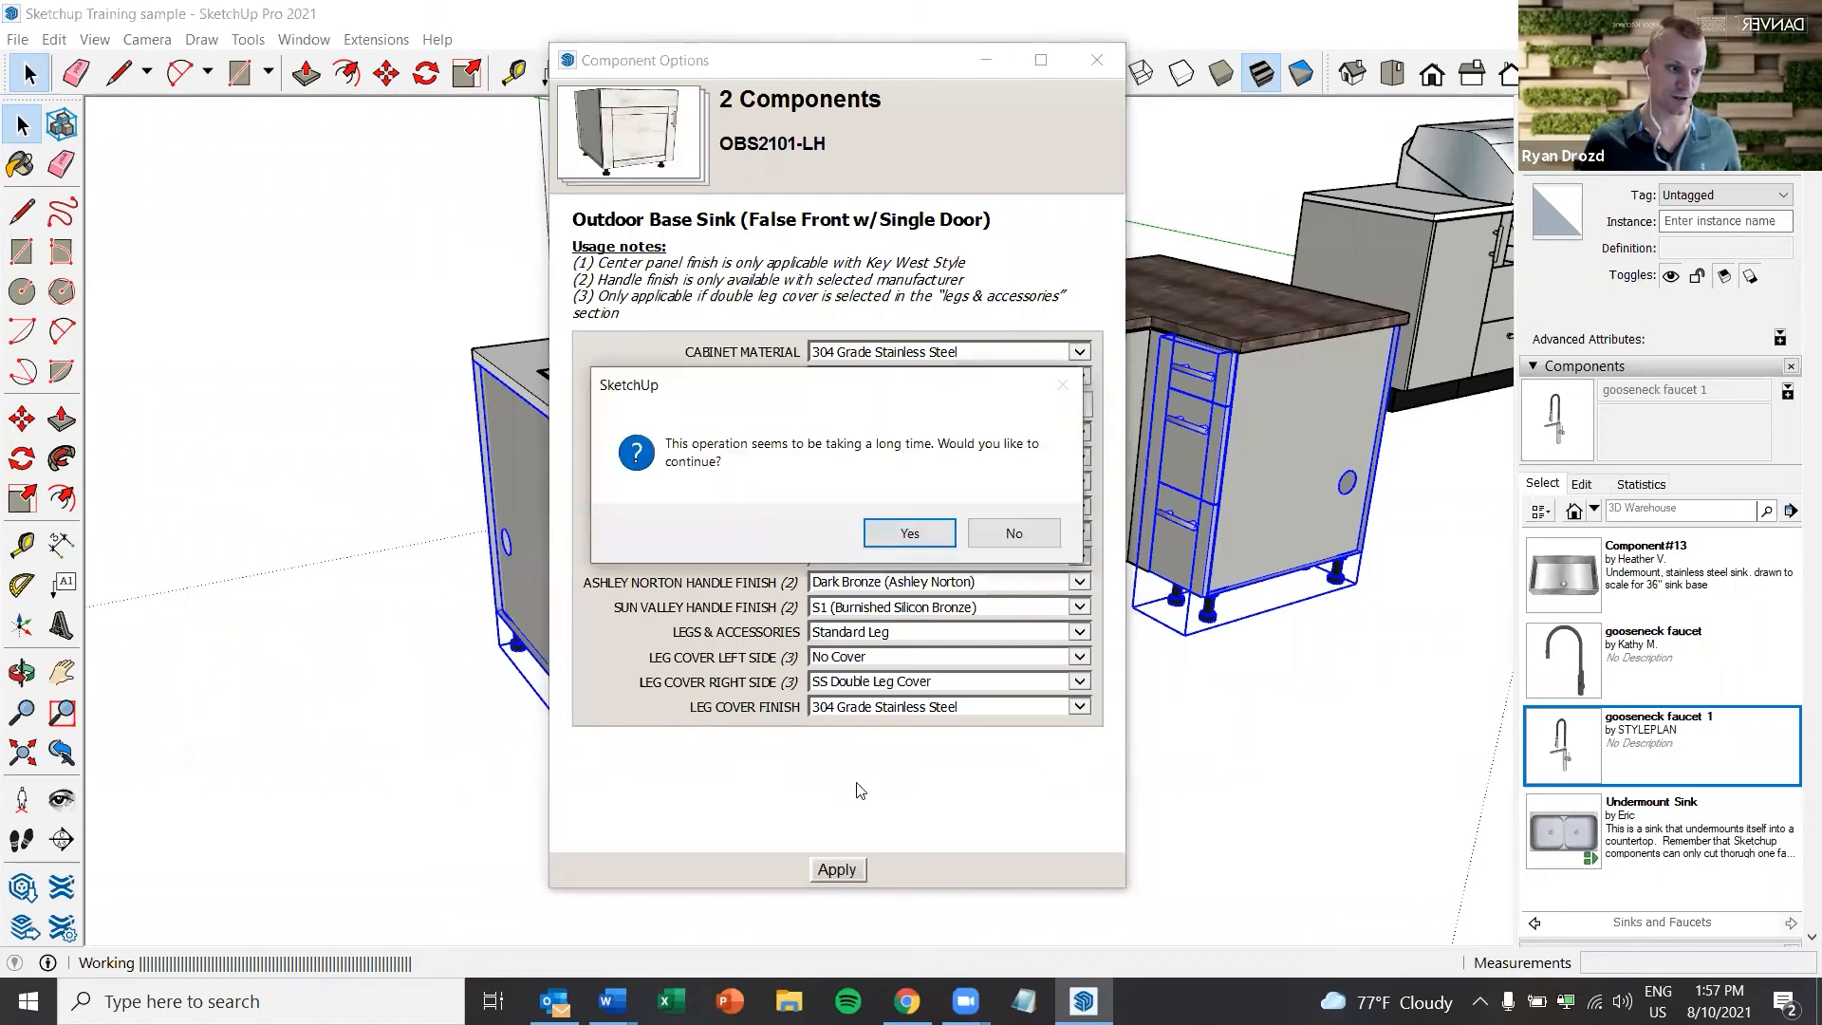
click(912, 532)
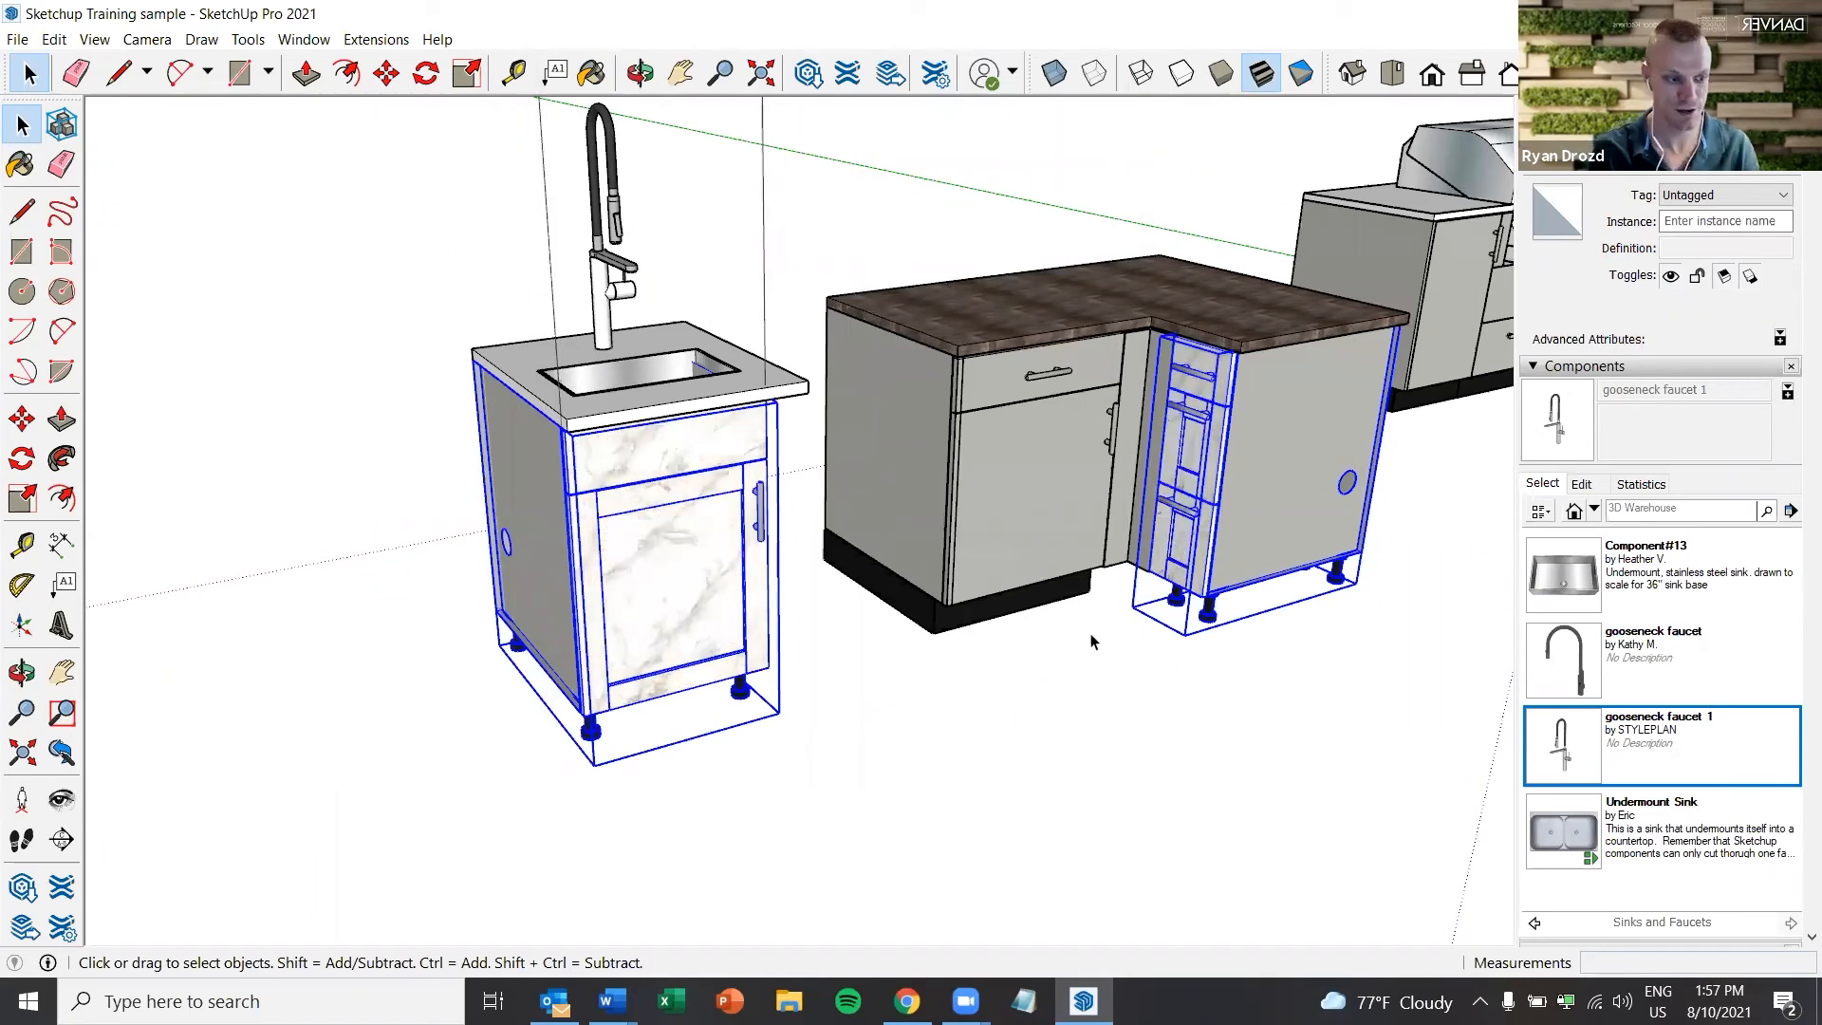
Show the P1 - Outdoor Grill and Base Cabinets Reduced Set collection in the components library
scroll(1129, 569, up, 2)
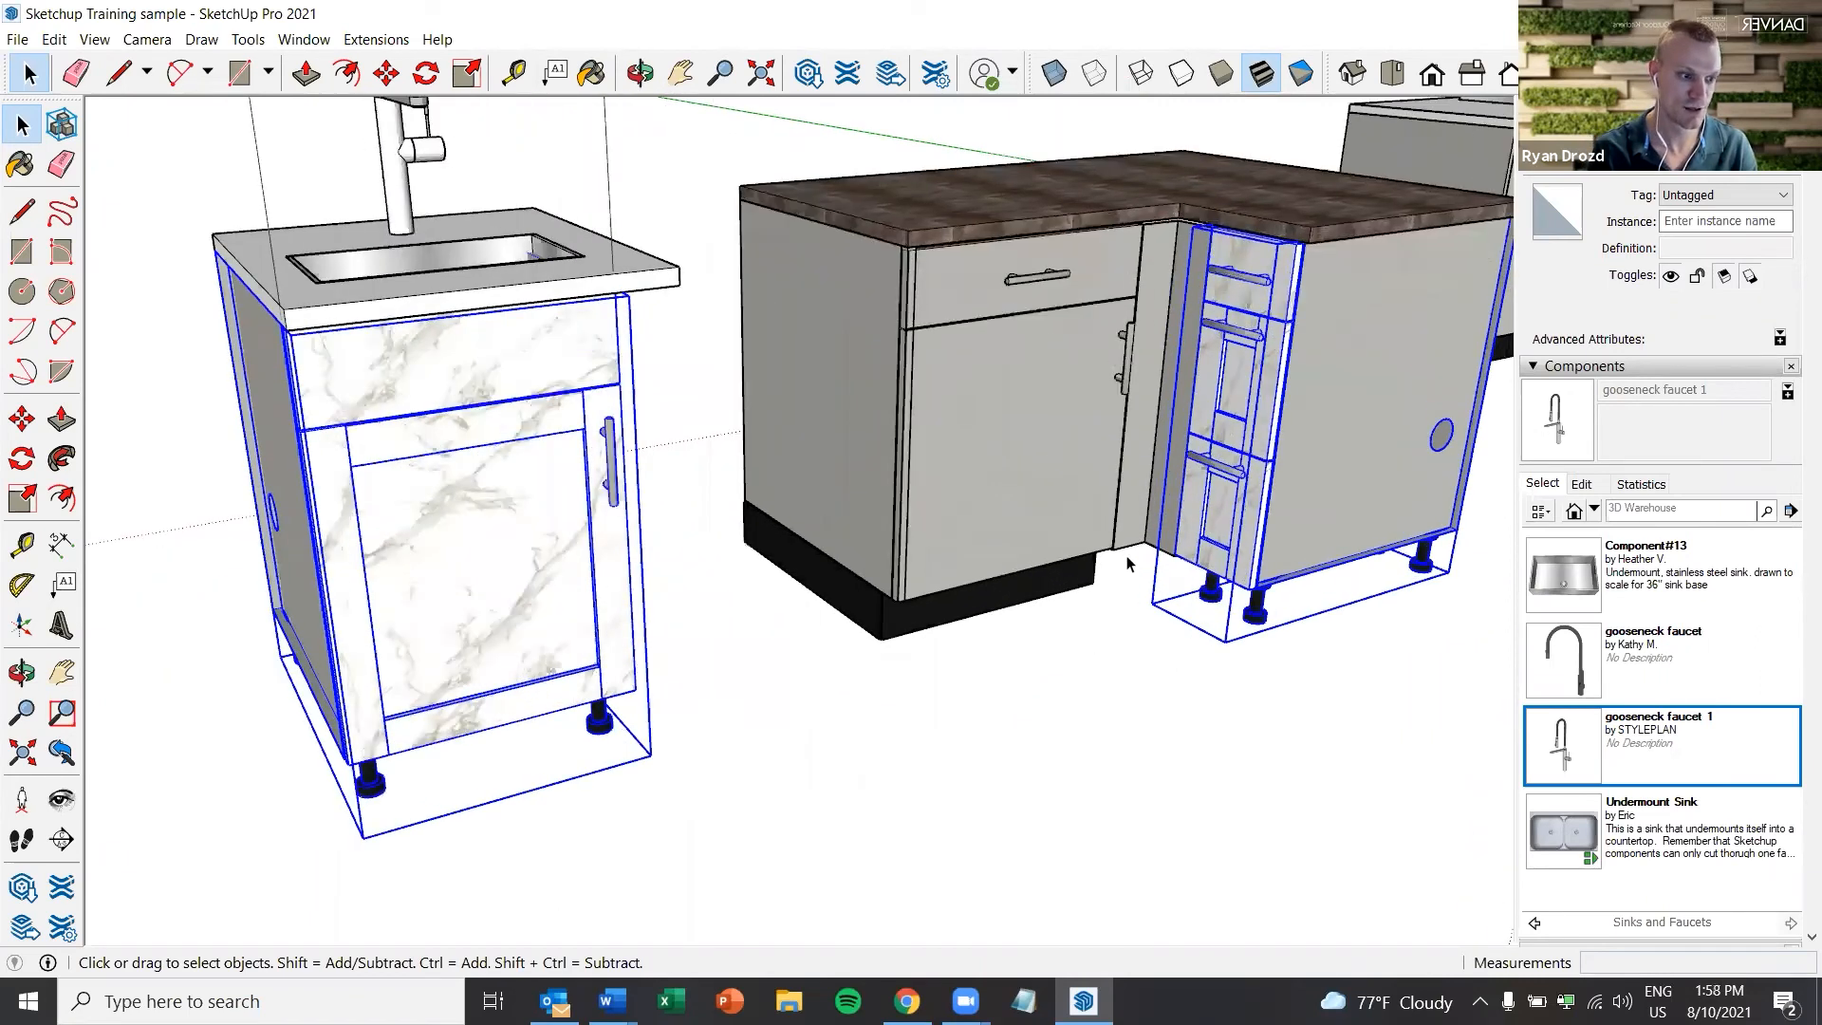
scroll(1194, 392, up, 1)
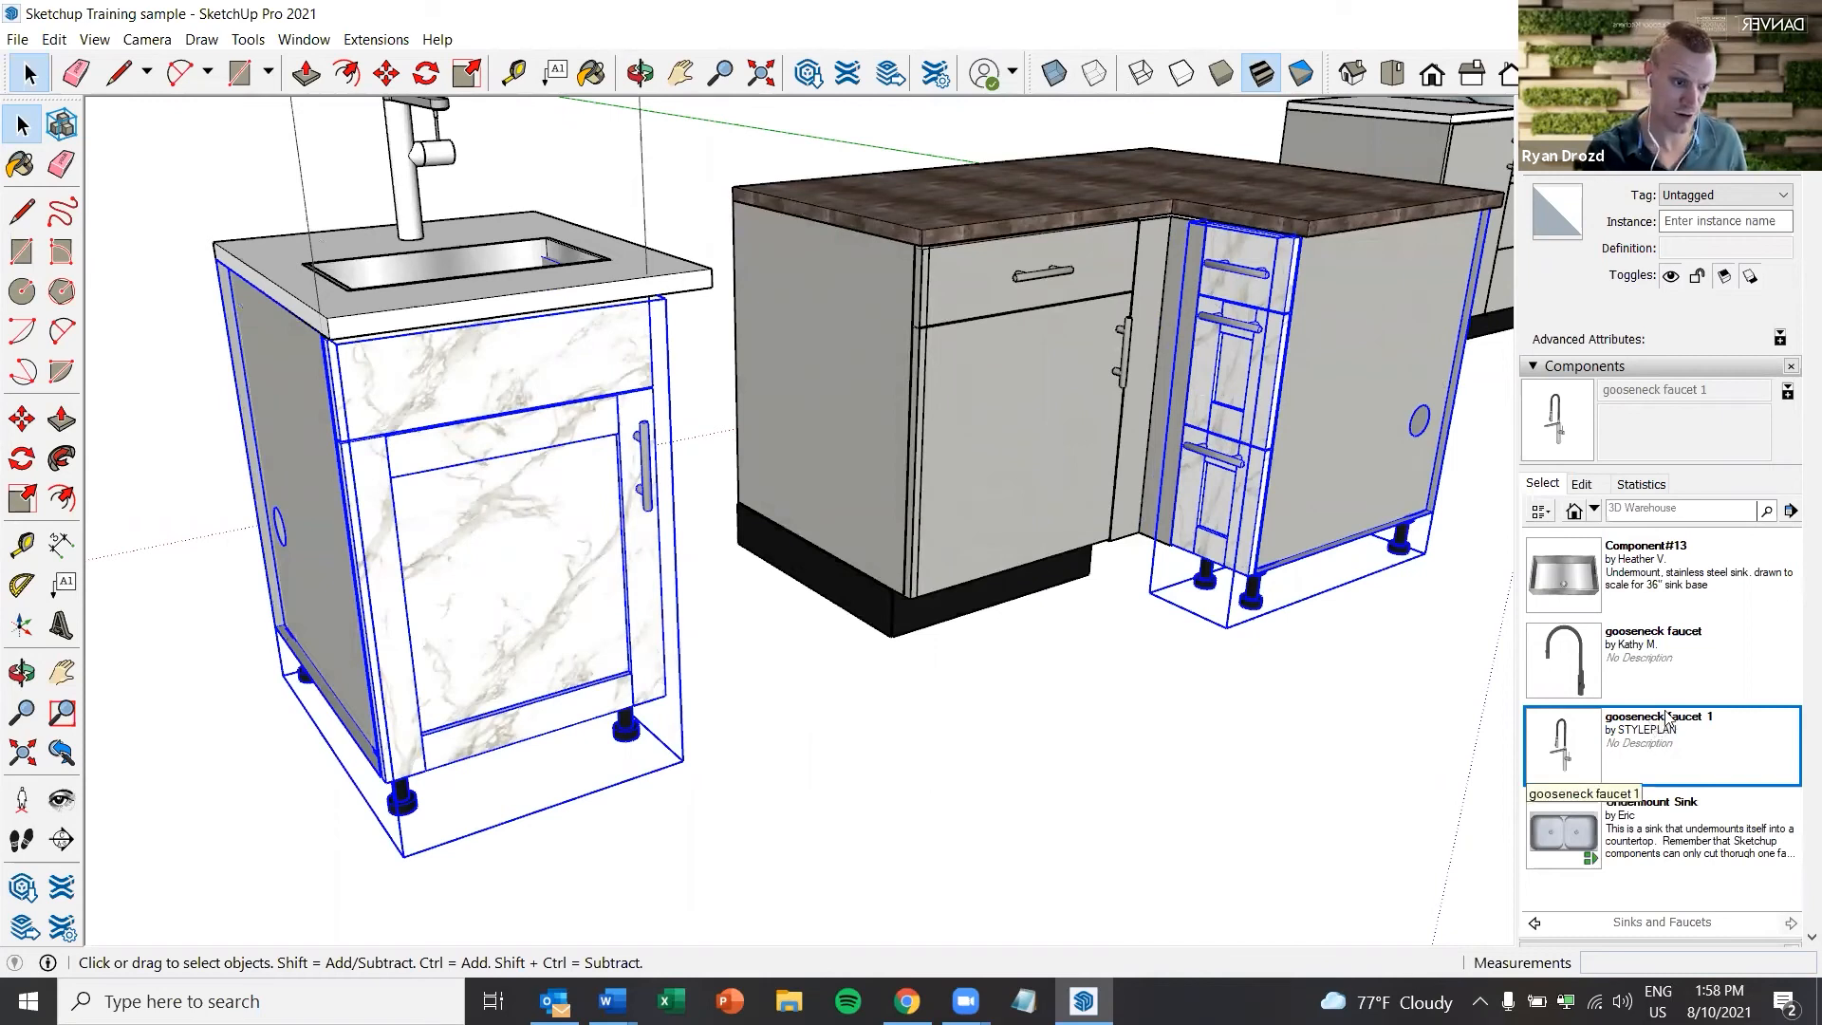
click(1594, 513)
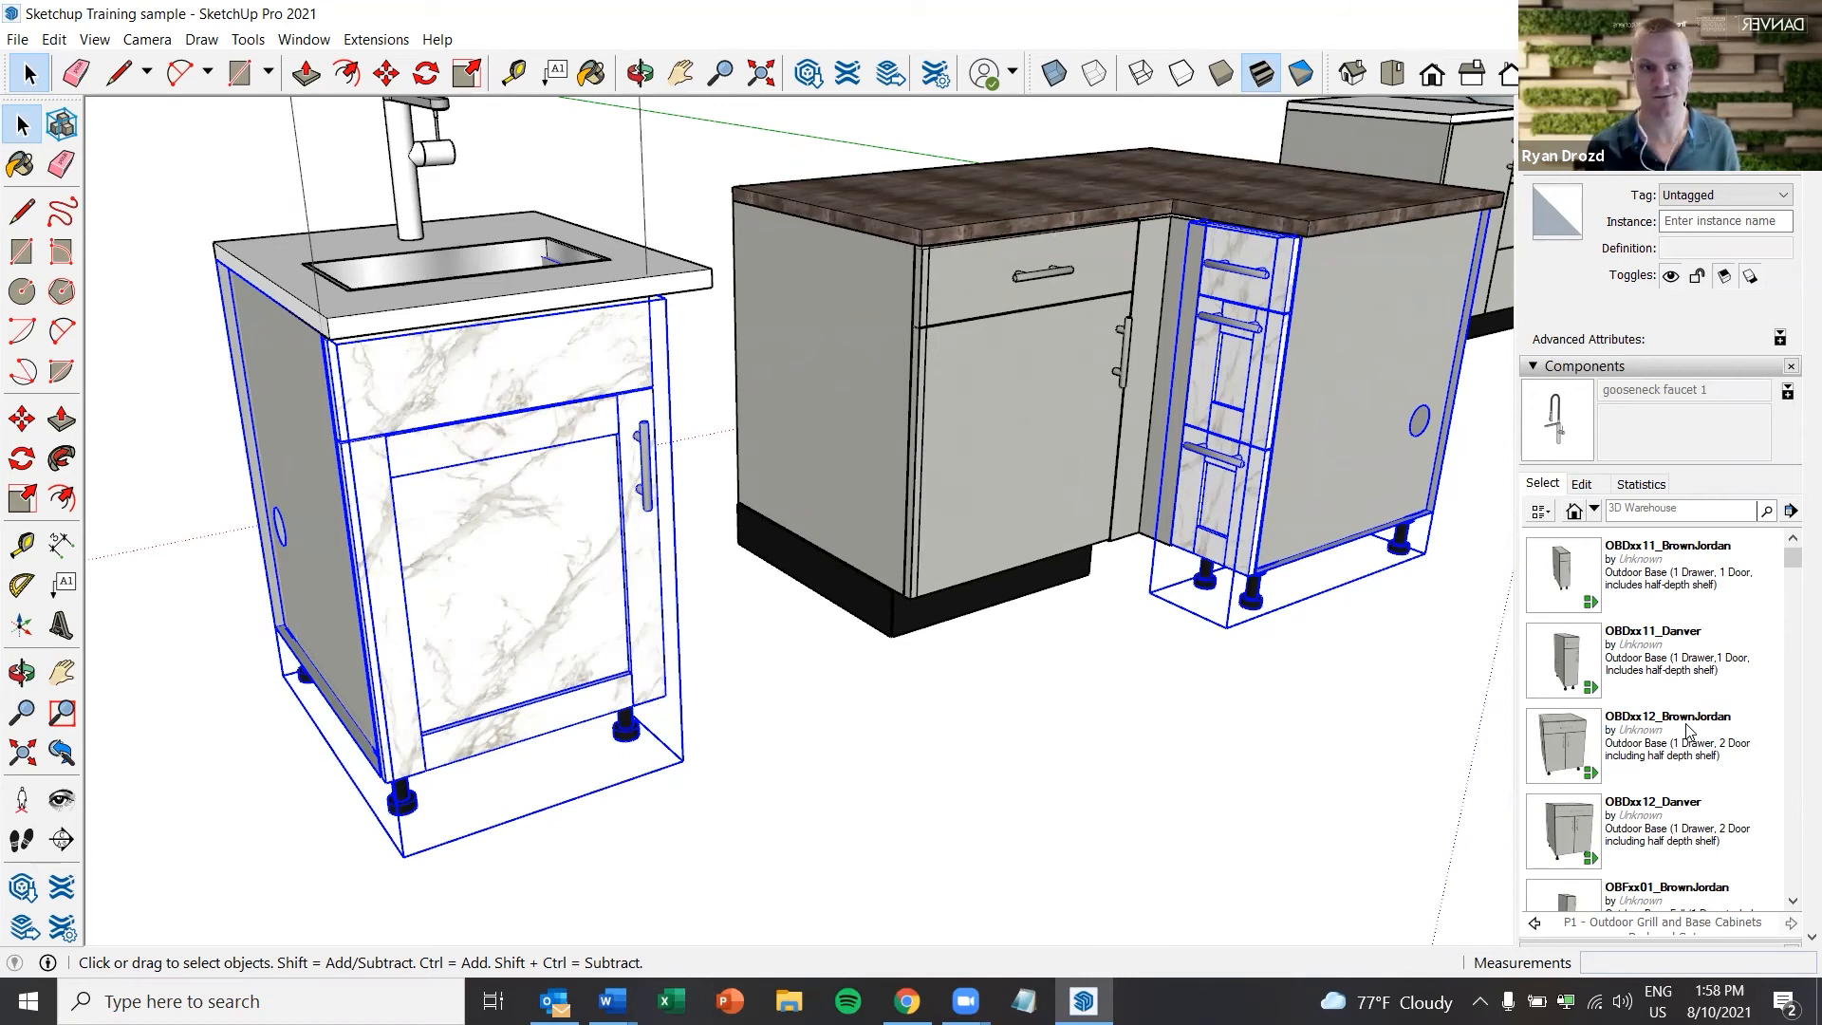
middle_drag(1060, 759, 1057, 761)
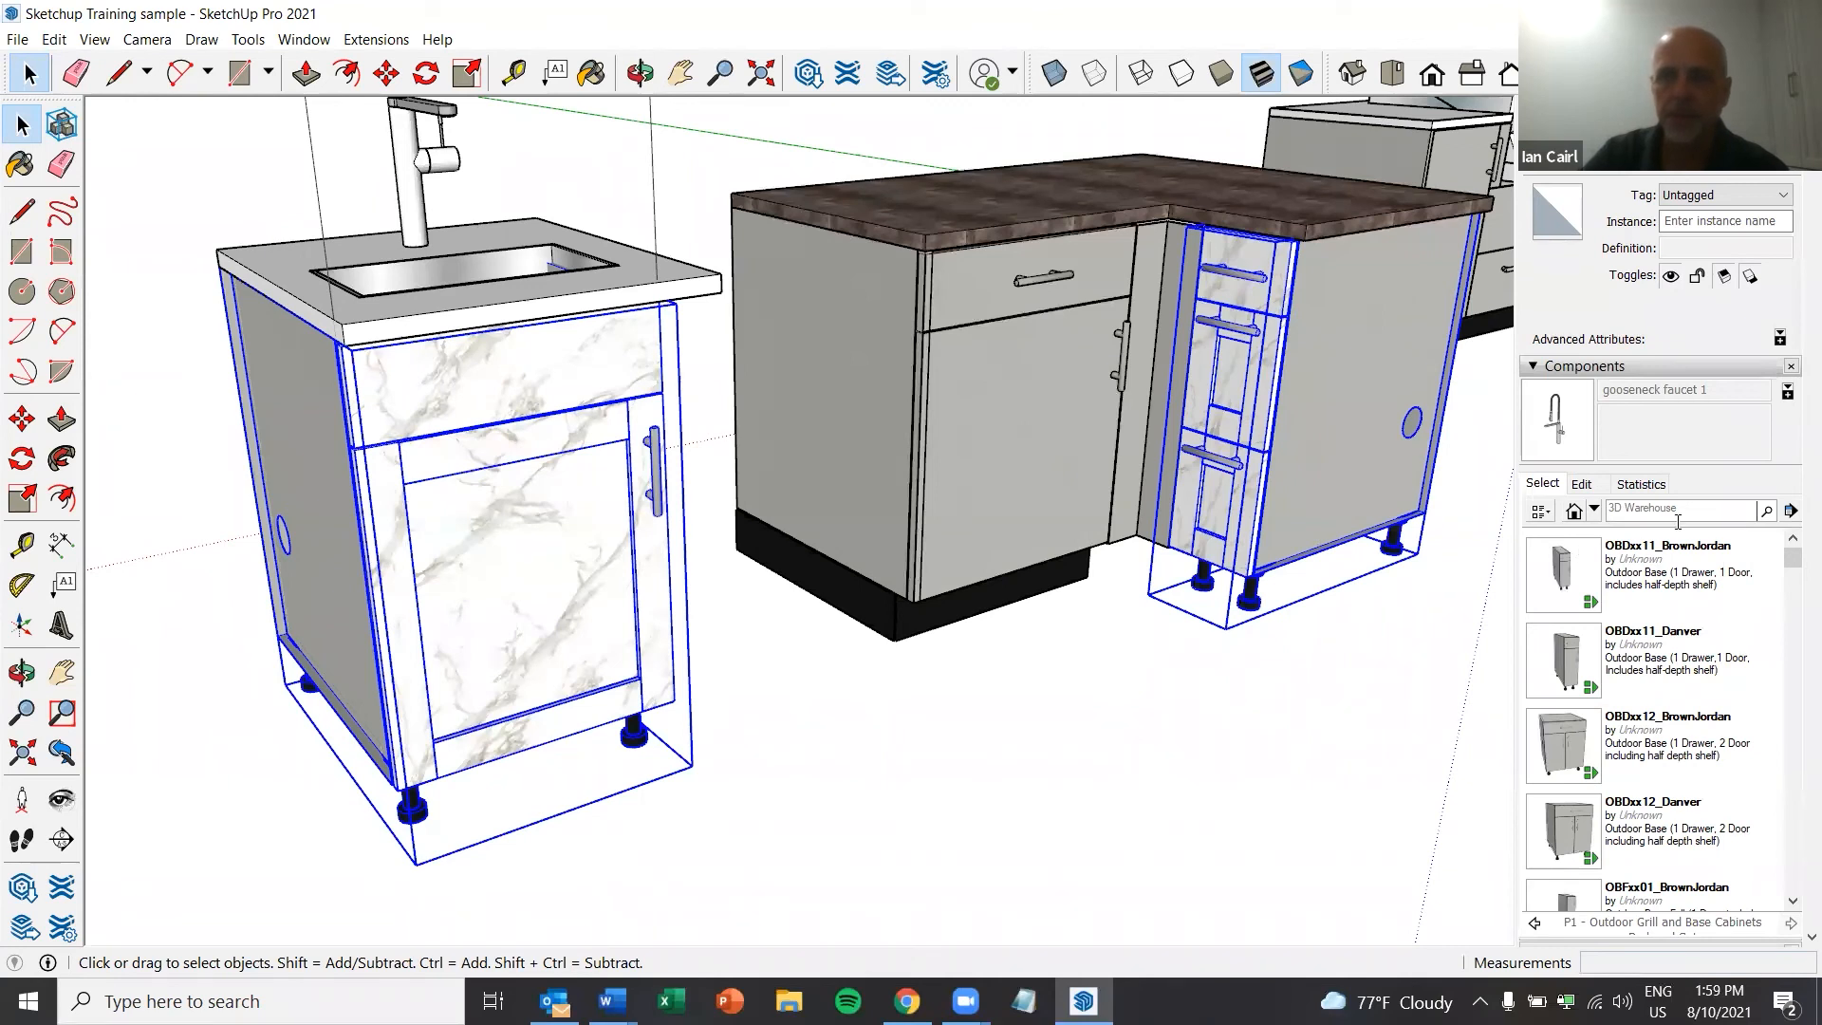
Look over the available component collections and the folder chooser for adding a local collection, then cancel it
click(1595, 511)
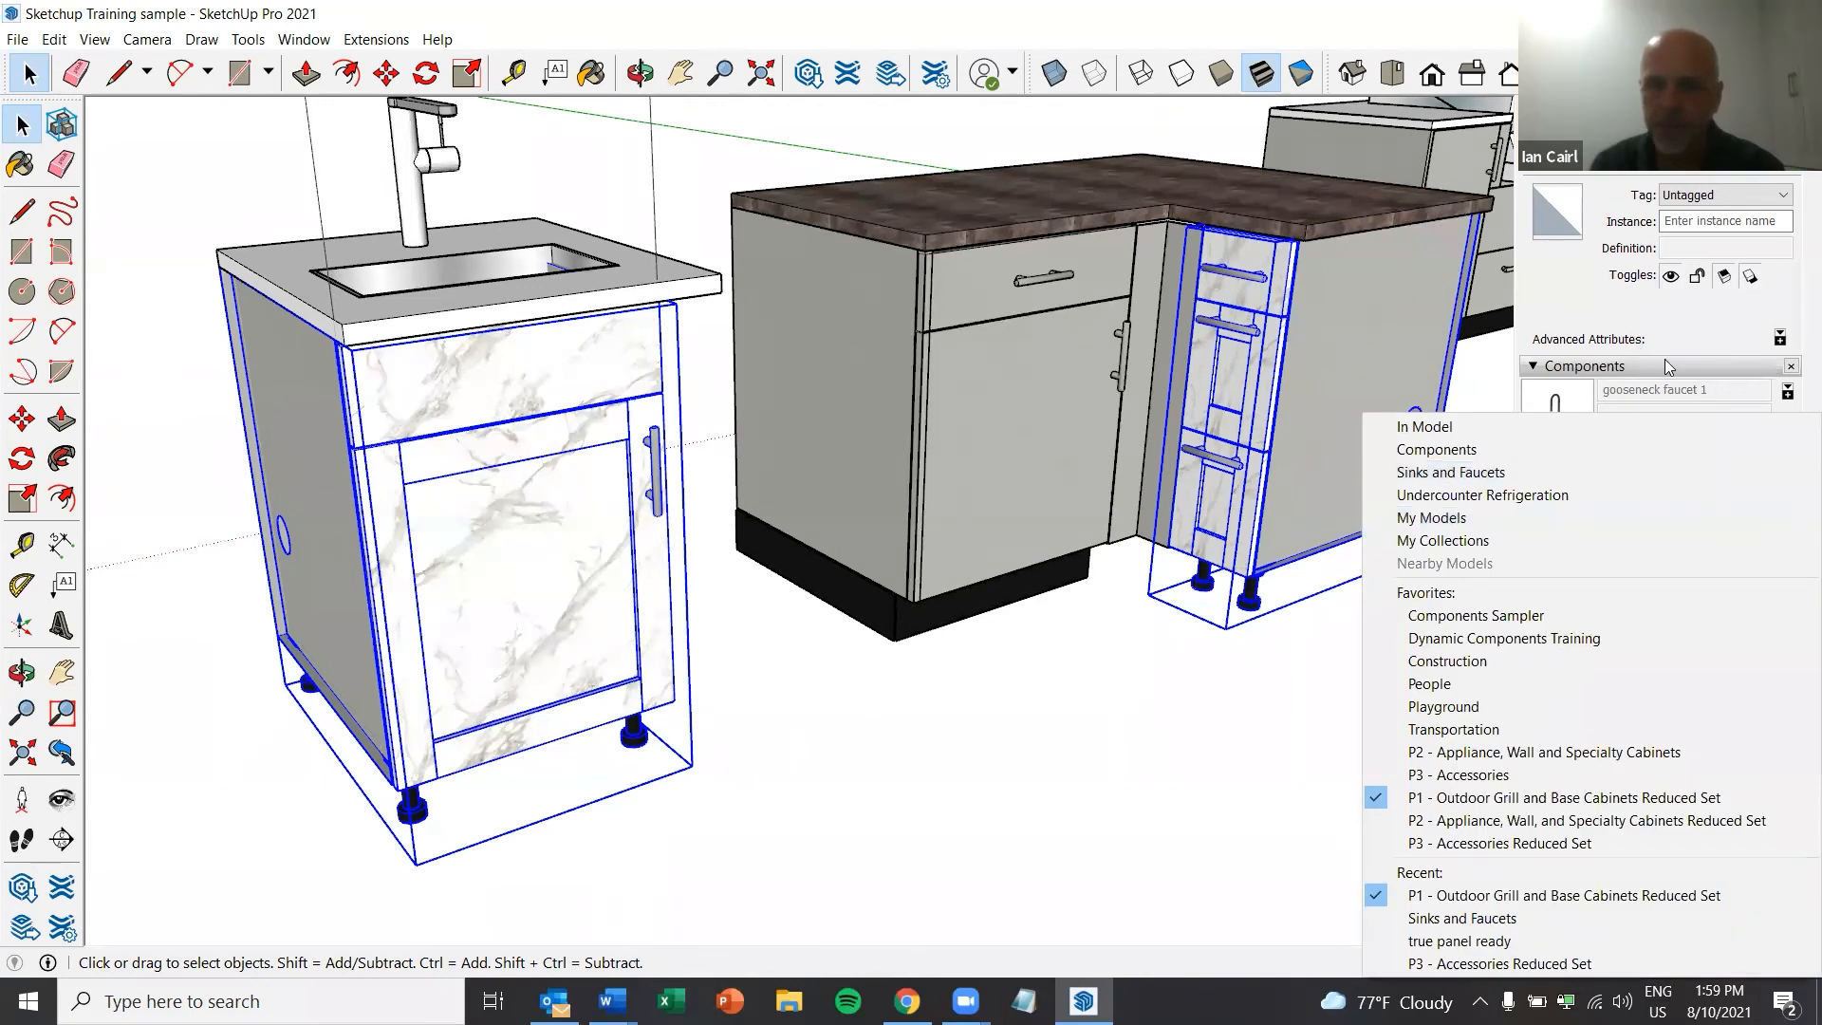
click(1690, 337)
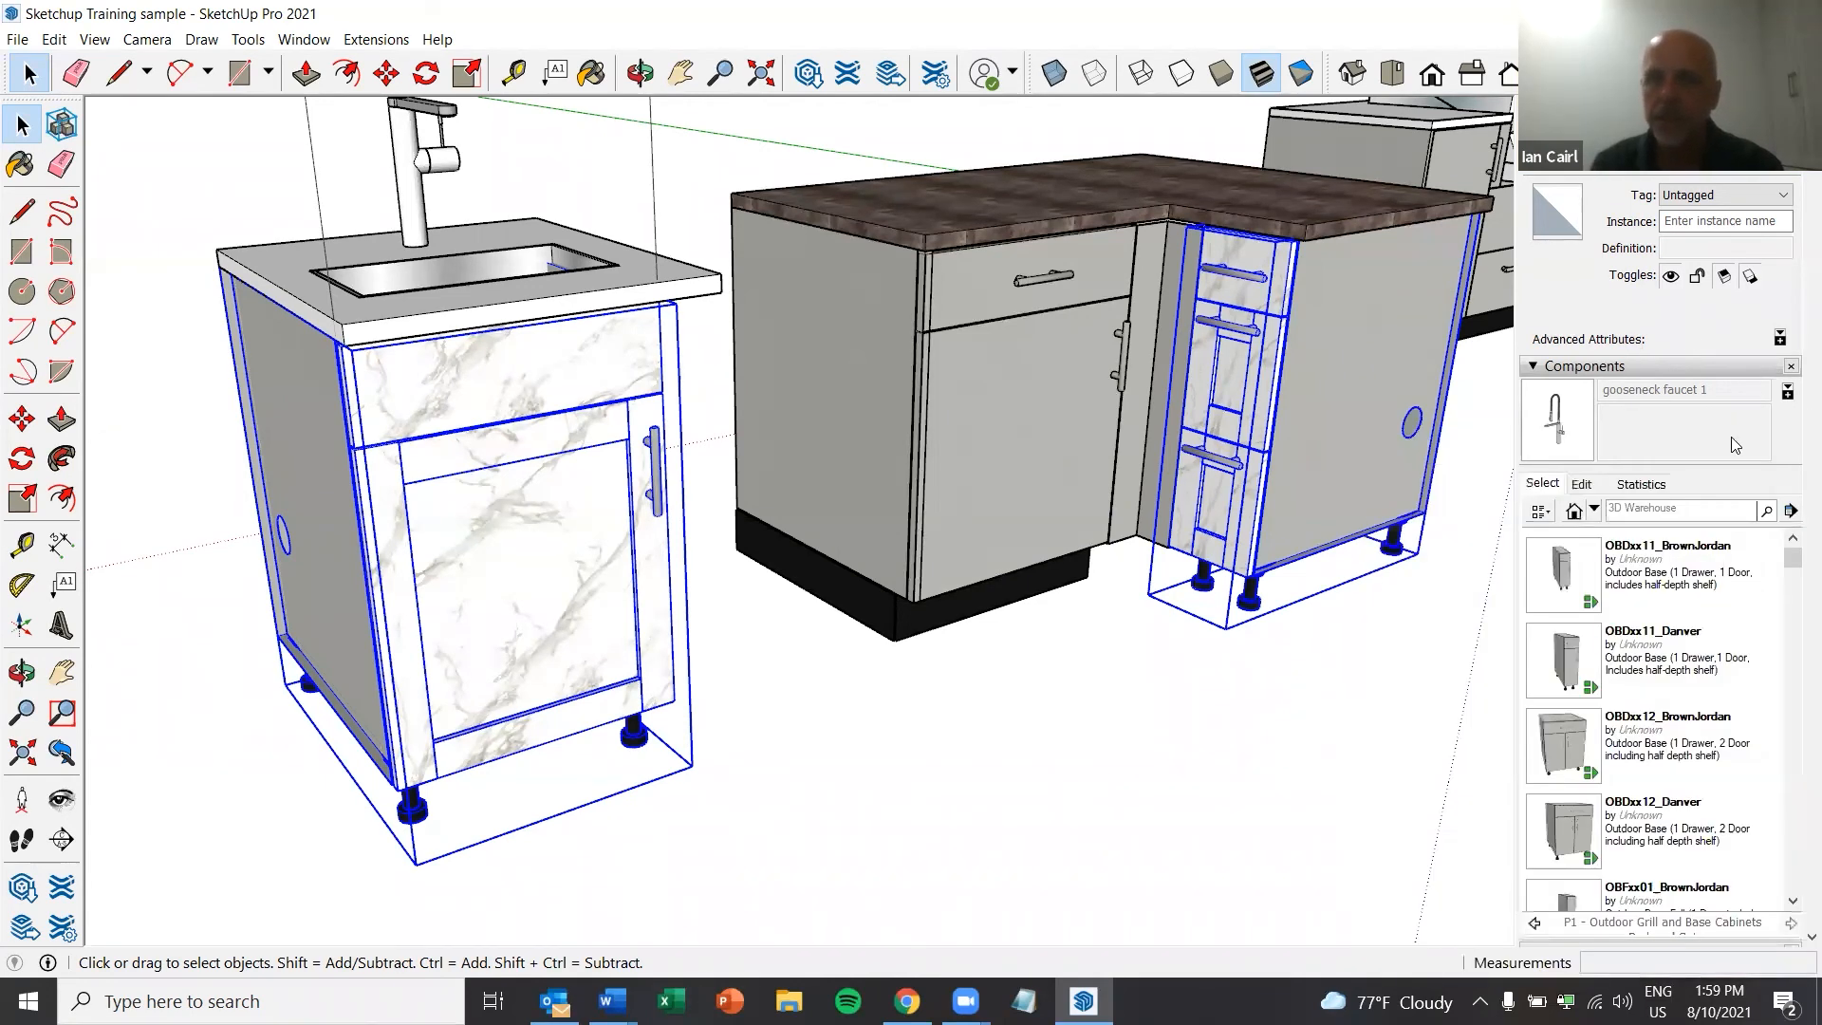
click(1790, 512)
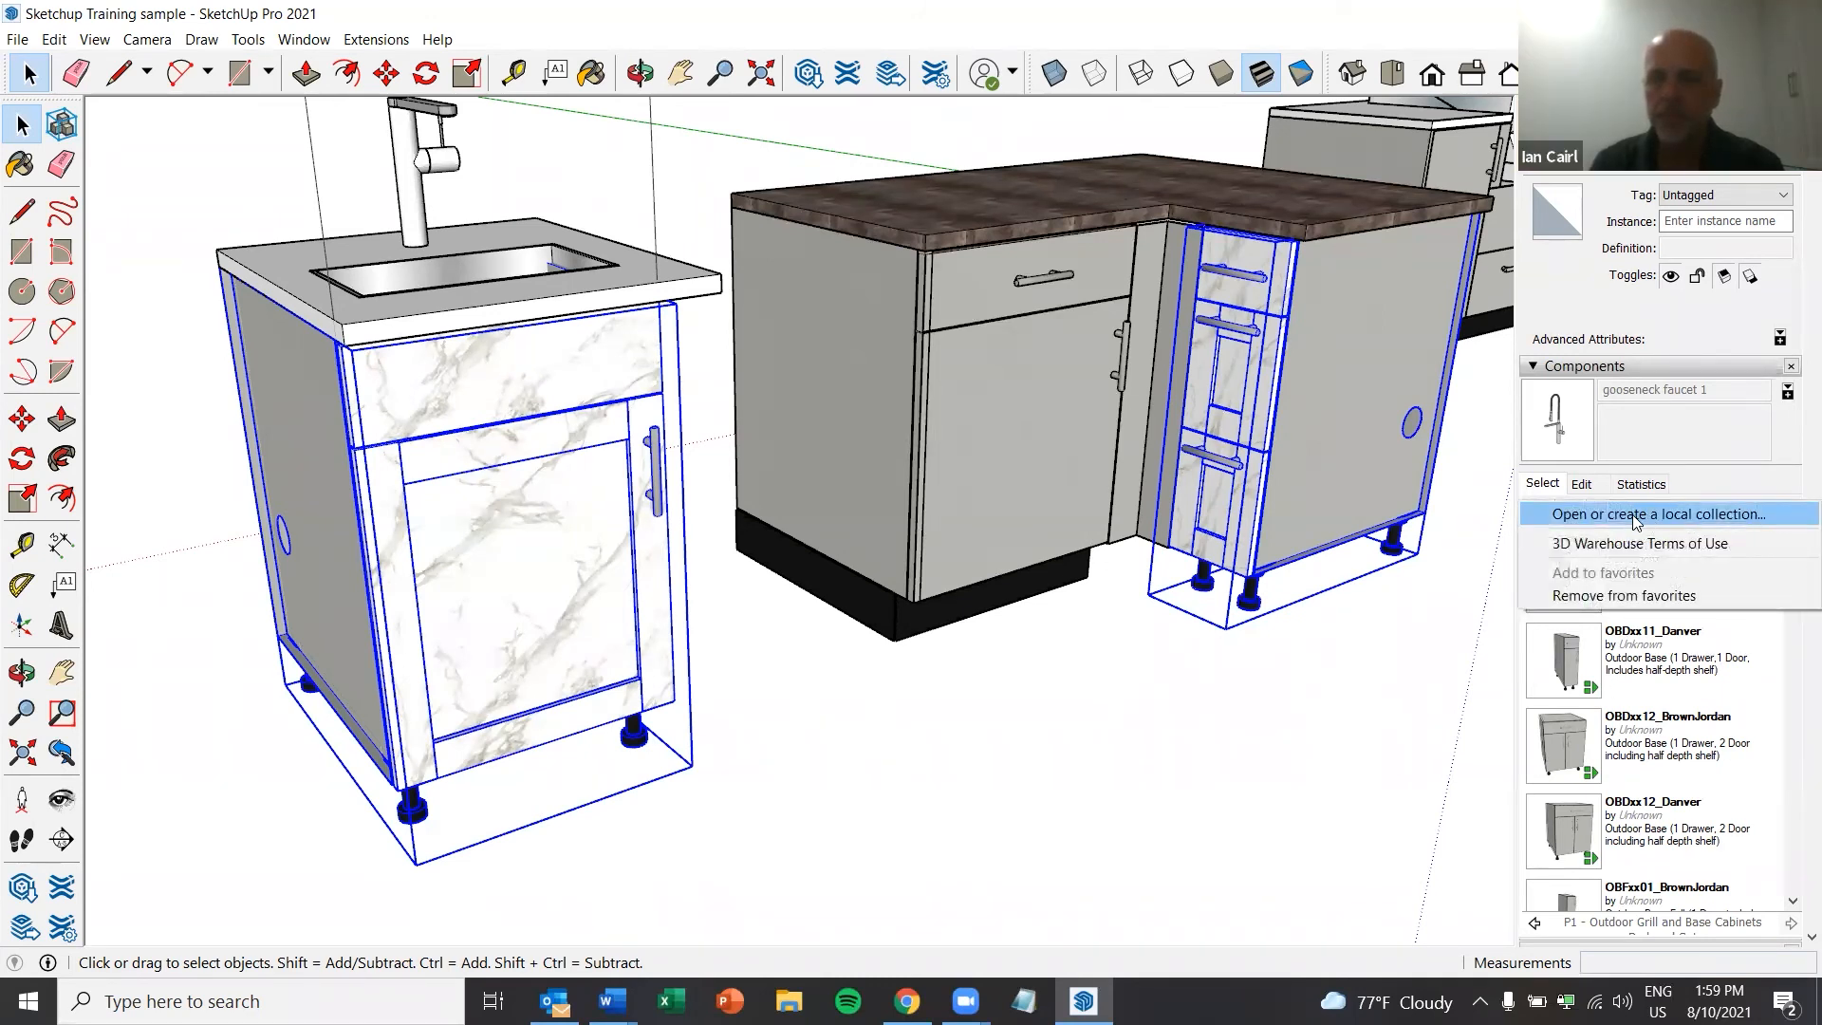
click(1588, 514)
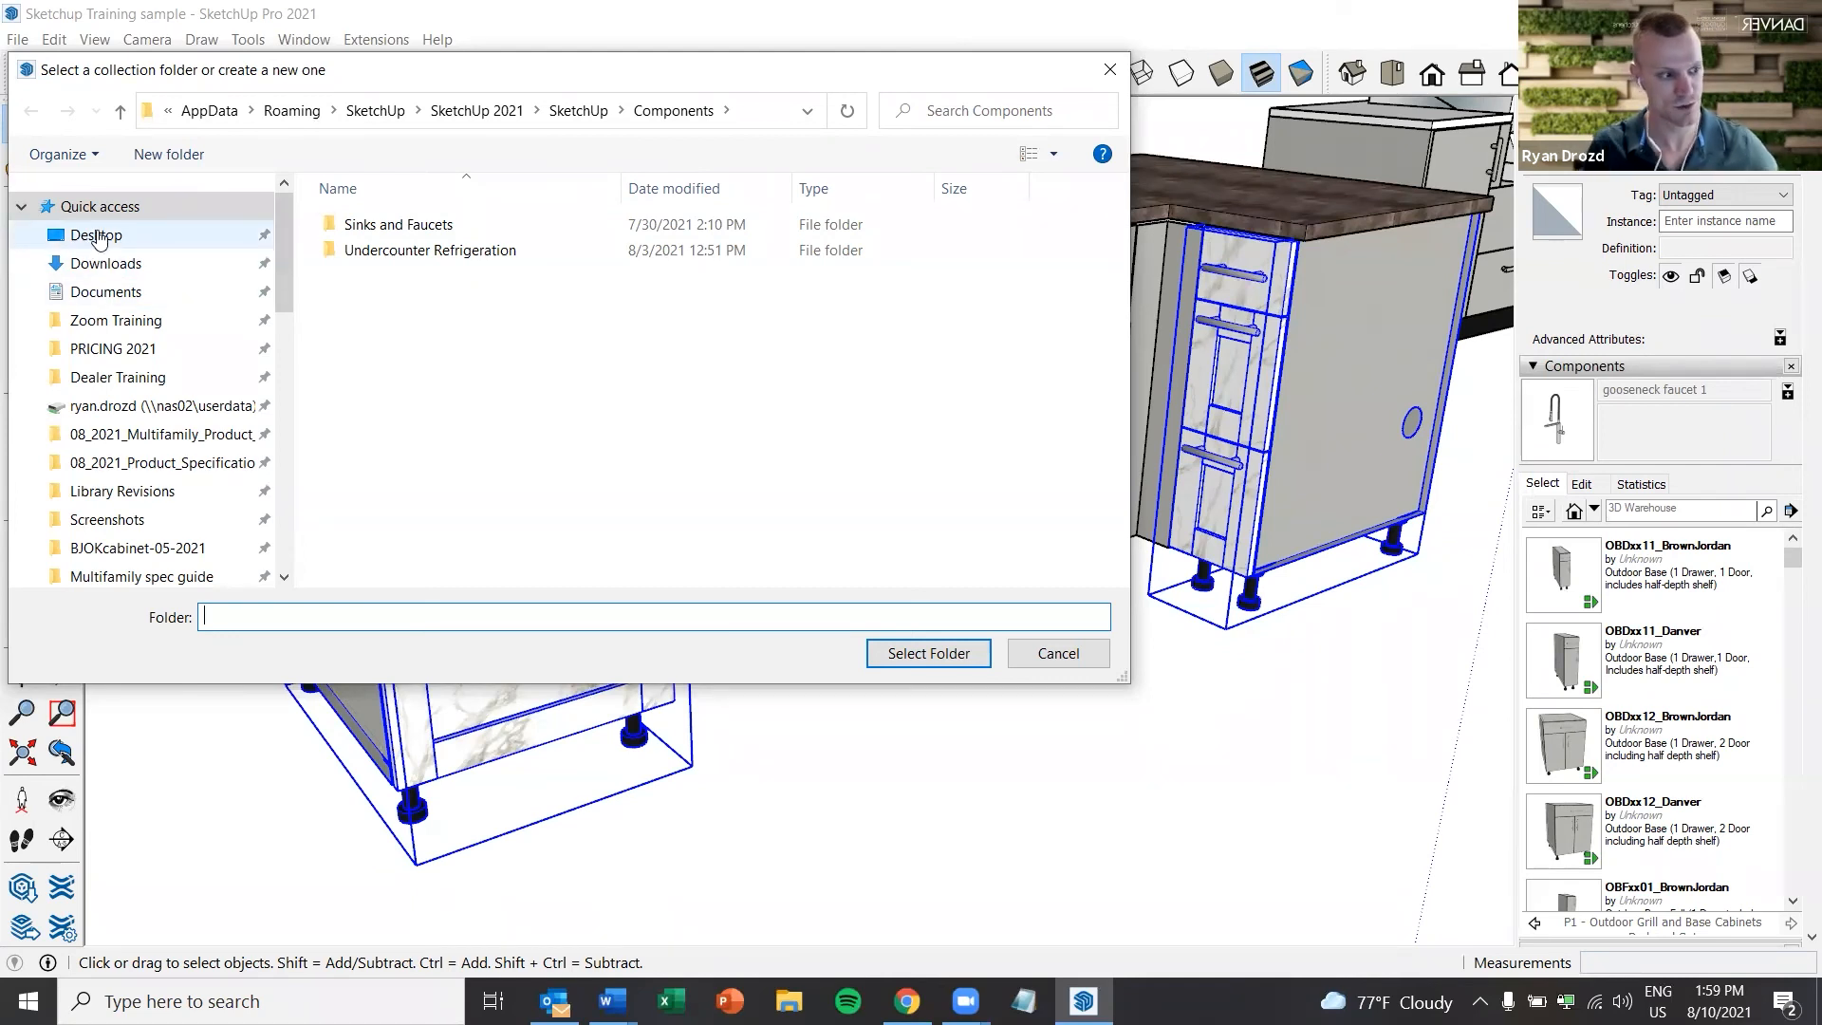
click(1060, 653)
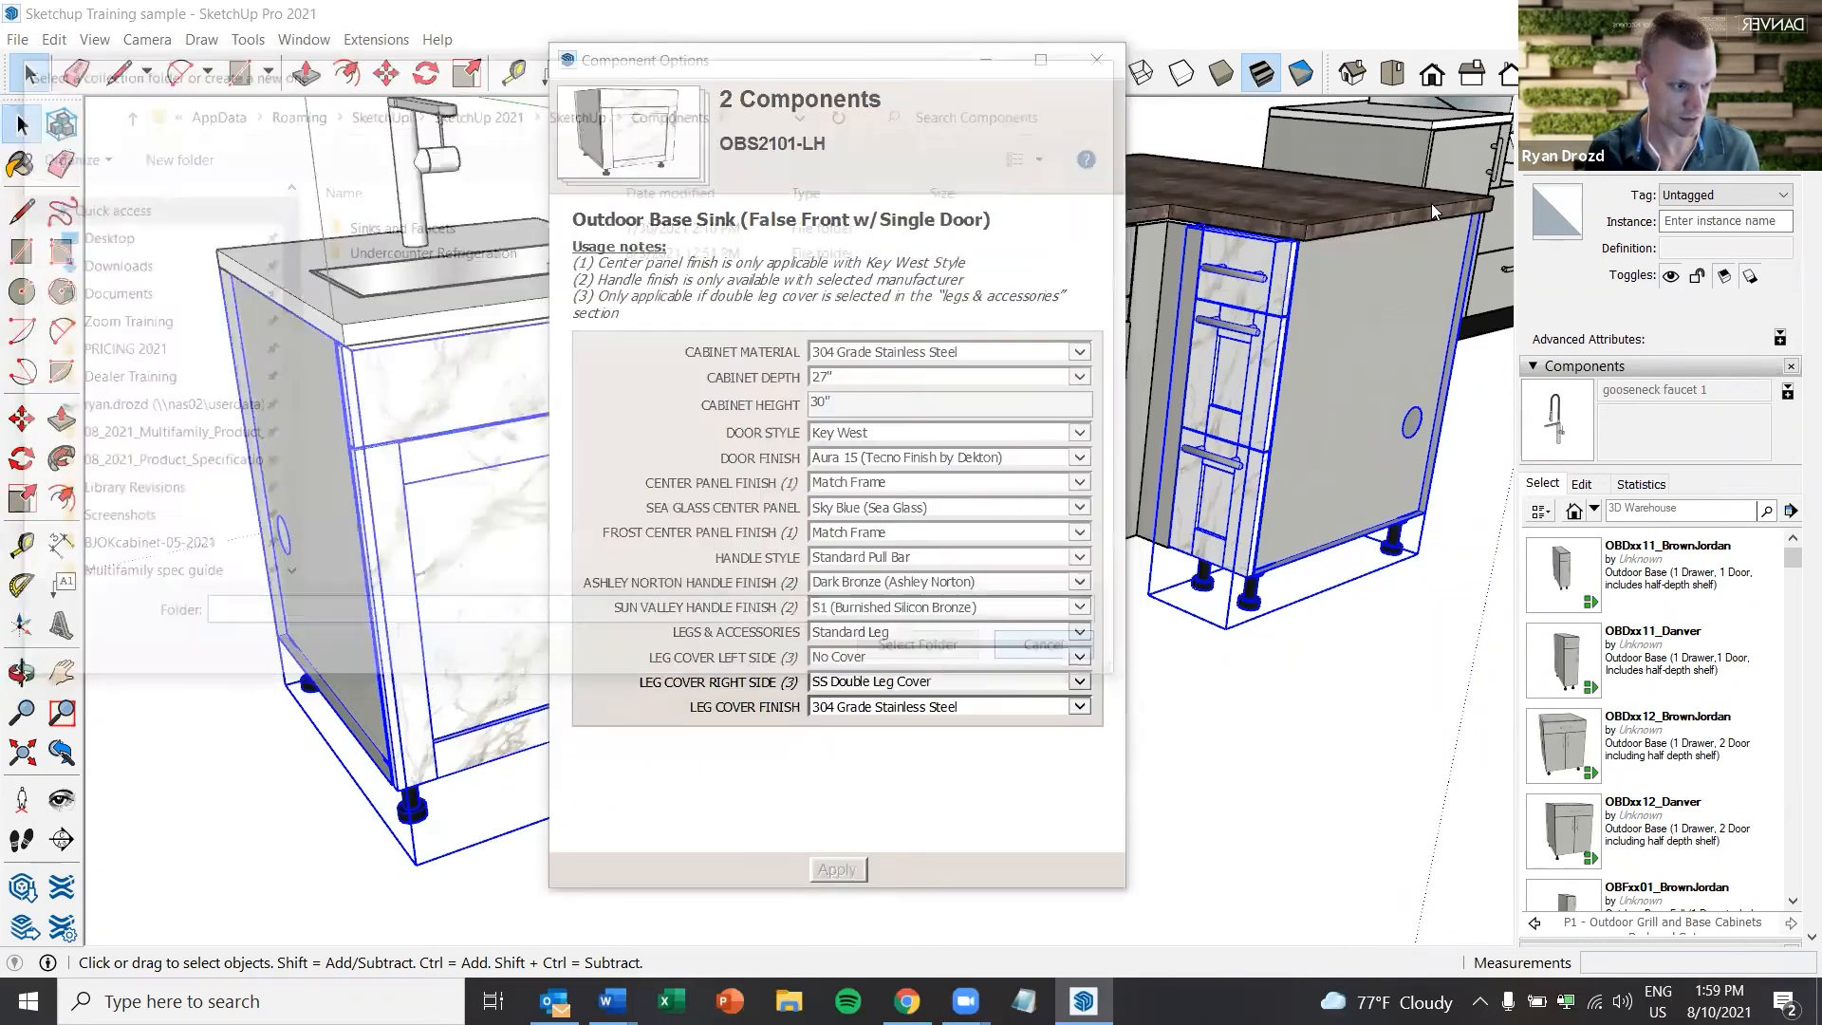
Open the Sketchup Libraries folder on the desktop and examine its OLD P1, P1, P2 and P3 library folders
key(super+d)
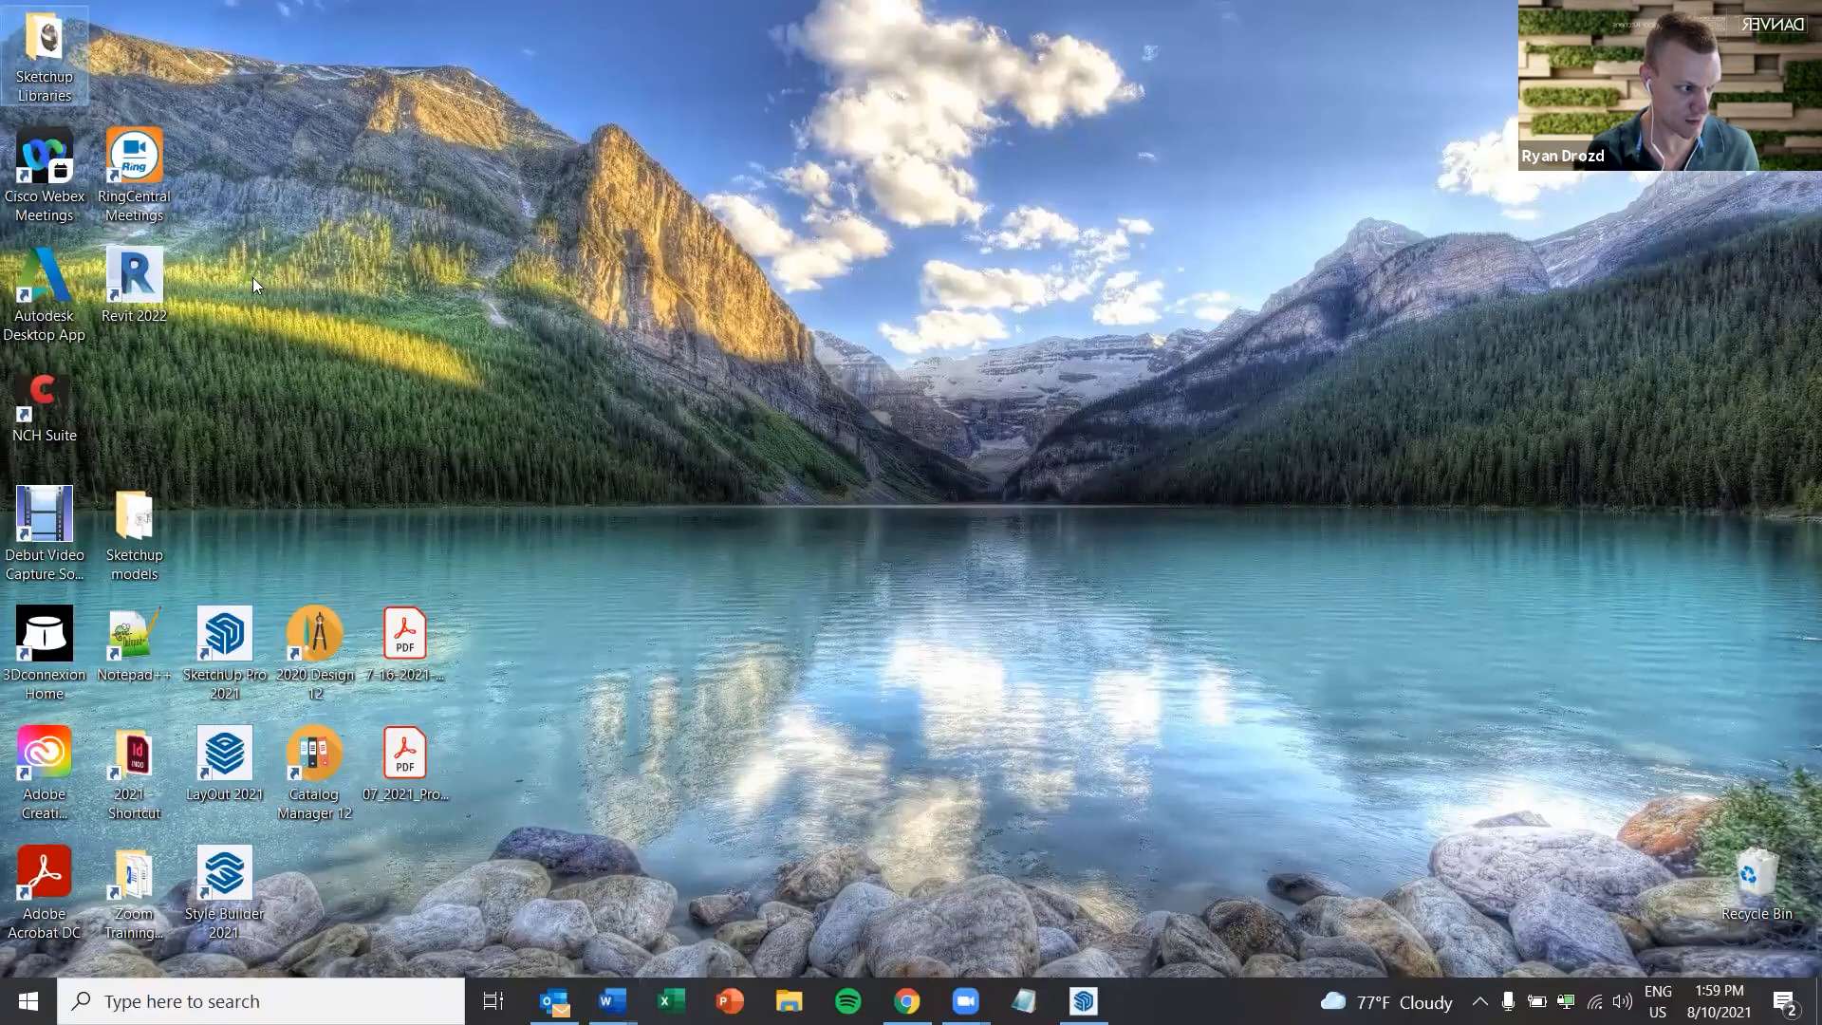
drag(254, 279, 150, 421)
double_click(150, 418)
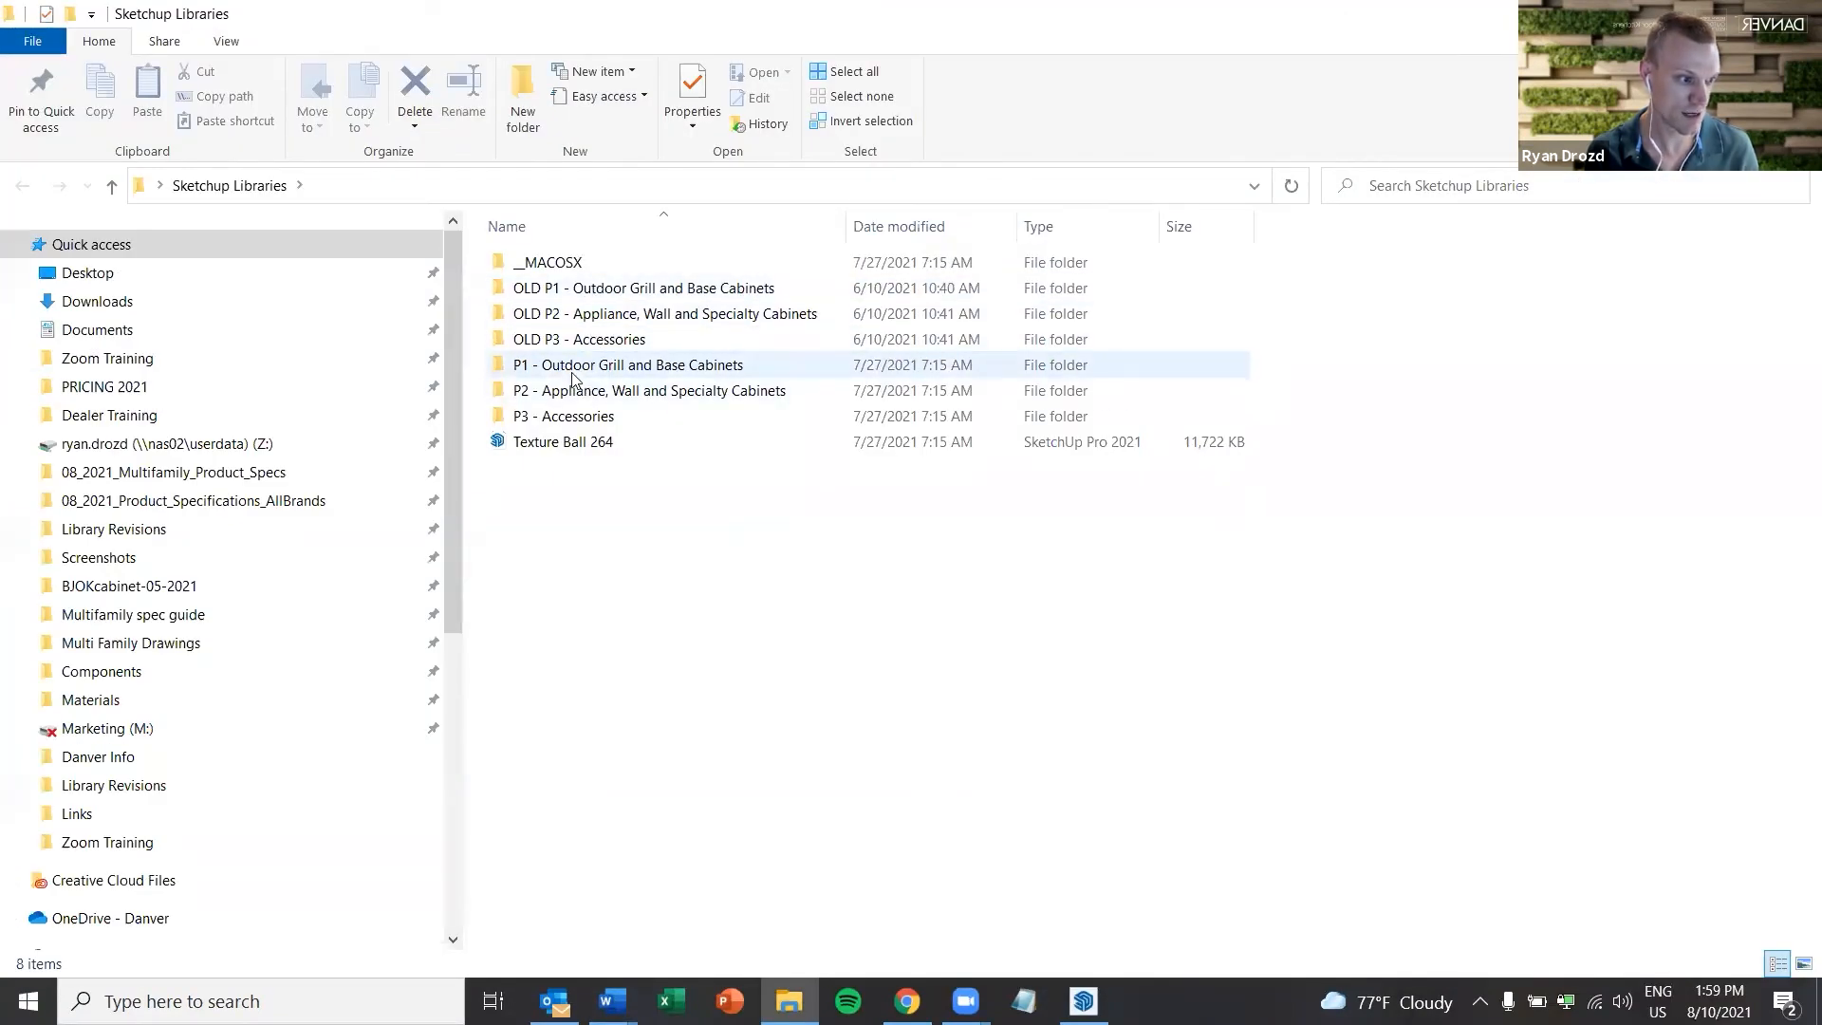
click(581, 391)
click(576, 418)
click(702, 364)
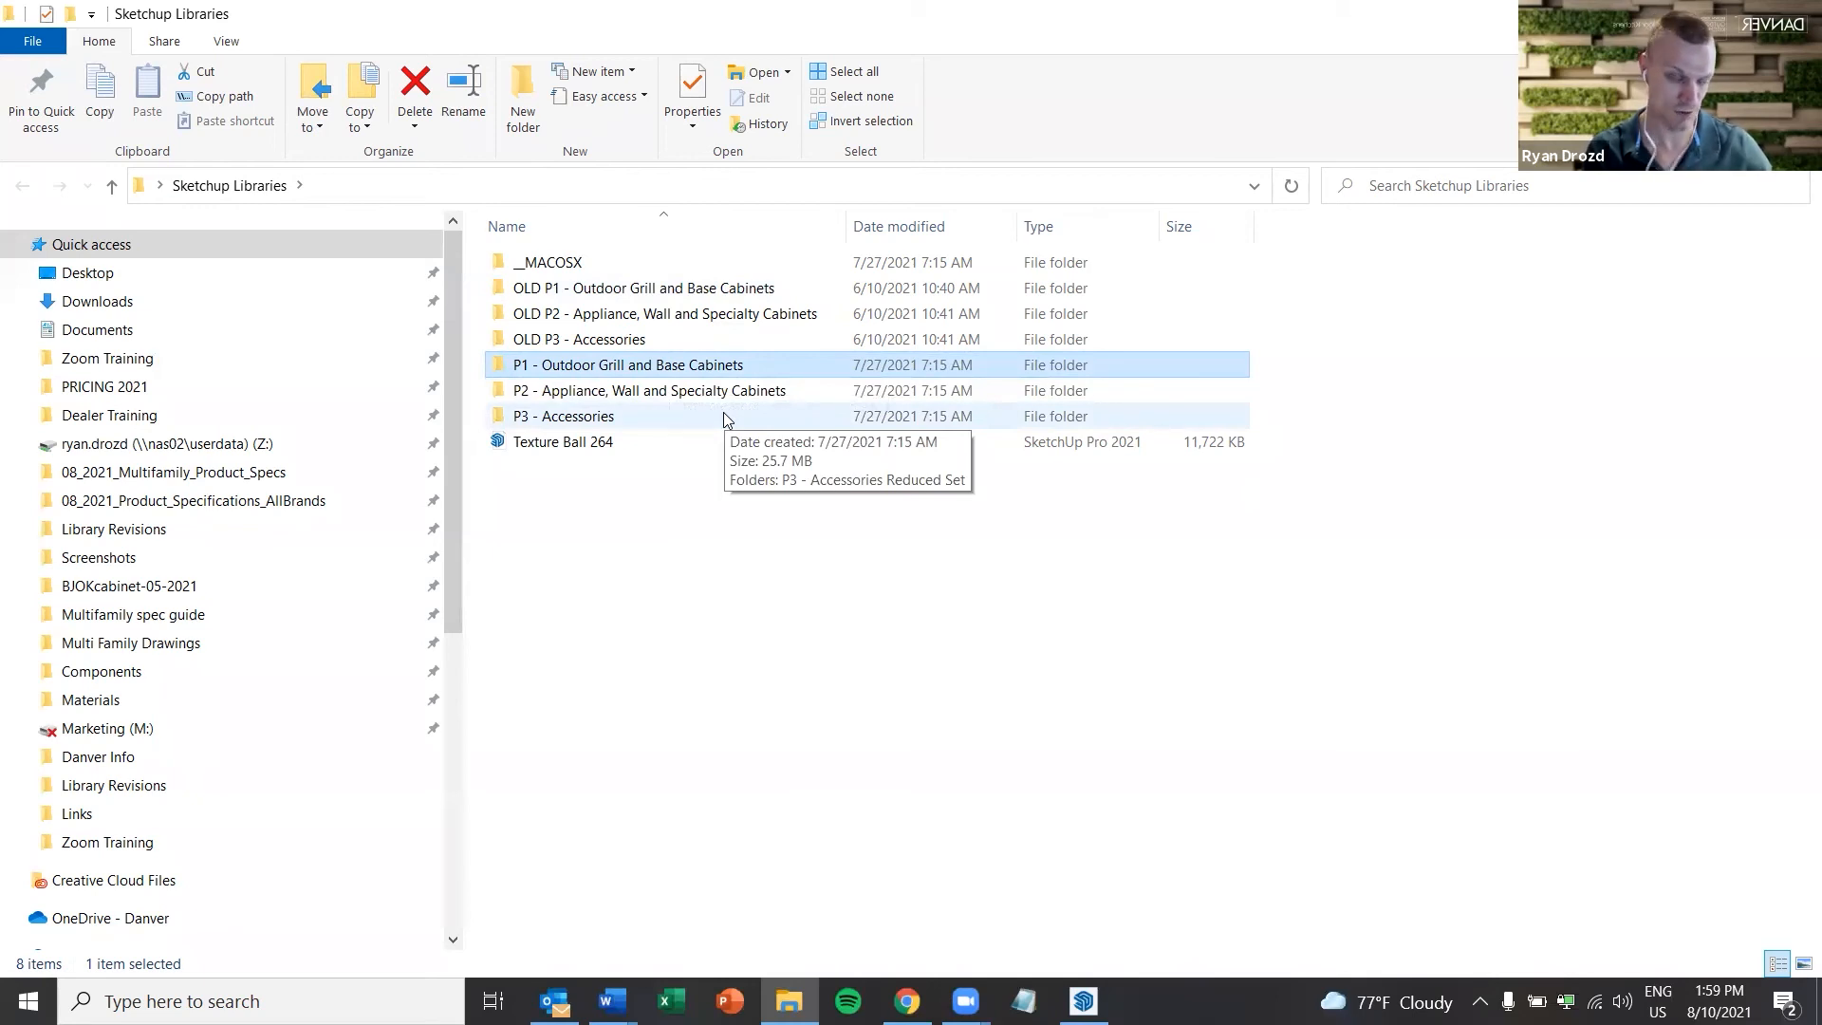
click(612, 289)
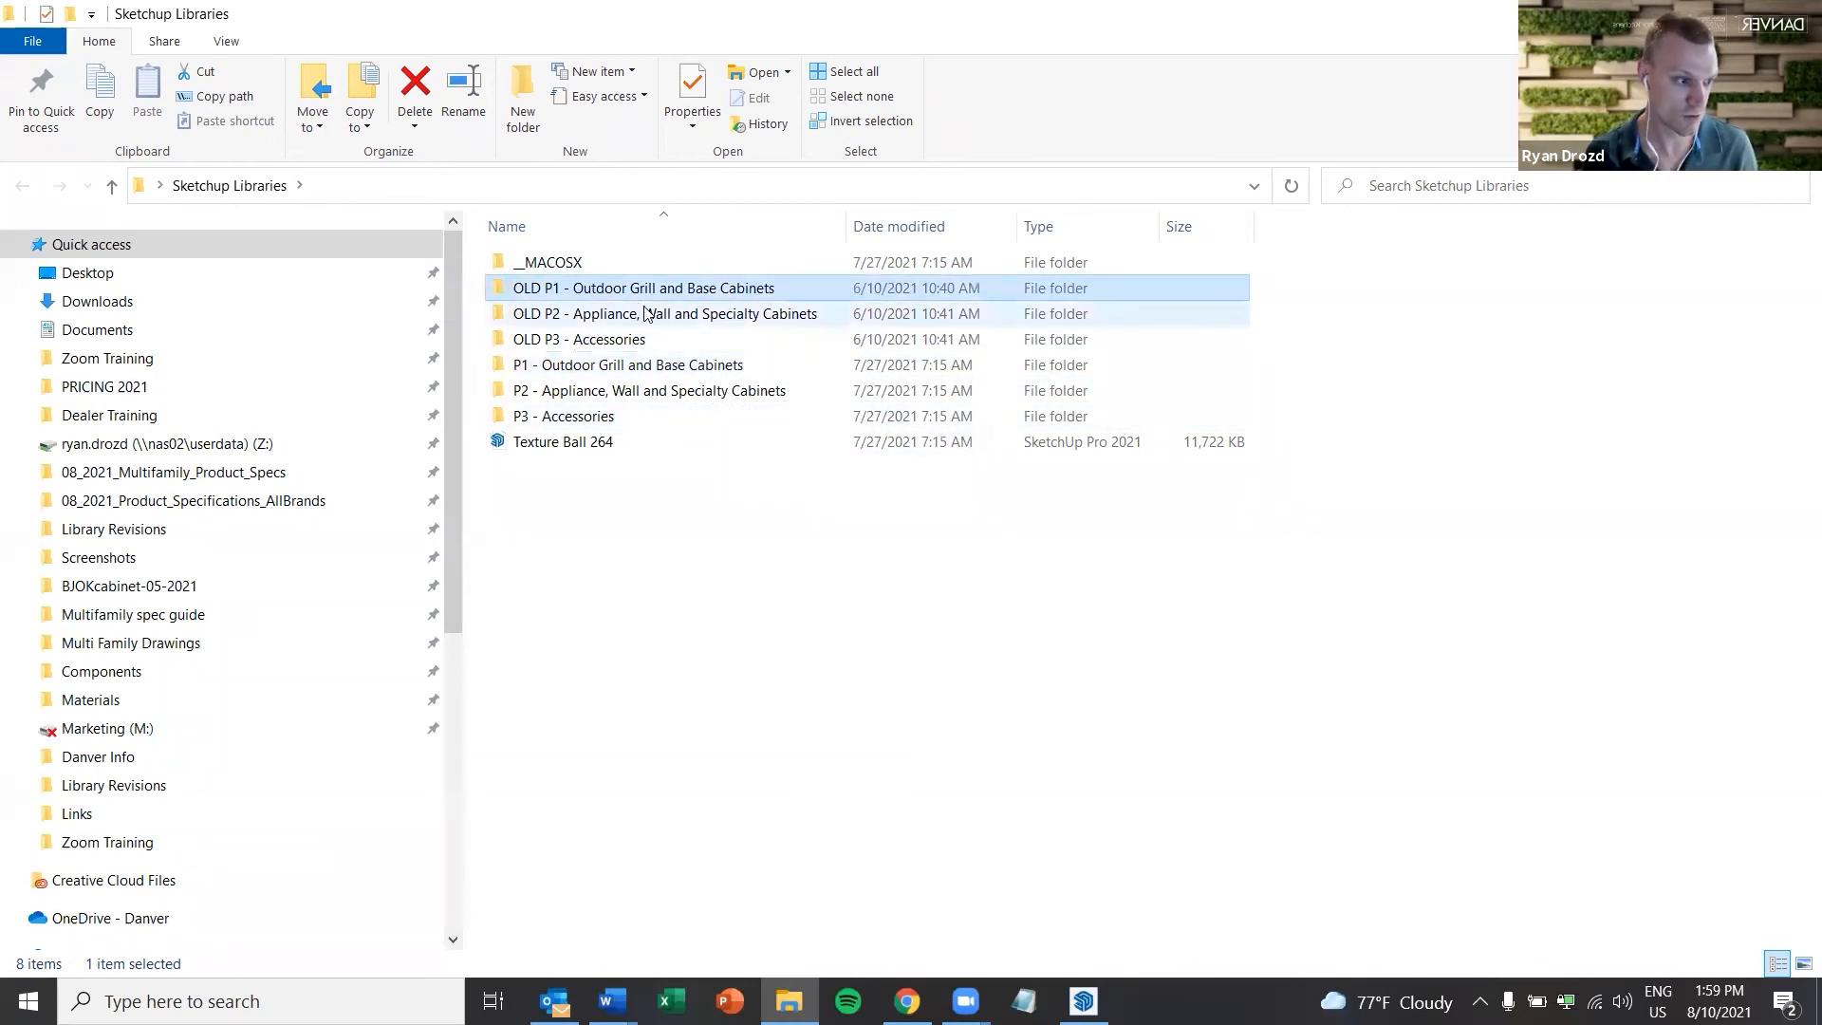
click(662, 390)
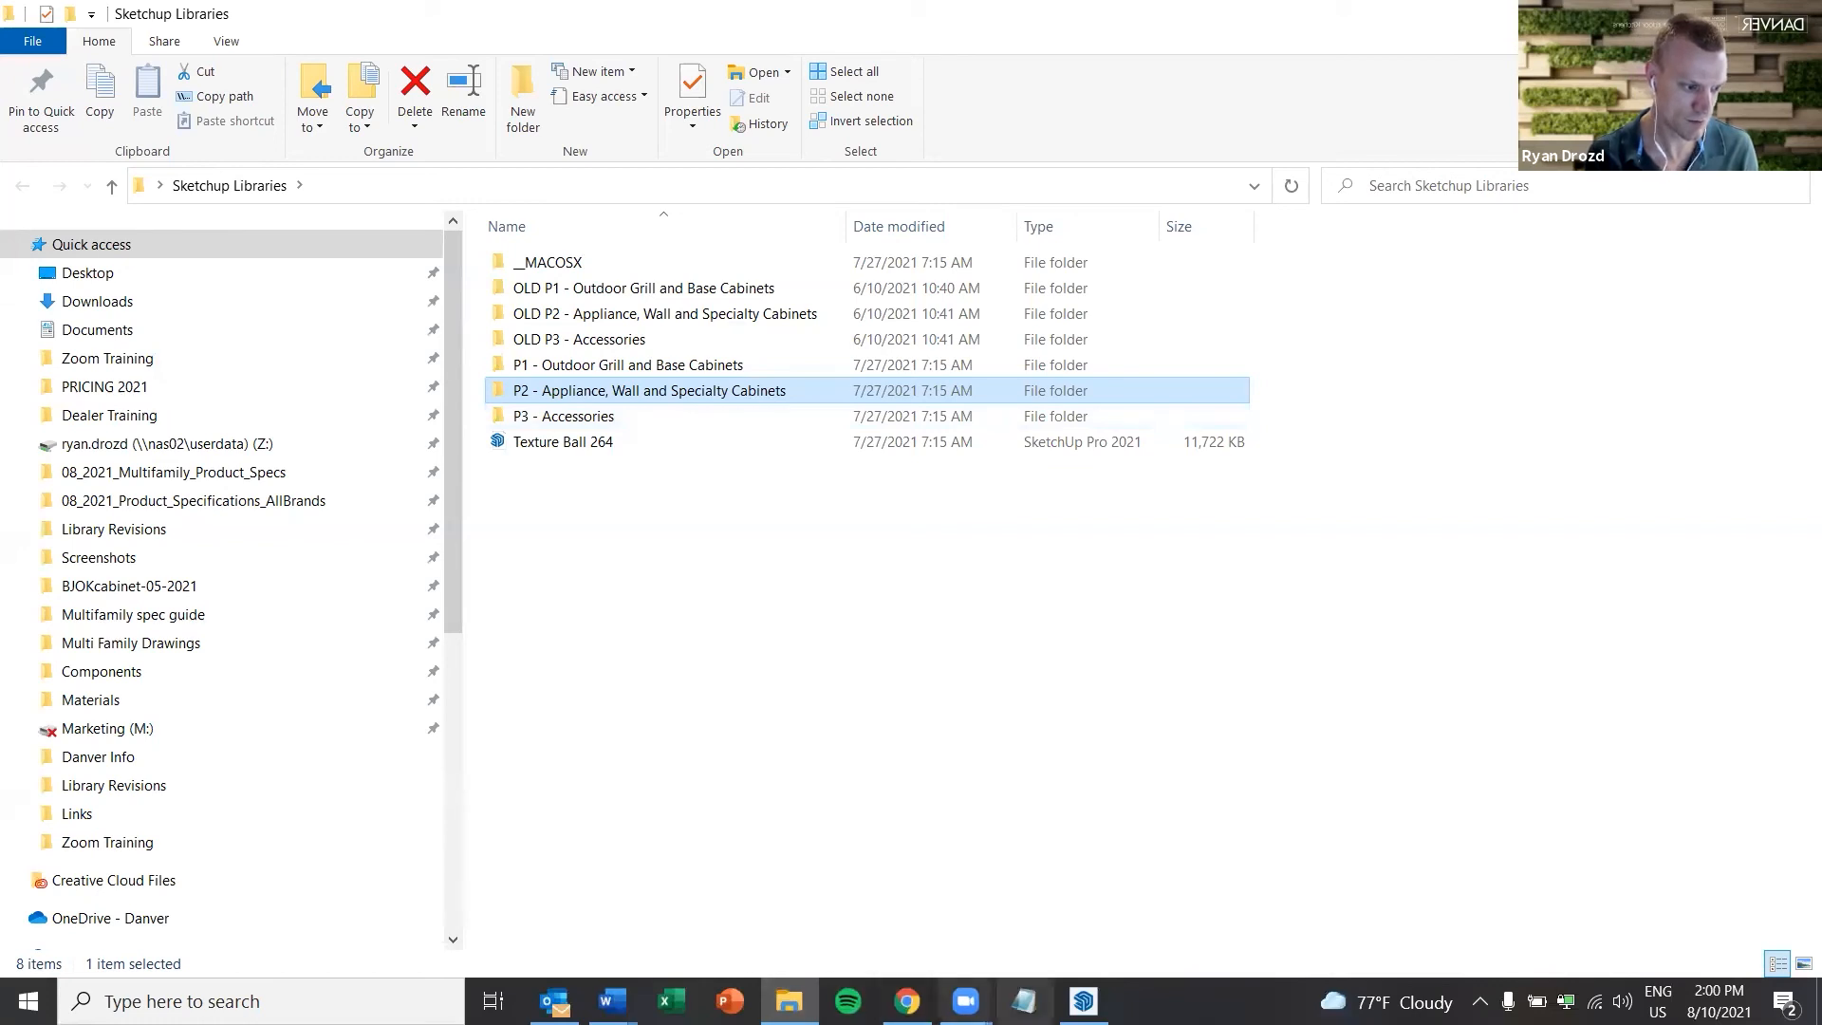
Switch back to SketchUp and browse to the desktop's Sketchup Libraries folder for opening a local component collection
click(1082, 1001)
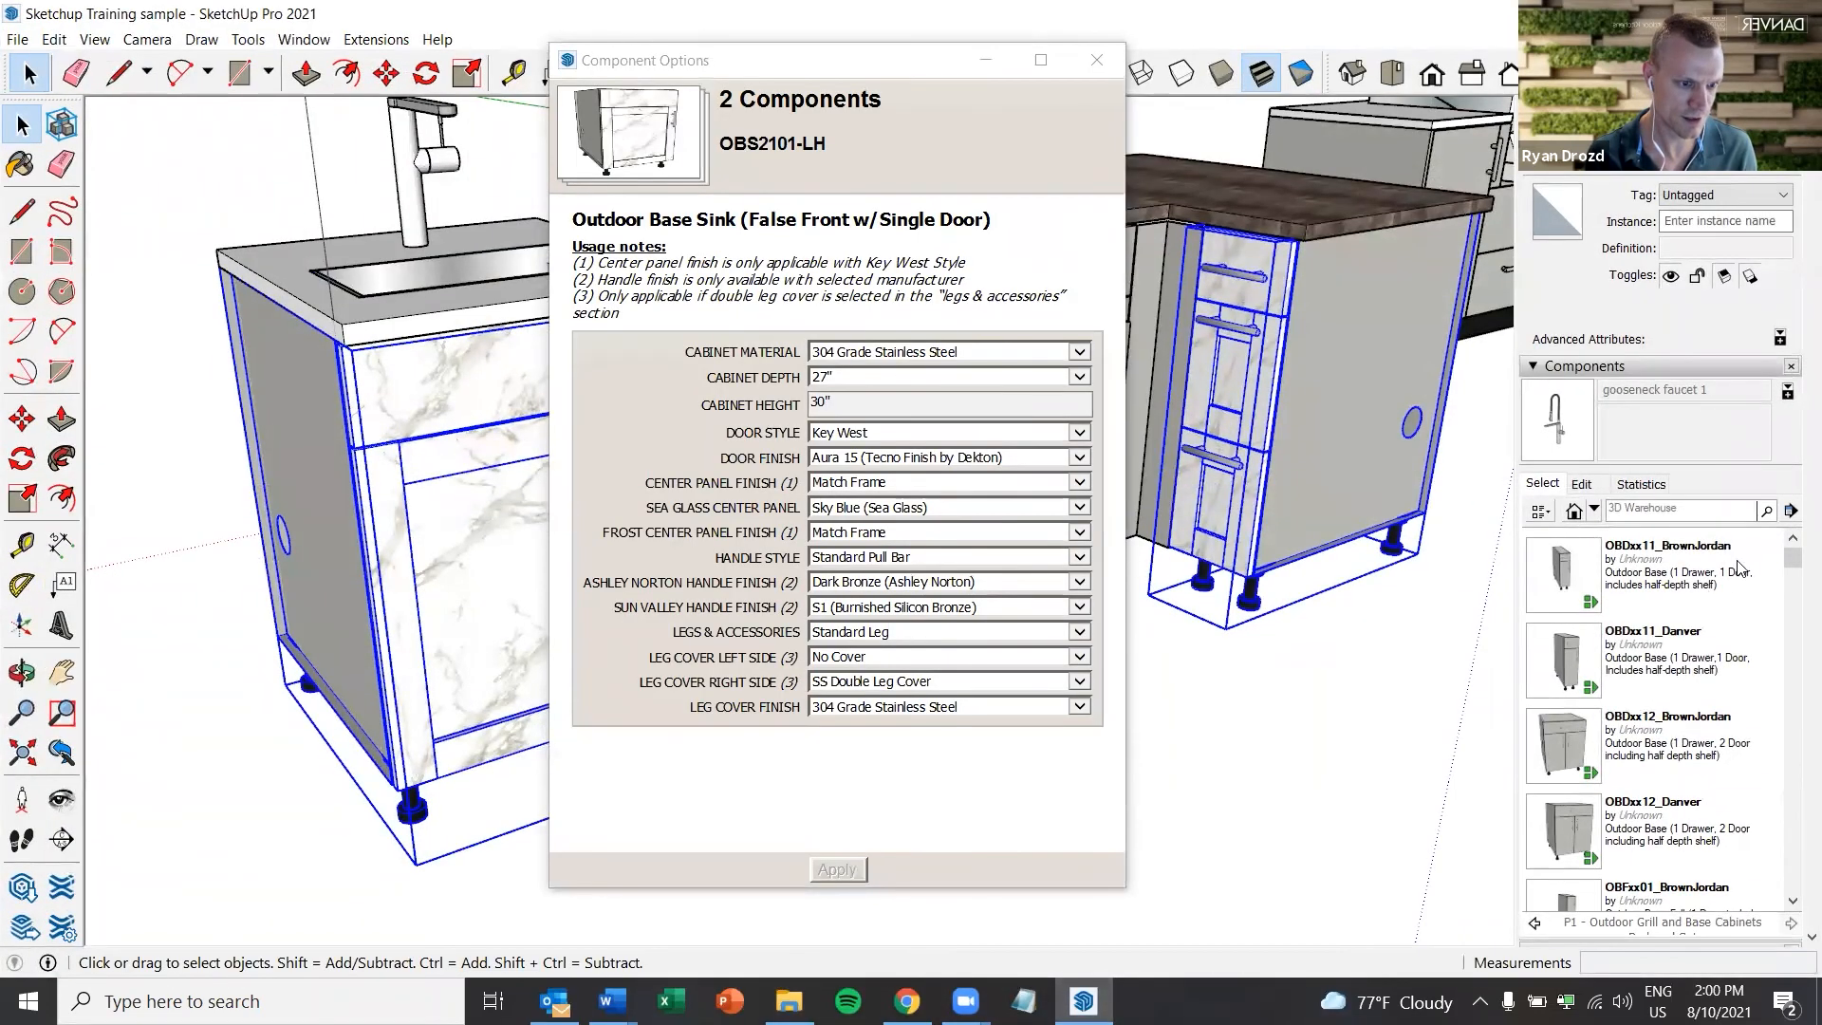
click(1791, 512)
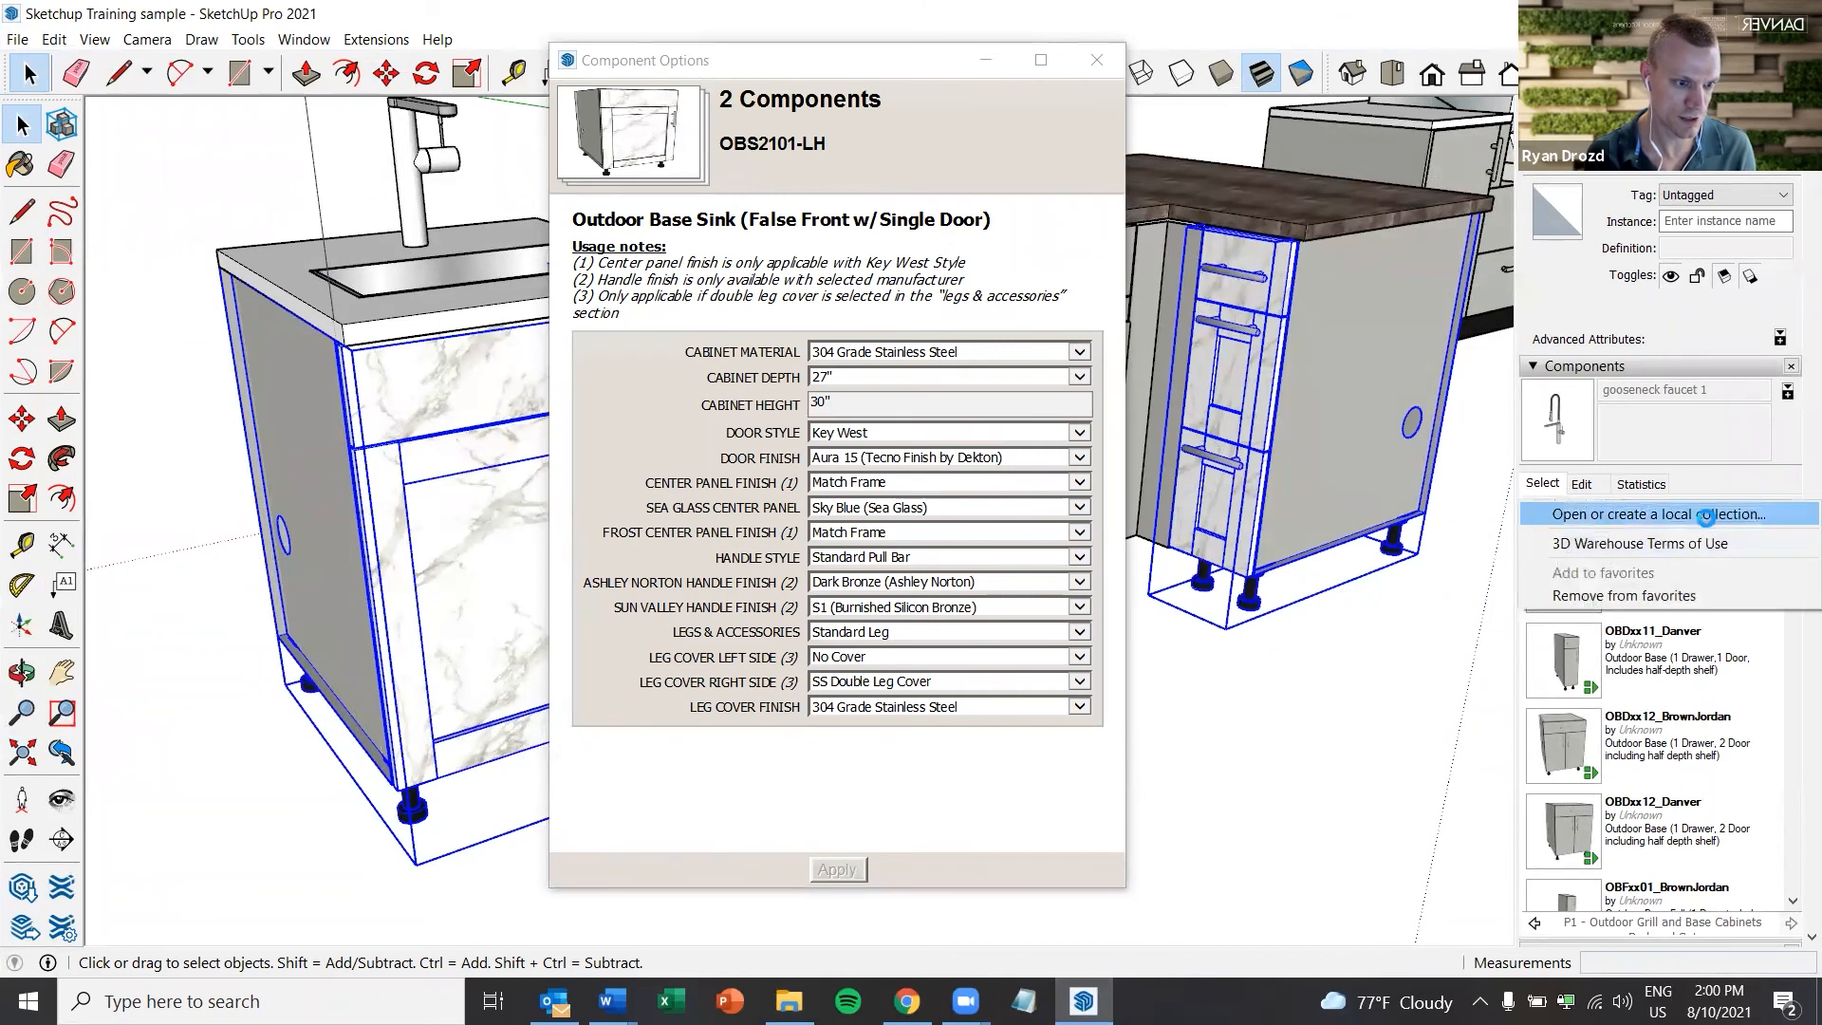
click(1703, 523)
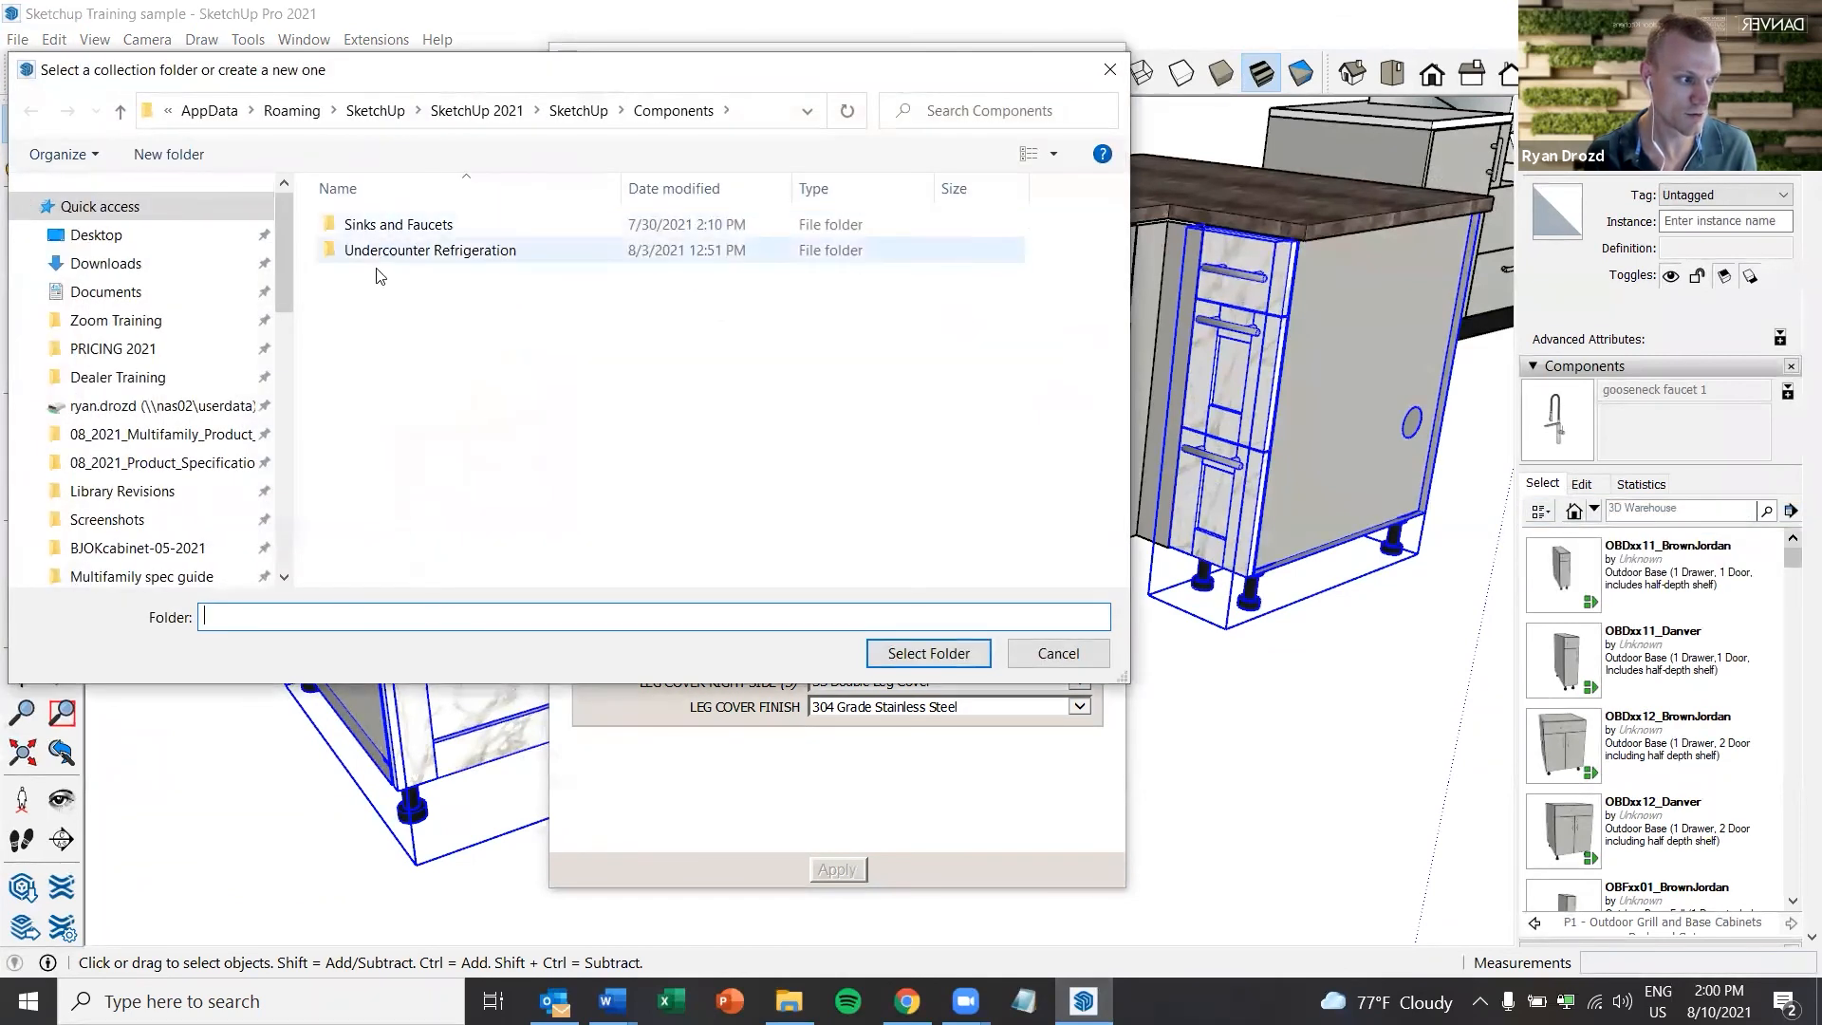
click(132, 235)
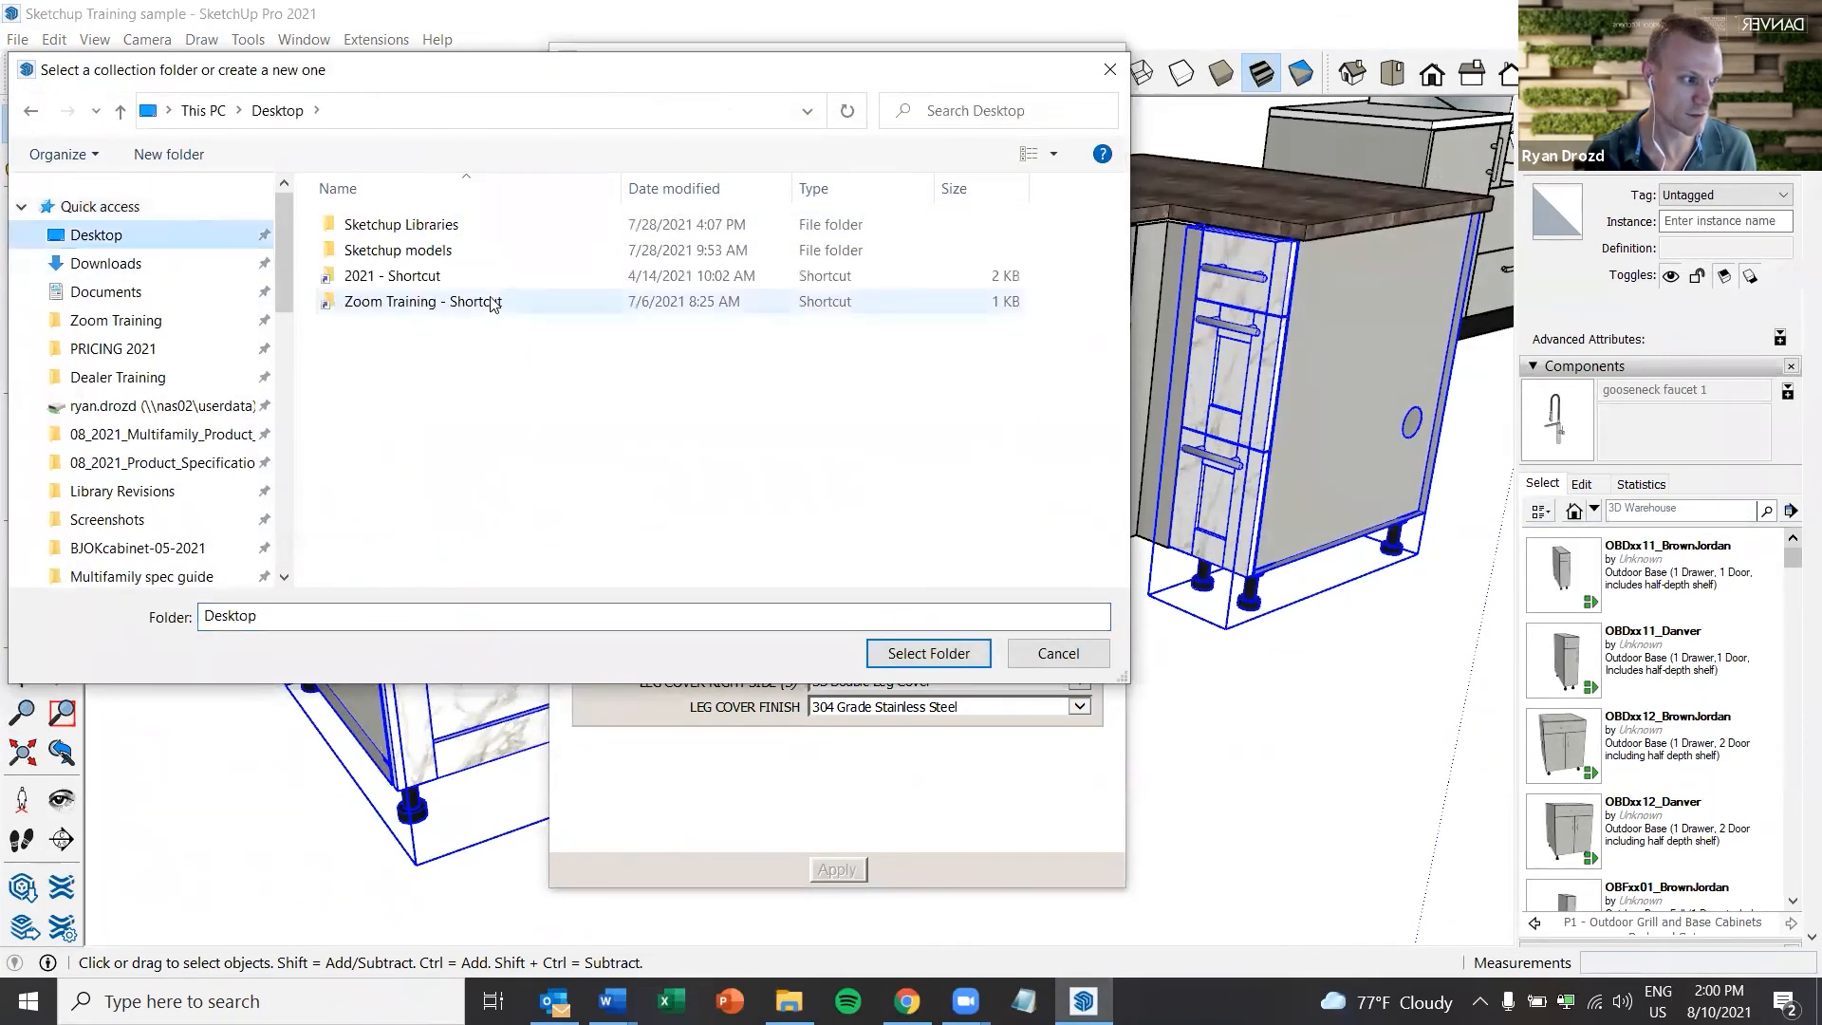
double_click(396, 235)
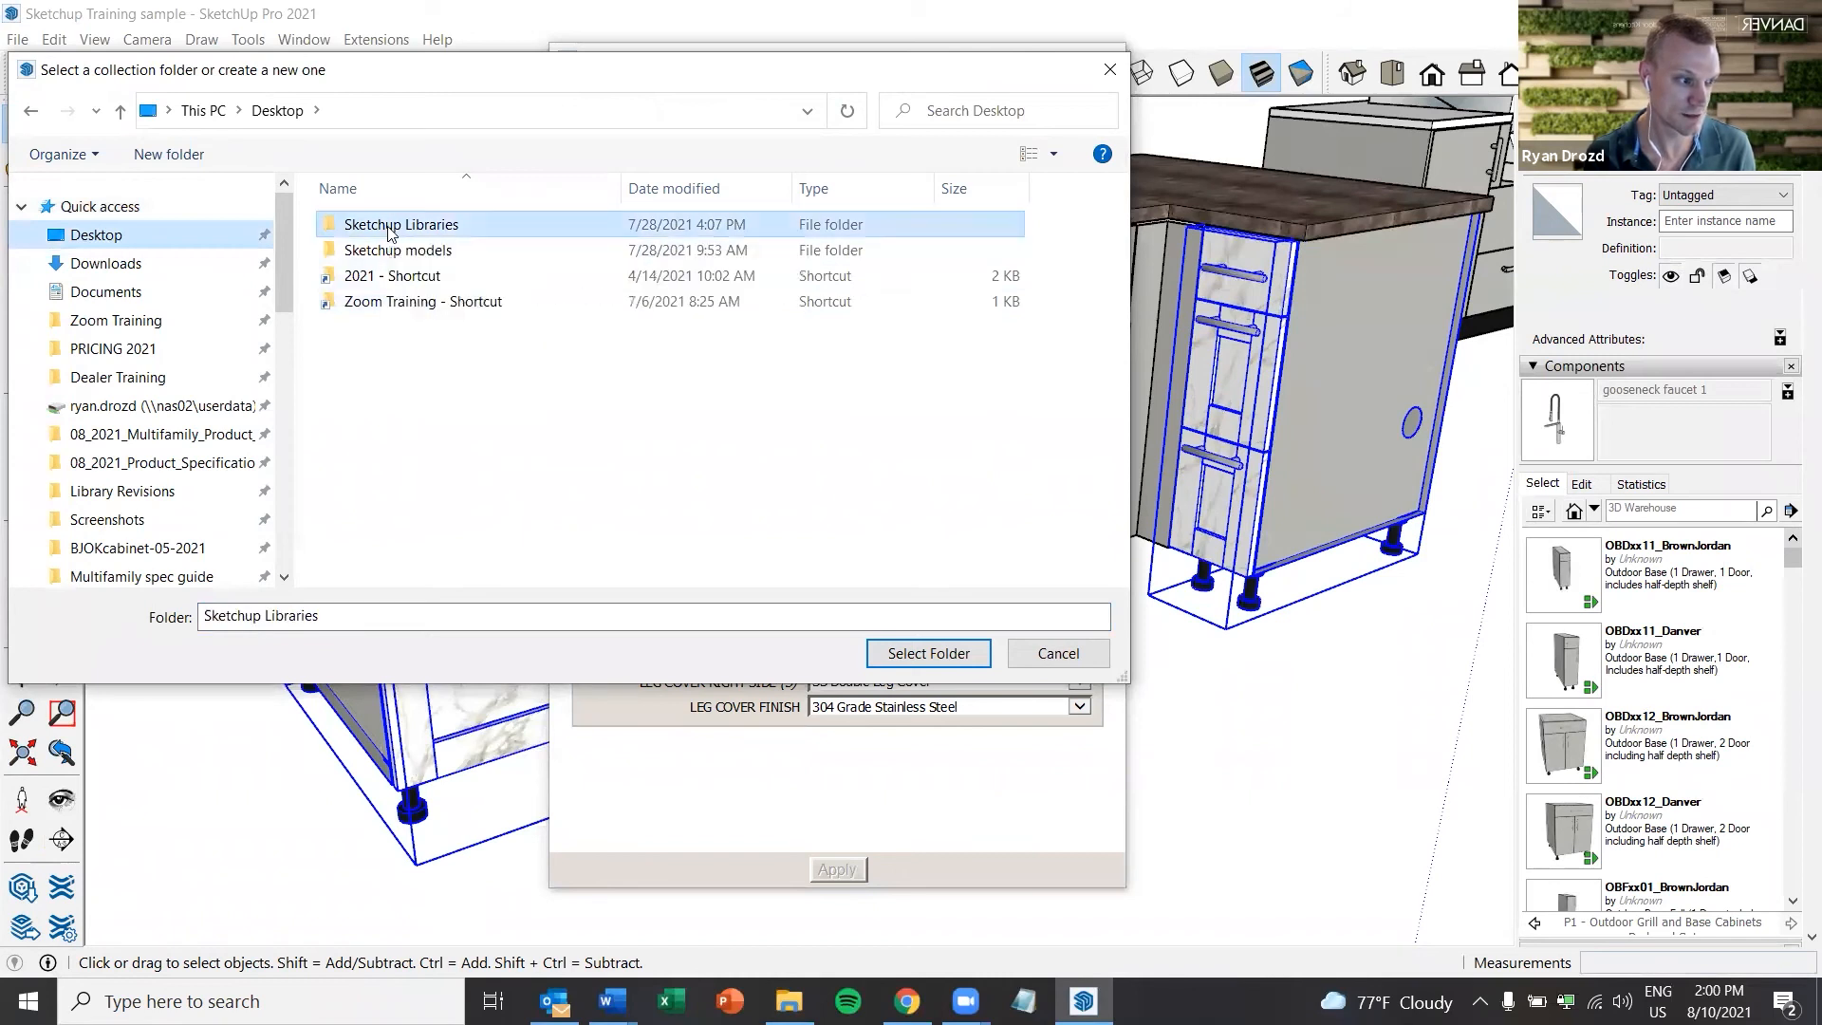
Examine which P1, P2 and P3 library folders can be chosen as component collections
click(408, 327)
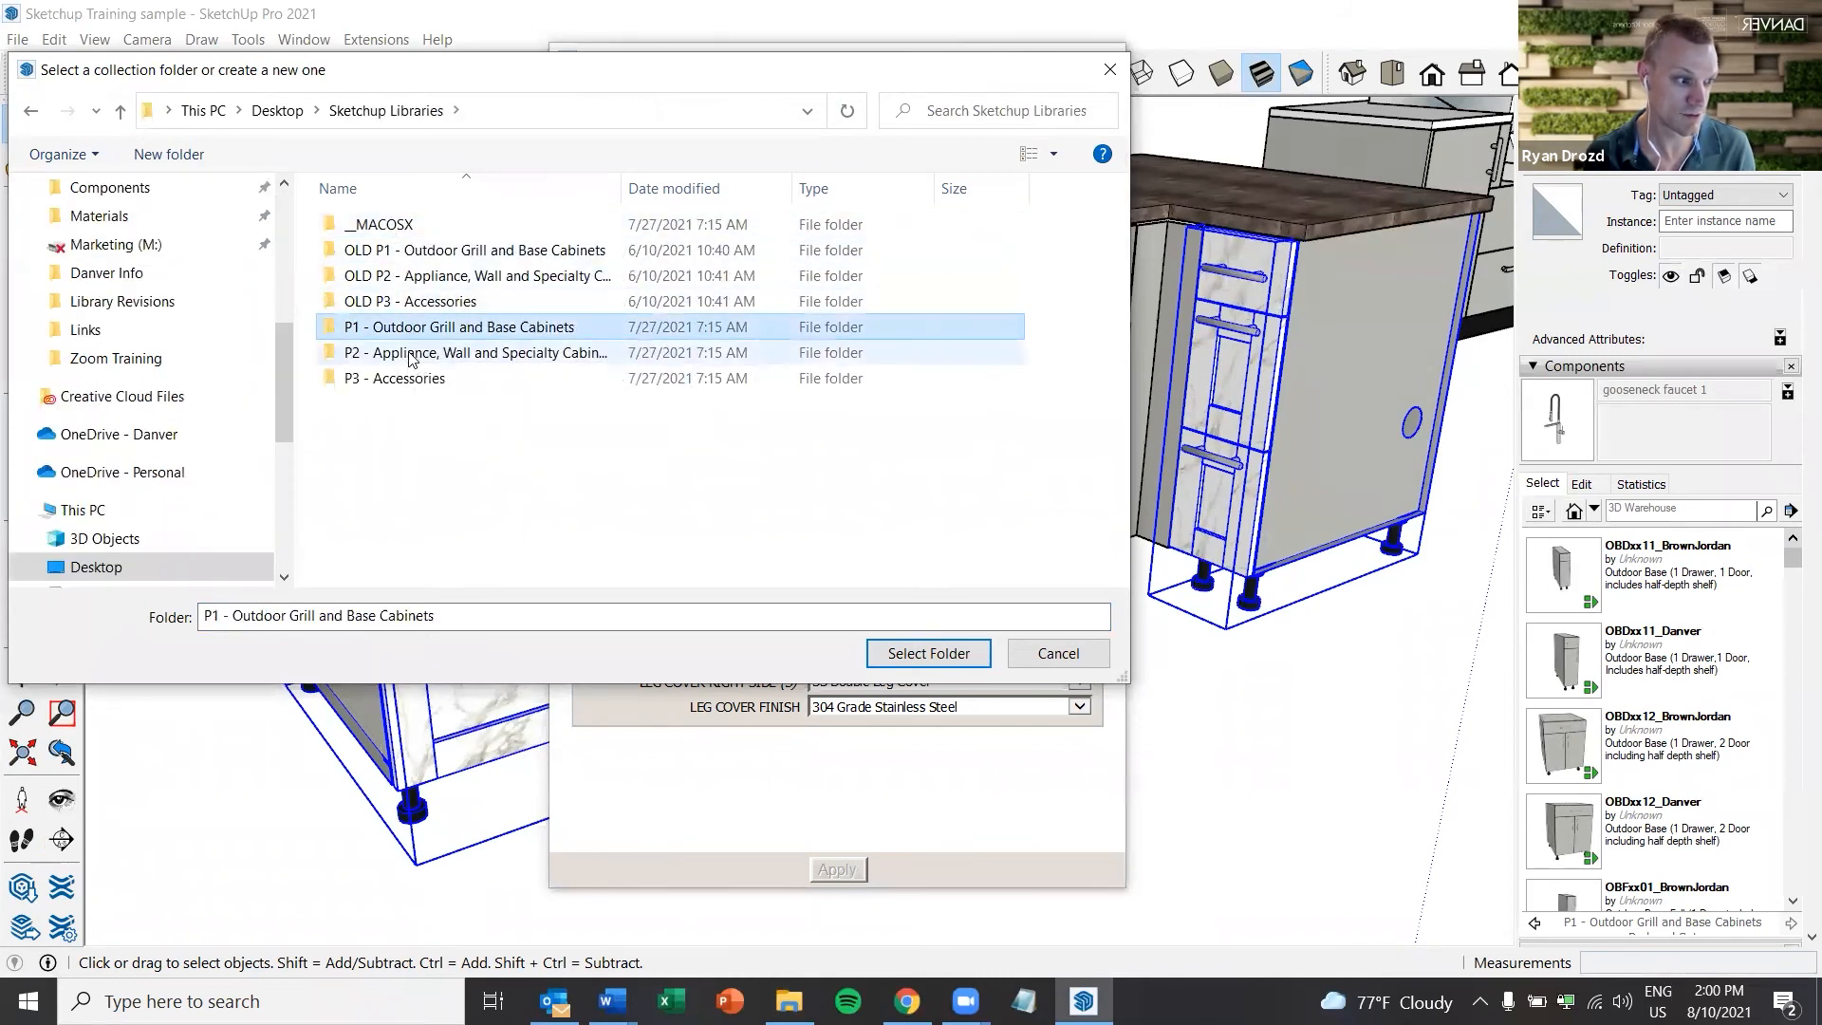
click(399, 379)
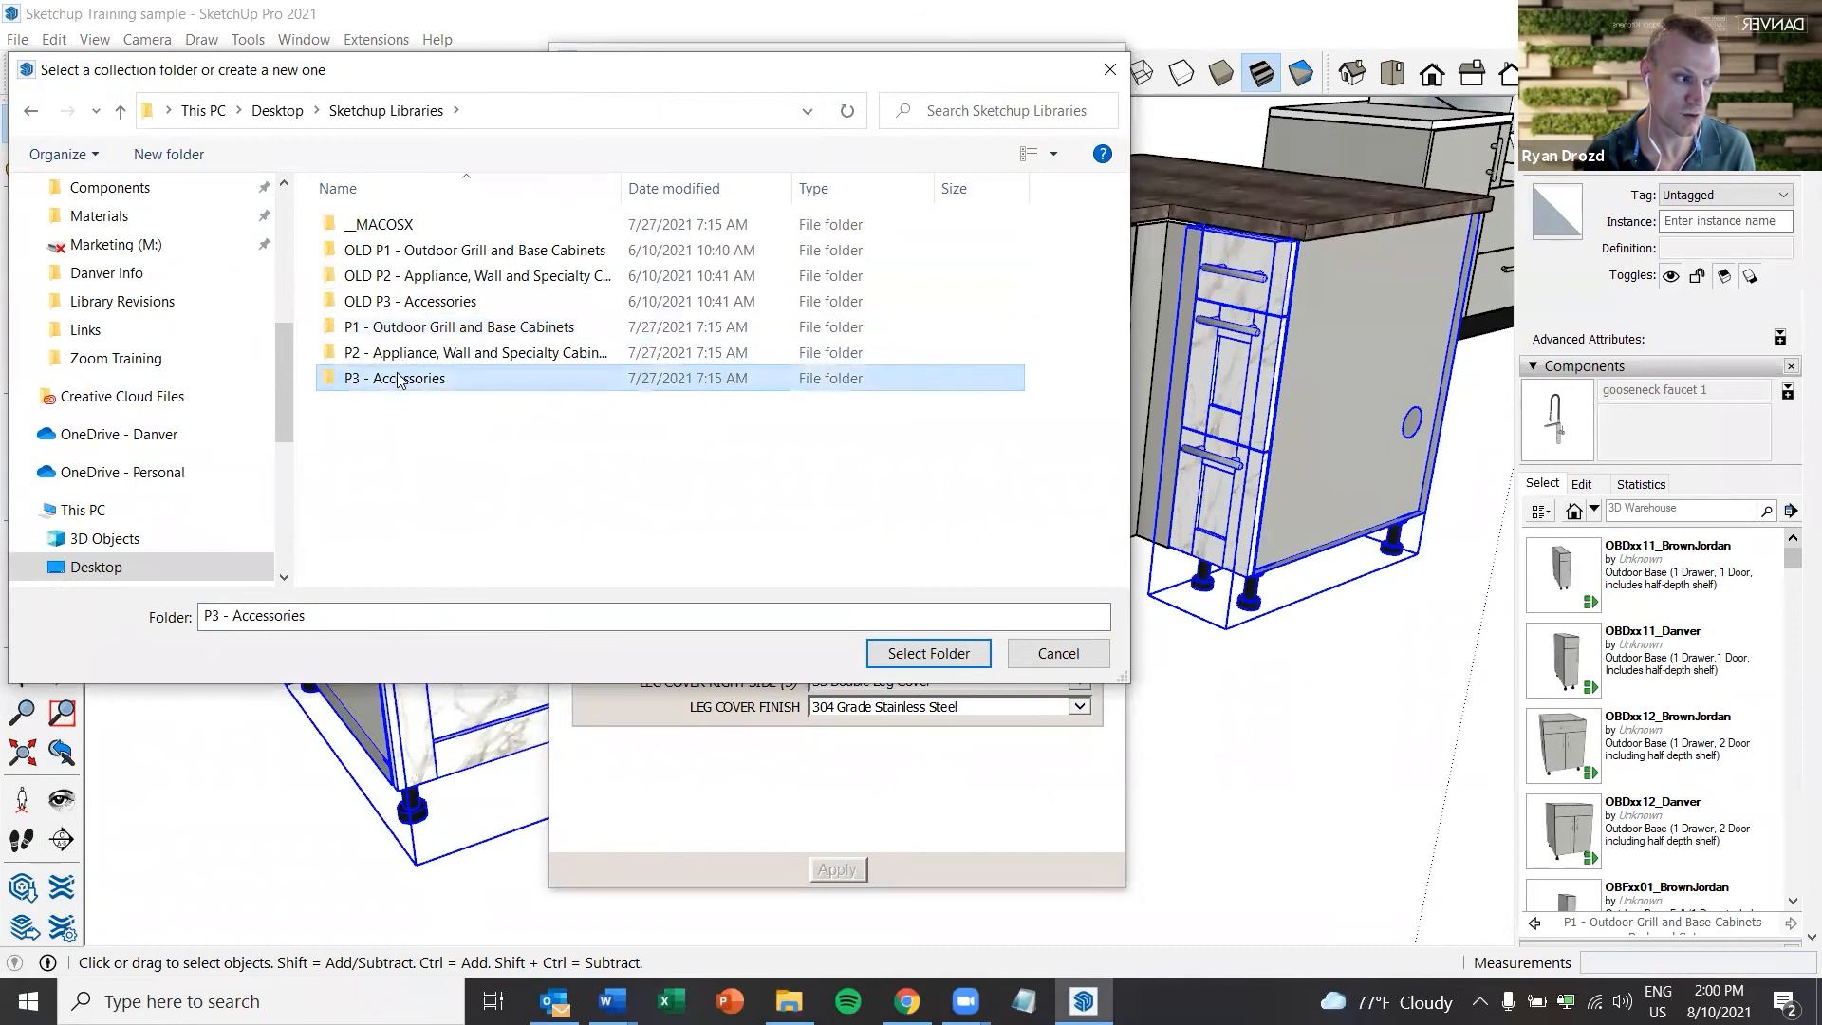
click(402, 359)
click(406, 304)
click(407, 329)
click(404, 353)
click(408, 378)
click(409, 327)
click(415, 380)
click(414, 353)
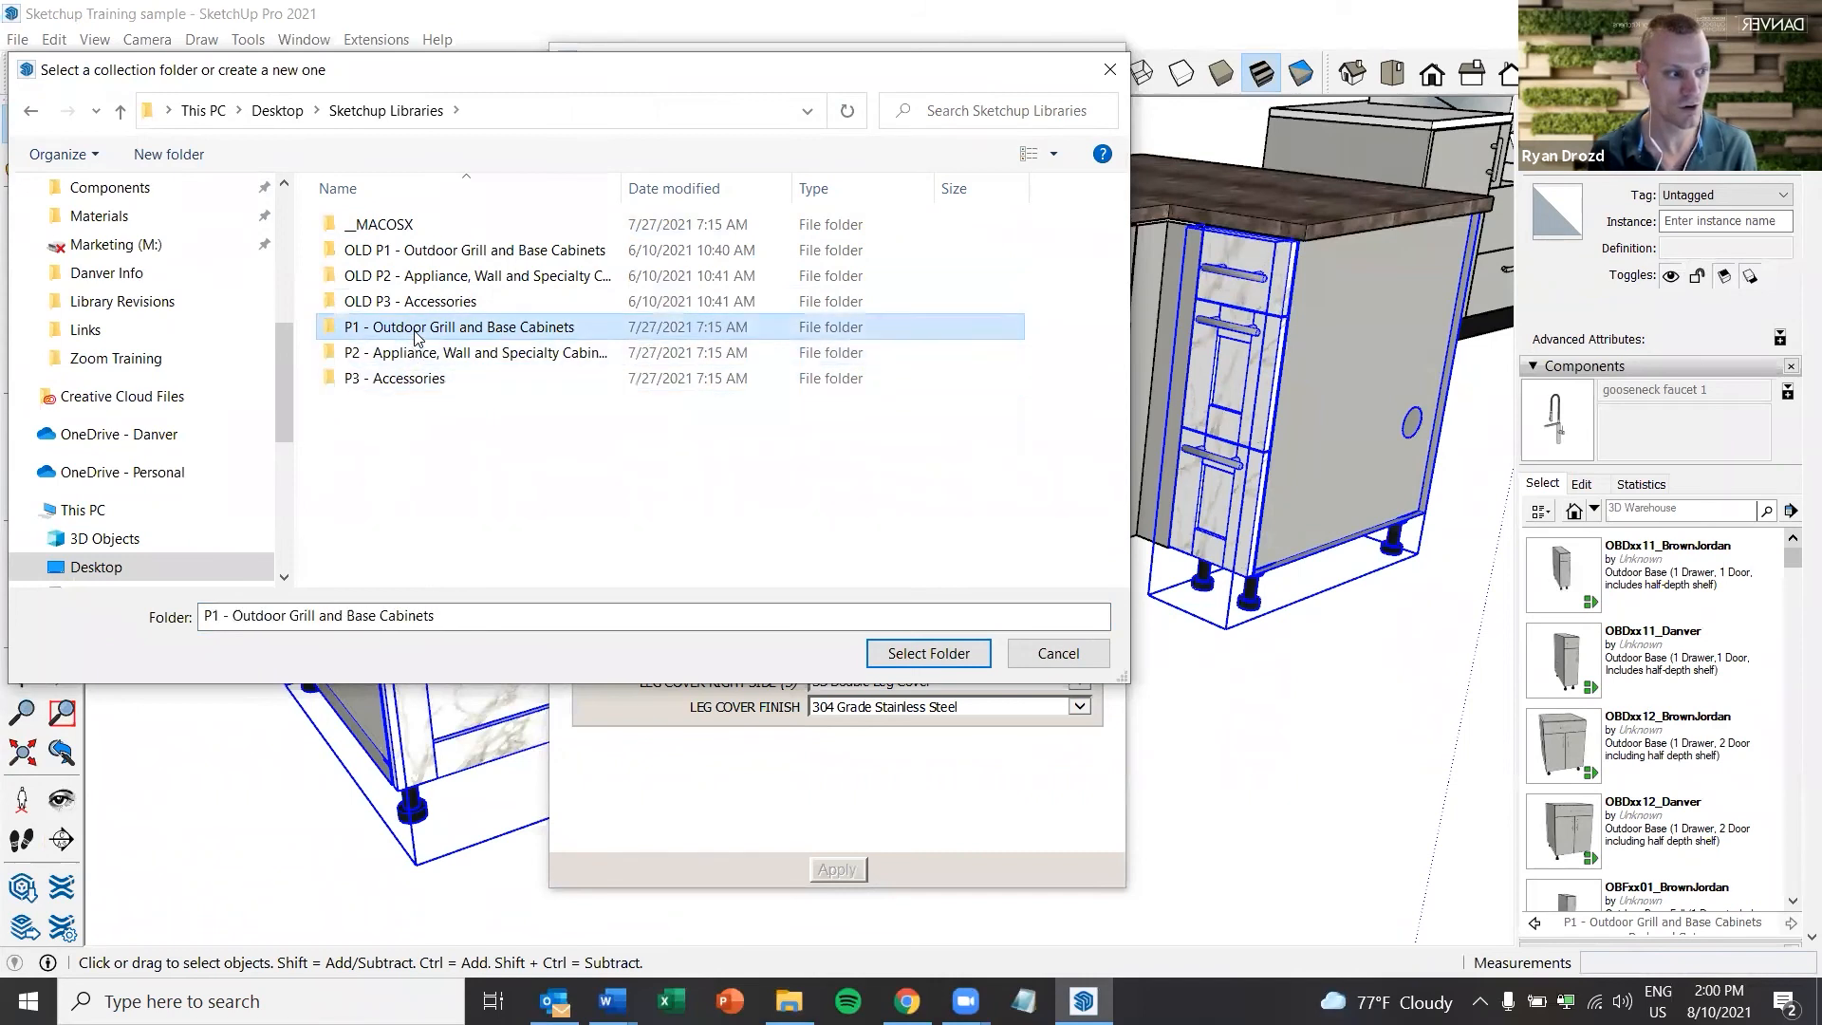
Open the P1 - Outdoor Grill and Base Cabinets Reduced Set subfolder, then cancel choosing a collection
double_click(416, 328)
double_click(403, 228)
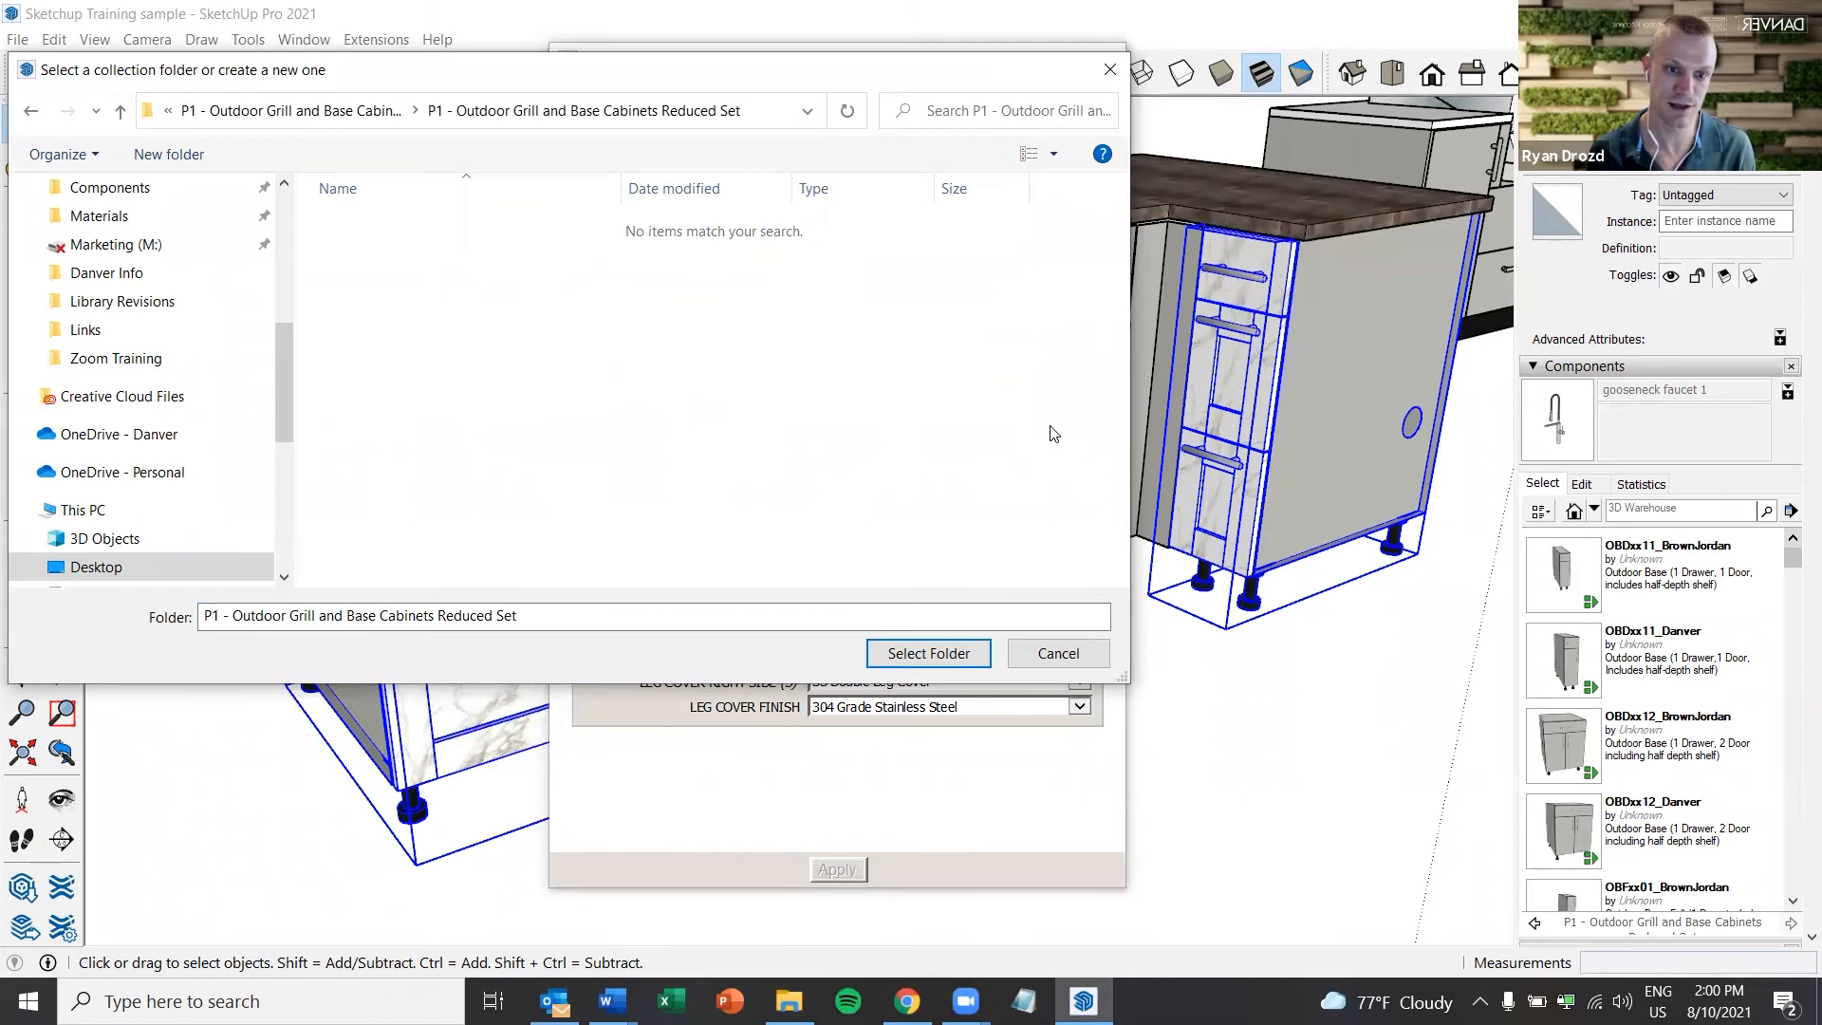
click(1079, 654)
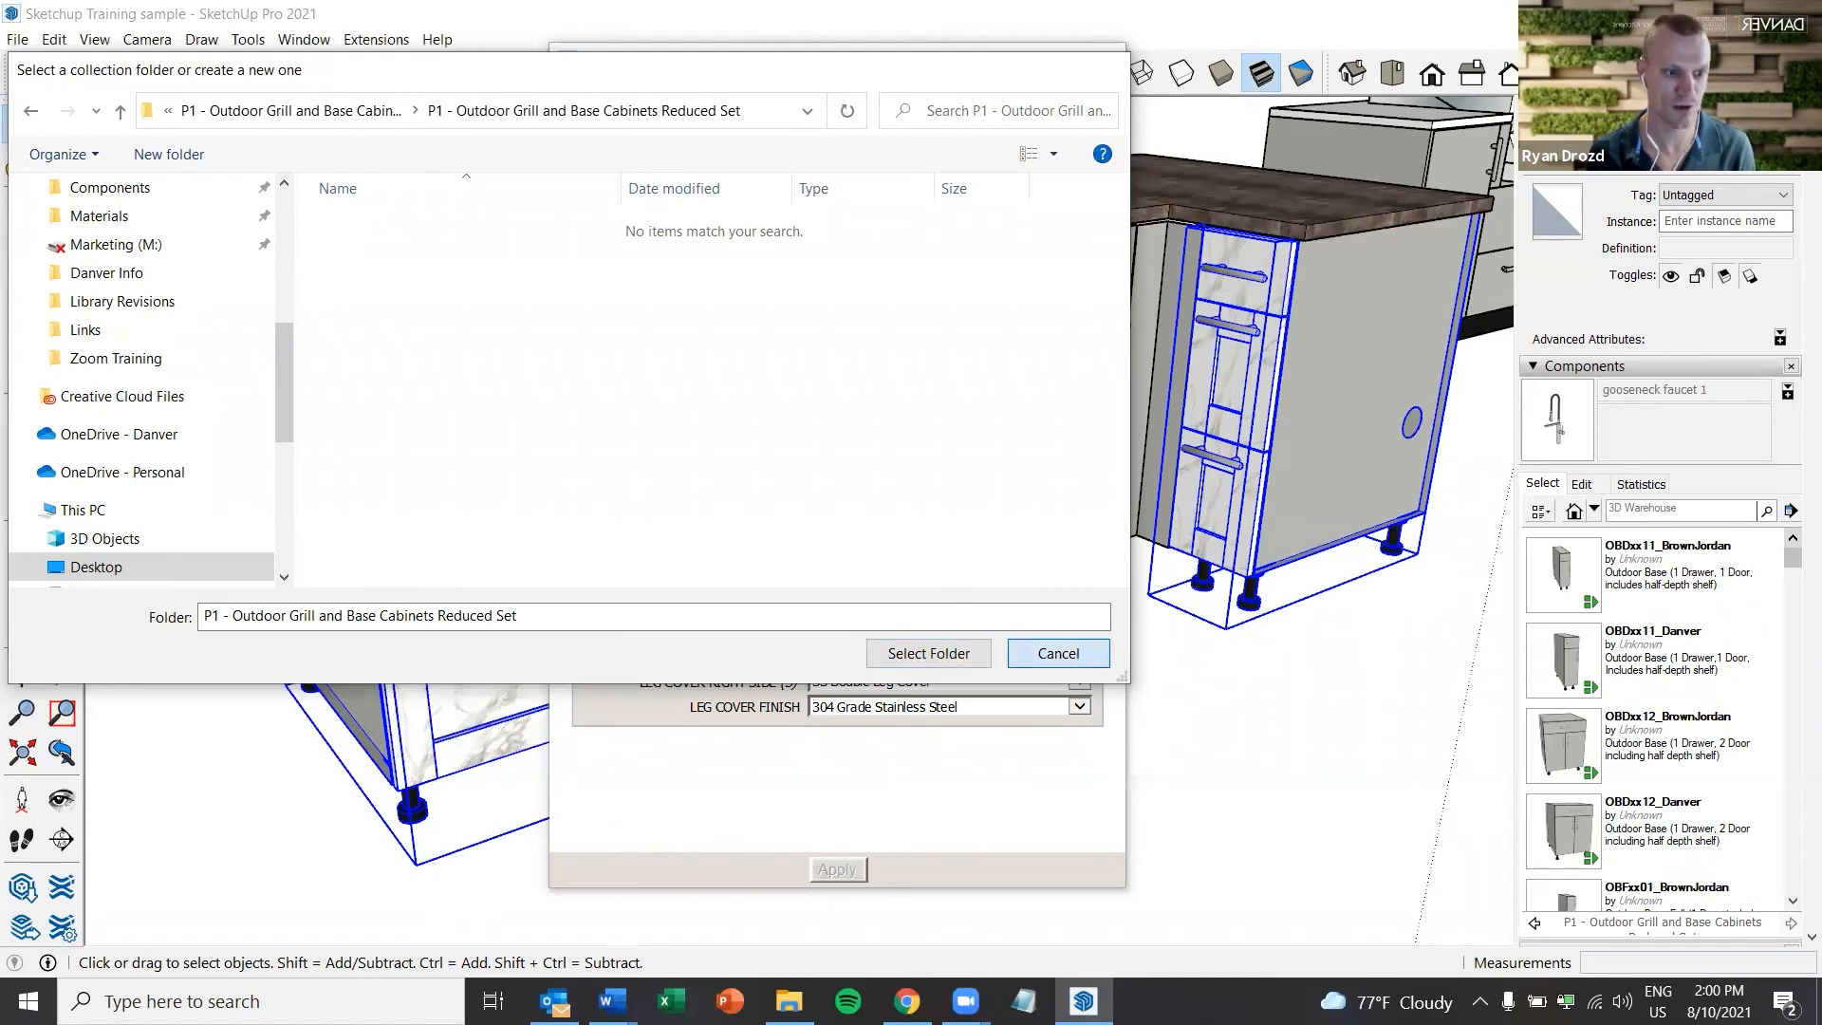
Pick up the gooseneck faucet 1 component for placement and show the Sinks and Faucets collection
click(1595, 511)
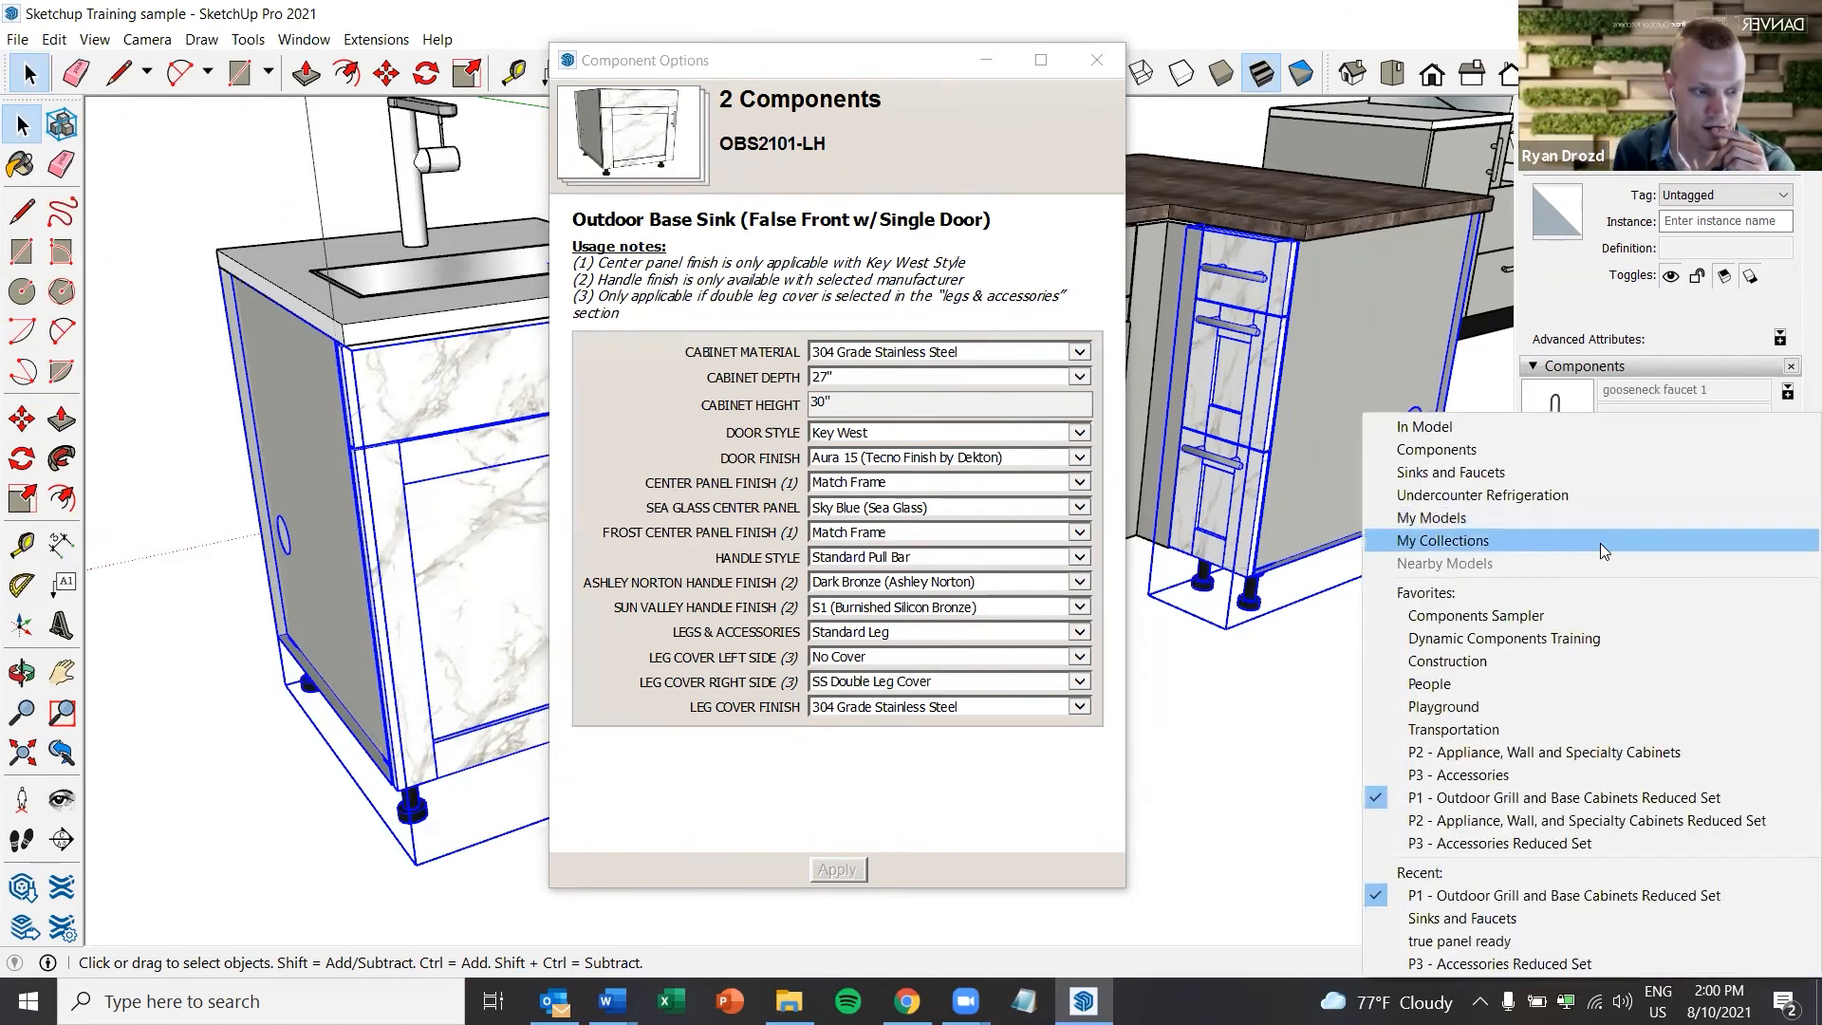
click(1568, 334)
click(1561, 439)
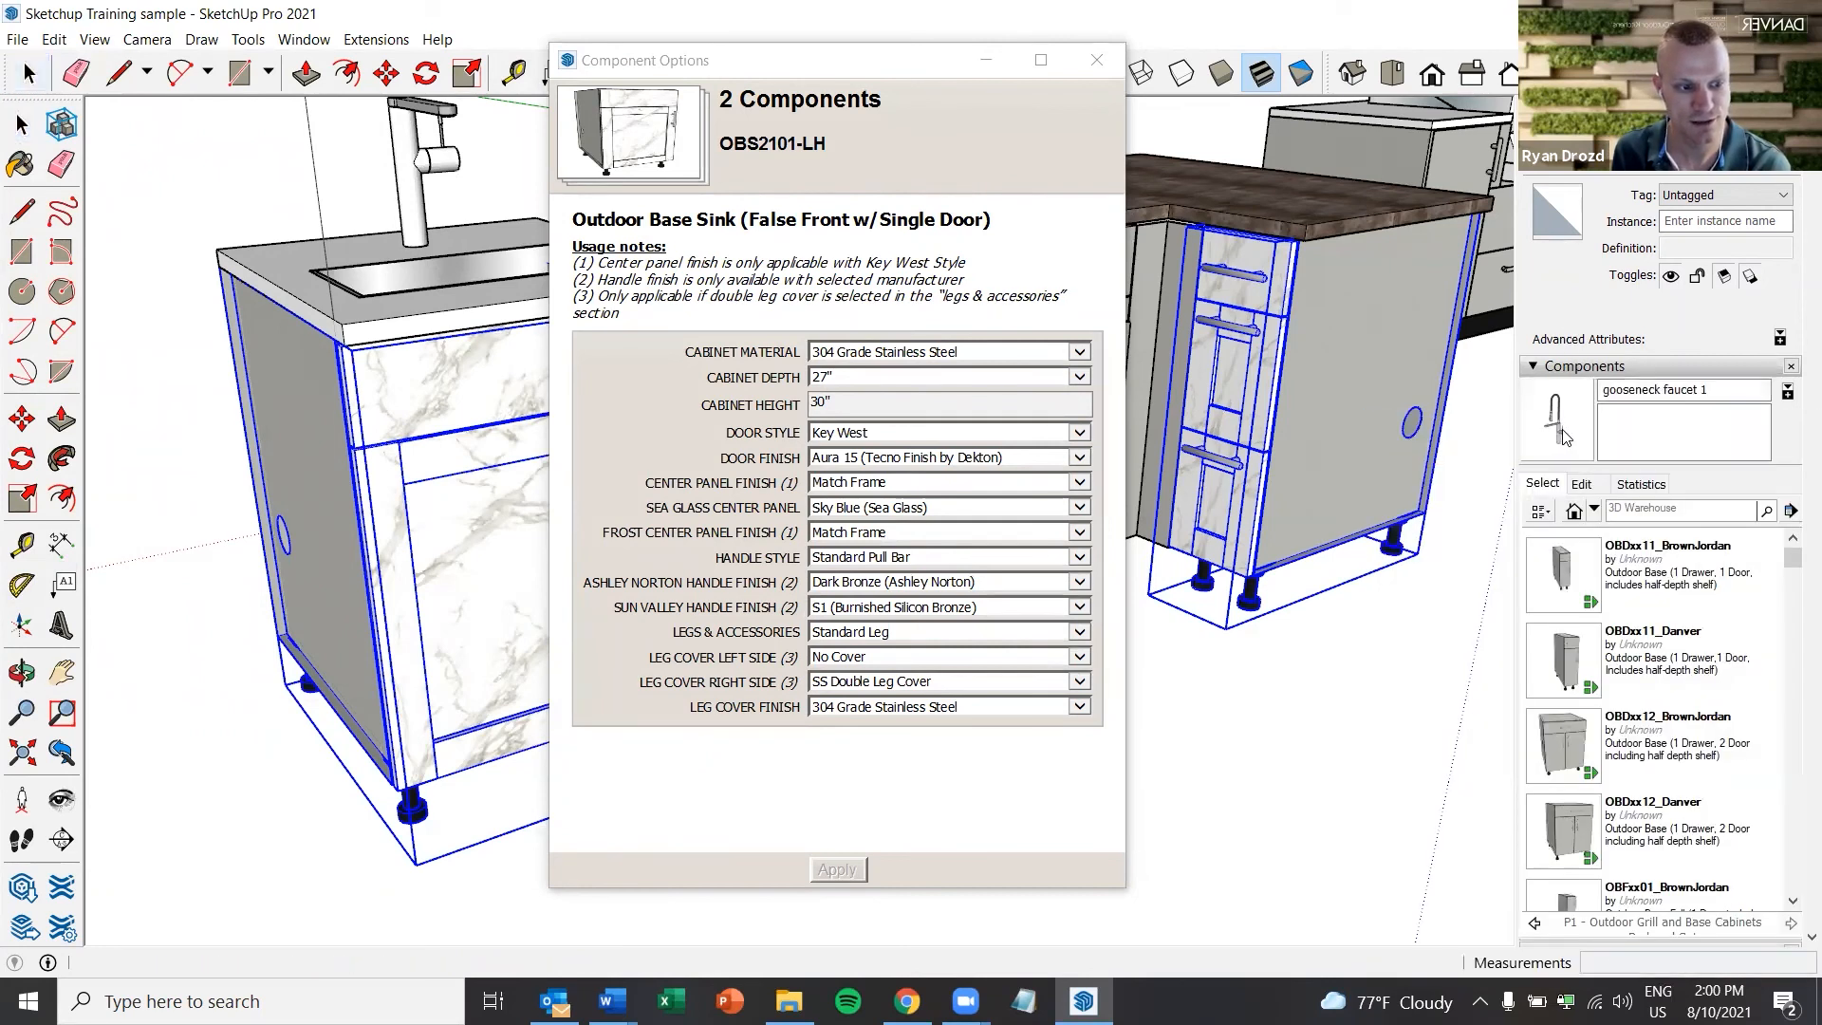
click(1595, 512)
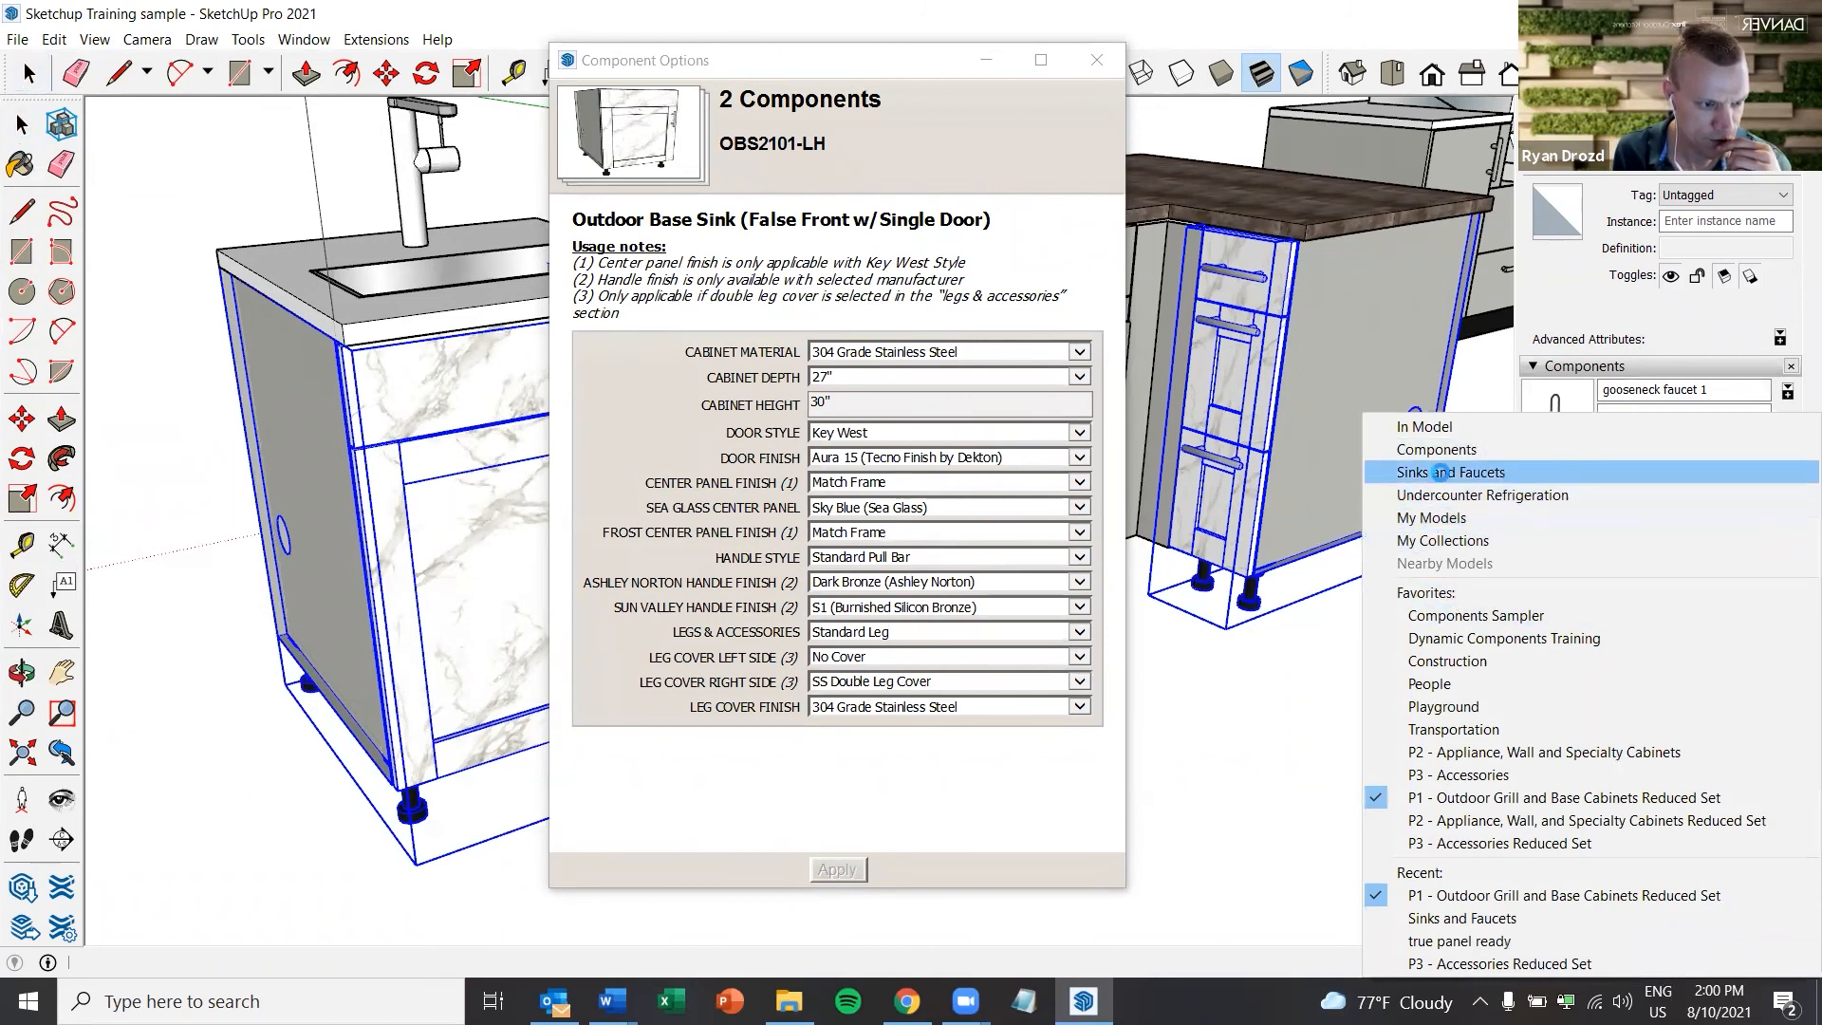
click(1433, 472)
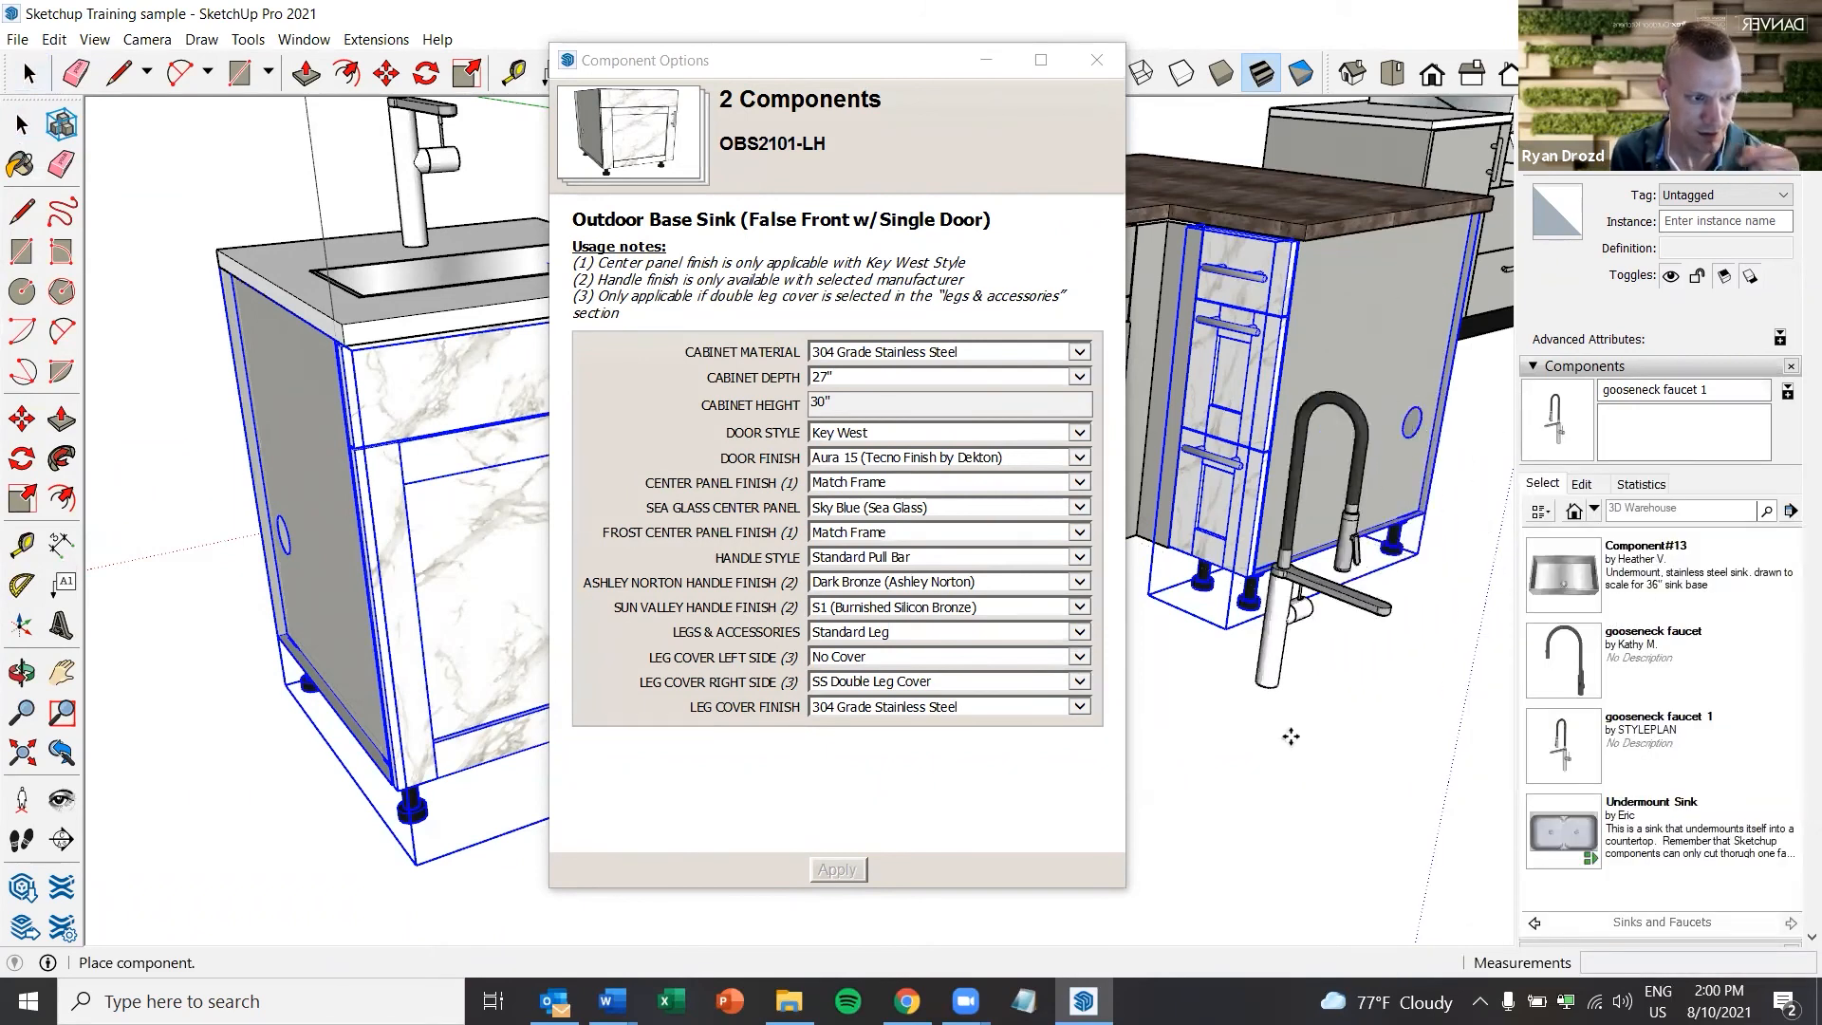
Place another gooseneck faucet 1 on the ground in front of the three-drawer cabinet and look over its available commands
click(1309, 664)
right_click(1309, 664)
click(1297, 619)
right_click(1296, 618)
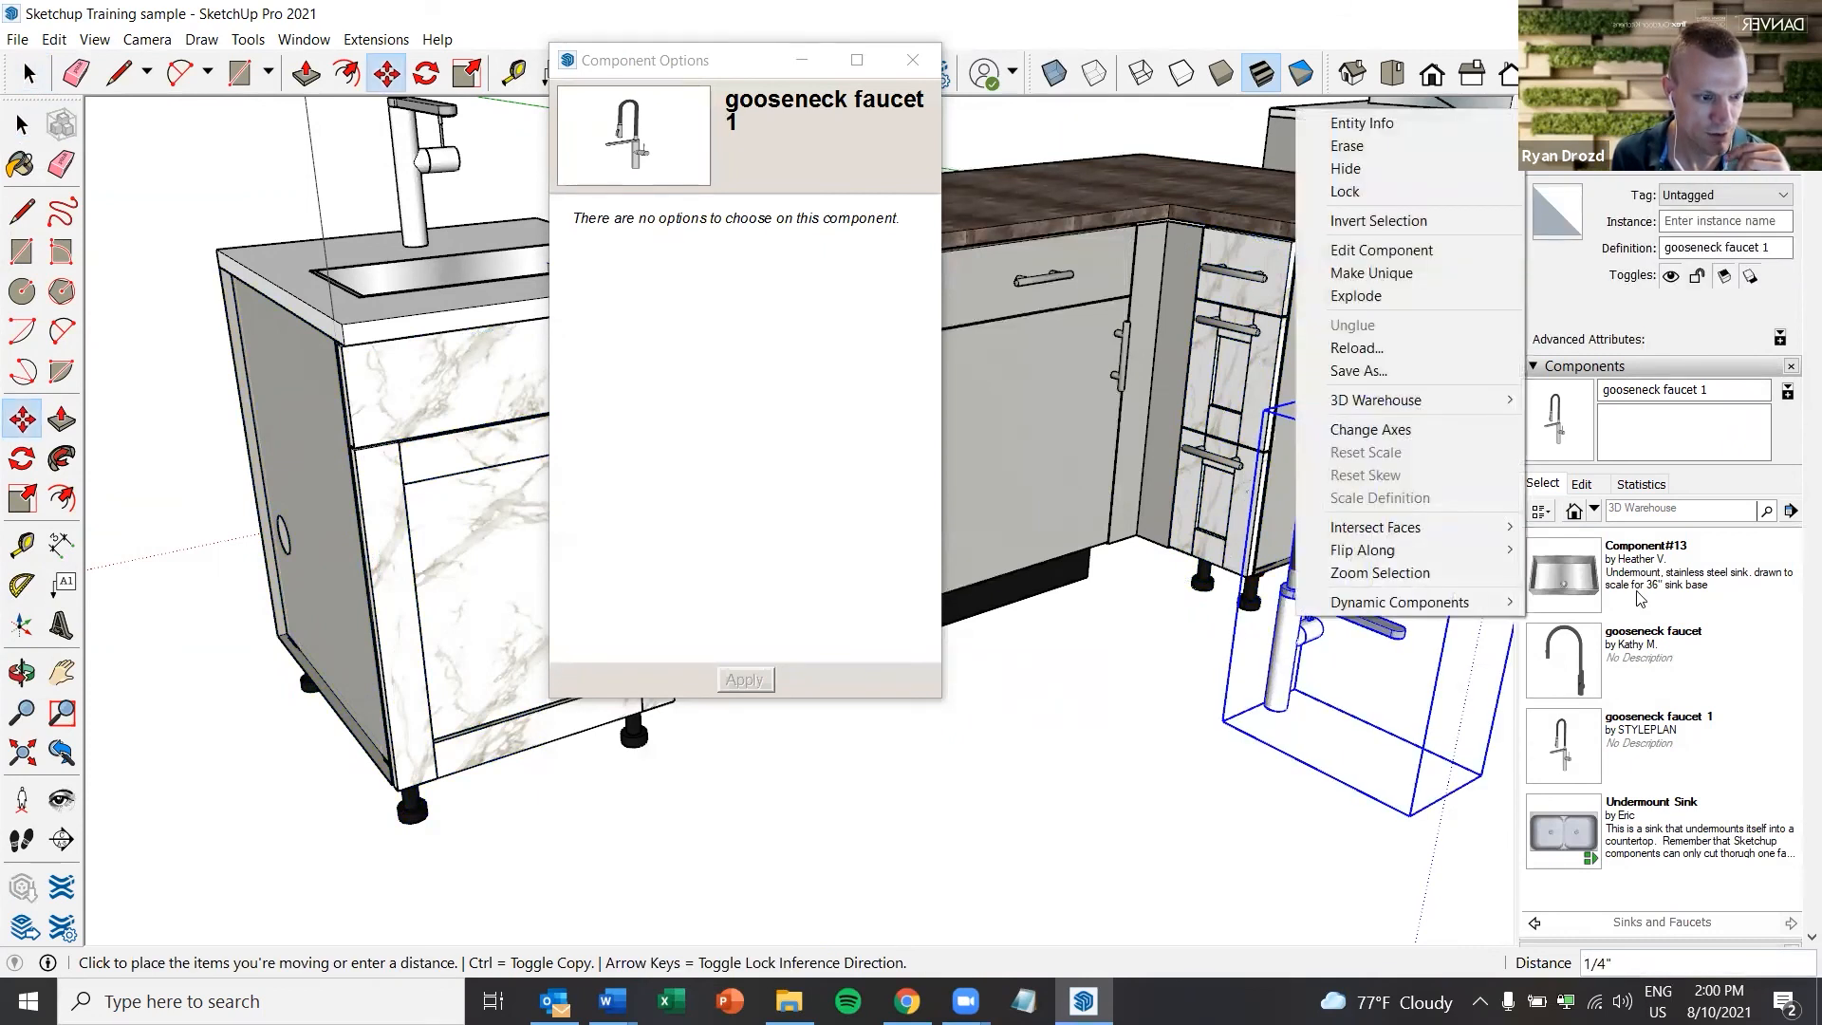
Search 3D Warehouse for "gooseneck faucet" and open the chrome gooseneck faucet model's page
click(1628, 510)
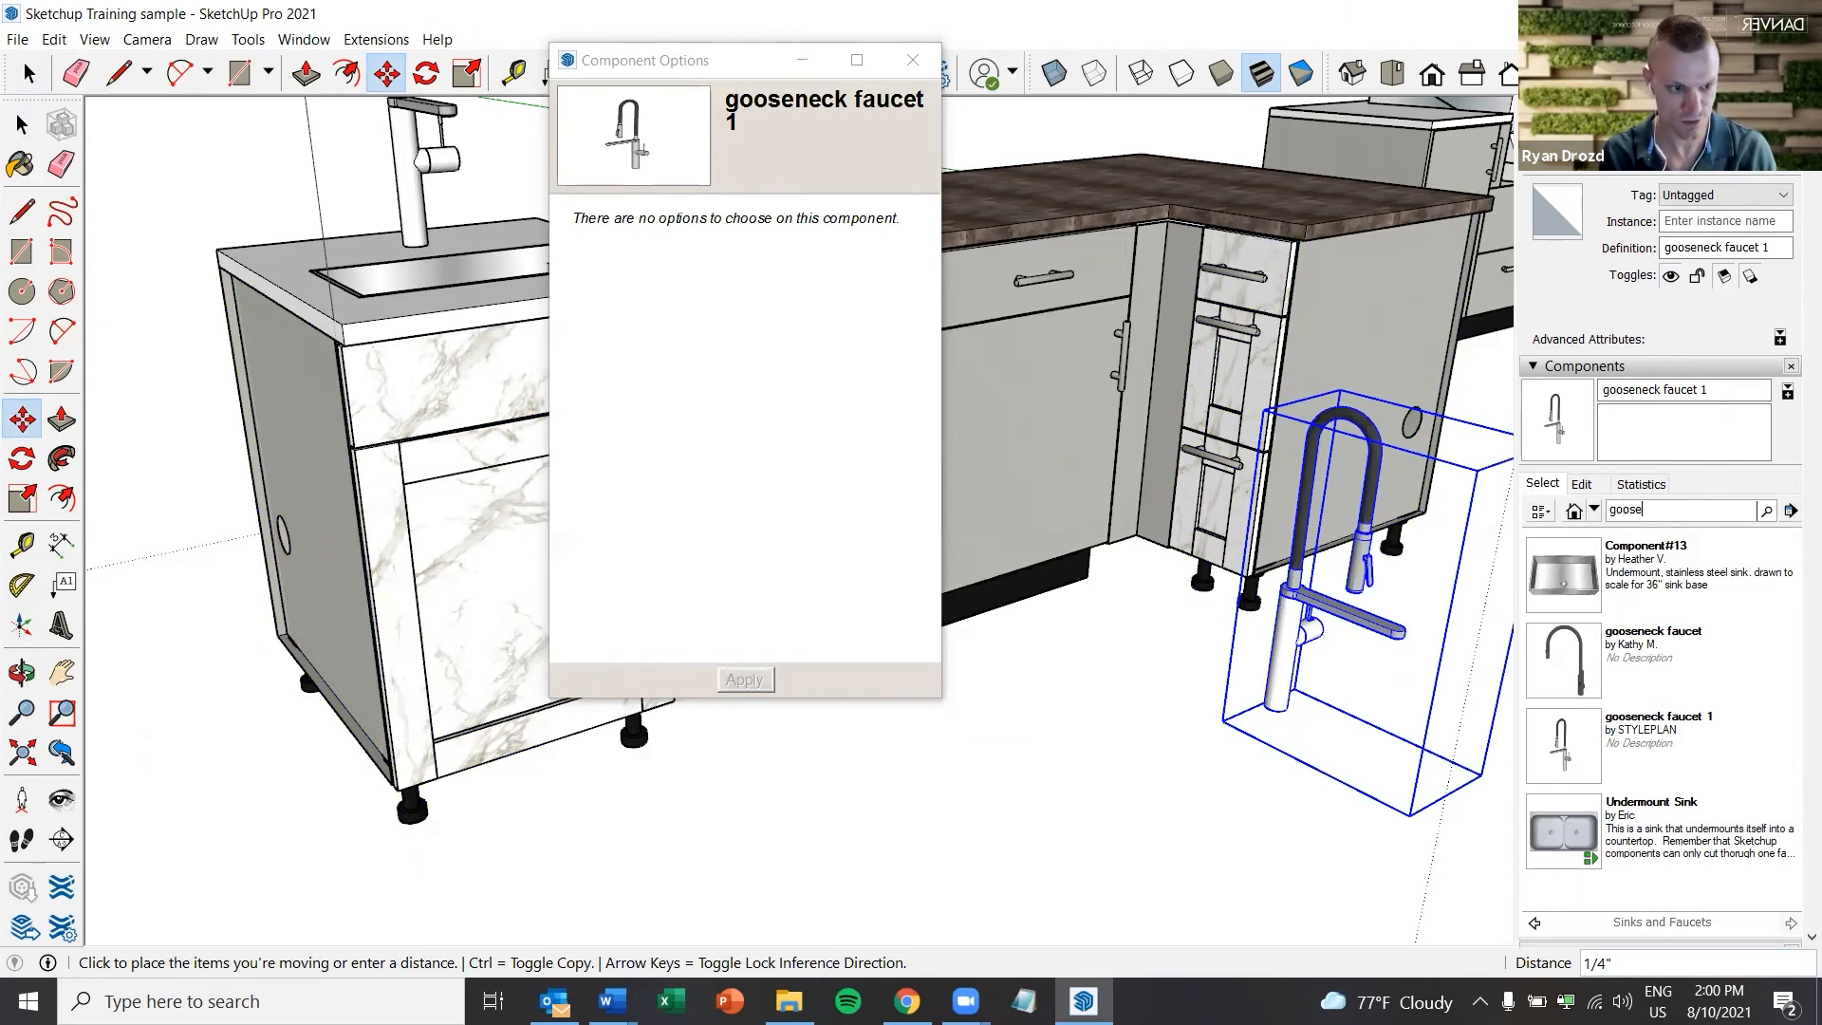
key(Return)
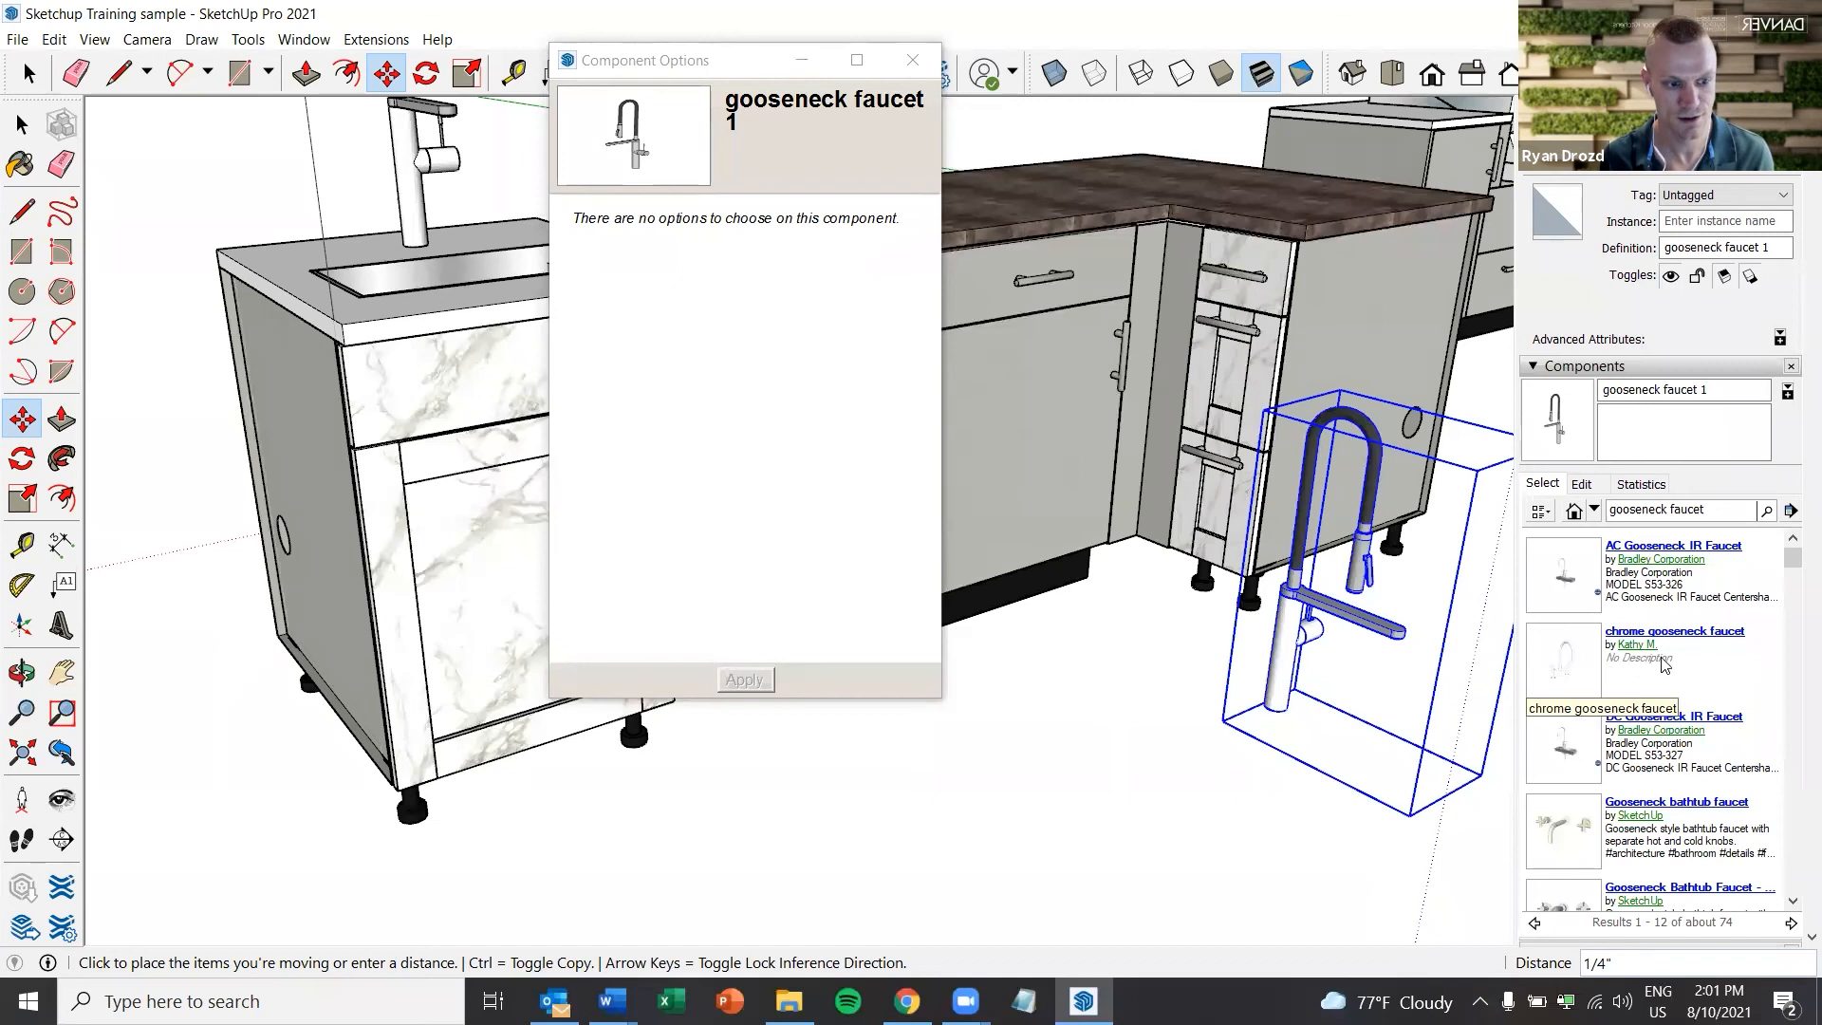
click(1637, 632)
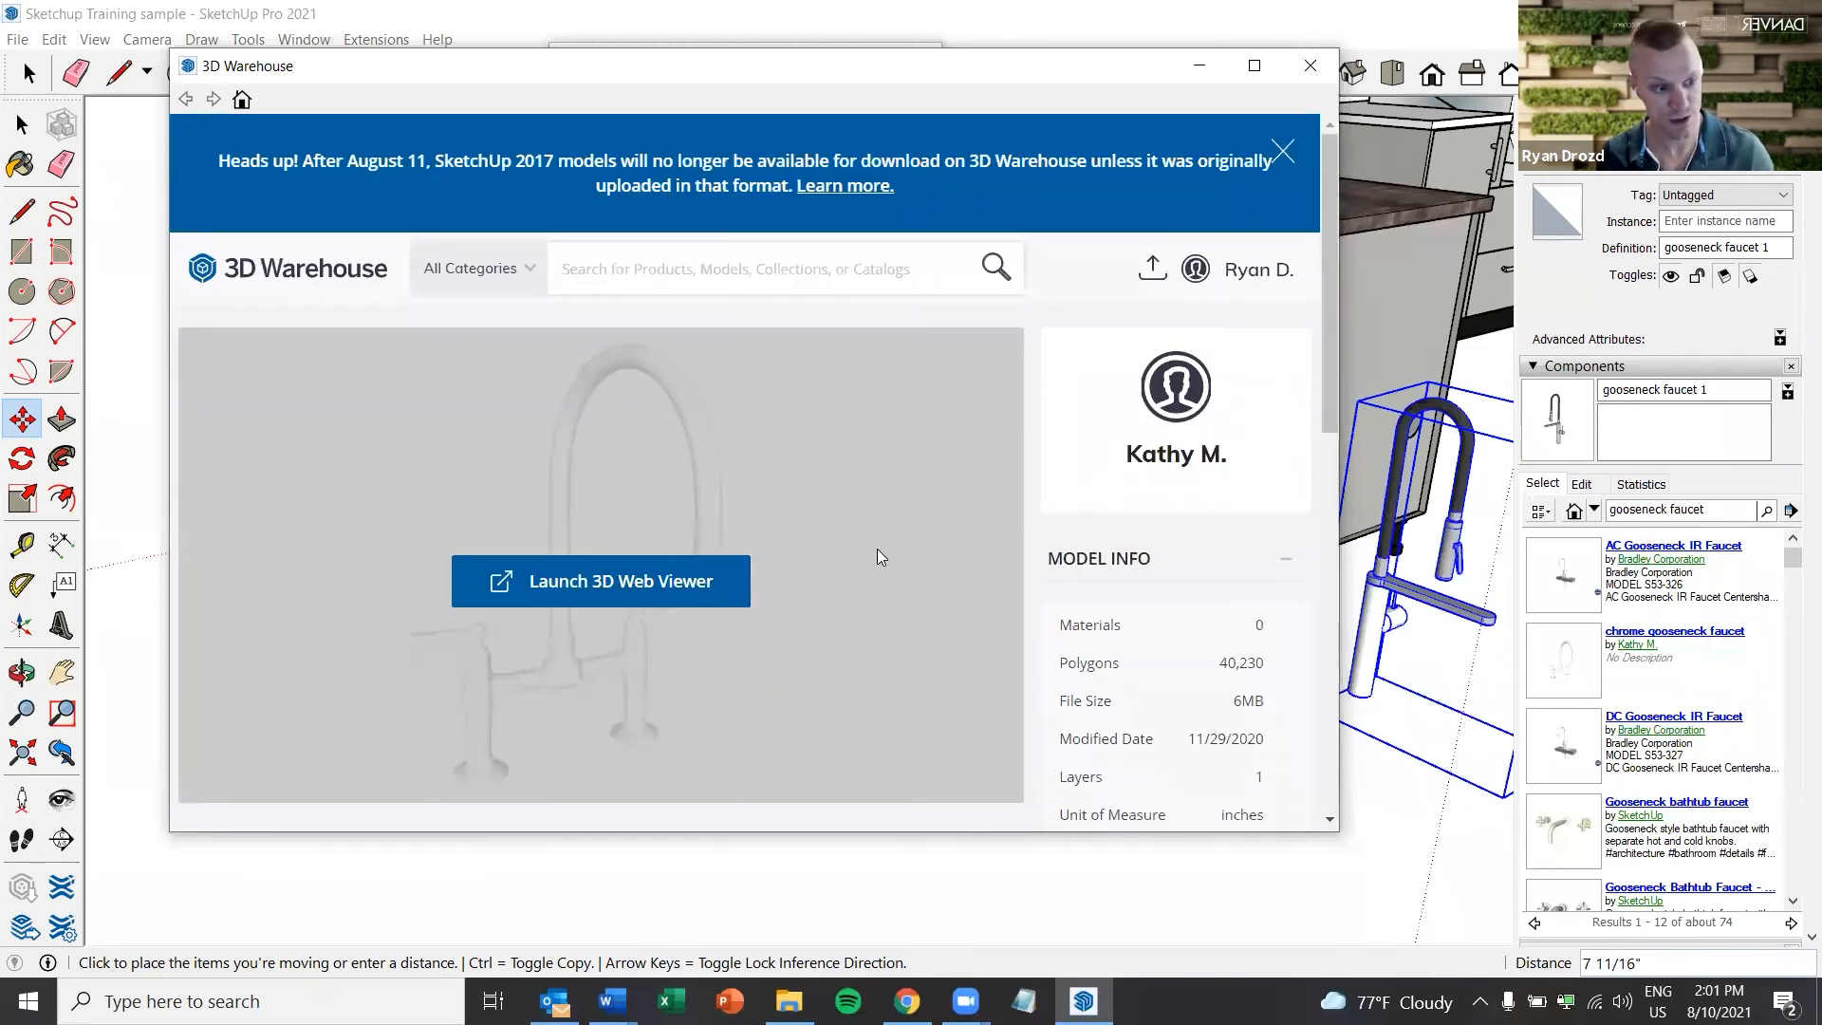
Start downloading the chrome gooseneck faucet as a separate file instead of loading it directly into the model
scroll(835, 635, down, 5)
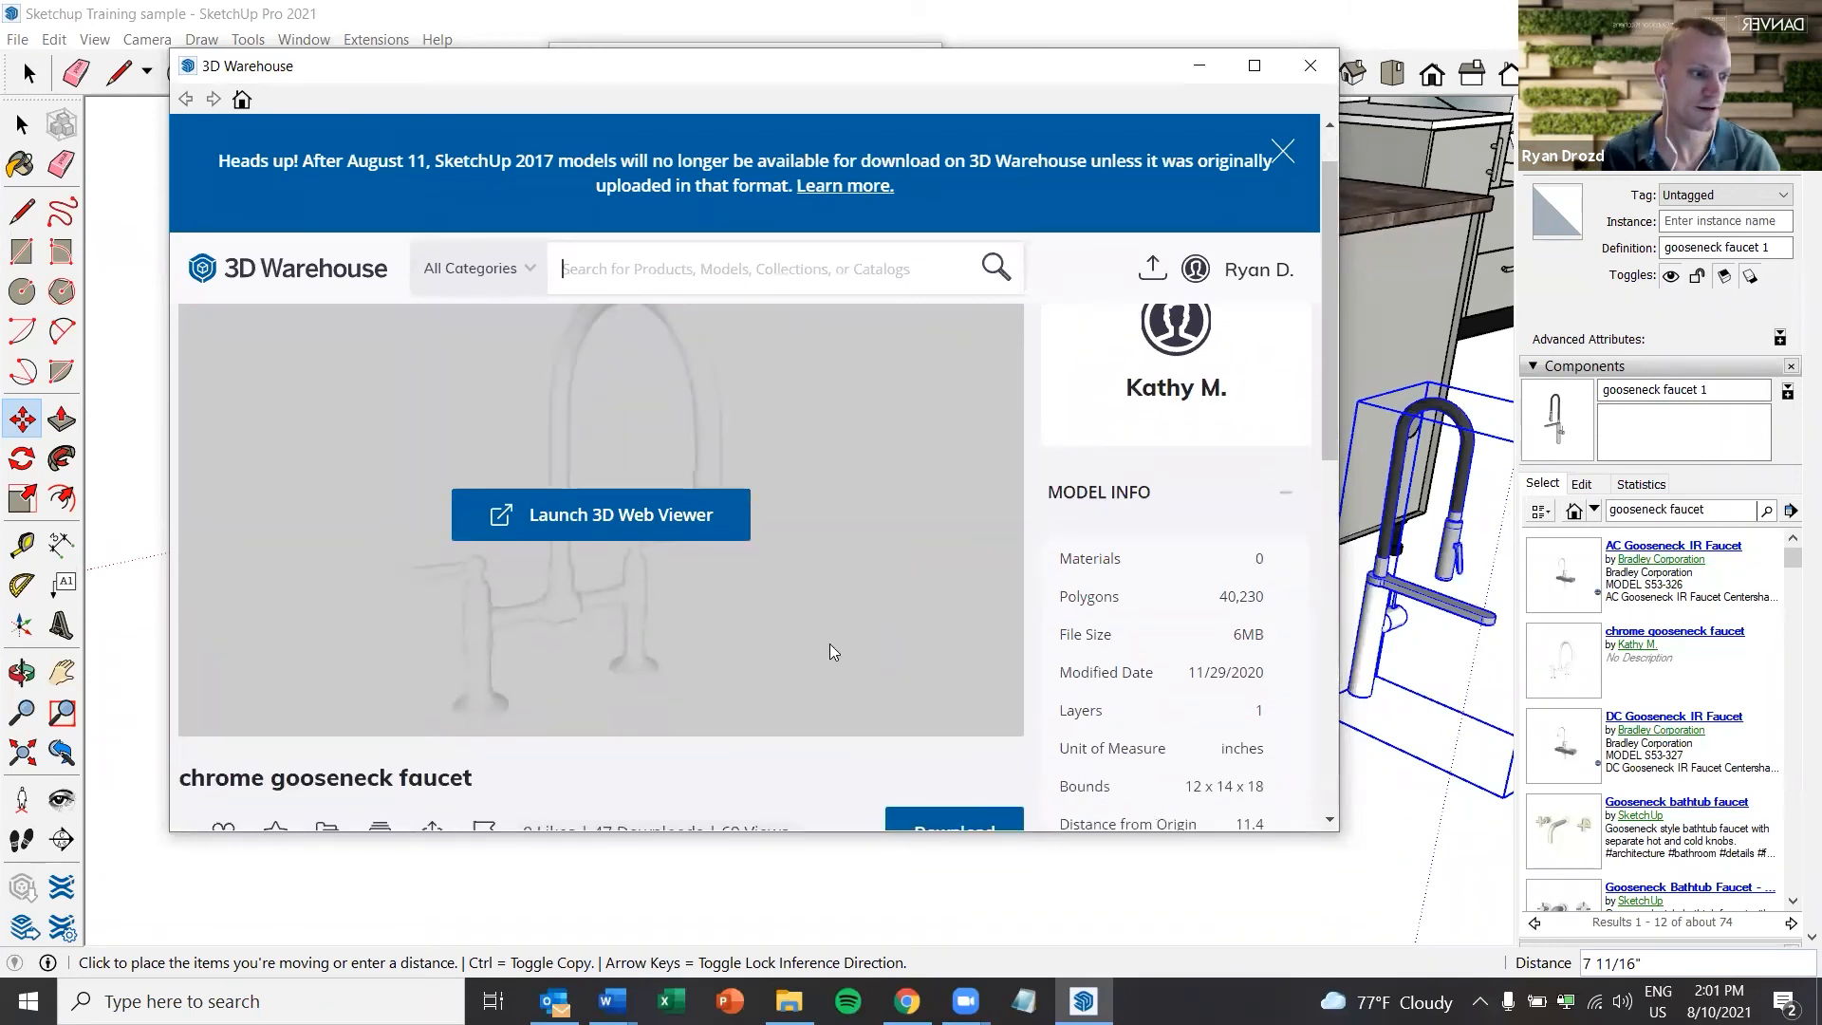
click(972, 429)
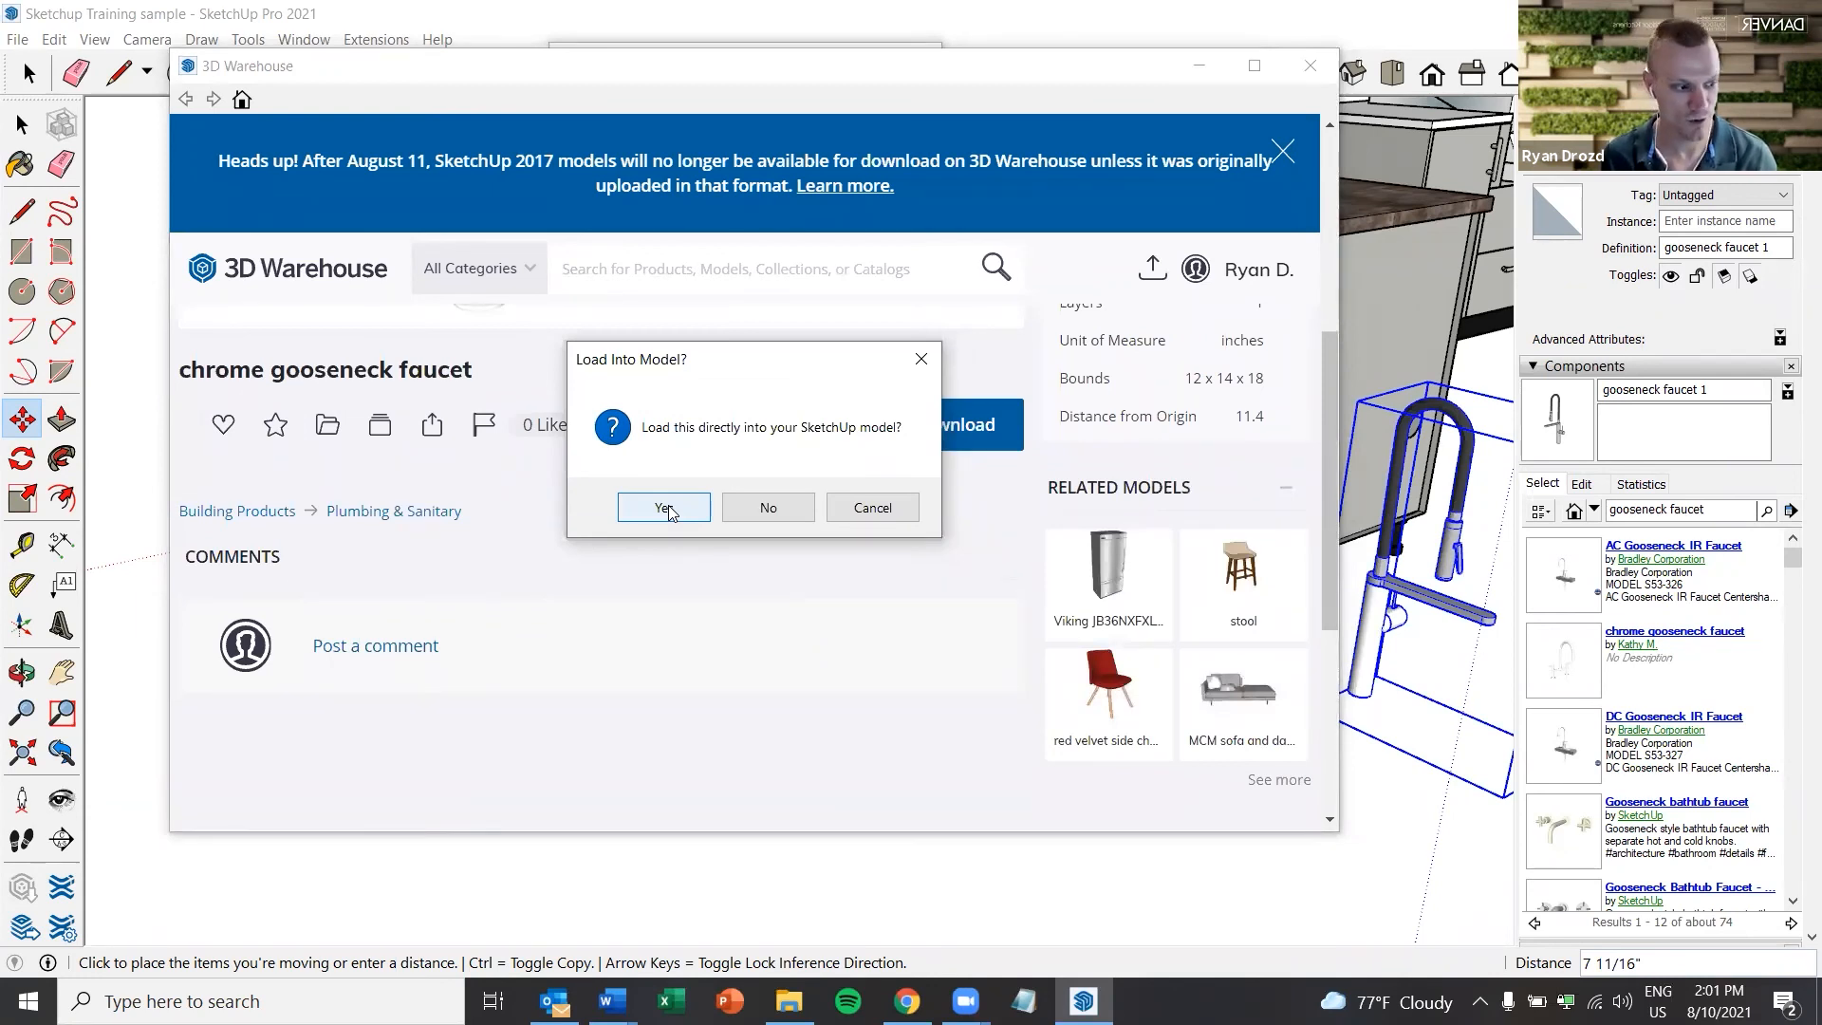
click(765, 508)
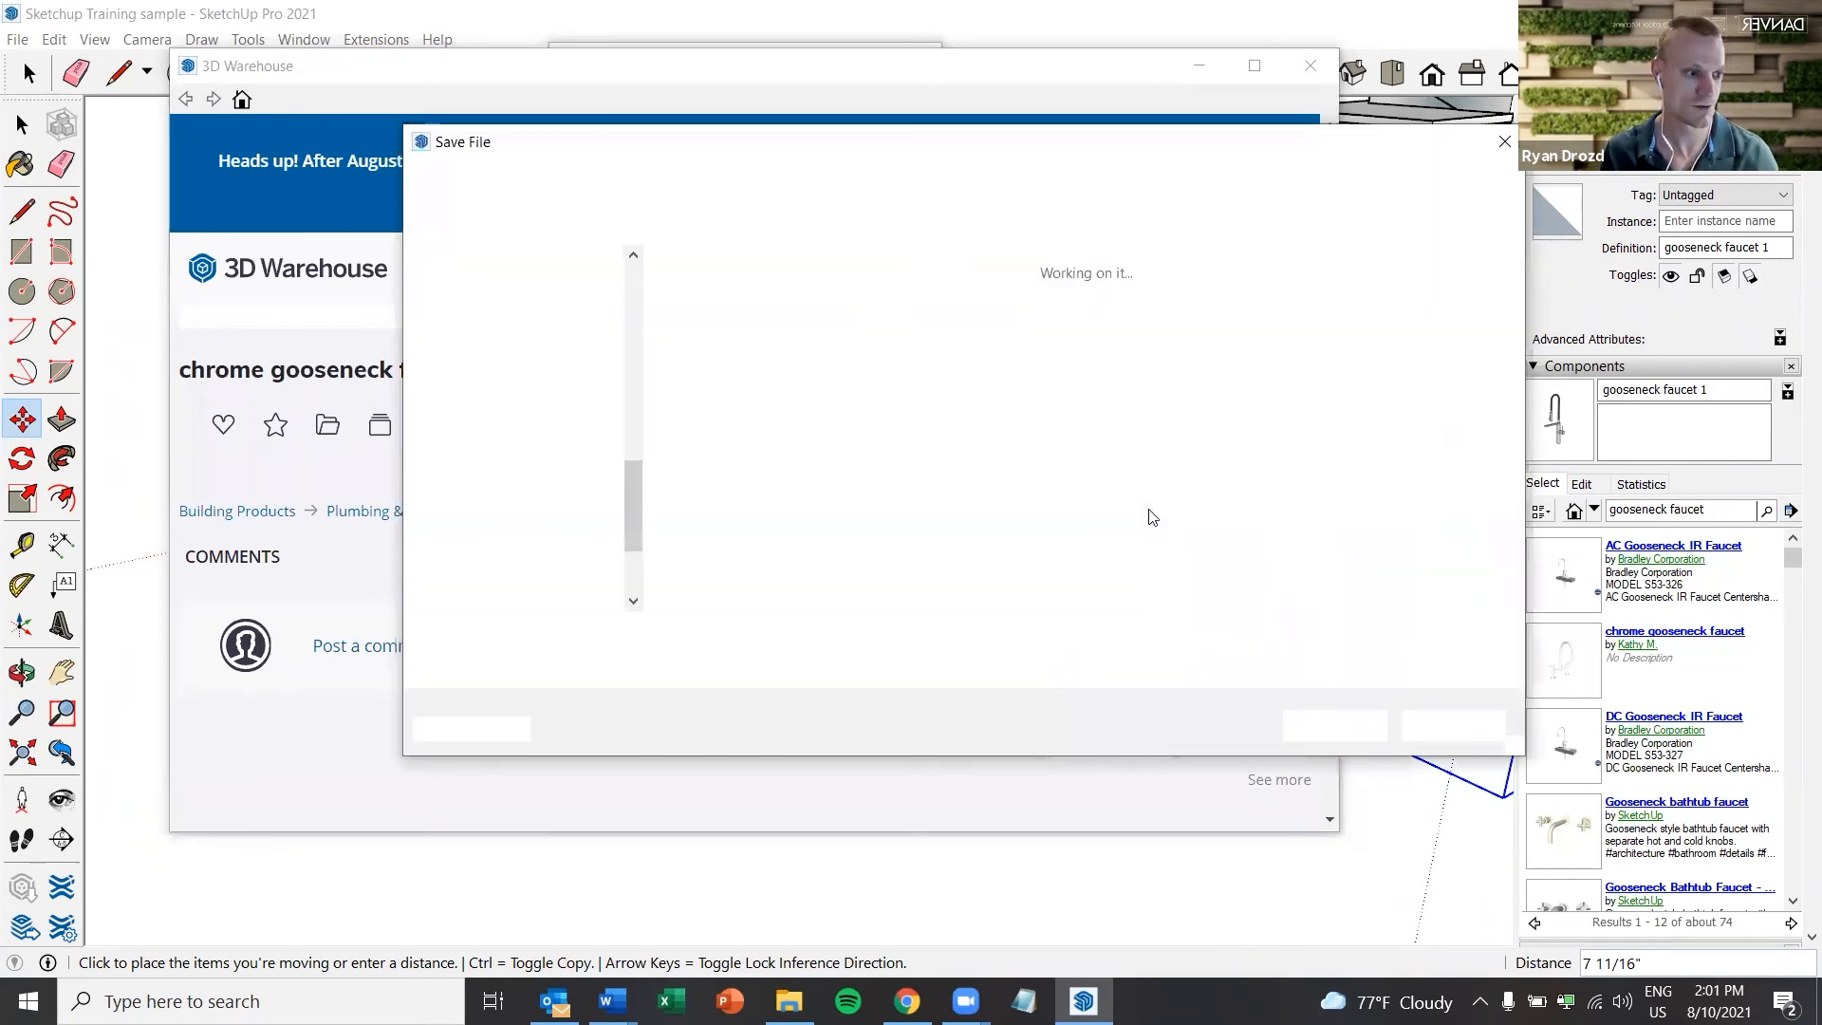
Choose the Sketchup Libraries folder on the Desktop as the save location for the faucet file
scroll(603, 395, up, 1)
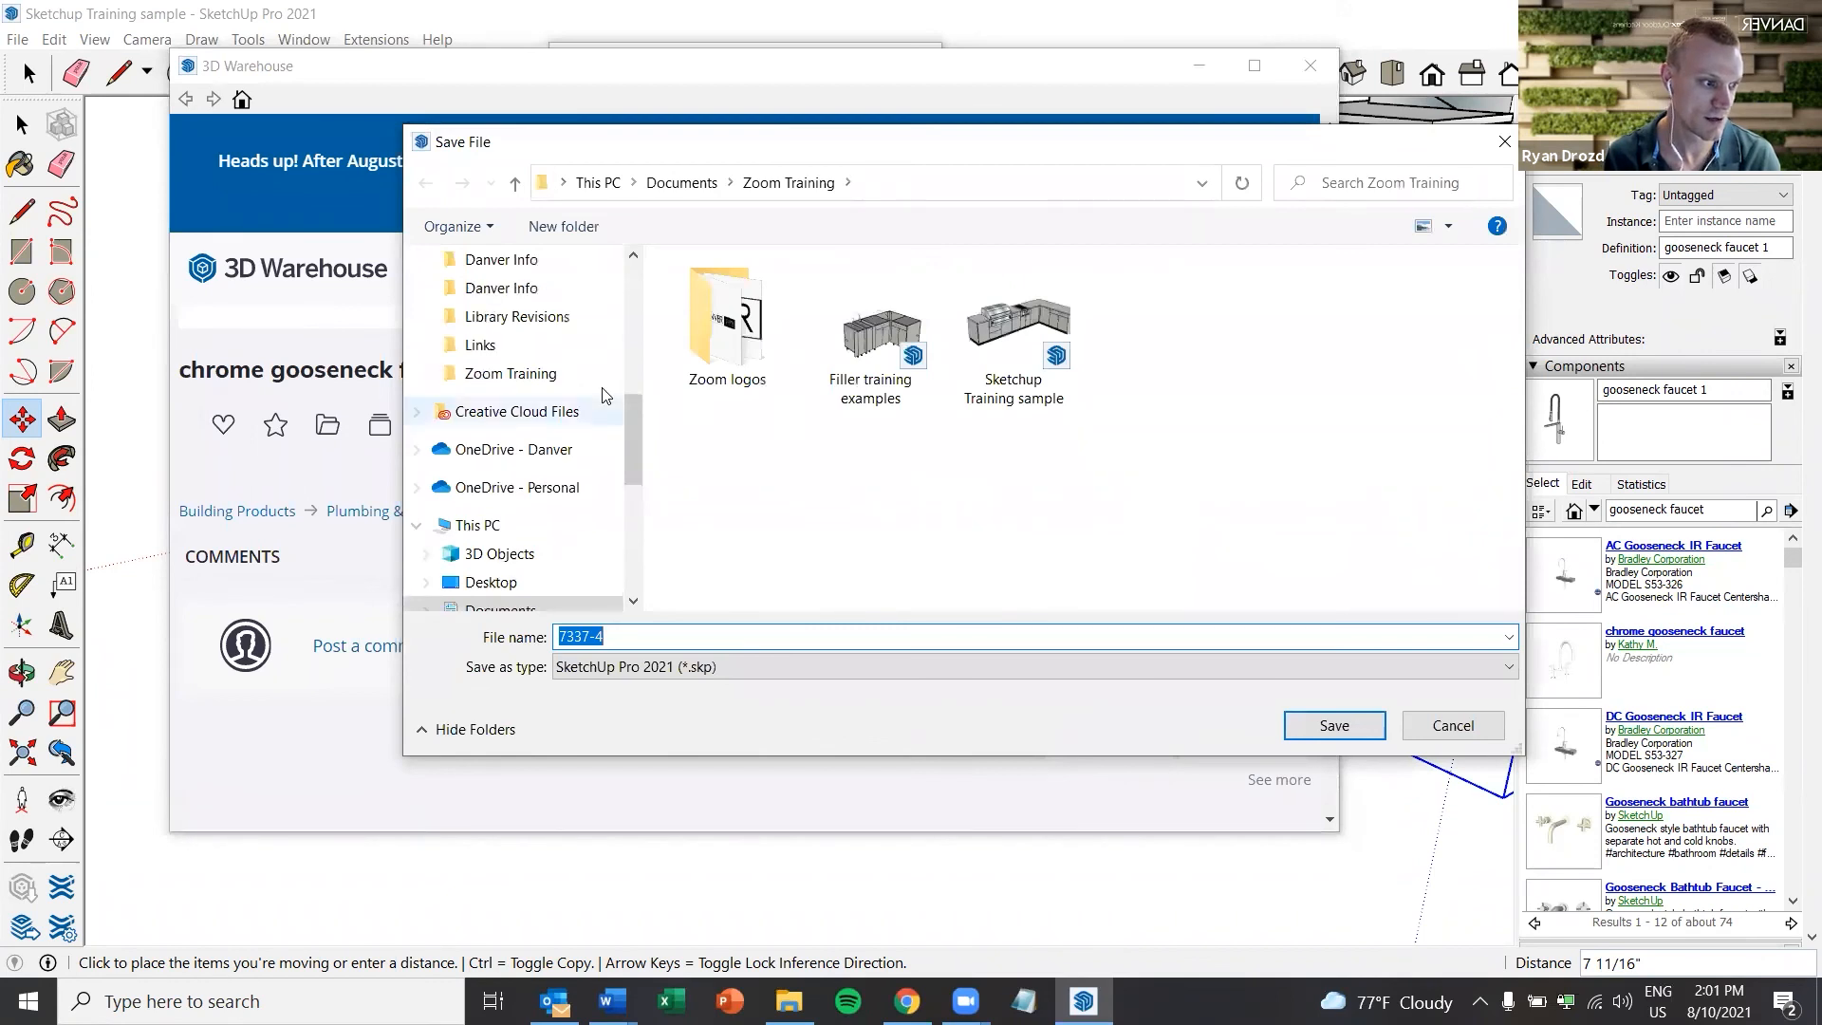
scroll(638, 446, up, 2)
scroll(633, 408, up, 3)
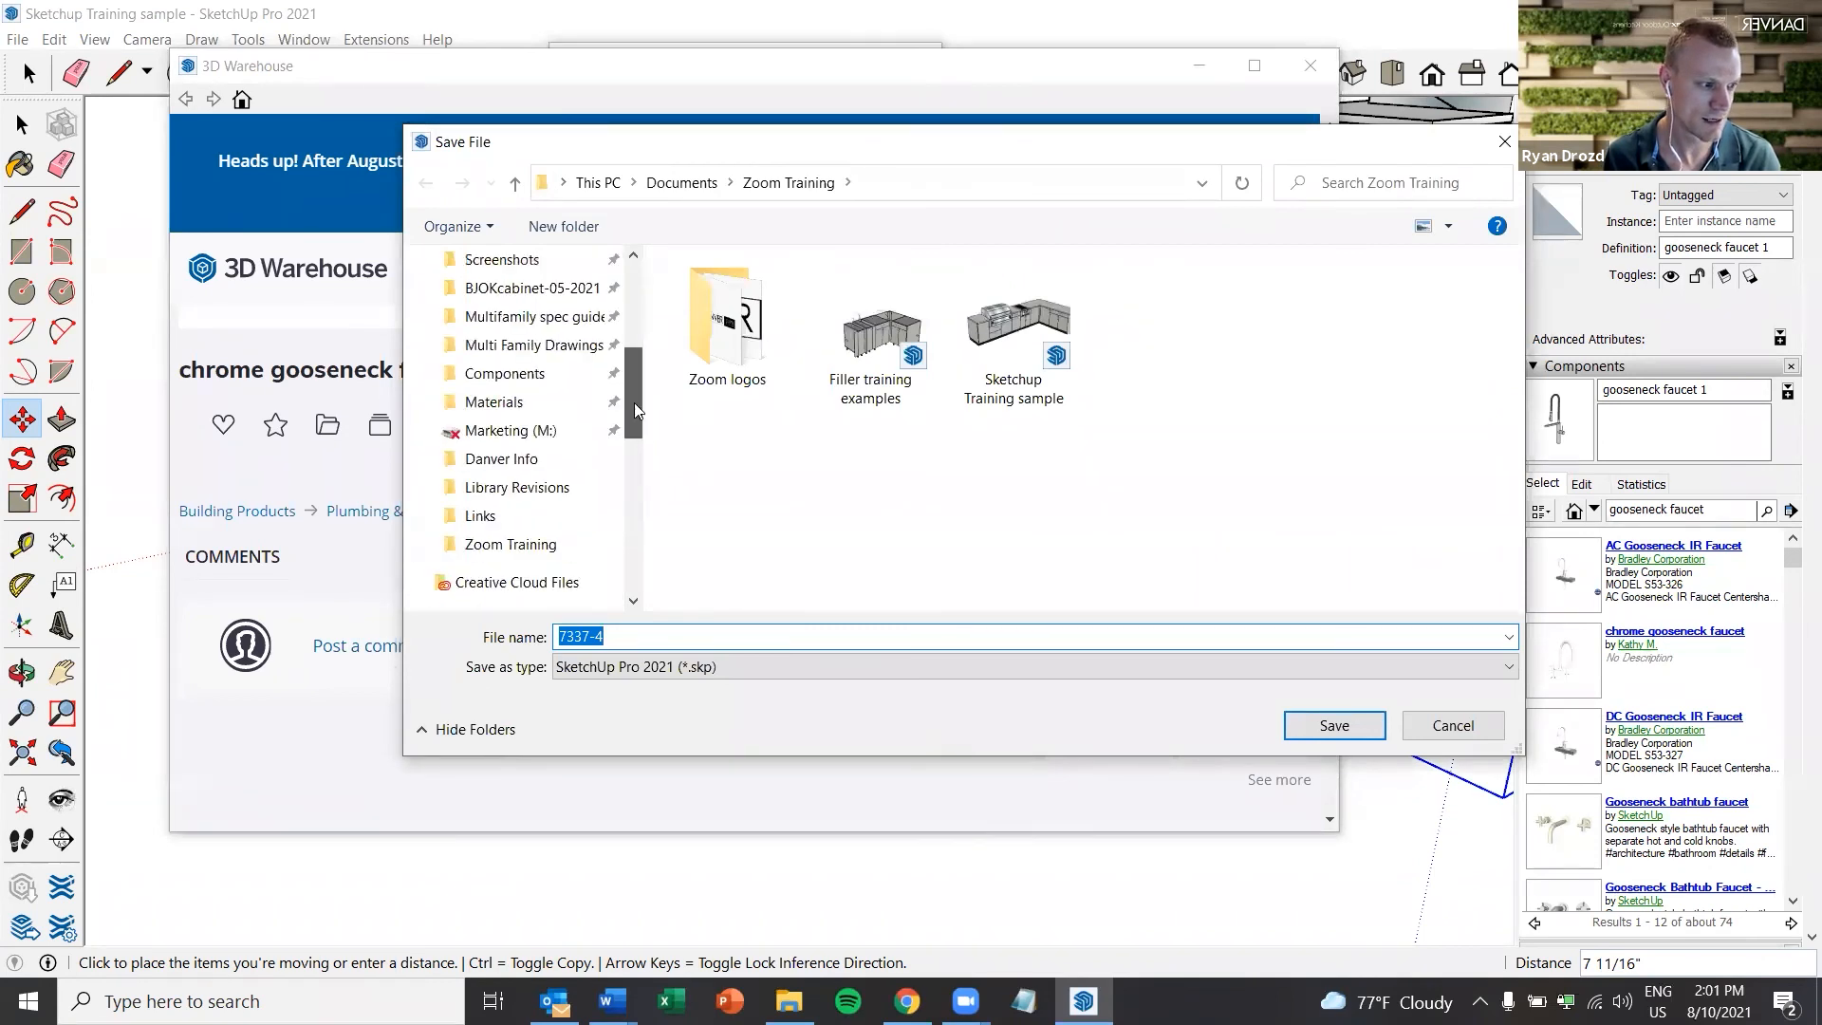
scroll(567, 431, up, 3)
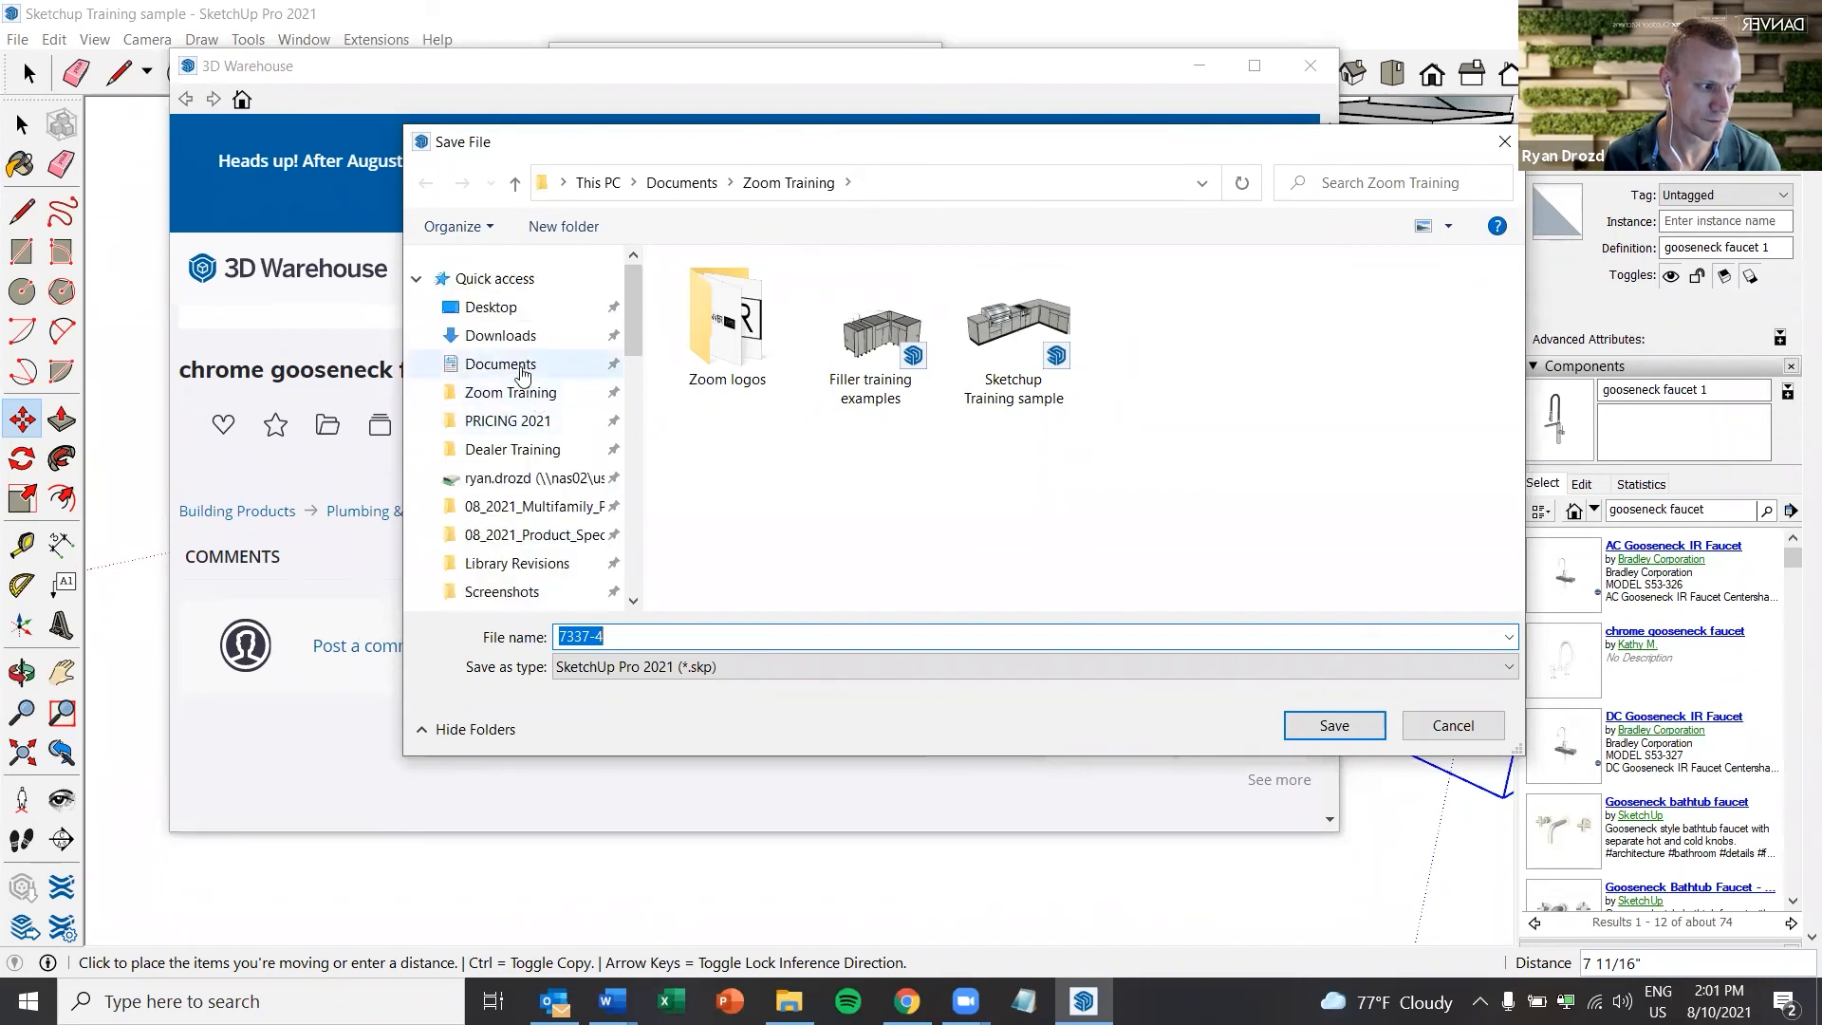
click(522, 367)
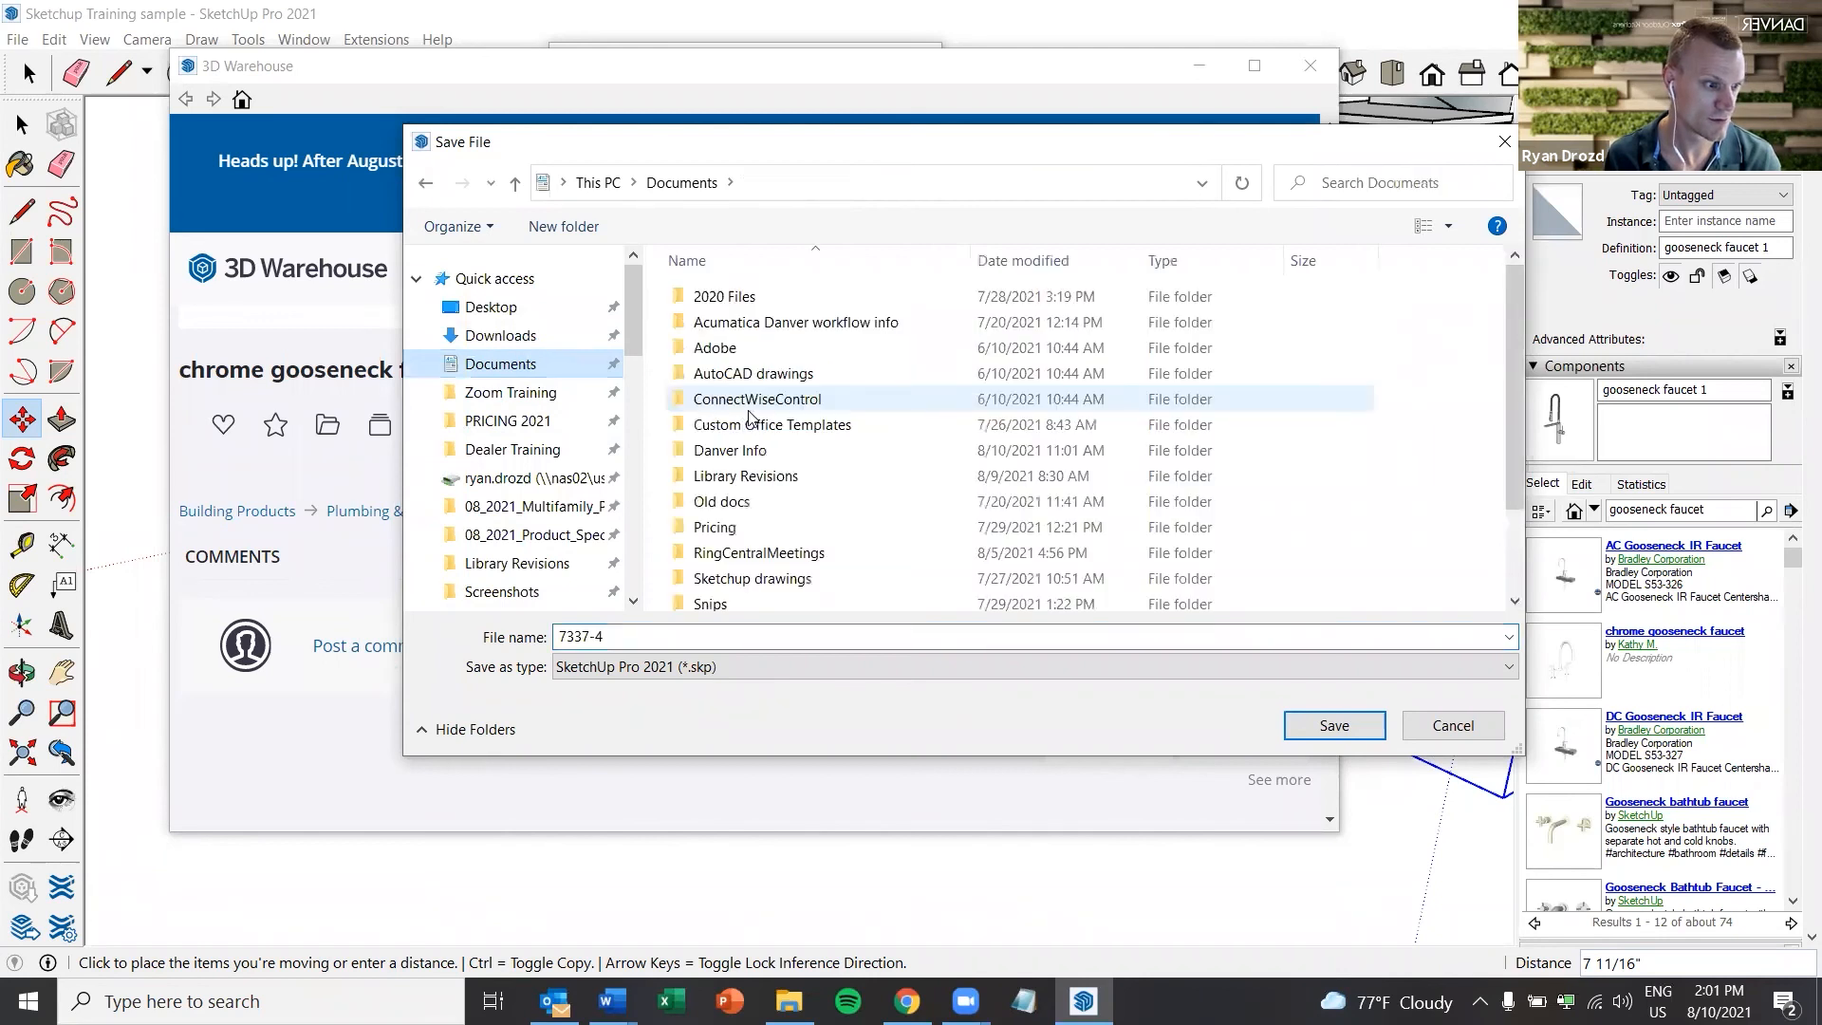
click(489, 307)
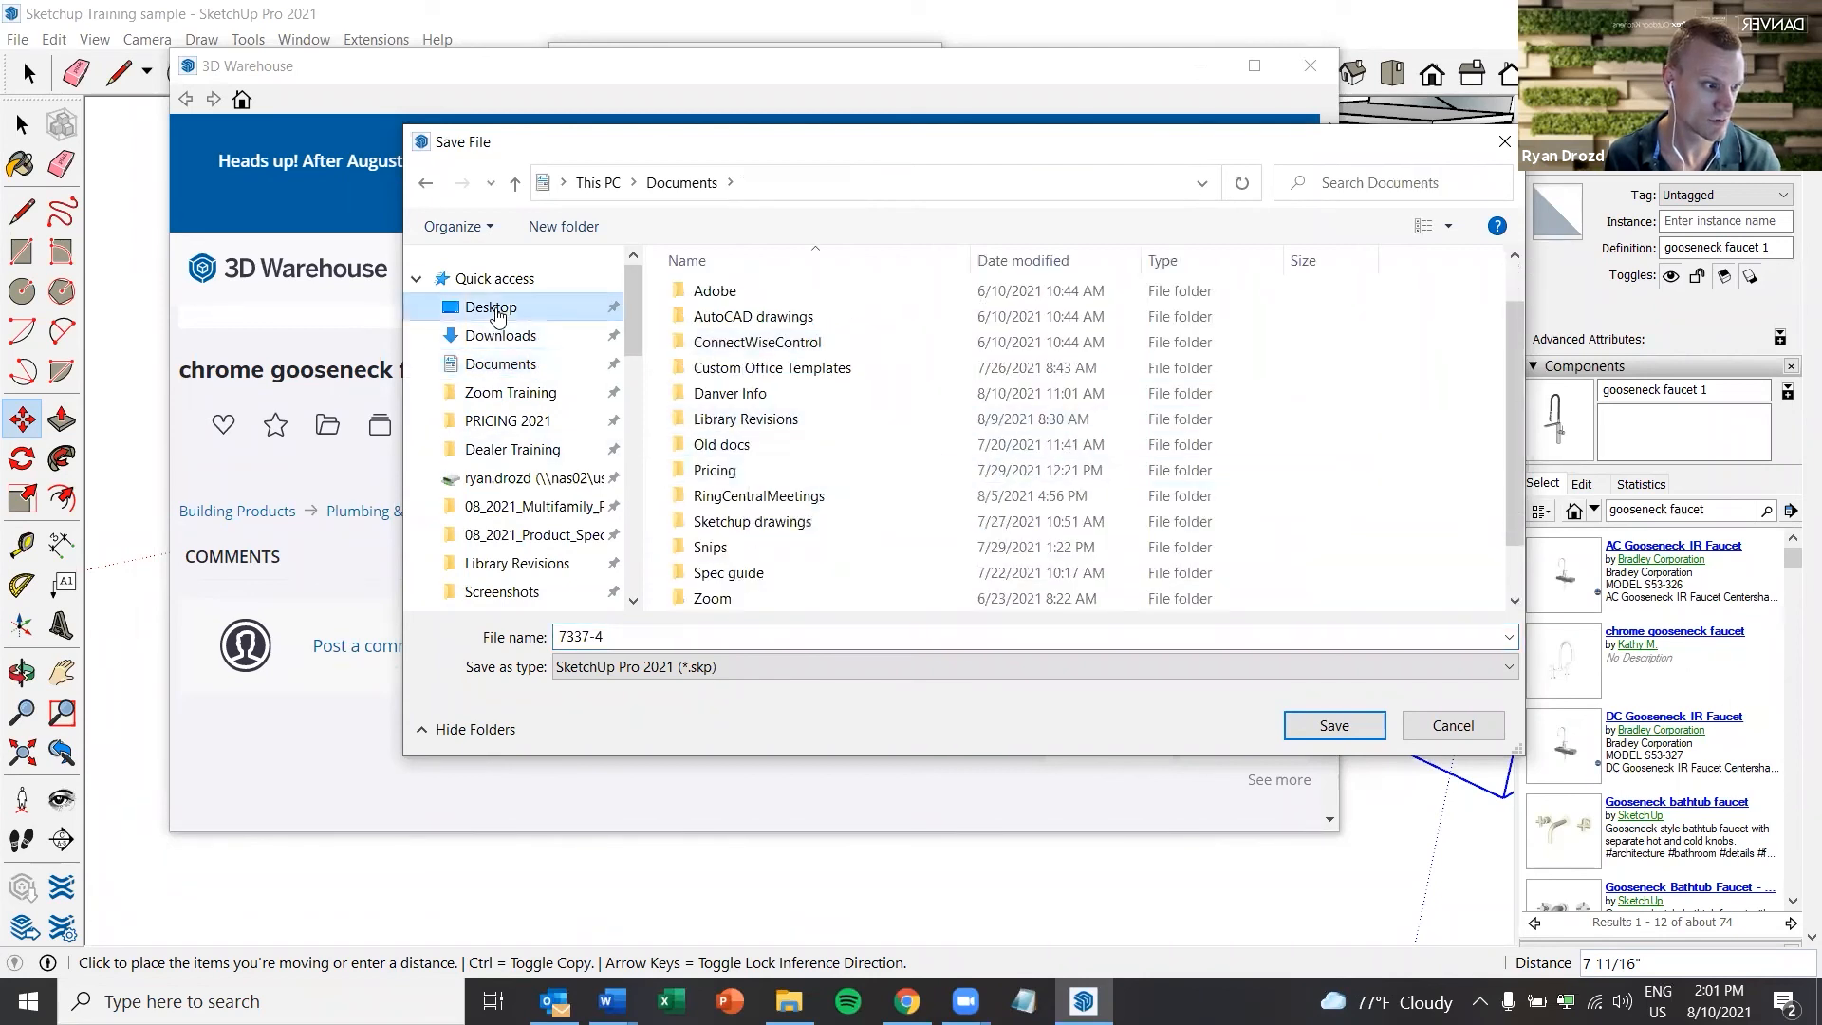
click(797, 298)
key(Return)
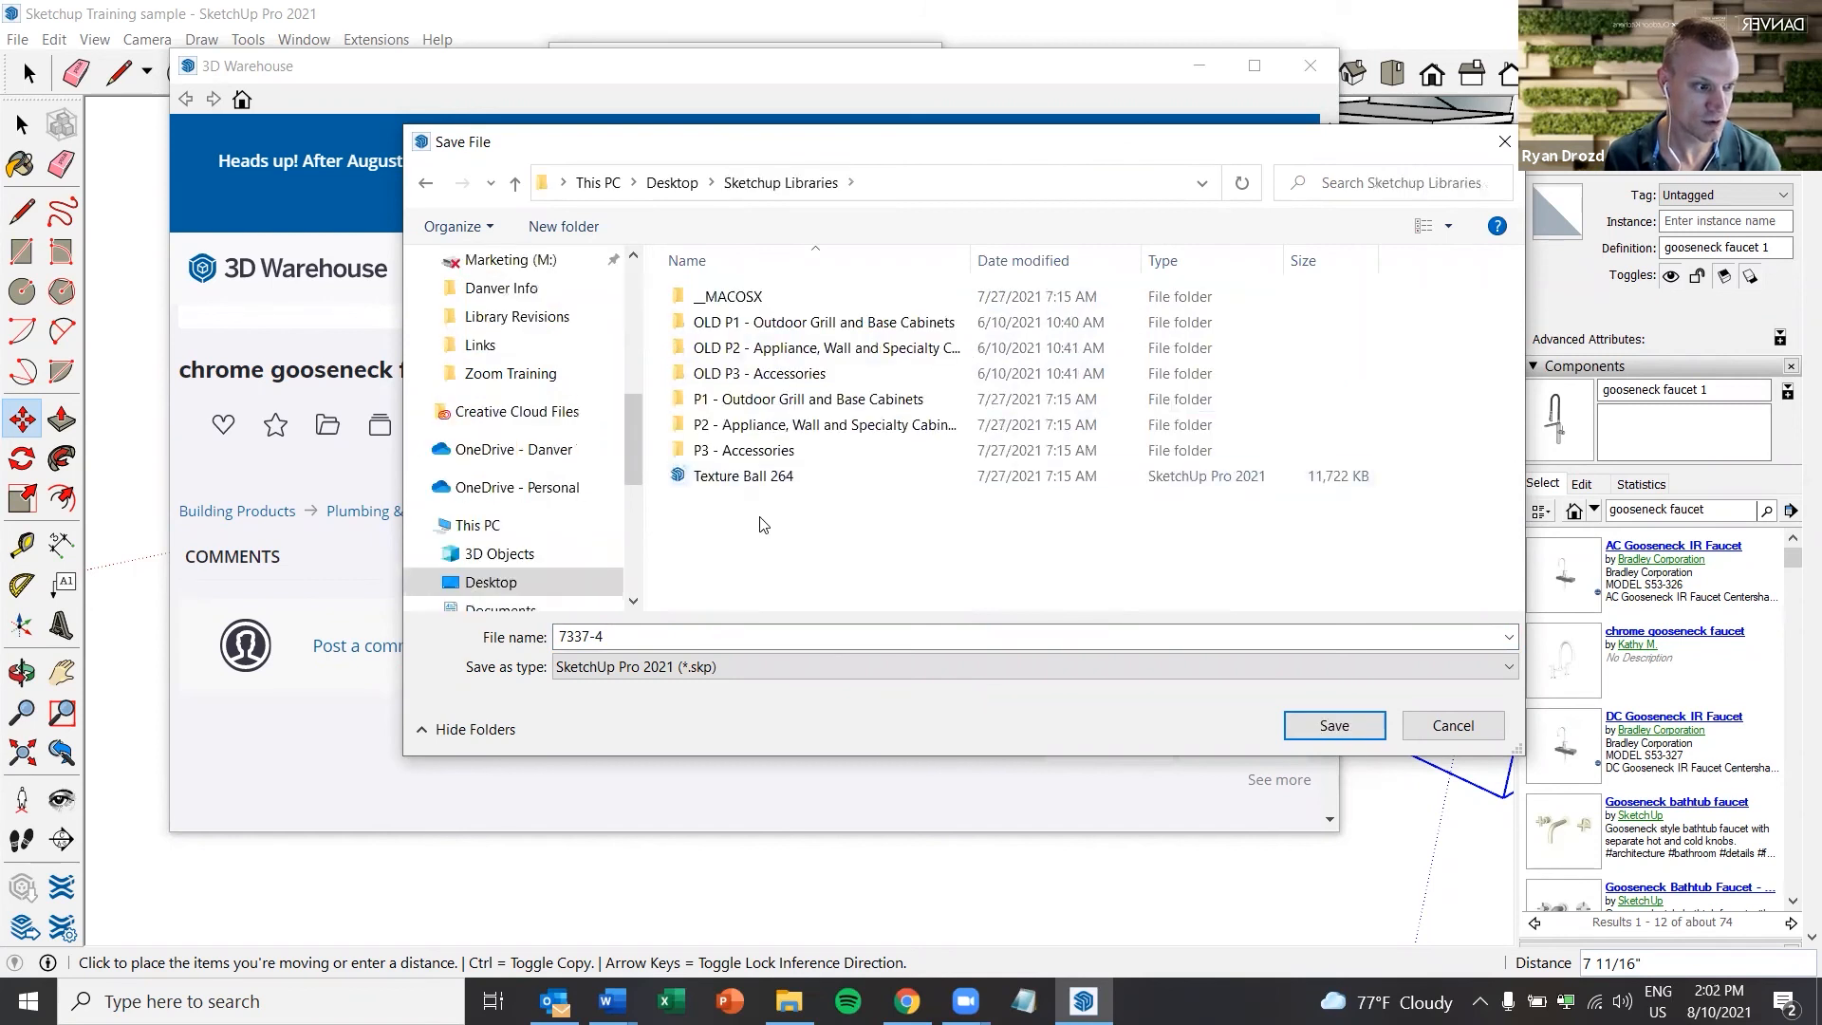
Name the faucet file "Gooseneck faucet" and save it as a SketchUp Pro 2021 model
drag(609, 637, 521, 635)
text(Z)
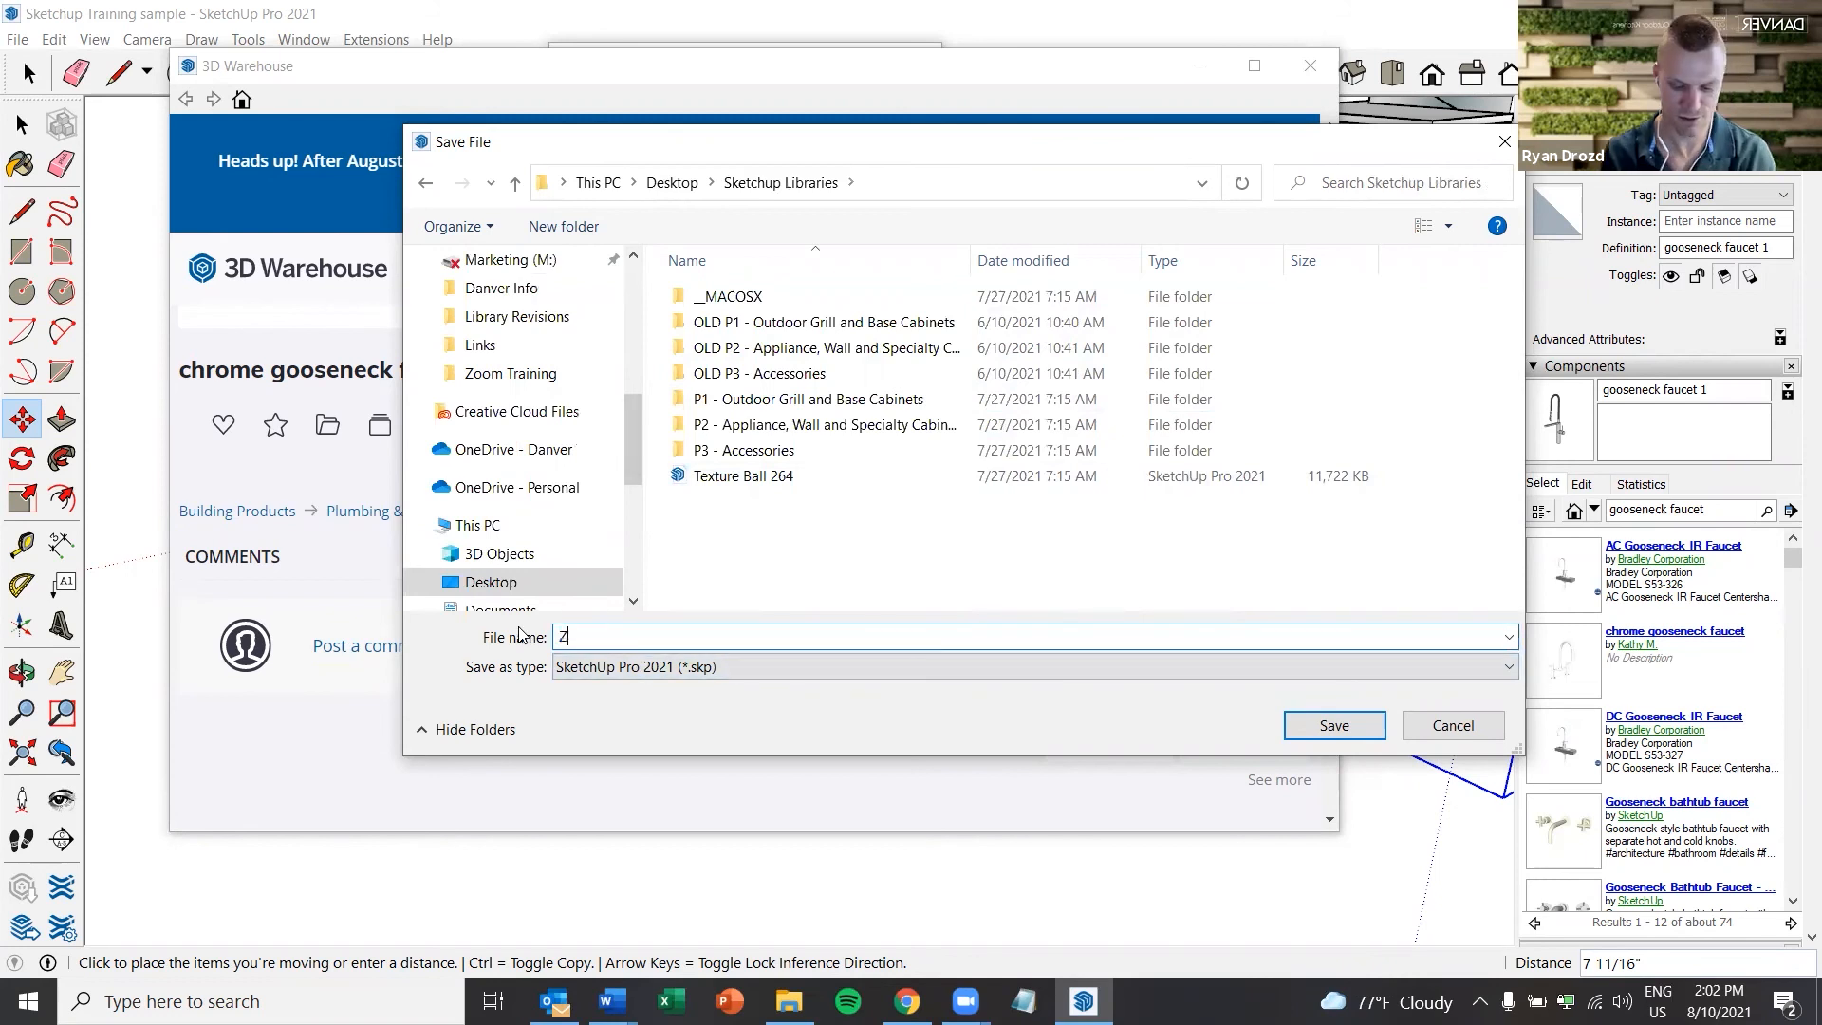
key(BackSpace)
text(Goosene)
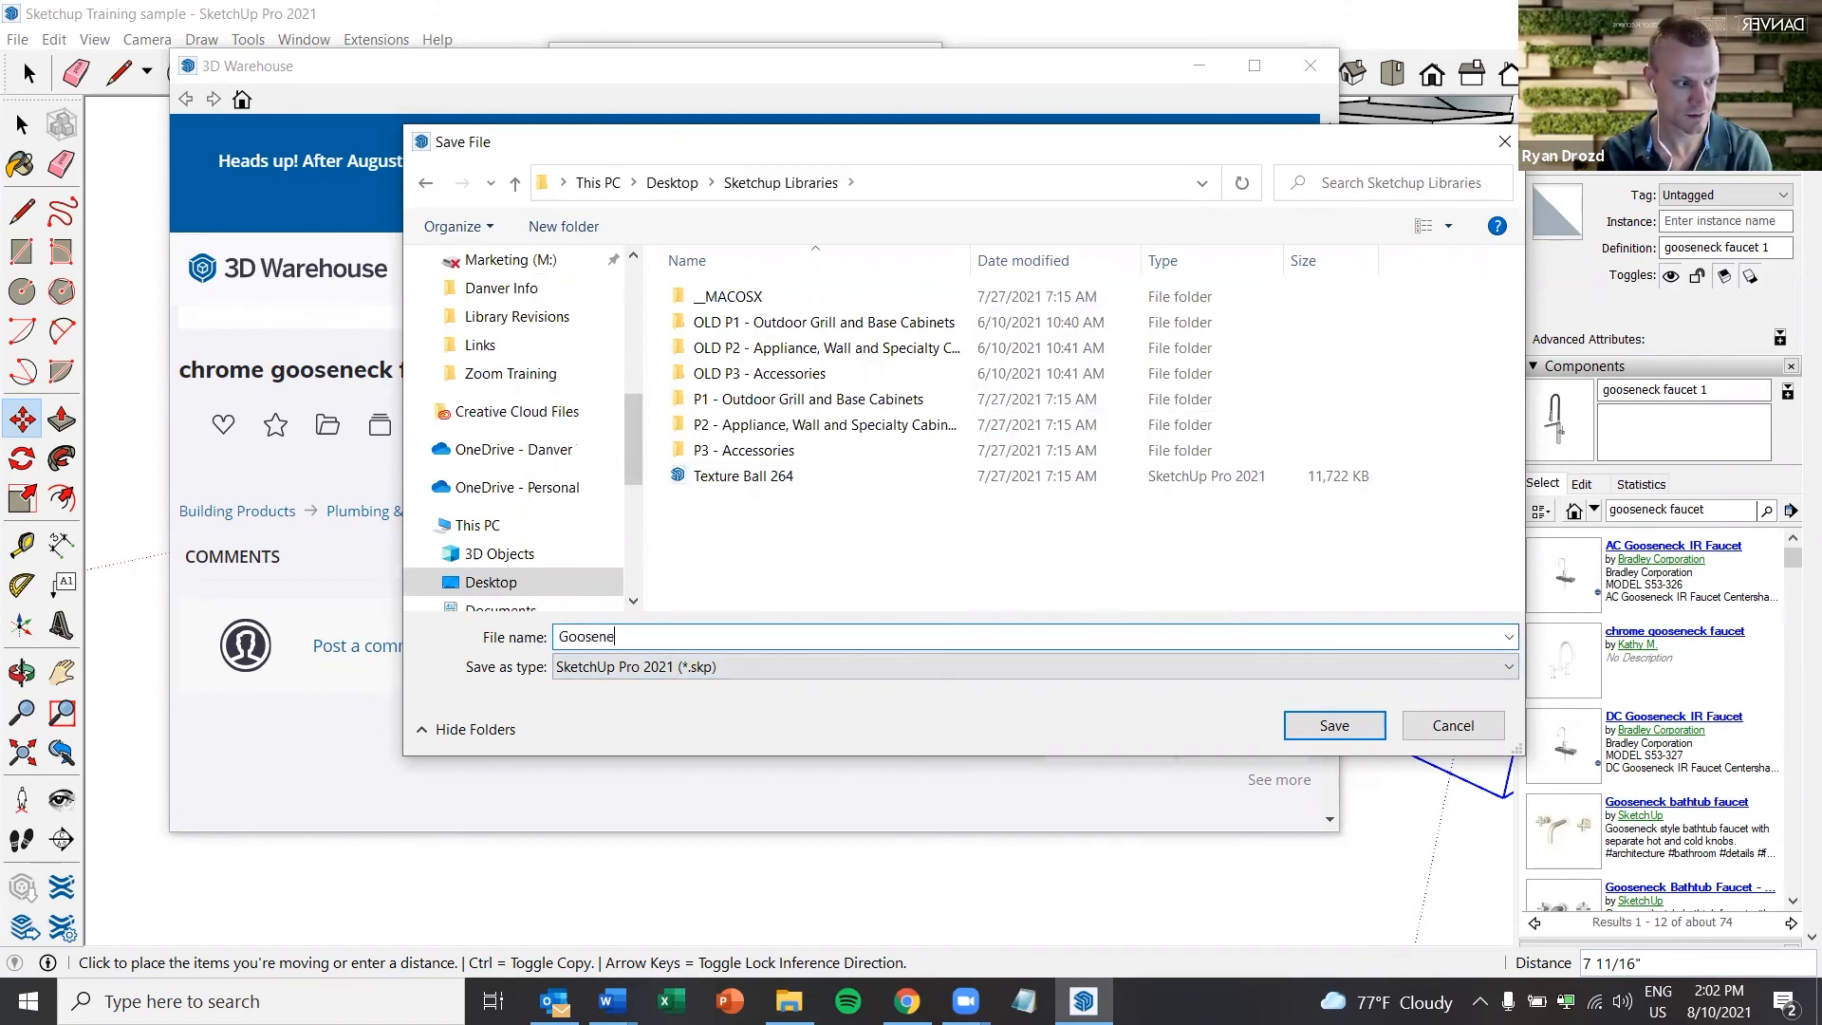
text(ck faucet)
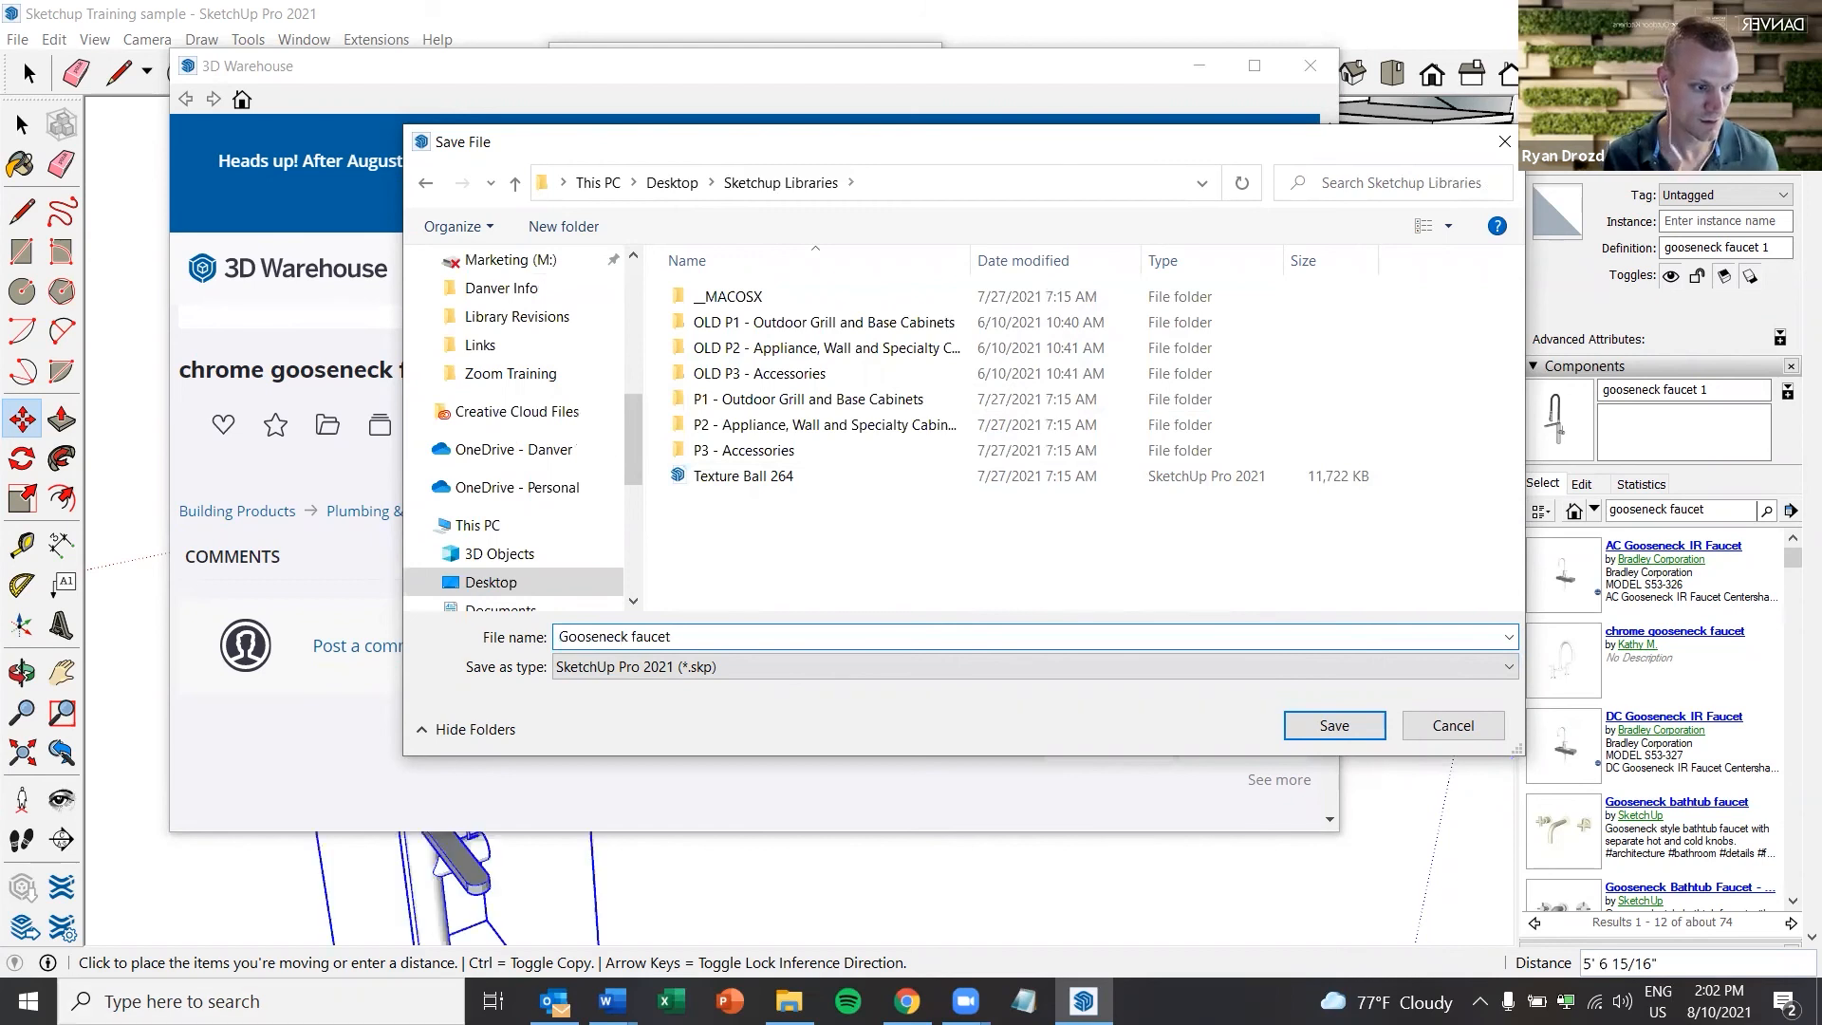
click(1359, 727)
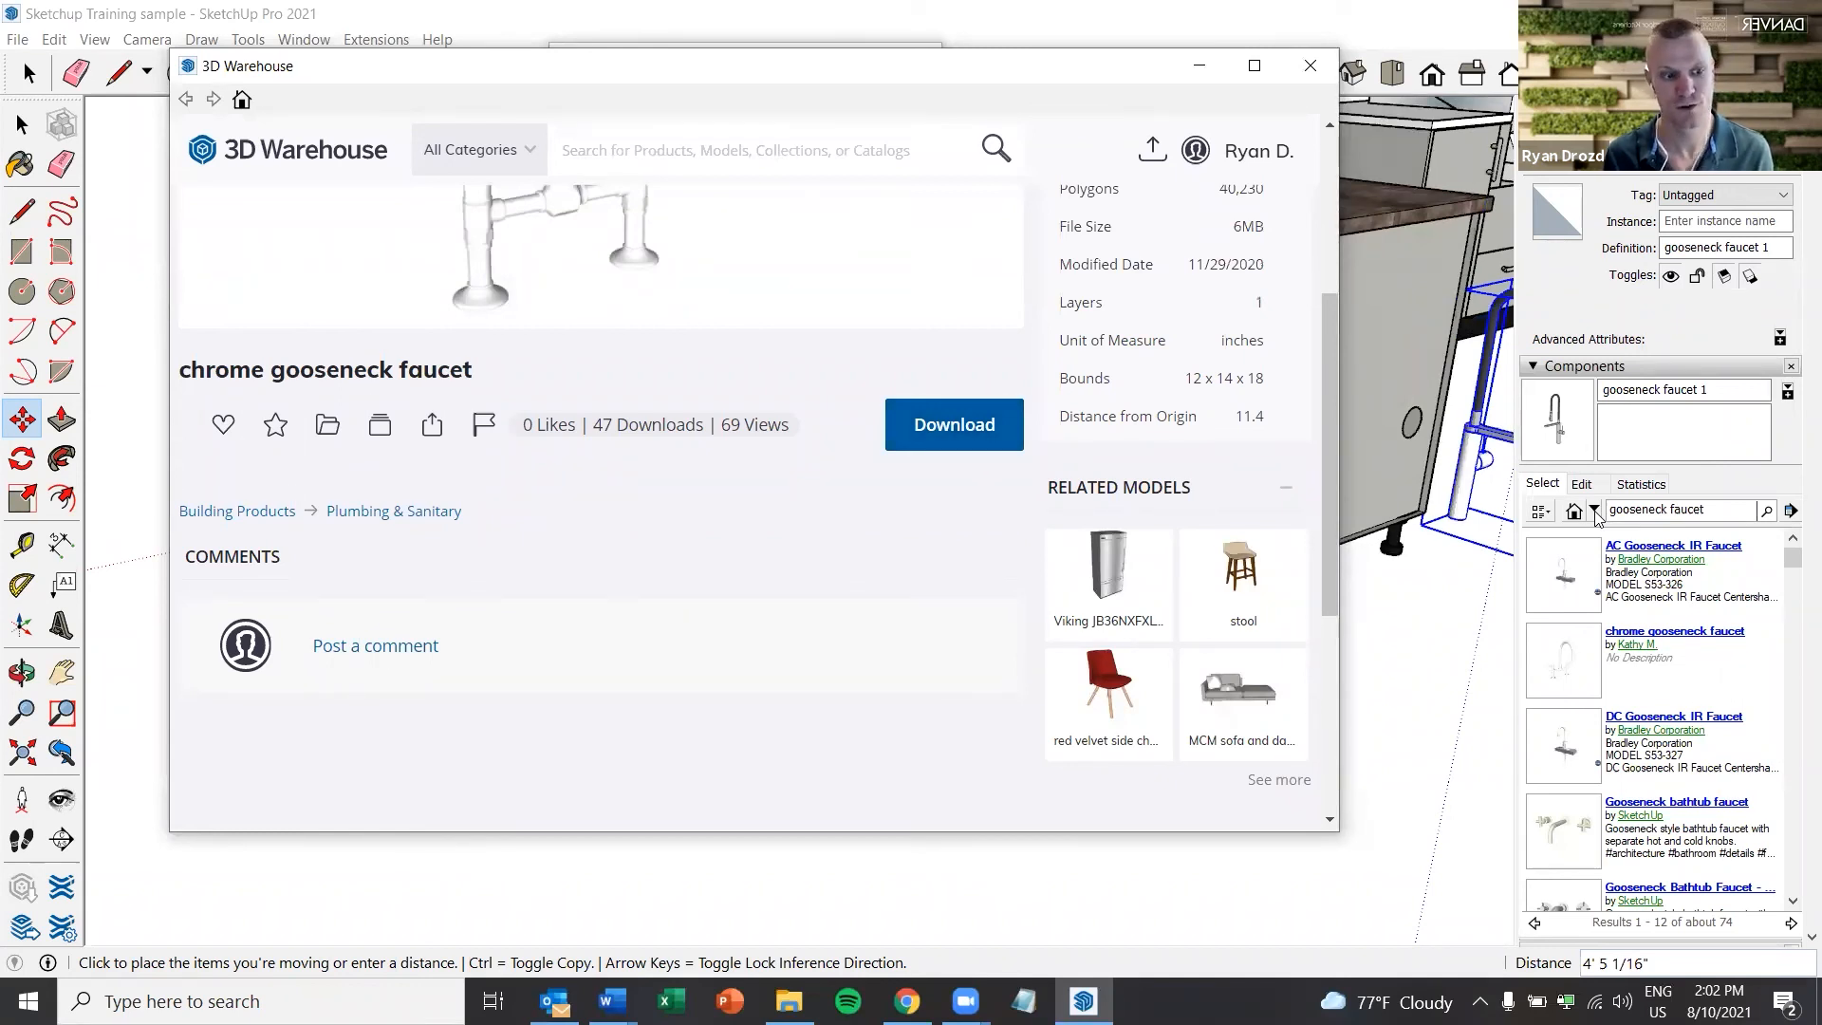
Show the Undercounter Refrigeration collection and look over the list of available component collections
click(1594, 512)
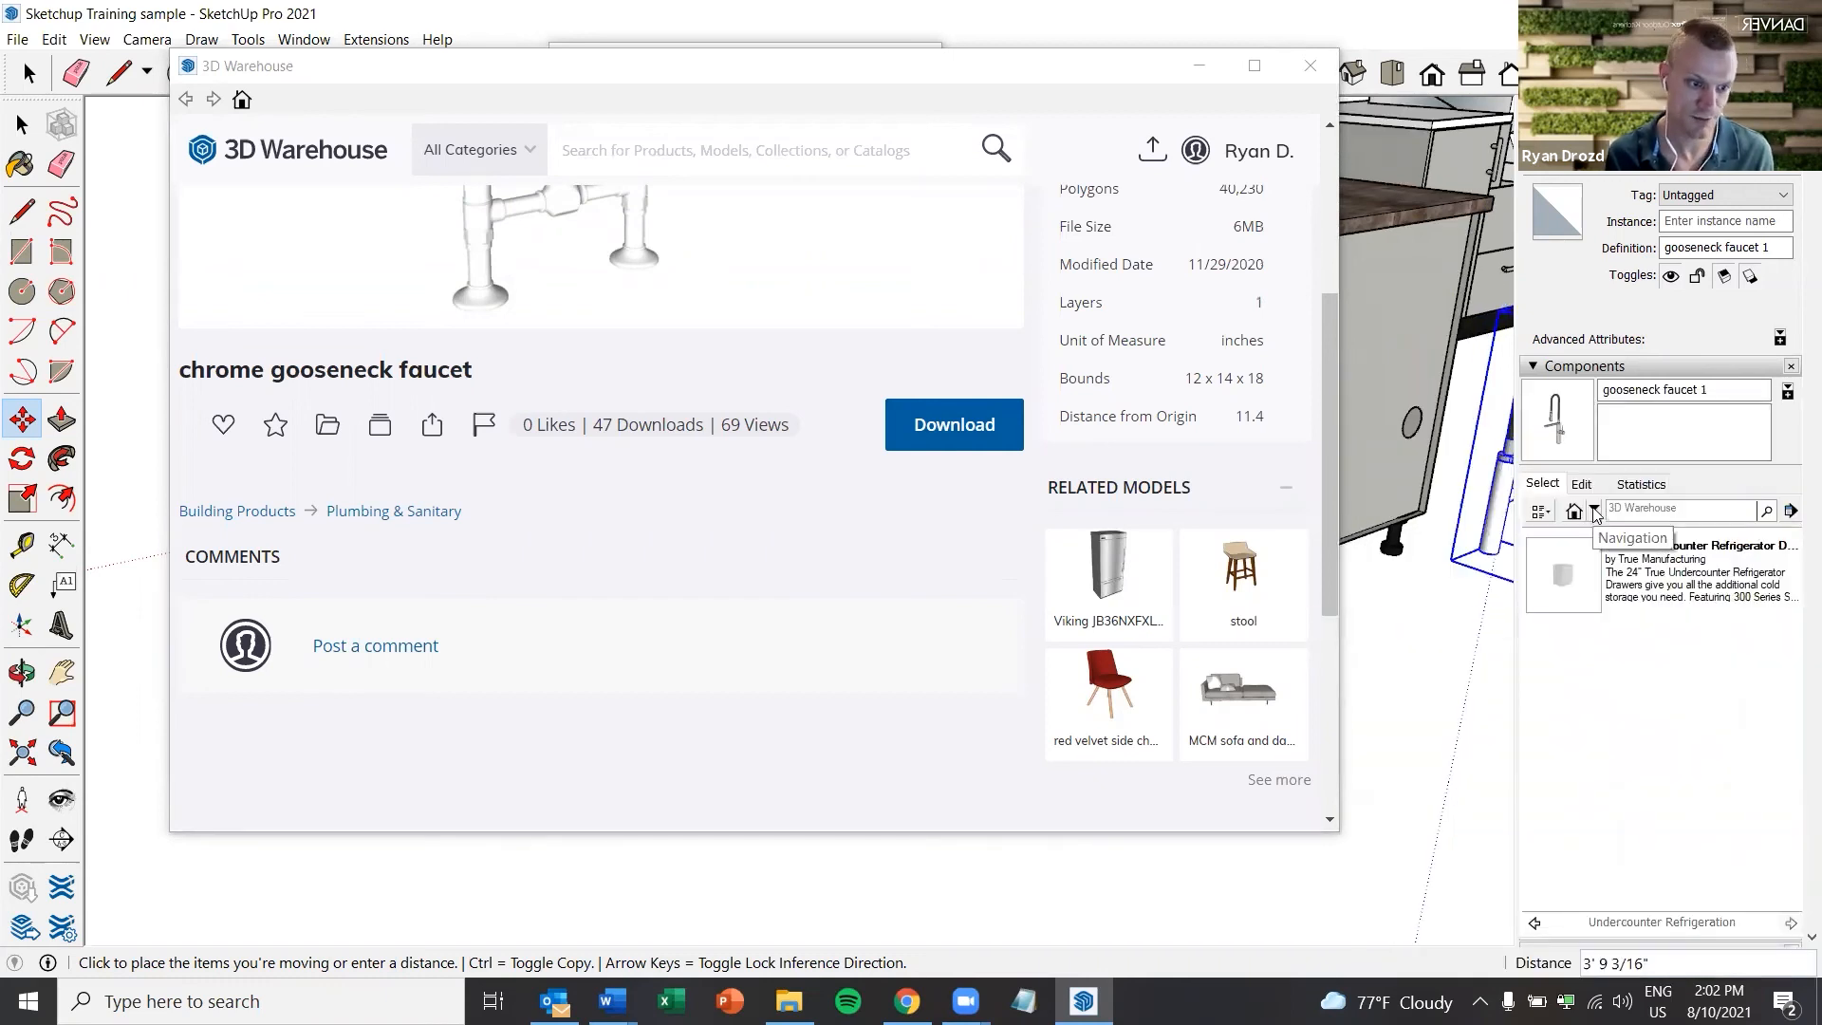
click(1595, 513)
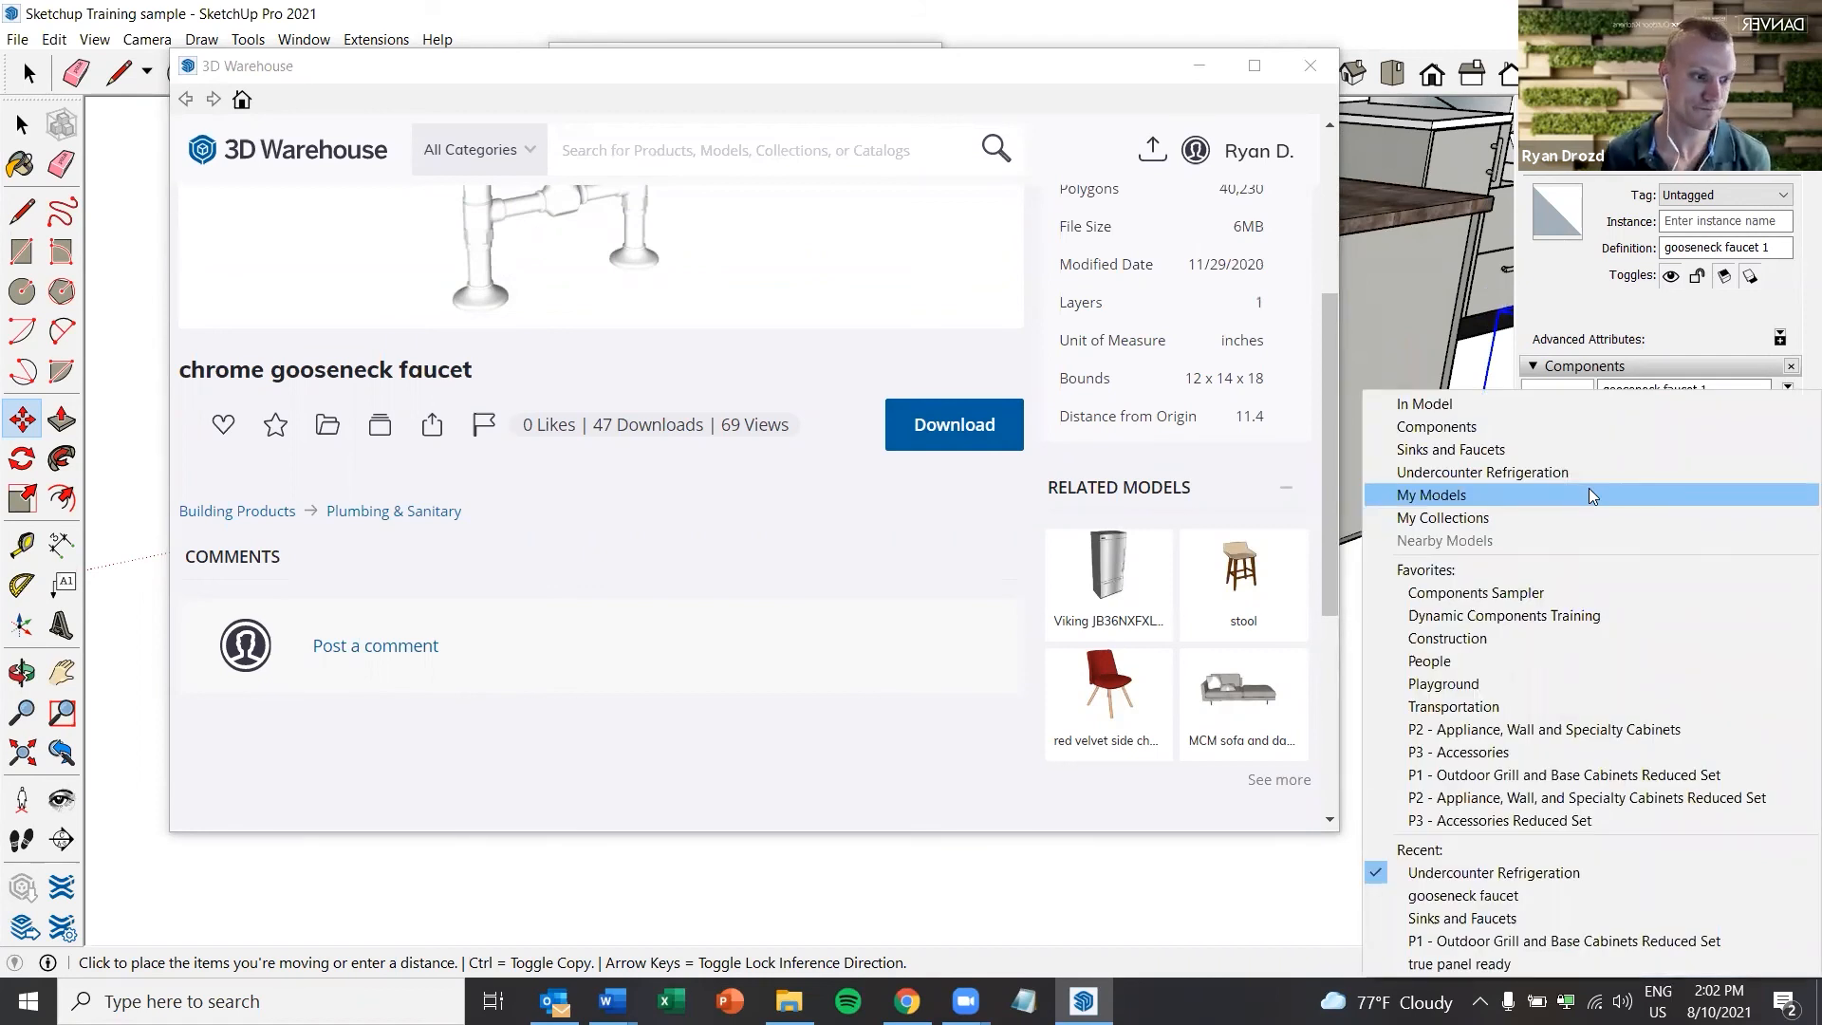
Set the gooseneck faucet down on the ground in front of the drawer cabinet and close the 3D Warehouse and Component Options windows
click(1310, 68)
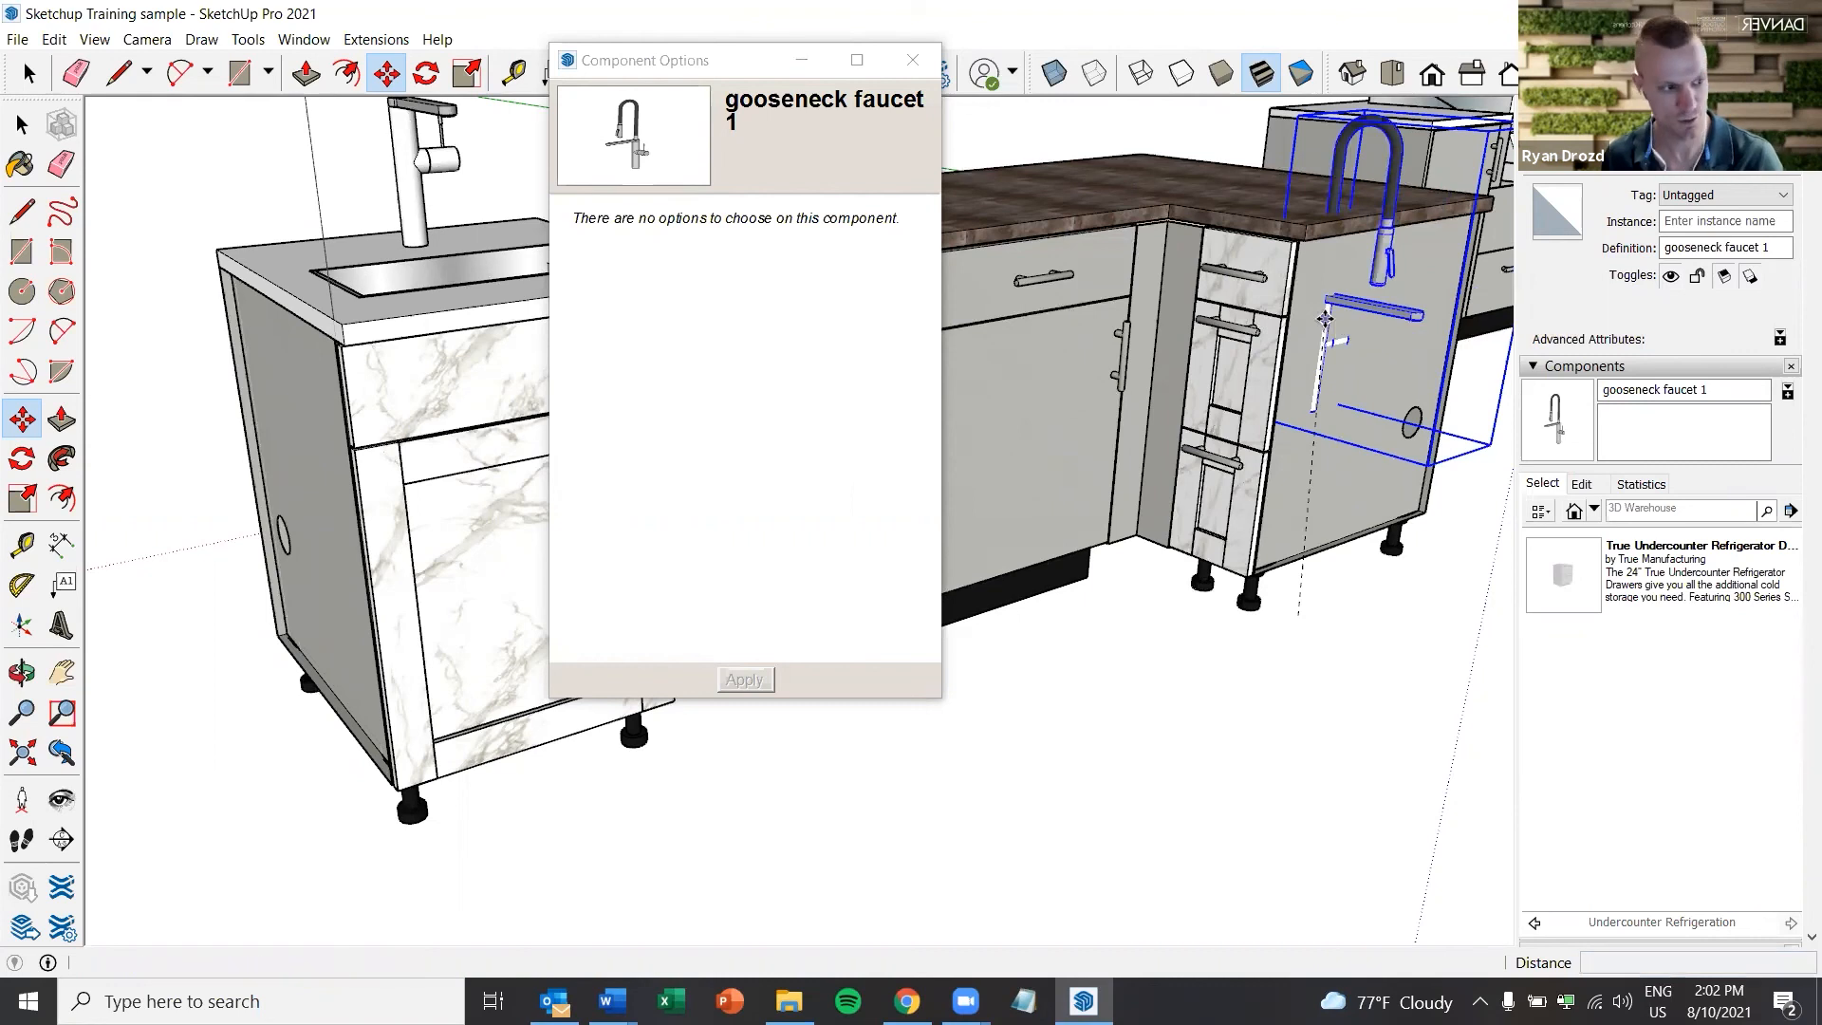
click(1283, 548)
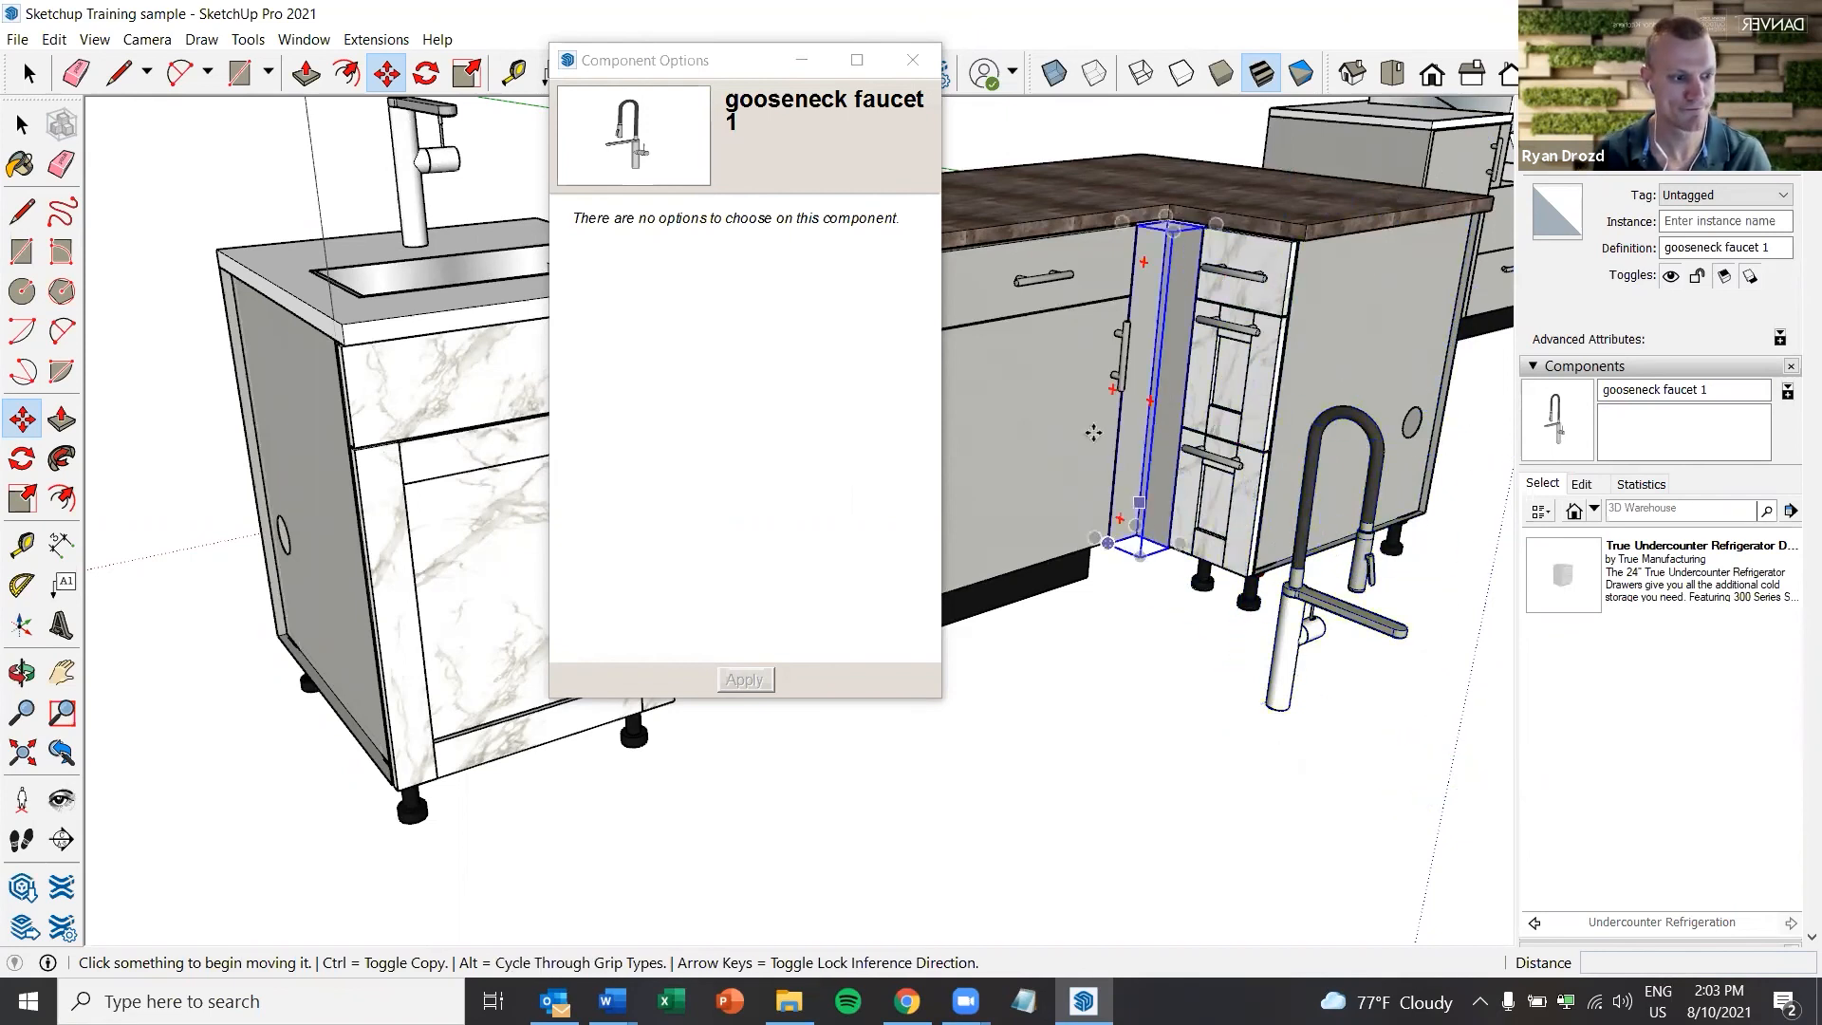
click(915, 62)
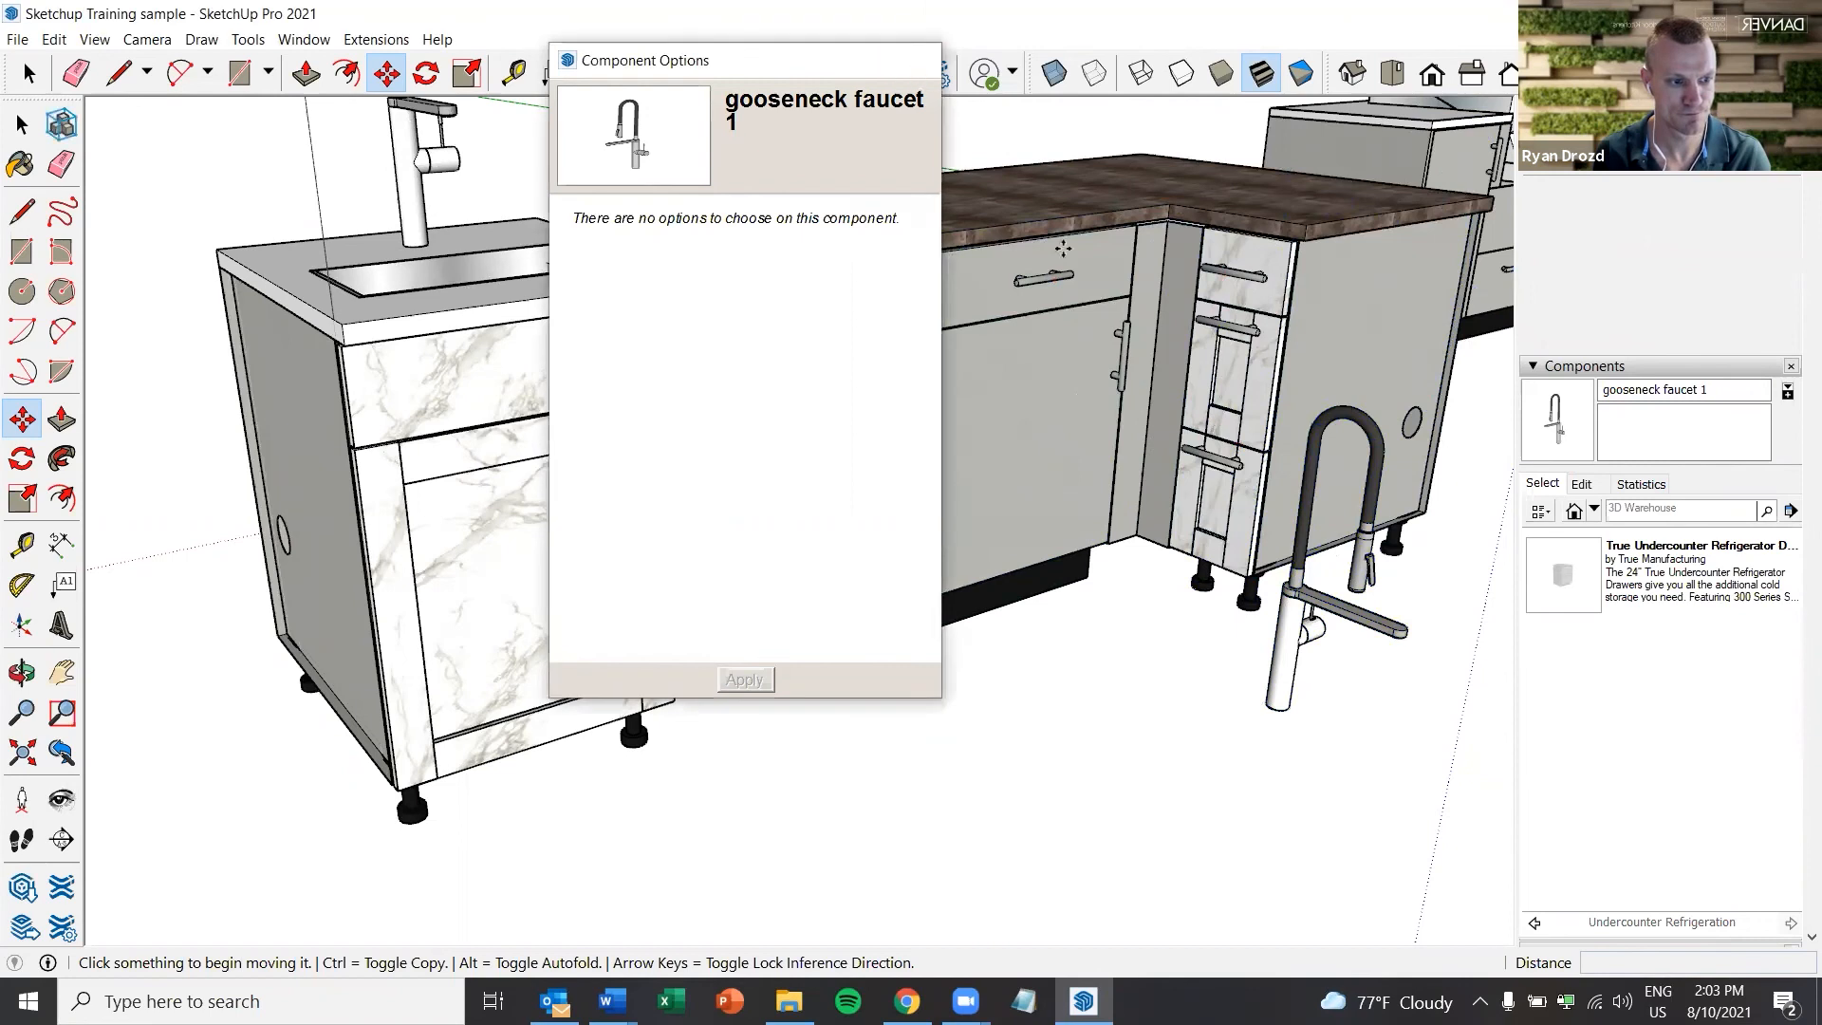
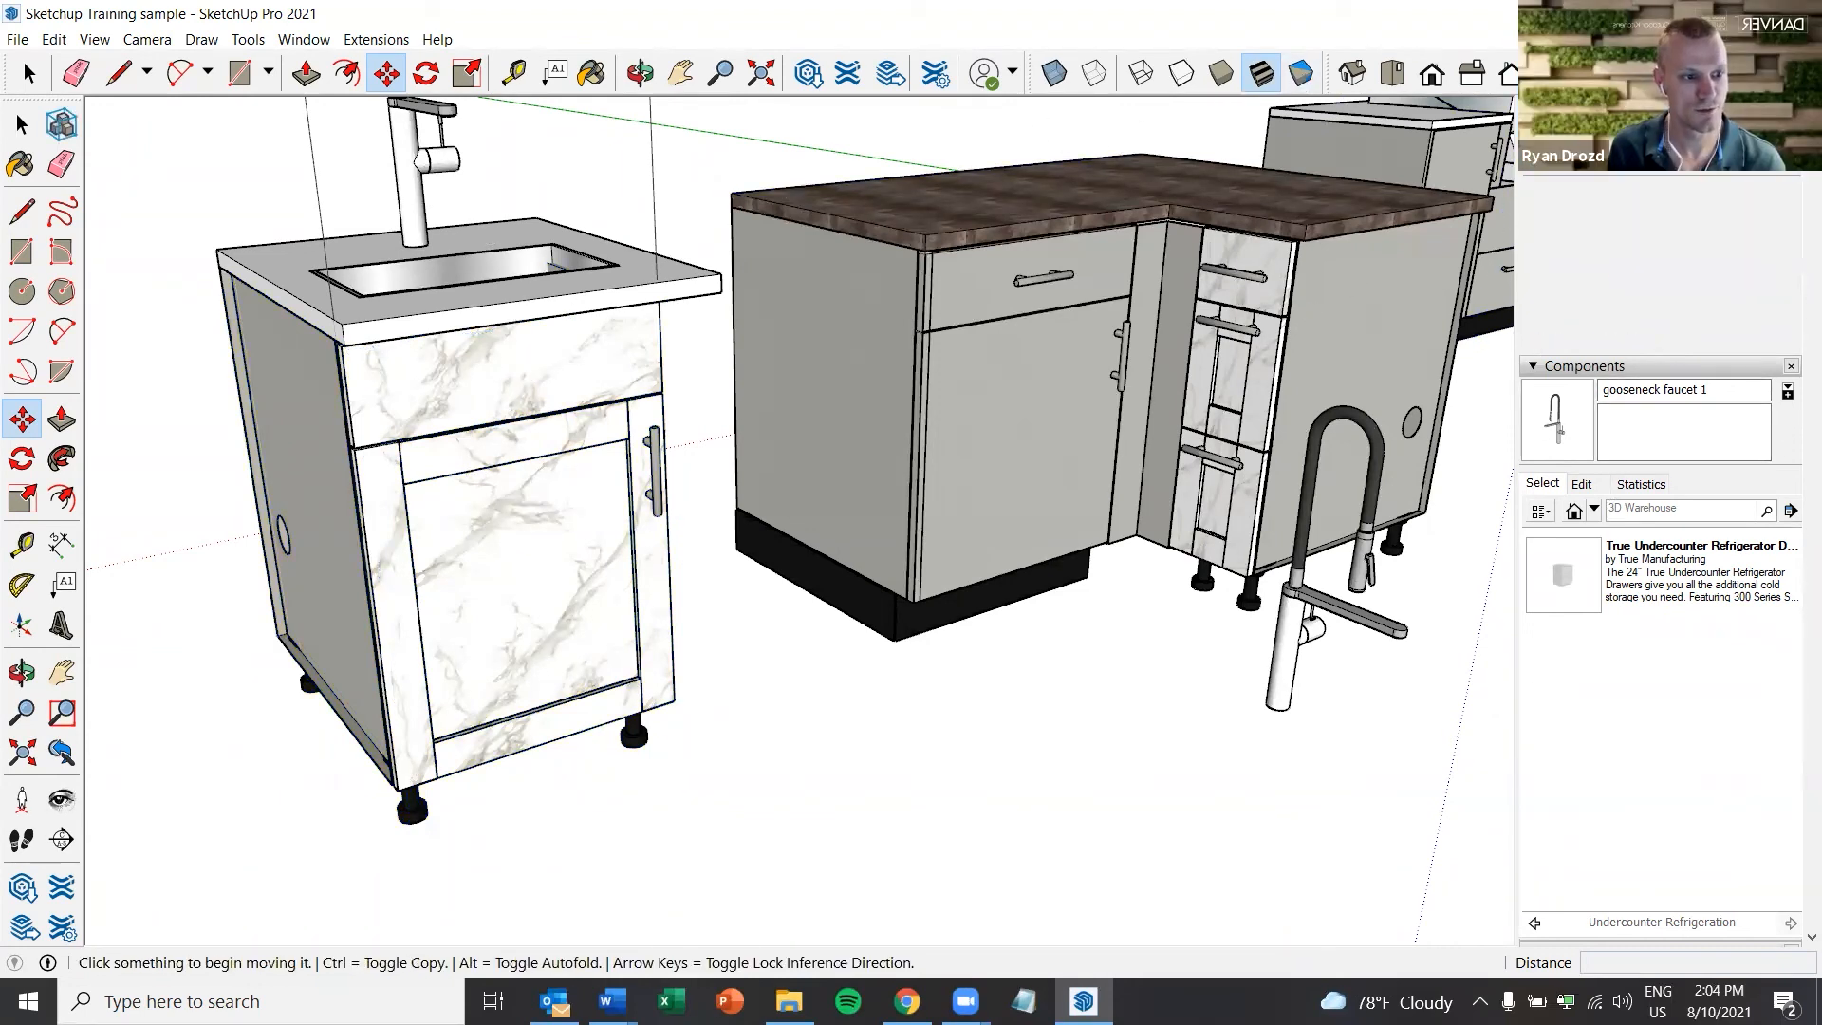
Look over the list of available toolbars without changing which ones are shown
right_click(1651, 72)
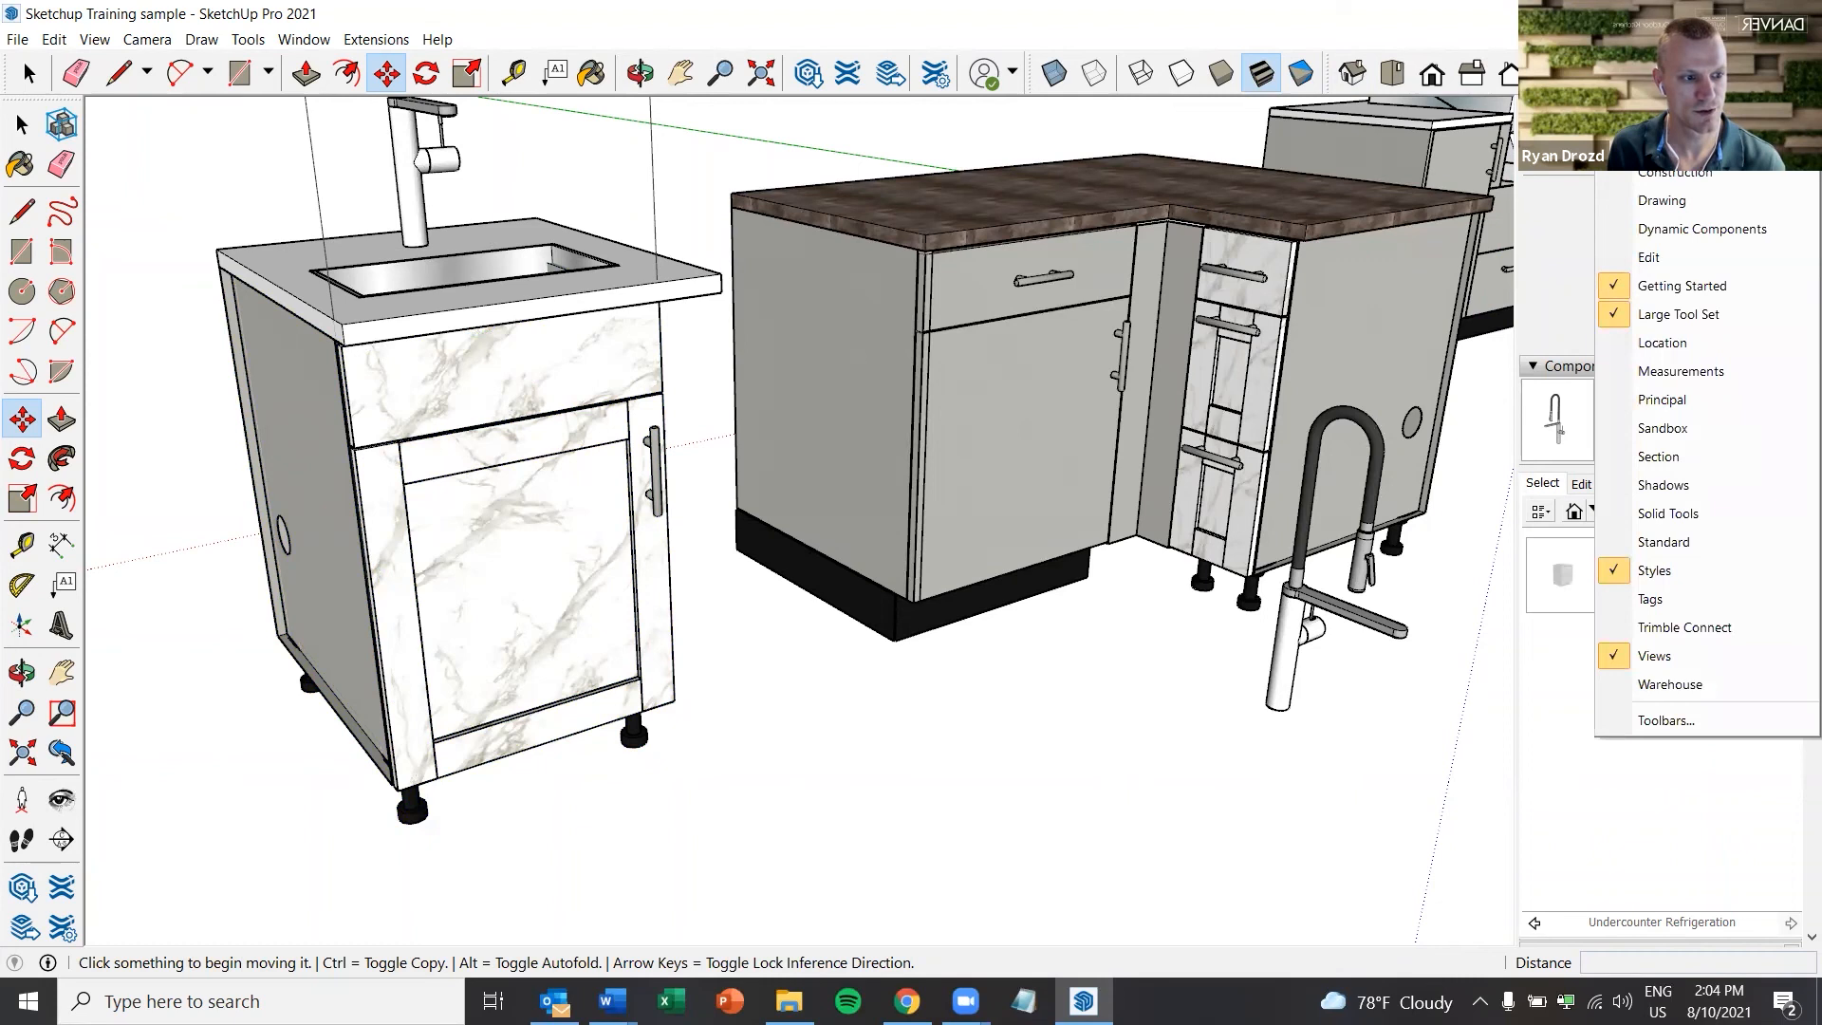
key(Escape)
right_click(1090, 28)
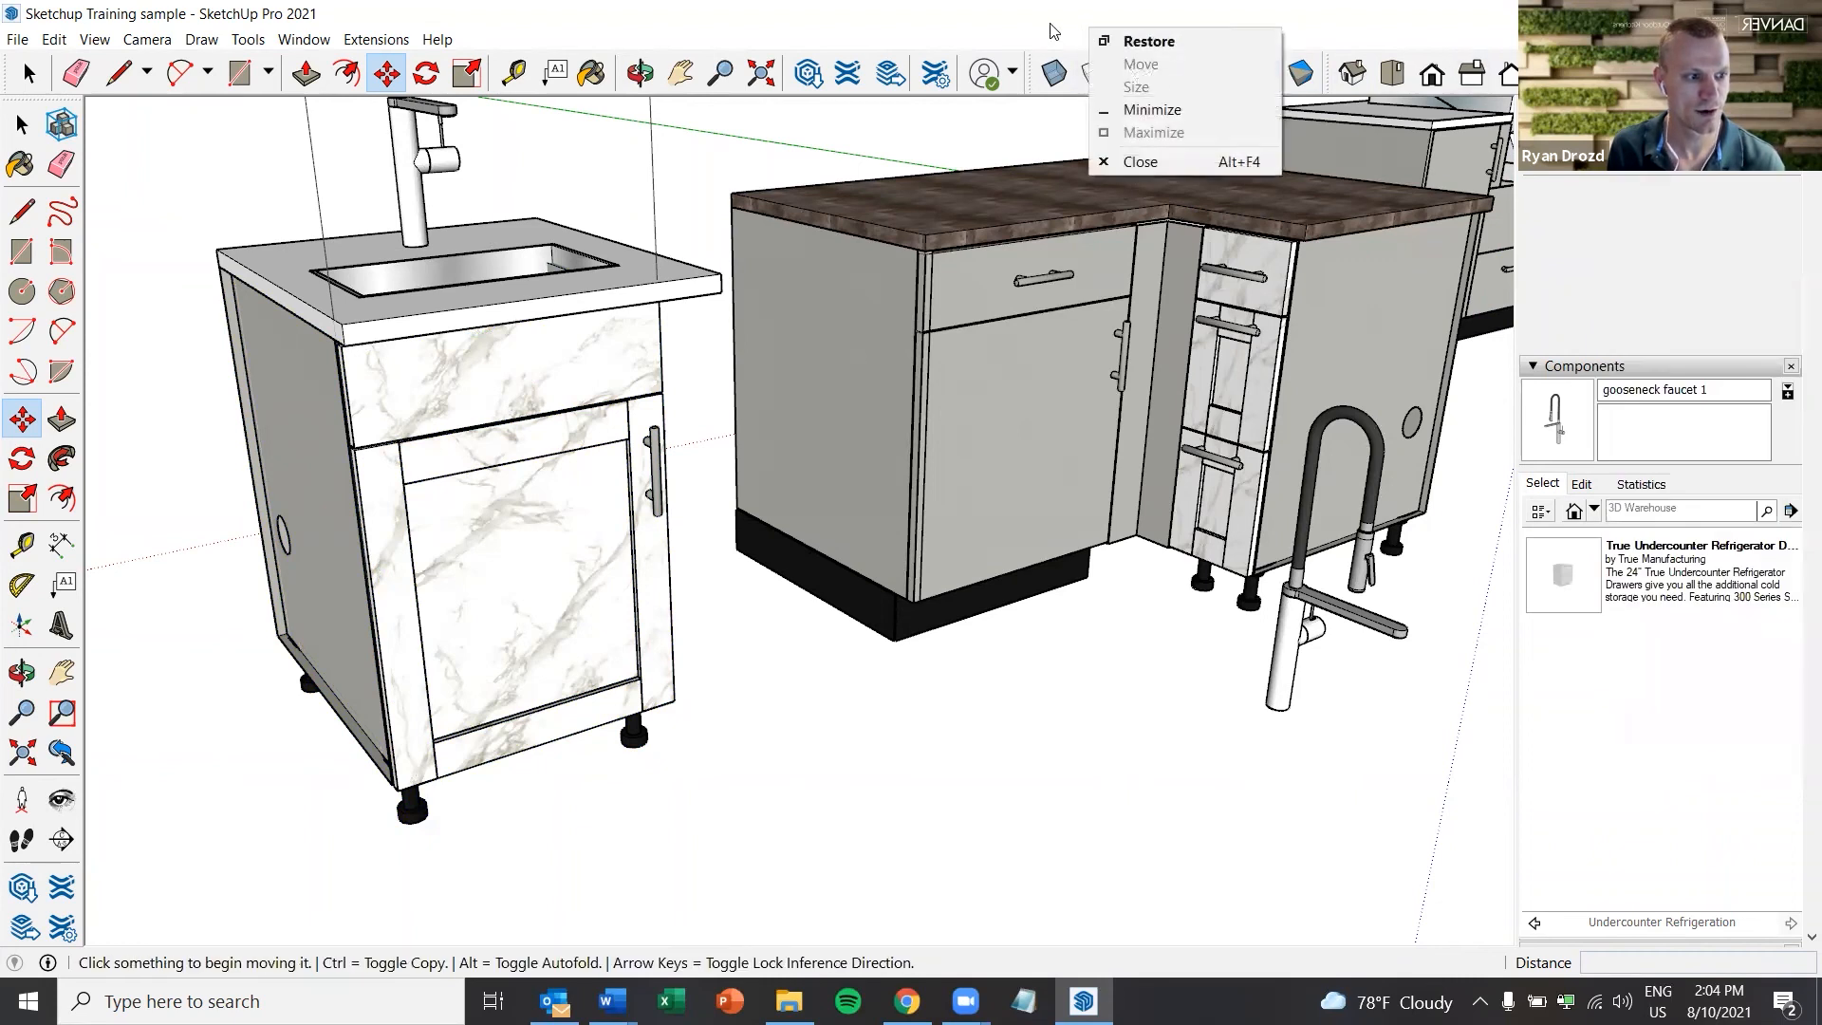
right_click(1603, 72)
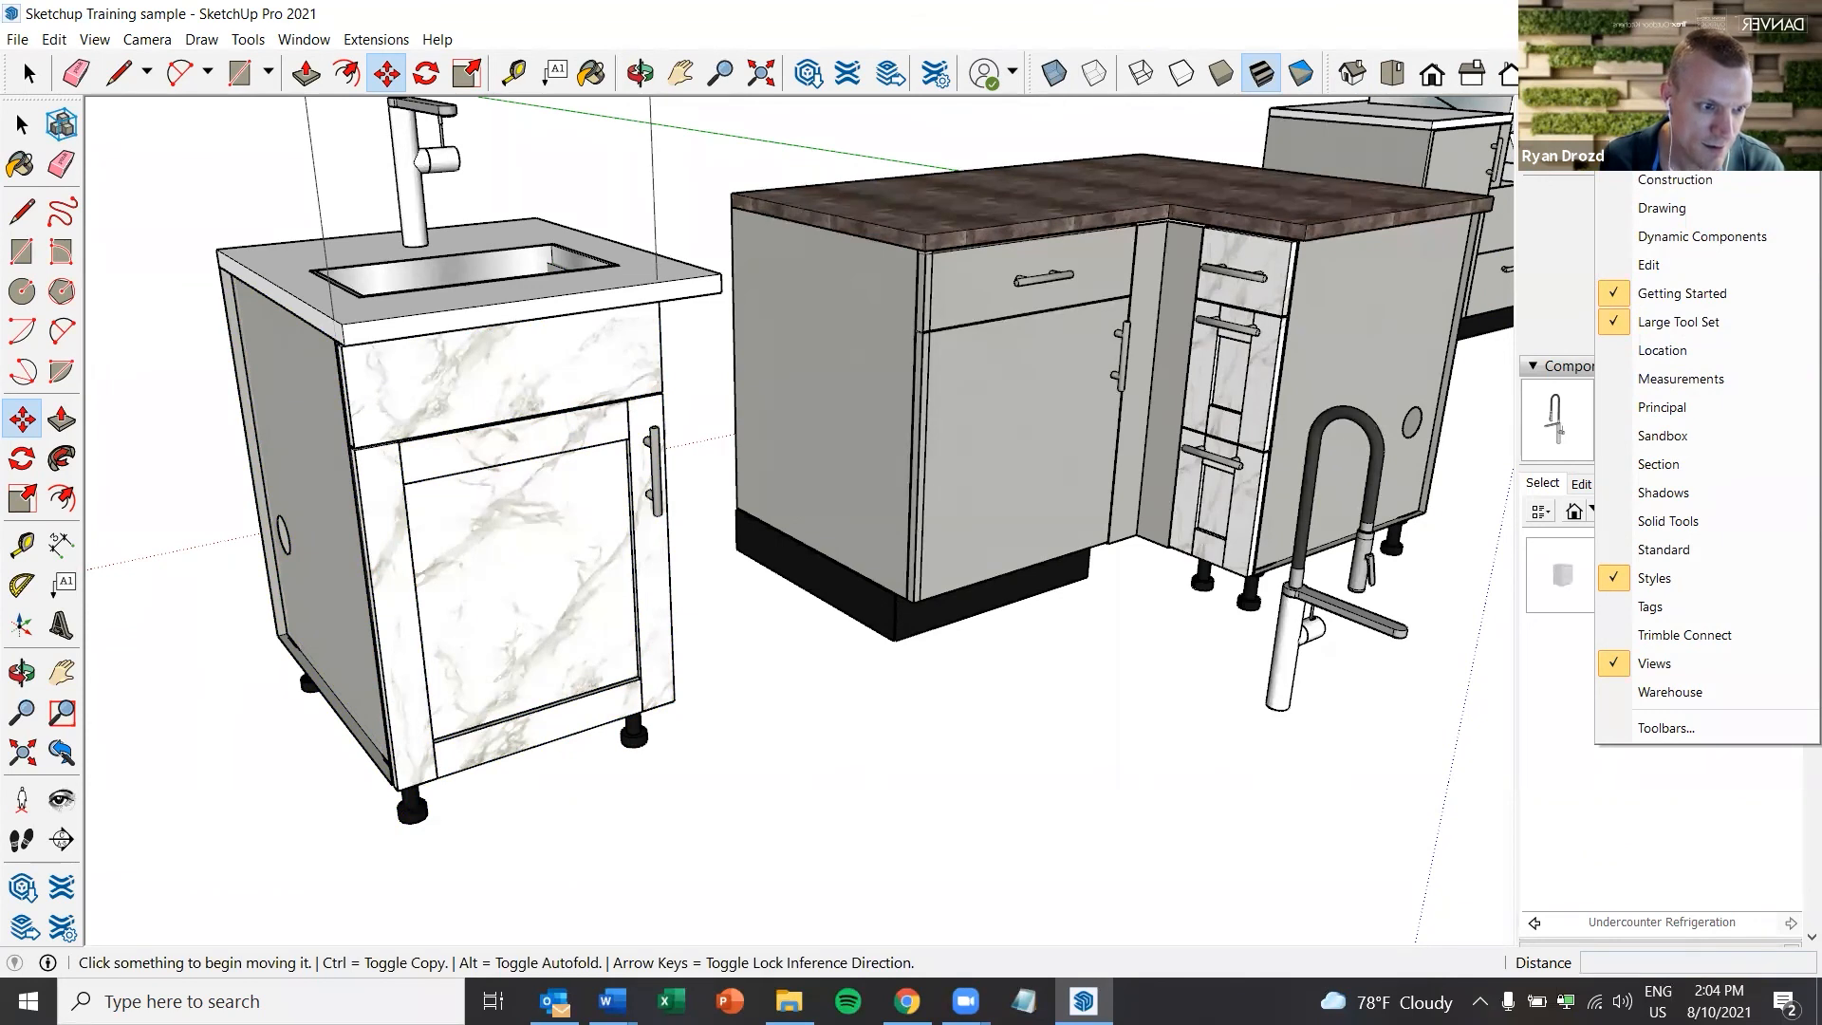
click(806, 102)
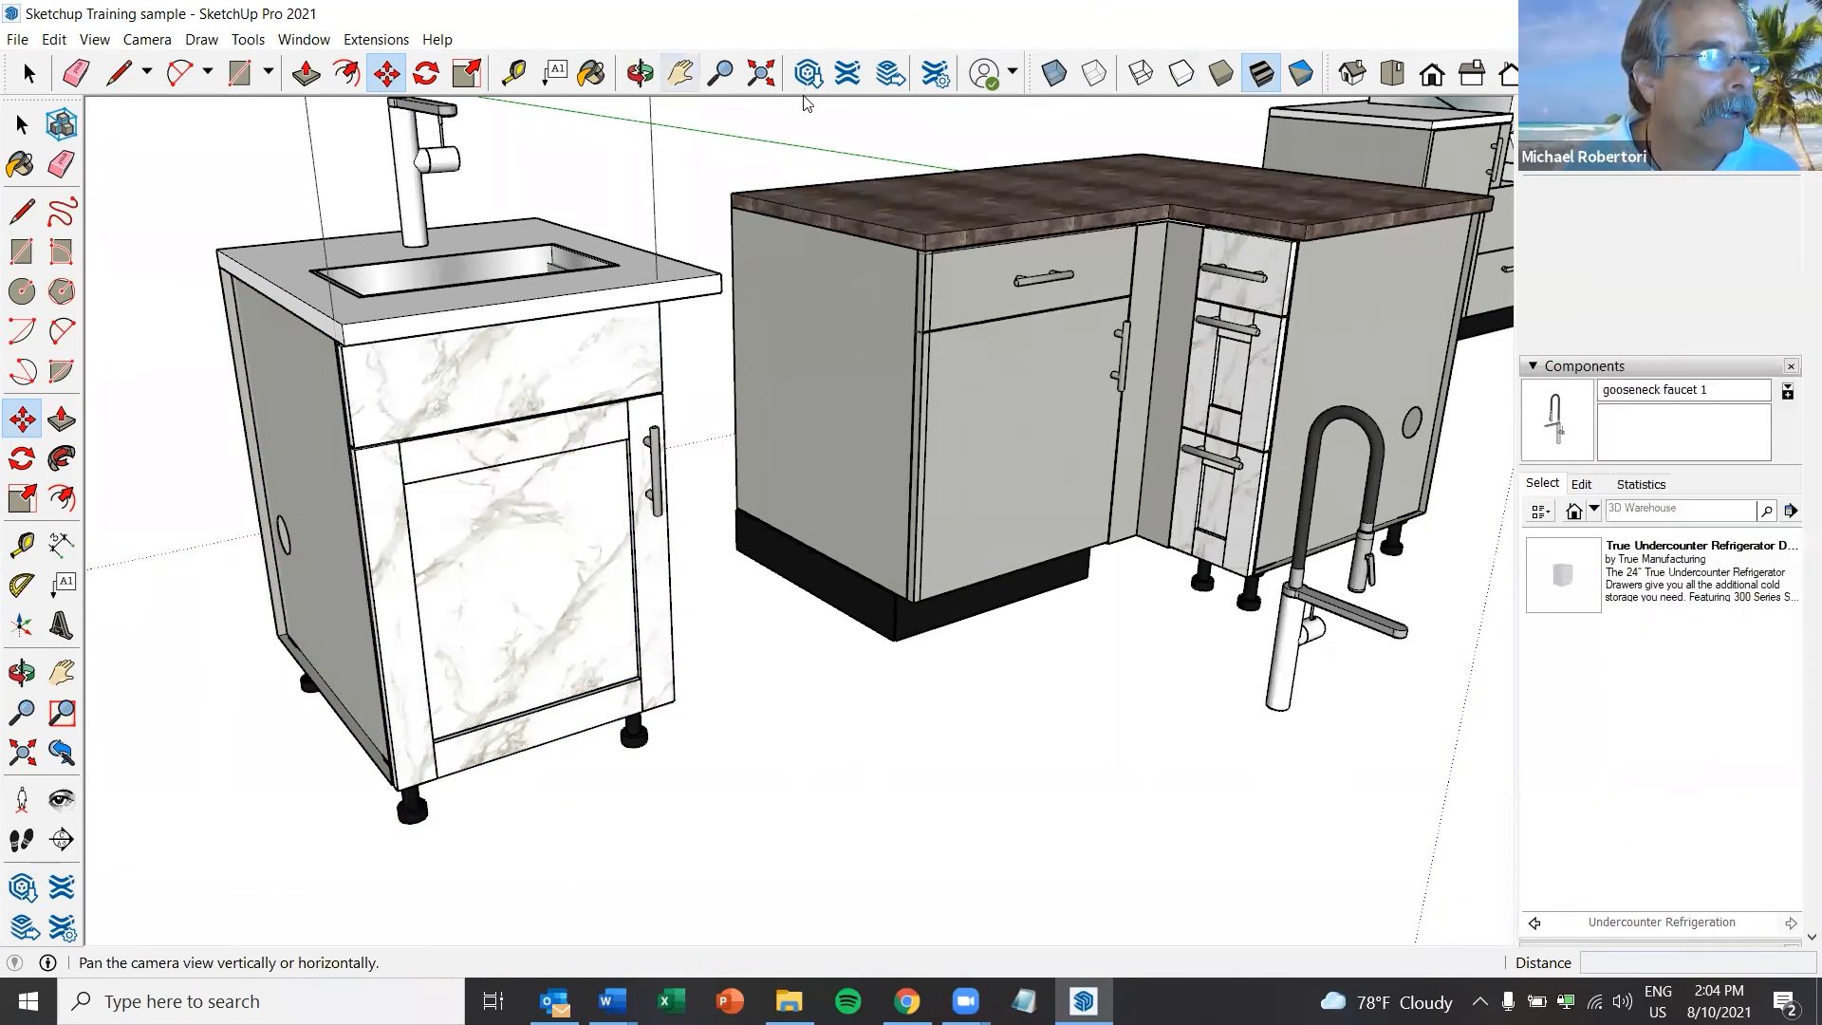
Check which panels the Default Tray includes and look through its Components, Materials, Styles, Tags and Scenes panels
click(246, 39)
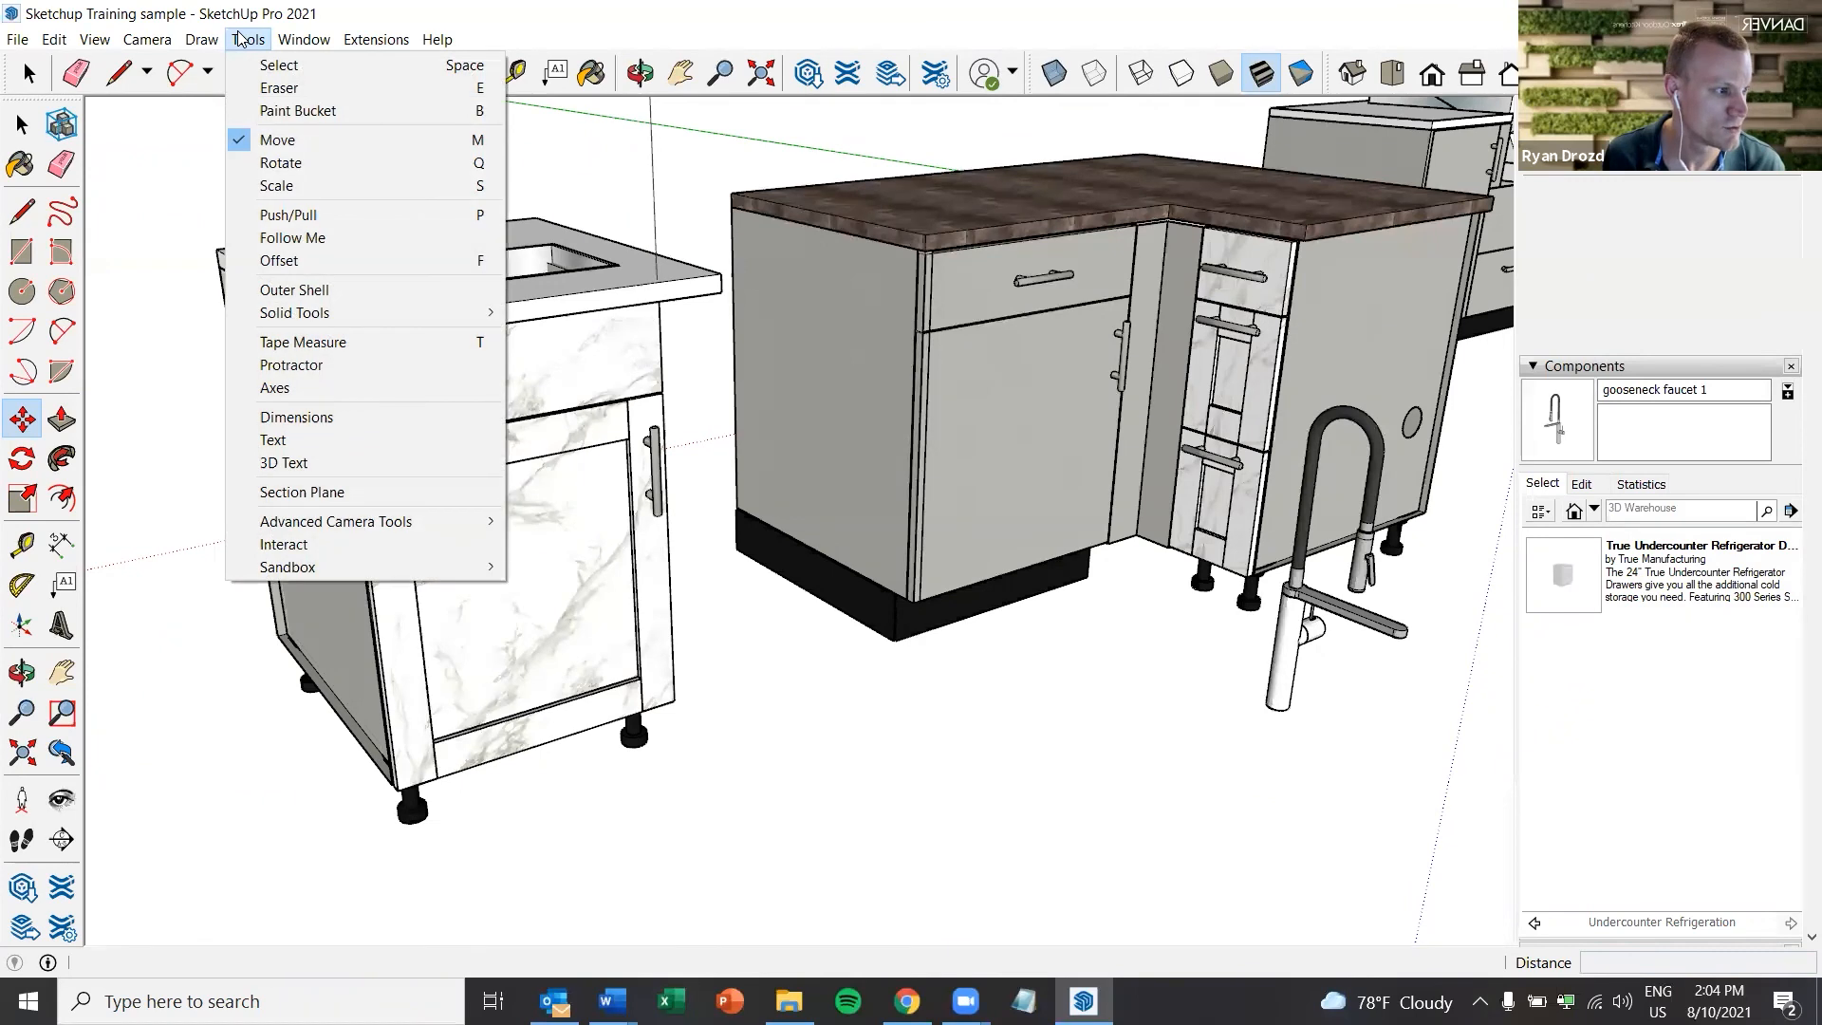
mouse_move(292, 40)
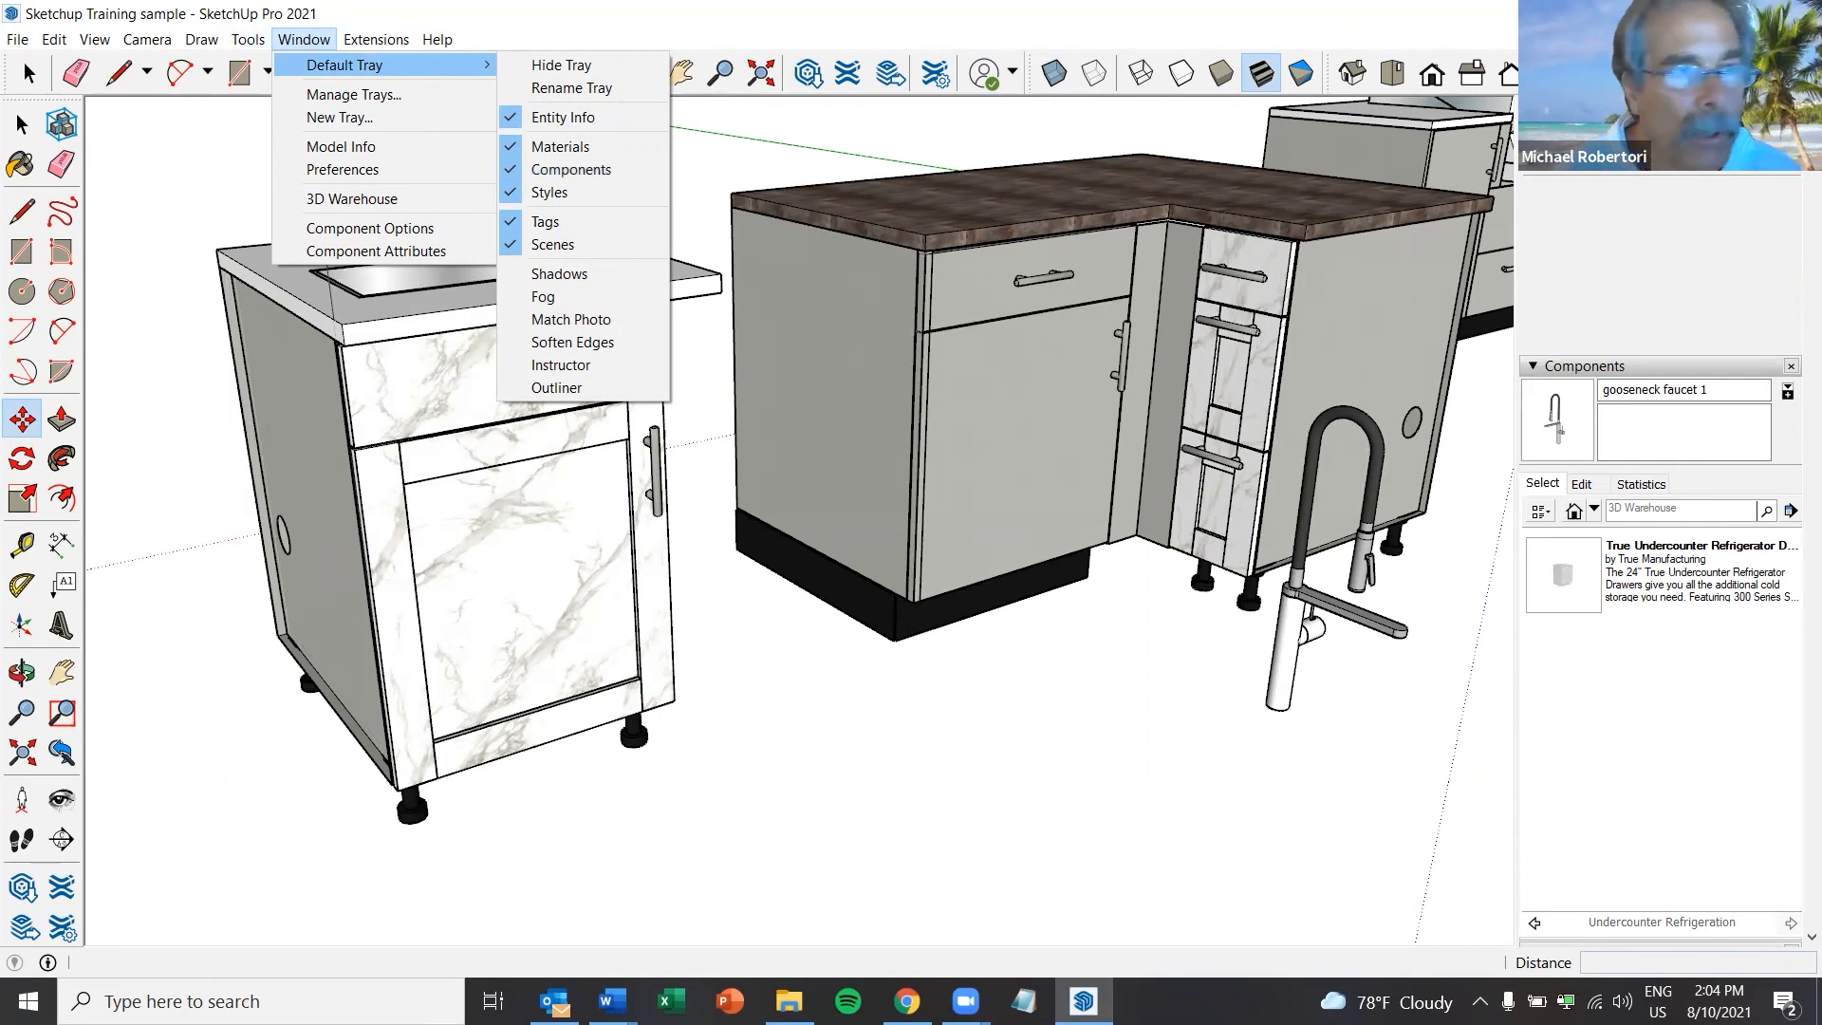
drag(1811, 169, 1793, 180)
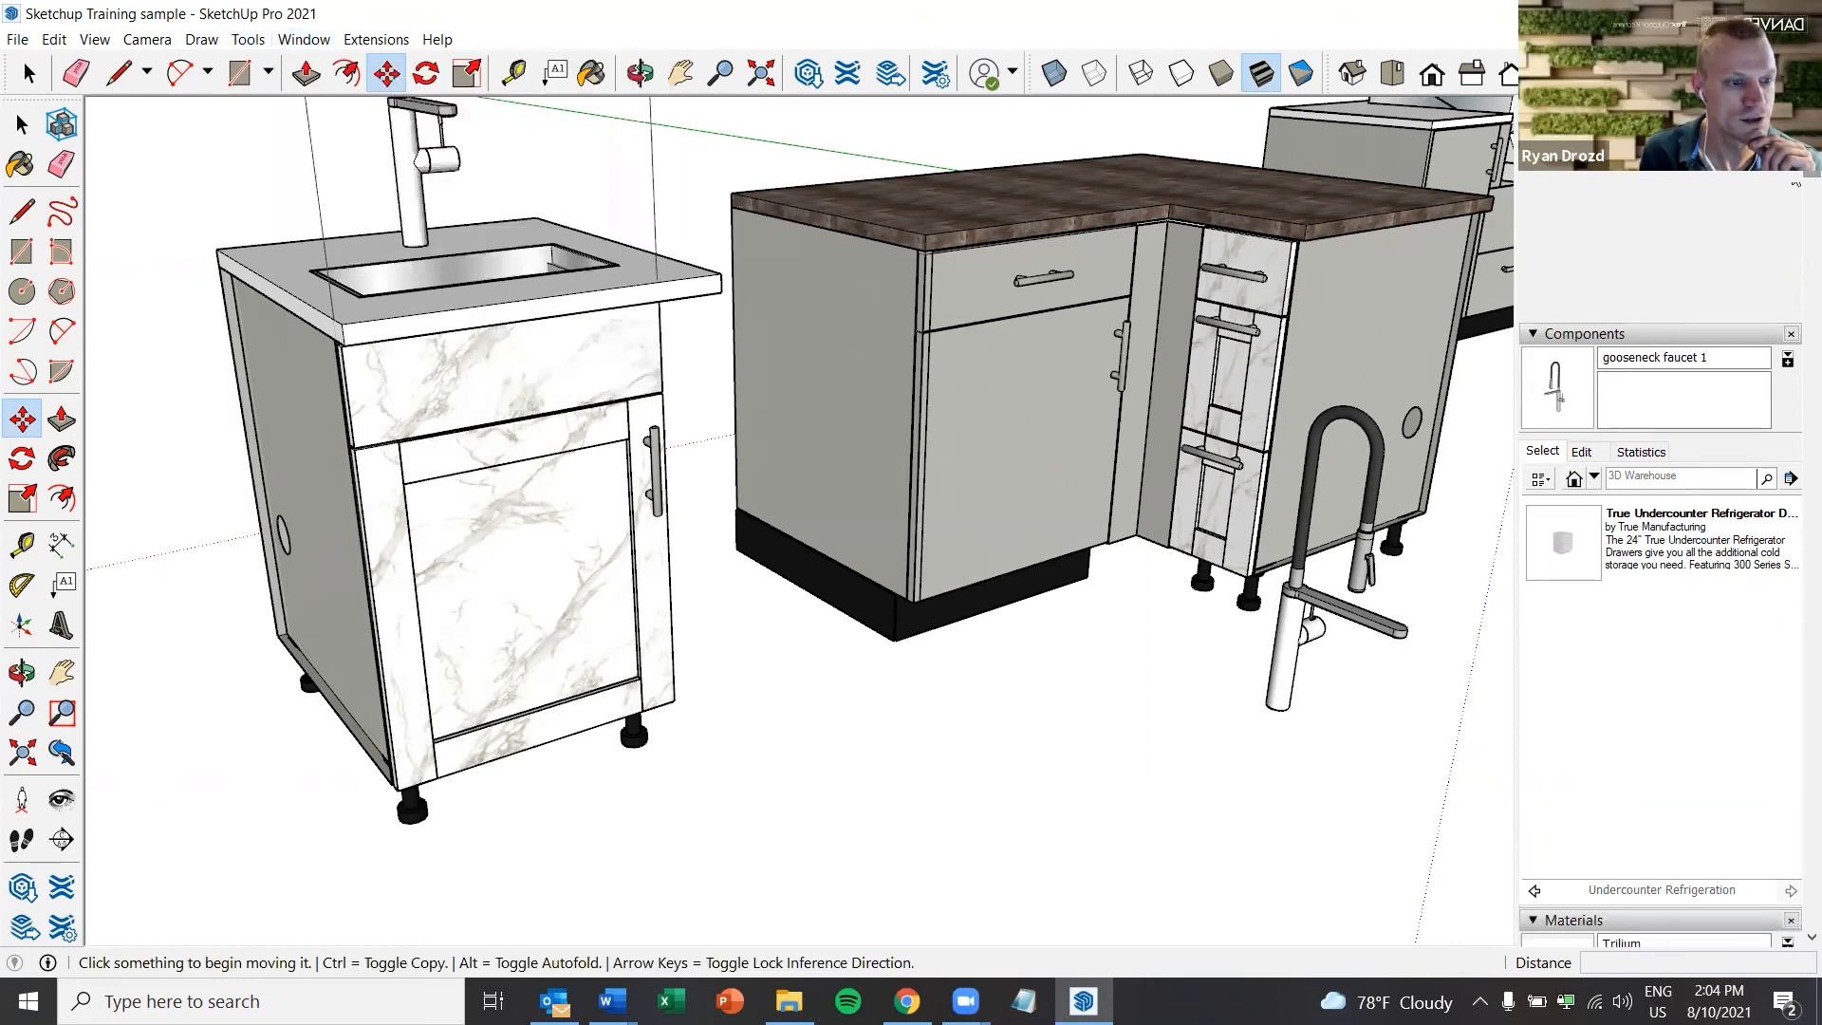
scroll(1797, 427, down, 5)
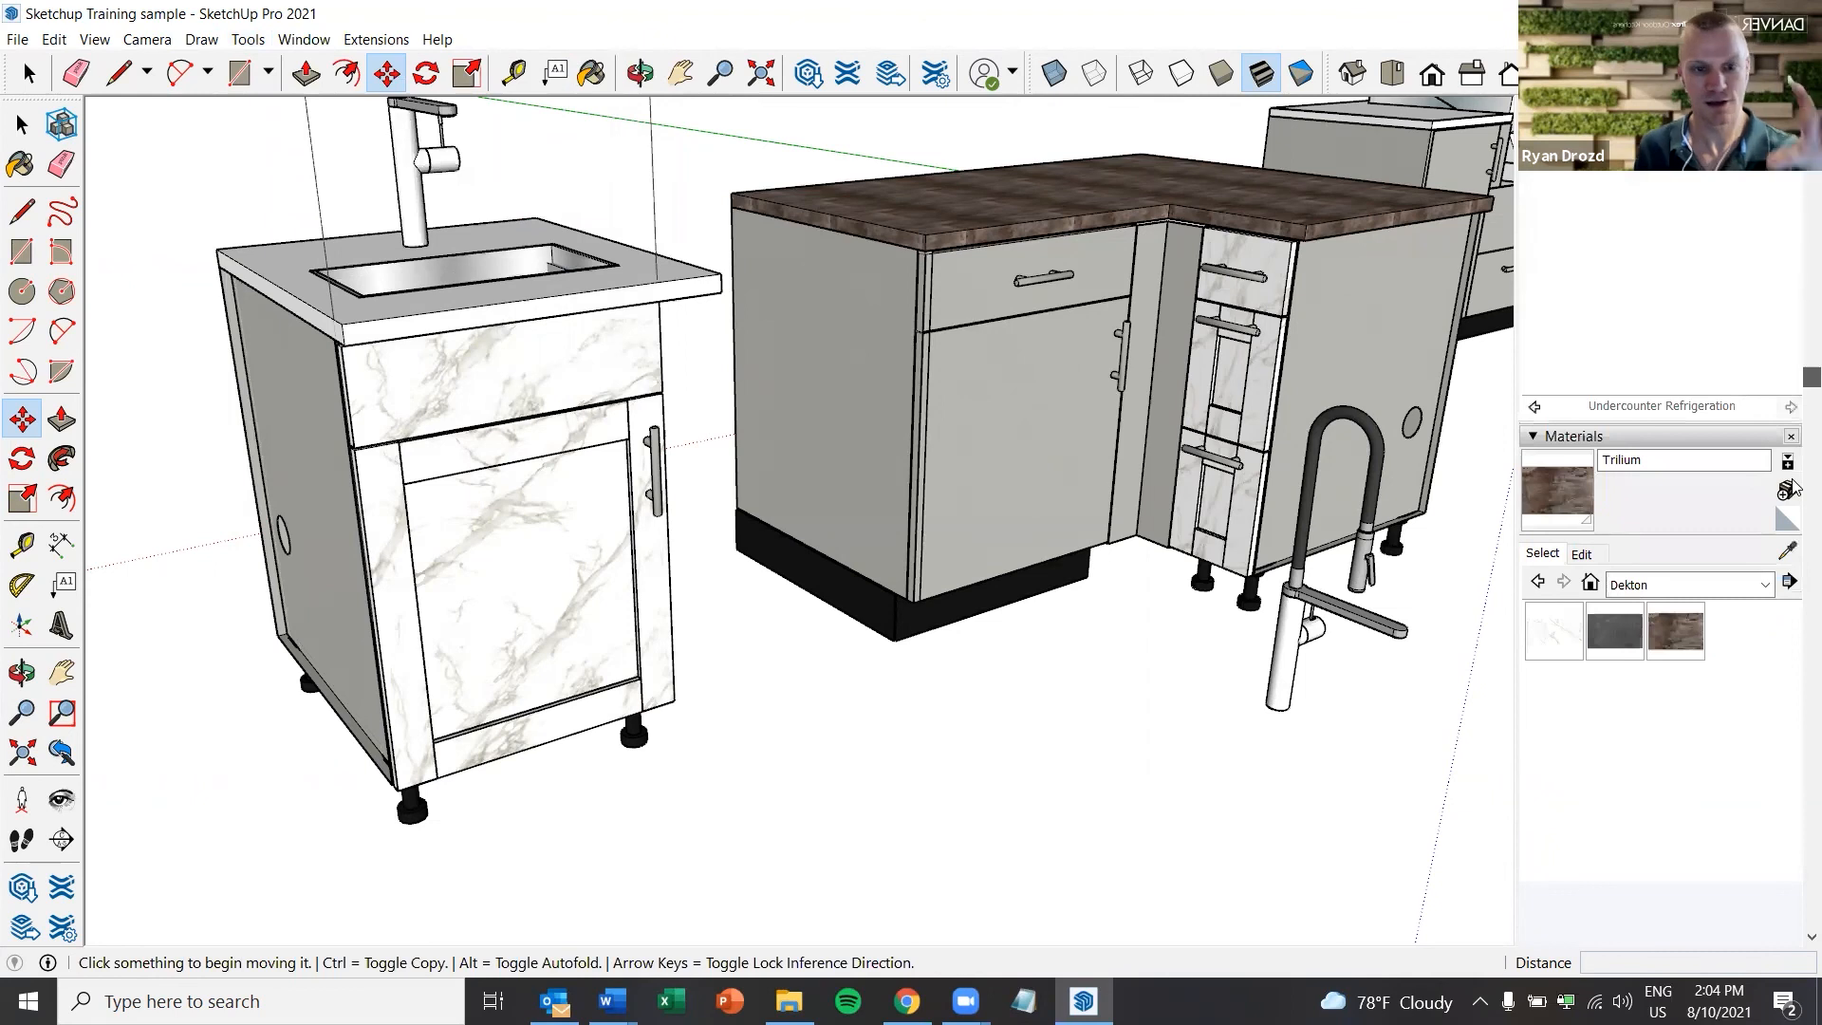
scroll(1794, 488, down, 4)
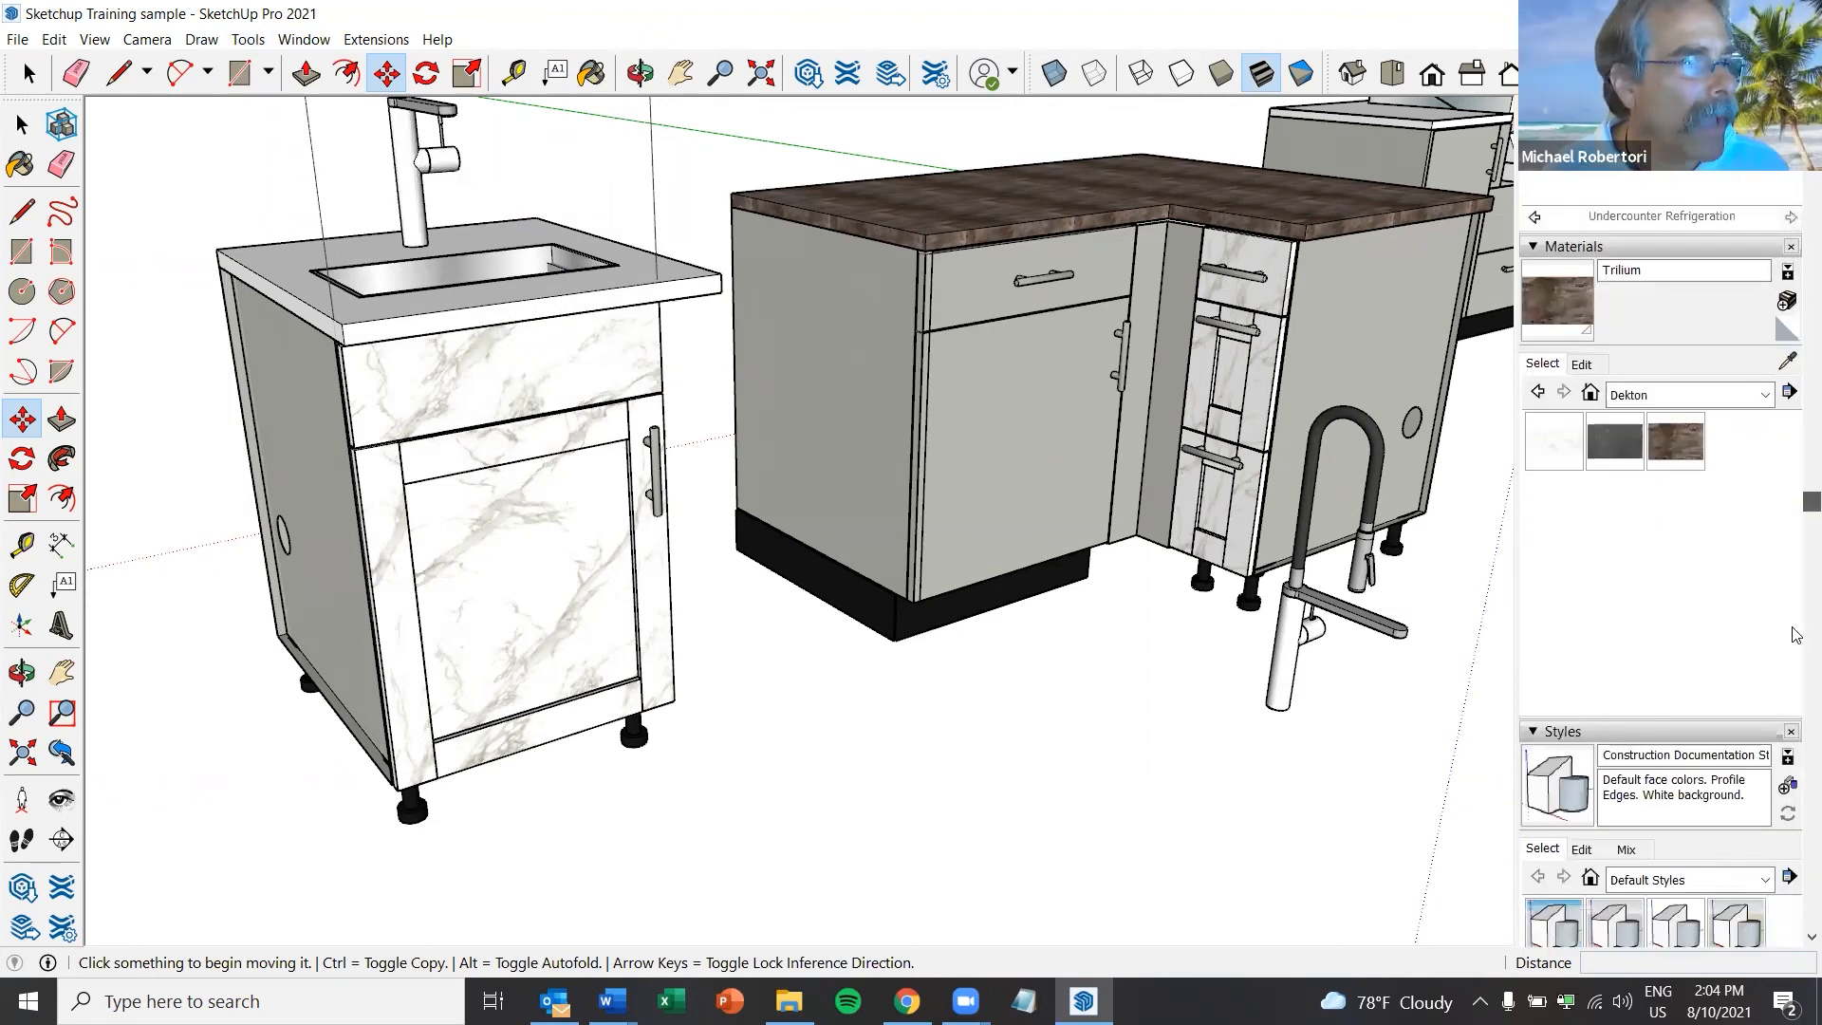
scroll(1792, 655, down, 5)
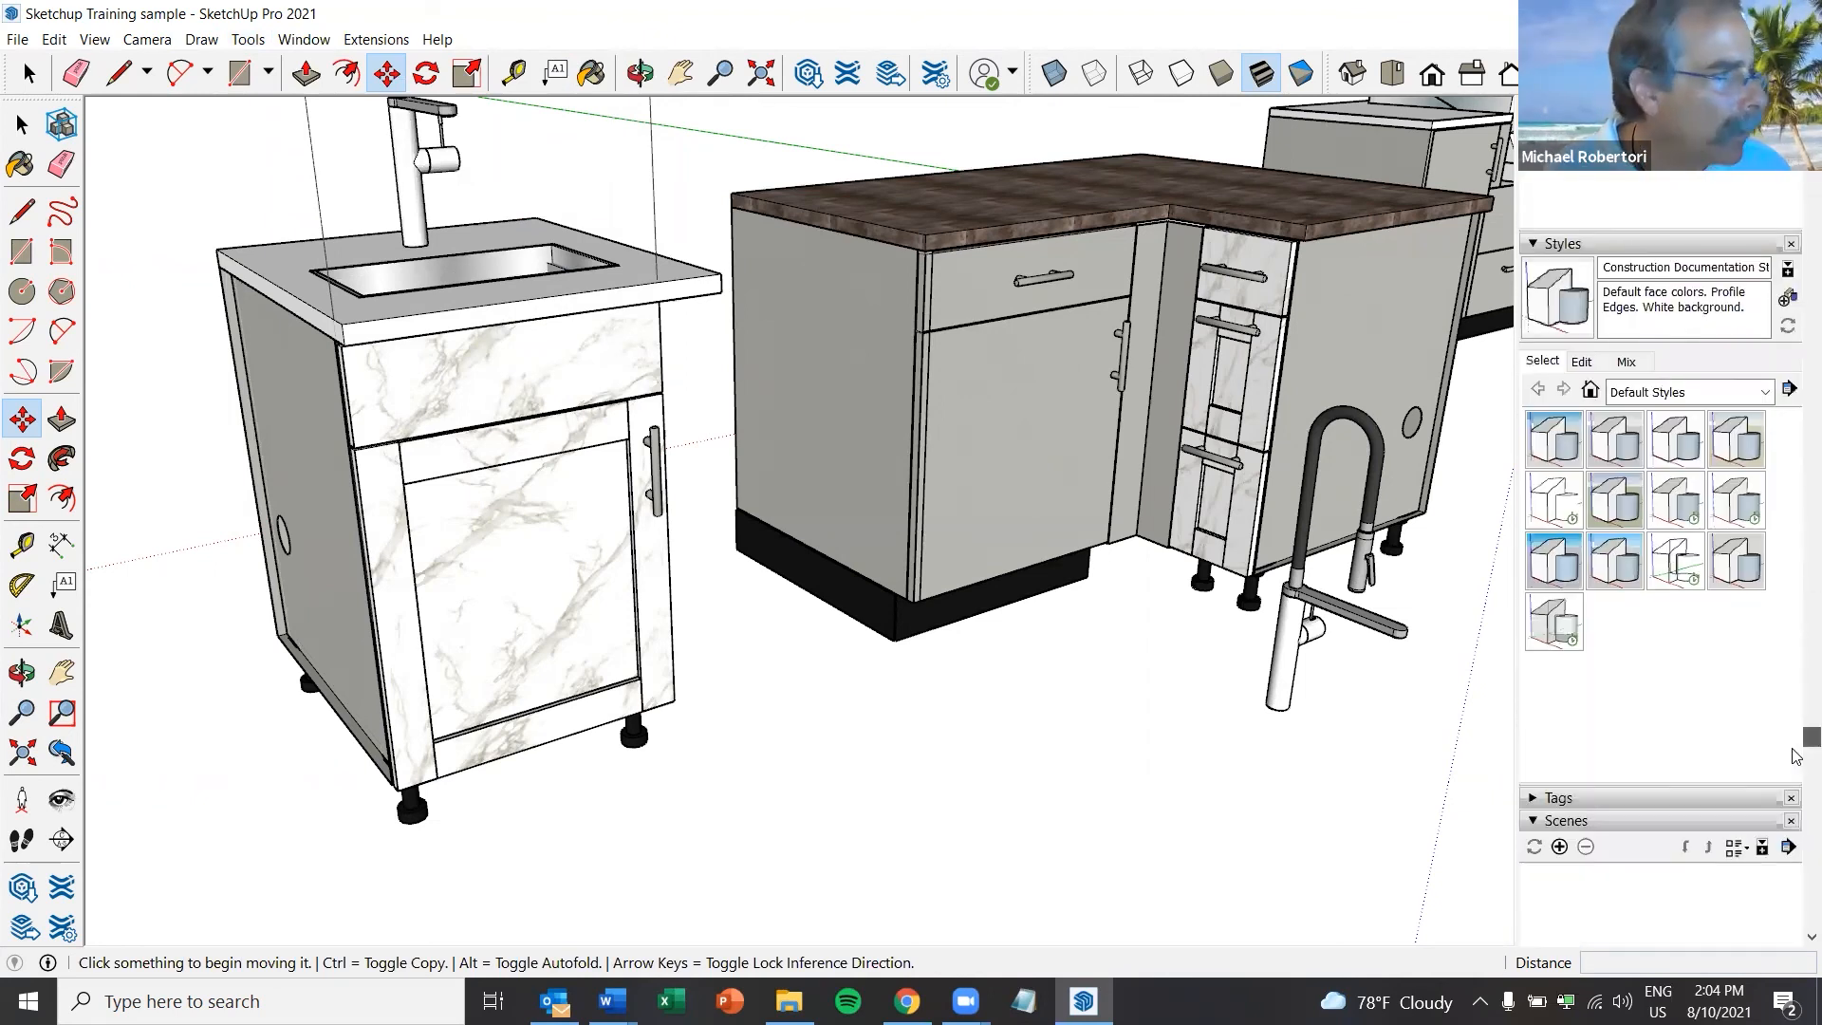
scroll(1794, 755, up, 6)
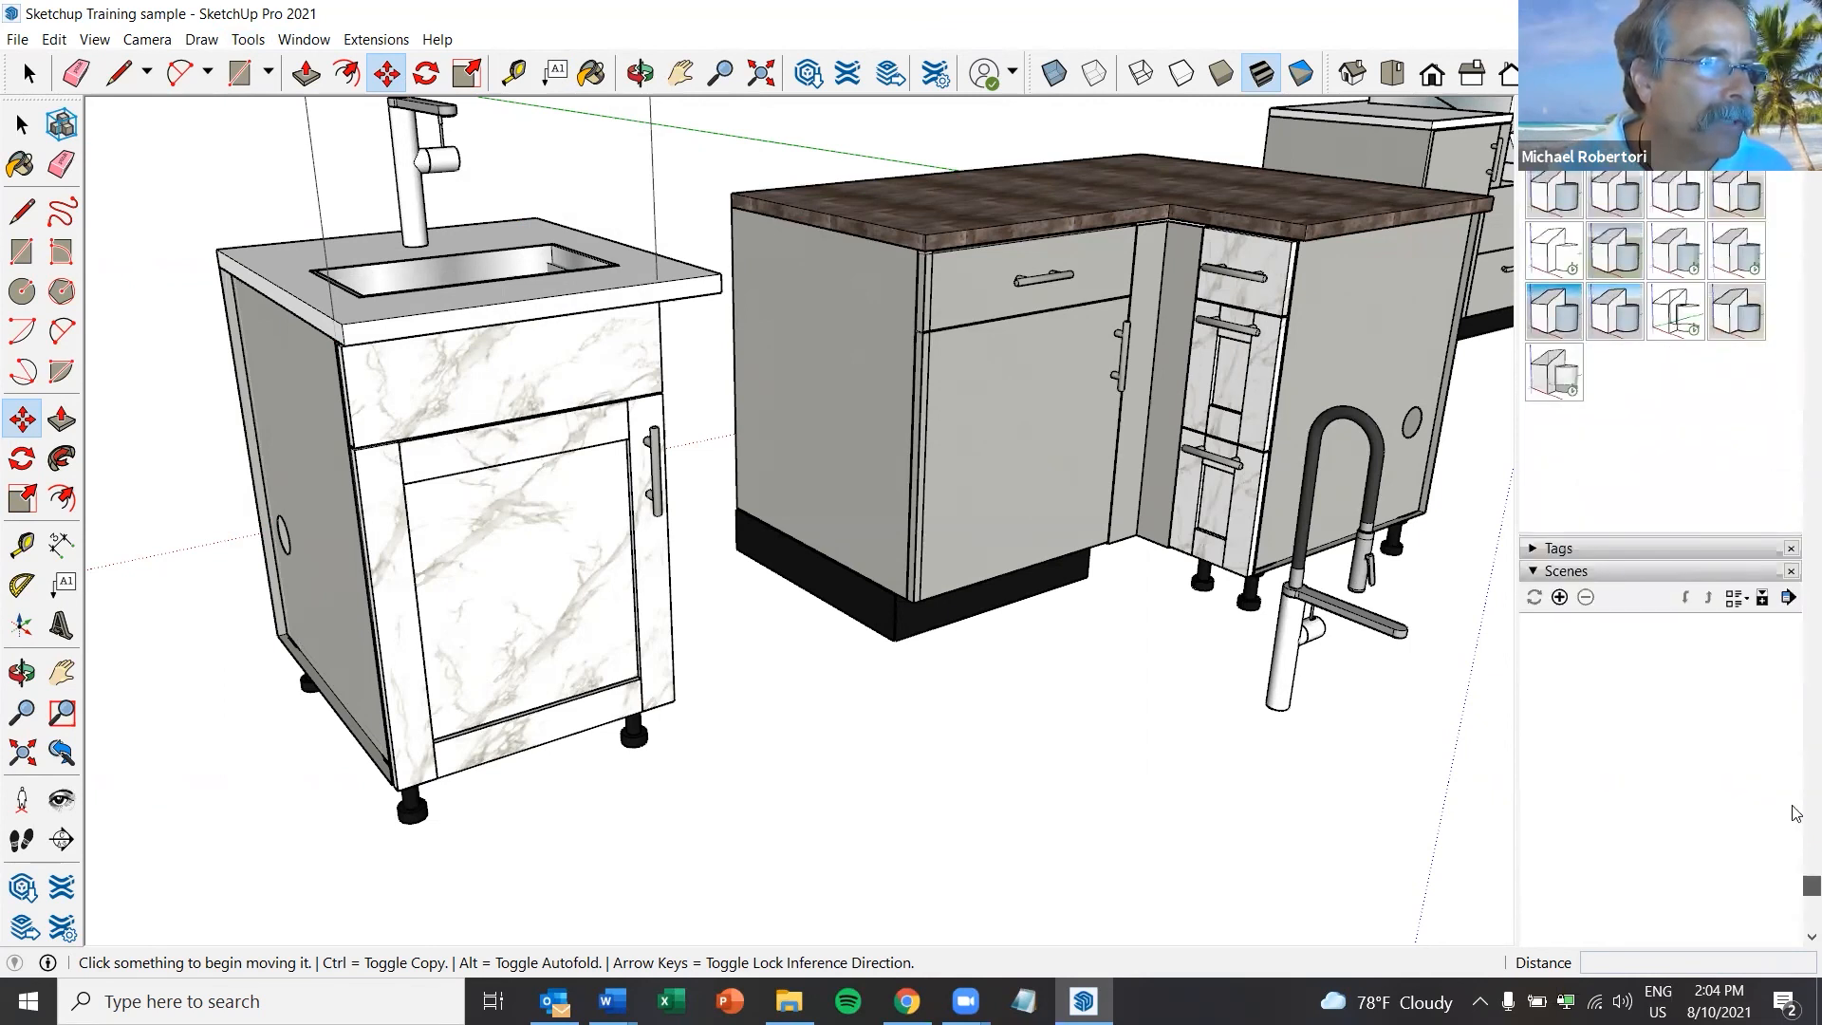
scroll(1660, 569, up, 8)
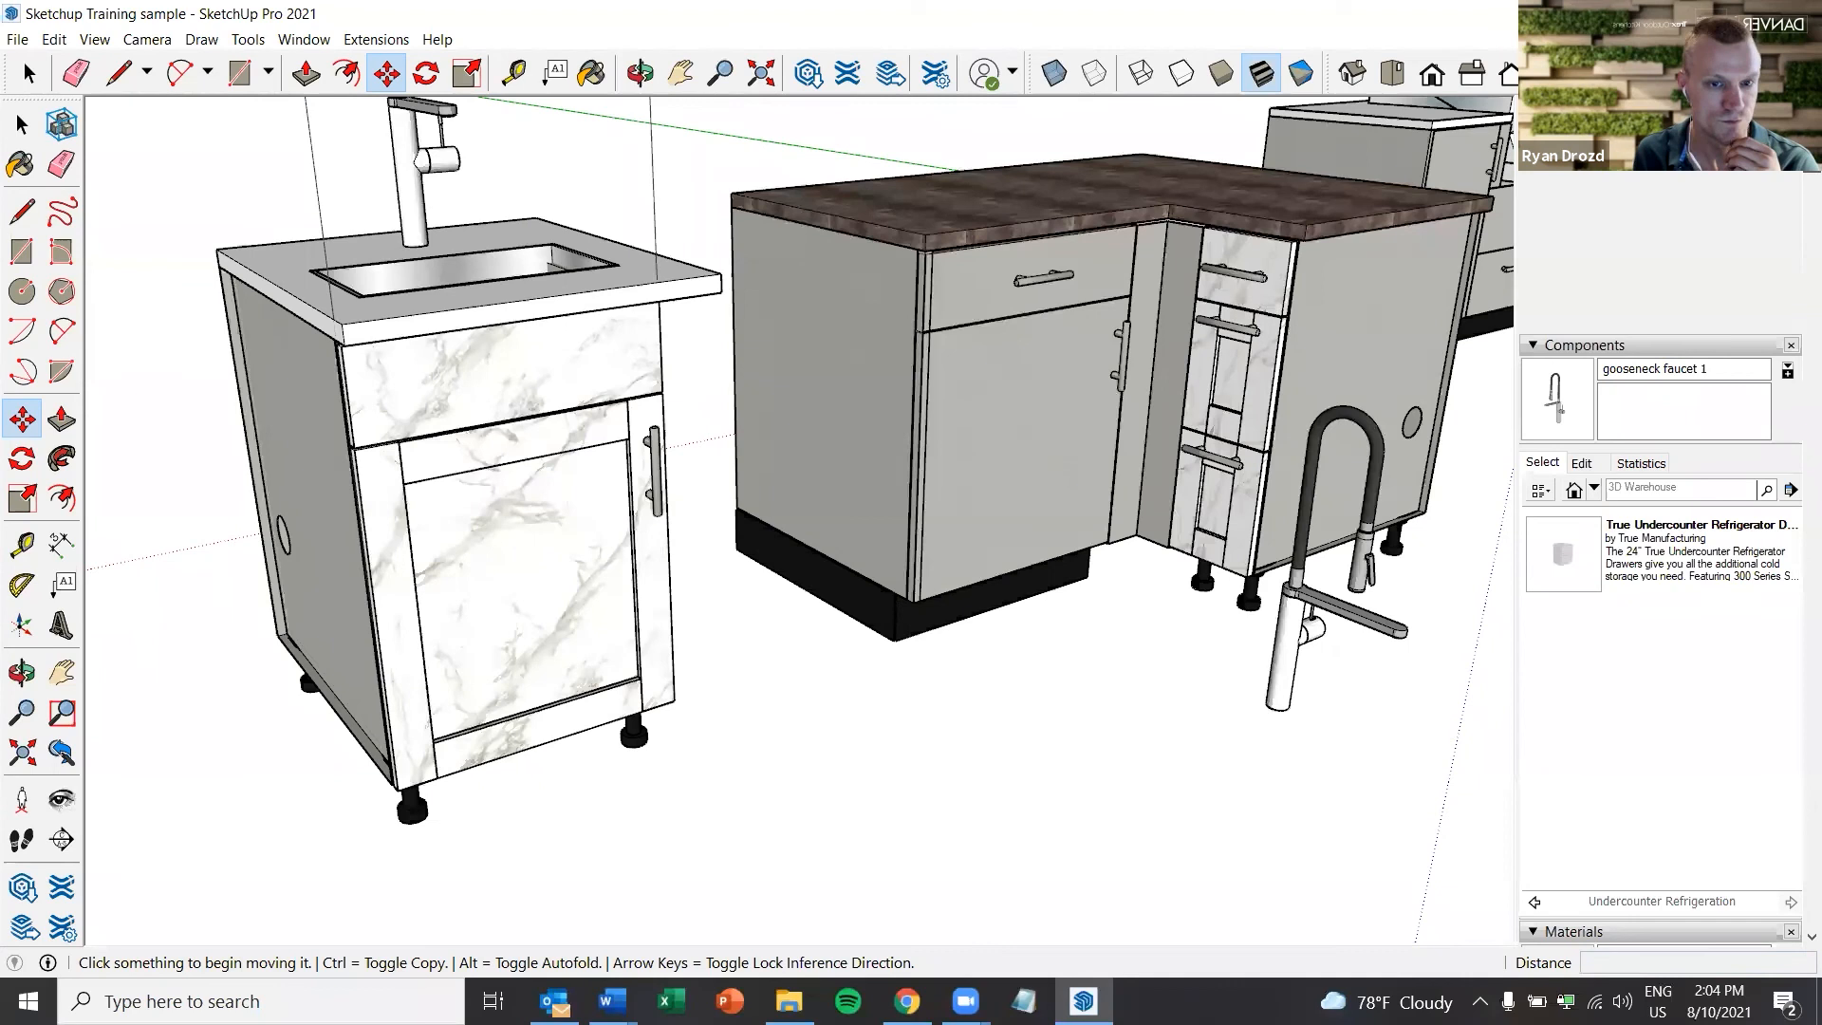
scroll(1660, 641, up, 1)
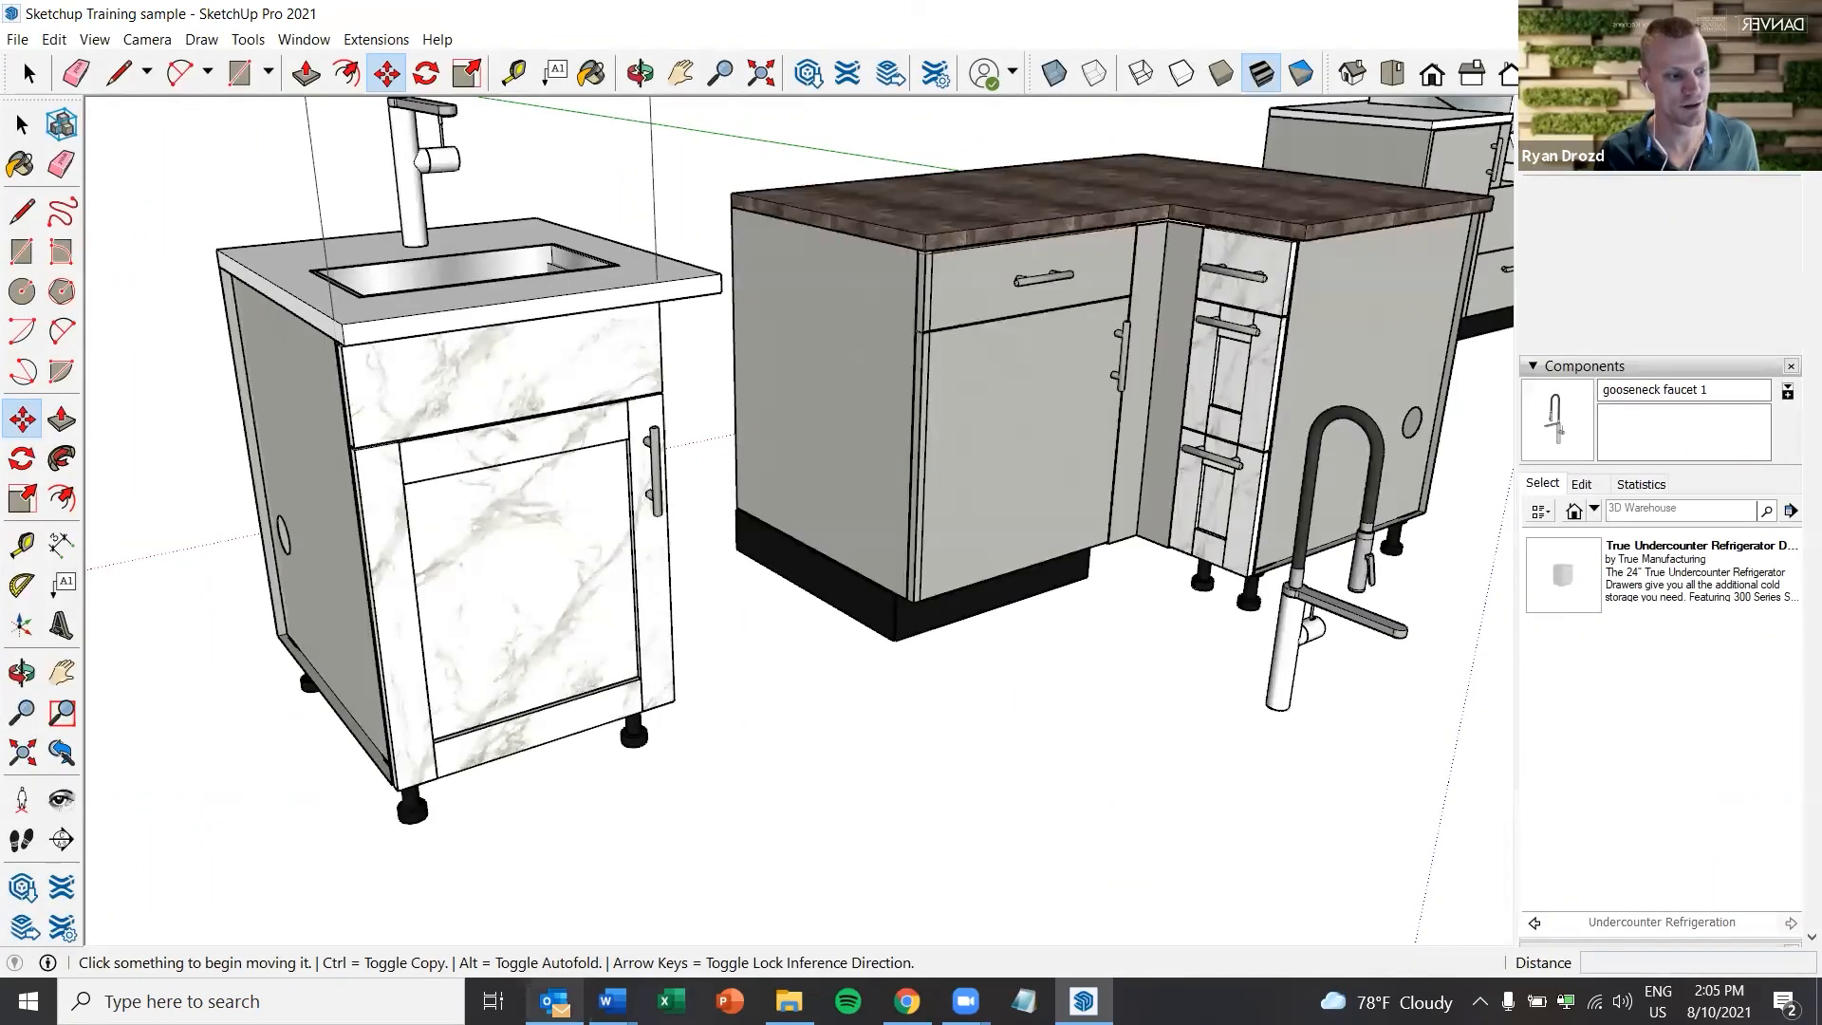
Switch to Outlook, look through the messages in Sent Items, and return to the SketchUp model
click(555, 1001)
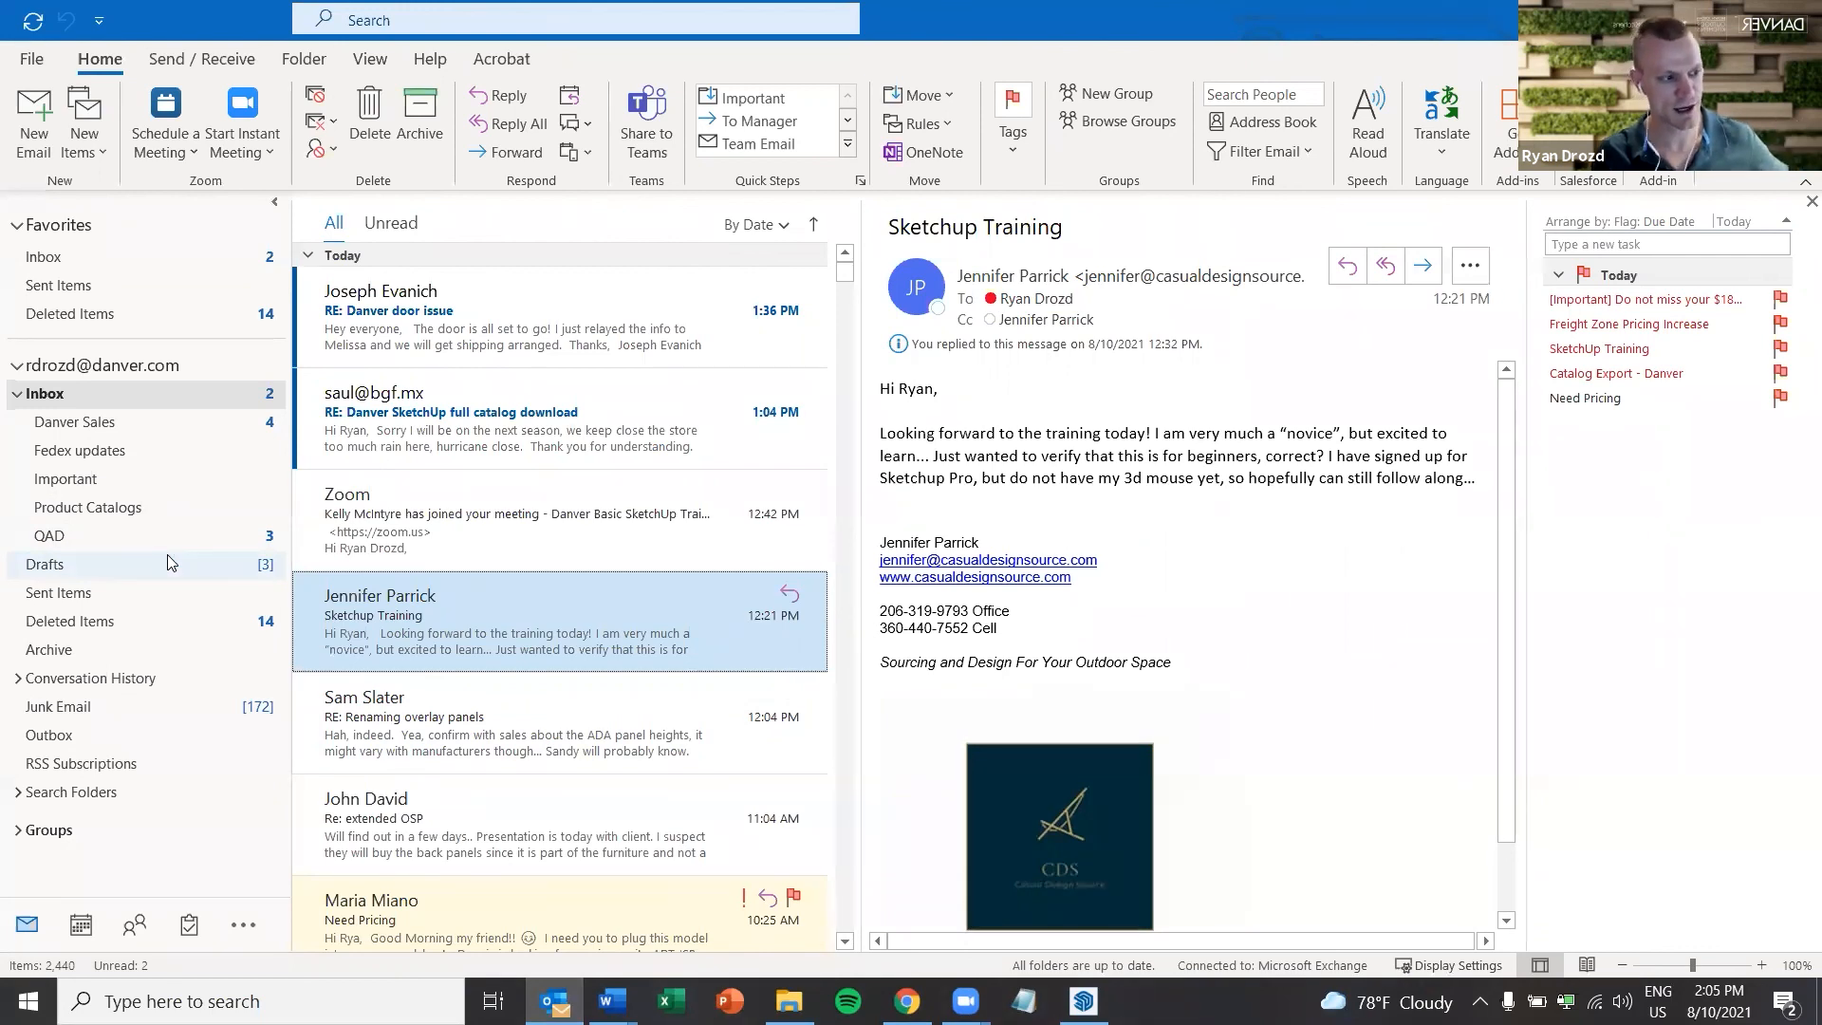
click(126, 584)
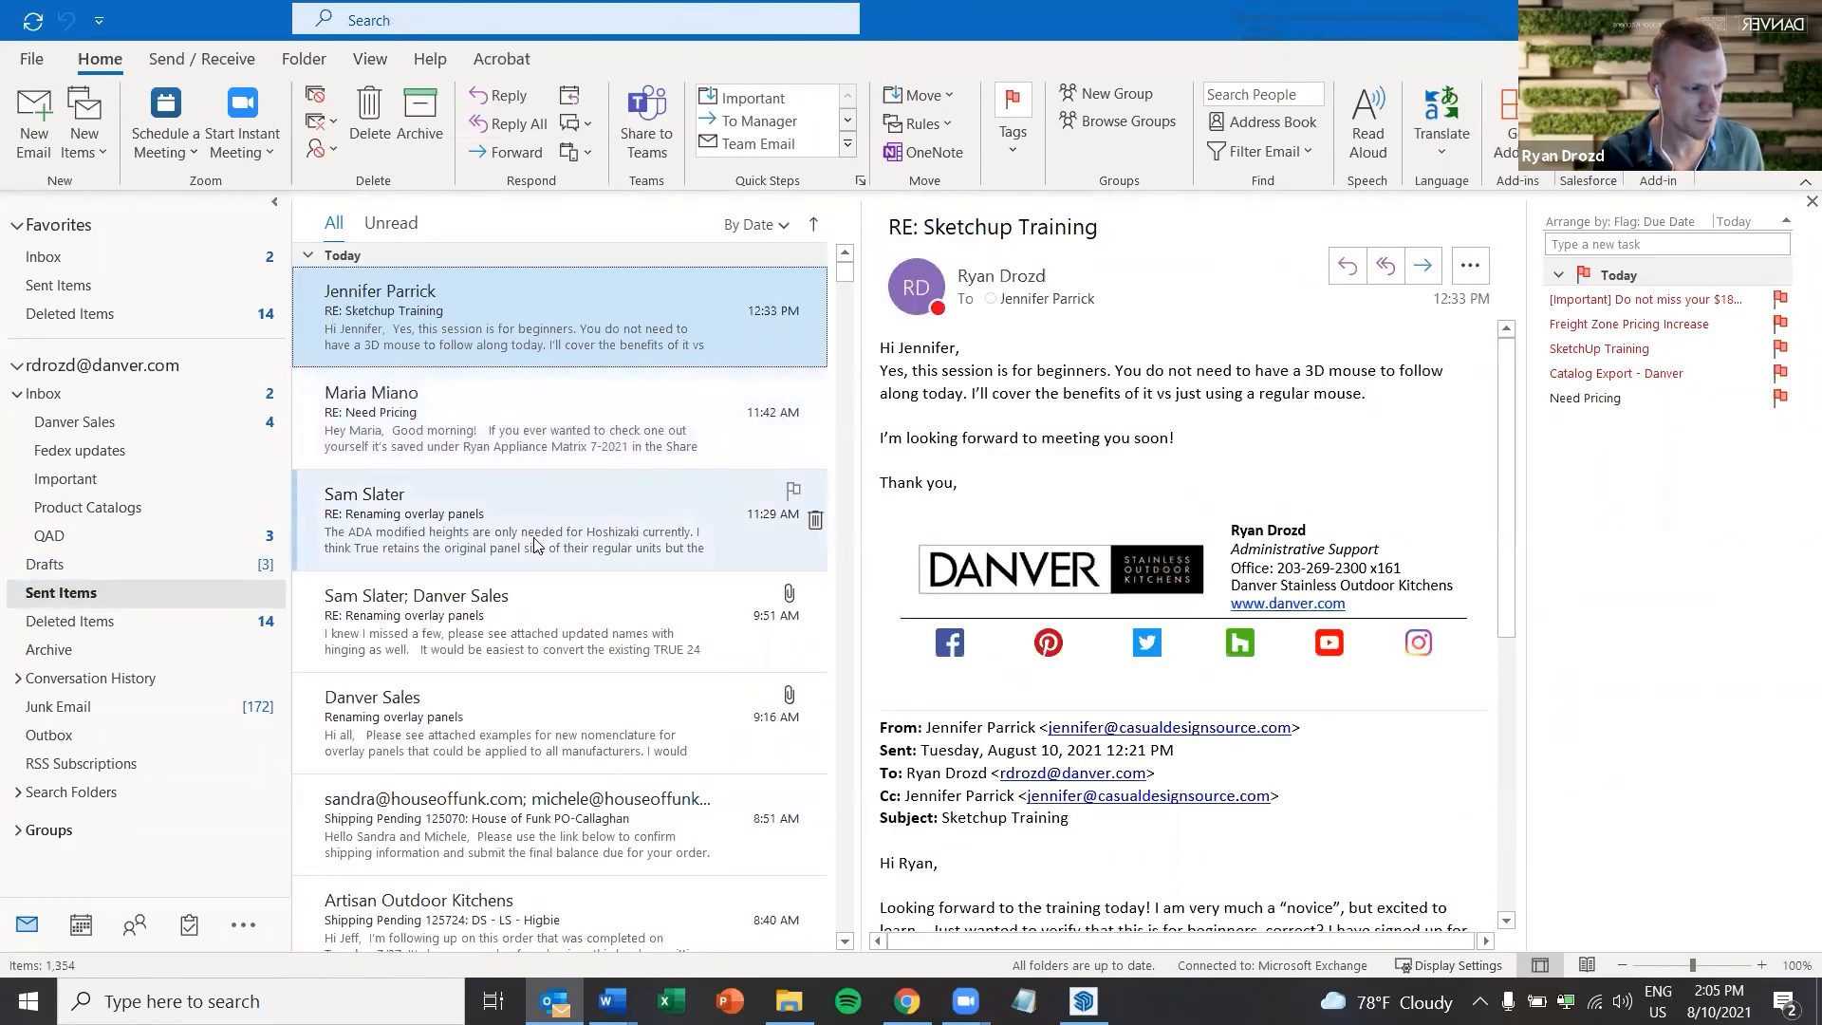
scroll(534, 531, down, 6)
scroll(534, 543, down, 4)
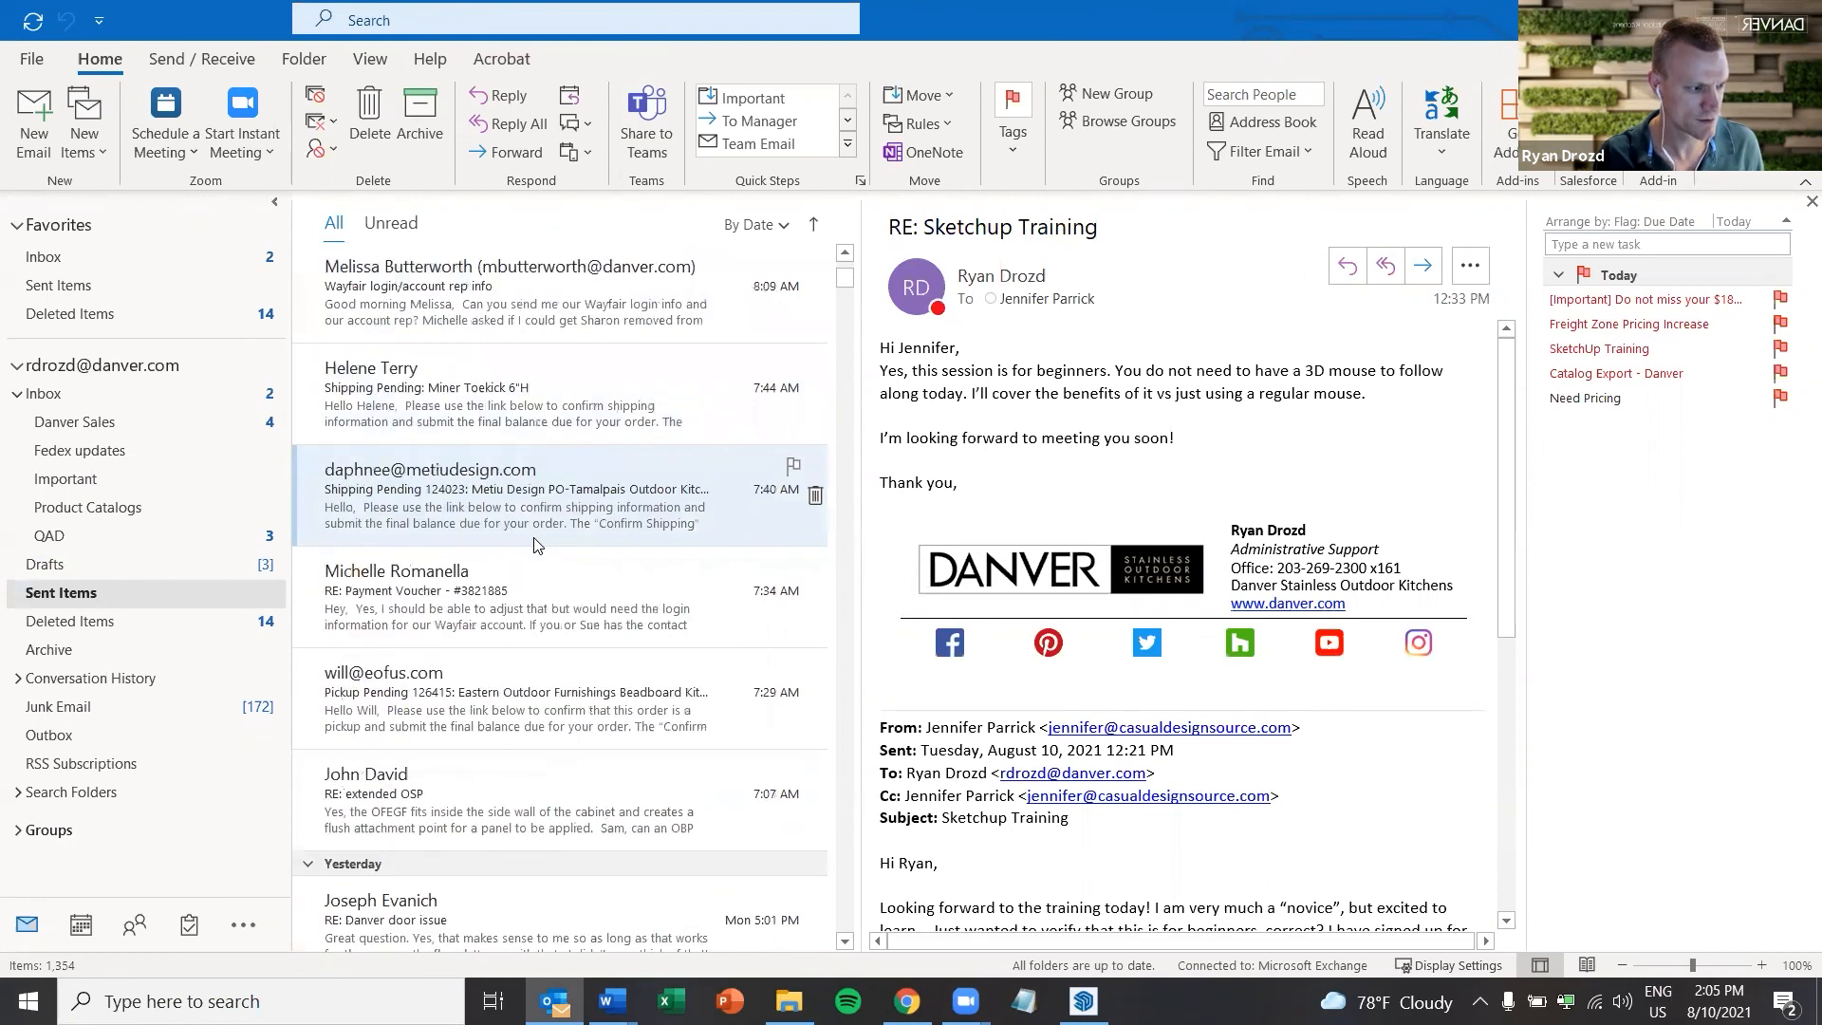
scroll(534, 544, down, 5)
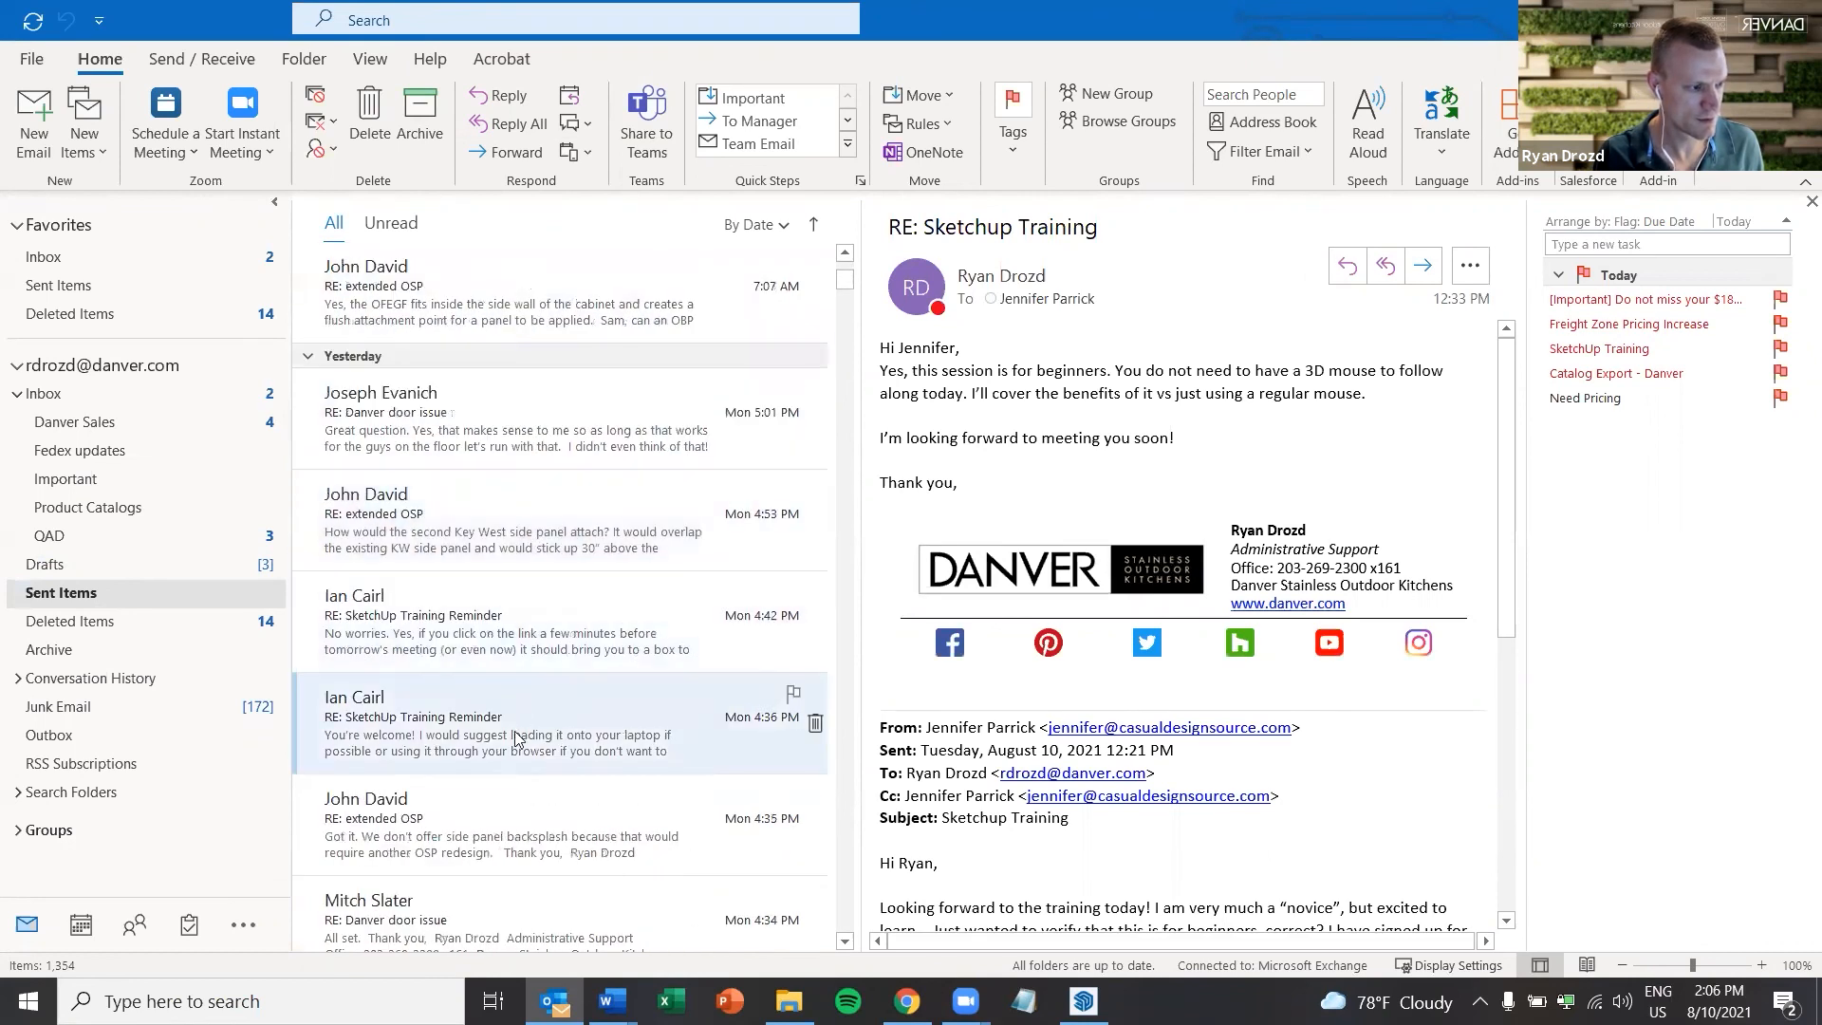
scroll(518, 738, down, 7)
scroll(519, 737, down, 1)
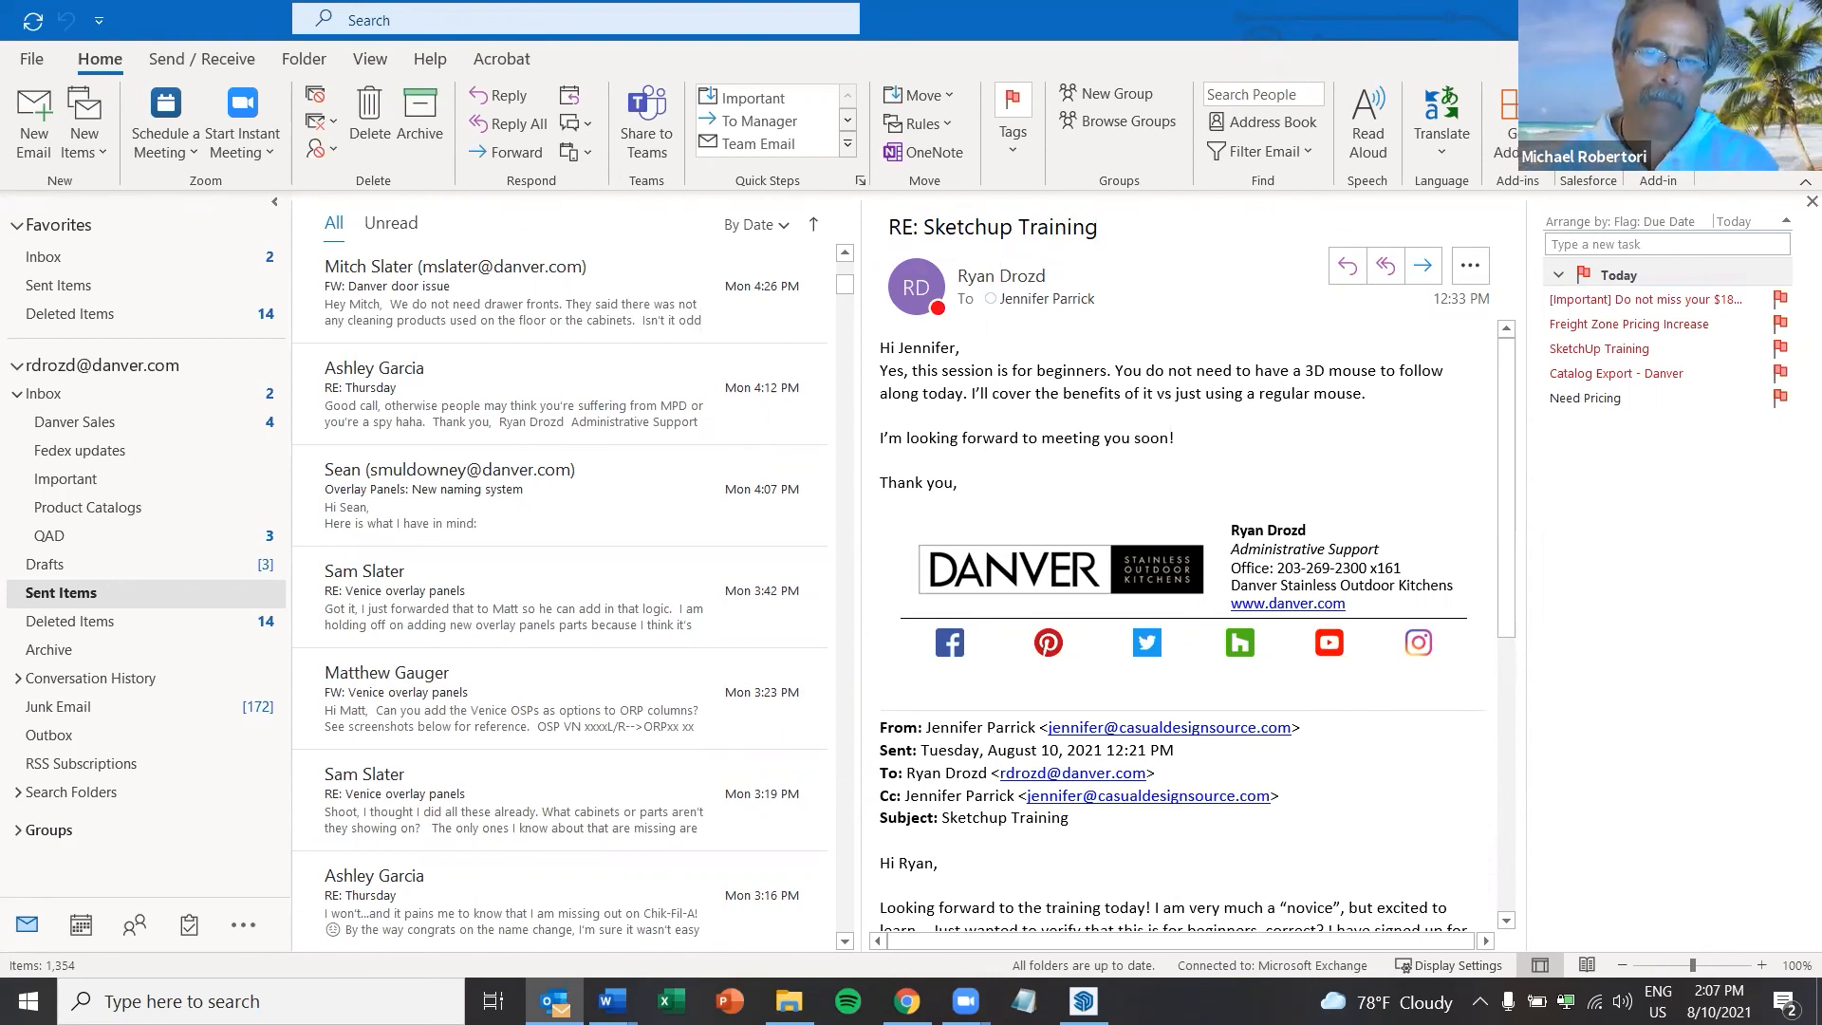
key(alt+Tab)
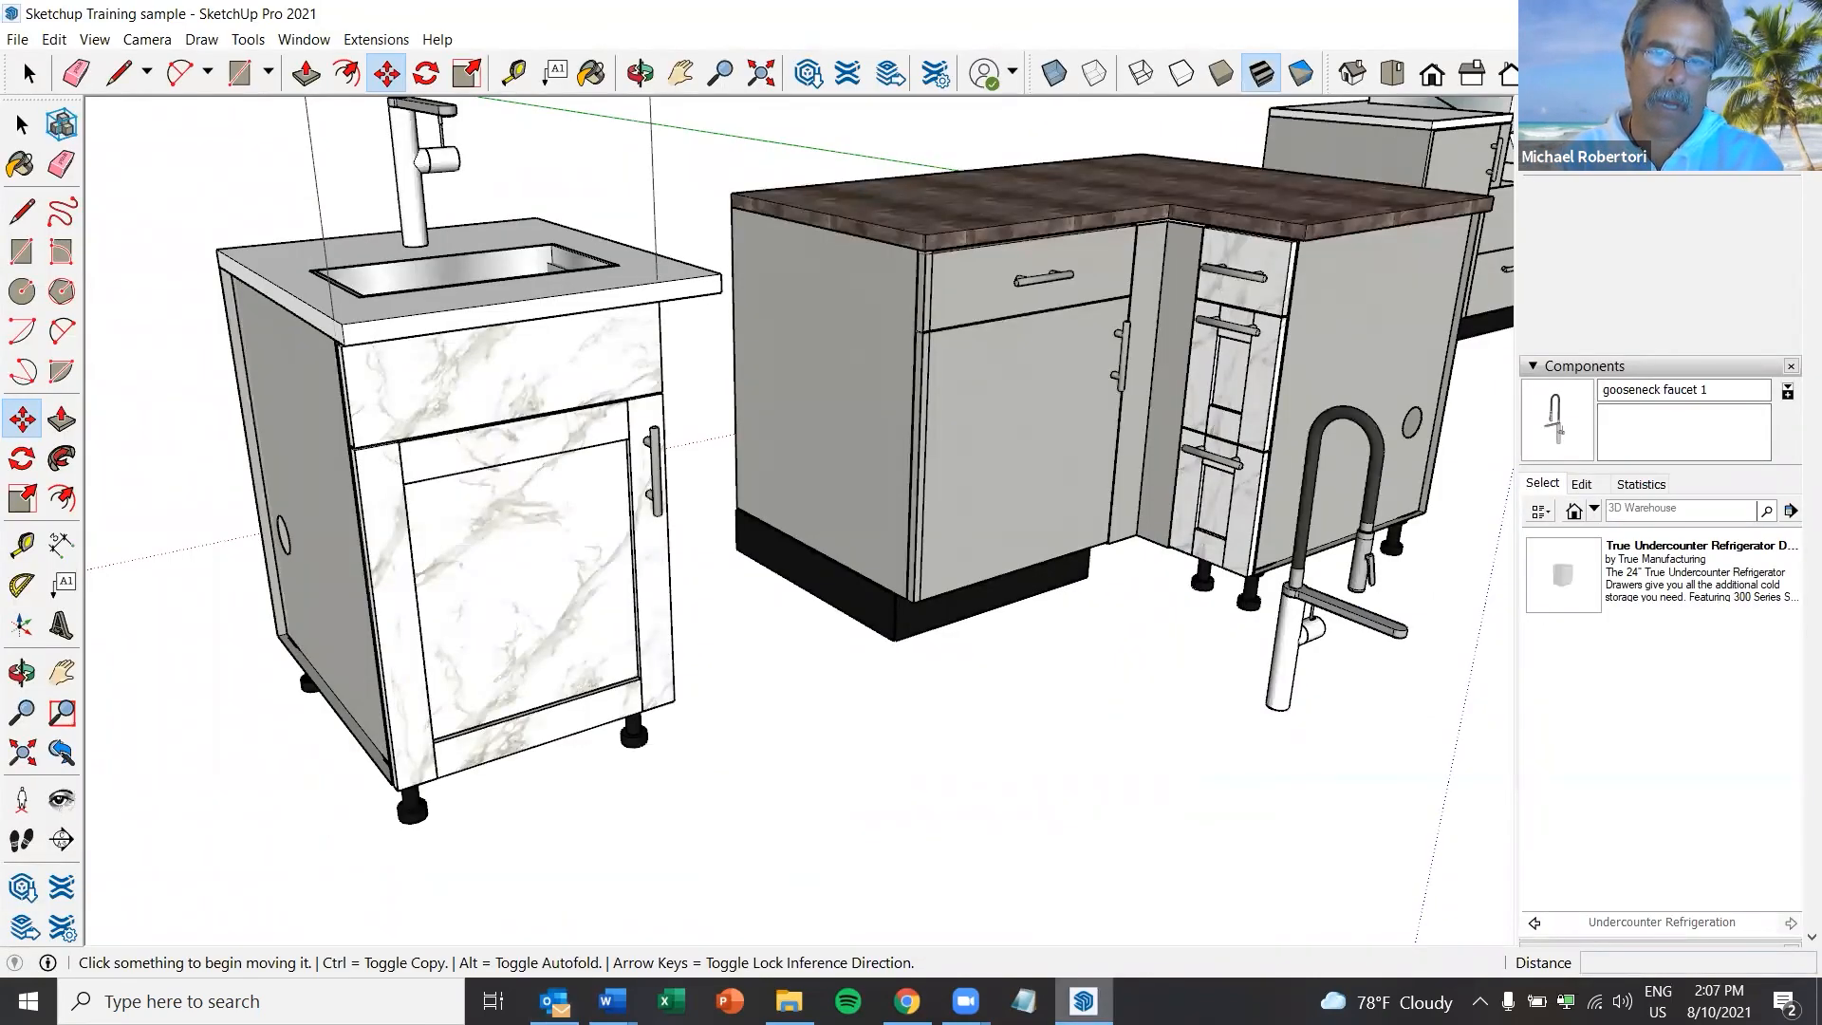
mouse_move(1083, 1001)
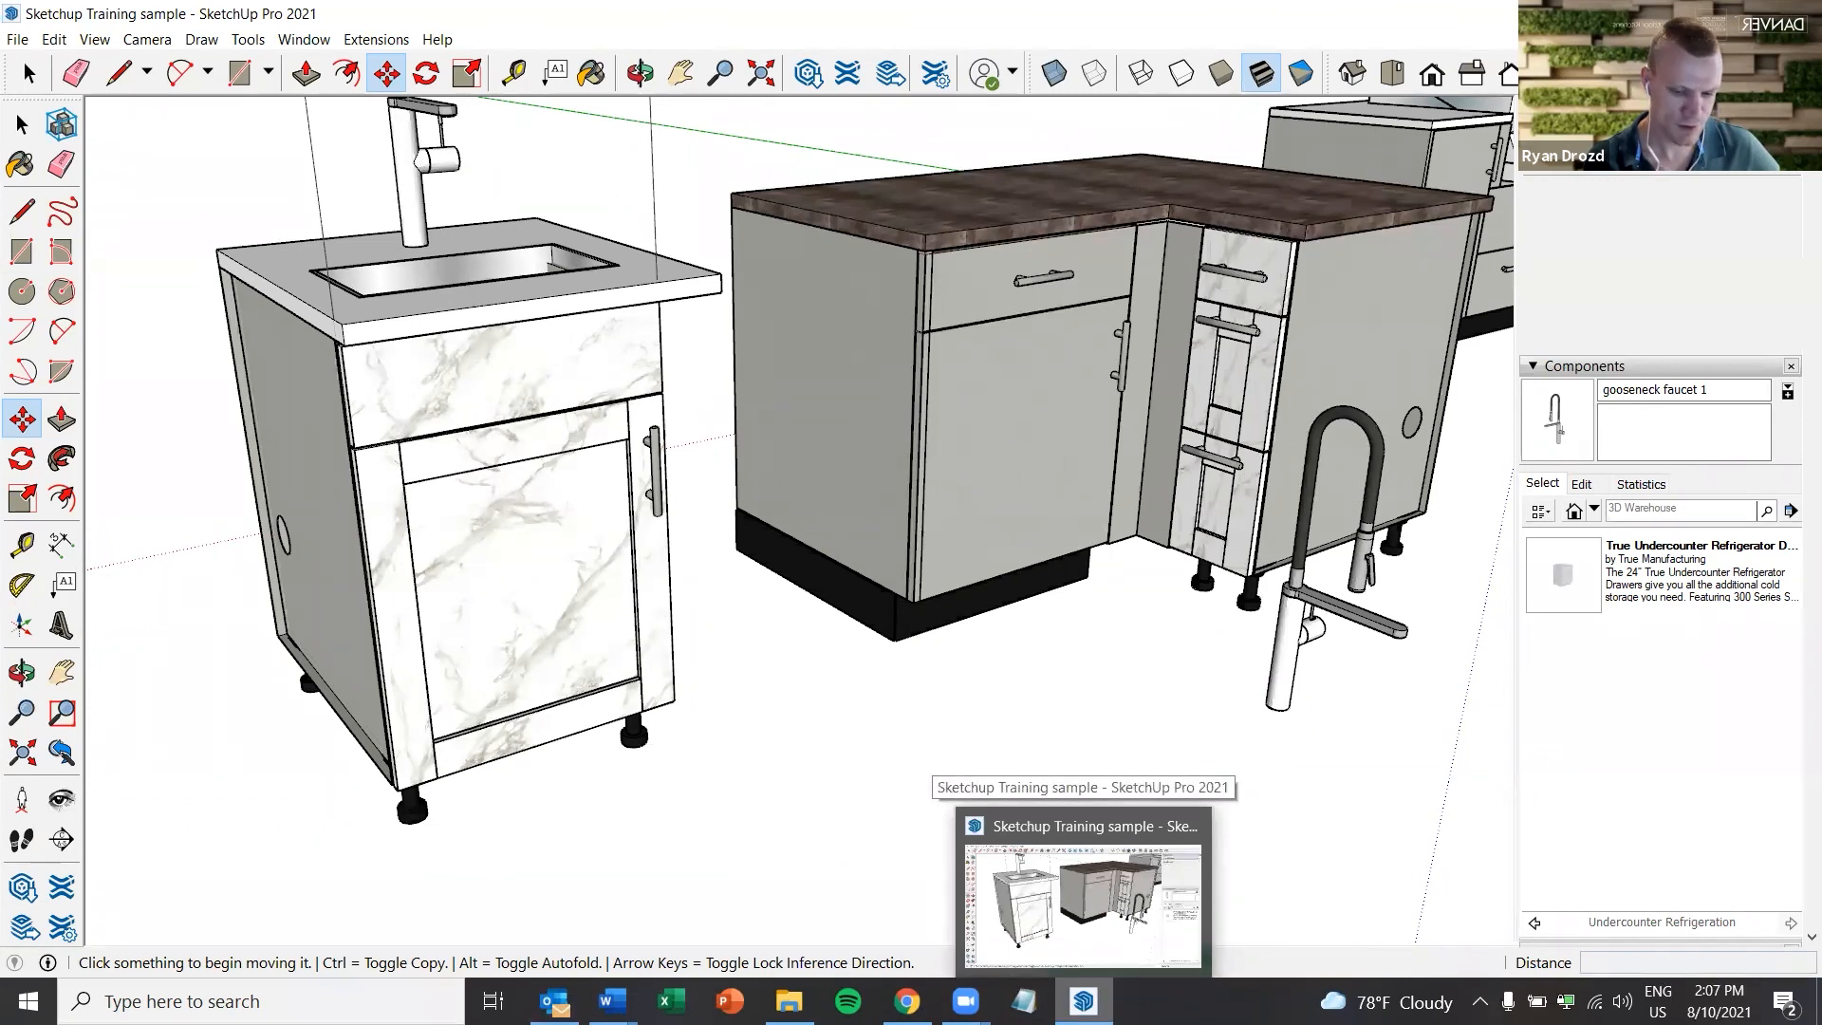